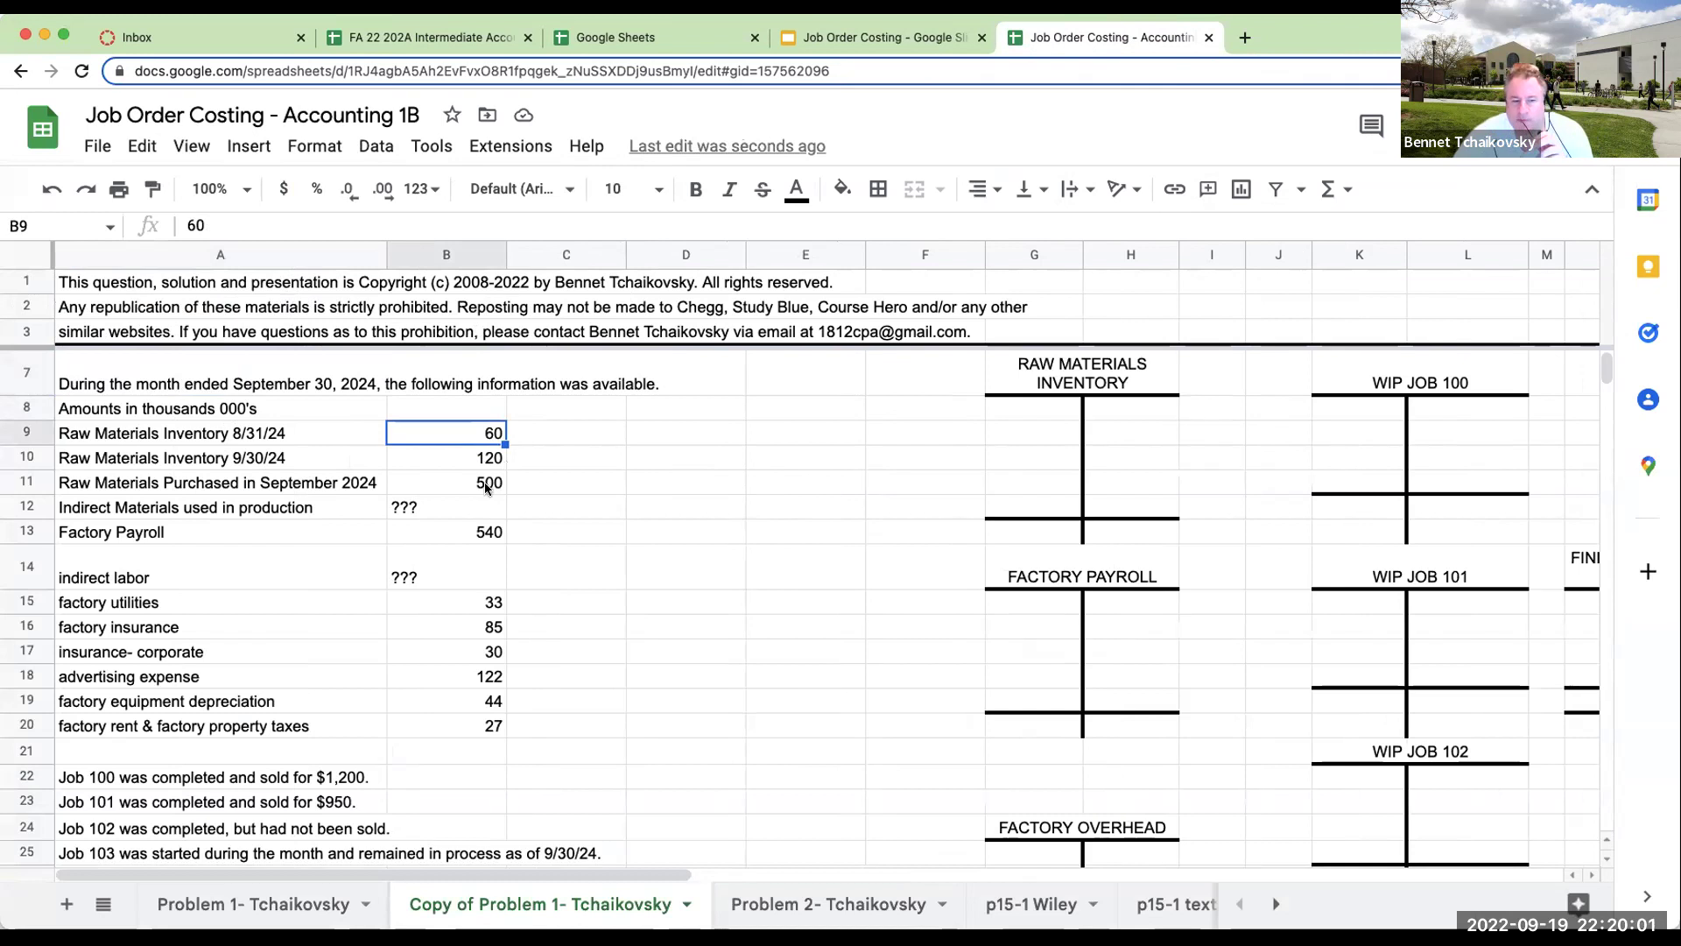
Review the September raw materials, payroll and factory cost amounts in column B.
{"action": "left_click", "coordinate": [484, 505]}
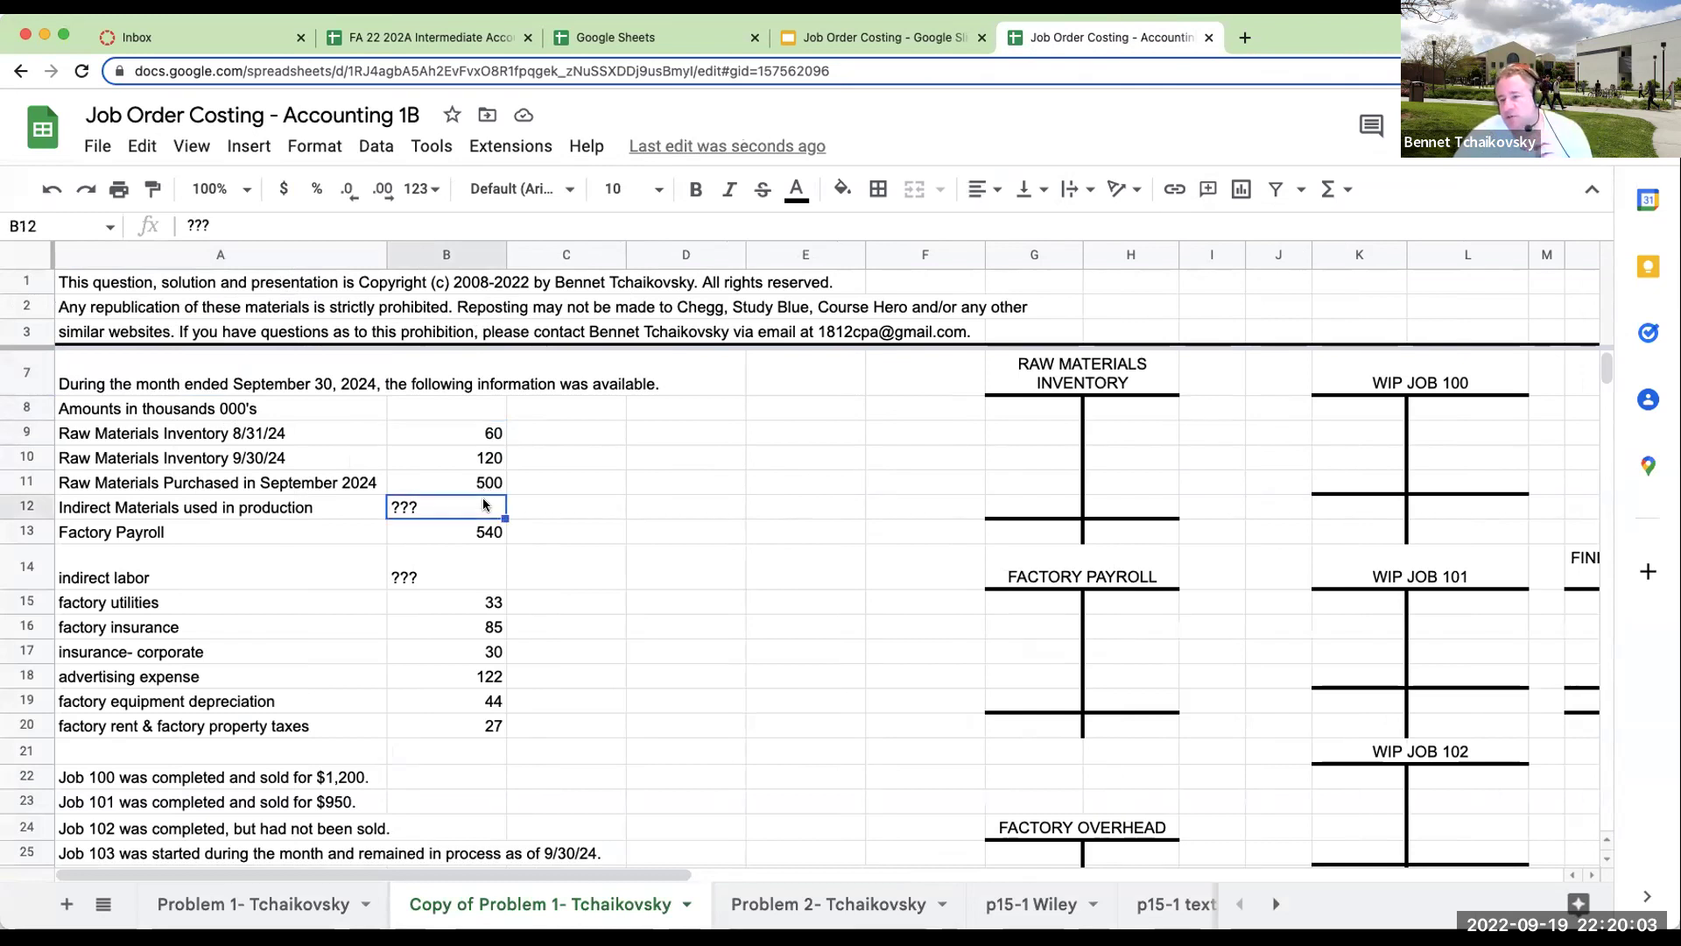
{"action": "left_click", "coordinate": [476, 580]}
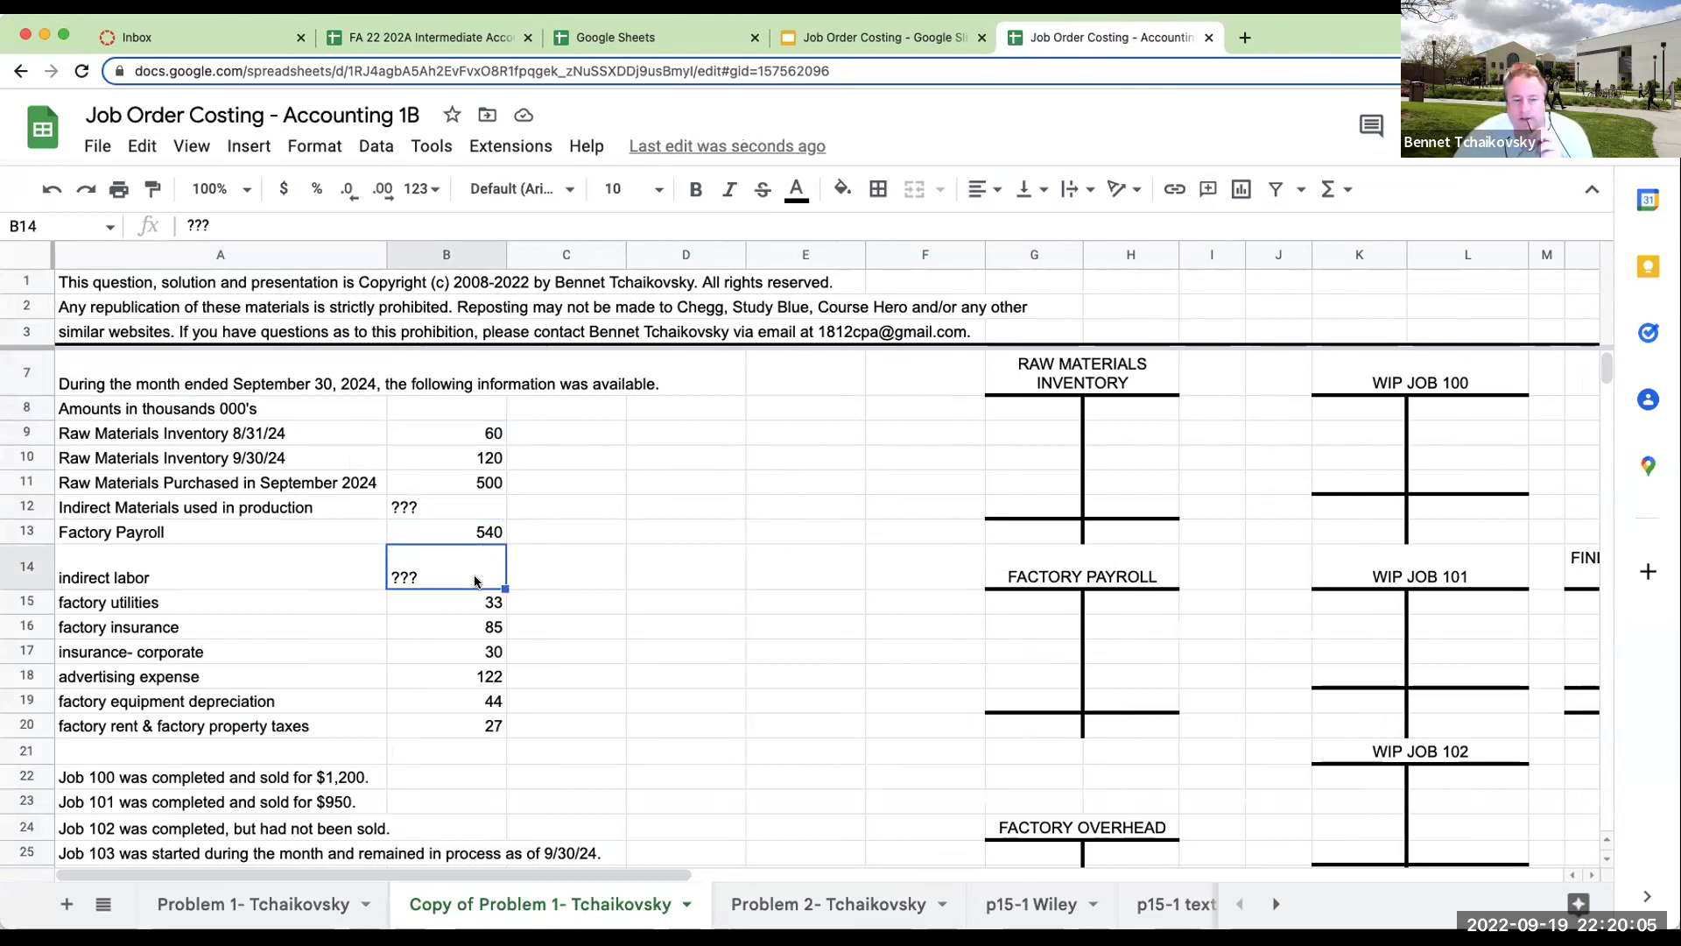
{"action": "left_click", "coordinate": [482, 537]}
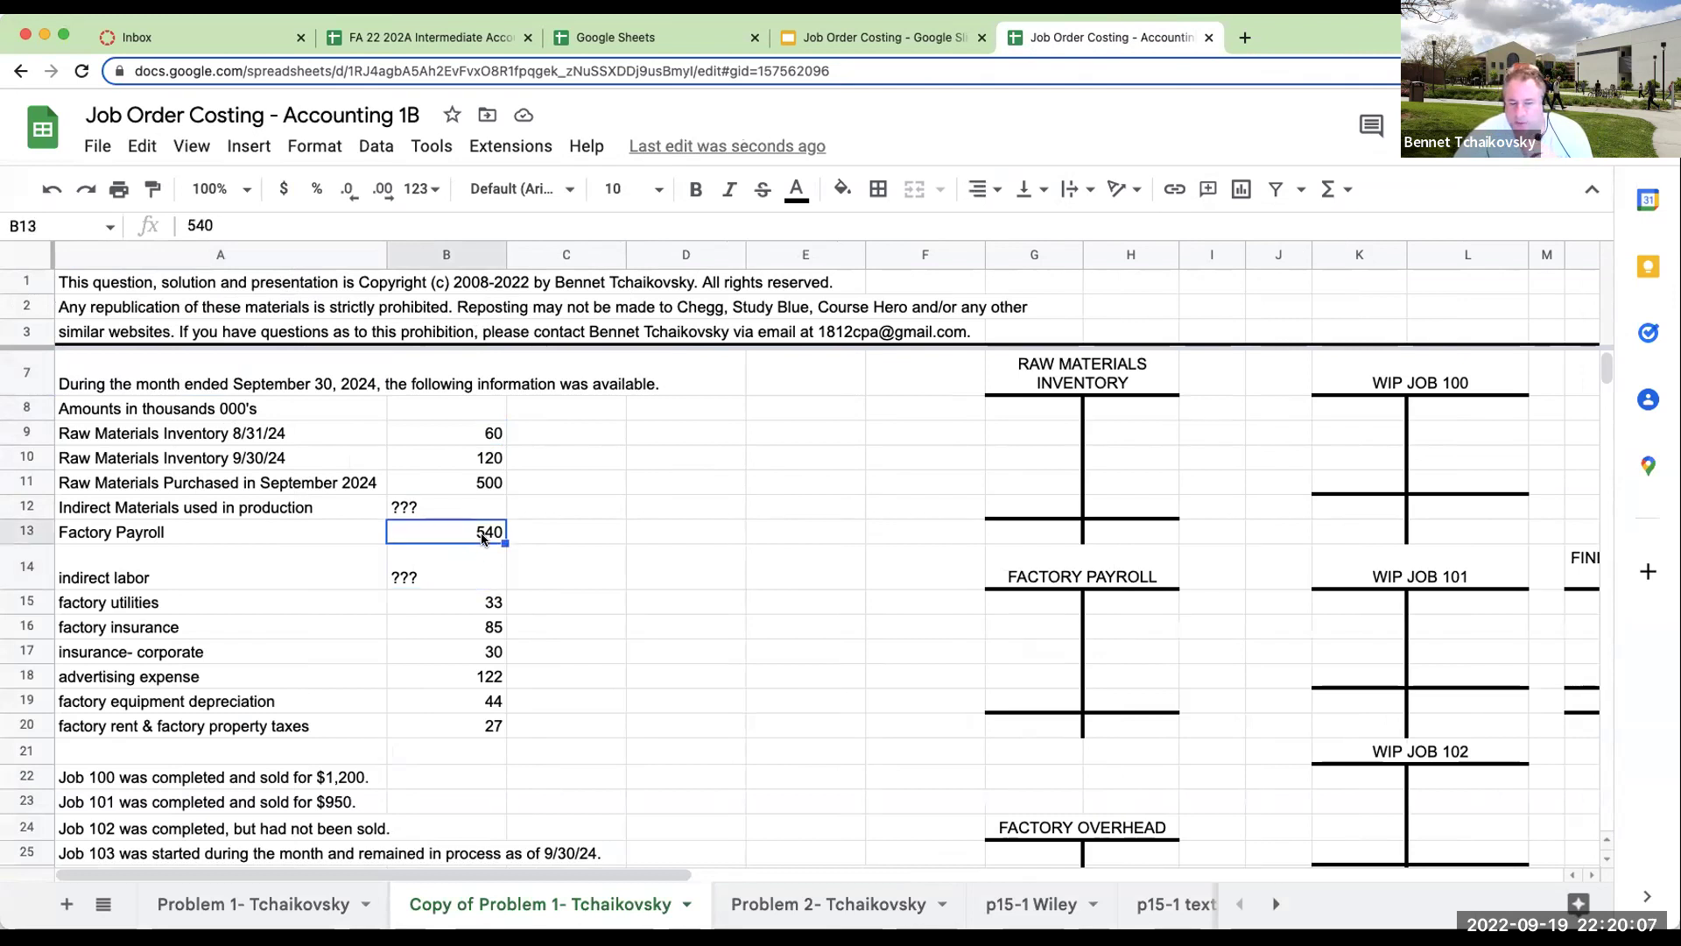
{"action": "left_click", "coordinate": [473, 601]}
{"action": "left_click", "coordinate": [470, 624]}
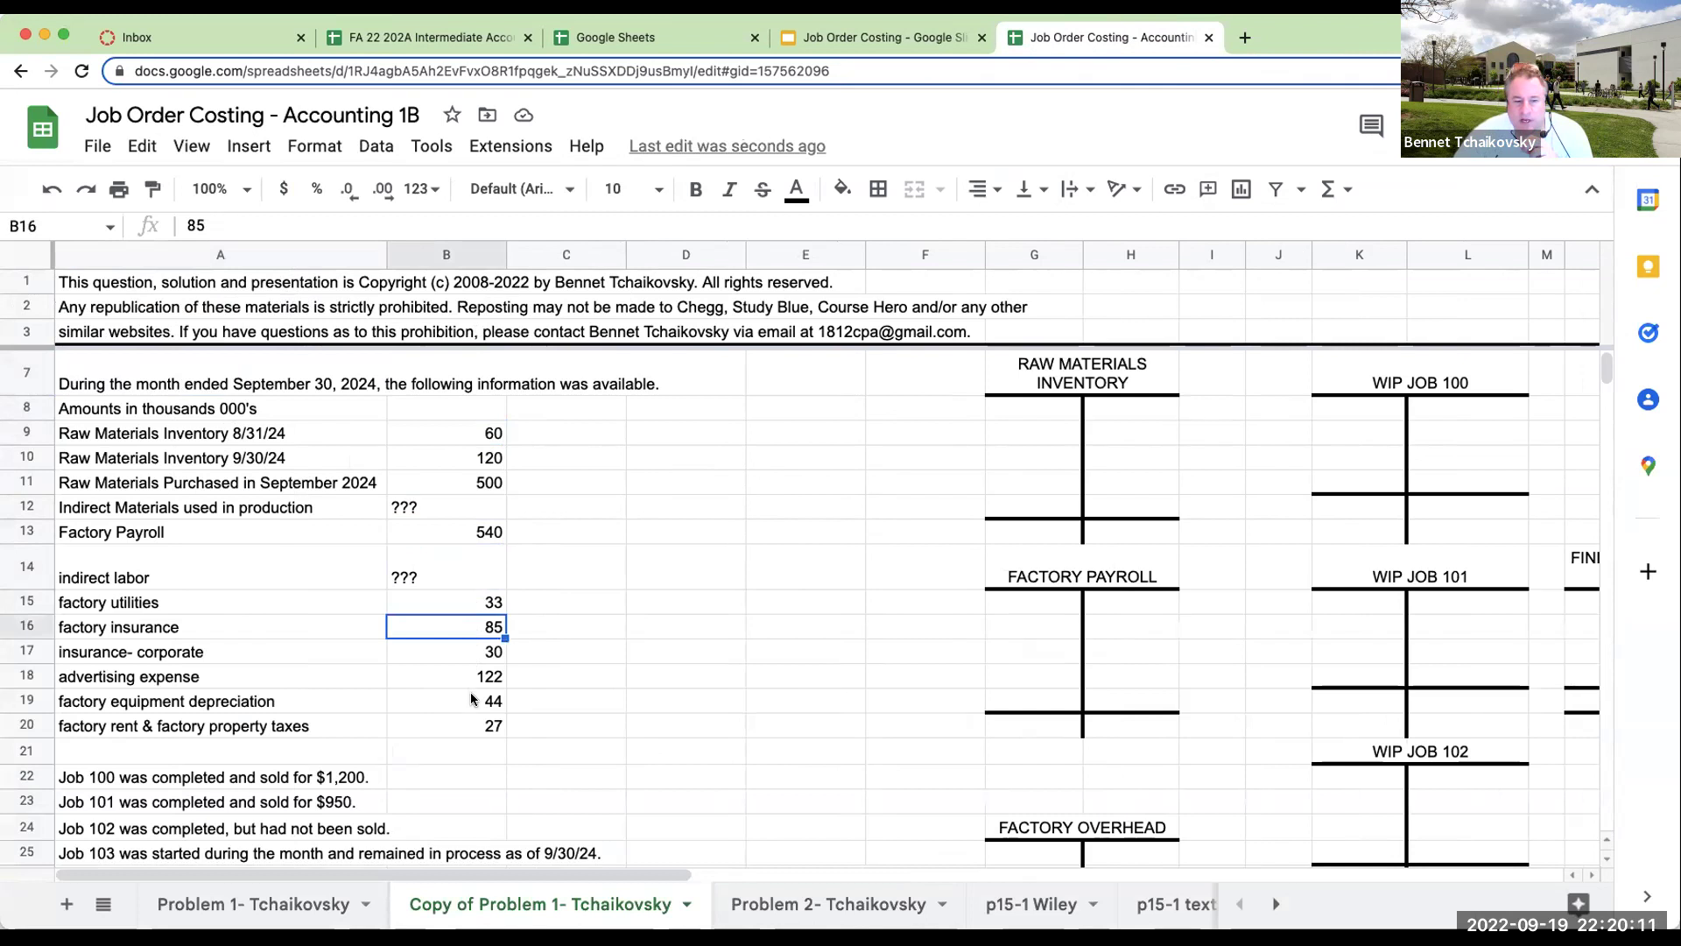
{"action": "left_click", "coordinate": [471, 699]}
Format the amounts in B9:B20 as dollar values without decimals.
{"action": "left_click_drag", "start_coordinate": [450, 438], "coordinate": [485, 721]}
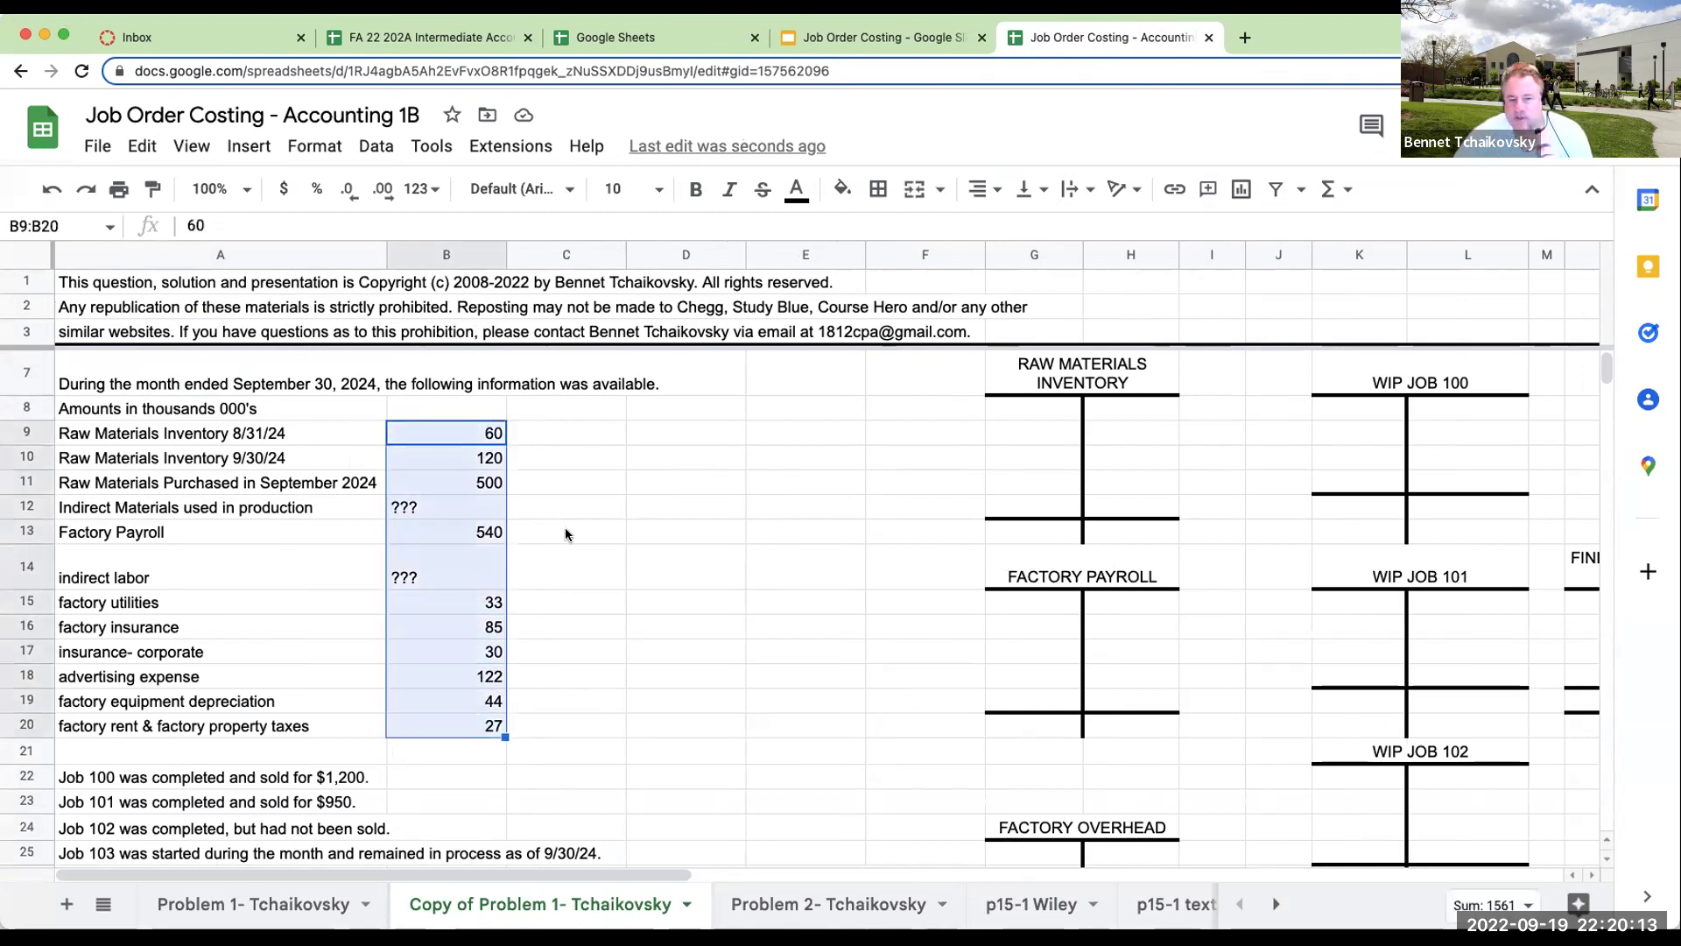
{"action": "left_click", "coordinate": [347, 189]}
{"action": "left_click", "coordinate": [348, 189]}
Read the job completion and sale facts, the overhead rate and the cost tables for Jobs 100 to 103.
{"action": "scroll", "coordinate": [738, 768], "scroll_direction": "down", "scroll_amount": 5}
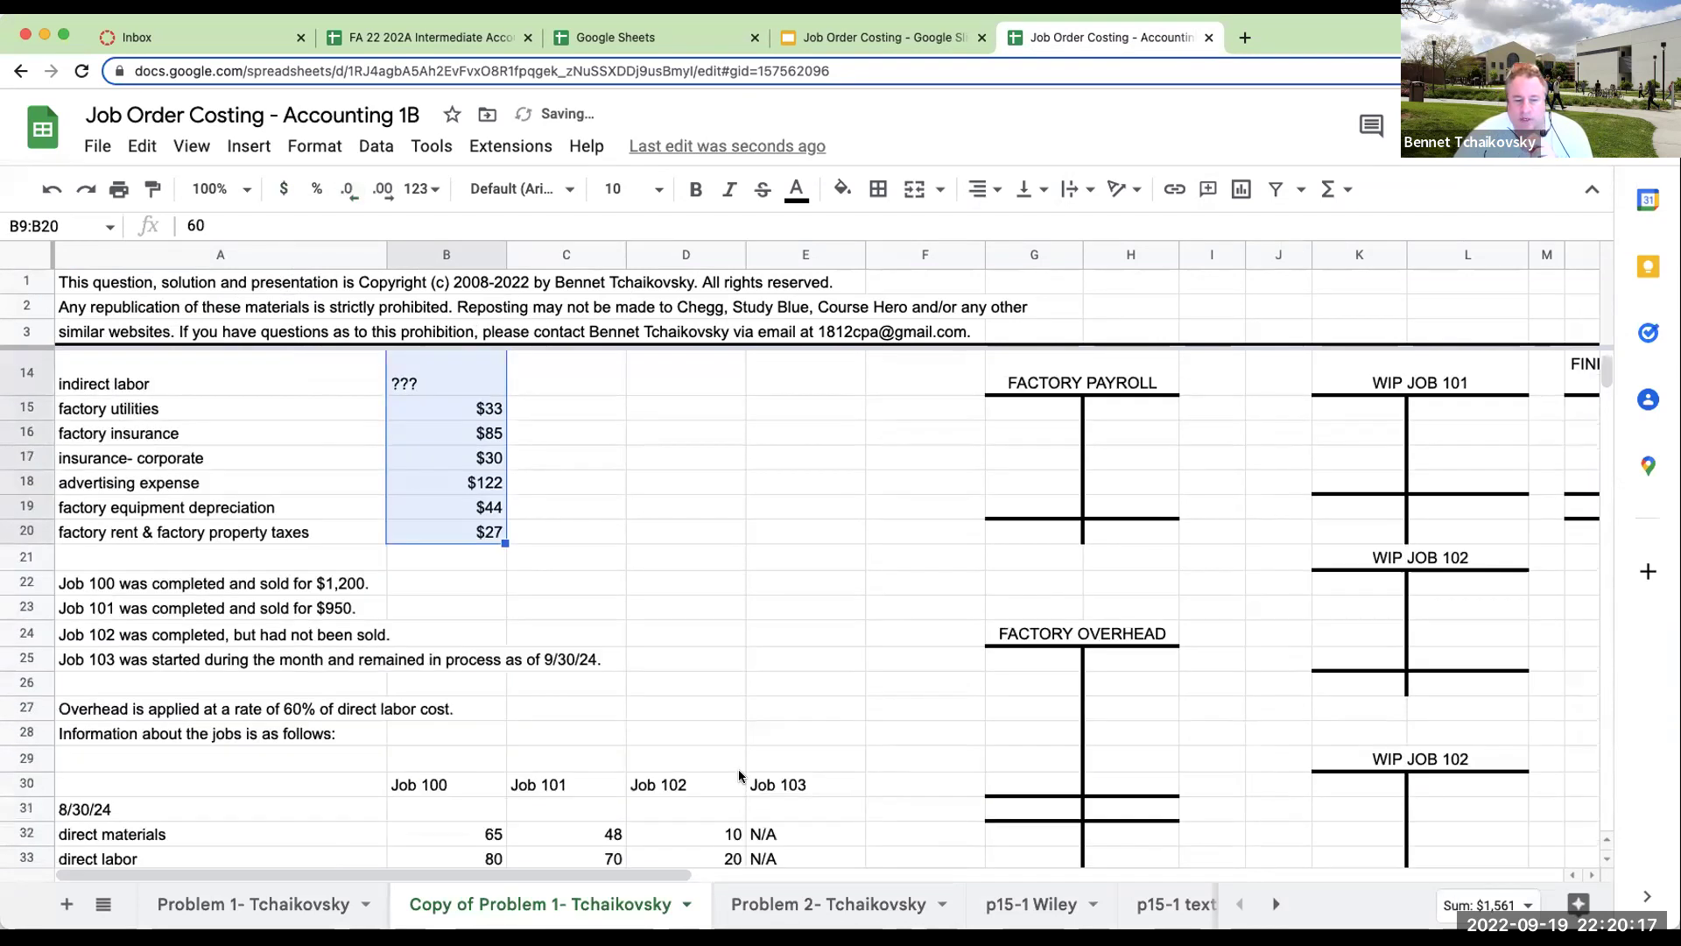
{"action": "left_click", "coordinate": [160, 591]}
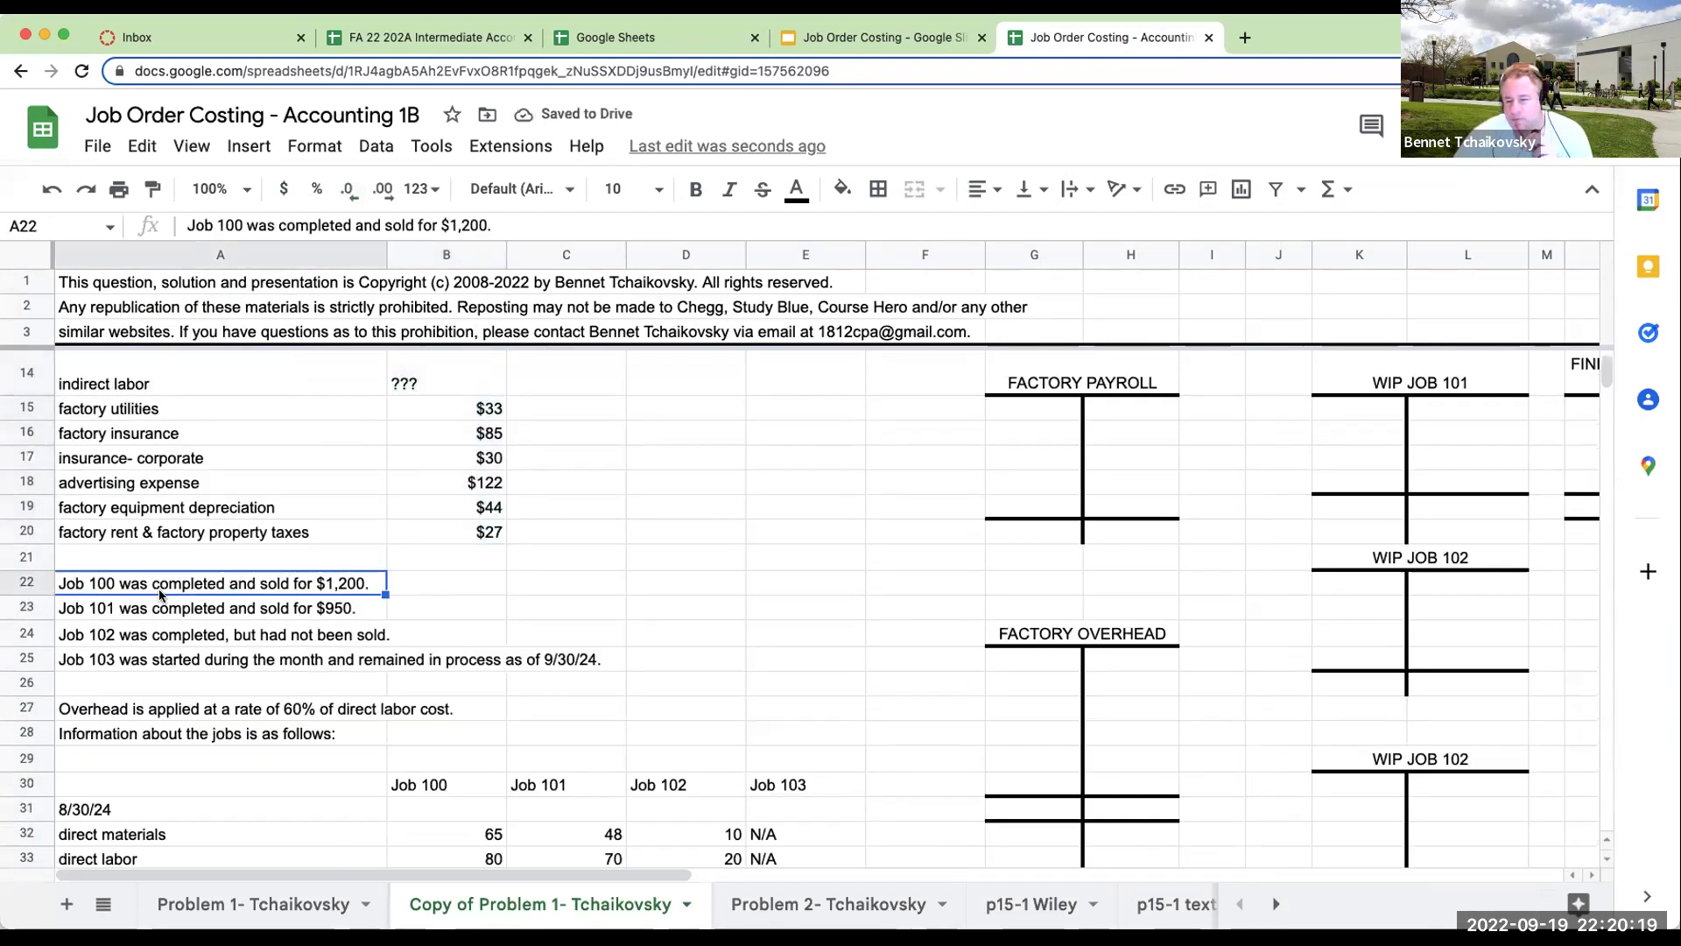
{"action": "left_click", "coordinate": [178, 613]}
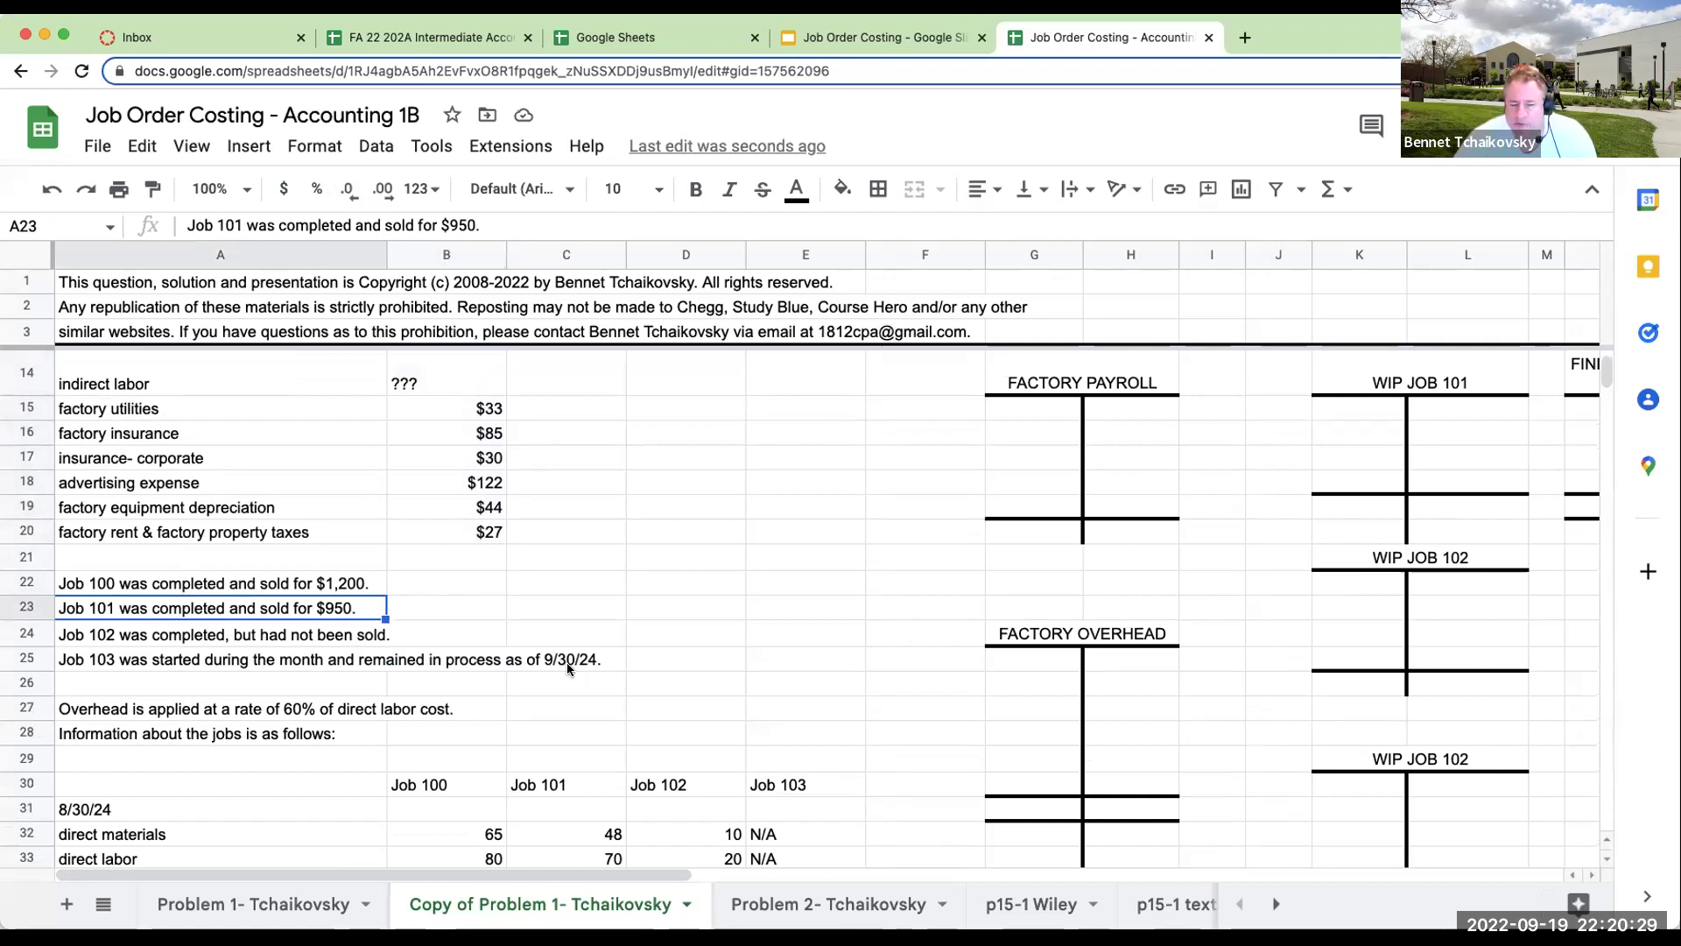
{"action": "left_click", "coordinate": [244, 637]}
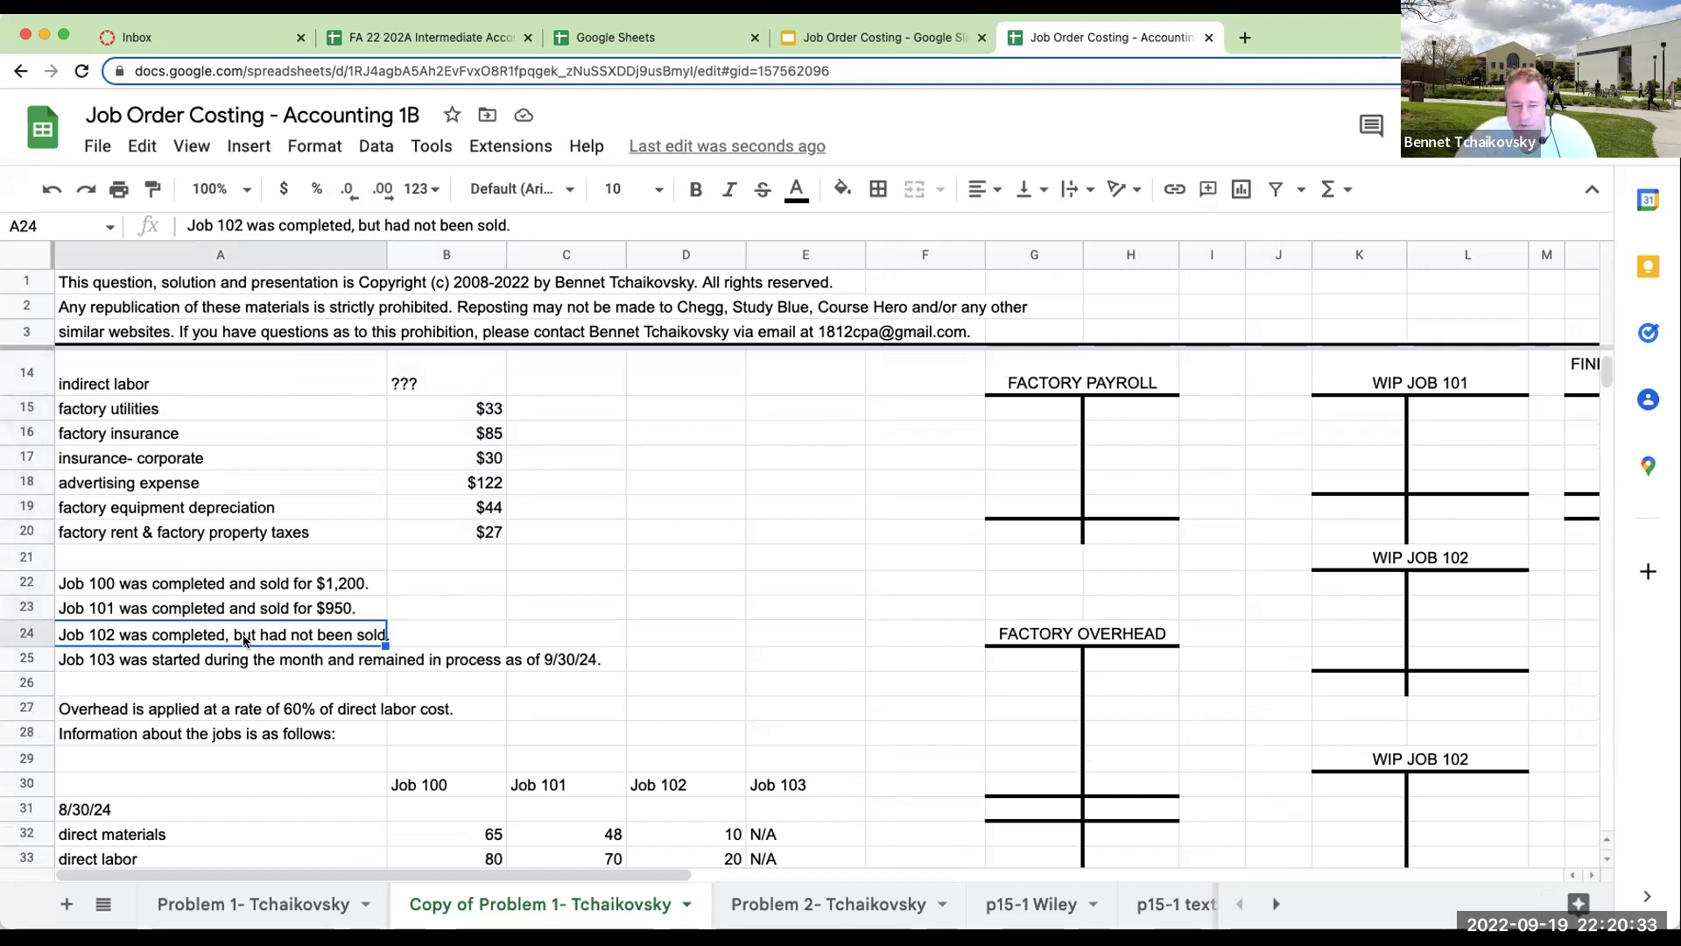
{"action": "scroll", "coordinate": [444, 631], "scroll_direction": "down", "scroll_amount": 2}
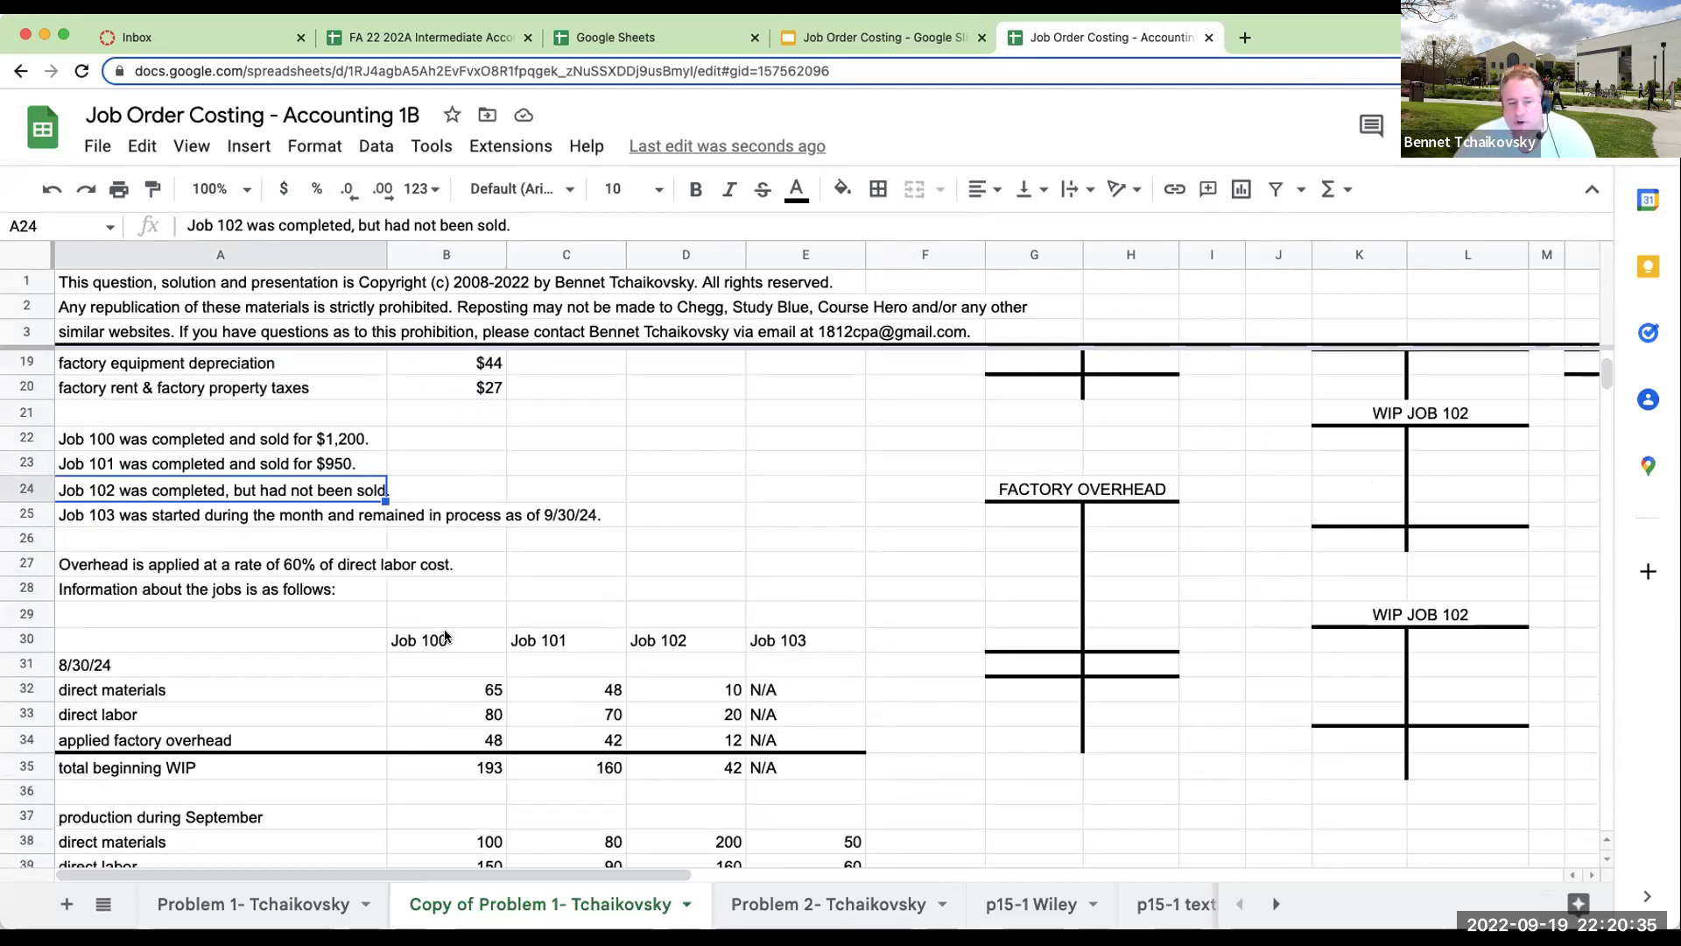
{"action": "left_click", "coordinate": [273, 569]}
{"action": "left_click", "coordinate": [240, 594]}
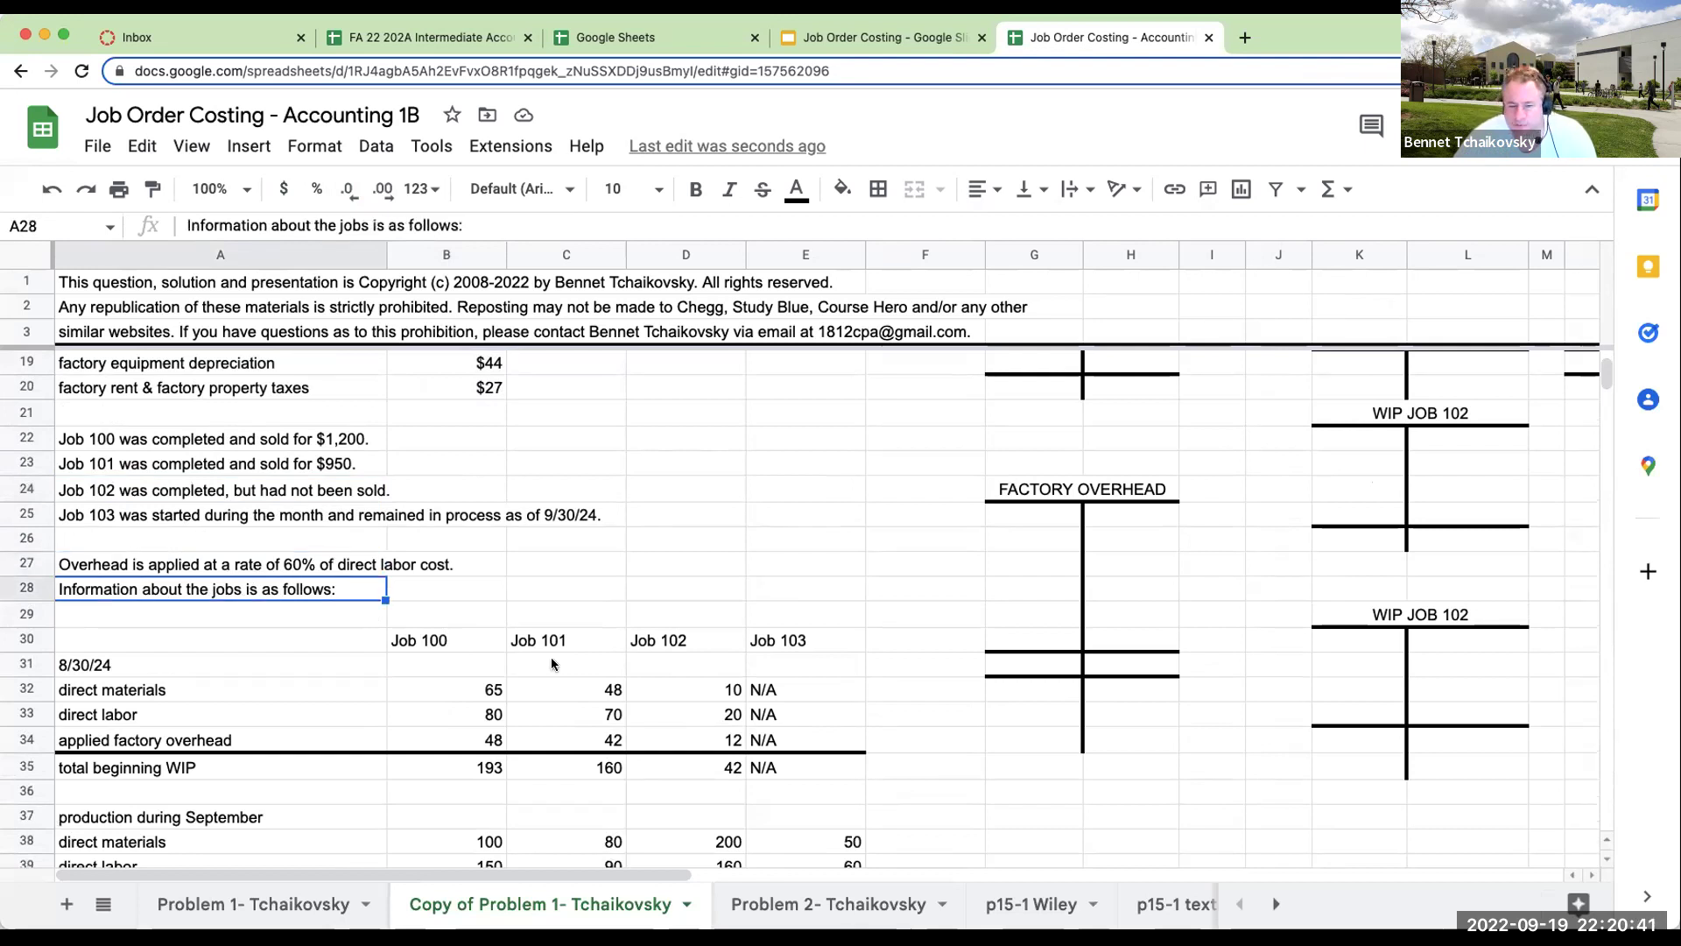
{"action": "scroll", "coordinate": [526, 680], "scroll_direction": "down", "scroll_amount": 2}
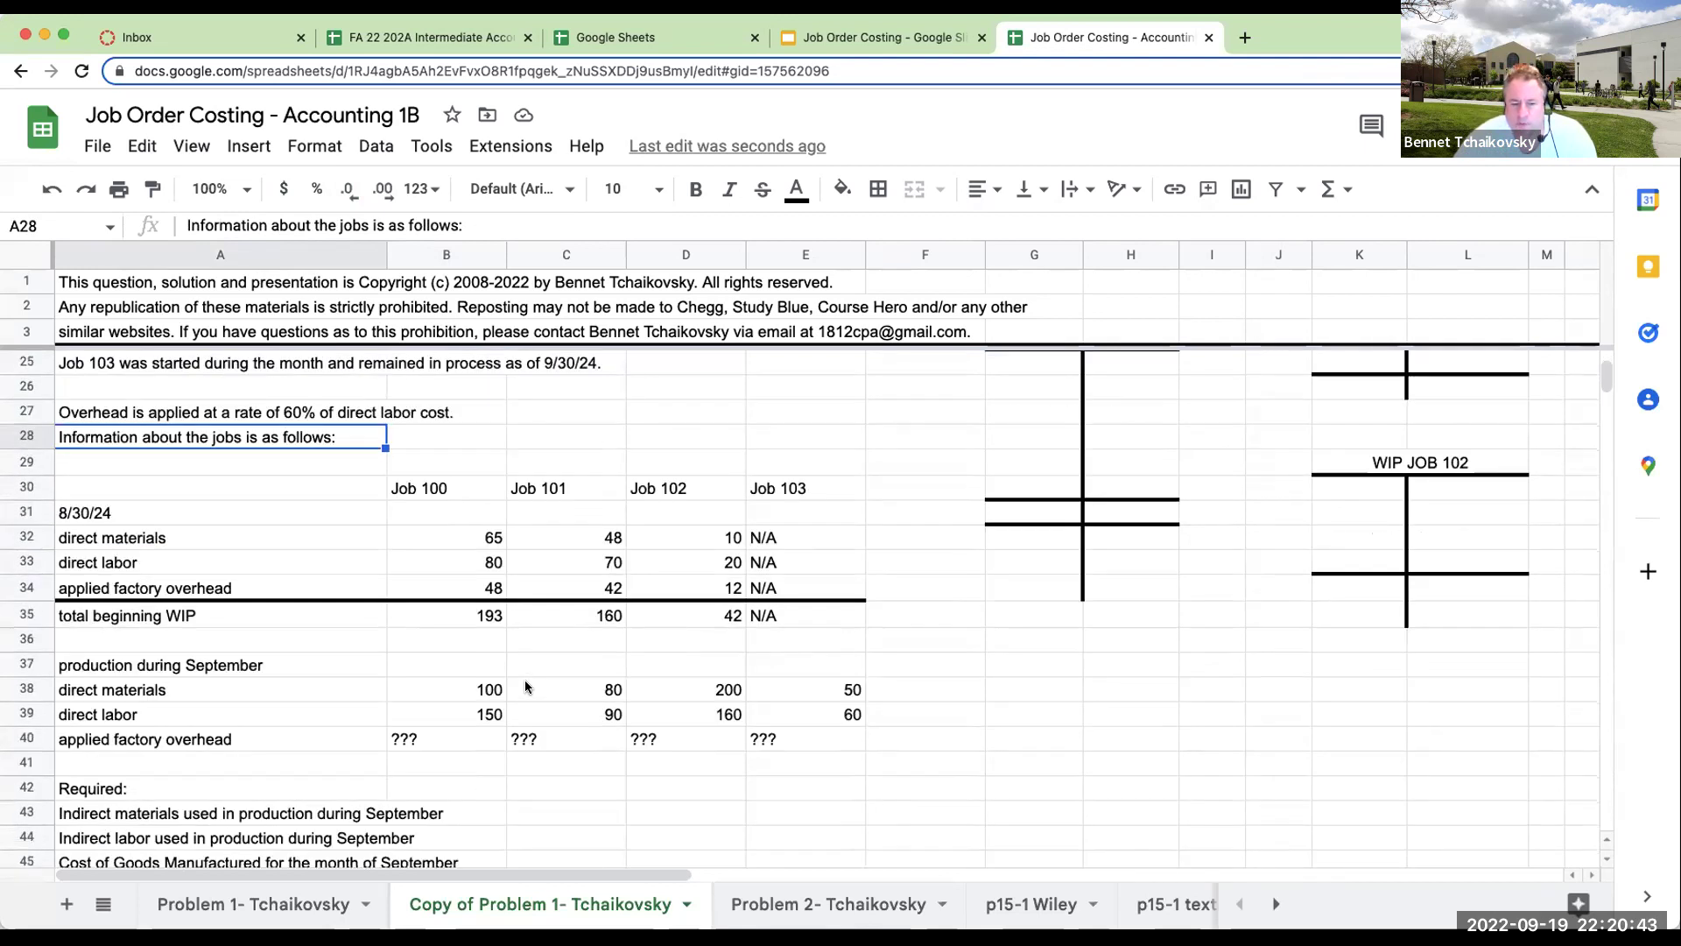
{"action": "scroll", "coordinate": [525, 685], "scroll_direction": "down", "scroll_amount": 2}
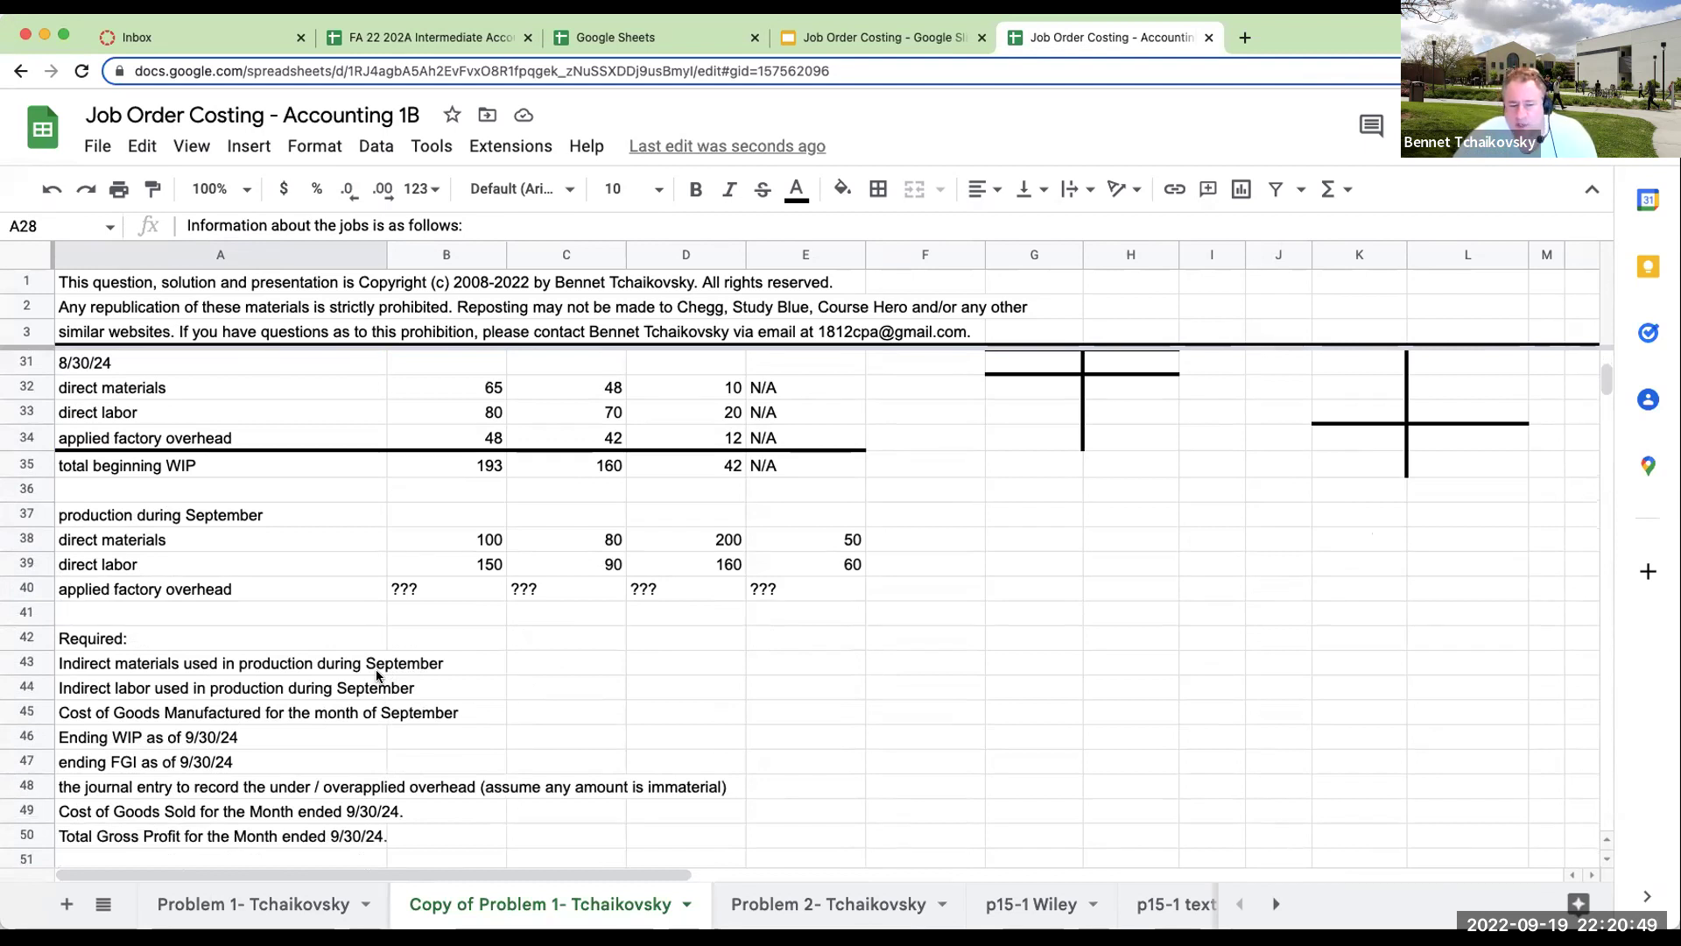
Read the list of required calculations from indirect materials used through the under/overapplied overhead journal entry.
{"action": "left_click", "coordinate": [198, 663]}
{"action": "key", "text": "Down"}
{"action": "key", "text": "Down"}
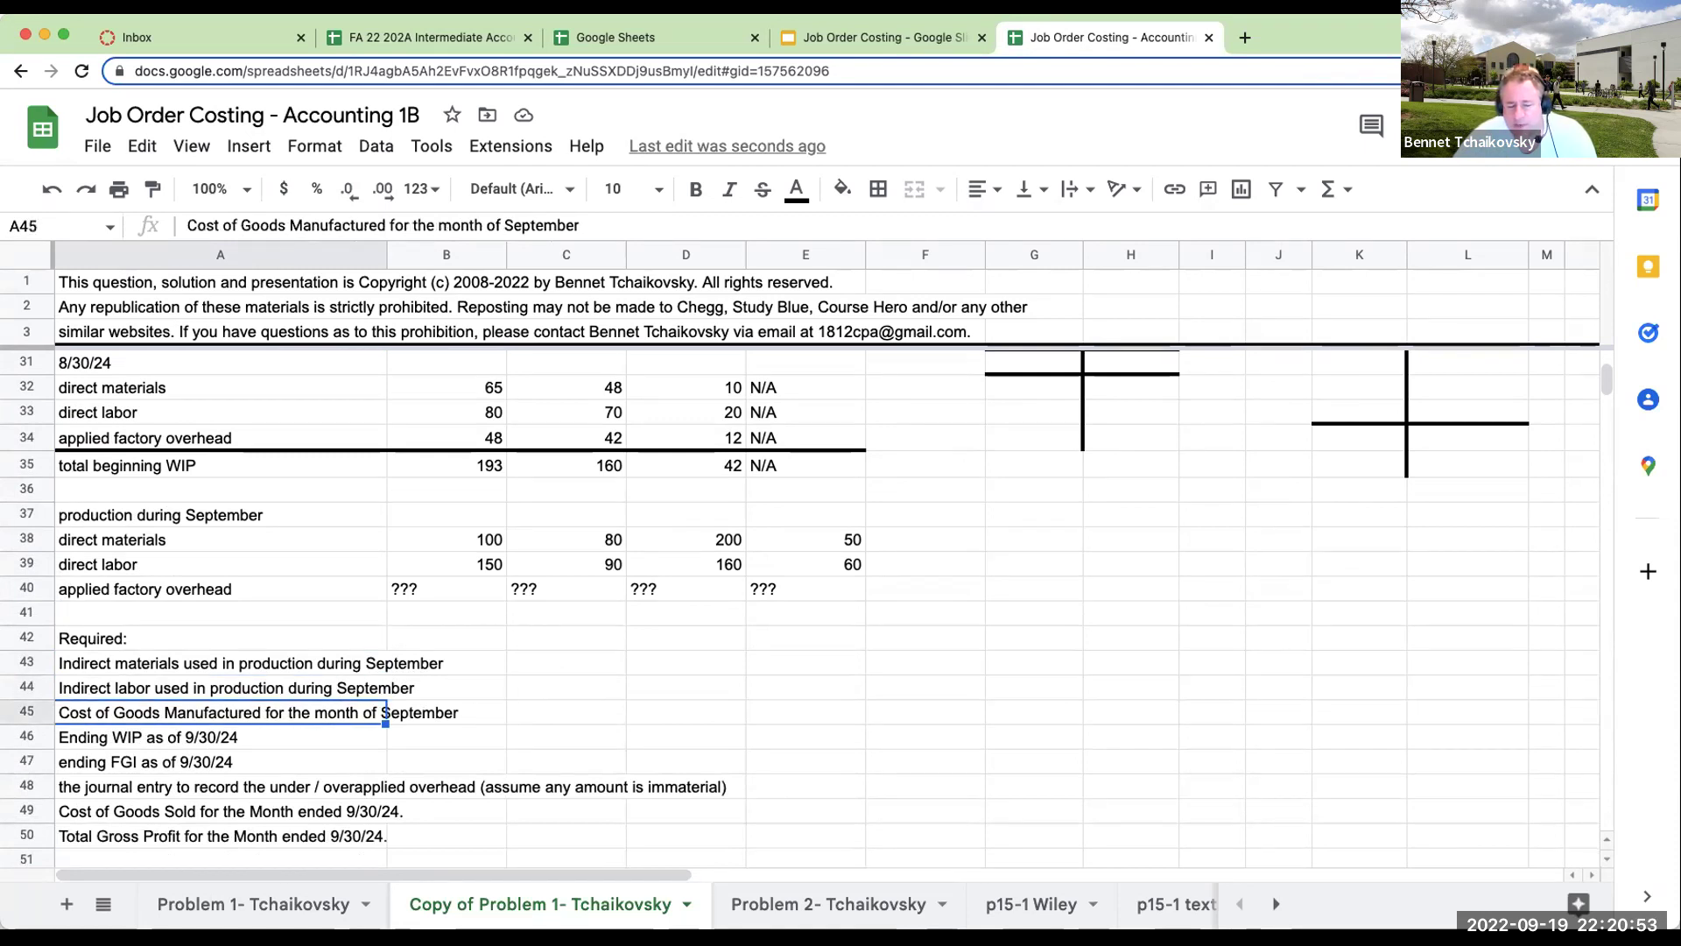
{"action": "key", "text": "Down"}
{"action": "key", "text": "Down"}
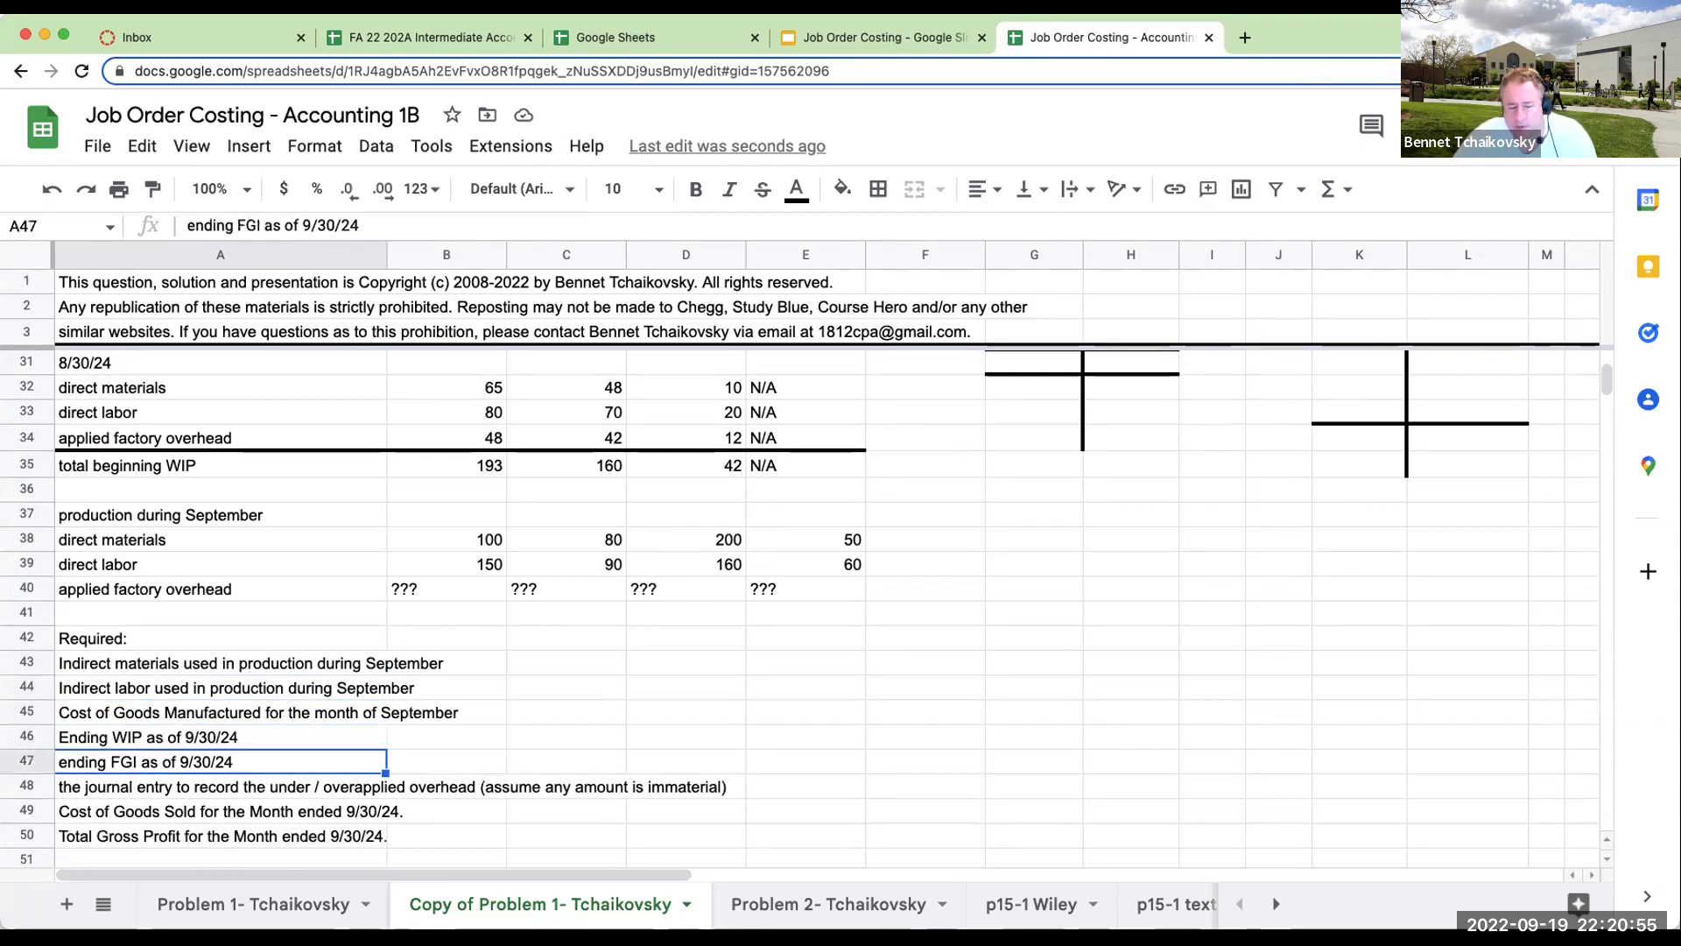
{"action": "key", "text": "Down"}
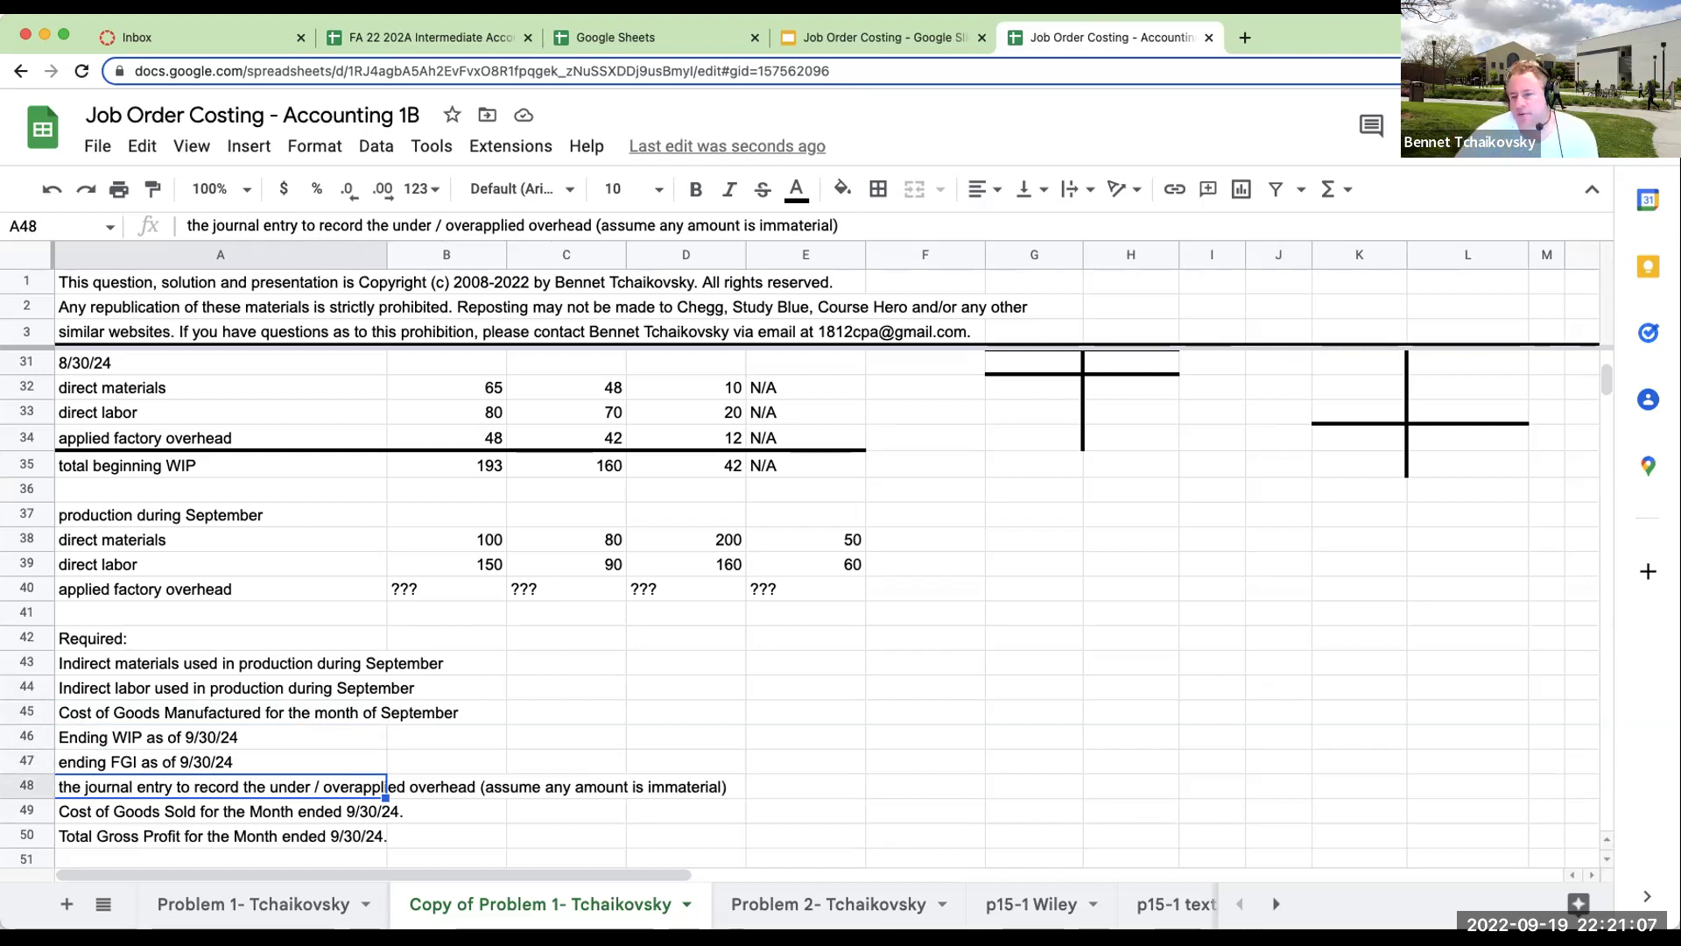
Examine the blank T-accounts for raw materials, payroll, overhead, WIP jobs, finished goods inventory and cost of goods sold.
{"action": "scroll", "coordinate": [755, 720], "scroll_direction": "up", "scroll_amount": 10}
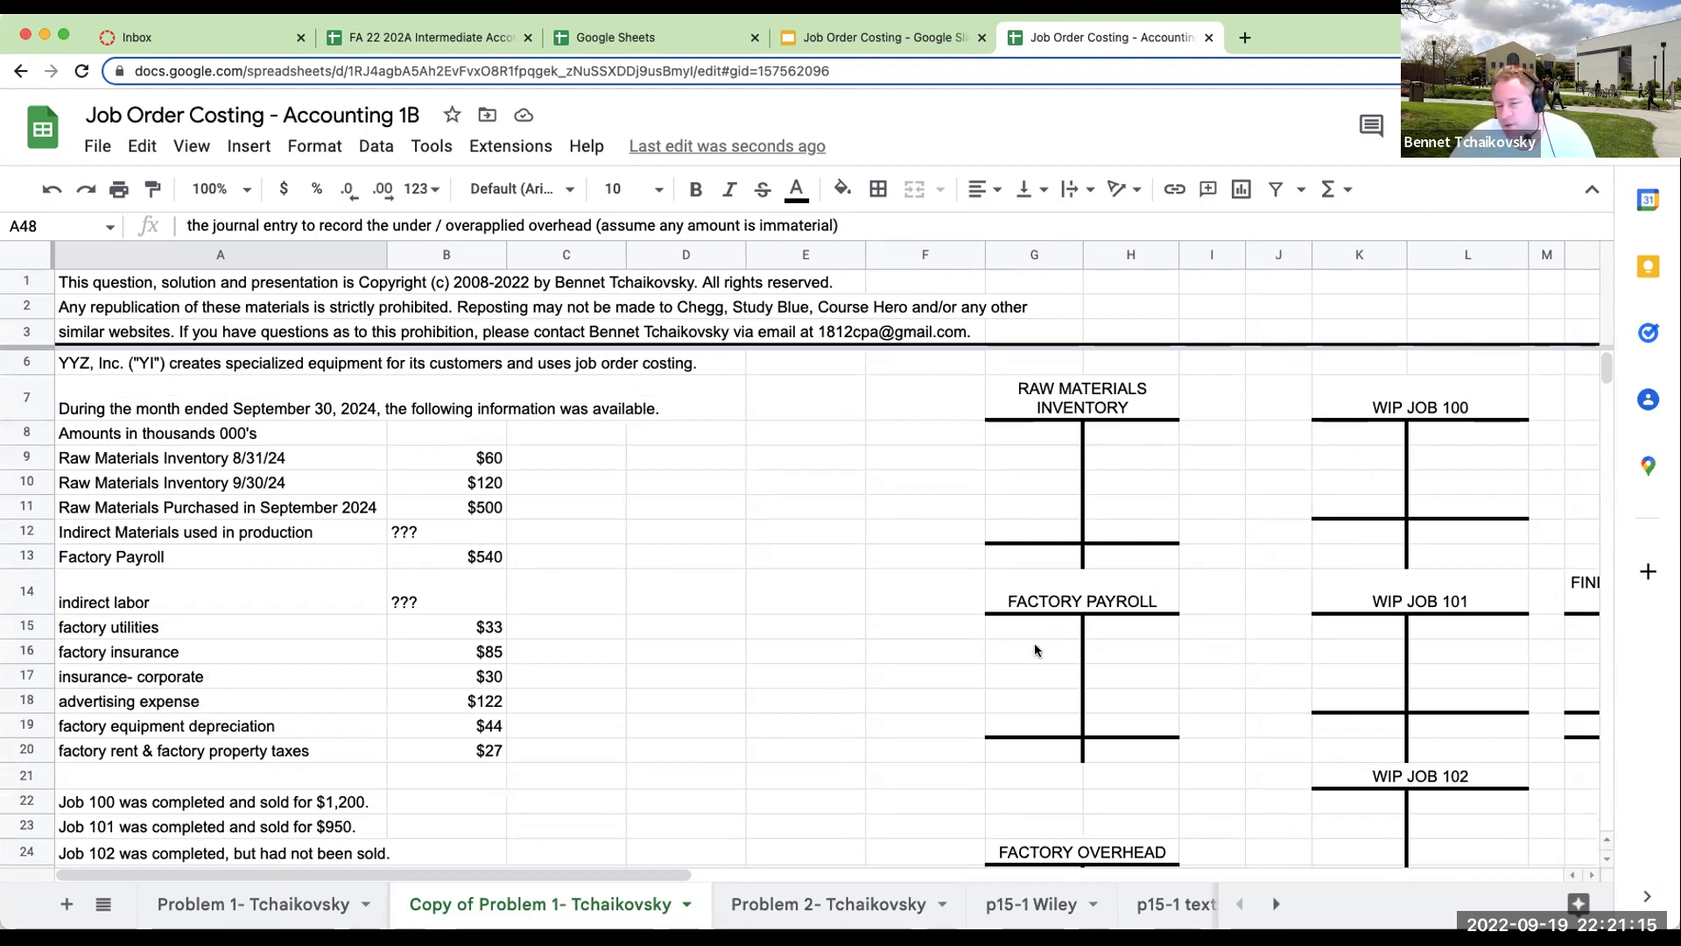
{"action": "scroll", "coordinate": [1026, 660], "scroll_direction": "down", "scroll_amount": 1}
{"action": "scroll", "coordinate": [1026, 665], "scroll_direction": "down", "scroll_amount": 3}
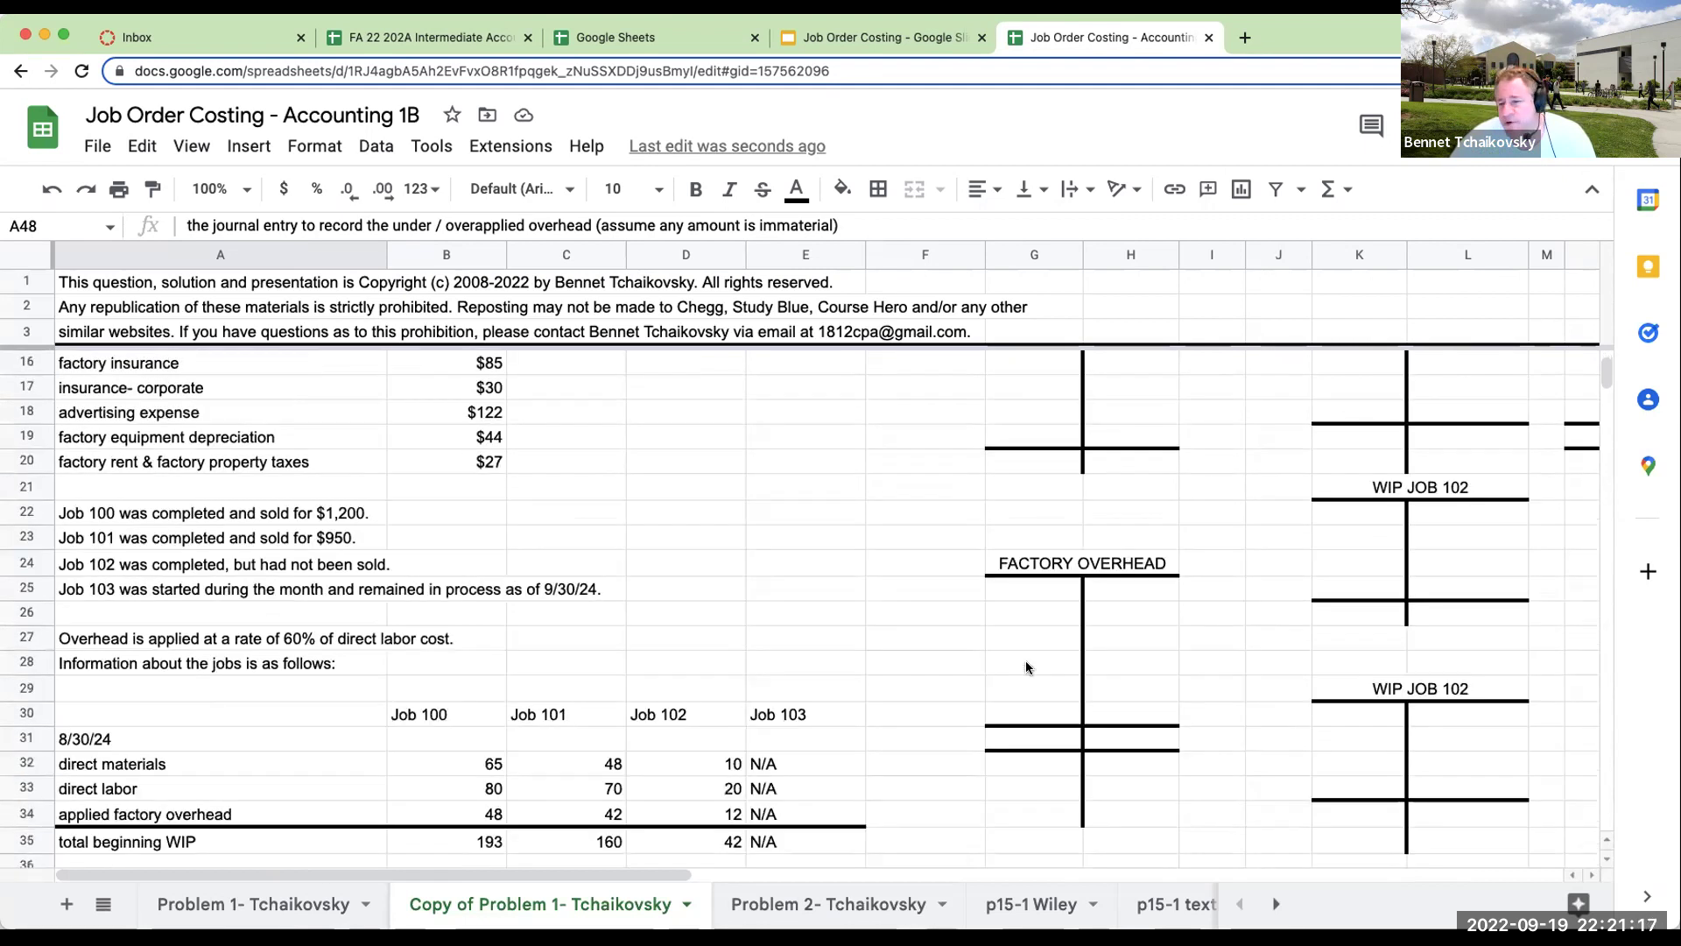
{"action": "scroll", "coordinate": [1026, 662], "scroll_direction": "up", "scroll_amount": 3}
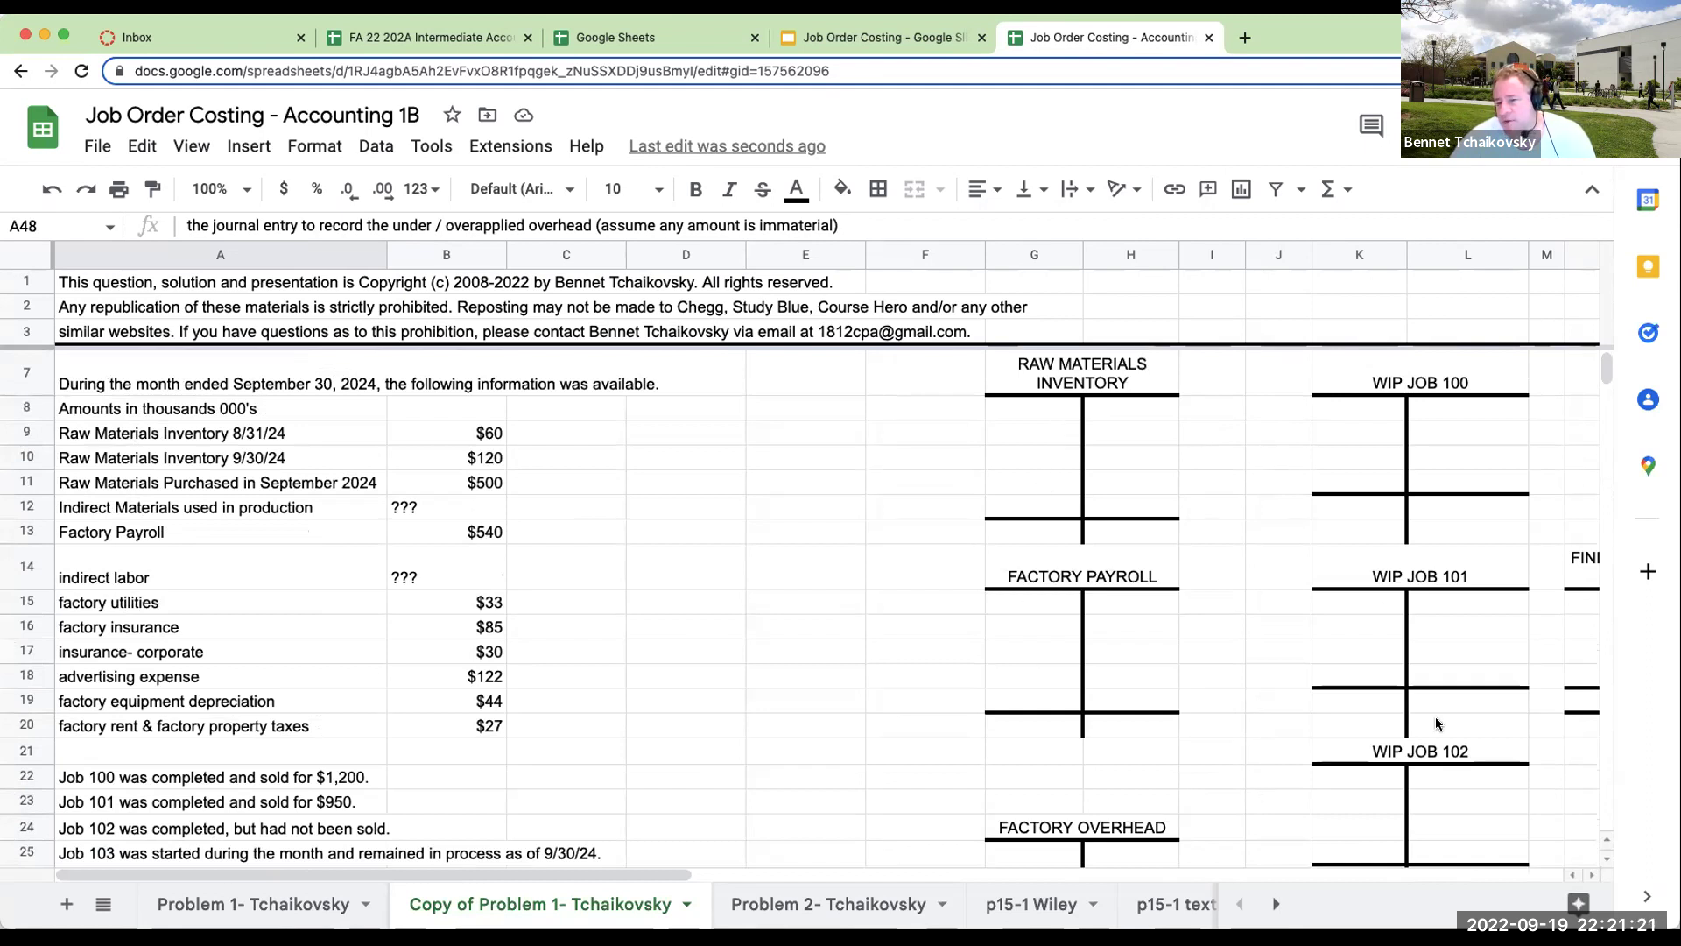
{"action": "left_click", "coordinate": [1045, 434]}
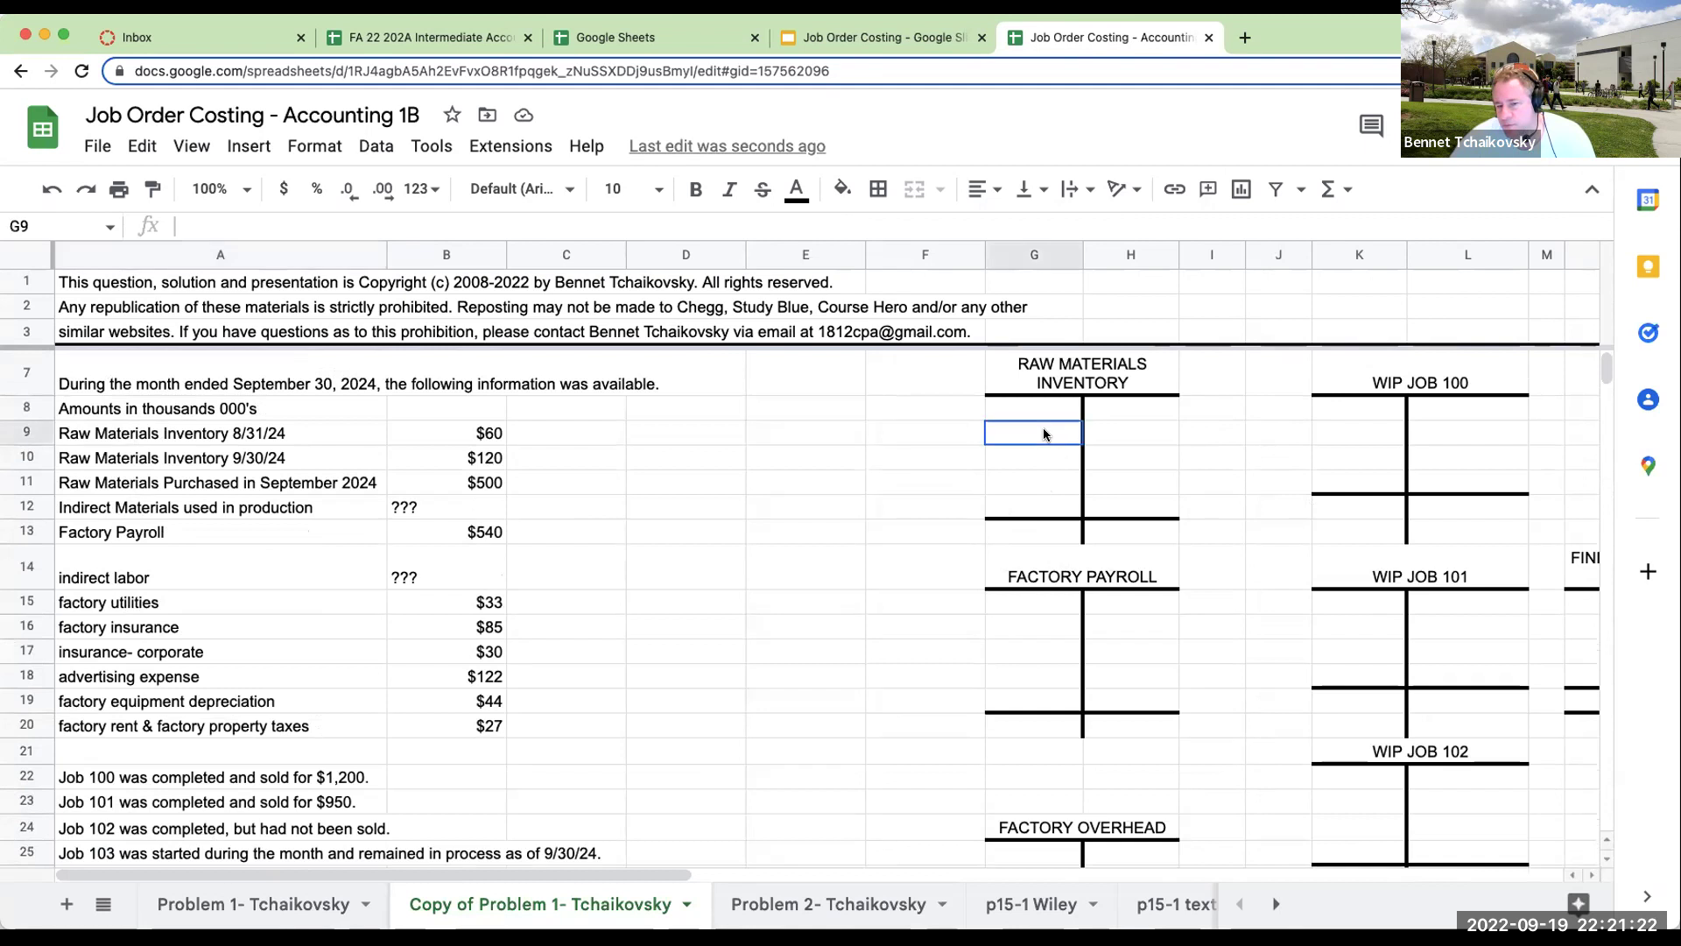
{"action": "left_click", "coordinate": [1374, 425]}
{"action": "left_click_drag", "start_coordinate": [574, 875], "coordinate": [875, 866]}
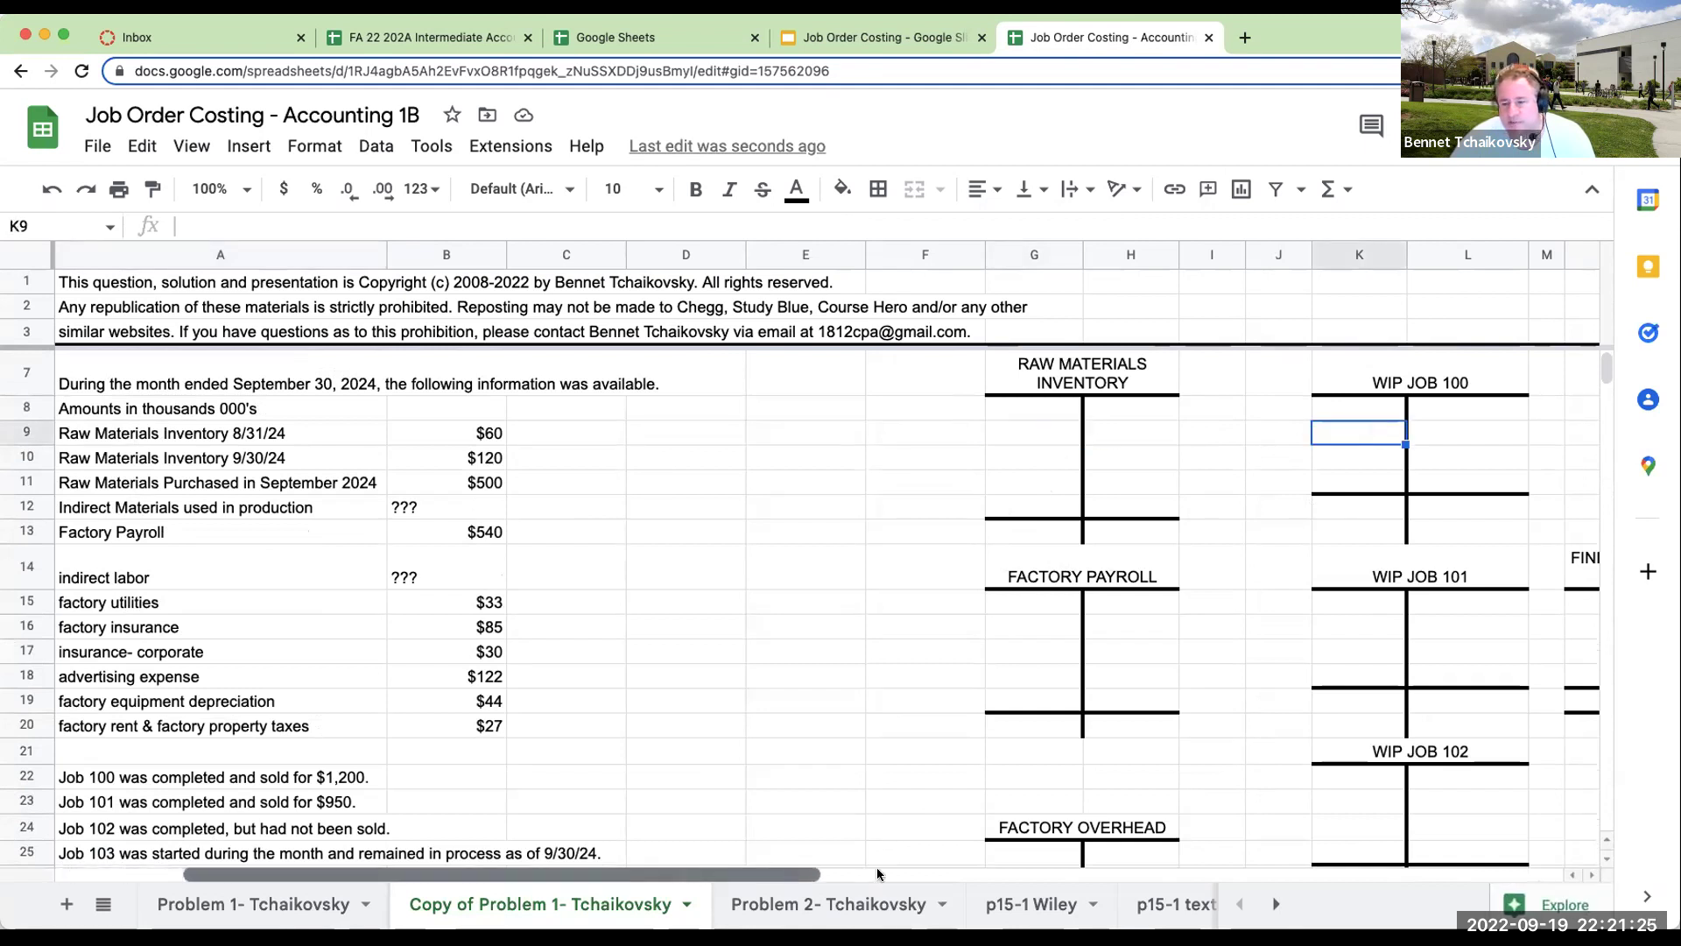
{"action": "left_click", "coordinate": [1012, 660]}
{"action": "left_click", "coordinate": [1208, 661]}
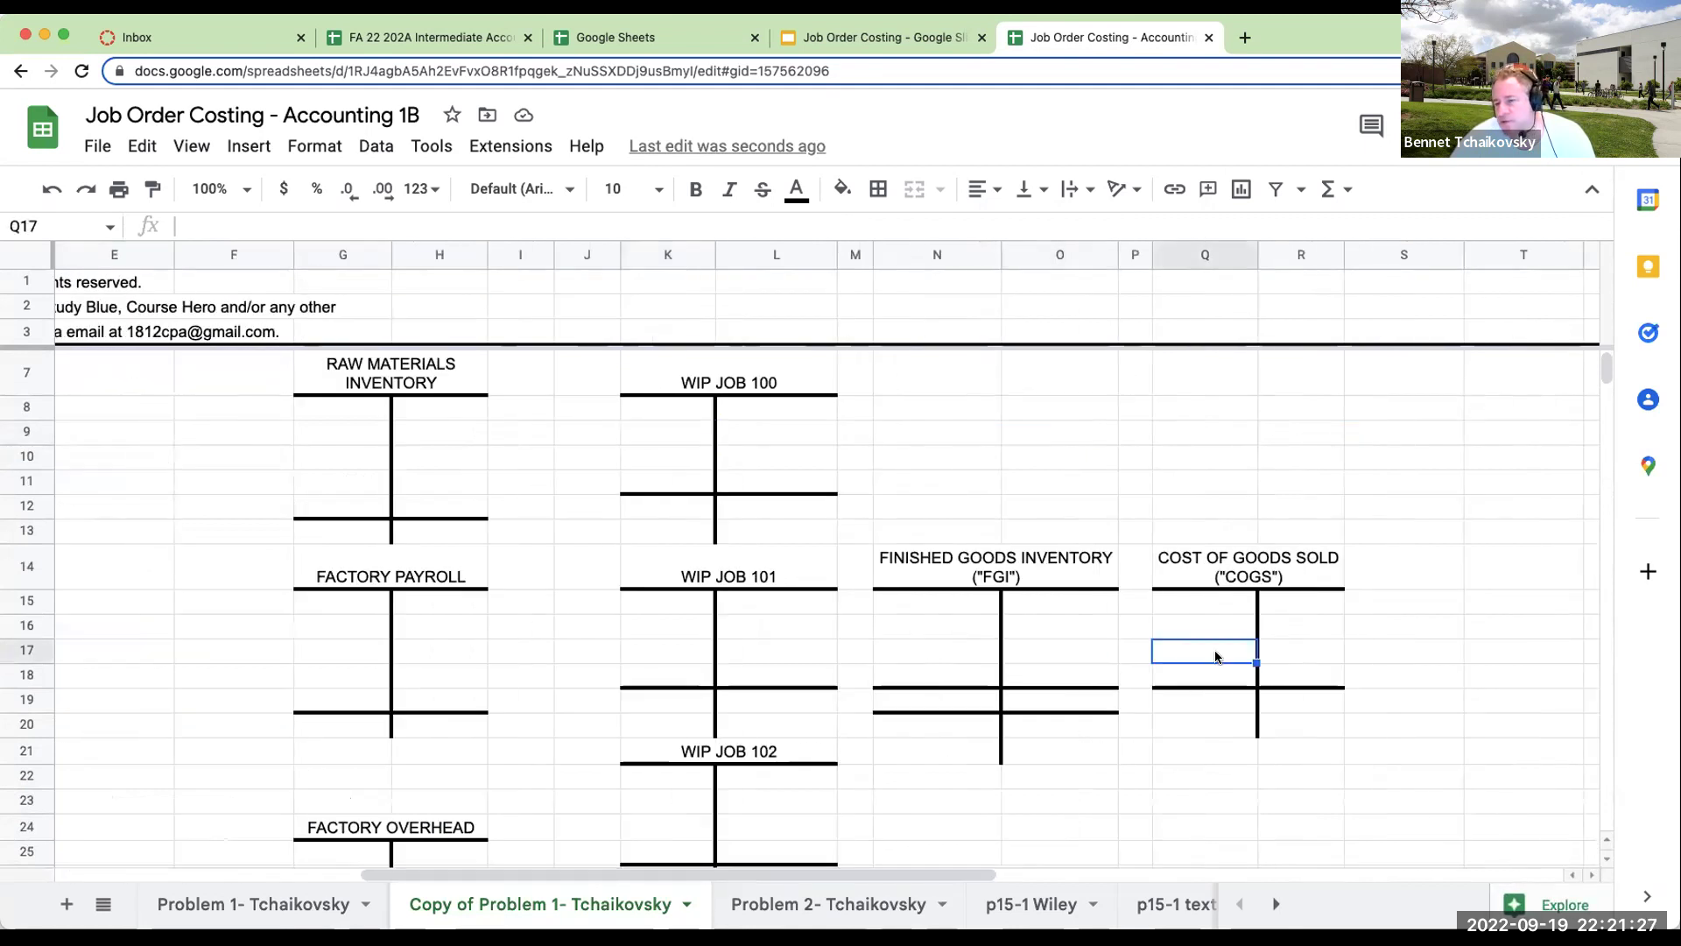
{"action": "left_click_drag", "start_coordinate": [665, 872], "coordinate": [296, 872]}
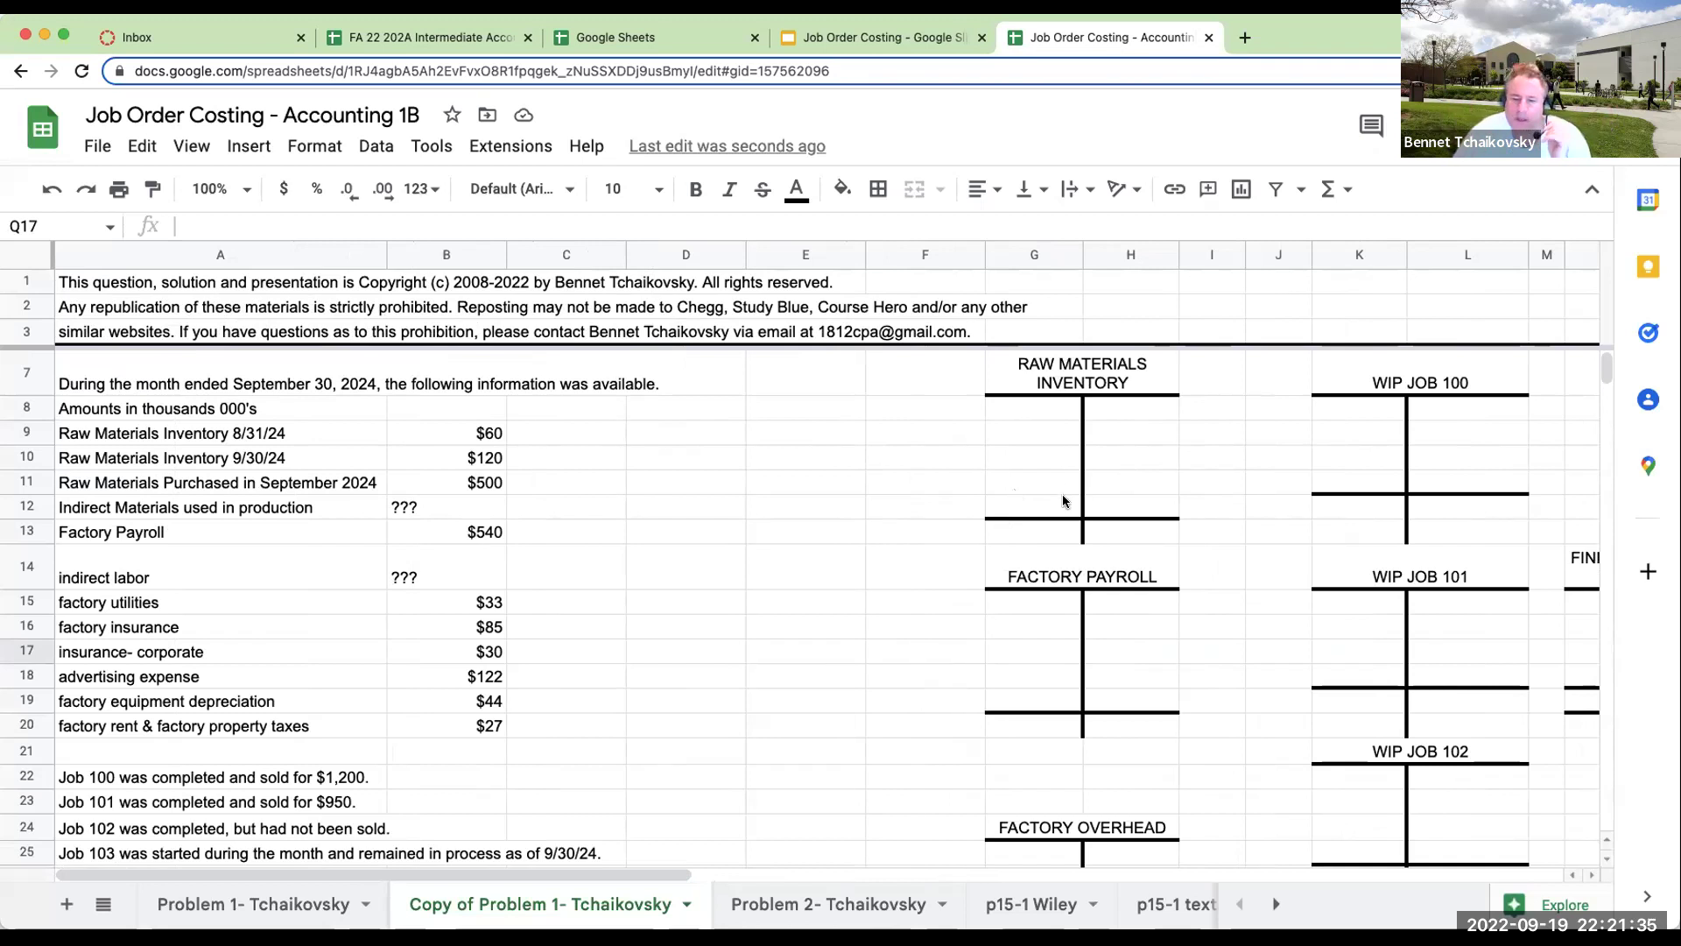
Copy the T-account lines in G8:H10 of Raw Materials Inventory to G44:H46.
{"action": "left_click_drag", "start_coordinate": [1033, 408], "coordinate": [1123, 464]}
{"action": "key", "text": "ctrl+c"}
{"action": "scroll", "coordinate": [1077, 595], "scroll_direction": "down", "scroll_amount": 7}
{"action": "left_click", "coordinate": [1049, 732]}
{"action": "key", "text": "ctrl+v"}
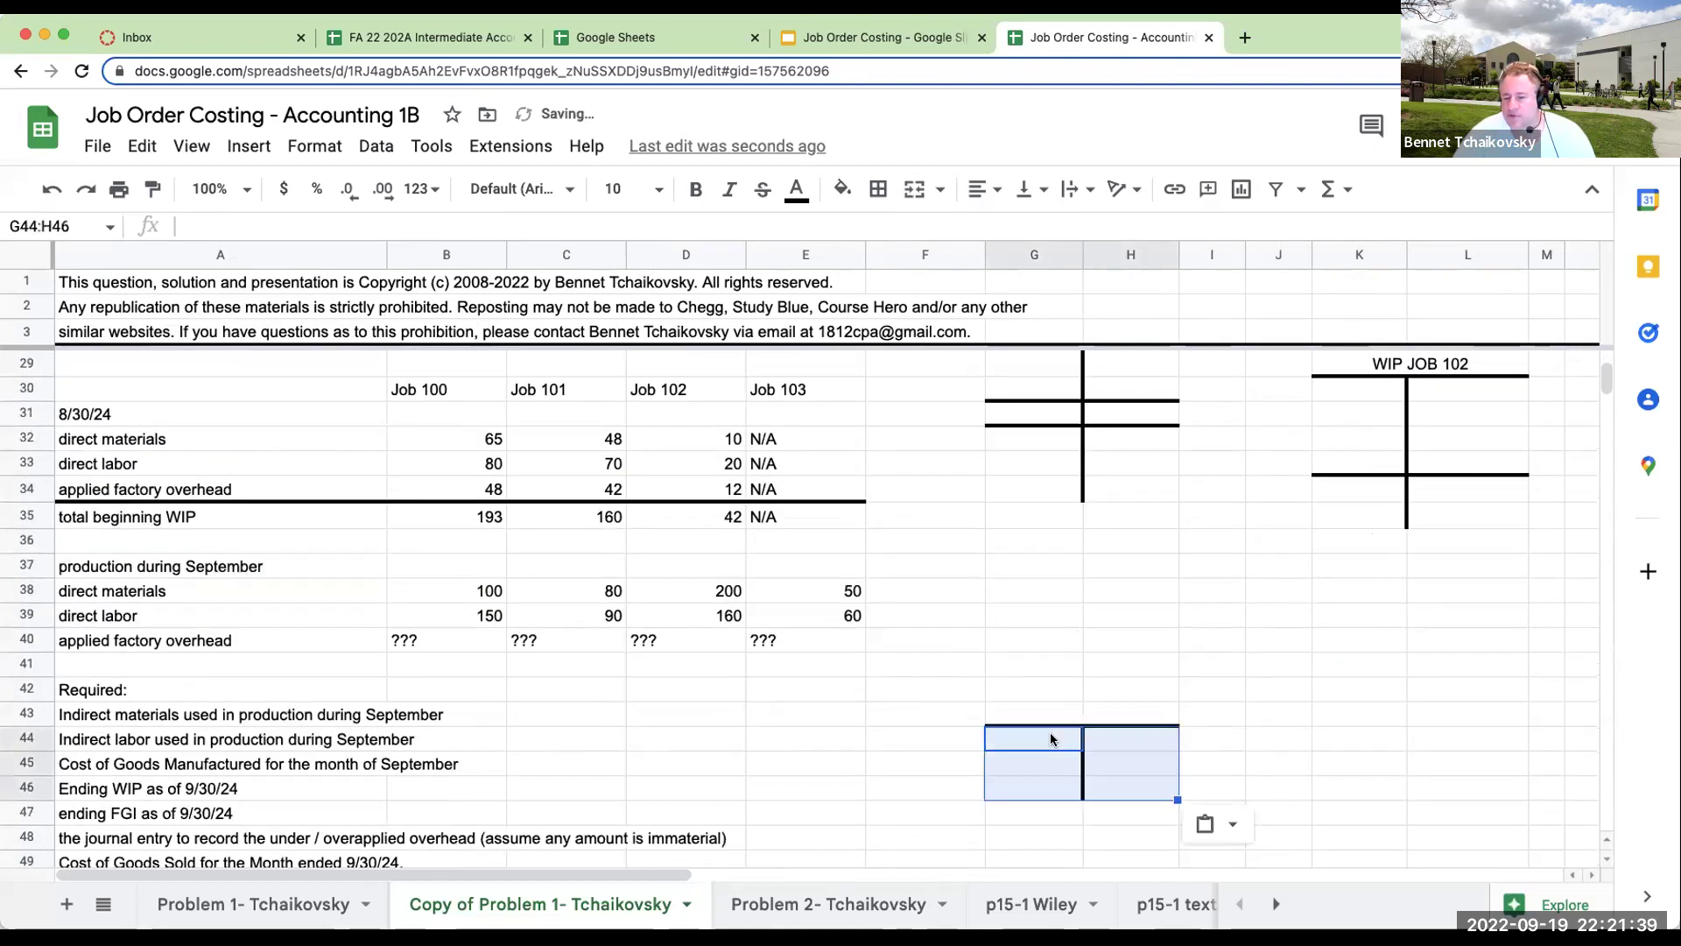
Head the copied T-account with "A =" in G43 and "L + OE" in H43.
{"action": "left_click", "coordinate": [1042, 711]}
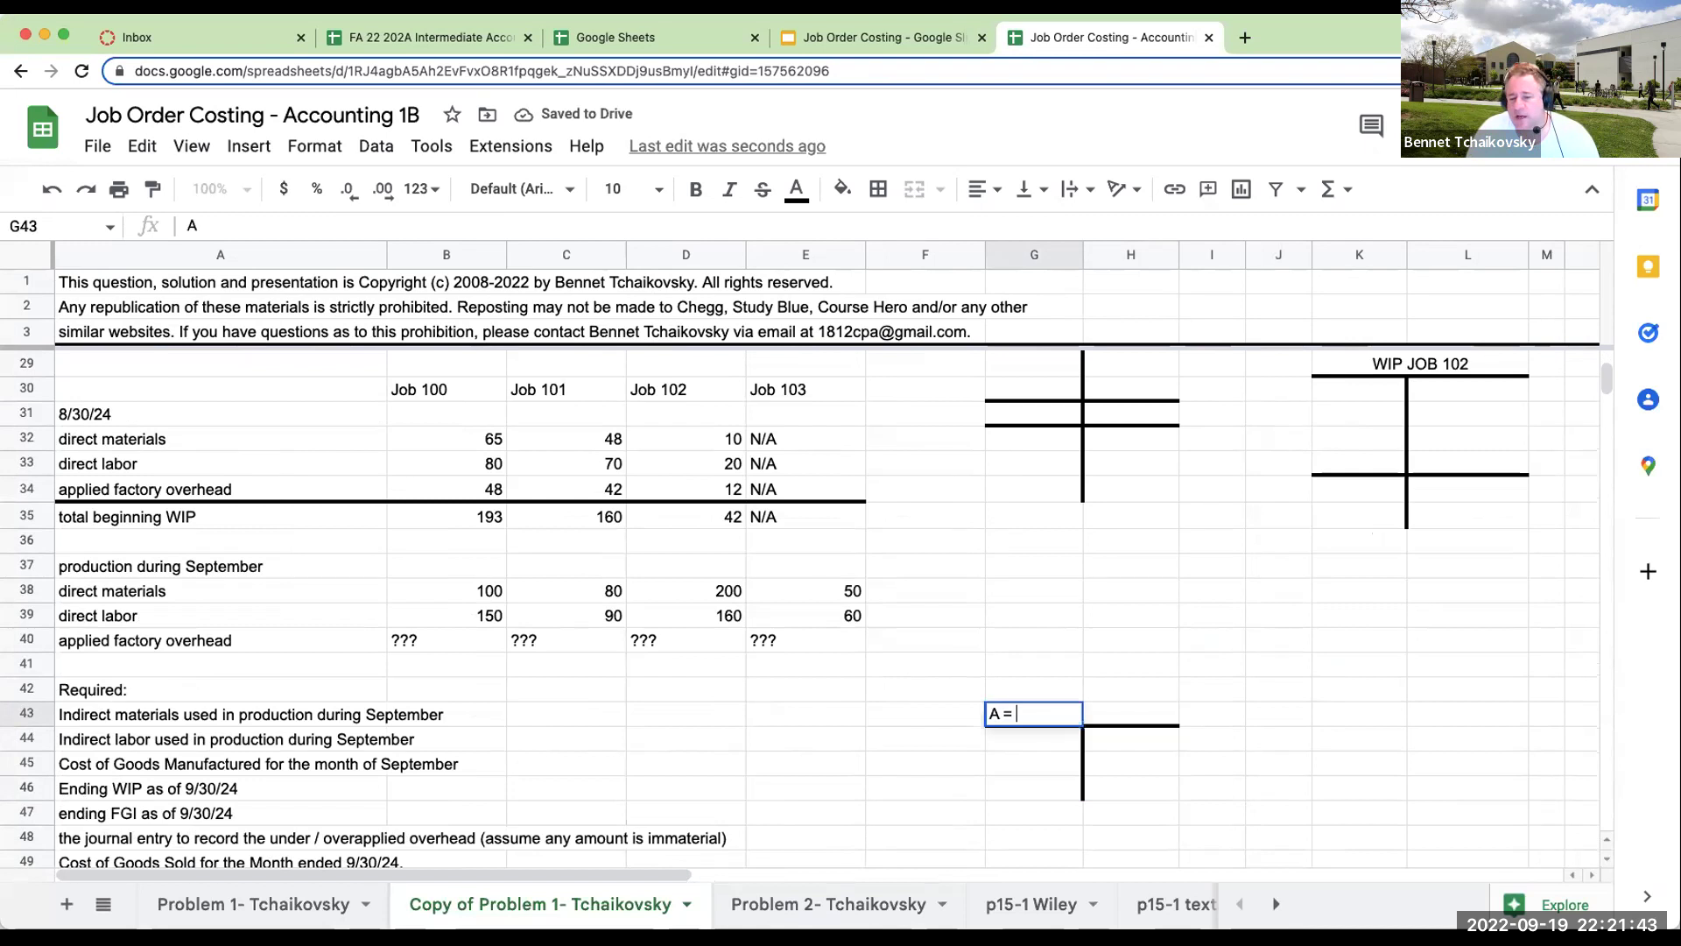
{"action": "type", "text": "A ="}
{"action": "key", "text": "Tab"}
{"action": "type", "text": "L + OE"}
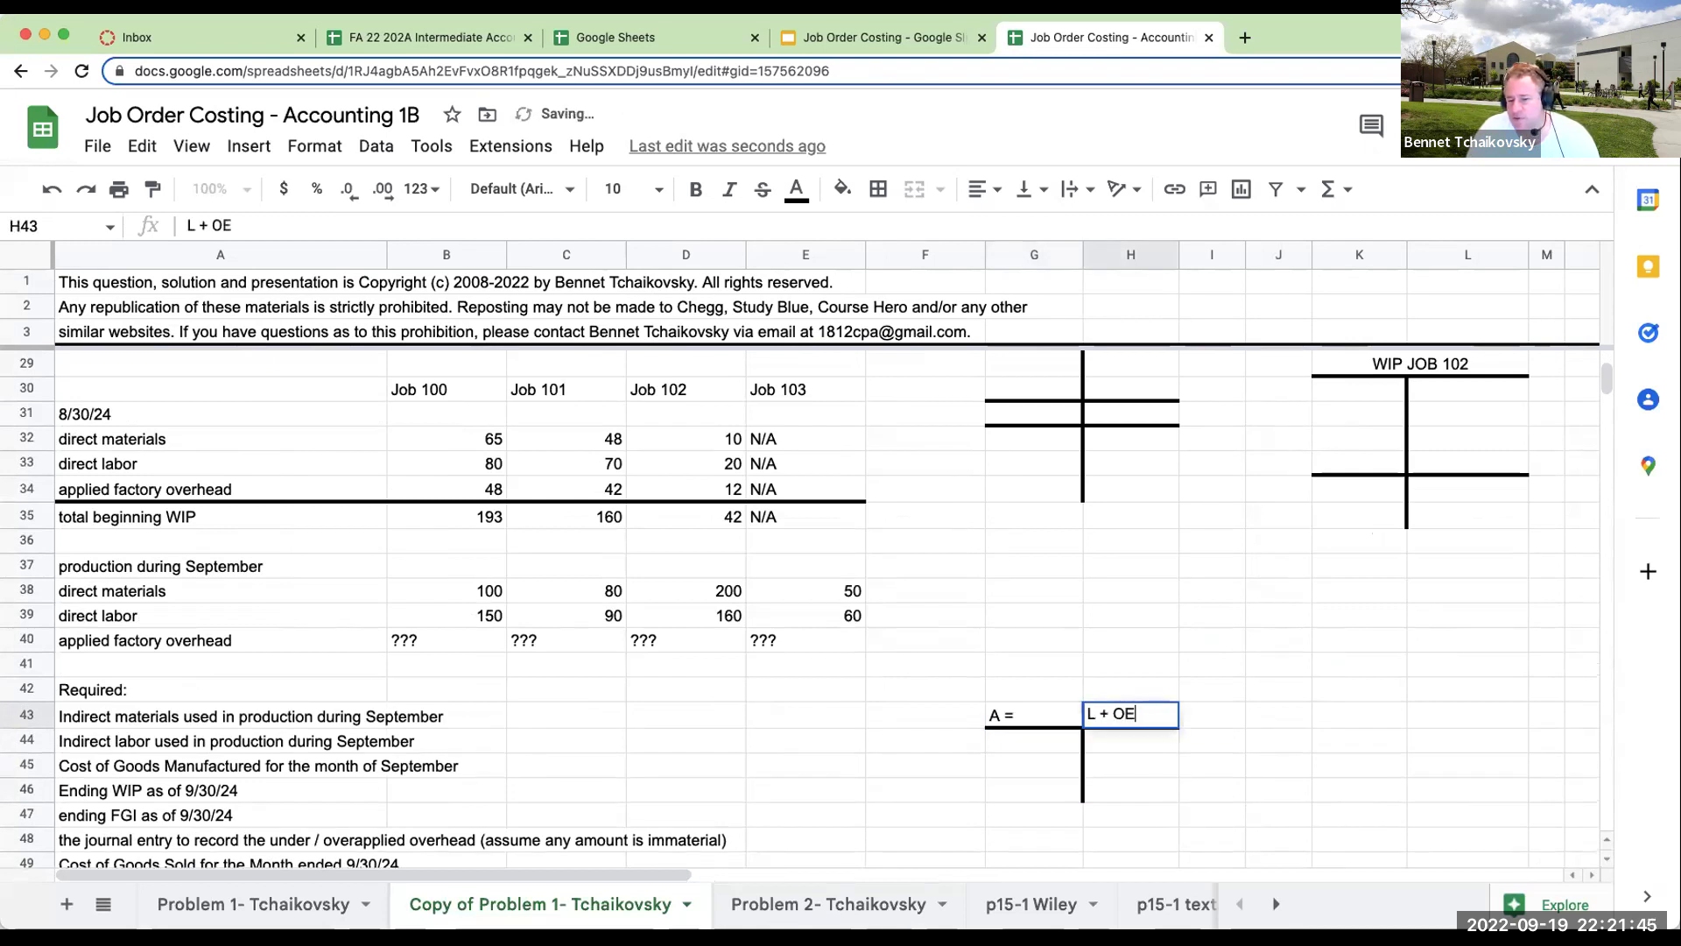
Add "E" and "R" in G42:H42 and "D" and "C" in G41:H41 above the accounting equation.
{"action": "left_click", "coordinate": [1033, 690]}
{"action": "type", "text": "E"}
{"action": "key", "text": "Tab"}
{"action": "type", "text": "R"}
{"action": "left_click", "coordinate": [1033, 663]}
{"action": "type", "text": "D"}
{"action": "key", "text": "Tab"}
{"action": "type", "text": "C"}
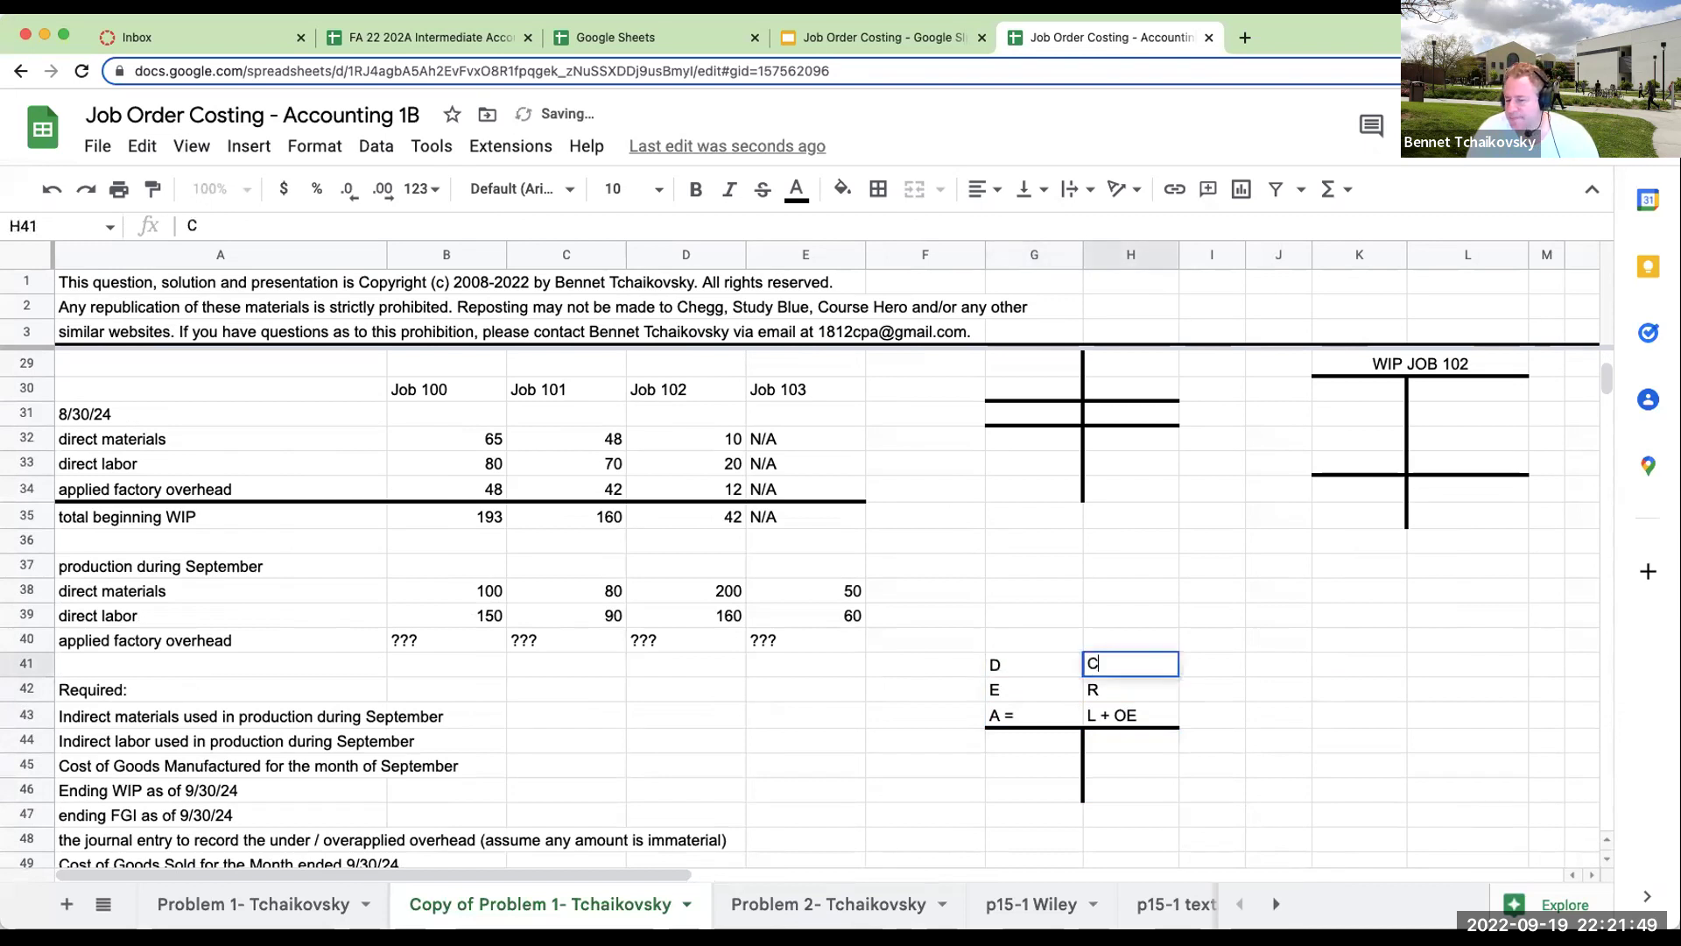
{"action": "key", "text": "Return"}
{"action": "left_click", "coordinate": [1046, 714]}
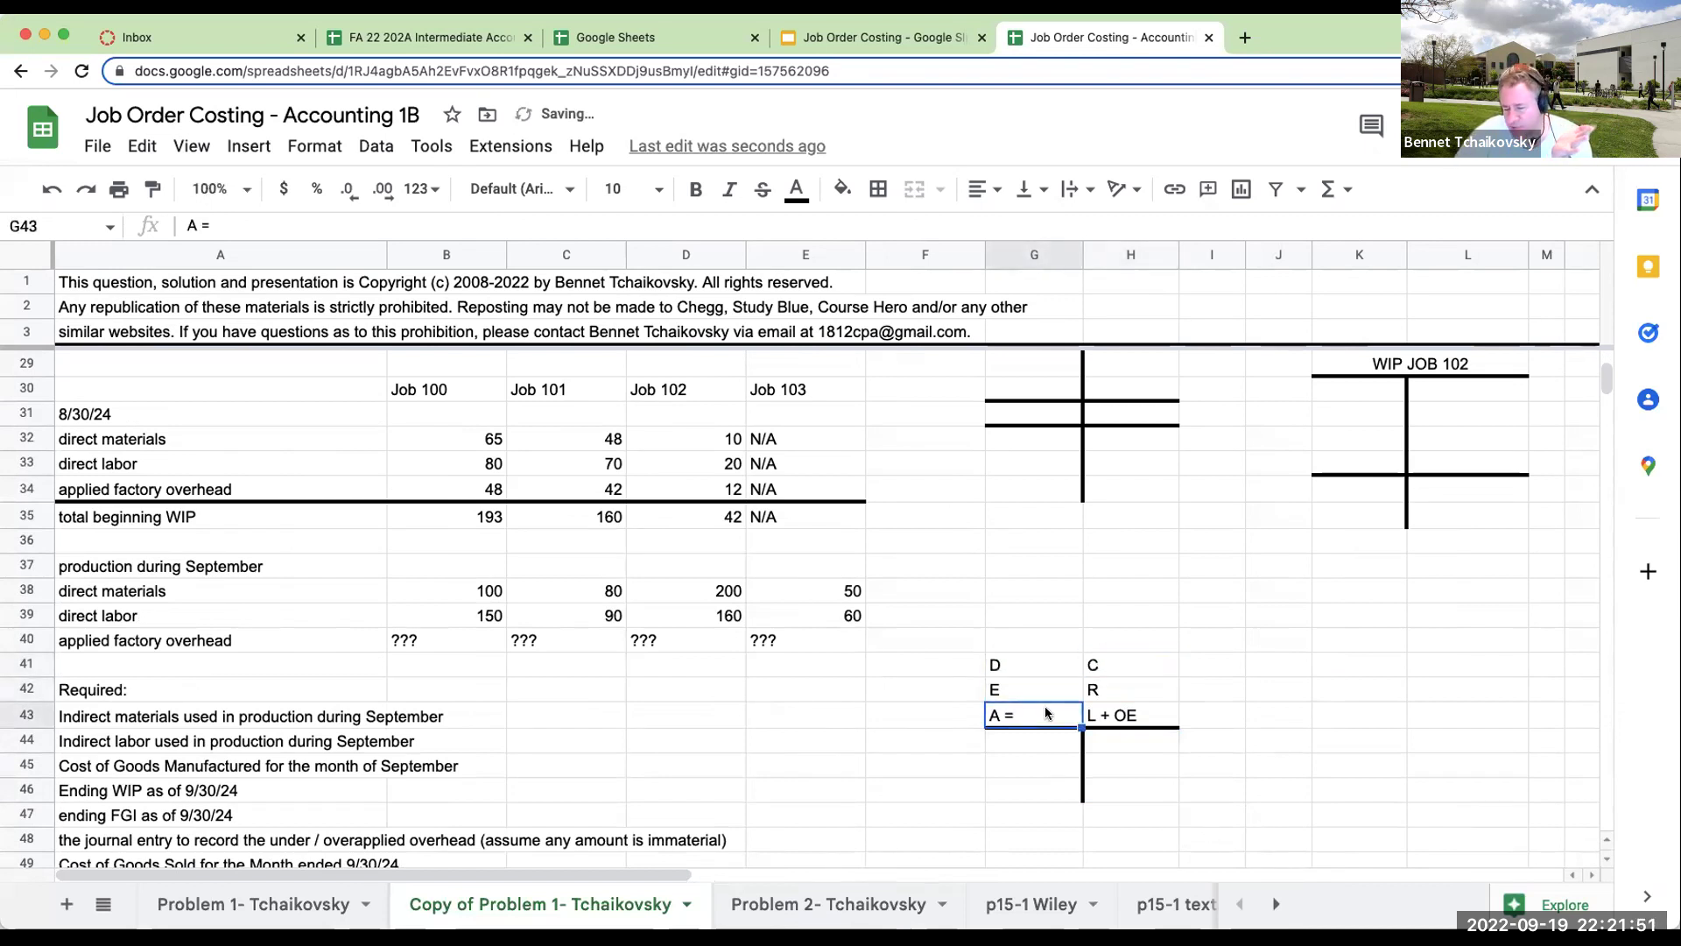
{"action": "left_click", "coordinate": [1011, 664]}
{"action": "left_click", "coordinate": [1103, 665]}
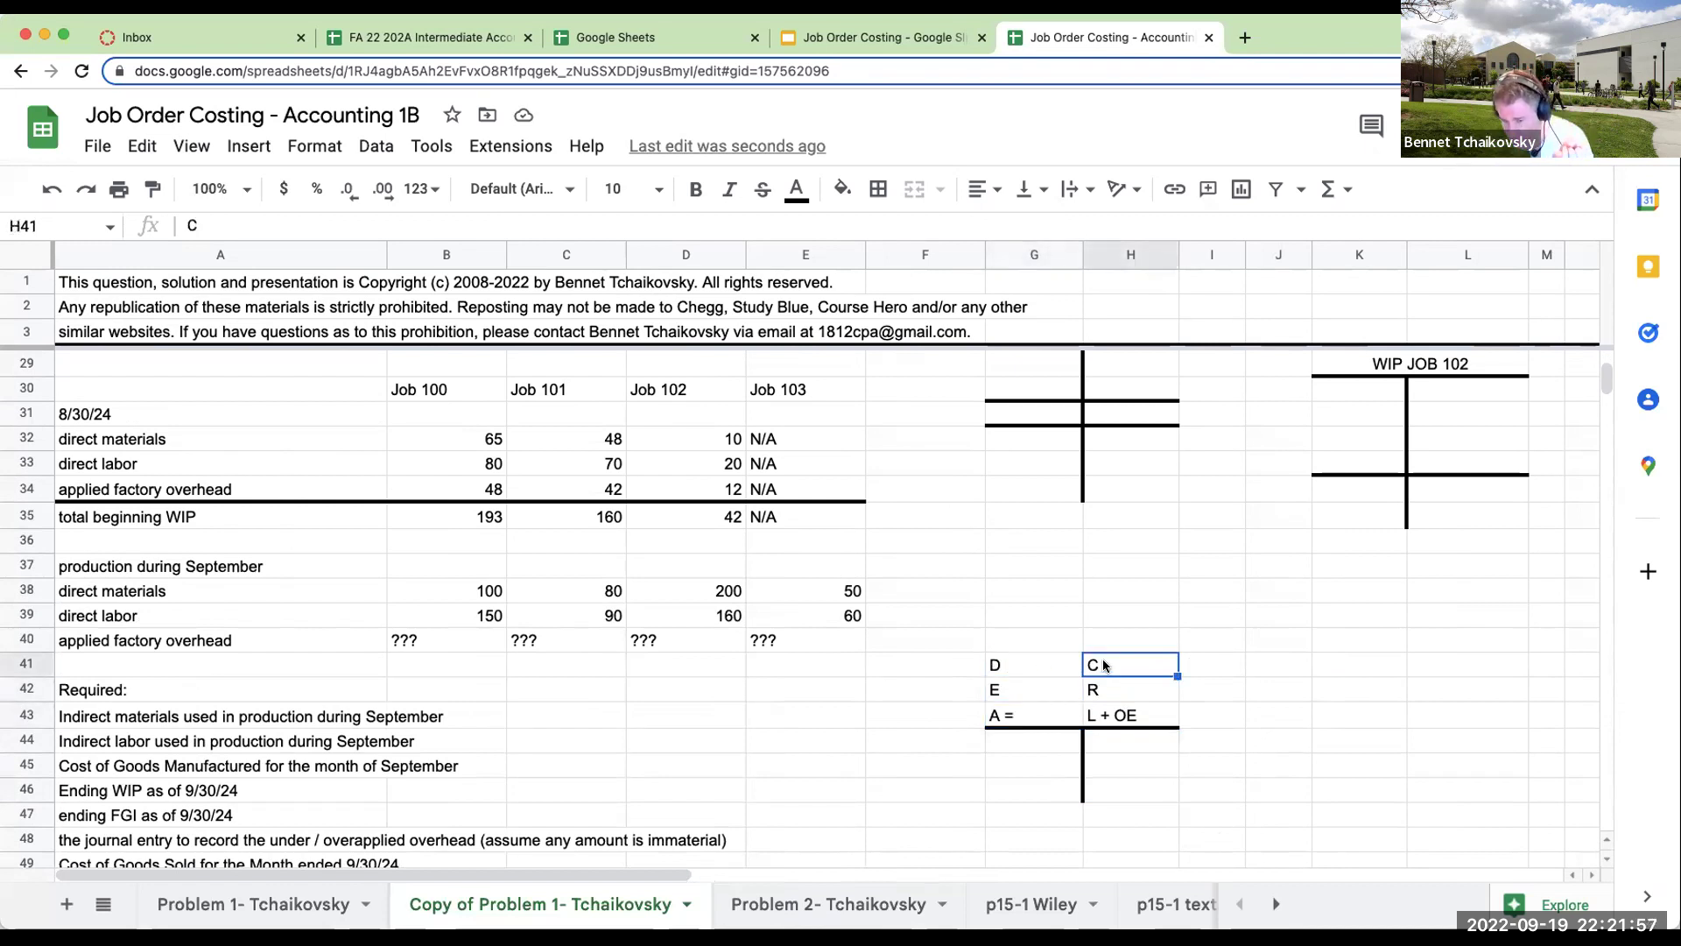
{"action": "left_click", "coordinate": [1037, 691]}
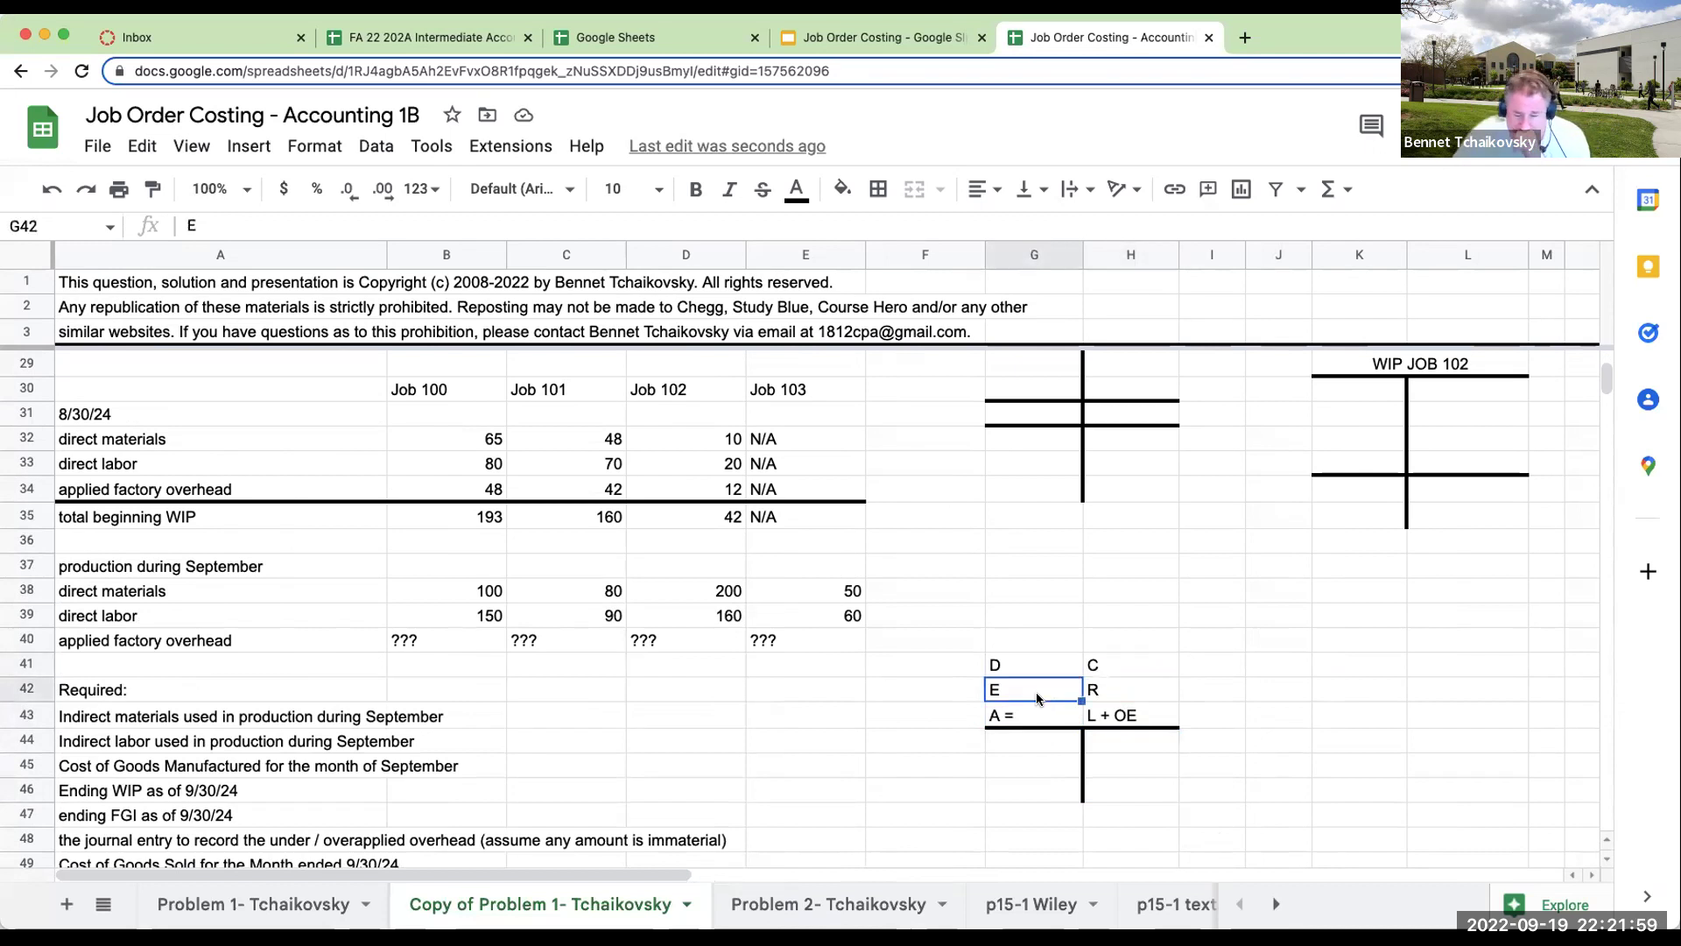
{"action": "left_click", "coordinate": [1036, 718]}
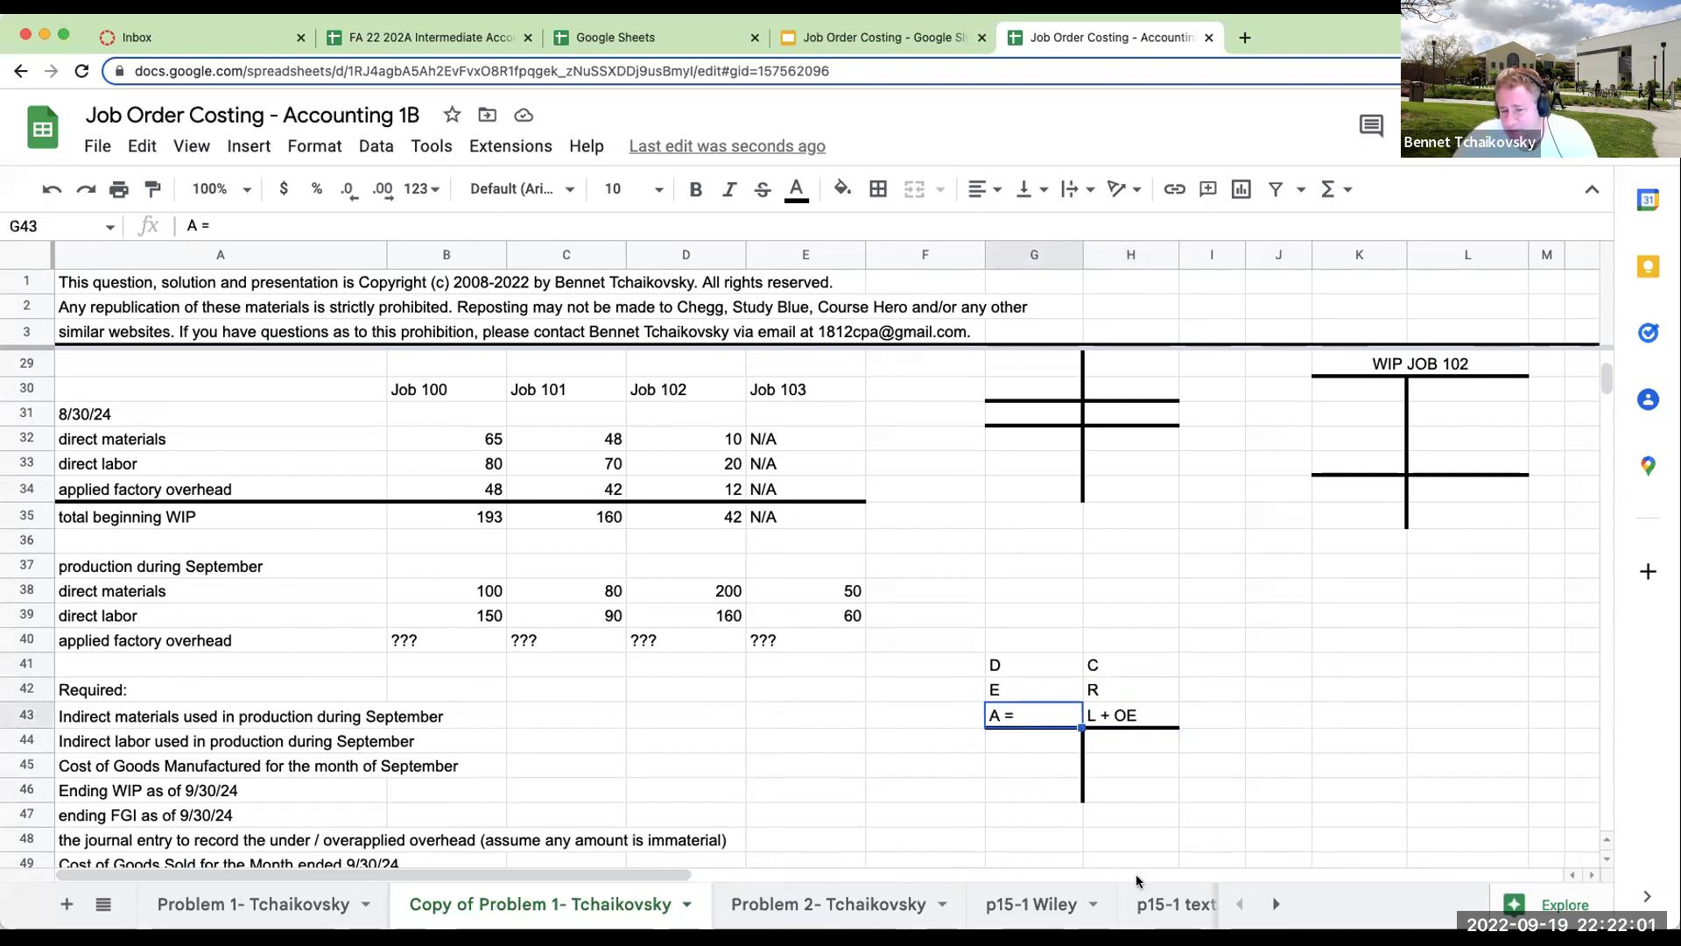
Label the first row of the Raw Materials Inventory T-account "beginning bal" in F8.
{"action": "scroll", "coordinate": [1136, 875], "scroll_direction": "up", "scroll_amount": 4}
{"action": "scroll", "coordinate": [1136, 876], "scroll_direction": "up", "scroll_amount": 5}
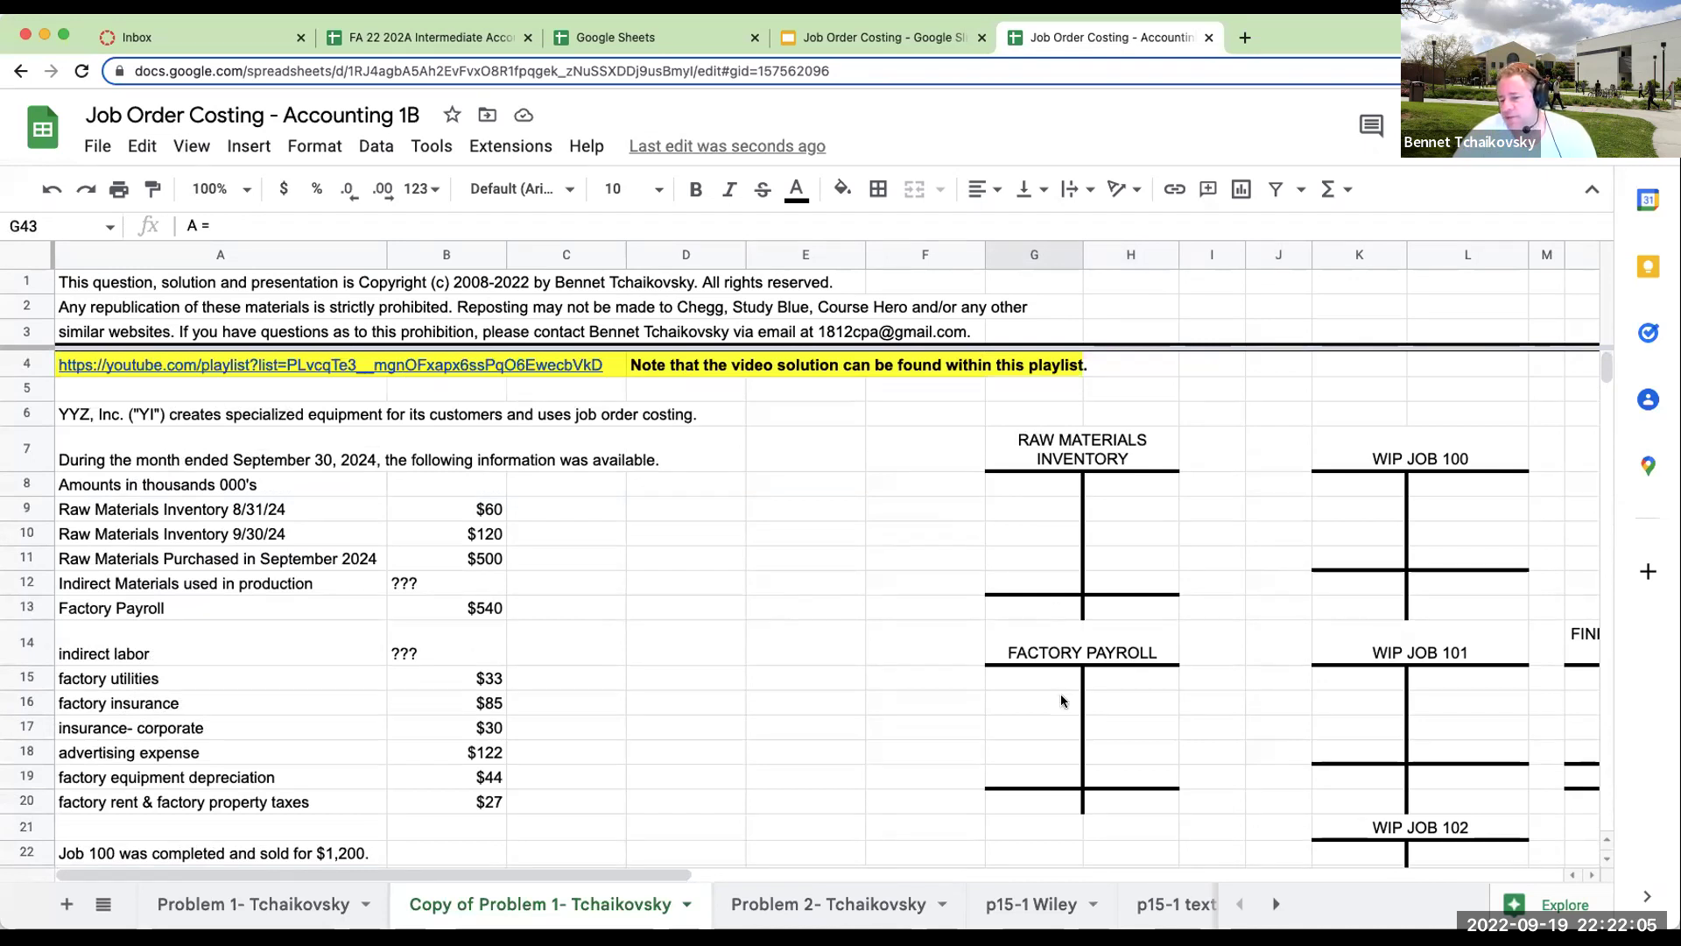
{"action": "scroll", "coordinate": [1059, 702], "scroll_direction": "down", "scroll_amount": 3}
{"action": "scroll", "coordinate": [1059, 711], "scroll_direction": "up", "scroll_amount": 2}
{"action": "scroll", "coordinate": [1059, 725], "scroll_direction": "up", "scroll_amount": 1}
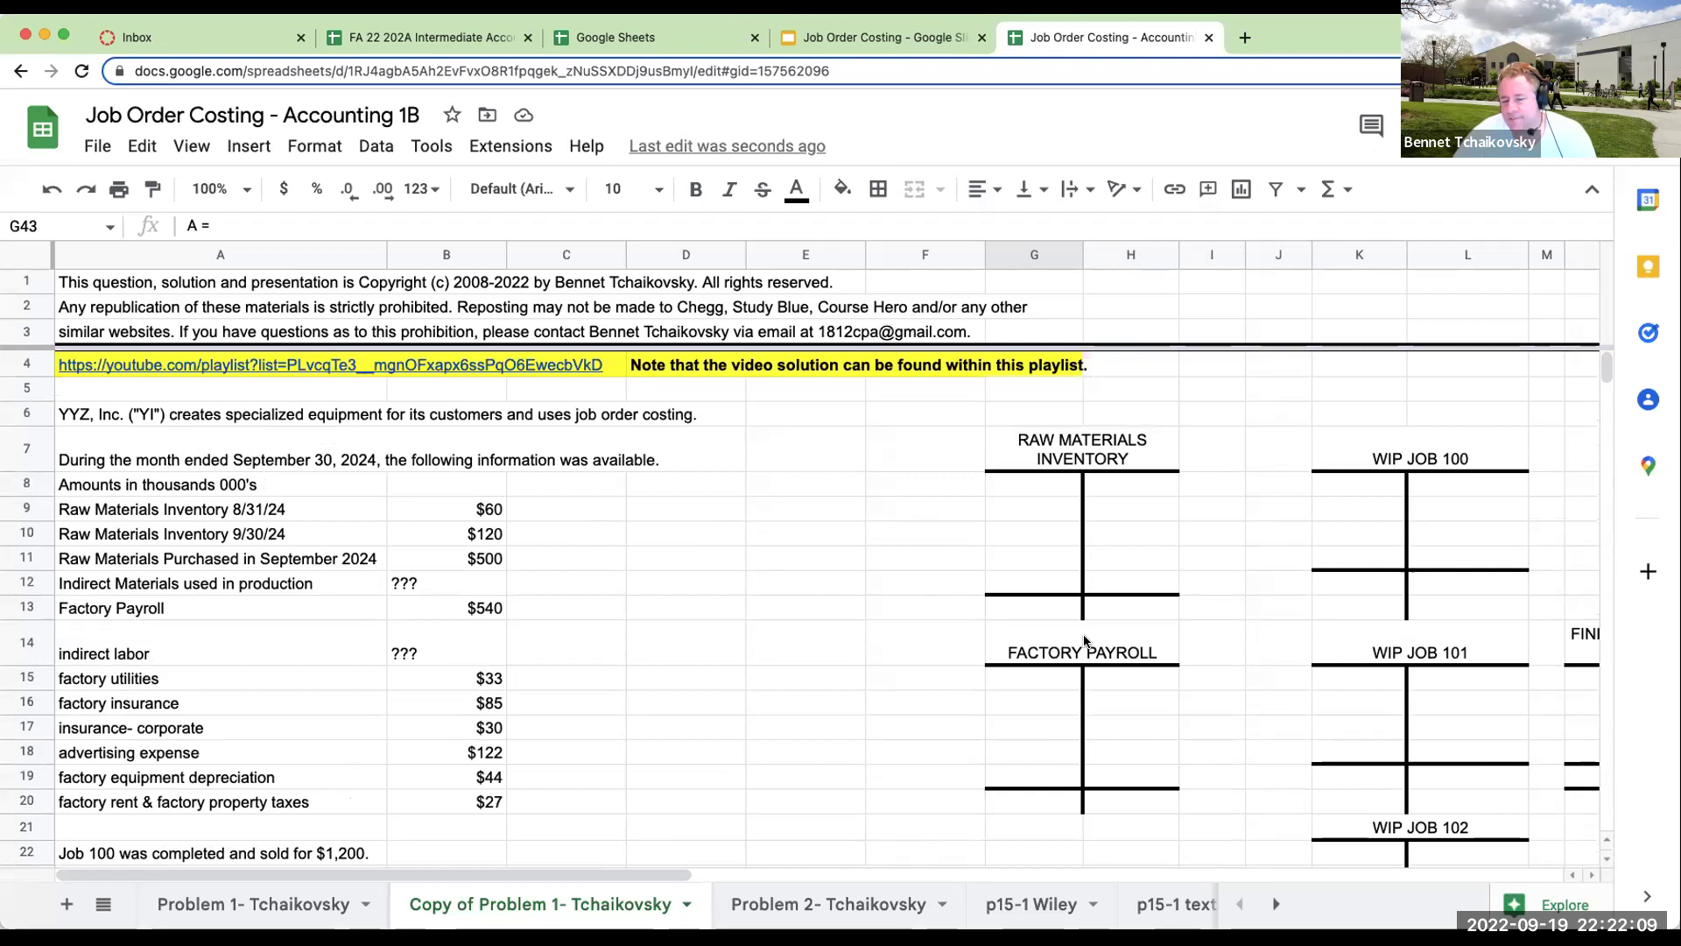
{"action": "left_click", "coordinate": [1046, 487]}
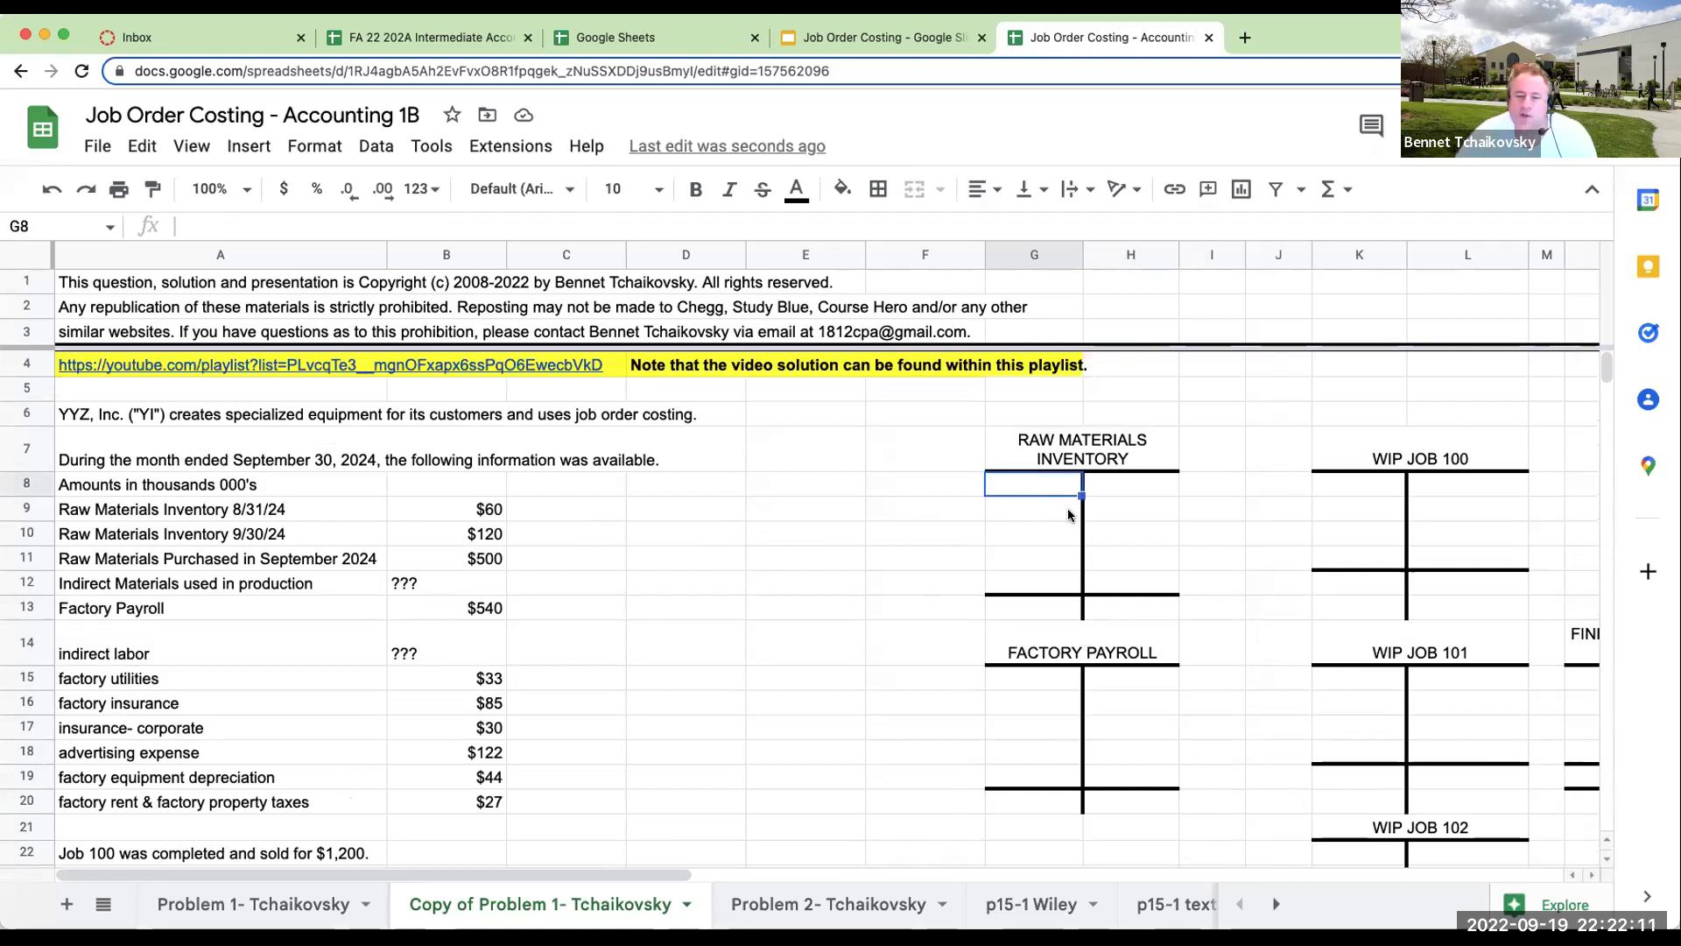
{"action": "key", "text": "Left"}
{"action": "type", "text": "begi"}
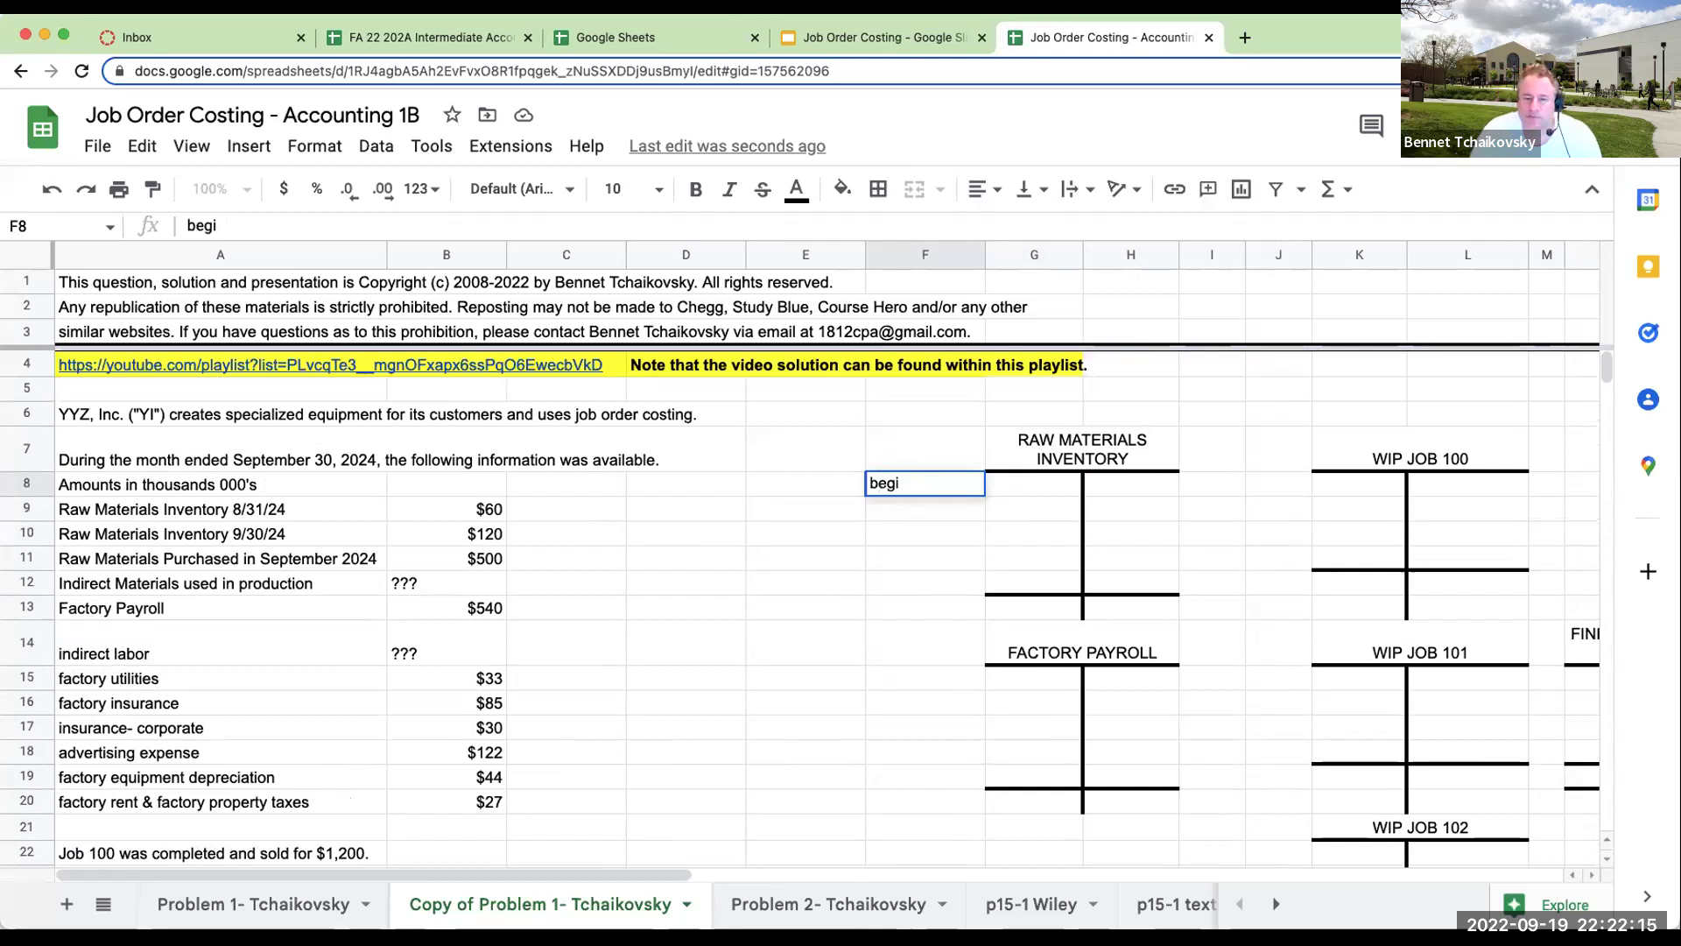
{"action": "type", "text": "nning bal"}
{"action": "key", "text": "Return"}
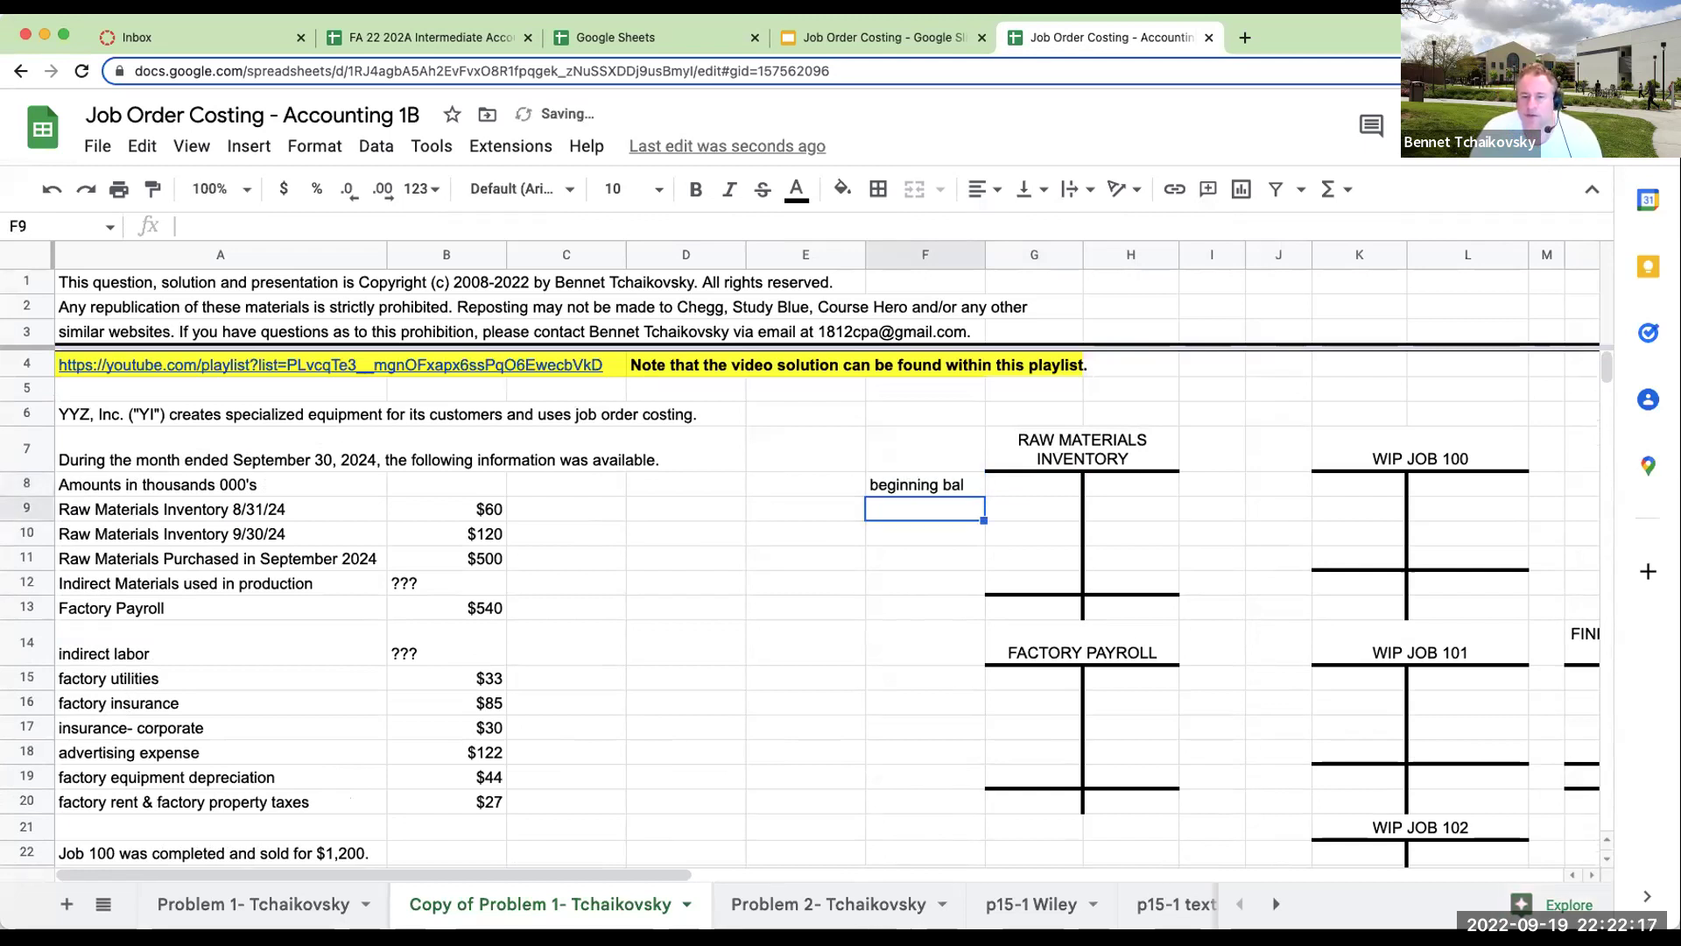
Link the beginning balance in G8 to the 8/31/24 raw materials inventory amount in B9.
{"action": "left_click", "coordinate": [242, 514]}
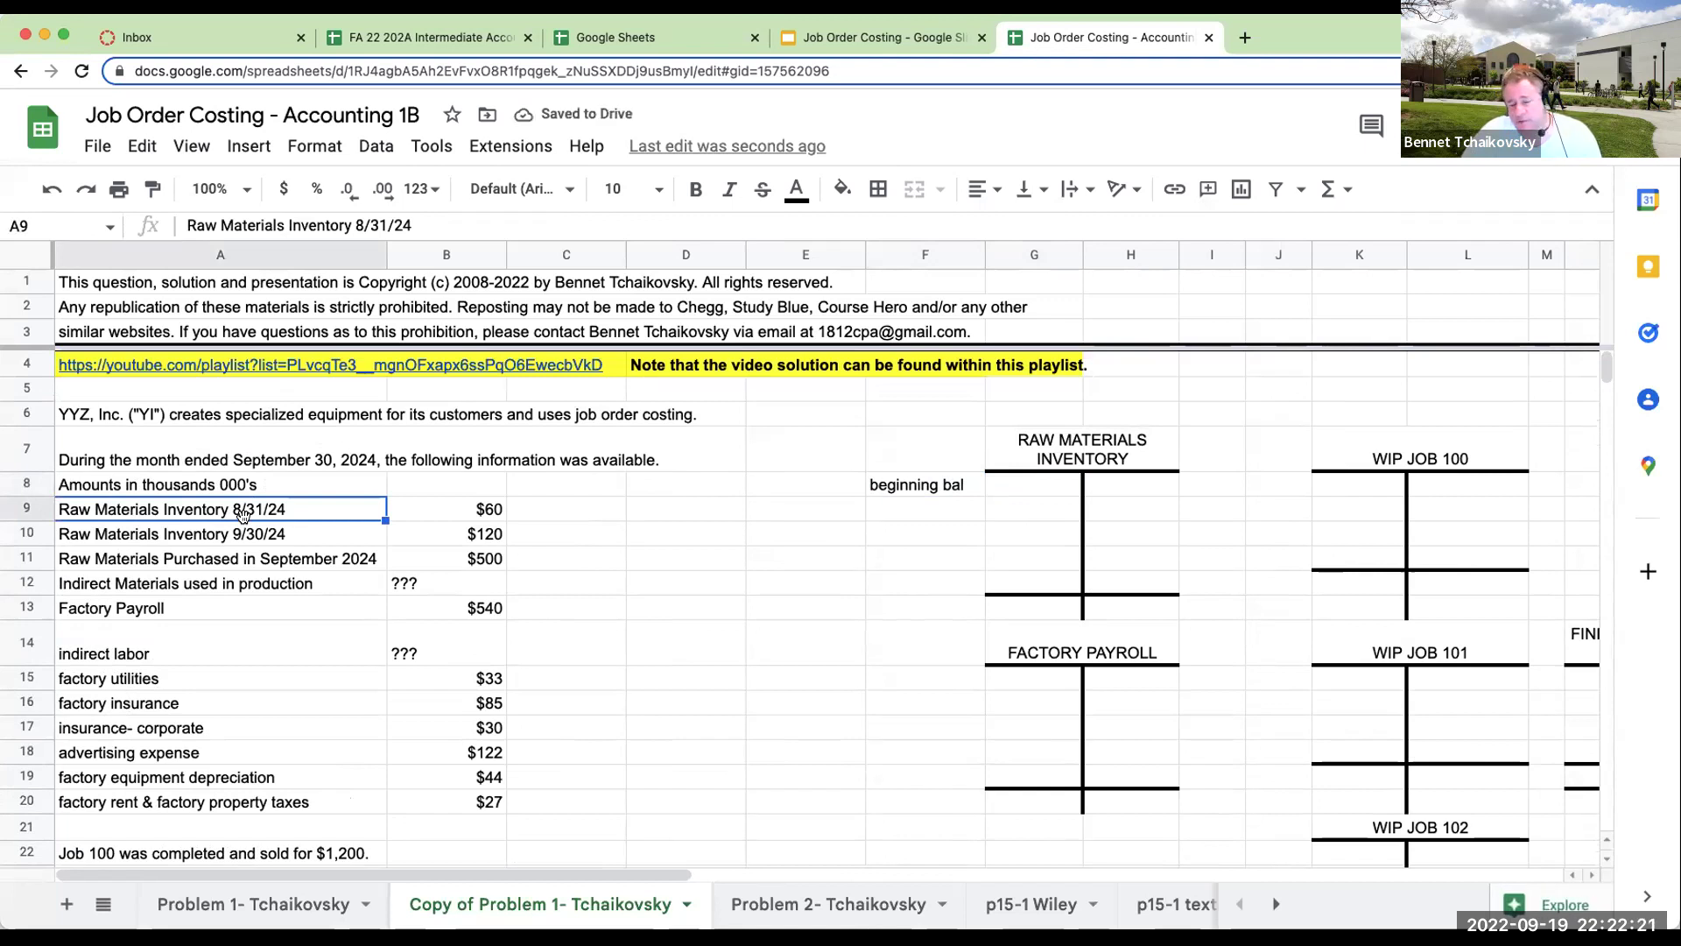
{"action": "left_click", "coordinate": [1032, 475]}
{"action": "type", "text": "+E8"}
{"action": "key", "text": "Left"}
{"action": "key", "text": "Left"}
{"action": "key", "text": "Left"}
{"action": "key", "text": "Down"}
{"action": "key", "text": "Return"}
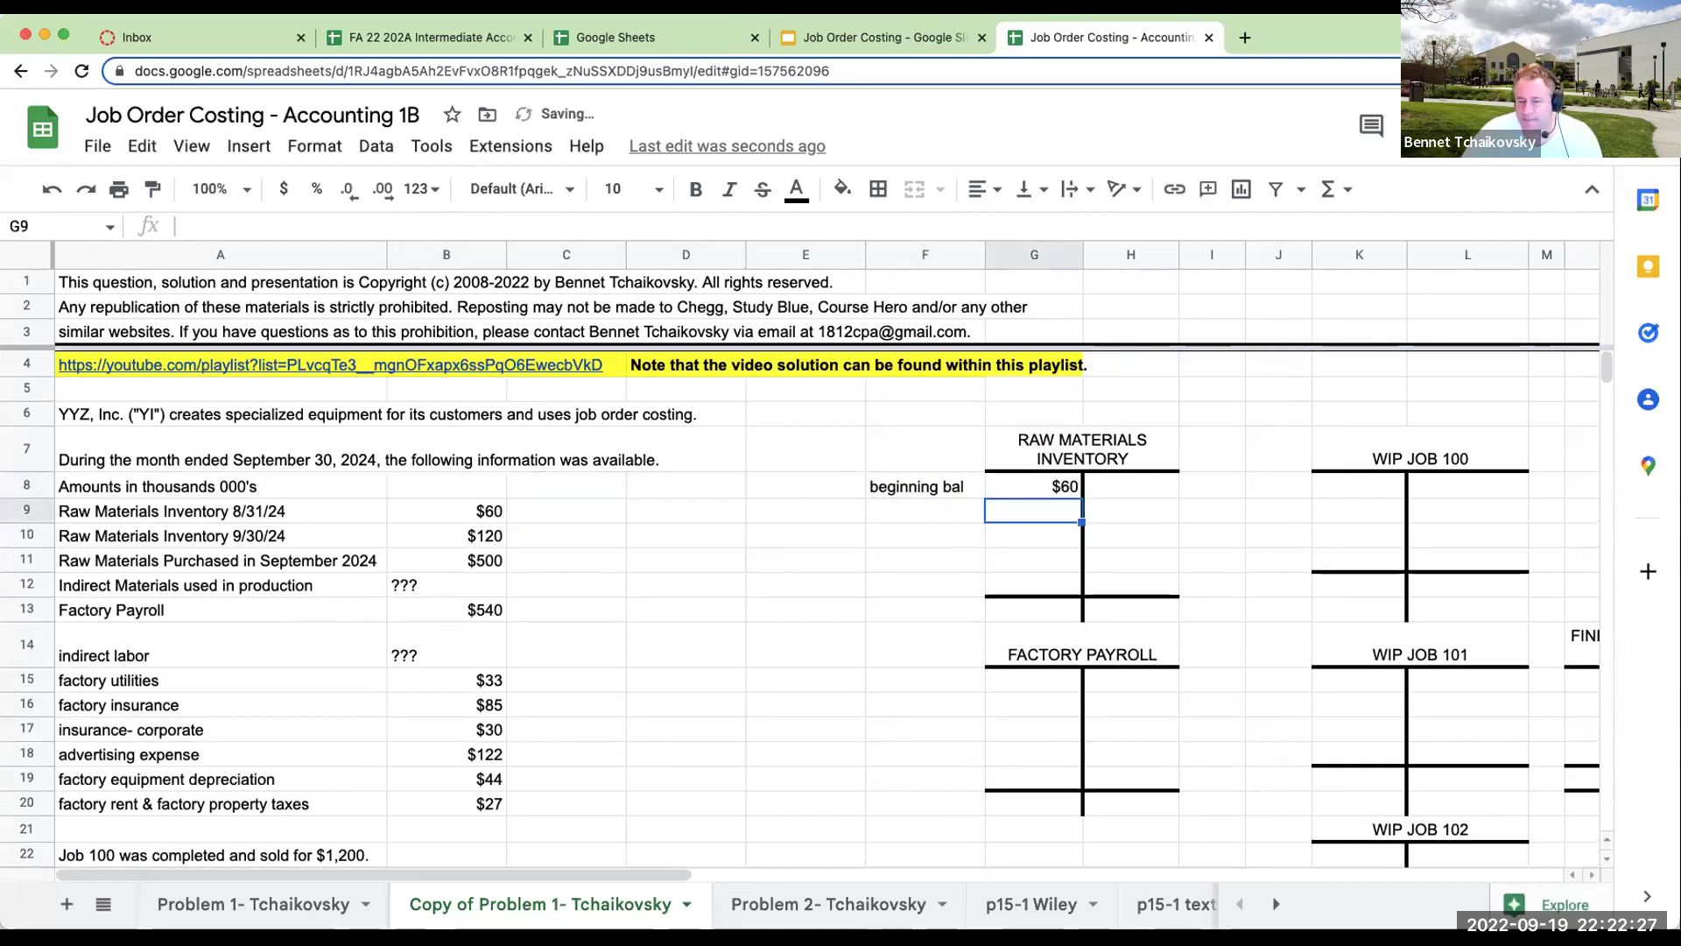
Label the balance row of the Raw Materials Inventory T-account "ending" in F13.
{"action": "left_click", "coordinate": [925, 535]}
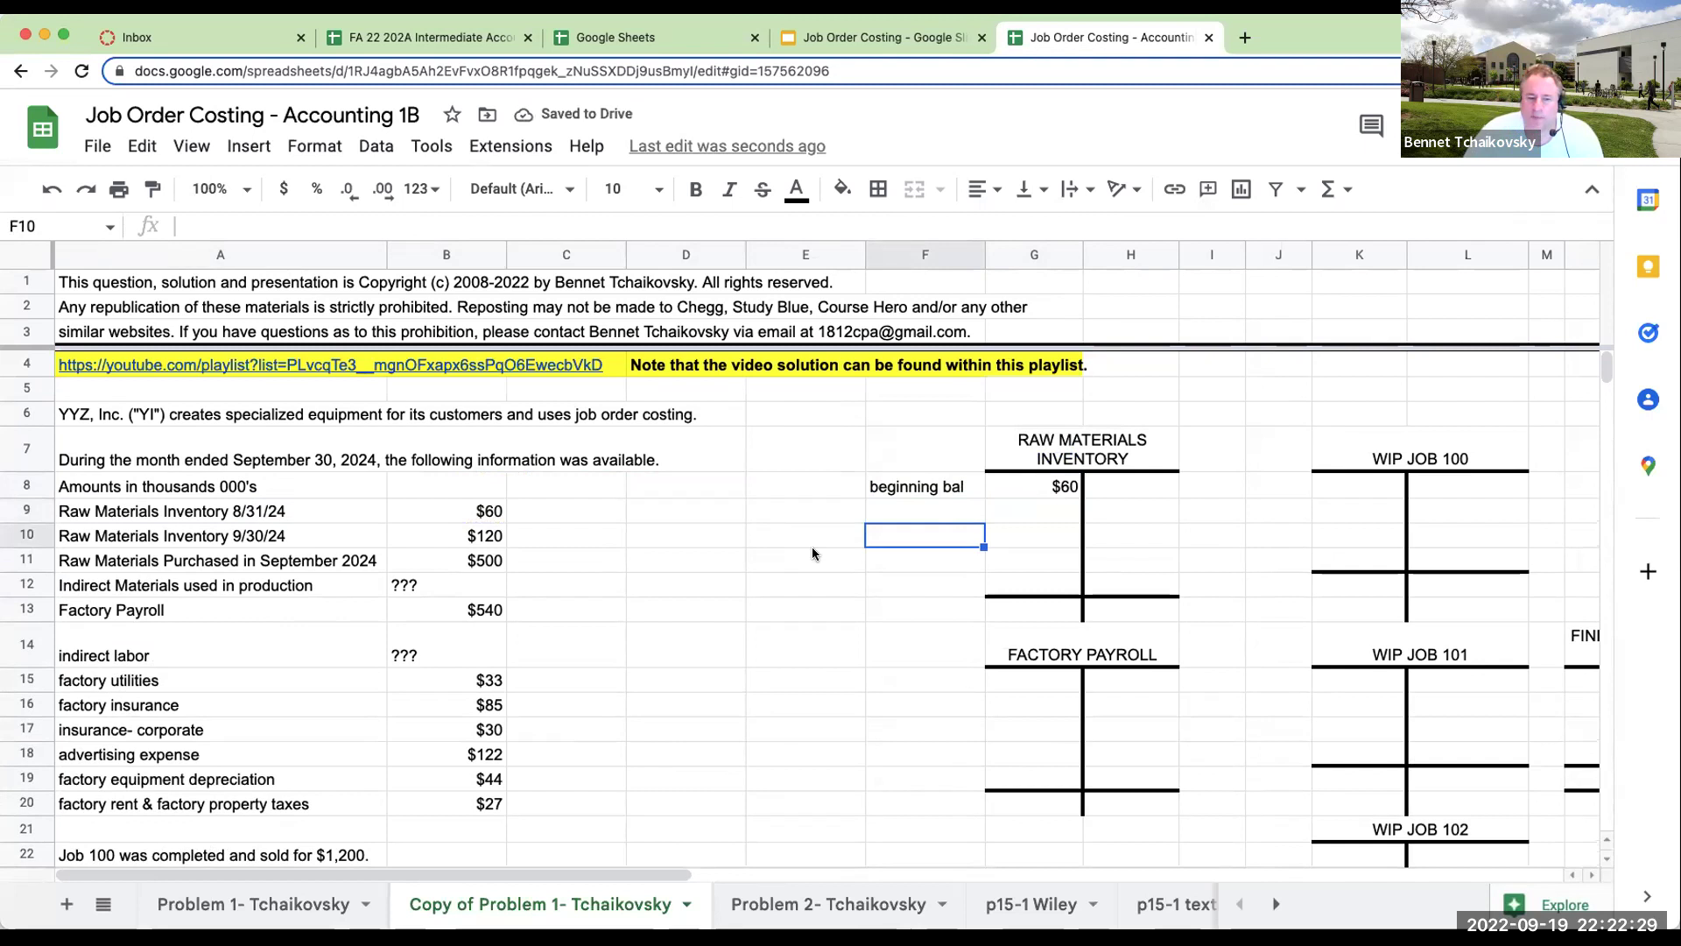
{"action": "left_click", "coordinate": [274, 540]}
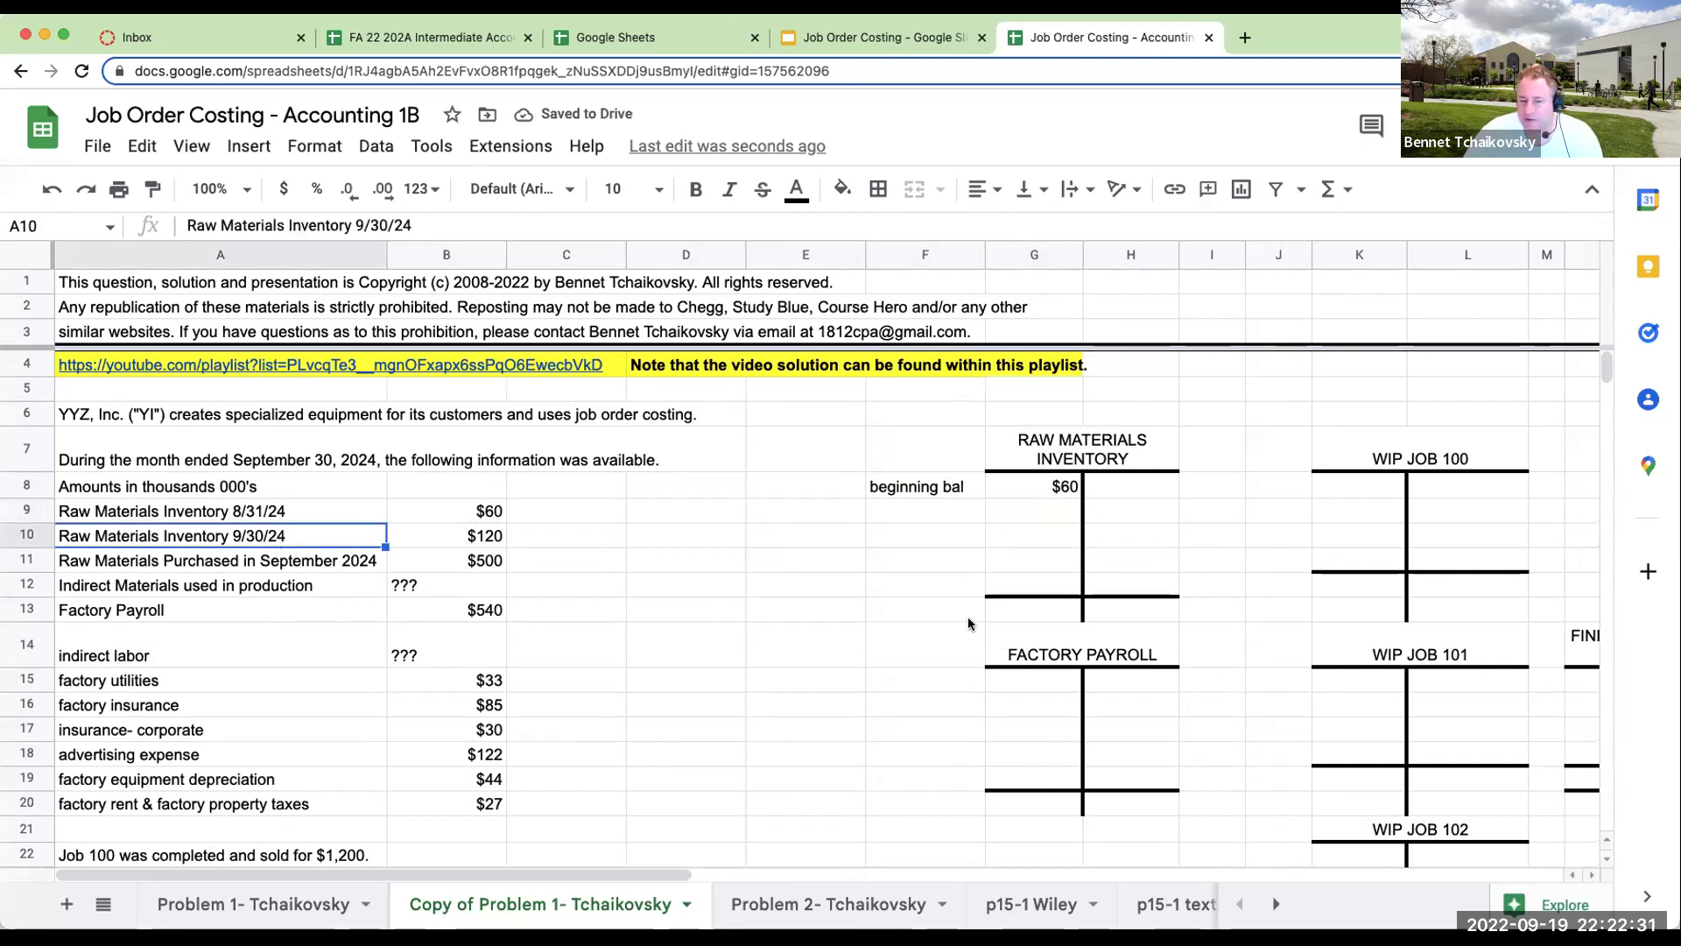
{"action": "left_click", "coordinate": [928, 613]}
{"action": "type", "text": "ending"}
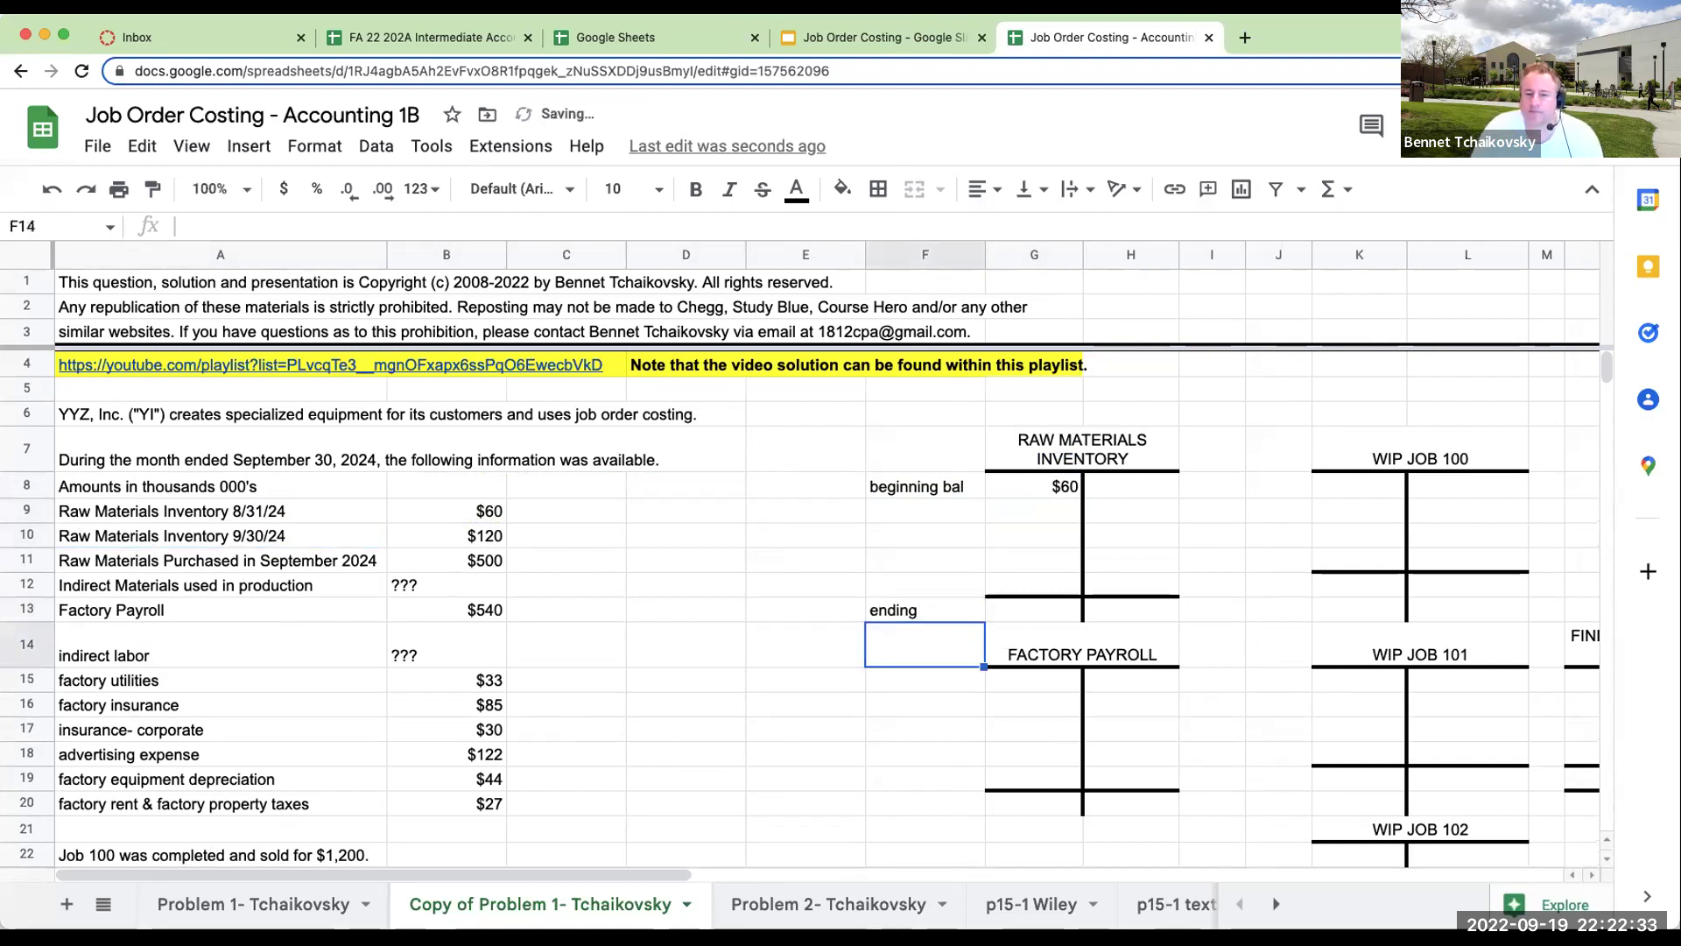
Link the ending balance in G13 to the 9/30/24 raw materials inventory amount in B10.
{"action": "key", "text": "Tab"}
{"action": "type", "text": "+"}
{"action": "key", "text": "Left"}
{"action": "key", "text": "Left"}
{"action": "key", "text": "Left"}
{"action": "key", "text": "Left"}
{"action": "key", "text": "Left"}
{"action": "key", "text": "Up"}
{"action": "key", "text": "Up"}
{"action": "key", "text": "Up"}
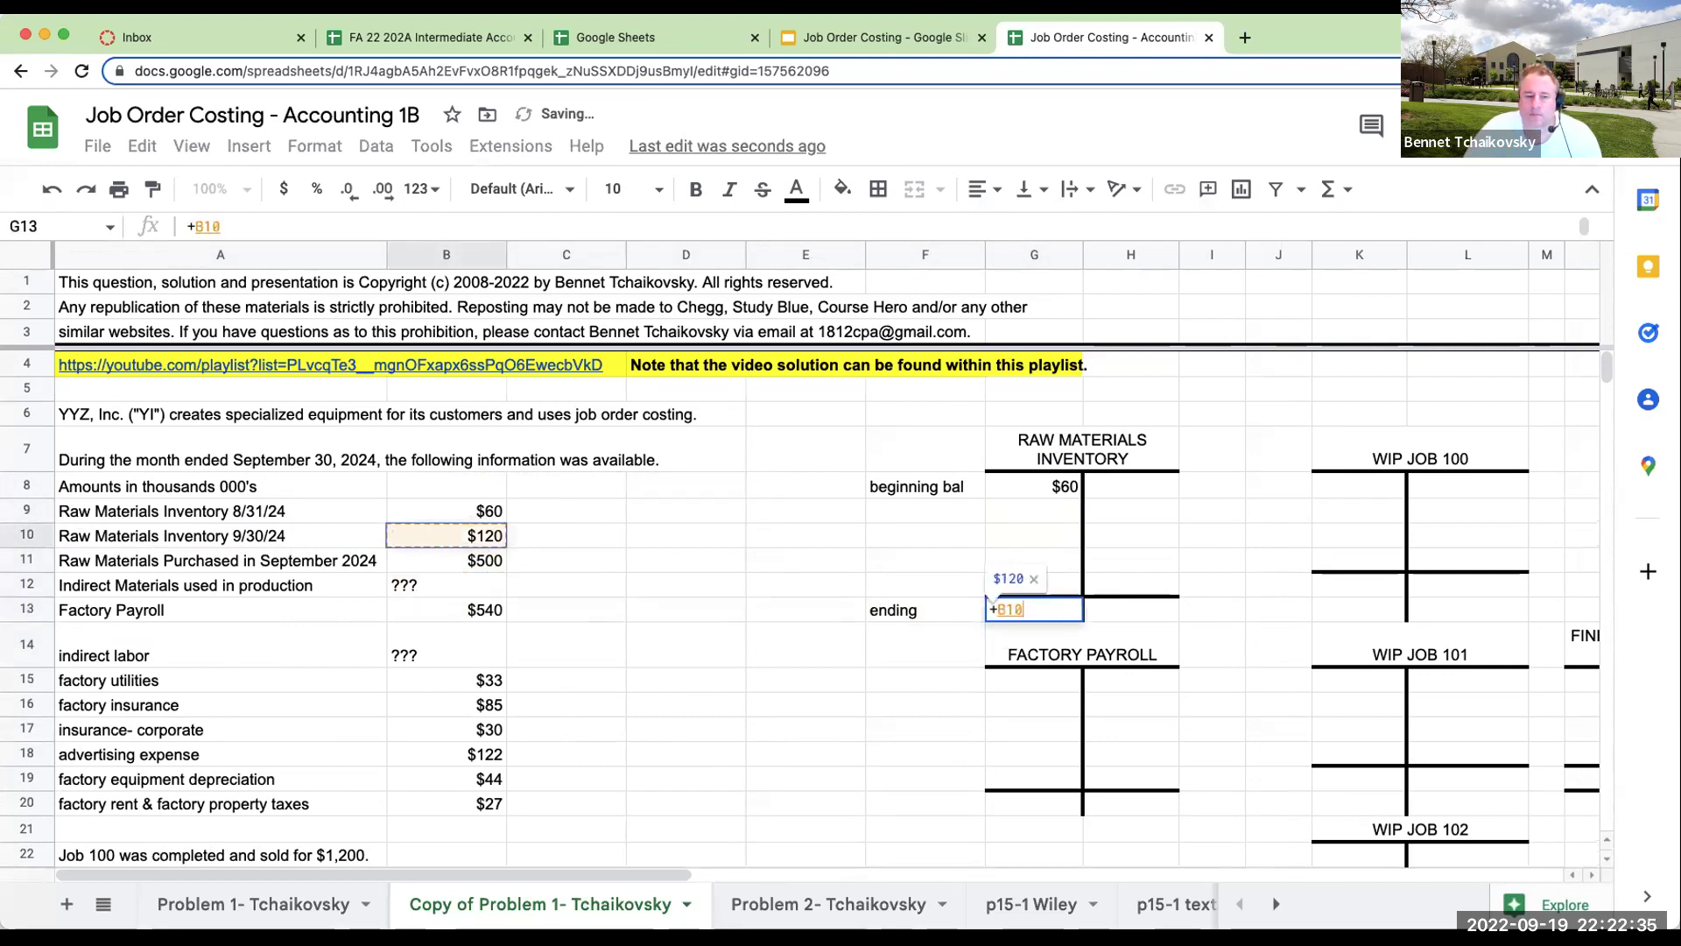
{"action": "key", "text": "Return"}
Add the label "rm purch" in F9, below the beginning balance of Raw Materials Inventory.
{"action": "key", "text": "Left"}
{"action": "key", "text": "Up"}
{"action": "key", "text": "Up"}
{"action": "key", "text": "Up"}
{"action": "key", "text": "Up"}
{"action": "key", "text": "Up"}
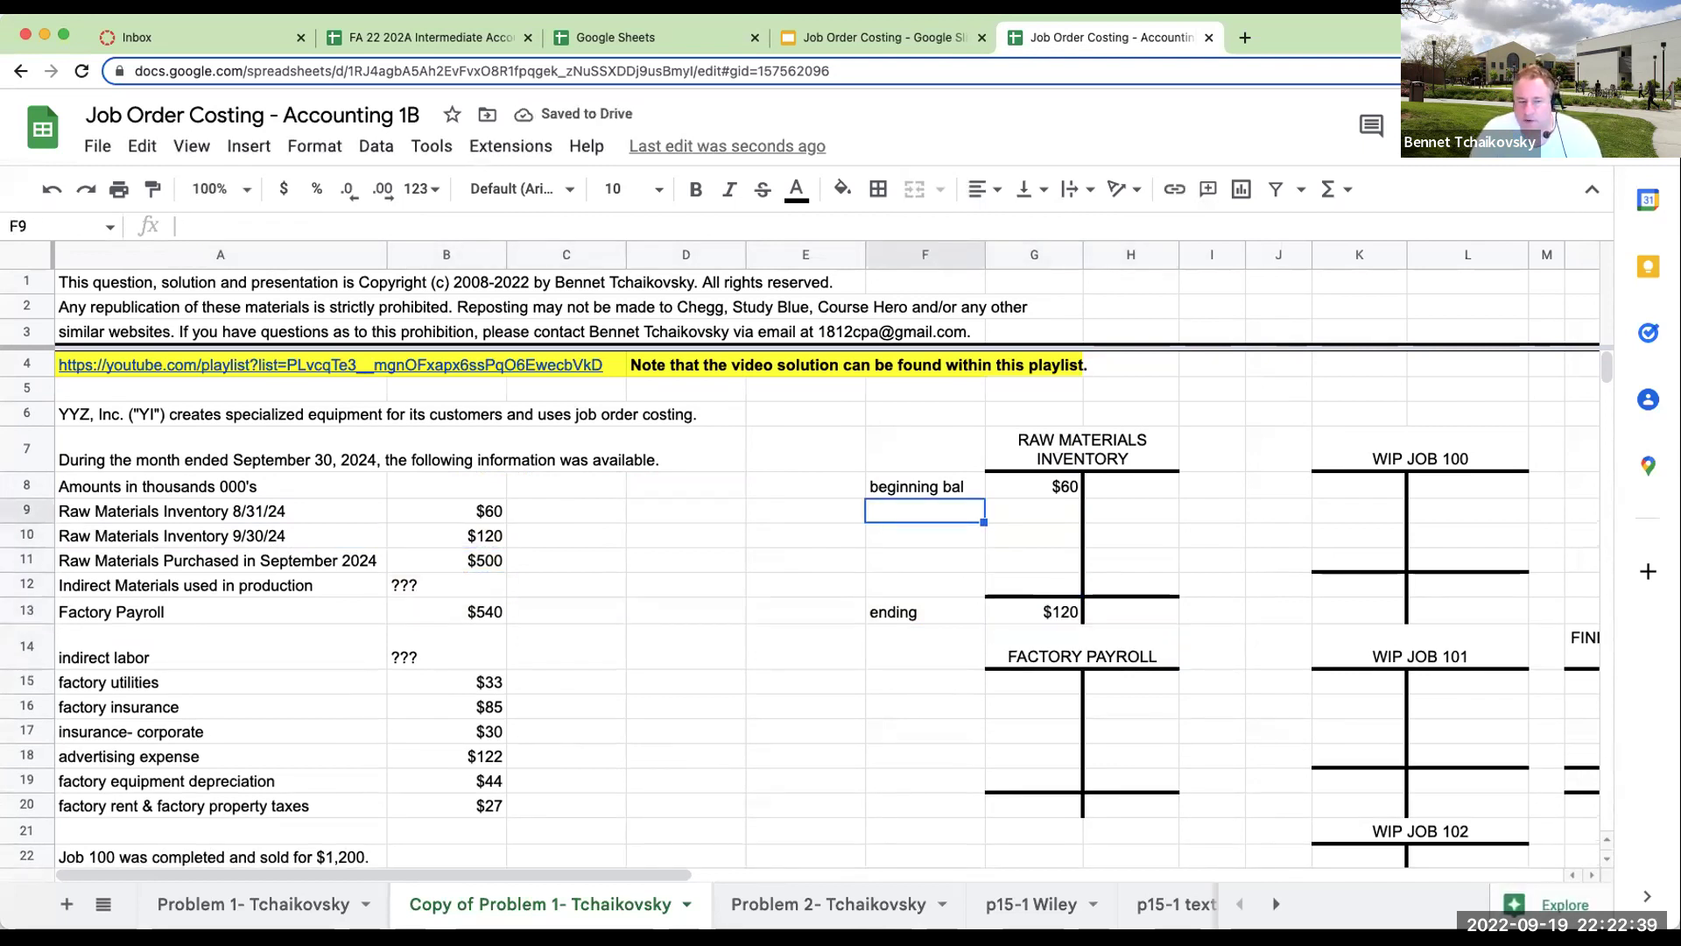
{"action": "type", "text": "rm purch"}
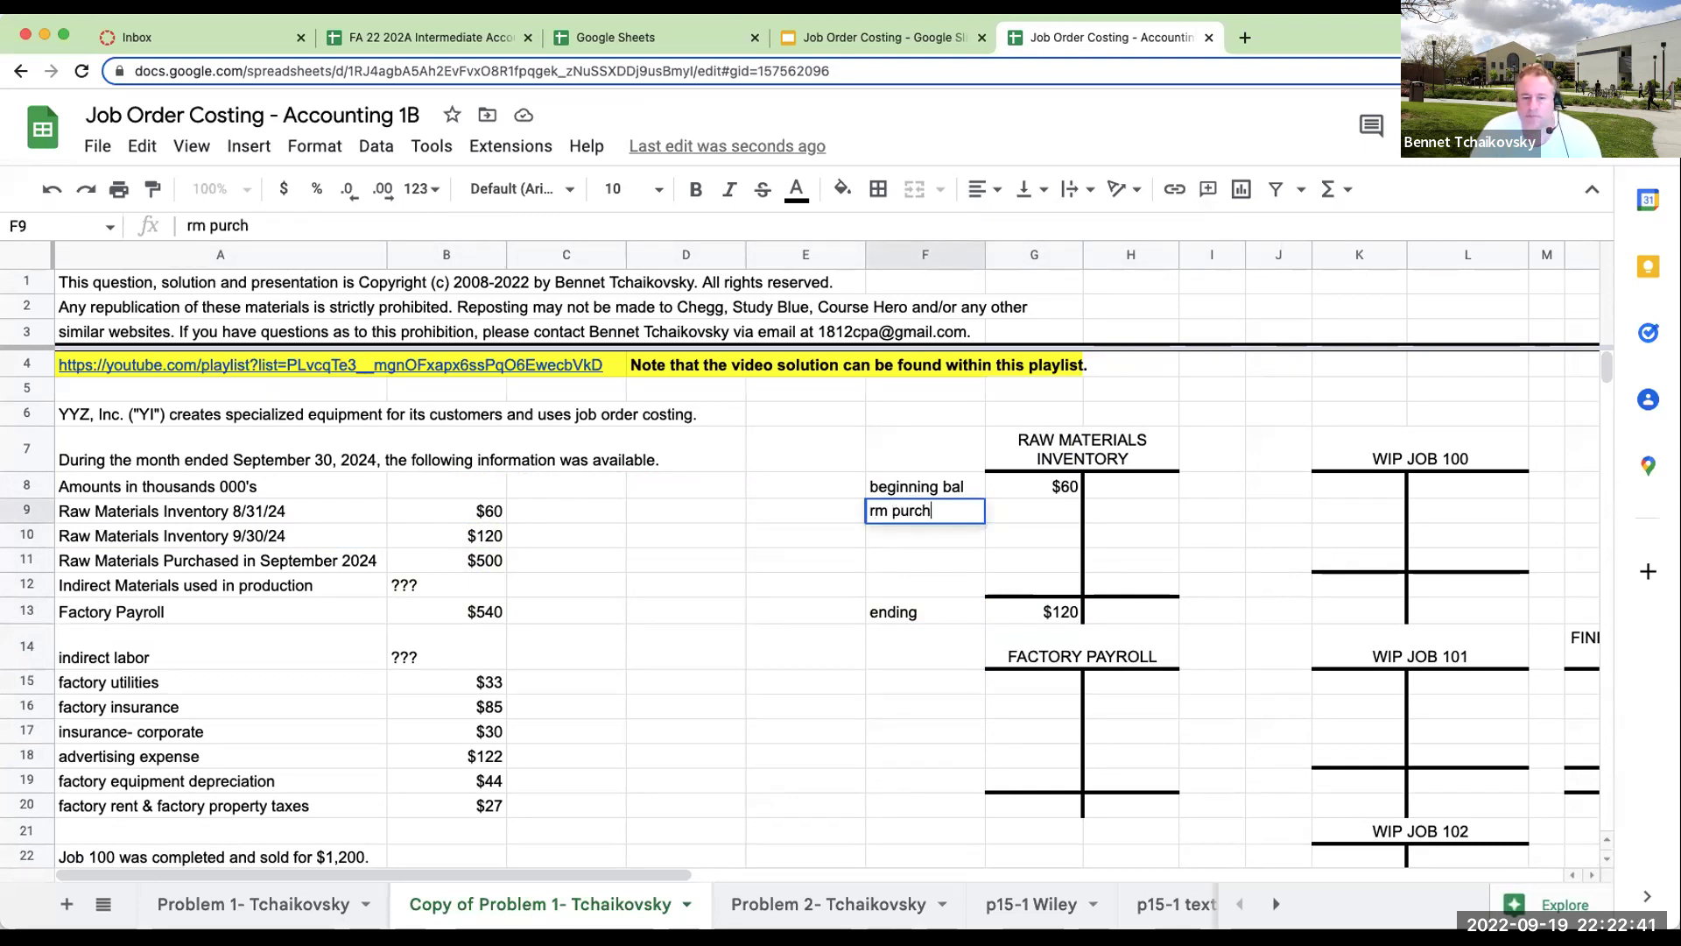
{"action": "key", "text": "Return"}
Link the debit in G9 to the September raw materials purchases in B11.
{"action": "key", "text": "Up"}
{"action": "key", "text": "Right"}
{"action": "type", "text": "+"}
{"action": "key", "text": "Left"}
{"action": "key", "text": "Left"}
{"action": "key", "text": "Left"}
{"action": "key", "text": "Left"}
{"action": "key", "text": "Down"}
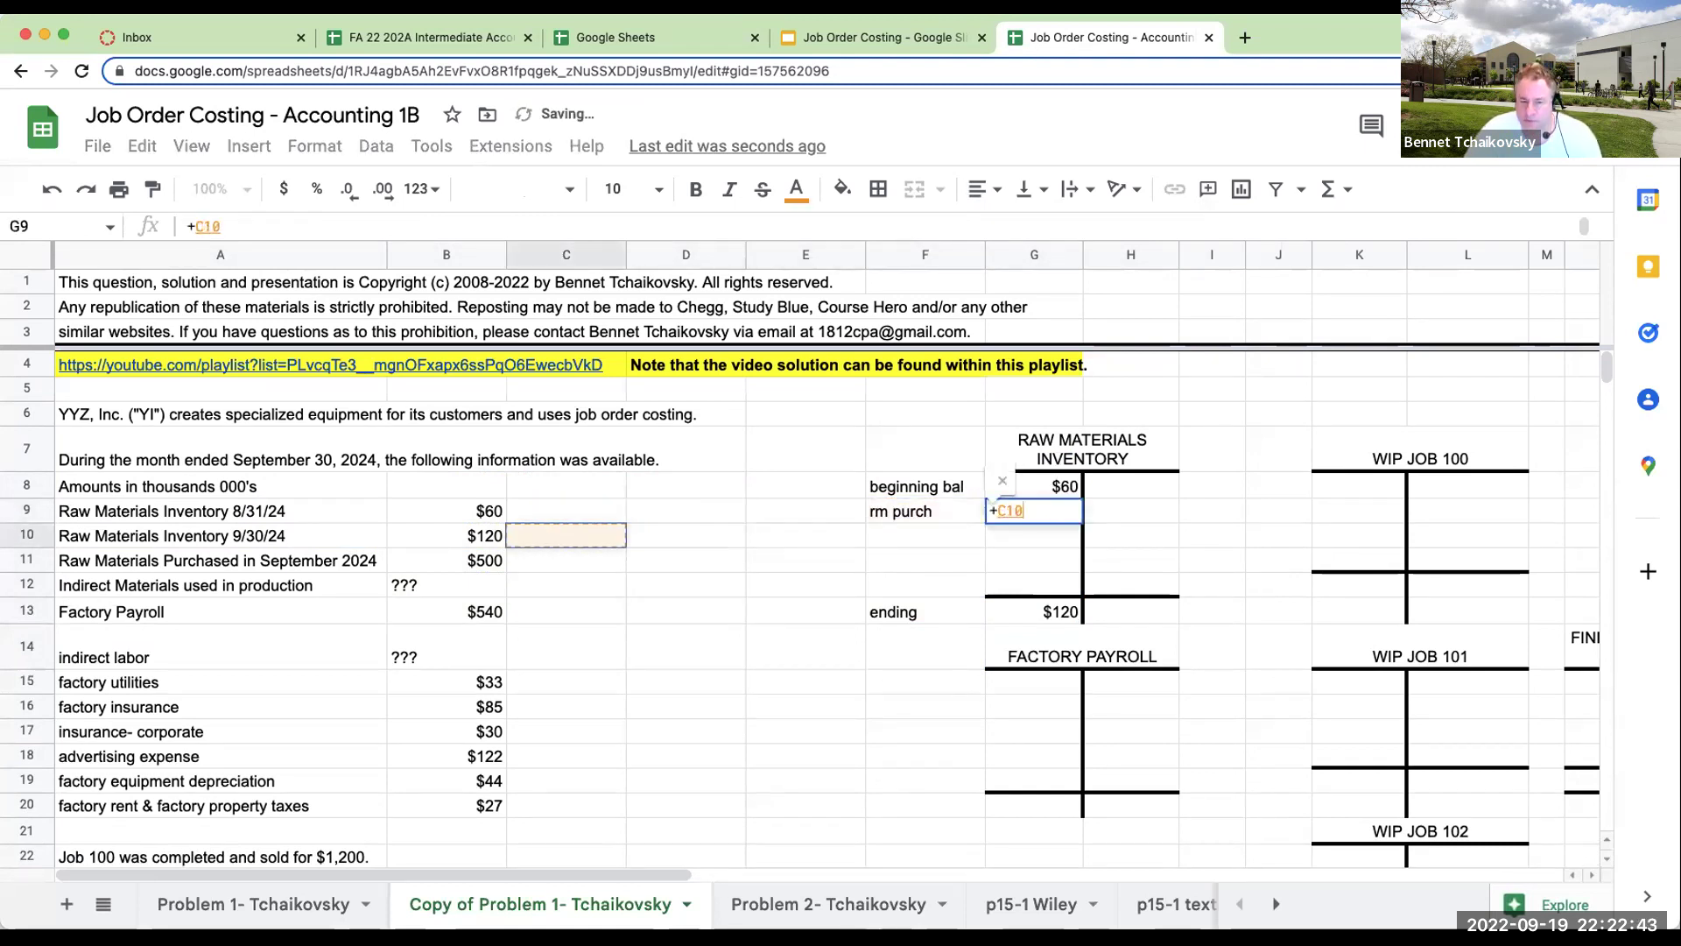
{"action": "key", "text": "Left"}
{"action": "key", "text": "Down"}
{"action": "key", "text": "Return"}
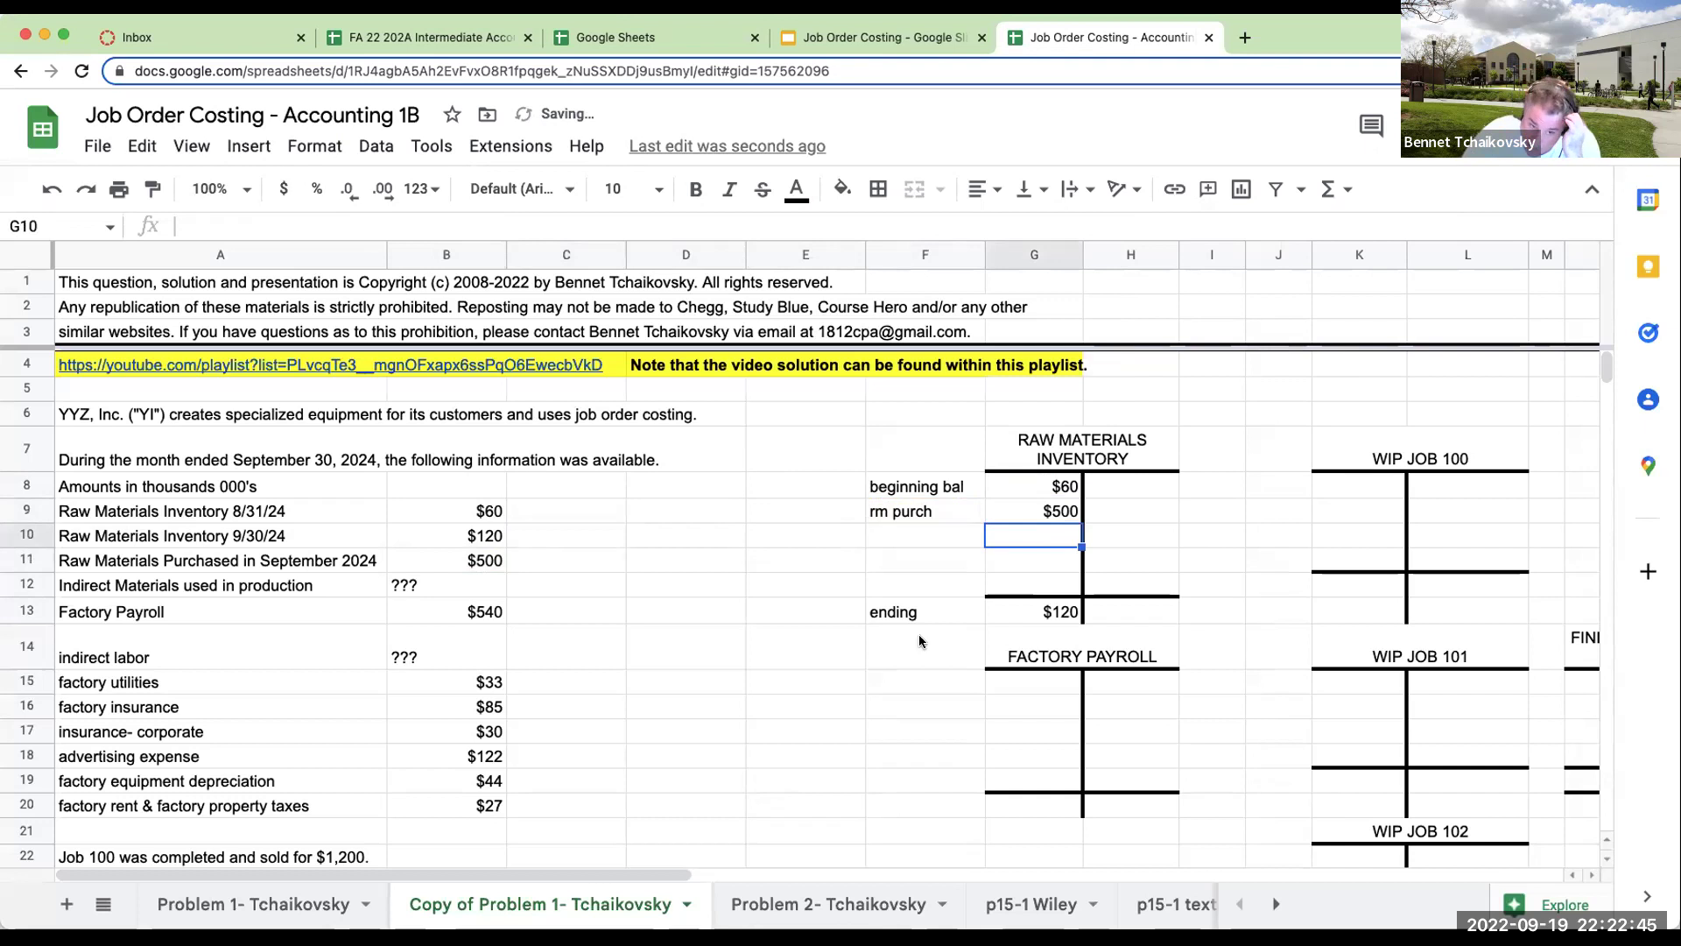
Label the first row of the Factory Payroll T-account "factory payroll" in F15.
{"action": "left_click", "coordinate": [491, 617]}
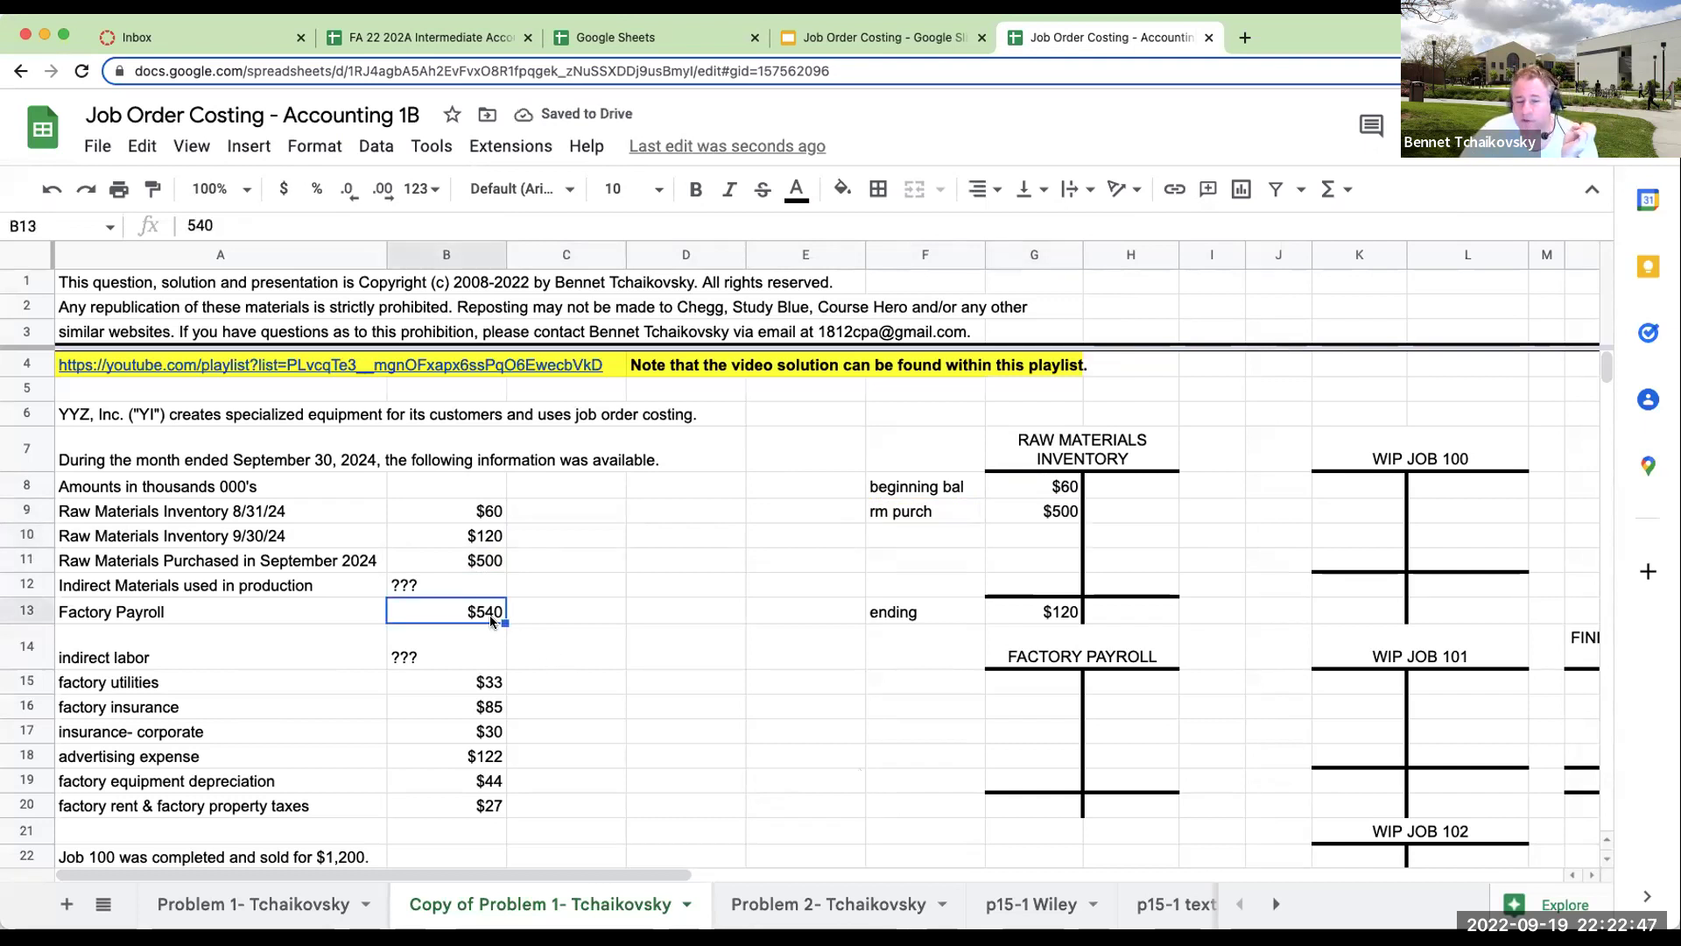
{"action": "left_click", "coordinate": [979, 686]}
{"action": "type", "text": "factory payroll"}
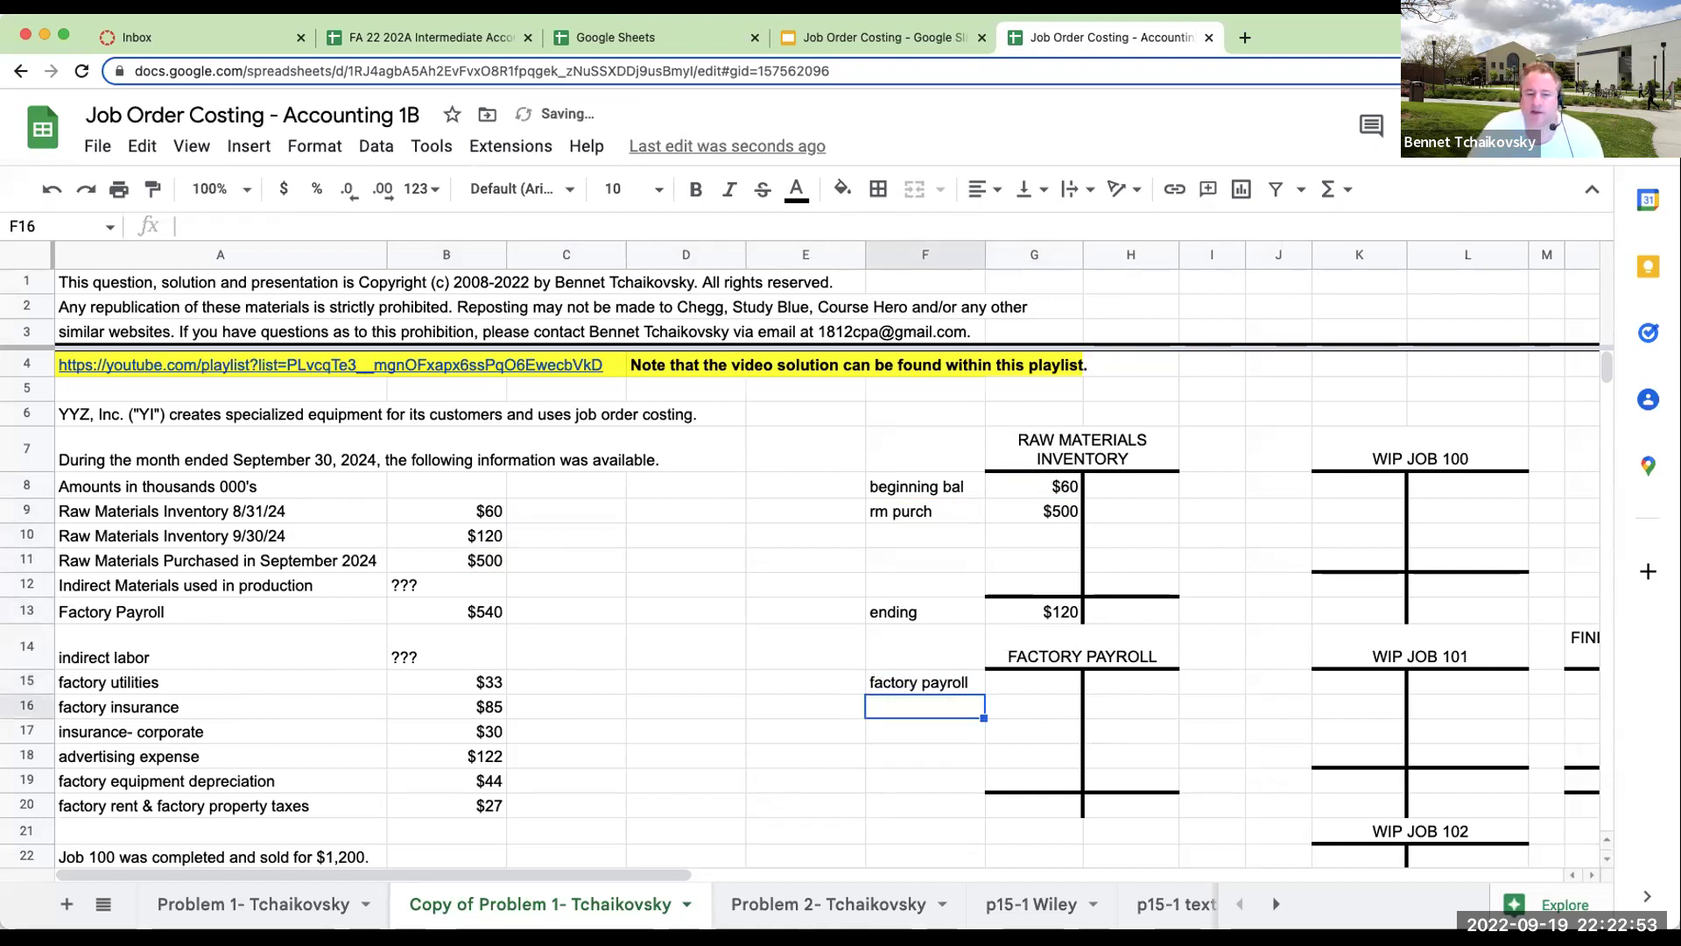
Link the Factory Payroll debit in G15 to the factory payroll amount in B13.
{"action": "key", "text": "Tab"}
{"action": "type", "text": "+"}
{"action": "key", "text": "Left"}
{"action": "key", "text": "Left"}
{"action": "key", "text": "Left"}
{"action": "key", "text": "Left"}
{"action": "key", "text": "Left"}
{"action": "key", "text": "Up"}
{"action": "key", "text": "Up"}
{"action": "key", "text": "Up"}
{"action": "key", "text": "Down"}
{"action": "key", "text": "Return"}
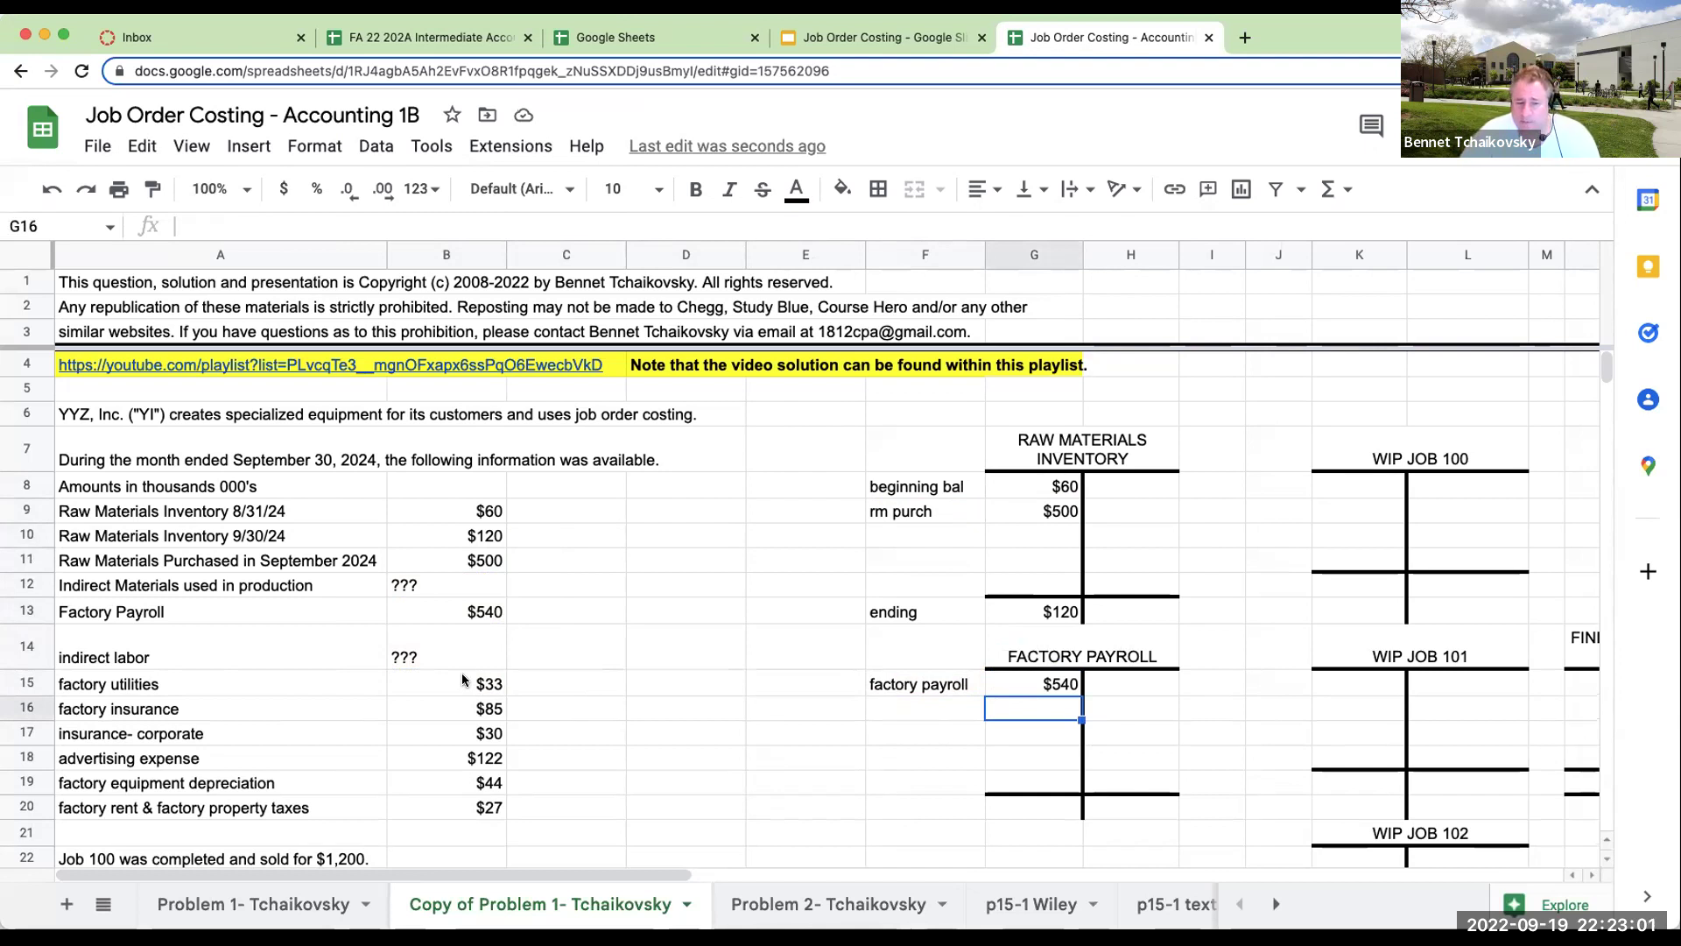
Review the indirect materials and indirect labor lines, and label F27 beside Factory Overhead by referencing "factory utilities" in A15.
{"action": "left_click", "coordinate": [408, 652]}
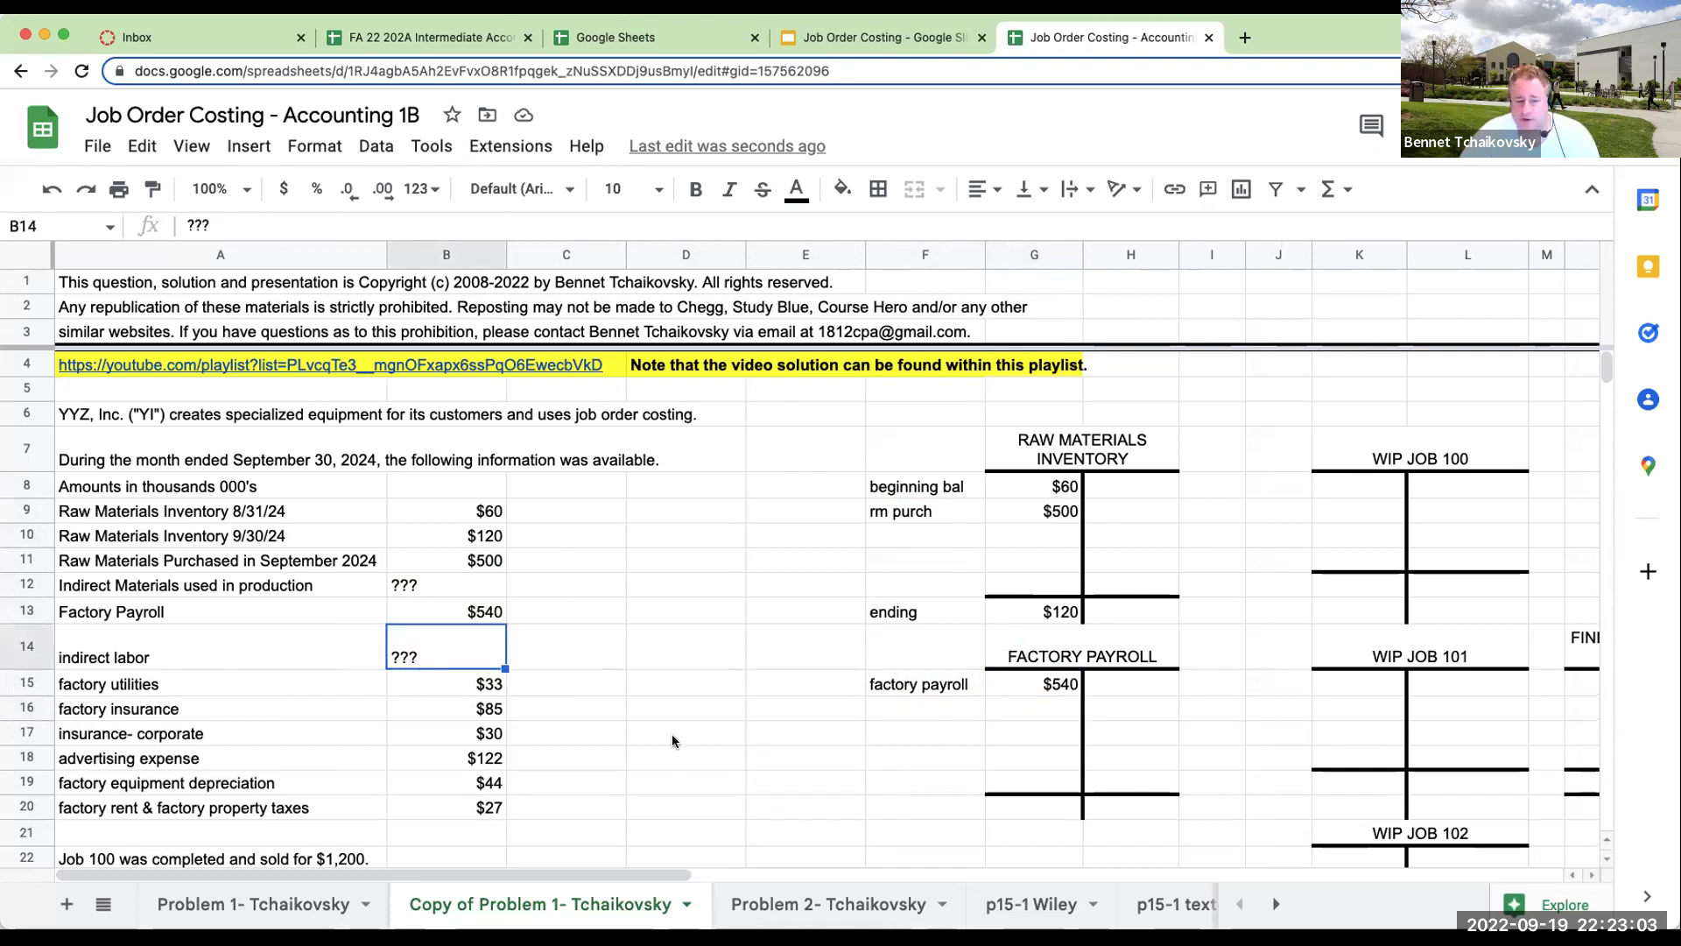
{"action": "scroll", "coordinate": [670, 734], "scroll_direction": "down", "scroll_amount": 5}
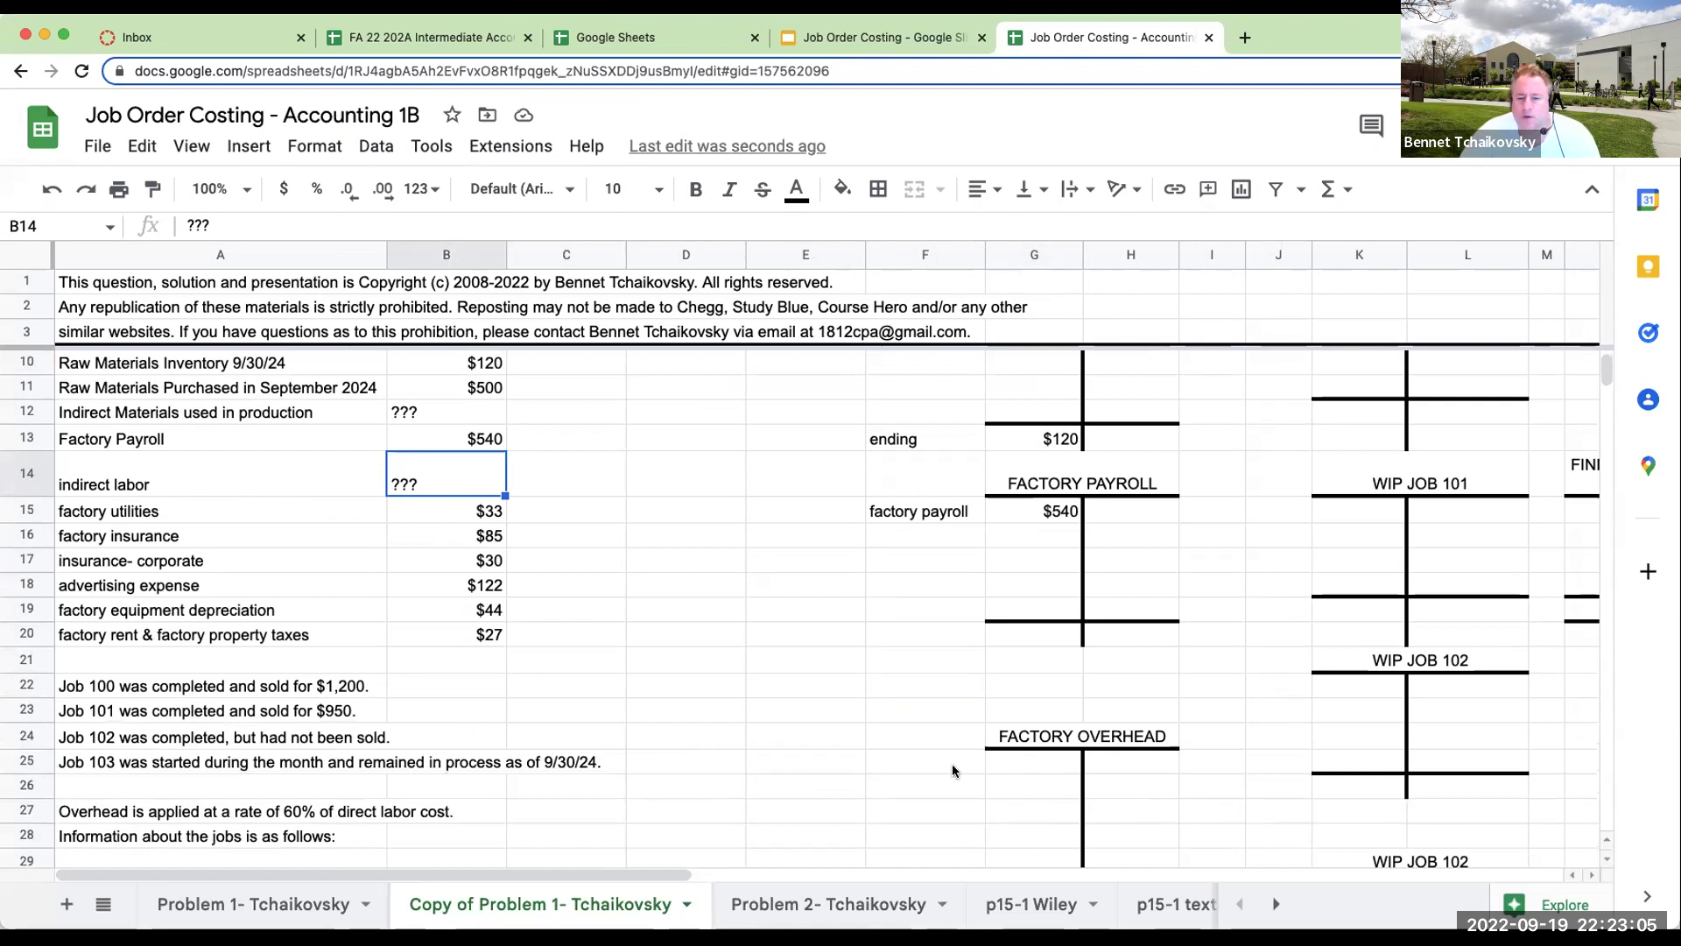
{"action": "left_click", "coordinate": [952, 770]}
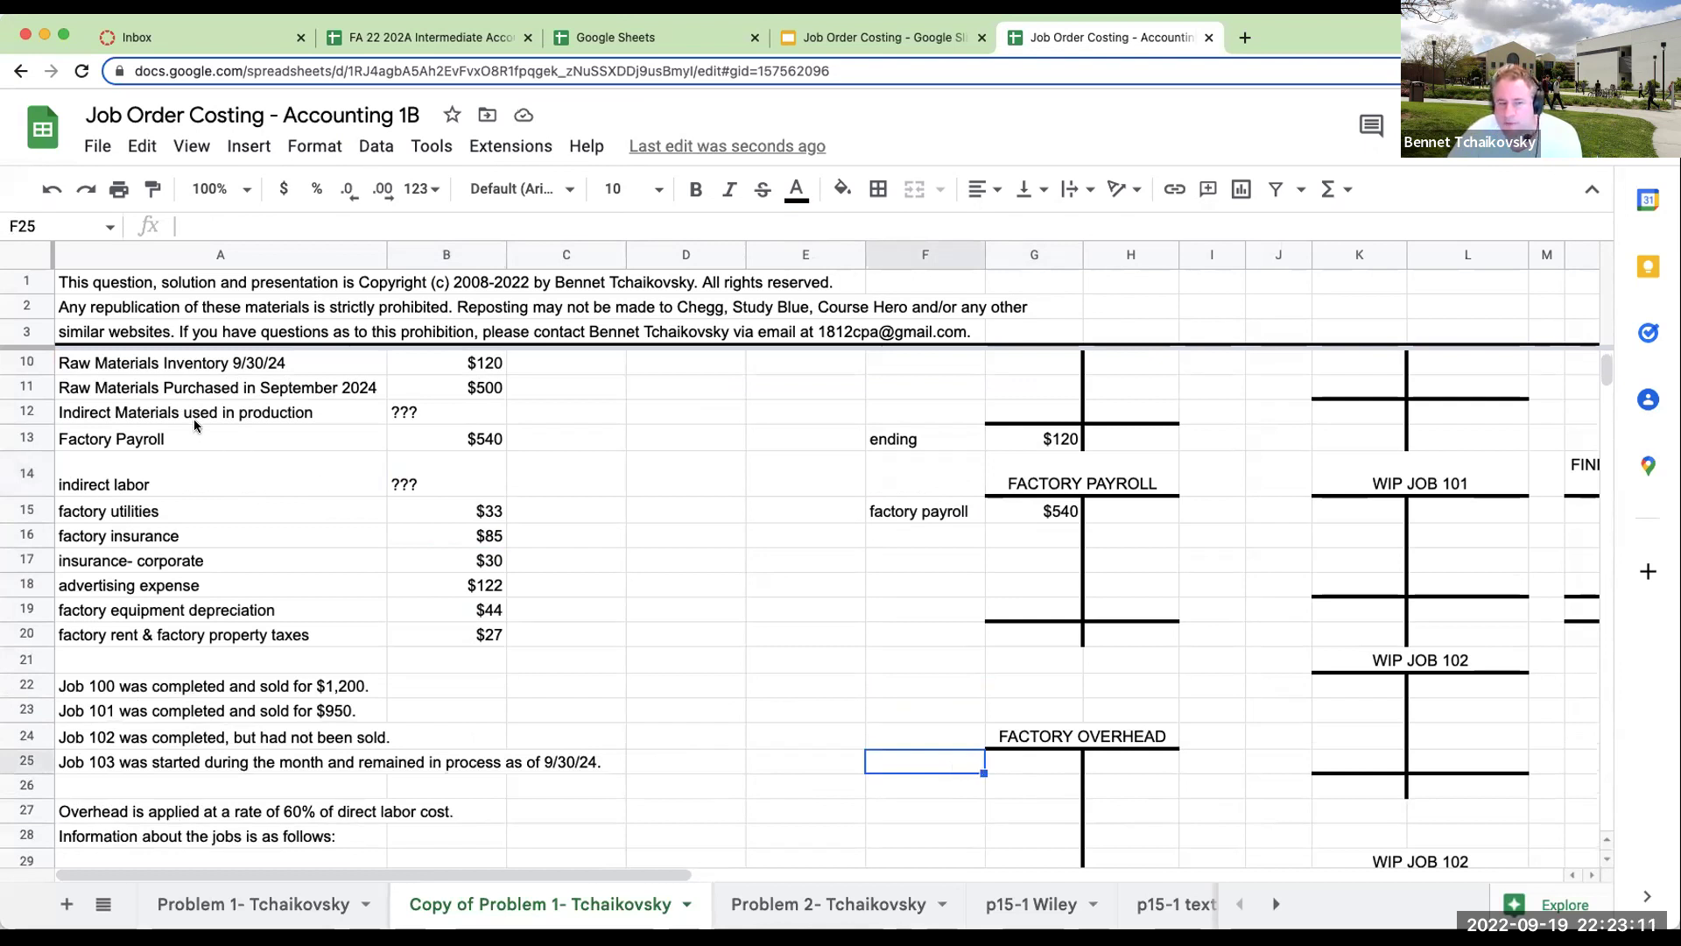
{"action": "left_click", "coordinate": [161, 412]}
{"action": "left_click", "coordinate": [177, 481]}
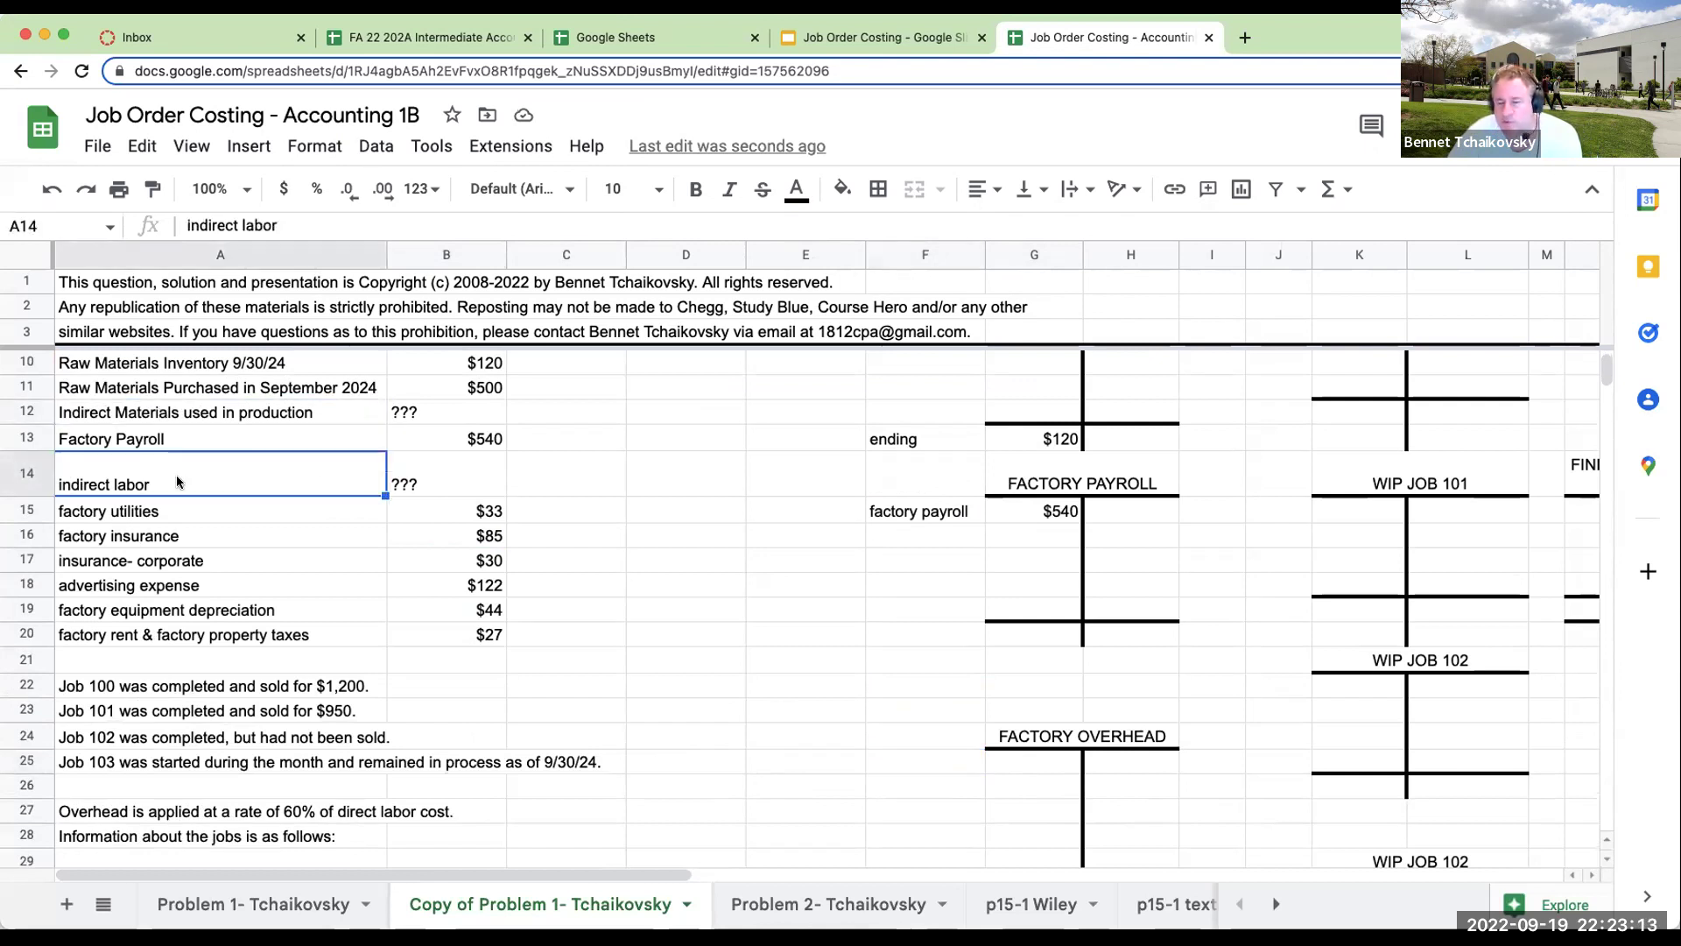
{"action": "left_click", "coordinate": [907, 766]}
{"action": "left_click", "coordinate": [907, 814]}
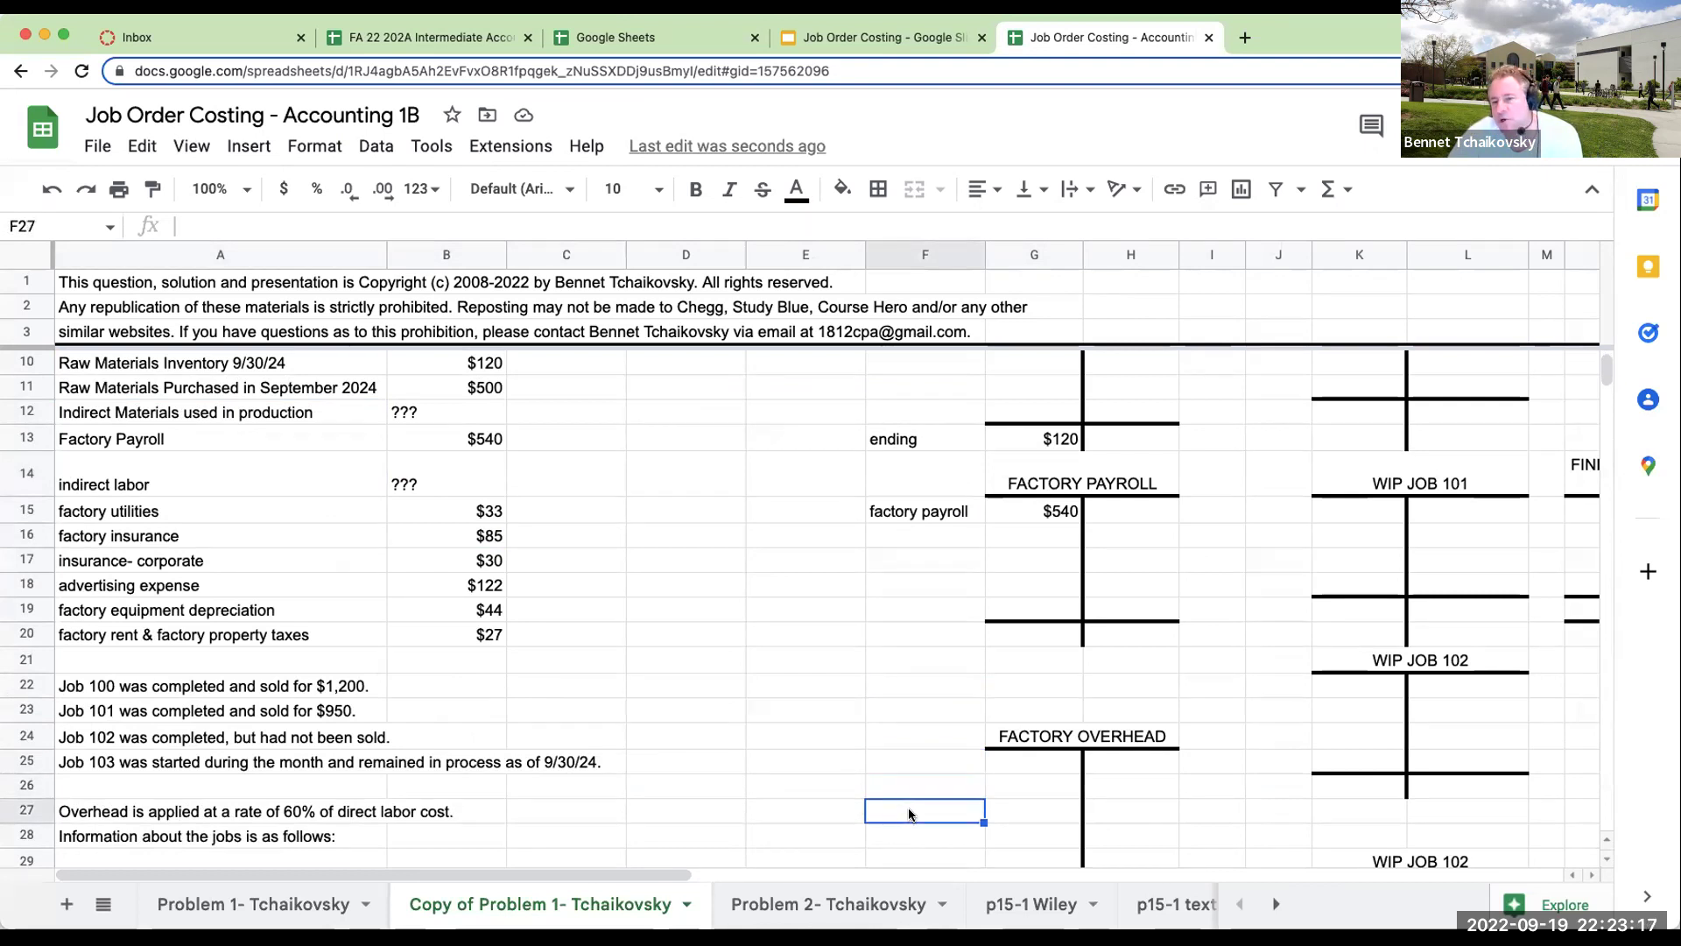
{"action": "type", "text": "factory utilities"}
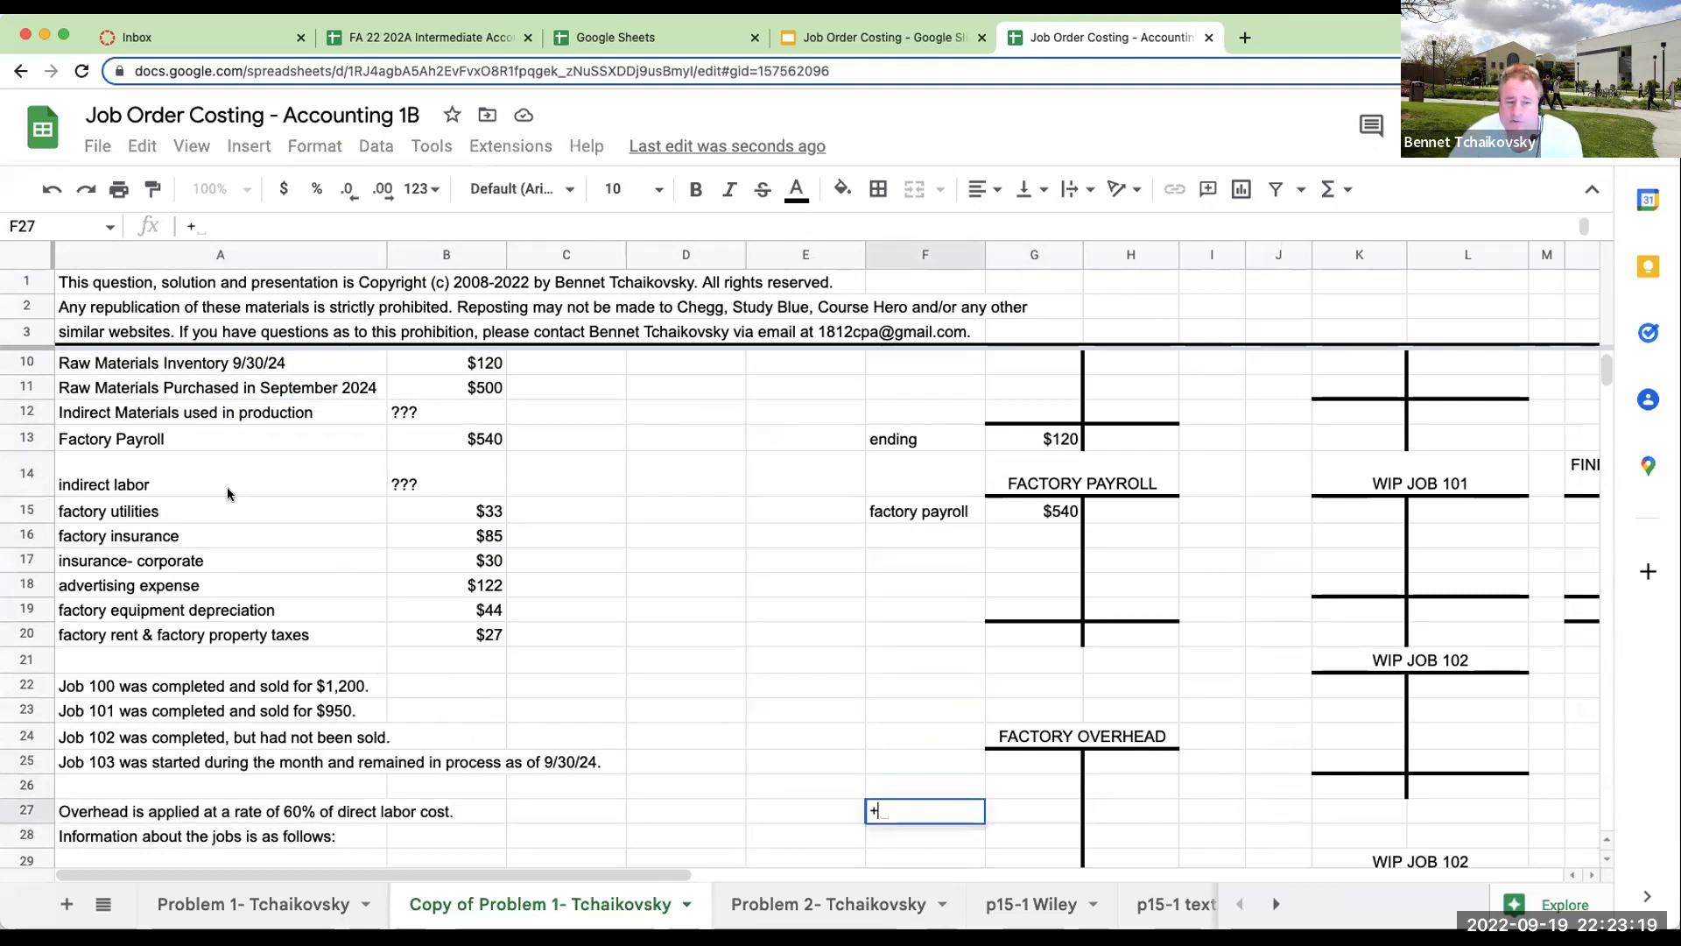
{"action": "key", "text": "Return"}
Link the Factory Overhead debit in G27 to the factory utilities amount in B15.
{"action": "left_click", "coordinate": [1043, 816]}
{"action": "type", "text": "="}
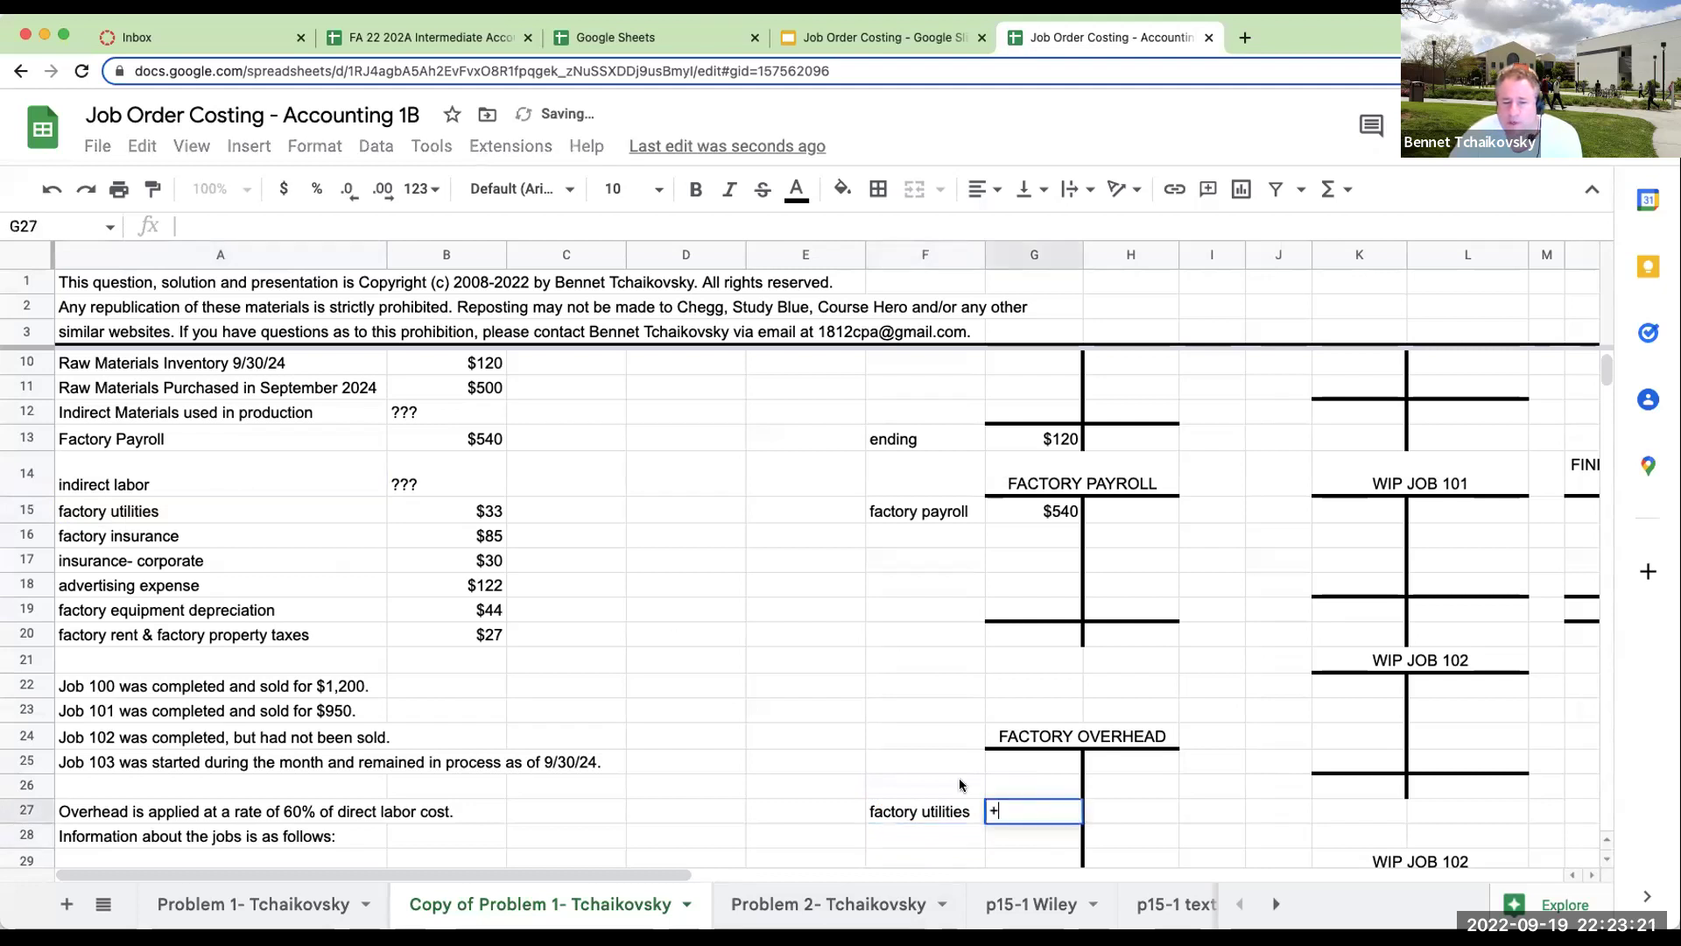
{"action": "left_click", "coordinate": [487, 514]}
{"action": "key", "text": "Return"}
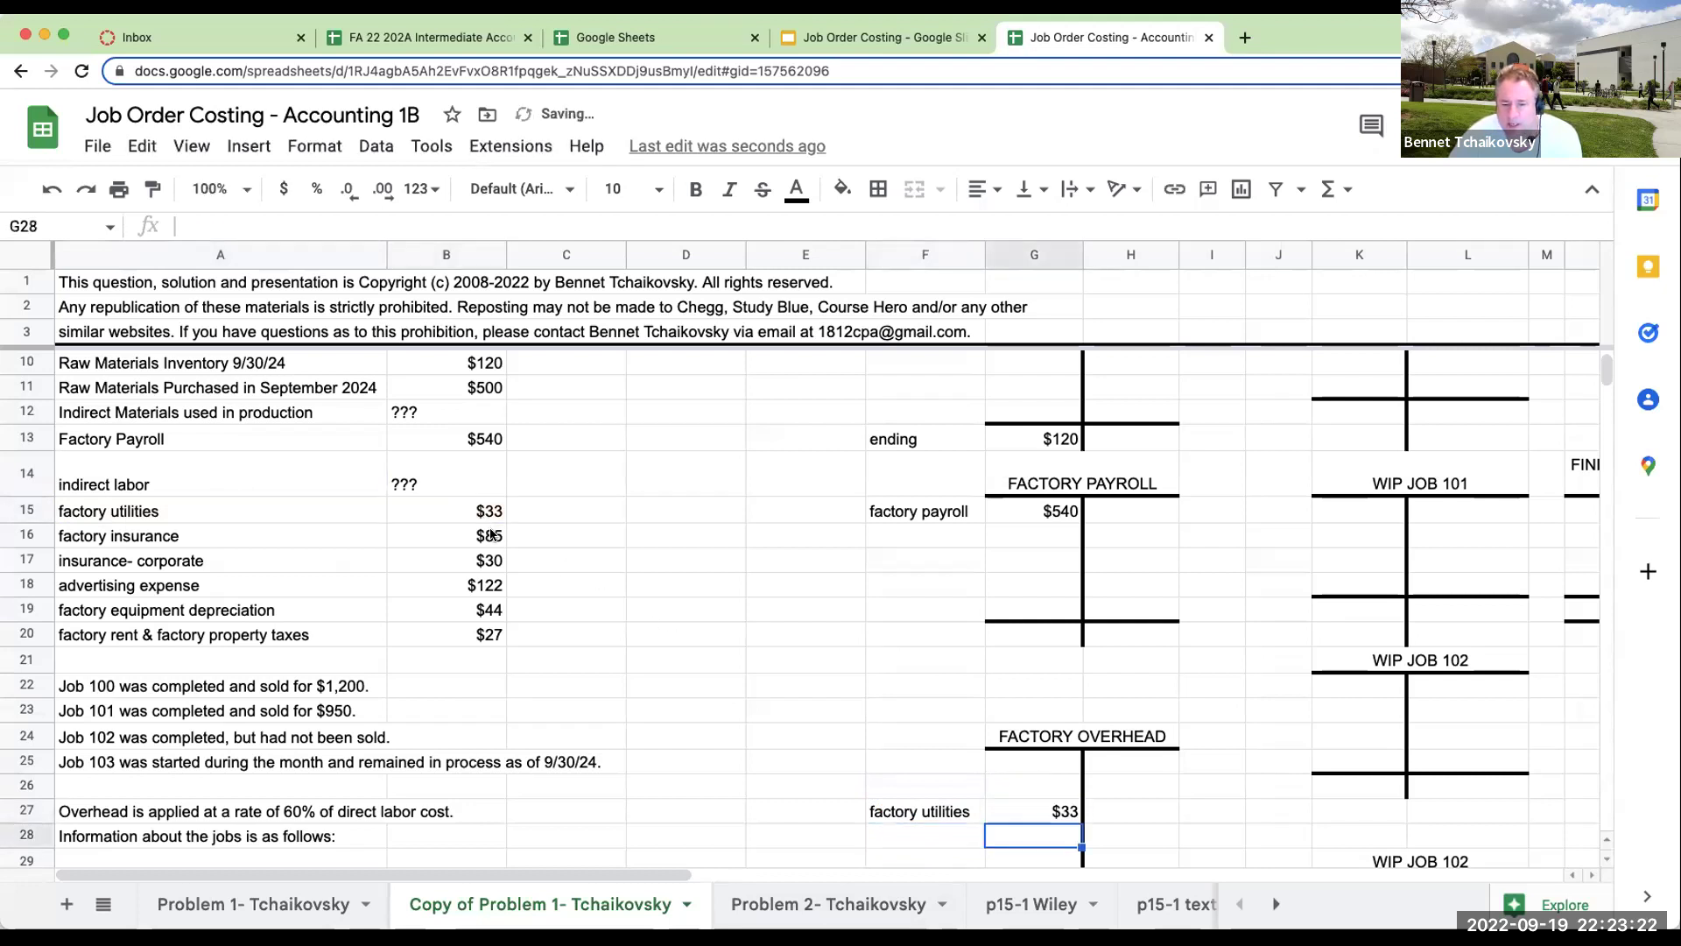
Add factory insurance to Factory Overhead, referencing A16 for the label in F28 and B16 for the debit in G28.
{"action": "left_click", "coordinate": [868, 839]}
{"action": "type", "text": "="}
{"action": "left_click", "coordinate": [132, 536]}
{"action": "key", "text": "Return"}
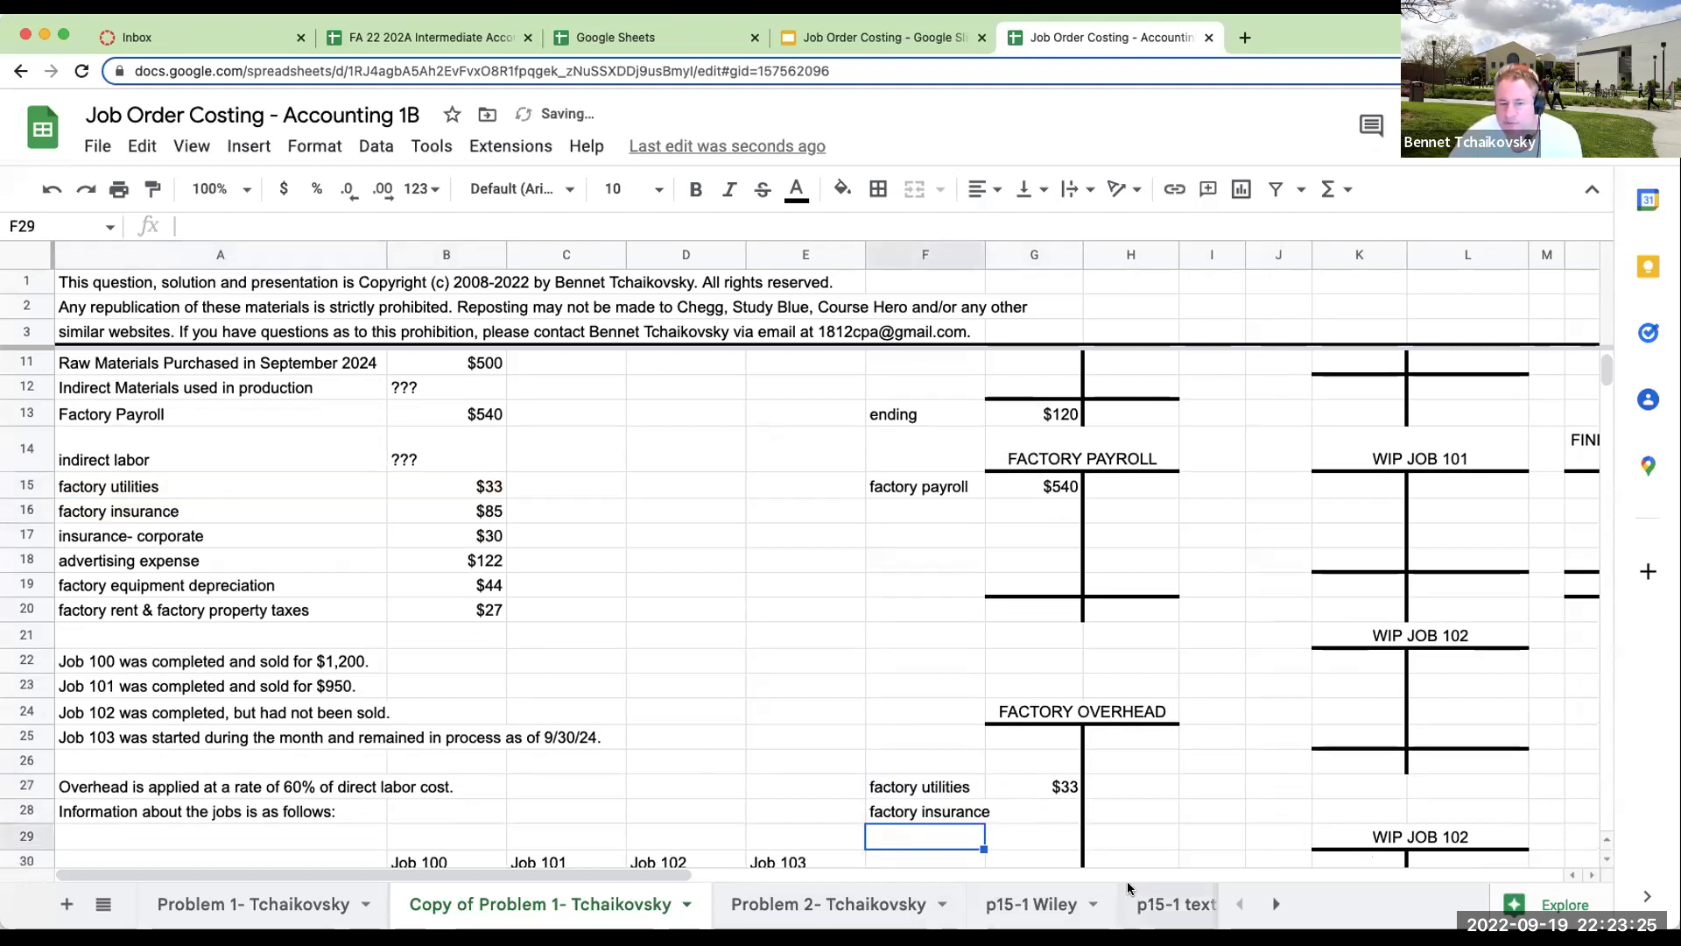
{"action": "left_click", "coordinate": [1034, 810]}
{"action": "type", "text": "+"}
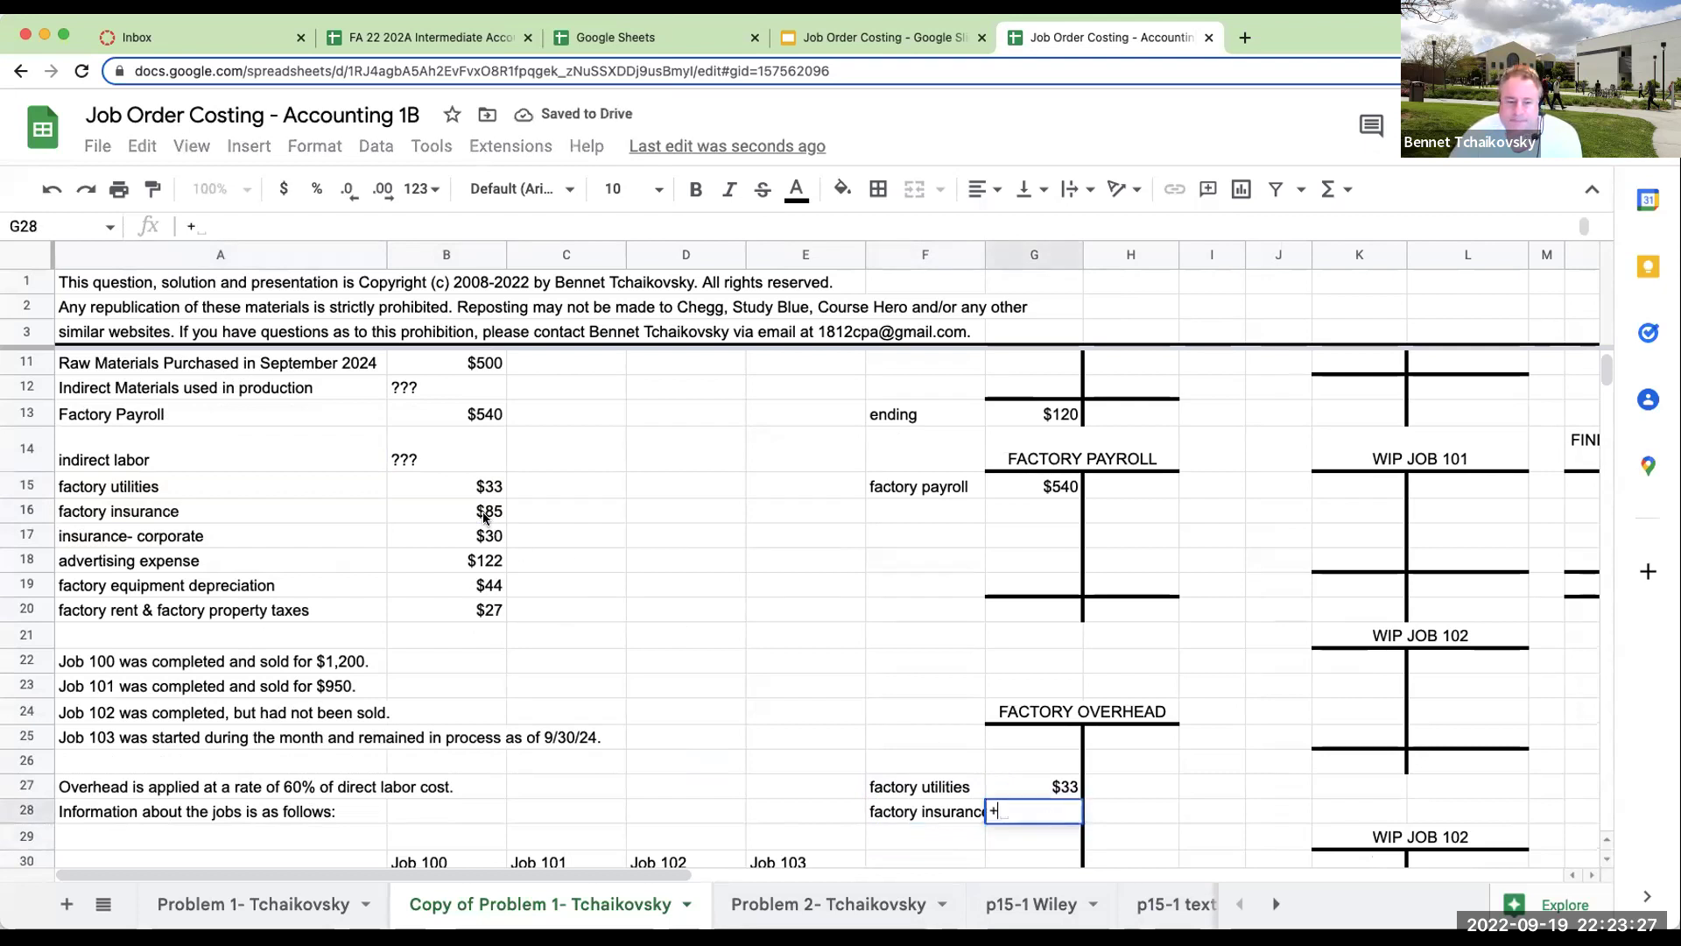
{"action": "left_click", "coordinate": [484, 517]}
{"action": "key", "text": "Return"}
Strike through the corporate insurance label and amount in A17:B17.
{"action": "left_click", "coordinate": [468, 536]}
{"action": "left_click", "coordinate": [248, 538]}
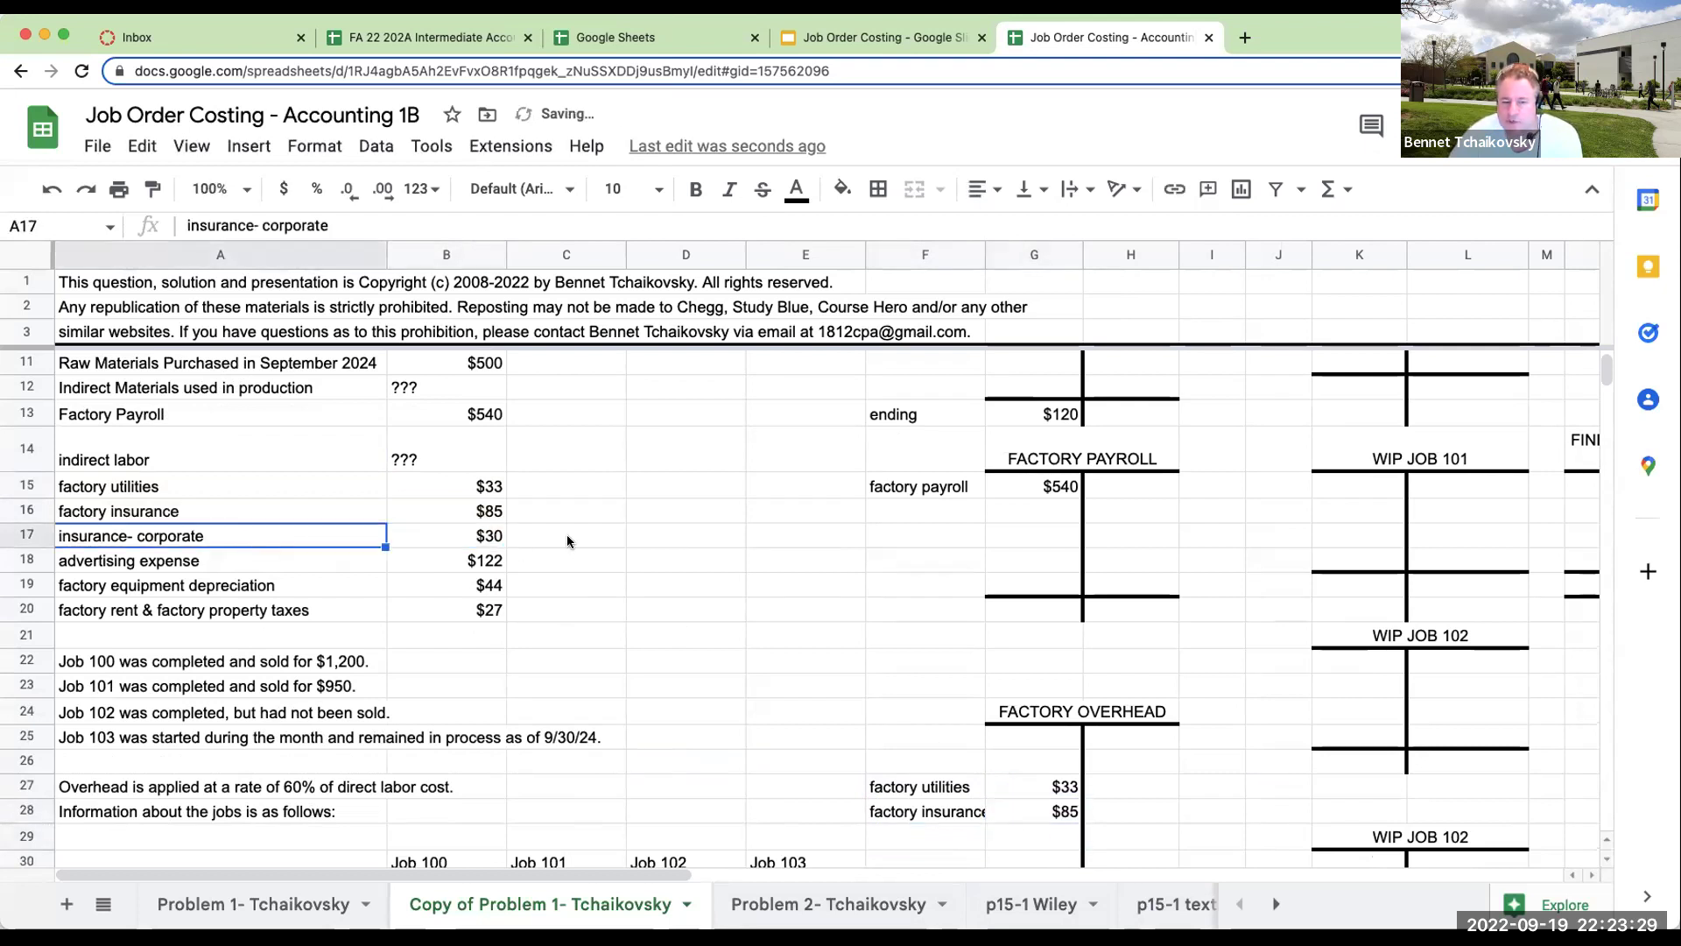
{"action": "left_click", "coordinate": [568, 541]}
{"action": "left_click", "coordinate": [422, 541]}
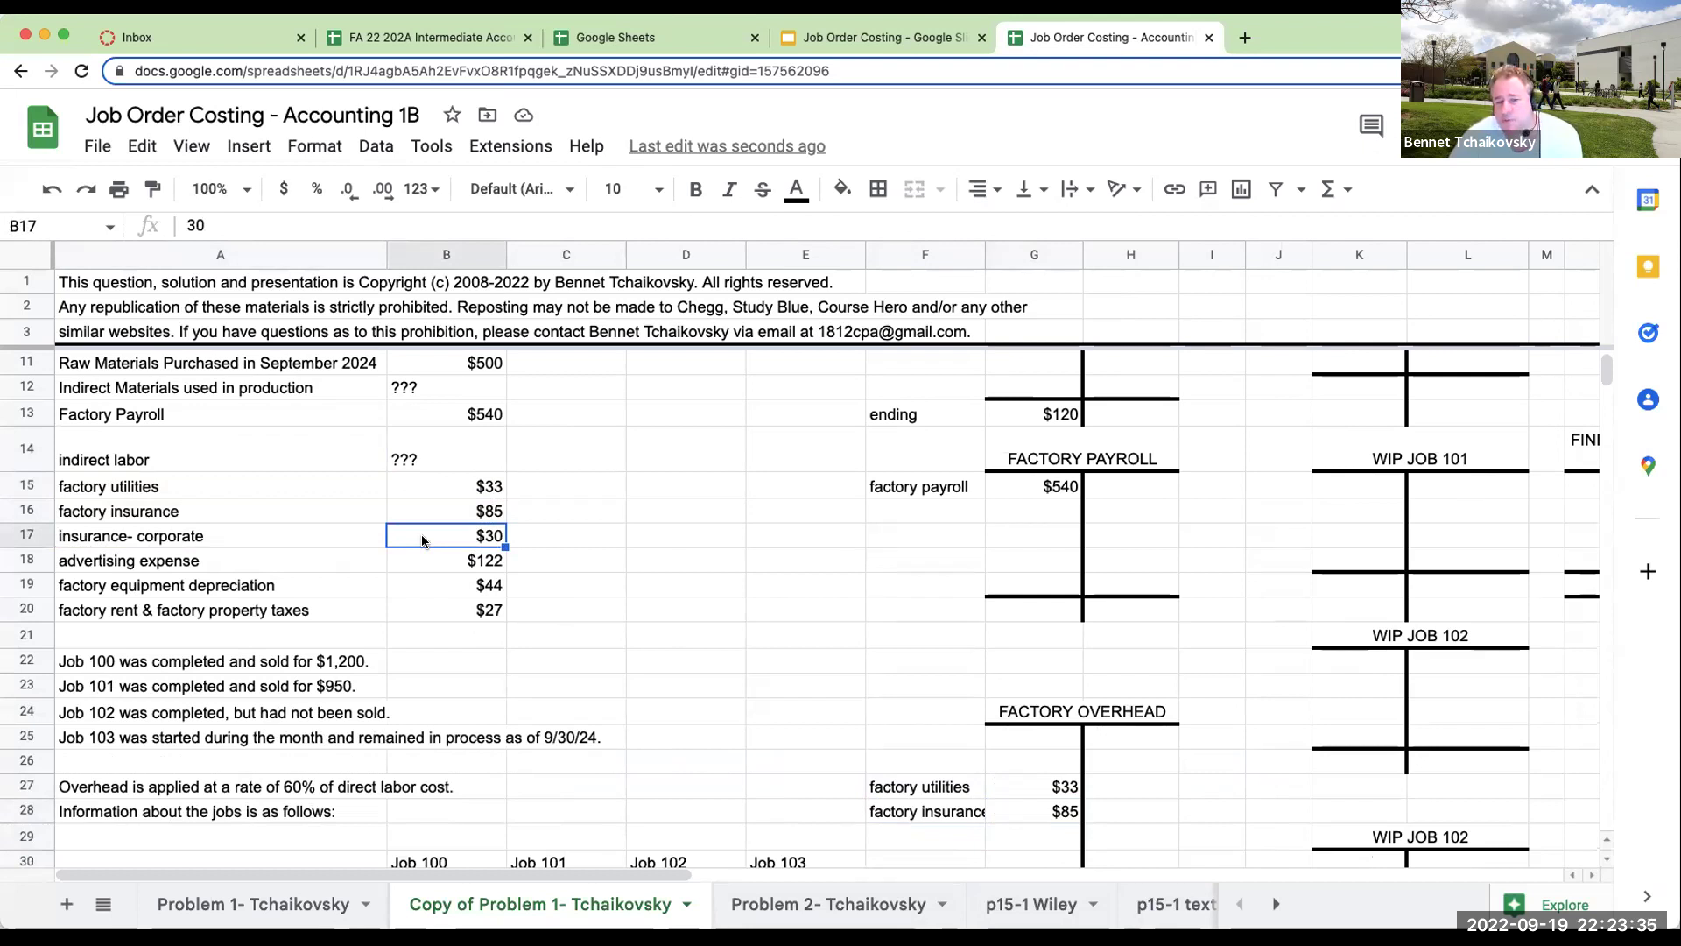
{"action": "left_click_drag", "start_coordinate": [290, 536], "coordinate": [427, 543]}
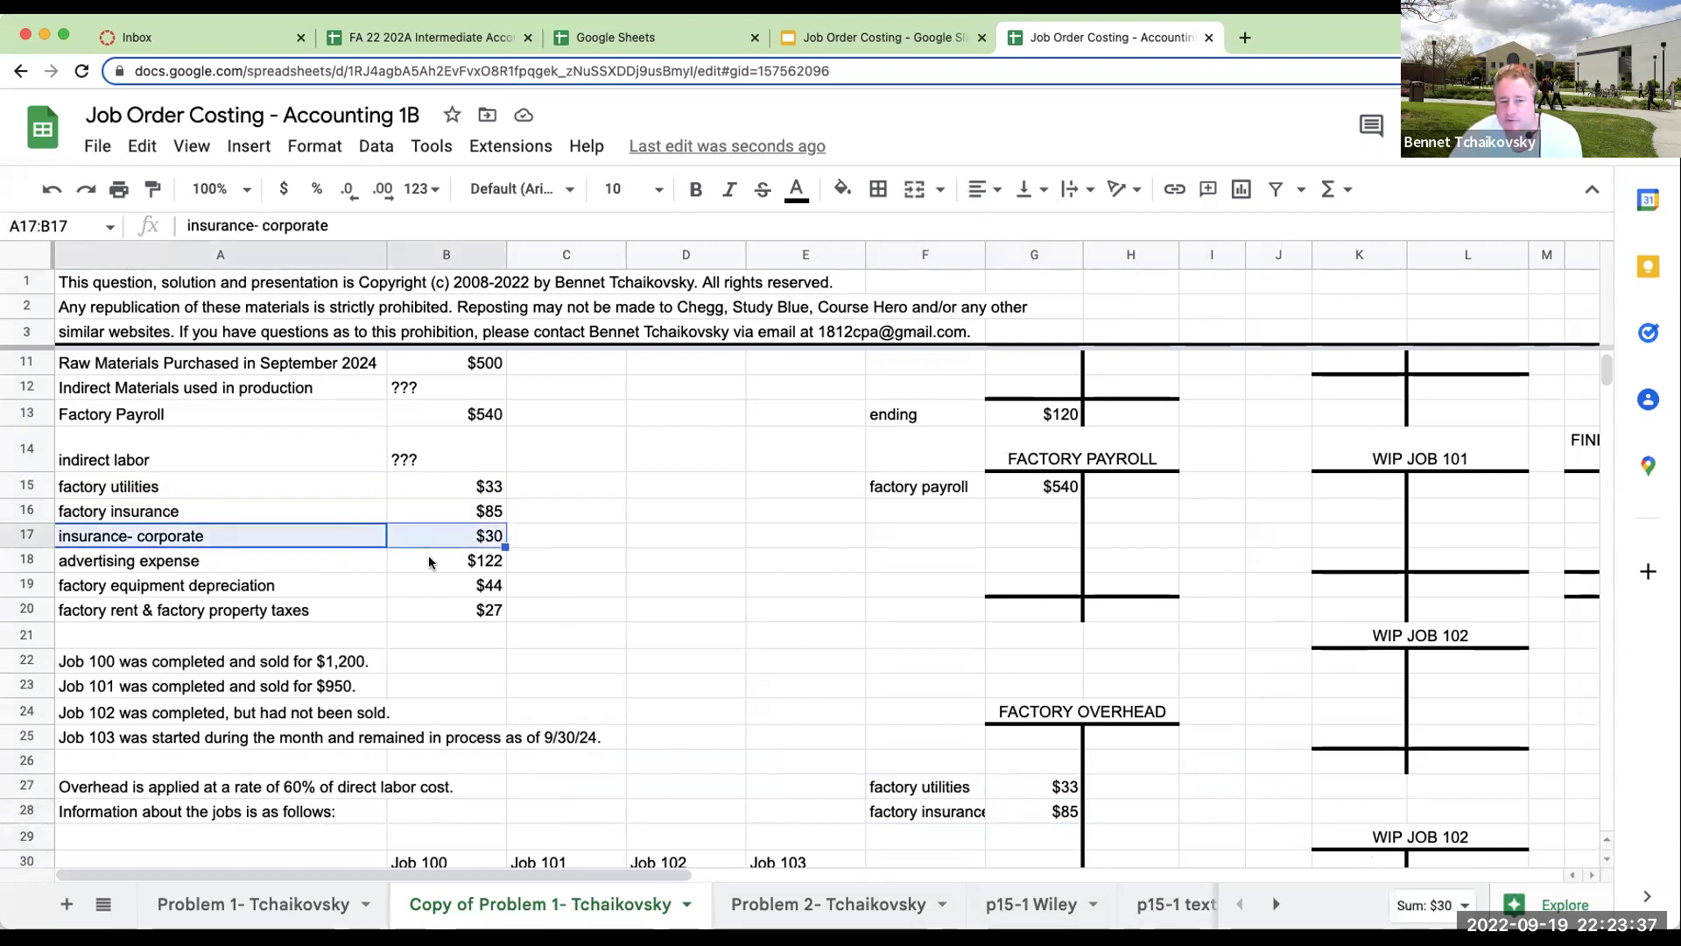
{"action": "left_click", "coordinate": [763, 187]}
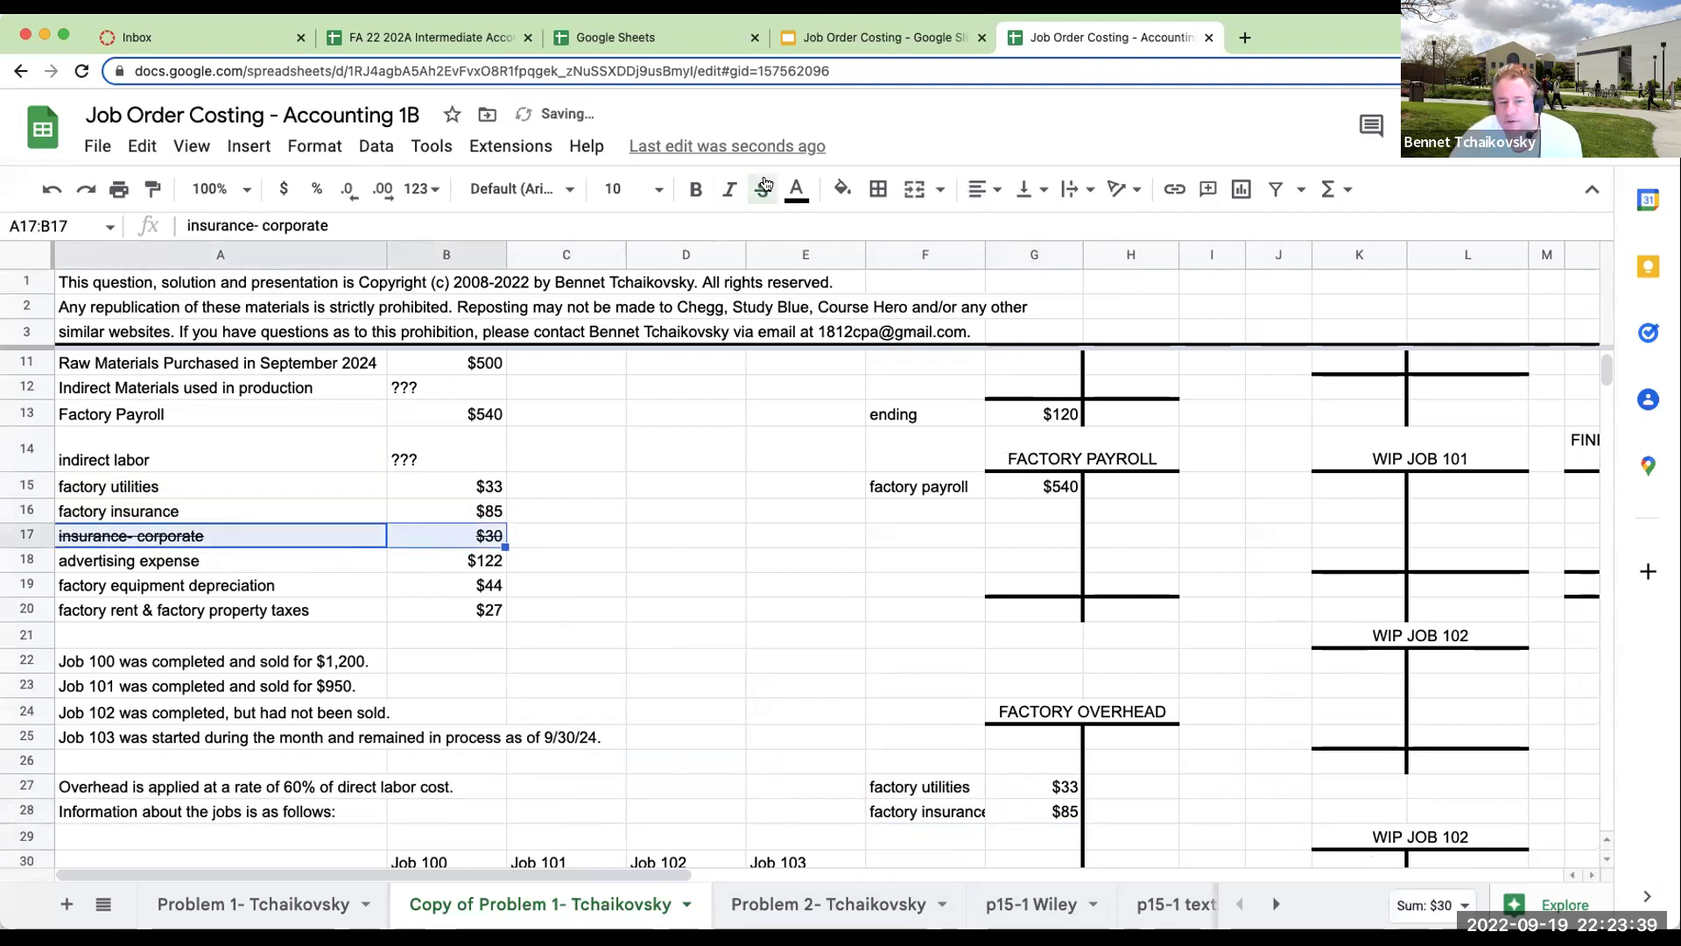
Strike through the advertising expense label and amount in A18:B18.
{"action": "left_click", "coordinate": [548, 564]}
{"action": "left_click", "coordinate": [268, 569]}
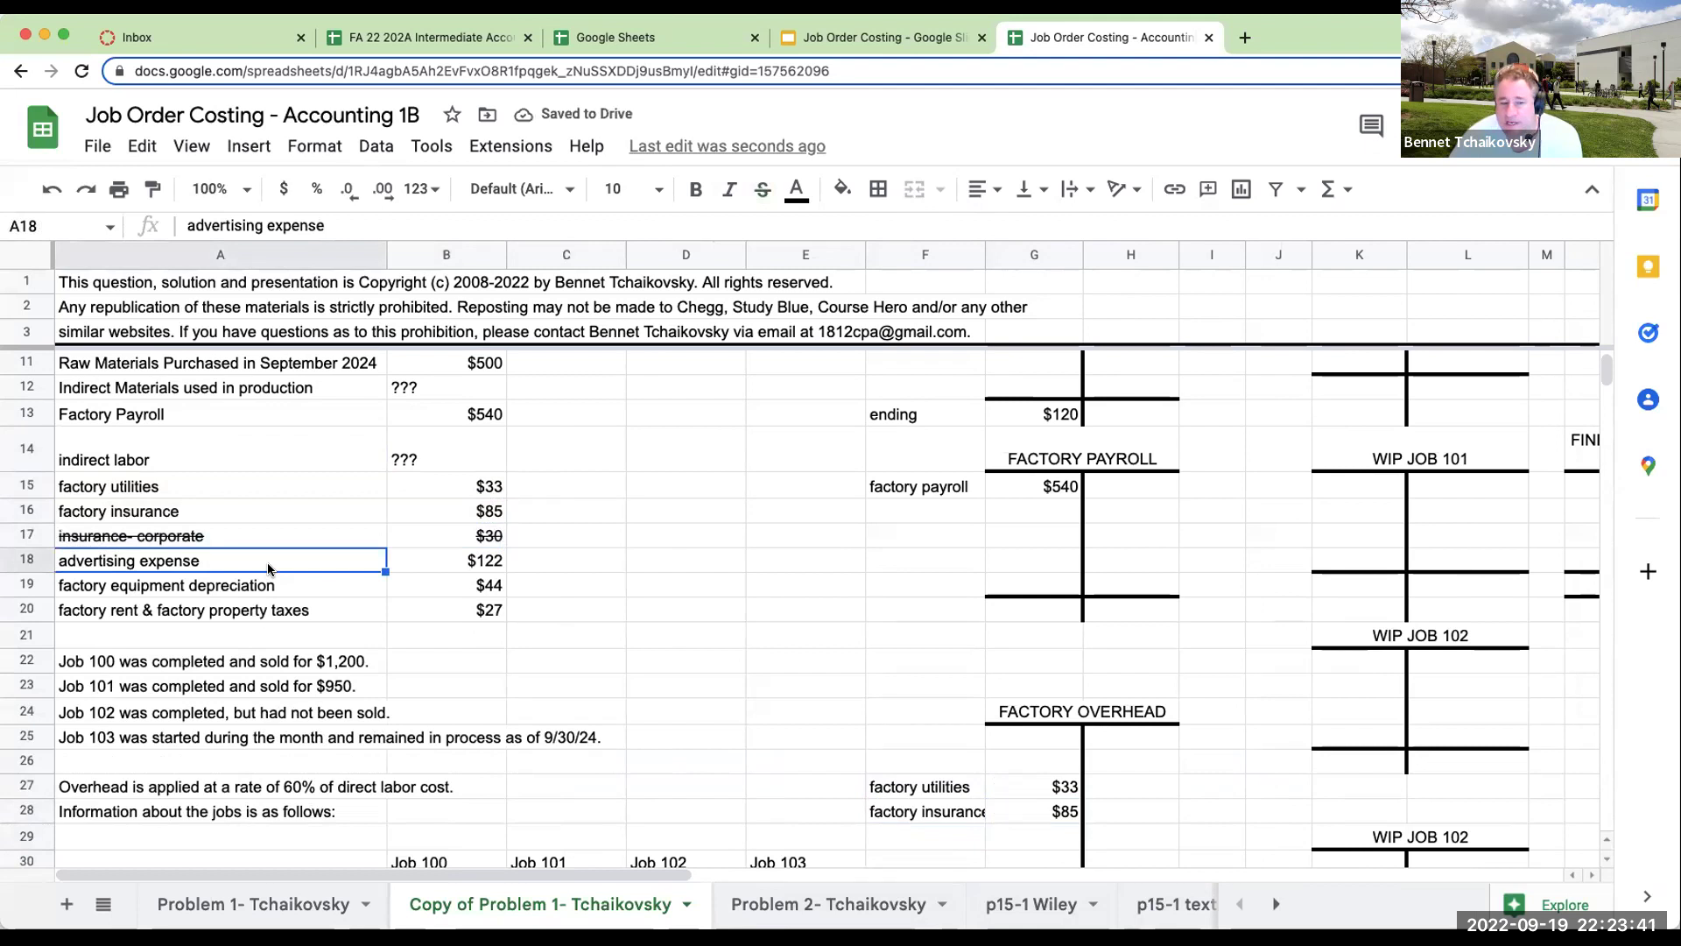
{"action": "left_click", "coordinate": [468, 561], "text": "shift"}
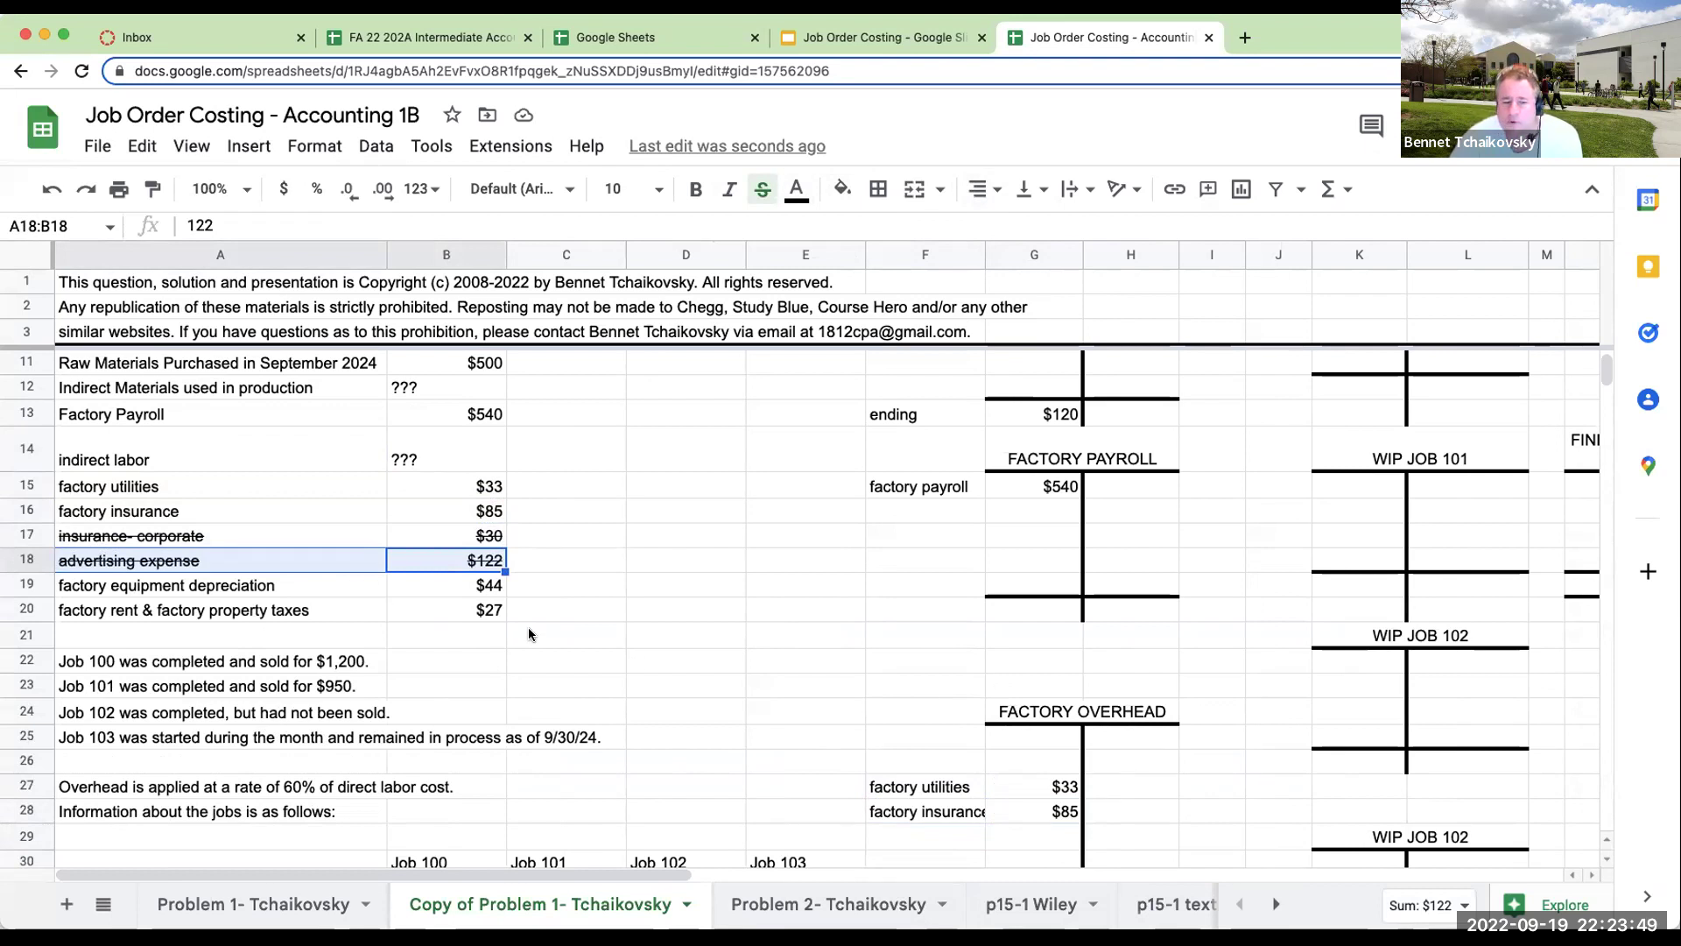
Label F29 beside Factory Overhead by referencing "factory equipment depreciation" in A19.
{"action": "left_click", "coordinate": [907, 837]}
{"action": "type", "text": "+"}
{"action": "left_click", "coordinate": [270, 591]}
{"action": "key", "text": "Return"}
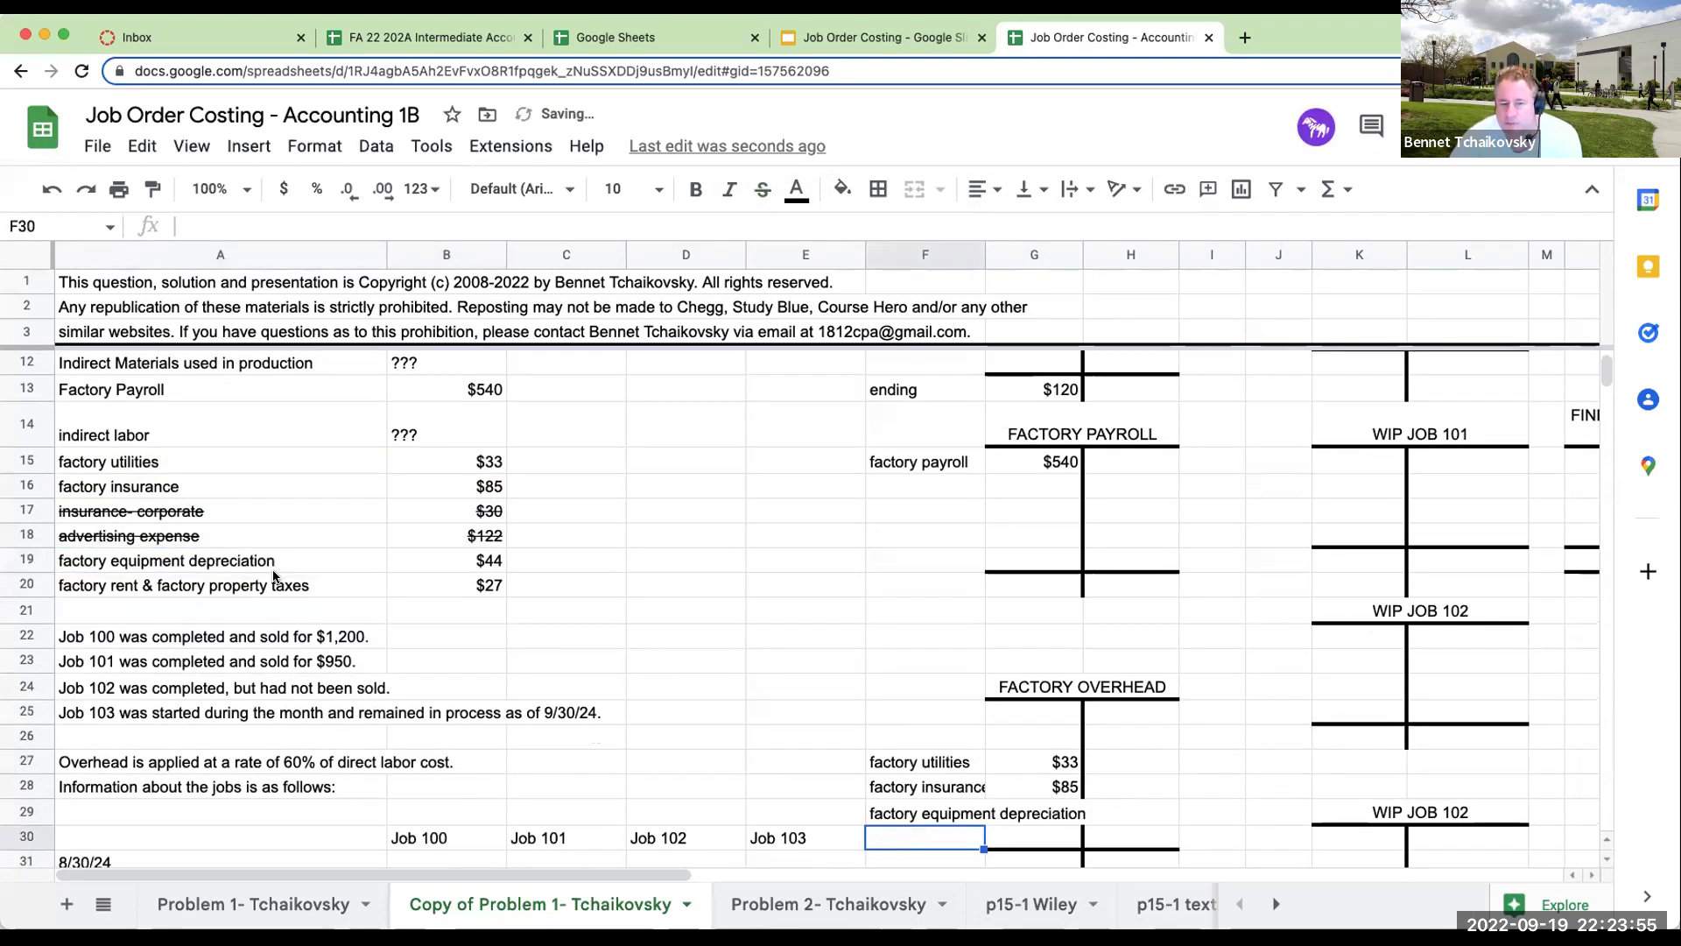
Enter the factory equipment depreciation debit in Factory Overhead by referencing B19 in G29.
{"action": "left_click", "coordinate": [1049, 807]}
{"action": "type", "text": "+"}
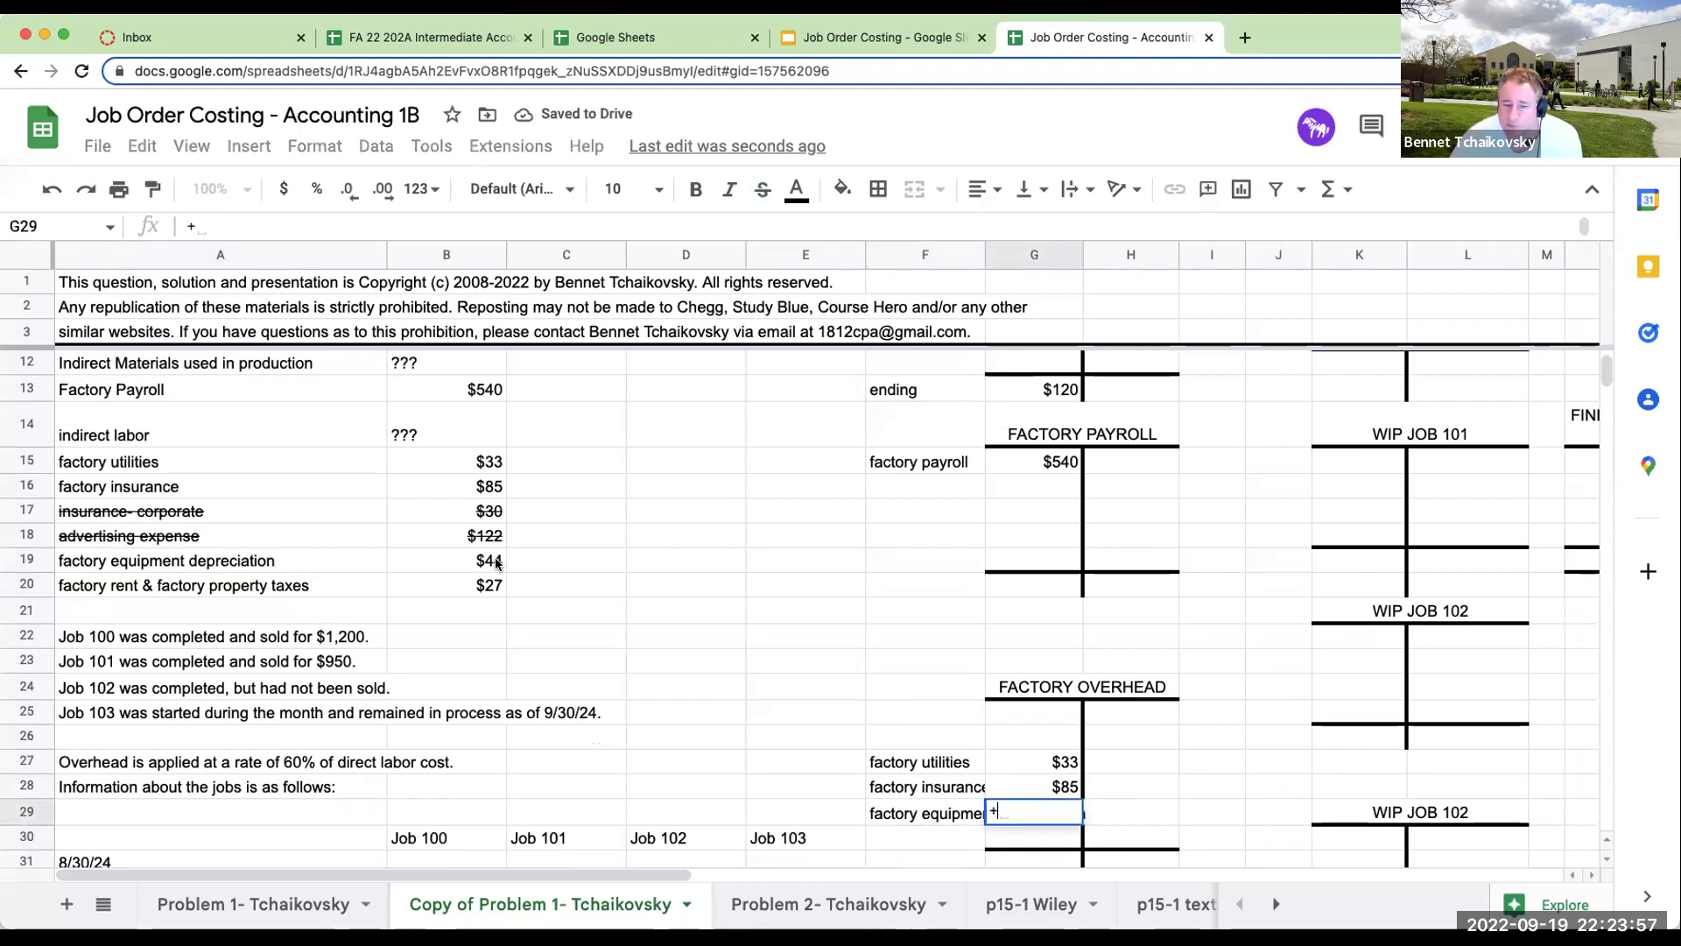
{"action": "left_click", "coordinate": [492, 564]}
{"action": "key", "text": "Return"}
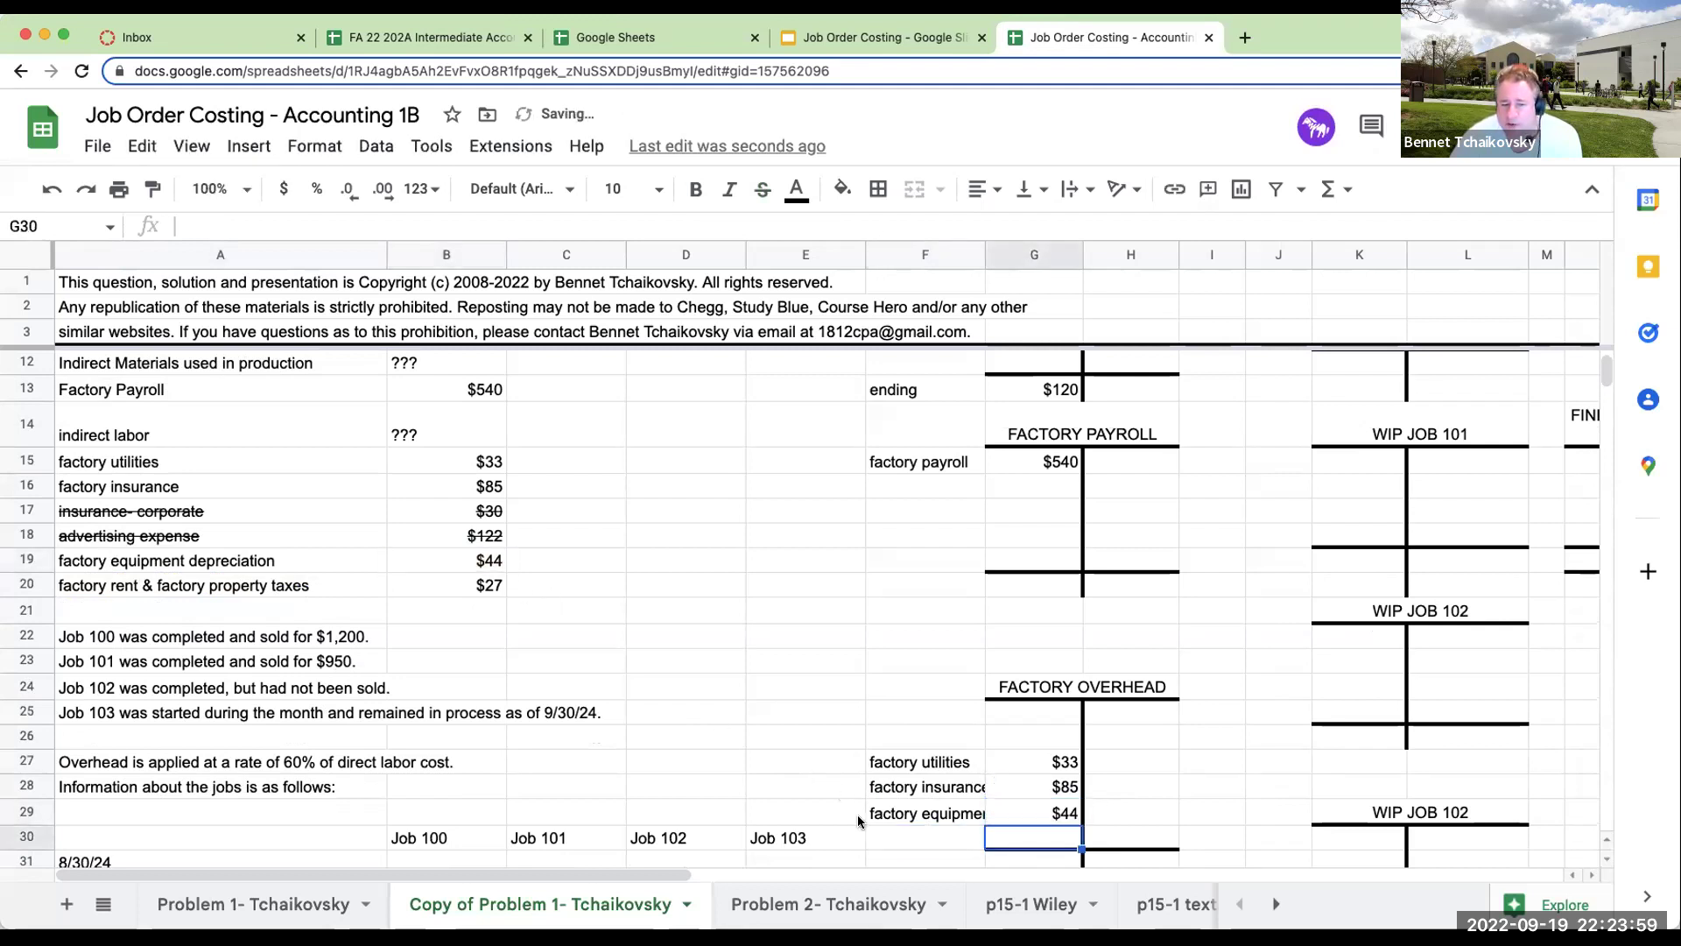
Add factory rent and property taxes to Factory Overhead, referencing A20 for the label in F30 and B20 for the debit in G30.
{"action": "left_click", "coordinate": [926, 833]}
{"action": "type", "text": "+"}
{"action": "left_click", "coordinate": [180, 585]}
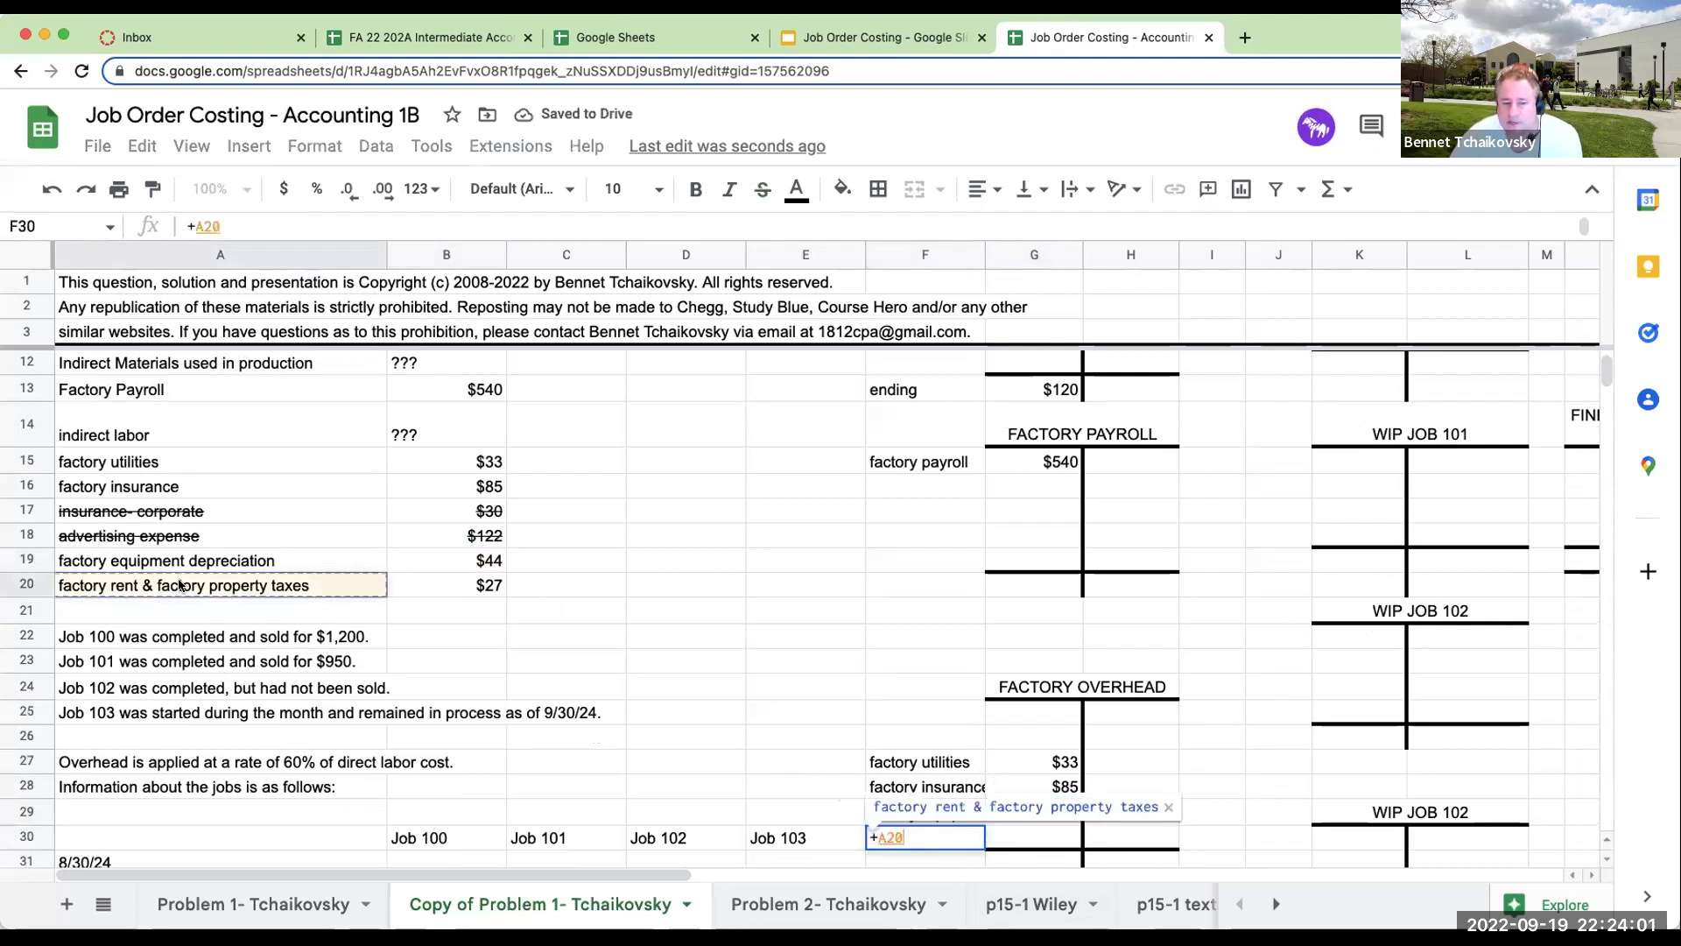
{"action": "key", "text": "Return"}
{"action": "left_click", "coordinate": [1033, 814]}
{"action": "type", "text": "+"}
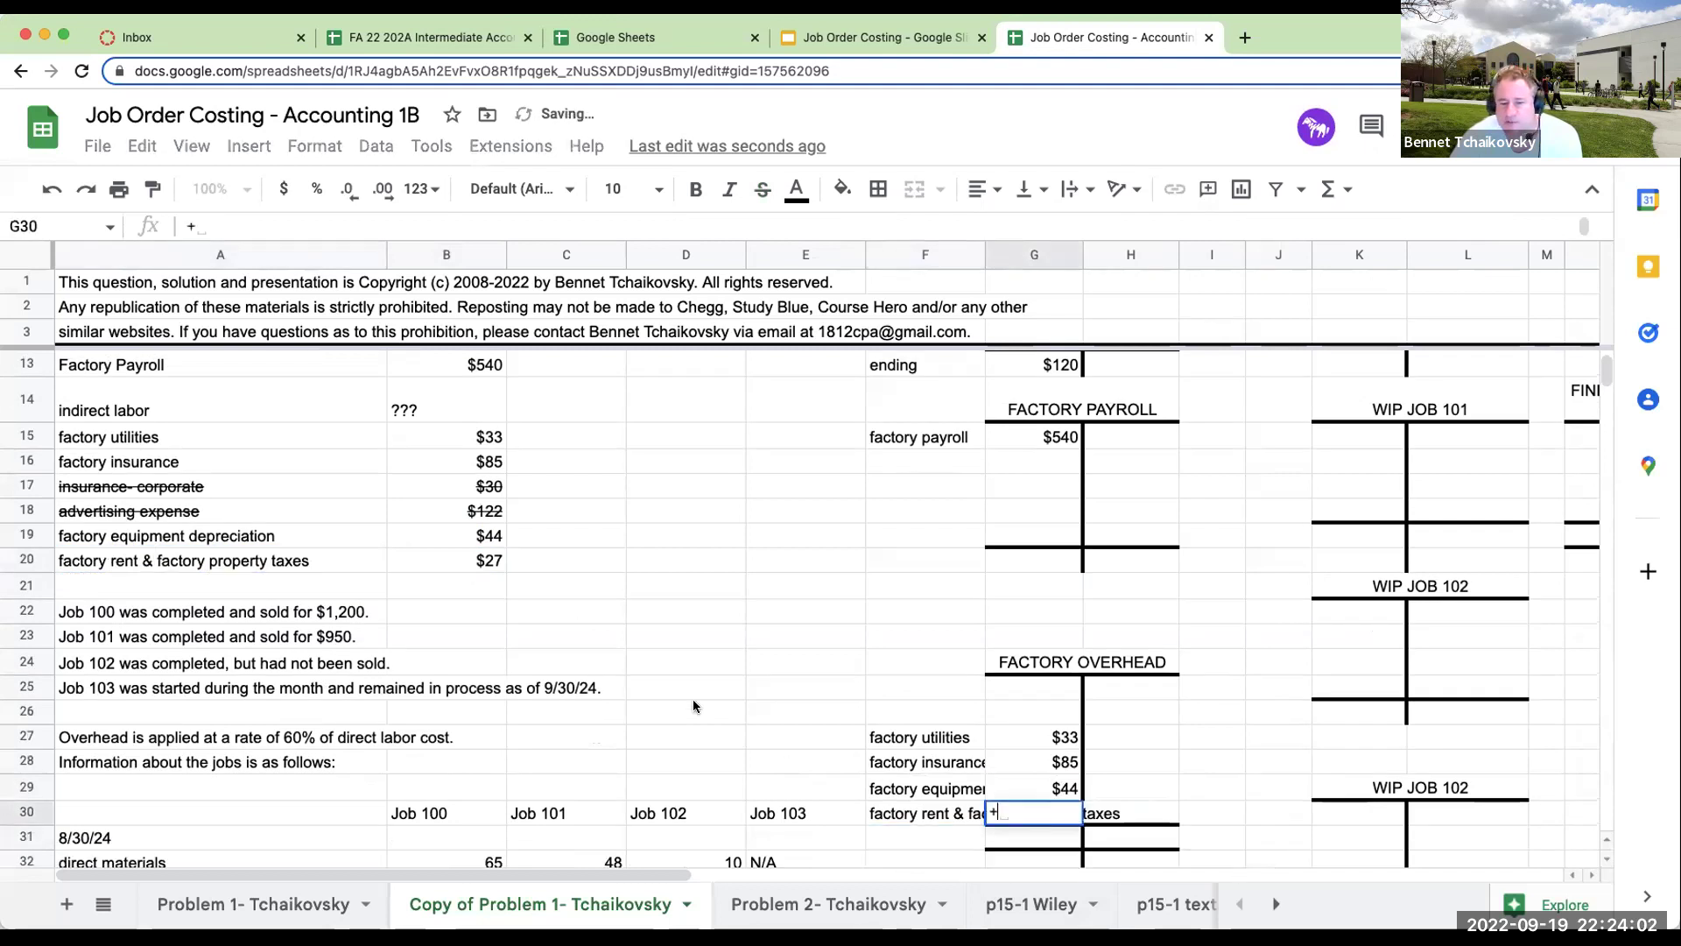
{"action": "left_click", "coordinate": [484, 564]}
{"action": "key", "text": "Return"}
Remove the strikethrough from the corporate insurance and advertising expense rows in A17:B18.
{"action": "left_click_drag", "start_coordinate": [175, 487], "coordinate": [427, 513]}
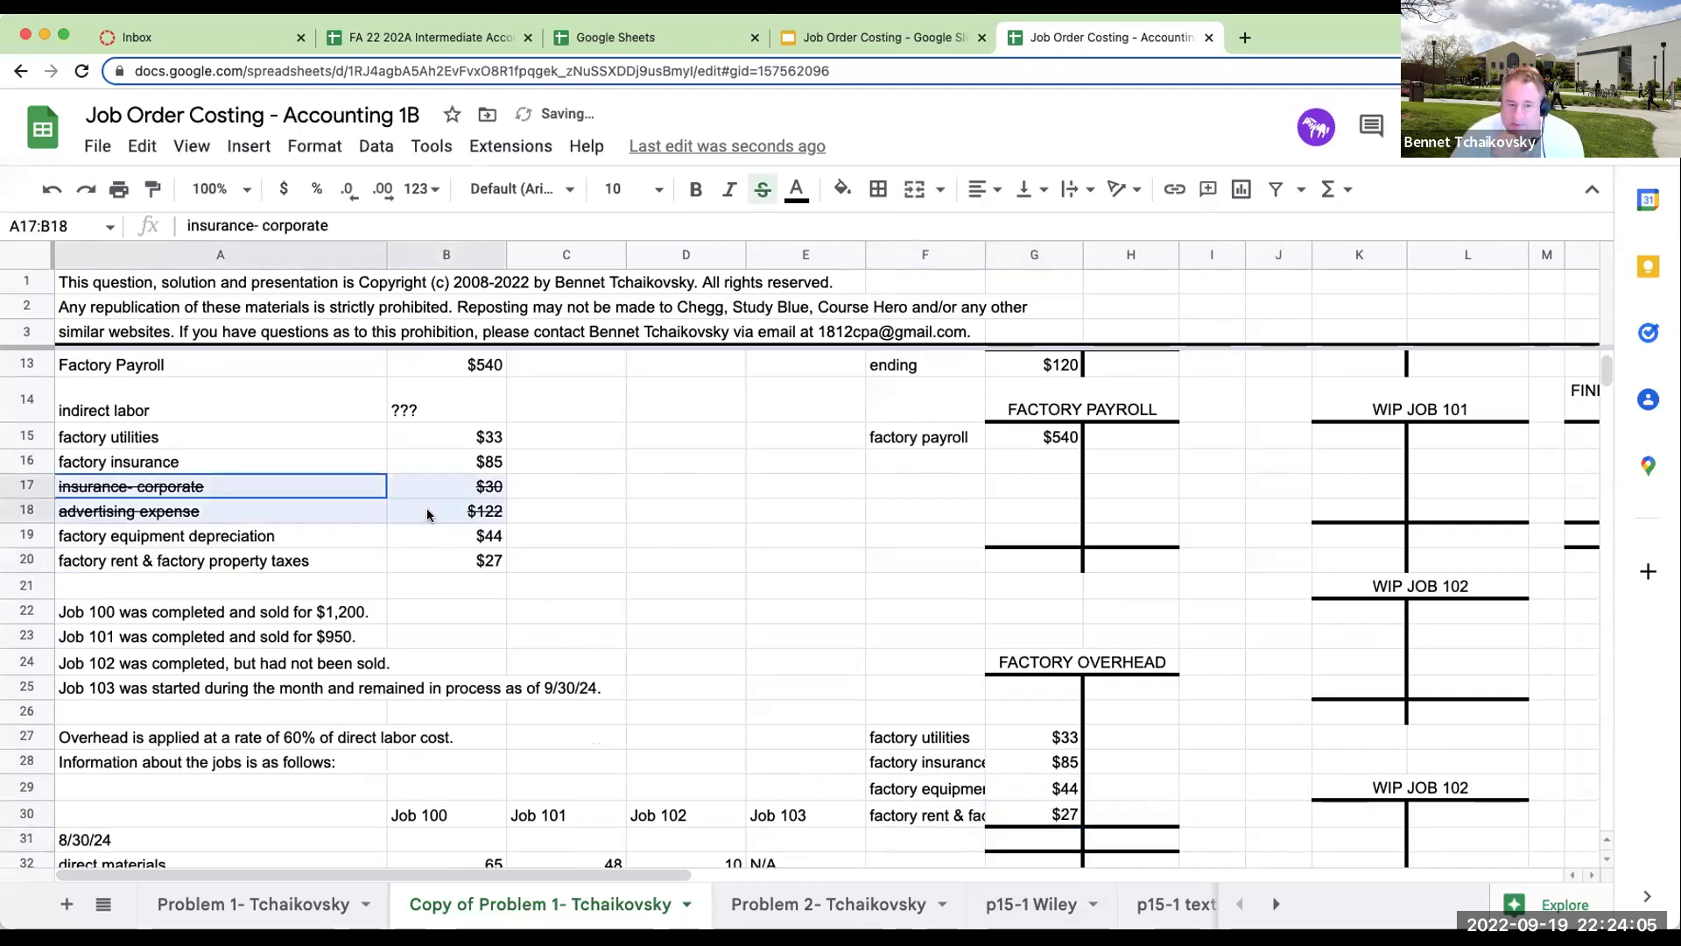
{"action": "left_click", "coordinate": [763, 189]}
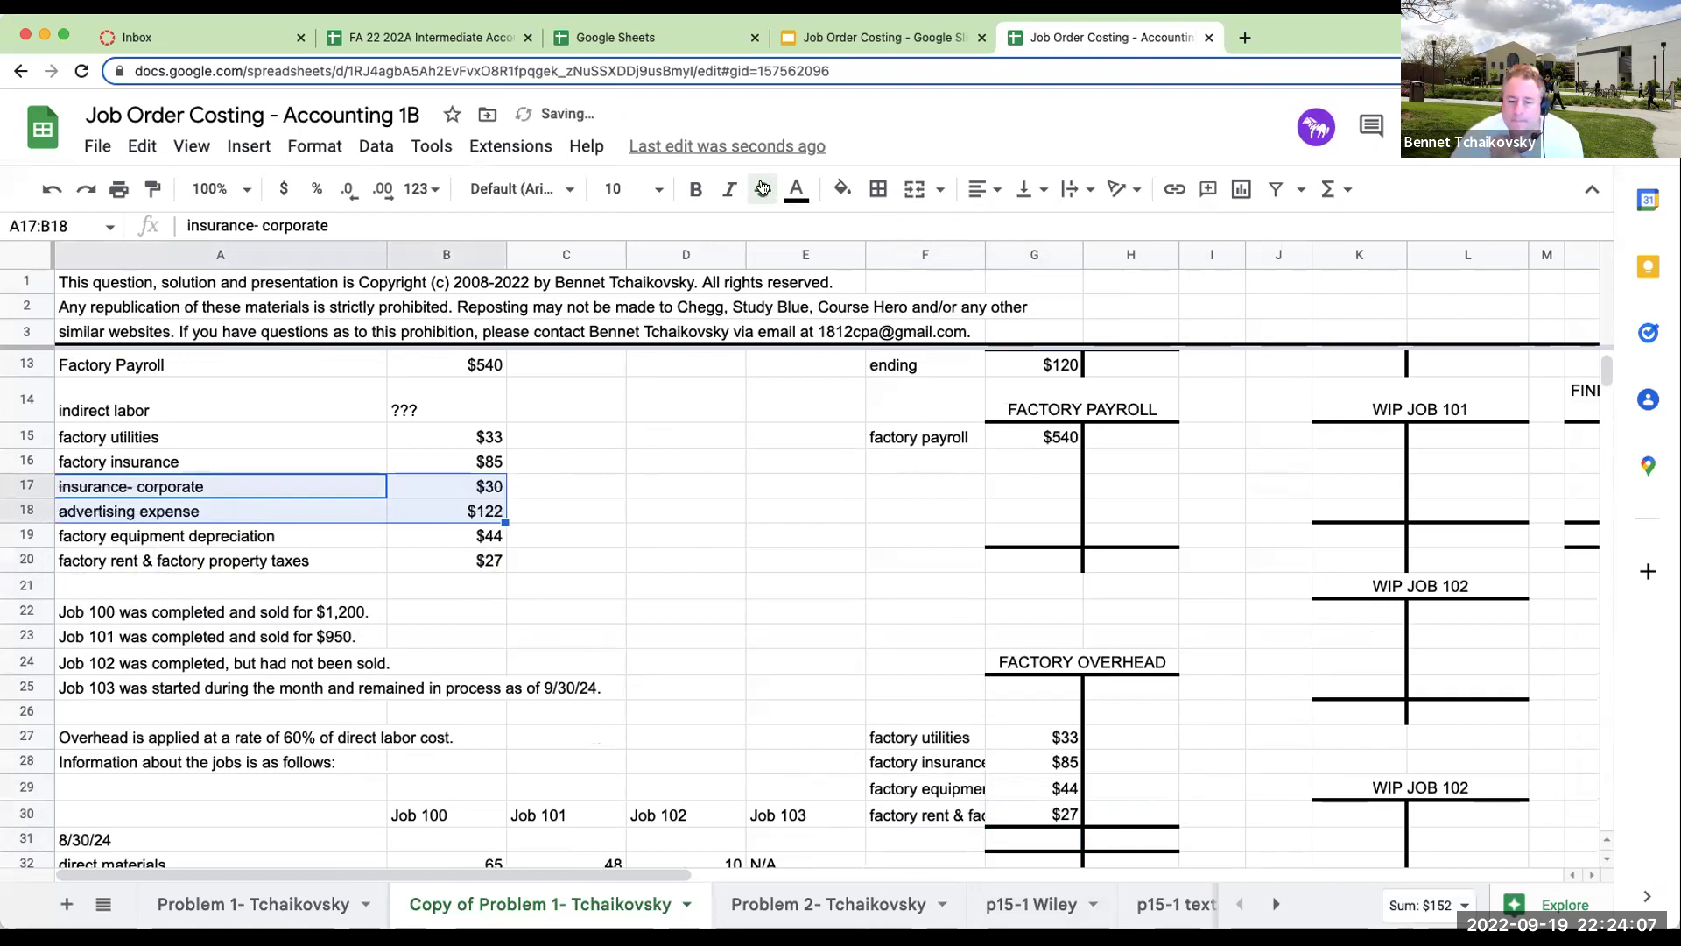
{"action": "left_click", "coordinate": [723, 552]}
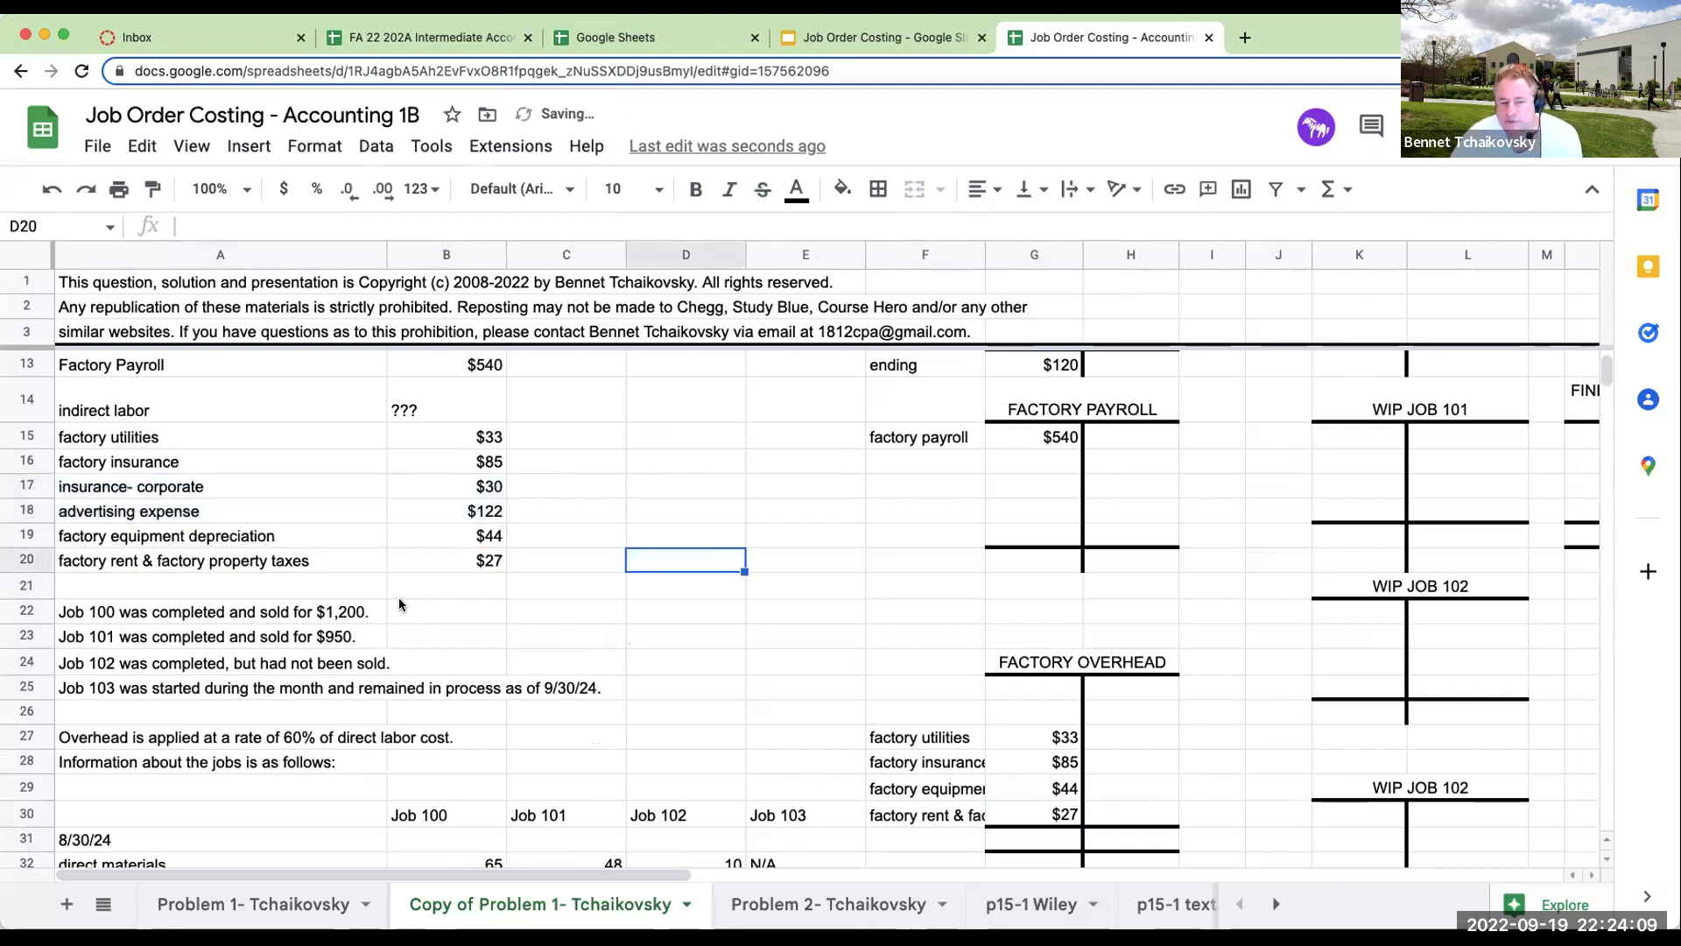
{"action": "left_click_drag", "start_coordinate": [96, 620], "coordinate": [517, 683]}
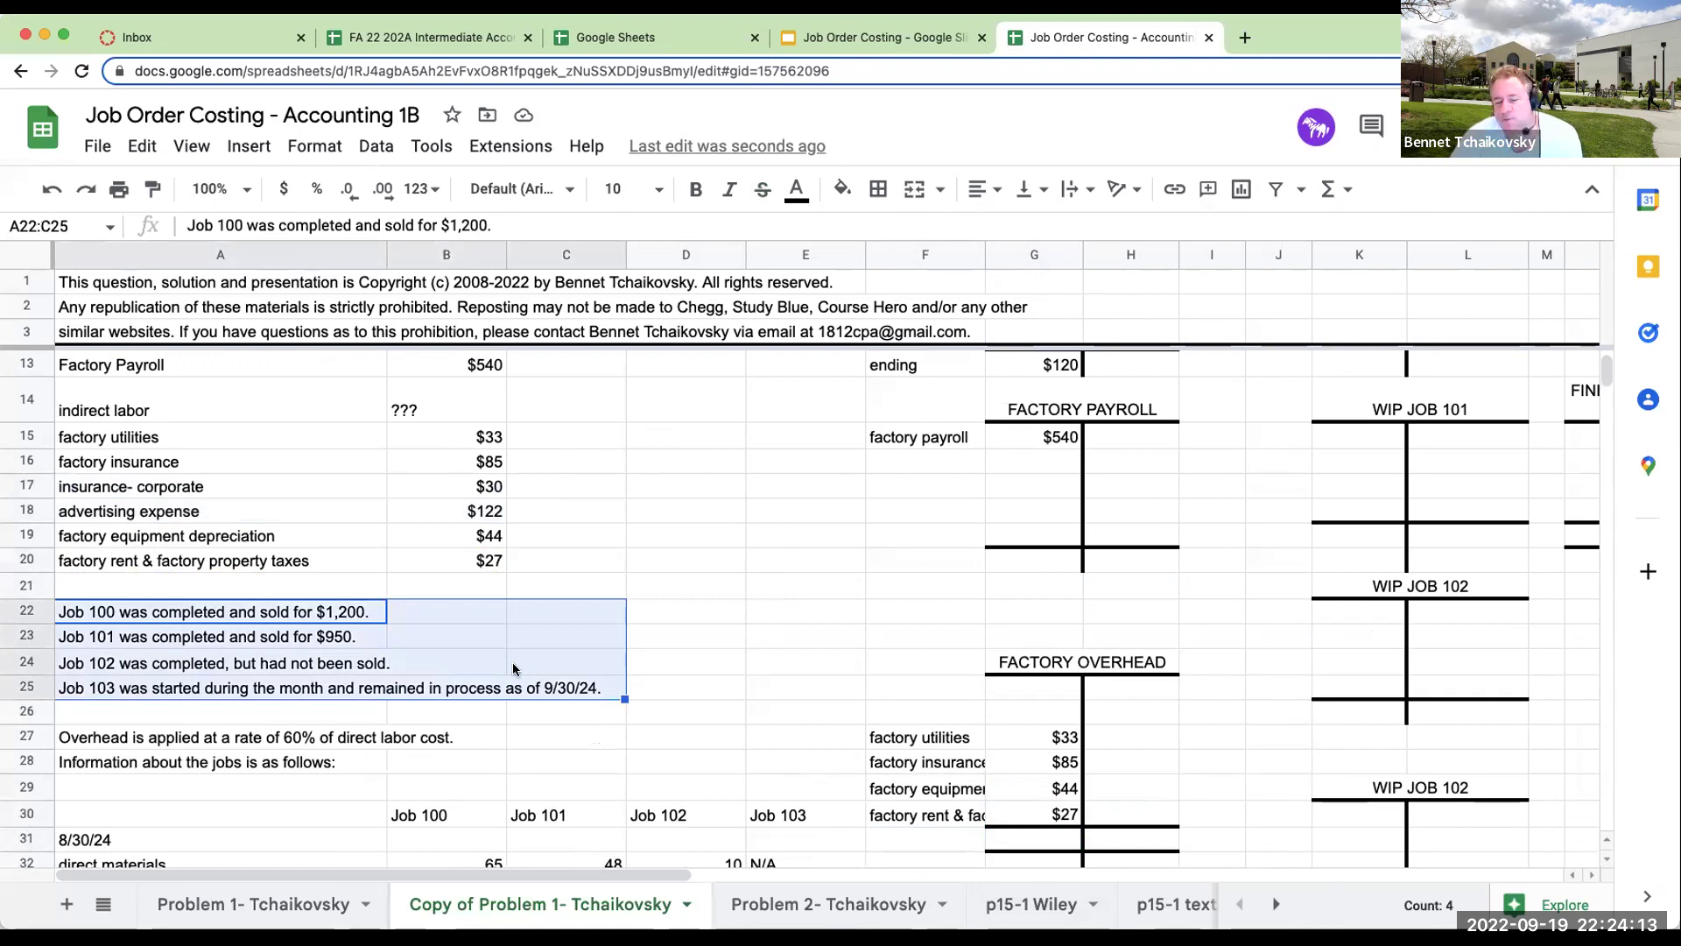
{"action": "scroll", "coordinate": [477, 627], "scroll_direction": "down", "scroll_amount": 3}
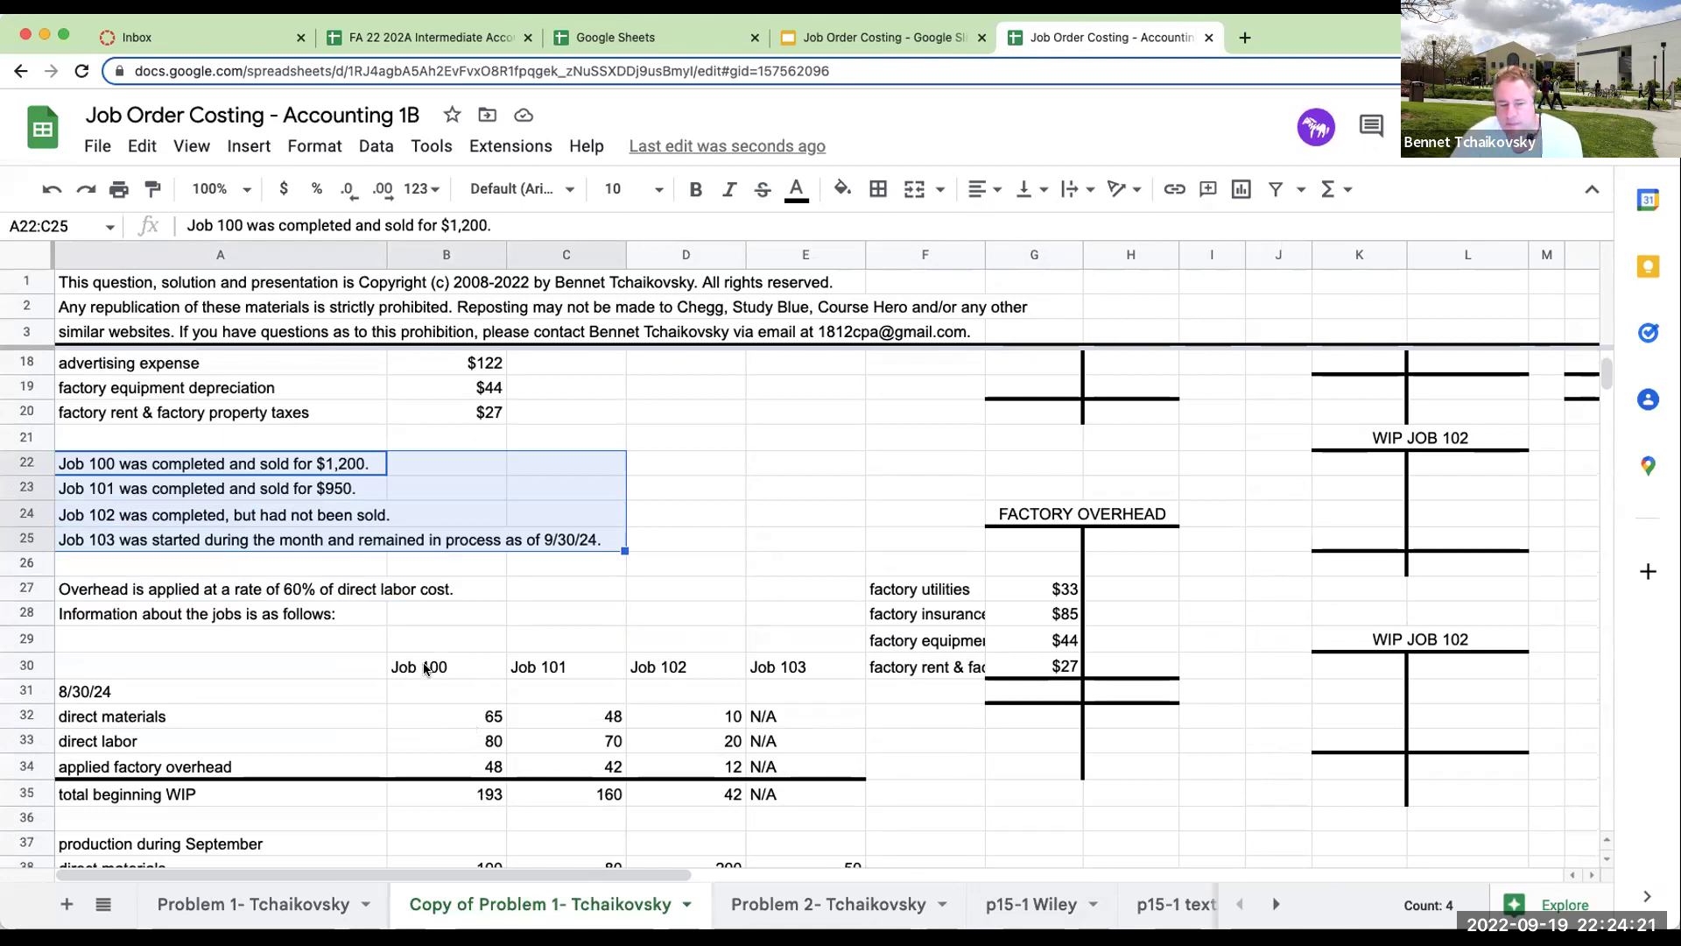
{"action": "scroll", "coordinate": [1264, 480], "scroll_direction": "up", "scroll_amount": 5}
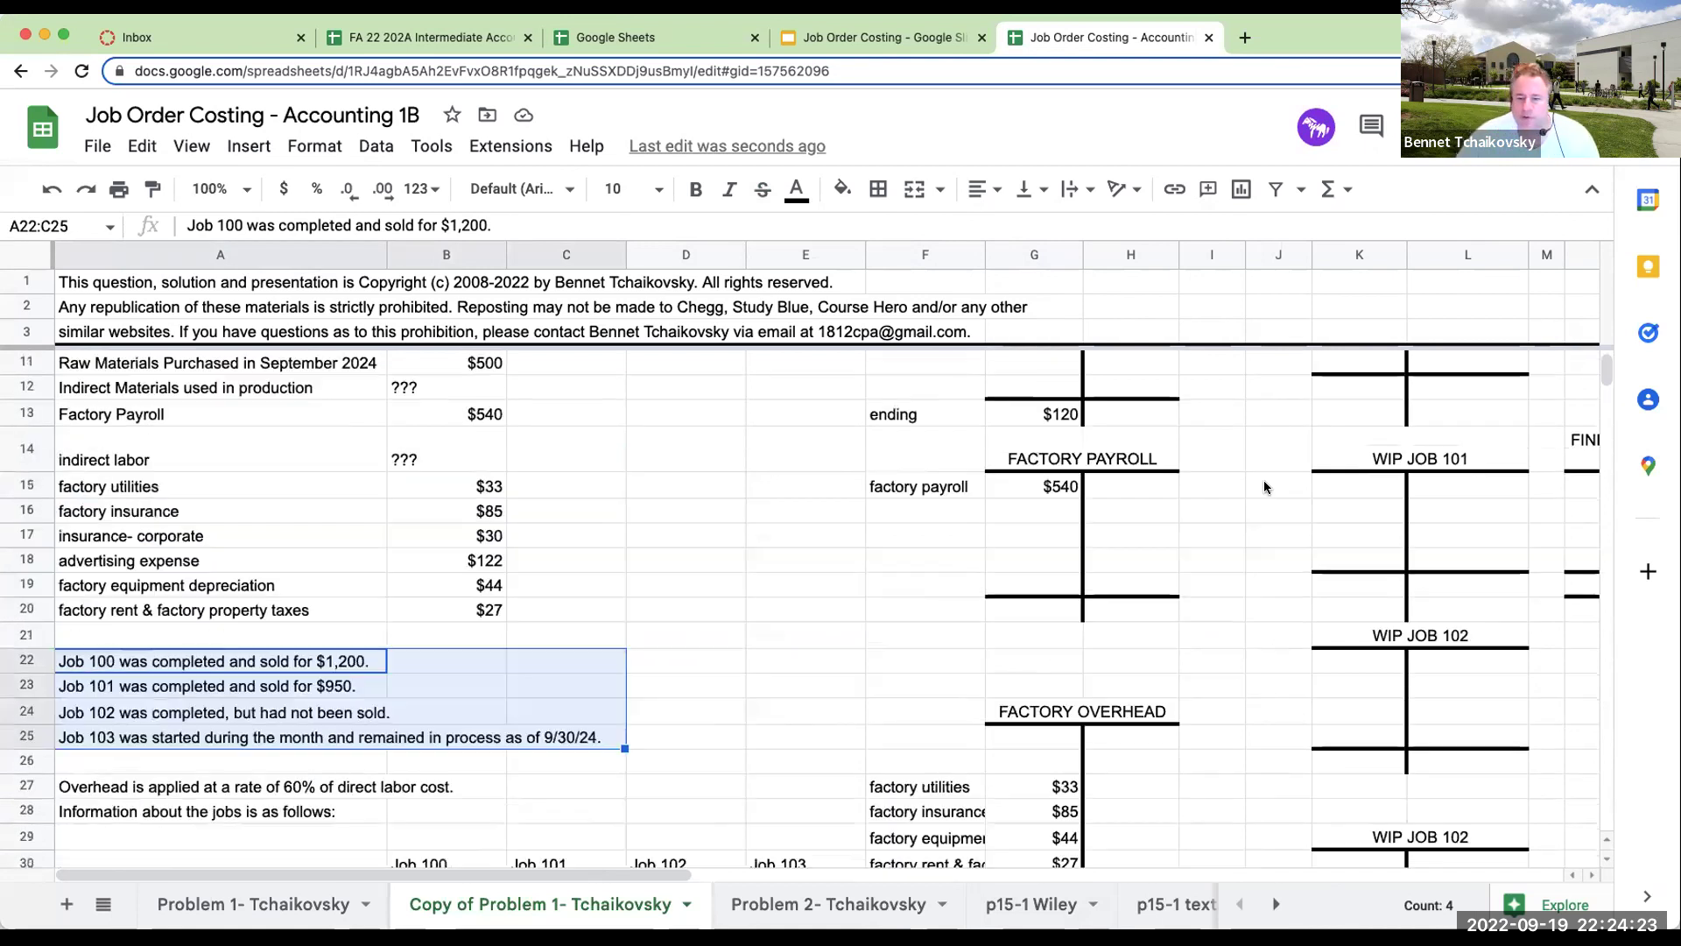
Enter the WIP Job 100 beginning balance, labelling J8 "beg" and adding Job 100's 8/30/24 costs as +B32+B33+B34 in K8.
{"action": "left_click", "coordinate": [1273, 433]}
{"action": "type", "text": "beg"}
{"action": "key", "text": "Tab"}
{"action": "type", "text": "+"}
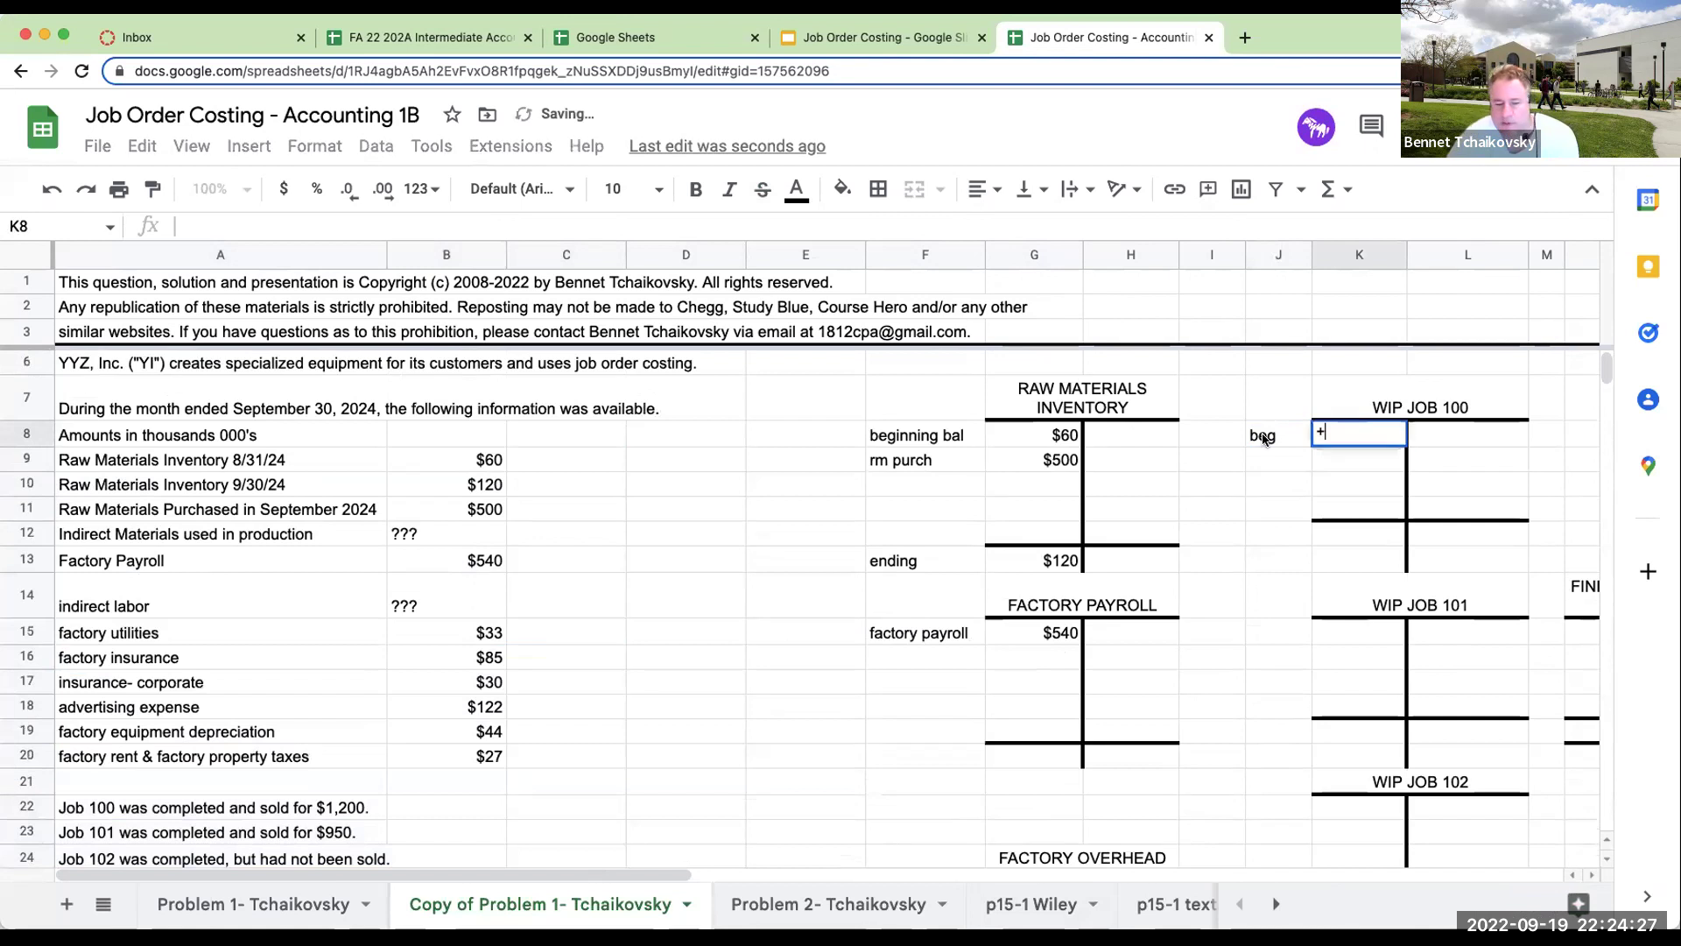
{"action": "scroll", "coordinate": [523, 737], "scroll_direction": "down", "scroll_amount": 5}
{"action": "left_click", "coordinate": [477, 735]}
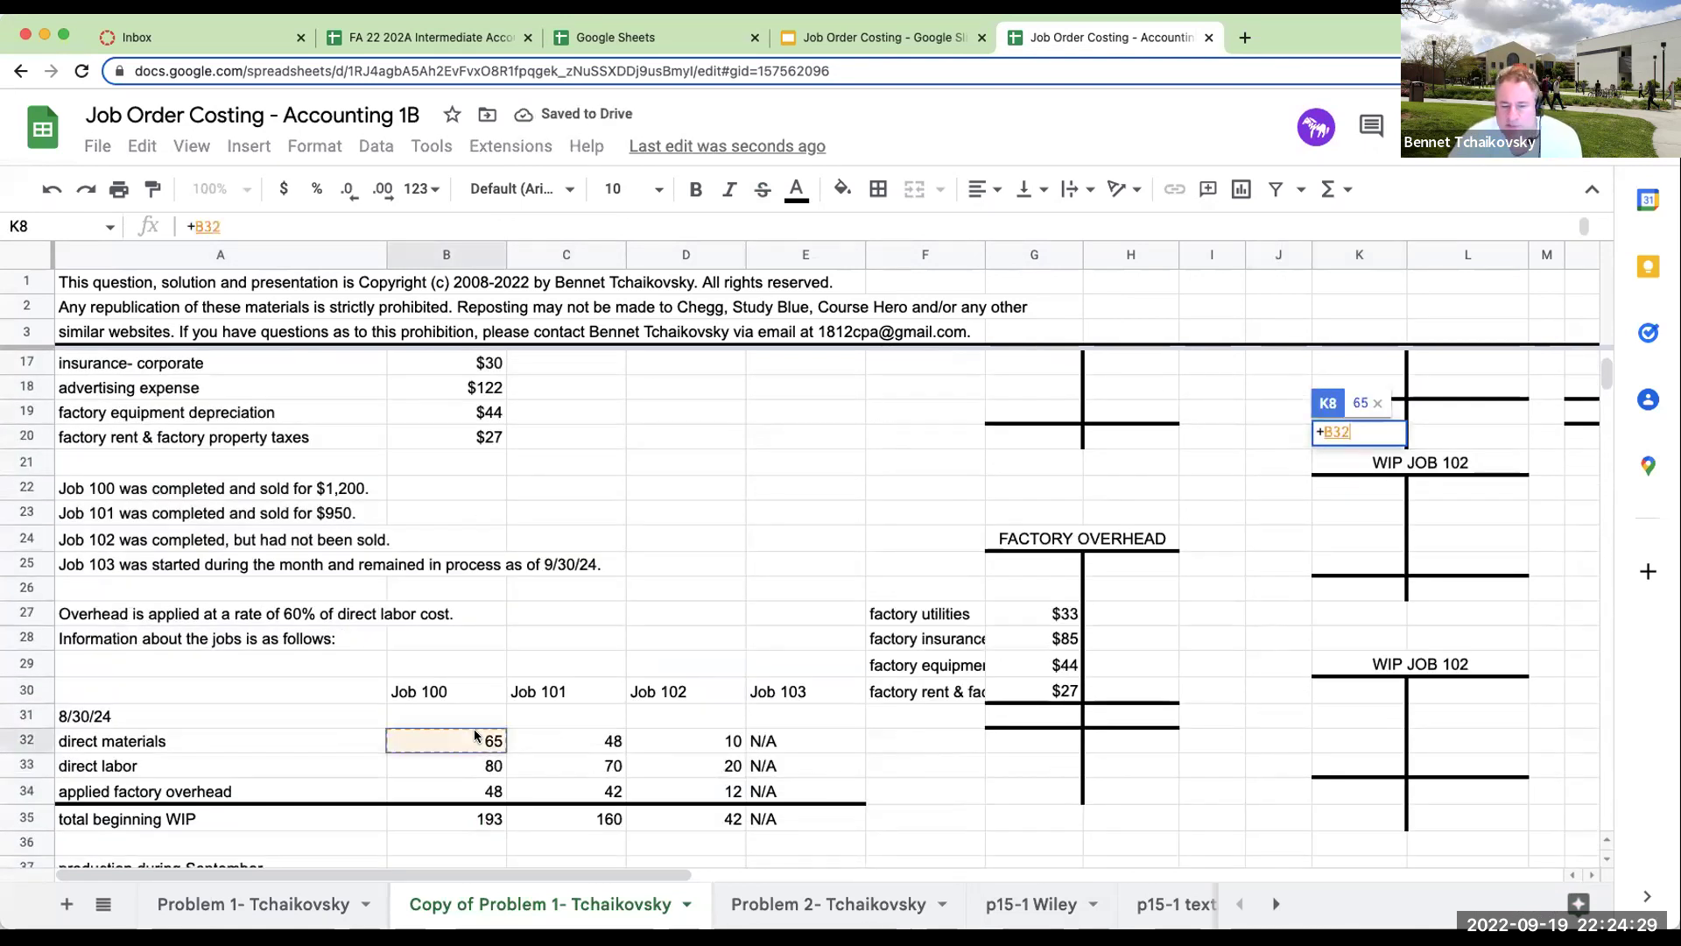
{"action": "type", "text": "+"}
{"action": "left_click", "coordinate": [473, 767]}
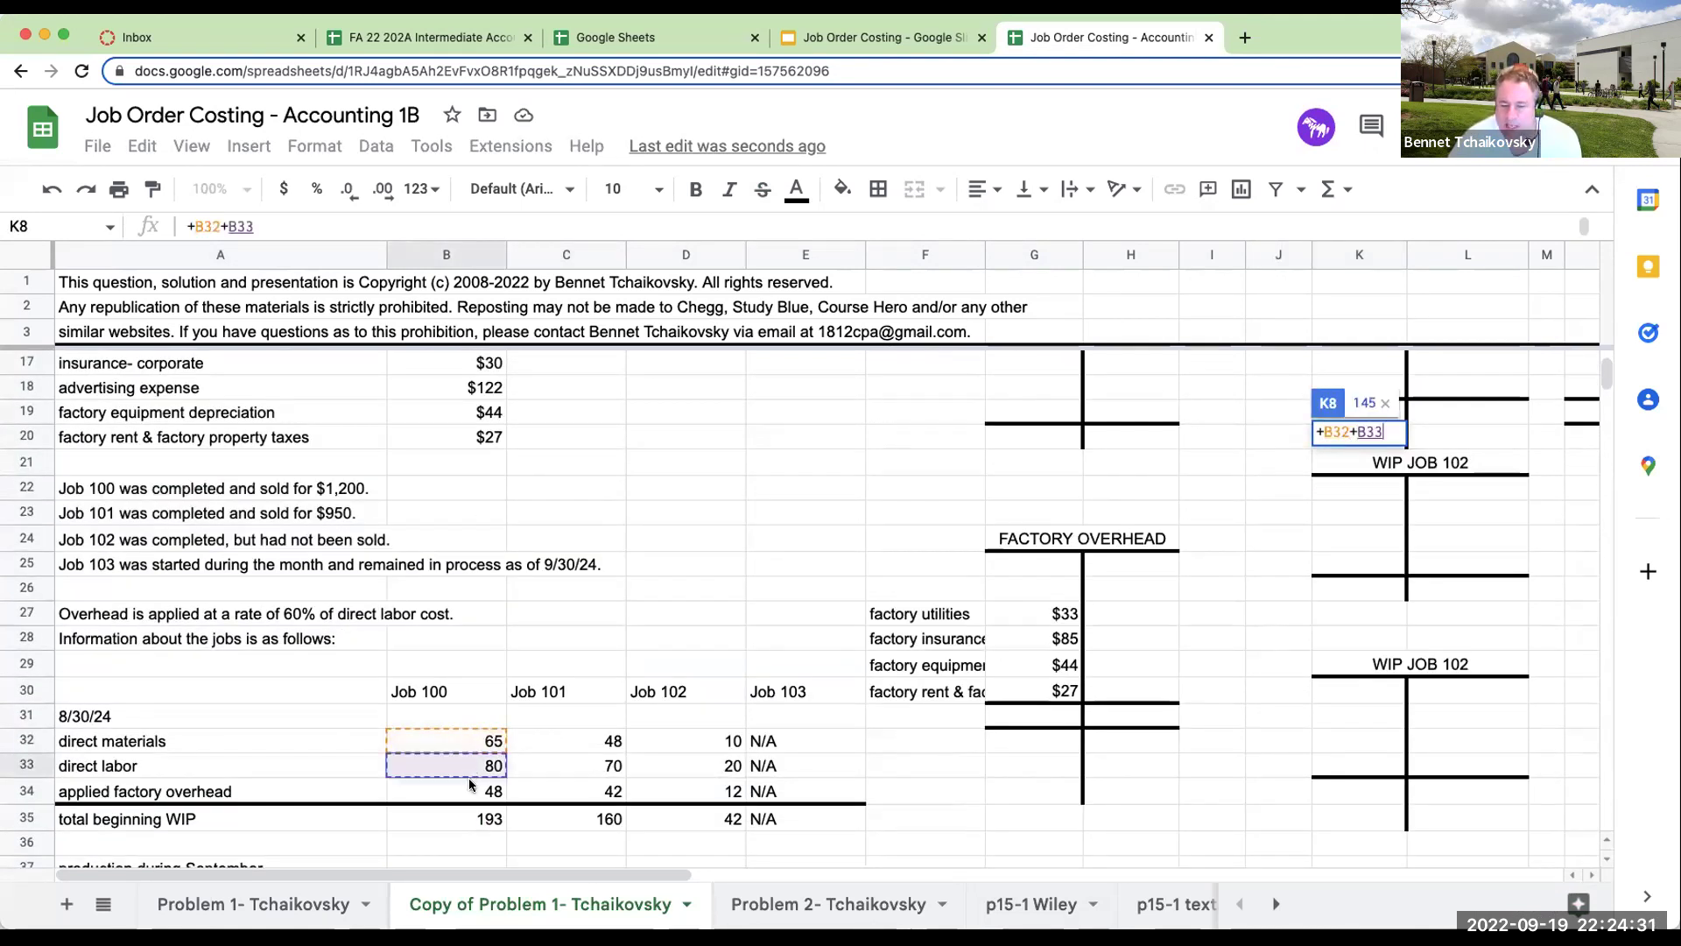
{"action": "type", "text": "+"}
{"action": "left_click", "coordinate": [470, 789]}
{"action": "key", "text": "Return"}
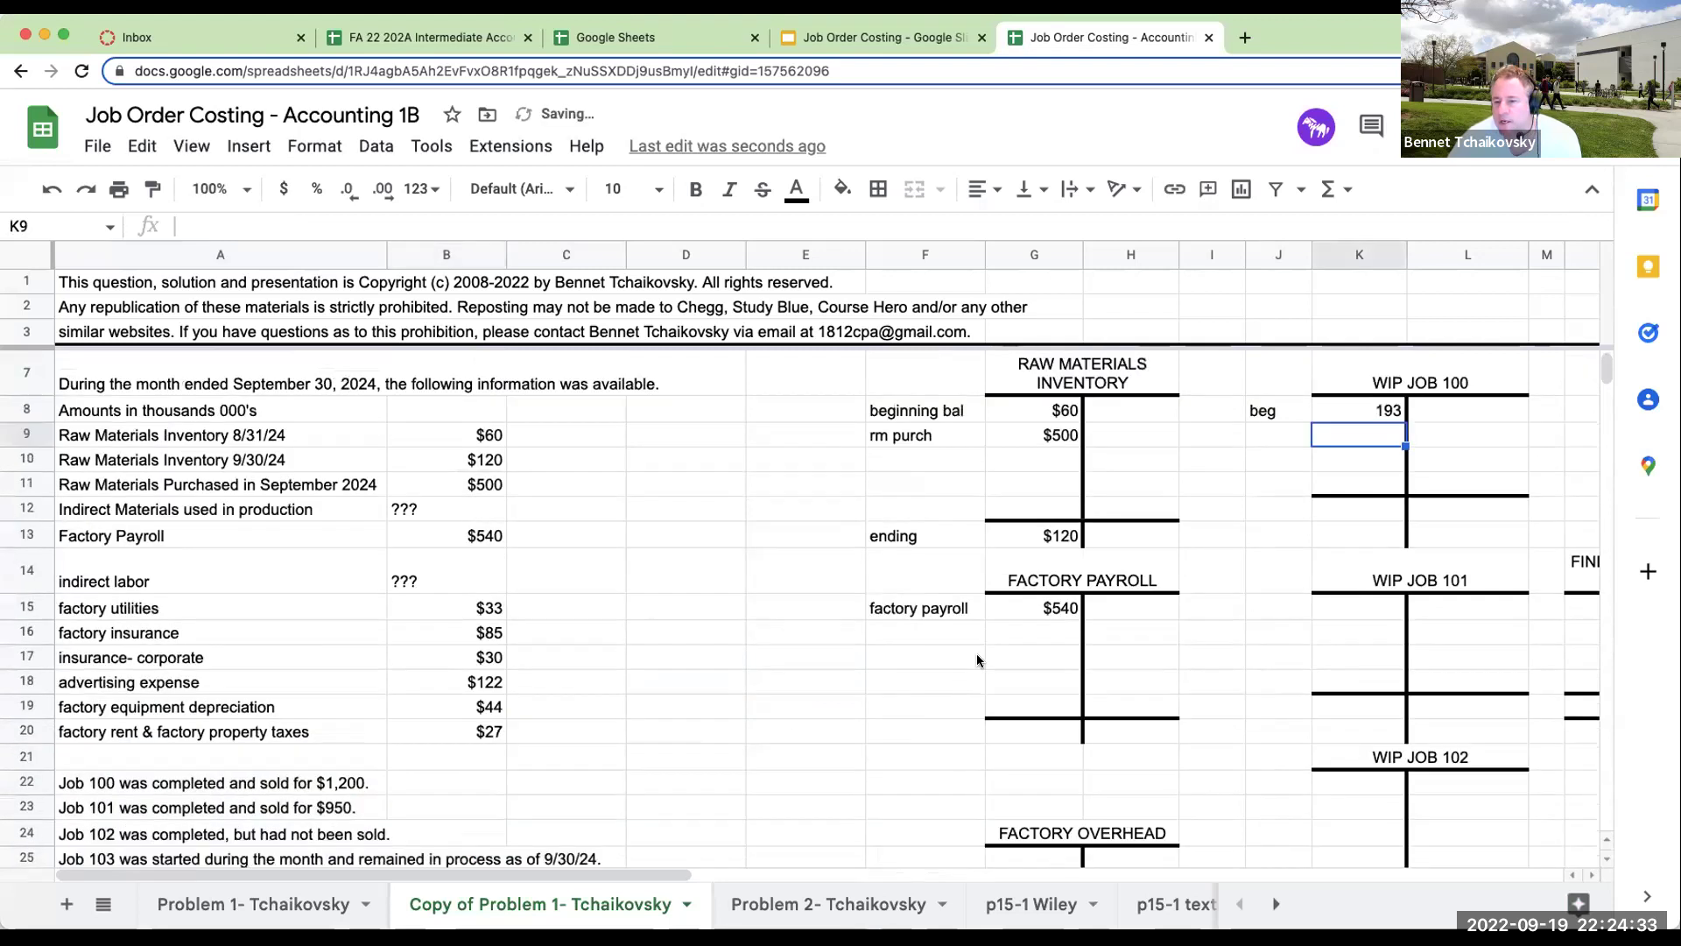
Enter the WIP Job 101 beginning balance, labelling J15 "beg" and adding Job 101's 8/30/24 costs from C32, C33 and C34 in K15.
{"action": "left_click", "coordinate": [1280, 608]}
{"action": "type", "text": "beg"}
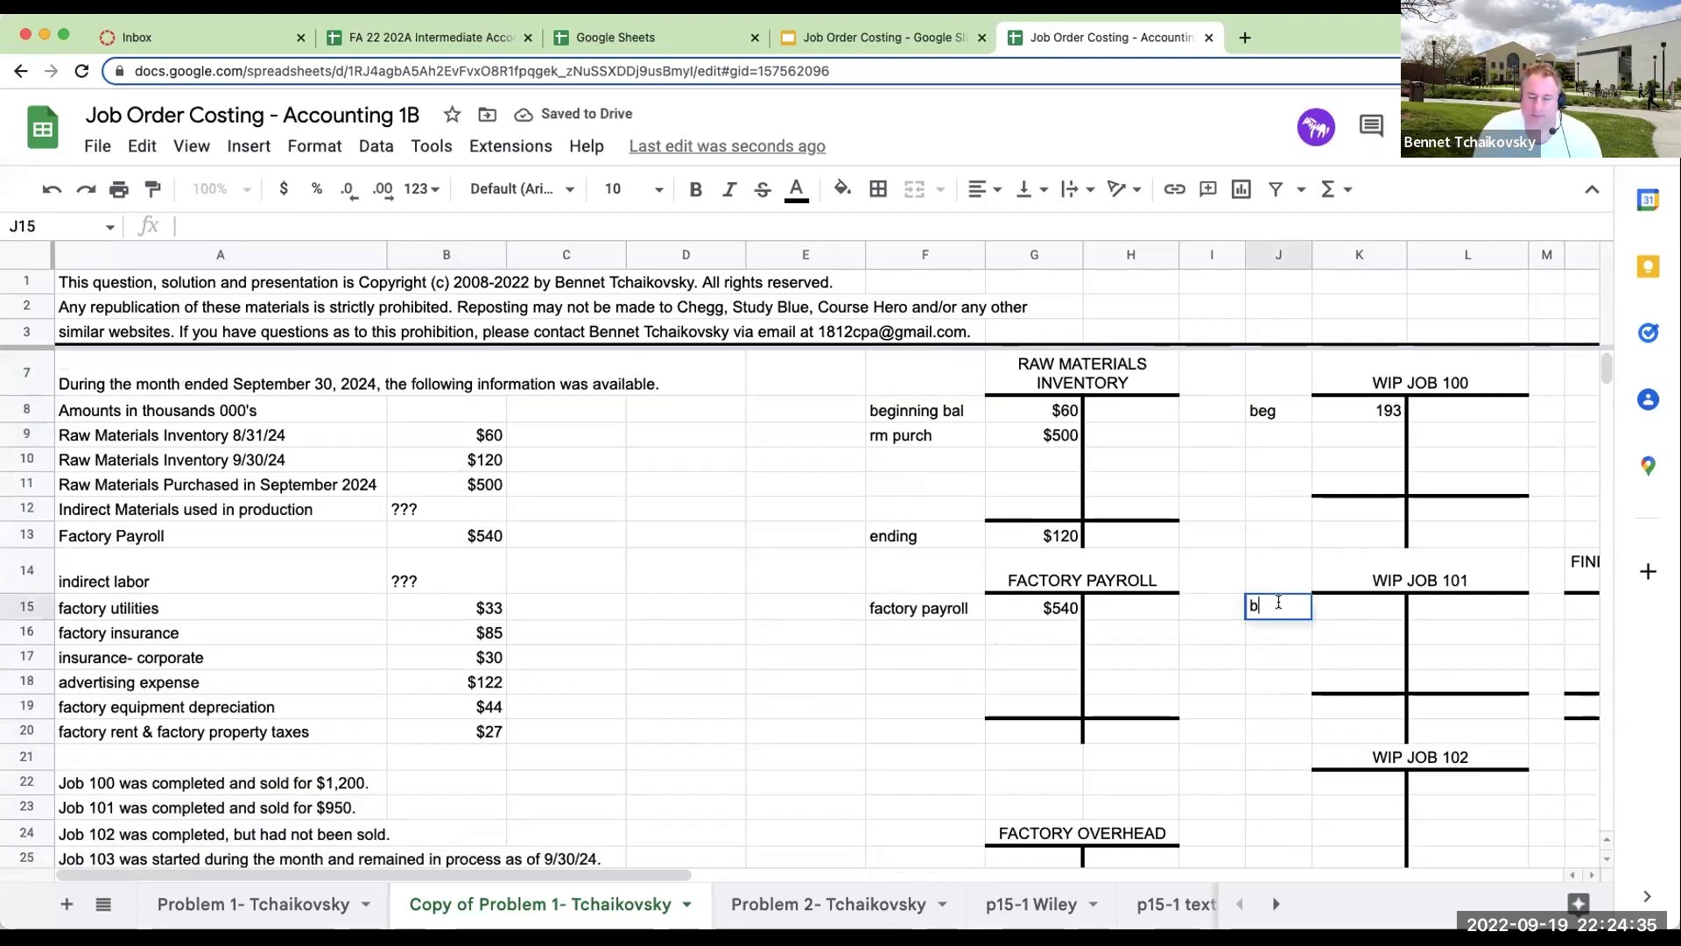
{"action": "key", "text": "Return"}
{"action": "left_click", "coordinate": [1358, 608]}
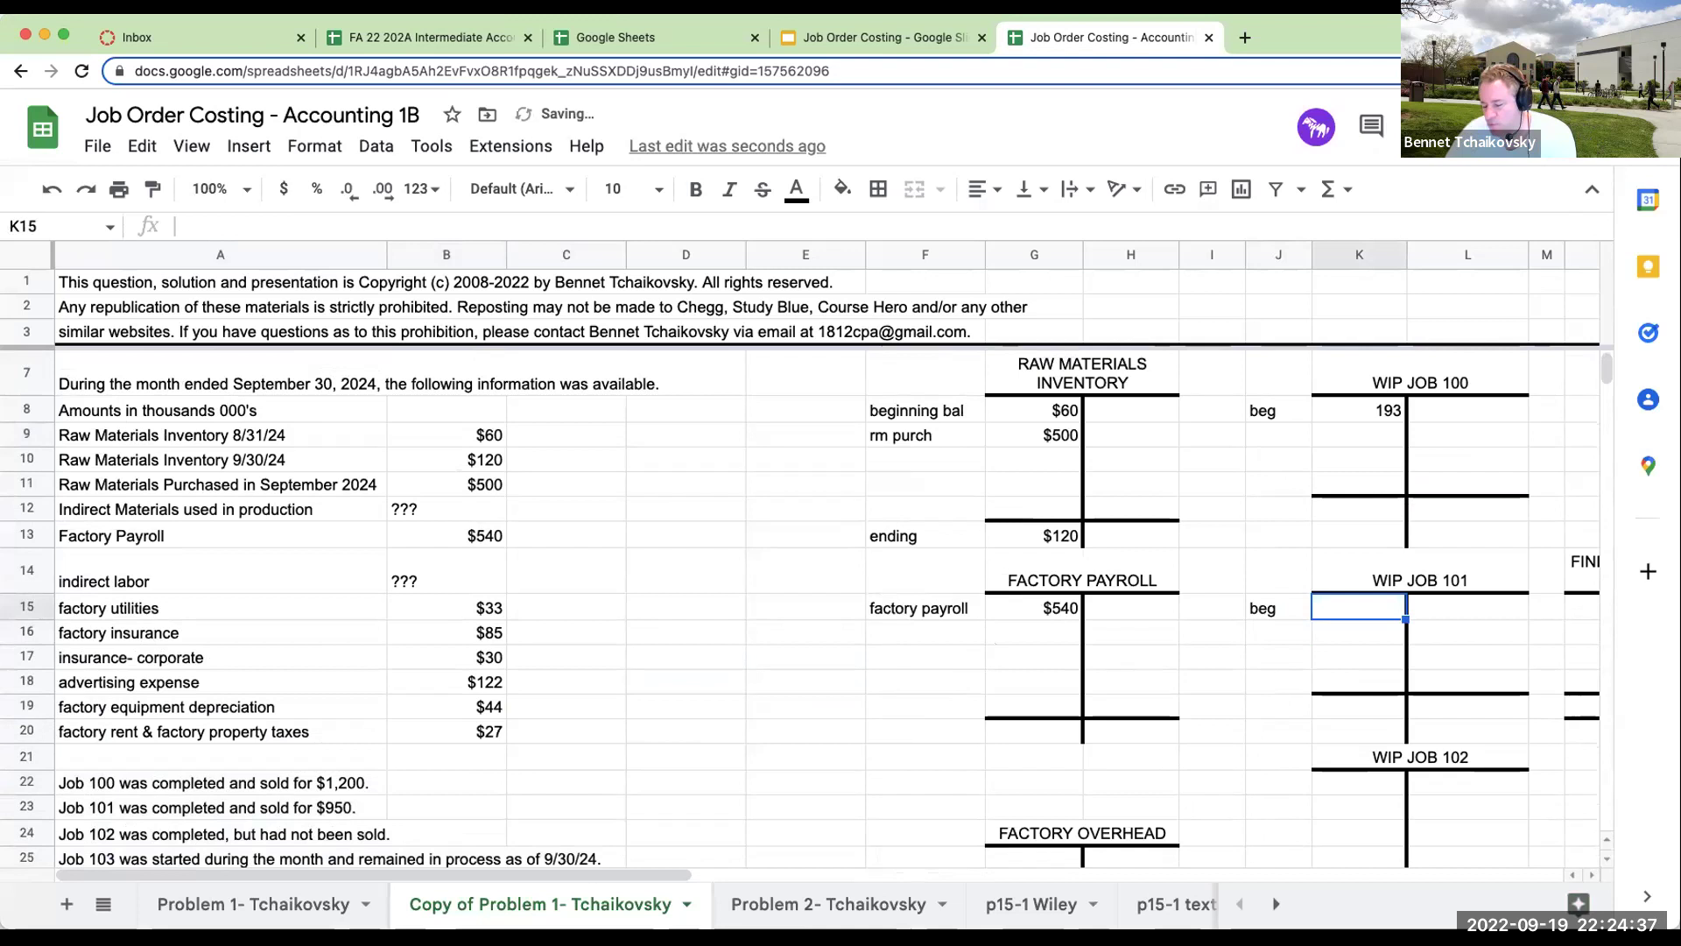
{"action": "type", "text": "+"}
{"action": "scroll", "coordinate": [507, 634], "scroll_direction": "down", "scroll_amount": 4}
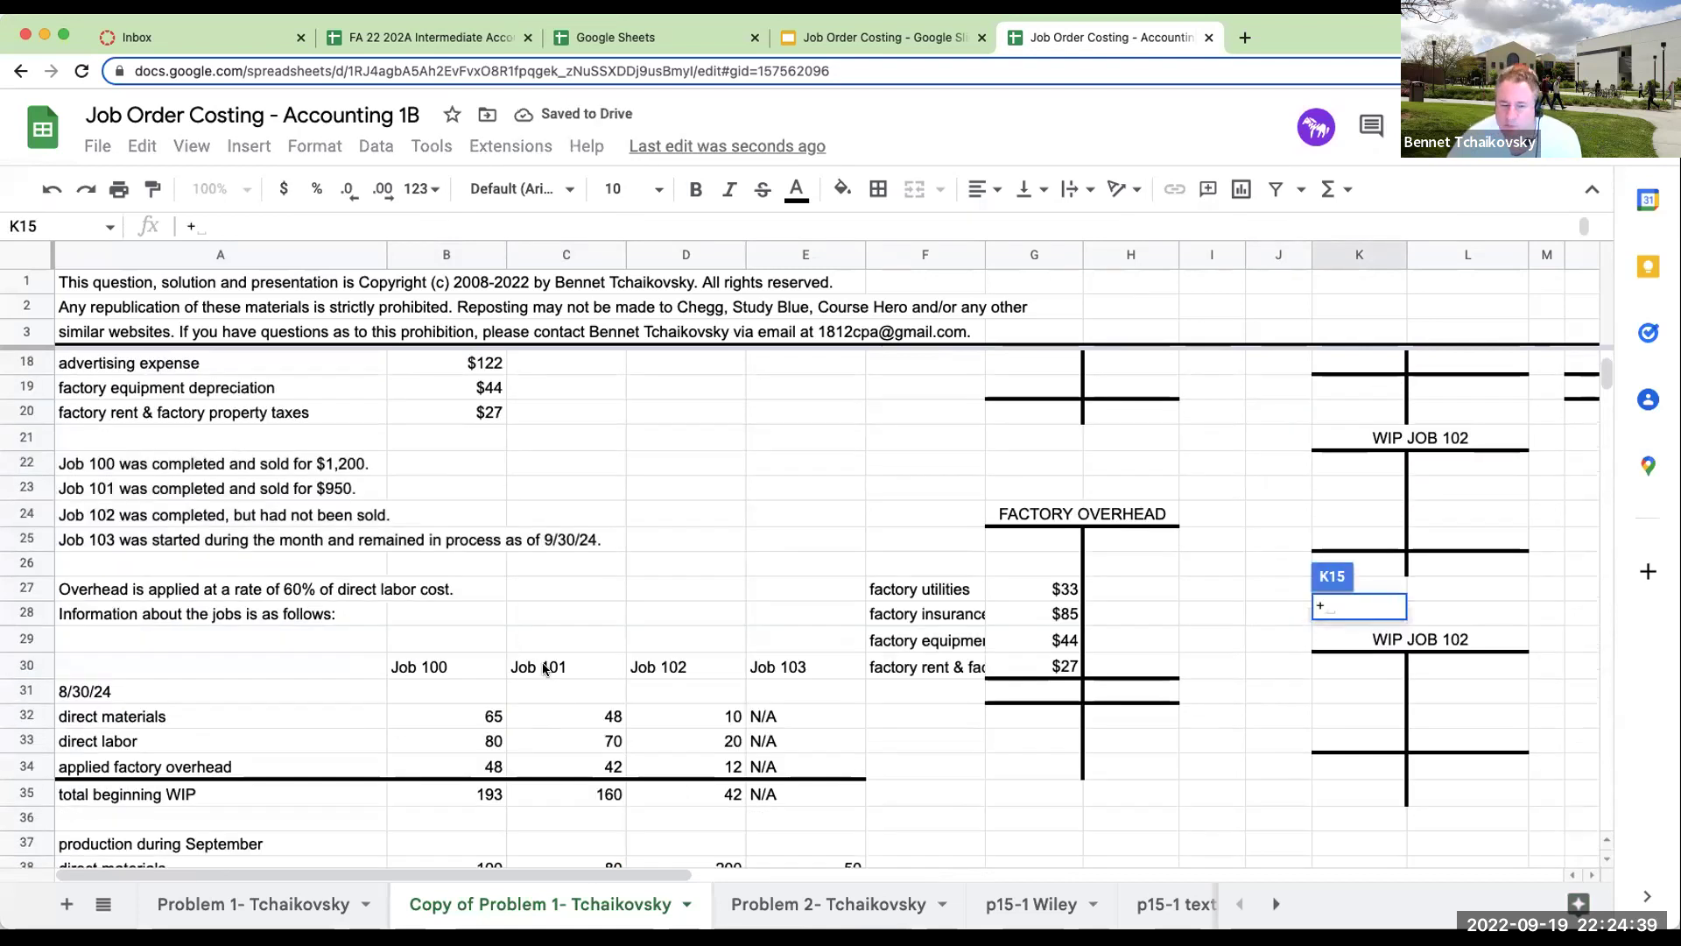
{"action": "left_click", "coordinate": [591, 720]}
{"action": "type", "text": "+"}
{"action": "left_click", "coordinate": [585, 741]}
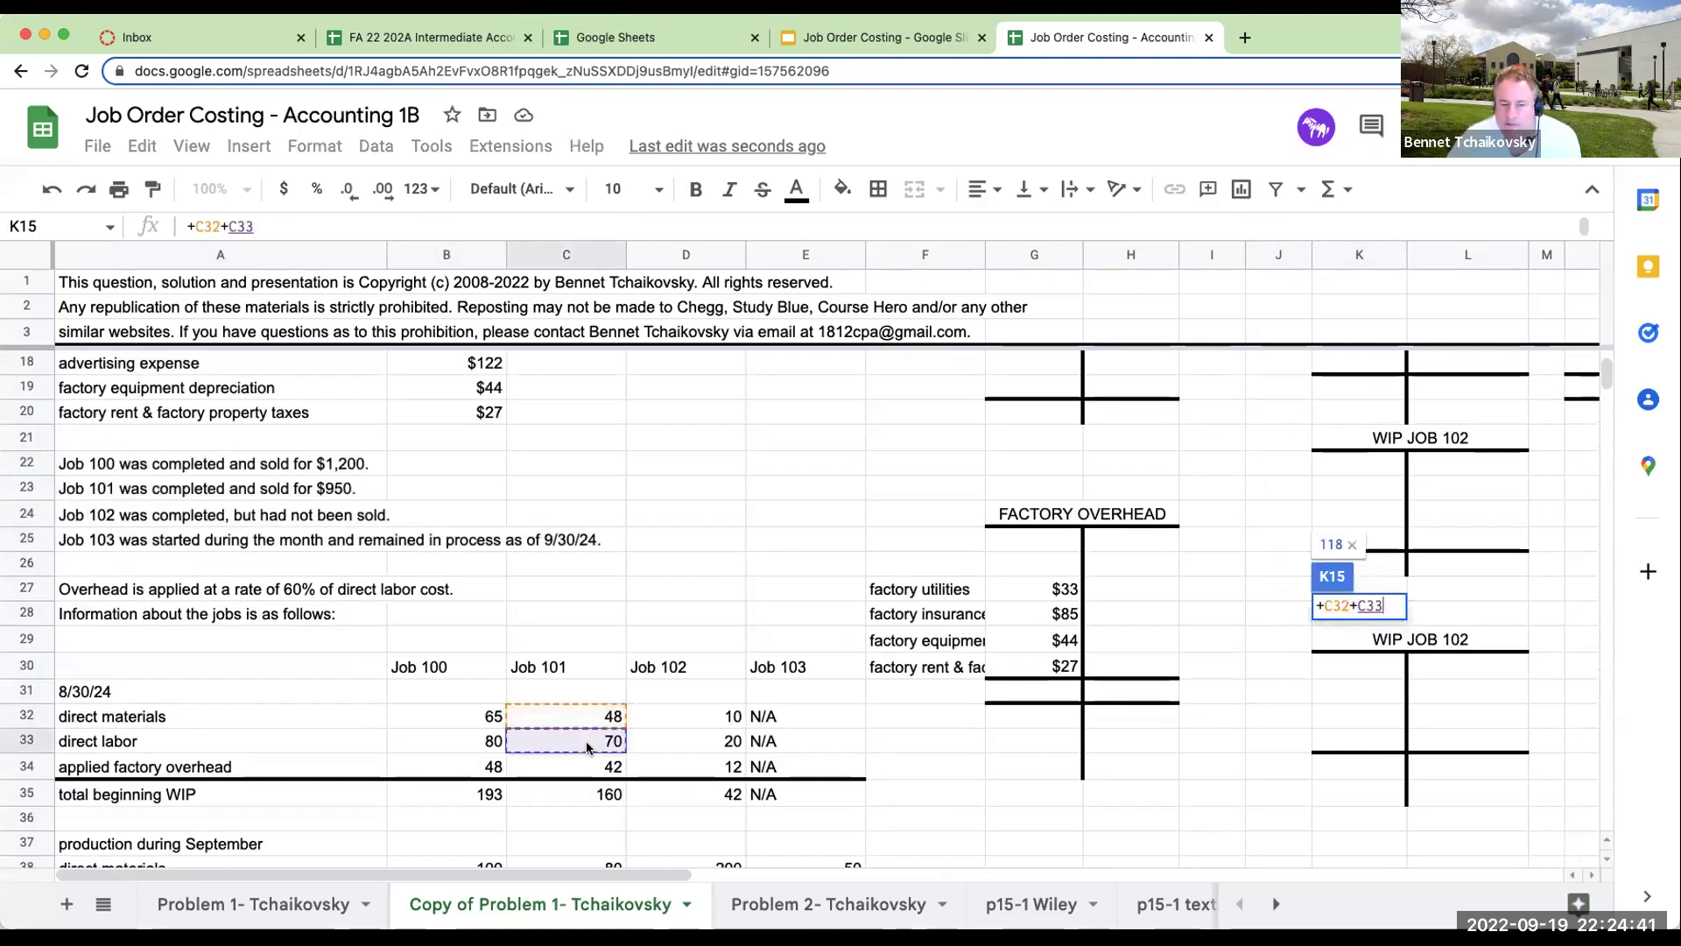
{"action": "key", "text": "Return"}
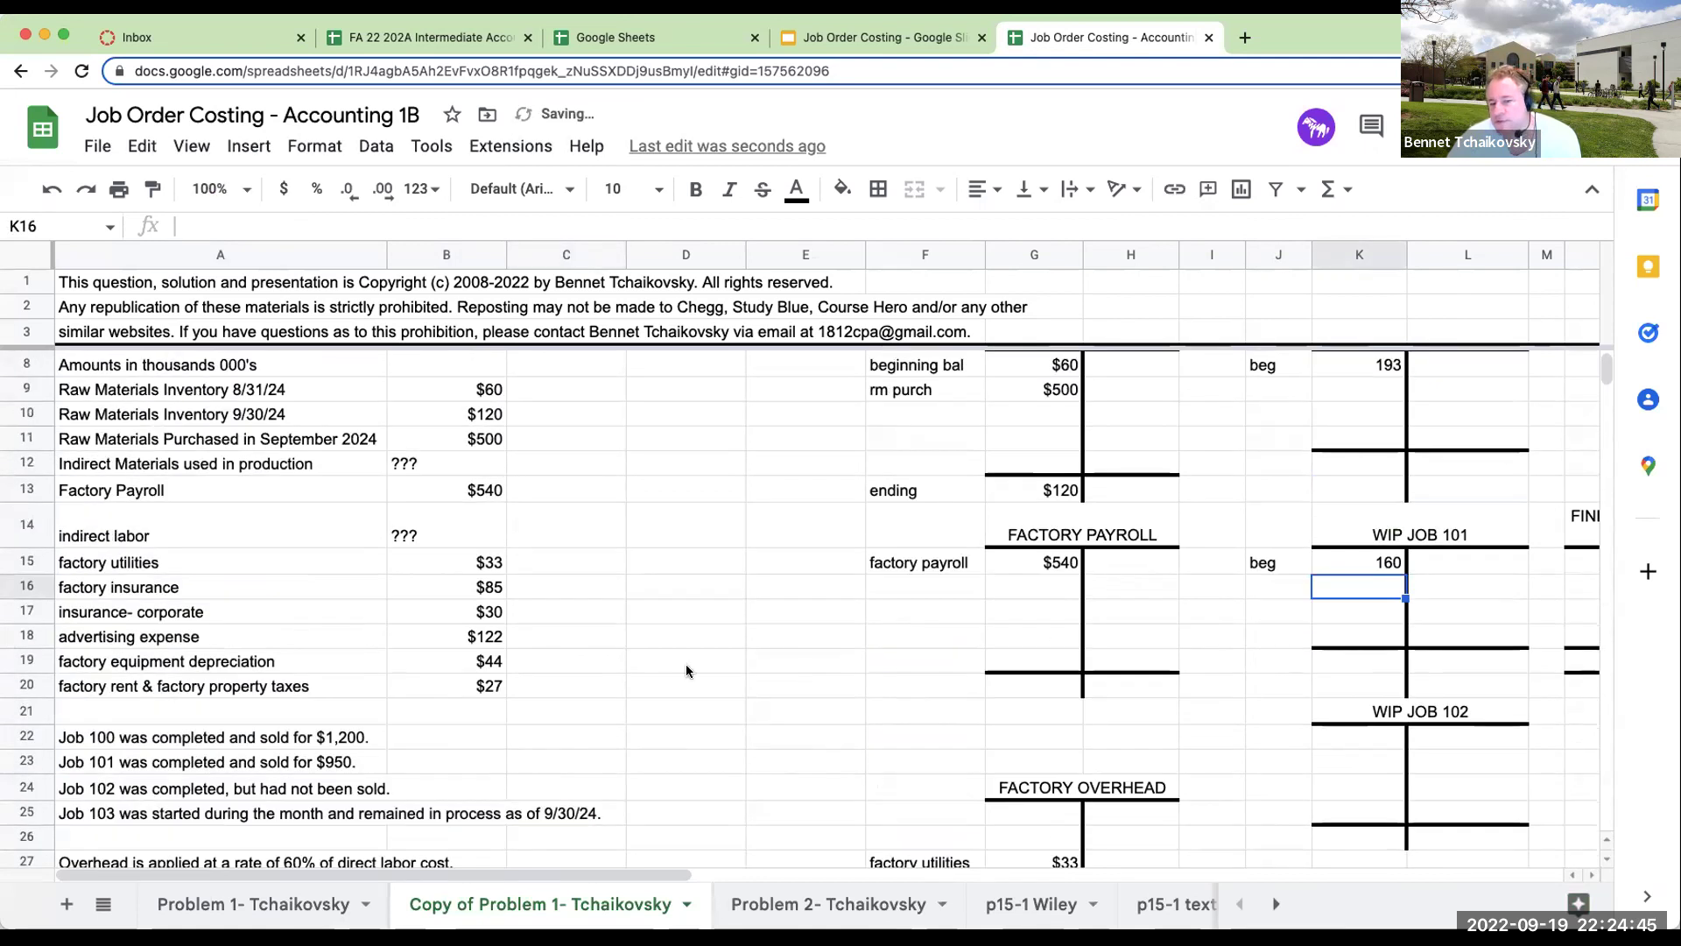
{"action": "scroll", "coordinate": [388, 642], "scroll_direction": "down", "scroll_amount": 2}
{"action": "left_click", "coordinate": [105, 667]}
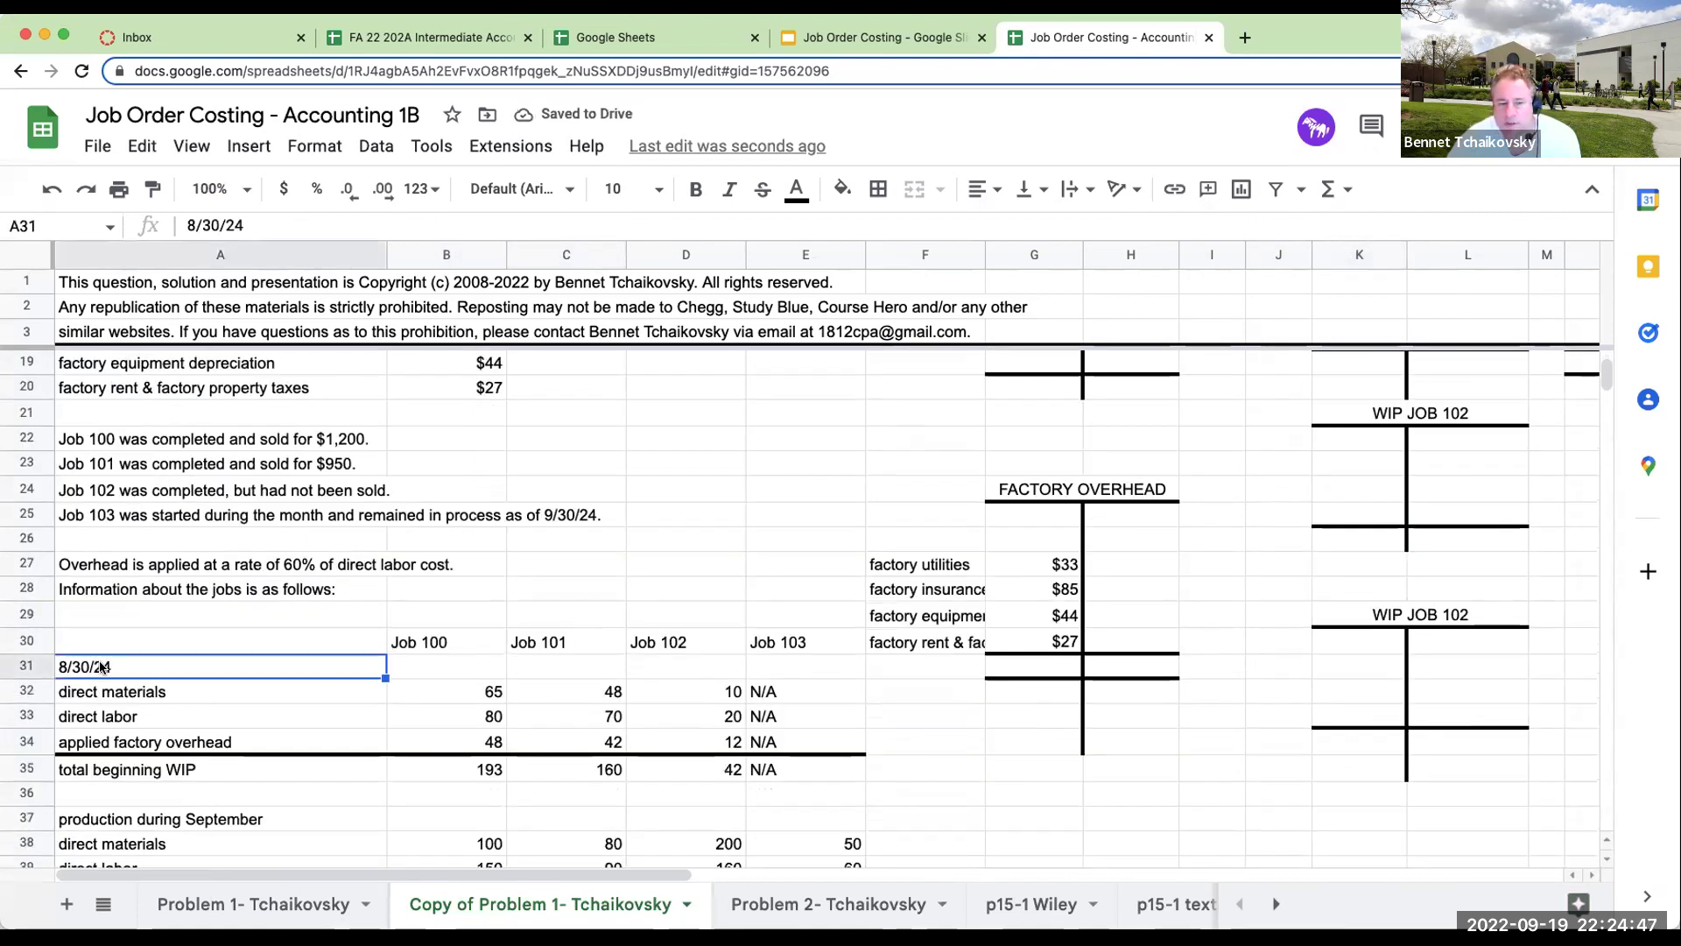
{"action": "left_click_drag", "start_coordinate": [93, 634], "coordinate": [781, 762]}
{"action": "left_click", "coordinate": [111, 671]}
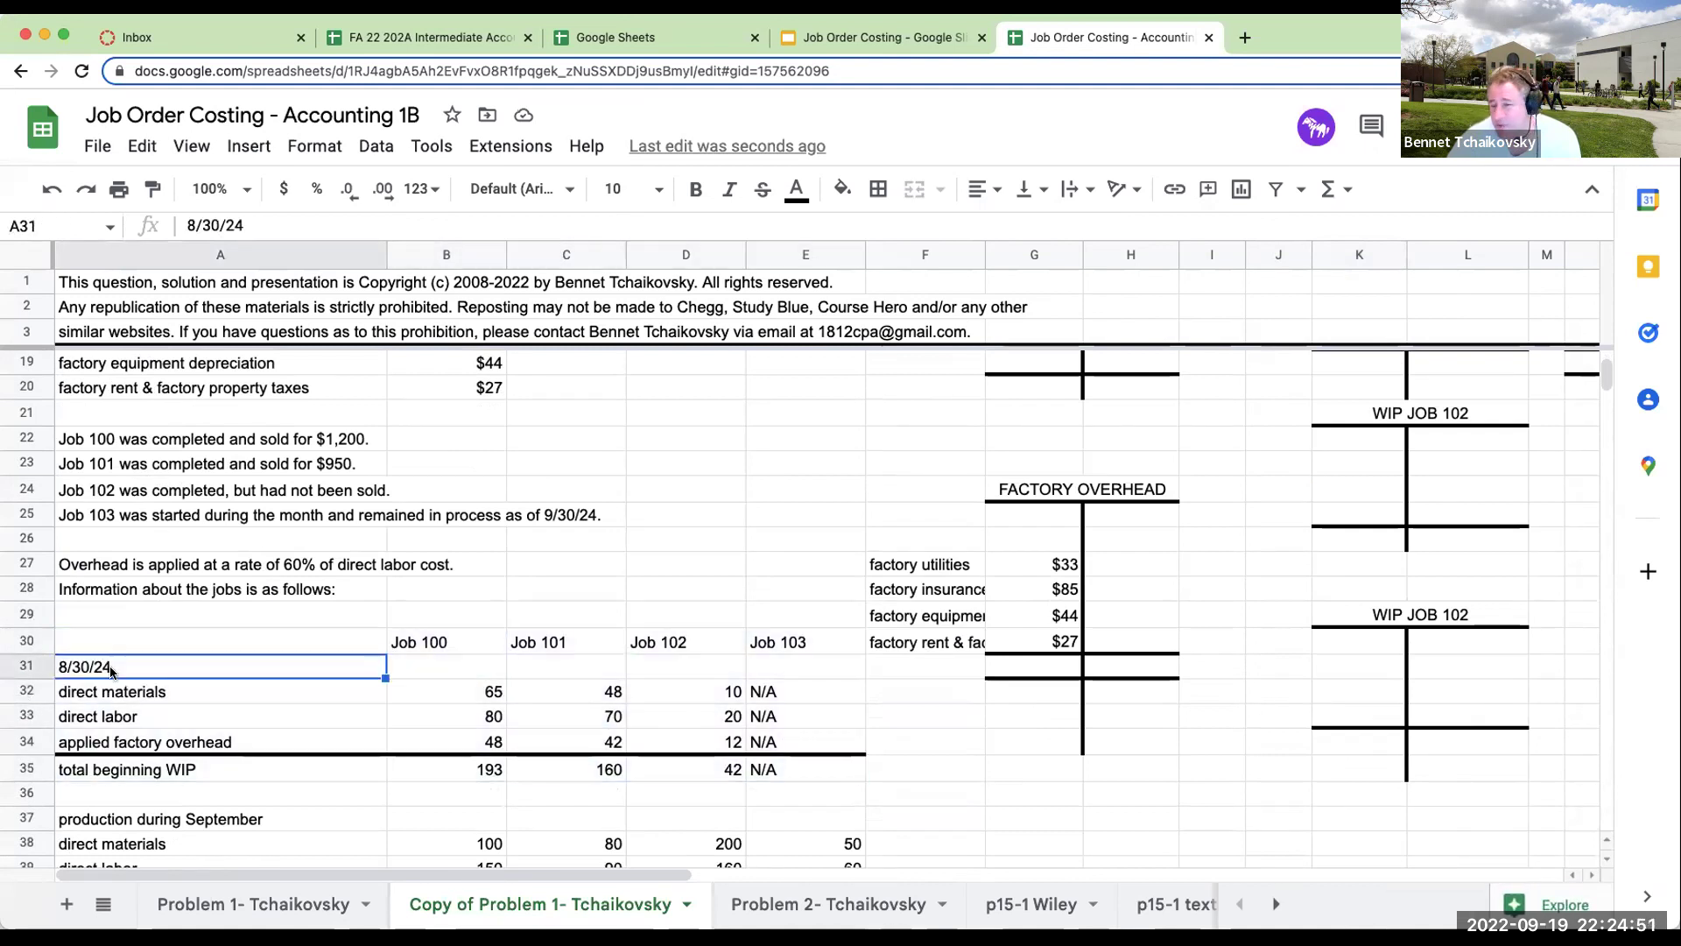
Enter the WIP Job 102 beginning balance, labelling J22 "beg" and adding Job 102's 8/30/24 costs as +D32+D33+D34 in K22.
{"action": "scroll", "coordinate": [1042, 730], "scroll_direction": "up", "scroll_amount": 5}
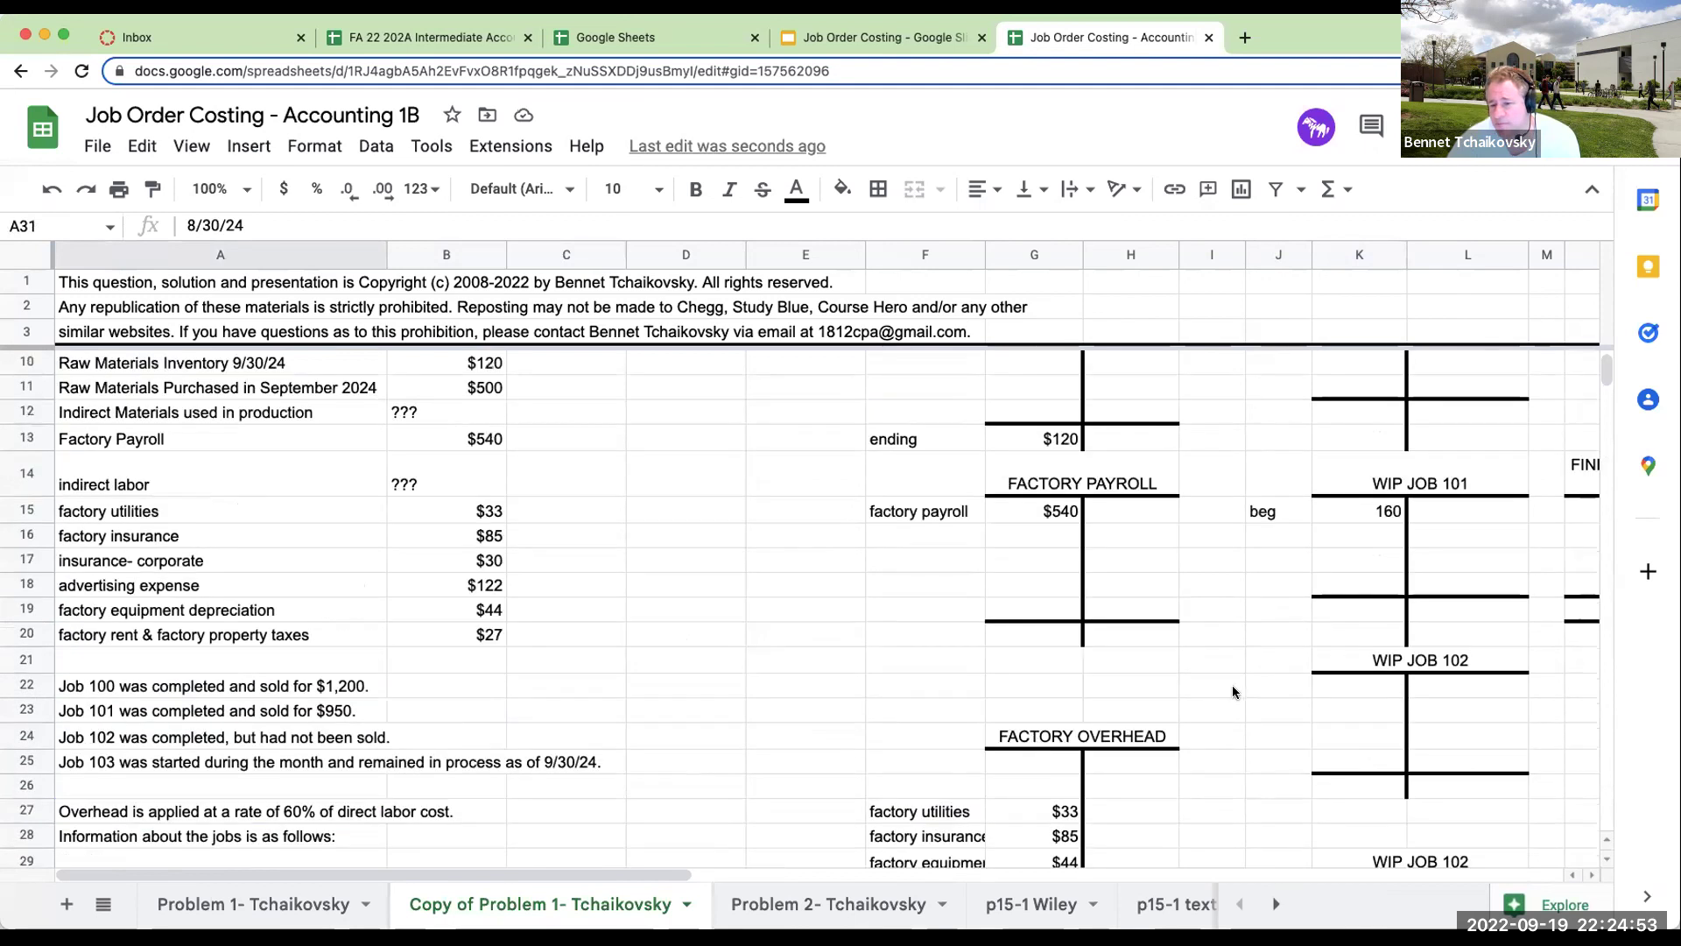
{"action": "left_click", "coordinate": [1290, 688]}
{"action": "type", "text": "beg"}
{"action": "key", "text": "Return"}
{"action": "left_click", "coordinate": [1357, 686]}
{"action": "type", "text": "+"}
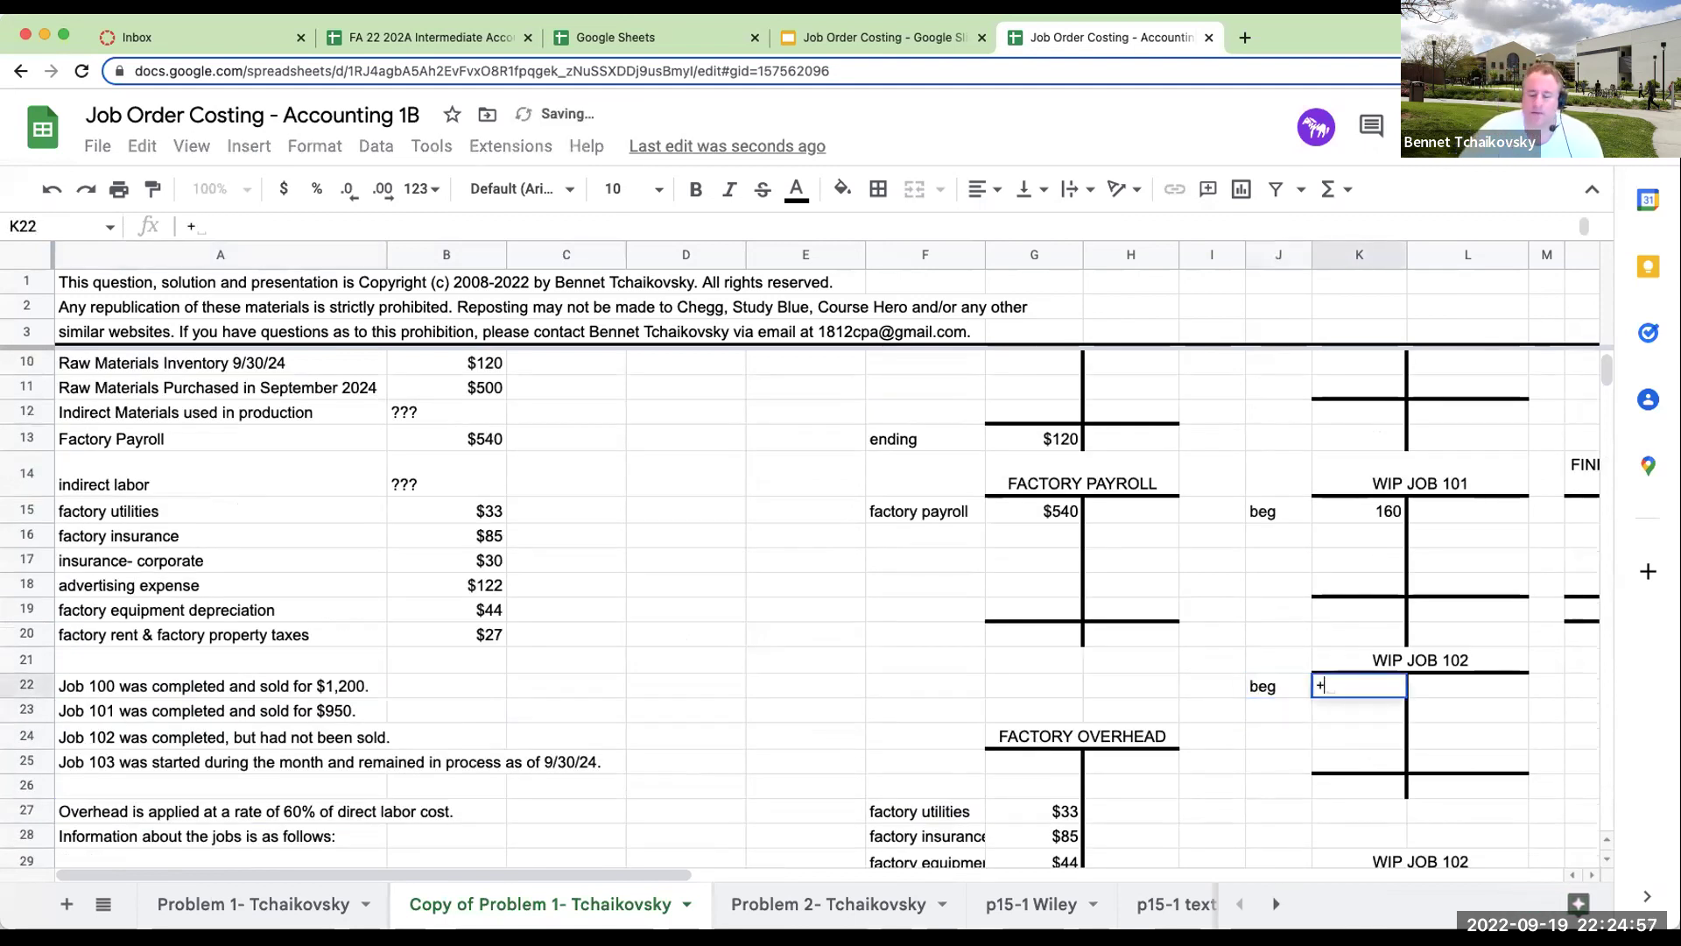
{"action": "scroll", "coordinate": [780, 784], "scroll_direction": "down", "scroll_amount": 3}
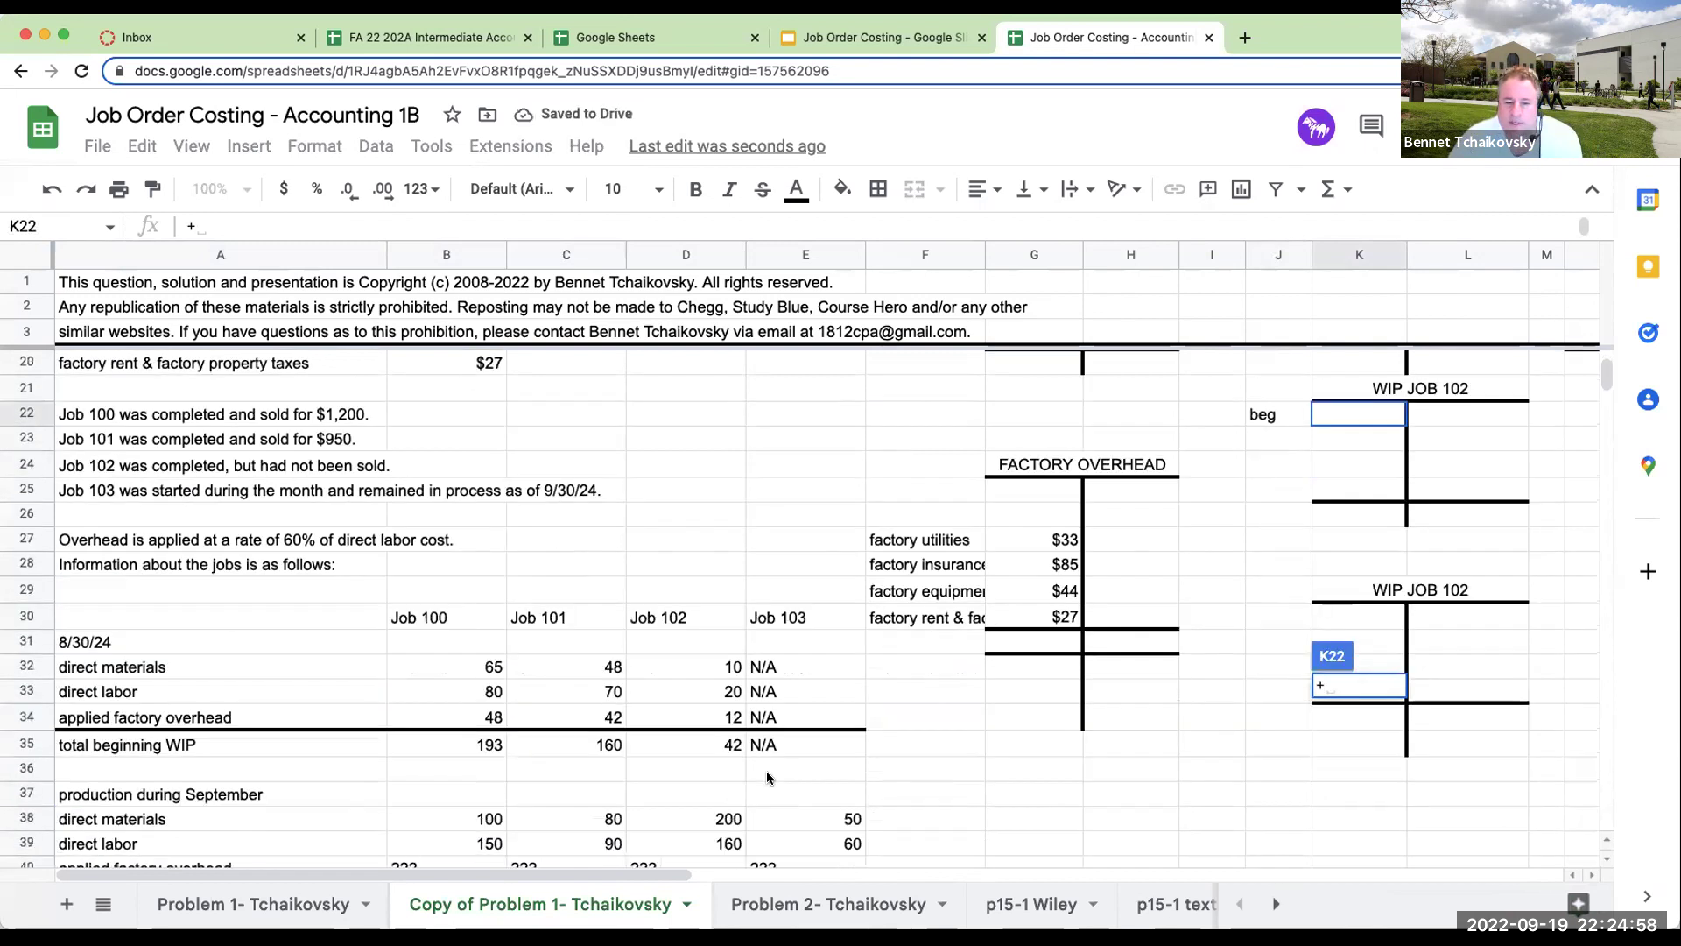
{"action": "left_click", "coordinate": [696, 667]}
{"action": "type", "text": "+"}
{"action": "left_click", "coordinate": [700, 691]}
{"action": "type", "text": "+"}
{"action": "left_click", "coordinate": [700, 717]}
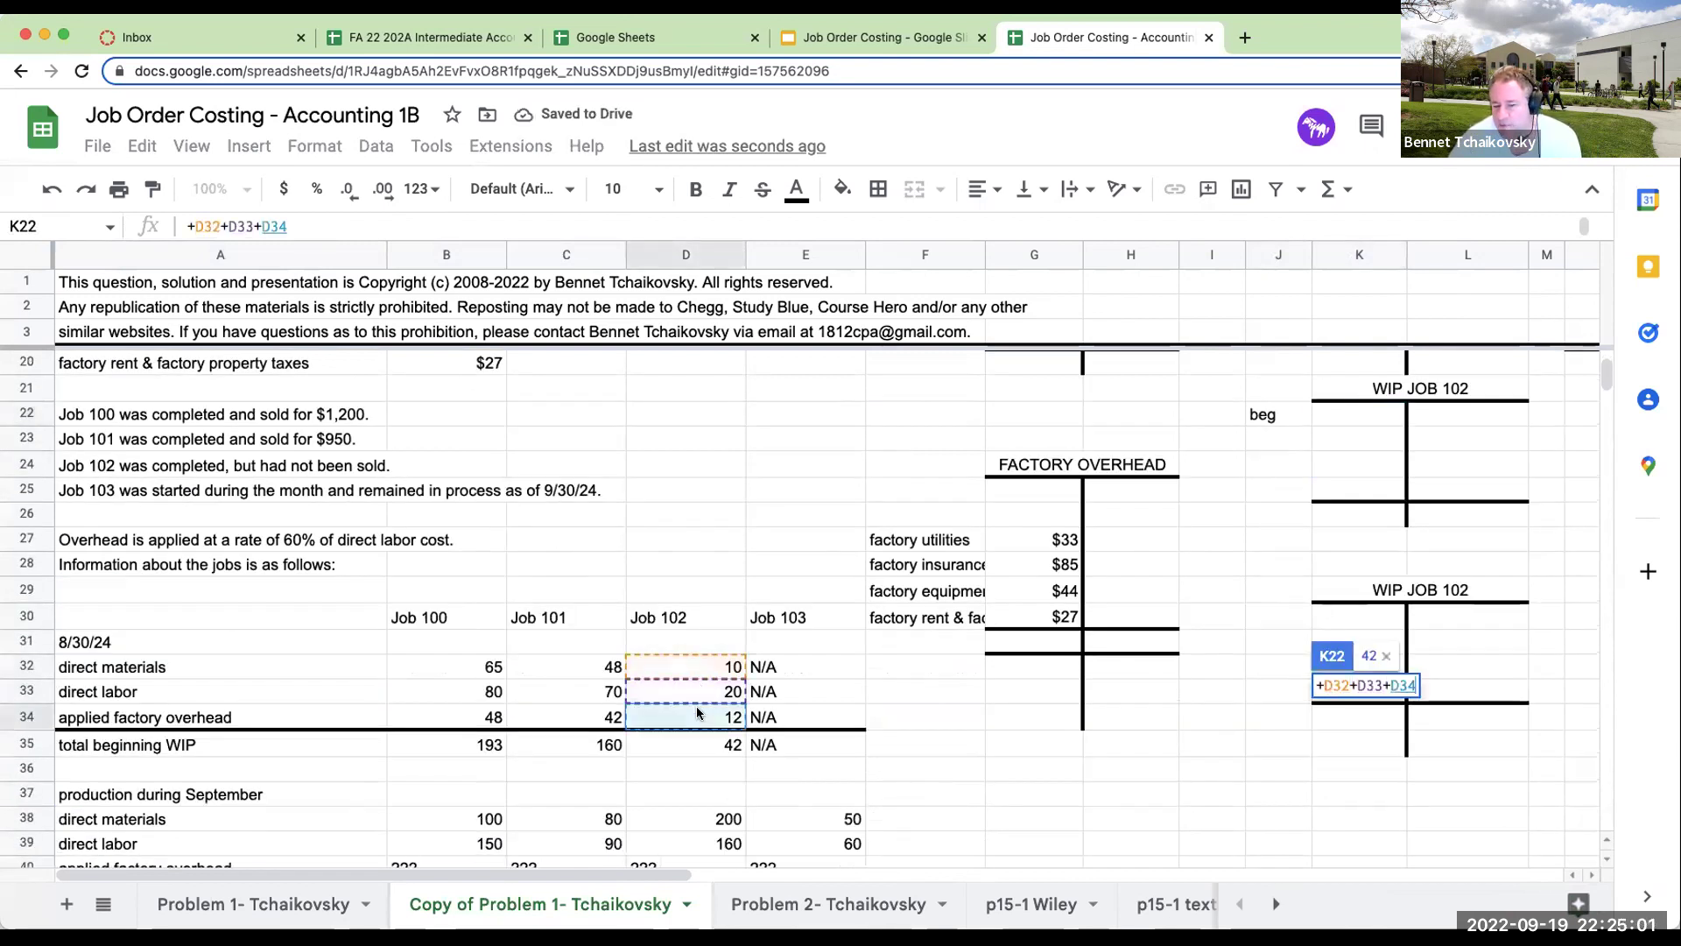
{"action": "key", "text": "Return"}
Correct the heading of the duplicate WIP Job 102 T-account in K29 to "WIP JOB 103".
{"action": "left_click", "coordinate": [1274, 616]}
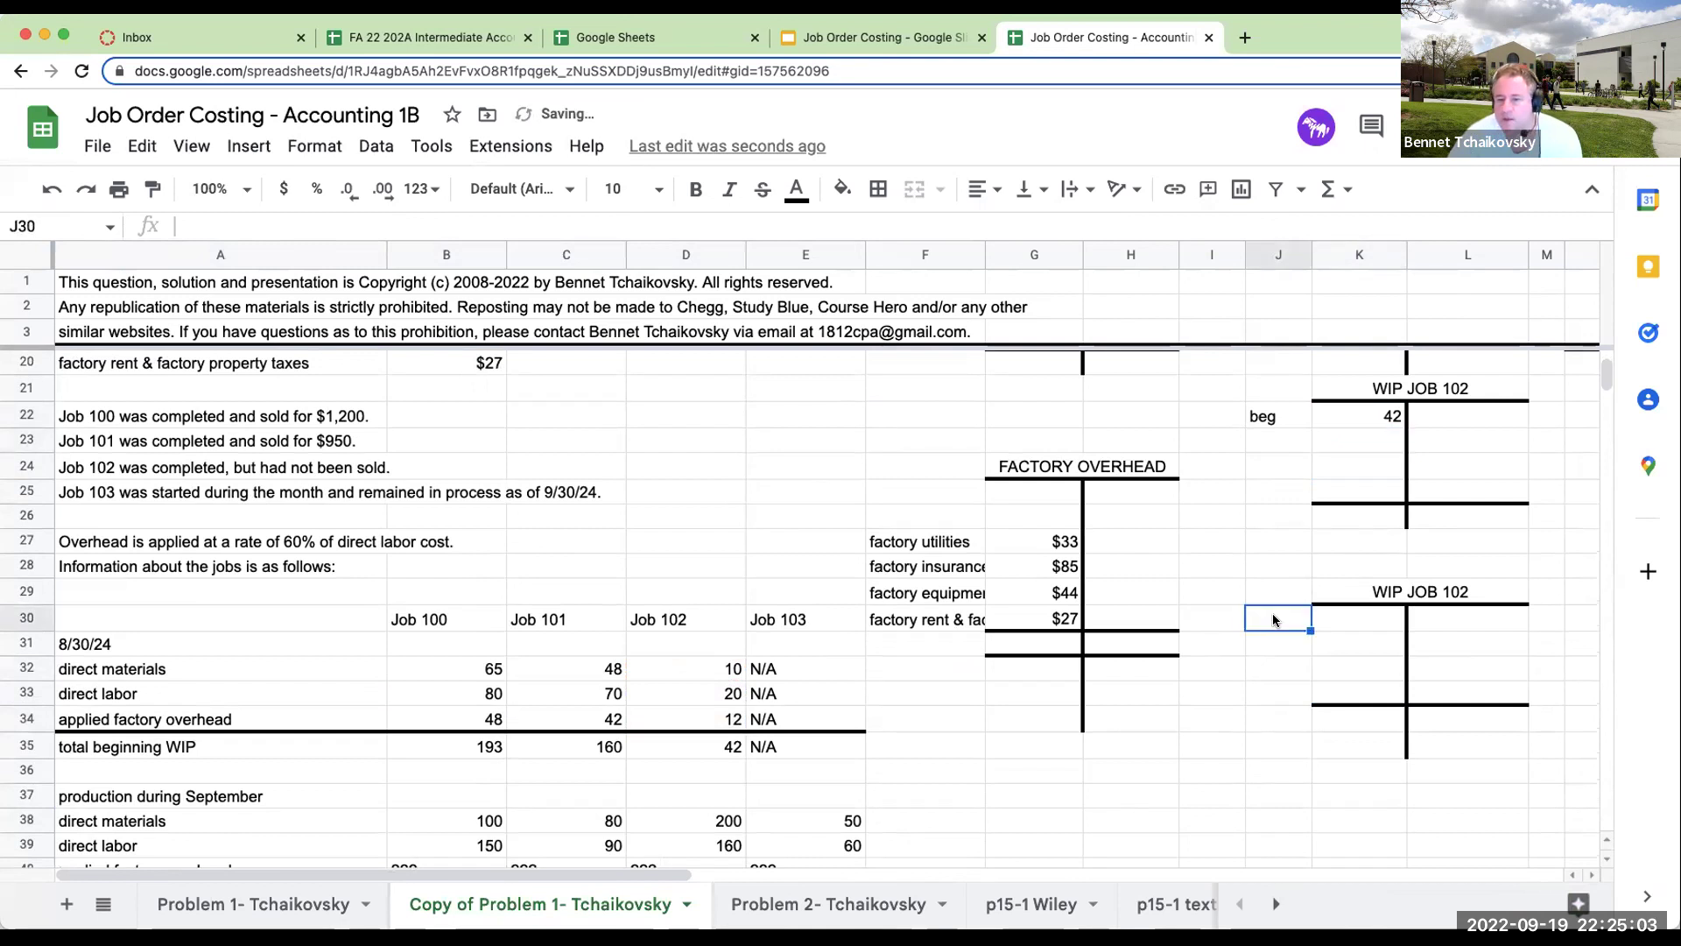
{"action": "key", "text": "Up"}
{"action": "key", "text": "Right"}
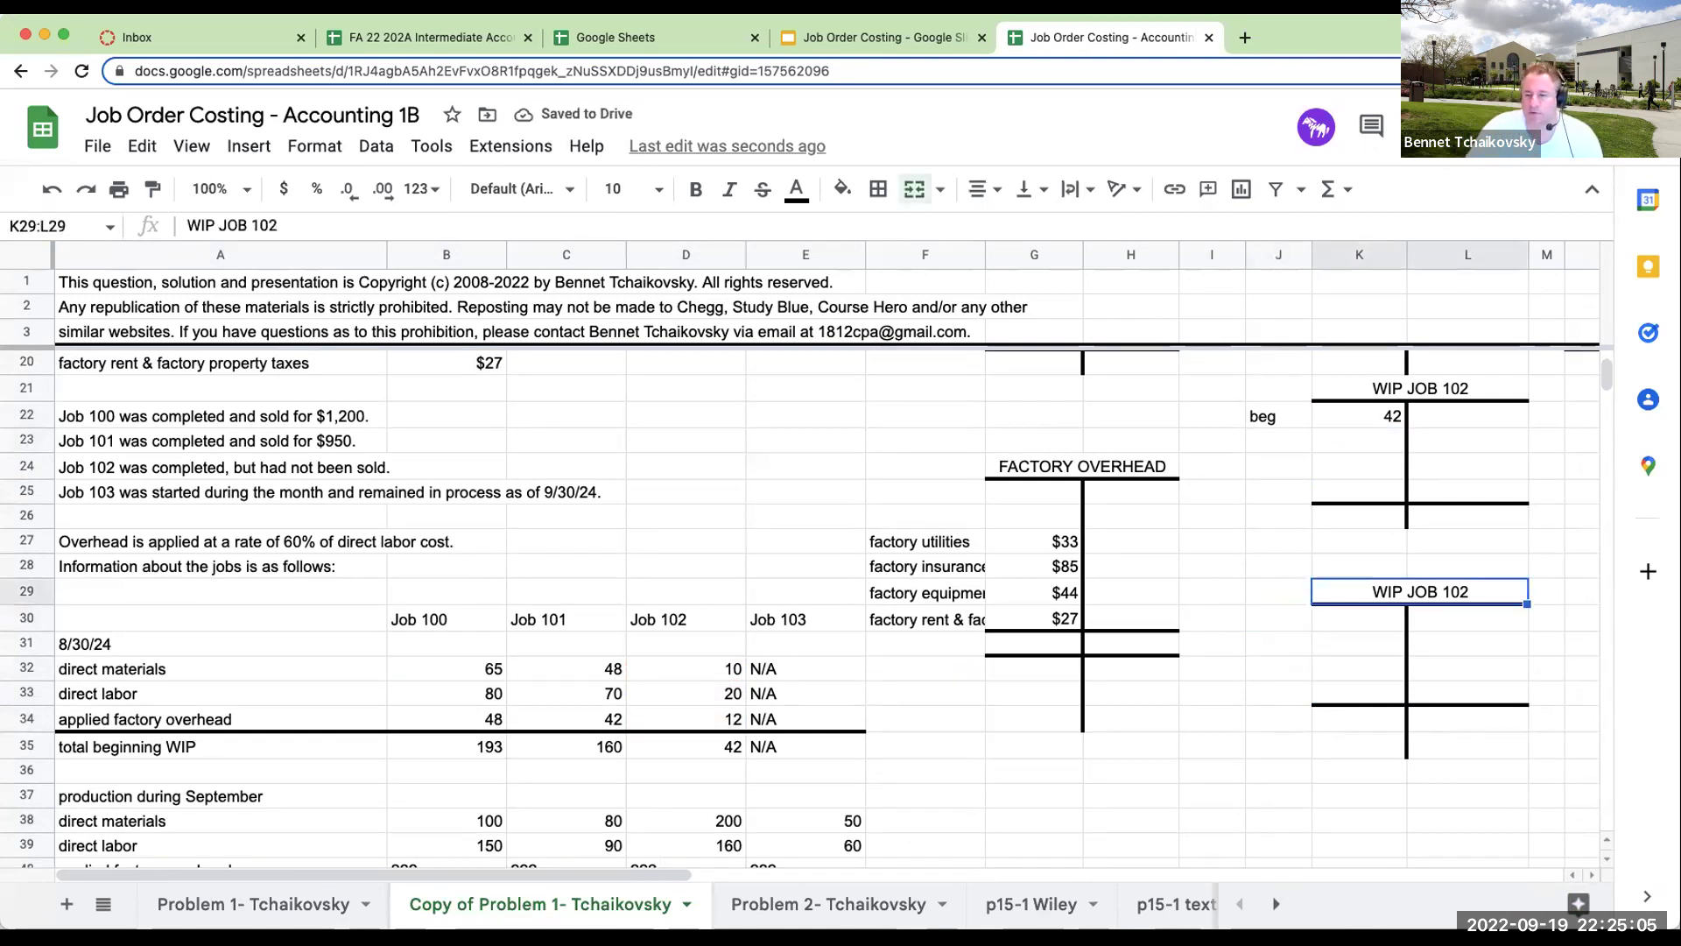
{"action": "type", "text": "WIP JOB 103"}
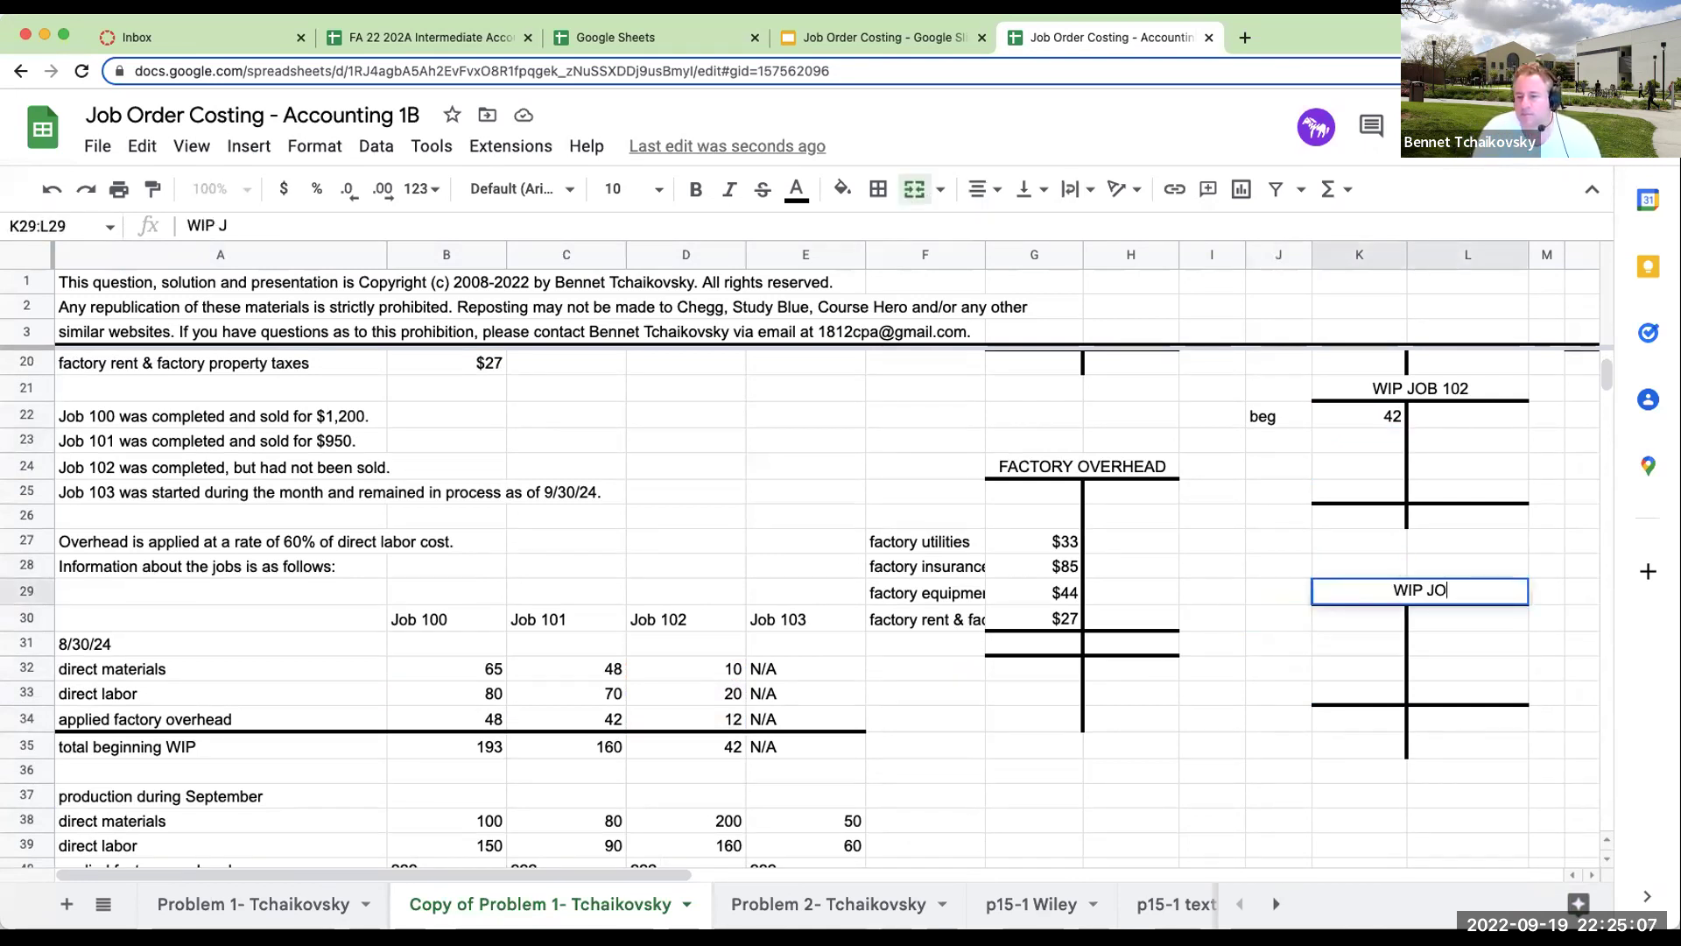
Enter the WIP Job 103 beginning balance, labelling J30 "beg" and setting K30 to 0.
{"action": "left_click", "coordinate": [1274, 616]}
{"action": "type", "text": "beg"}
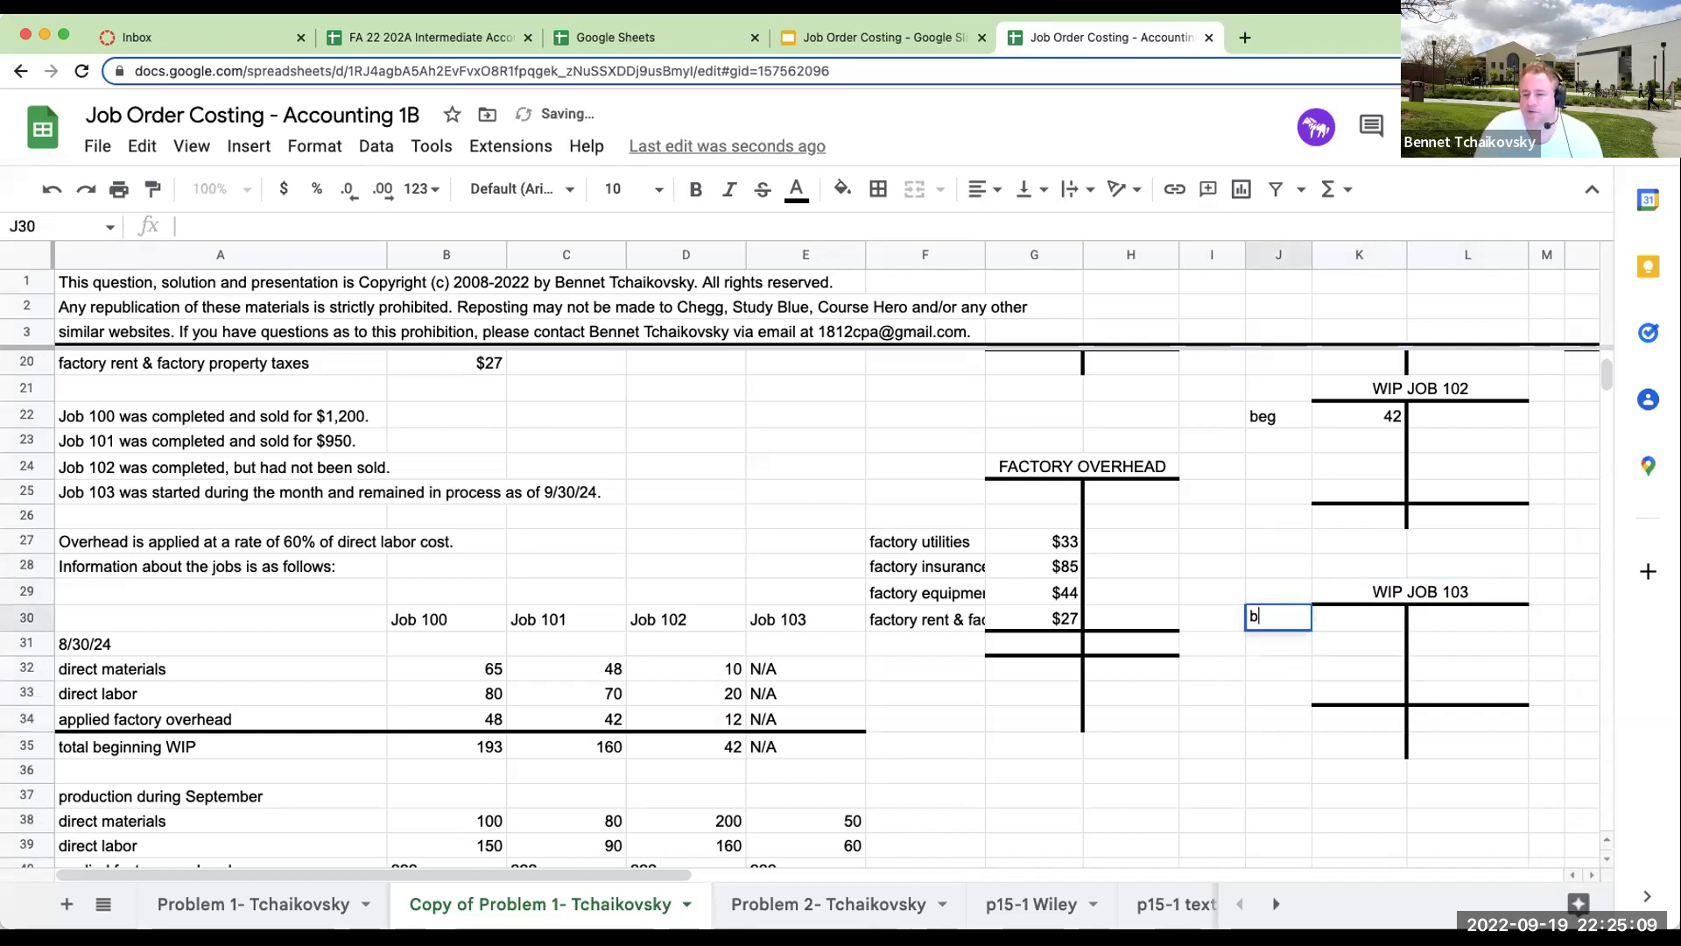
{"action": "key", "text": "Return"}
{"action": "key", "text": "Up"}
{"action": "key", "text": "Right"}
{"action": "type", "text": "0"}
{"action": "key", "text": "Return"}
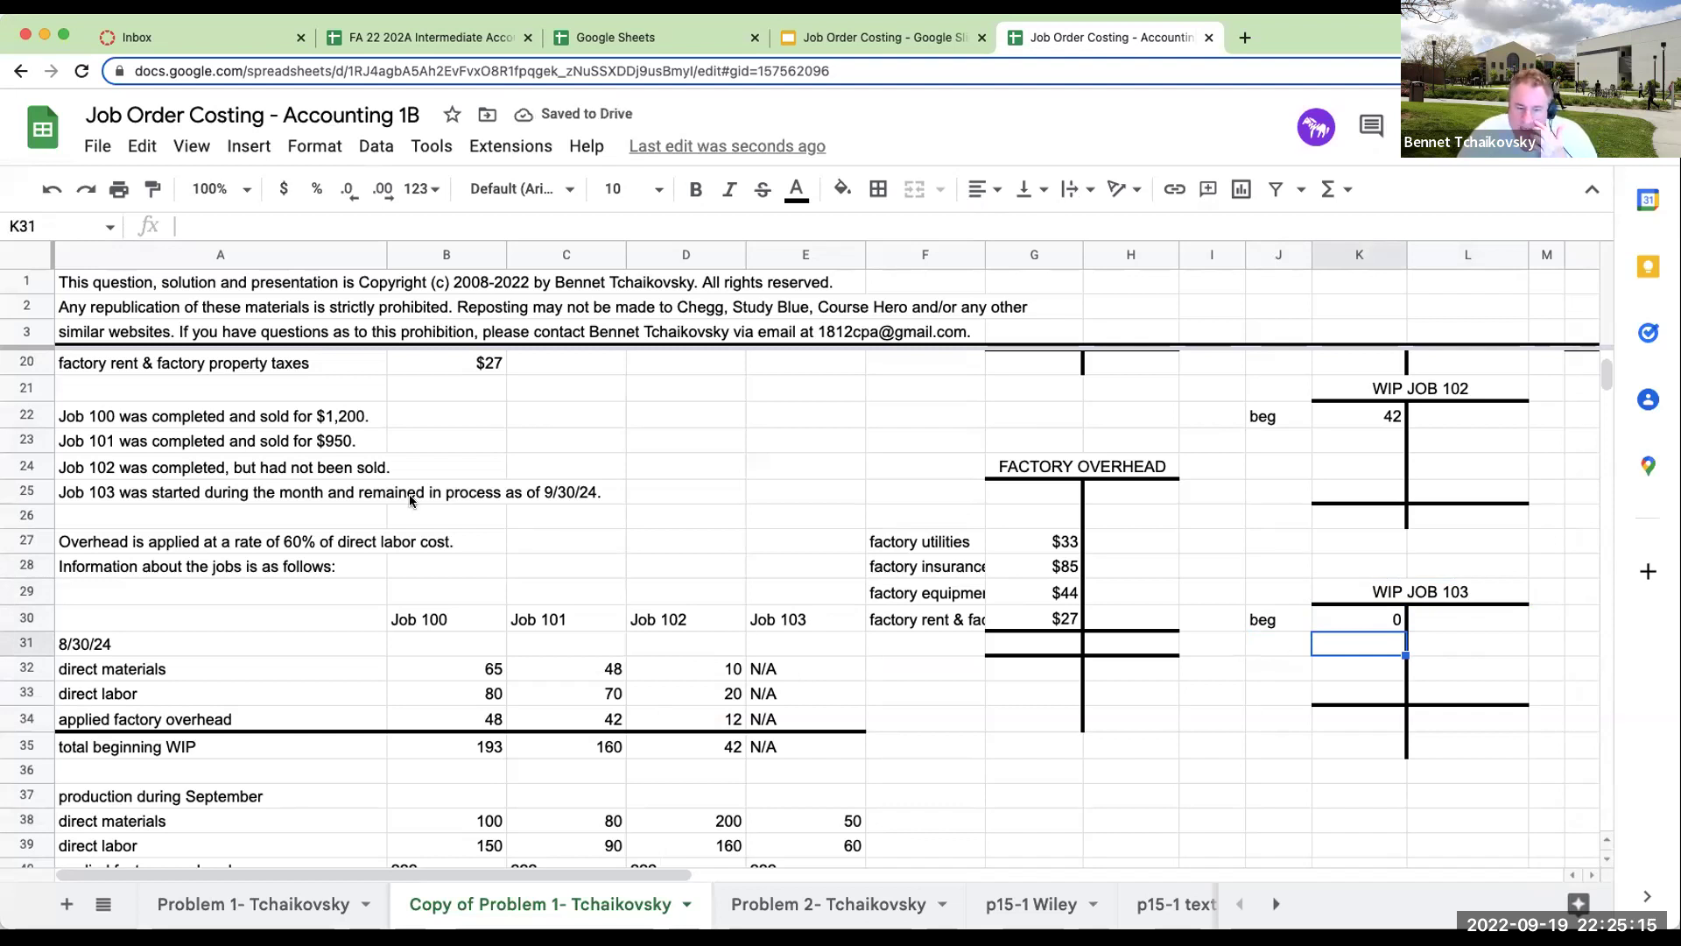
{"action": "scroll", "coordinate": [642, 674], "scroll_direction": "down", "scroll_amount": 3}
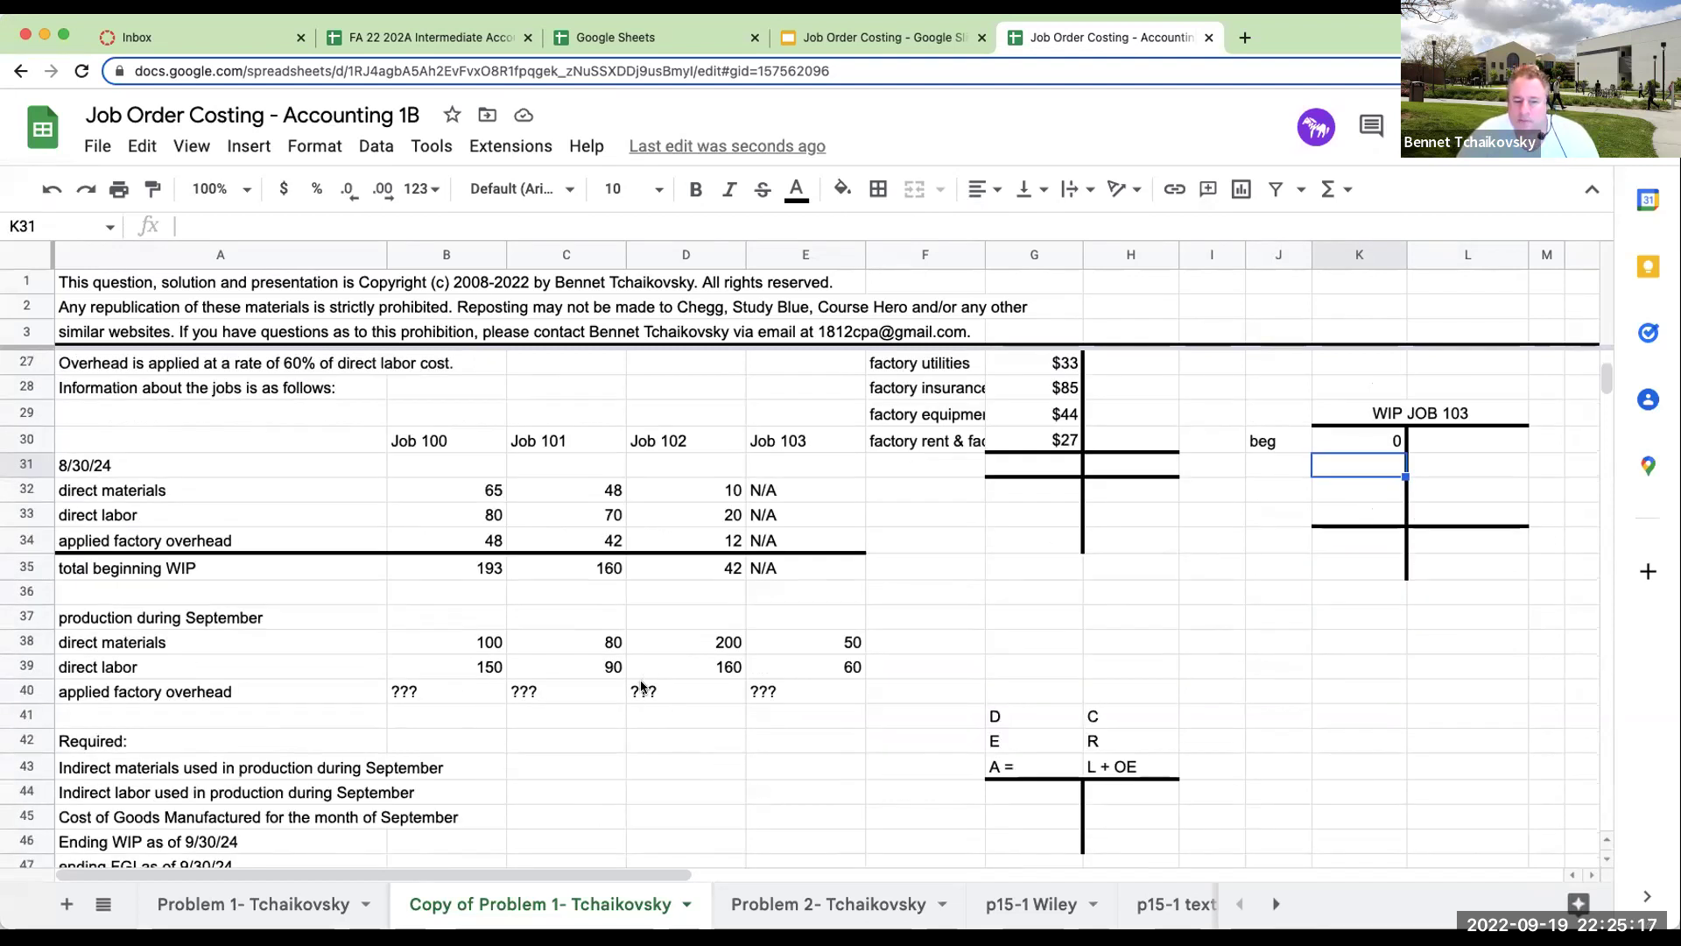
{"action": "left_click", "coordinate": [211, 652]}
{"action": "left_click", "coordinate": [434, 650]}
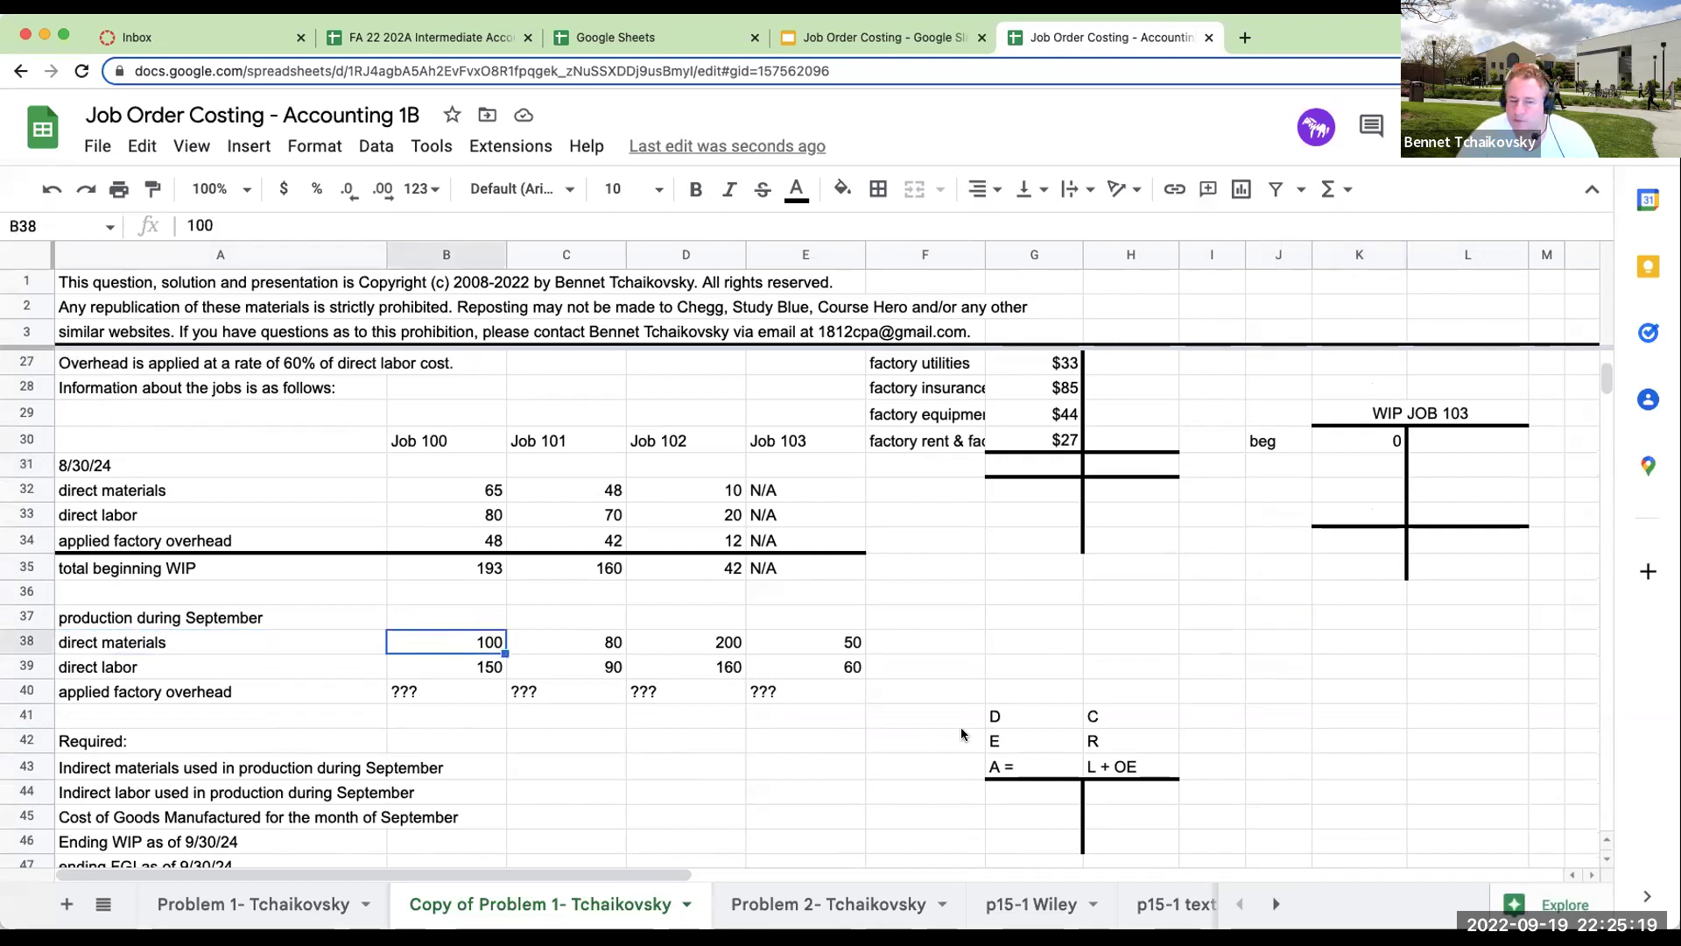
{"action": "scroll", "coordinate": [961, 733], "scroll_direction": "up", "scroll_amount": 1}
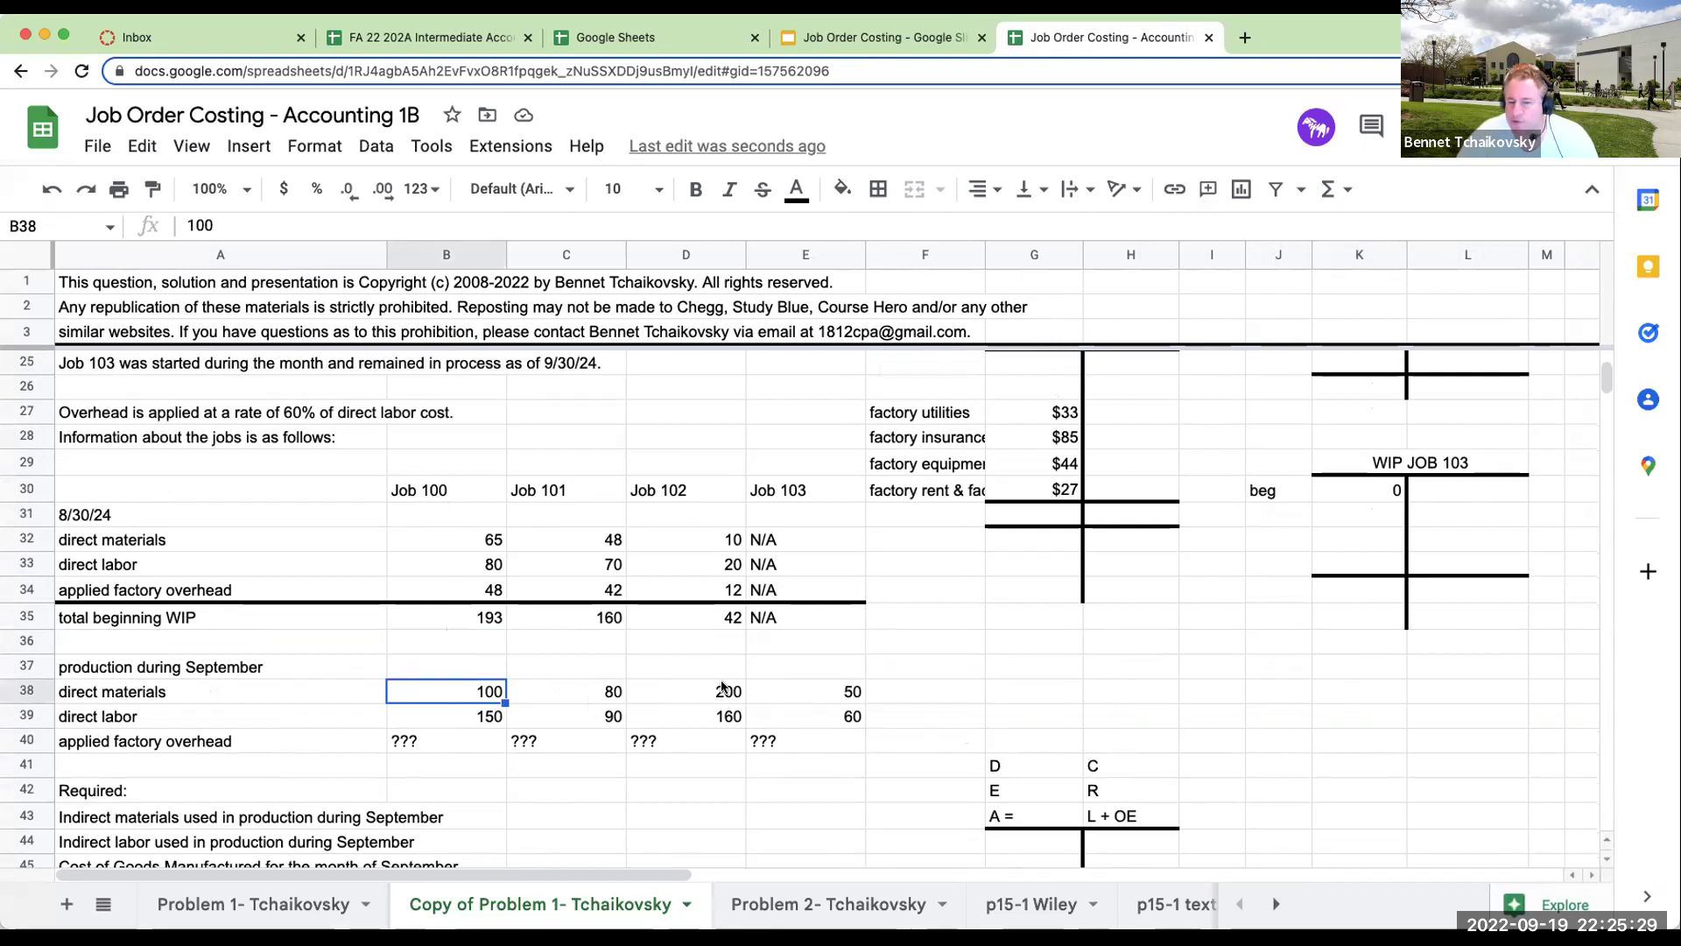
{"action": "left_click", "coordinate": [1054, 658]}
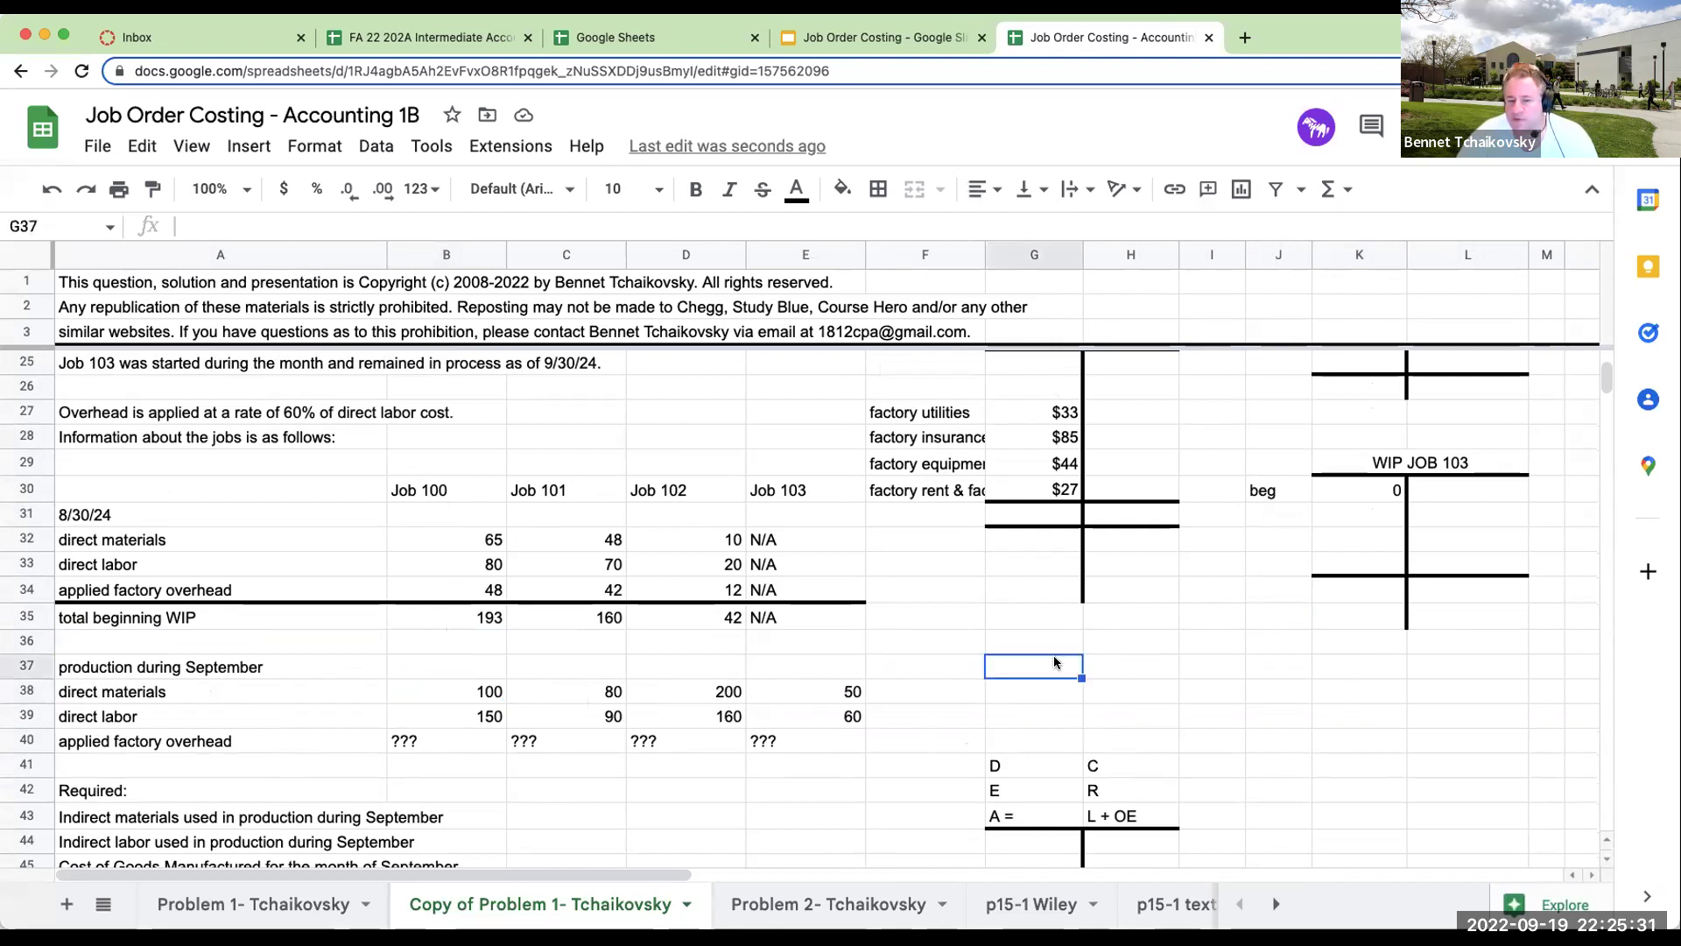
{"action": "scroll", "coordinate": [756, 748], "scroll_direction": "up", "scroll_amount": 7}
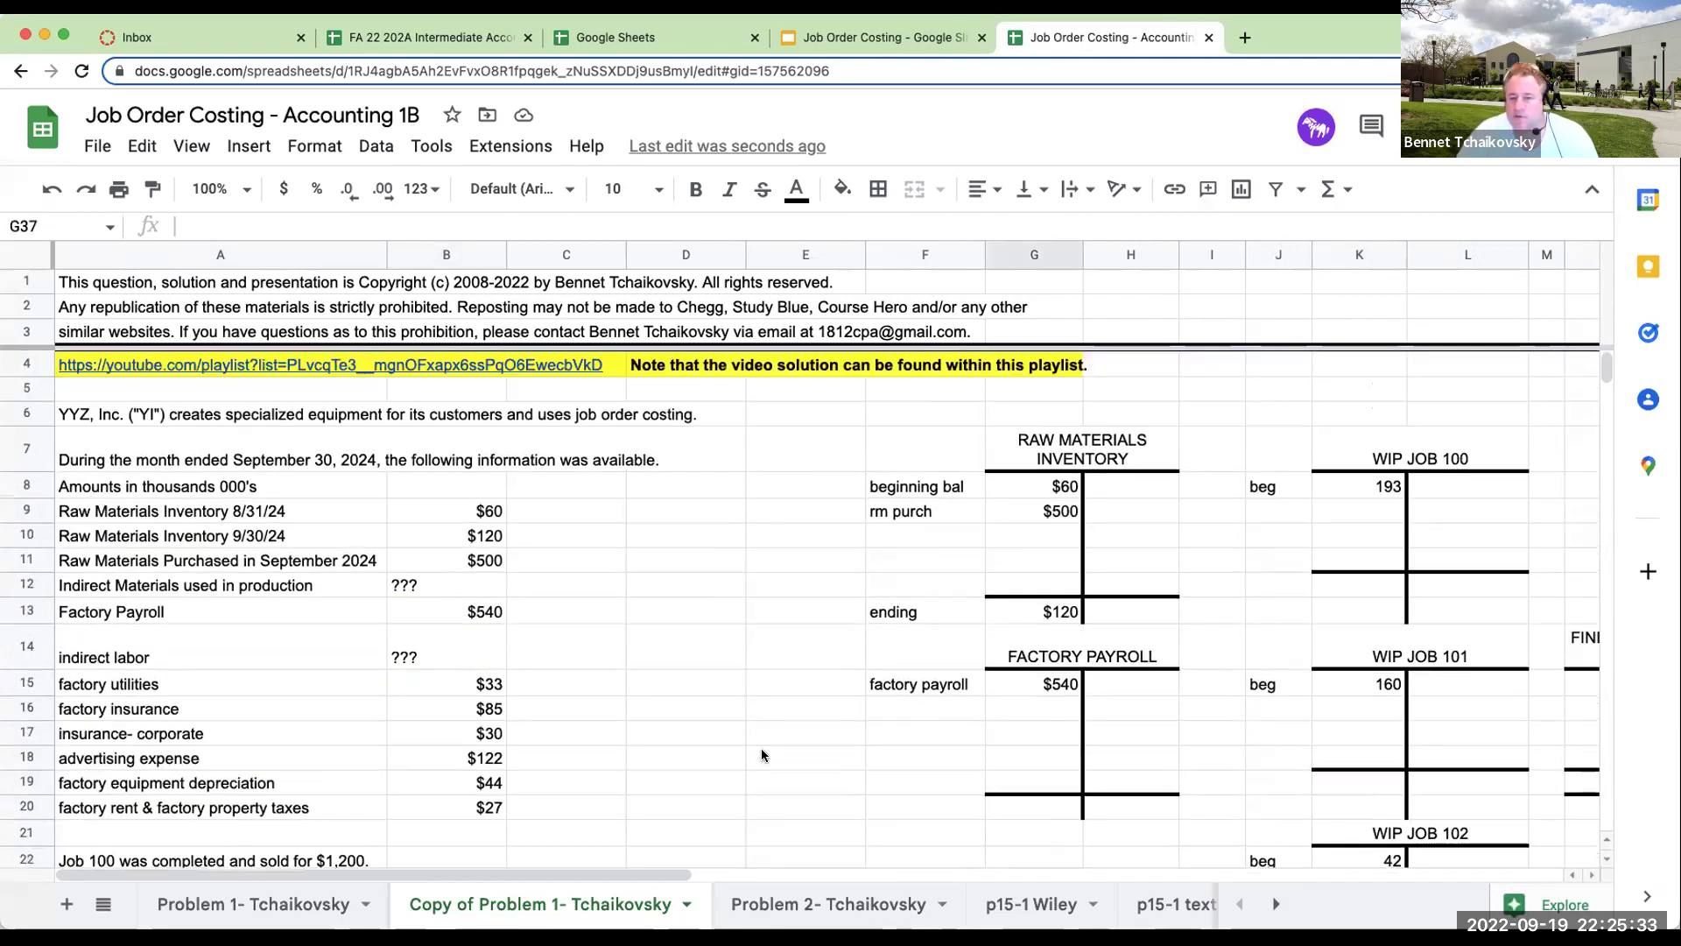
Label the Raw Materials Inventory credit lines in I8 through I11 as "to 100", "to 101", "to 102" and "to 103".
{"action": "left_click", "coordinate": [1157, 493]}
{"action": "left_click", "coordinate": [1196, 489]}
{"action": "type", "text": "to 100"}
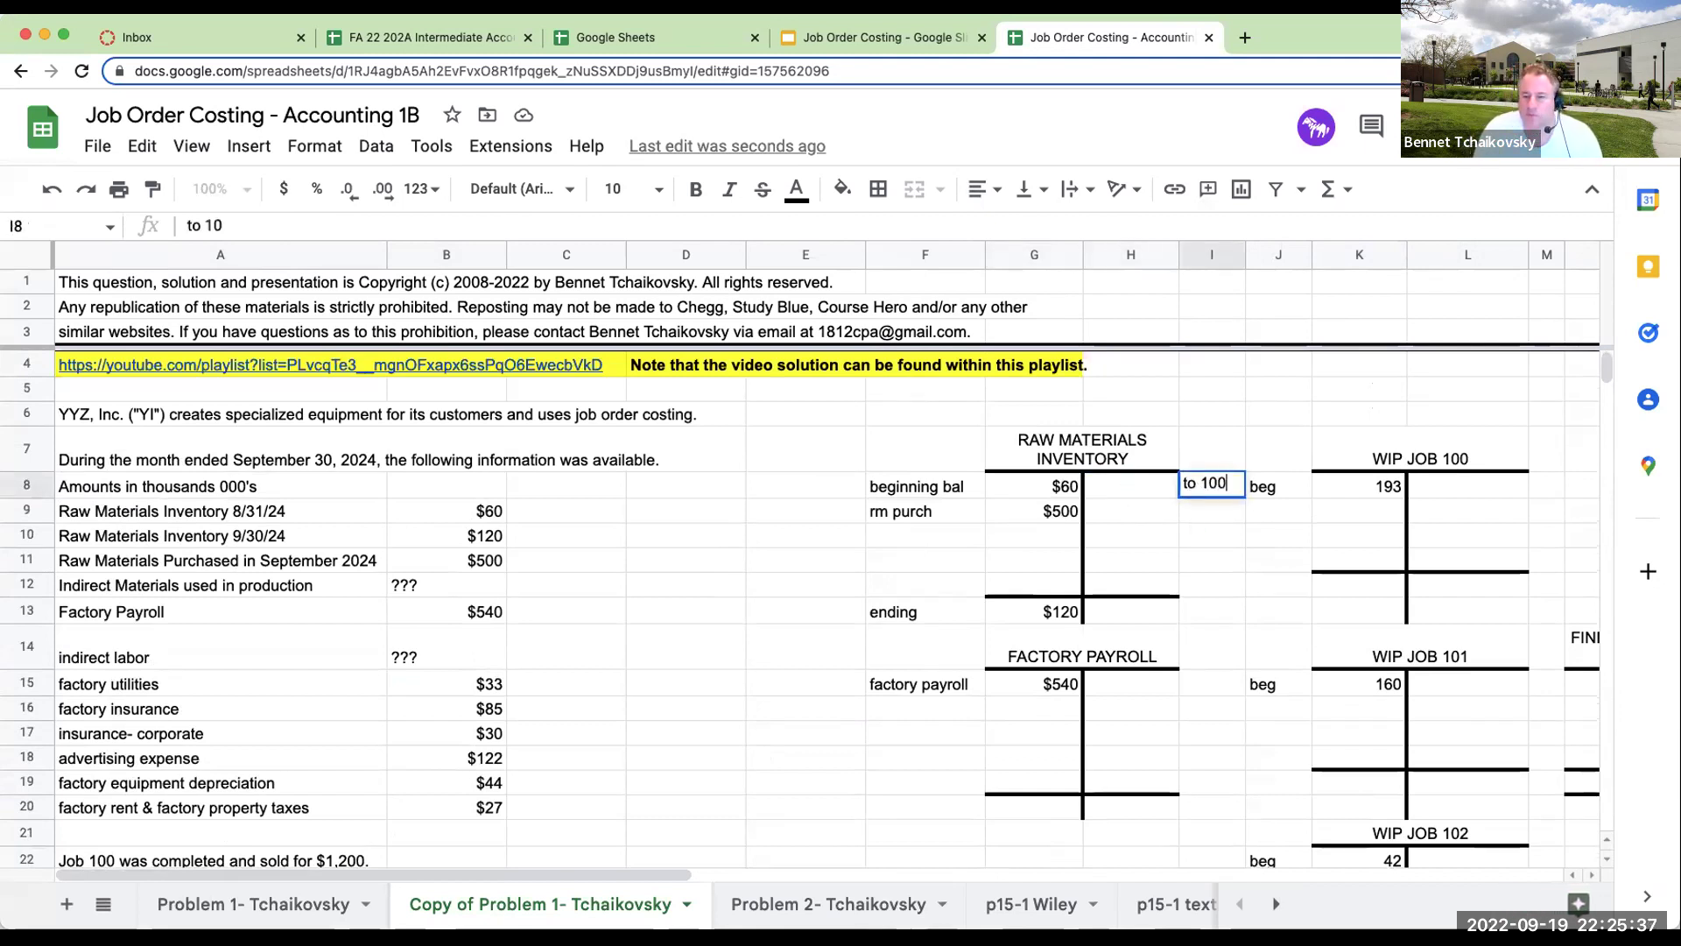
{"action": "key", "text": "Return"}
{"action": "type", "text": "to 101"}
{"action": "key", "text": "Return"}
{"action": "type", "text": "to 102"}
{"action": "key", "text": "Return"}
{"action": "type", "text": "to 103"}
{"action": "key", "text": "Return"}
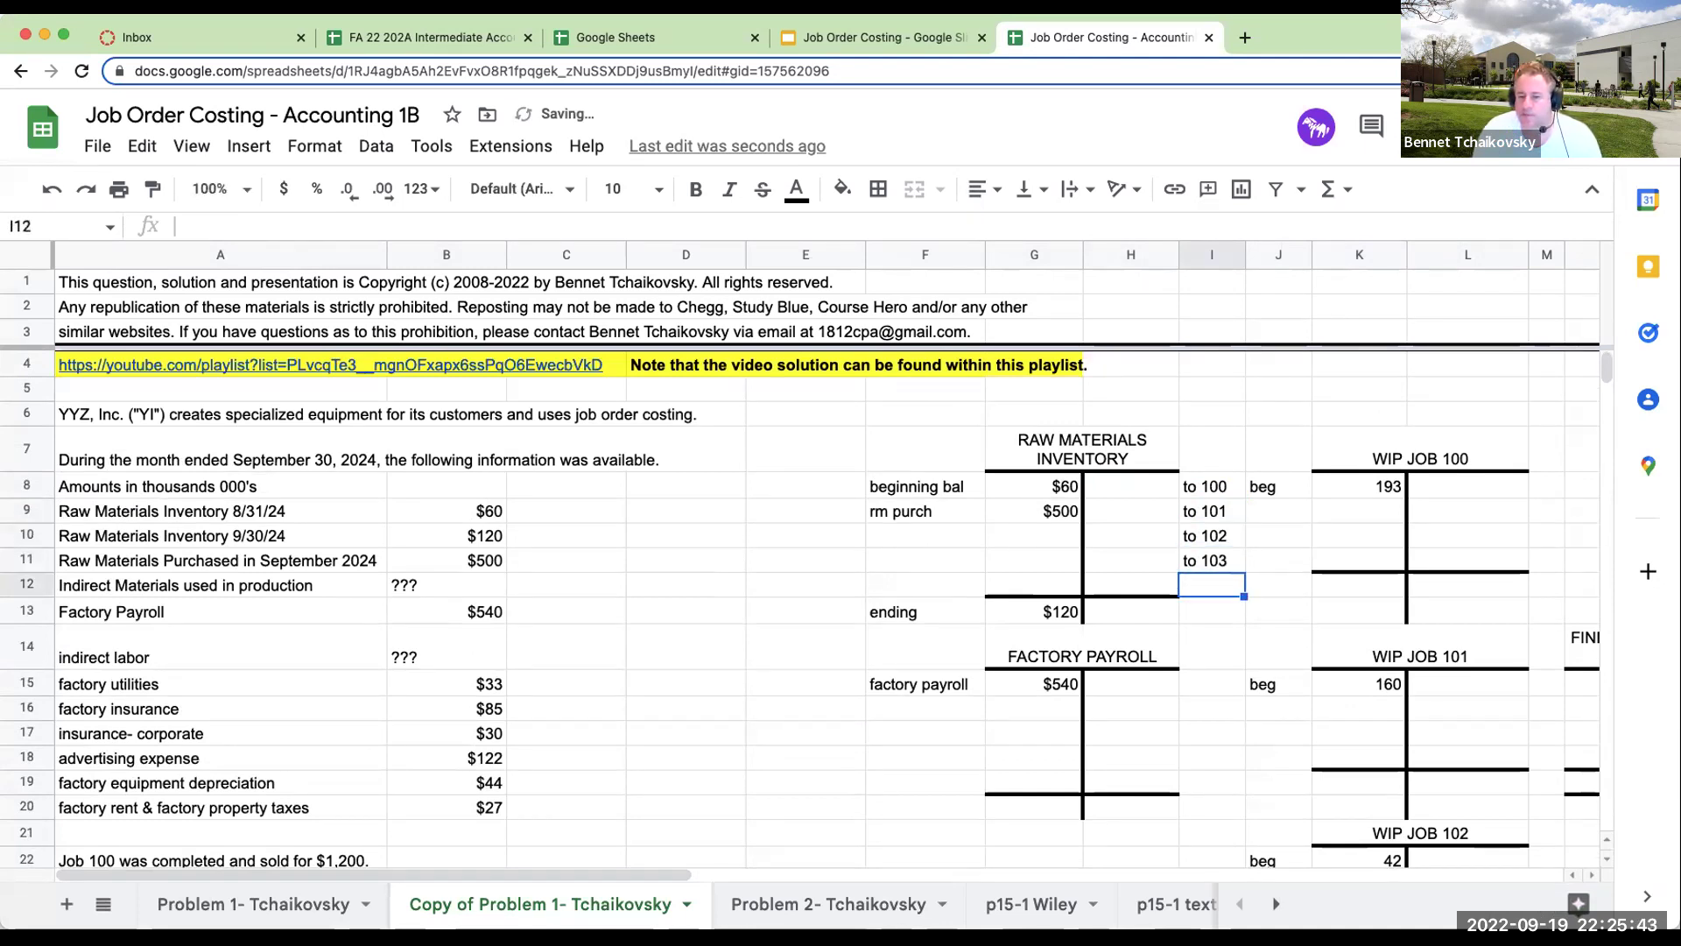
Credit Raw Materials Inventory for Job 100's September direct materials by referencing B38 in H8.
{"action": "key", "text": "Up"}
{"action": "key", "text": "Left"}
{"action": "key", "text": "Up"}
{"action": "key", "text": "Up"}
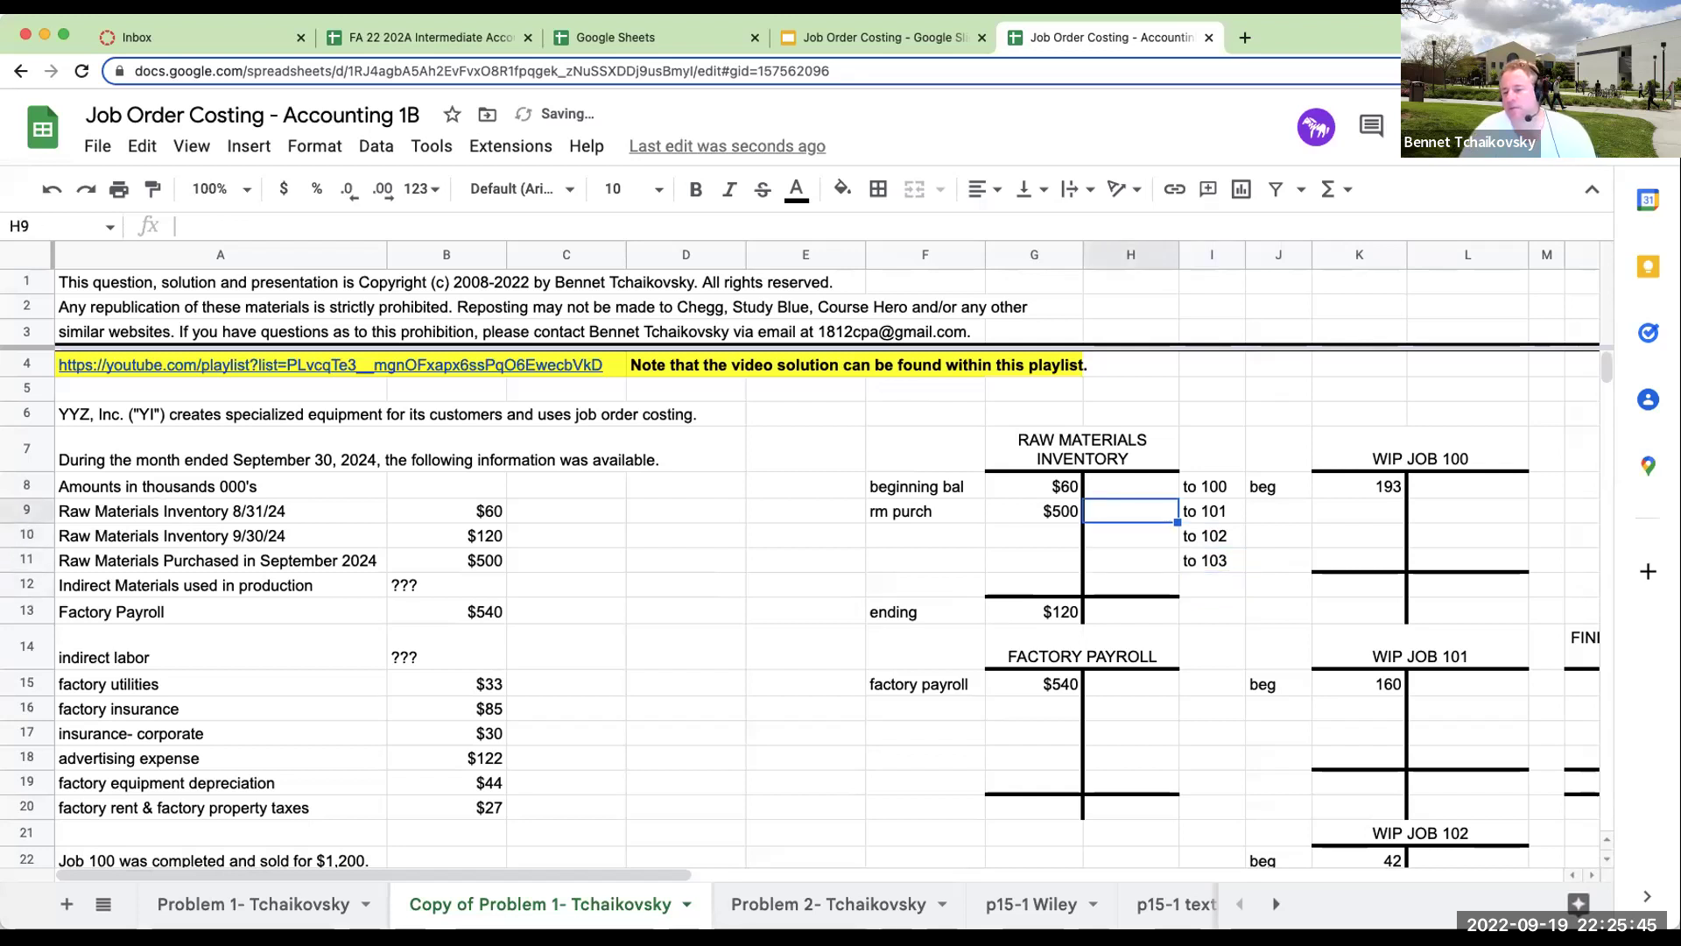
{"action": "key", "text": "Up"}
{"action": "type", "text": "+"}
{"action": "scroll", "coordinate": [633, 660], "scroll_direction": "down", "scroll_amount": 6}
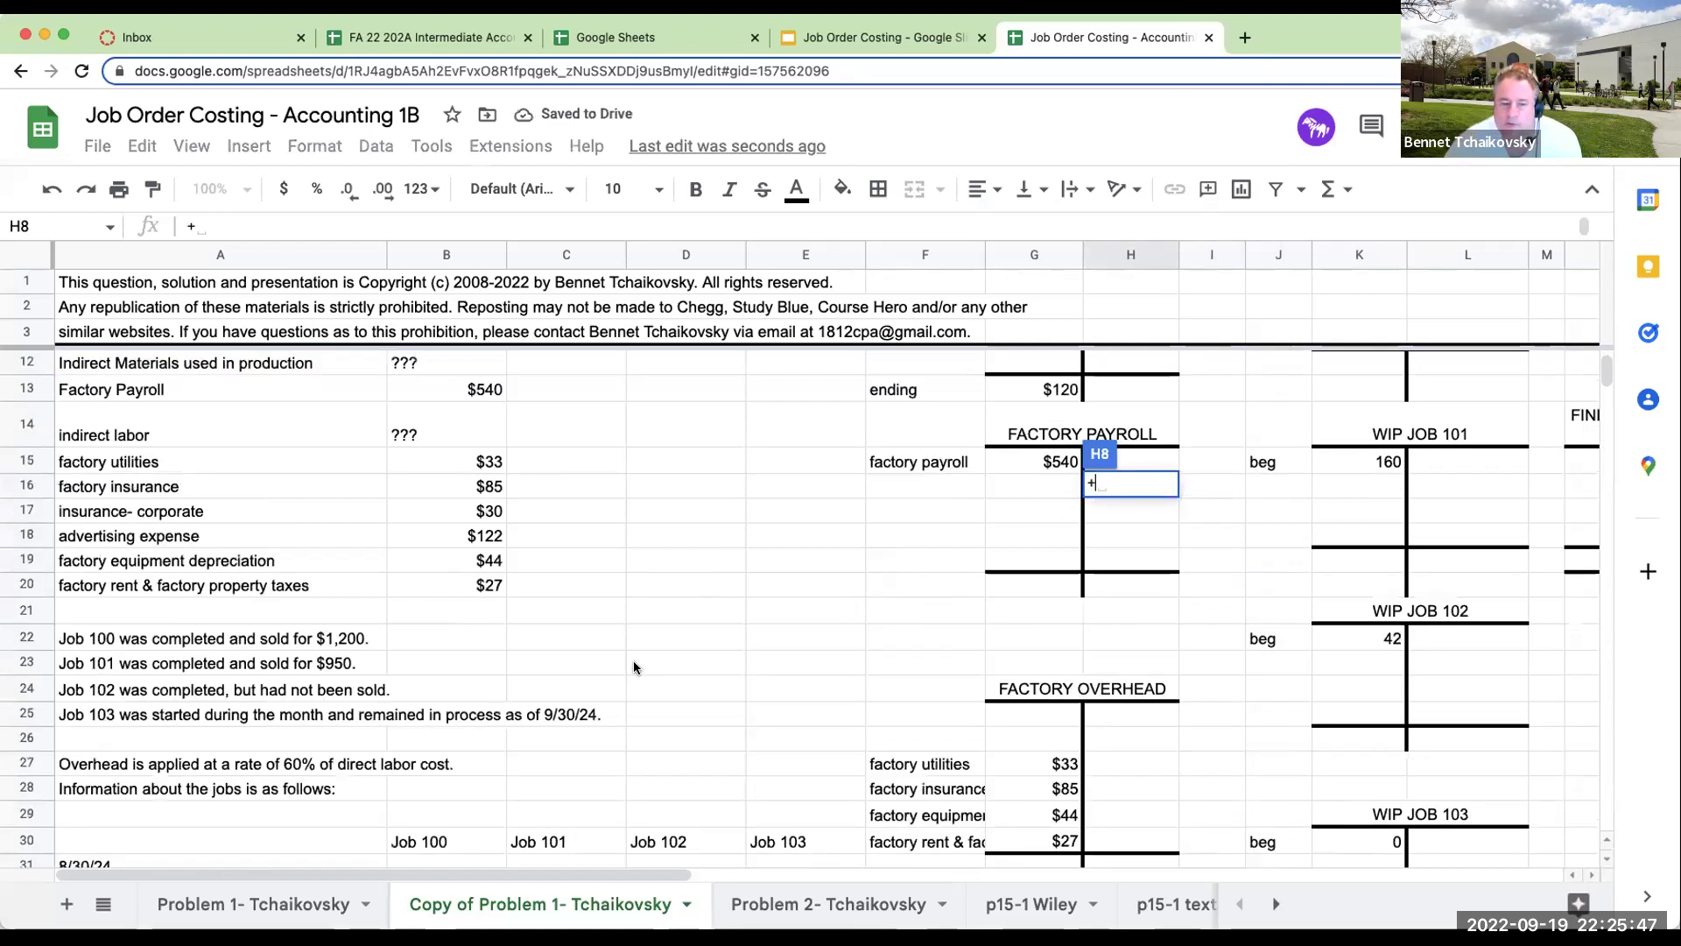
{"action": "left_click", "coordinate": [466, 687]}
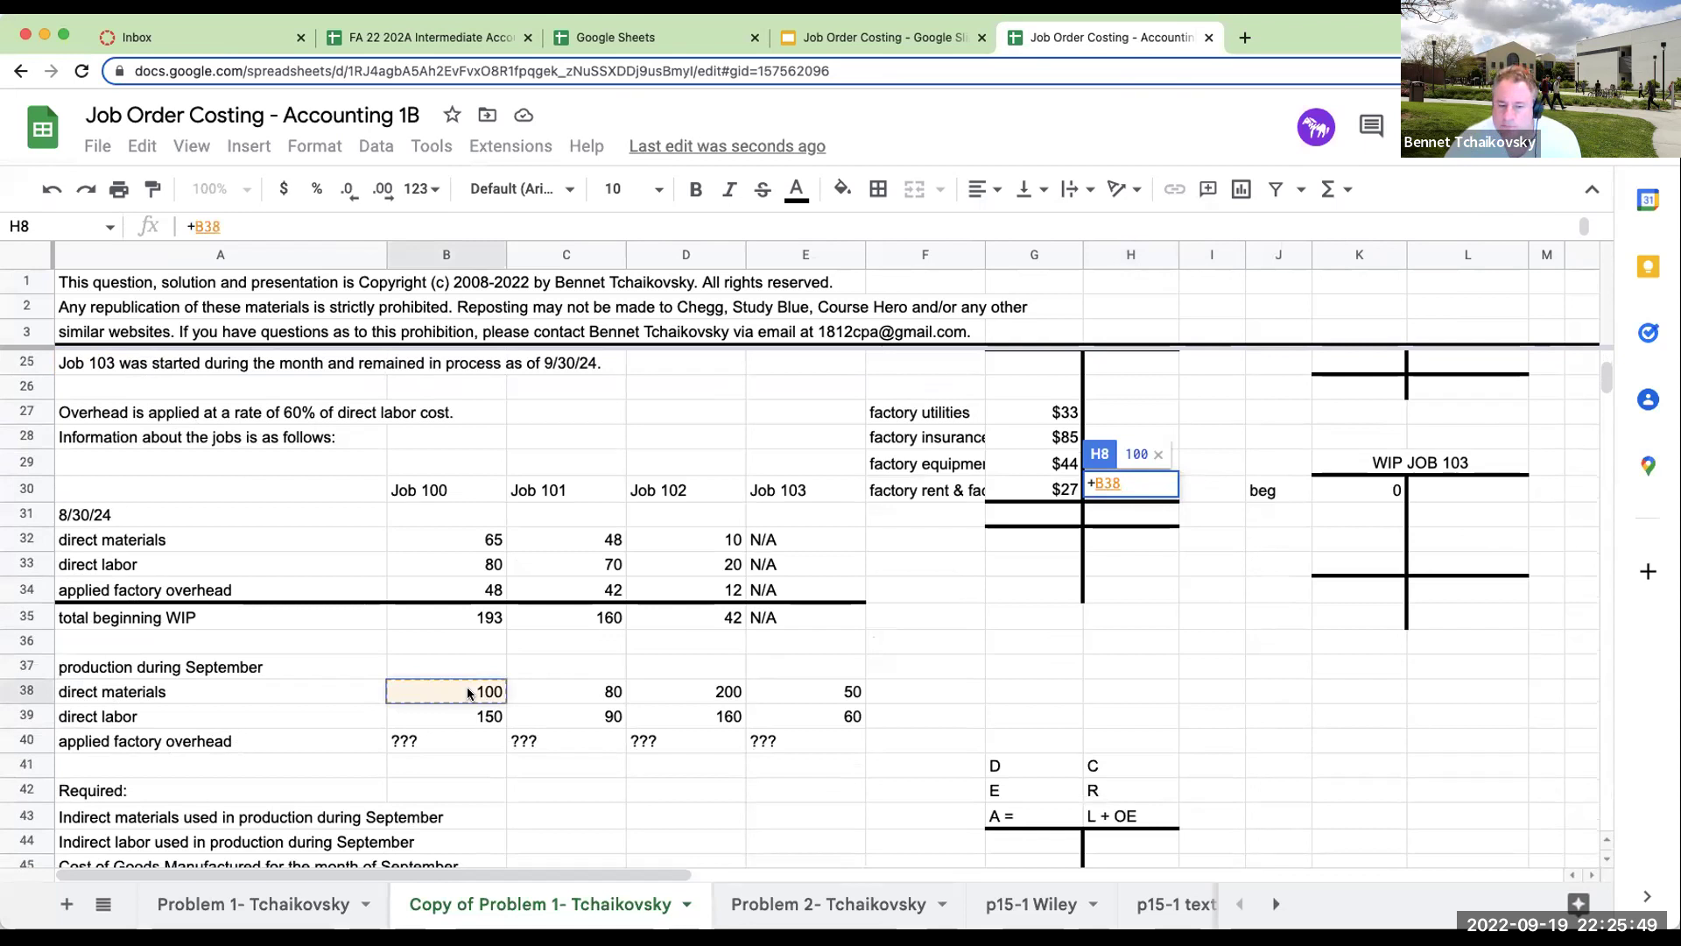
{"action": "key", "text": "Return"}
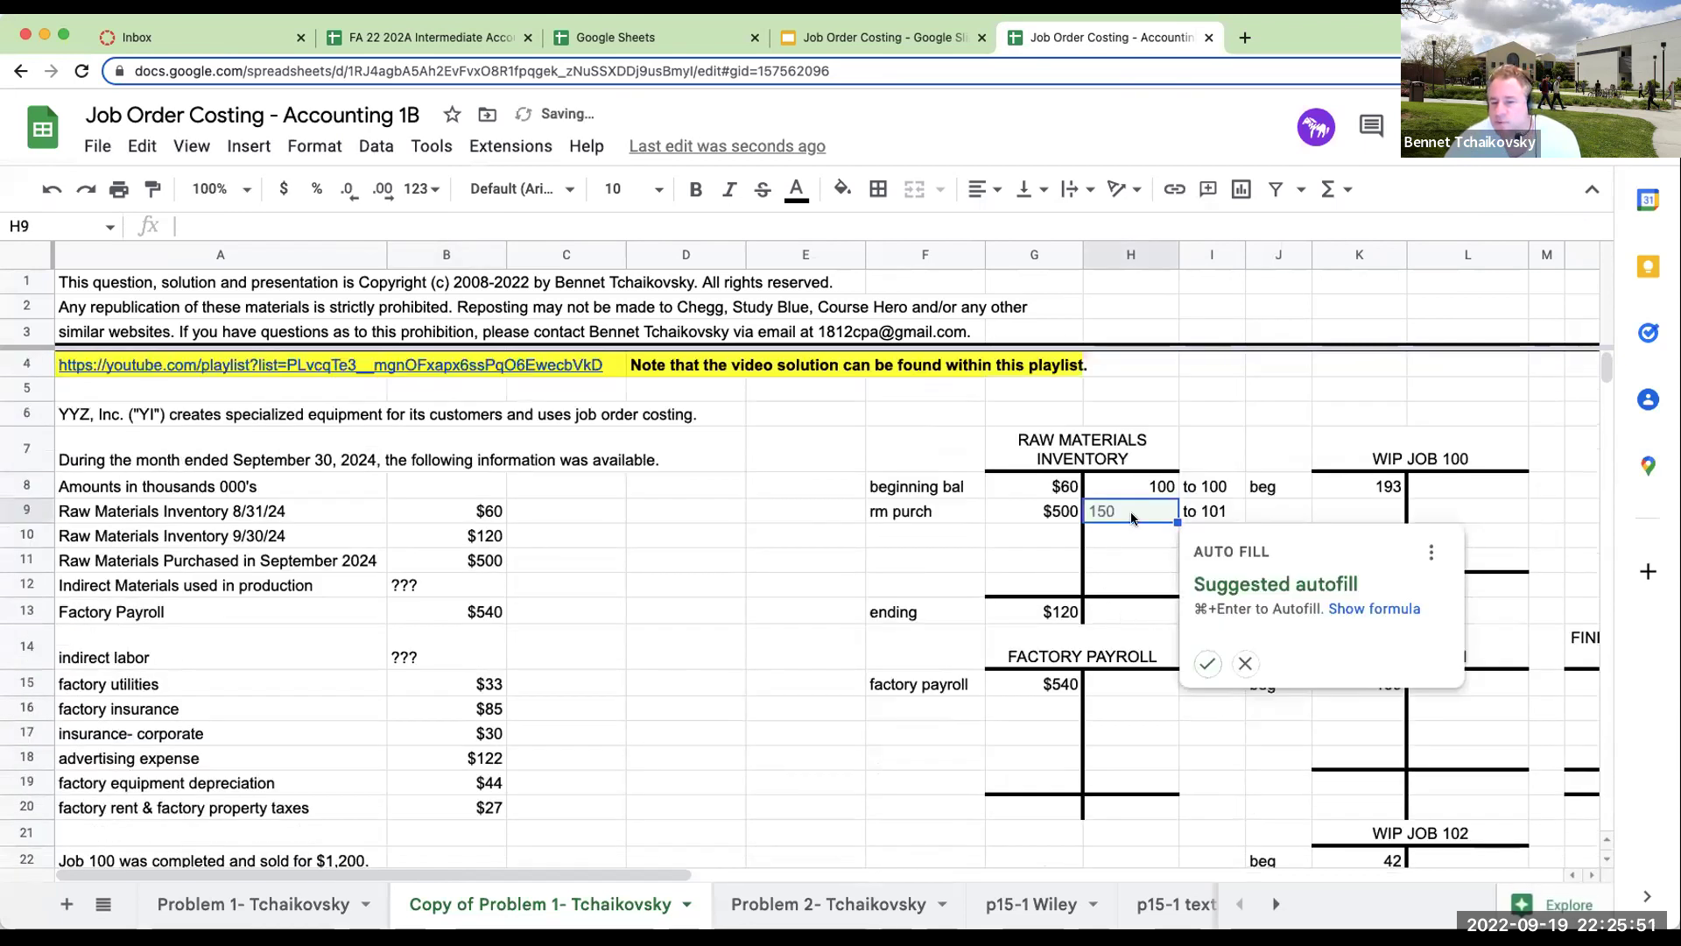
{"action": "left_click", "coordinate": [1143, 487]}
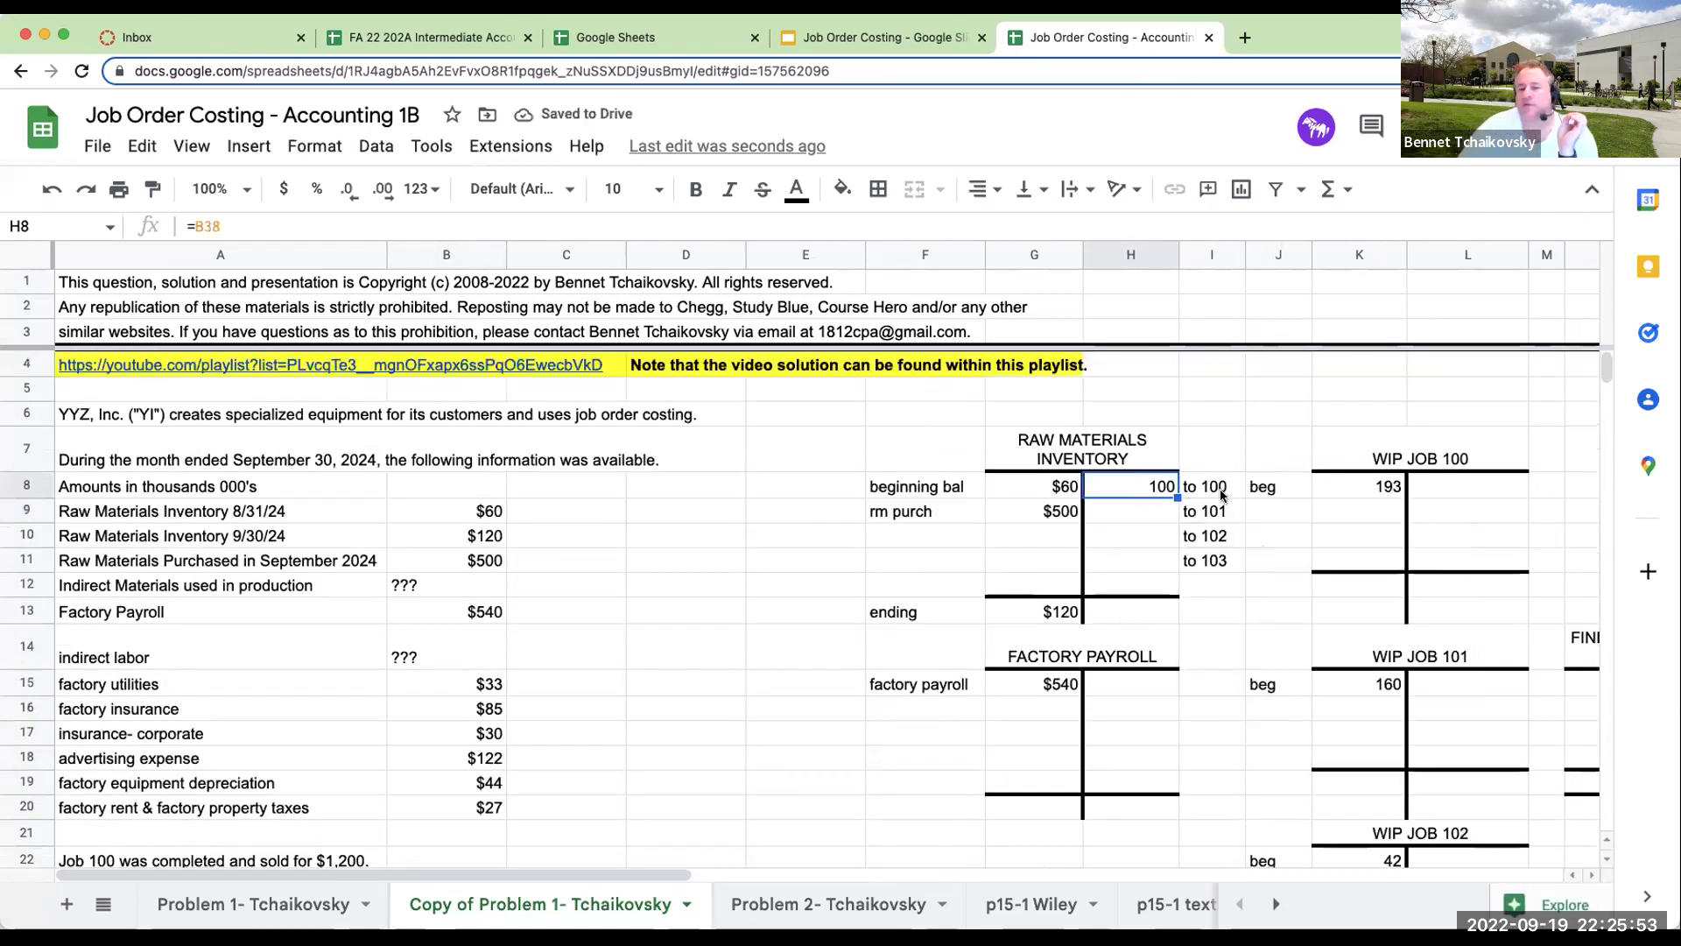
Post direct materials to WIP Job 100, labelling J9 "dm" and referencing H8 in K9.
{"action": "left_click", "coordinate": [1222, 495]}
{"action": "left_click", "coordinate": [1278, 511]}
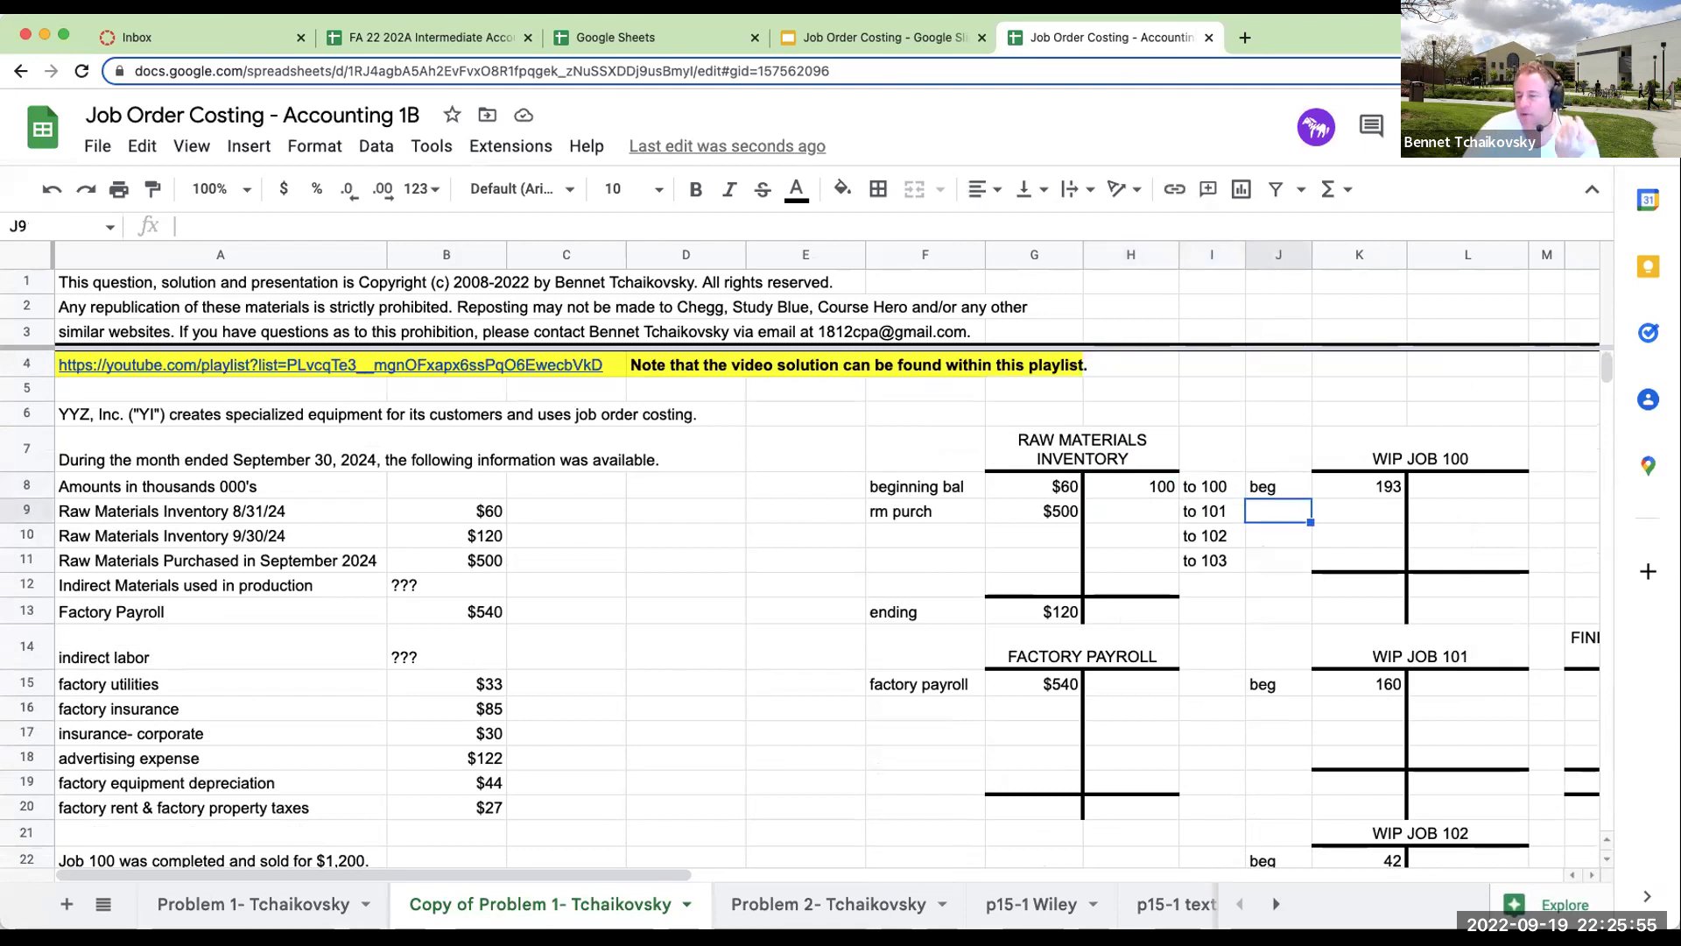
{"action": "type", "text": "dm"}
{"action": "key", "text": "Return"}
{"action": "left_click", "coordinate": [1359, 511]}
{"action": "type", "text": "+H9"}
{"action": "key", "text": "Up"}
{"action": "key", "text": "Return"}
{"action": "key", "text": "Up"}
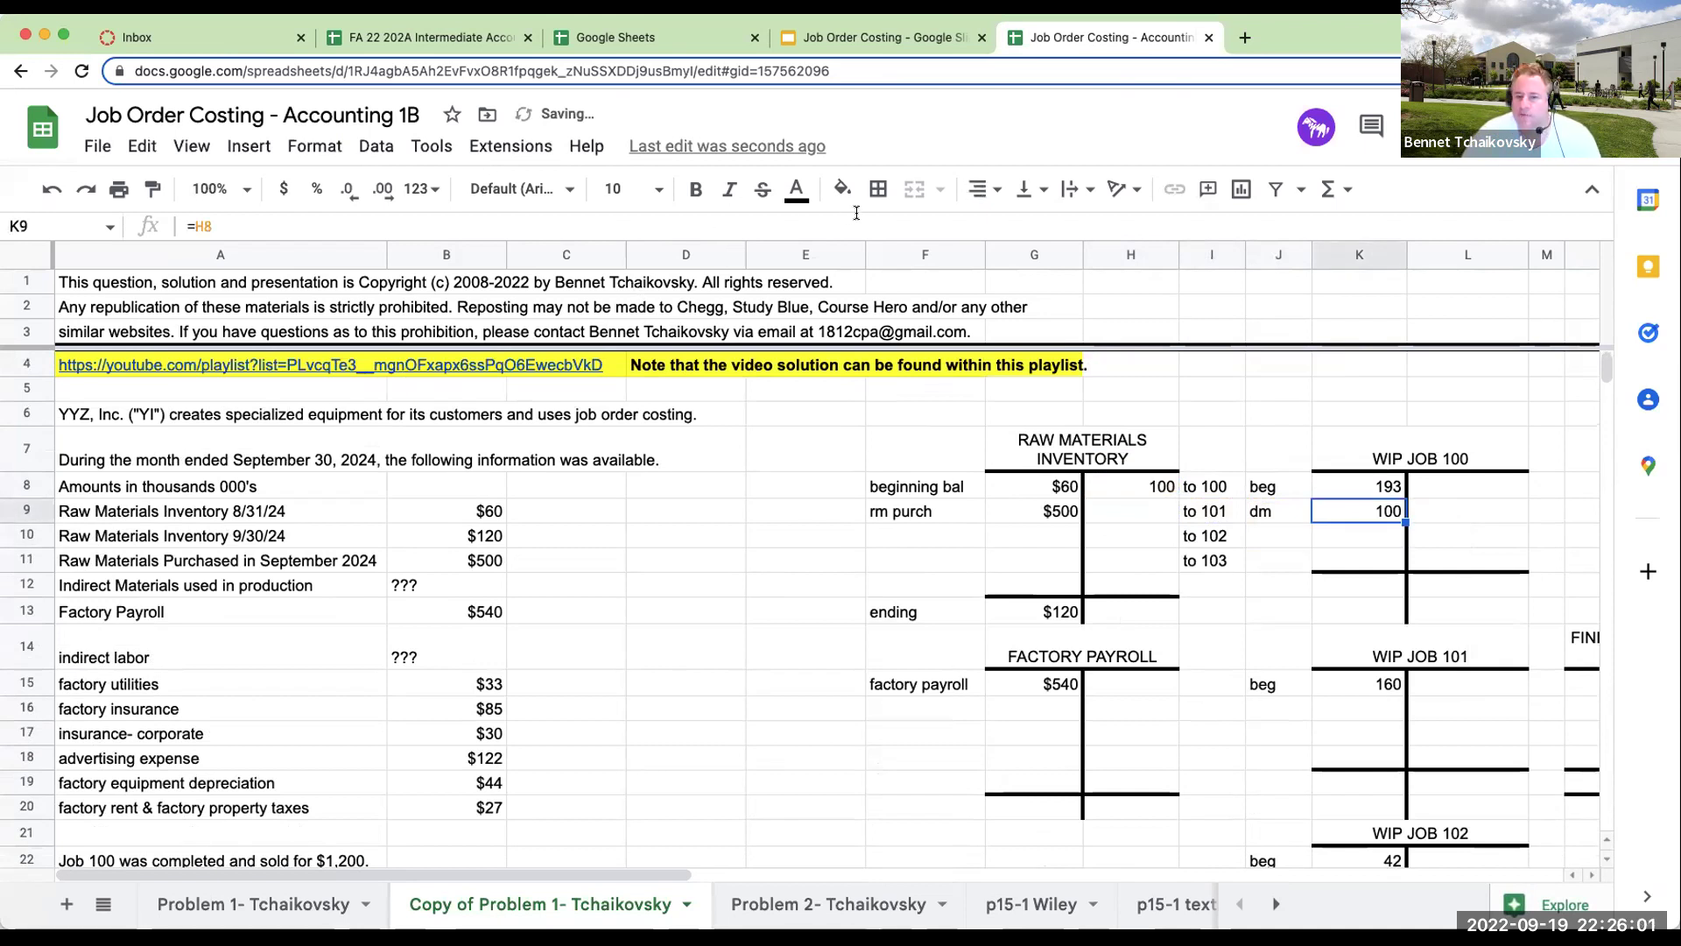
Shade the matching Job 100 direct materials entries in K9 and H8 with the same light orange fill.
{"action": "left_click", "coordinate": [842, 188]}
{"action": "left_click", "coordinate": [917, 438]}
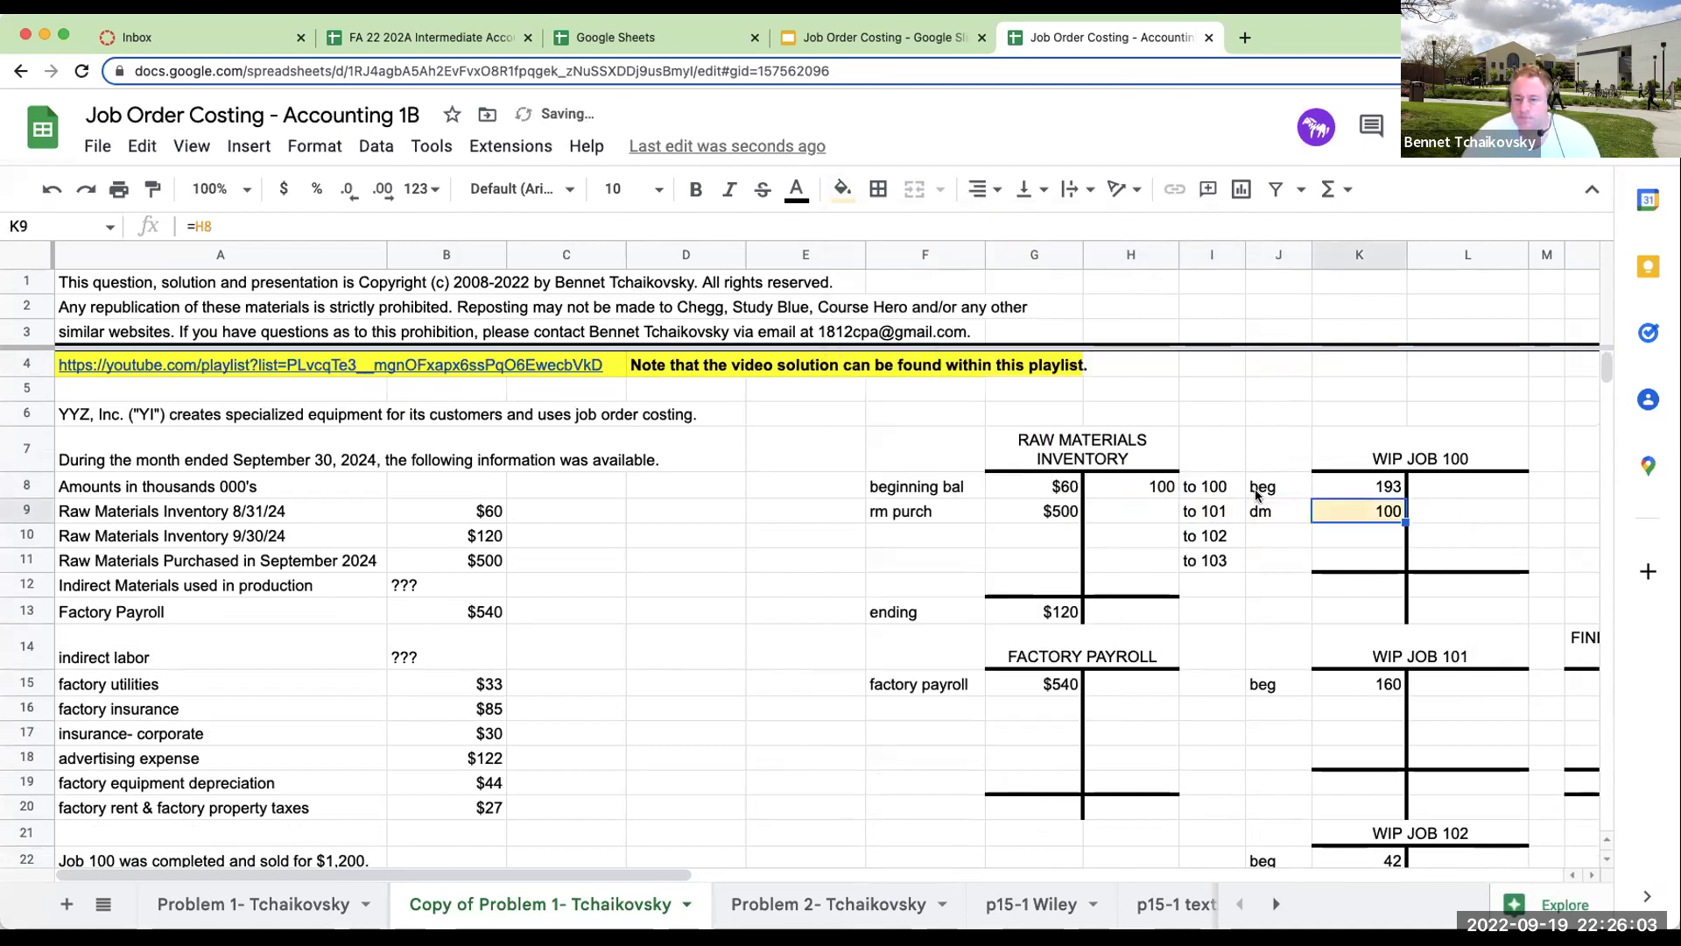
{"action": "left_click", "coordinate": [1203, 486]}
{"action": "left_click", "coordinate": [1165, 486]}
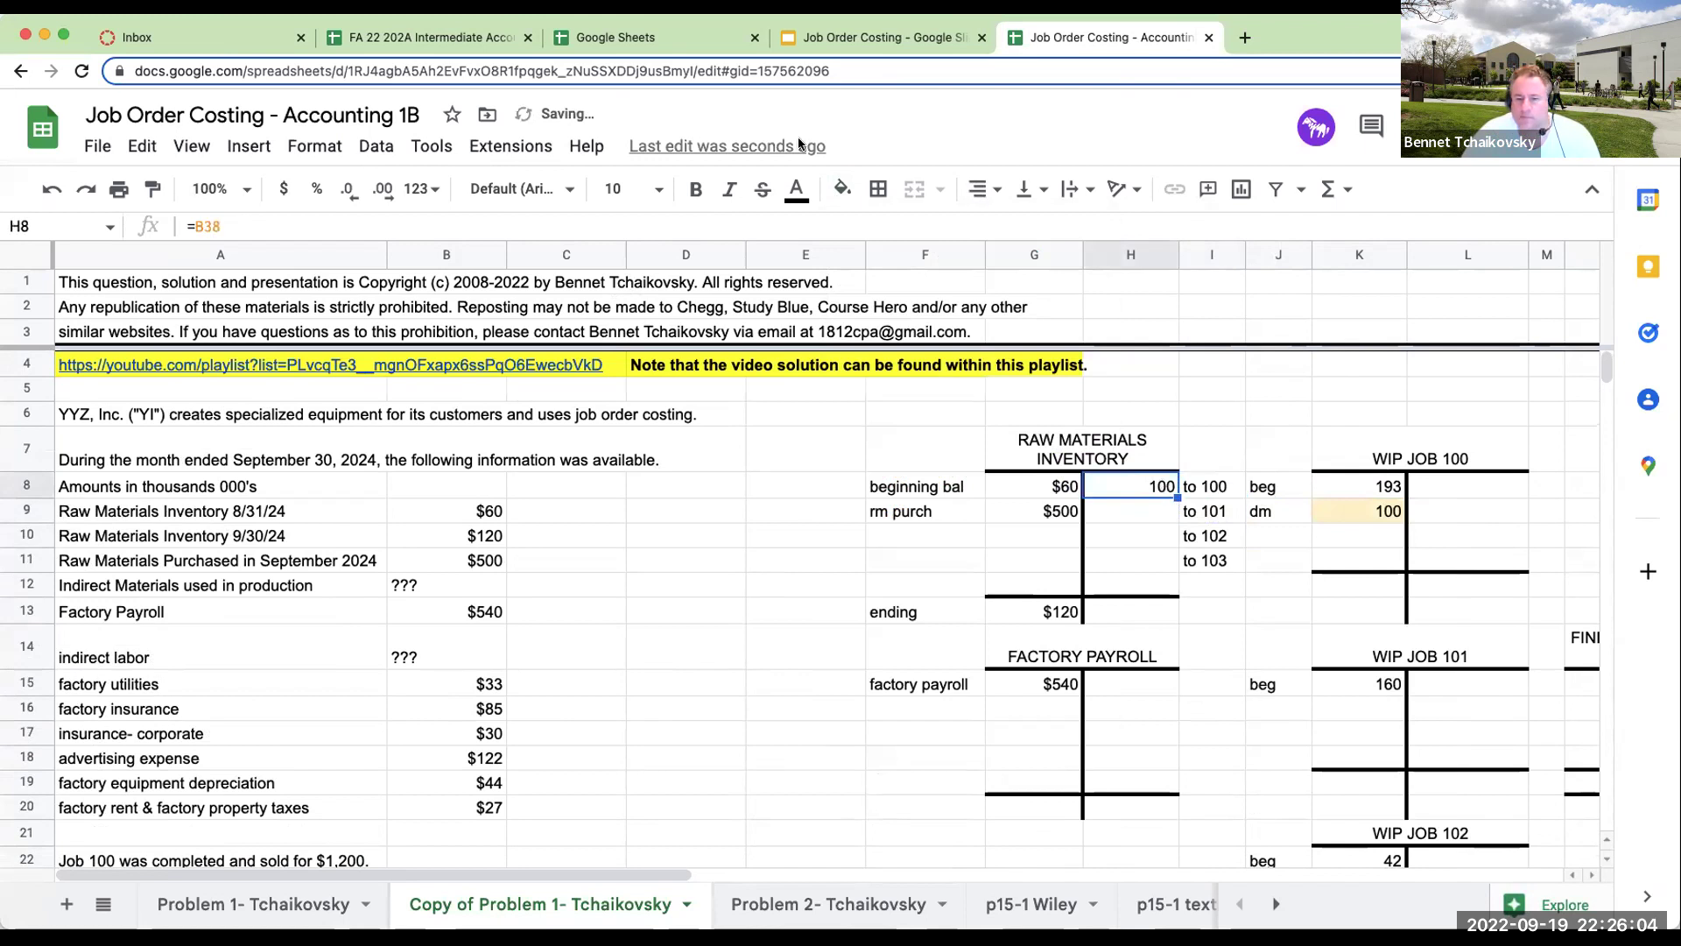
{"action": "left_click", "coordinate": [842, 188]}
{"action": "left_click", "coordinate": [917, 437]}
Review the September direct materials for Jobs 100 and 101 in B38 and C38 alongside the WIP Job 100 entry in K9.
{"action": "scroll", "coordinate": [680, 624], "scroll_direction": "down", "scroll_amount": 6}
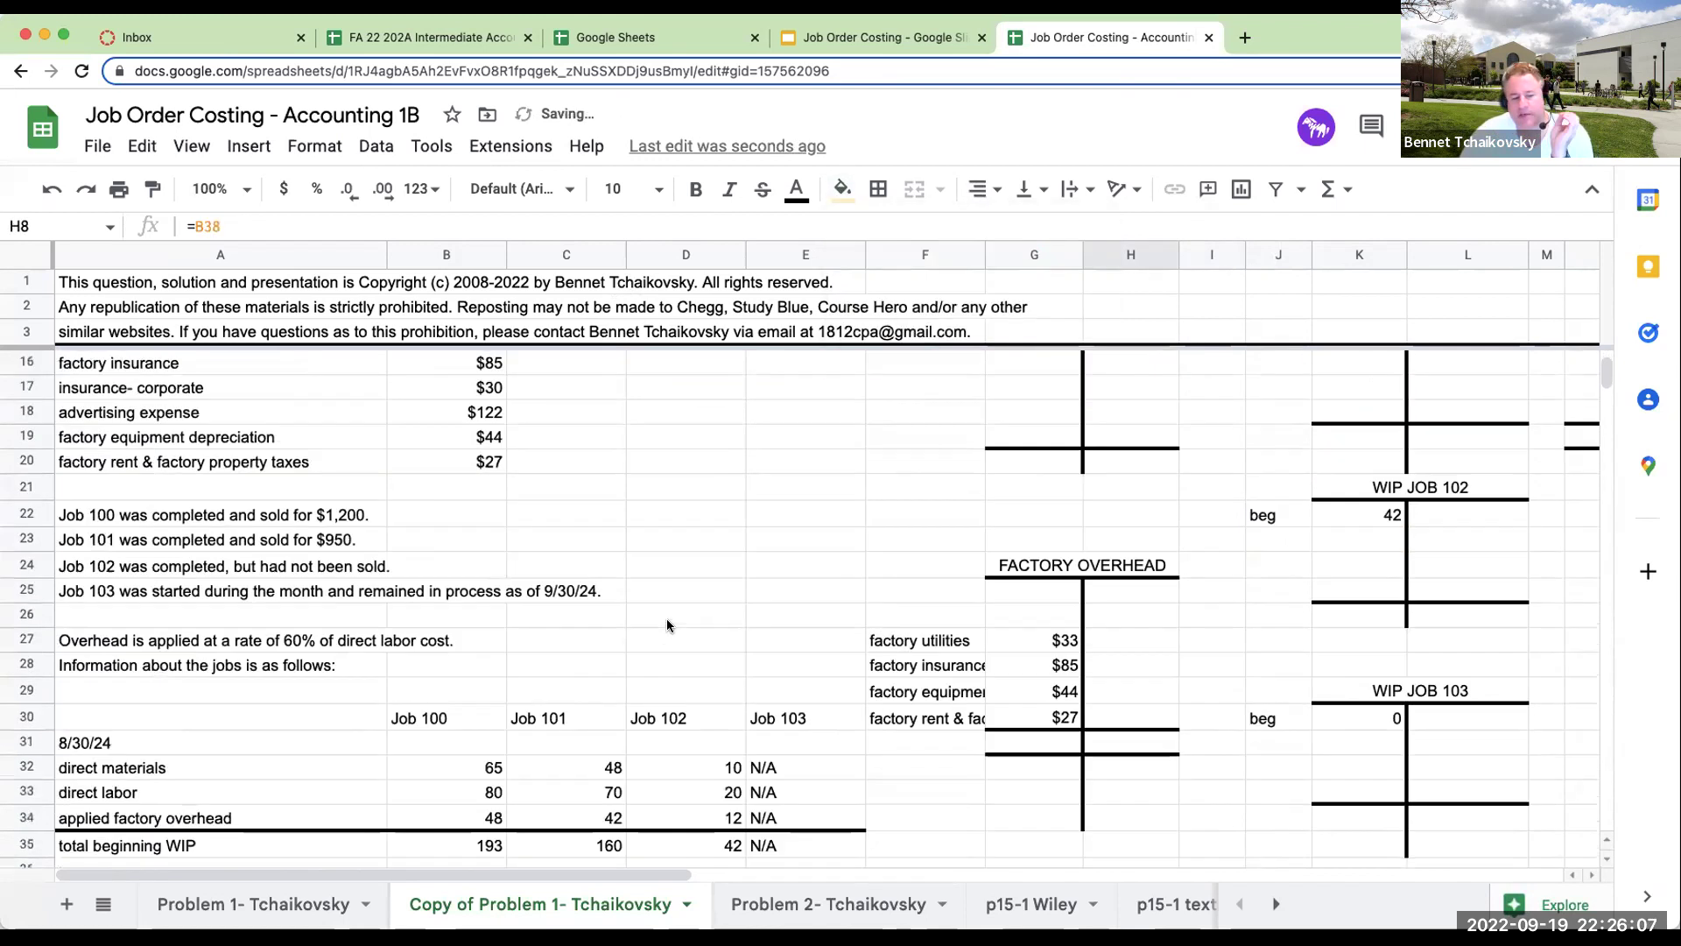
{"action": "left_click", "coordinate": [399, 769]}
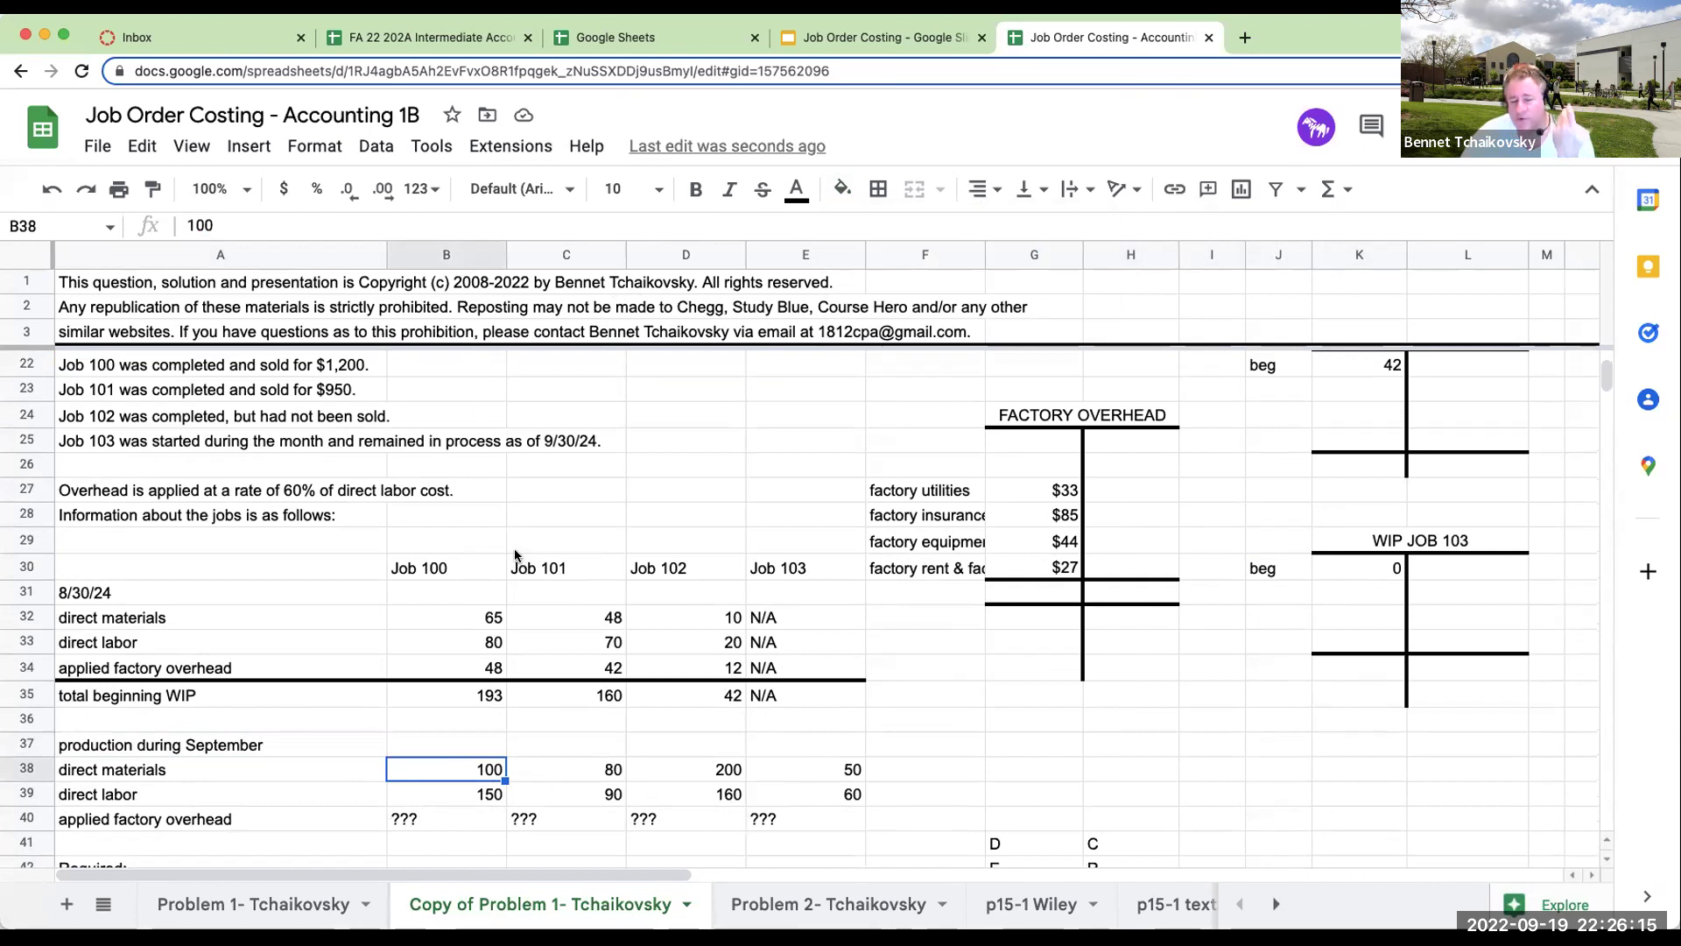
{"action": "scroll", "coordinate": [517, 554], "scroll_direction": "up", "scroll_amount": 5}
{"action": "left_click", "coordinate": [1352, 513]}
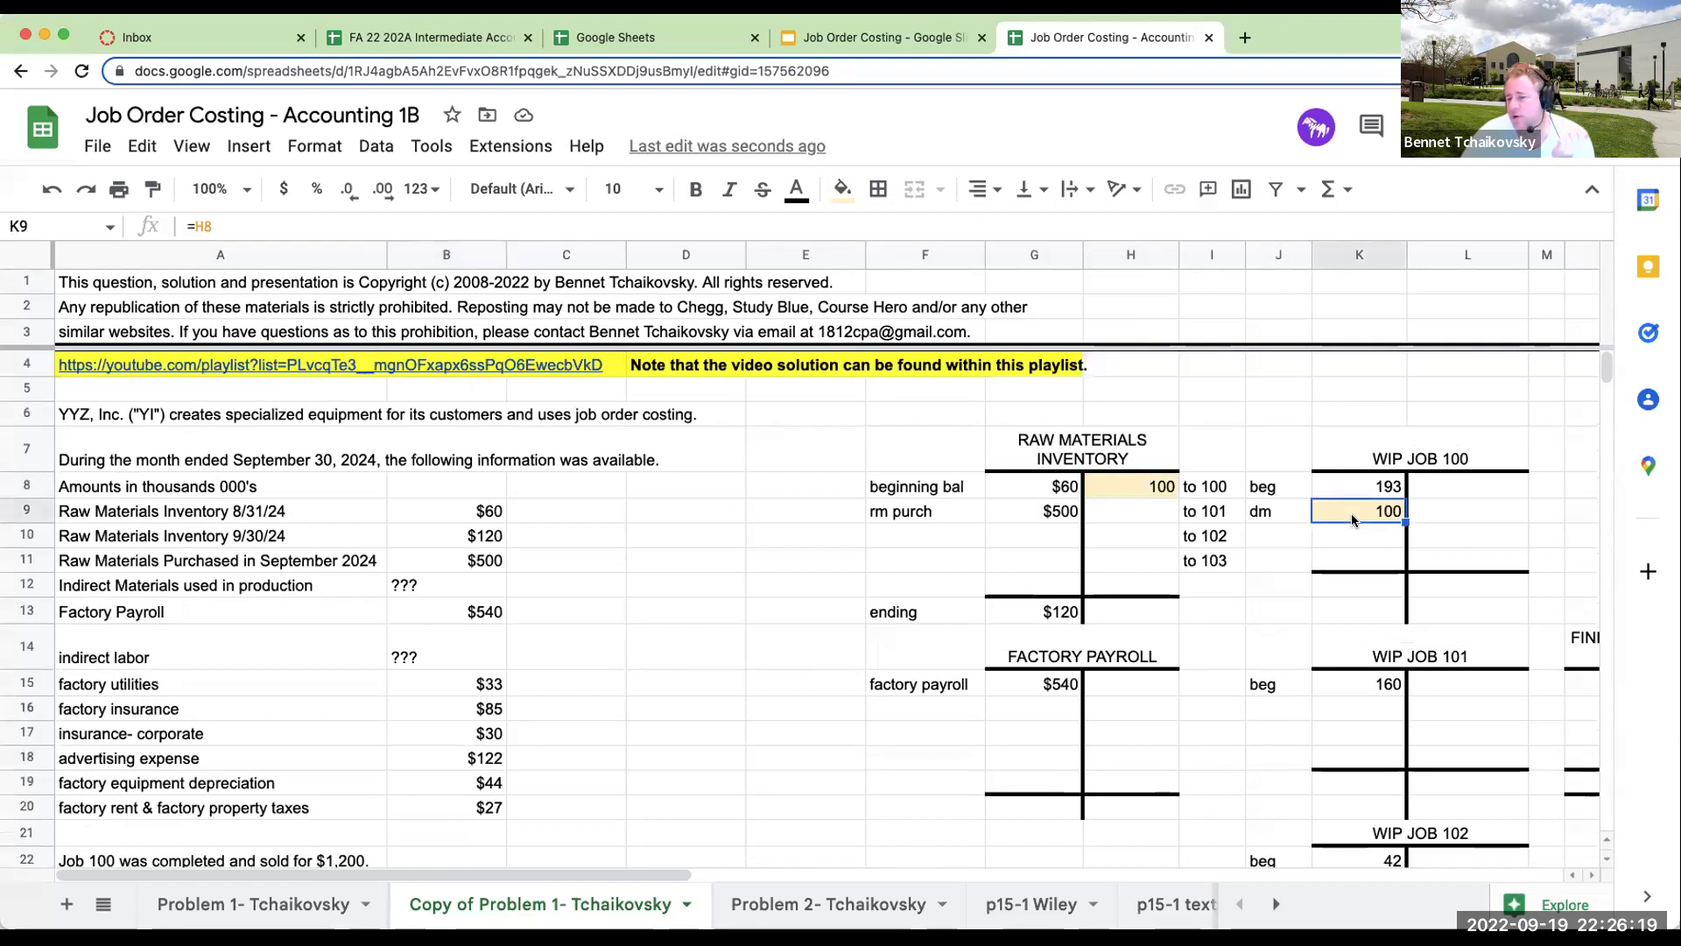
{"action": "scroll", "coordinate": [459, 601], "scroll_direction": "down", "scroll_amount": 6}
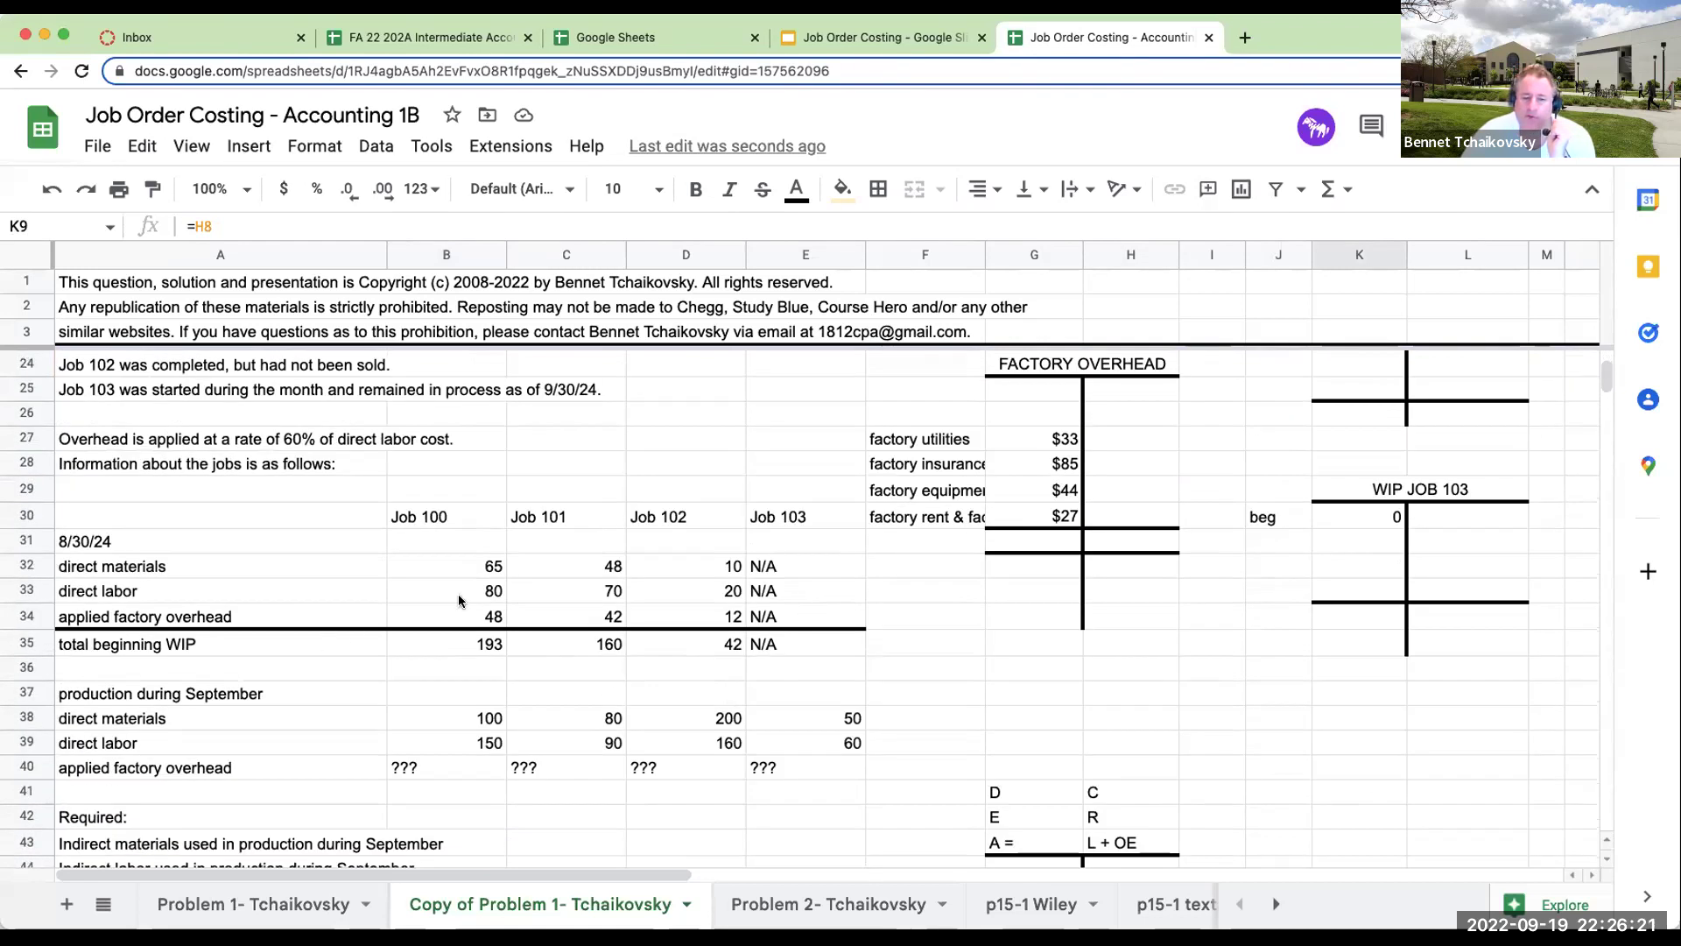
{"action": "left_click", "coordinate": [473, 723]}
{"action": "left_click", "coordinate": [616, 724]}
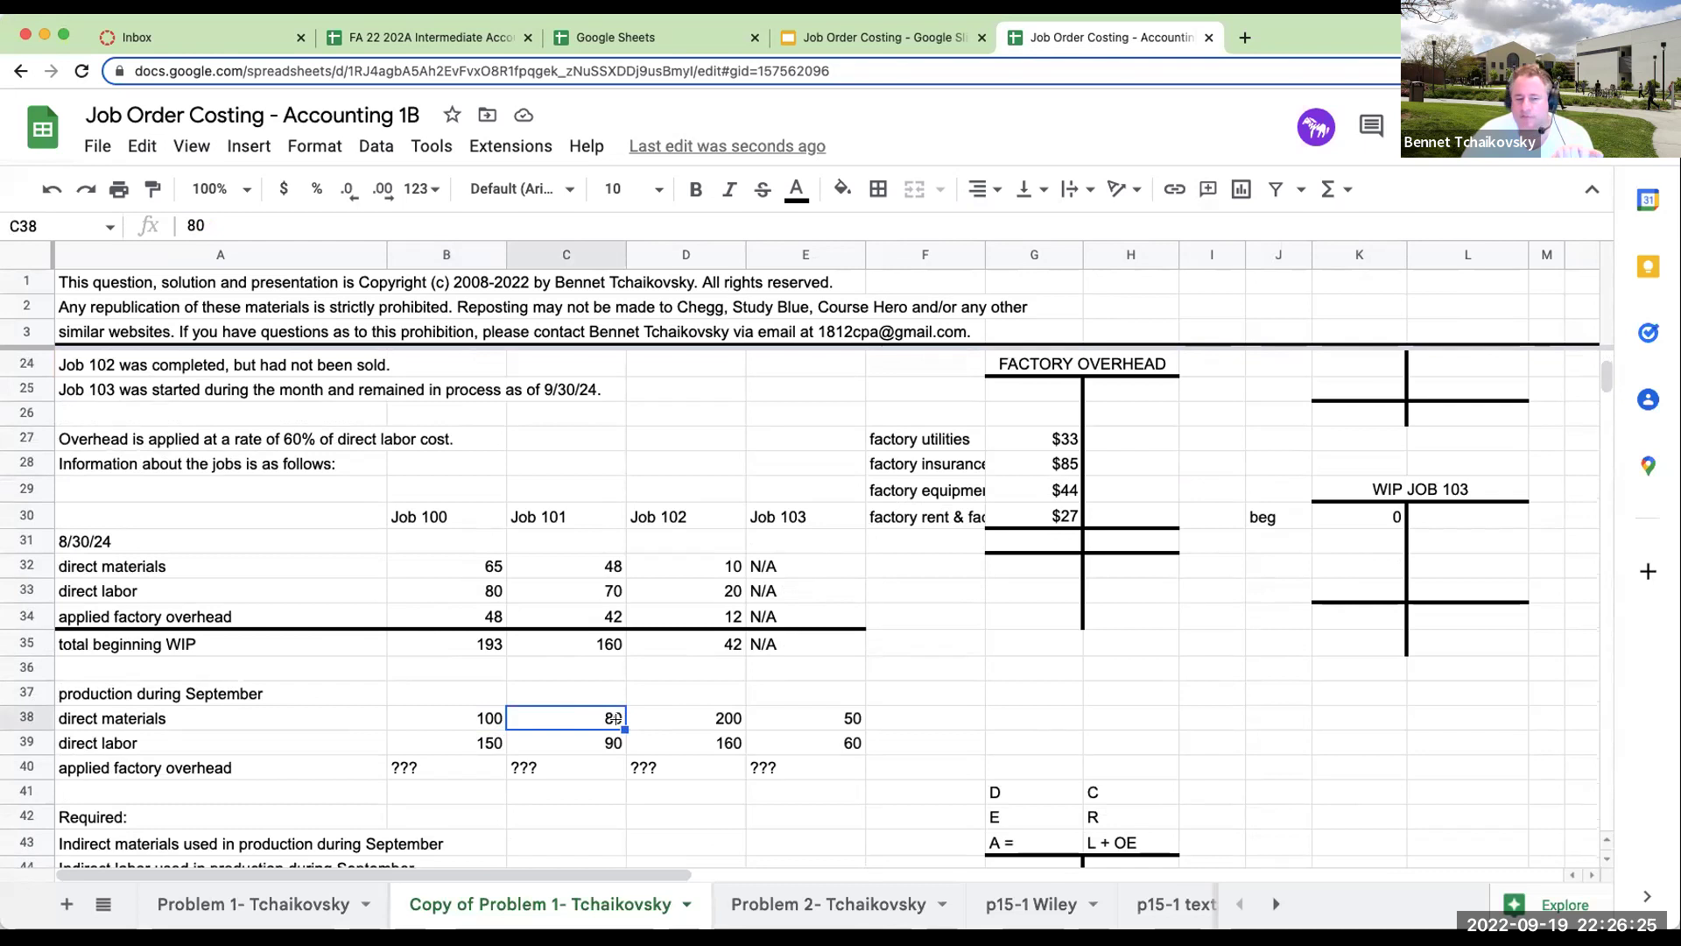
{"action": "scroll", "coordinate": [1216, 579], "scroll_direction": "up", "scroll_amount": 5}
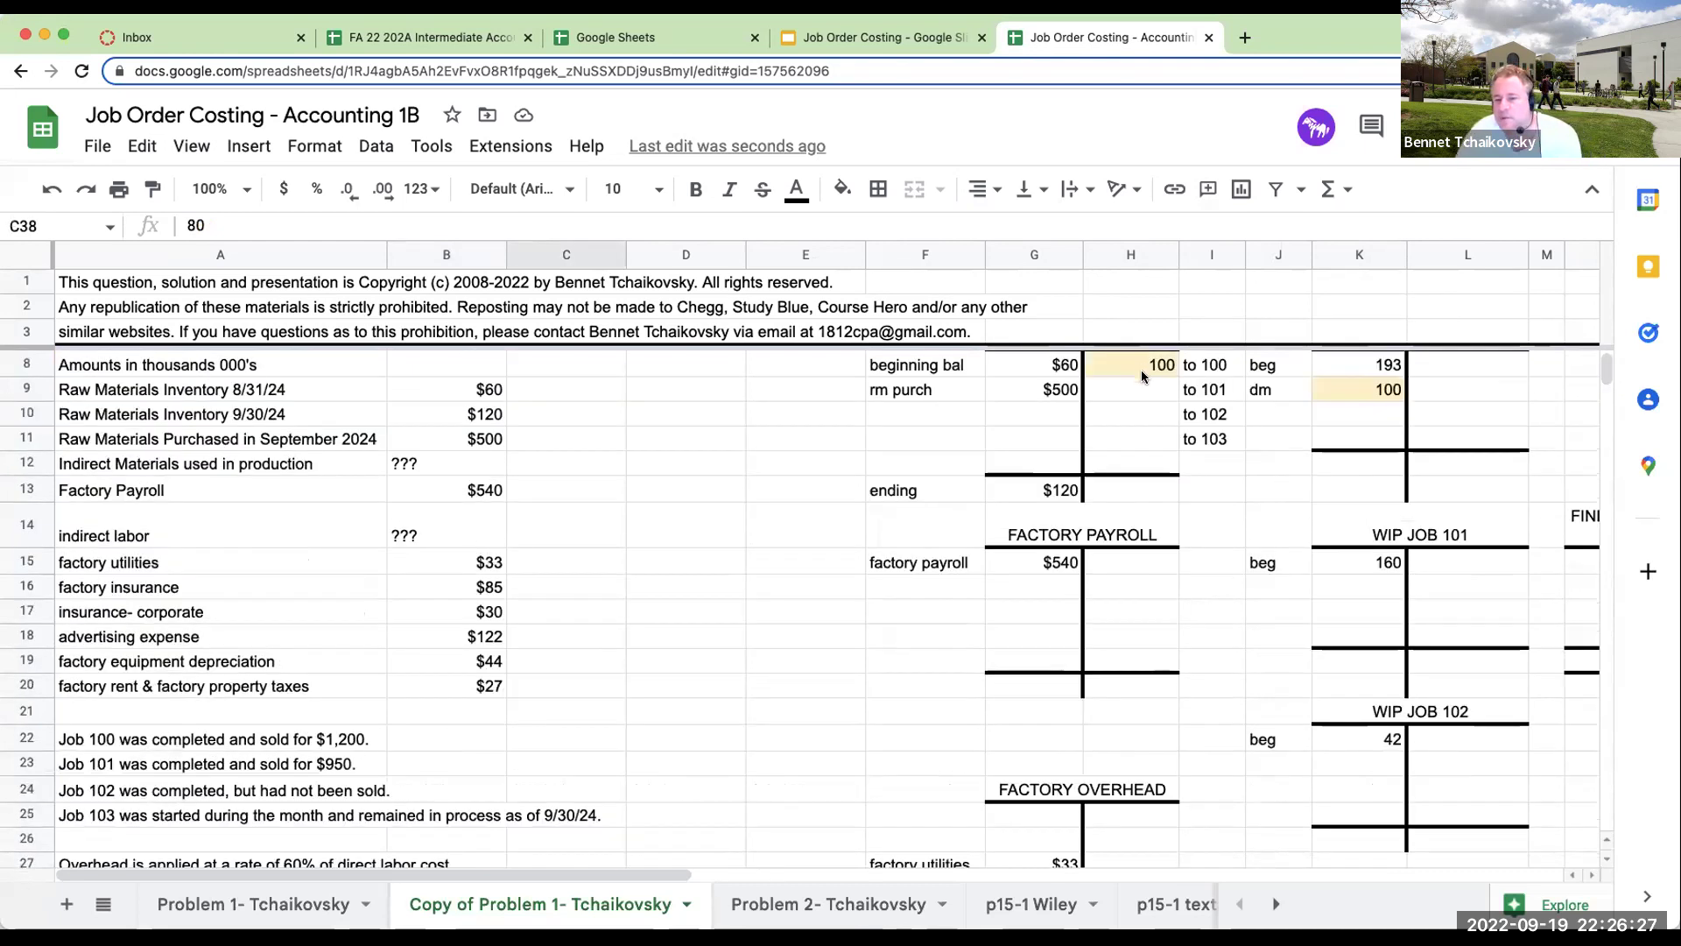
Credit Raw Materials Inventory for Job 101's September direct materials by referencing C38 in H9.
{"action": "left_click", "coordinate": [1144, 389]}
{"action": "type", "text": "+"}
{"action": "scroll", "coordinate": [612, 693], "scroll_direction": "down", "scroll_amount": 8}
{"action": "left_click", "coordinate": [598, 516]}
{"action": "key", "text": "Return"}
Post direct materials to WIP Job 101, labelling J16 "dm" and referencing H9 in K16.
{"action": "scroll", "coordinate": [1138, 656], "scroll_direction": "up", "scroll_amount": 2}
{"action": "left_click", "coordinate": [1264, 708]}
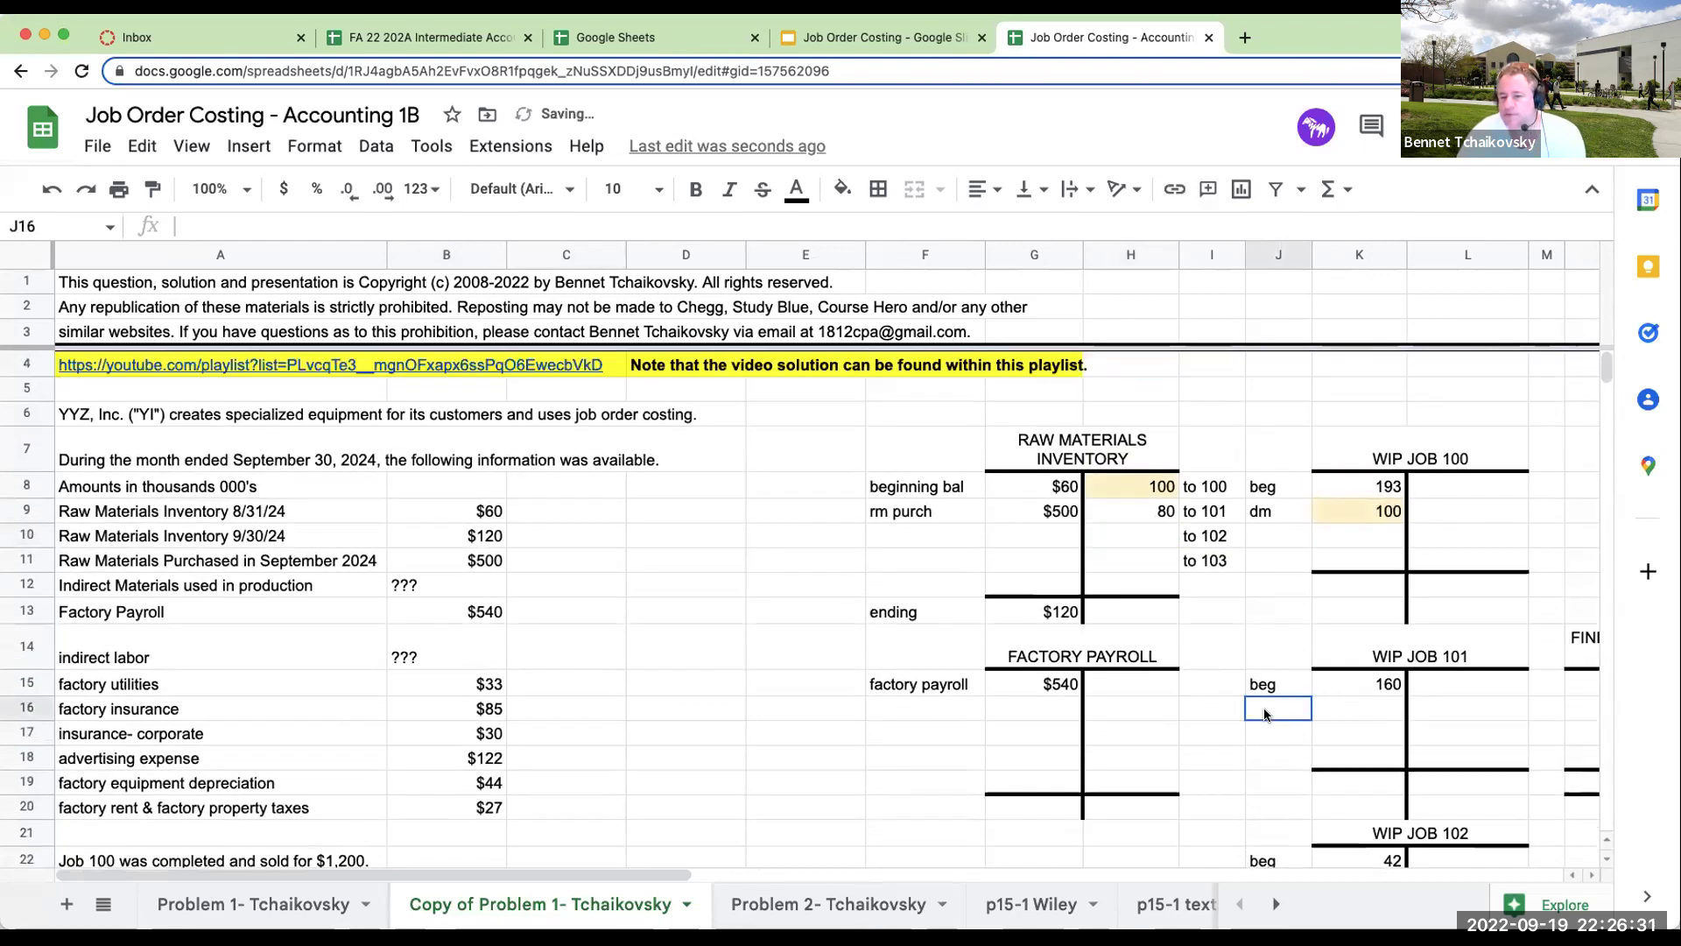
{"action": "type", "text": "dm"}
{"action": "key", "text": "Tab"}
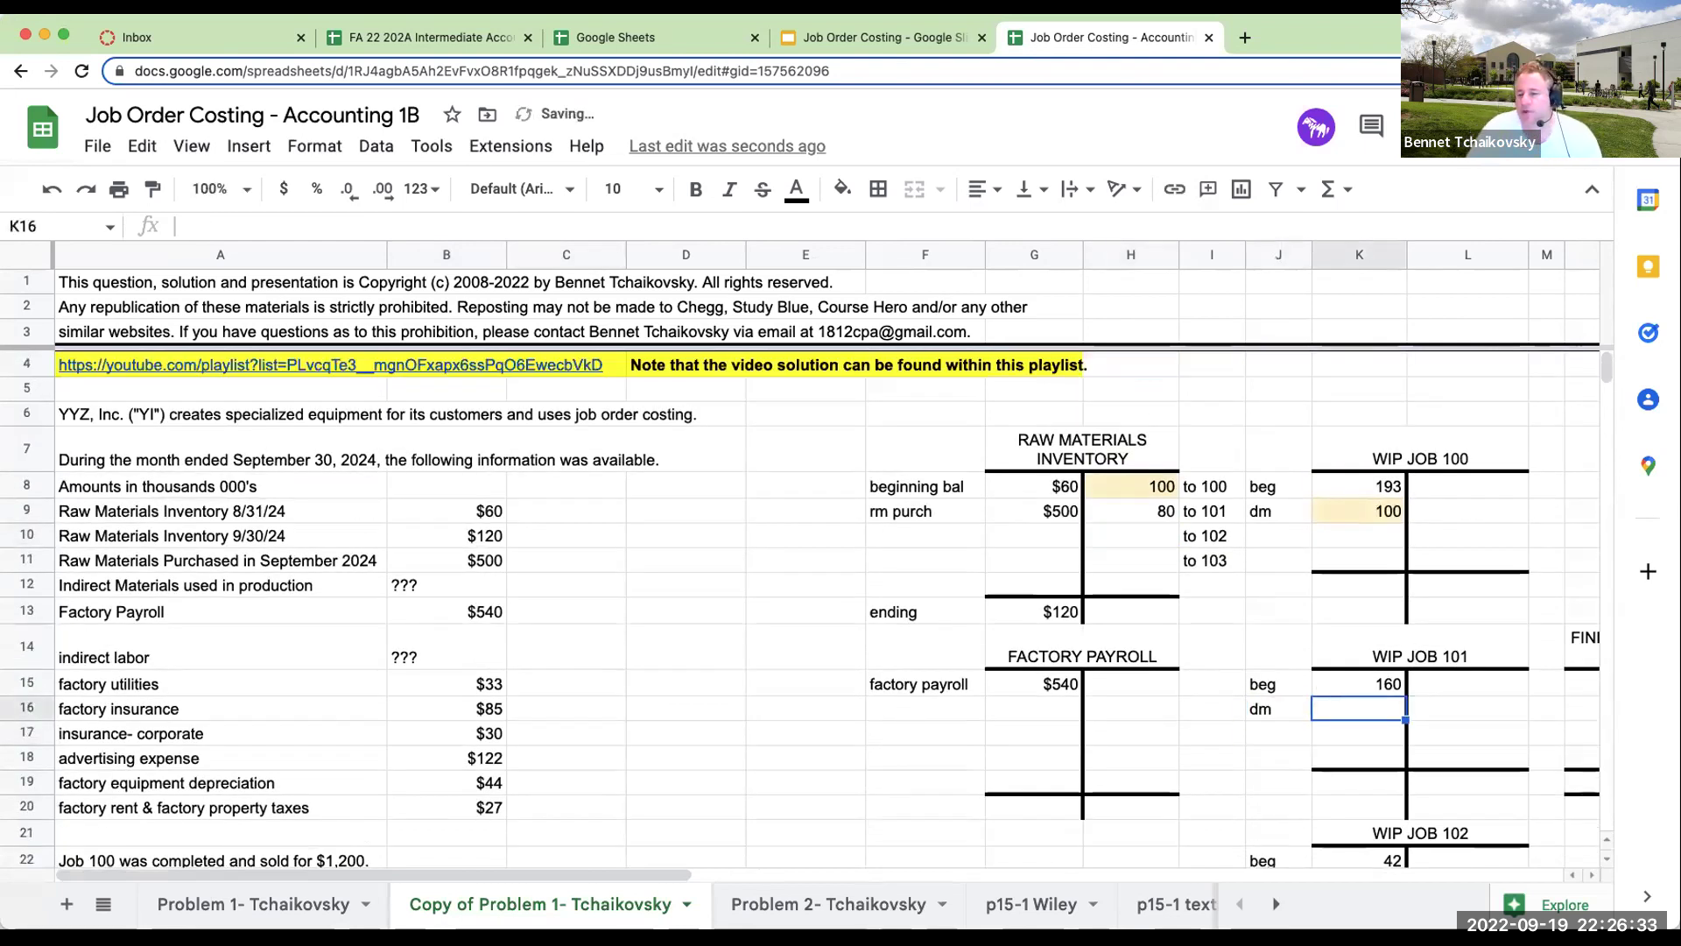
{"action": "type", "text": "+"}
{"action": "key", "text": "Left"}
{"action": "key", "text": "Left"}
{"action": "key", "text": "Left"}
{"action": "key", "text": "Up"}
{"action": "key", "text": "Up"}
{"action": "key", "text": "Up"}
{"action": "key", "text": "Up"}
{"action": "key", "text": "Up"}
{"action": "key", "text": "Up"}
{"action": "key", "text": "Up"}
{"action": "key", "text": "Return"}
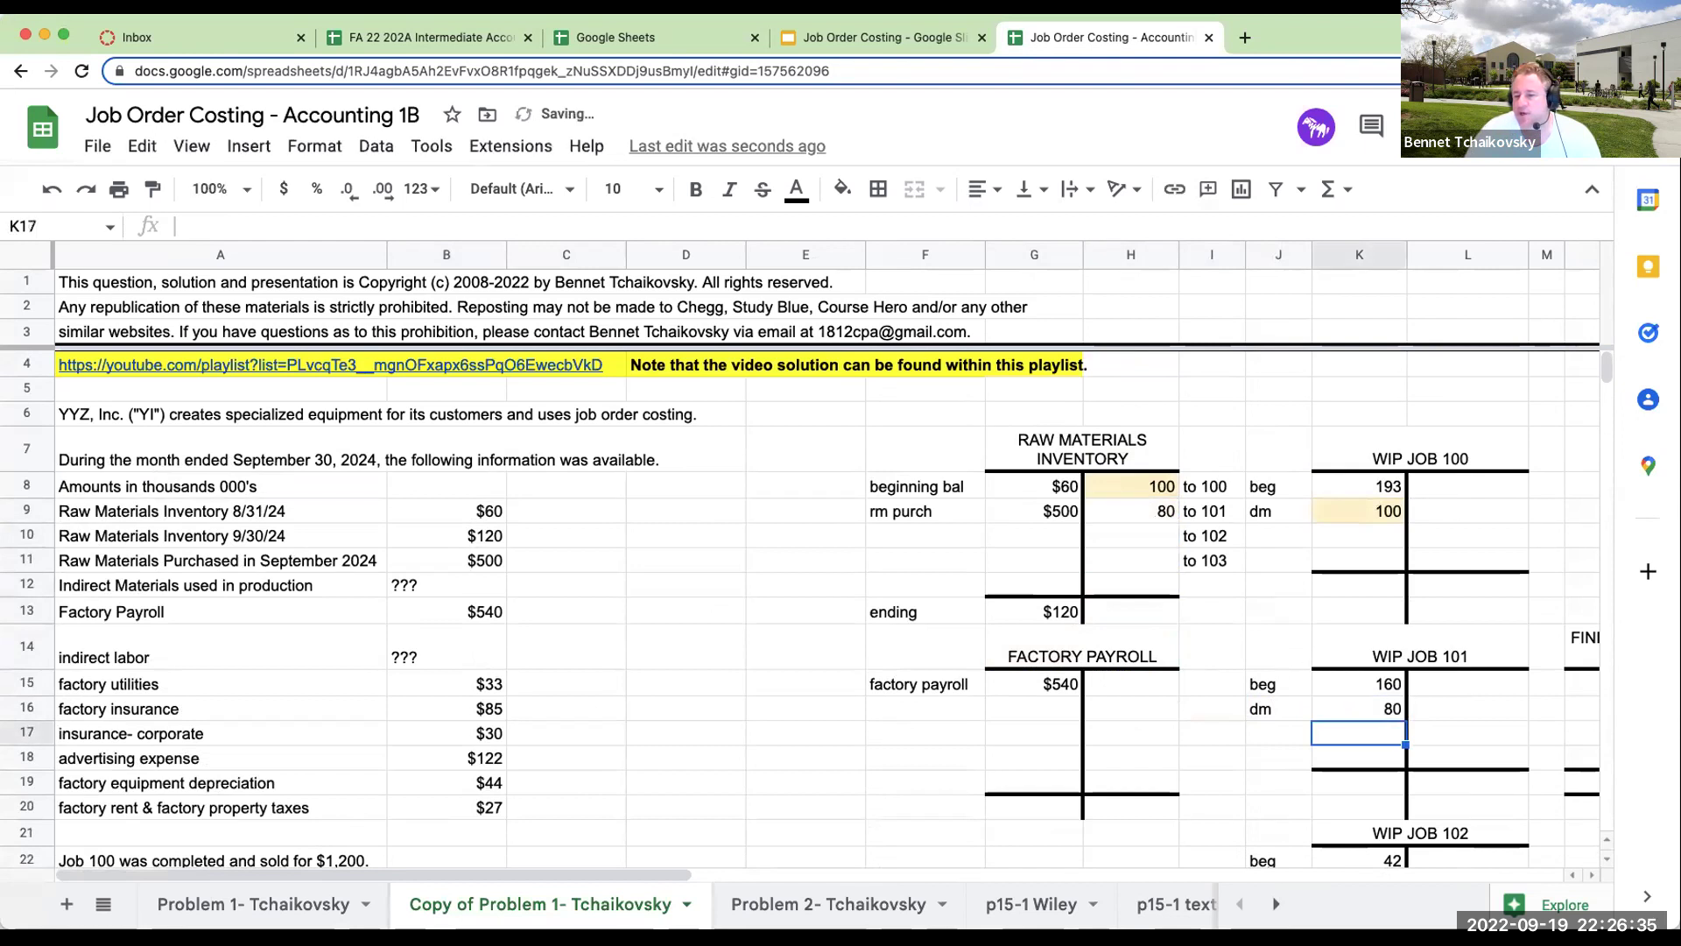
Credit Raw Materials Inventory for Job 102's September direct materials by referencing D38 in H10.
{"action": "left_click", "coordinate": [1136, 534]}
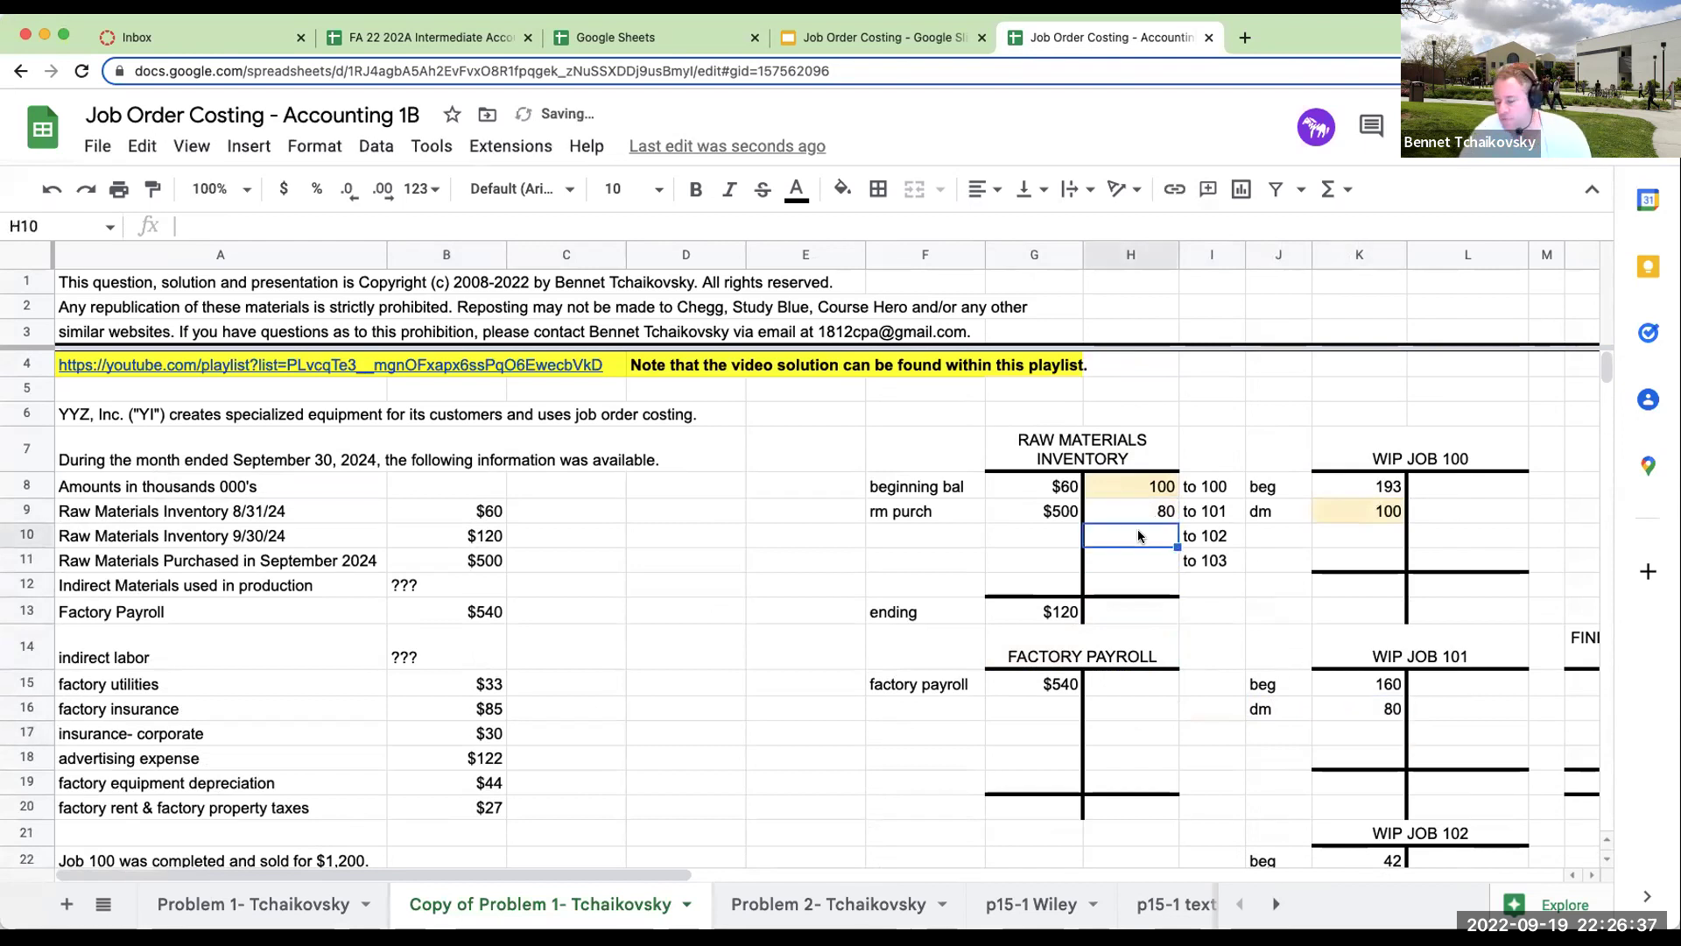
{"action": "type", "text": "+"}
{"action": "scroll", "coordinate": [1100, 700], "scroll_direction": "down", "scroll_amount": 6}
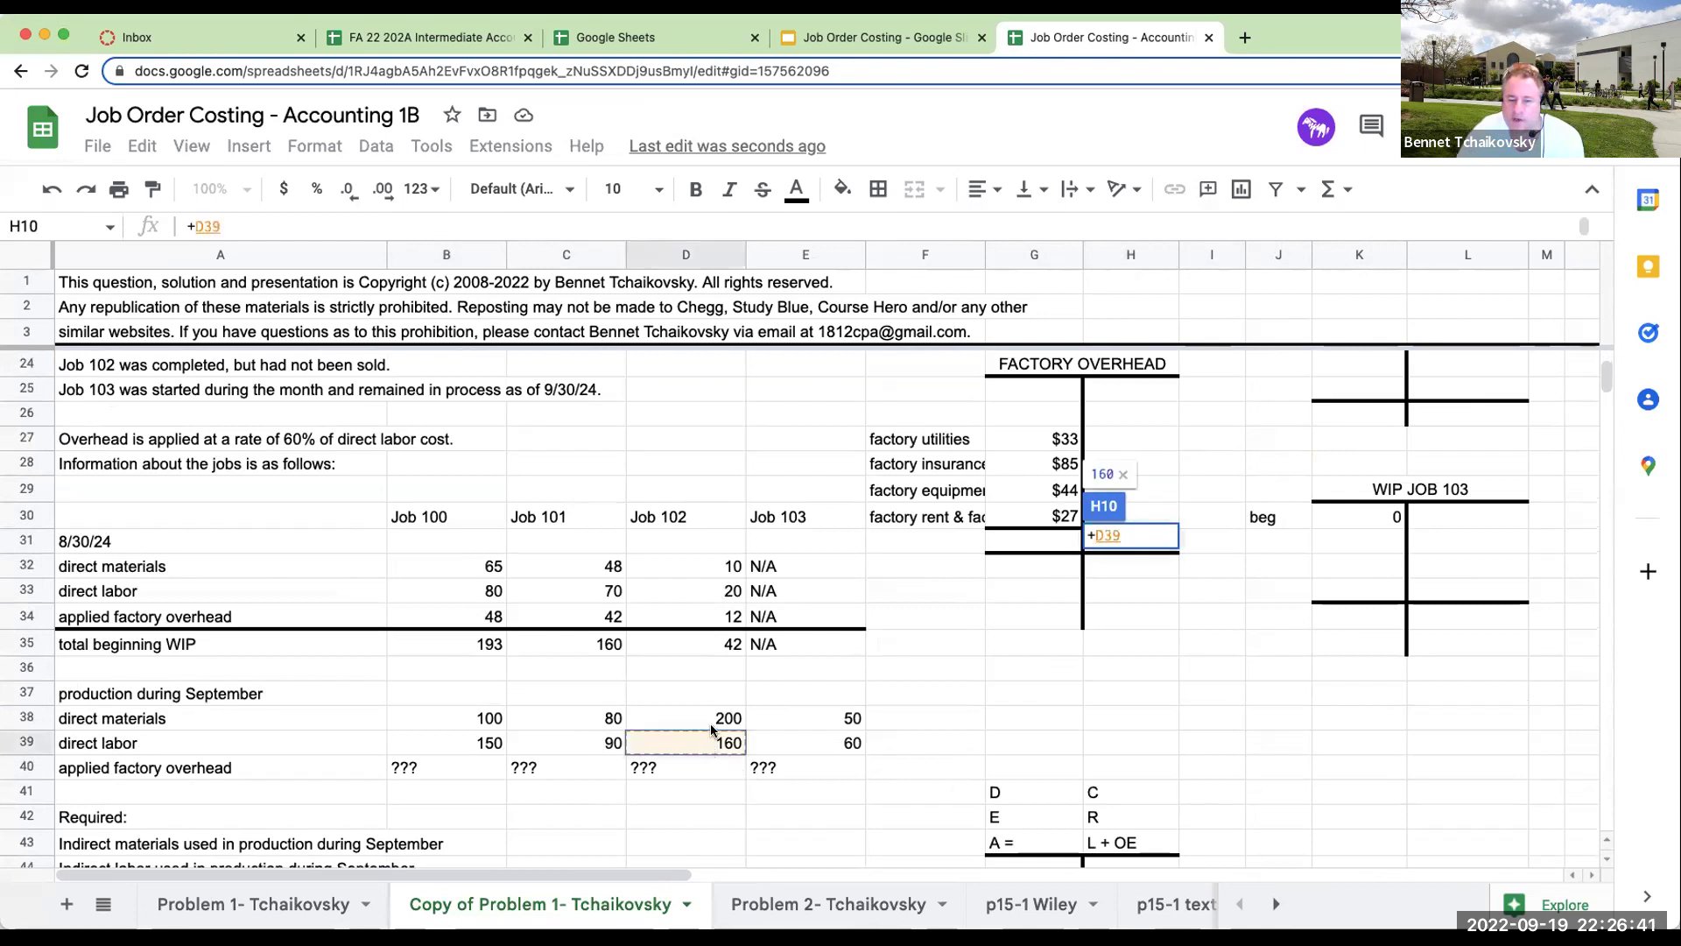
{"action": "key", "text": "Return"}
{"action": "scroll", "coordinate": [963, 526], "scroll_direction": "up", "scroll_amount": 6}
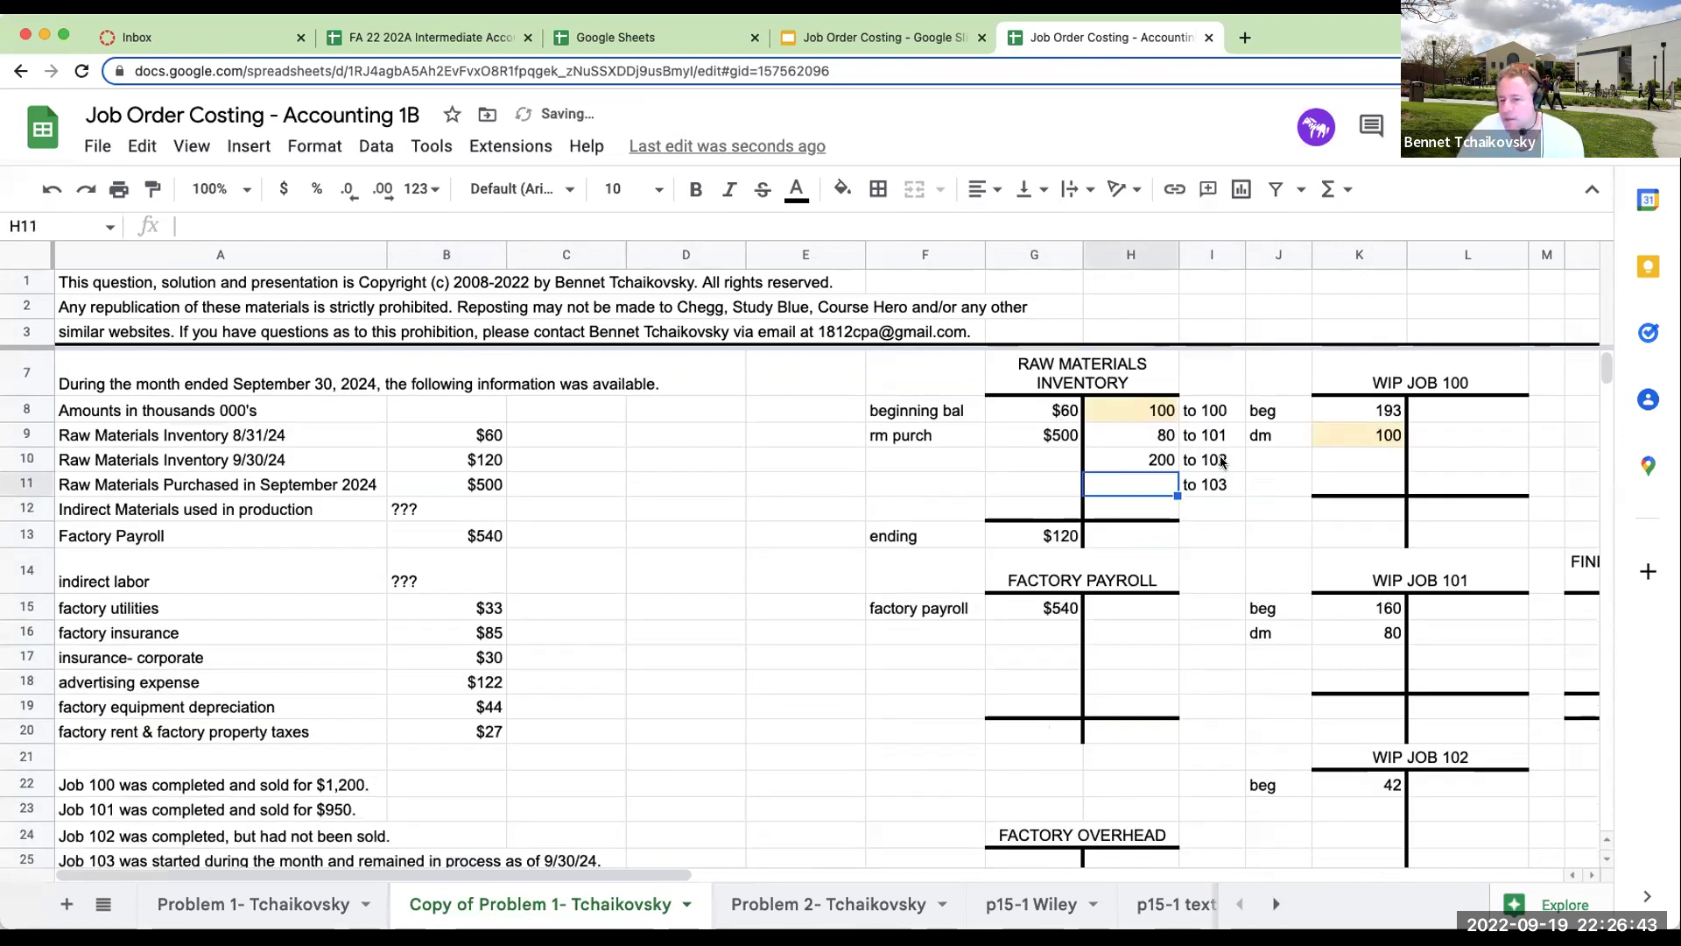
Post direct materials to WIP Job 102, referencing H10 in K23 and labelling J23 "dm".
{"action": "scroll", "coordinate": [1330, 700], "scroll_direction": "down", "scroll_amount": 1}
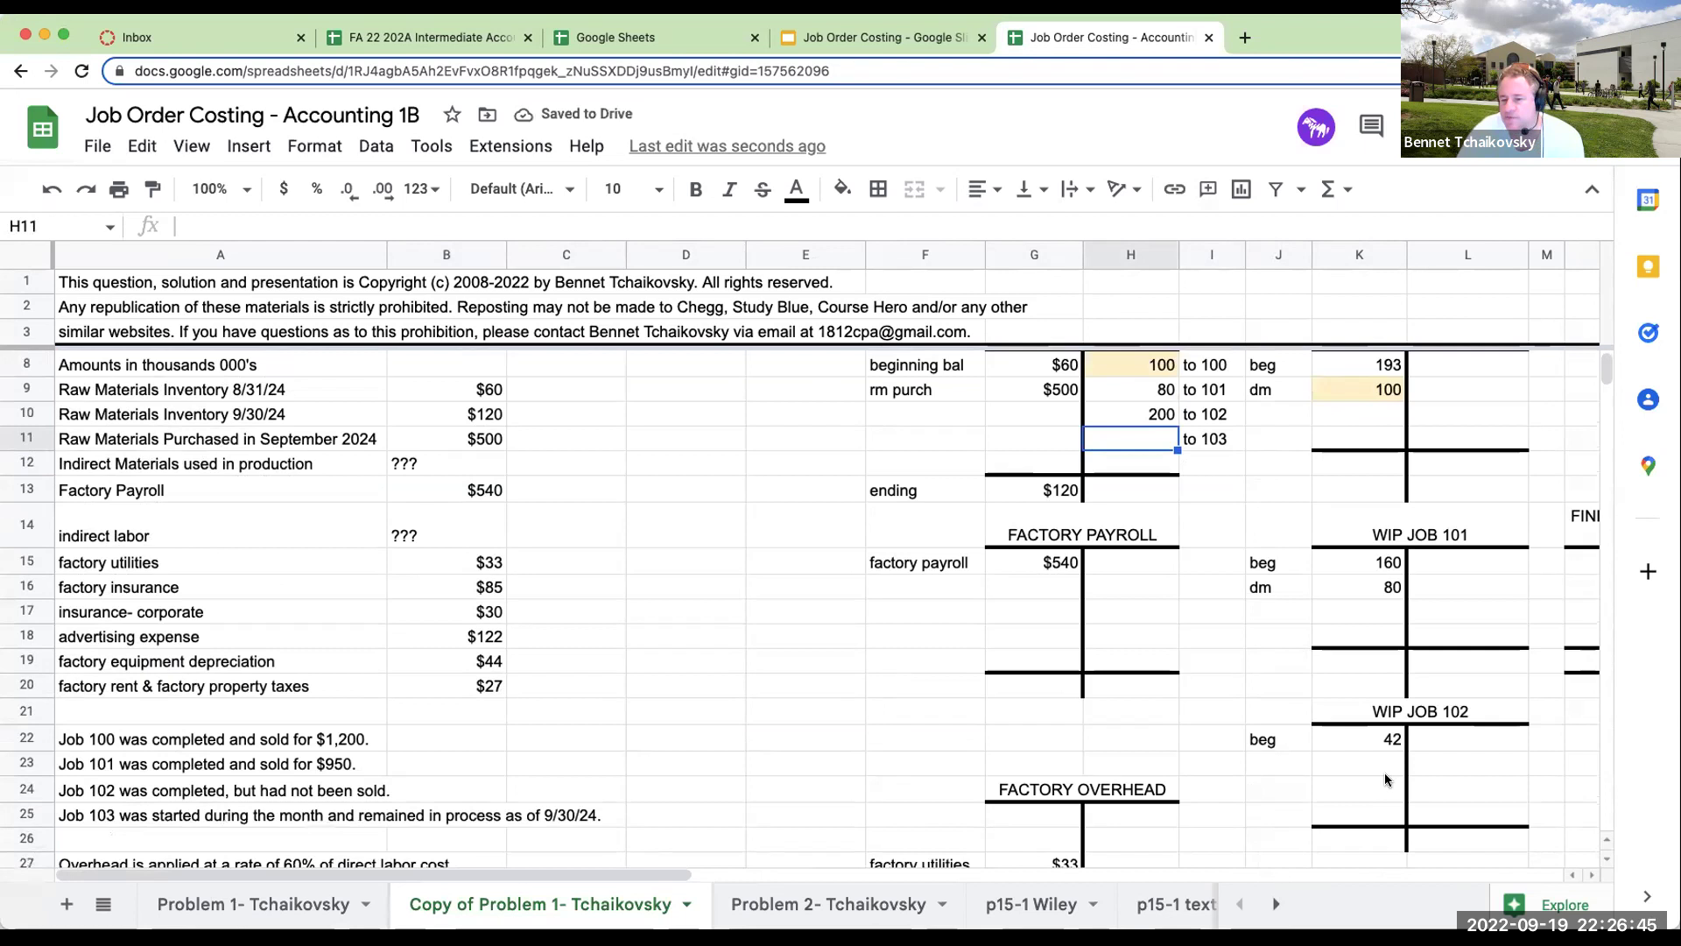
{"action": "left_click", "coordinate": [1384, 773]}
{"action": "type", "text": "="}
{"action": "left_click", "coordinate": [1150, 413]}
{"action": "key", "text": "Return"}
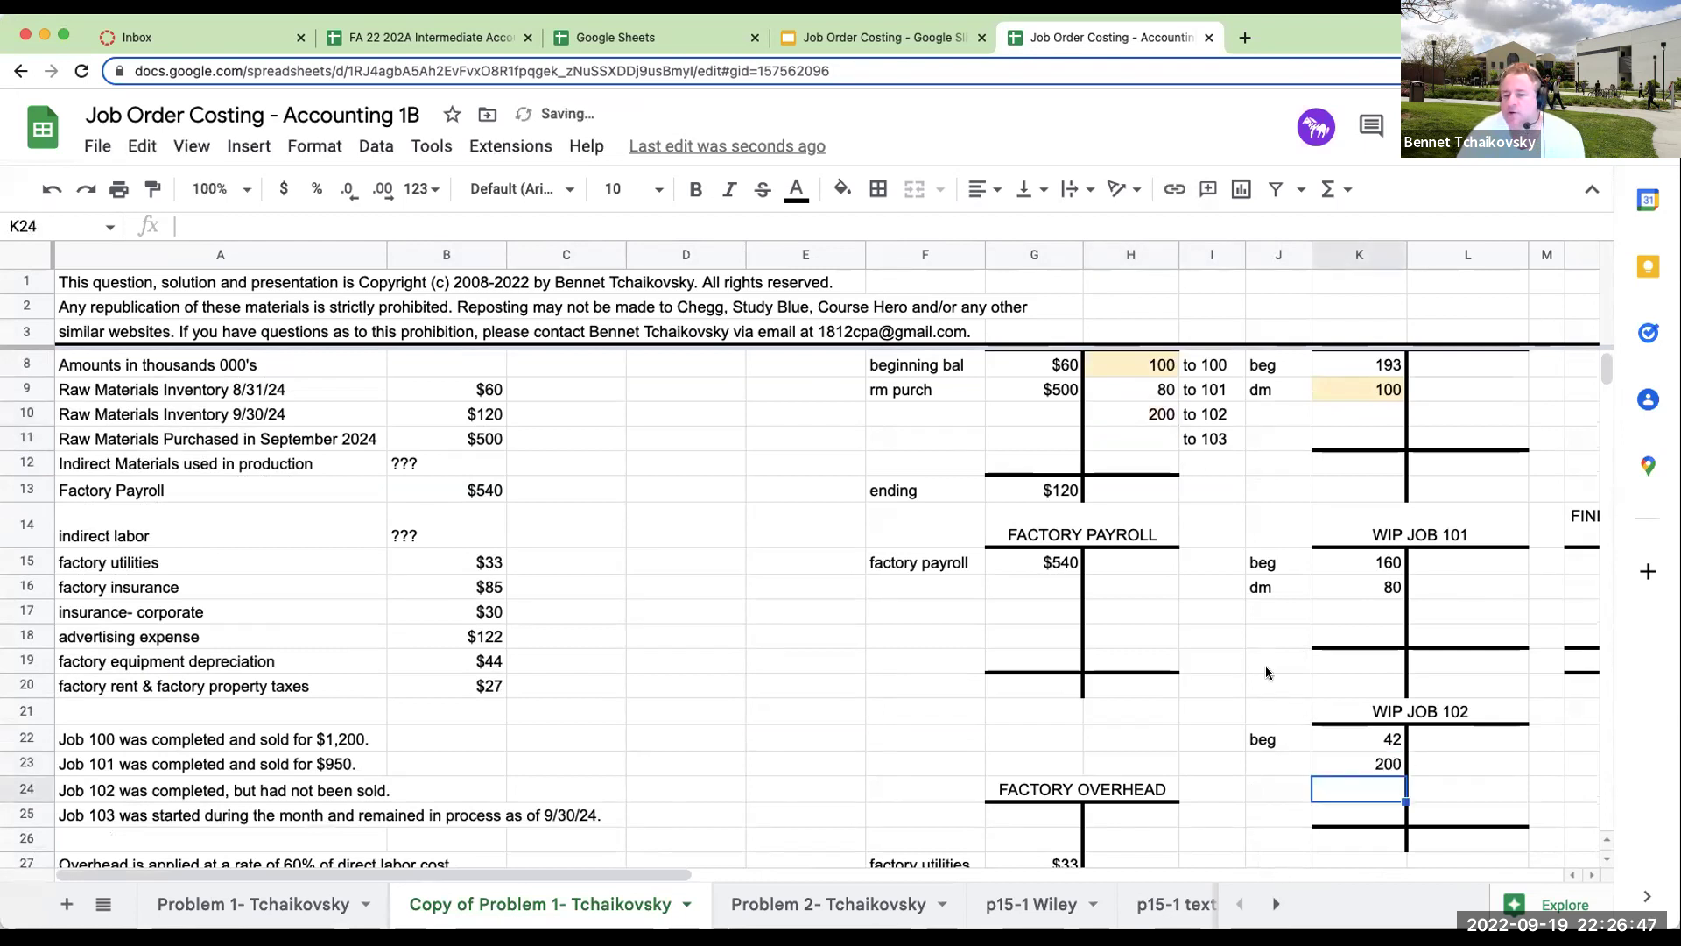
{"action": "left_click", "coordinate": [1267, 769]}
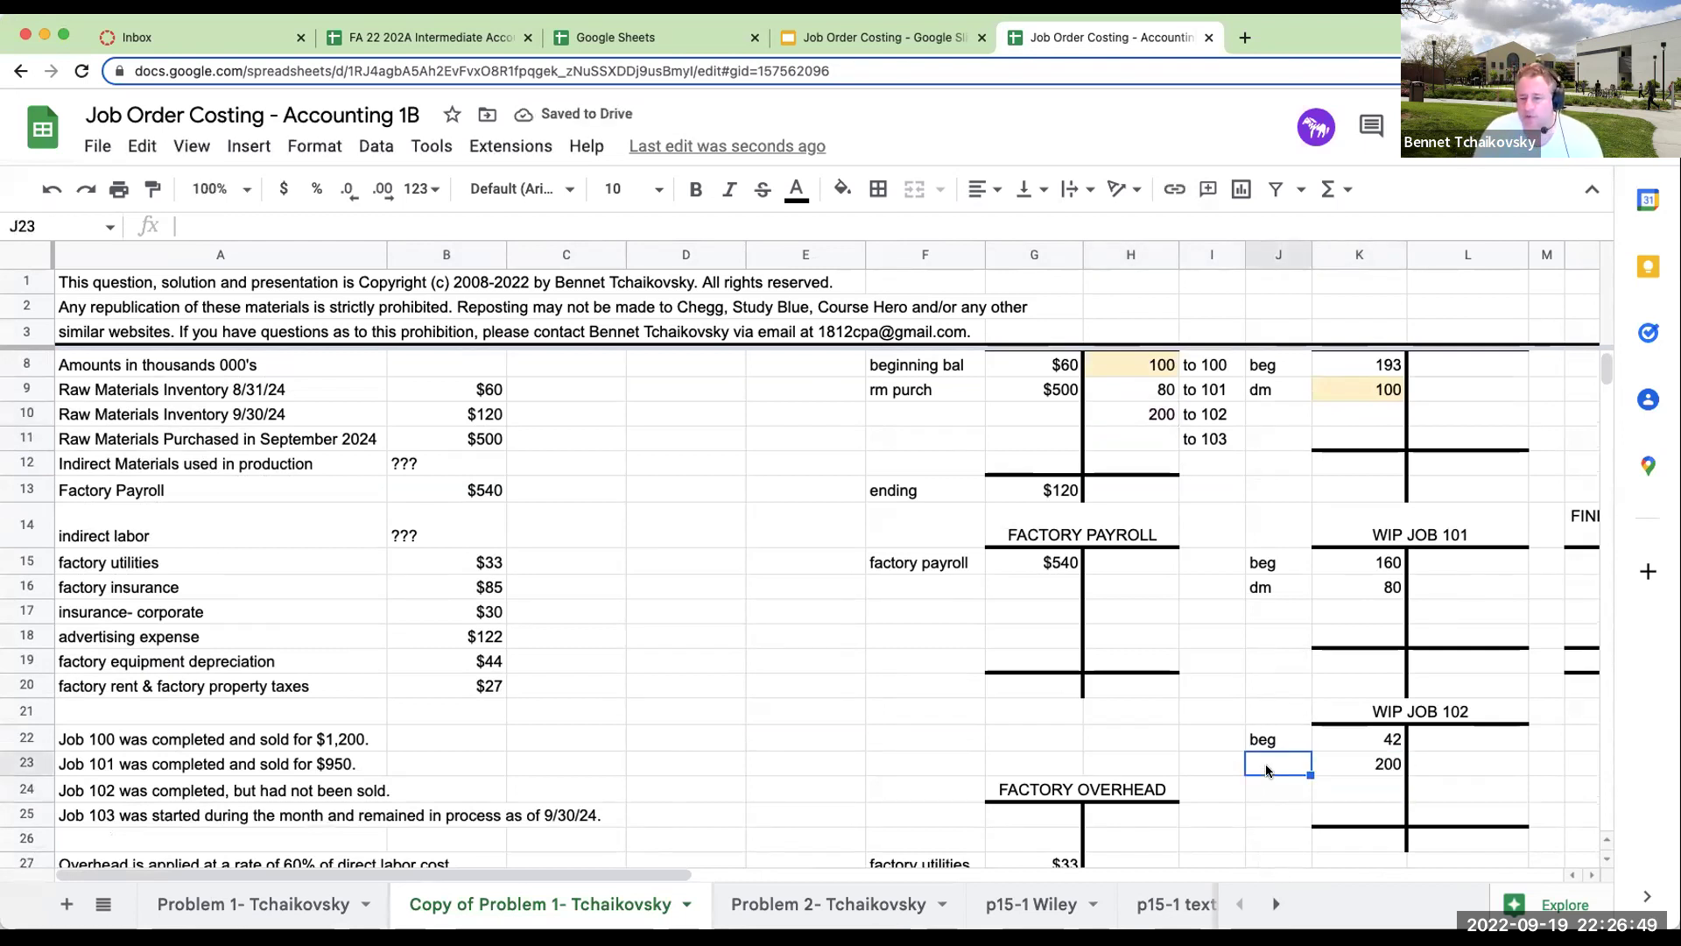
{"action": "type", "text": "dm"}
{"action": "key", "text": "Return"}
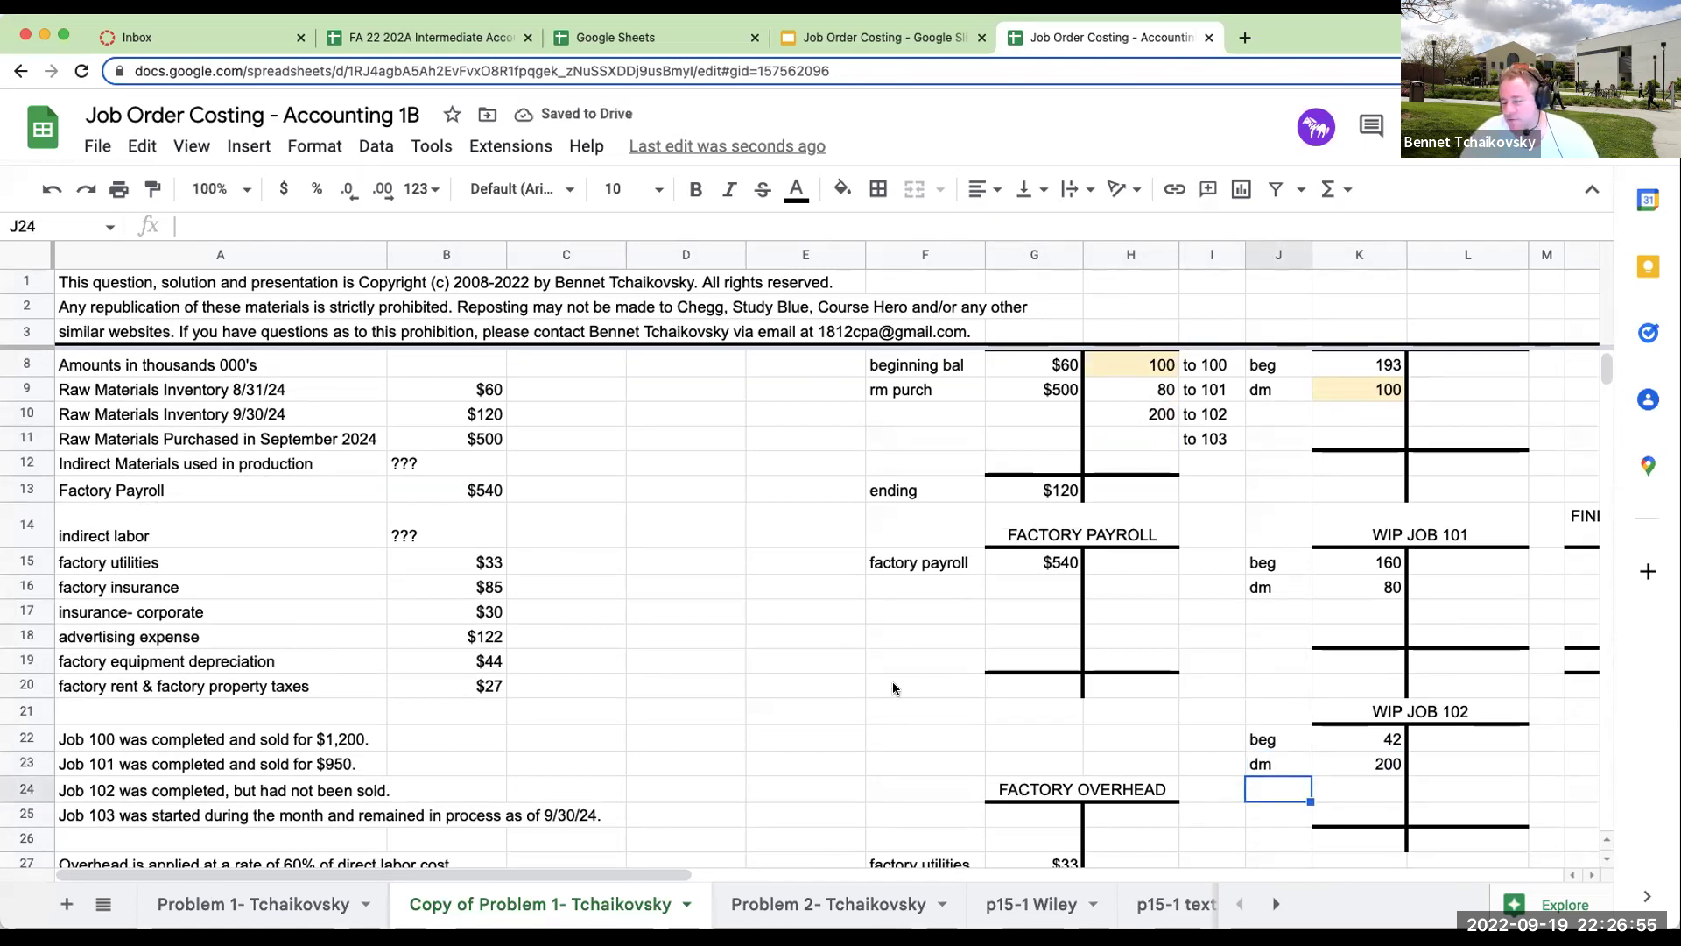
Credit Raw Materials Inventory for Job 103's September direct materials by referencing E38 in H11.
{"action": "scroll", "coordinate": [891, 683], "scroll_direction": "down", "scroll_amount": 5}
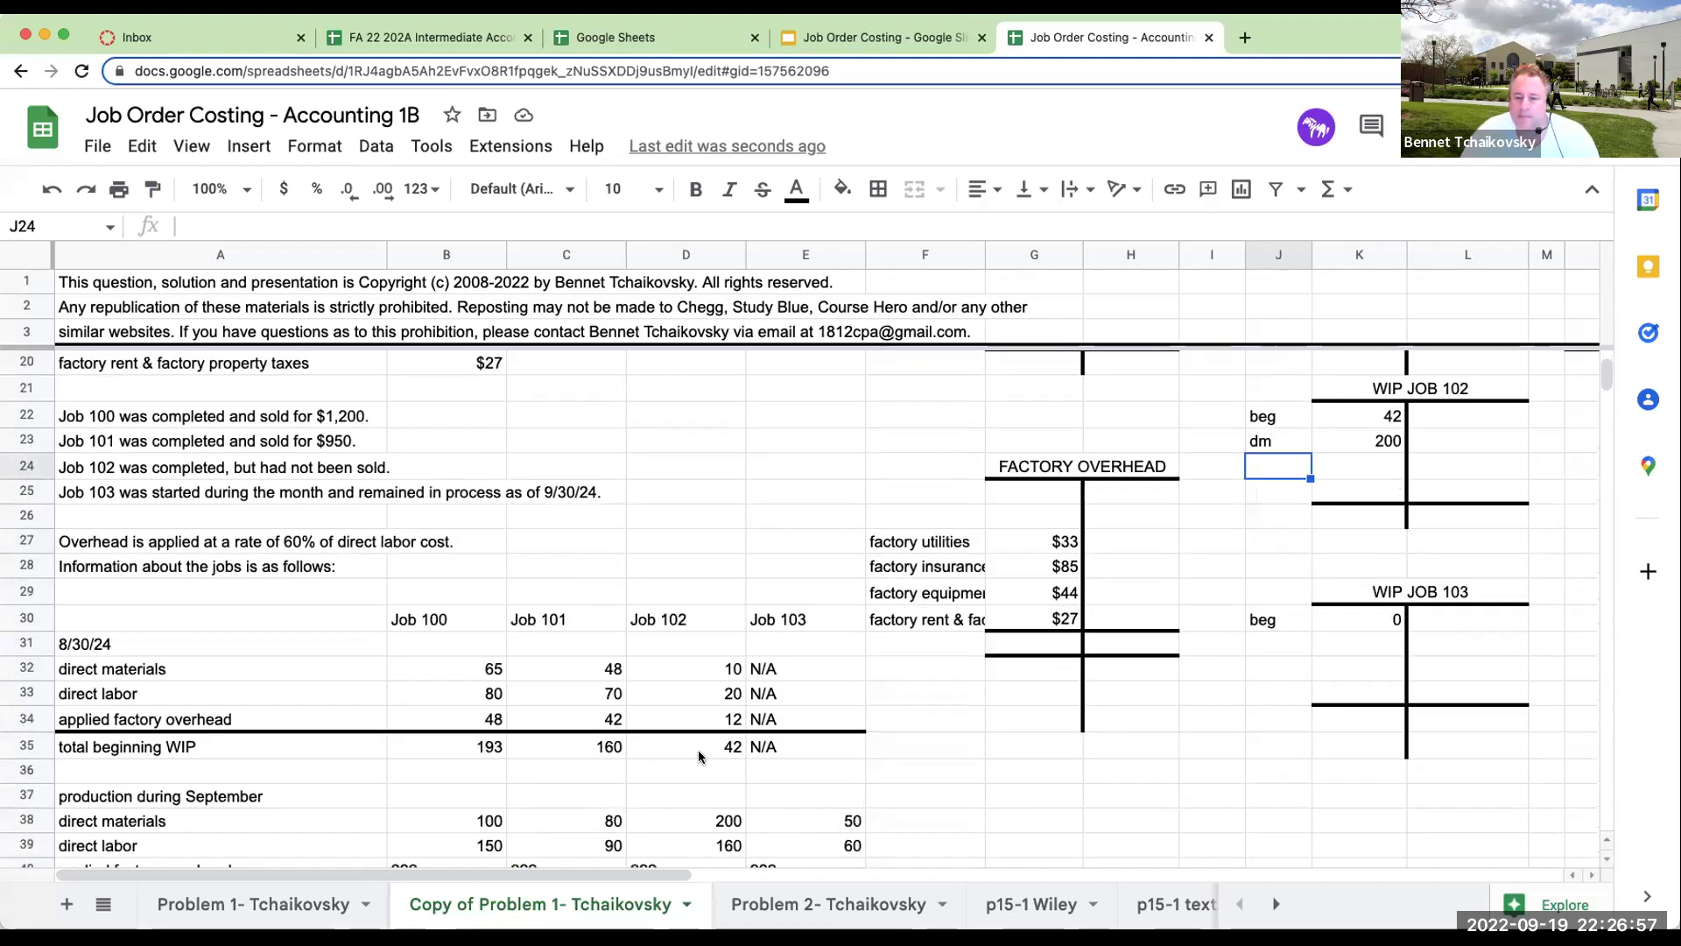
{"action": "scroll", "coordinate": [696, 756], "scroll_direction": "down", "scroll_amount": 2}
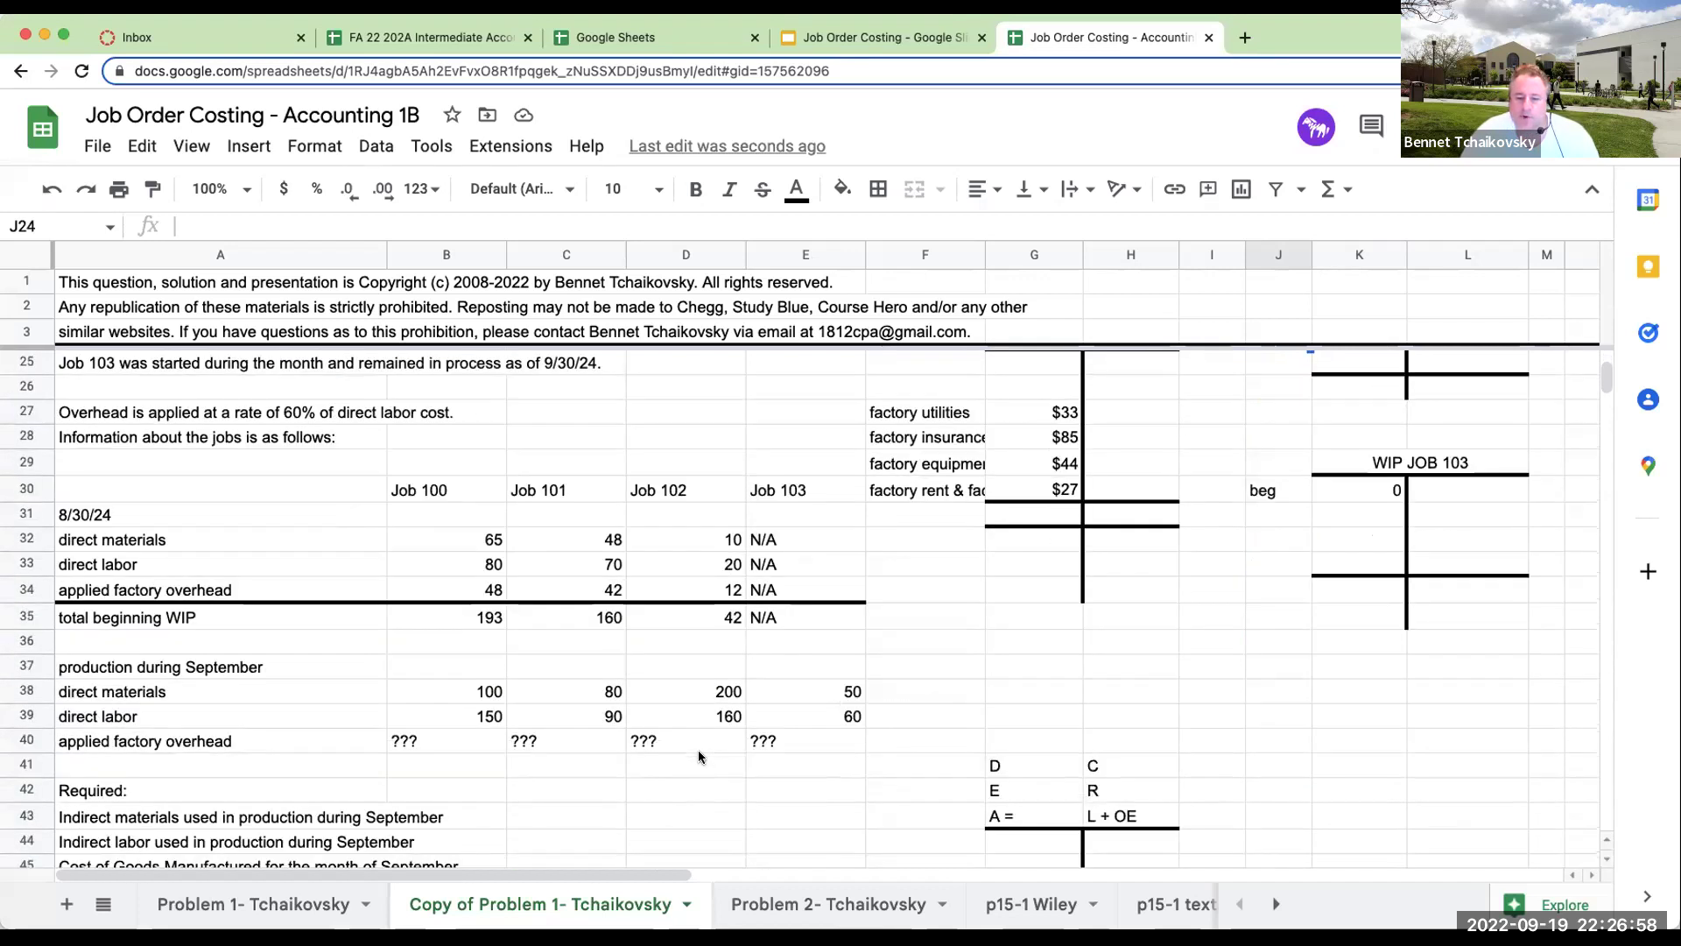
{"action": "left_click", "coordinate": [825, 692]}
{"action": "scroll", "coordinate": [823, 692], "scroll_direction": "up", "scroll_amount": 1}
{"action": "scroll", "coordinate": [822, 686], "scroll_direction": "down", "scroll_amount": 1}
{"action": "scroll", "coordinate": [1089, 658], "scroll_direction": "up", "scroll_amount": 7}
{"action": "left_click", "coordinate": [1147, 559]}
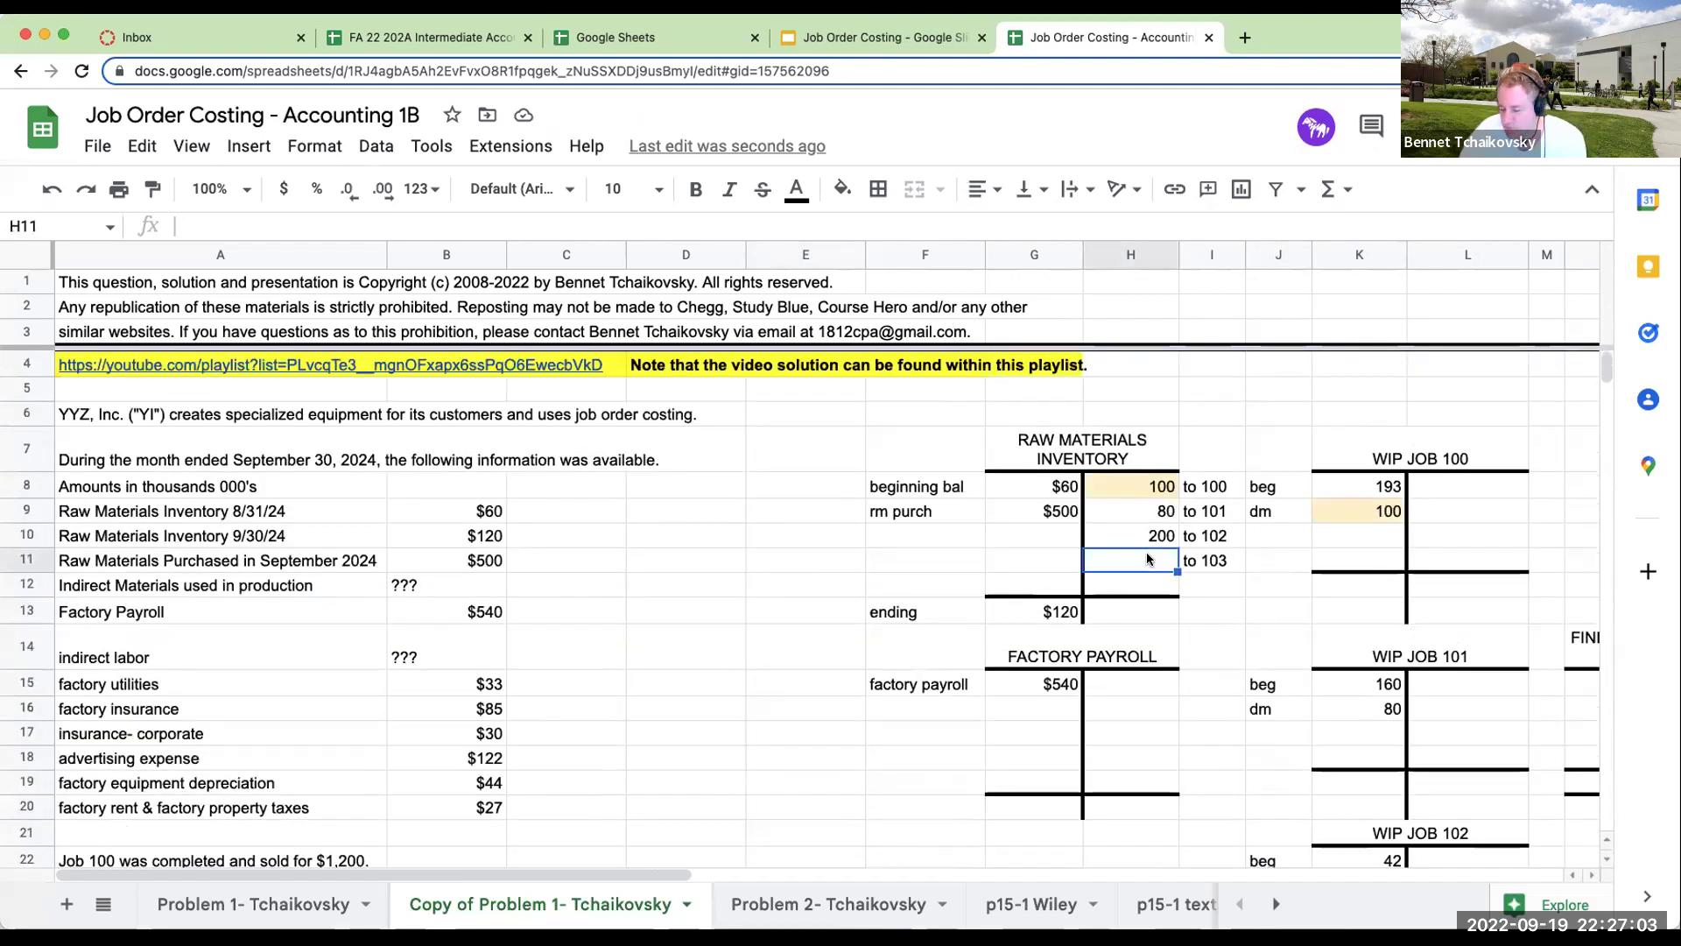
{"action": "type", "text": "+"}
{"action": "scroll", "coordinate": [831, 679], "scroll_direction": "down", "scroll_amount": 8}
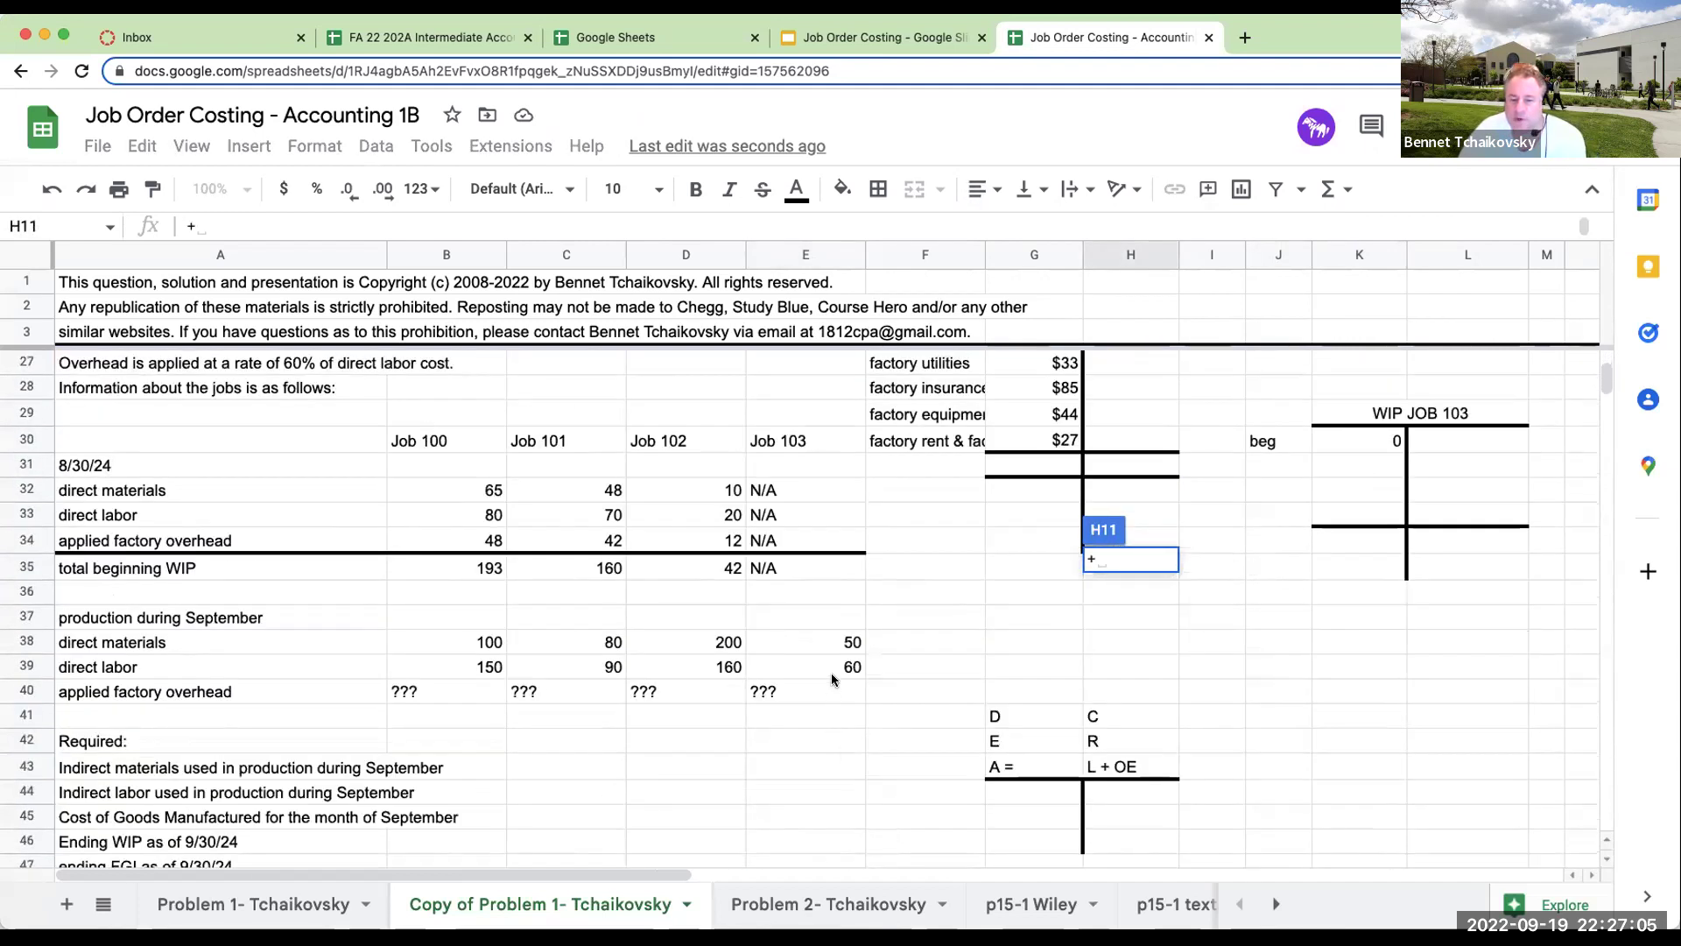
{"action": "left_click", "coordinate": [828, 645]}
{"action": "key", "text": "Return"}
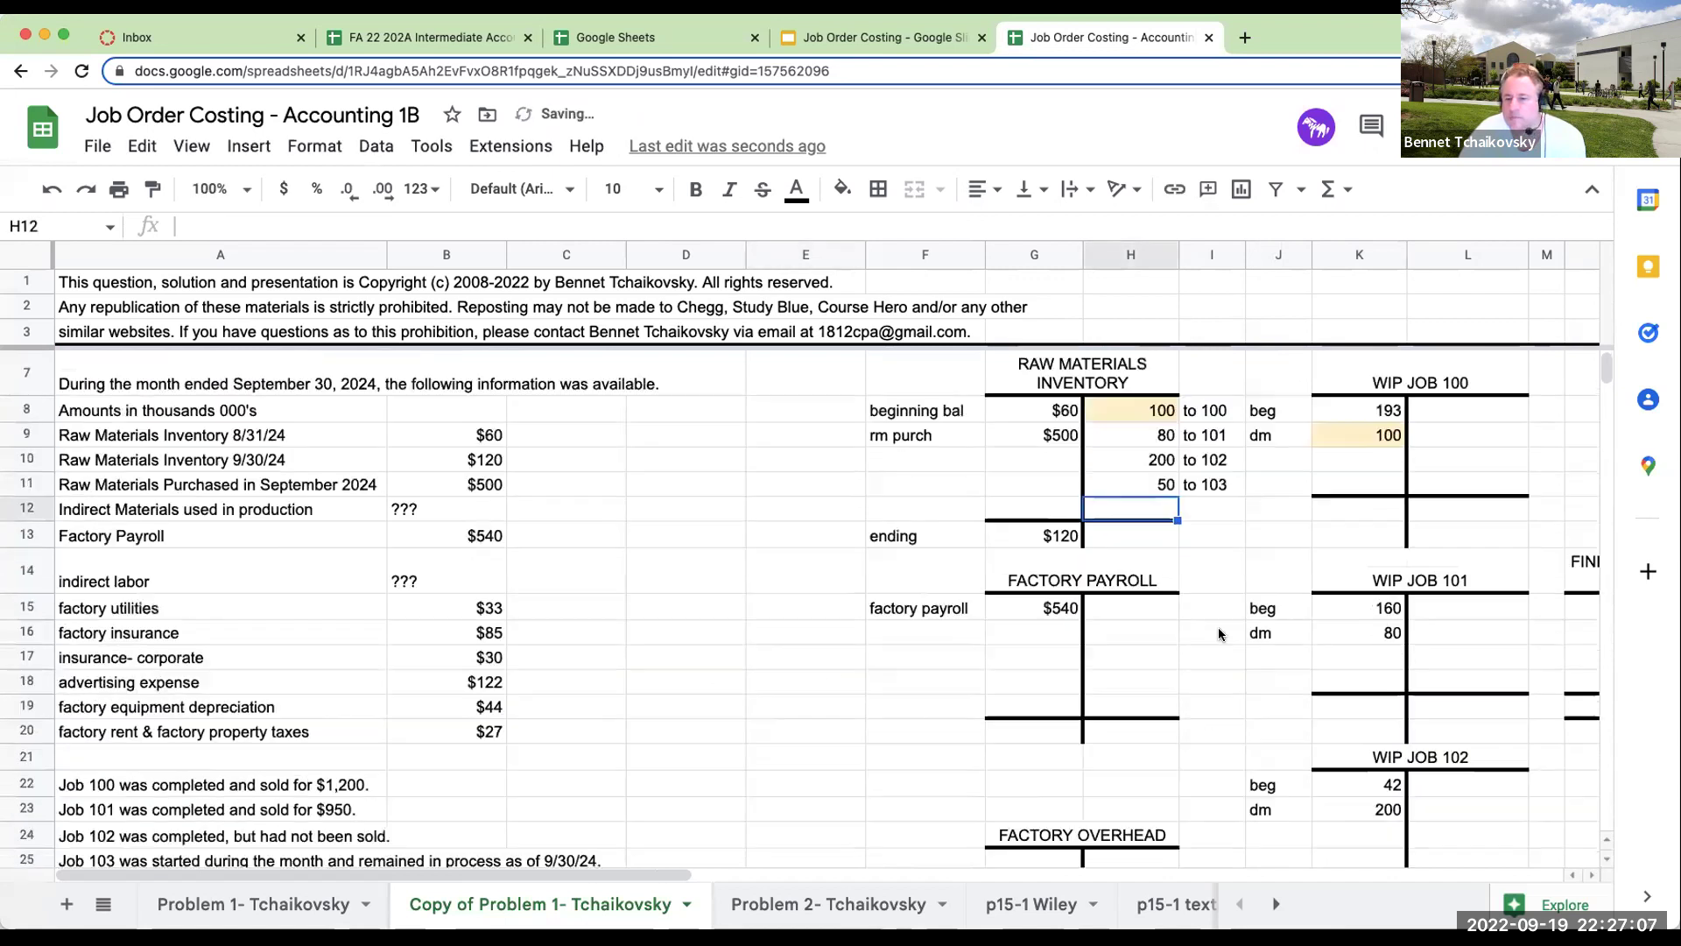
{"action": "scroll", "coordinate": [1217, 626], "scroll_direction": "up", "scroll_amount": 1}
{"action": "left_click", "coordinate": [1148, 564]}
Post direct materials to WIP Job 103, labelling J31 "dm" and referencing H11 in K31.
{"action": "scroll", "coordinate": [1304, 769], "scroll_direction": "down", "scroll_amount": 2}
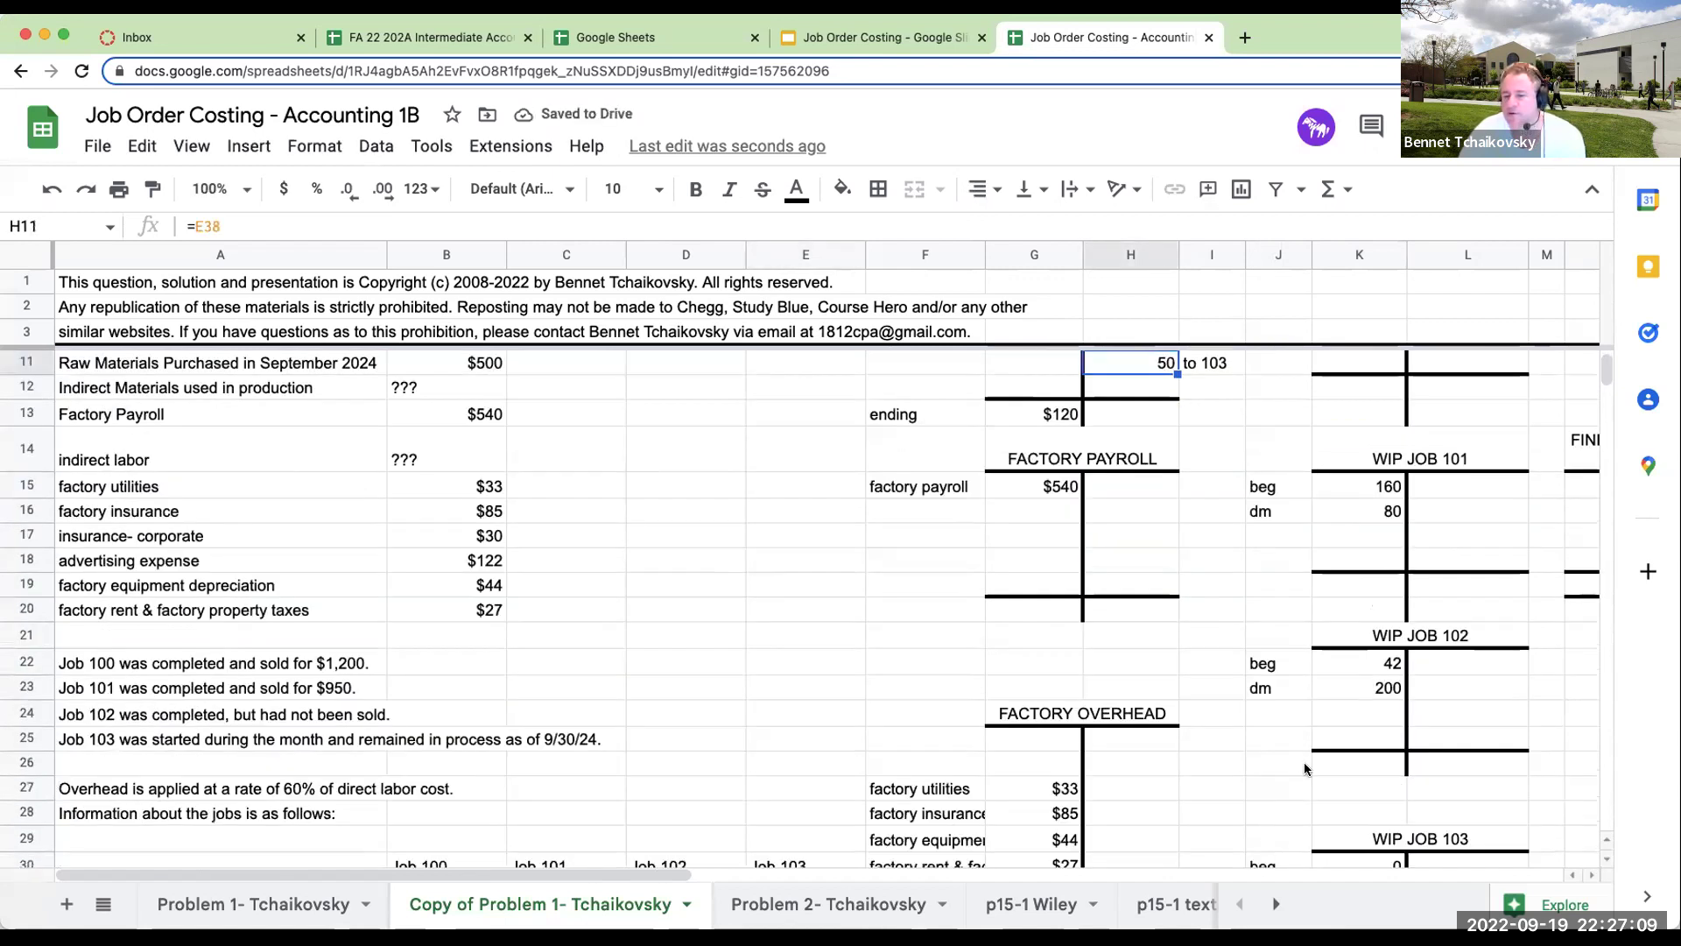
{"action": "scroll", "coordinate": [1304, 769], "scroll_direction": "down", "scroll_amount": 4}
{"action": "left_click", "coordinate": [1268, 624]}
{"action": "type", "text": "dm"}
{"action": "key", "text": "Return"}
{"action": "left_click", "coordinate": [1358, 619]}
{"action": "type", "text": "+"}
{"action": "key", "text": "Left"}
{"action": "key", "text": "Left"}
{"action": "key", "text": "Up"}
{"action": "key", "text": "Up"}
{"action": "key", "text": "Up"}
{"action": "key", "text": "Up"}
{"action": "key", "text": "Up"}
{"action": "key", "text": "Up"}
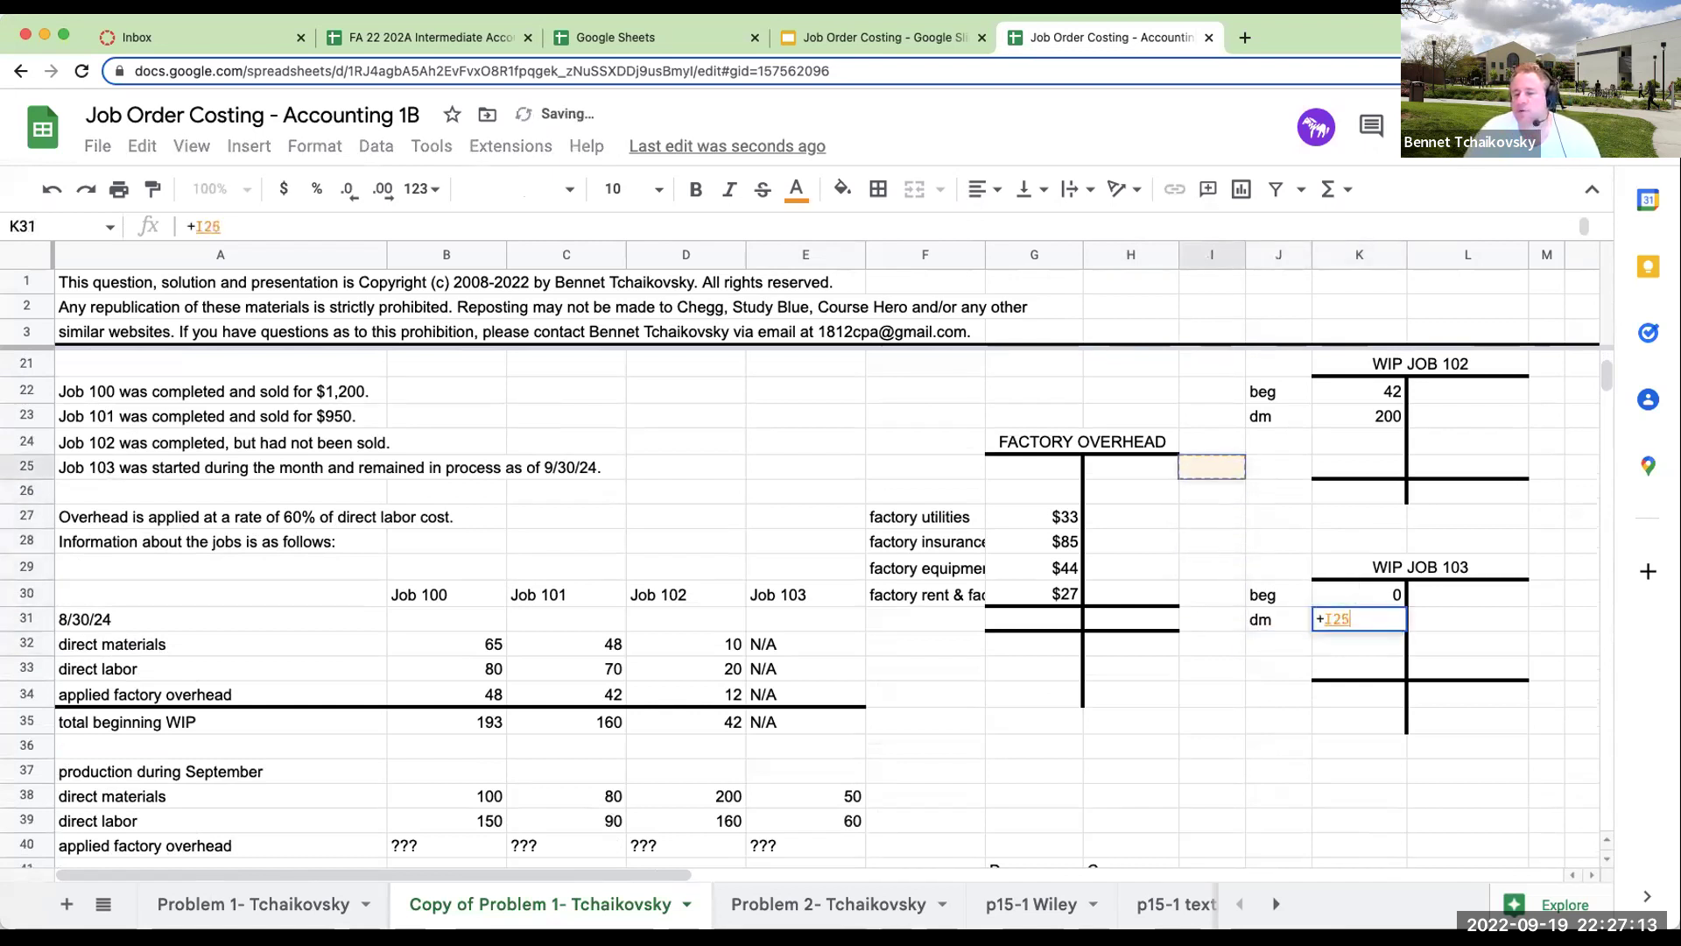
{"action": "key", "text": "Up"}
{"action": "key", "text": "Up"}
{"action": "key", "text": "Up"}
{"action": "key", "text": "Up"}
{"action": "key", "text": "Up"}
{"action": "key", "text": "Up"}
{"action": "key", "text": "Up"}
{"action": "key", "text": "Up"}
{"action": "key", "text": "Up"}
{"action": "key", "text": "Up"}
{"action": "key", "text": "Up"}
{"action": "key", "text": "Up"}
{"action": "key", "text": "Up"}
{"action": "key", "text": "Up"}
{"action": "key", "text": "Up"}
{"action": "key", "text": "Up"}
{"action": "key", "text": "Up"}
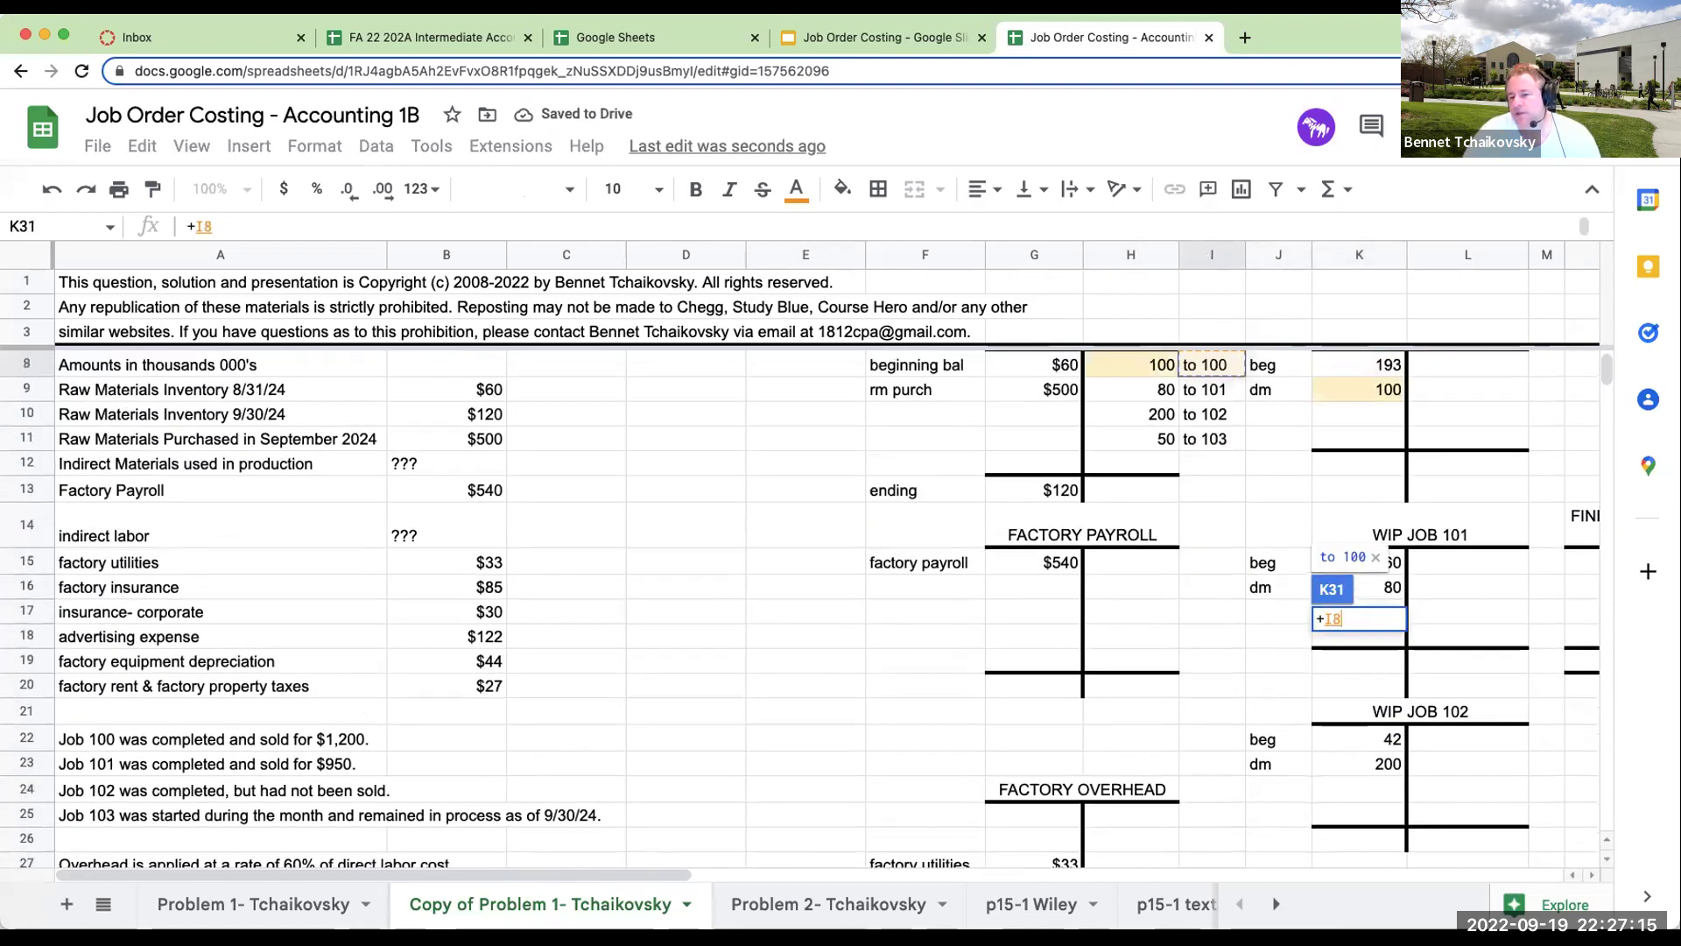
{"action": "key", "text": "Left"}
{"action": "key", "text": "Down"}
{"action": "key", "text": "Down"}
{"action": "key", "text": "Down"}
{"action": "key", "text": "Return"}
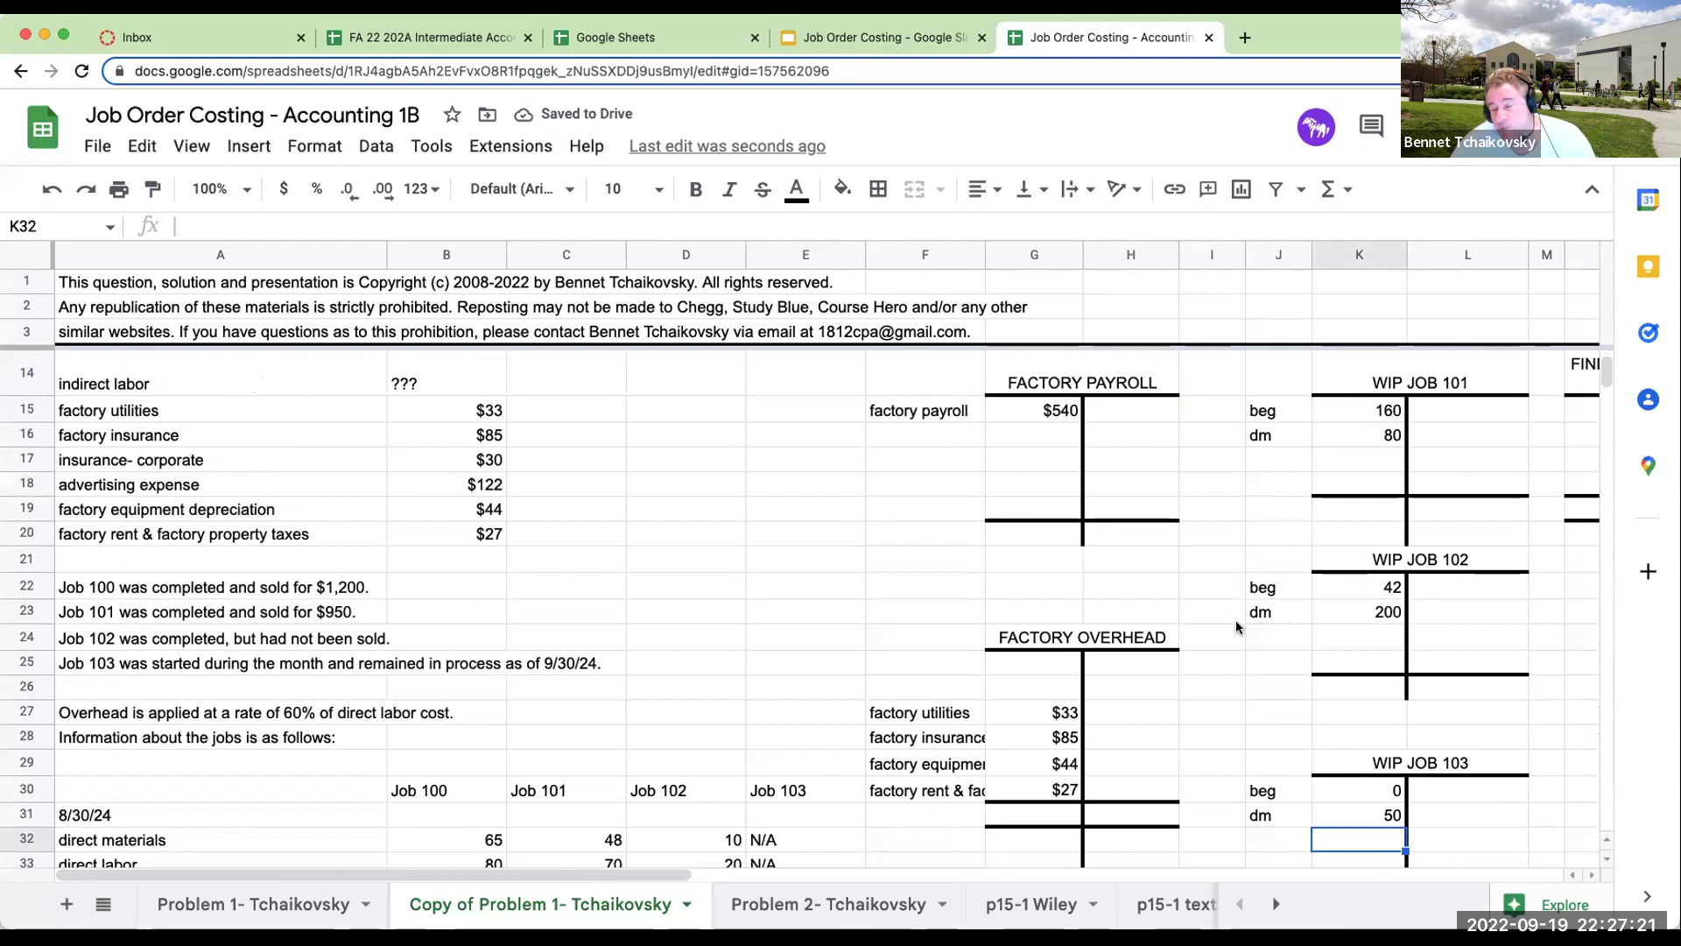
Fill the empty credit cell H12 in Raw Materials Inventory with cyan and label it "indirect materials" in I12.
{"action": "scroll", "coordinate": [1149, 721], "scroll_direction": "up", "scroll_amount": 5}
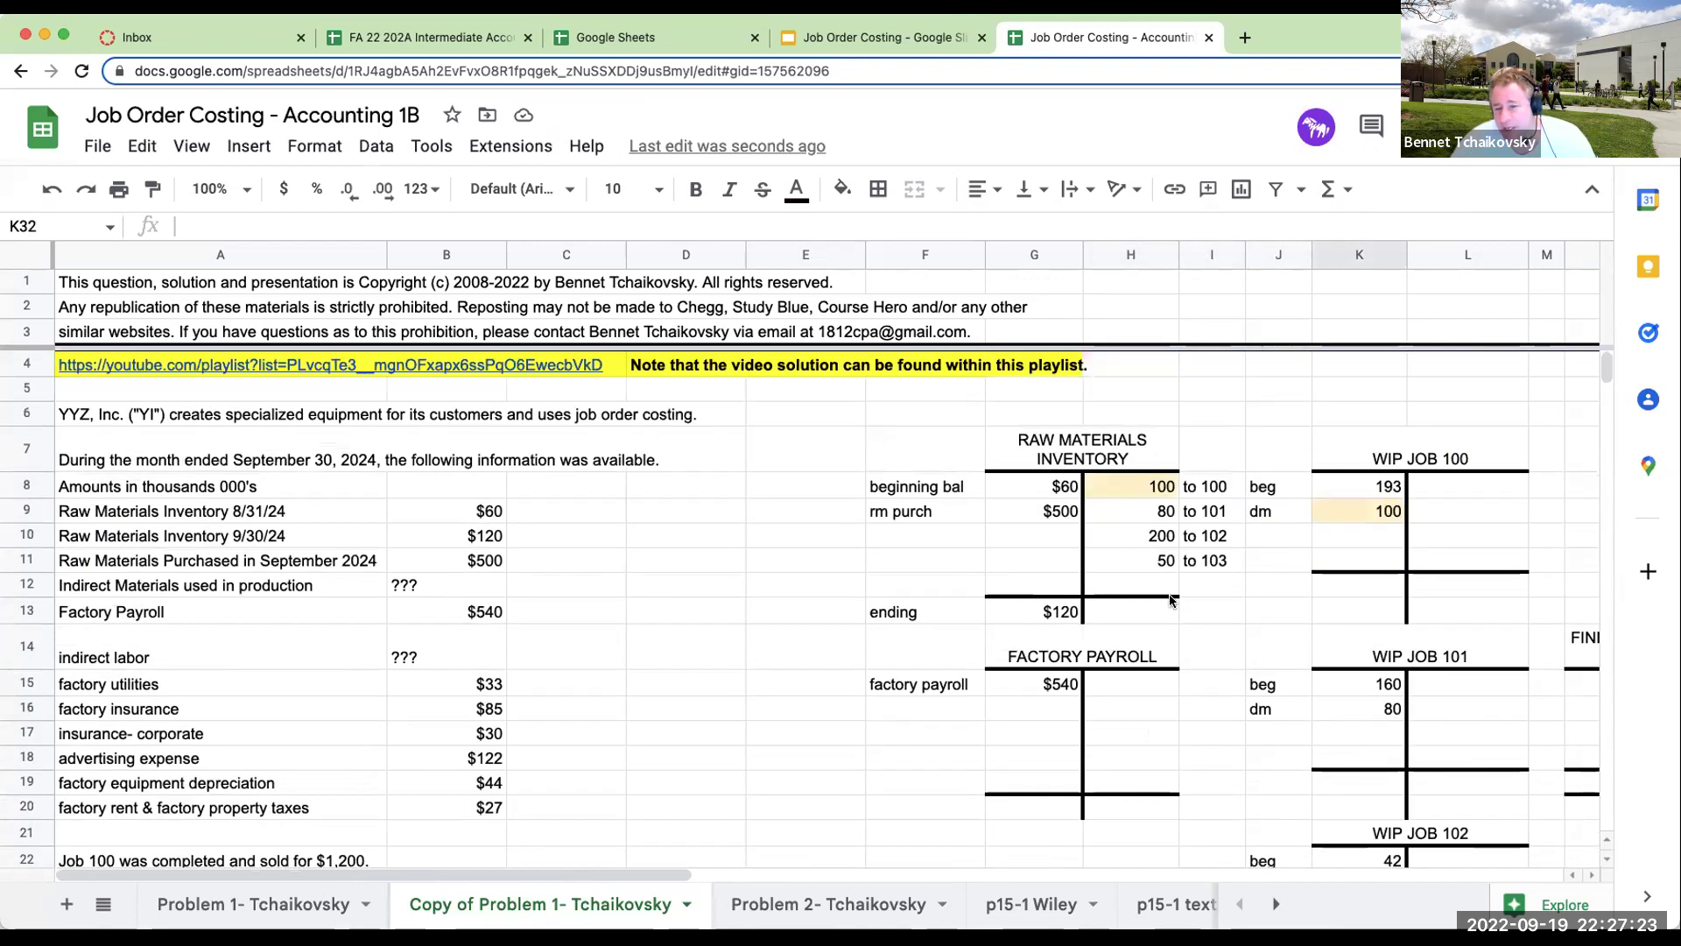
{"action": "left_click", "coordinate": [1147, 513]}
{"action": "left_click", "coordinate": [1137, 553]}
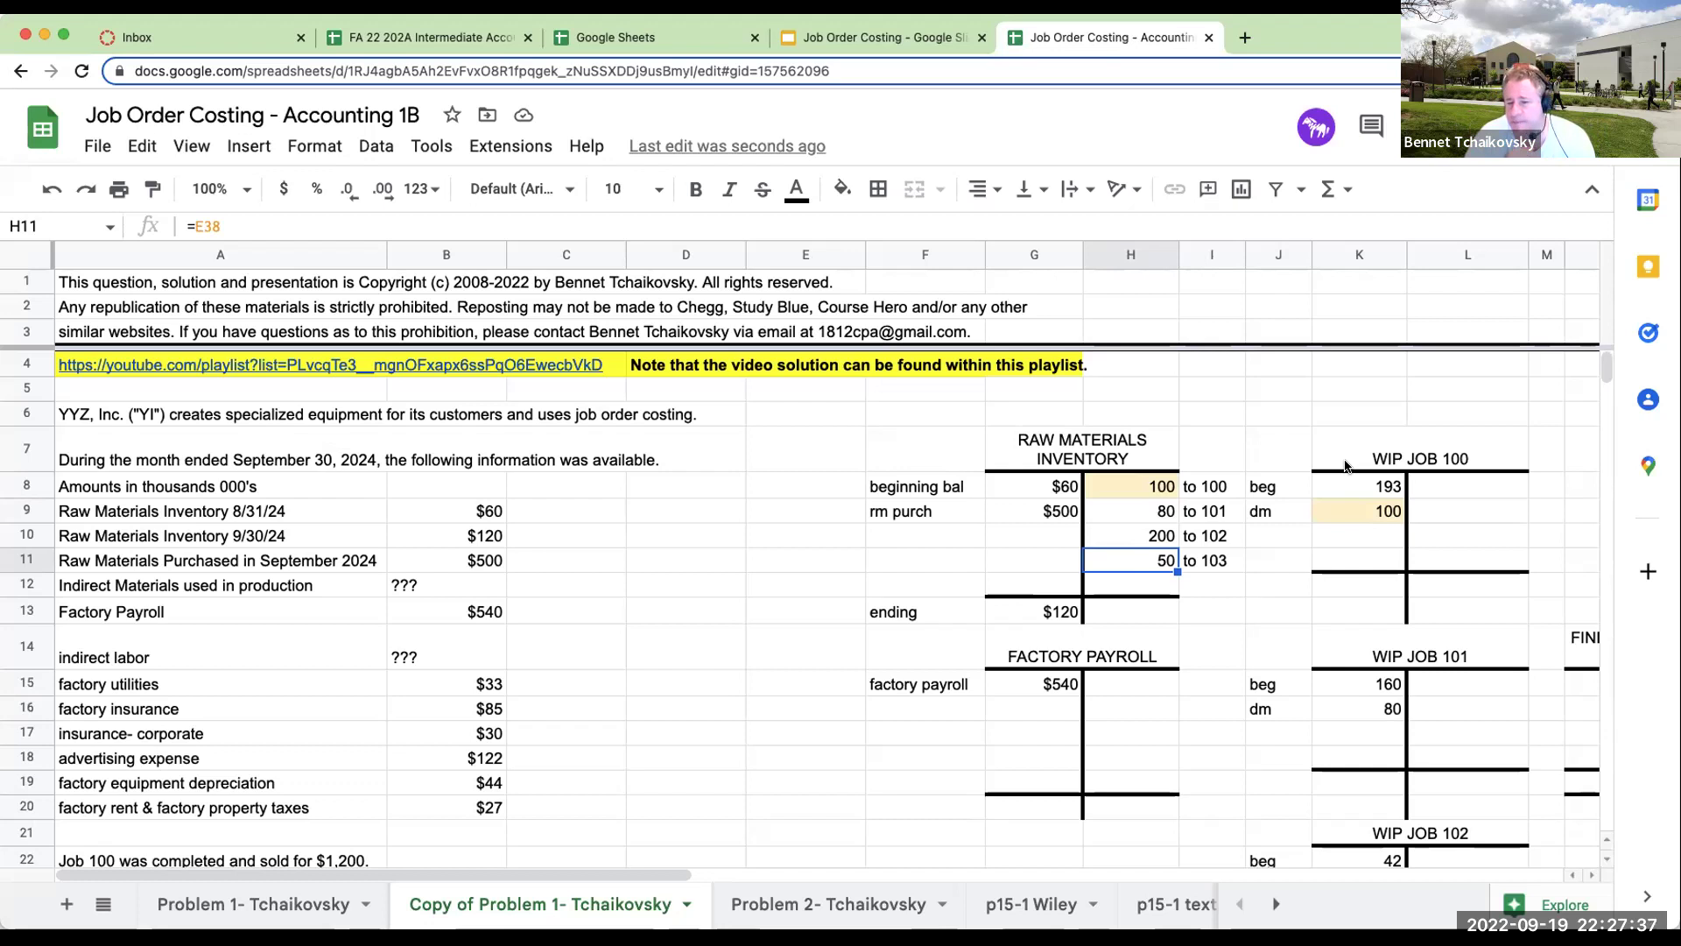
{"action": "left_click", "coordinate": [1124, 587]}
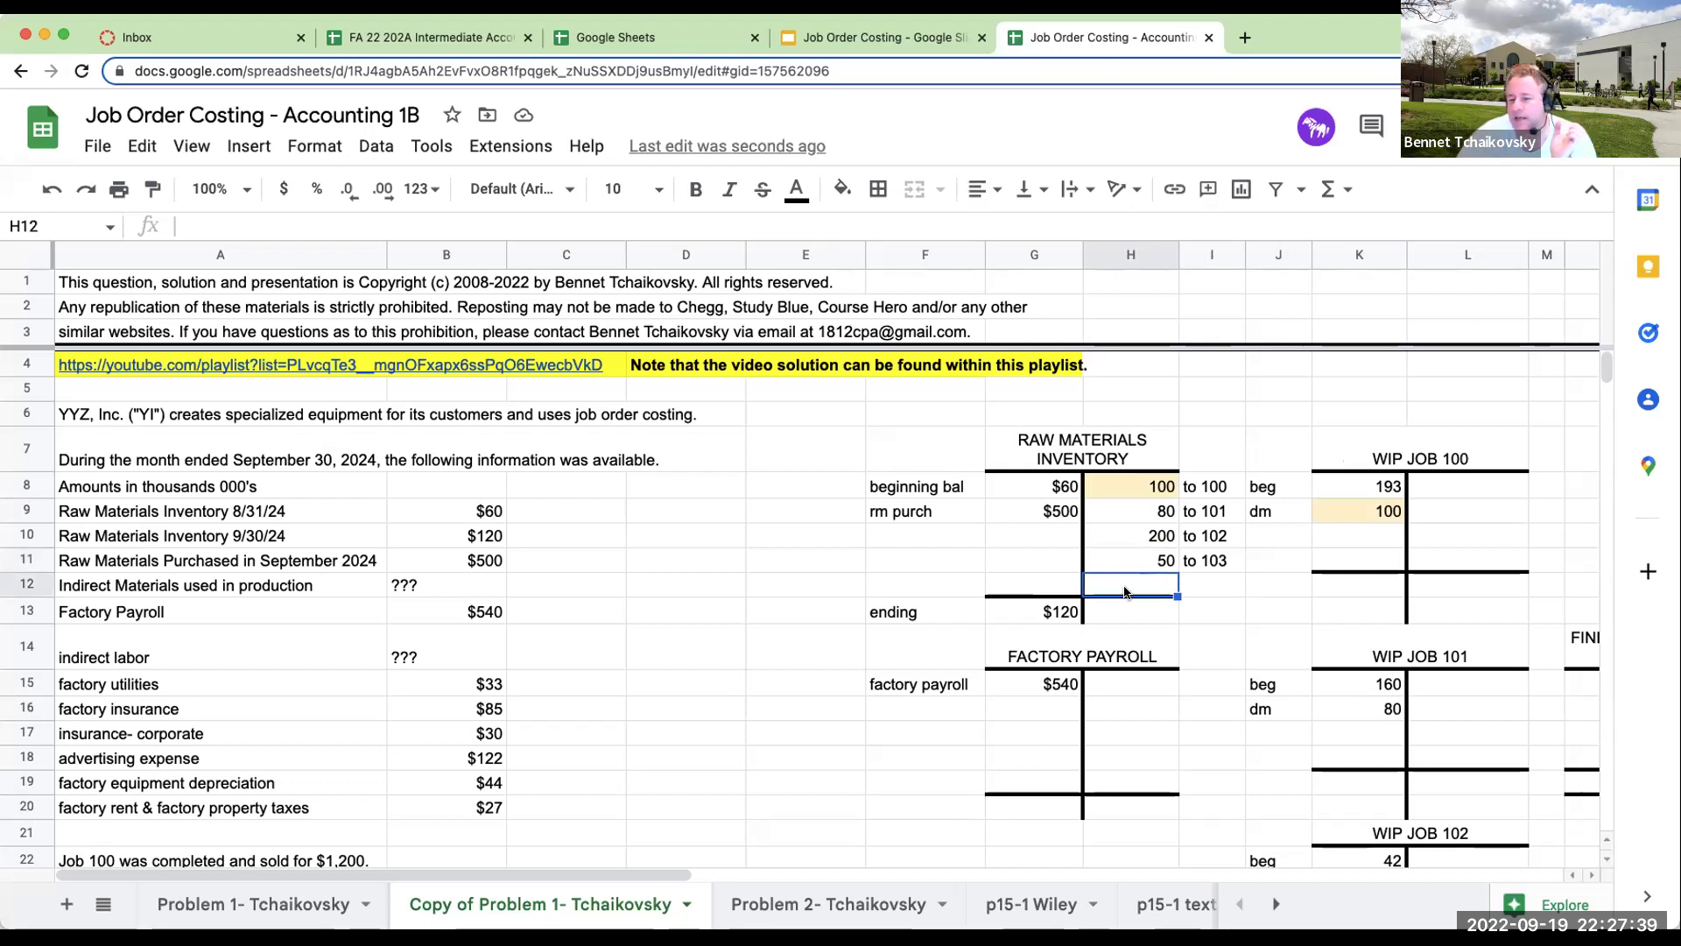
{"action": "left_click", "coordinate": [842, 188]}
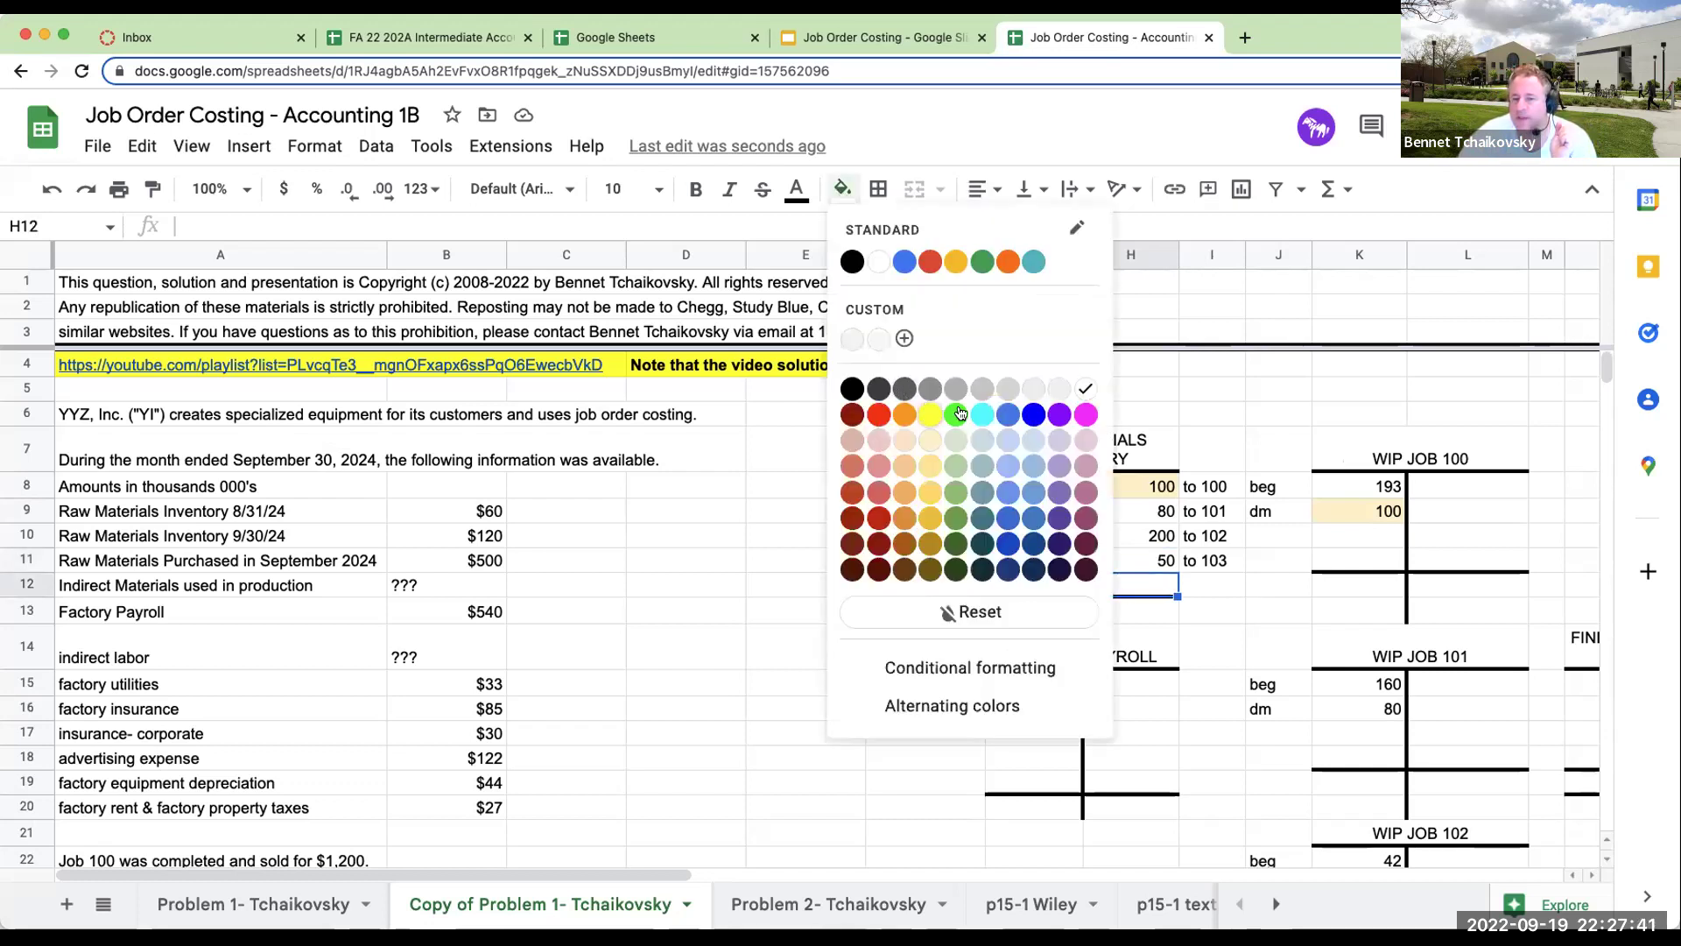
{"action": "left_click", "coordinate": [981, 415]}
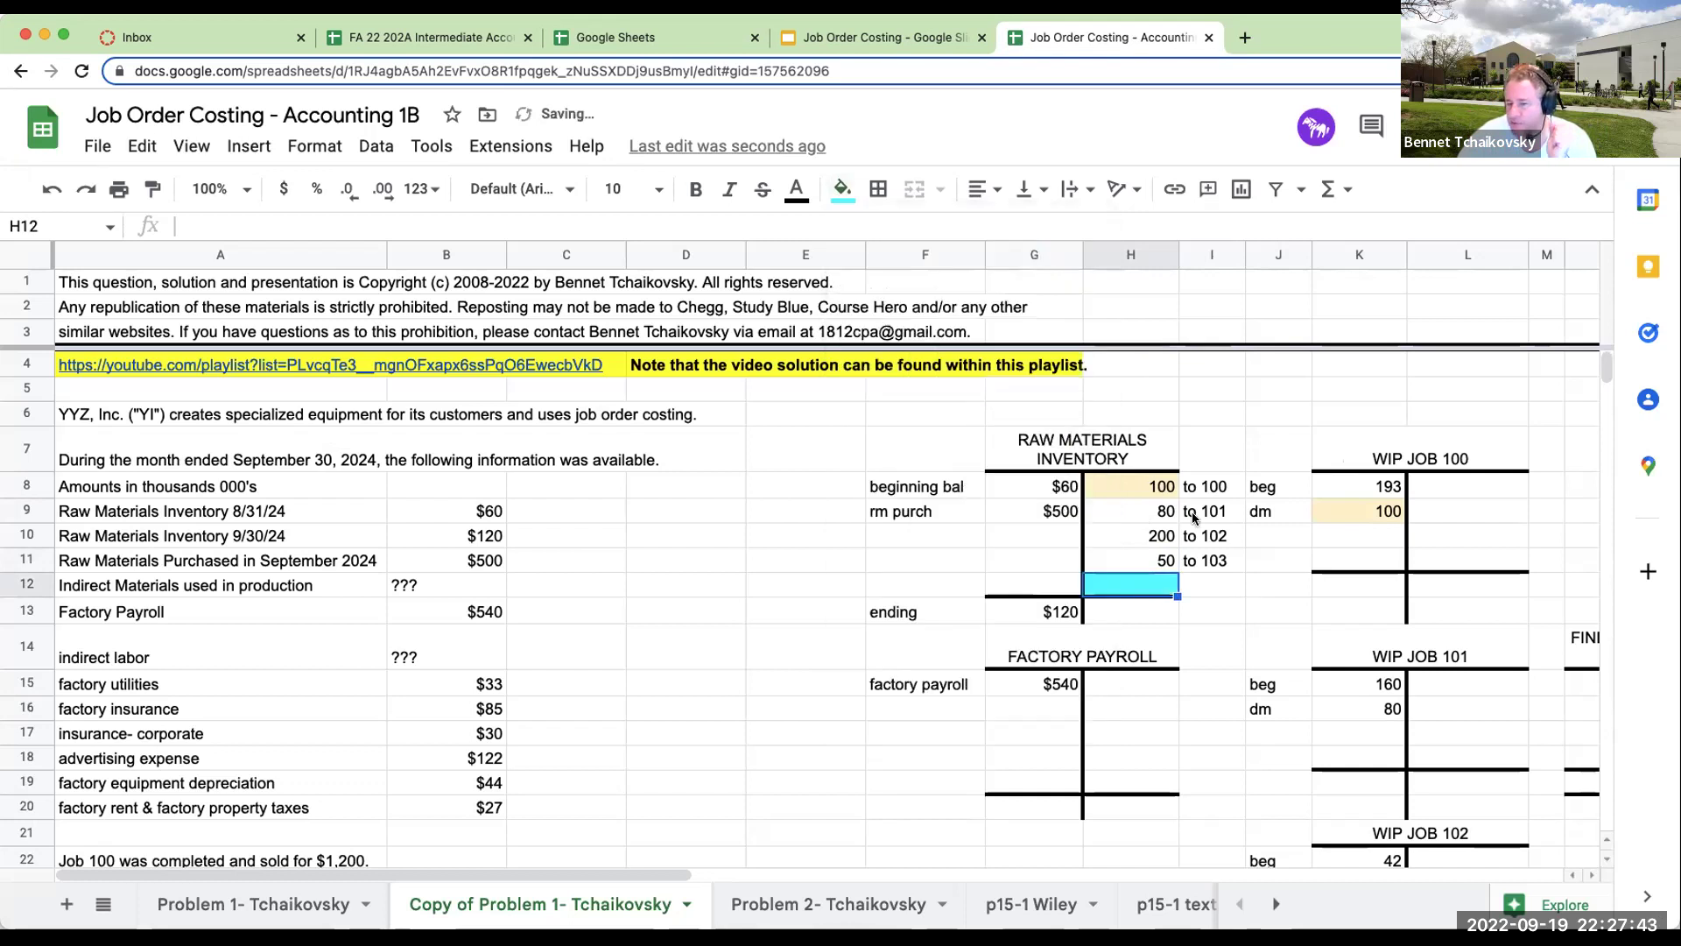
{"action": "left_click", "coordinate": [1208, 587]}
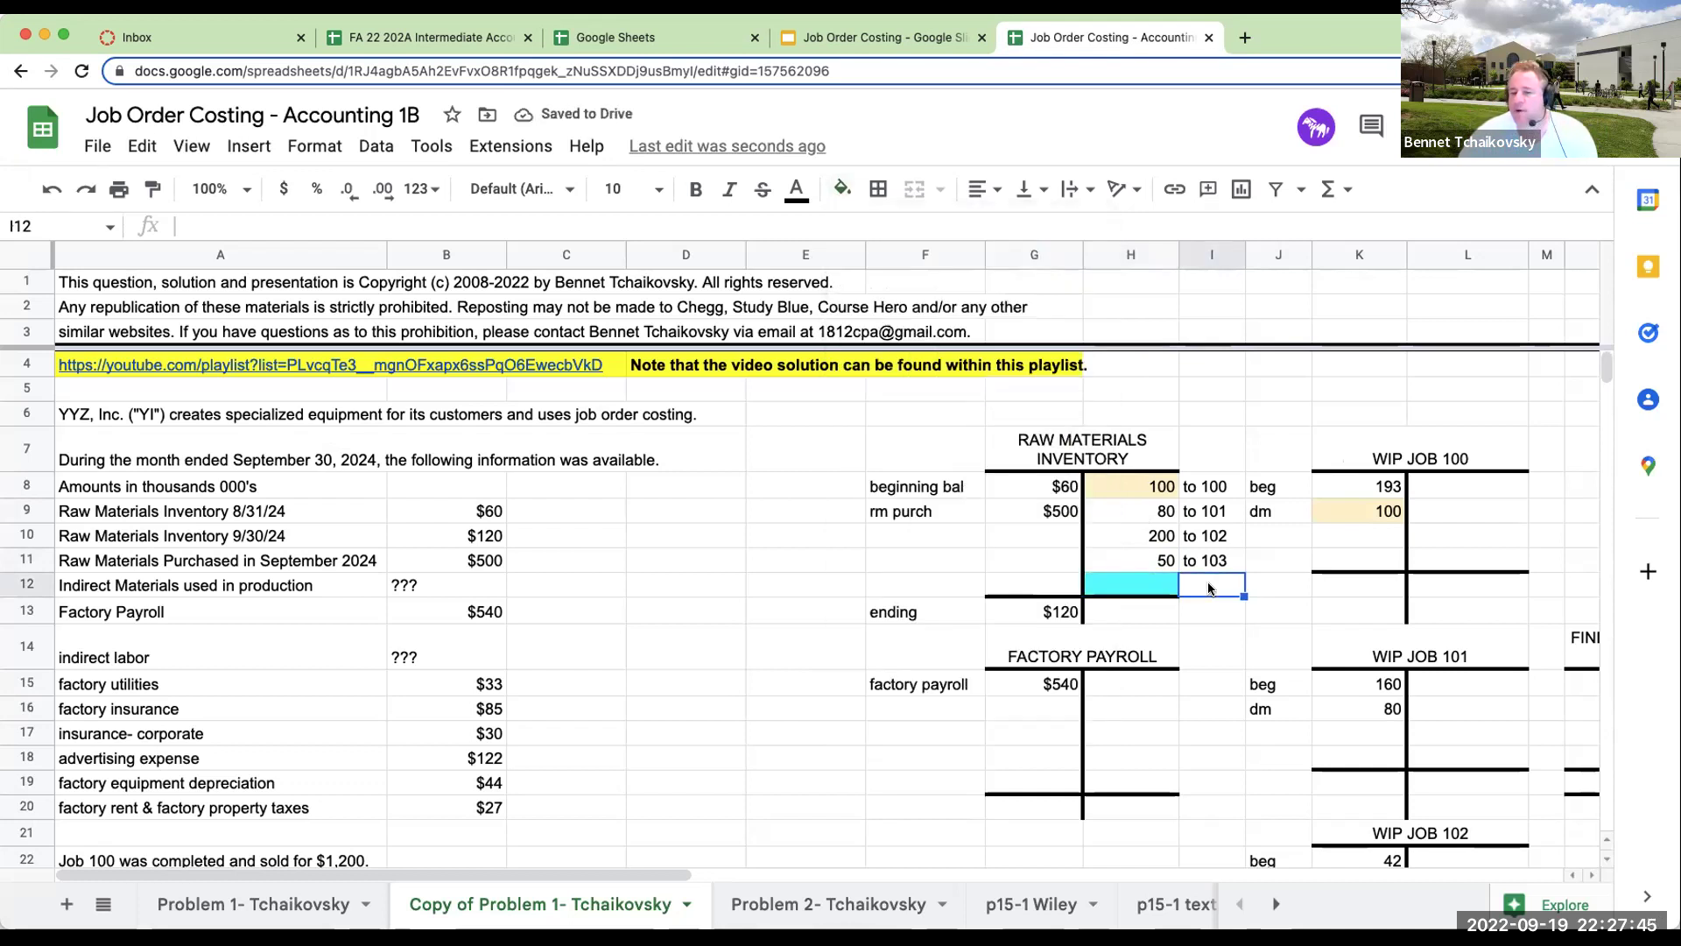
{"action": "type", "text": "indirect materials"}
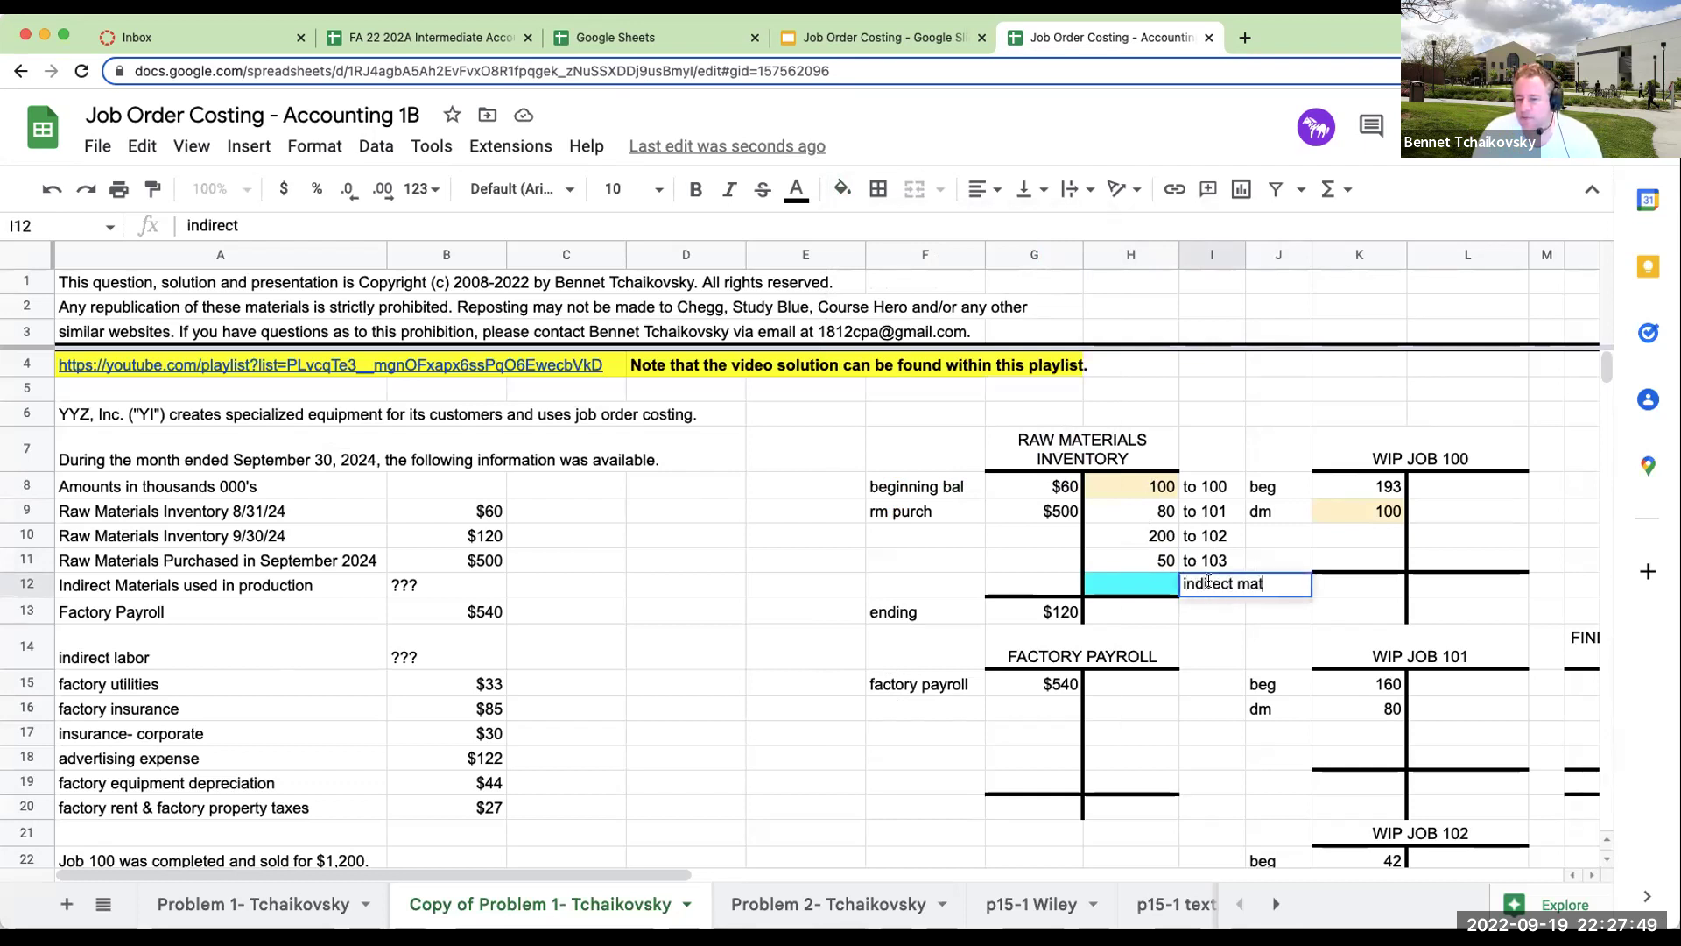
{"action": "key", "text": "Return"}
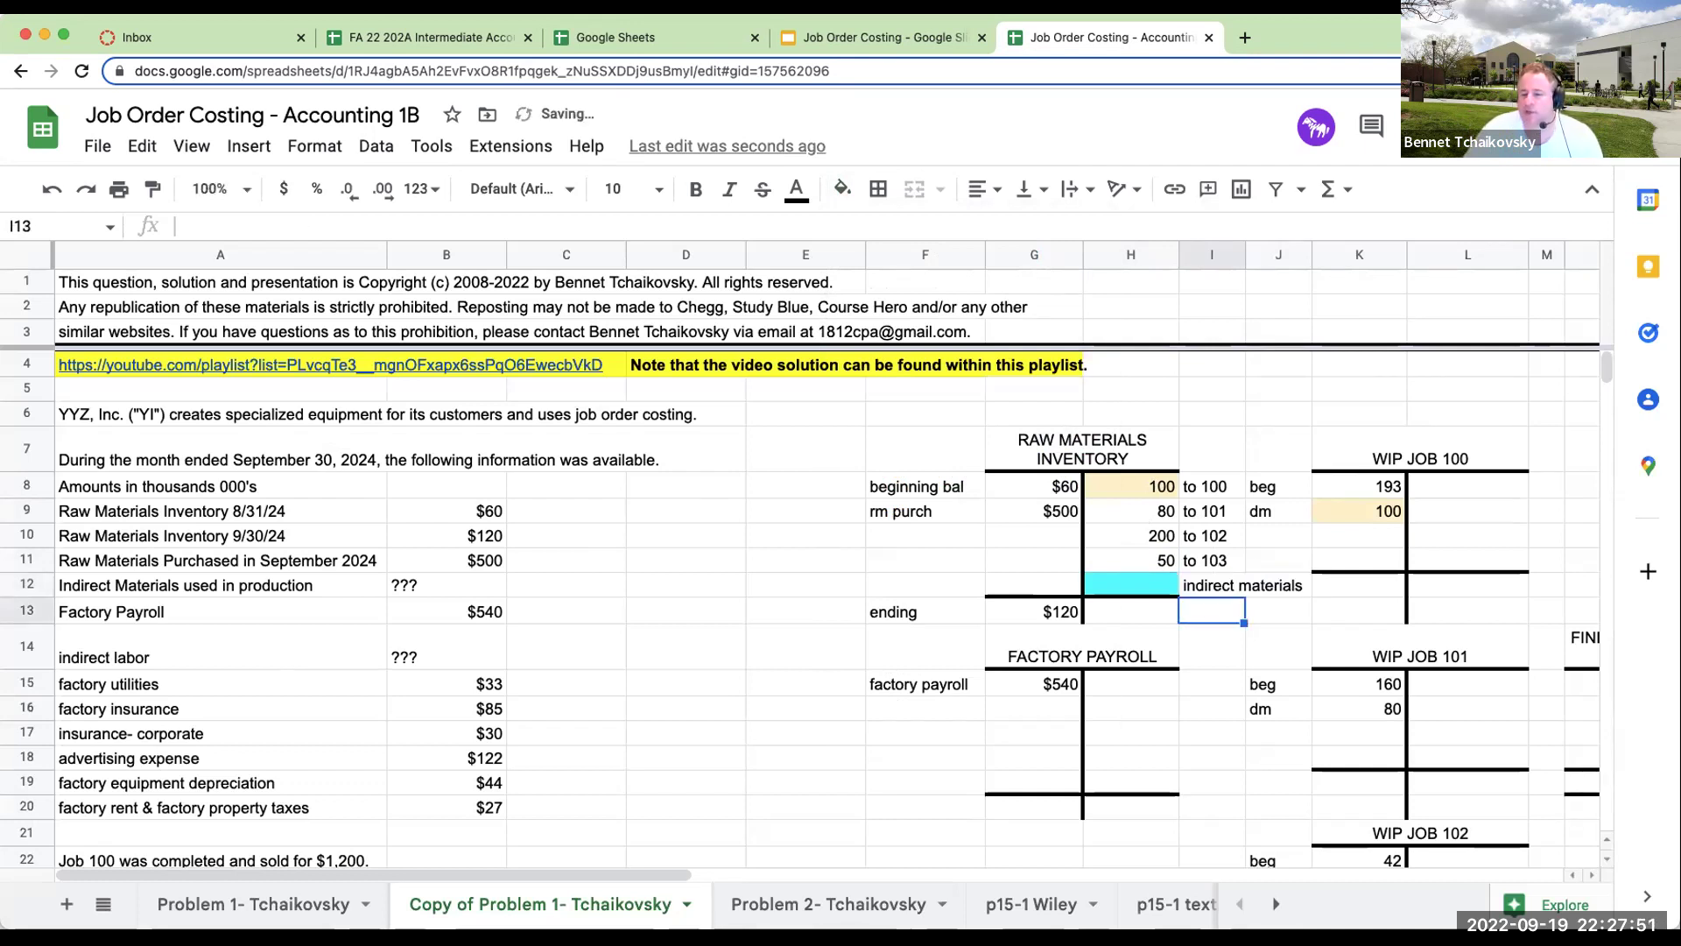
Fill debit cell G25 in Factory Overhead with cyan and label it in F25 by referencing I12.
{"action": "left_click", "coordinate": [1090, 579]}
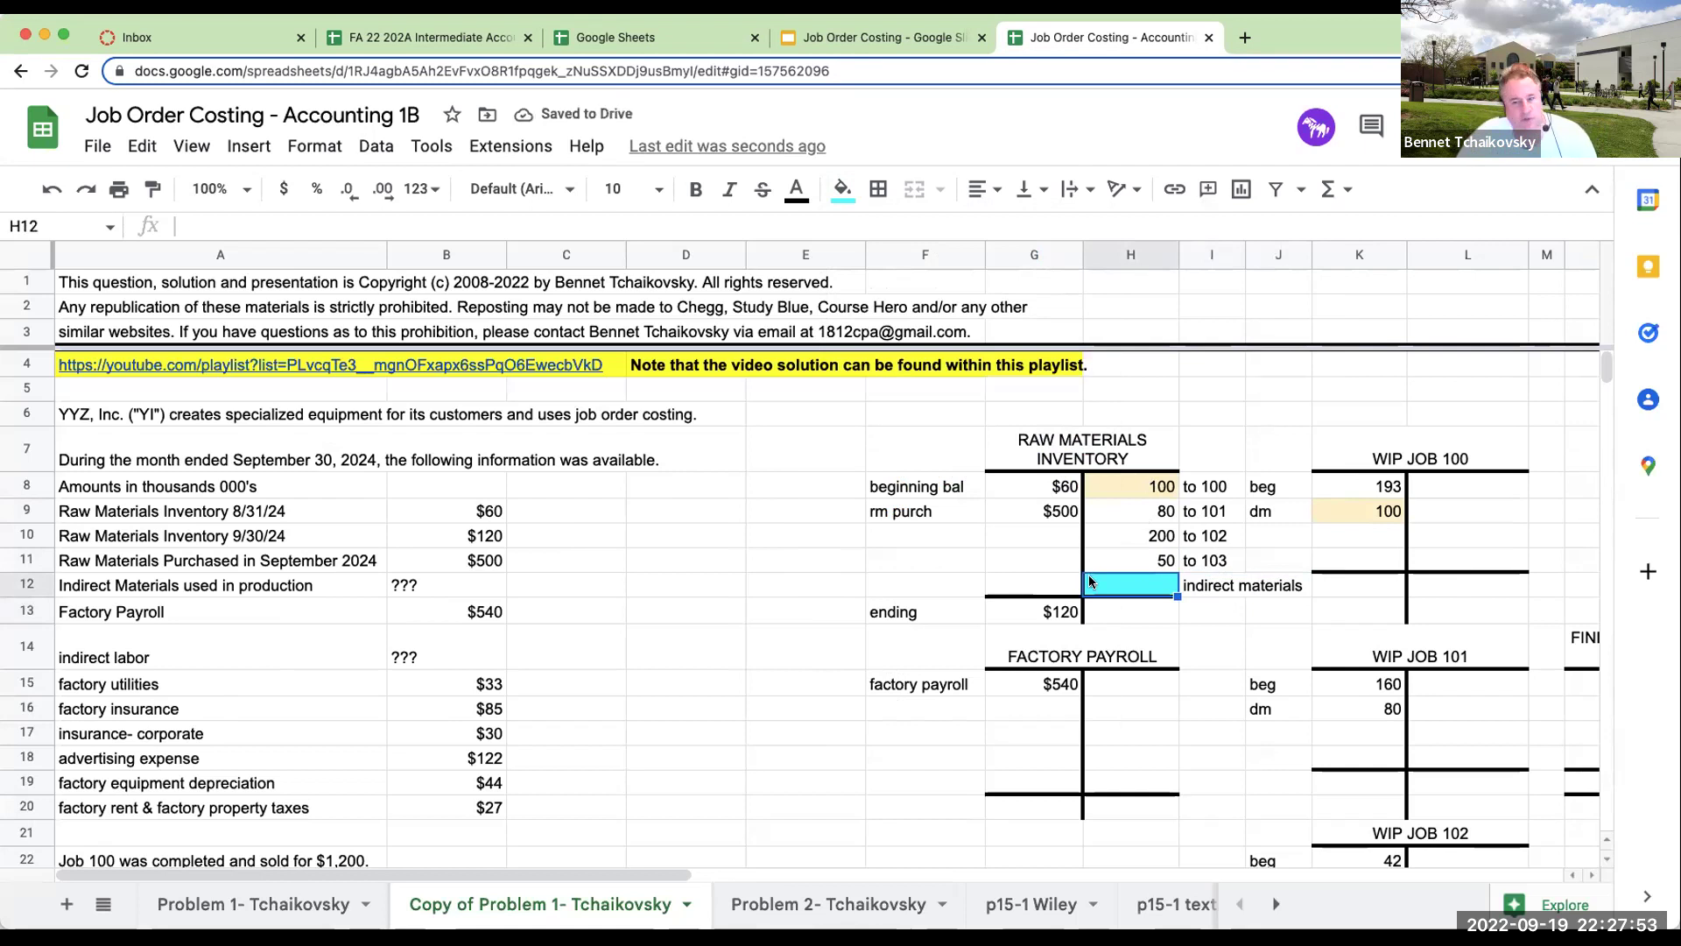
{"action": "scroll", "coordinate": [923, 646], "scroll_direction": "down", "scroll_amount": 2}
{"action": "scroll", "coordinate": [923, 647], "scroll_direction": "down", "scroll_amount": 5}
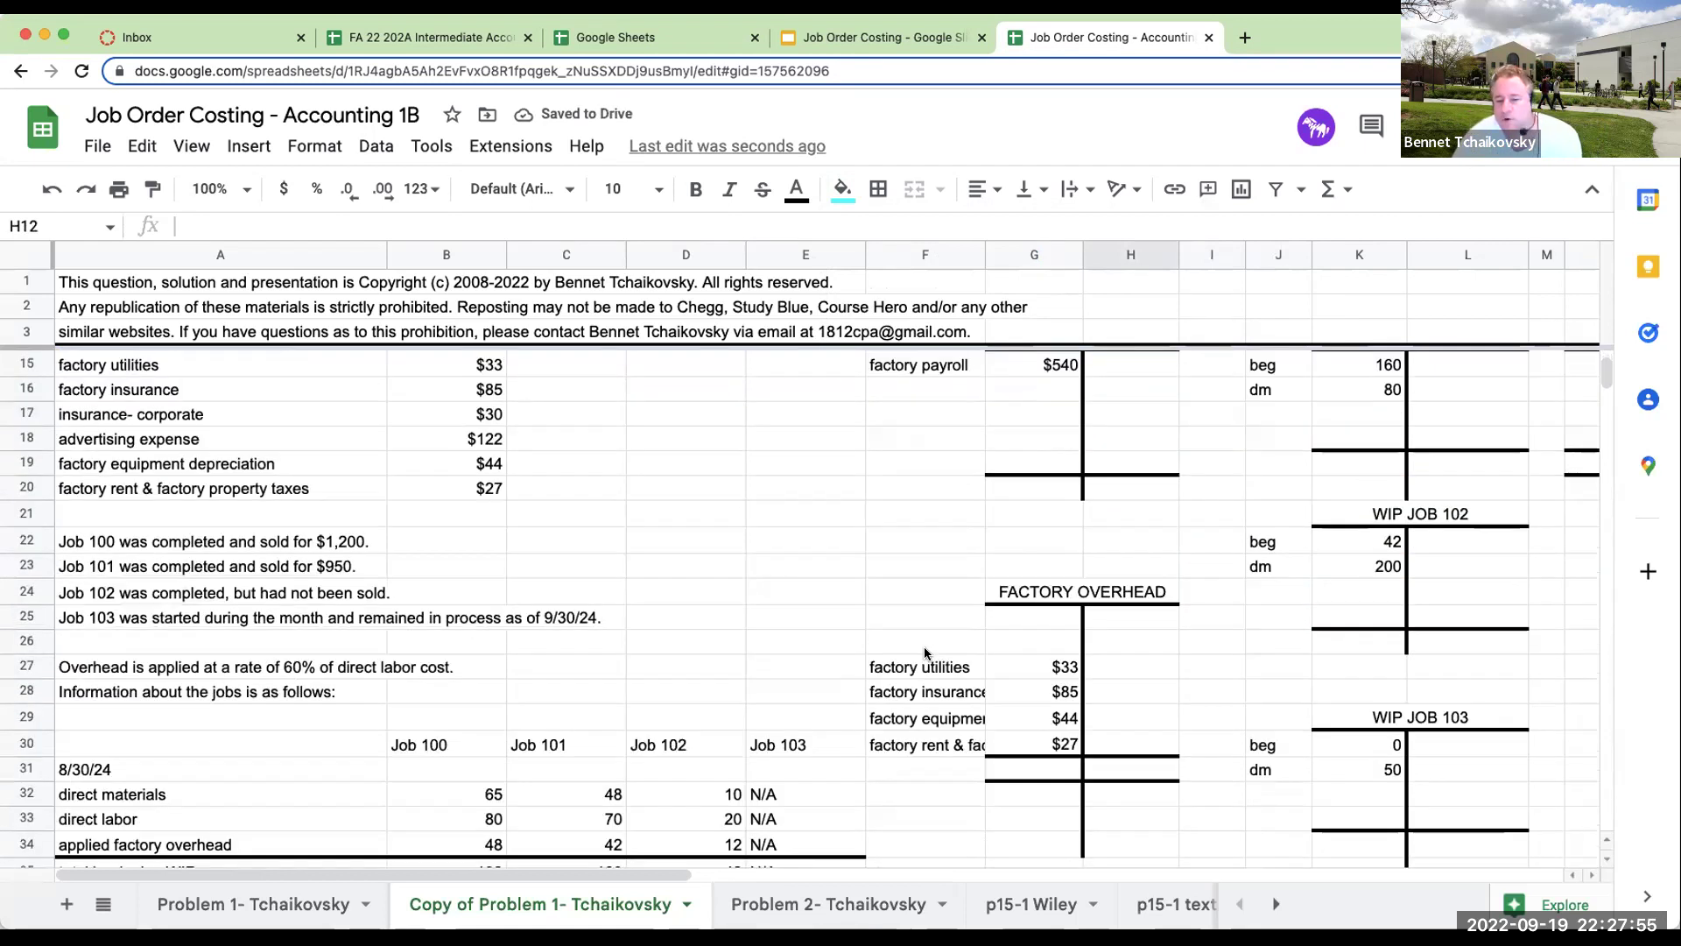
{"action": "left_click", "coordinate": [1051, 496]}
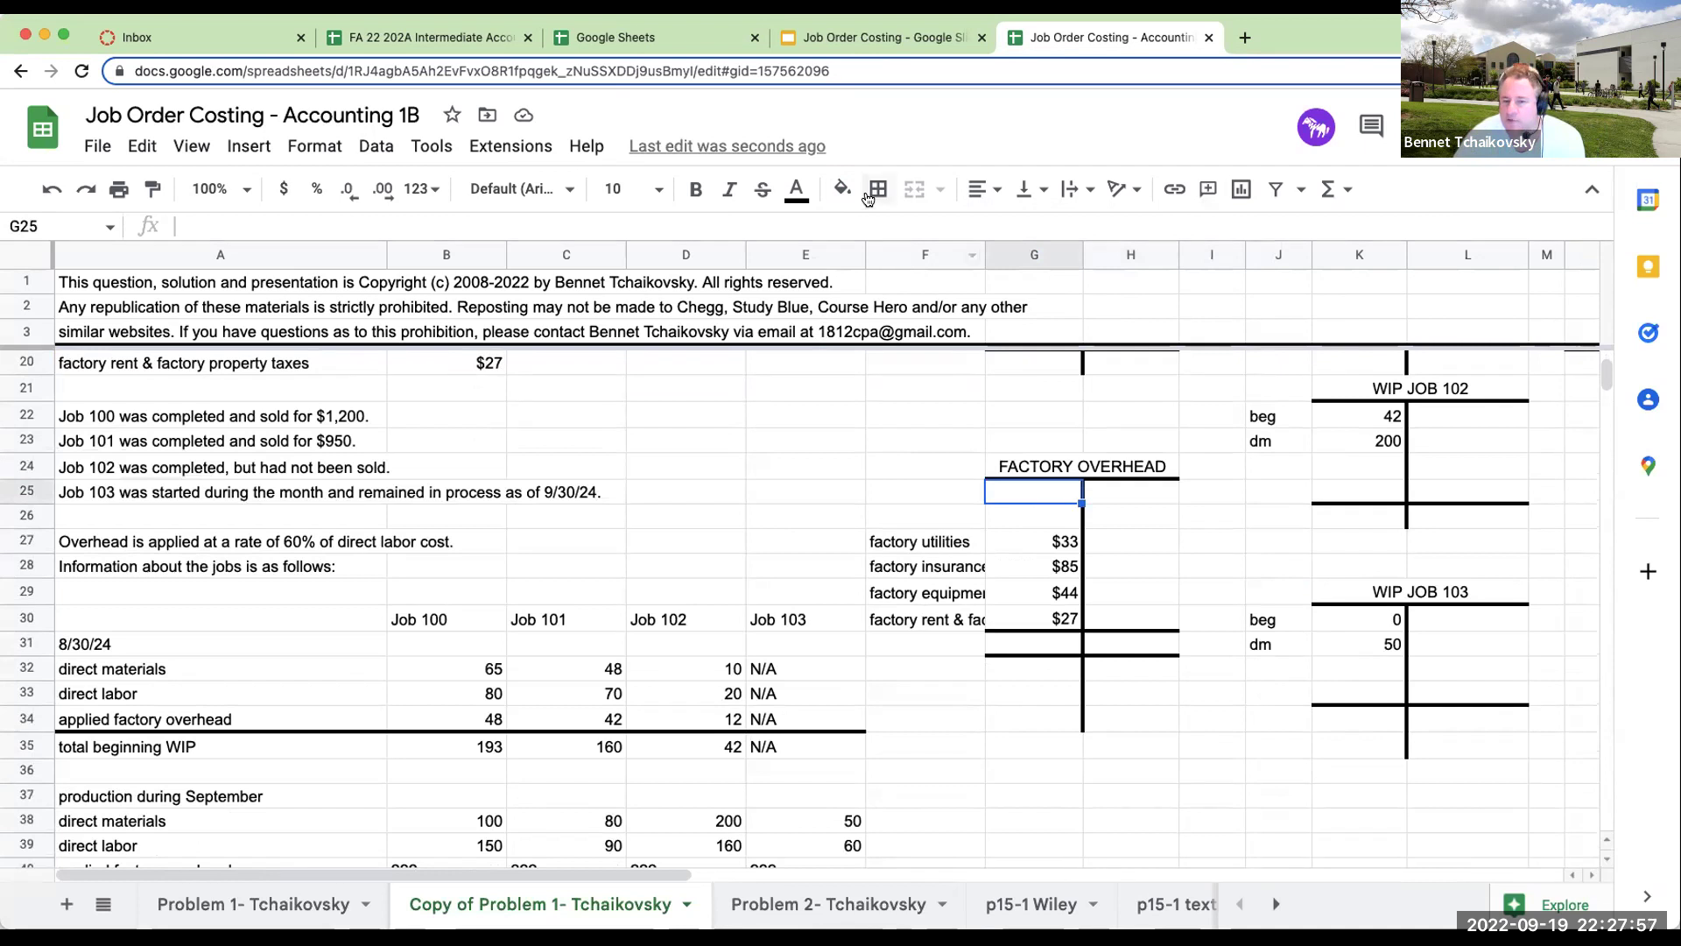
{"action": "left_click", "coordinate": [842, 189]}
{"action": "left_click", "coordinate": [998, 416]}
{"action": "key", "text": "Left"}
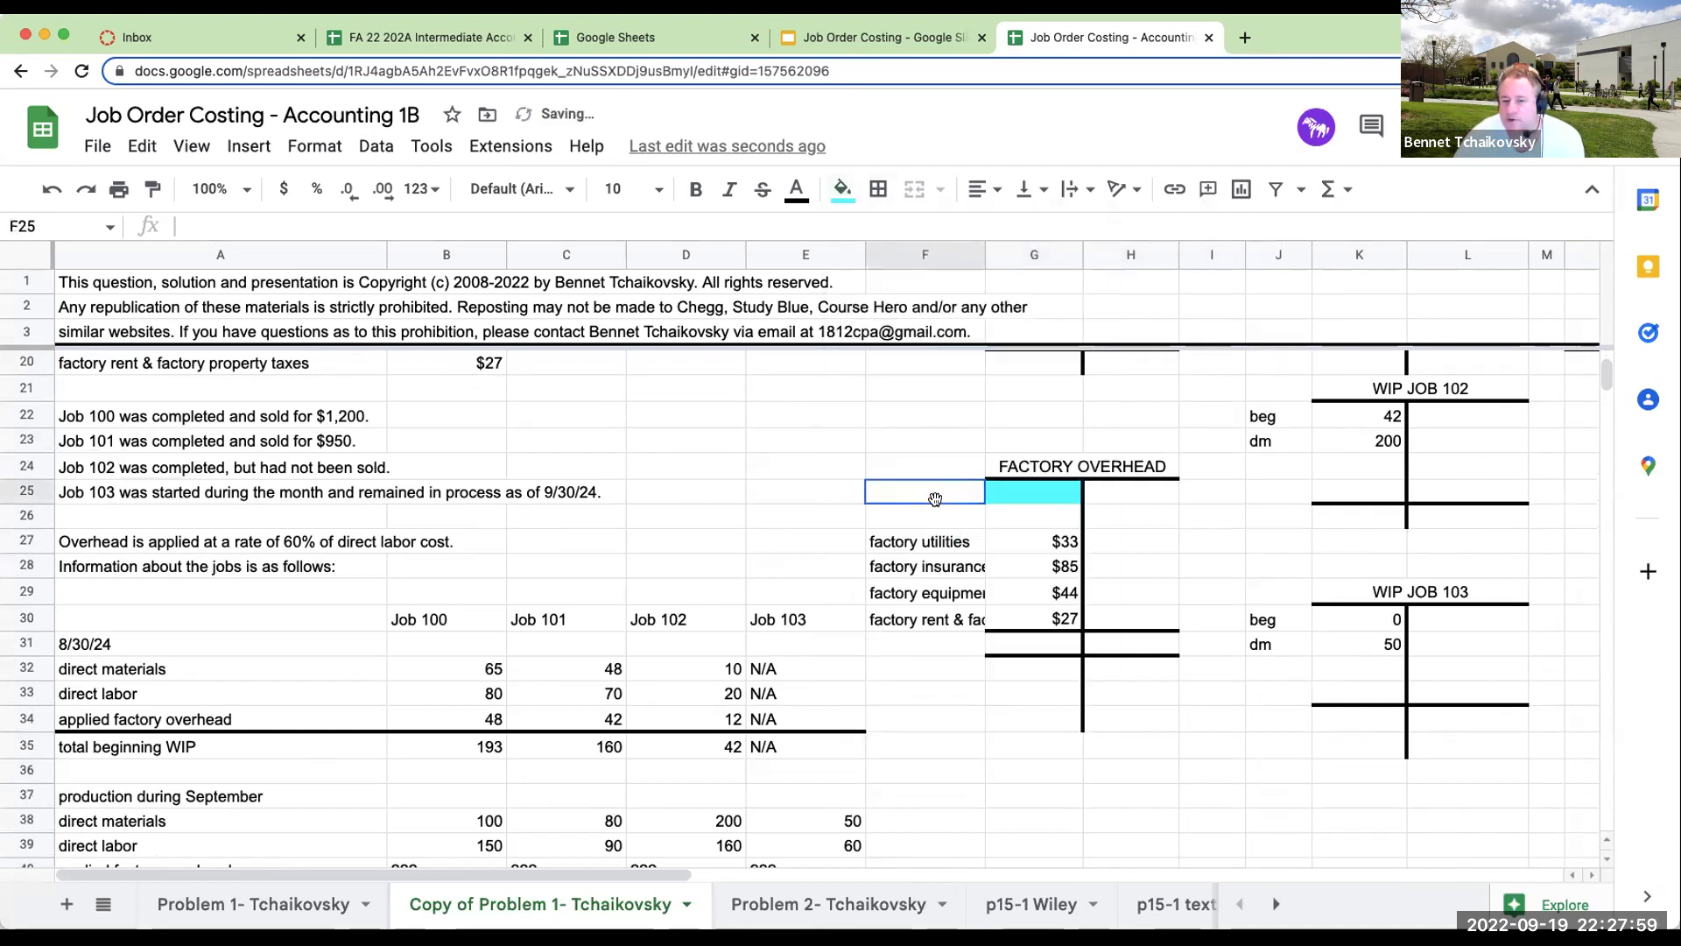
{"action": "type", "text": "+"}
{"action": "scroll", "coordinate": [1086, 536], "scroll_direction": "up", "scroll_amount": 4}
{"action": "left_click", "coordinate": [1204, 405]}
{"action": "key", "text": "Return"}
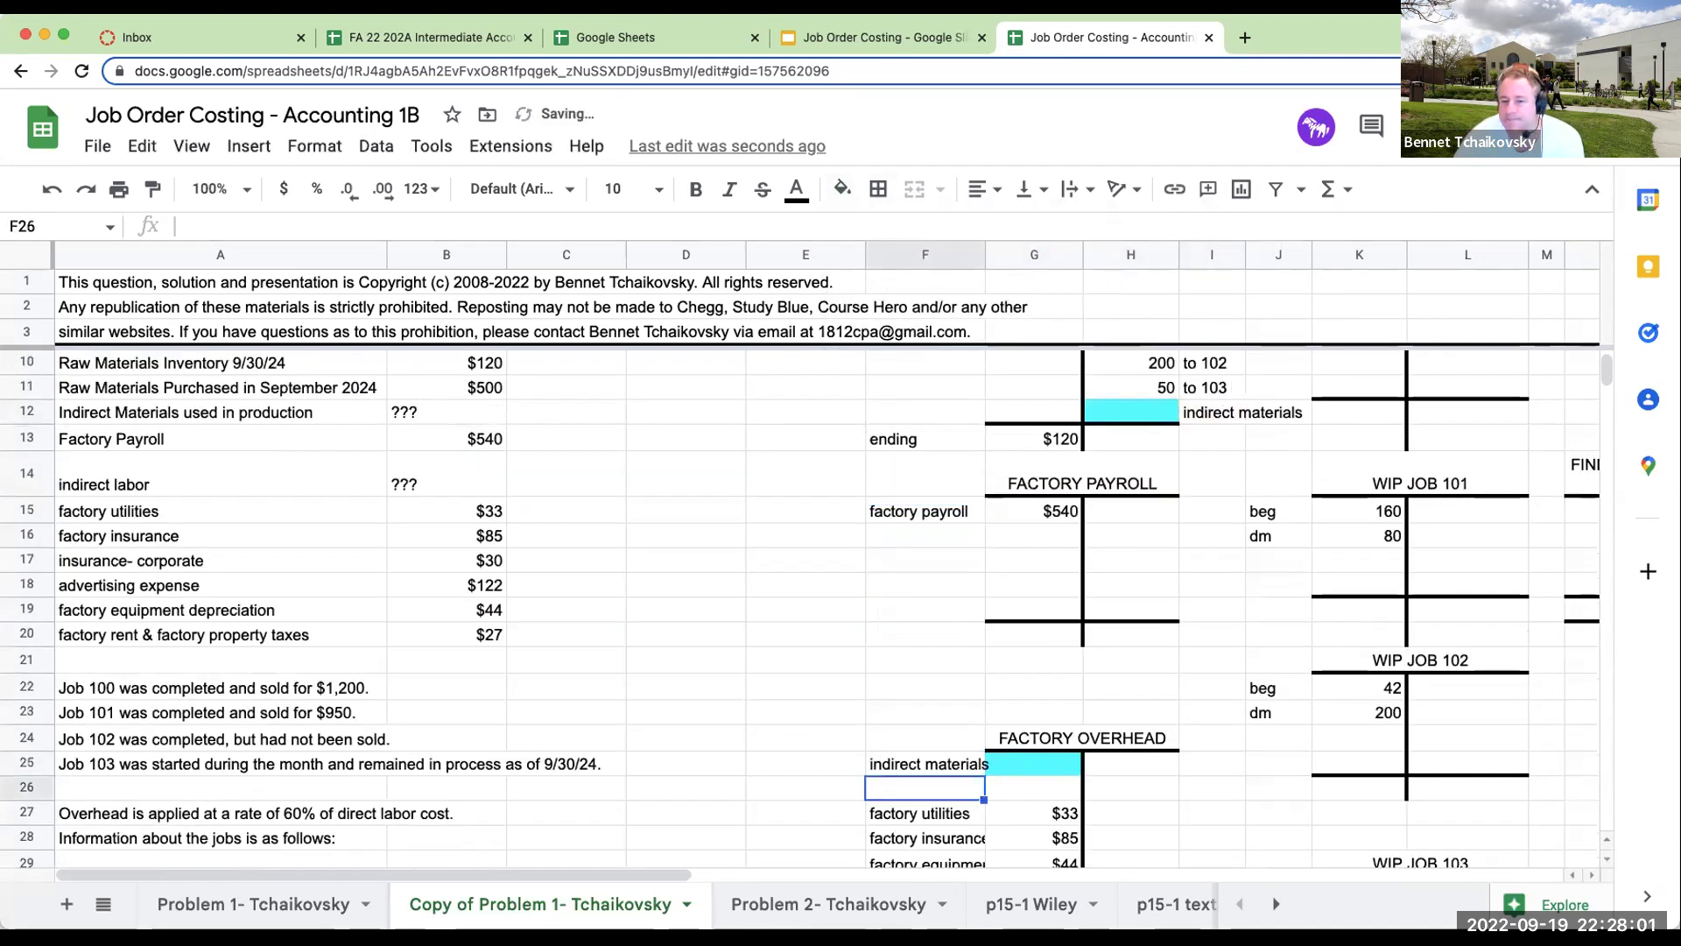
{"action": "scroll", "coordinate": [1023, 676], "scroll_direction": "up", "scroll_amount": 2}
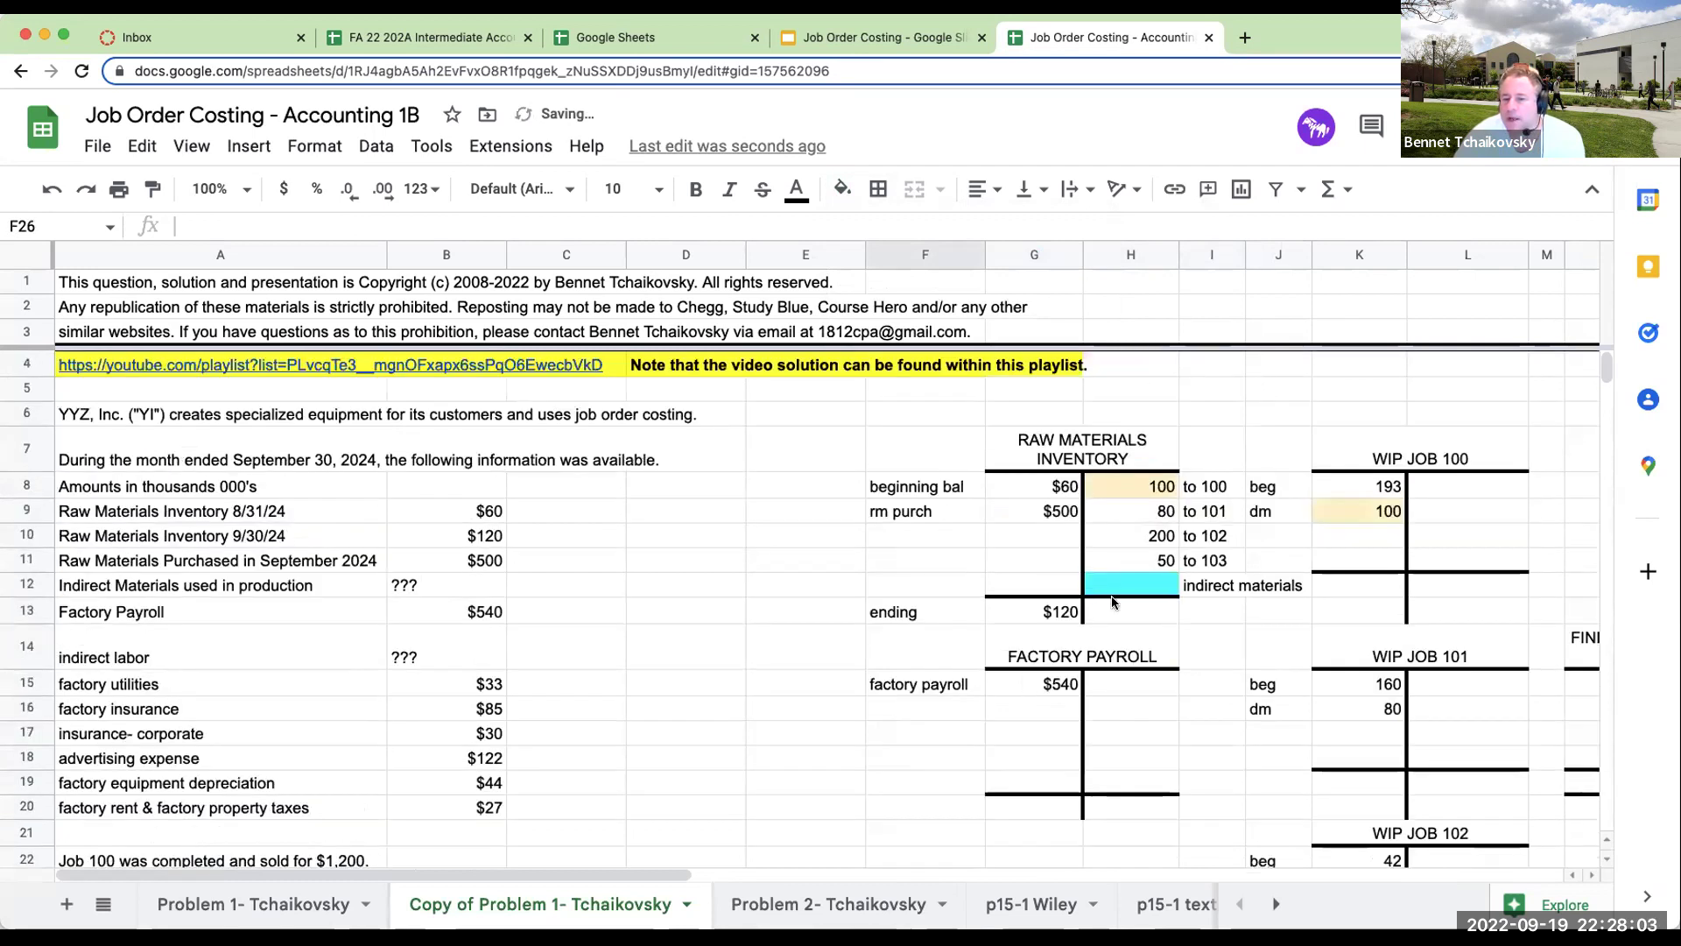
{"action": "left_click", "coordinate": [1195, 398]}
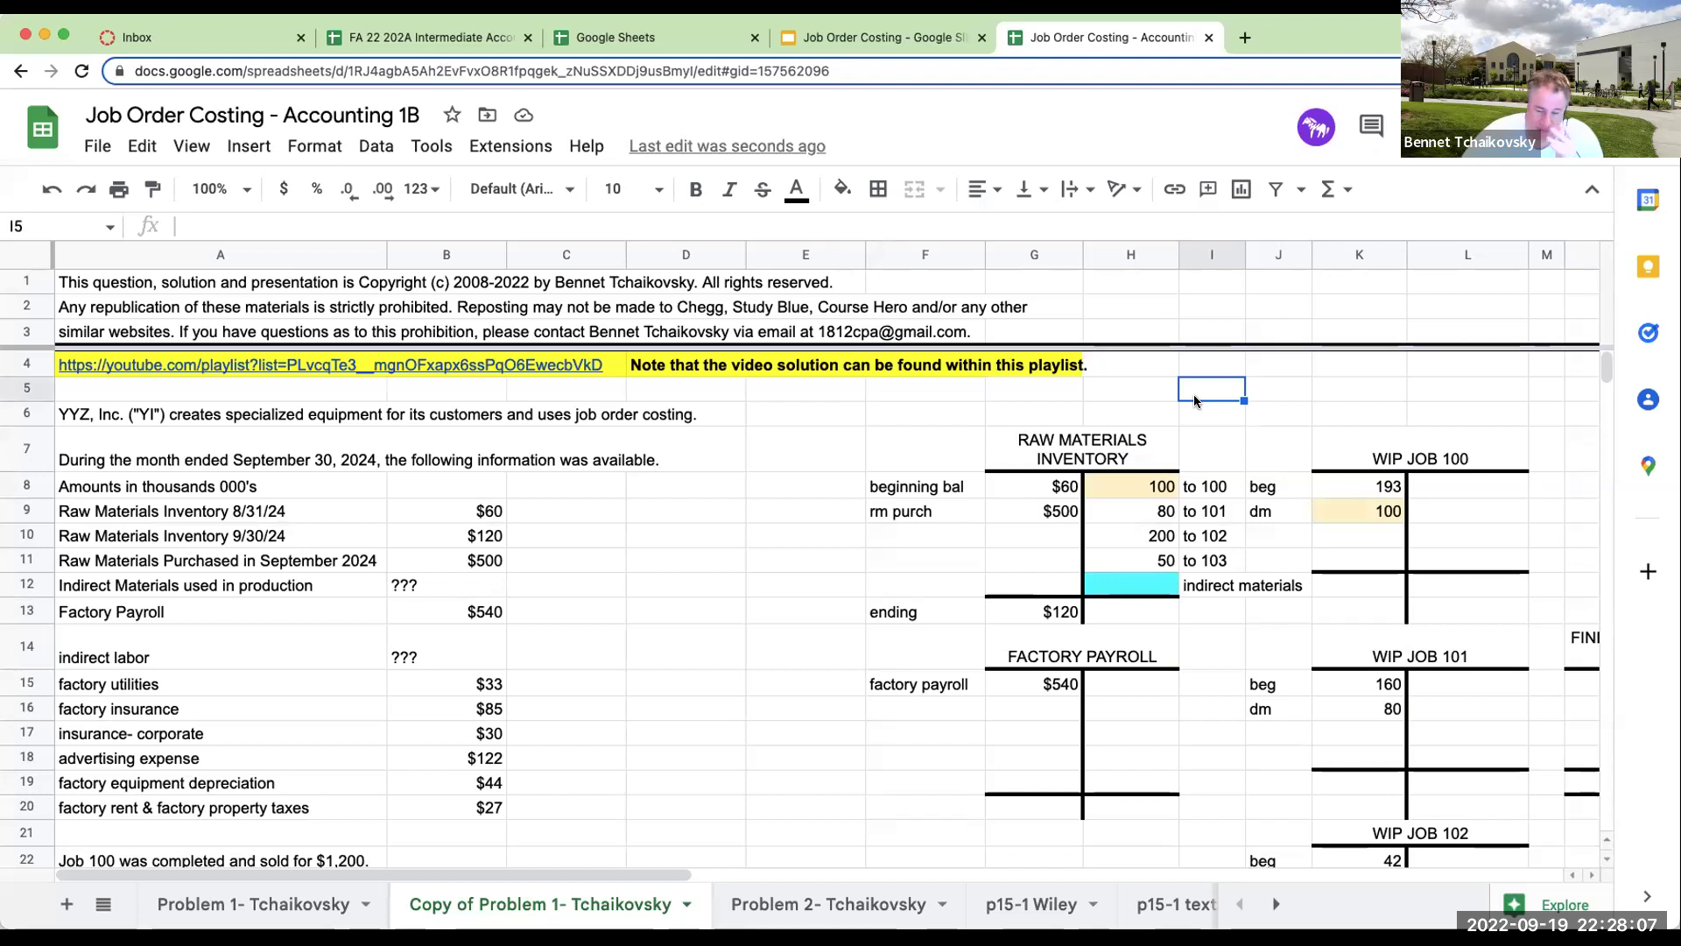
{"action": "type", "text": "60+560"}
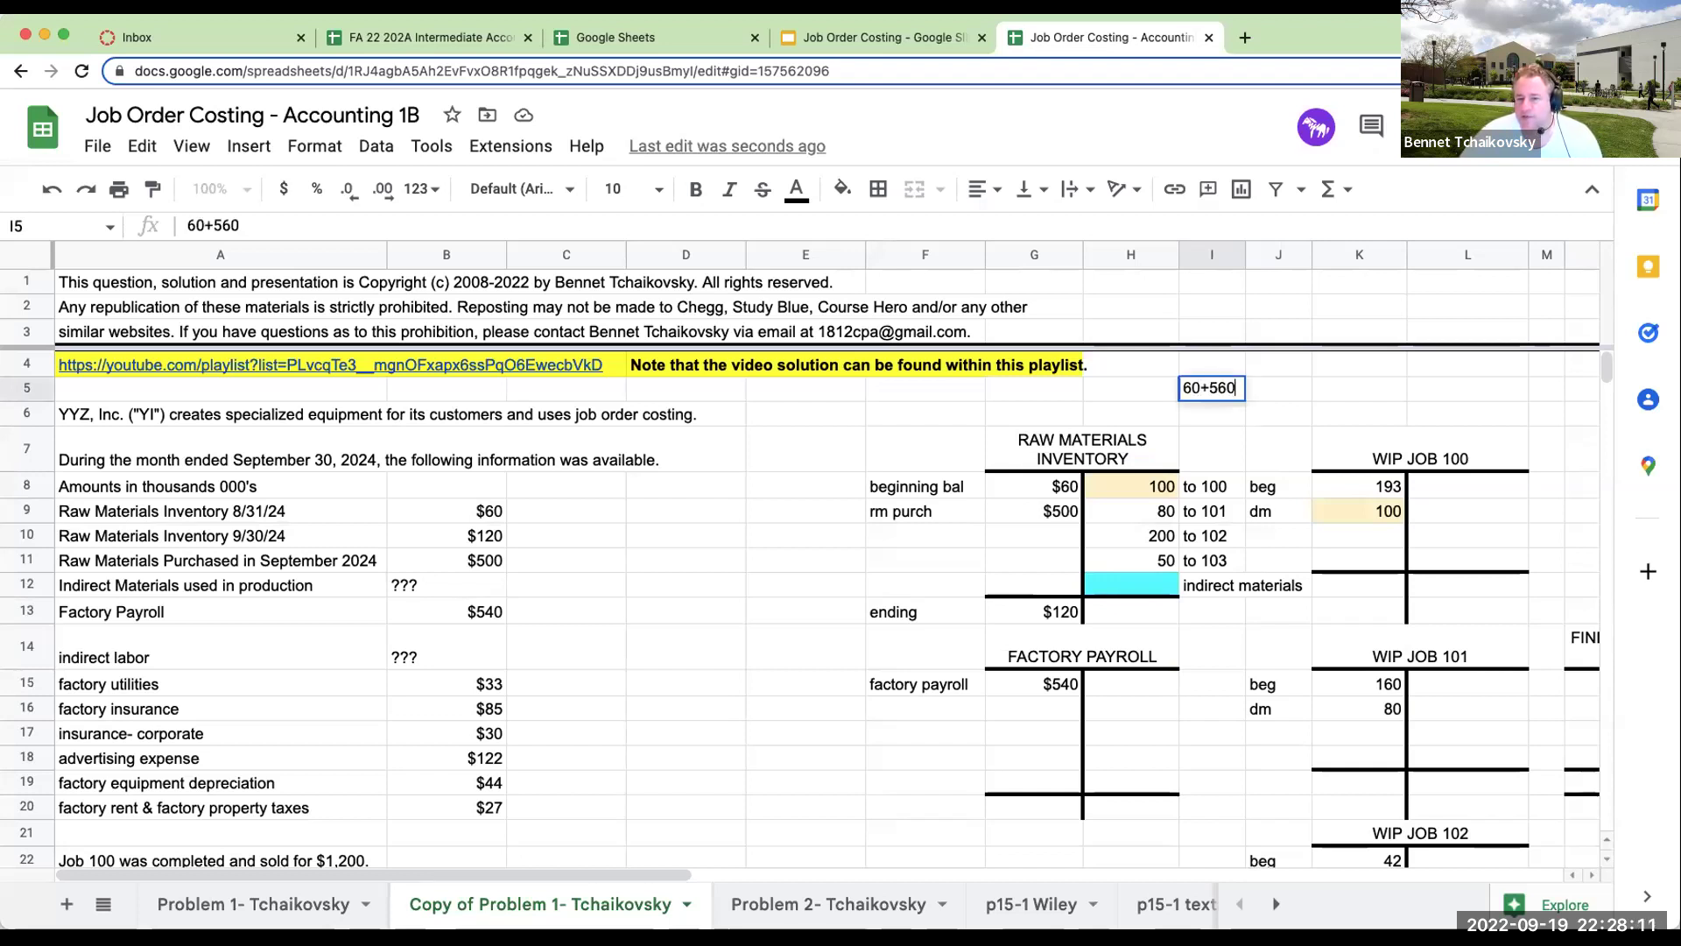
{"action": "key", "text": "BackSpace"}
{"action": "key", "text": "BackSpace"}
{"action": "type", "text": "00"}
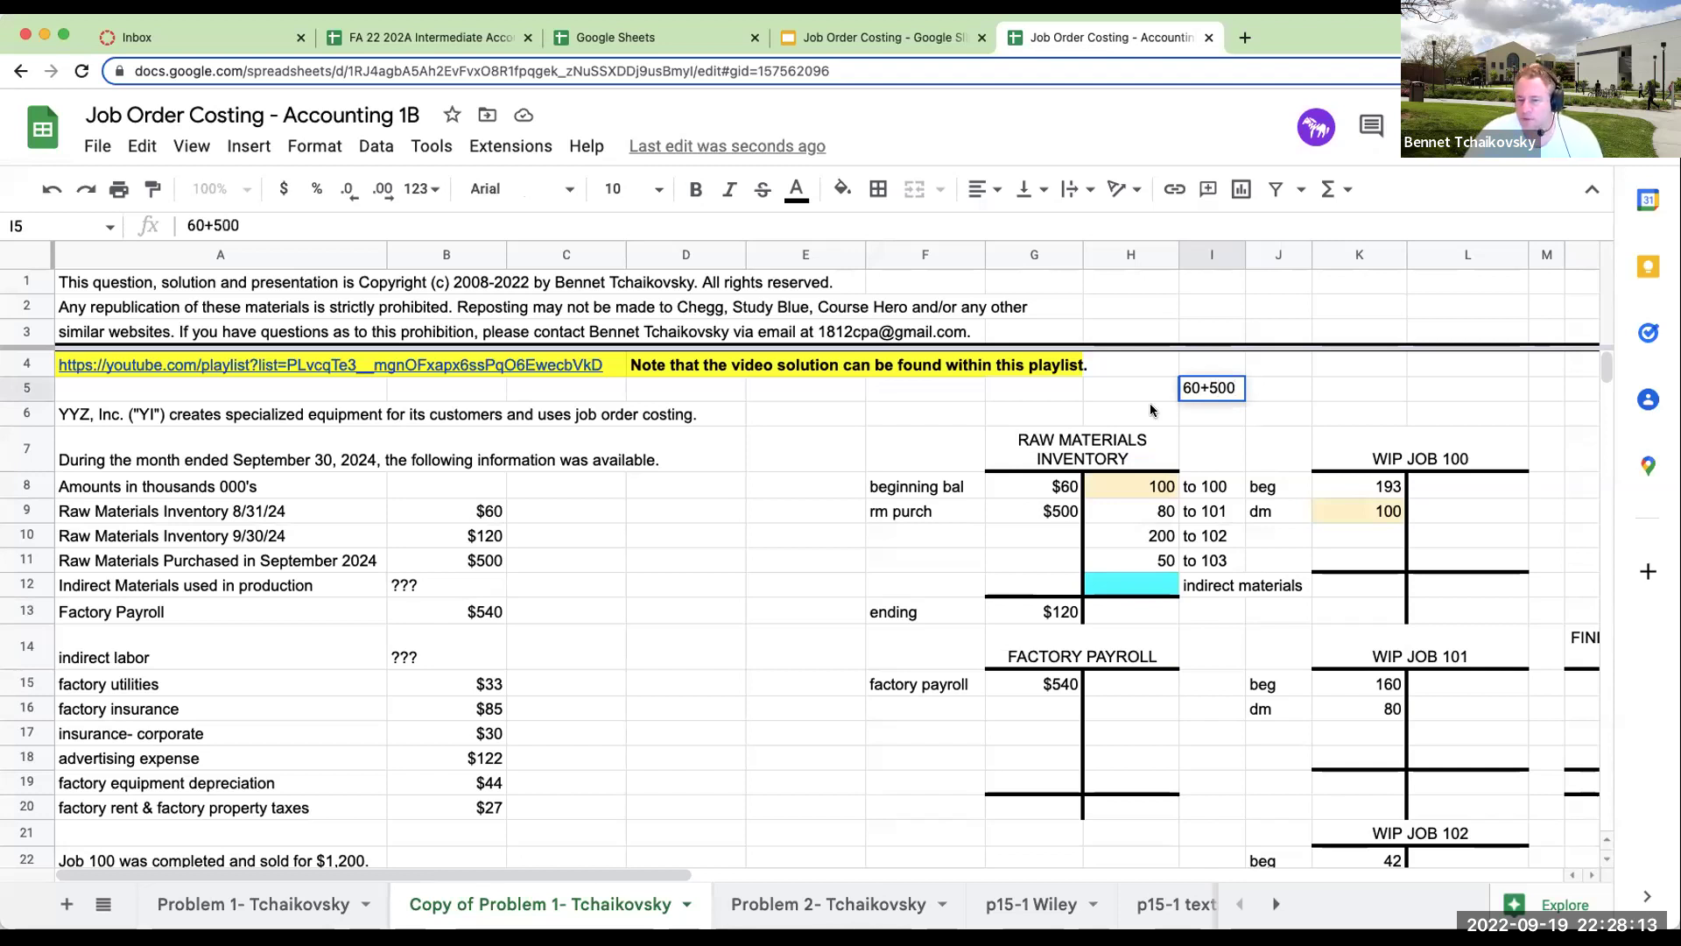
{"action": "type", "text": "-10"}
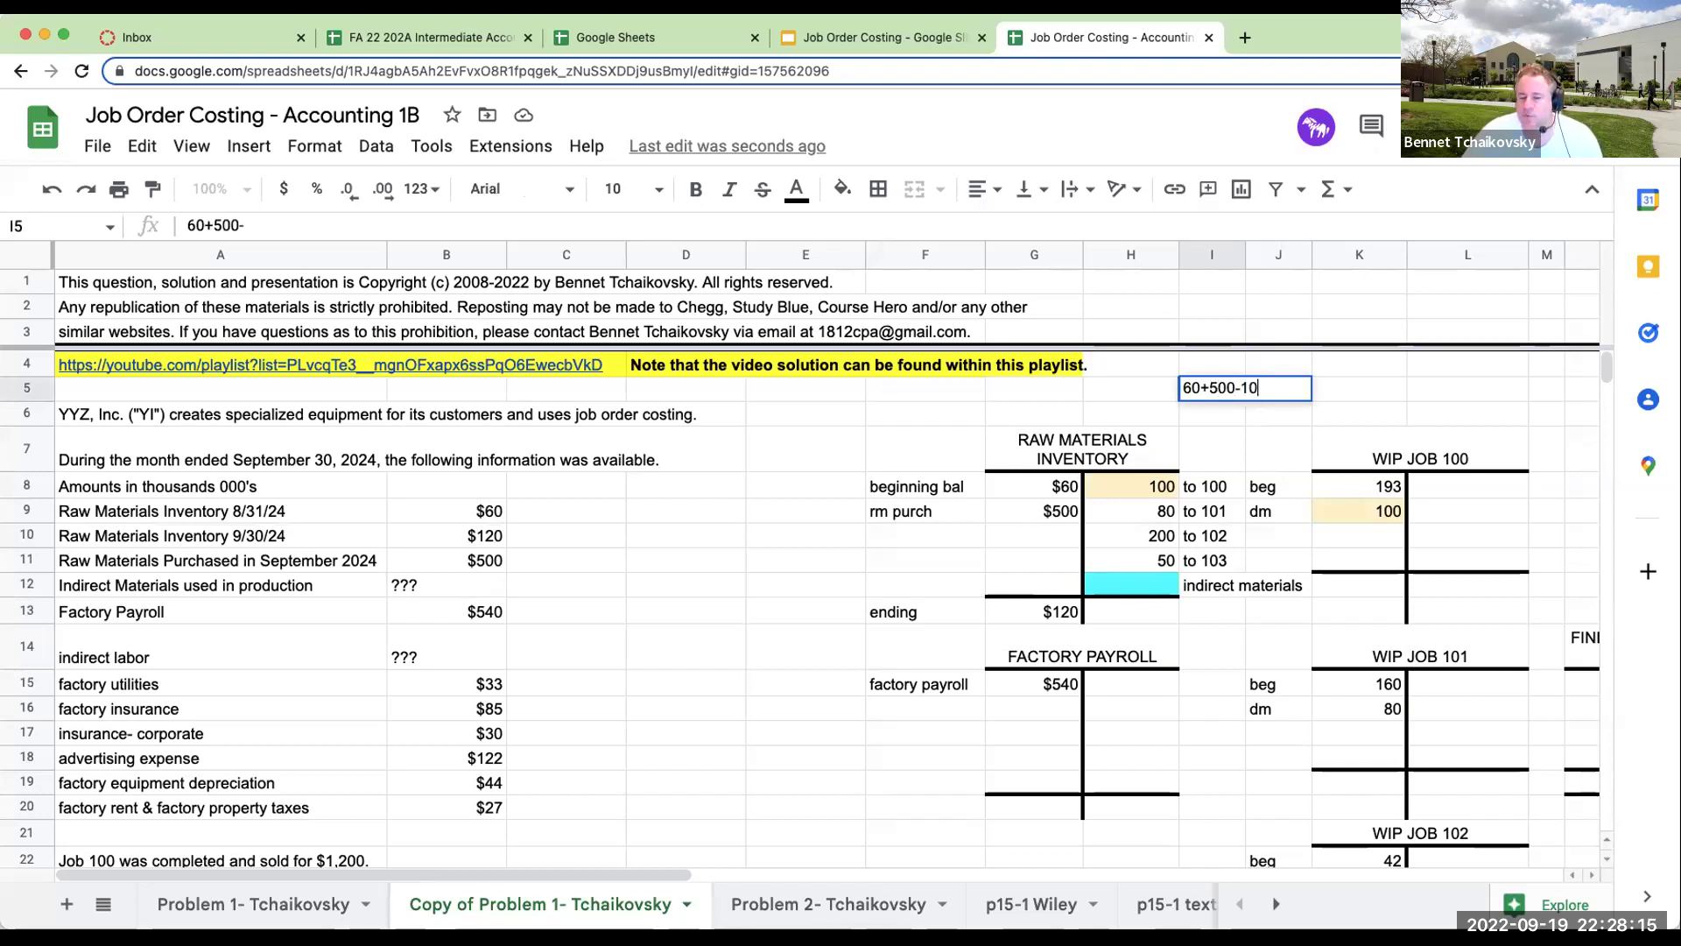
{"action": "type", "text": "0-80-200-50"}
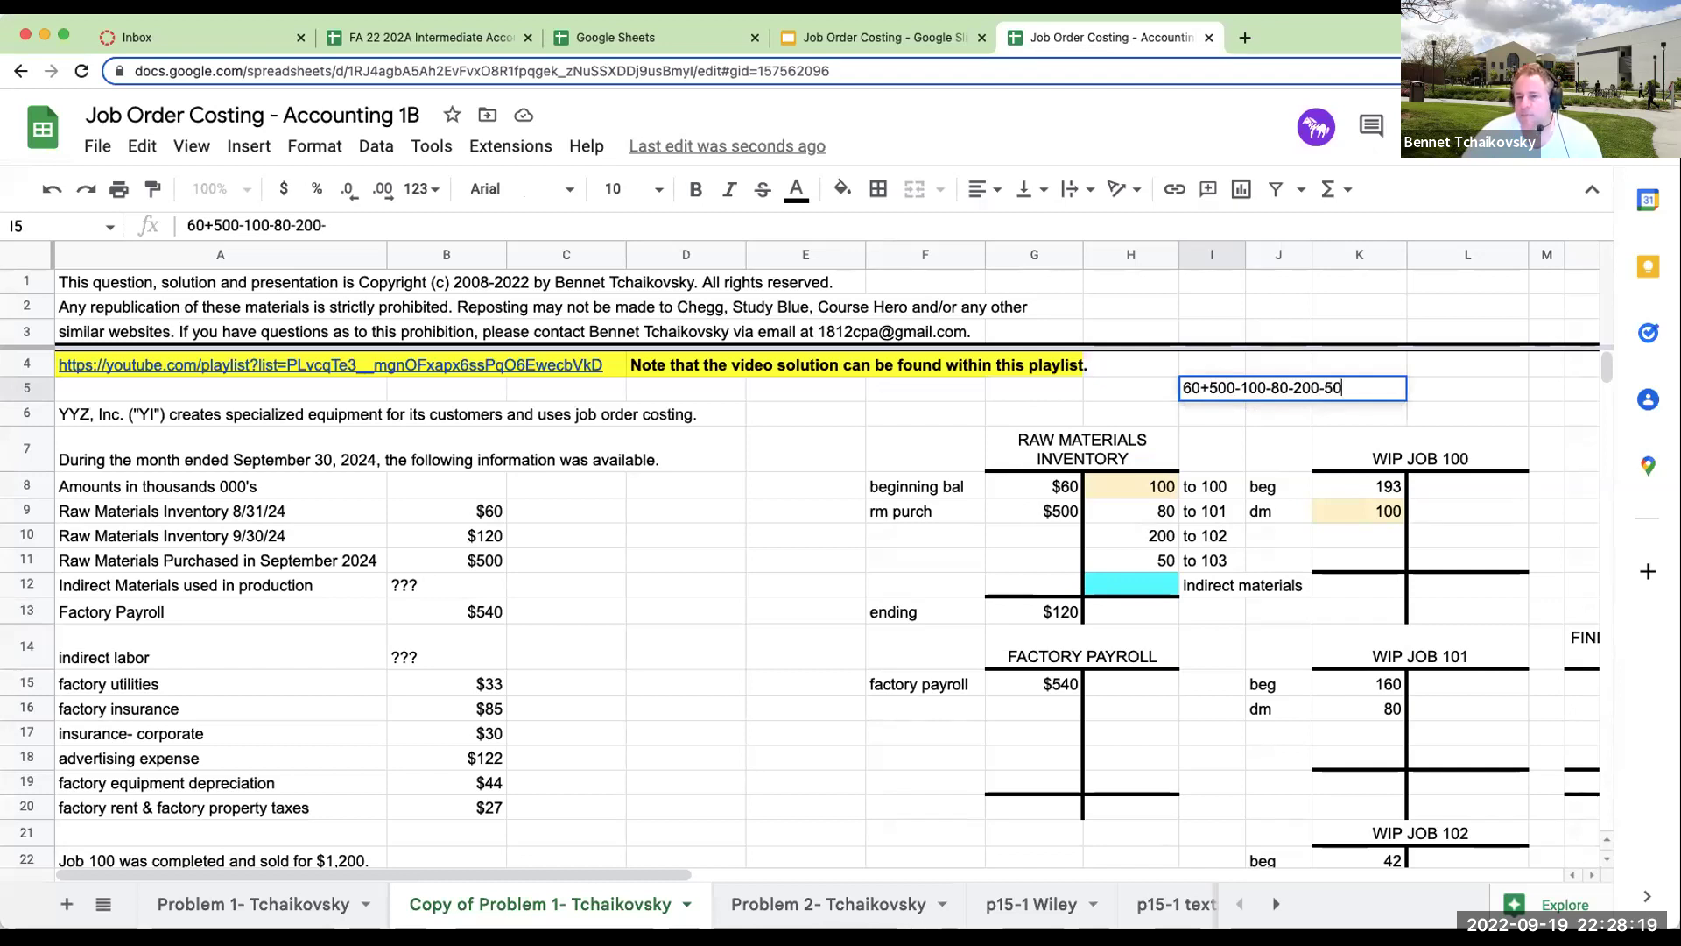
{"action": "type", "text": "-X"}
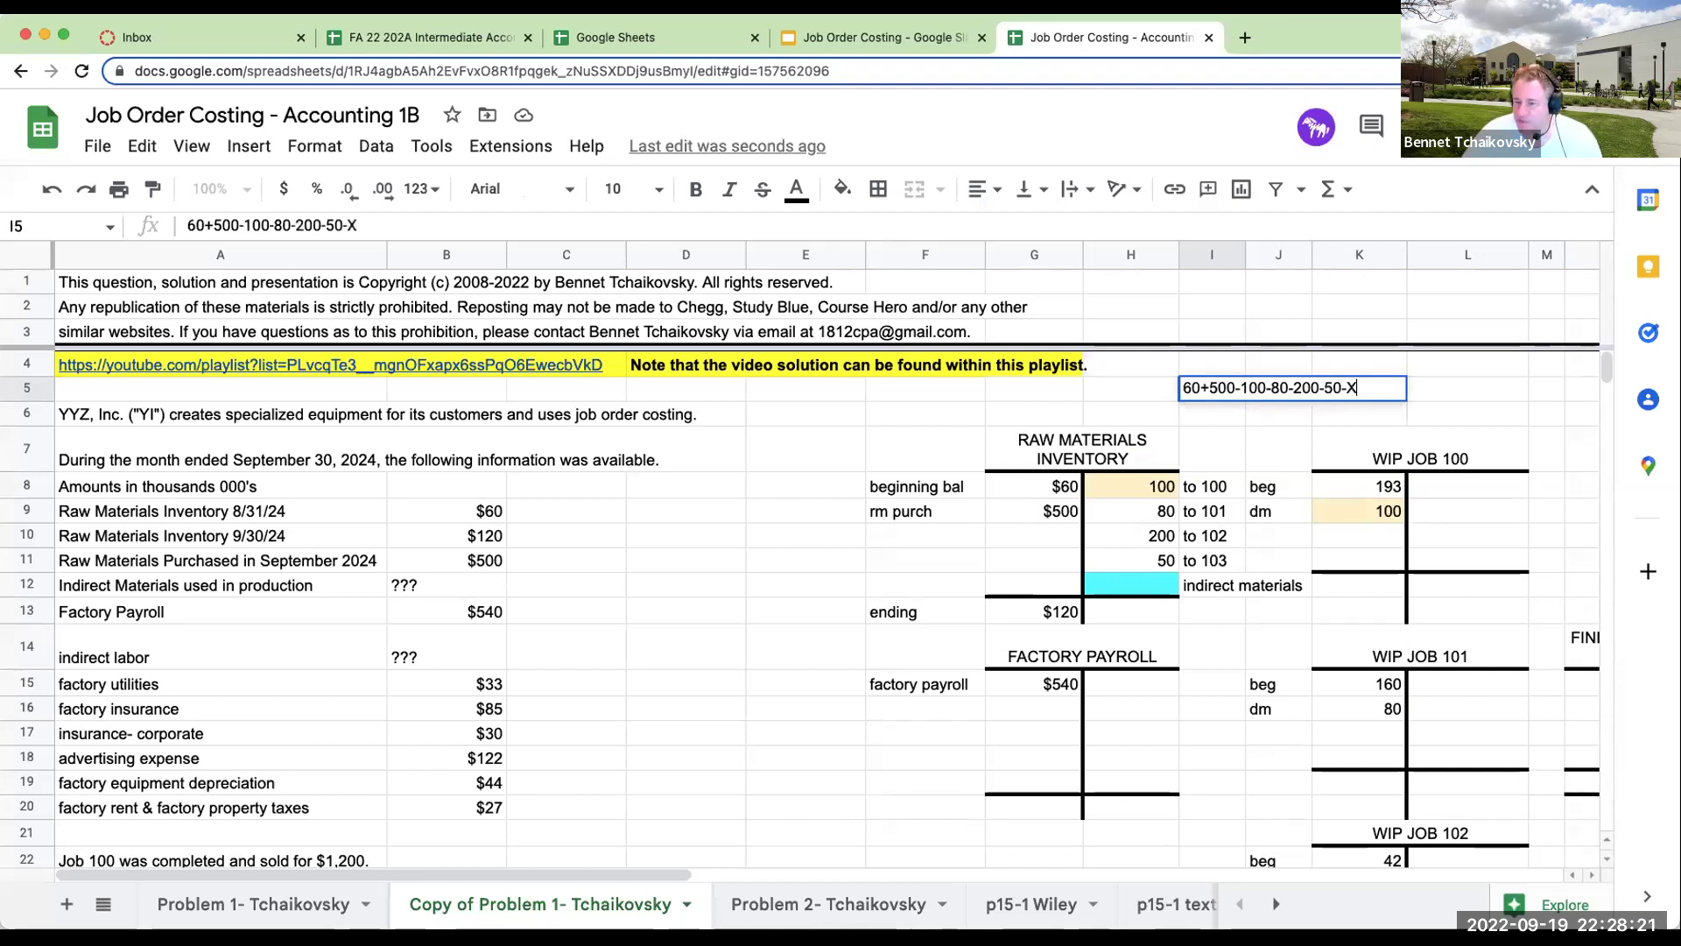
{"action": "type", "text": "=120"}
{"action": "key", "text": "Return"}
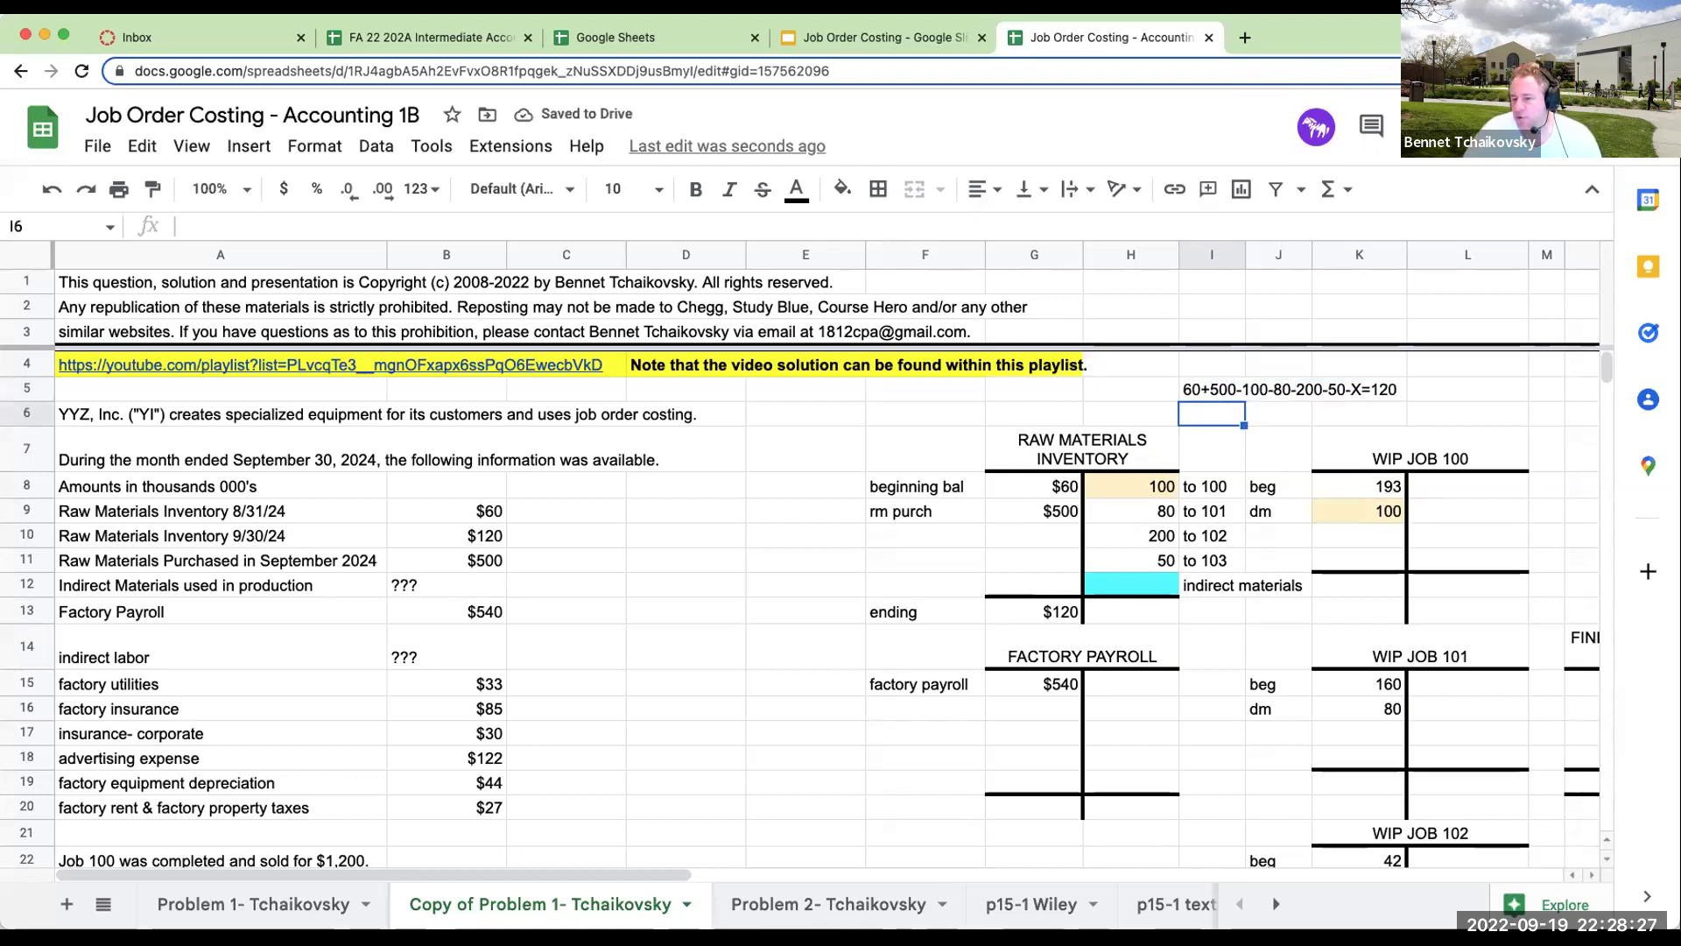
Solve for X in I6 with the formula +G8+G9-H8-H9-H10-H11-G13.
{"action": "type", "text": "+H6"}
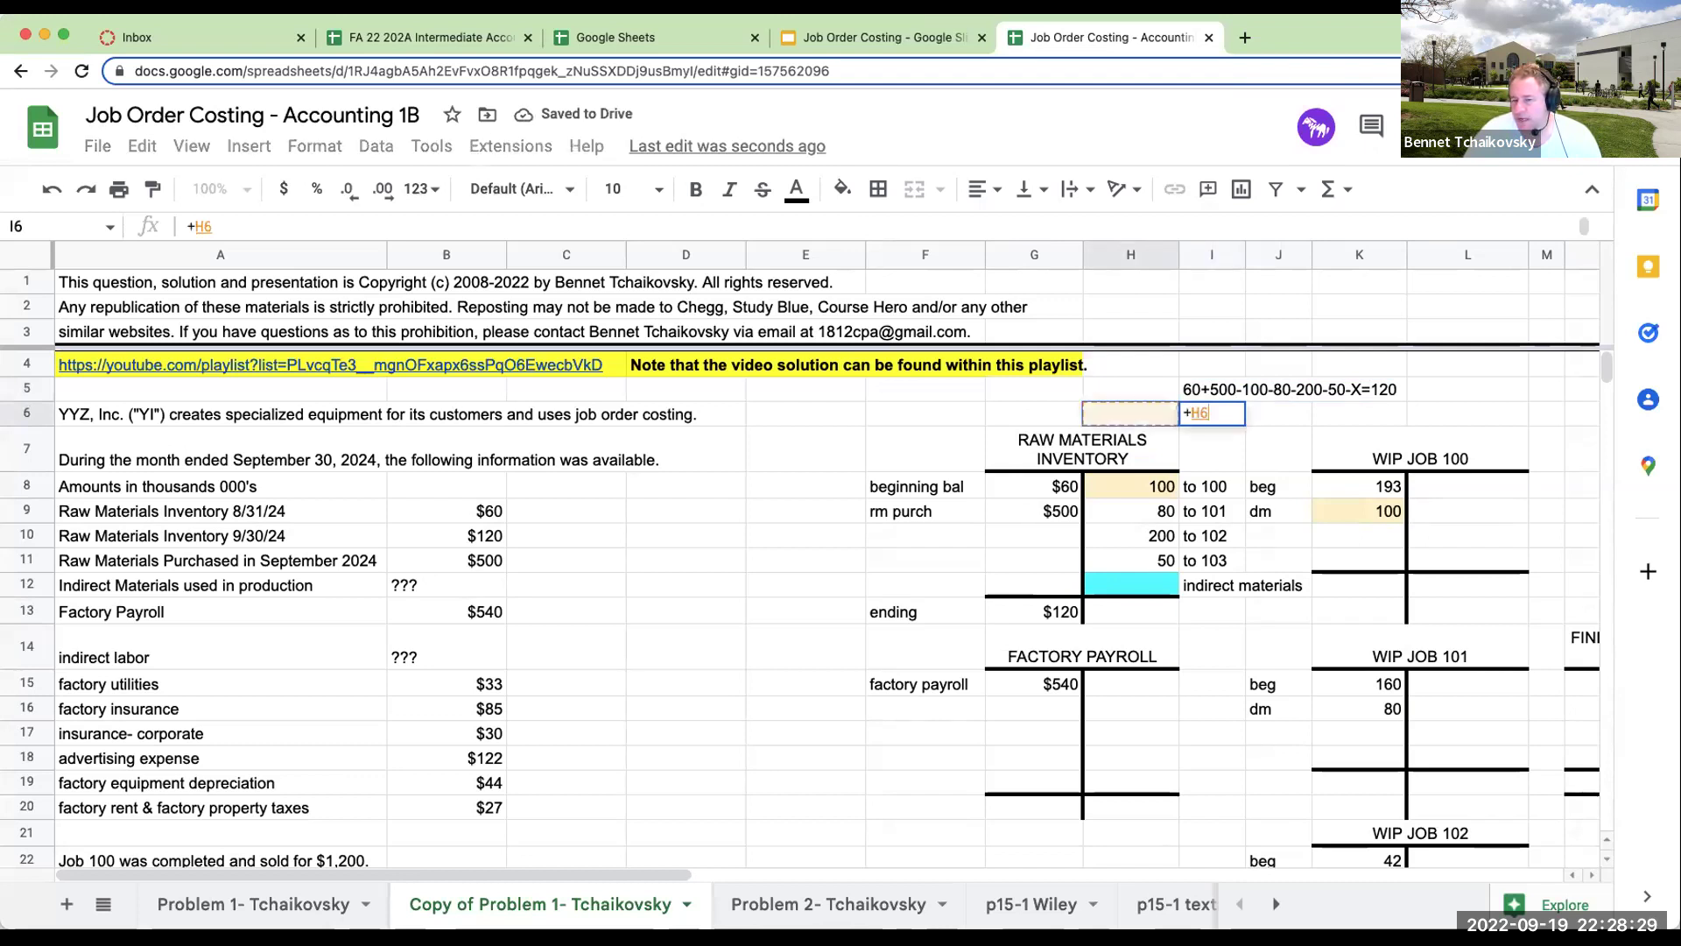
{"action": "key", "text": "Left"}
{"action": "key", "text": "Left"}
{"action": "key", "text": "Down"}
{"action": "key", "text": "Down"}
{"action": "type", "text": "+"}
{"action": "key", "text": "Down"}
{"action": "key", "text": "Down"}
{"action": "key", "text": "Down"}
{"action": "key", "text": "Left"}
{"action": "key", "text": "Left"}
{"action": "type", "text": "-"}
{"action": "key", "text": "Down"}
{"action": "key", "text": "Down"}
{"action": "key", "text": "Down"}
{"action": "key", "text": "Left"}
{"action": "key", "text": "Up"}
{"action": "type", "text": "-"}
{"action": "key", "text": "Down"}
{"action": "key", "text": "Down"}
{"action": "key", "text": "Down"}
{"action": "key", "text": "Left"}
{"action": "type", "text": "-"}
{"action": "key", "text": "Down"}
{"action": "key", "text": "Down"}
{"action": "key", "text": "Down"}
{"action": "key", "text": "Down"}
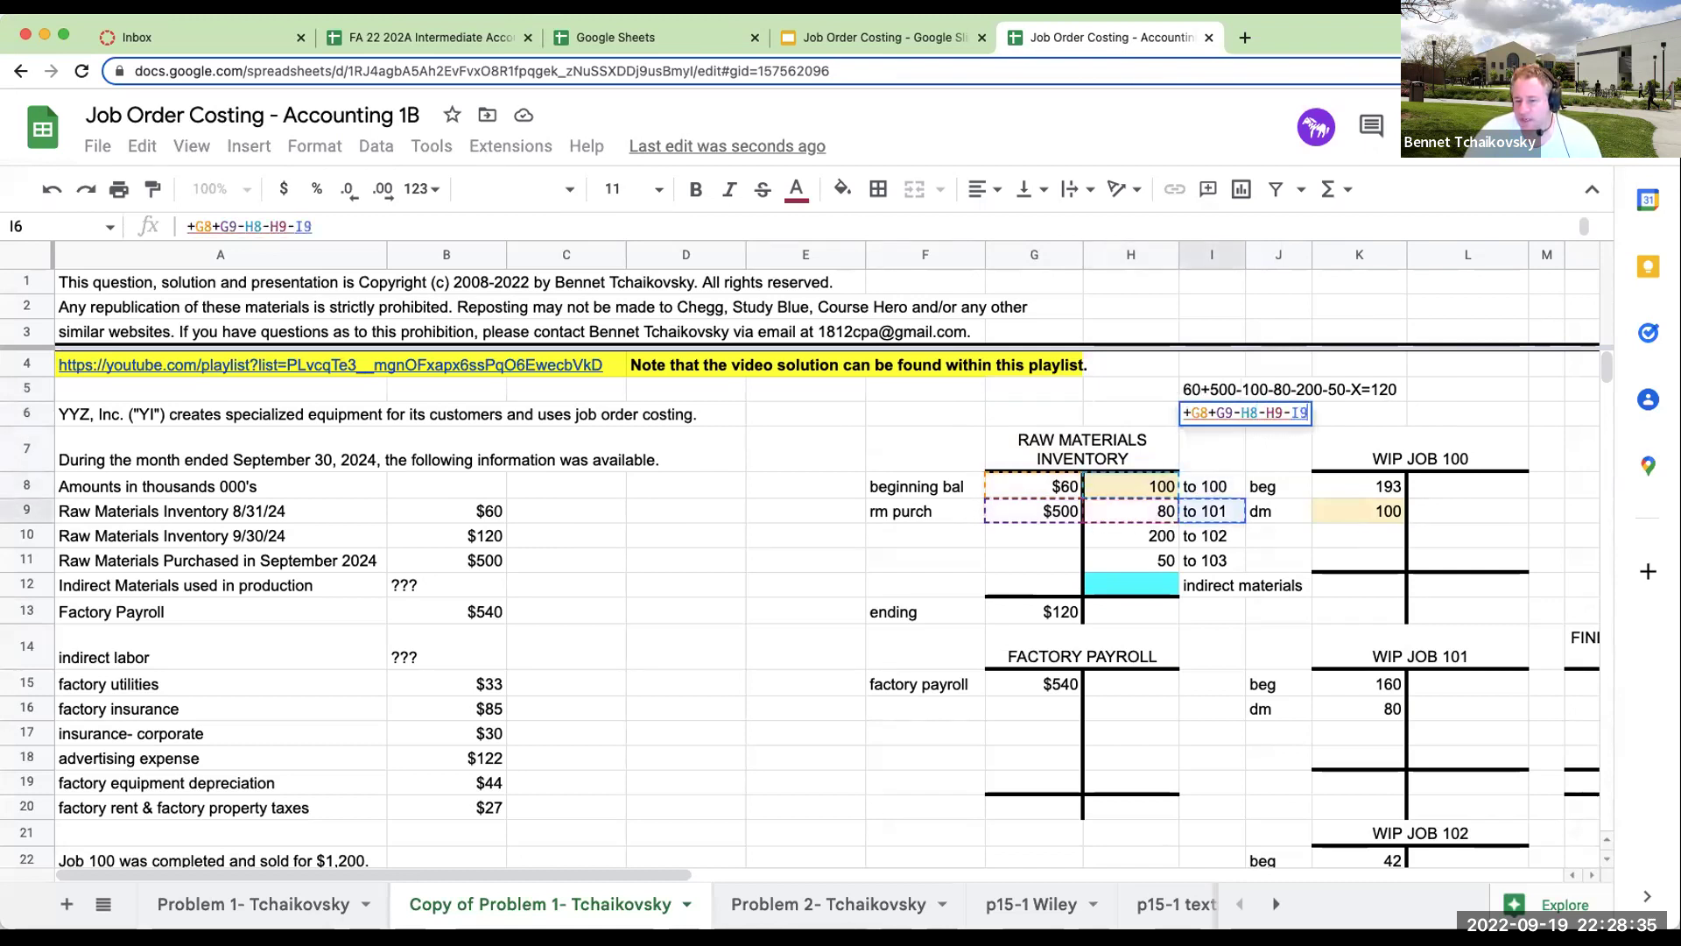
{"action": "key", "text": "Left"}
{"action": "type", "text": "-"}
{"action": "key", "text": "Down"}
{"action": "key", "text": "Down"}
{"action": "key", "text": "Down"}
{"action": "key", "text": "Down"}
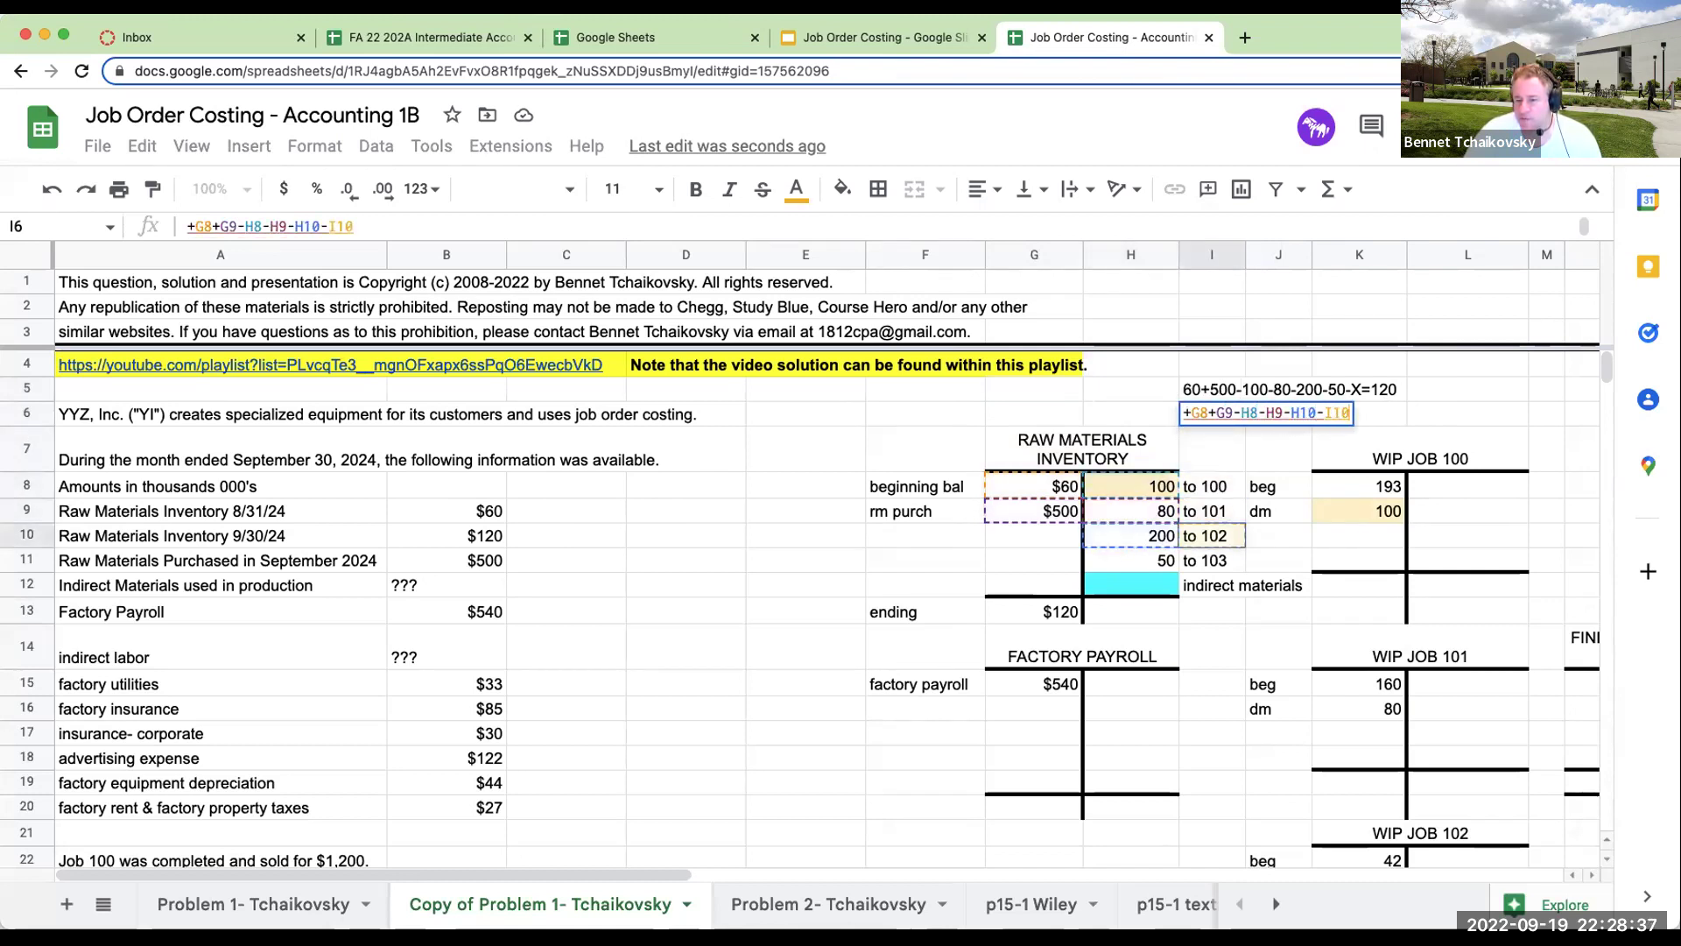
{"action": "key", "text": "Left"}
{"action": "key", "text": "Down"}
{"action": "type", "text": "-"}
{"action": "key", "text": "Down"}
{"action": "key", "text": "Down"}
{"action": "key", "text": "Down"}
{"action": "key", "text": "Down"}
{"action": "key", "text": "Down"}
{"action": "key", "text": "Down"}
{"action": "key", "text": "Down"}
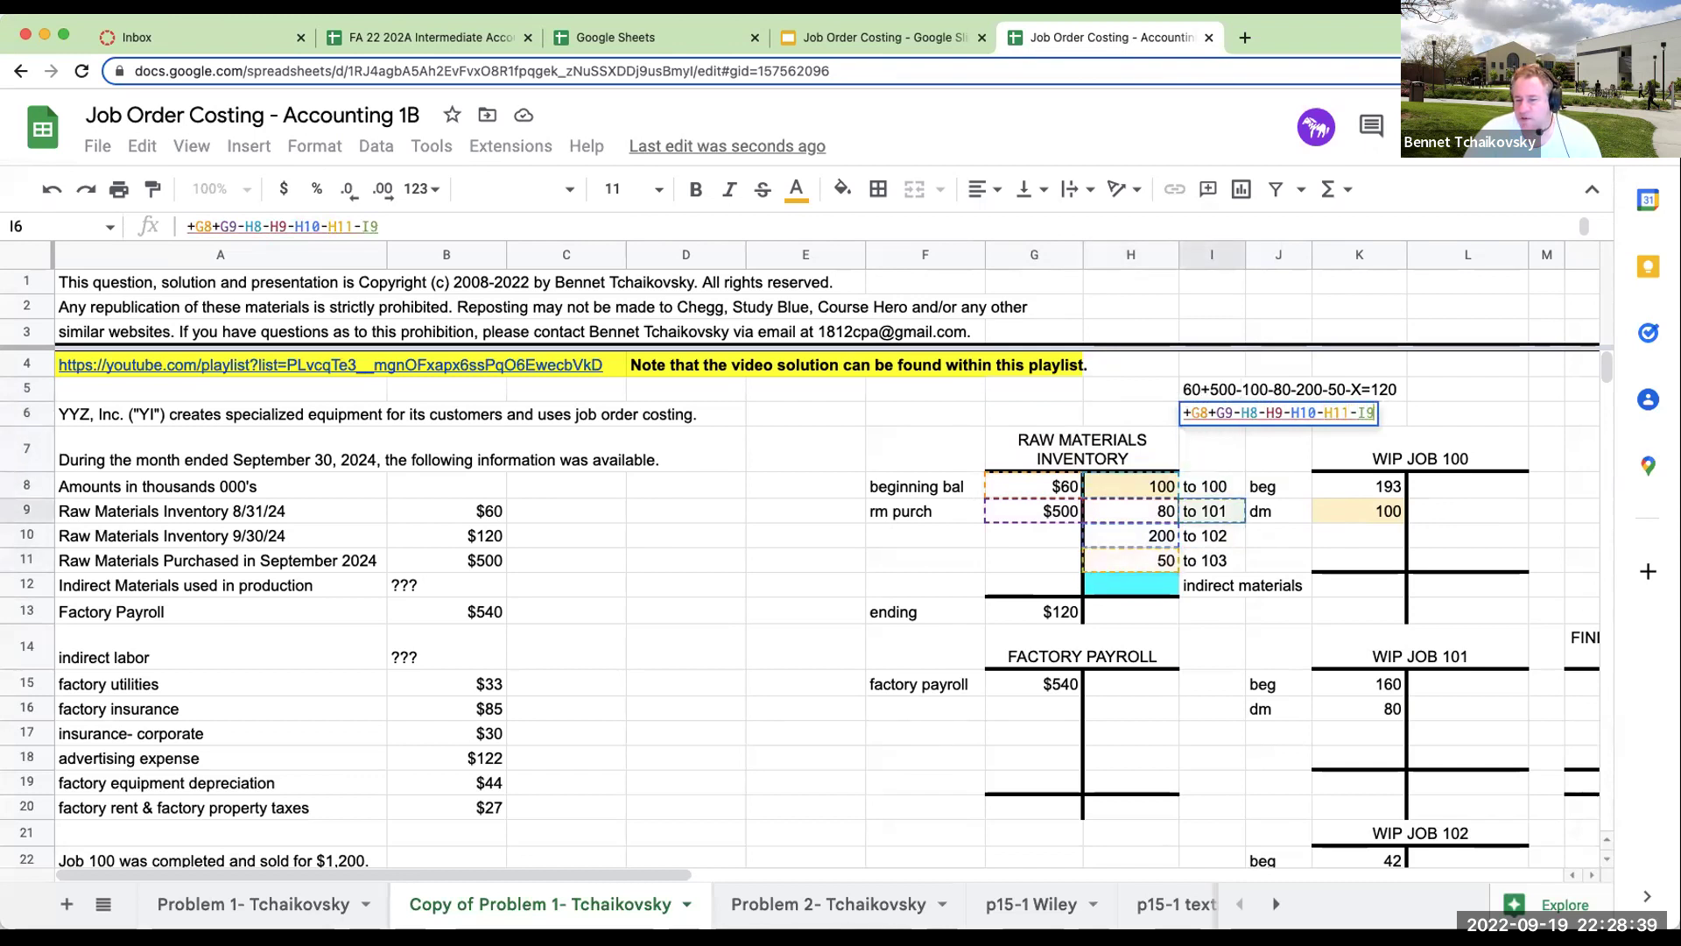
{"action": "key", "text": "Left"}
{"action": "key", "text": "Left"}
{"action": "key", "text": "Return"}
{"action": "key", "text": "Up"}
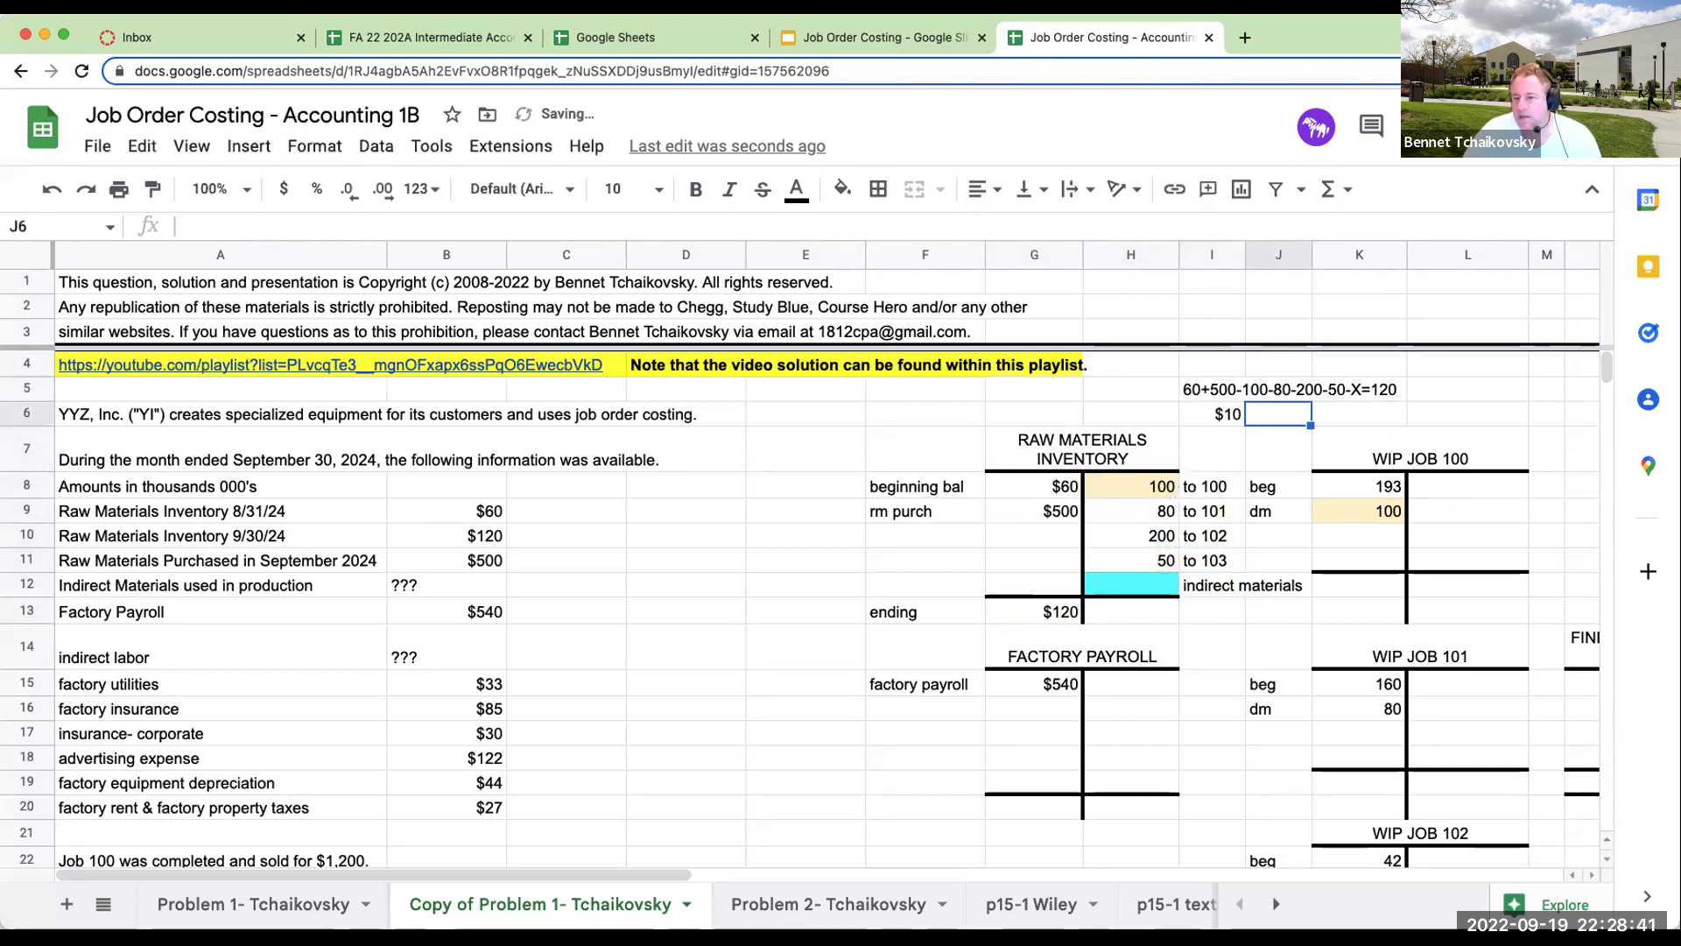
Enter 10 as the indirect materials credit in H12 of Raw Materials Inventory.
{"action": "key", "text": "Down"}
{"action": "key", "text": "Down"}
{"action": "key", "text": "Down"}
{"action": "key", "text": "Down"}
{"action": "key", "text": "Down"}
{"action": "key", "text": "Left"}
{"action": "key", "text": "Down"}
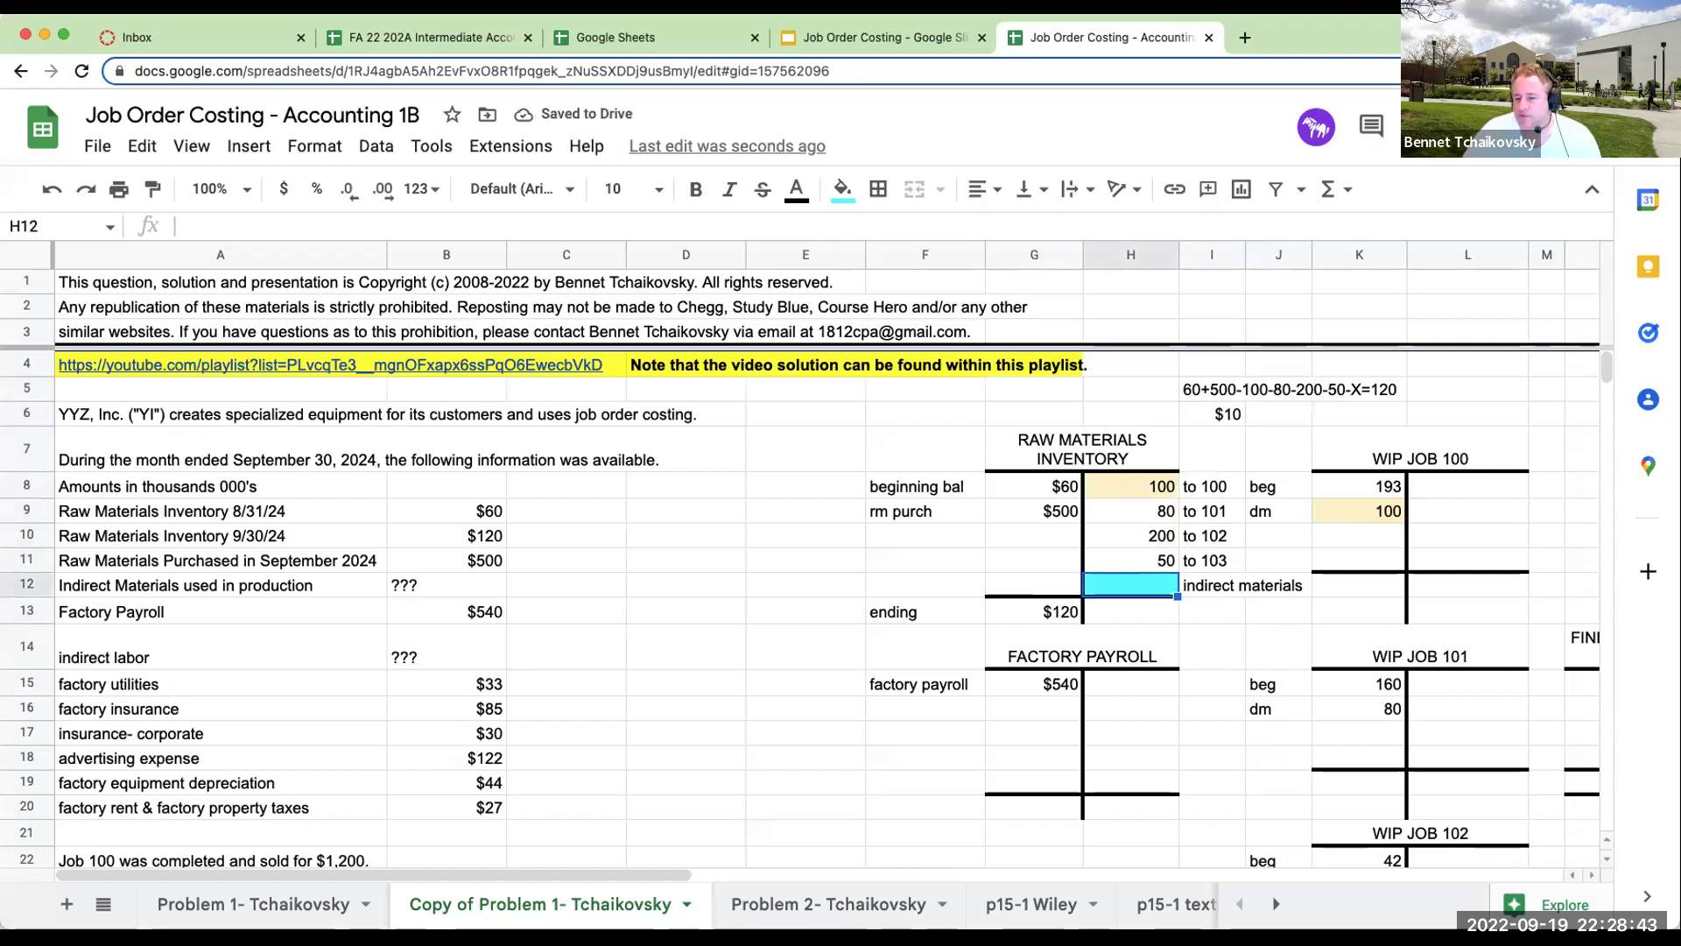
{"action": "type", "text": "10"}
{"action": "key", "text": "Return"}
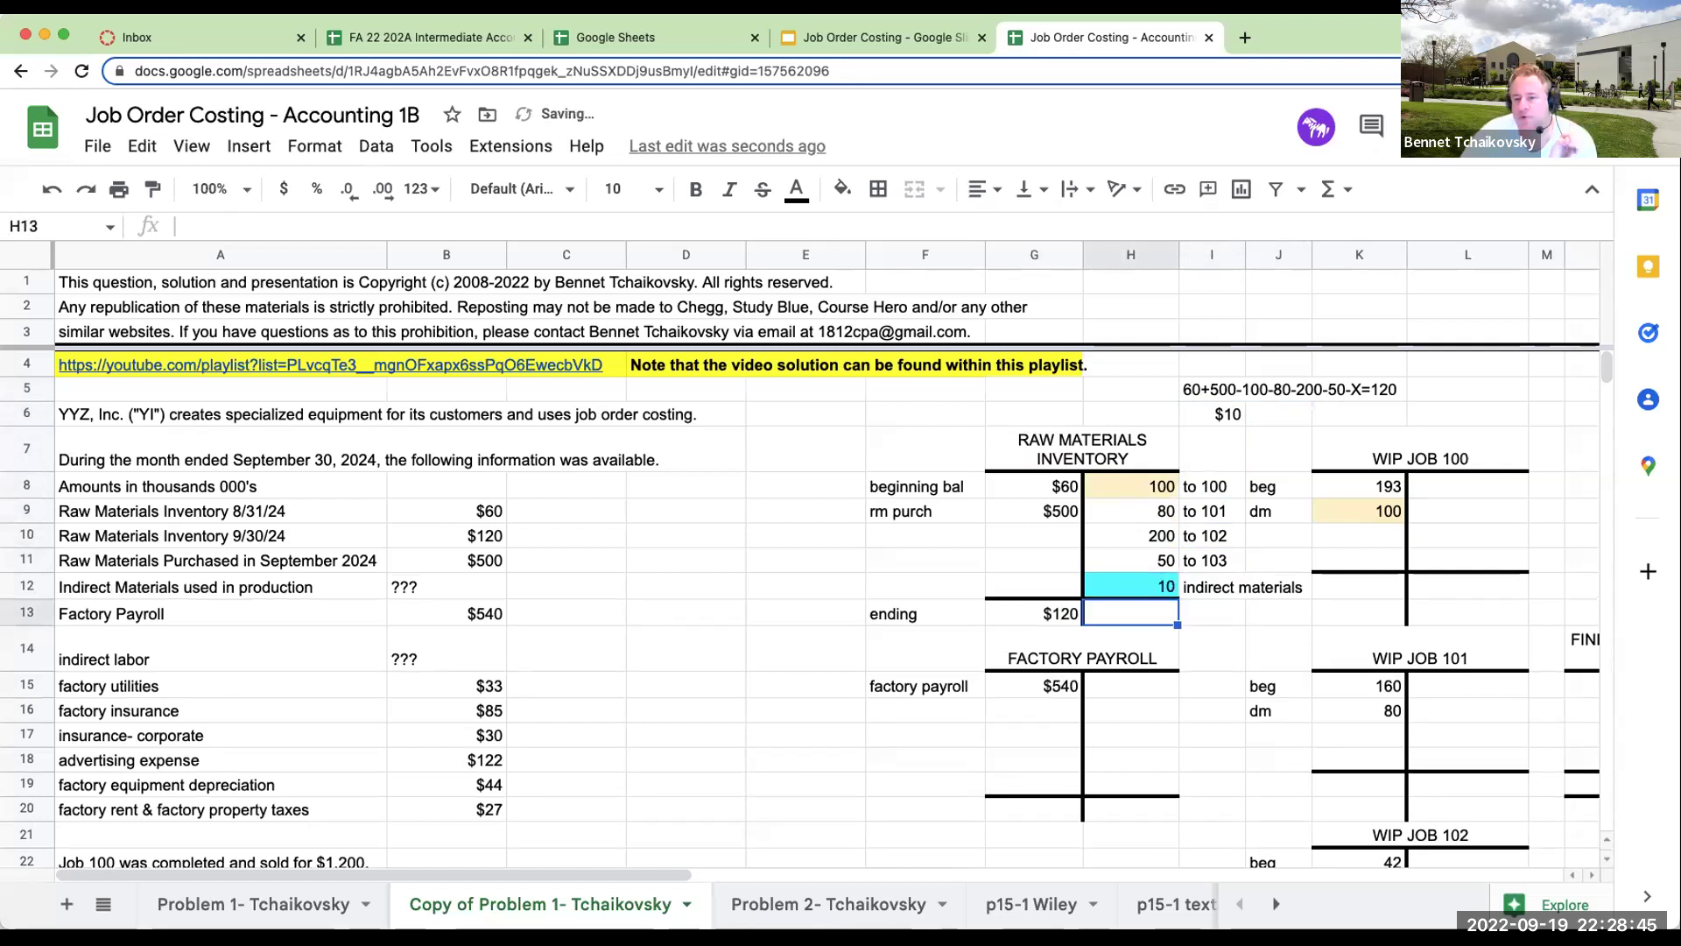
Add the Raw Materials beginning balance and purchases in E9 with the formula +G8+G9.
{"action": "key", "text": "Down"}
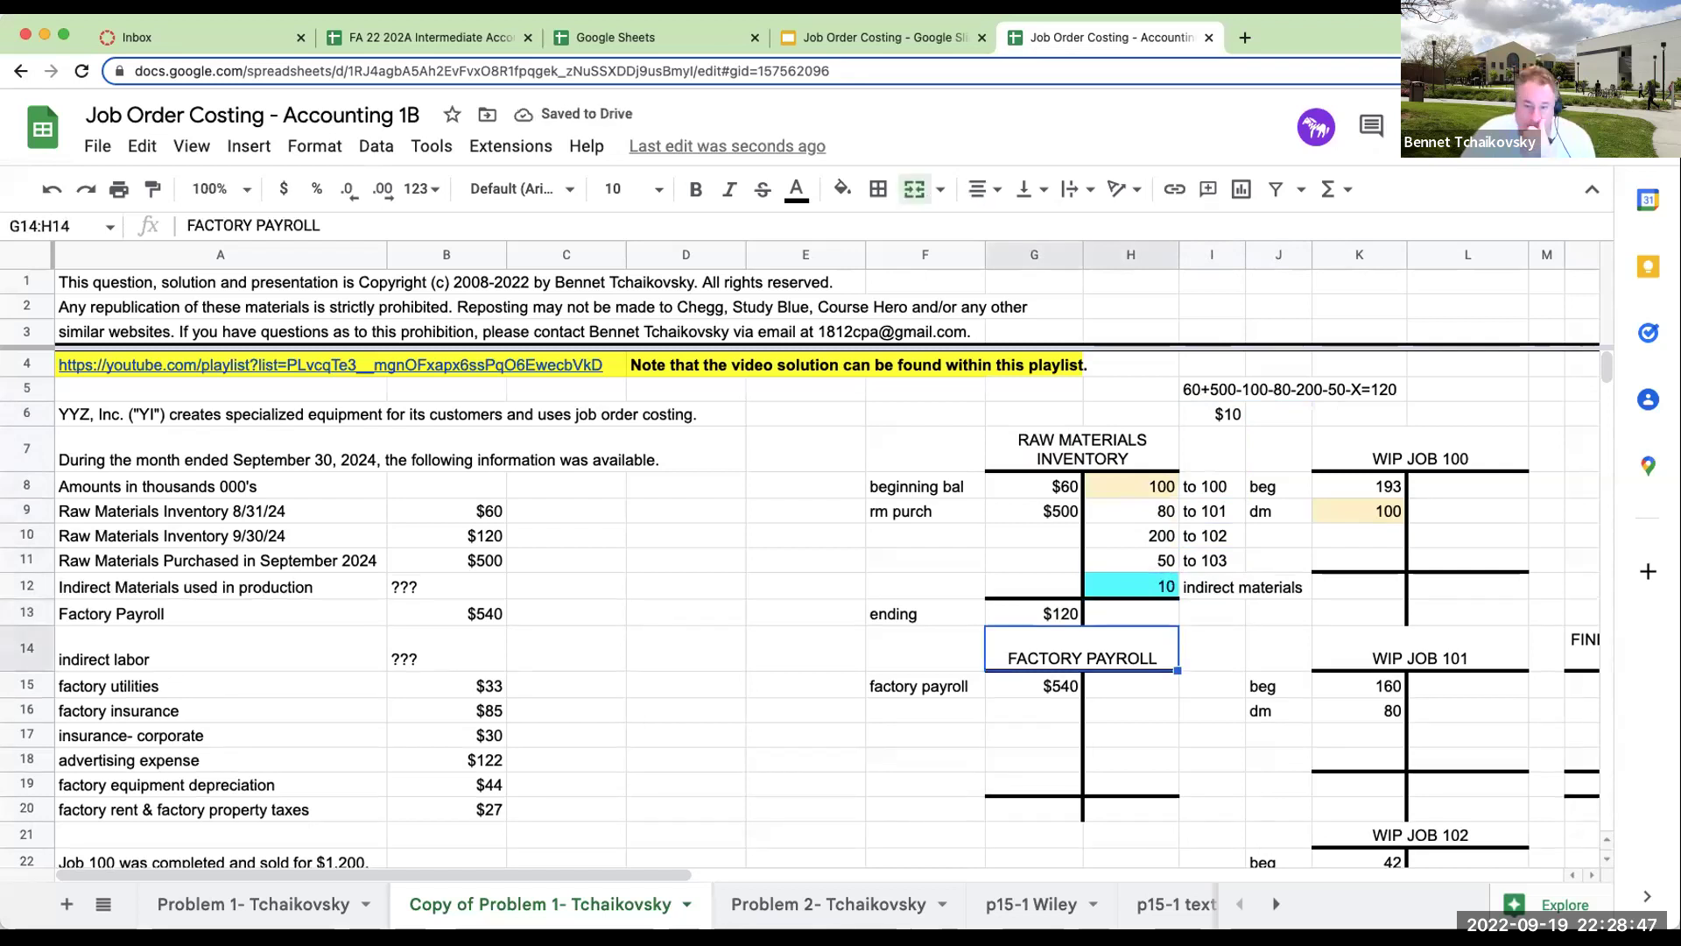
{"action": "key", "text": "Left"}
{"action": "key", "text": "Left"}
{"action": "key", "text": "Up"}
{"action": "key", "text": "Up"}
{"action": "key", "text": "Up"}
{"action": "key", "text": "Up"}
{"action": "key", "text": "Up"}
{"action": "type", "text": "+"}
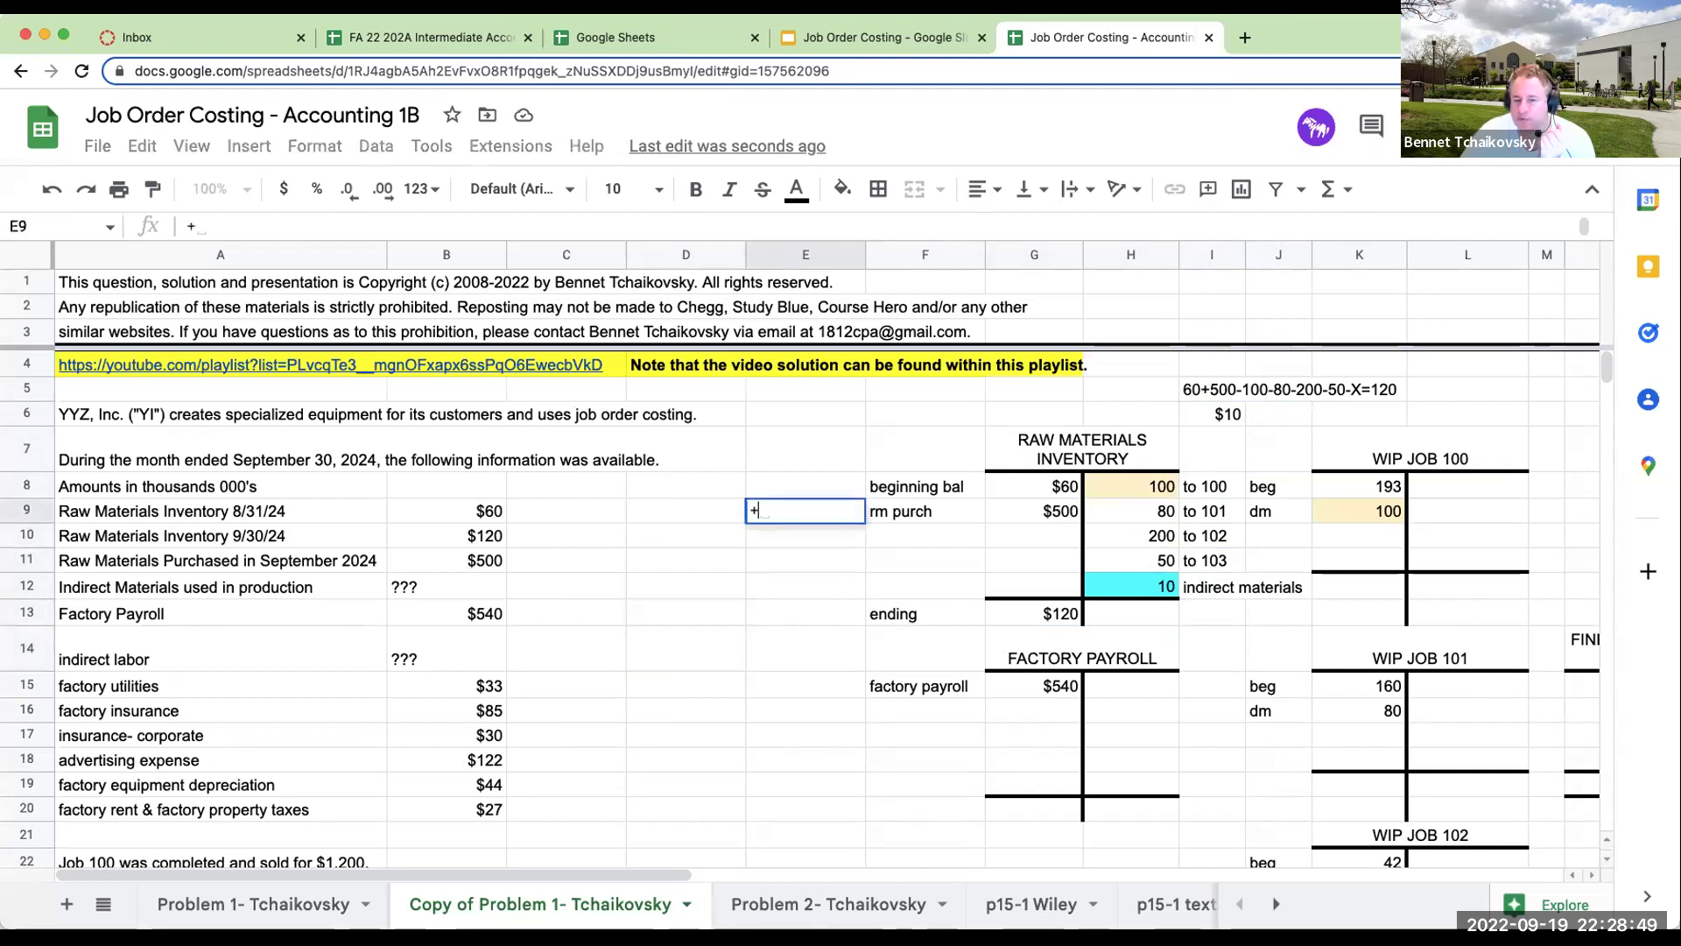
{"action": "key", "text": "Right"}
{"action": "key", "text": "Right"}
{"action": "key", "text": "Up"}
{"action": "type", "text": "+"}
{"action": "key", "text": "Right"}
{"action": "key", "text": "Right"}
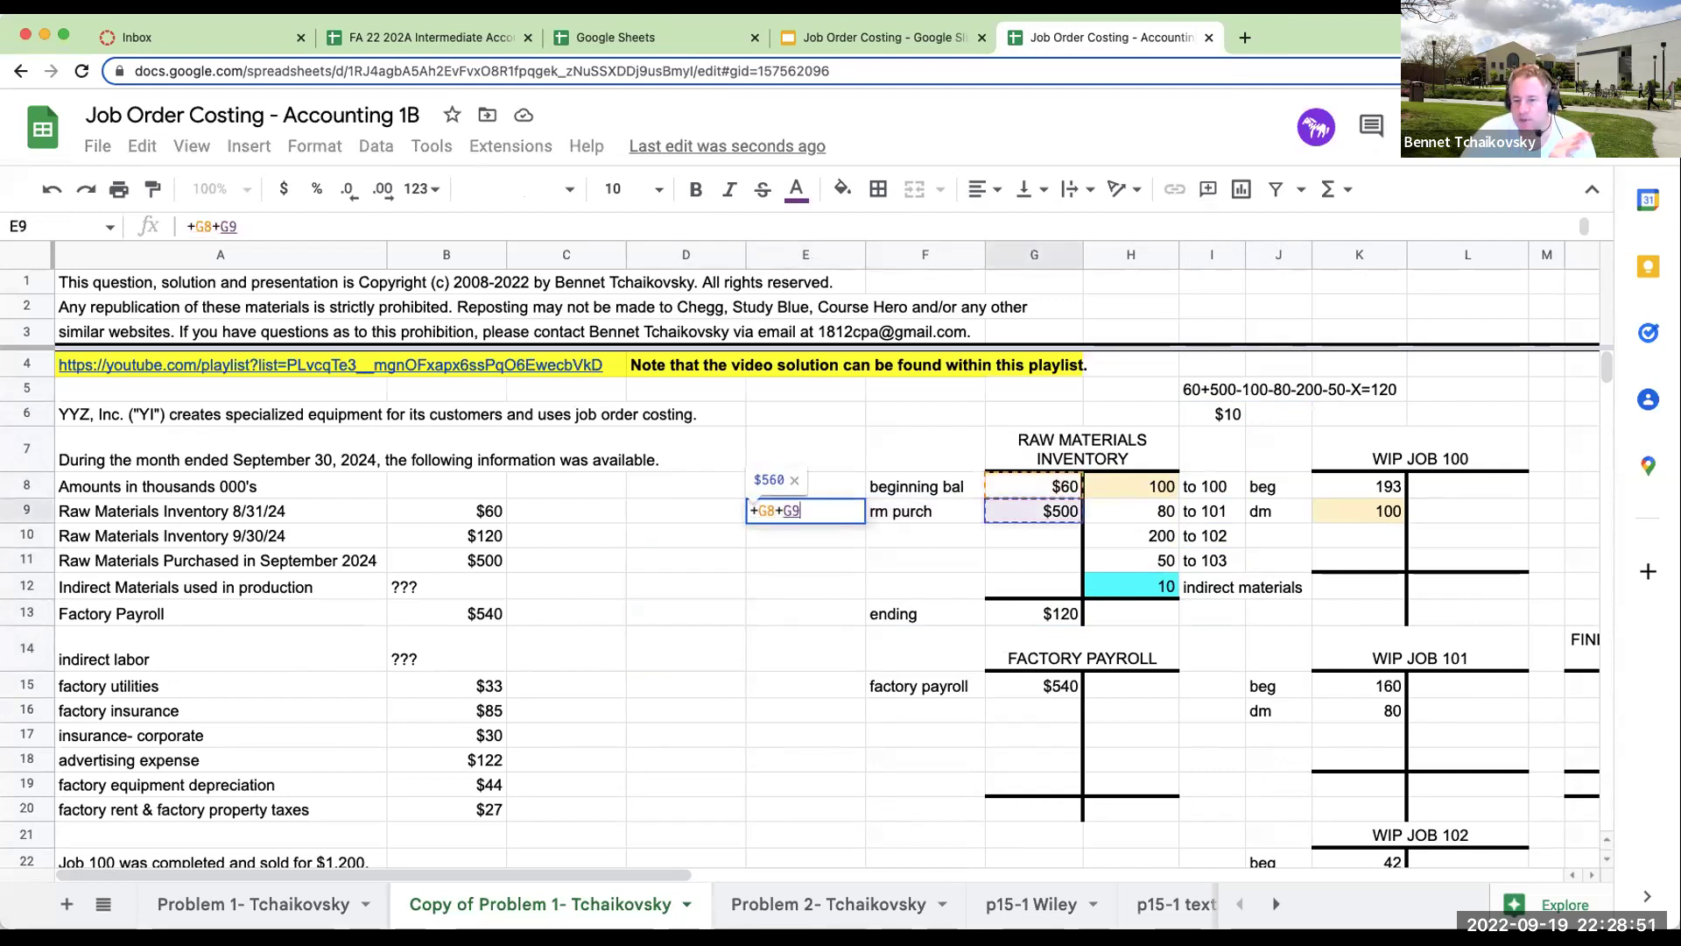
{"action": "key", "text": "Return"}
Total the Raw Materials Inventory credits H8:H12 in E10 with a SUM formula.
{"action": "type", "text": "++"}
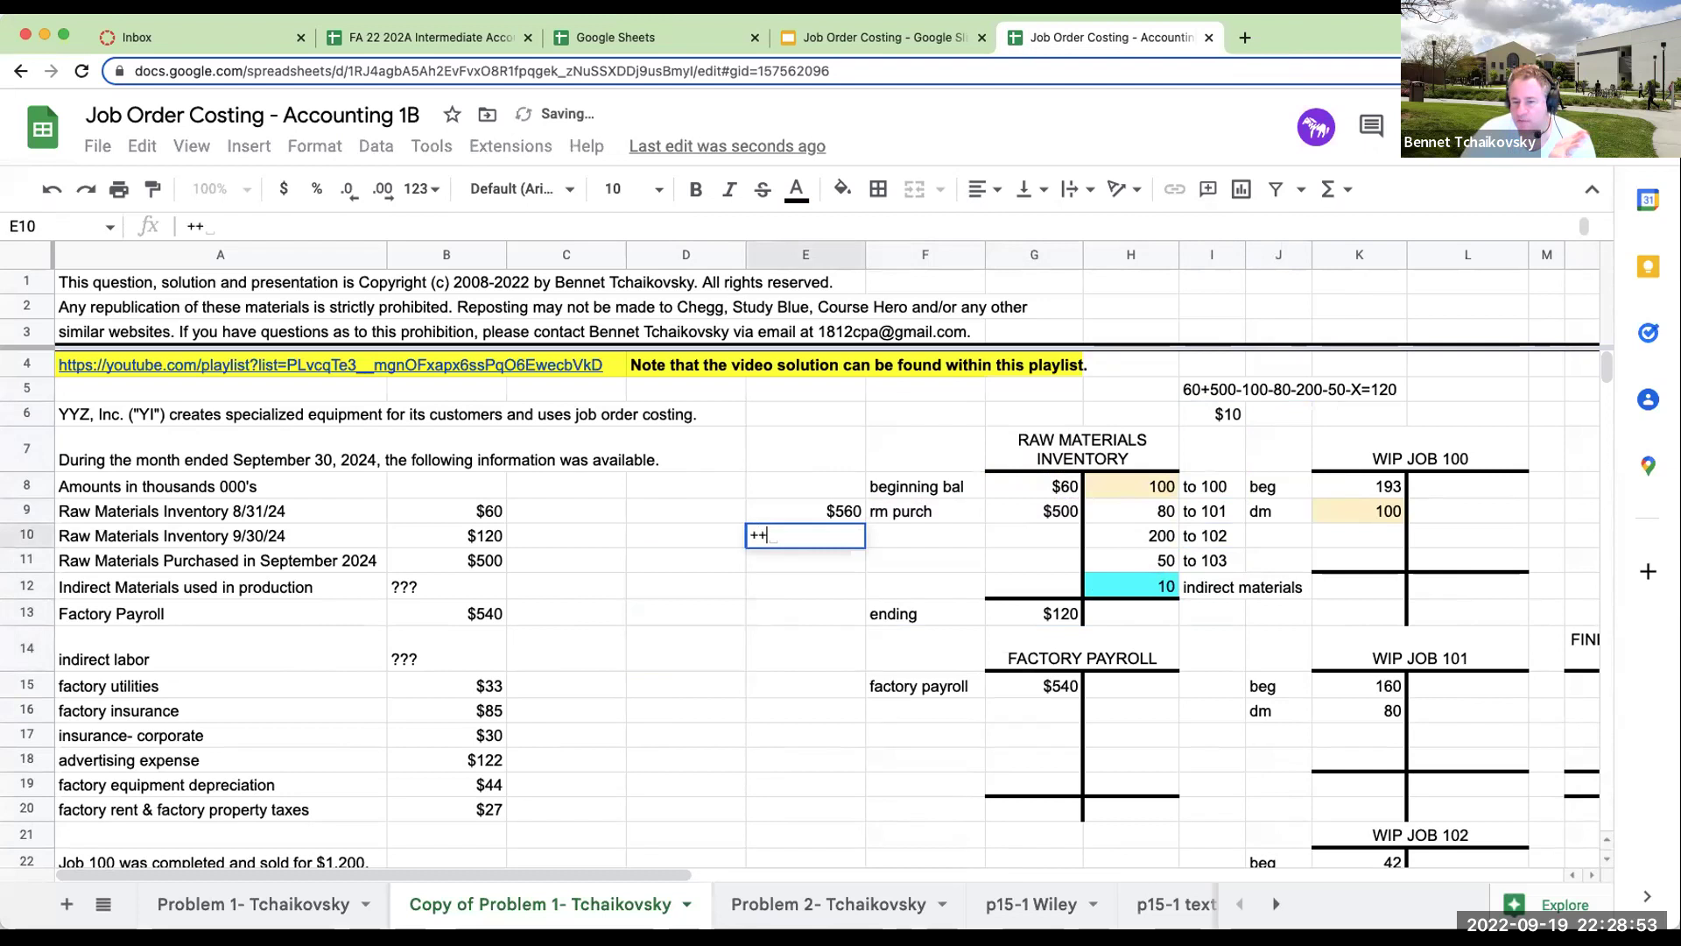
{"action": "type", "text": "=sum"}
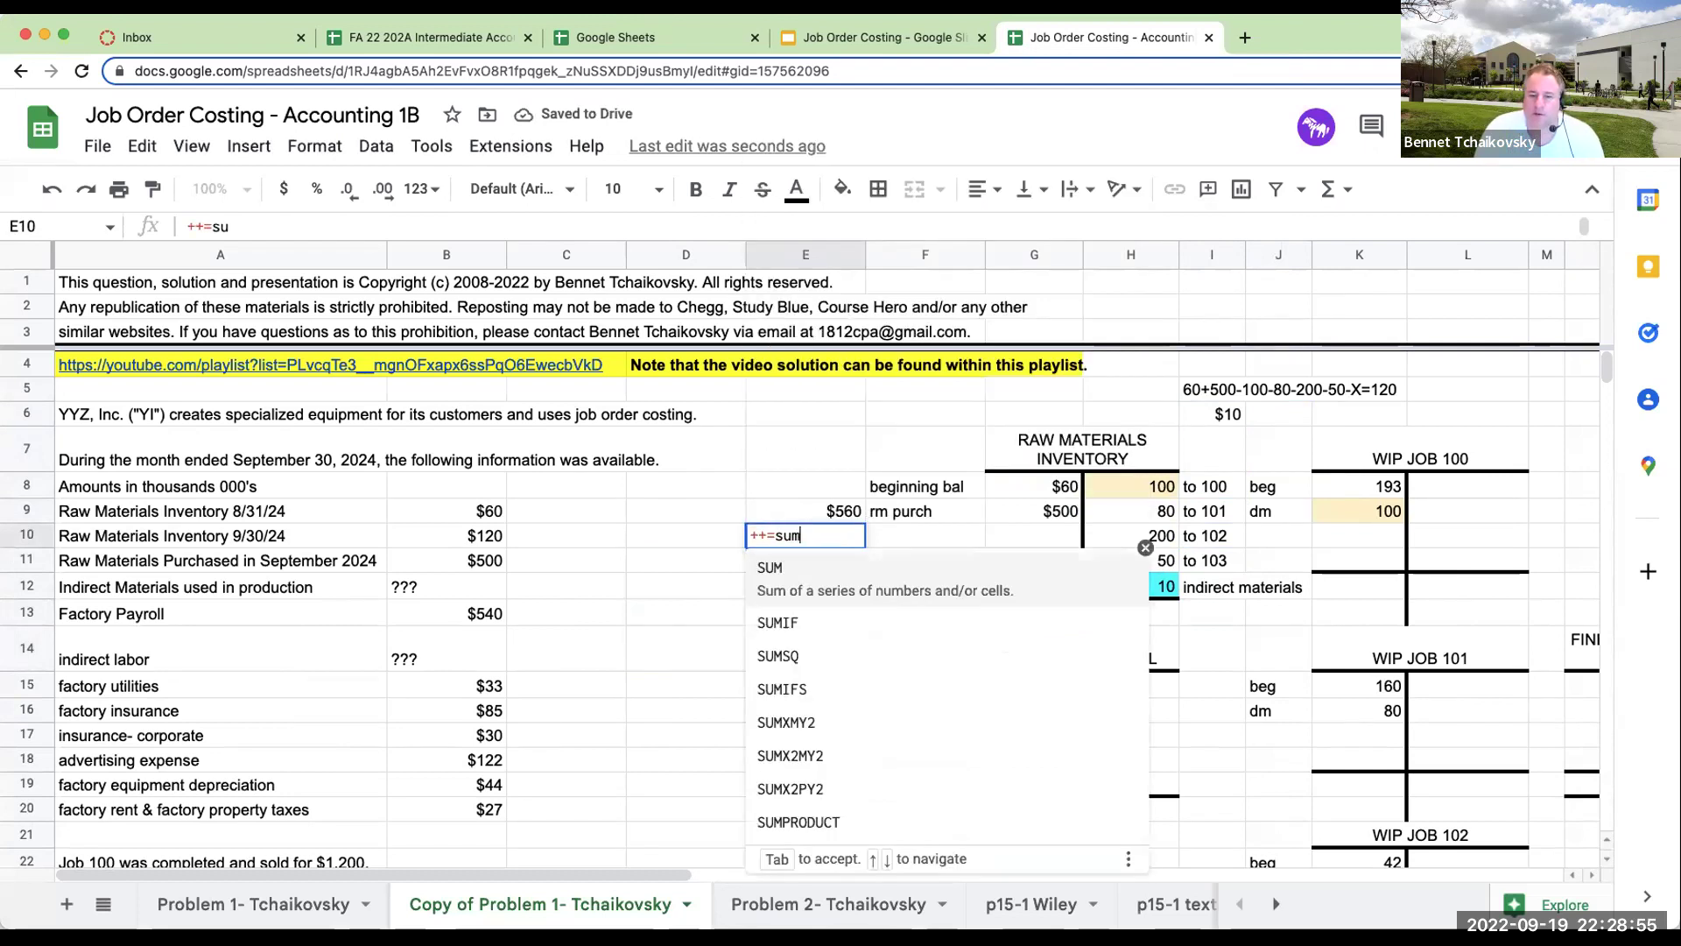
{"action": "key", "text": "BackSpace"}
{"action": "key", "text": "BackSpace"}
{"action": "key", "text": "BackSpace"}
{"action": "key", "text": "BackSpace"}
{"action": "key", "text": "BackSpace"}
{"action": "key", "text": "BackSpace"}
{"action": "type", "text": "=s"}
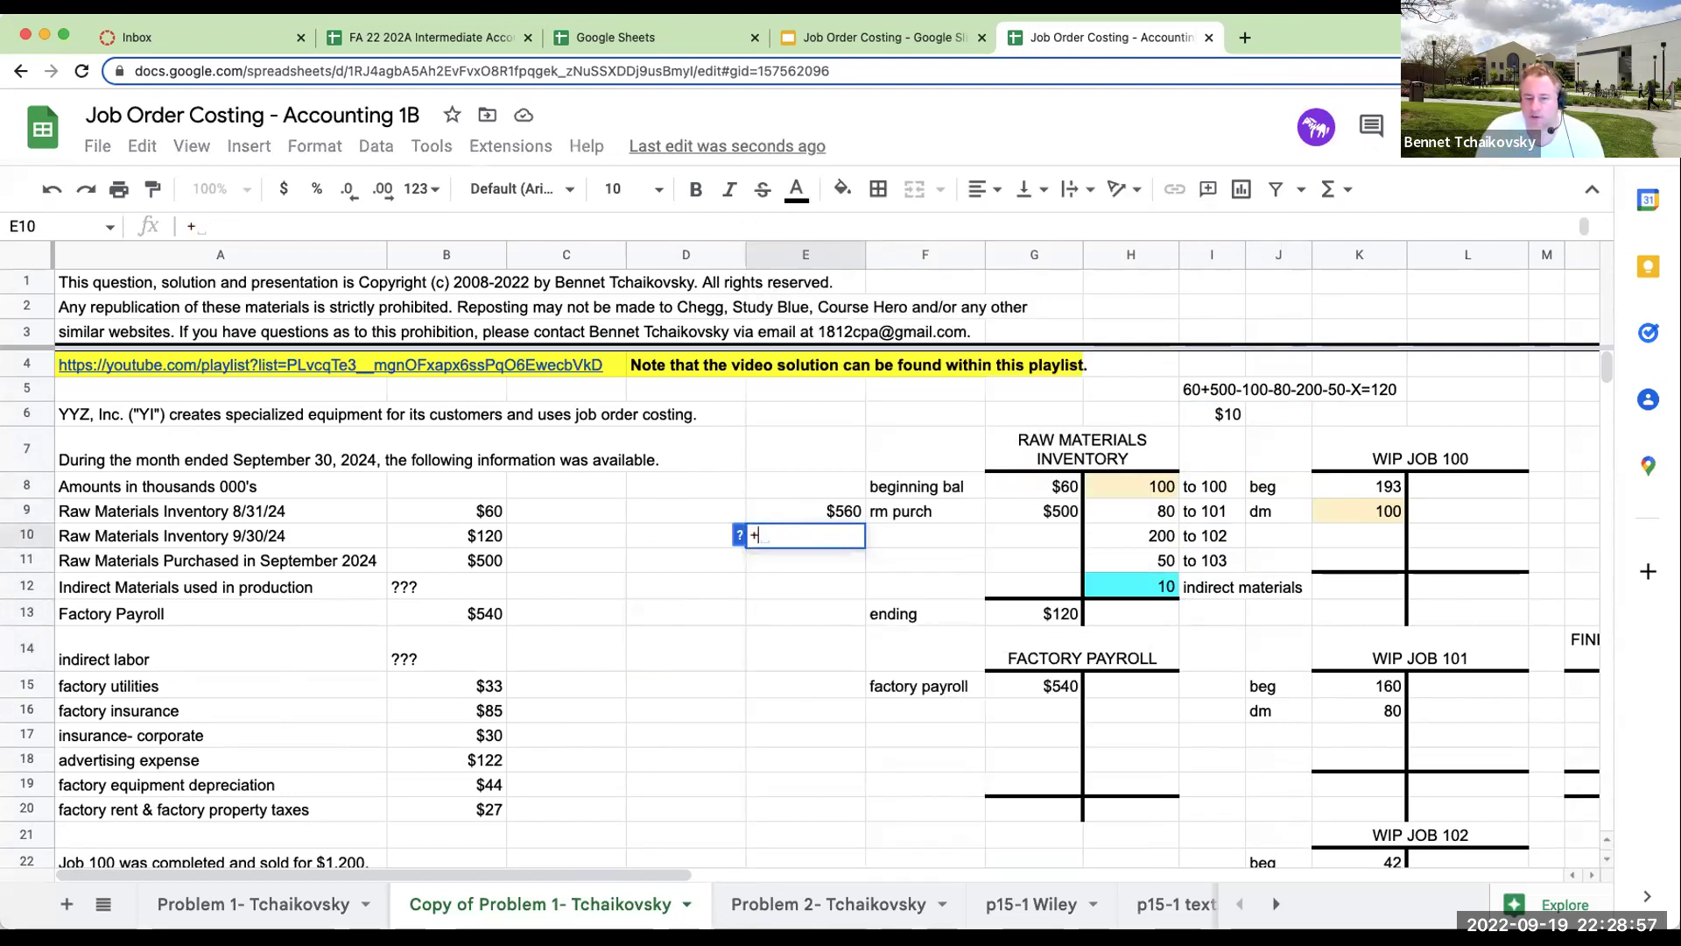
{"action": "type", "text": "um("}
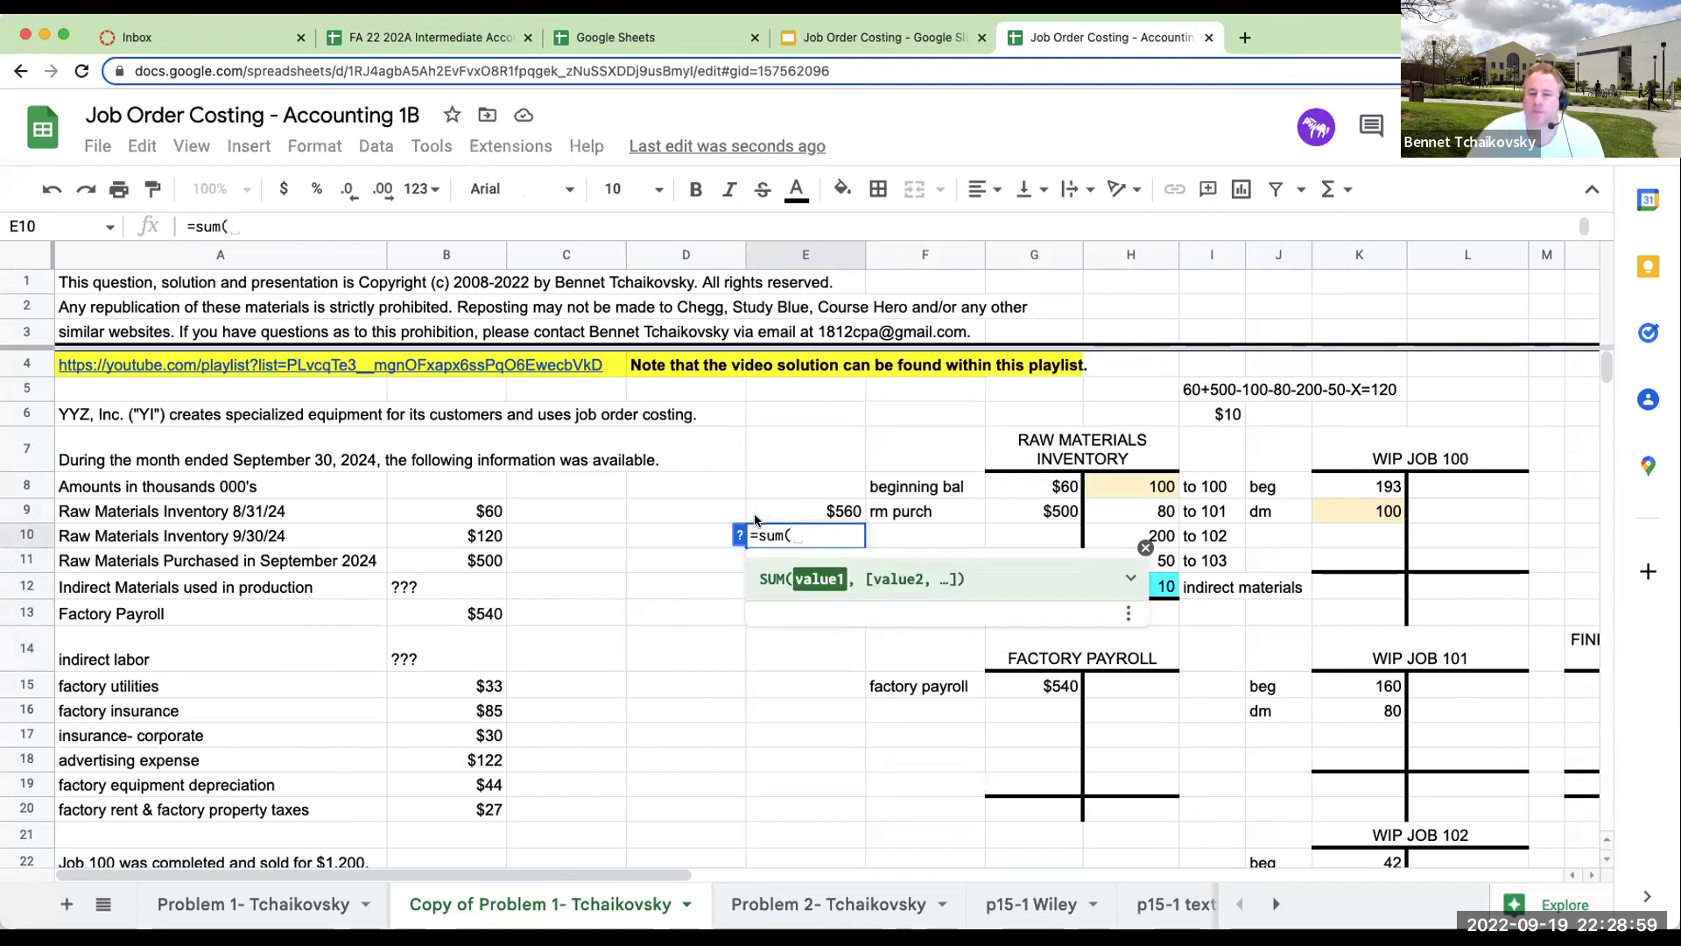
{"action": "left_click_drag", "start_coordinate": [1154, 487], "coordinate": [1153, 588]}
{"action": "key", "text": "Return"}
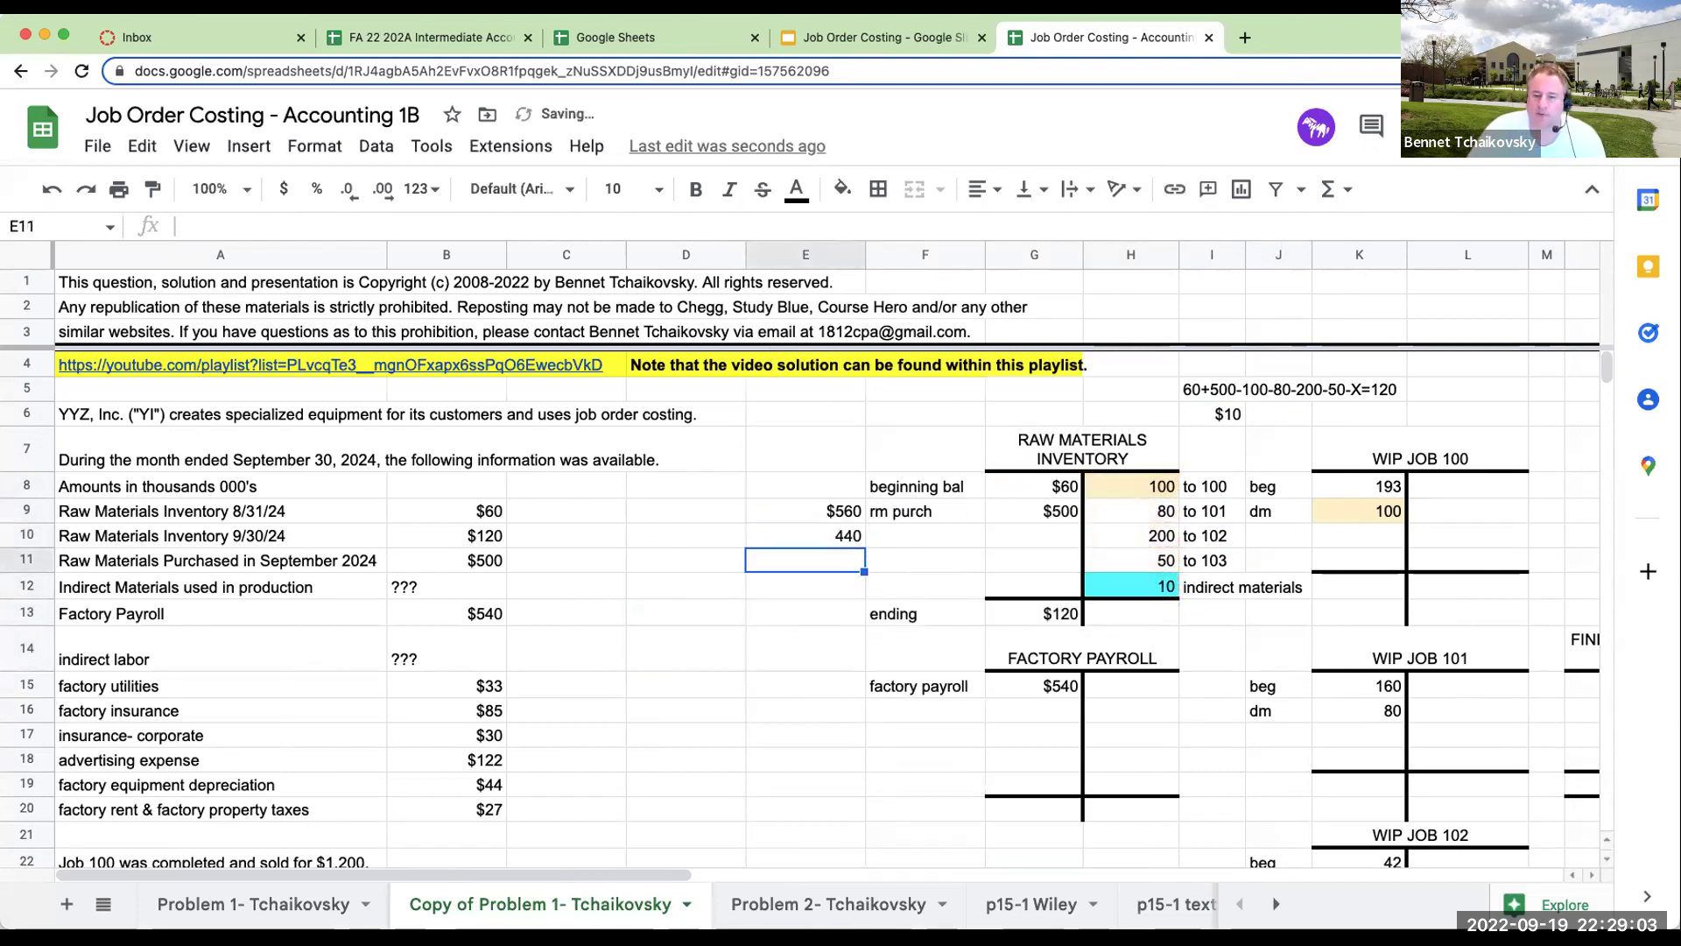
Subtract the credit total from the debit total in E11 with +E9-E10 and check it against the ending balance in G13.
{"action": "type", "text": "=b10"}
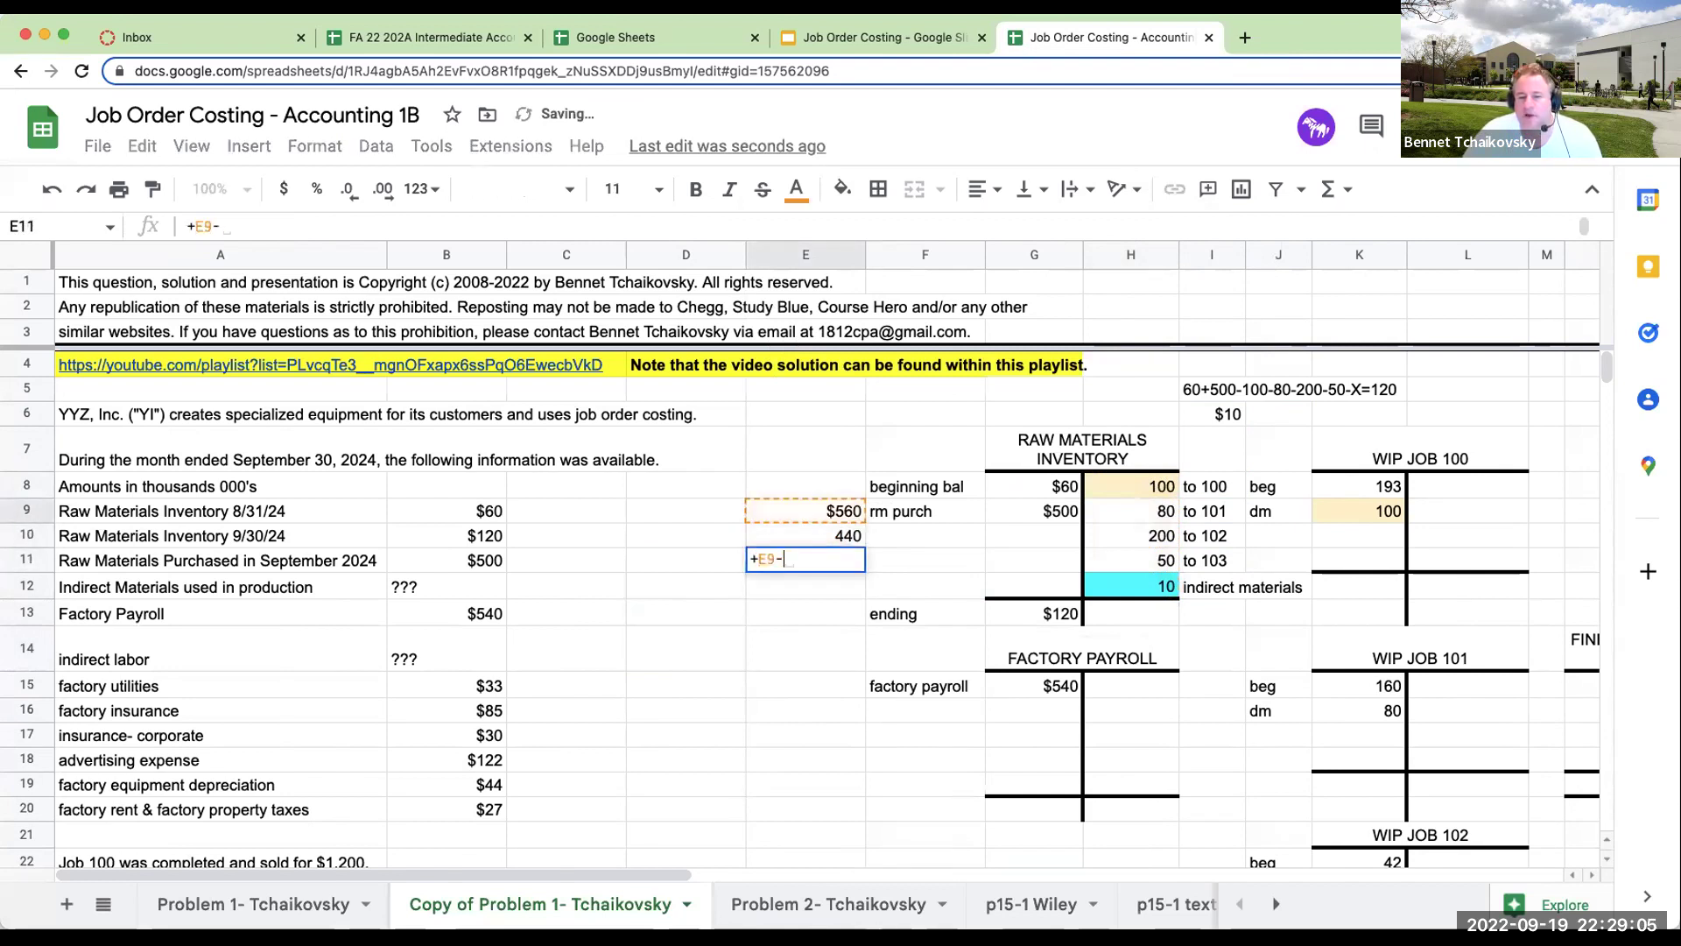
{"action": "key", "text": "Return"}
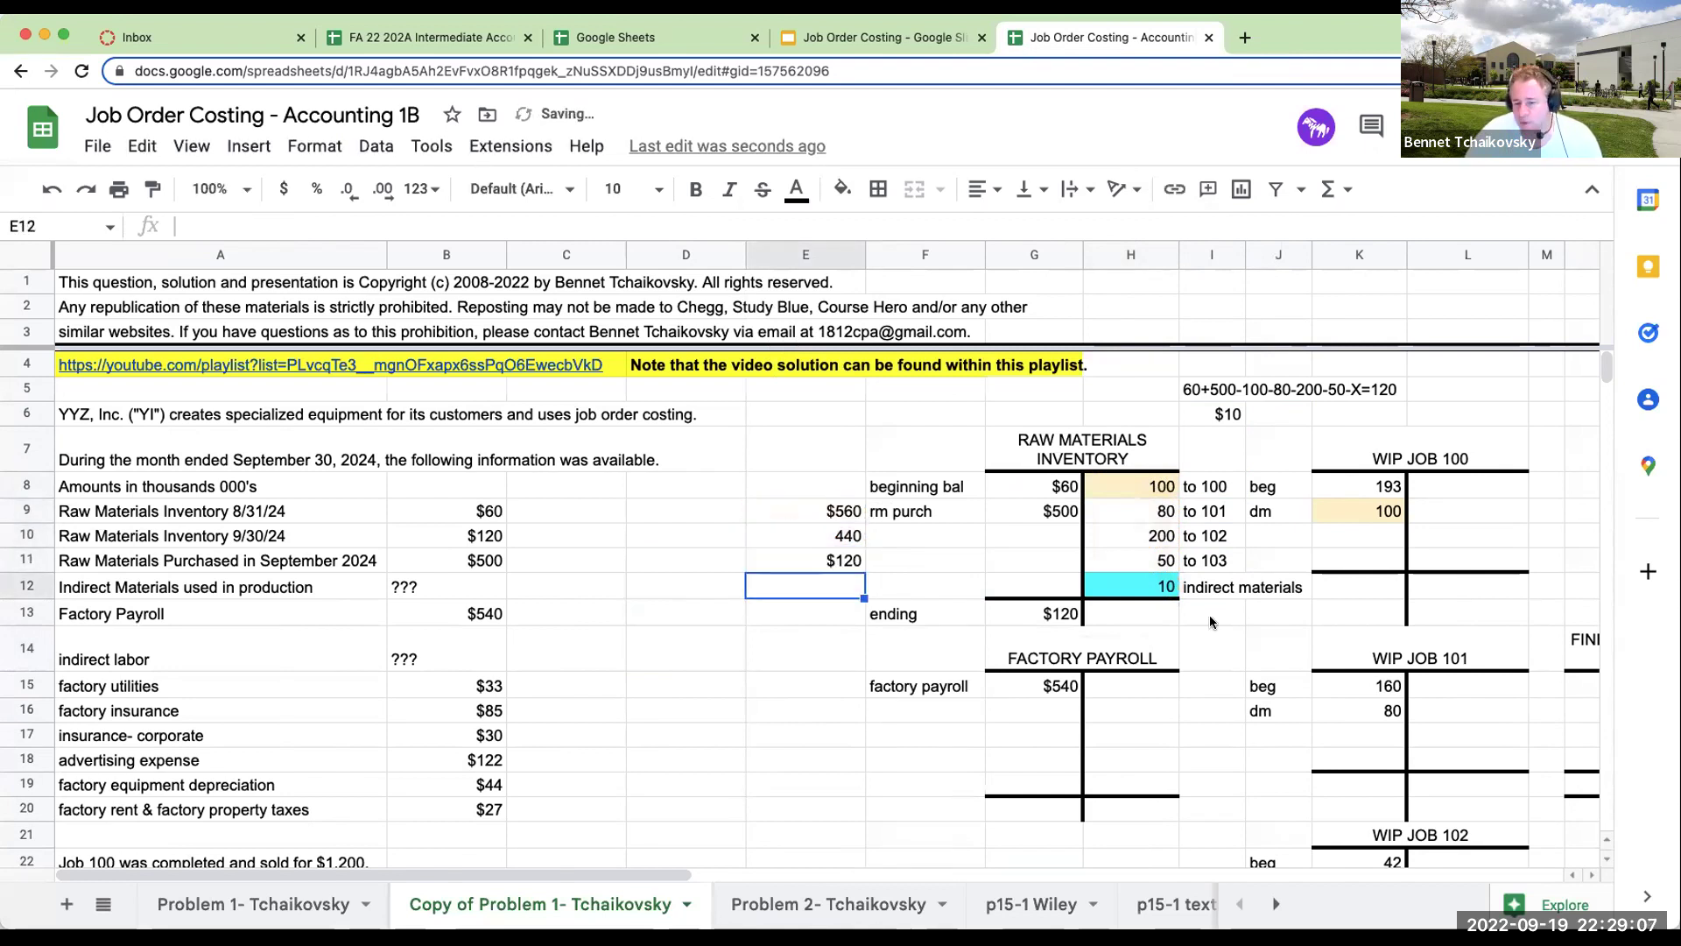
{"action": "left_click", "coordinate": [1056, 612]}
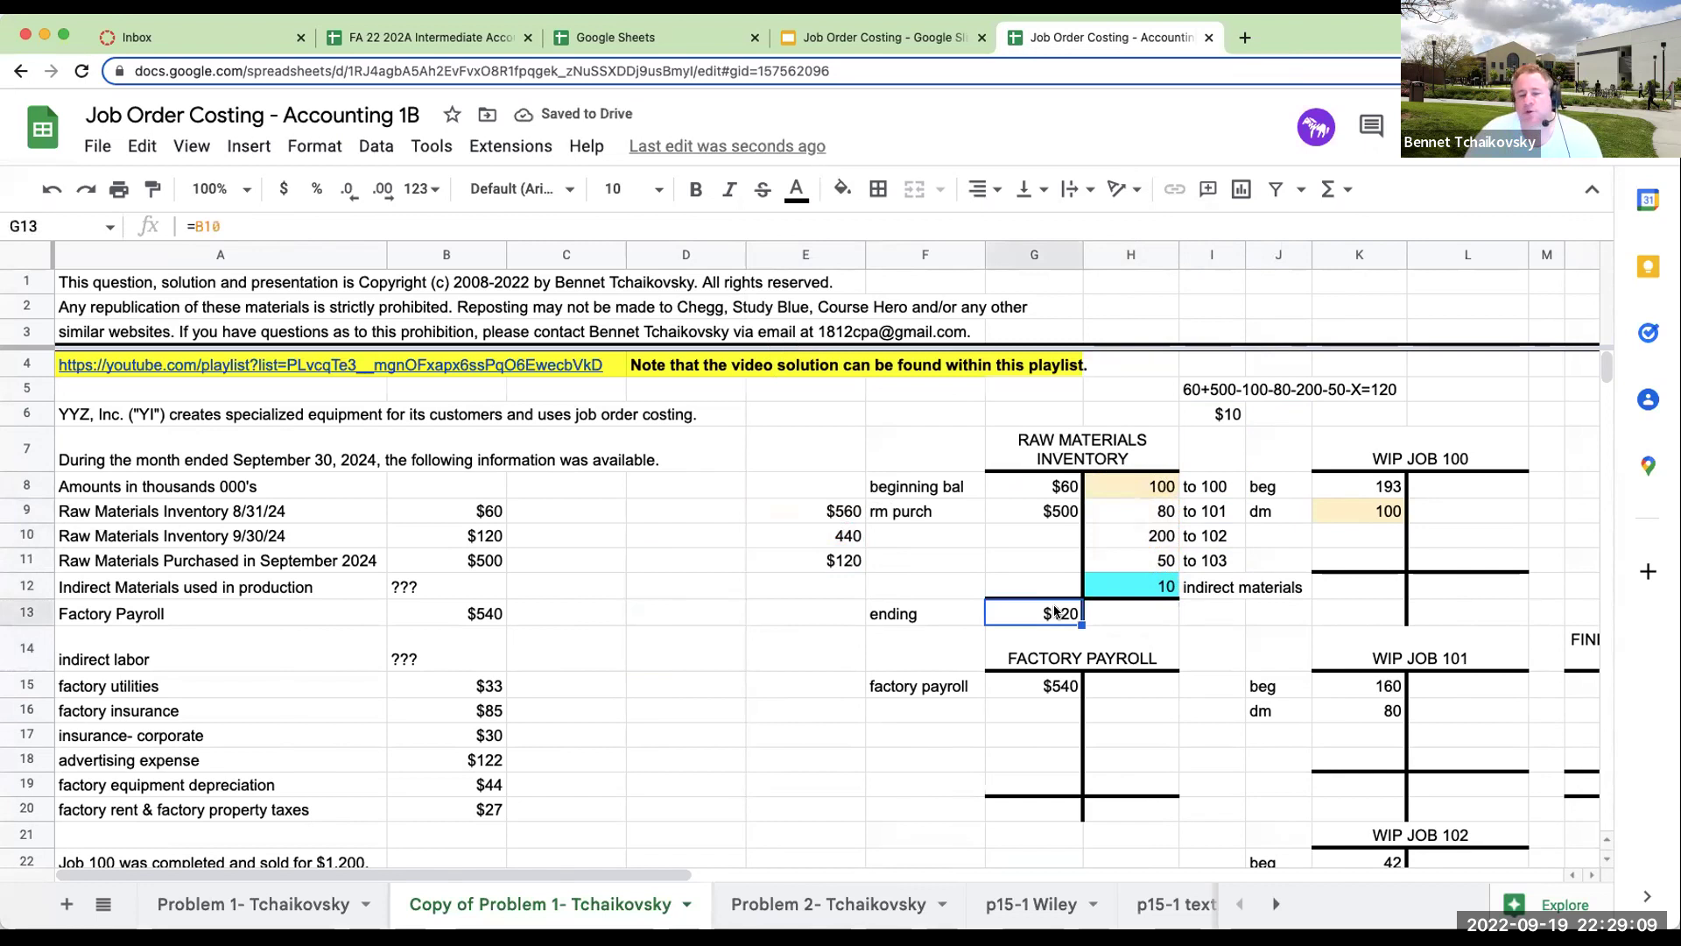
Enter 10 as the indirect materials debit in G25 of Factory Overhead.
{"action": "left_click", "coordinate": [1164, 590]}
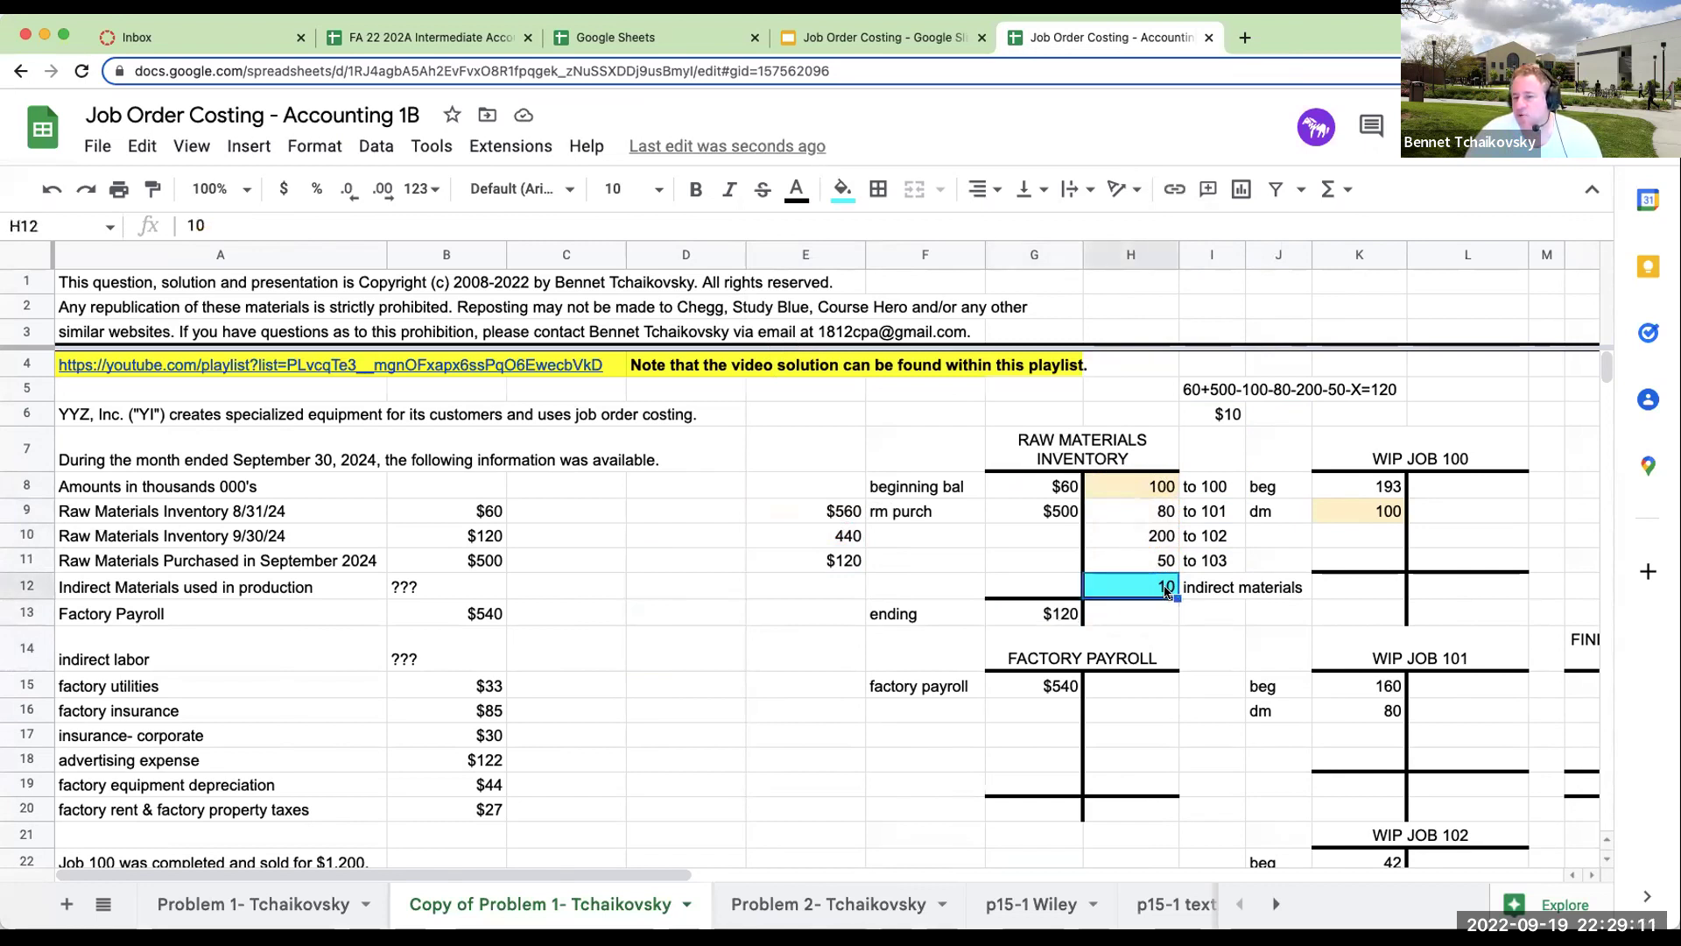
{"action": "scroll", "coordinate": [954, 595], "scroll_direction": "down", "scroll_amount": 3}
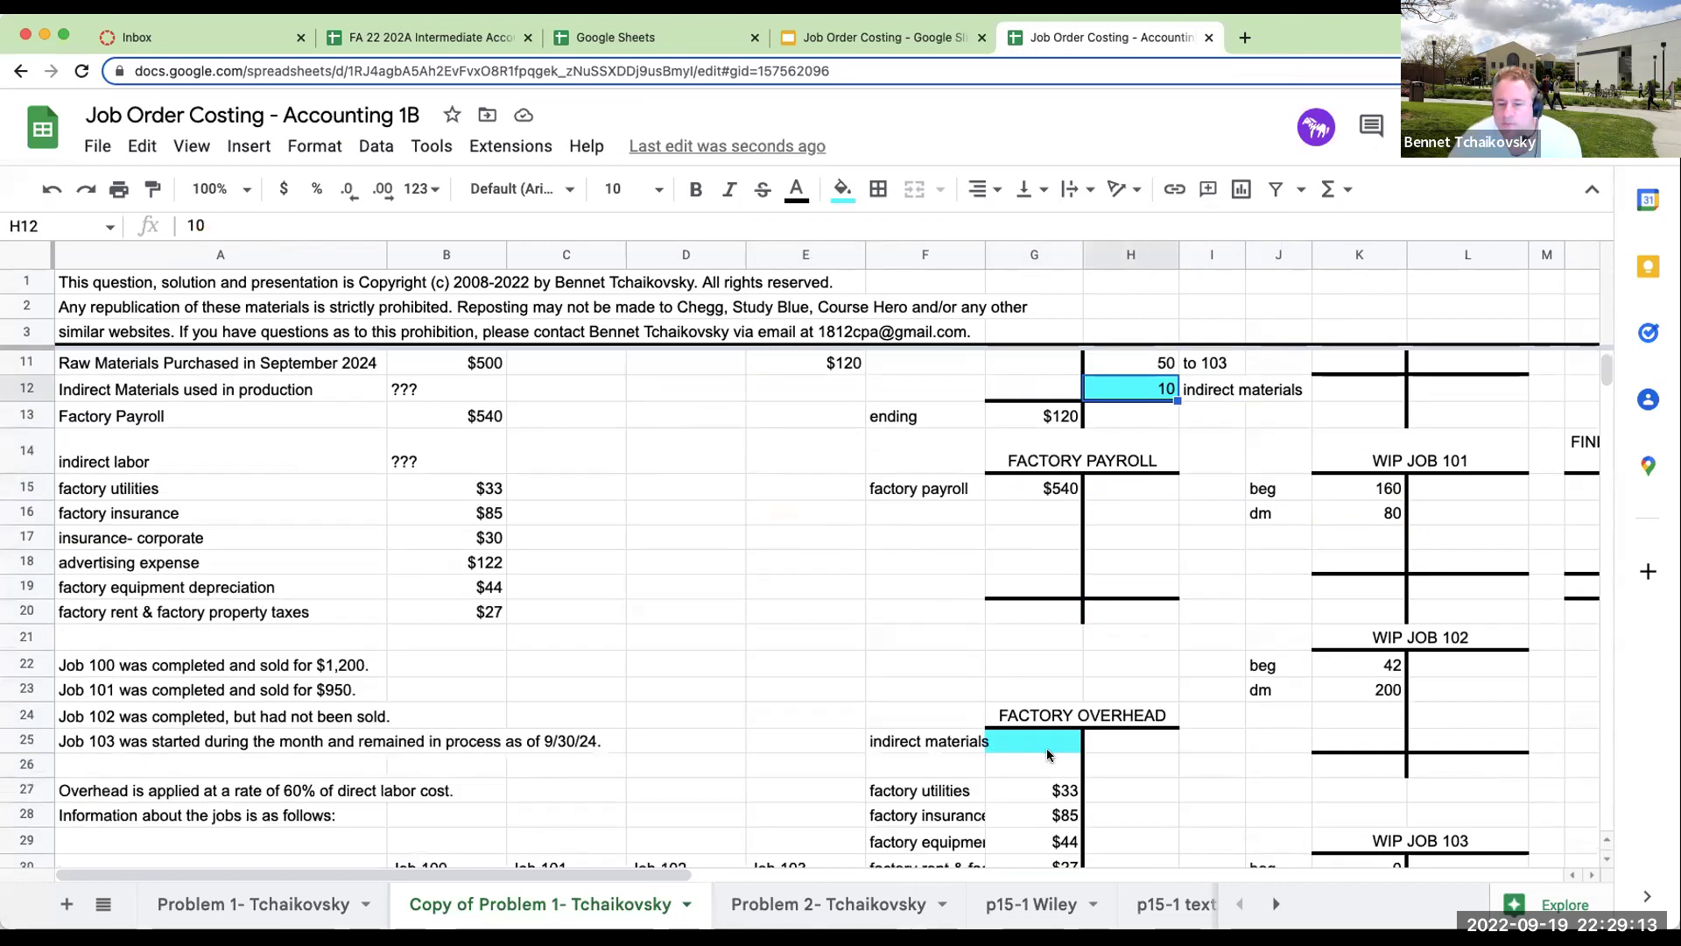
{"action": "left_click", "coordinate": [1034, 742]}
{"action": "type", "text": "10"}
{"action": "key", "text": "Return"}
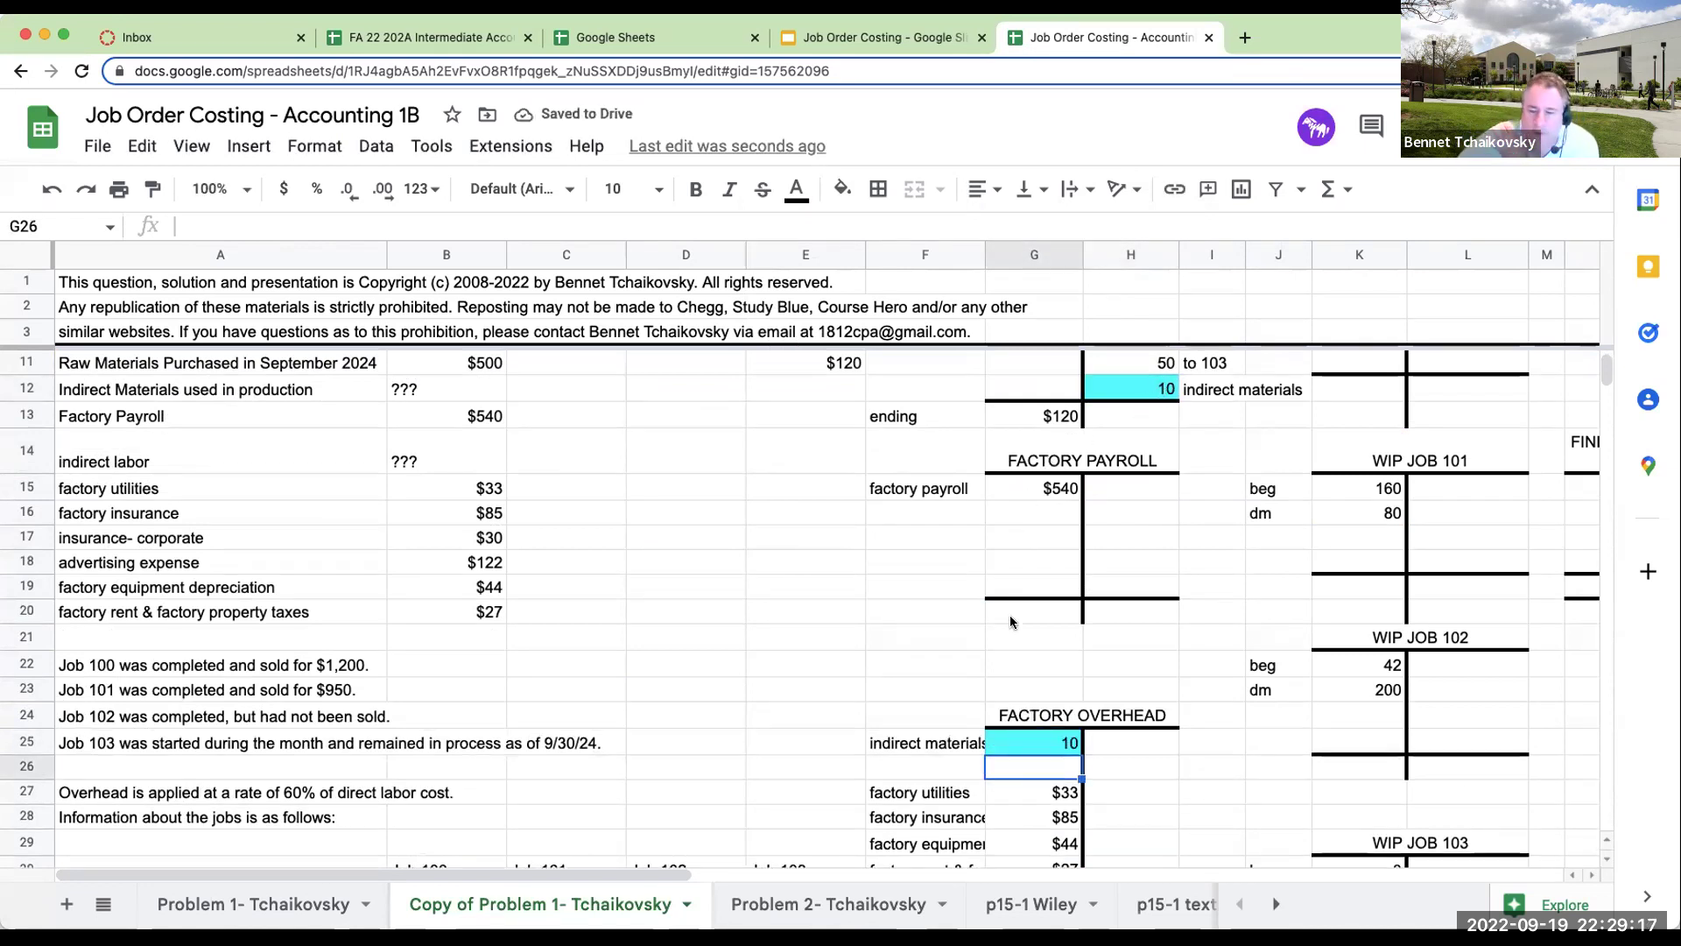
Label the Factory Payroll credit rows in I15:I18 as to 100, to 101, to 102 and to 103.
{"action": "scroll", "coordinate": [1007, 618], "scroll_direction": "up", "scroll_amount": 3}
{"action": "left_click", "coordinate": [1121, 657]}
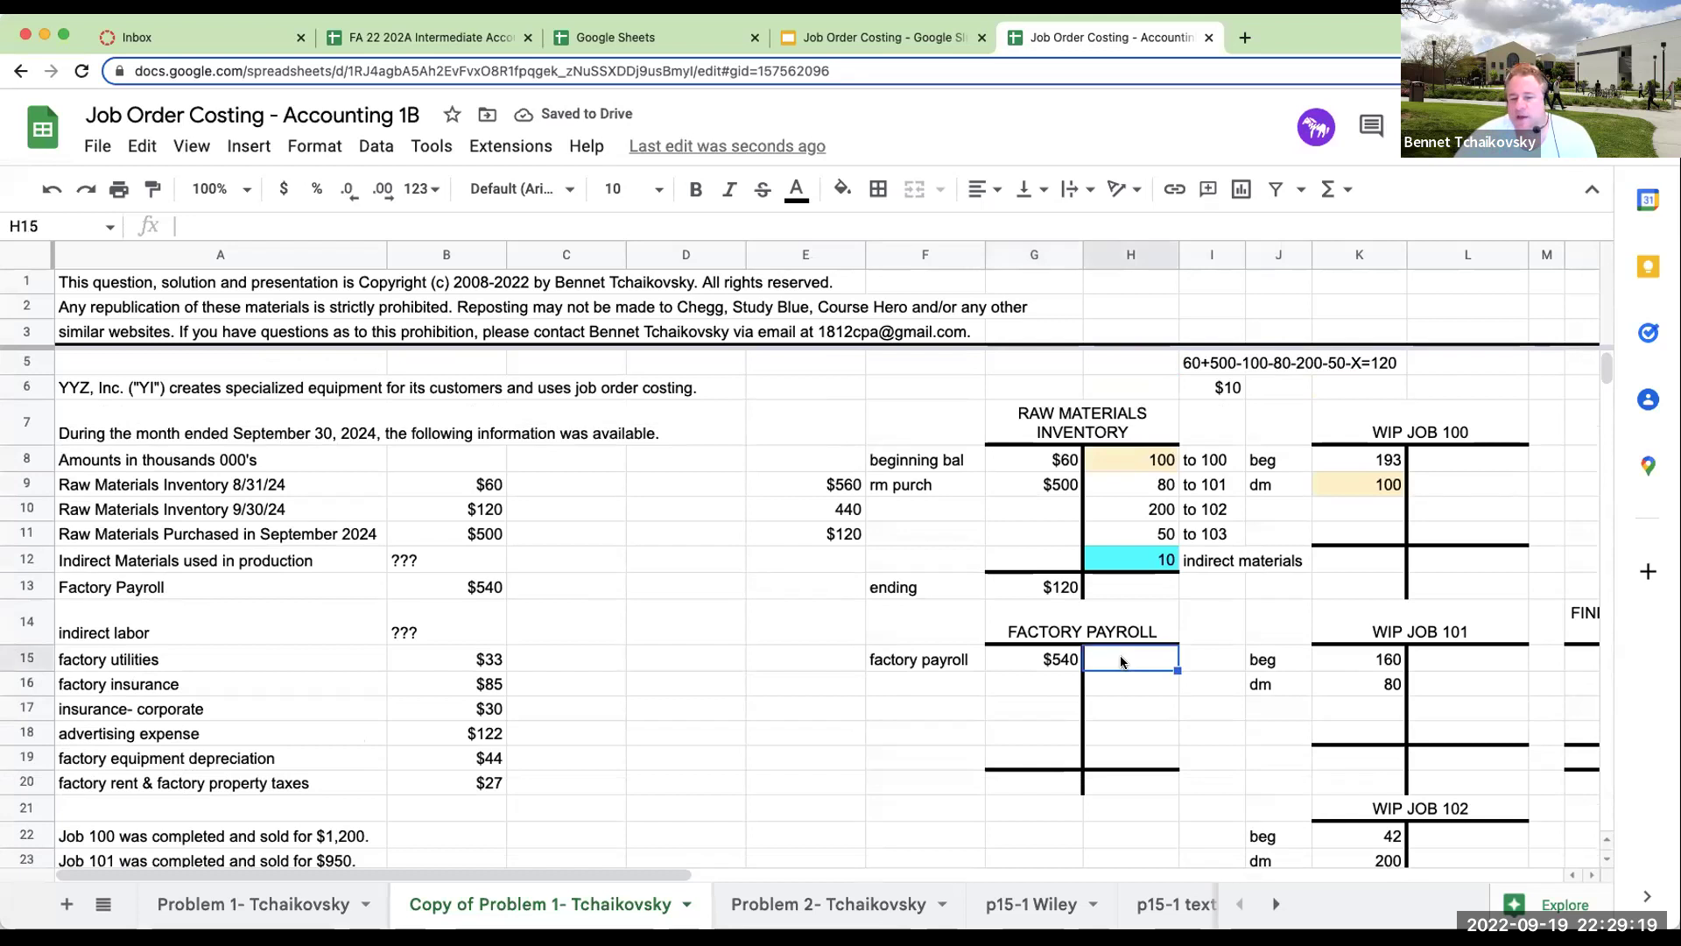
{"action": "left_click", "coordinate": [1198, 661]}
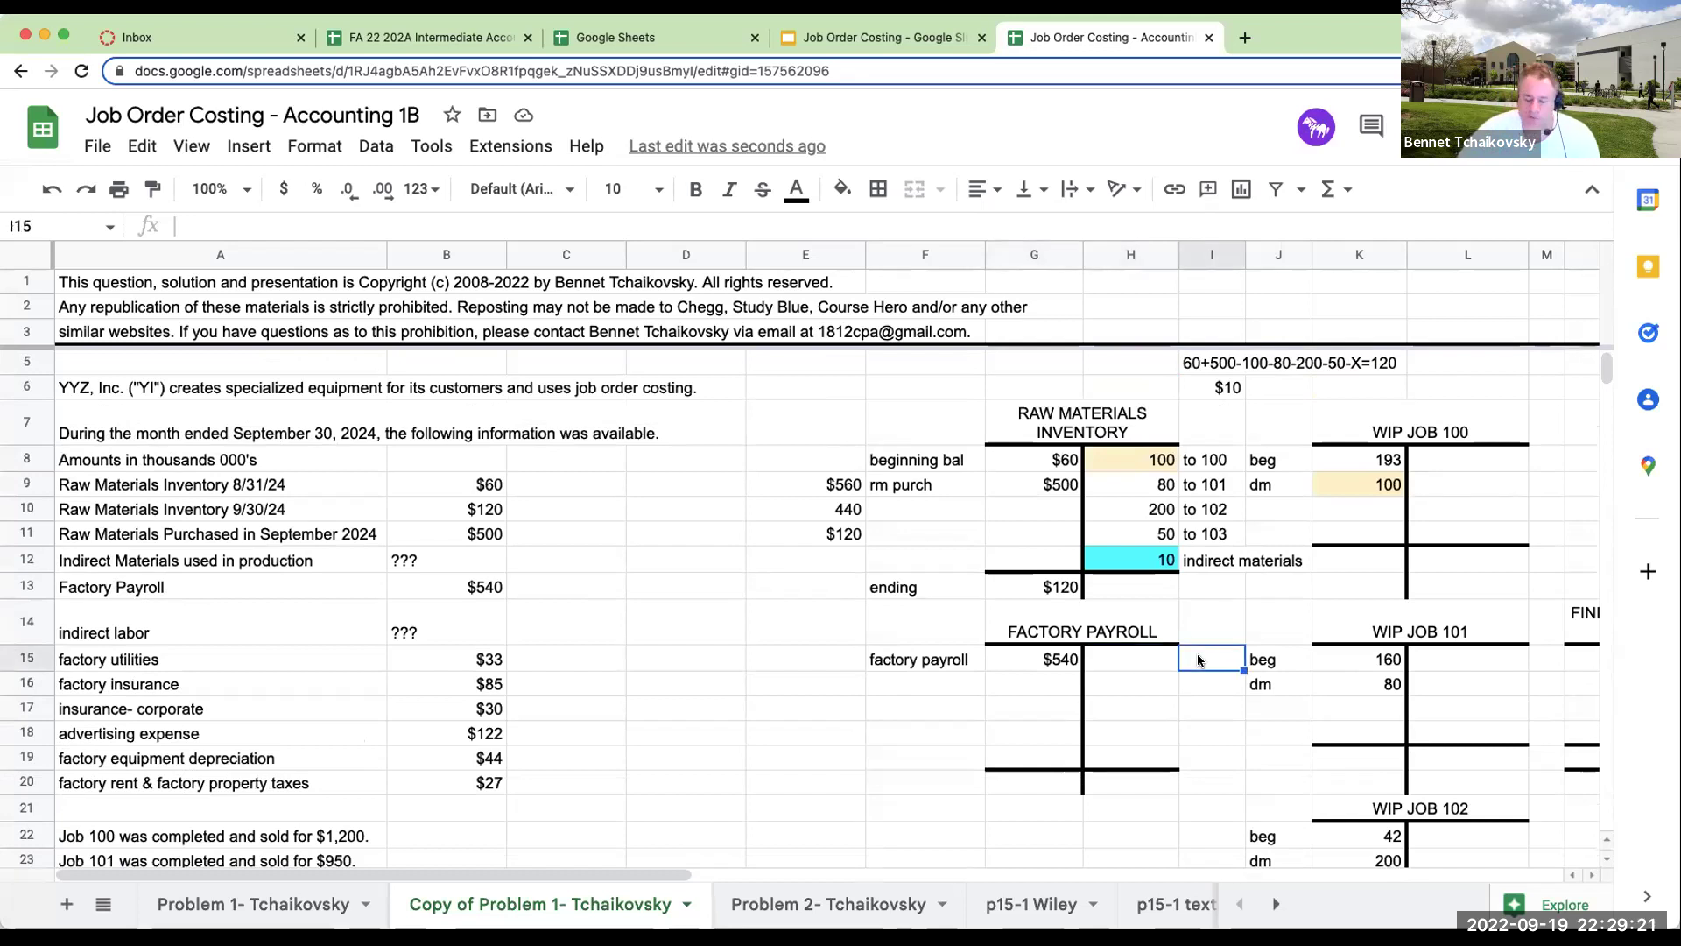
{"action": "type", "text": "to 100"}
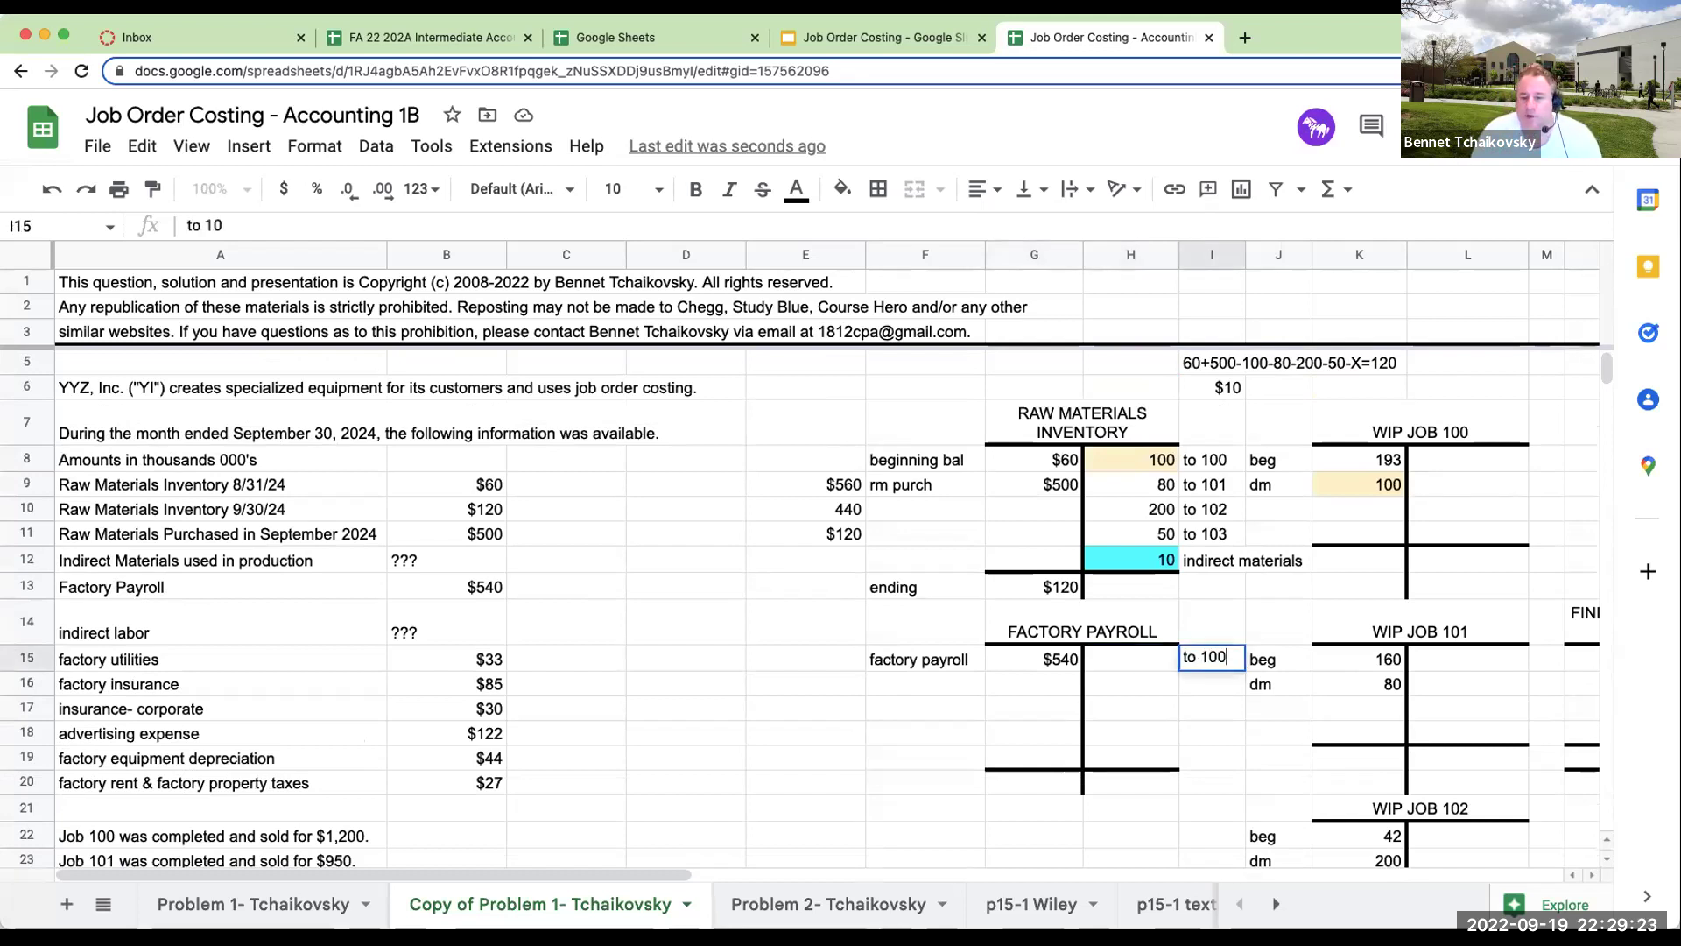
{"action": "key", "text": "Return"}
{"action": "type", "text": "to 101"}
{"action": "key", "text": "Return"}
{"action": "type", "text": "to 102"}
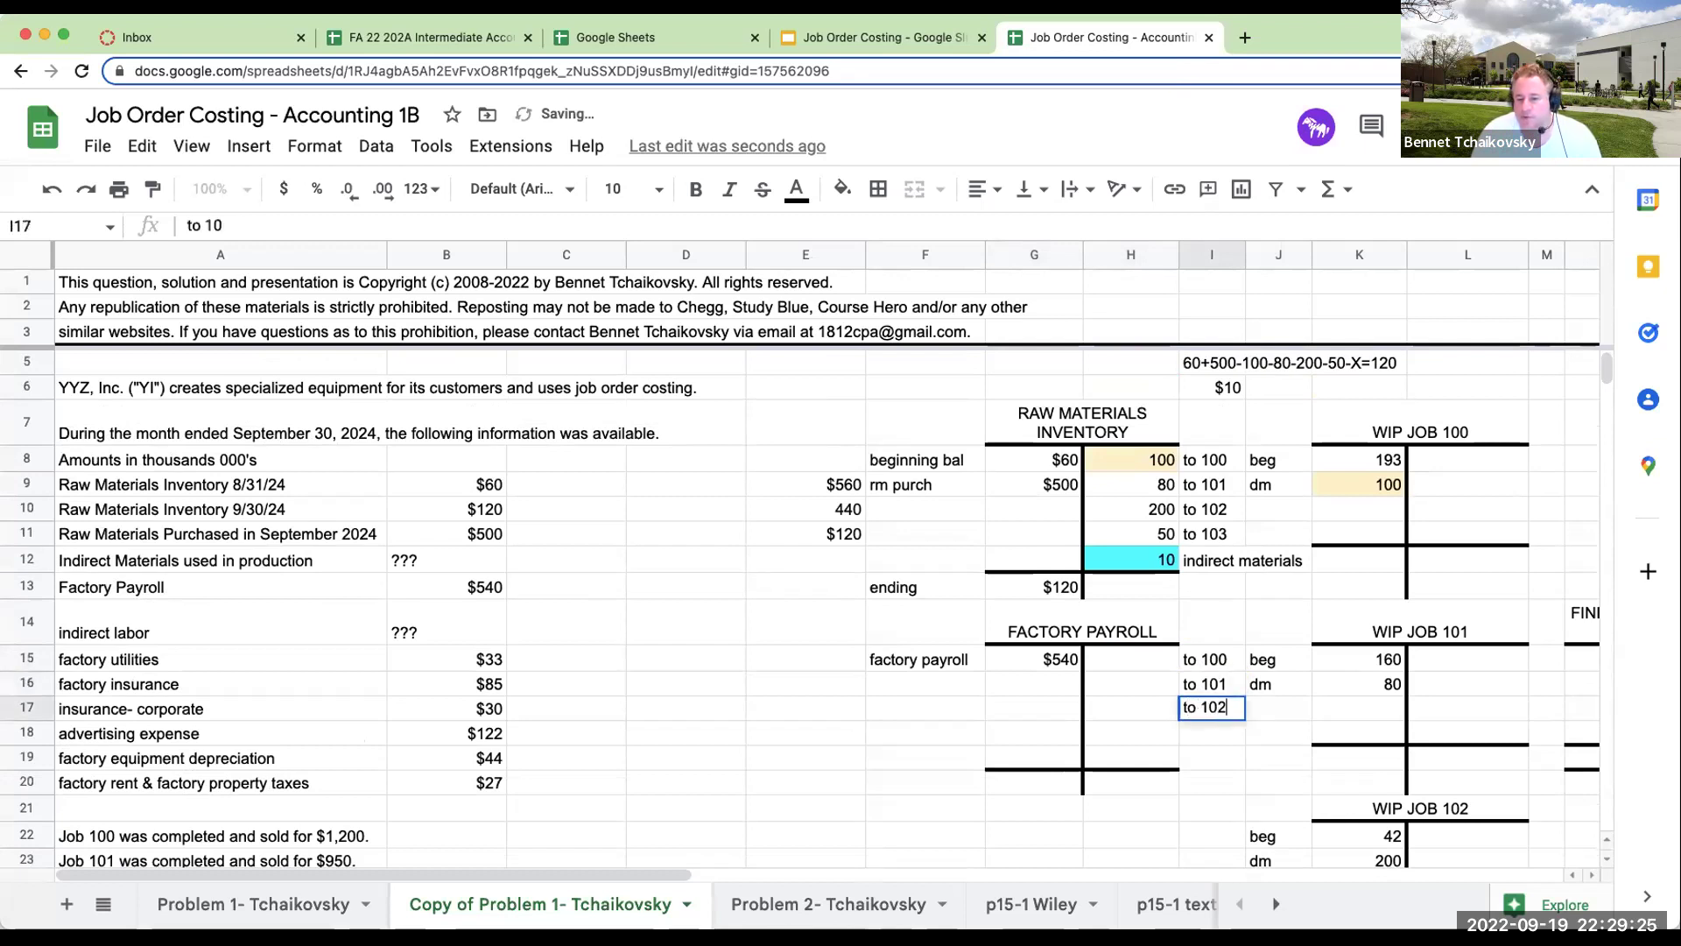
{"action": "key", "text": "Return"}
{"action": "type", "text": "to"}
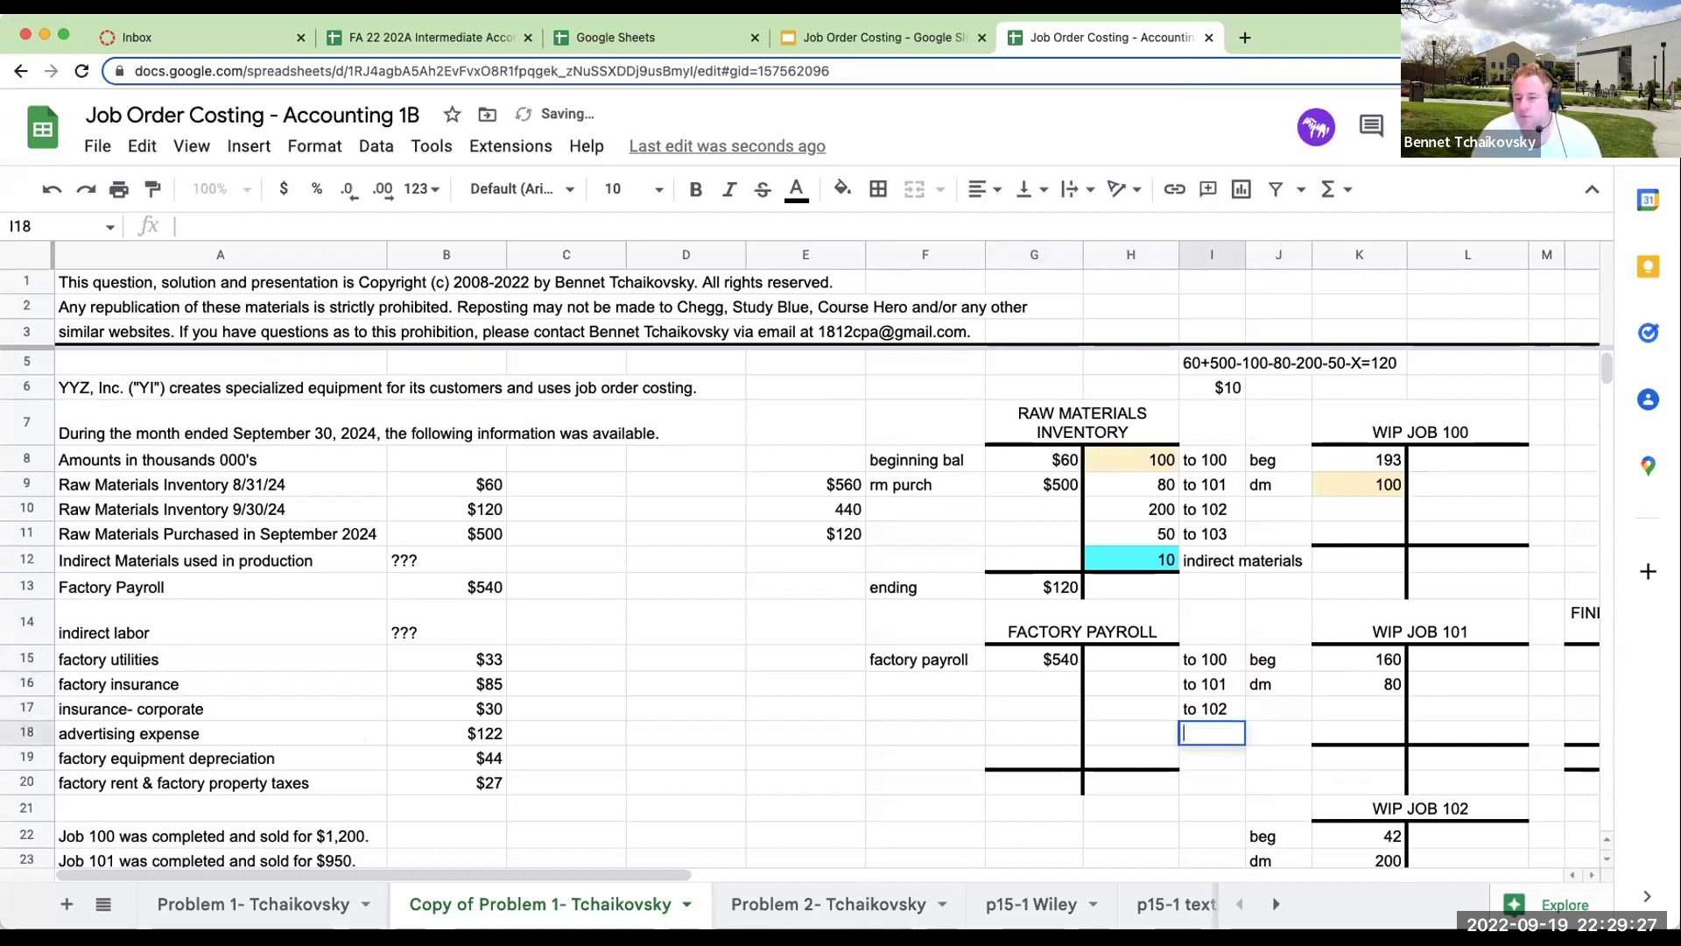
{"action": "type", "text": " 103"}
{"action": "key", "text": "Return"}
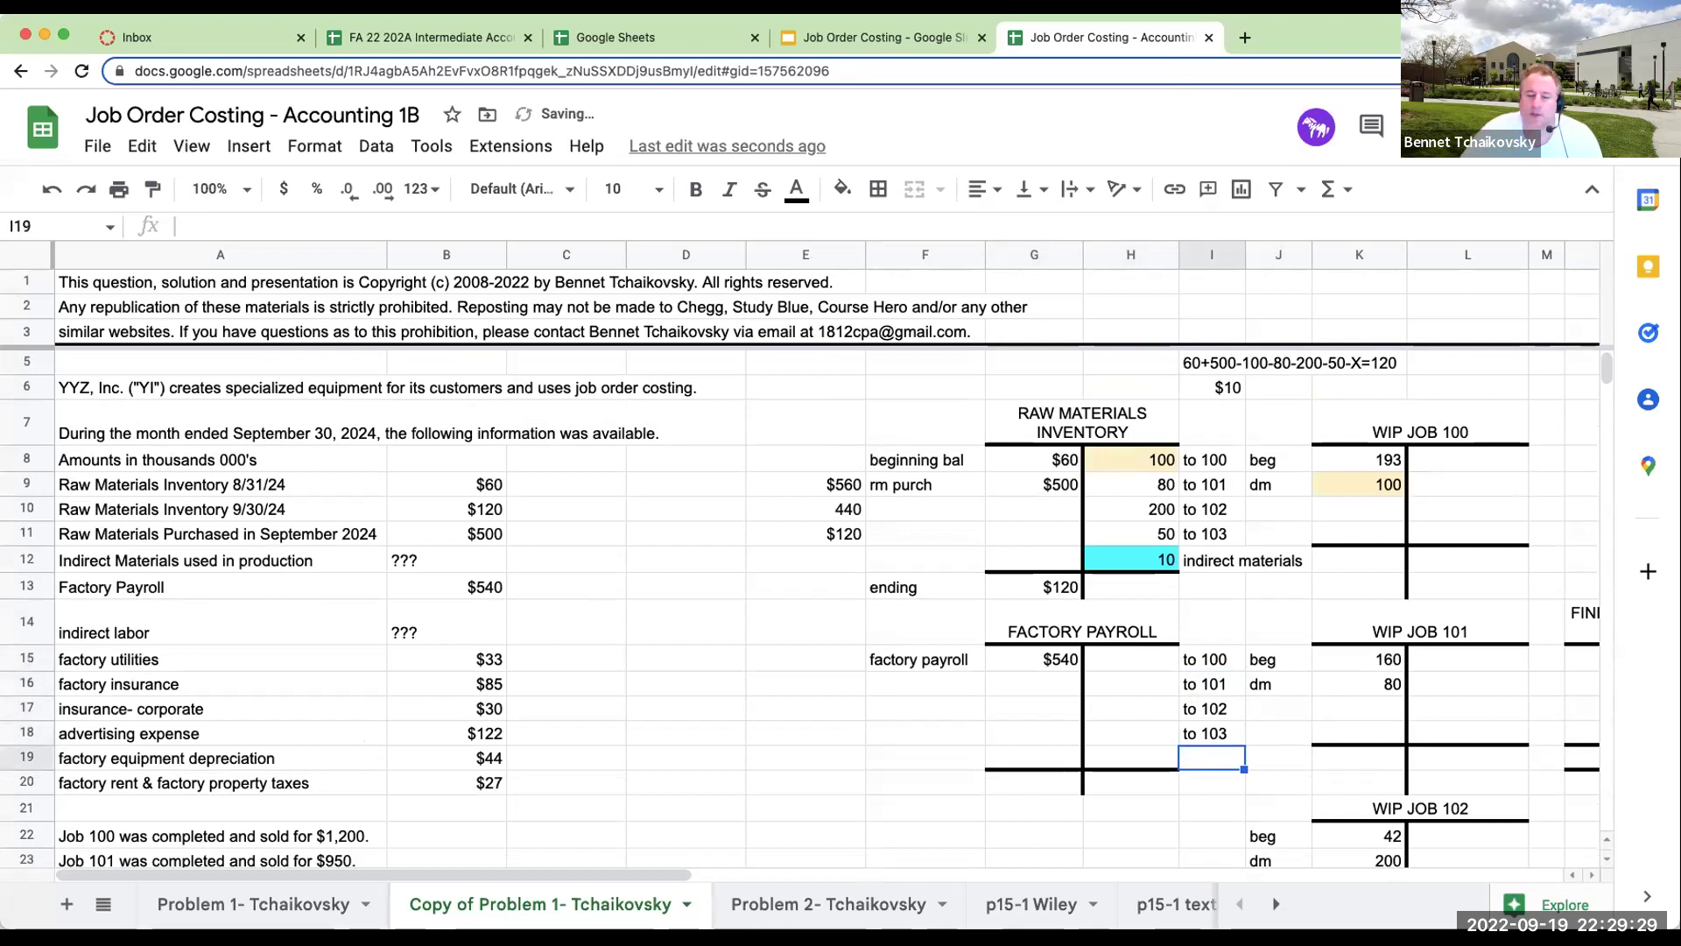
Post Job 100's September direct labor as a Factory Payroll credit in H15 by referencing B39.
{"action": "scroll", "coordinate": [629, 631], "scroll_direction": "down", "scroll_amount": 7}
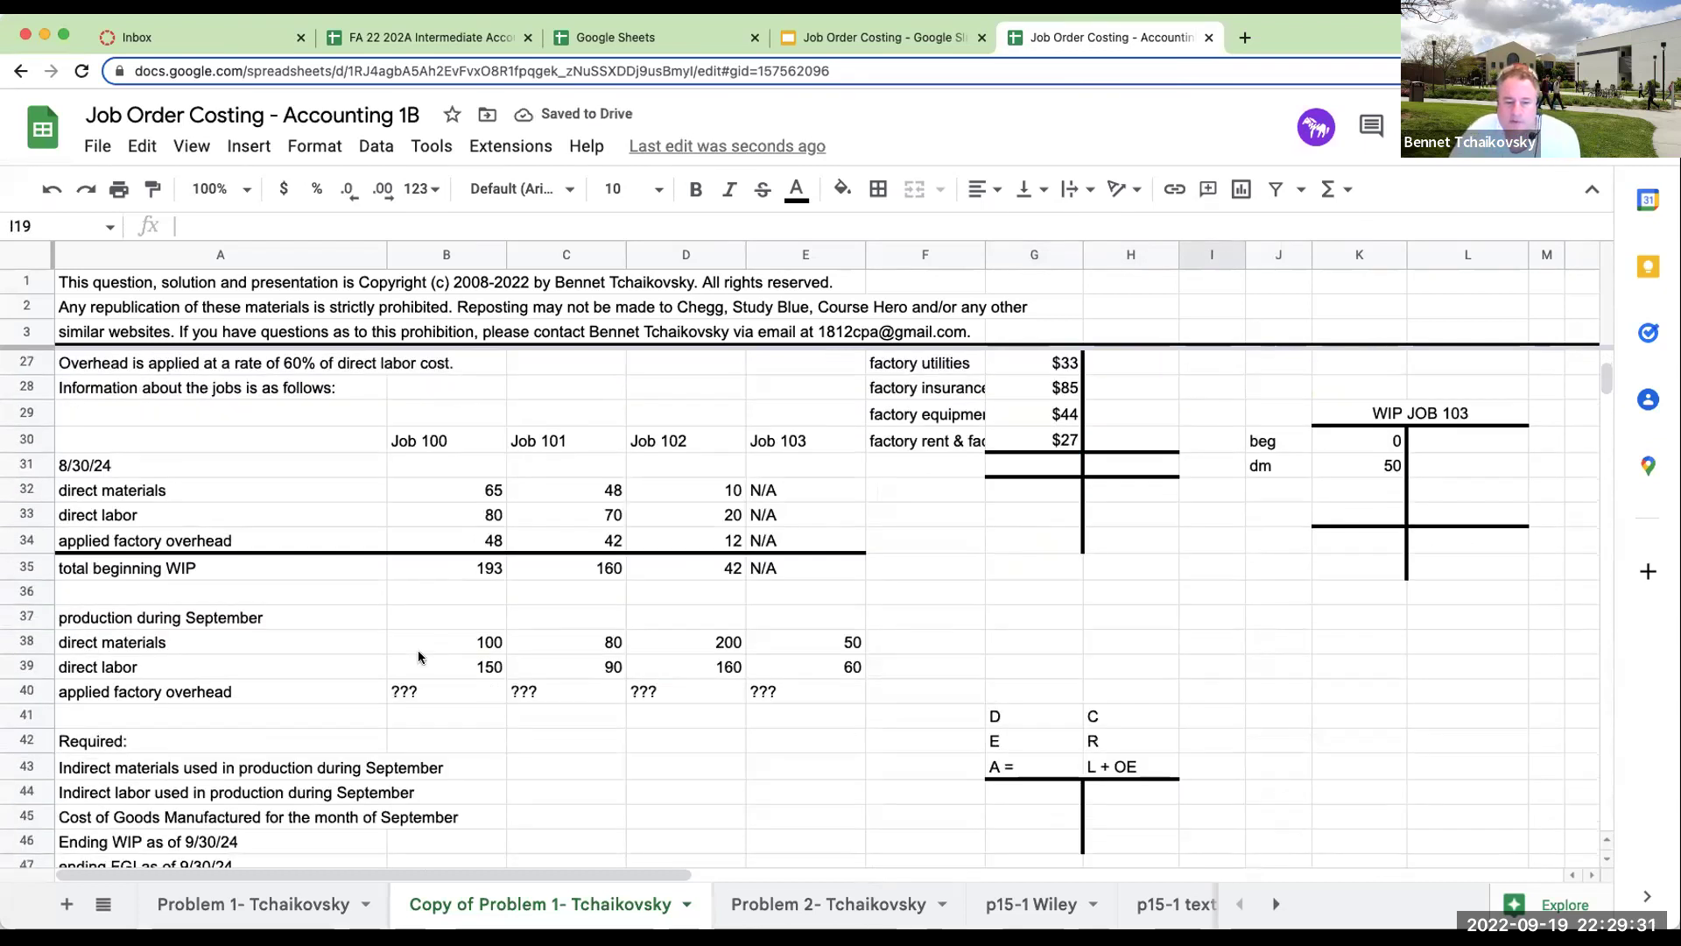
{"action": "left_click", "coordinate": [470, 666]}
{"action": "scroll", "coordinate": [912, 557], "scroll_direction": "up", "scroll_amount": 5}
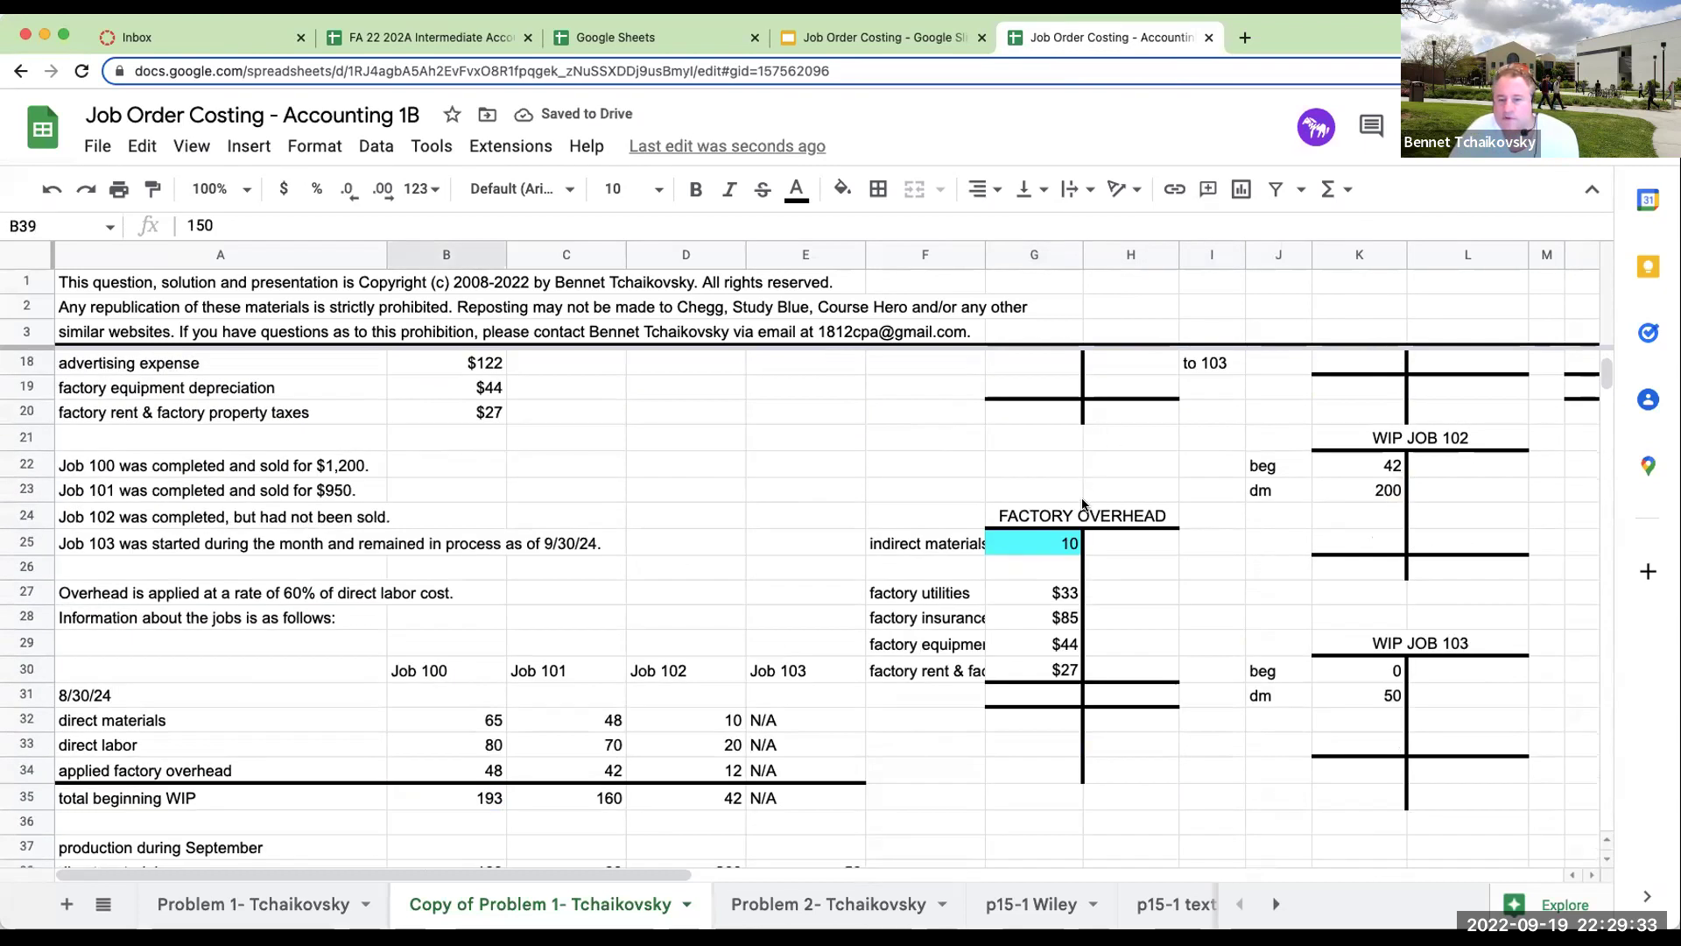
{"action": "left_click", "coordinate": [1136, 436]}
{"action": "type", "text": "+"}
{"action": "scroll", "coordinate": [680, 595], "scroll_direction": "down", "scroll_amount": 4}
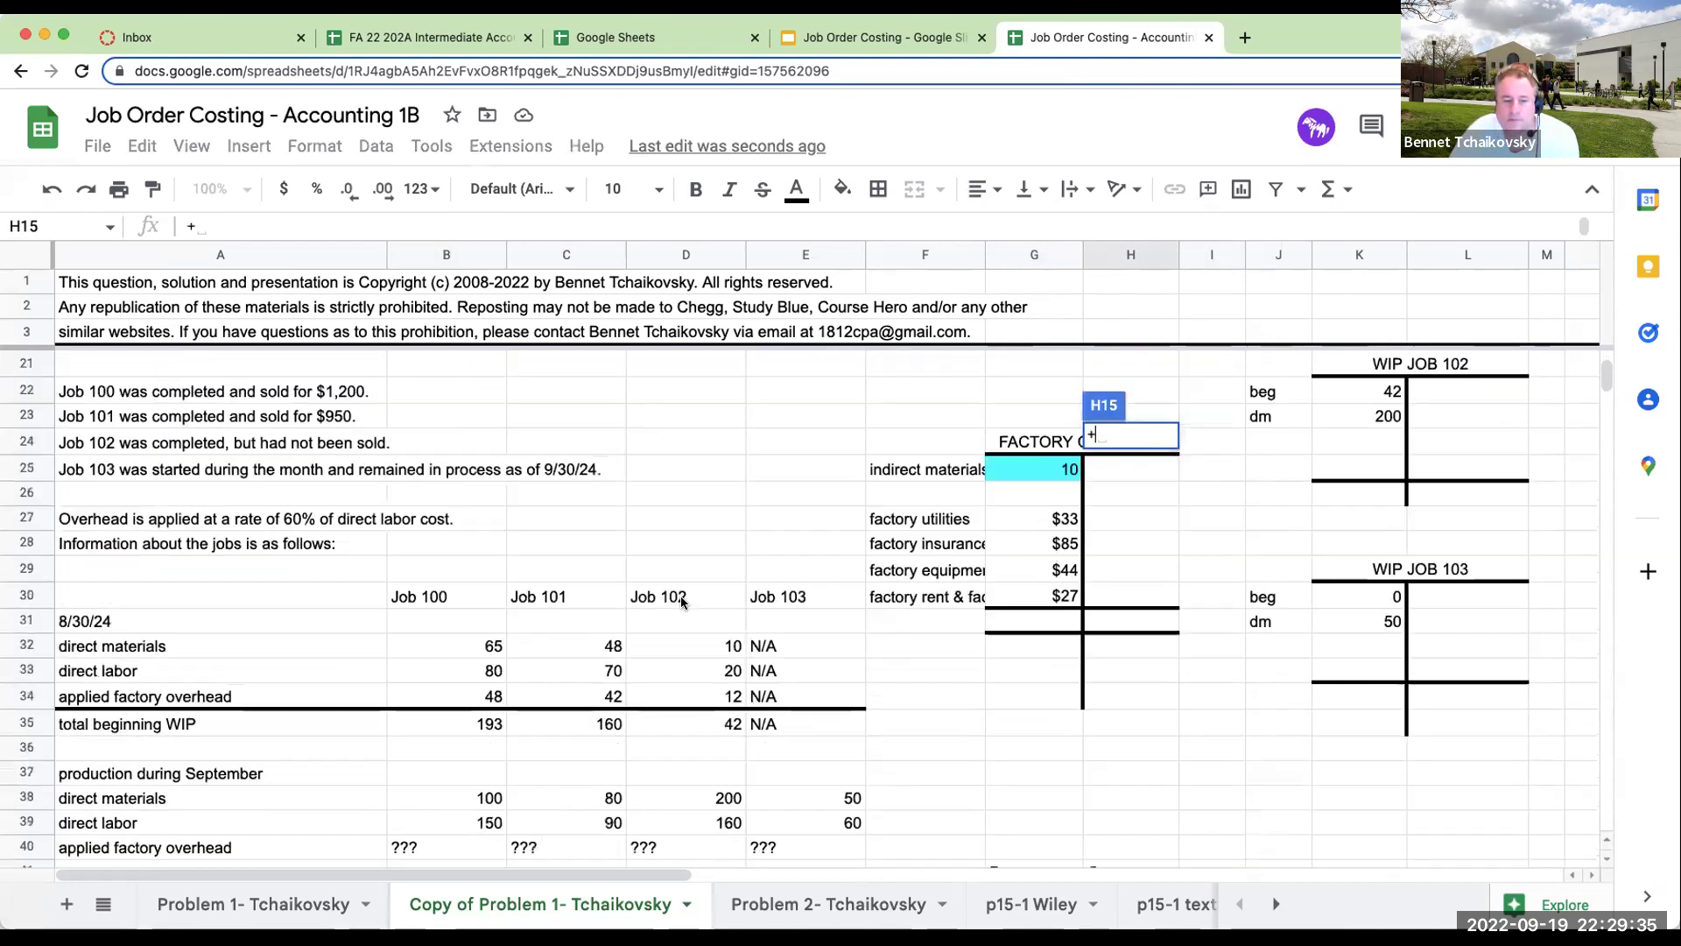
{"action": "scroll", "coordinate": [525, 705], "scroll_direction": "up", "scroll_amount": 5}
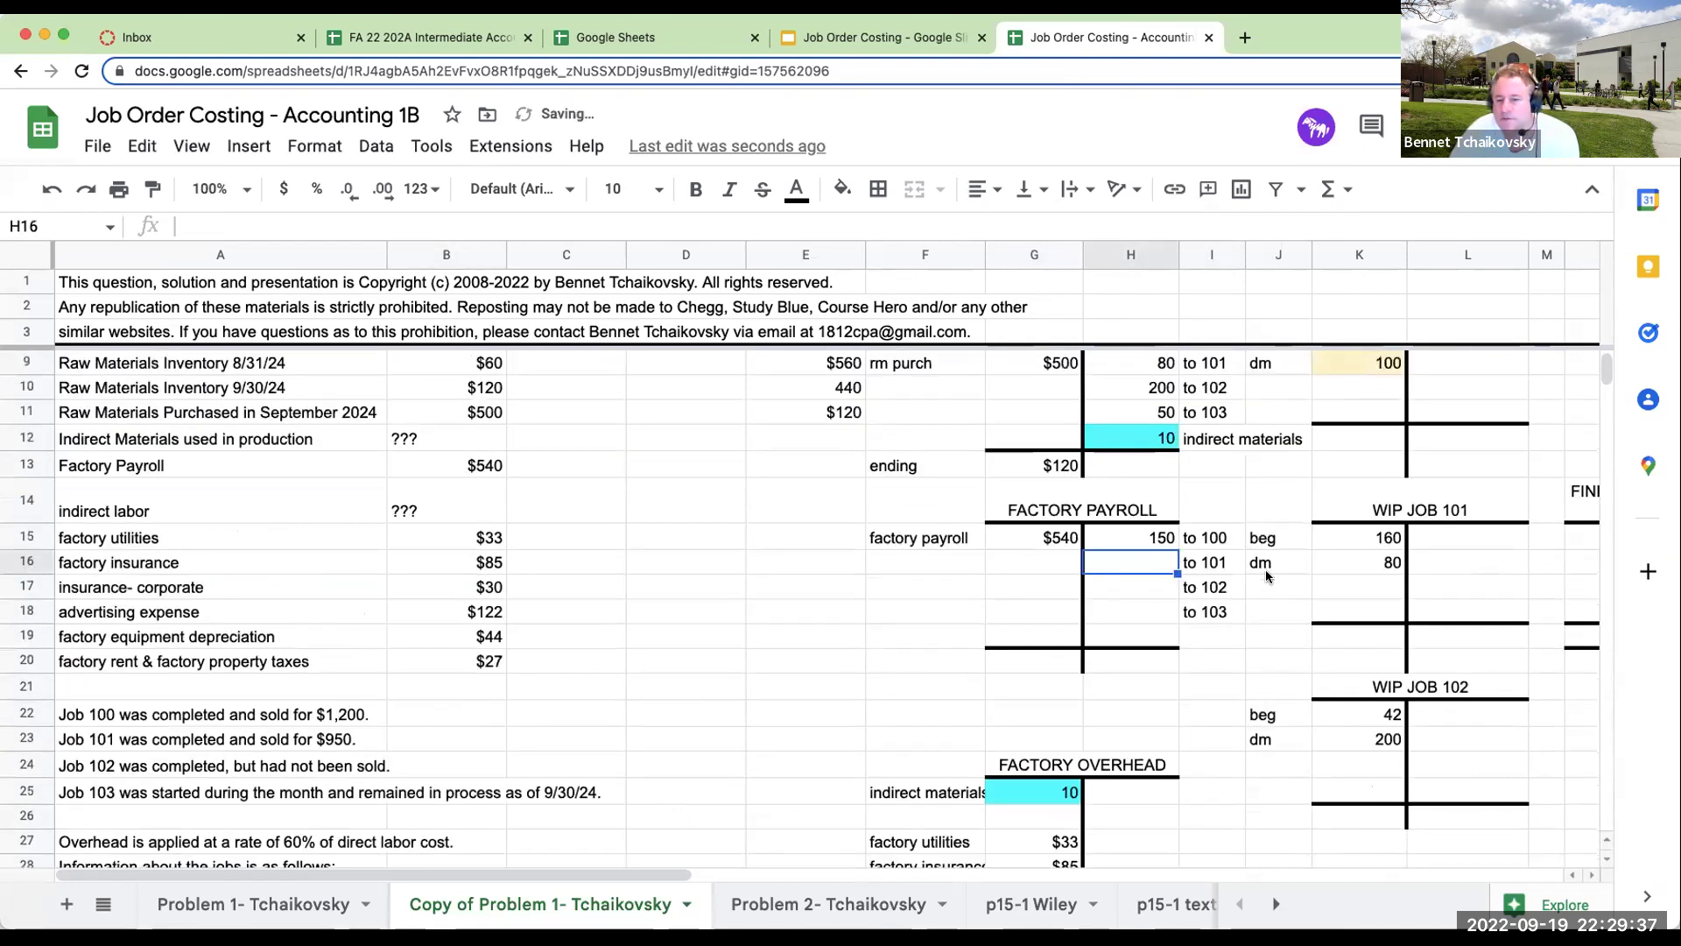
Post the September direct labor of Jobs 101 and 102 in H16 and H17 by referencing C39 and D39.
{"action": "scroll", "coordinate": [601, 695], "scroll_direction": "down", "scroll_amount": 5}
{"action": "left_click", "coordinate": [601, 744]}
{"action": "key", "text": "Return"}
{"action": "type", "text": "+"}
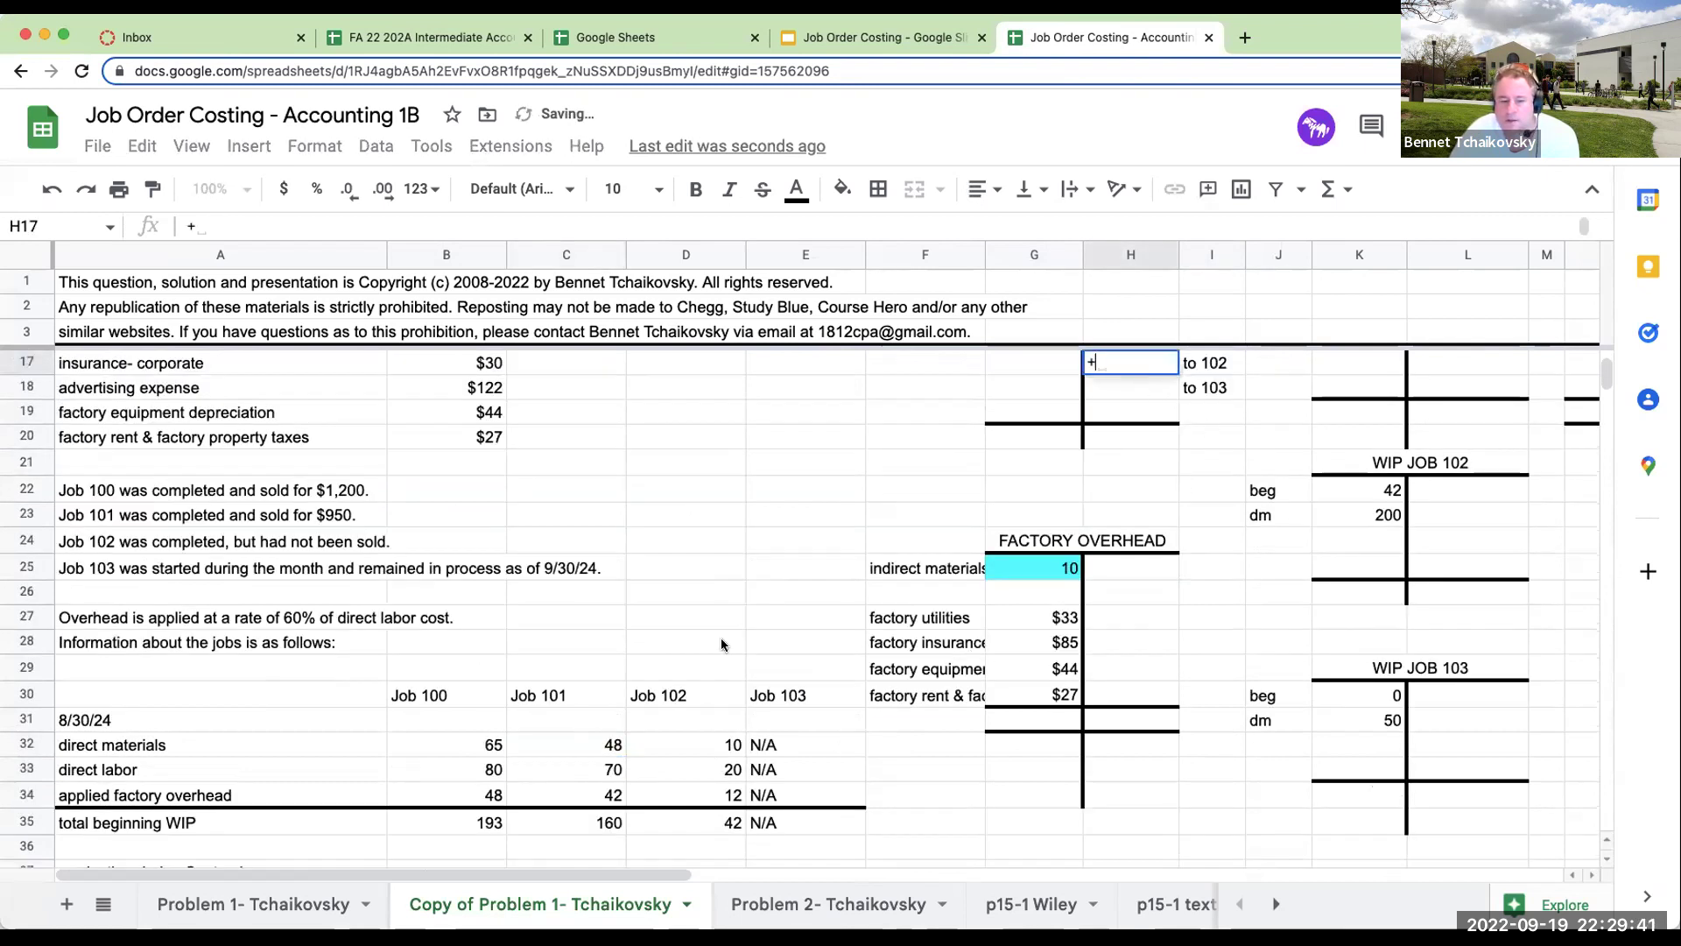
{"action": "scroll", "coordinate": [689, 756], "scroll_direction": "down", "scroll_amount": 2}
{"action": "left_click", "coordinate": [706, 790]}
{"action": "key", "text": "Return"}
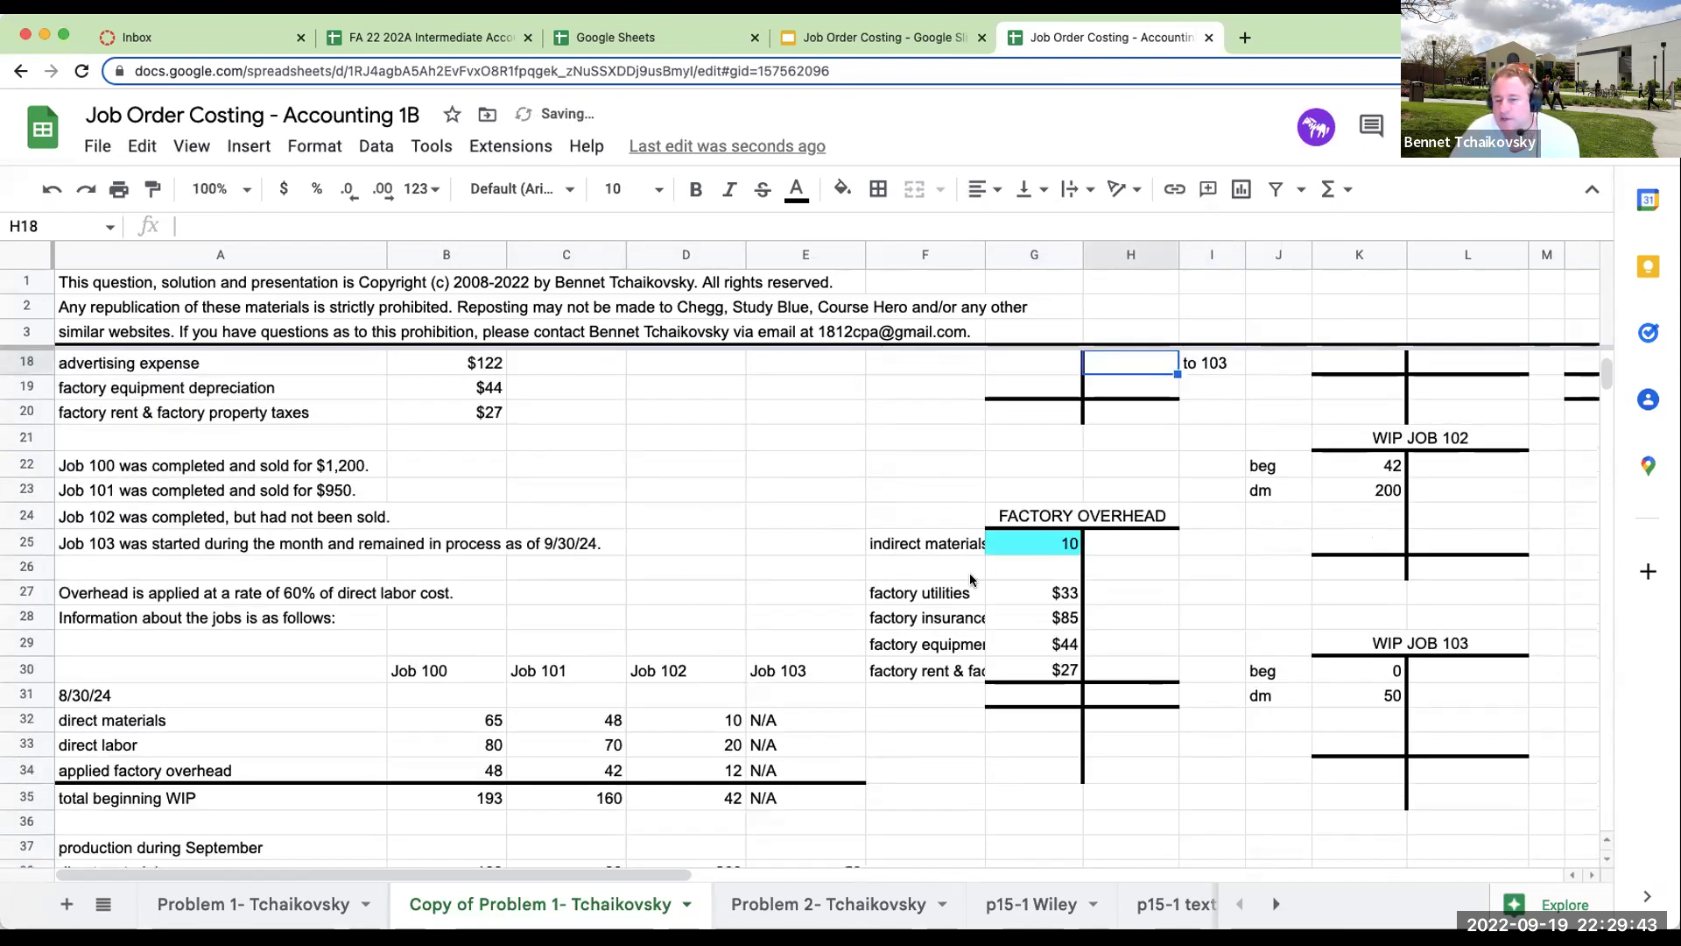
Post Job 103's September direct labor as a Factory Payroll credit in H18 by referencing E39.
{"action": "type", "text": "+"}
{"action": "scroll", "coordinate": [674, 622], "scroll_direction": "down", "scroll_amount": 3}
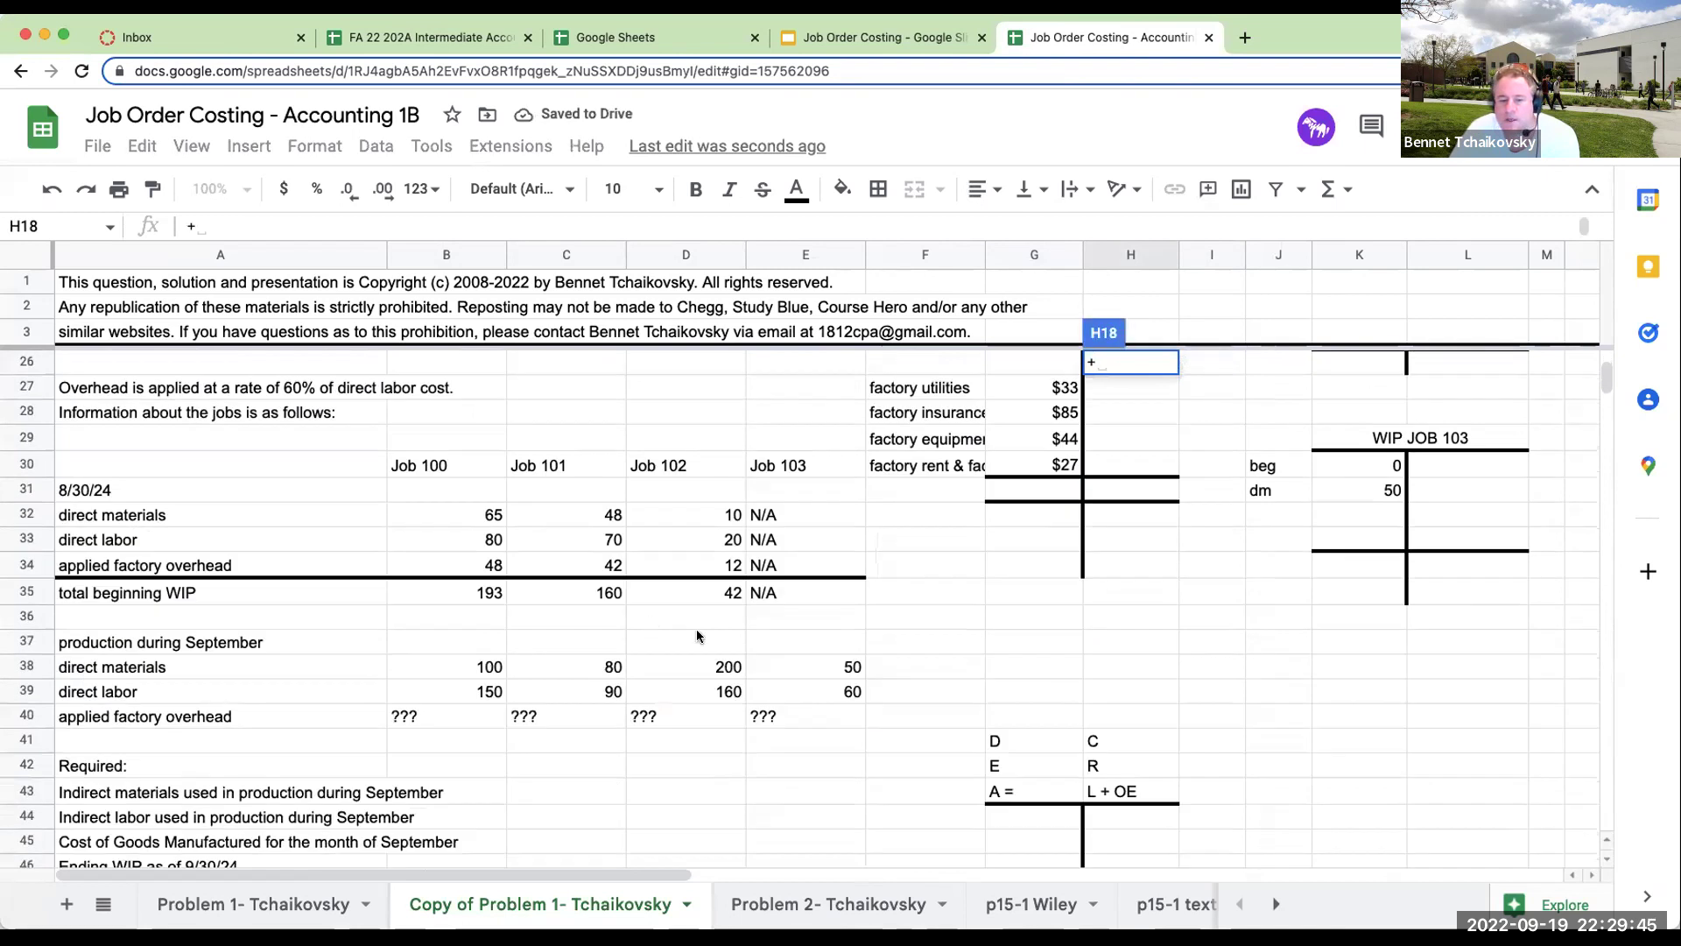
{"action": "left_click", "coordinate": [795, 692]}
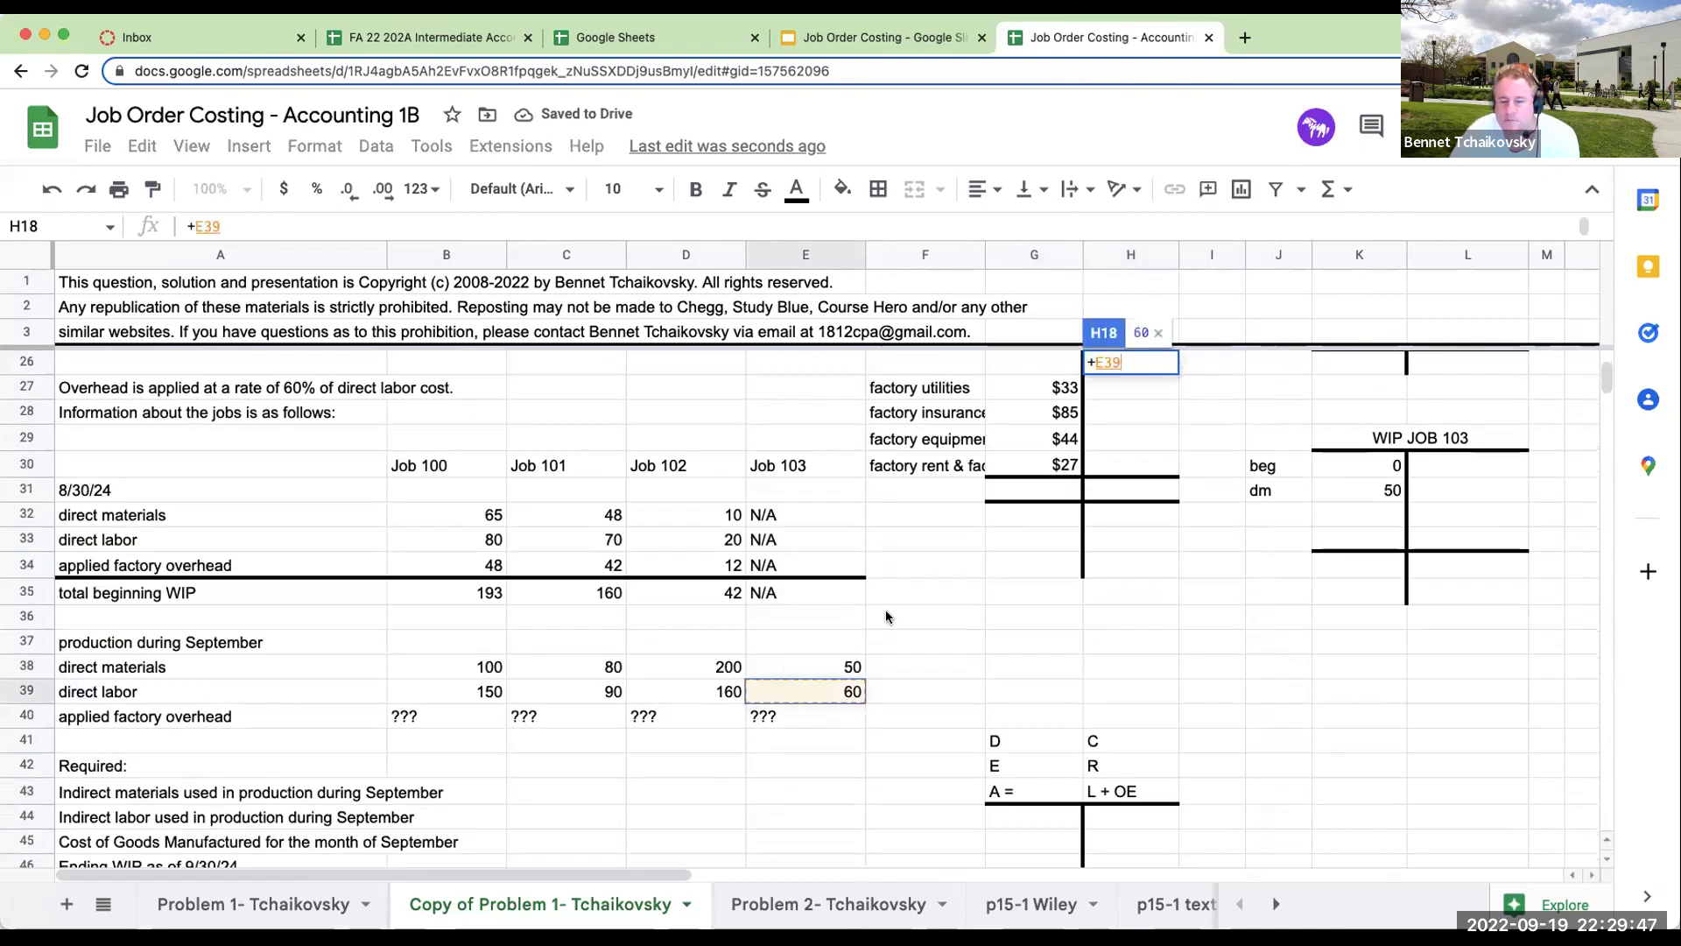
{"action": "scroll", "coordinate": [885, 609], "scroll_direction": "up", "scroll_amount": 3}
{"action": "key", "text": "Return"}
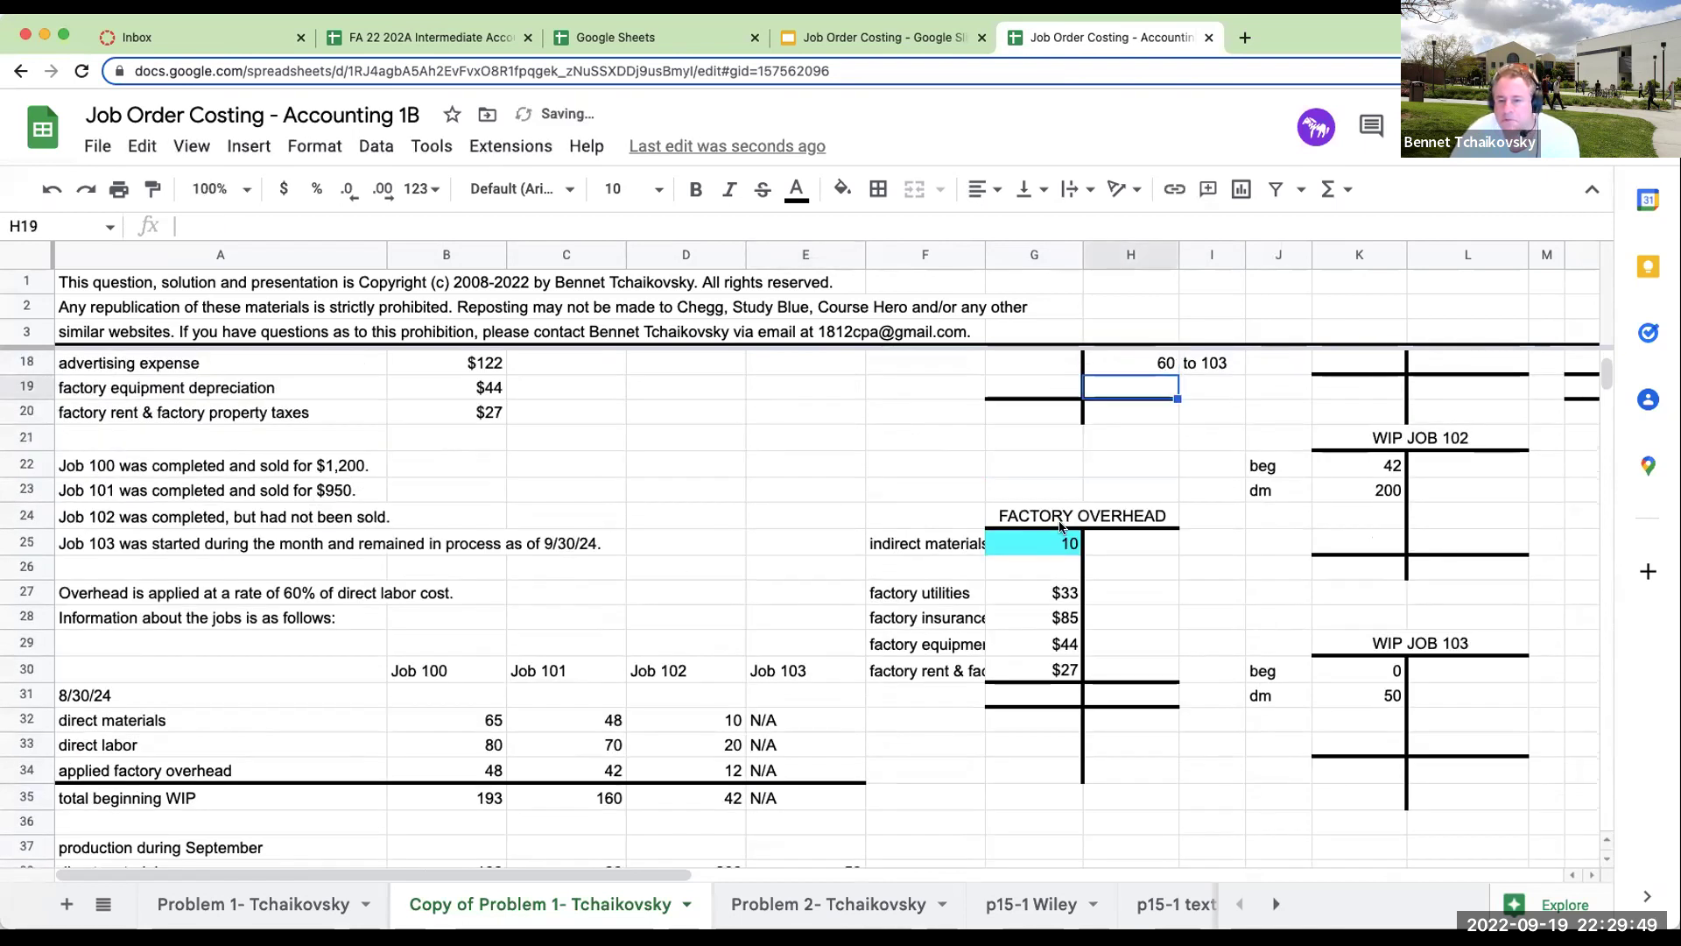
Compare the Factory Payroll credits in H15:H18 with the September direct labor figures in row 39.
{"action": "scroll", "coordinate": [1059, 520], "scroll_direction": "up", "scroll_amount": 2}
{"action": "left_click", "coordinate": [1148, 519]}
{"action": "left_click", "coordinate": [1147, 537]}
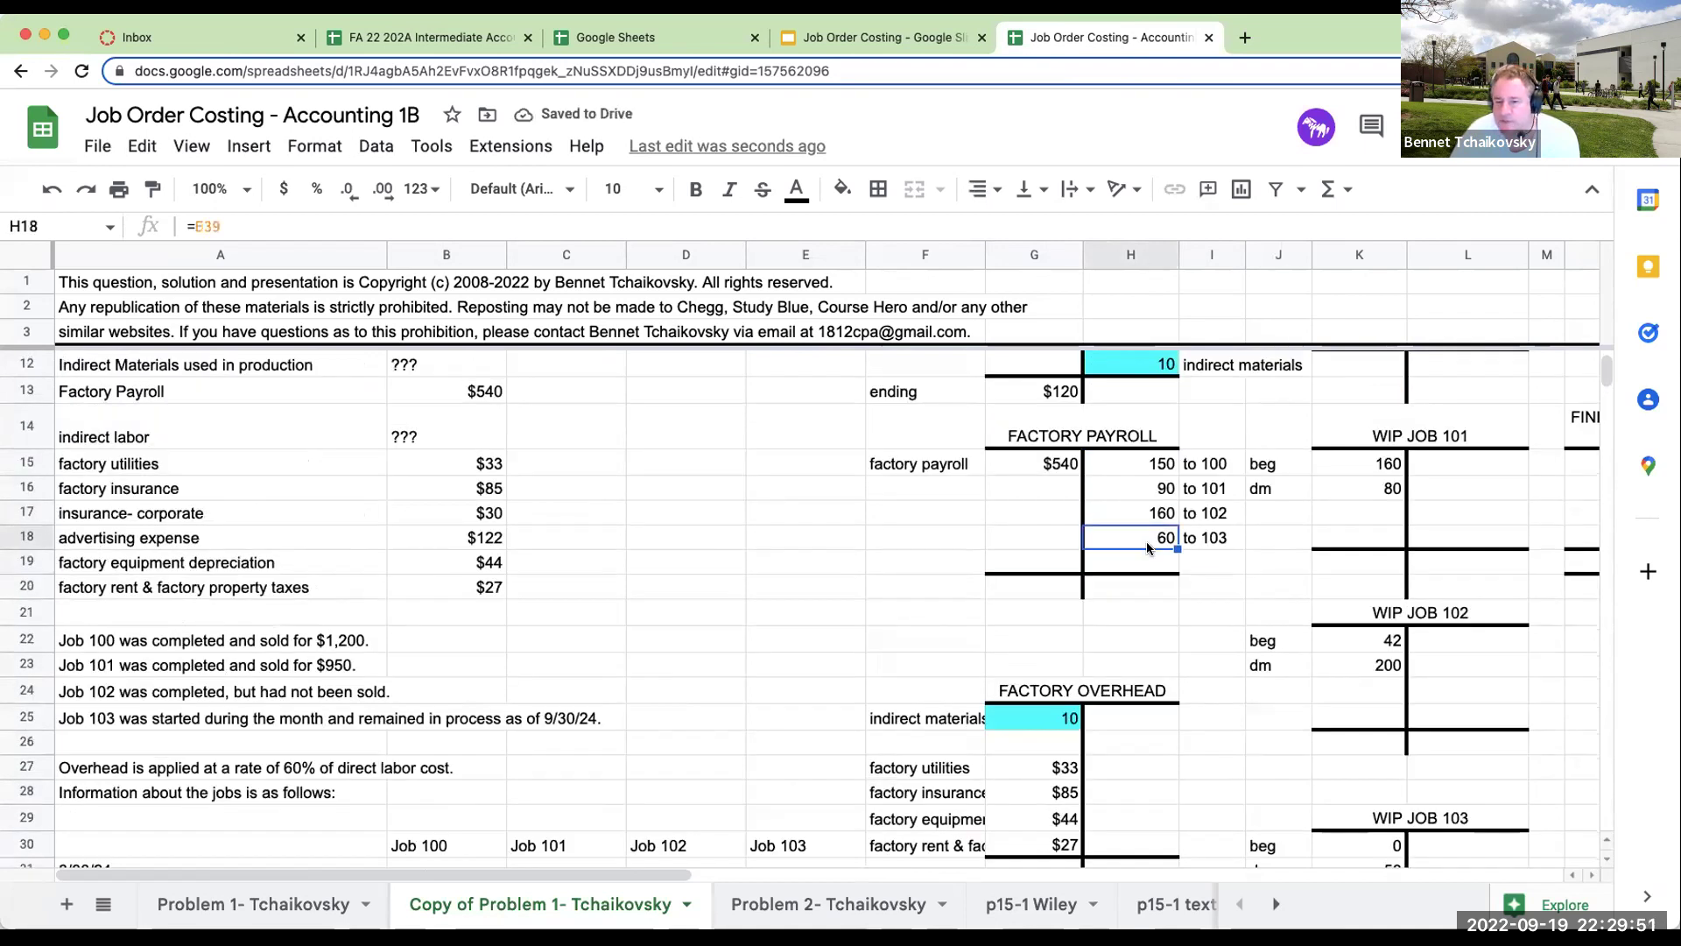
{"action": "scroll", "coordinate": [817, 600], "scroll_direction": "down", "scroll_amount": 3}
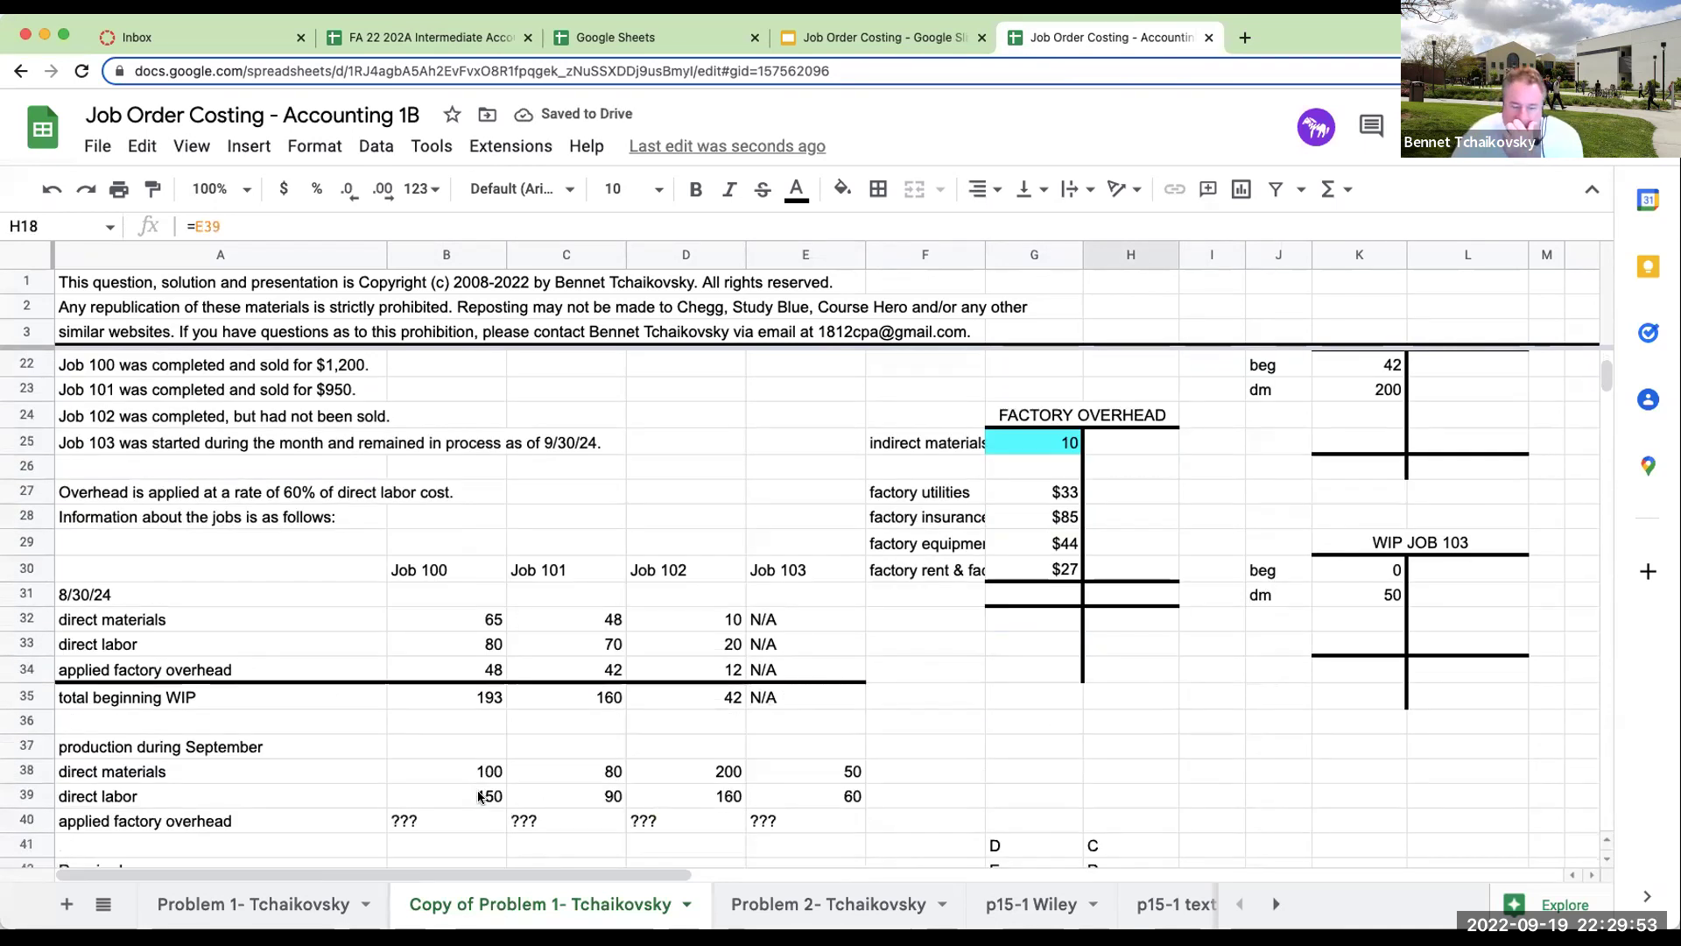
{"action": "left_click", "coordinate": [447, 796]}
{"action": "left_click", "coordinate": [644, 777]}
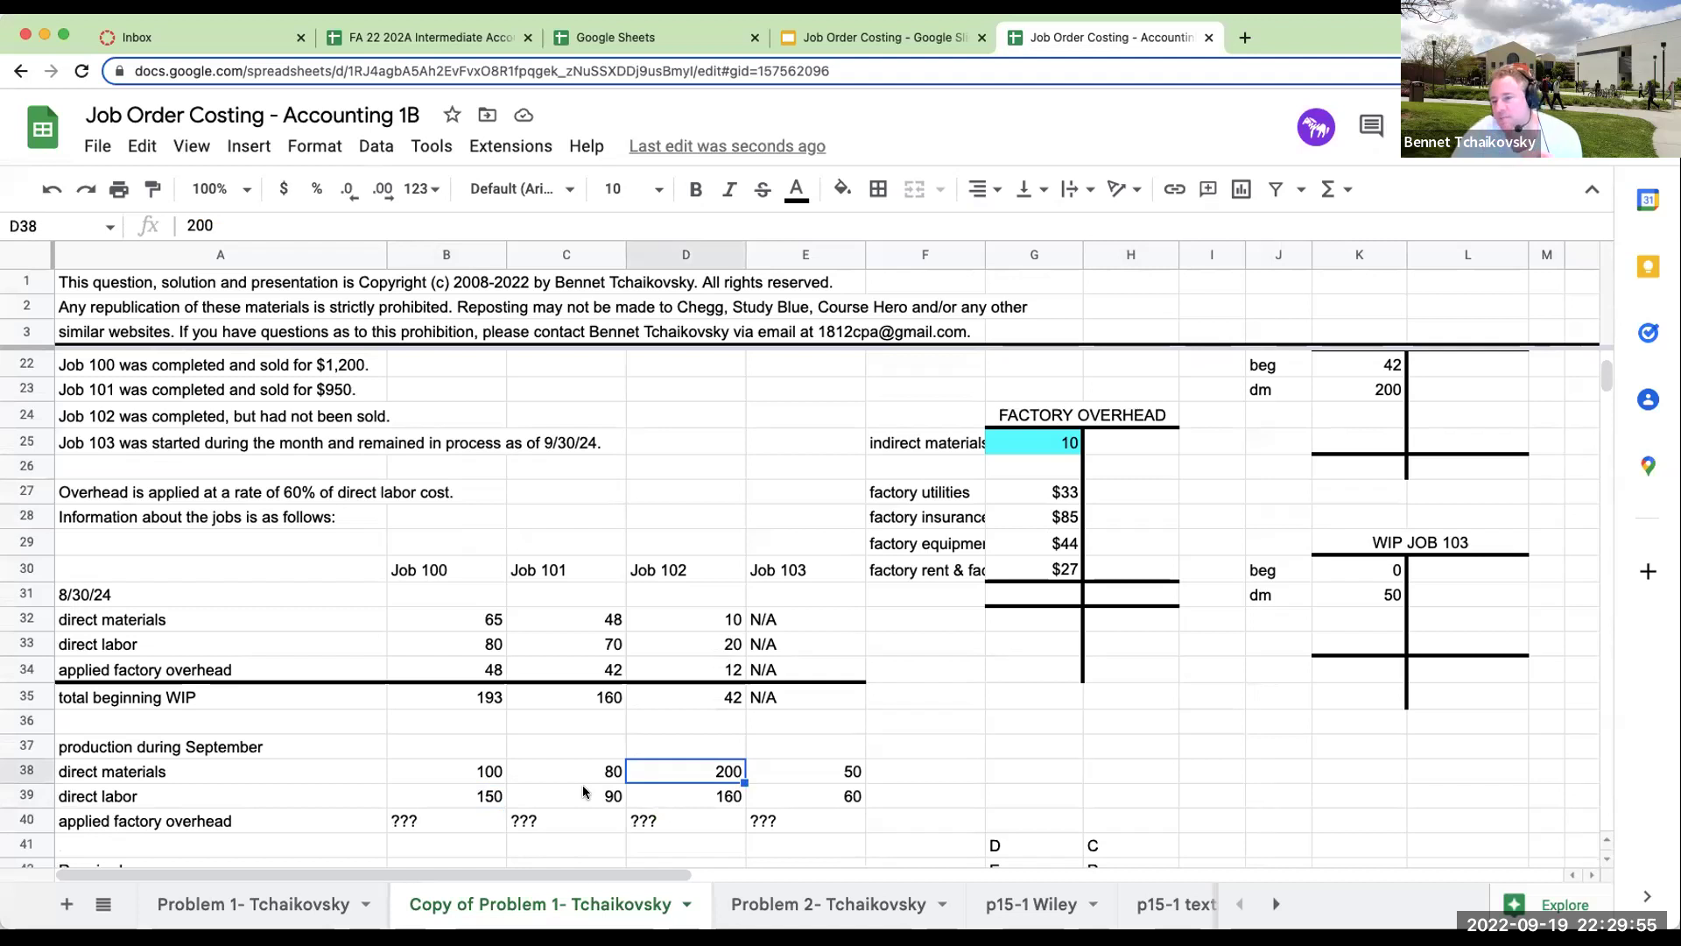
{"action": "scroll", "coordinate": [1061, 655], "scroll_direction": "up", "scroll_amount": 3}
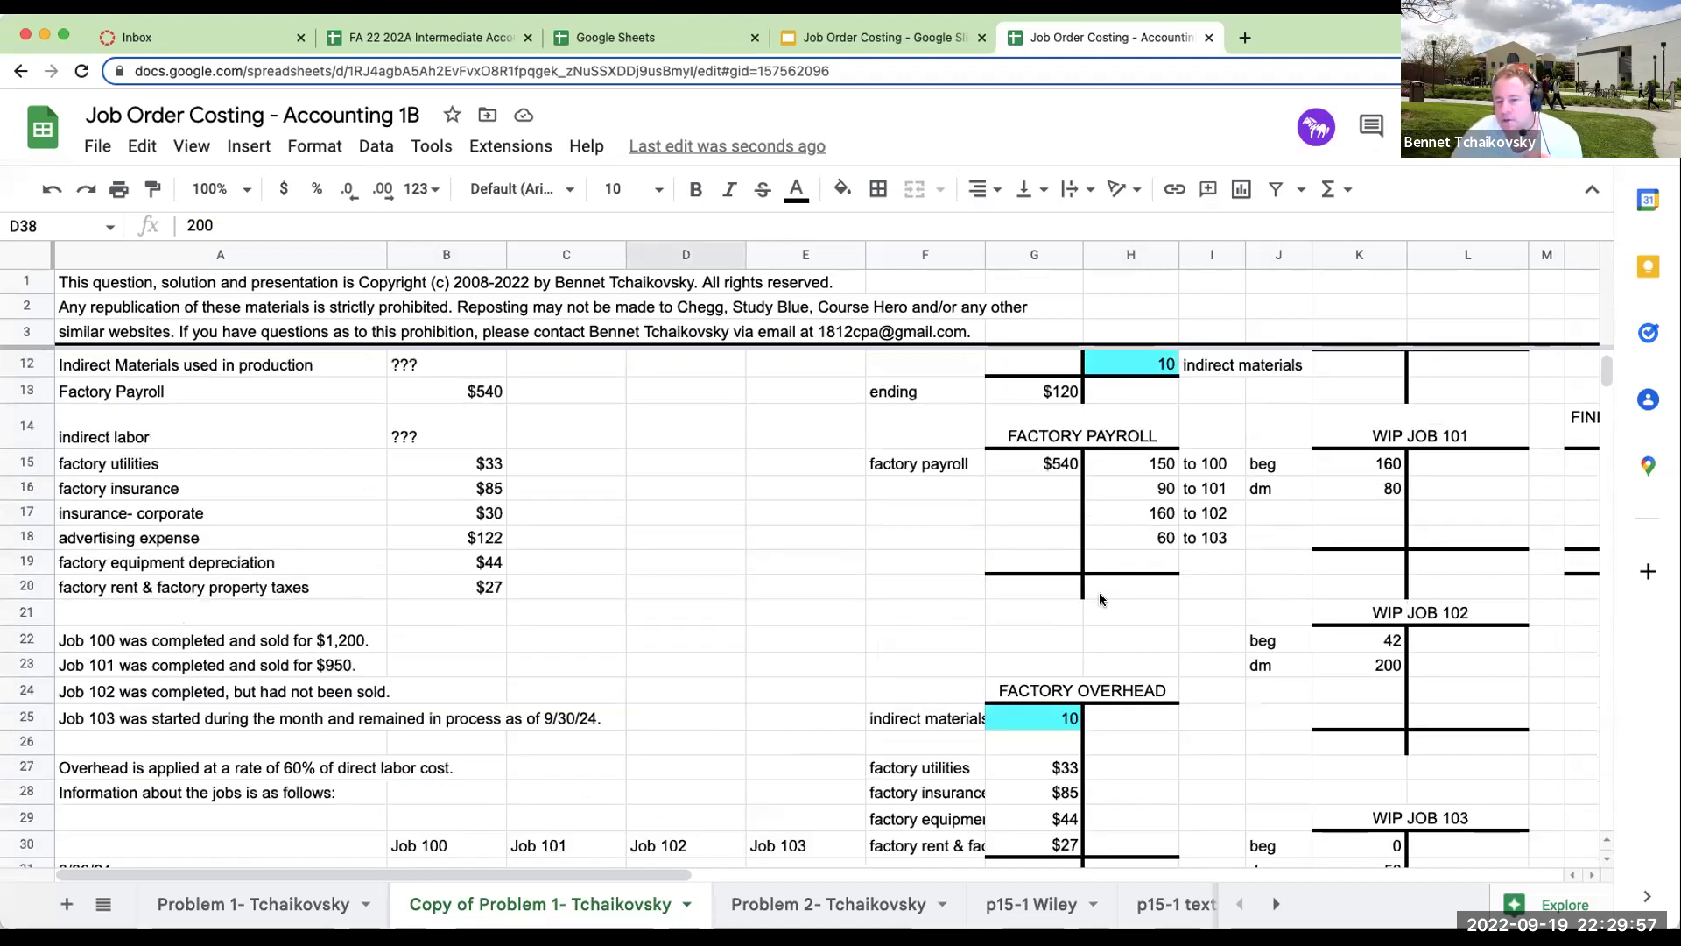
{"action": "scroll", "coordinate": [1150, 464], "scroll_direction": "up", "scroll_amount": 3}
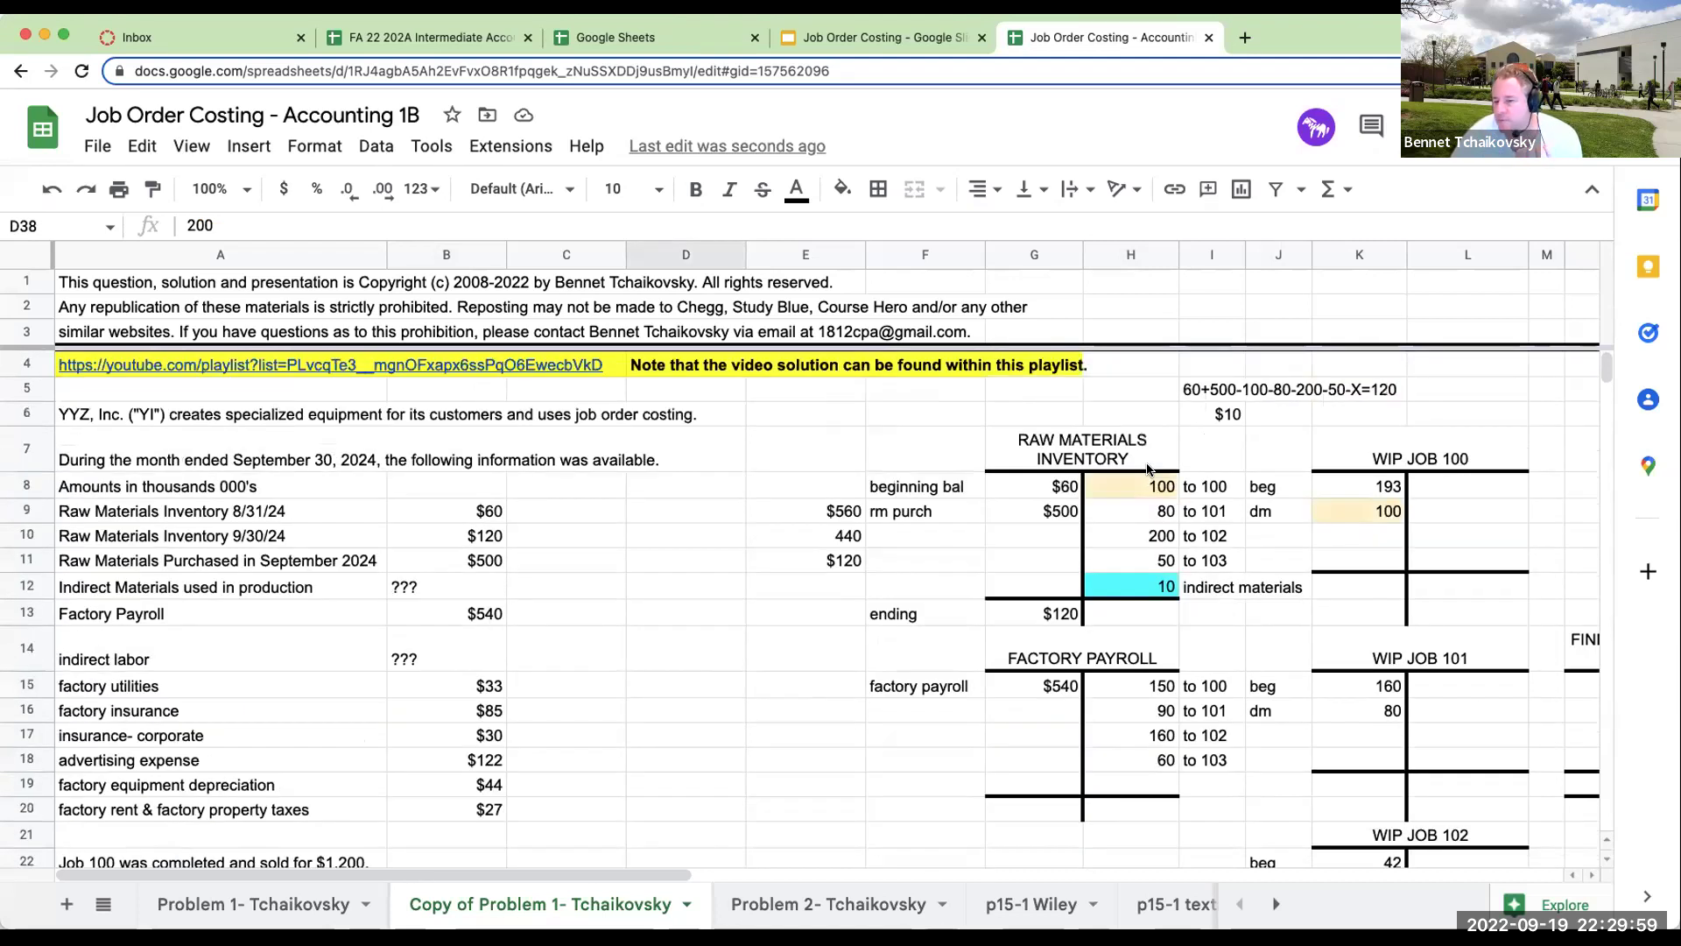
Label the third debit row of the WIP Job 100 account "dl" in J10.
{"action": "left_click", "coordinate": [1257, 531]}
{"action": "type", "text": "sl"}
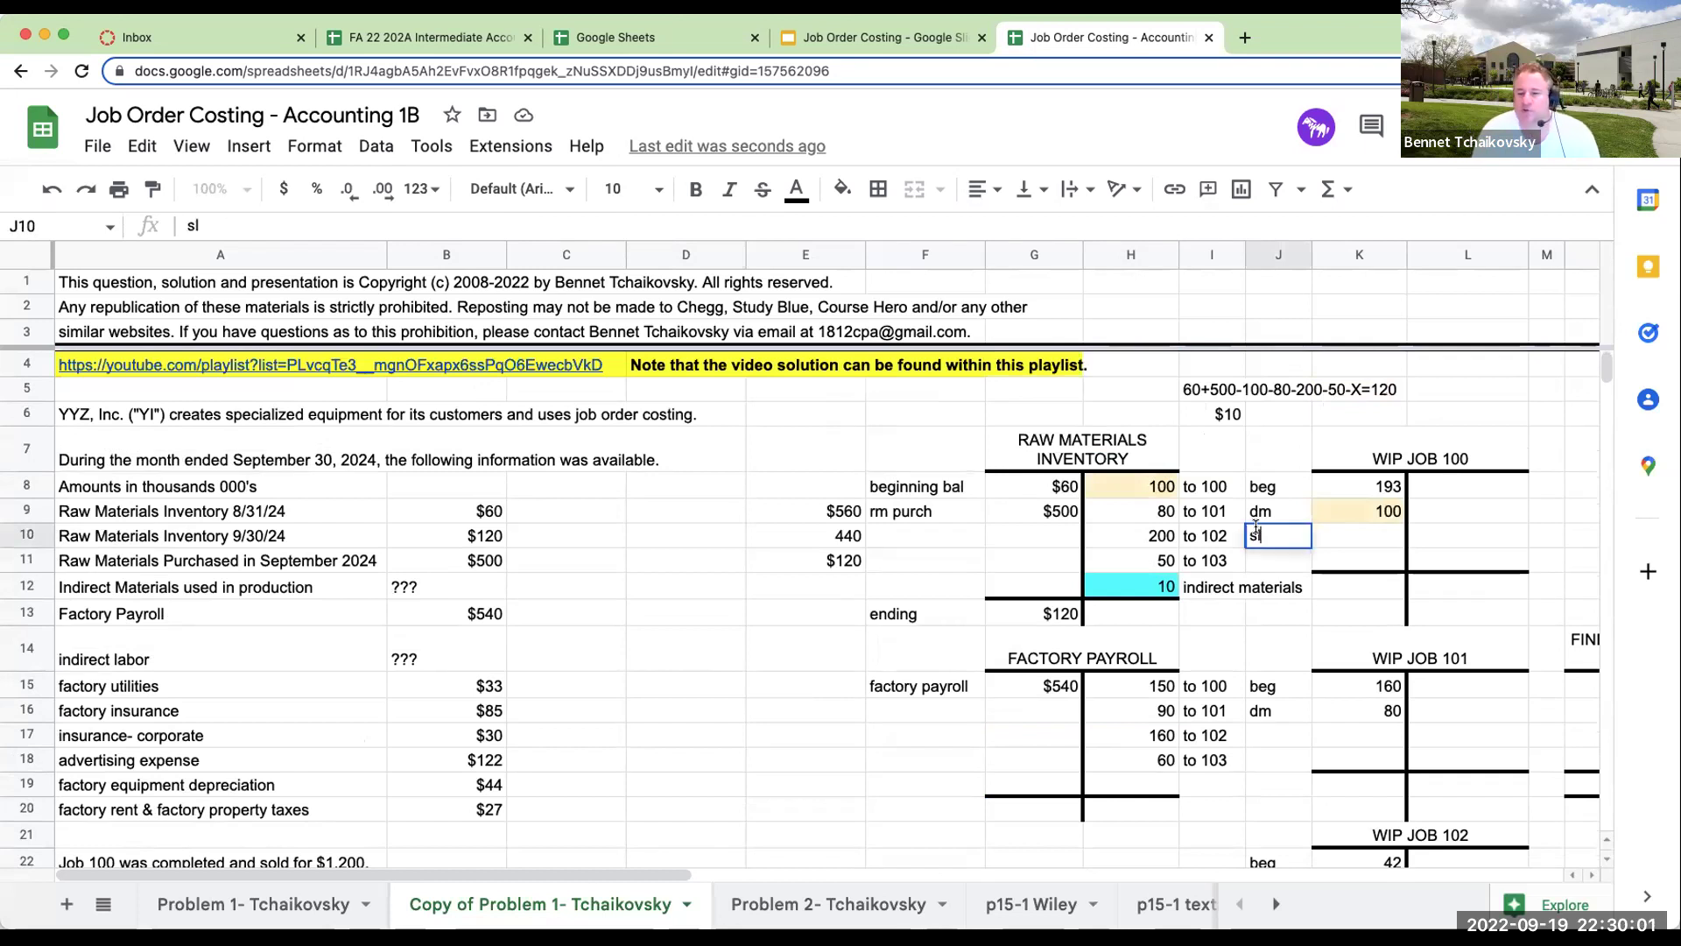
{"action": "key", "text": "BackSpace"}
{"action": "key", "text": "BackSpace"}
{"action": "type", "text": "dl"}
{"action": "key", "text": "Return"}
Copy the "dl" label from J10 to the WIP Job 101, 102 and 103 accounts in J17, J24 and J32.
{"action": "left_click", "coordinate": [1259, 720]}
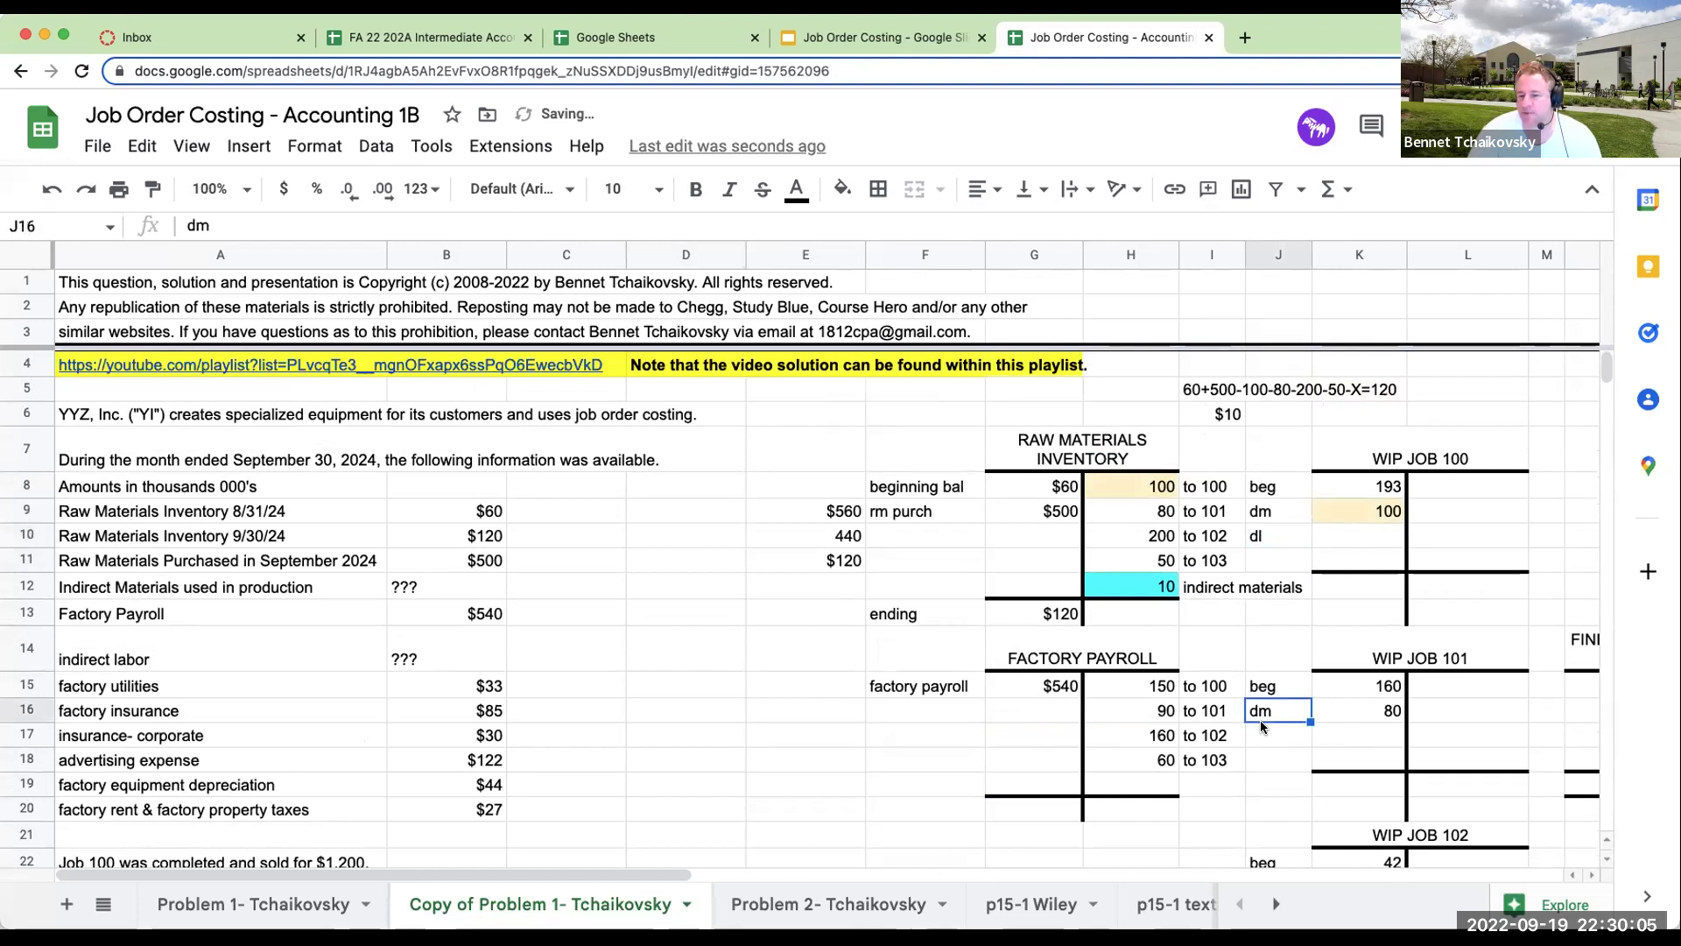
{"action": "left_click", "coordinate": [1263, 539]}
{"action": "key", "text": "ctrl+c"}
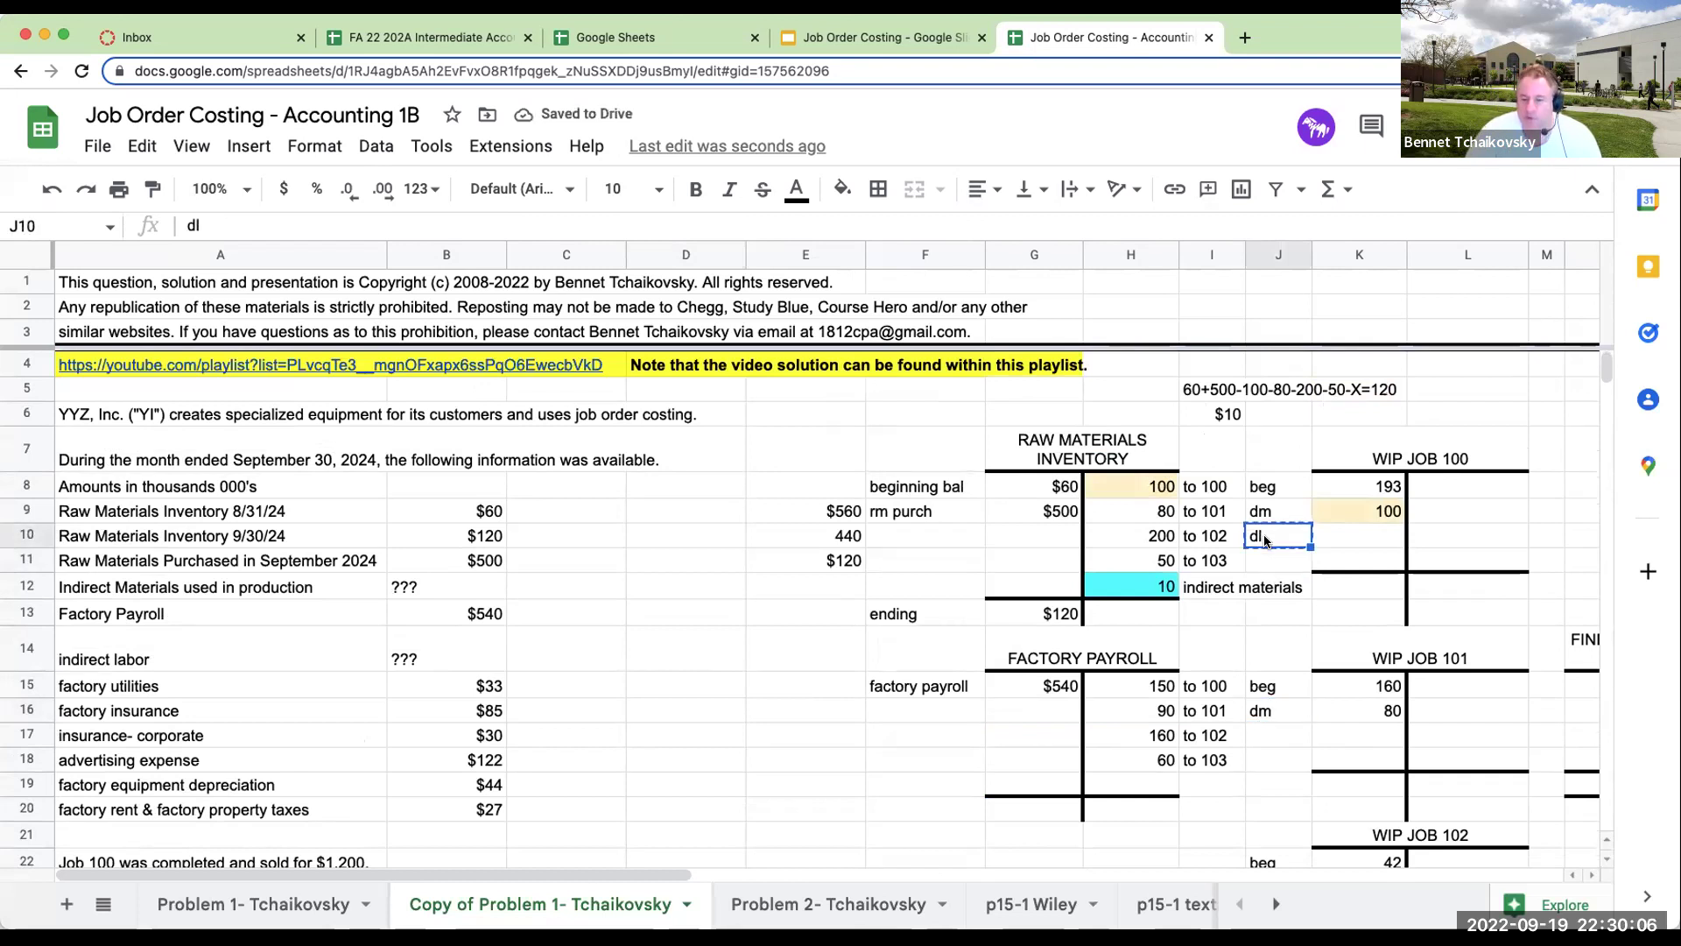
{"action": "left_click", "coordinate": [1274, 731]}
{"action": "key", "text": "ctrl+v"}
{"action": "scroll", "coordinate": [1278, 769], "scroll_direction": "down", "scroll_amount": 3}
{"action": "left_click", "coordinate": [1278, 774]}
{"action": "left_click", "coordinate": [1273, 792]}
{"action": "key", "text": "ctrl+v"}
{"action": "scroll", "coordinate": [1270, 794], "scroll_direction": "down", "scroll_amount": 2}
{"action": "left_click", "coordinate": [1271, 842]}
{"action": "key", "text": "ctrl+v"}
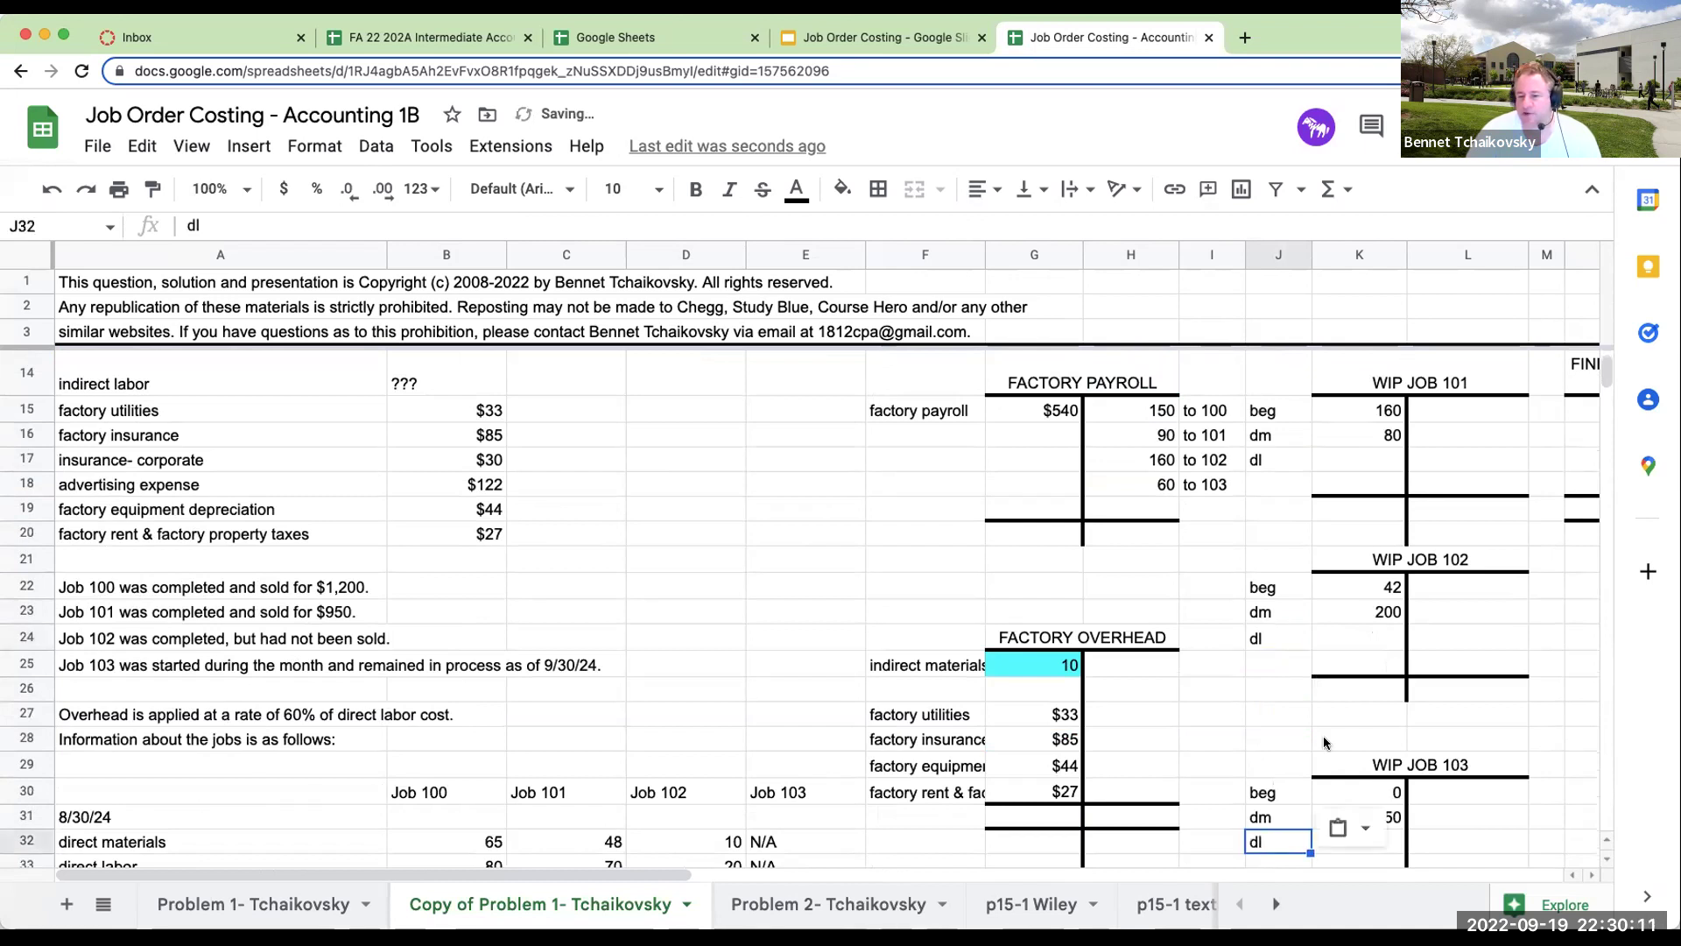
Enter Job 100's direct labor of 150 in K10 and post Job 101's in K17 by referencing H16.
{"action": "scroll", "coordinate": [1322, 735], "scroll_direction": "up", "scroll_amount": 4}
{"action": "left_click", "coordinate": [1341, 415]}
{"action": "type", "text": "150"}
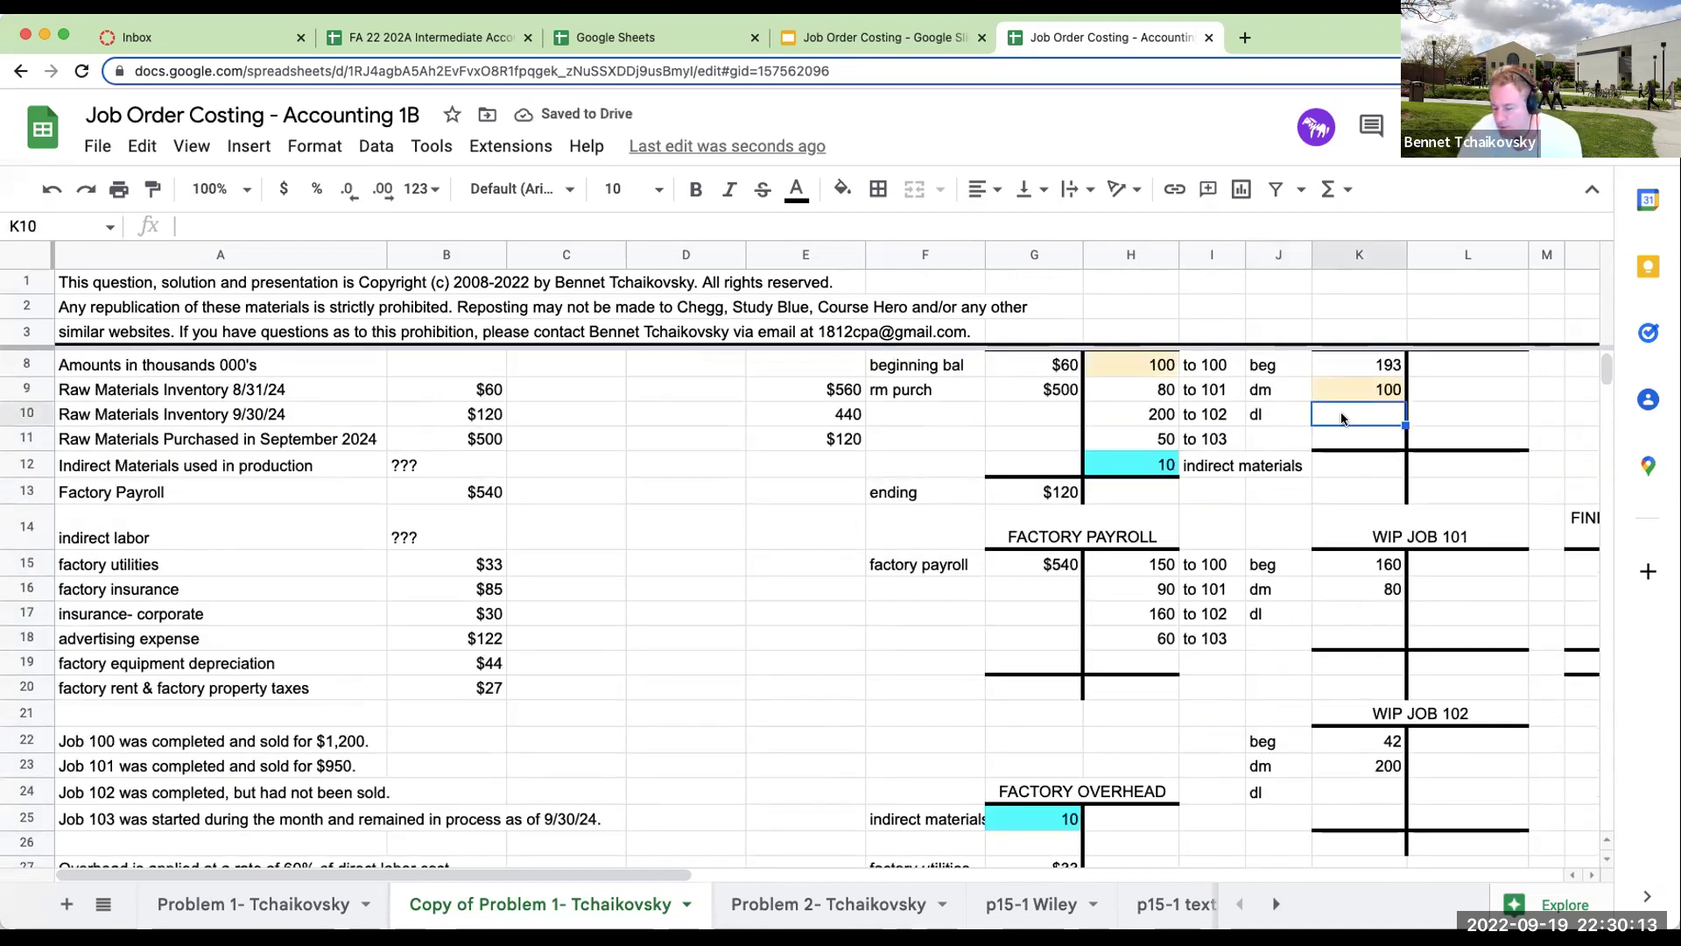
{"action": "key", "text": "Return"}
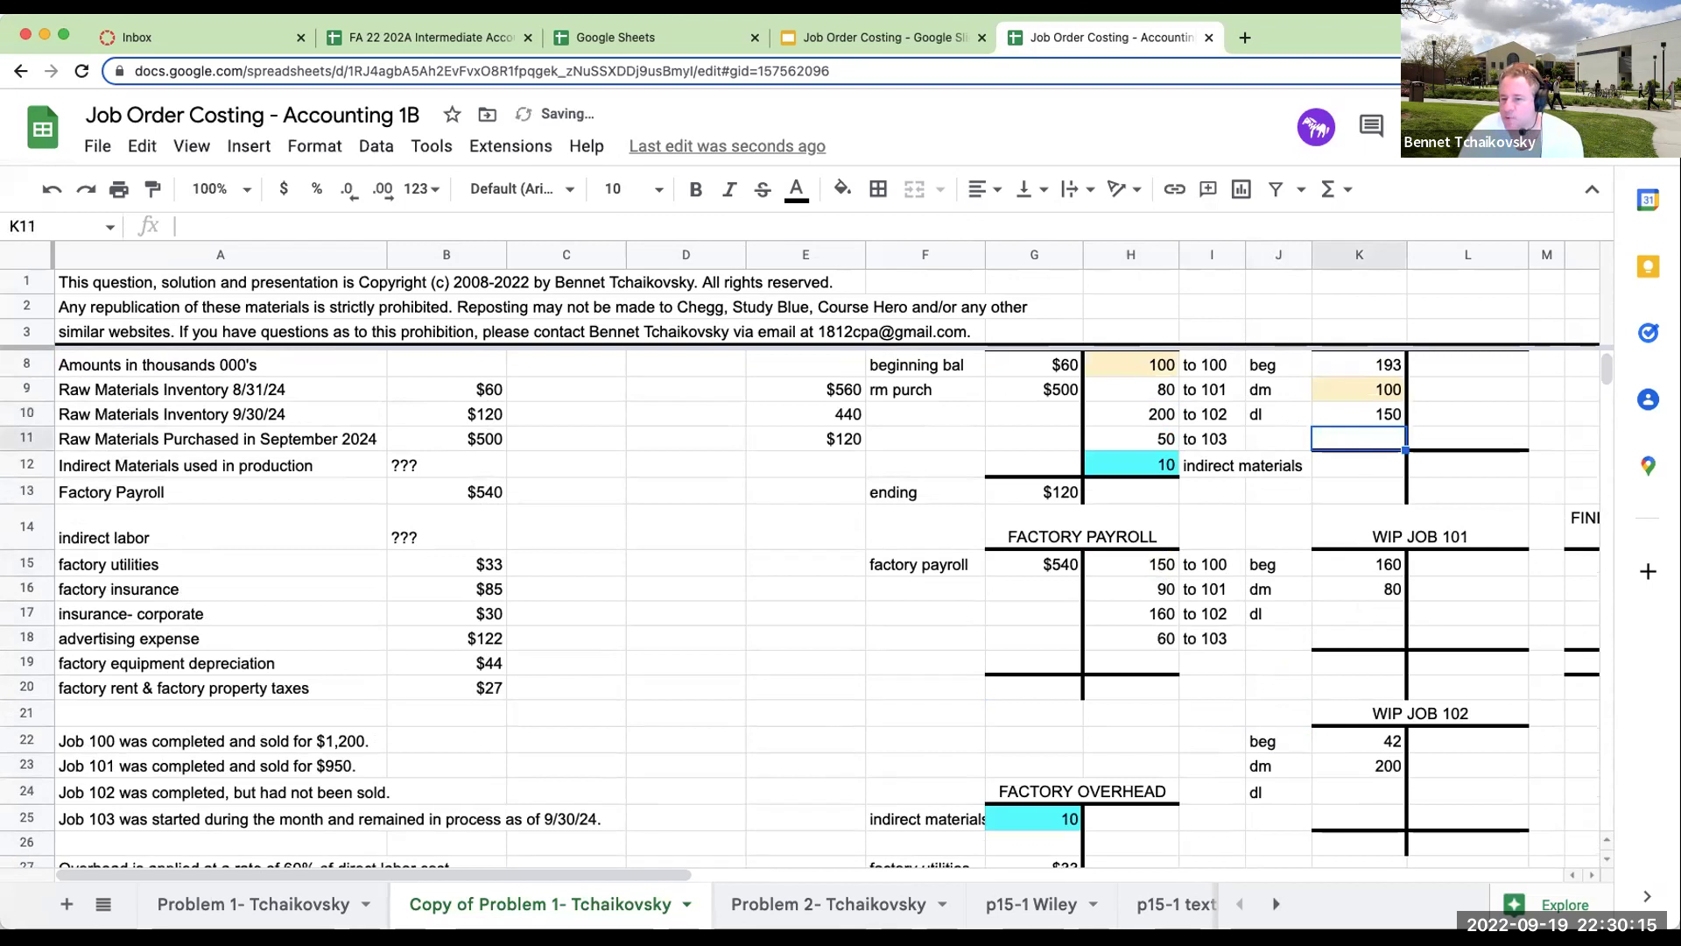
{"action": "left_click", "coordinate": [1345, 612]}
{"action": "type", "text": "="}
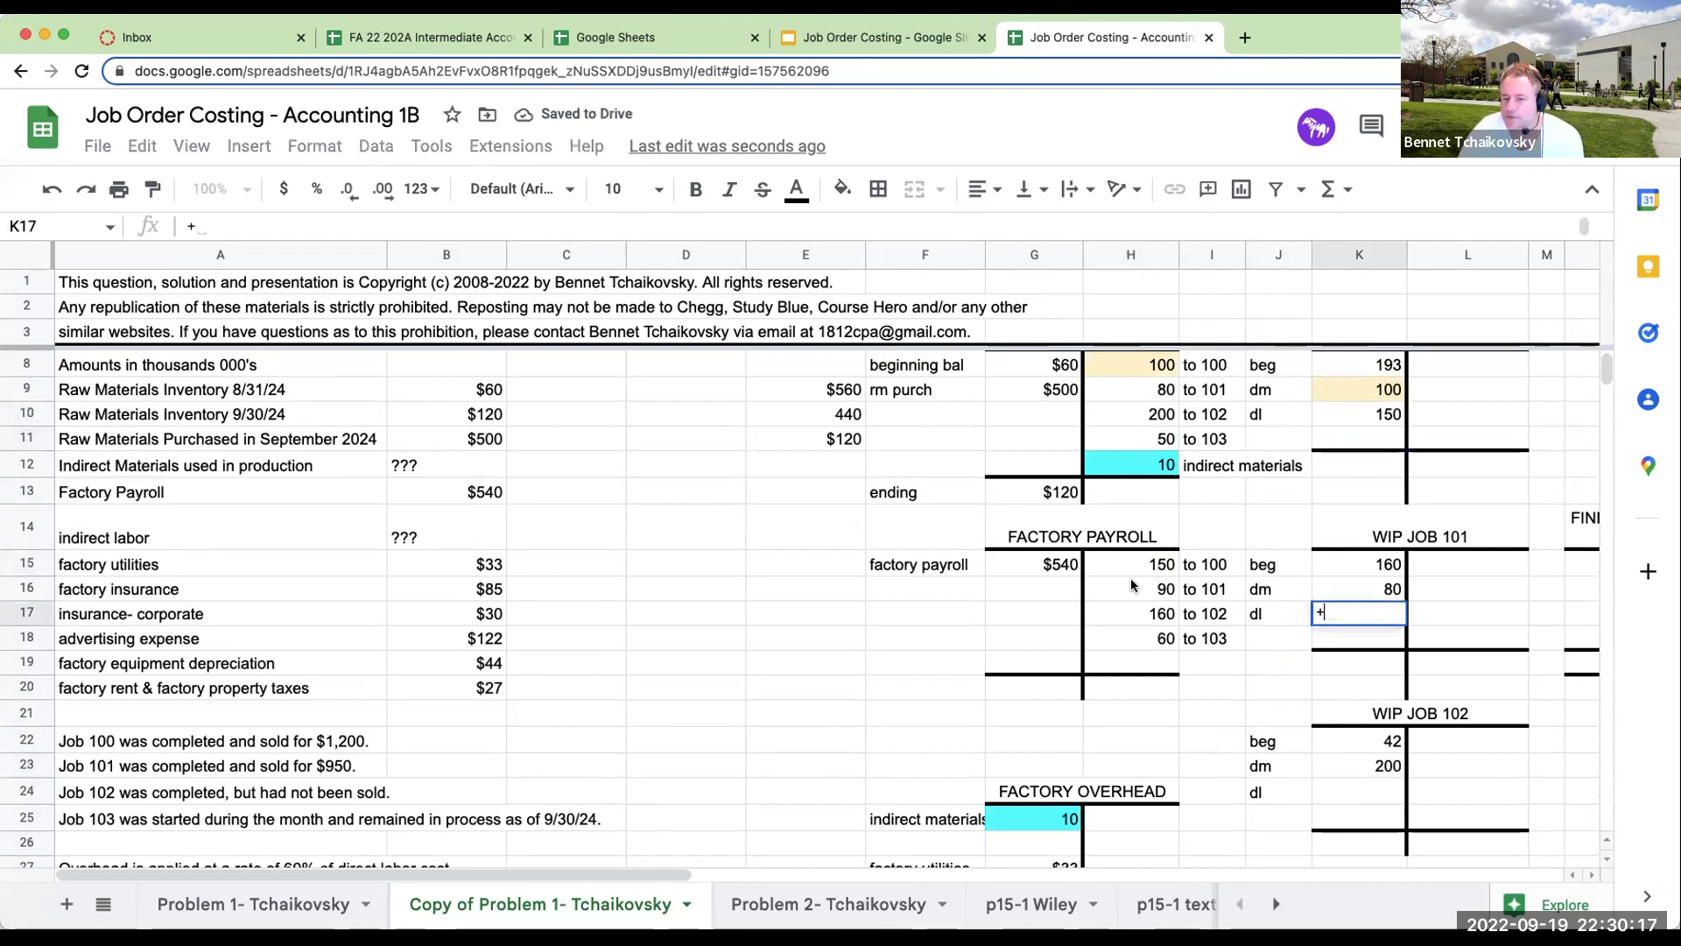
{"action": "left_click", "coordinate": [1131, 578]}
{"action": "key", "text": "Return"}
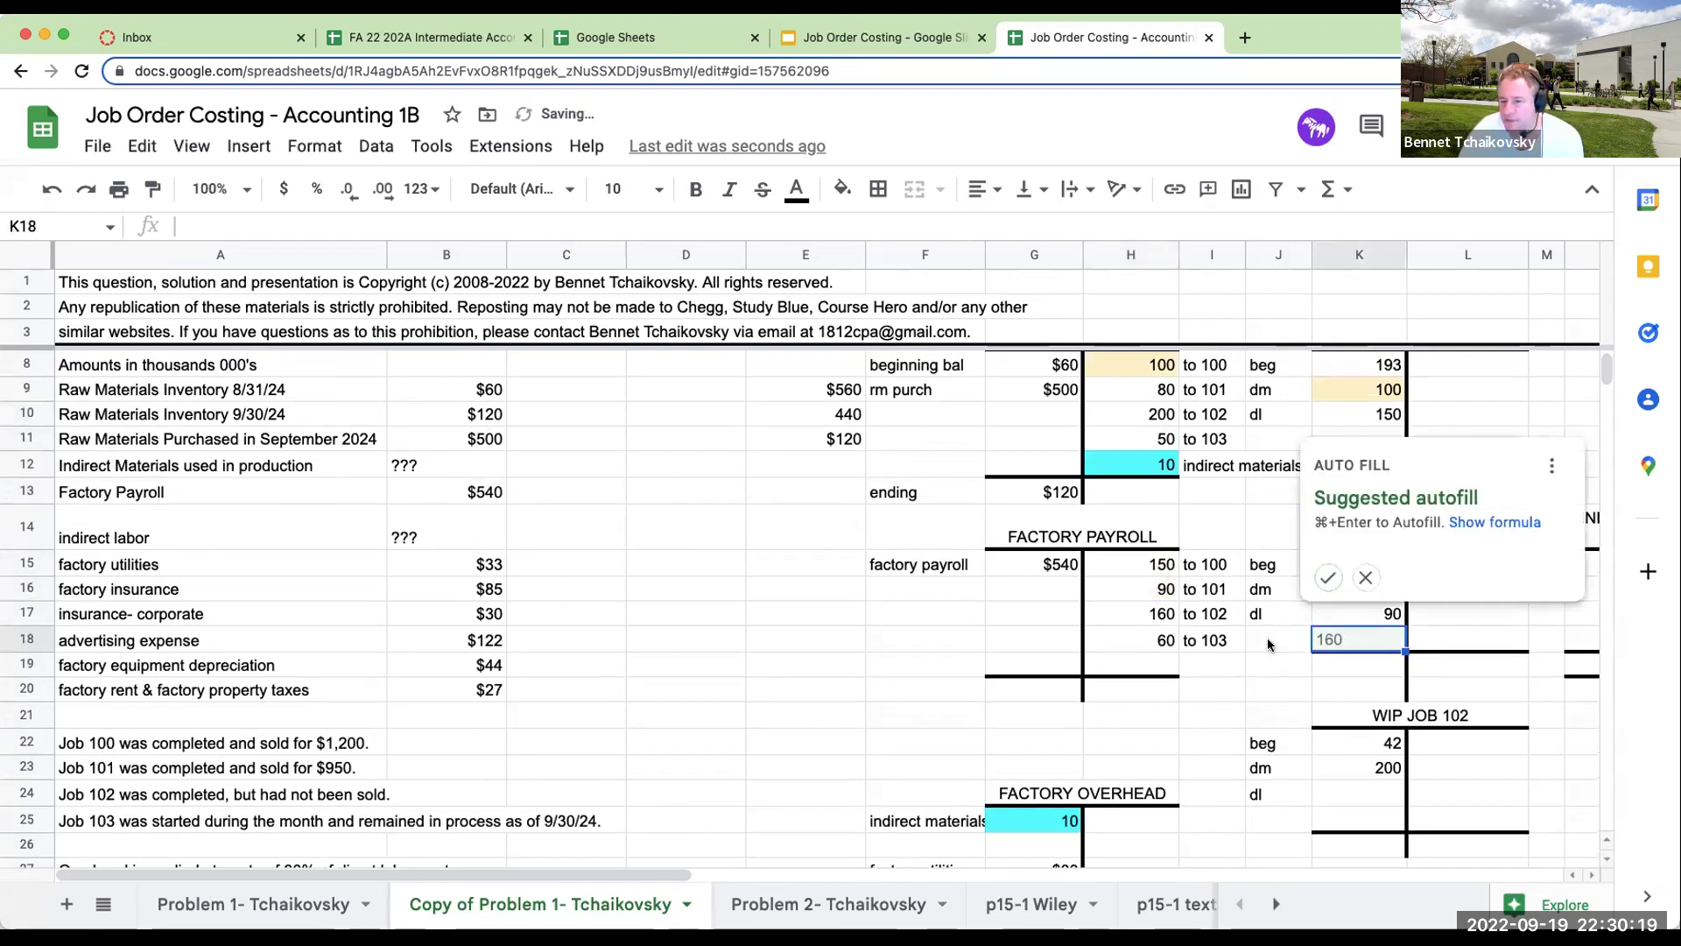
Post the direct labor of Jobs 102 and 103 to their WIP accounts in K24 and K32 by referencing H17 and H18.
{"action": "left_click", "coordinate": [1357, 785]}
{"action": "type", "text": "="}
{"action": "left_click", "coordinate": [1138, 613]}
{"action": "key", "text": "Return"}
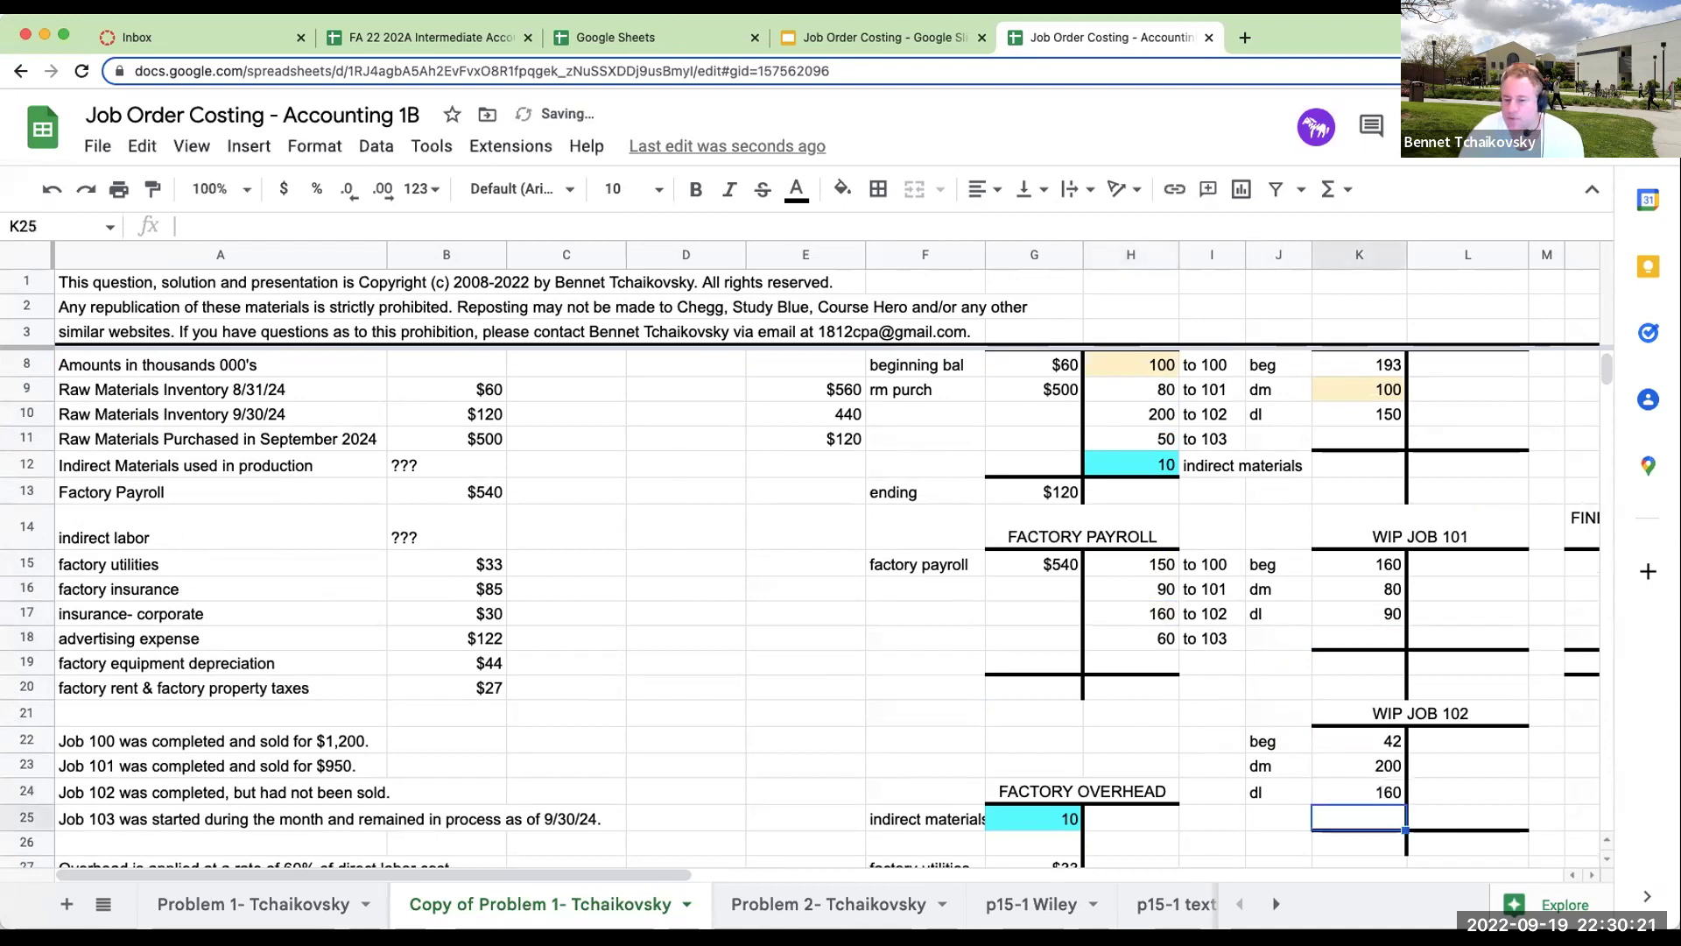
{"action": "scroll", "coordinate": [1321, 663], "scroll_direction": "down", "scroll_amount": 2}
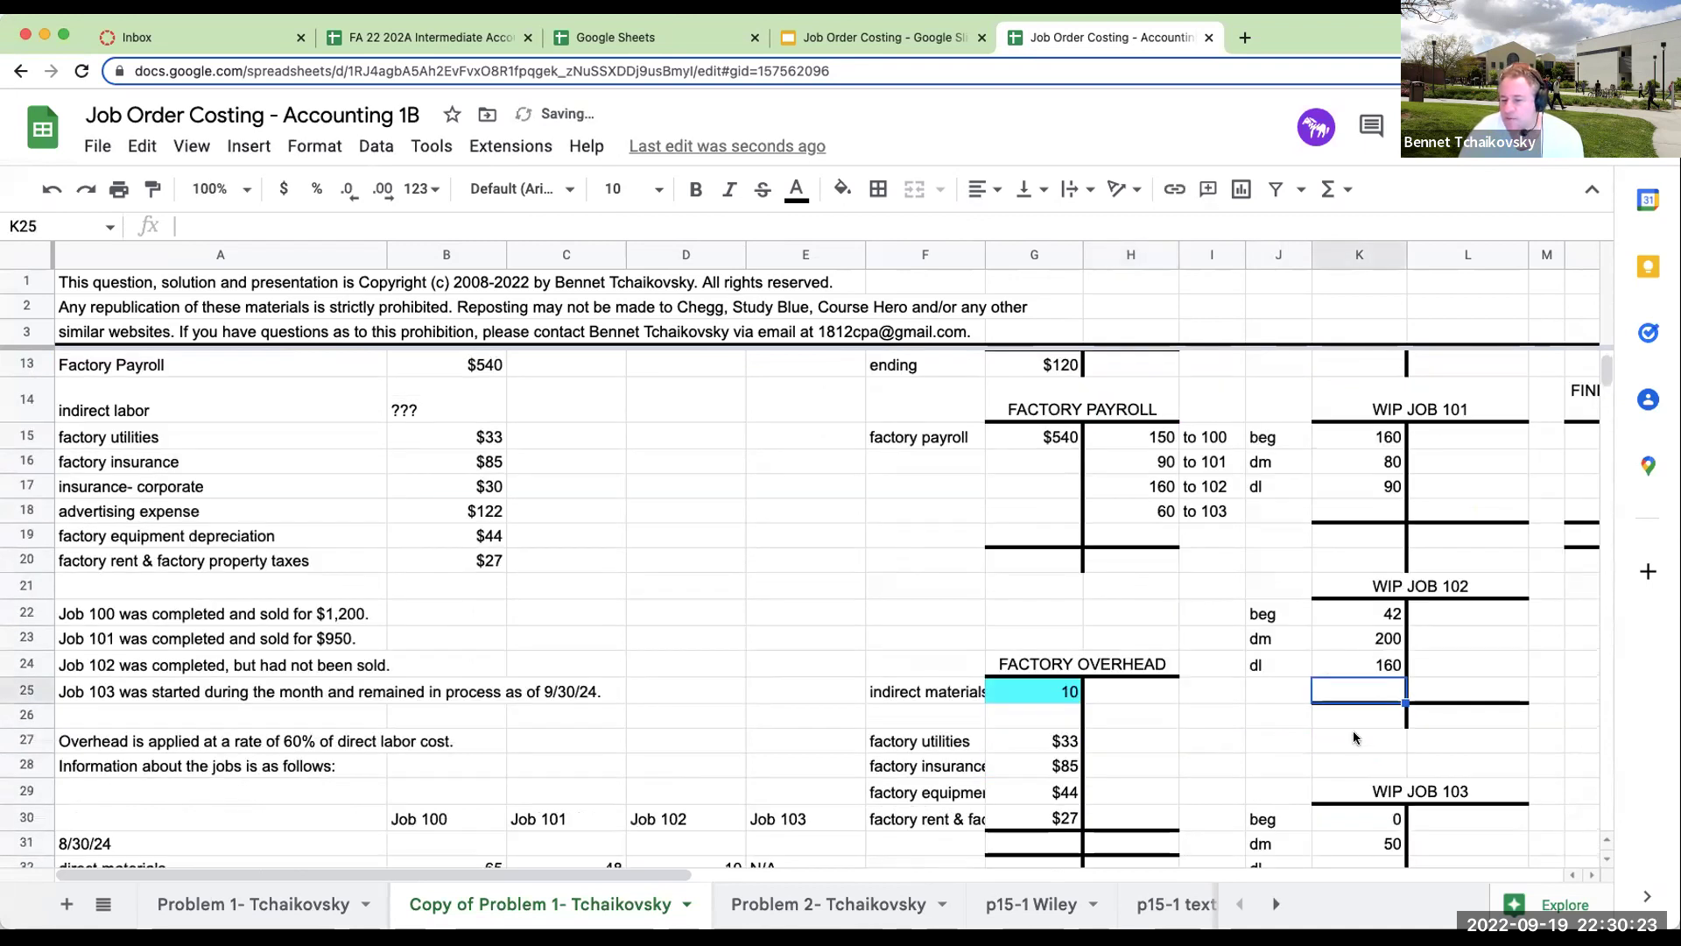
{"action": "scroll", "coordinate": [1366, 772], "scroll_direction": "down", "scroll_amount": 1}
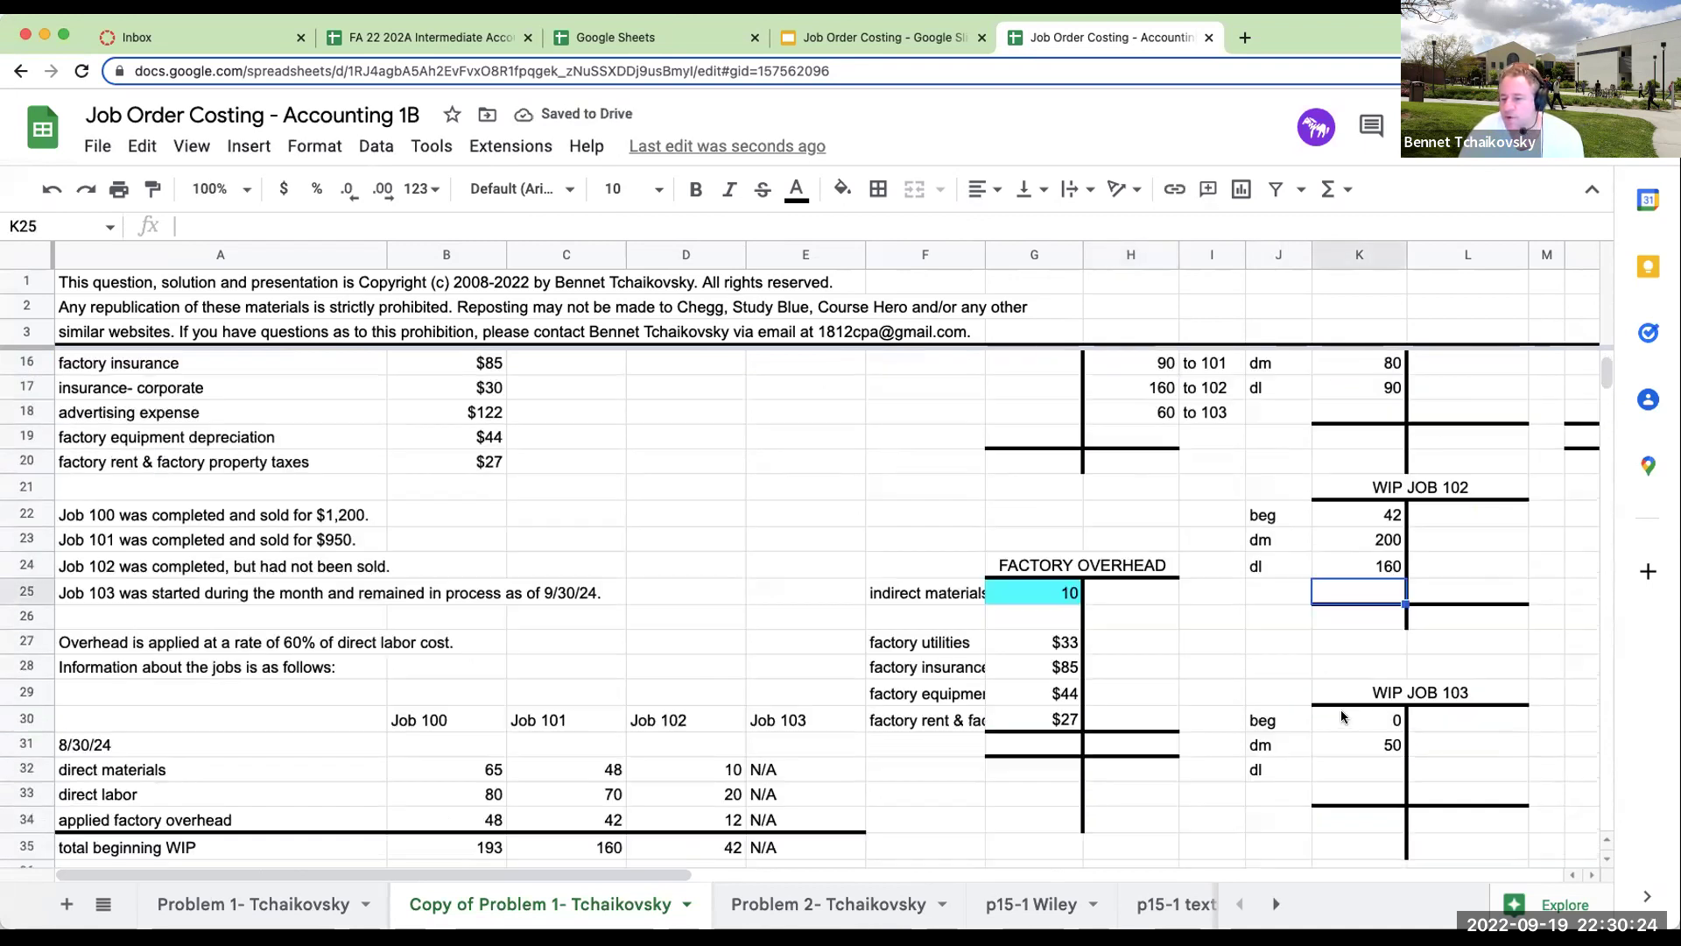
{"action": "left_click", "coordinate": [1368, 772]}
{"action": "type", "text": "="}
{"action": "left_click", "coordinate": [1138, 413]}
{"action": "key", "text": "Return"}
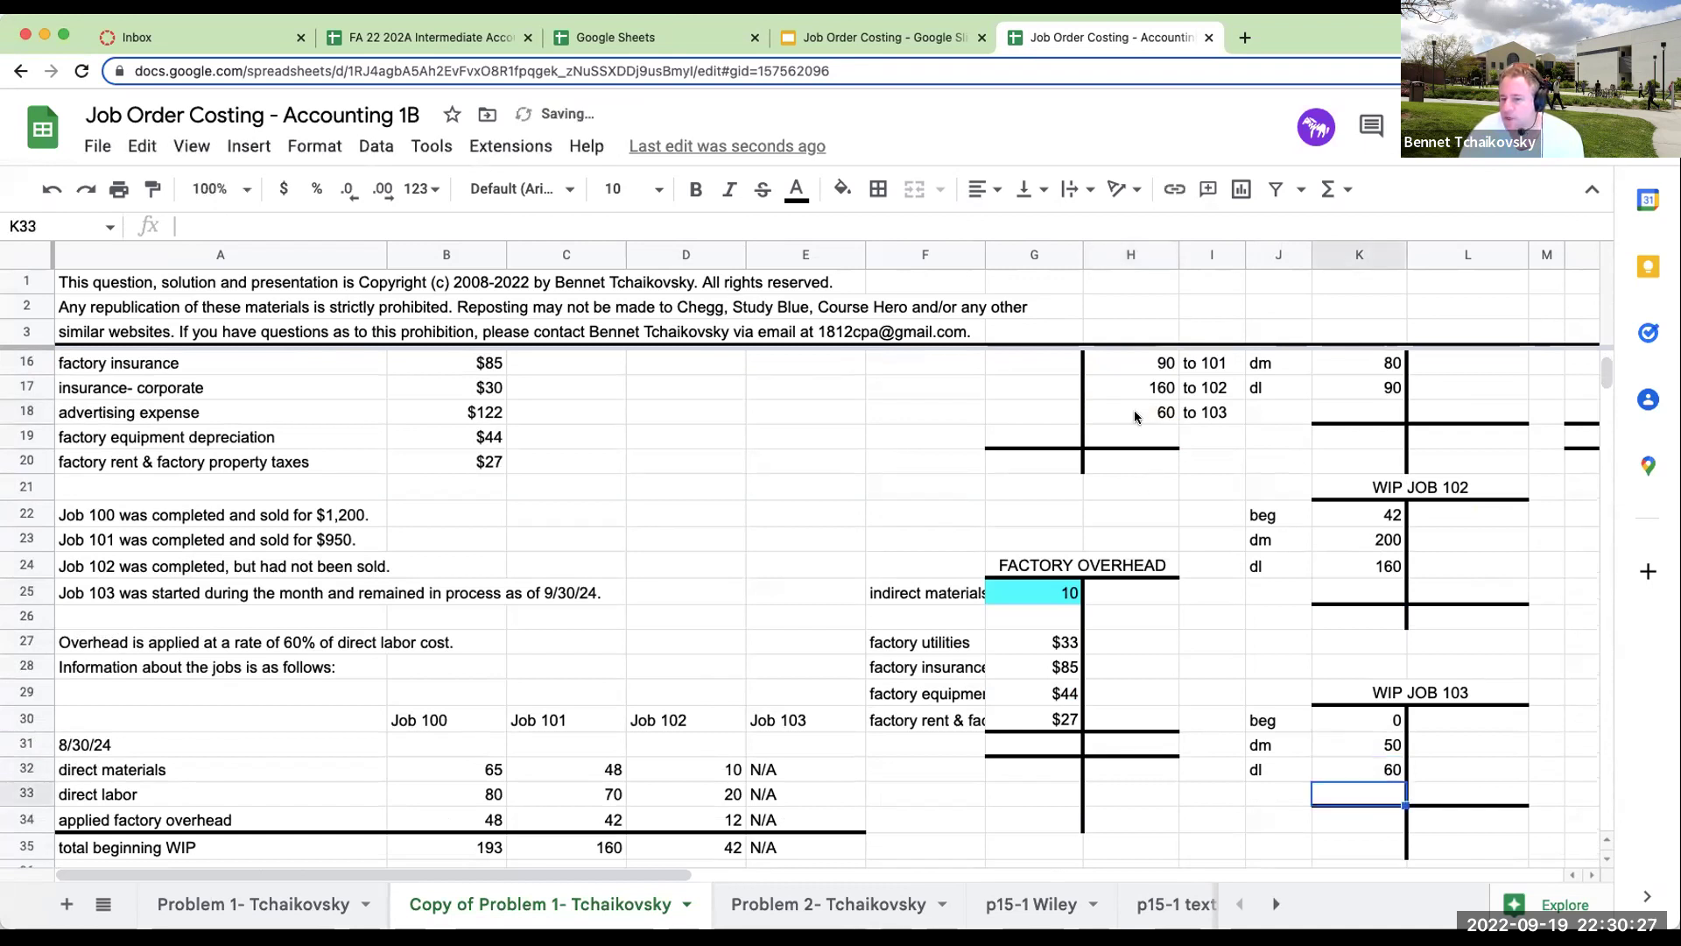
Total the debit side of the Factory Payroll account in G20 by referencing G15.
{"action": "scroll", "coordinate": [1133, 410], "scroll_direction": "up", "scroll_amount": 3}
{"action": "left_click", "coordinate": [1045, 694]}
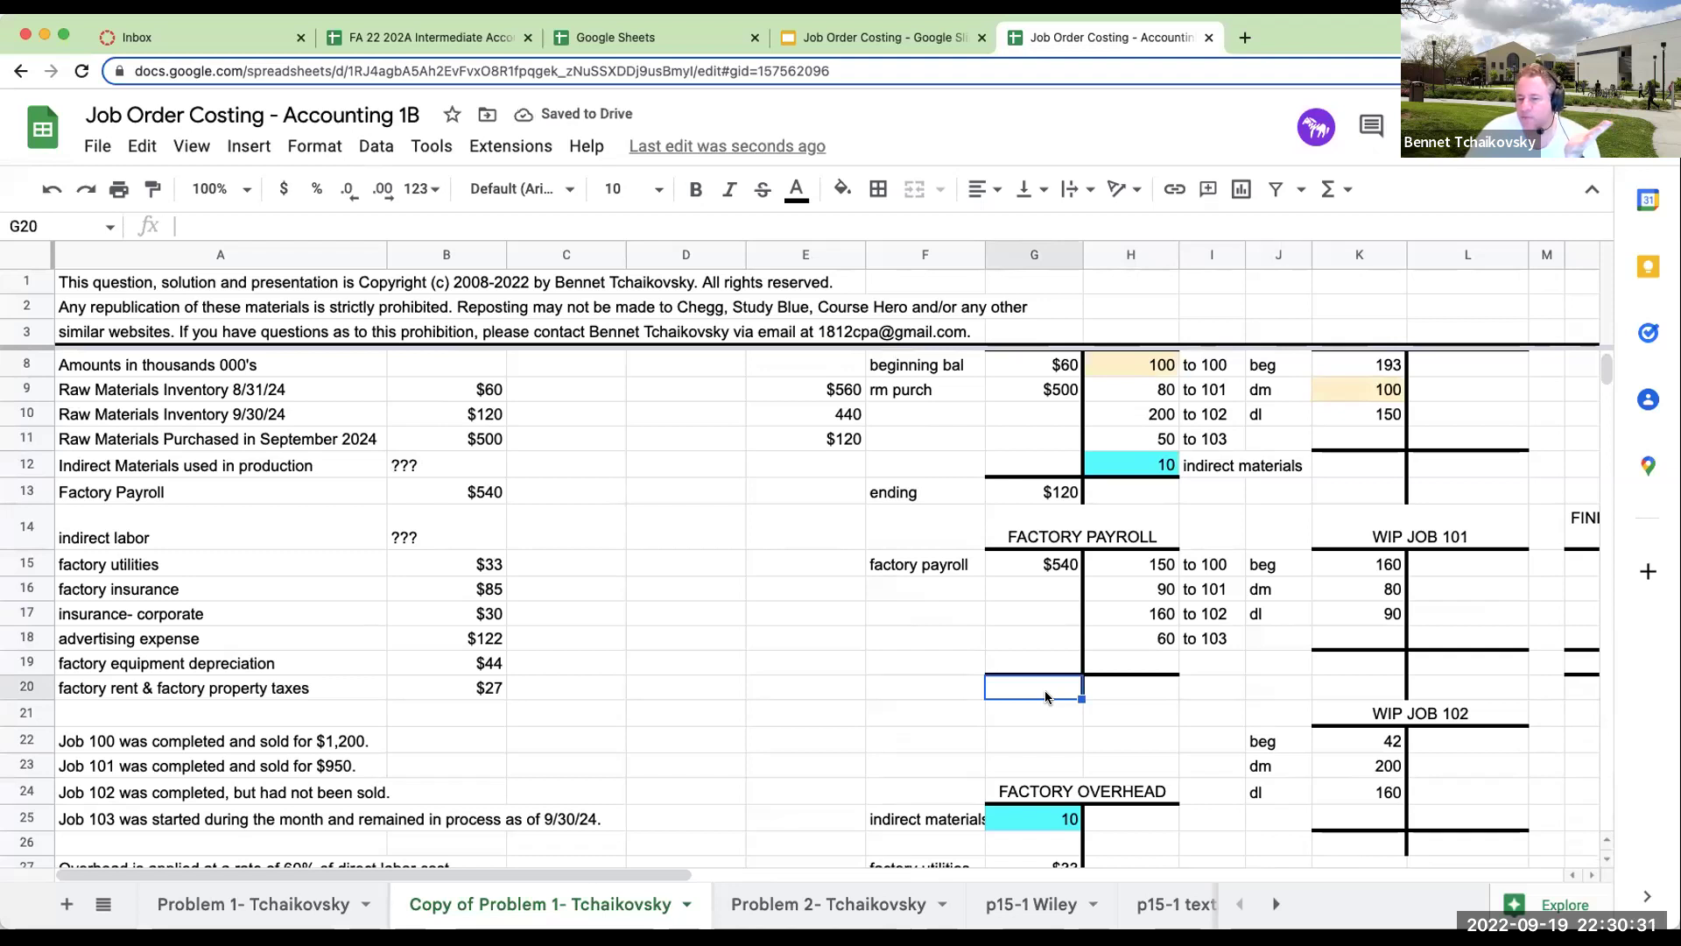
{"action": "left_click", "coordinate": [1136, 681]}
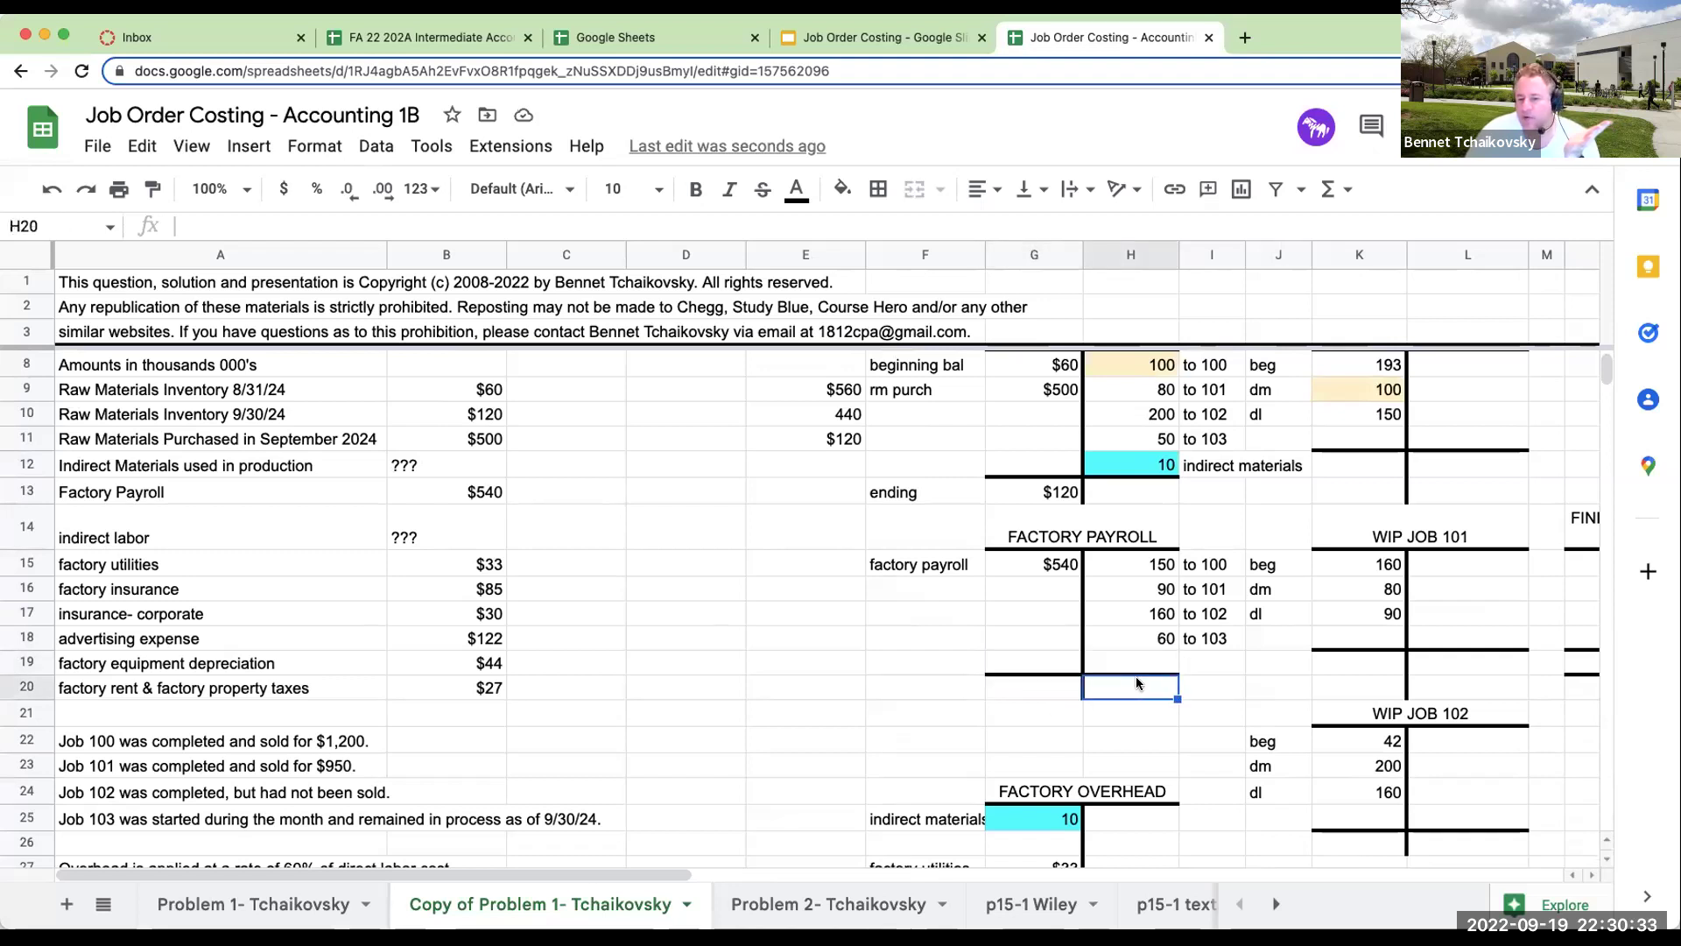
{"action": "key", "text": "Left"}
{"action": "type", "text": "="}
{"action": "key", "text": "Up"}
{"action": "key", "text": "Up"}
{"action": "key", "text": "Up"}
{"action": "key", "text": "Up"}
{"action": "key", "text": "Up"}
{"action": "key", "text": "Return"}
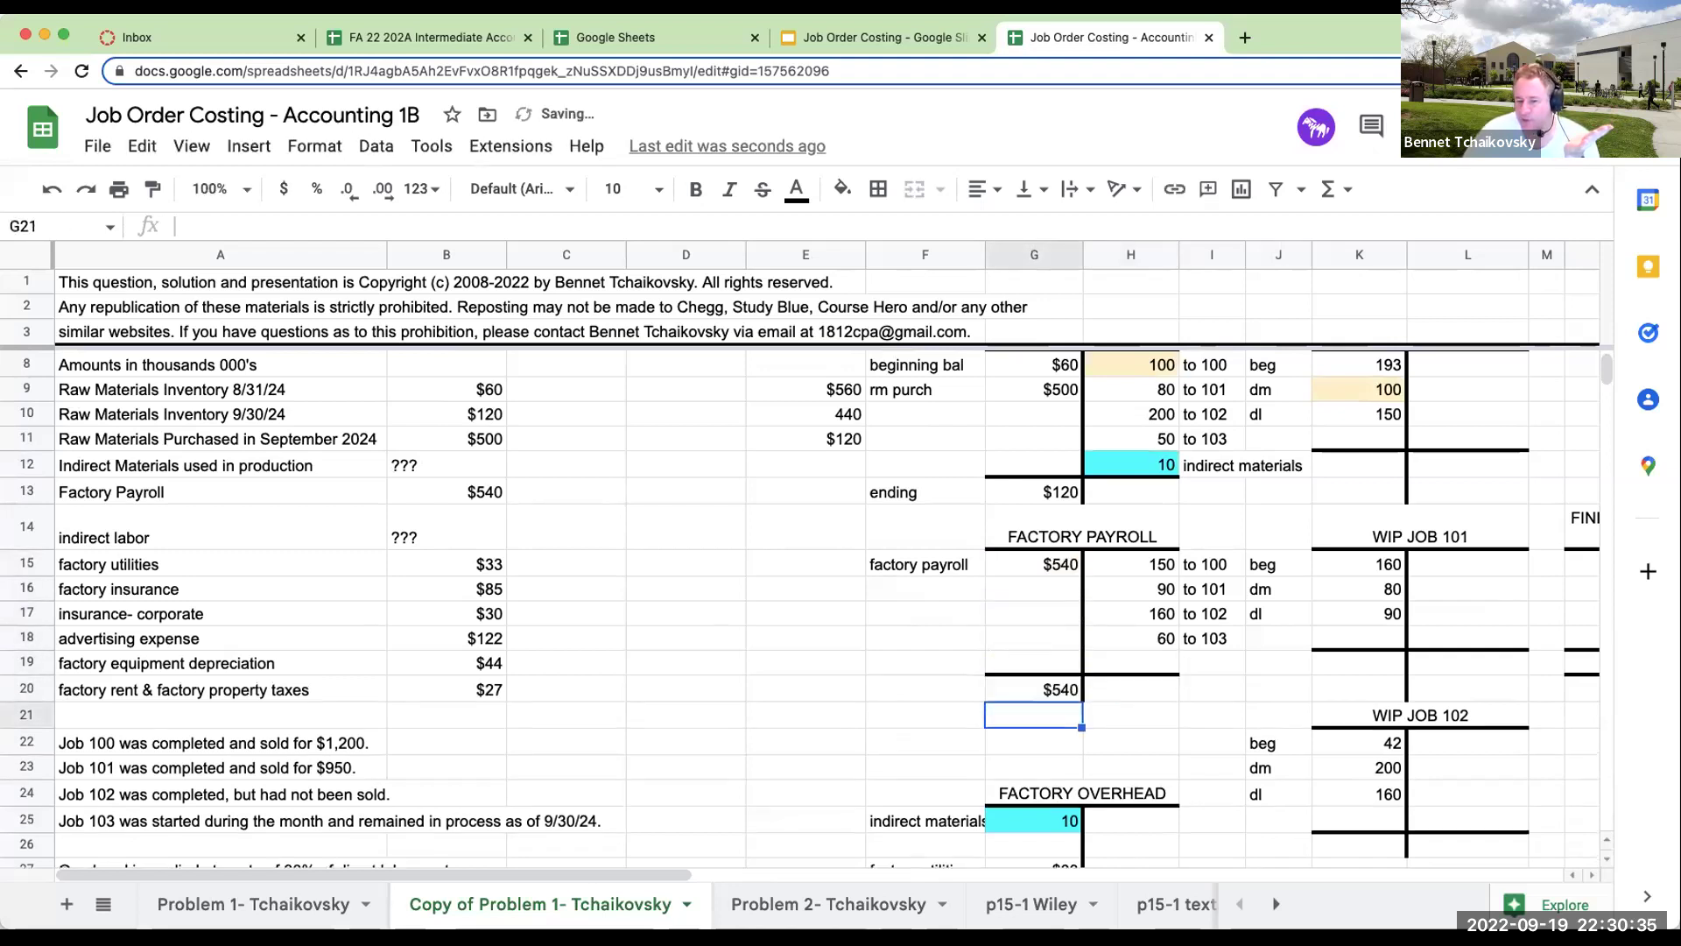
Total the Factory Payroll credits in H20 with the formula =H15+H16+H17+H18.
{"action": "left_click", "coordinate": [1137, 687]}
{"action": "type", "text": "+"}
{"action": "key", "text": "Up"}
{"action": "key", "text": "Up"}
{"action": "key", "text": "Up"}
{"action": "key", "text": "Up"}
{"action": "key", "text": "Up"}
{"action": "type", "text": "+"}
{"action": "key", "text": "Up"}
{"action": "key", "text": "Up"}
{"action": "key", "text": "Up"}
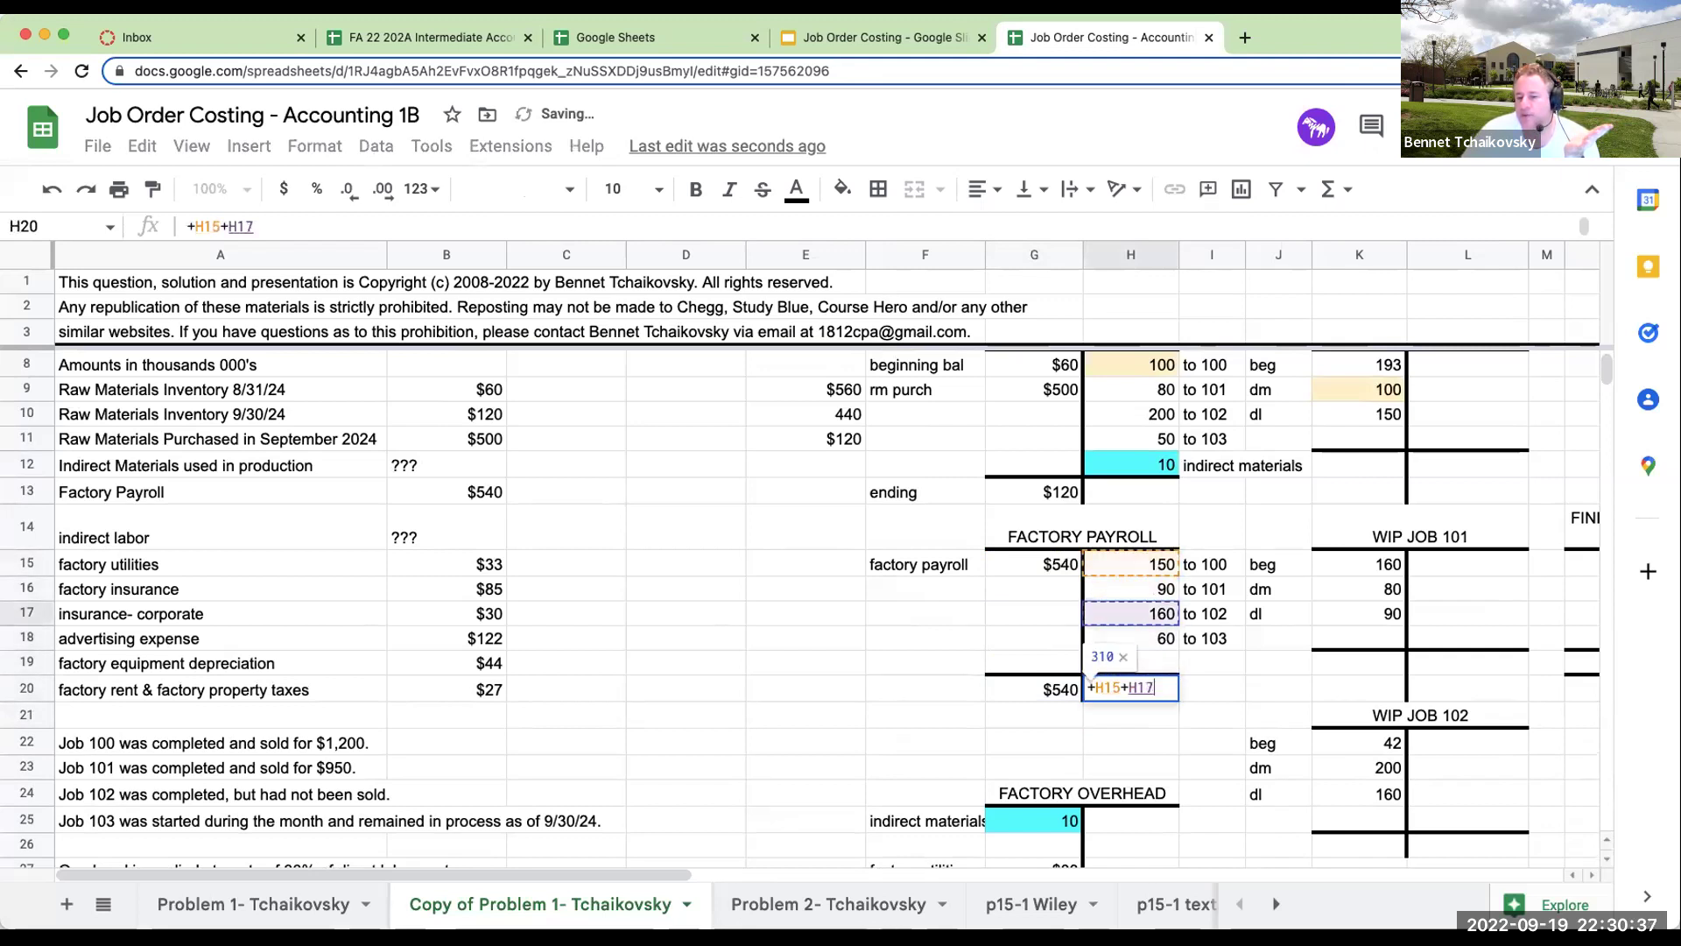
{"action": "type", "text": "+"}
{"action": "key", "text": "Up"}
{"action": "key", "text": "Up"}
{"action": "key", "text": "Up"}
{"action": "key", "text": "Up"}
{"action": "type", "text": "+"}
{"action": "key", "text": "Up"}
{"action": "key", "text": "Up"}
{"action": "key", "text": "Return"}
{"action": "key", "text": "Up"}
Enter 80 in H19 as the remaining Factory Payroll credit that balances the account.
{"action": "left_click", "coordinate": [1130, 662]}
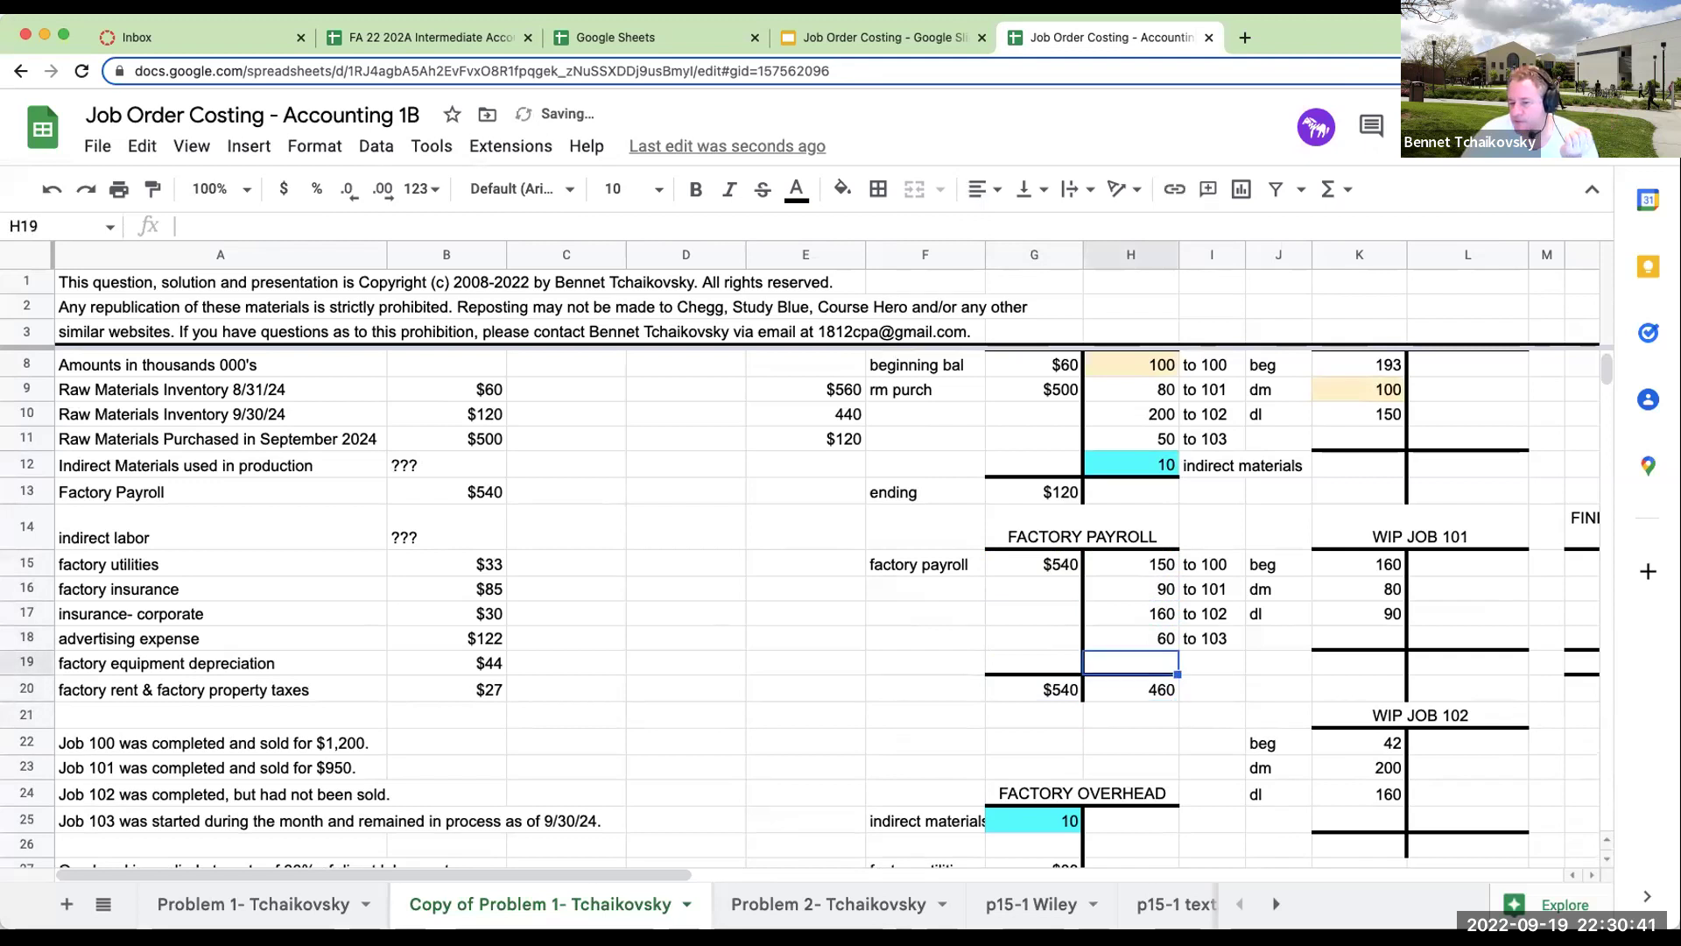
{"action": "scroll", "coordinate": [644, 748], "scroll_direction": "up", "scroll_amount": 3}
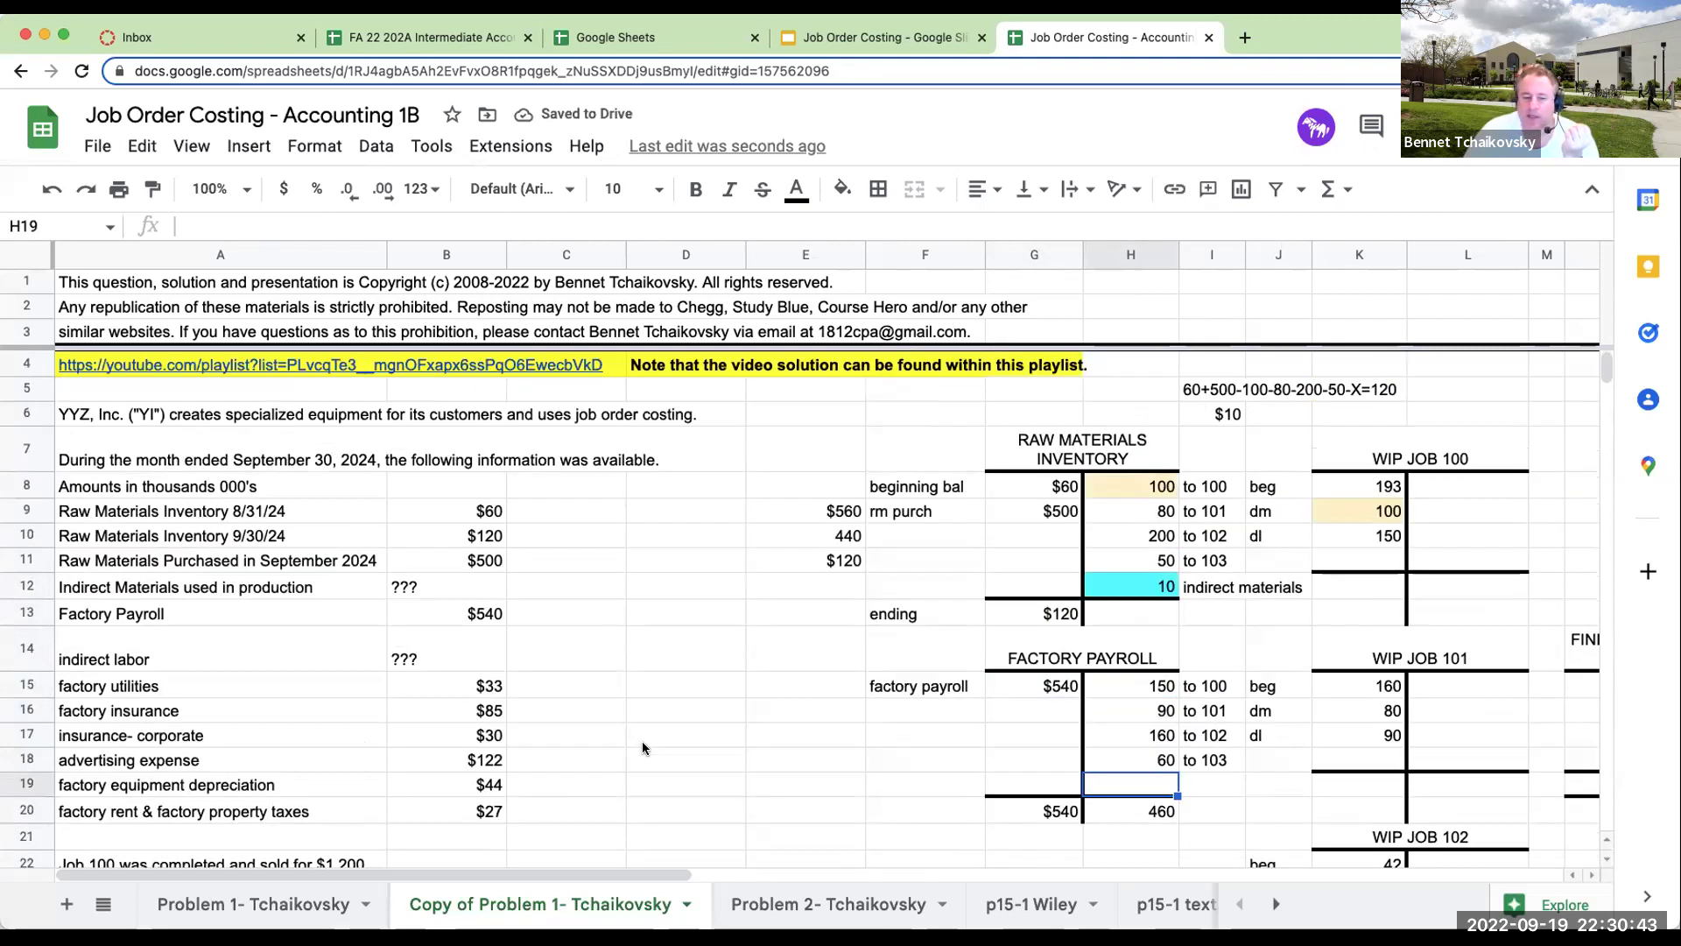
{"action": "scroll", "coordinate": [643, 748], "scroll_direction": "down", "scroll_amount": 6}
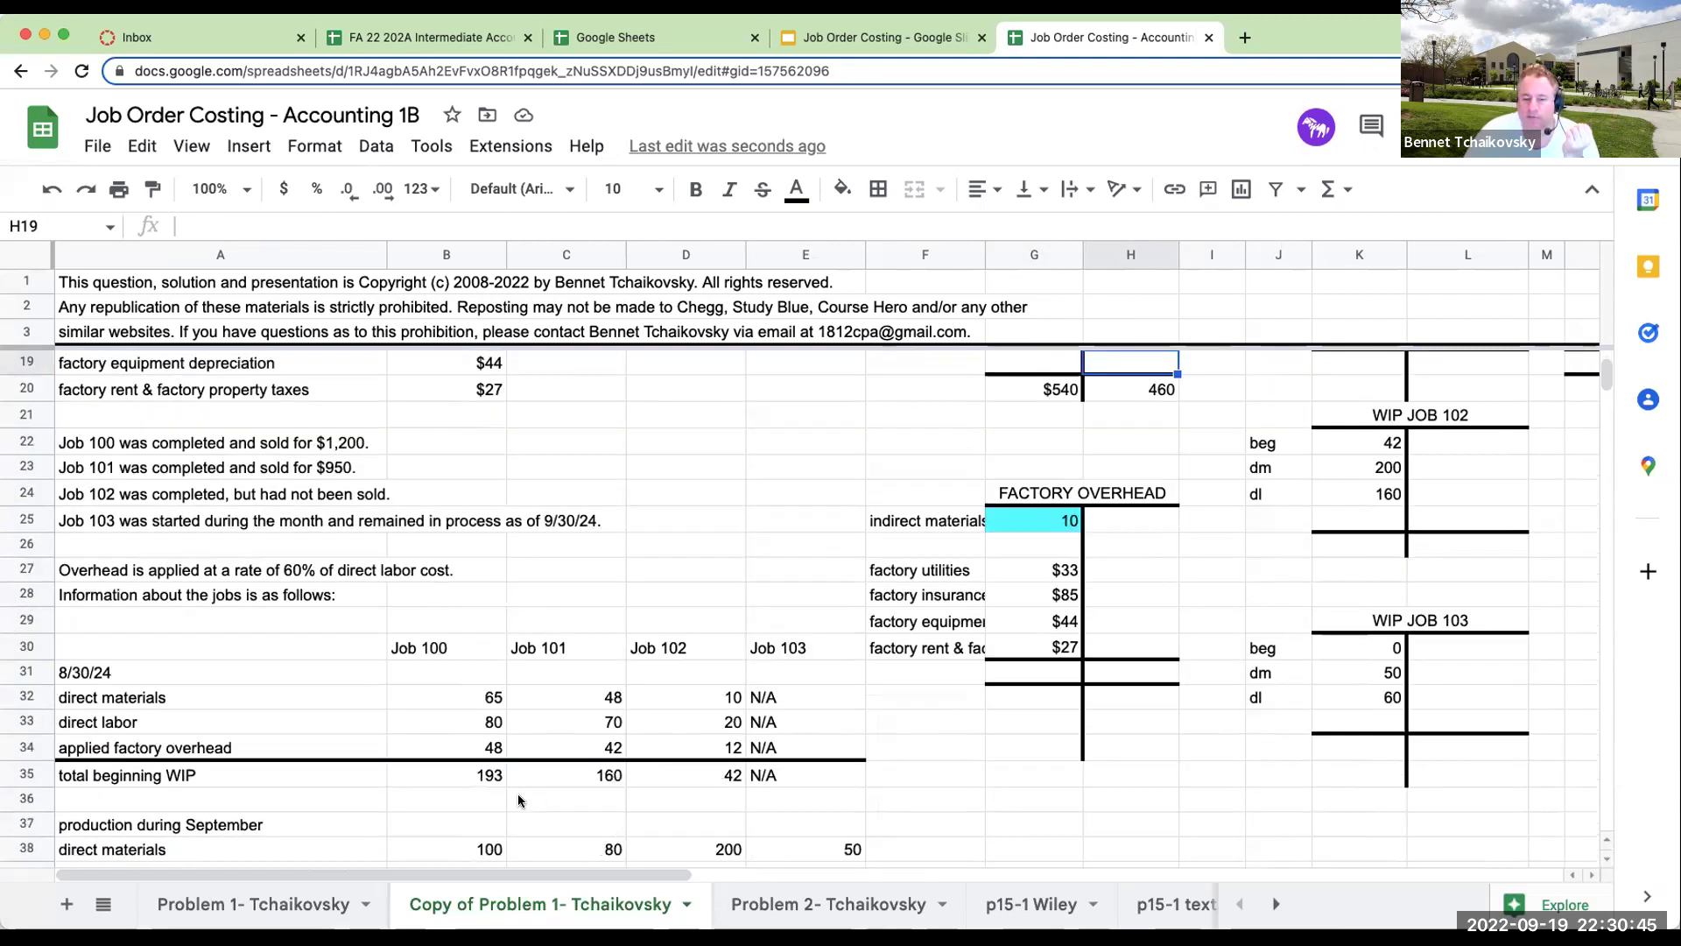
{"action": "scroll", "coordinate": [624, 809], "scroll_direction": "up", "scroll_amount": 4}
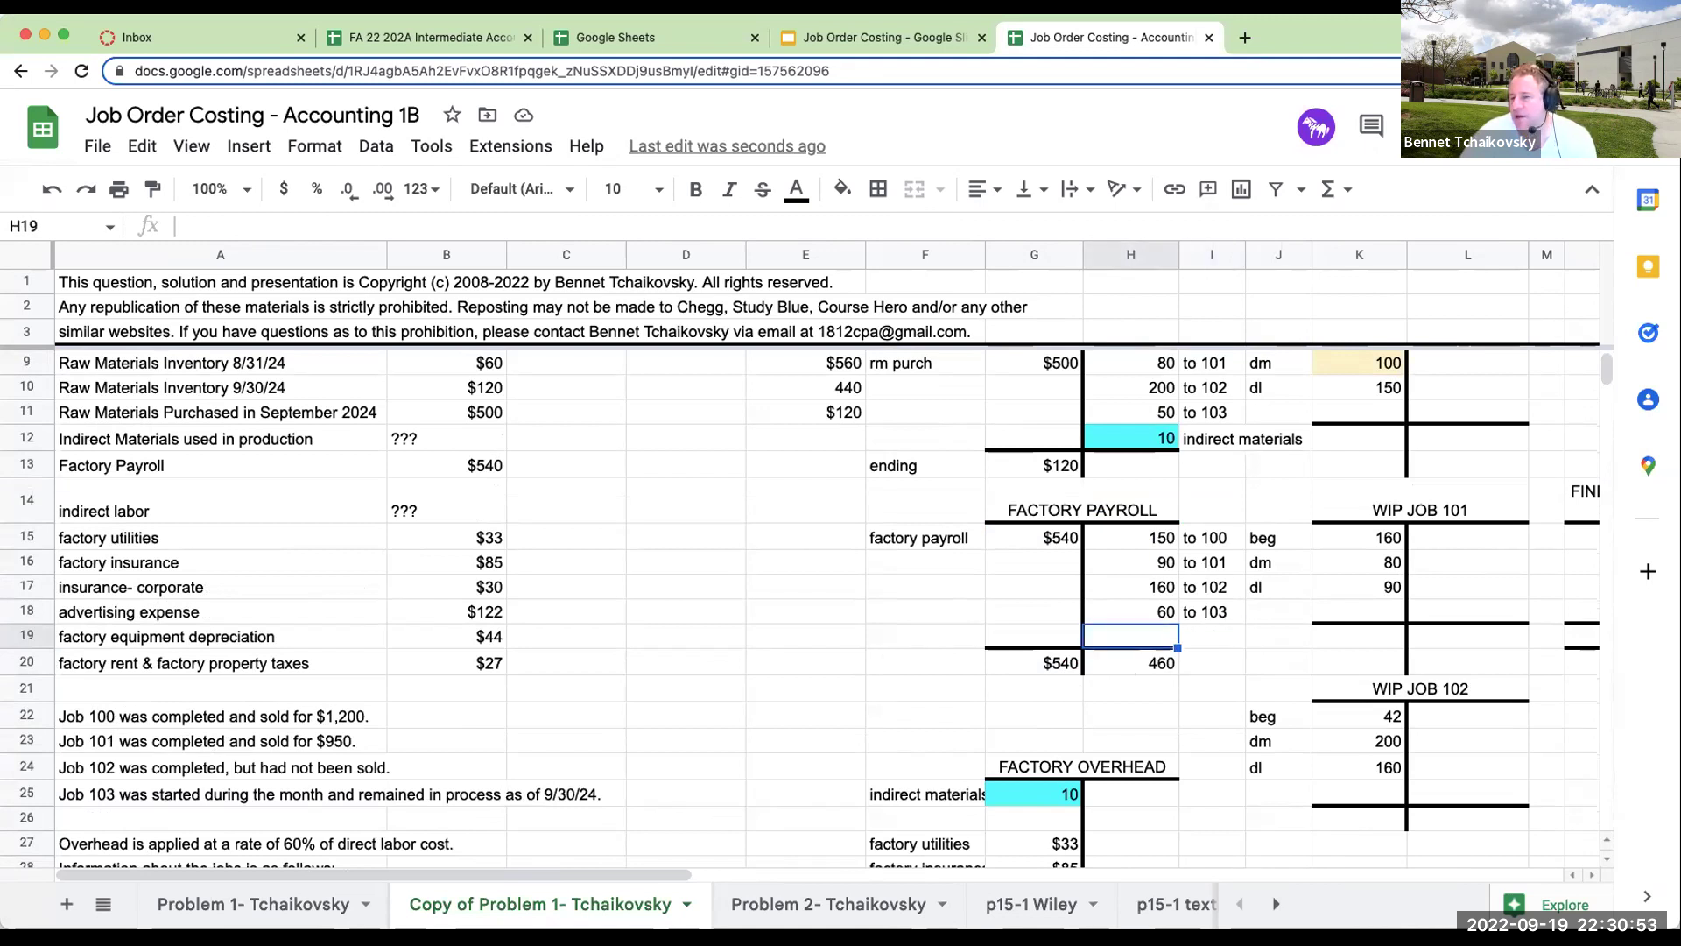
{"action": "type", "text": "80"}
{"action": "key", "text": "Return"}
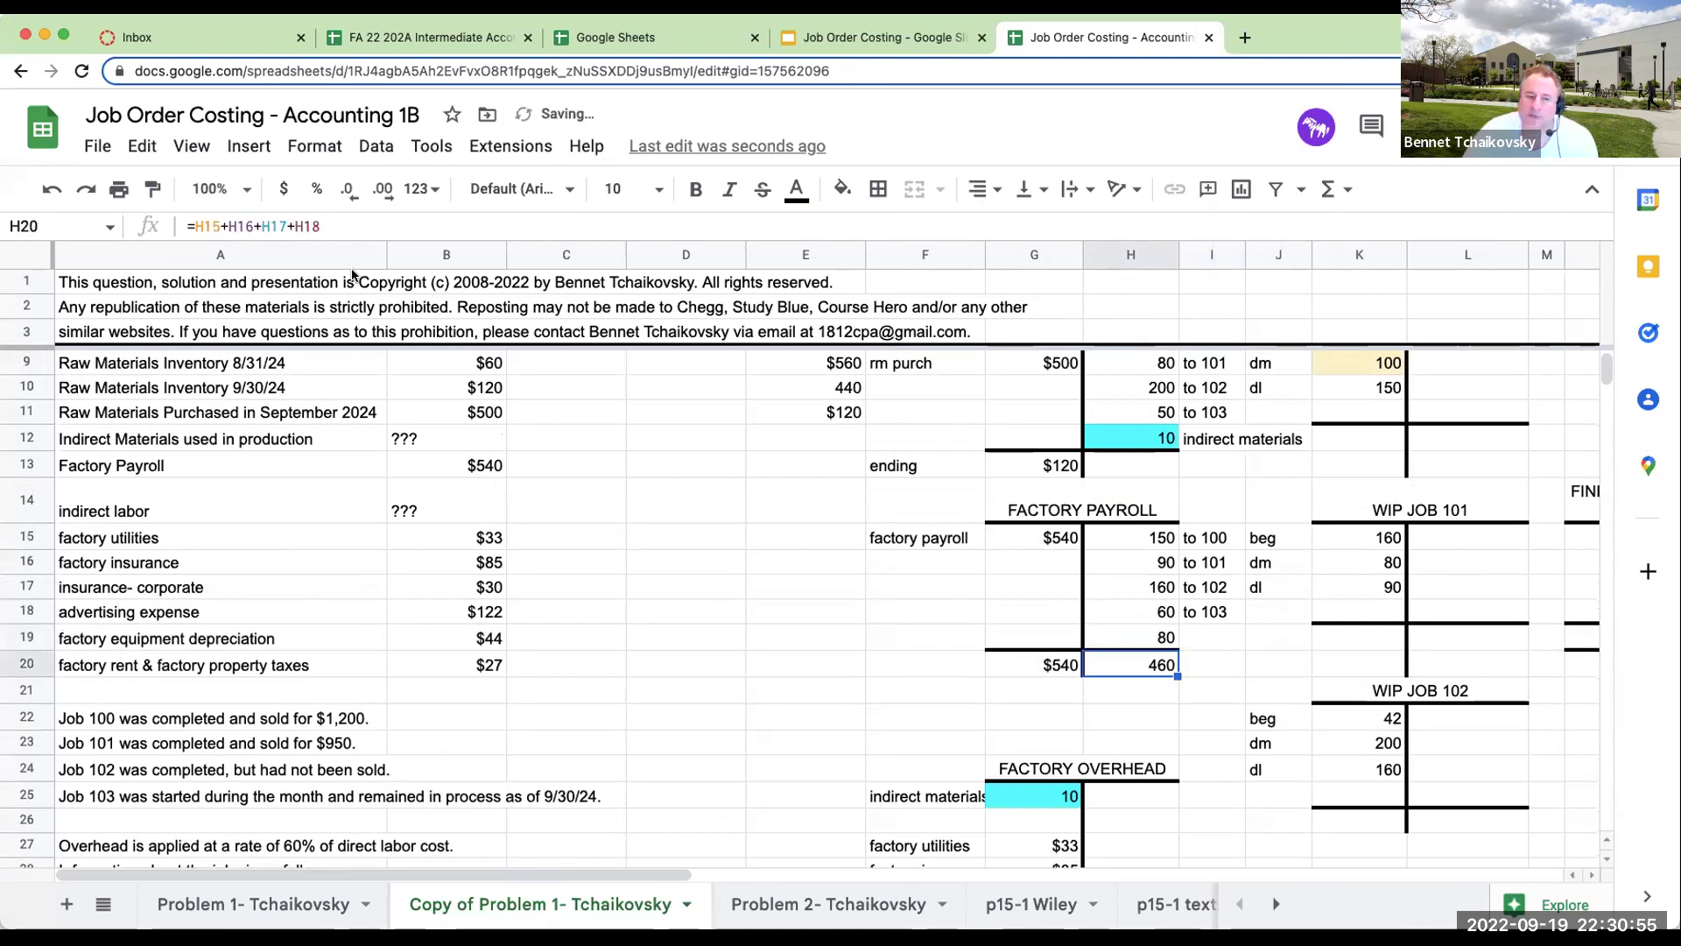
Extend the Factory Payroll credit total in H20 to include H19.
{"action": "left_click", "coordinate": [346, 225]}
{"action": "type", "text": "+H19"}
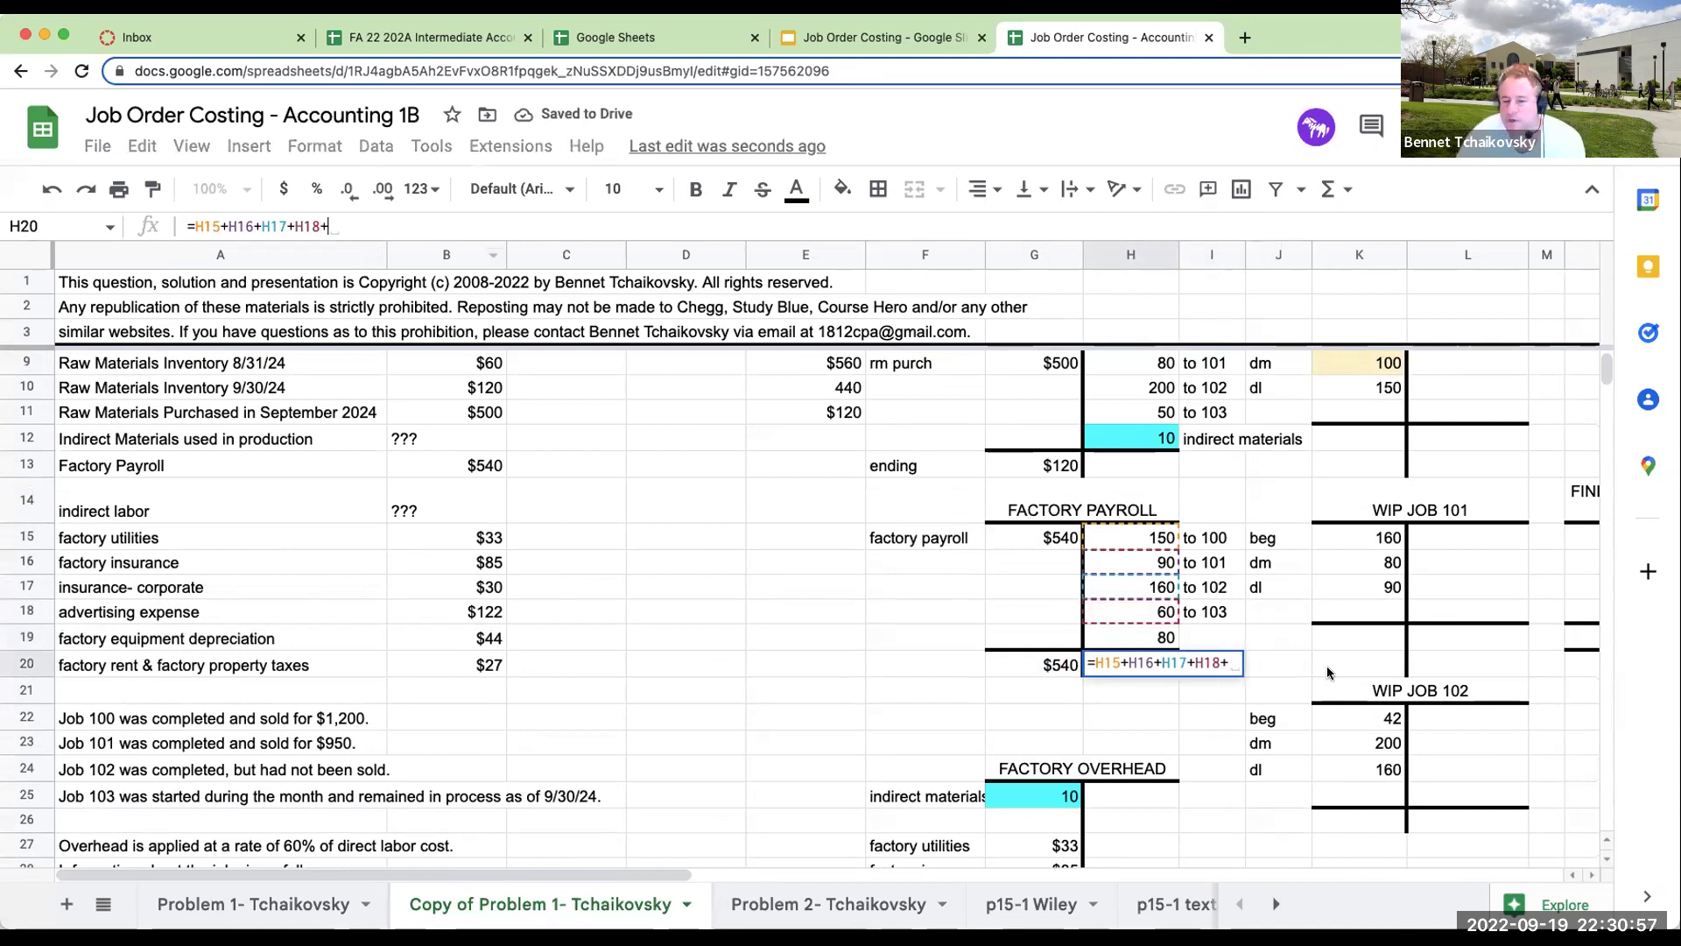
{"action": "key", "text": "Return"}
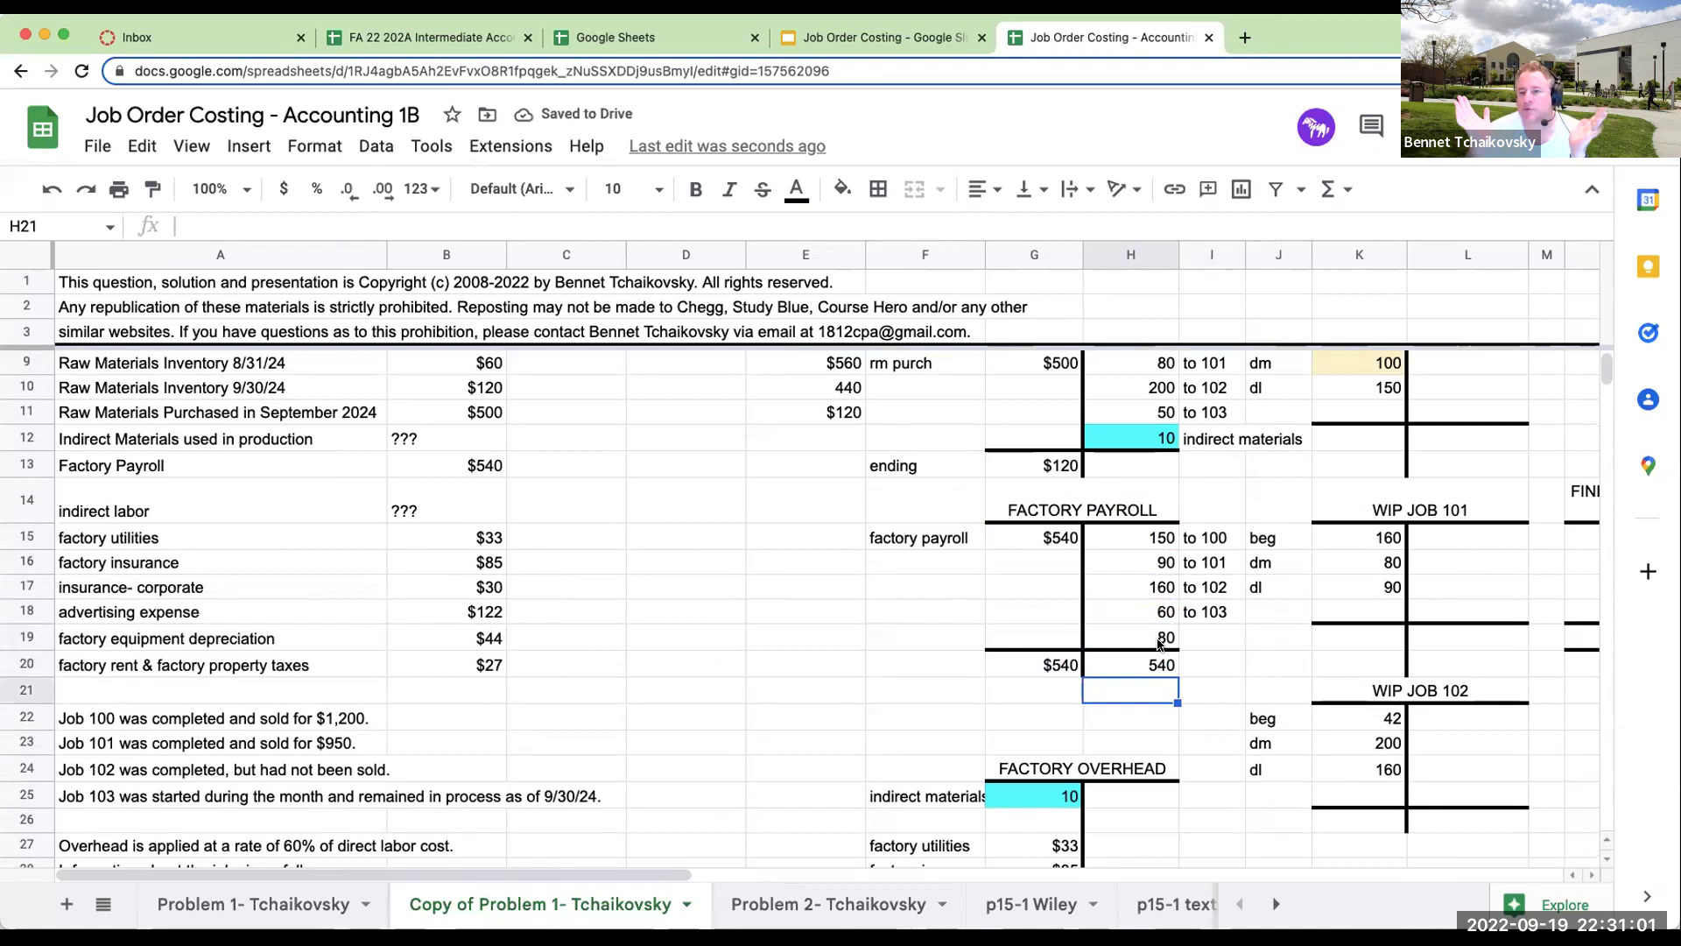
Label the H19 credit "indirect labor" in I19 and fill H19 with bright green.
{"action": "left_click", "coordinate": [1212, 637]}
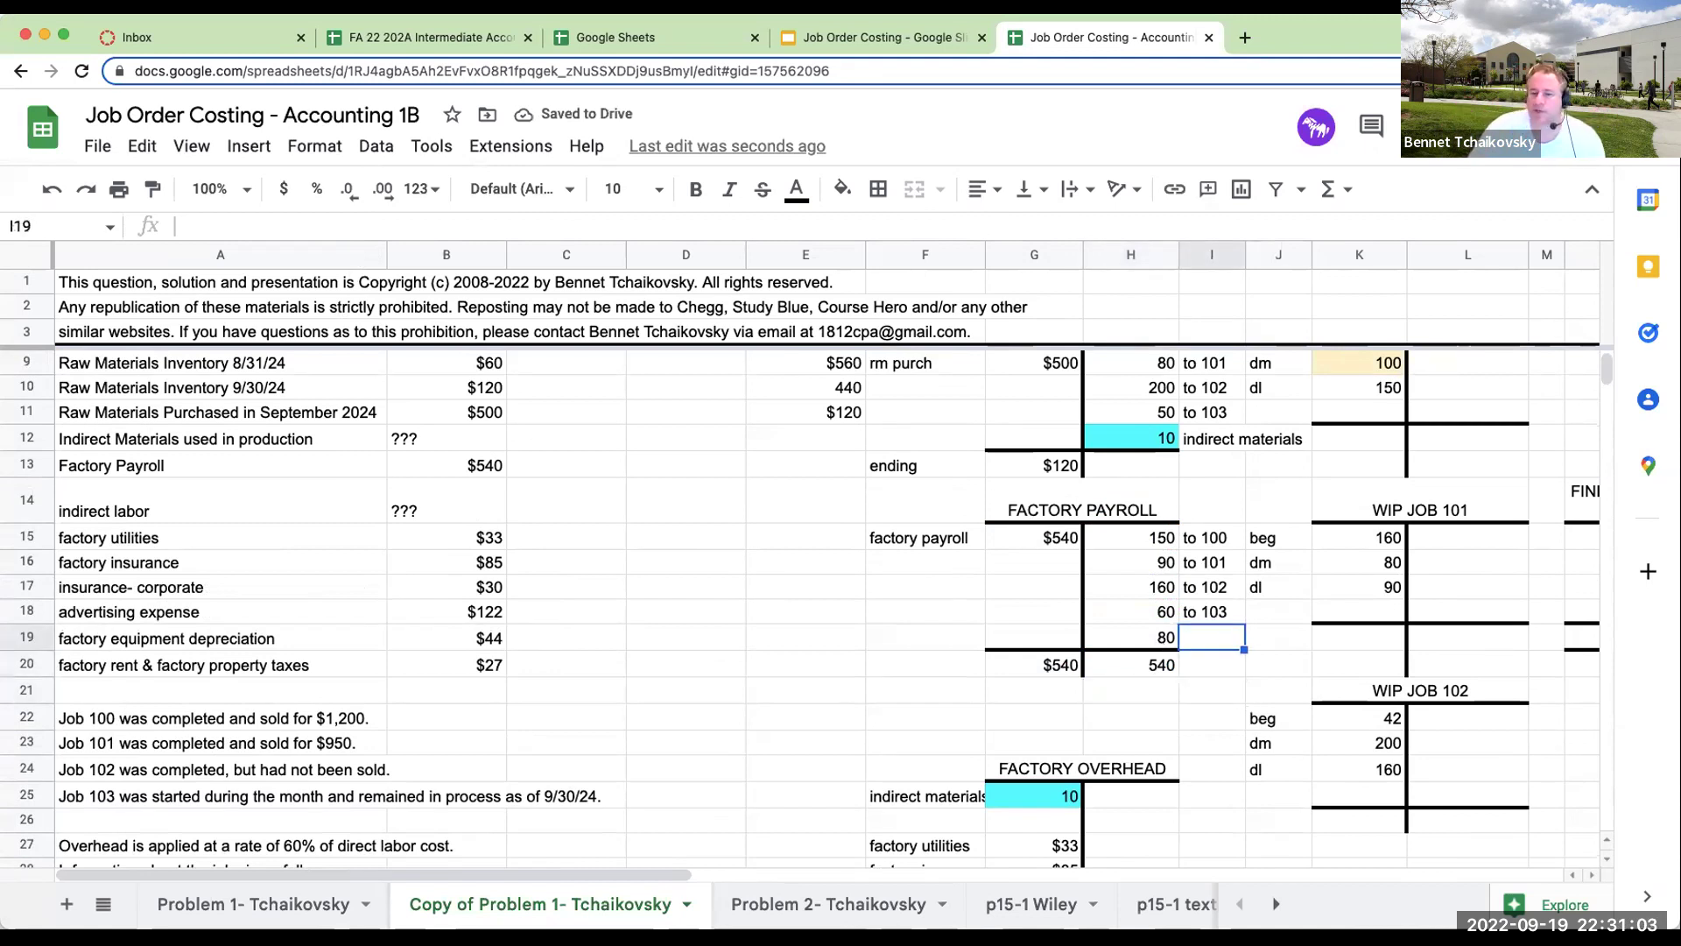
{"action": "type", "text": "indirect labor"}
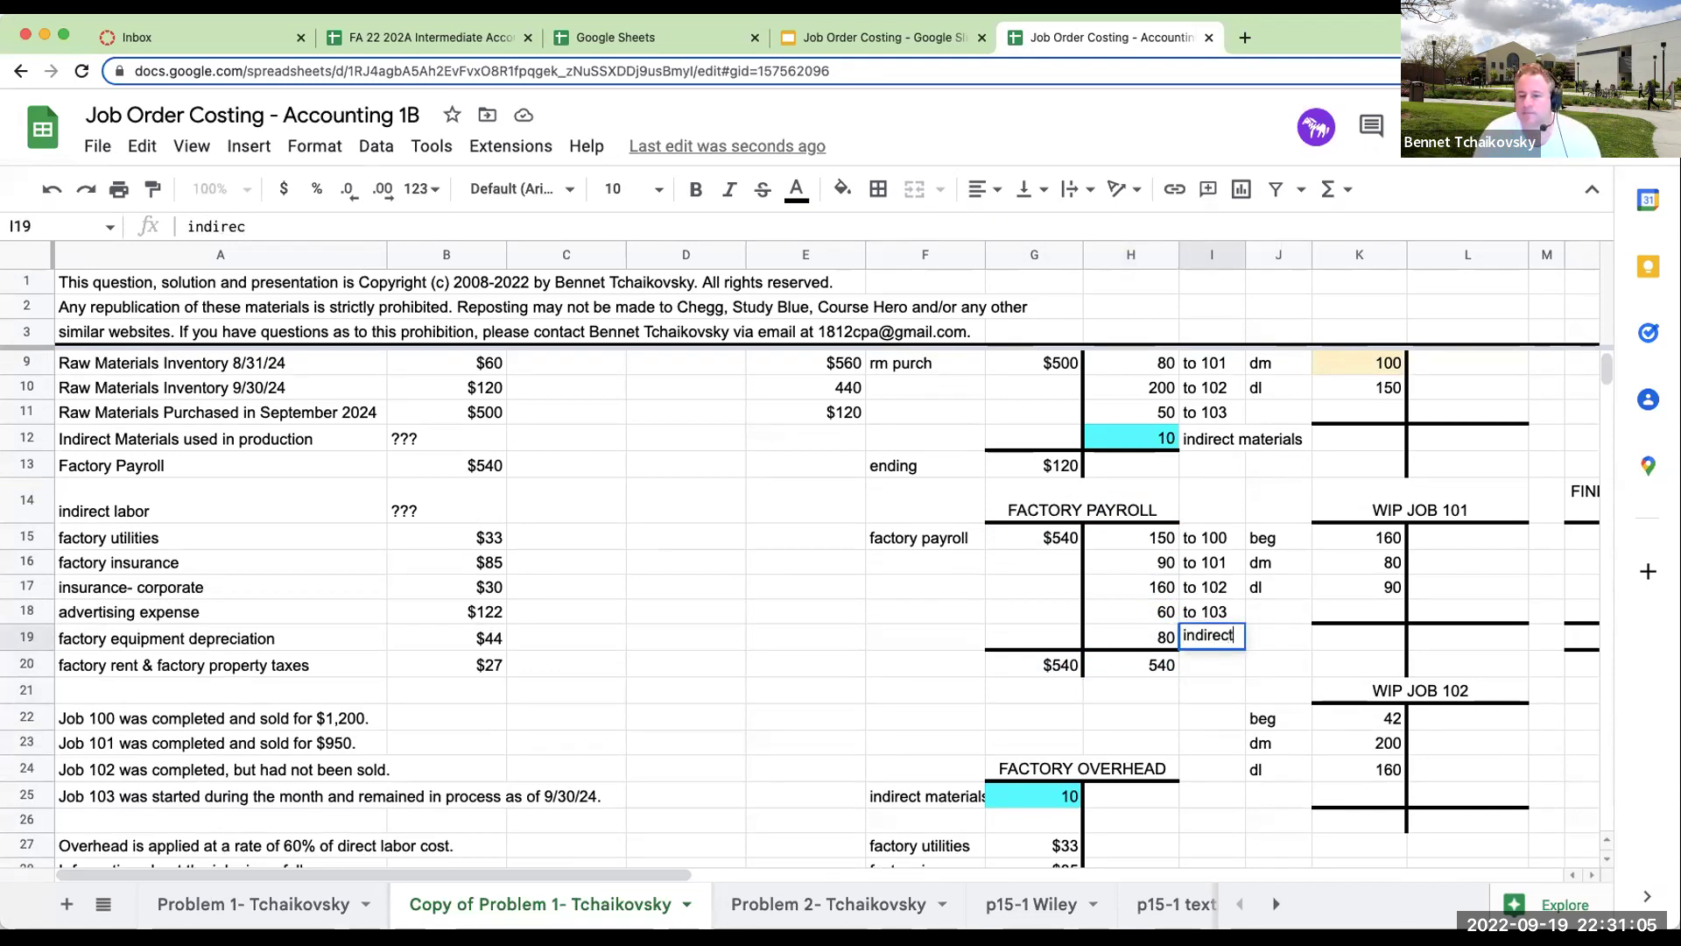
{"action": "key", "text": "Return"}
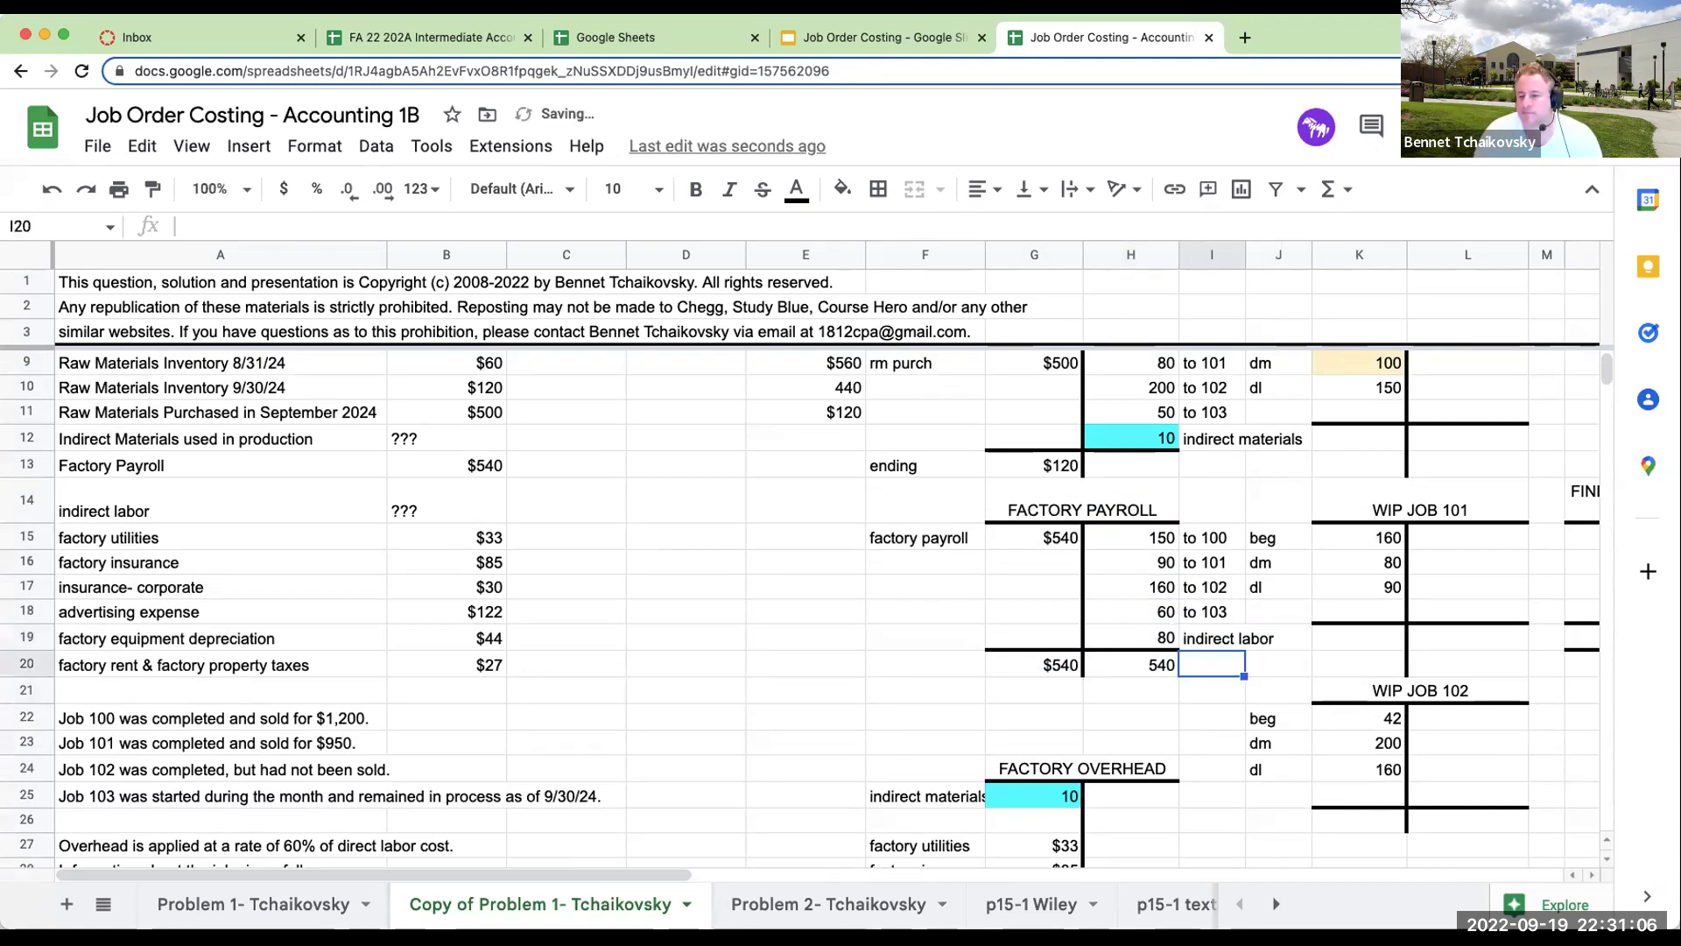
{"action": "left_click", "coordinate": [1157, 638]}
{"action": "left_click", "coordinate": [842, 188]}
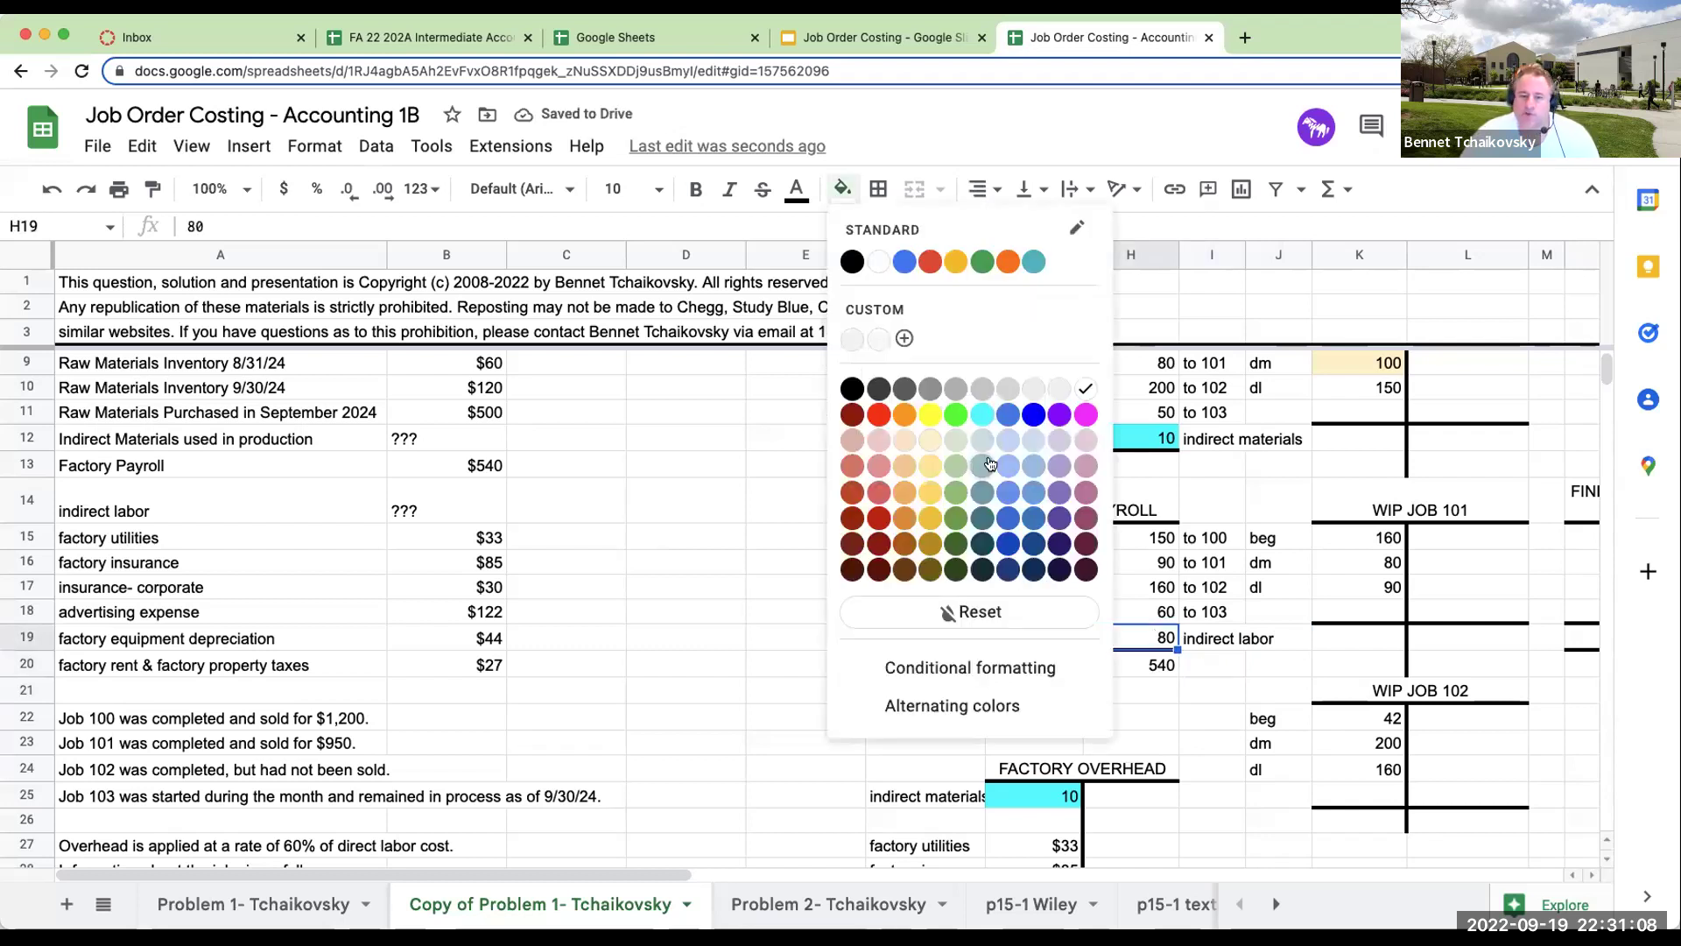
{"action": "left_click", "coordinate": [956, 413]}
Fill G26 in the Factory Overhead account with bright green and post the indirect labor there by referencing H19.
{"action": "left_click", "coordinate": [1033, 819]}
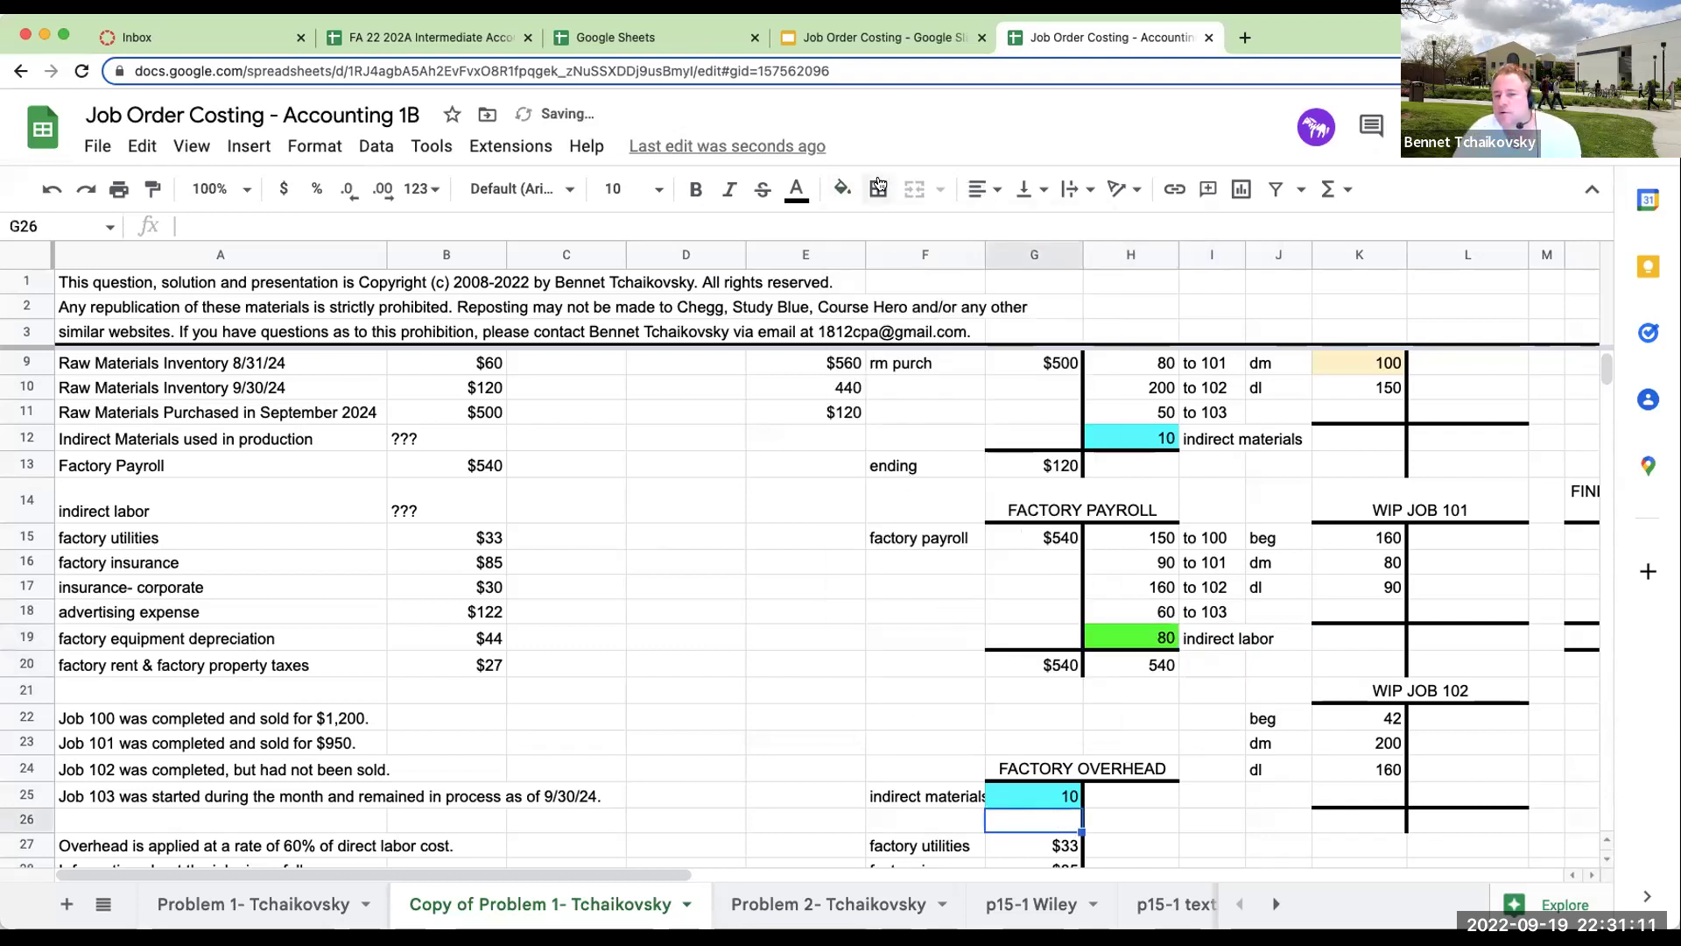
{"action": "left_click", "coordinate": [842, 189]}
{"action": "left_click", "coordinate": [956, 413]}
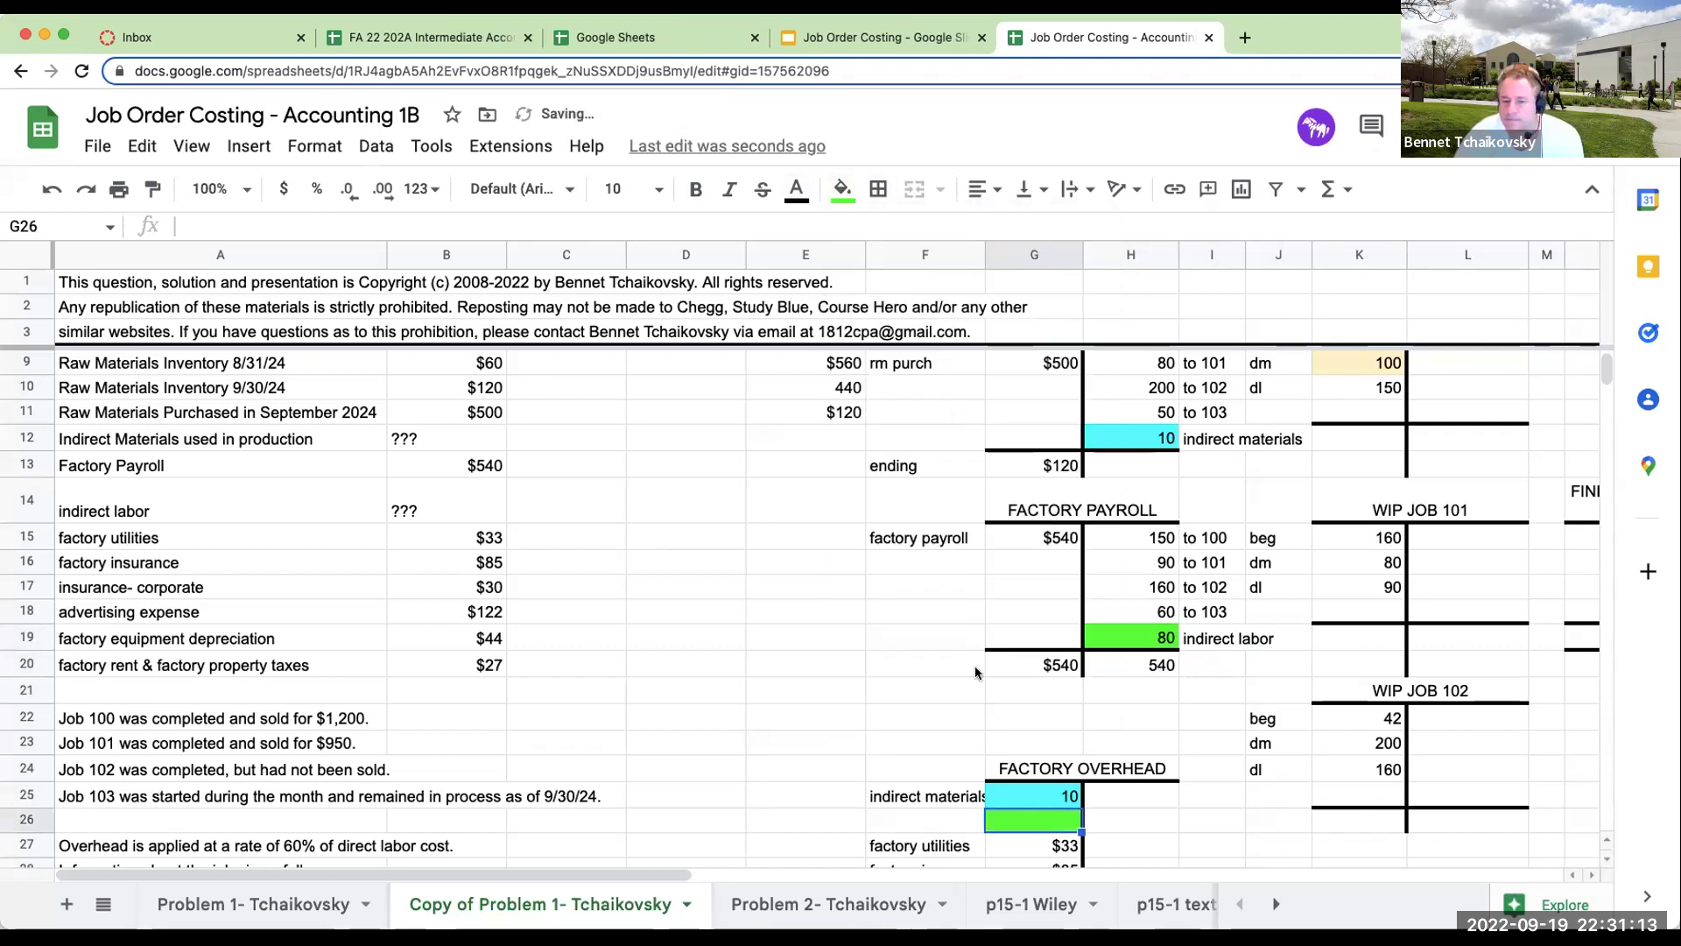
{"action": "type", "text": "+"}
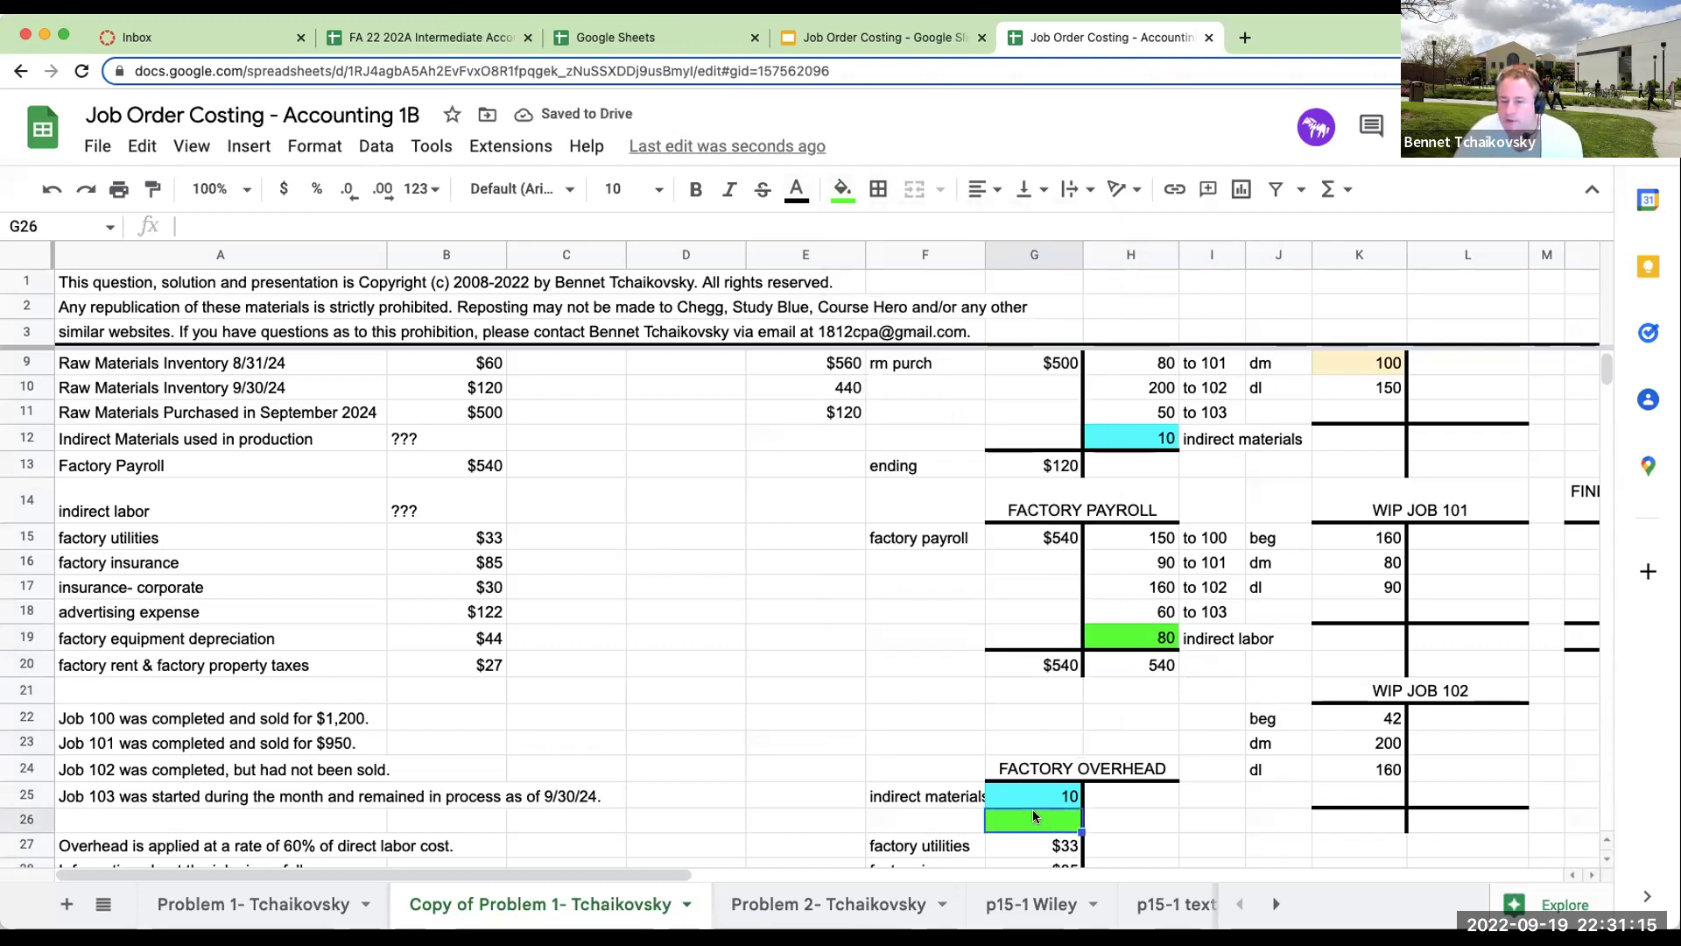
{"action": "left_click", "coordinate": [1128, 625]}
{"action": "key", "text": "Return"}
Label the indirect labor entry of Factory Overhead in F26 with the formula =A14.
{"action": "left_click", "coordinate": [943, 818]}
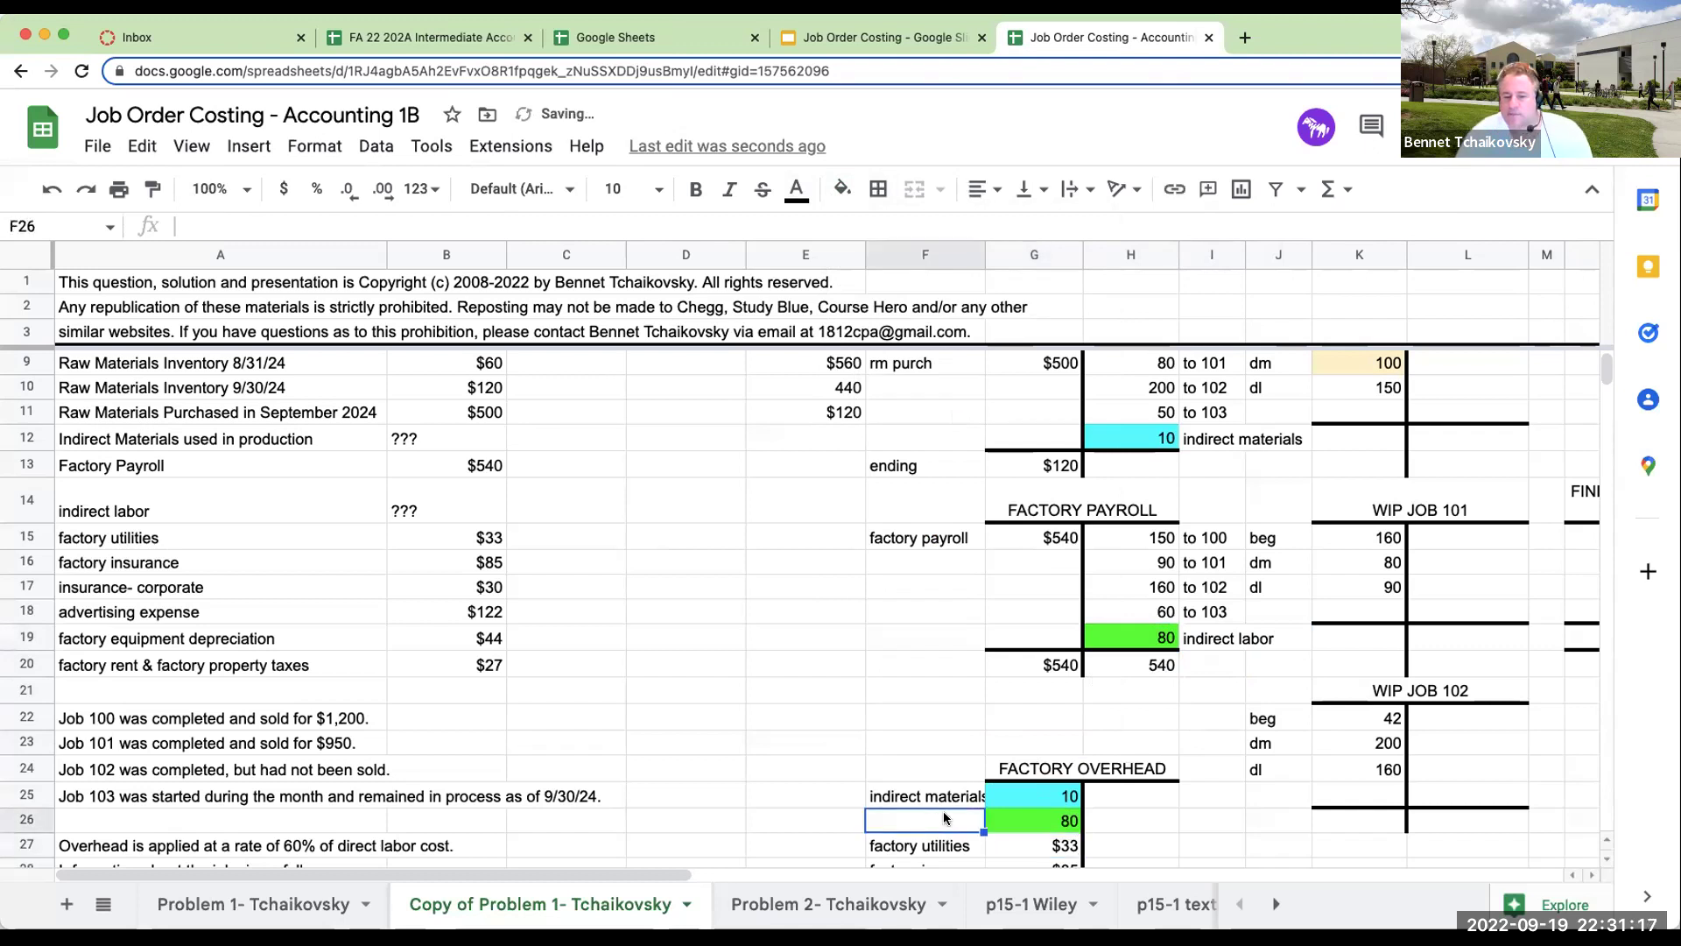
{"action": "type", "text": "=a14"}
{"action": "key", "text": "Return"}
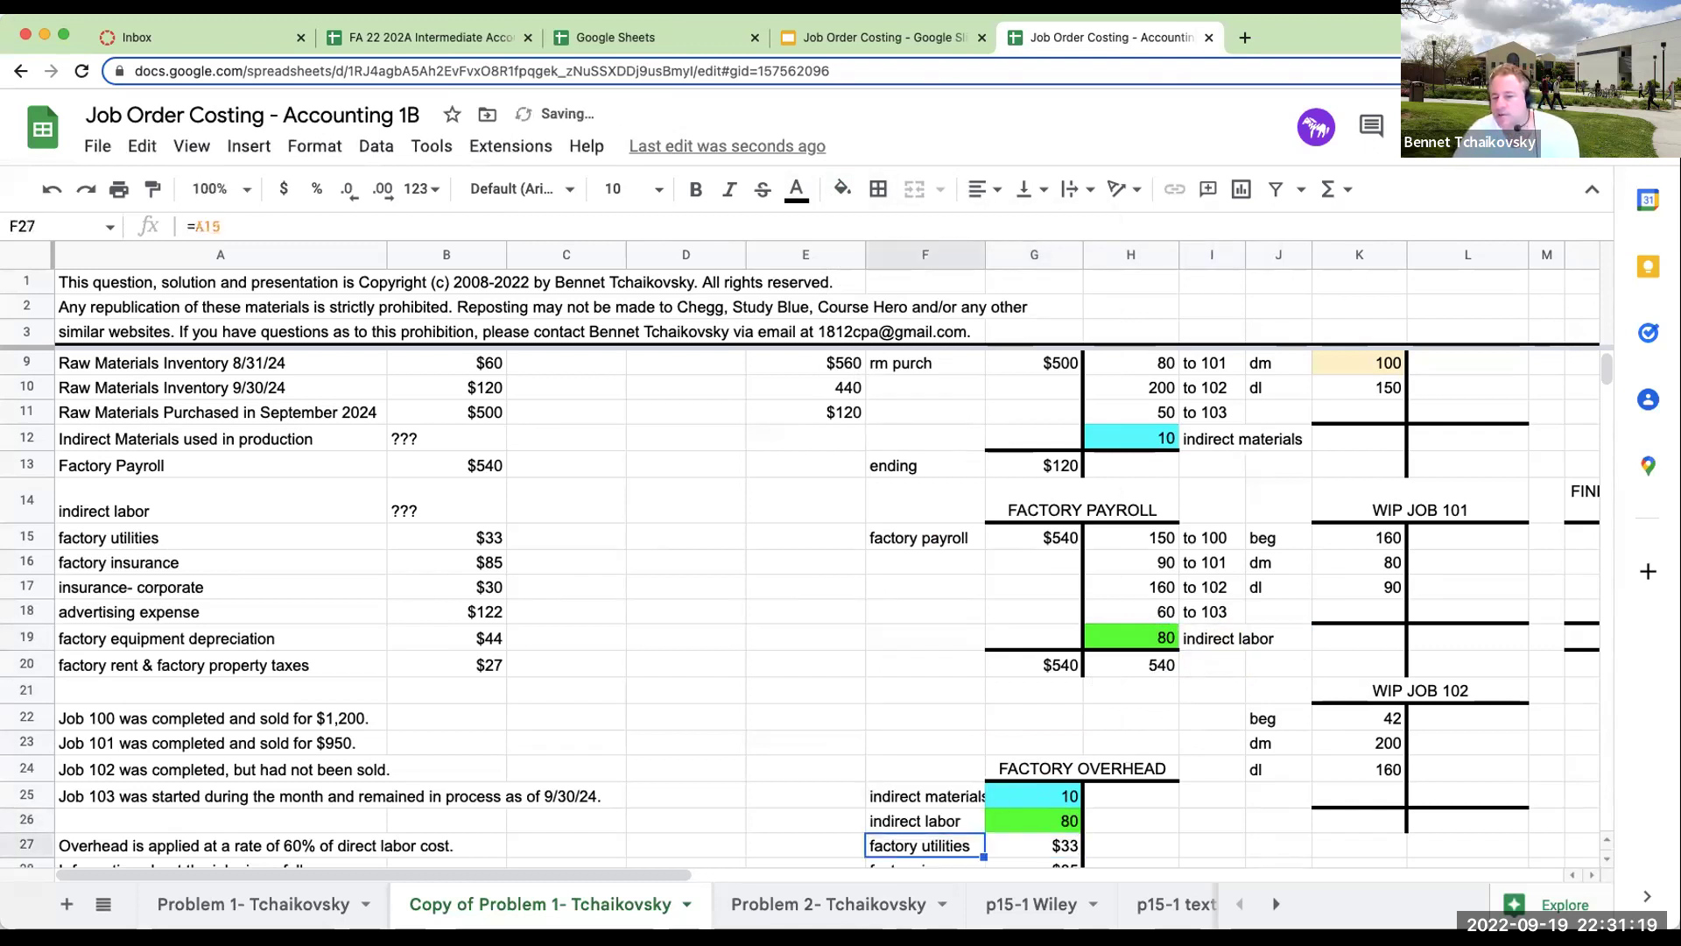
{"action": "scroll", "coordinate": [679, 744], "scroll_direction": "down", "scroll_amount": 4}
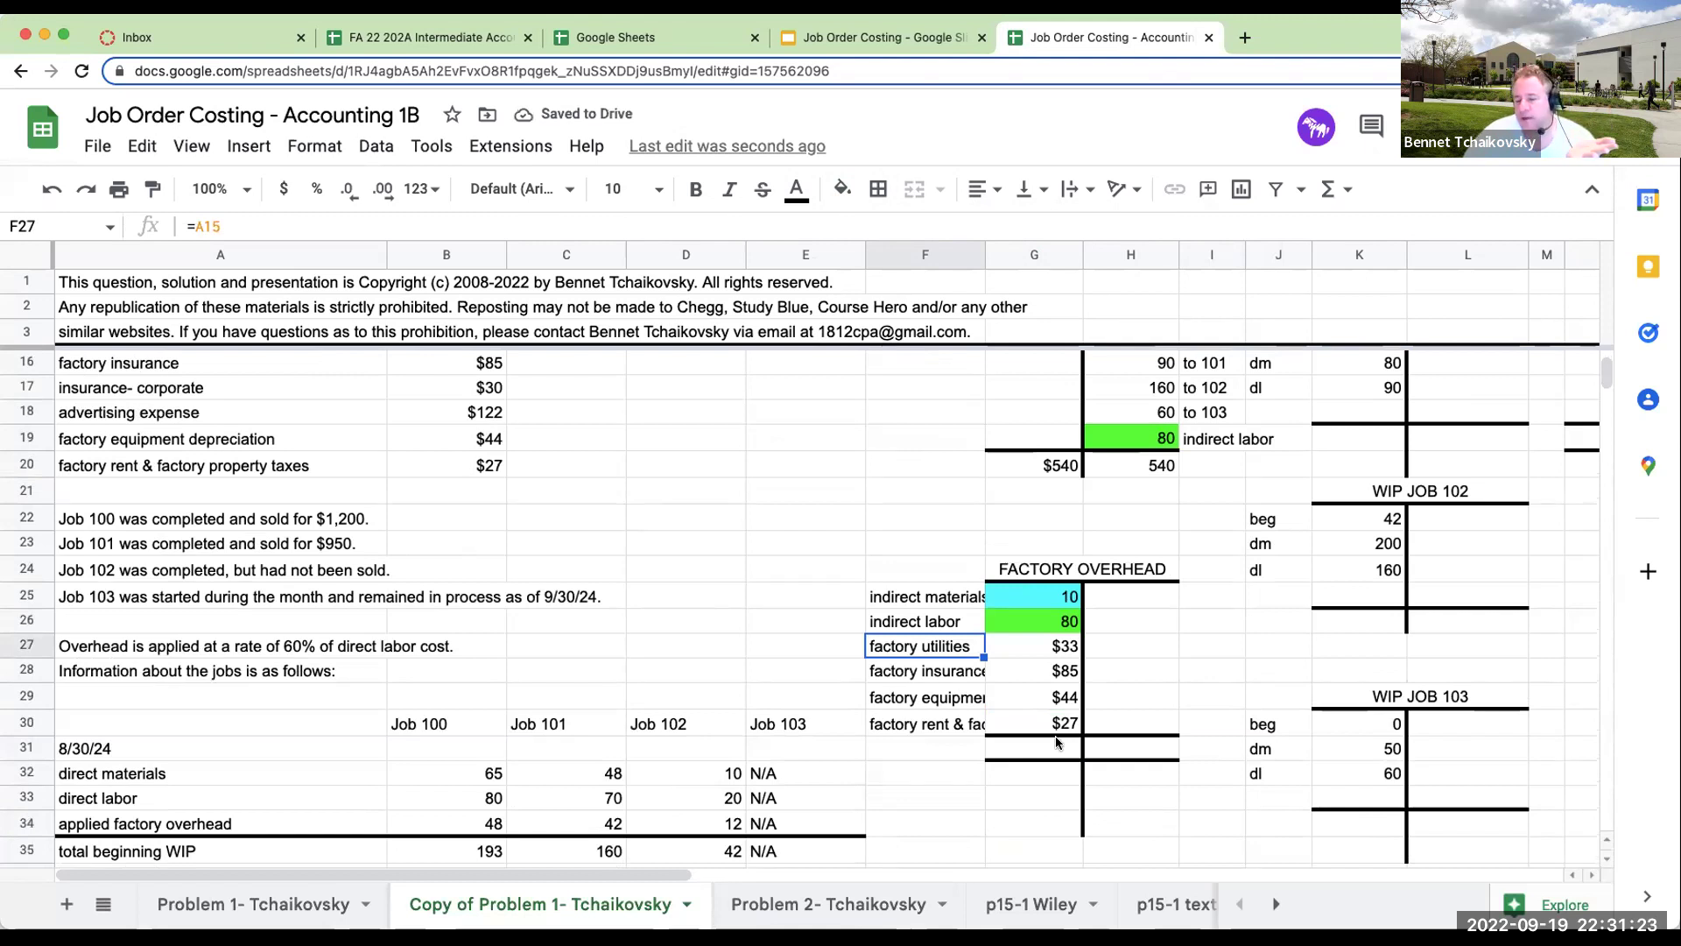
{"action": "scroll", "coordinate": [1135, 618], "scroll_direction": "up", "scroll_amount": 2}
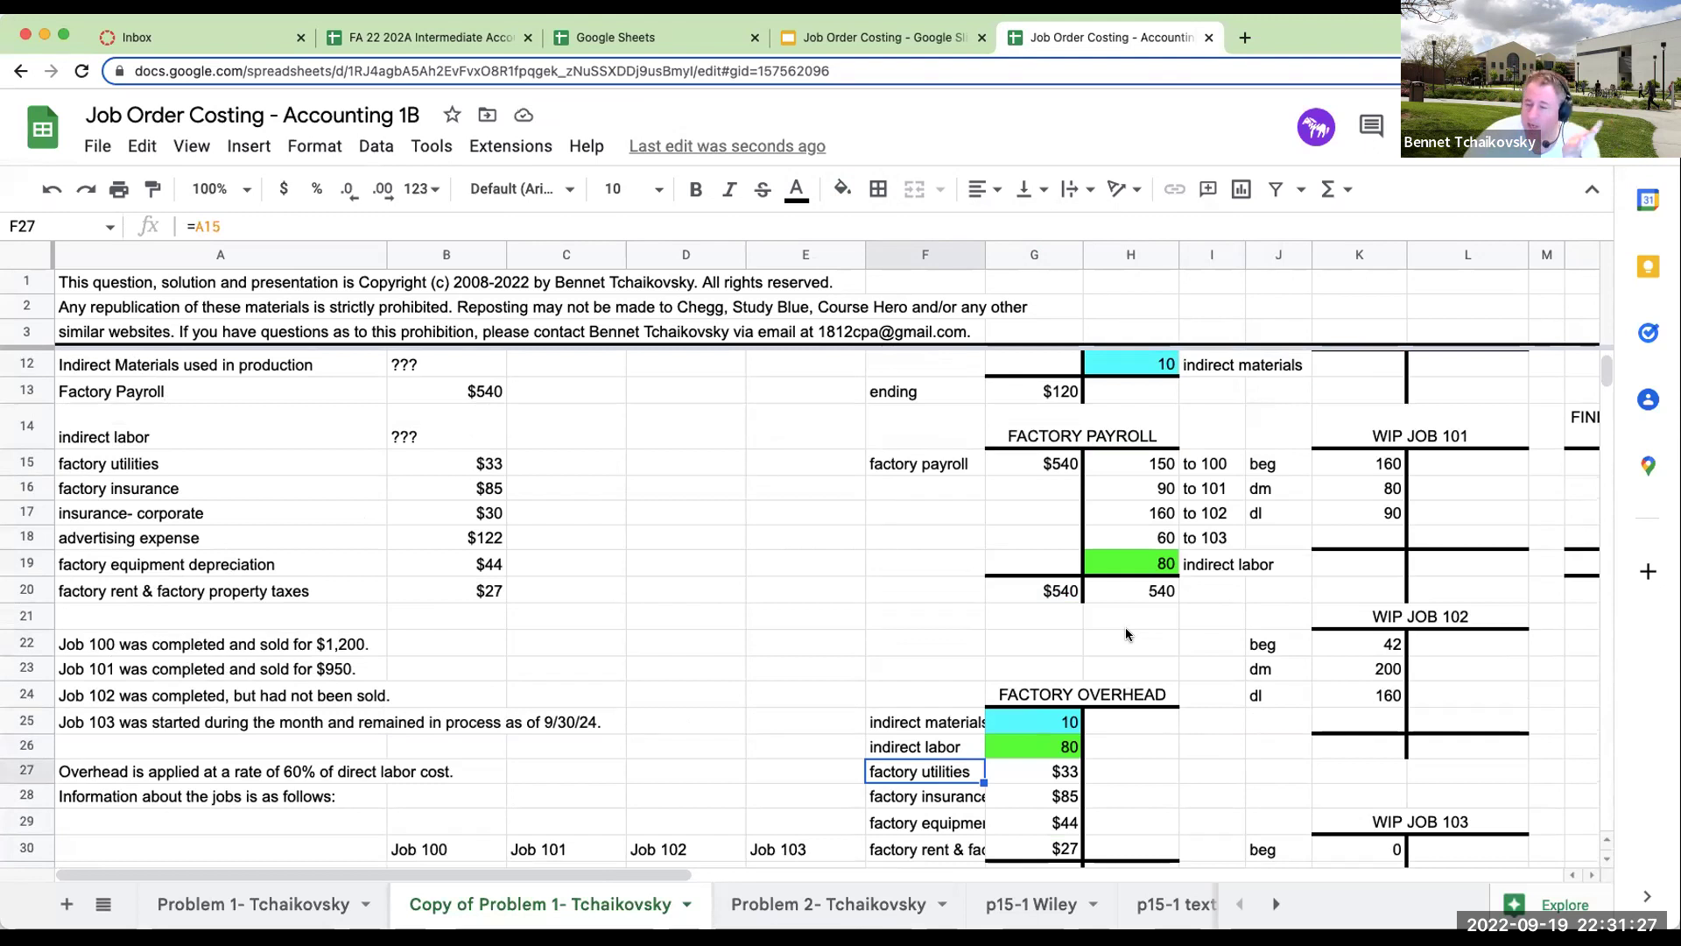
{"action": "scroll", "coordinate": [654, 684], "scroll_direction": "down", "scroll_amount": 2}
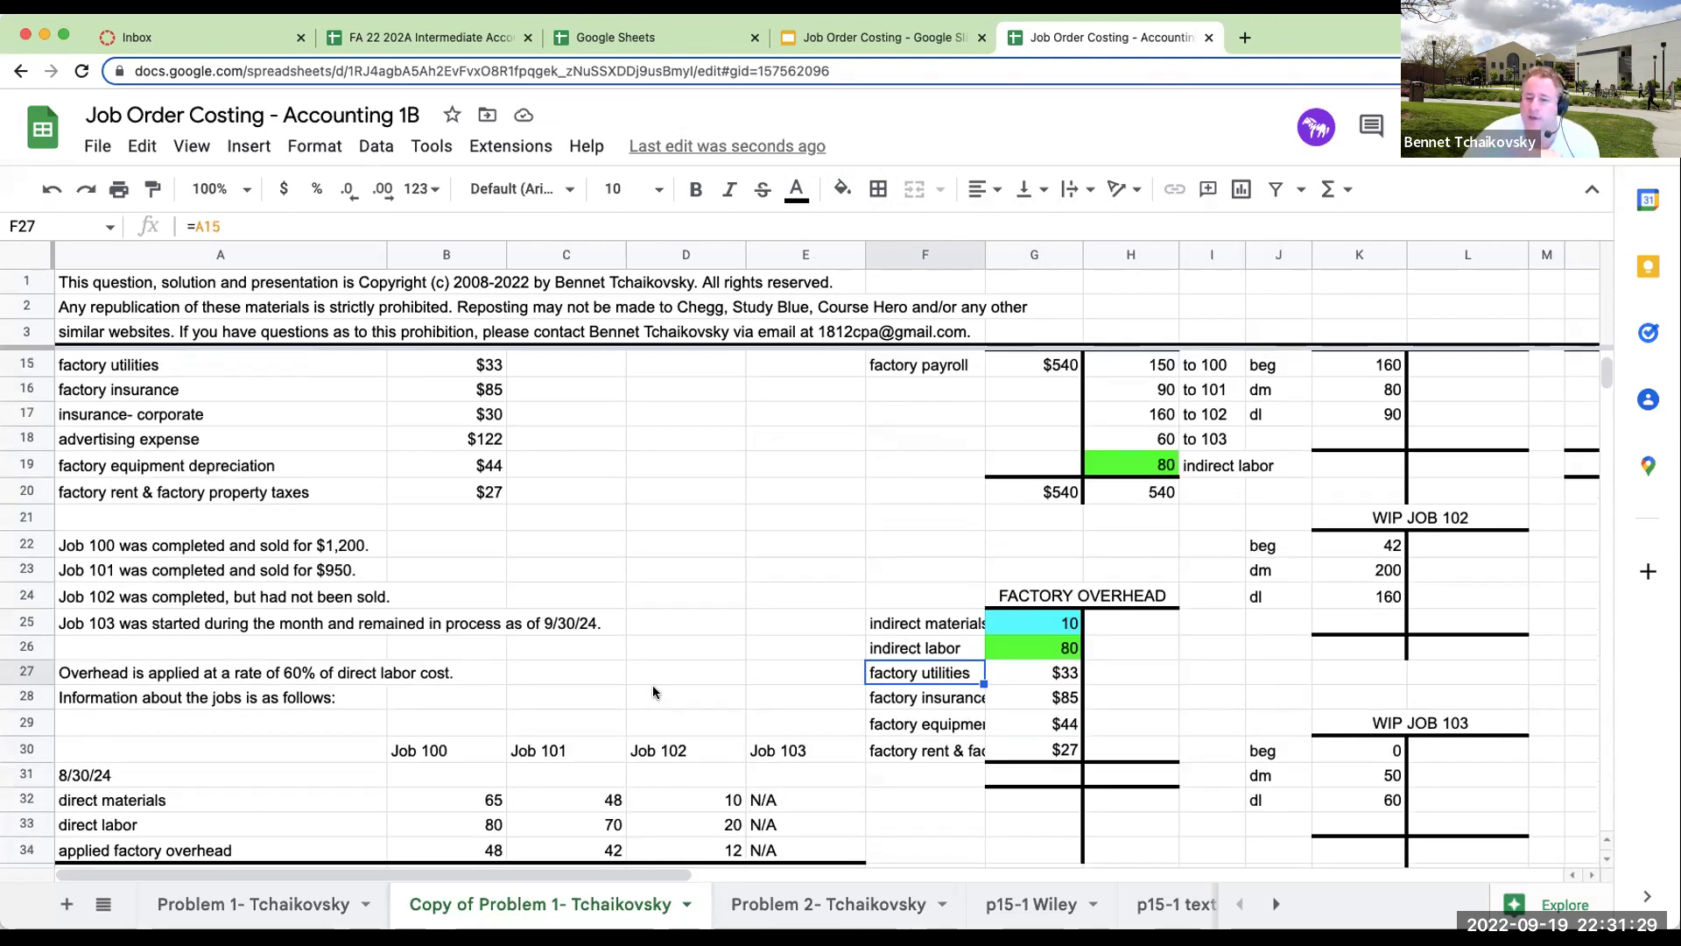
Label the debit side of the Factory Overhead account "actual" in G23, above the account title.
{"action": "left_click_drag", "start_coordinate": [930, 623], "coordinate": [1028, 756]}
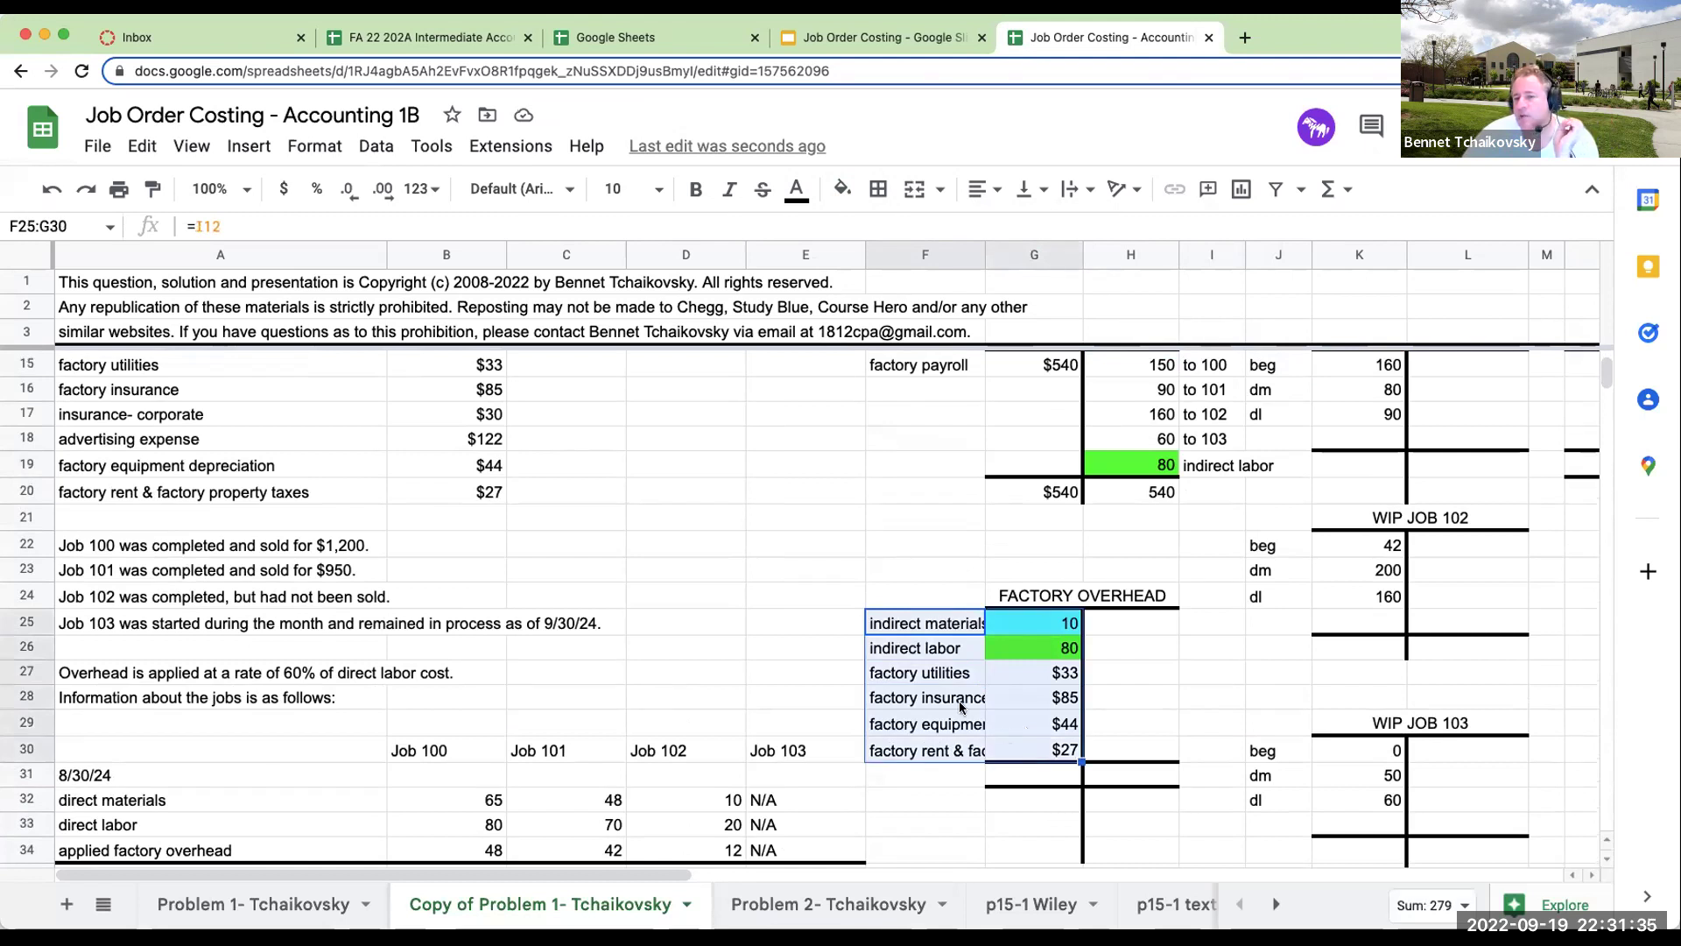
{"action": "scroll", "coordinate": [627, 659], "scroll_direction": "up", "scroll_amount": 2}
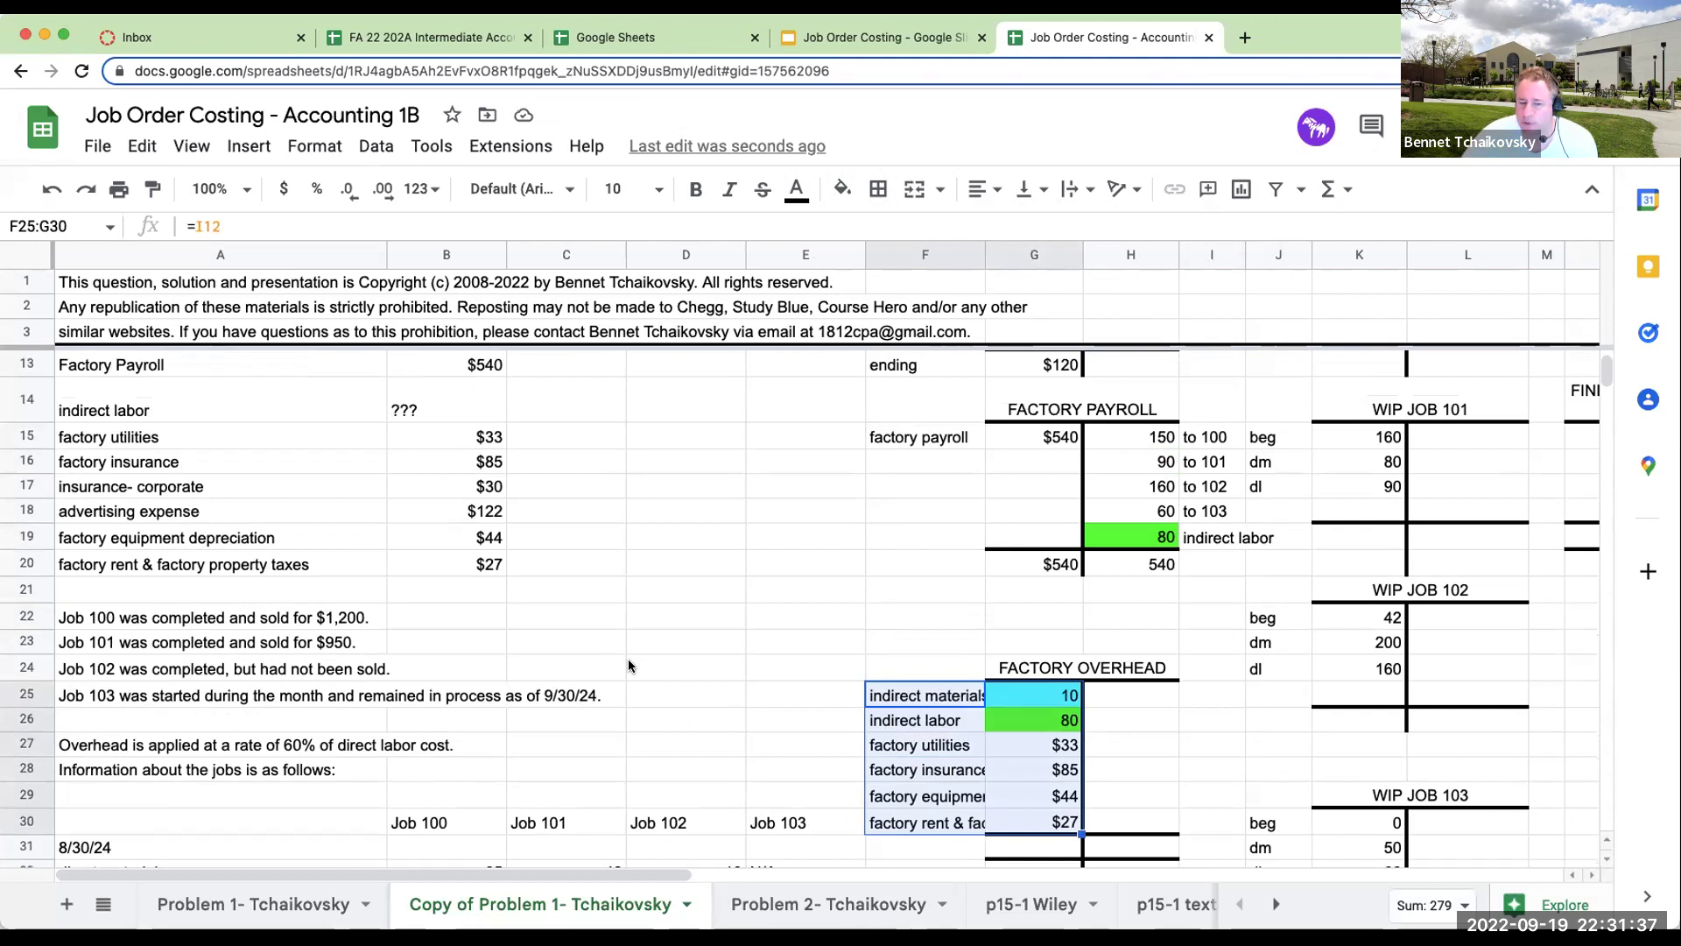
{"action": "left_click", "coordinate": [140, 743]}
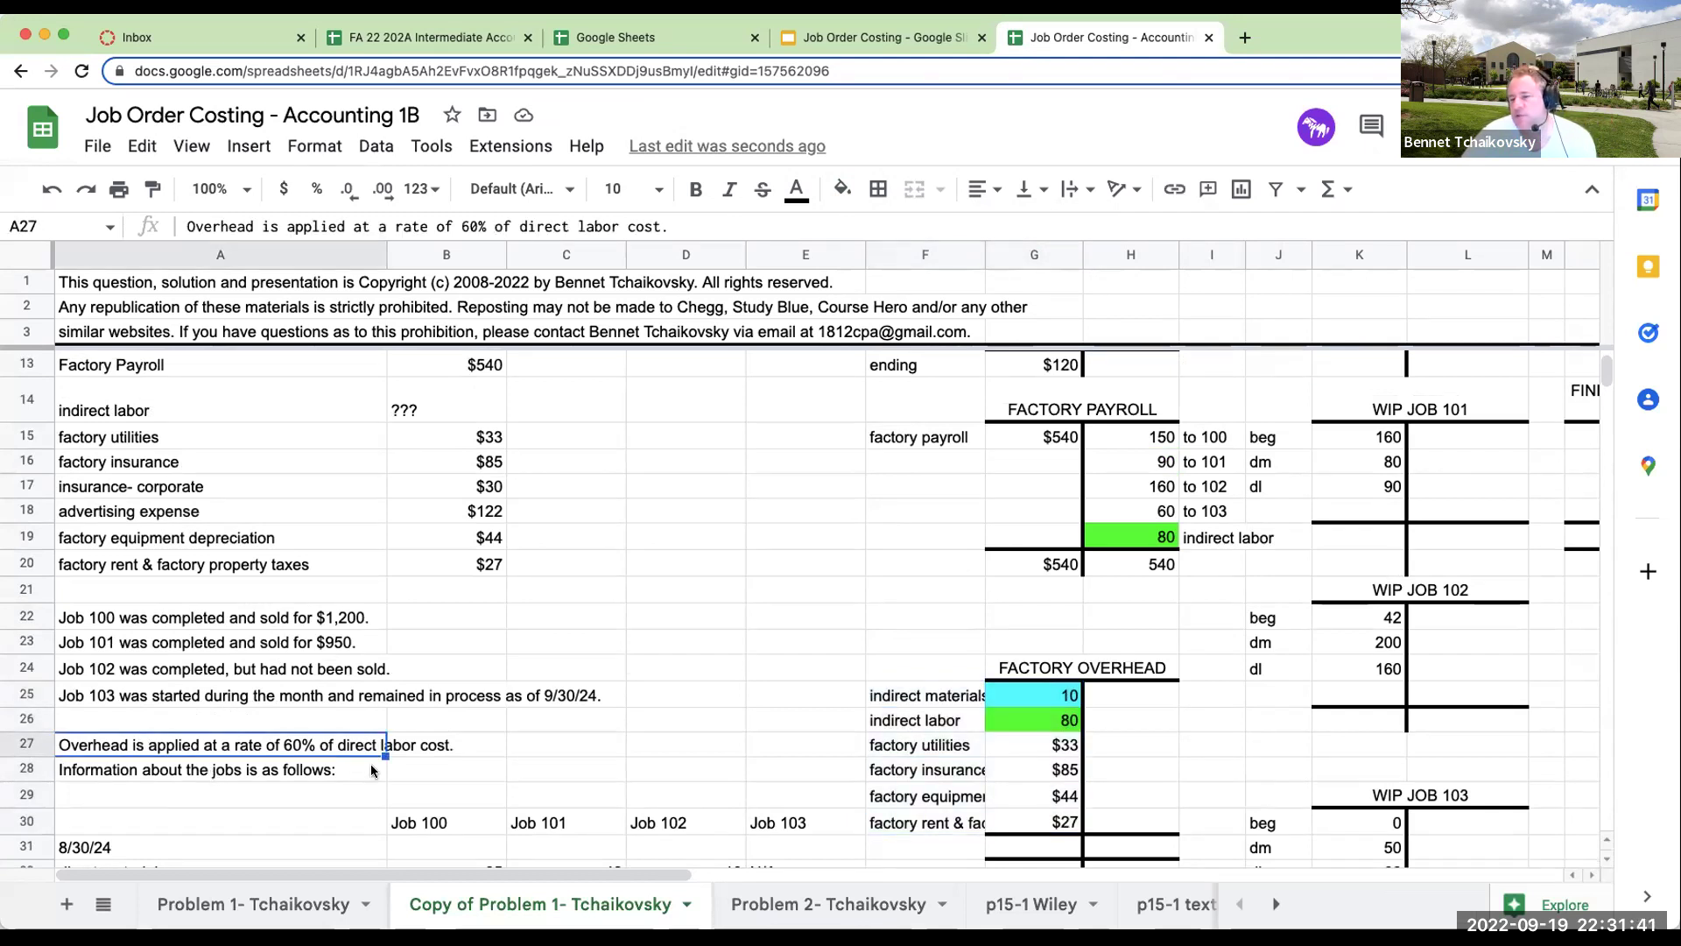
{"action": "left_click", "coordinate": [1022, 642]}
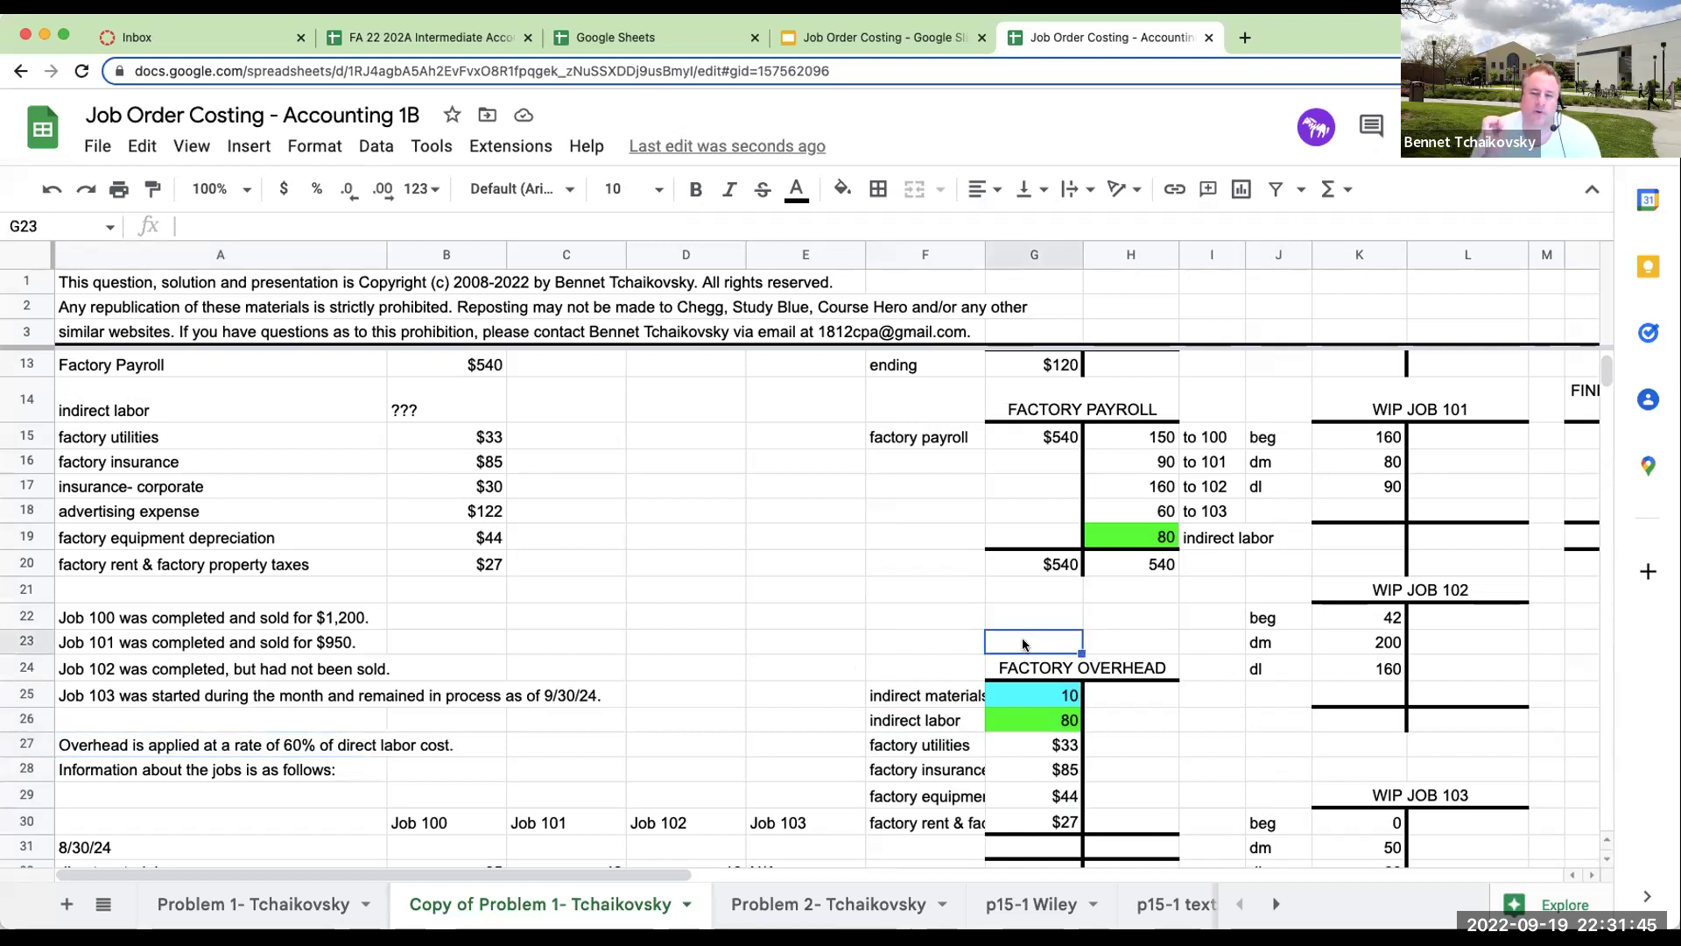
{"action": "type", "text": "actual"}
{"action": "key", "text": "Tab"}
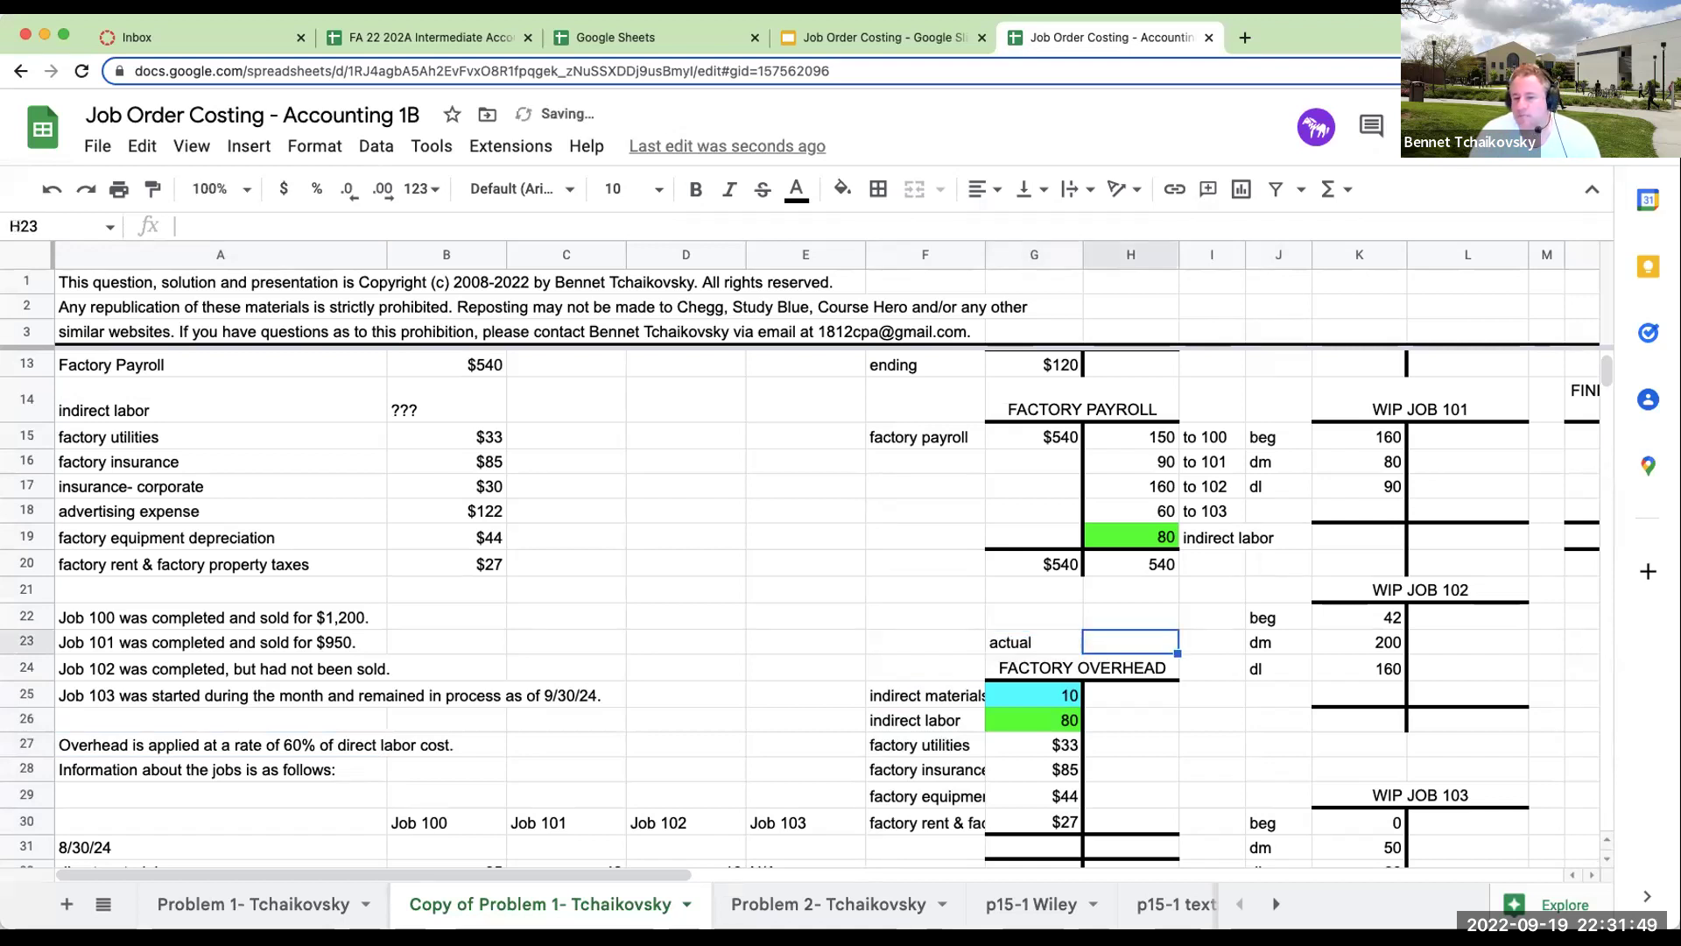
Label the credit side of the Factory Overhead account "applied" in H23.
{"action": "left_click", "coordinate": [1033, 747]}
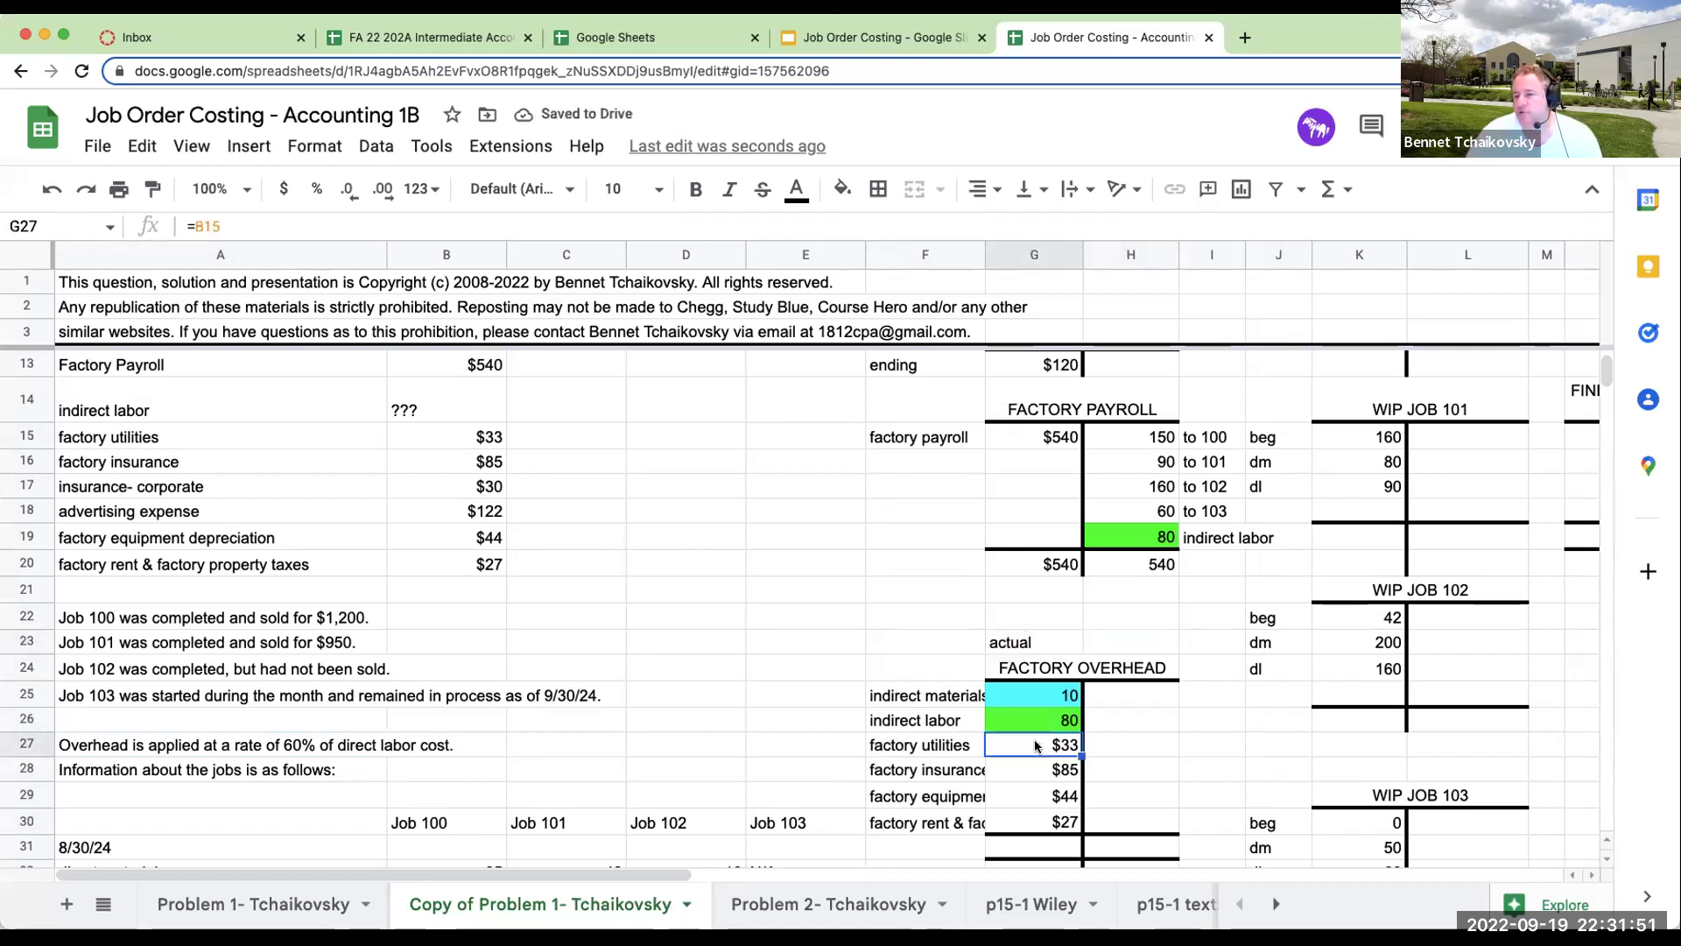
{"action": "left_click", "coordinate": [1108, 642]}
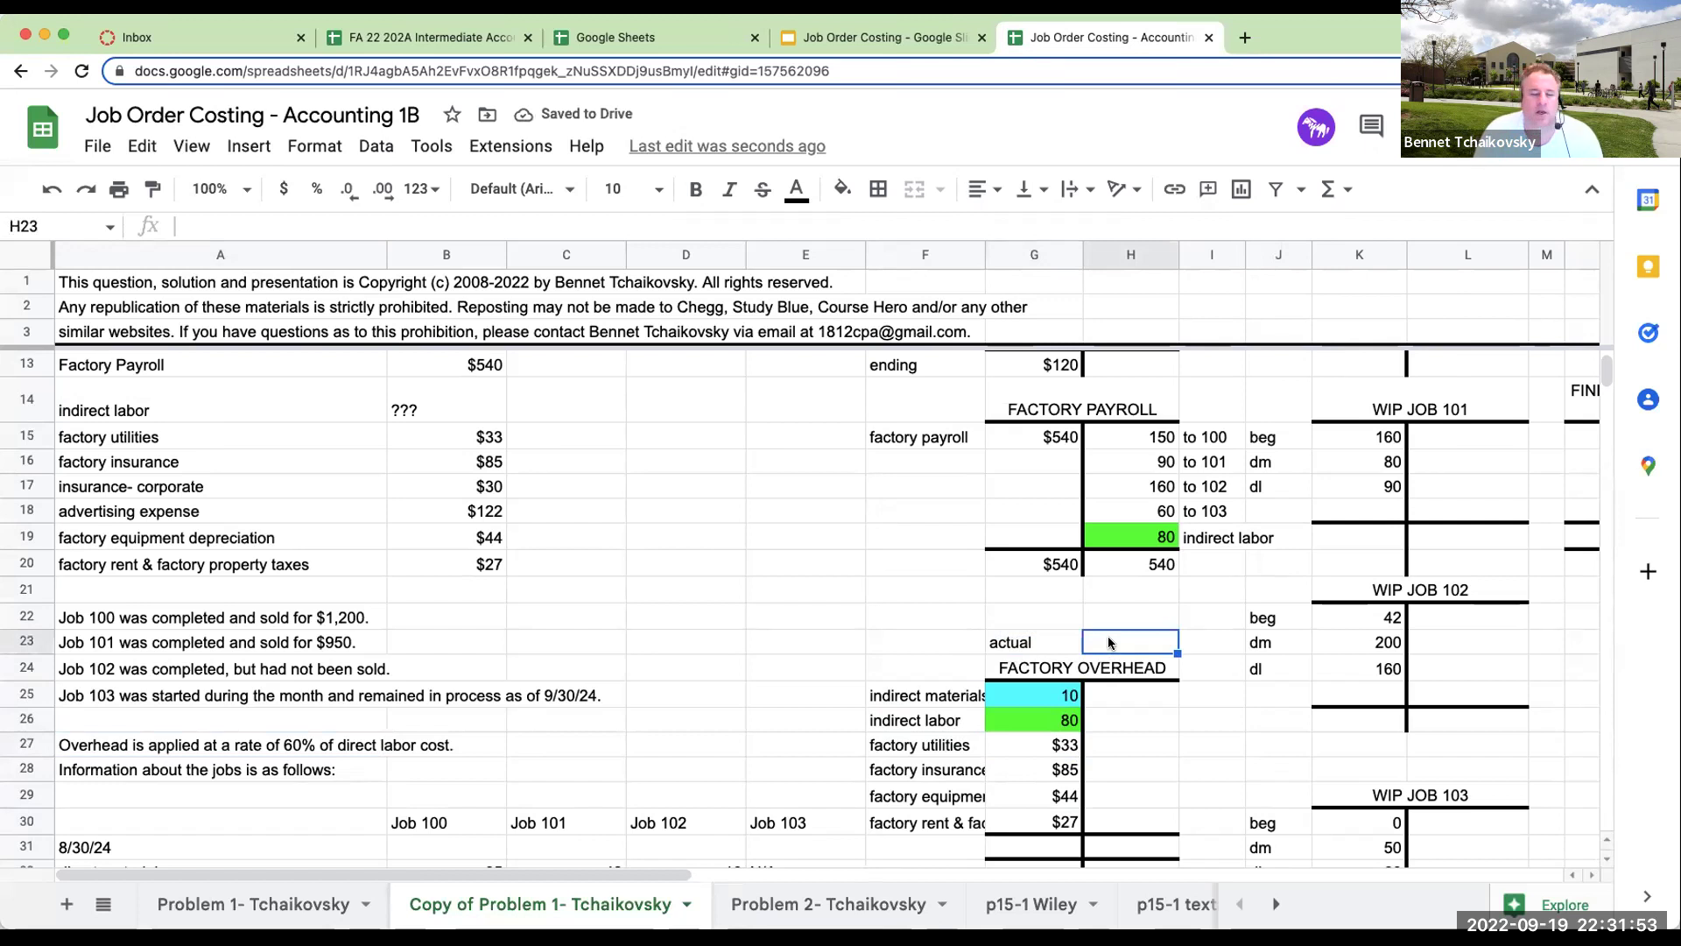
{"action": "type", "text": "applied"}
{"action": "key", "text": "Return"}
{"action": "left_click", "coordinate": [1212, 641]}
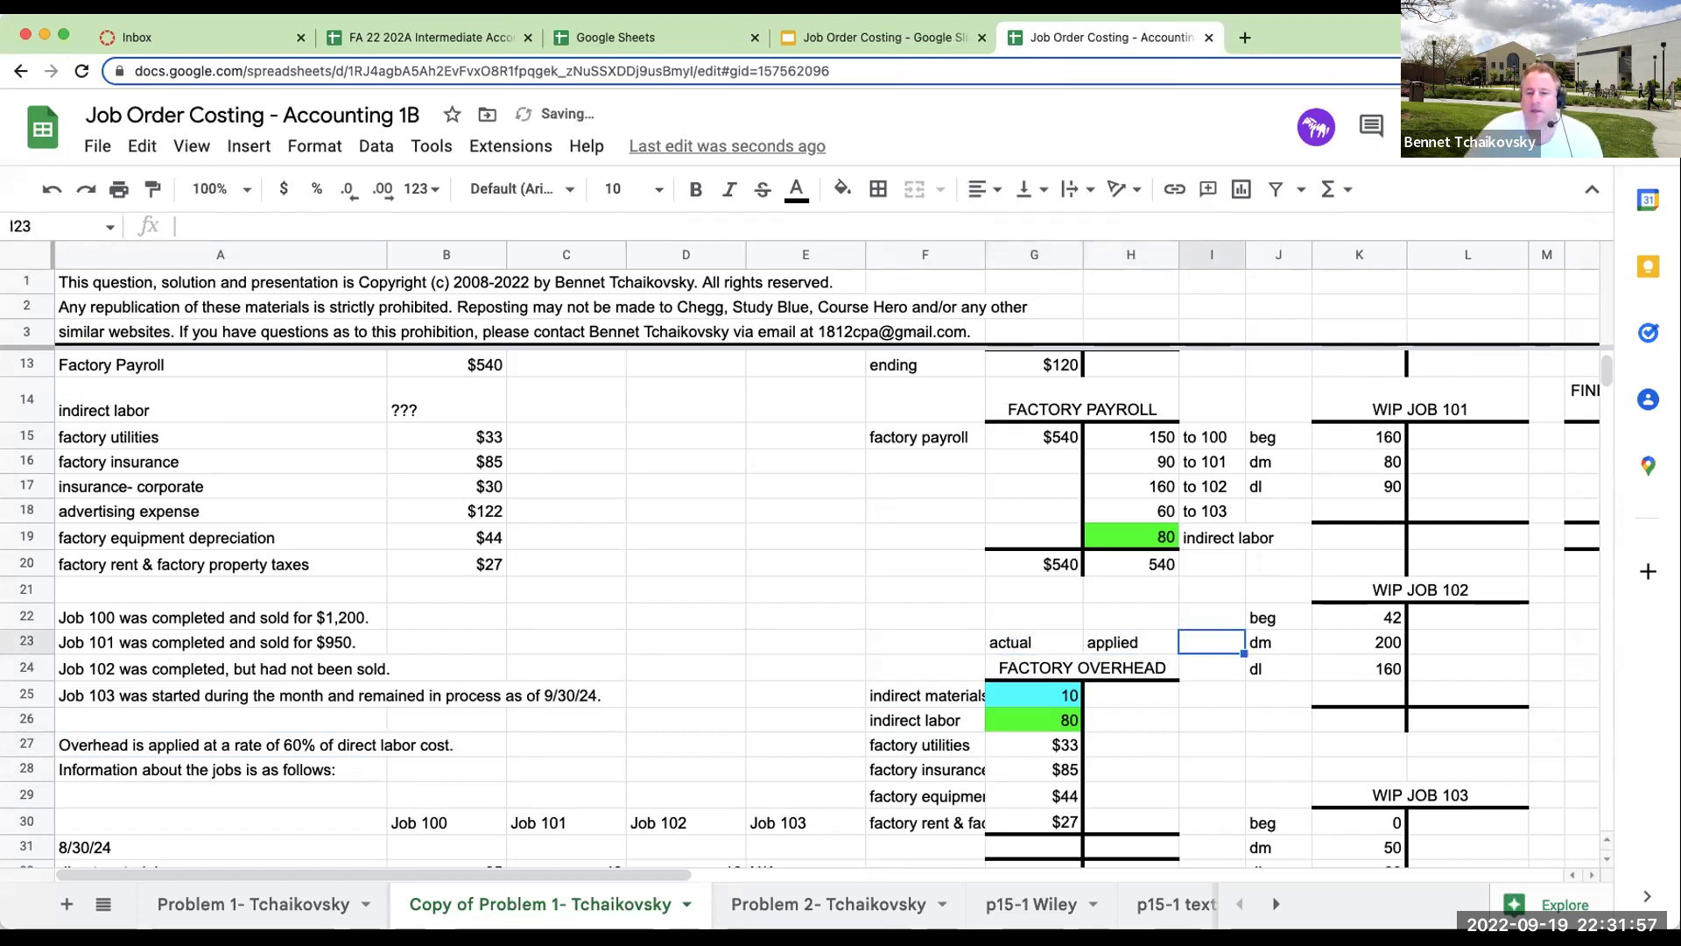
Check the overhead application rate in A27 and go to B41, below Job 100's applied factory overhead for September.
{"action": "left_click", "coordinate": [1138, 744]}
{"action": "scroll", "coordinate": [407, 569], "scroll_direction": "down", "scroll_amount": 3}
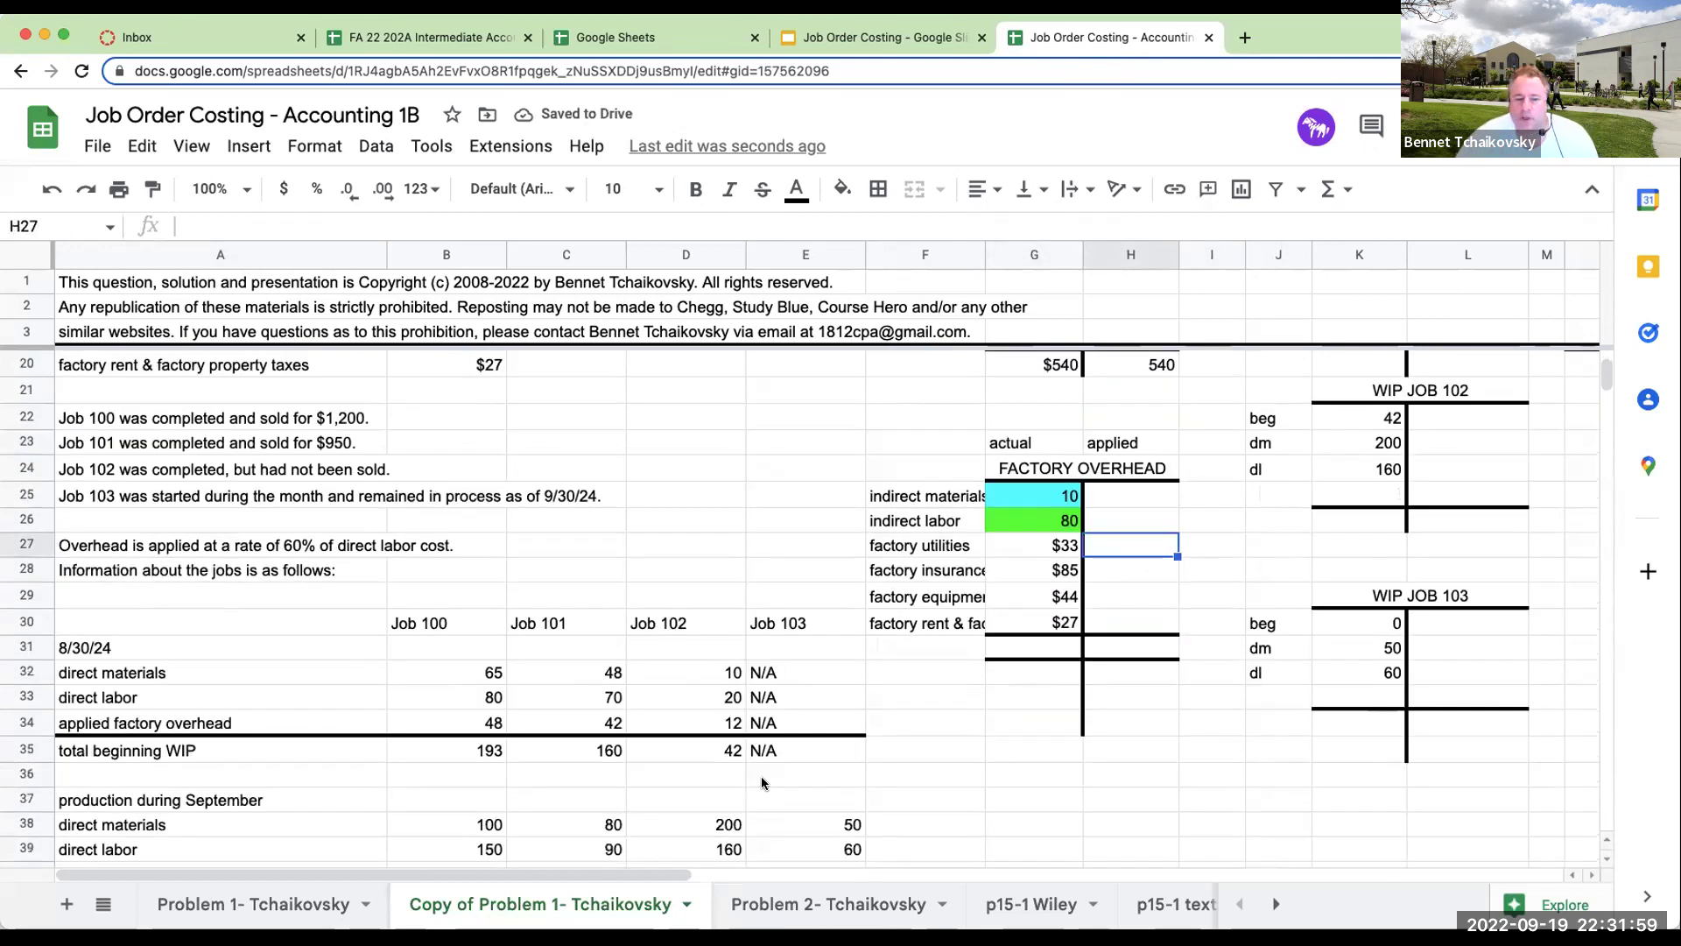
{"action": "left_click", "coordinate": [237, 552]}
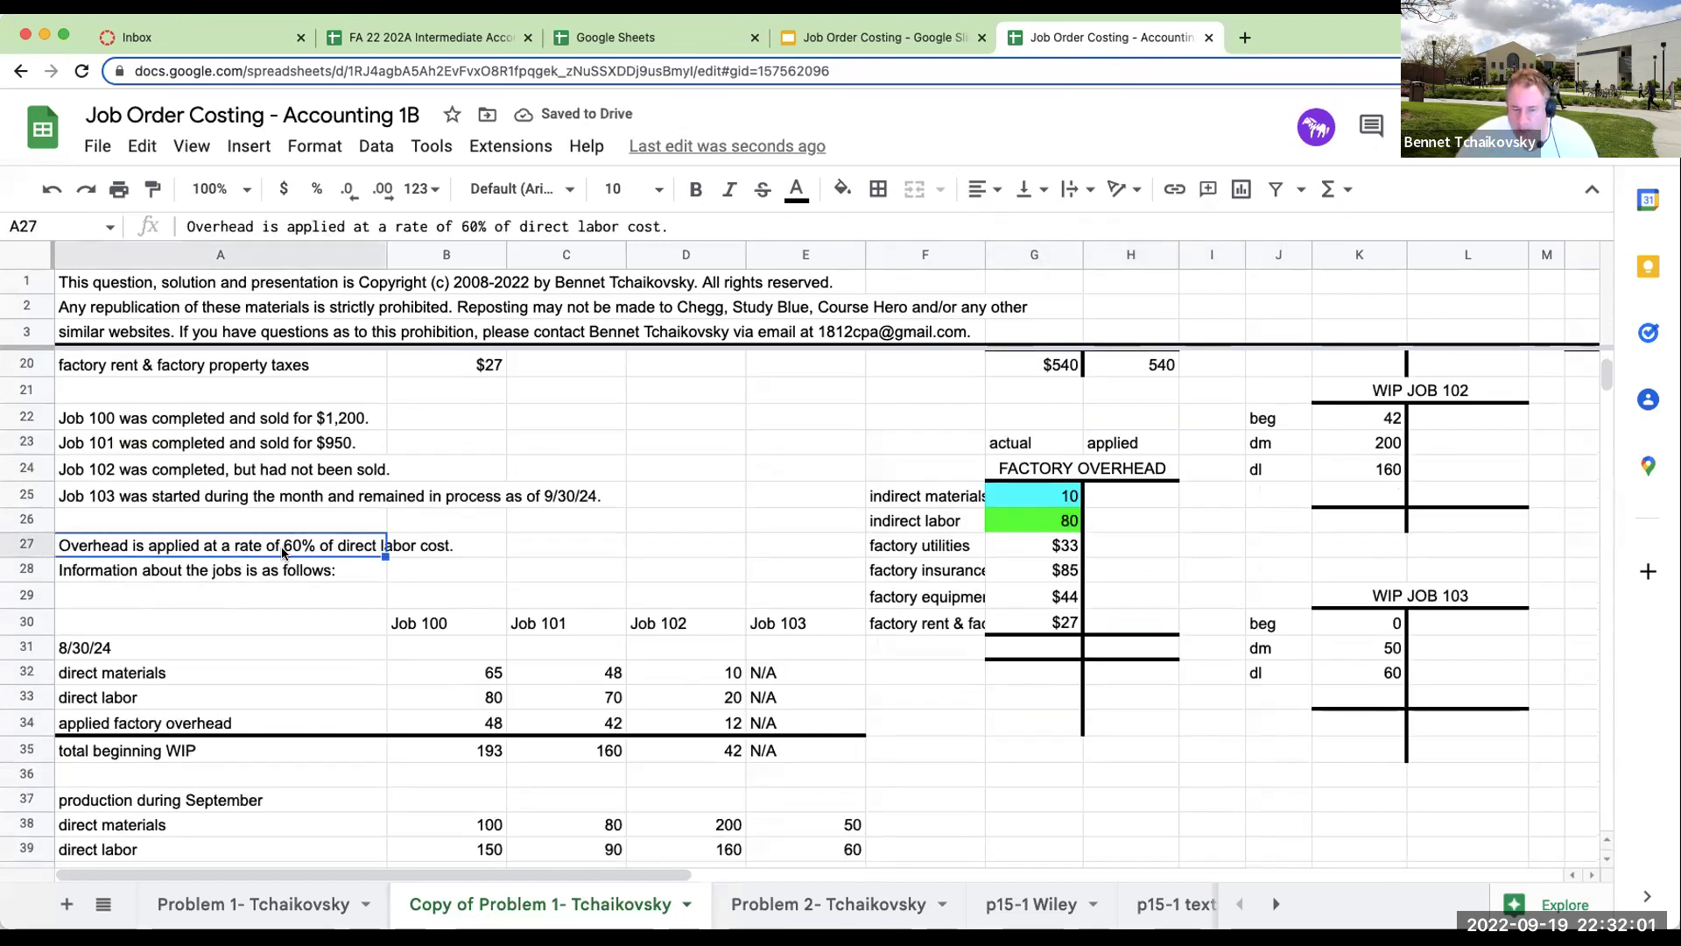
{"action": "scroll", "coordinate": [427, 629], "scroll_direction": "down", "scroll_amount": 3}
{"action": "left_click", "coordinate": [455, 757]}
{"action": "left_click", "coordinate": [482, 751]}
{"action": "key", "text": "Down"}
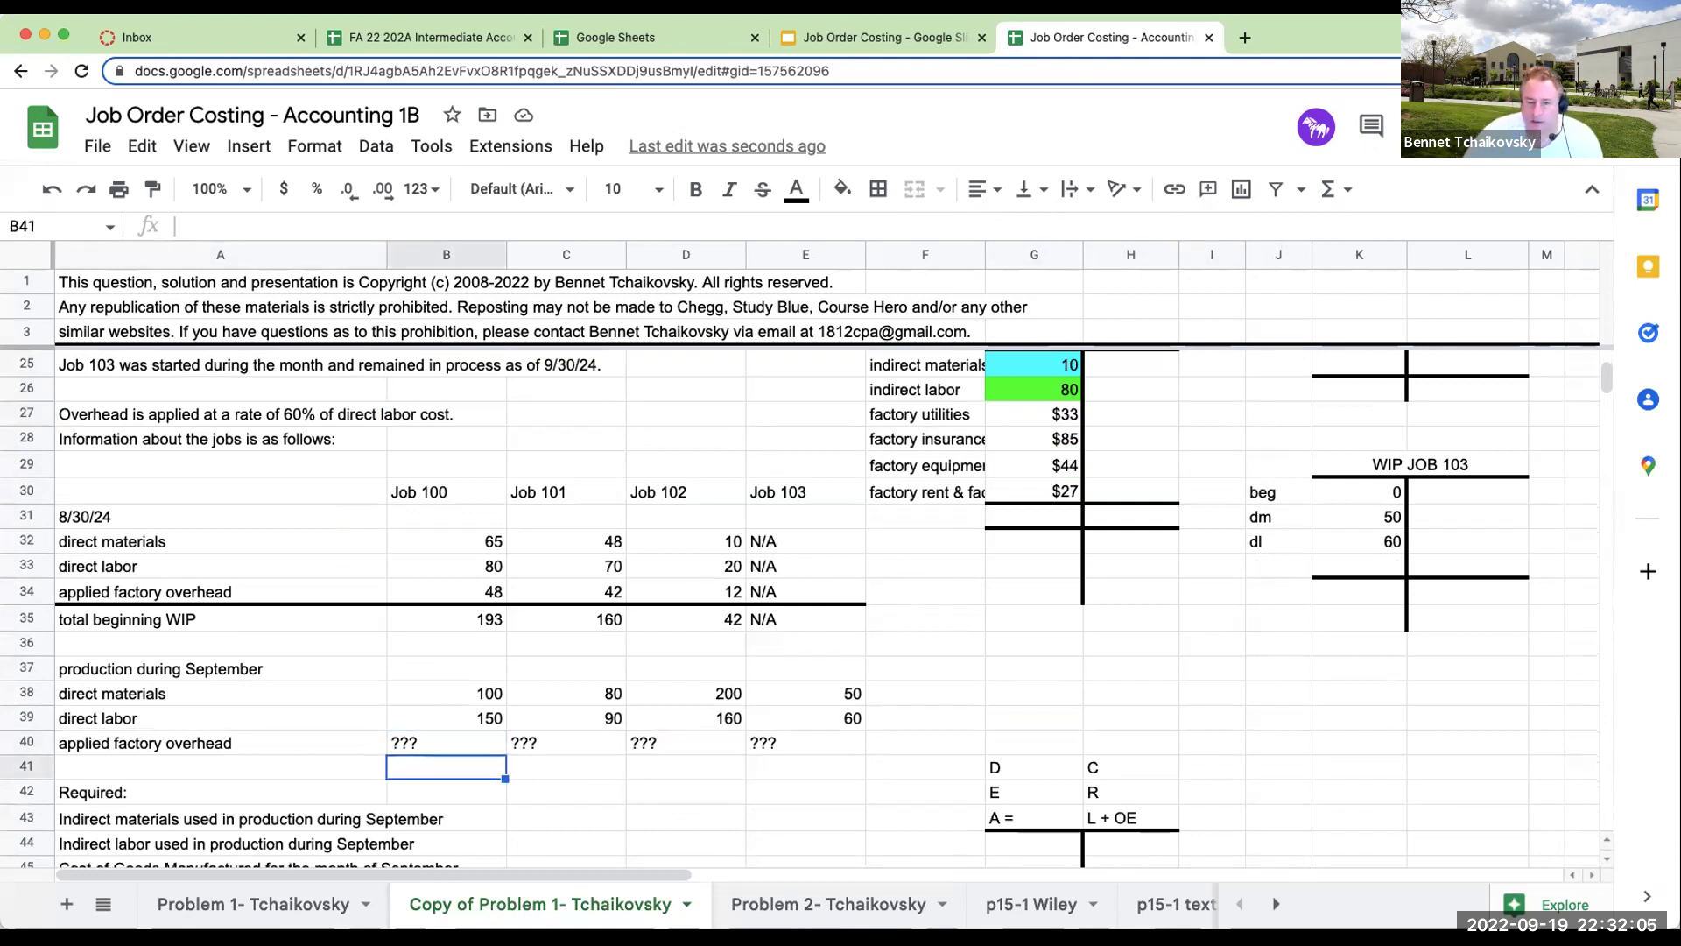
Calculate Job 100's applied factory overhead in B40 as B39*0.6 and note "150*.6= 90" in B41.
{"action": "left_click", "coordinate": [446, 742]}
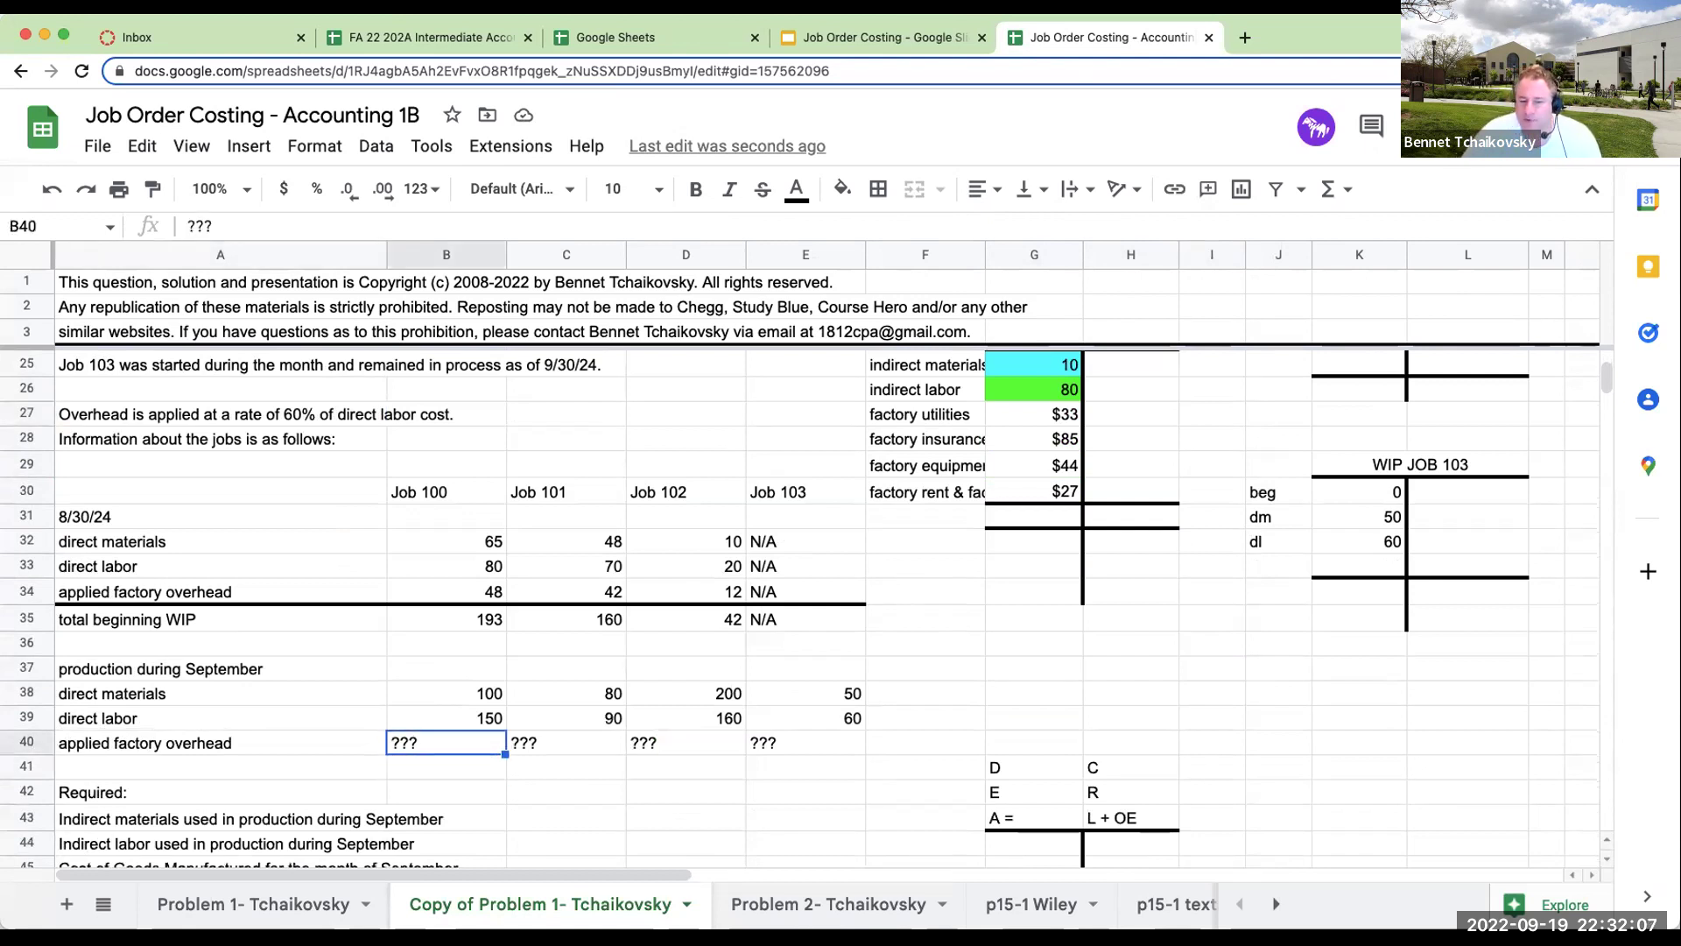
{"action": "type", "text": "=B39*60%"}
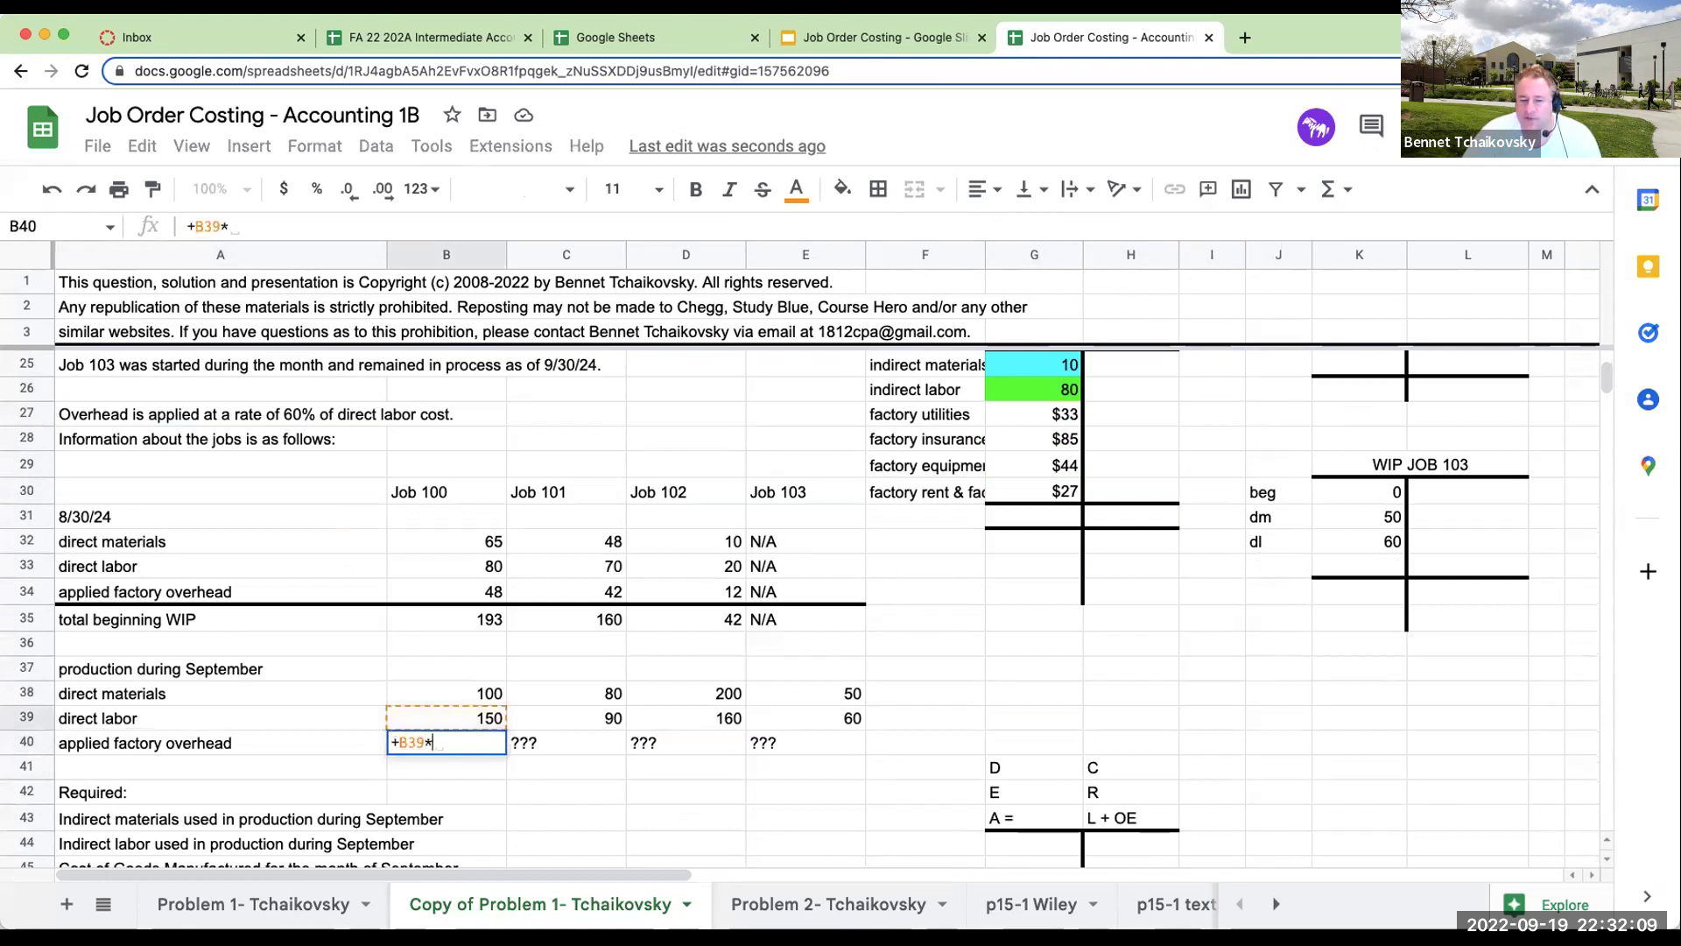
{"action": "key", "text": "Return"}
{"action": "left_click", "coordinate": [447, 742]}
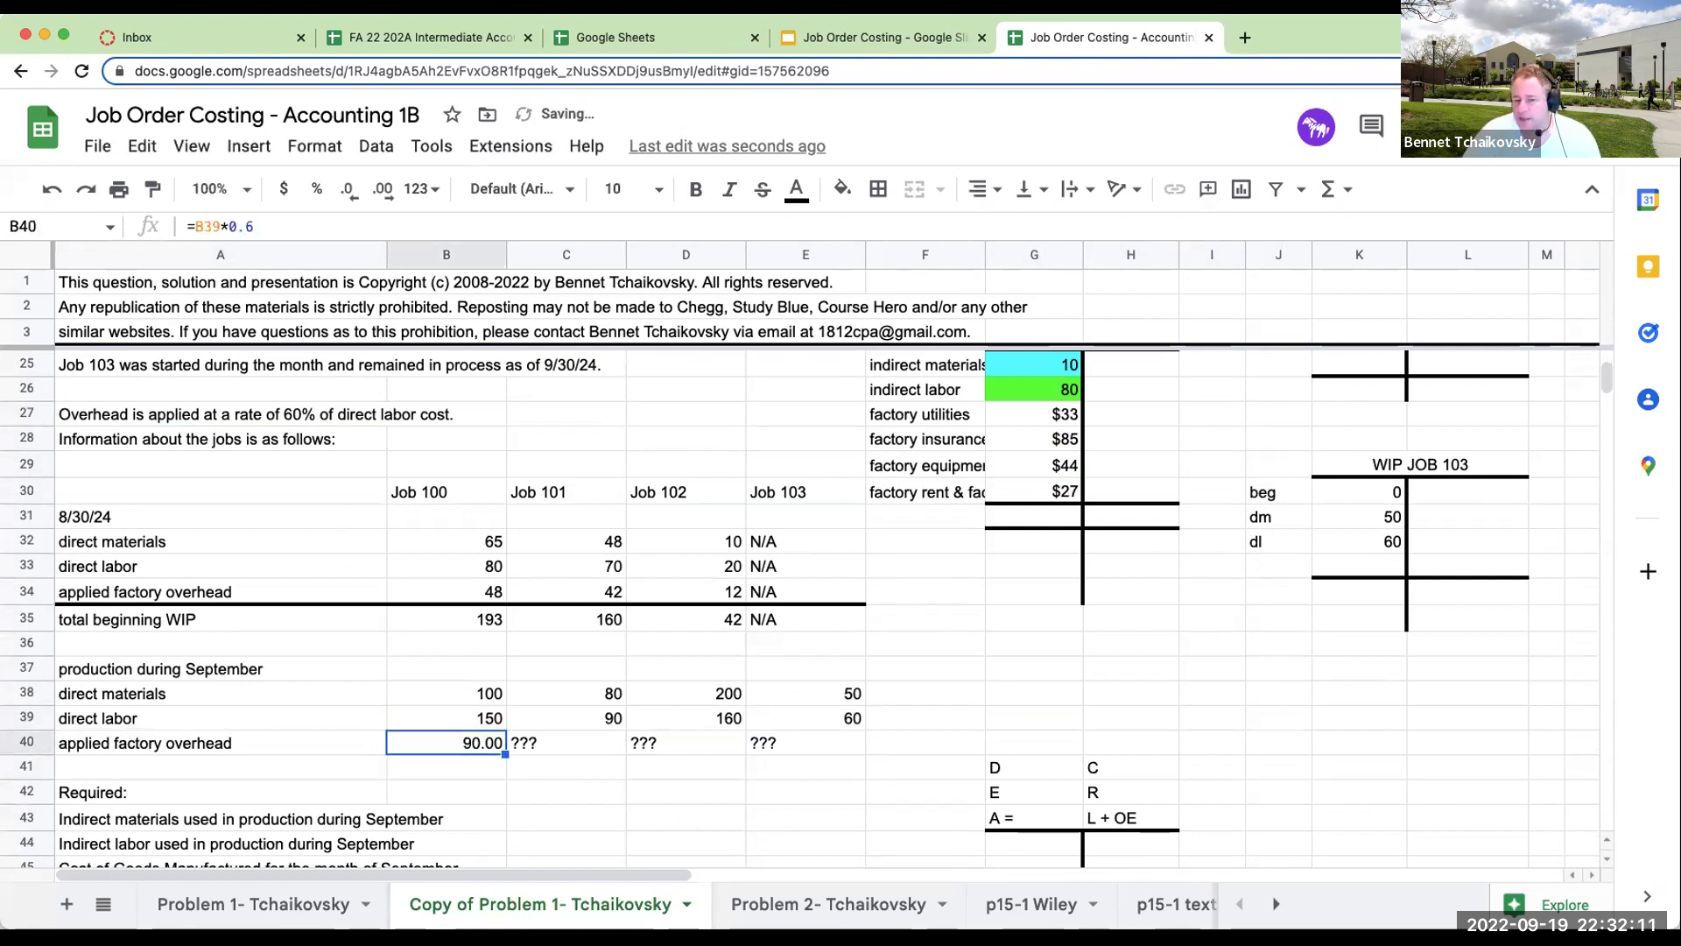
{"action": "left_click", "coordinate": [447, 767]}
{"action": "type", "text": "150*.6"}
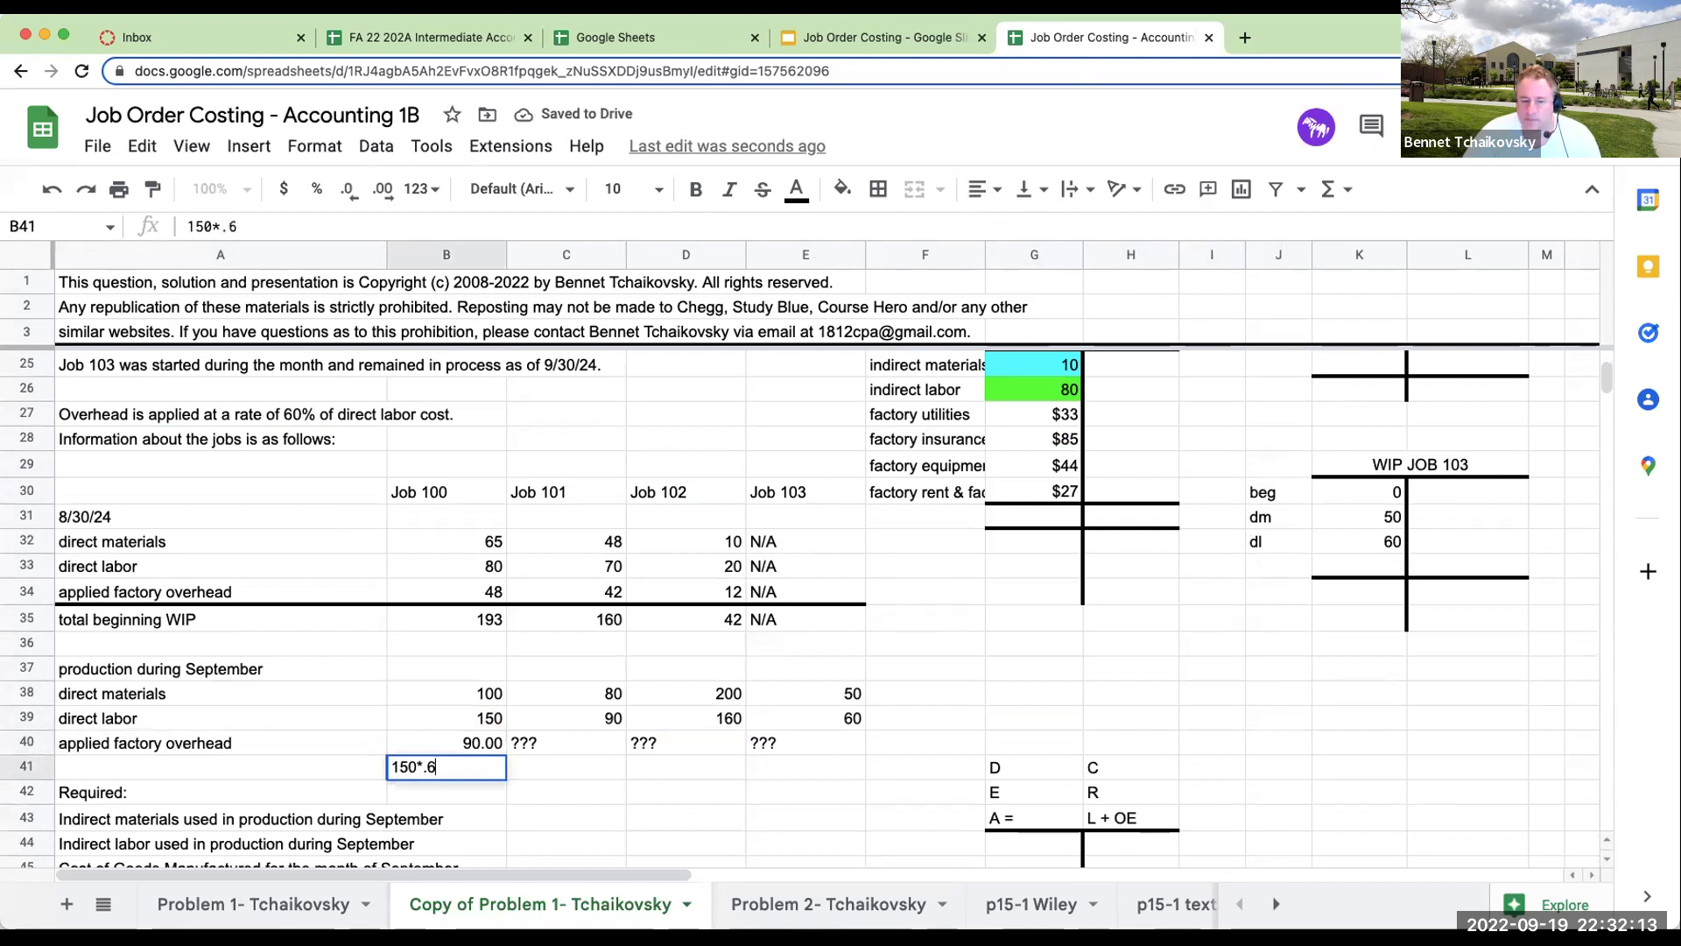
{"action": "type", "text": "= 90"}
{"action": "key", "text": "Tab"}
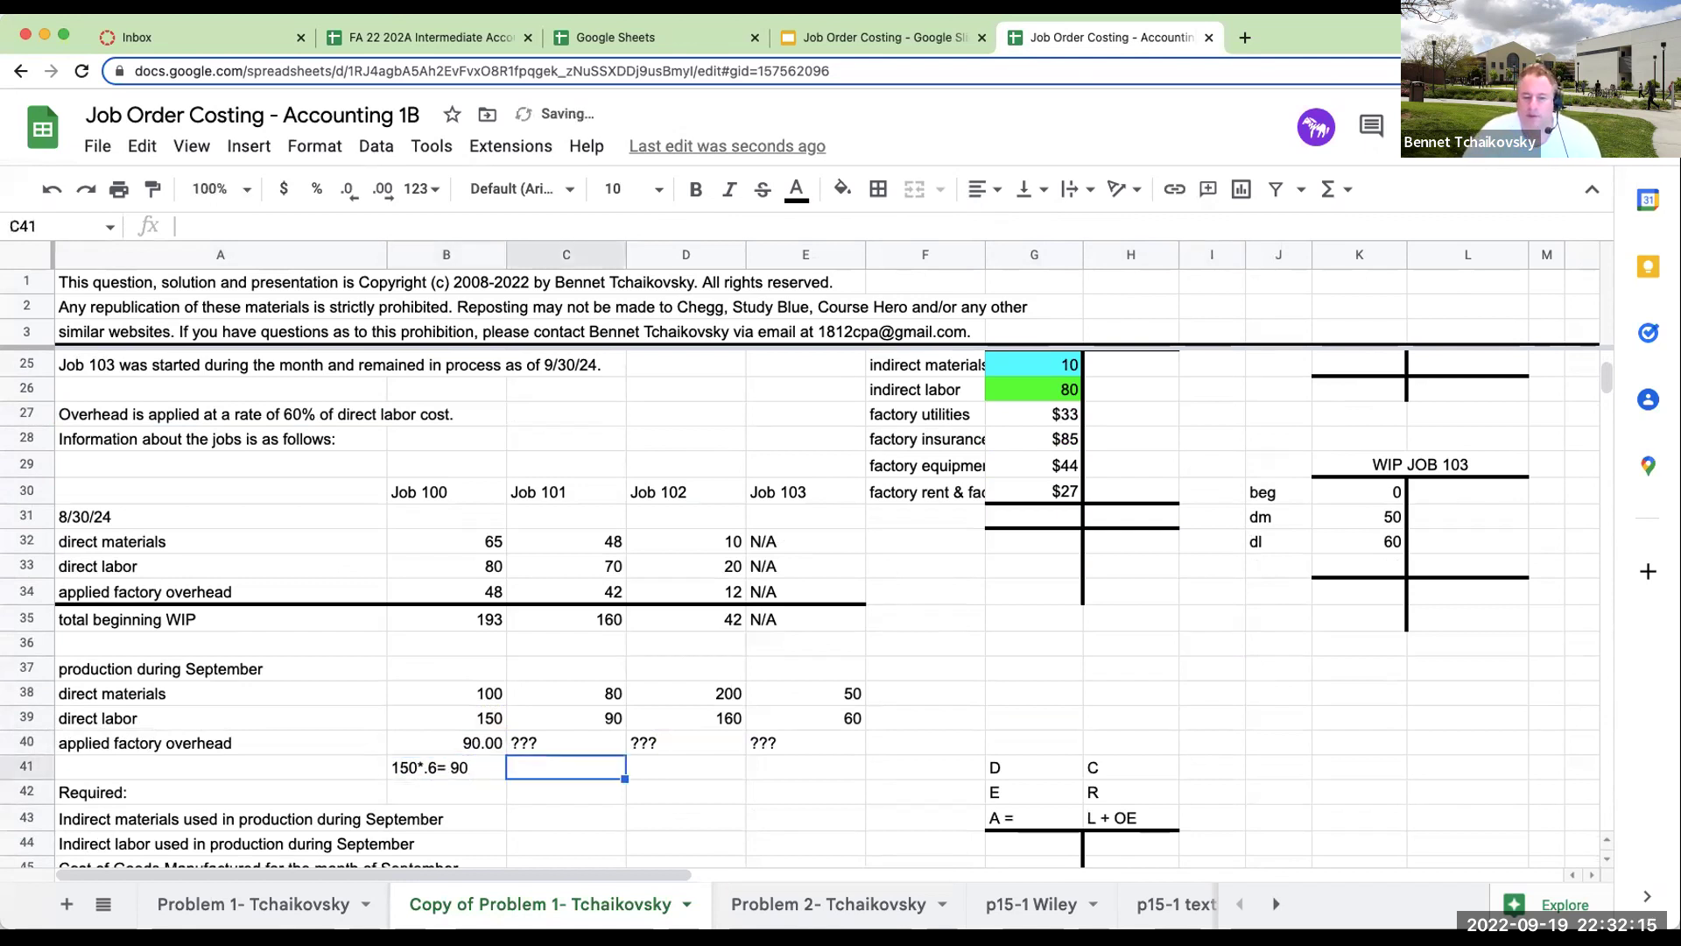
Calculate Job 101's applied factory overhead in C40 as C39*.6 and note "90*.6" in C41.
{"action": "left_click", "coordinate": [566, 742]}
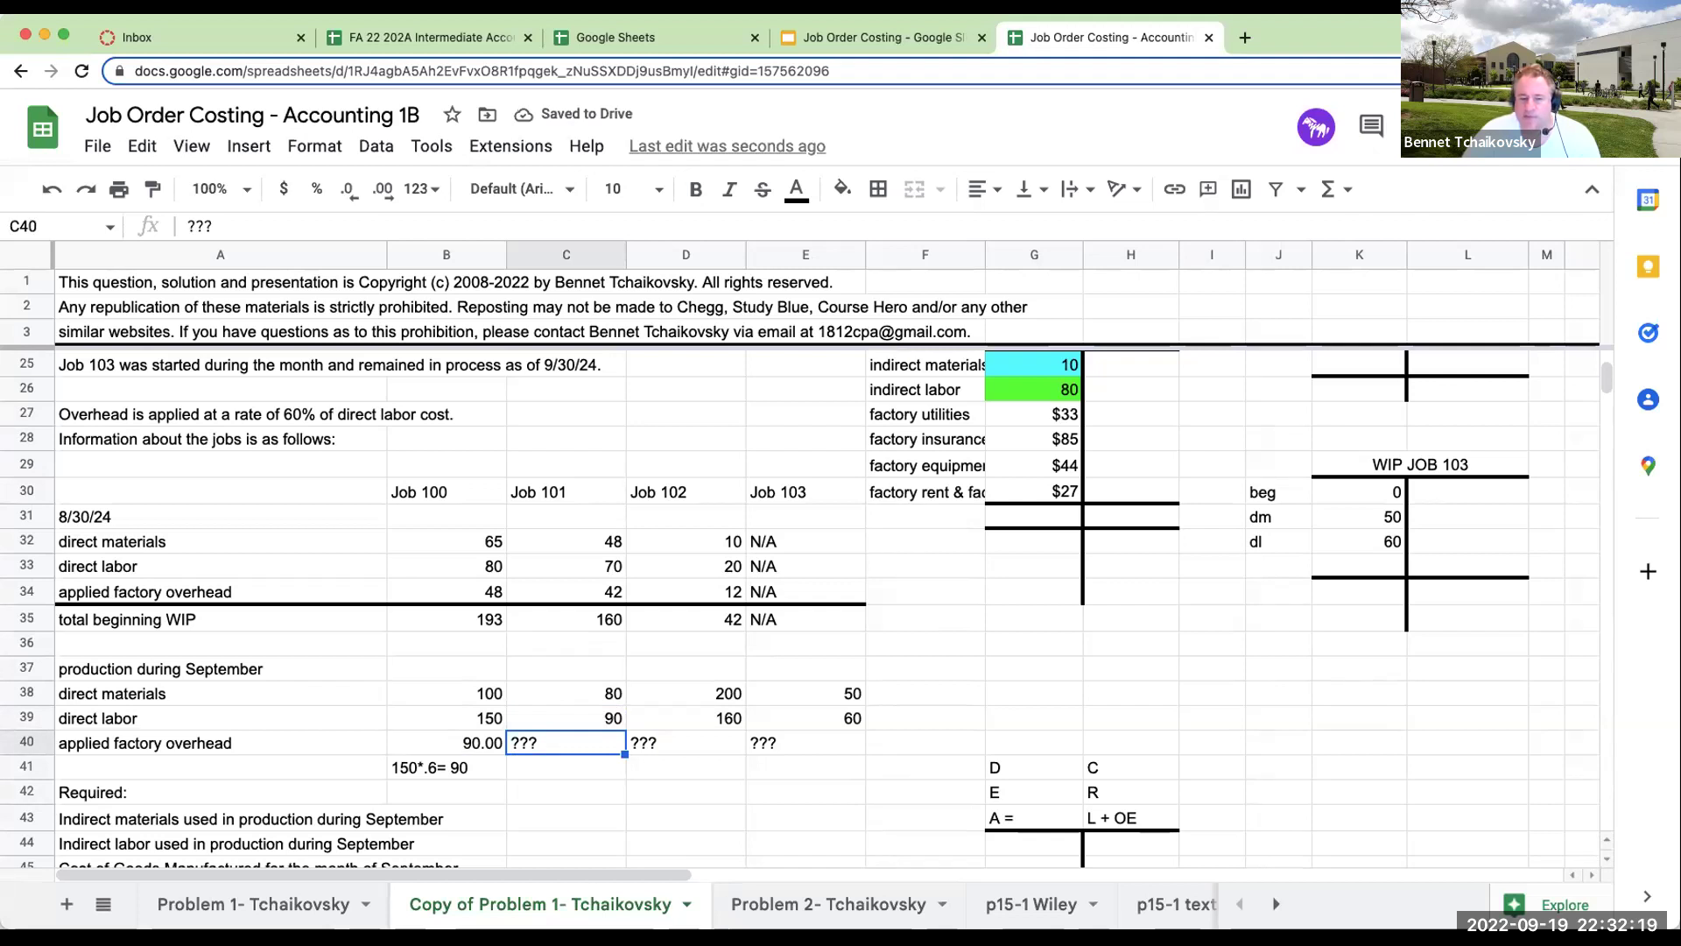
{"action": "type", "text": "+C39*.6"}
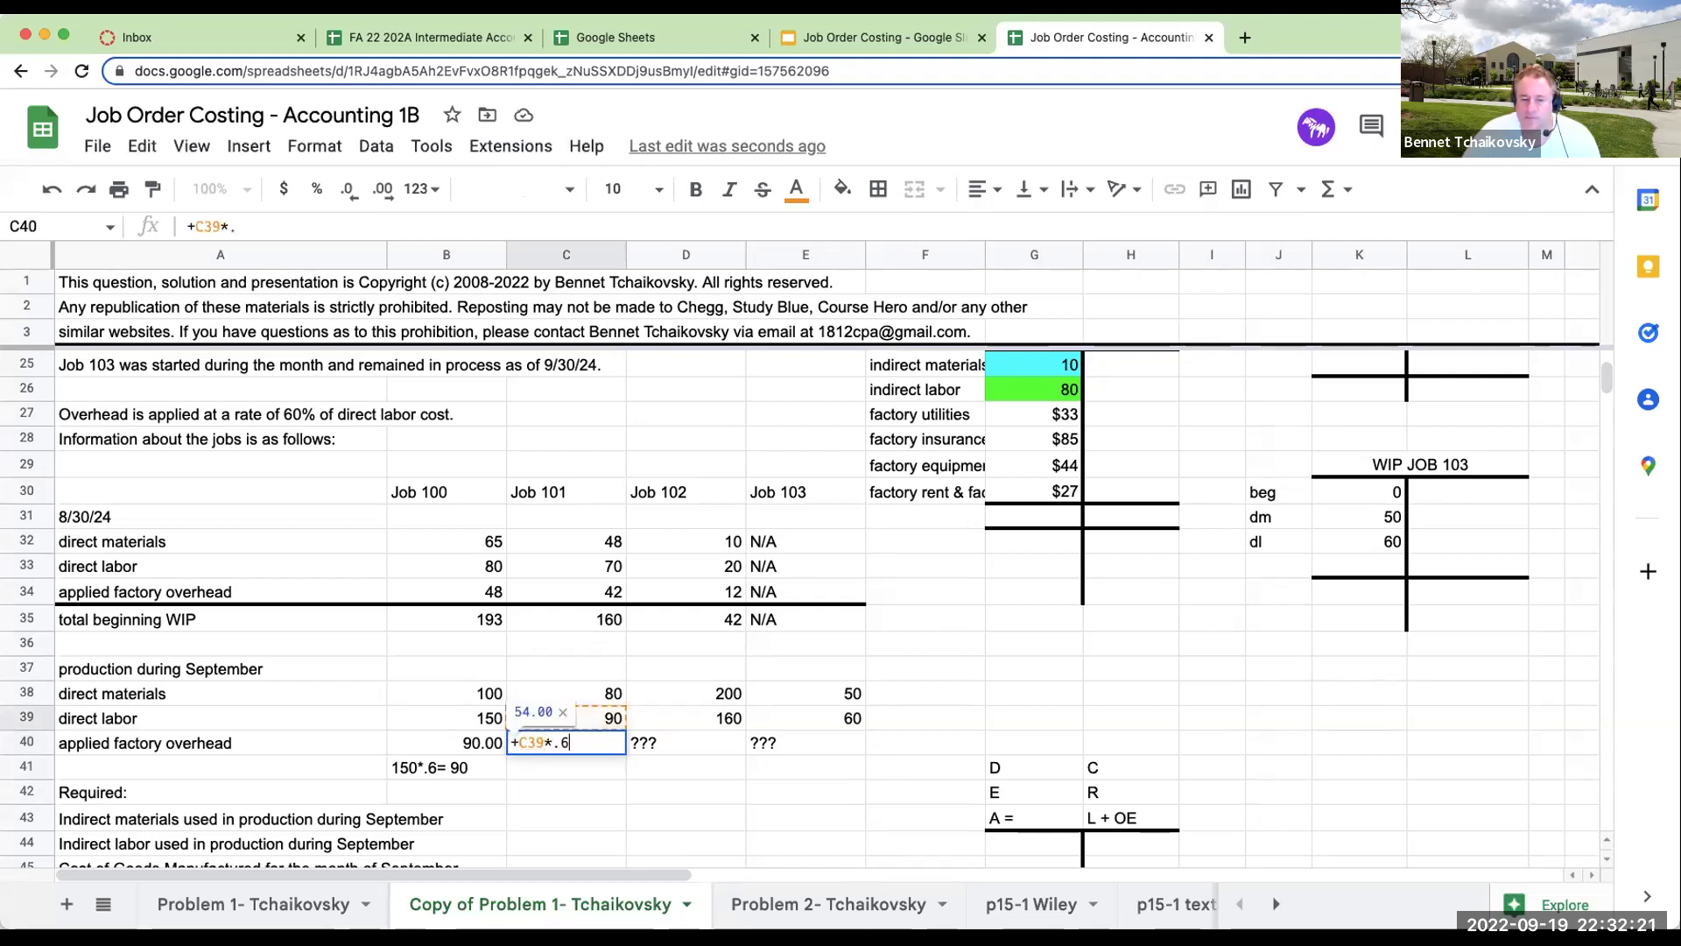
{"action": "key", "text": "Return"}
{"action": "key", "text": "Down"}
{"action": "key", "text": "Up"}
{"action": "type", "text": "0"}
{"action": "key", "text": "BackSpace"}
{"action": "type", "text": "90"}
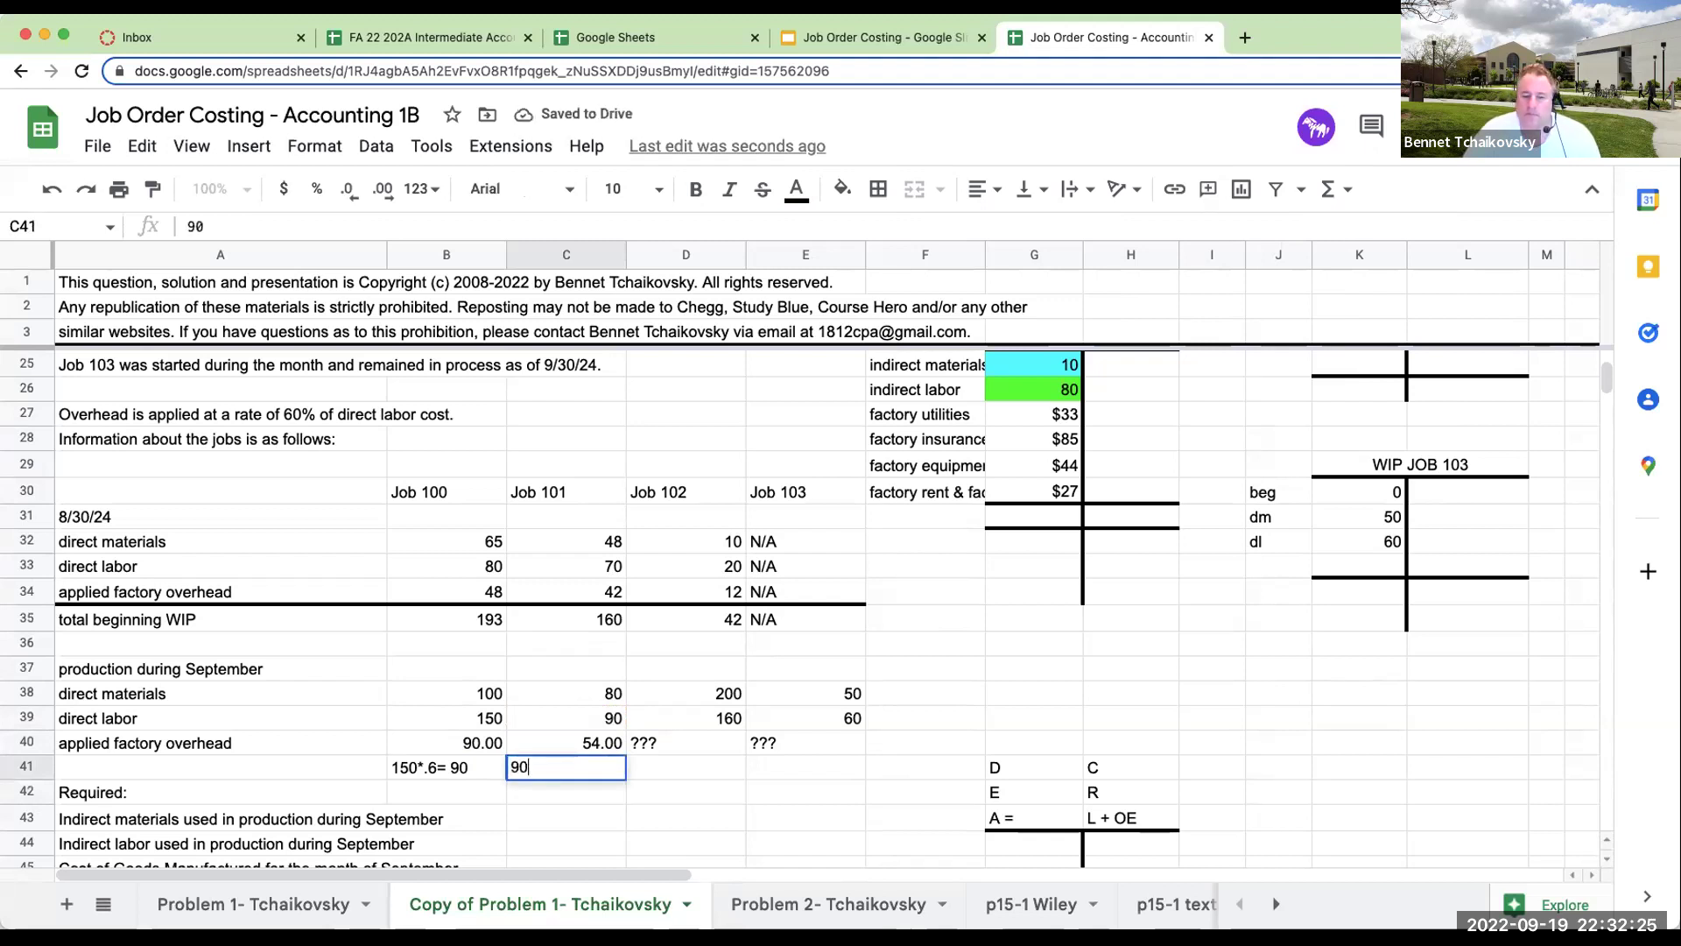
{"action": "type", "text": "*.6"}
{"action": "key", "text": "Return"}
Note "160*.6" in D41 and calculate Job 102's applied factory overhead in D40 as D39*.6.
{"action": "key", "text": "Up"}
{"action": "key", "text": "Right"}
{"action": "key", "text": "Up"}
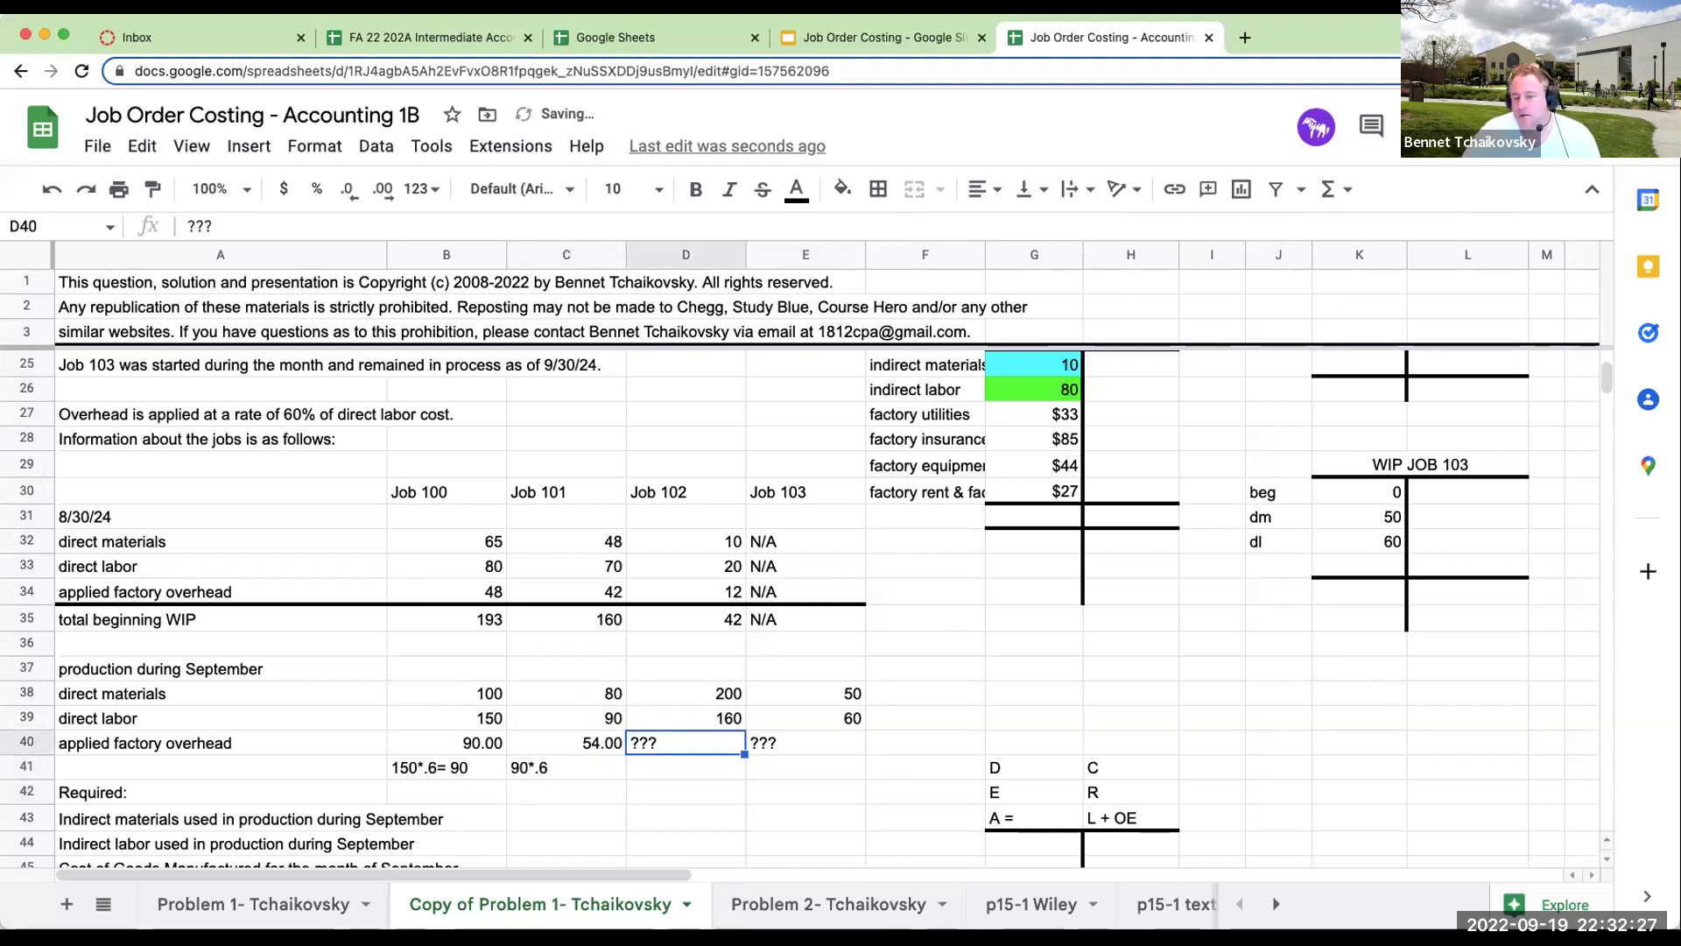
{"action": "key", "text": "Down"}
{"action": "type", "text": "160*.6"}
{"action": "key", "text": "Return"}
{"action": "key", "text": "Up"}
{"action": "key", "text": "Up"}
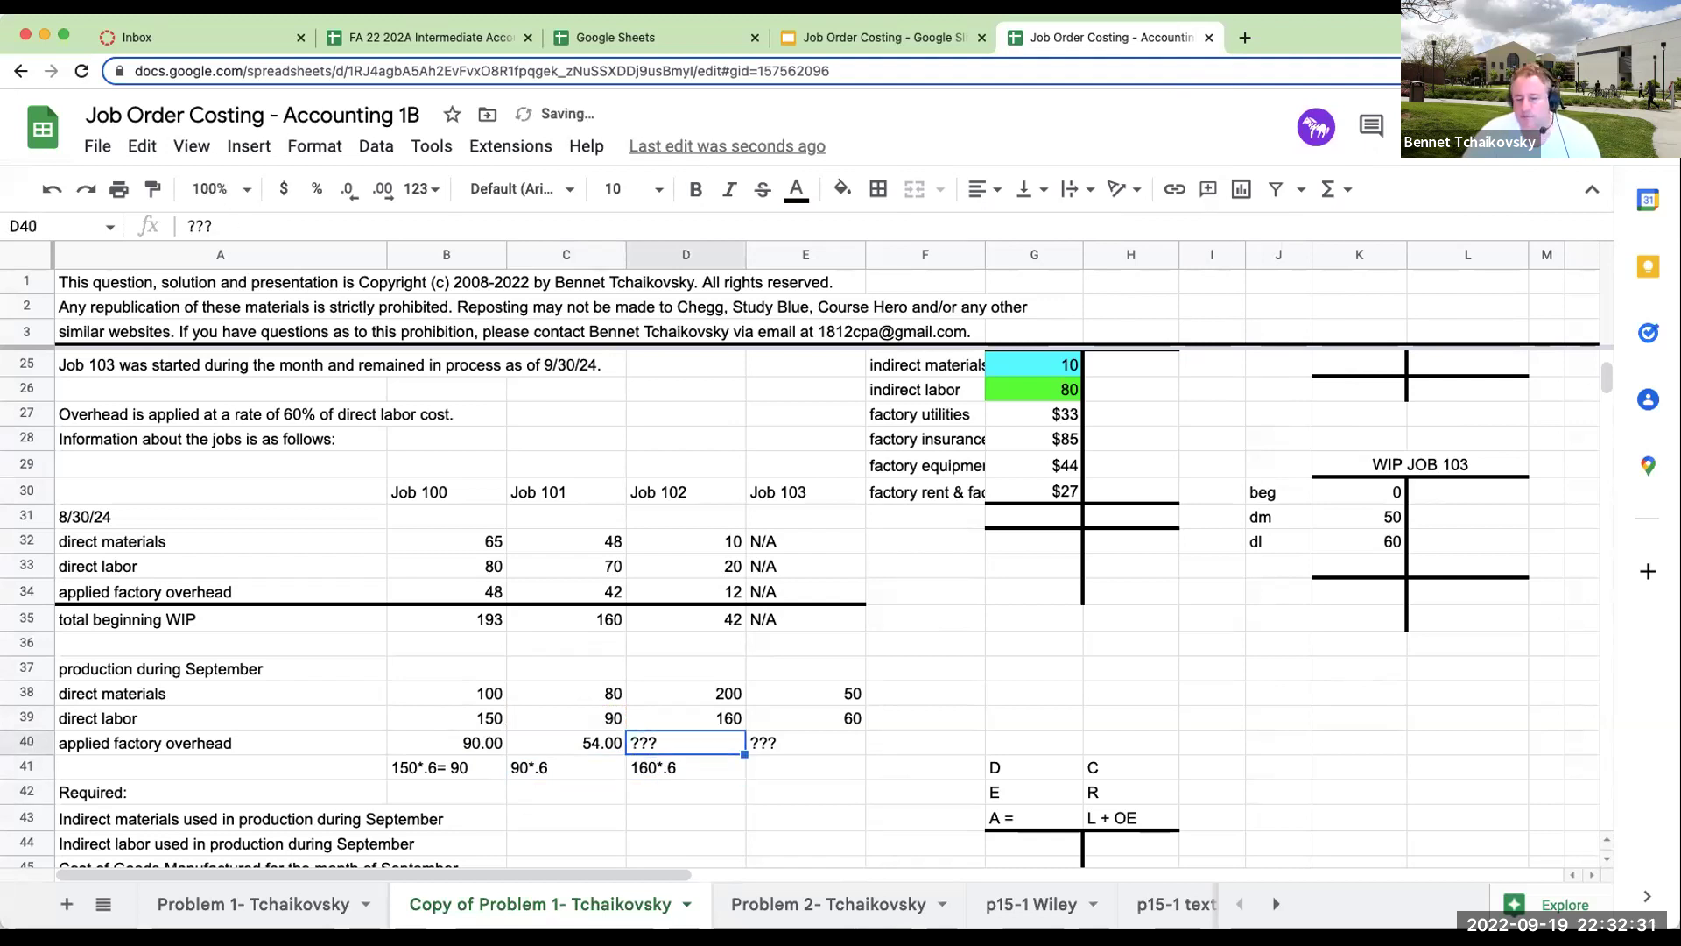
{"action": "type", "text": "=D39*.6"}
{"action": "key", "text": "Return"}
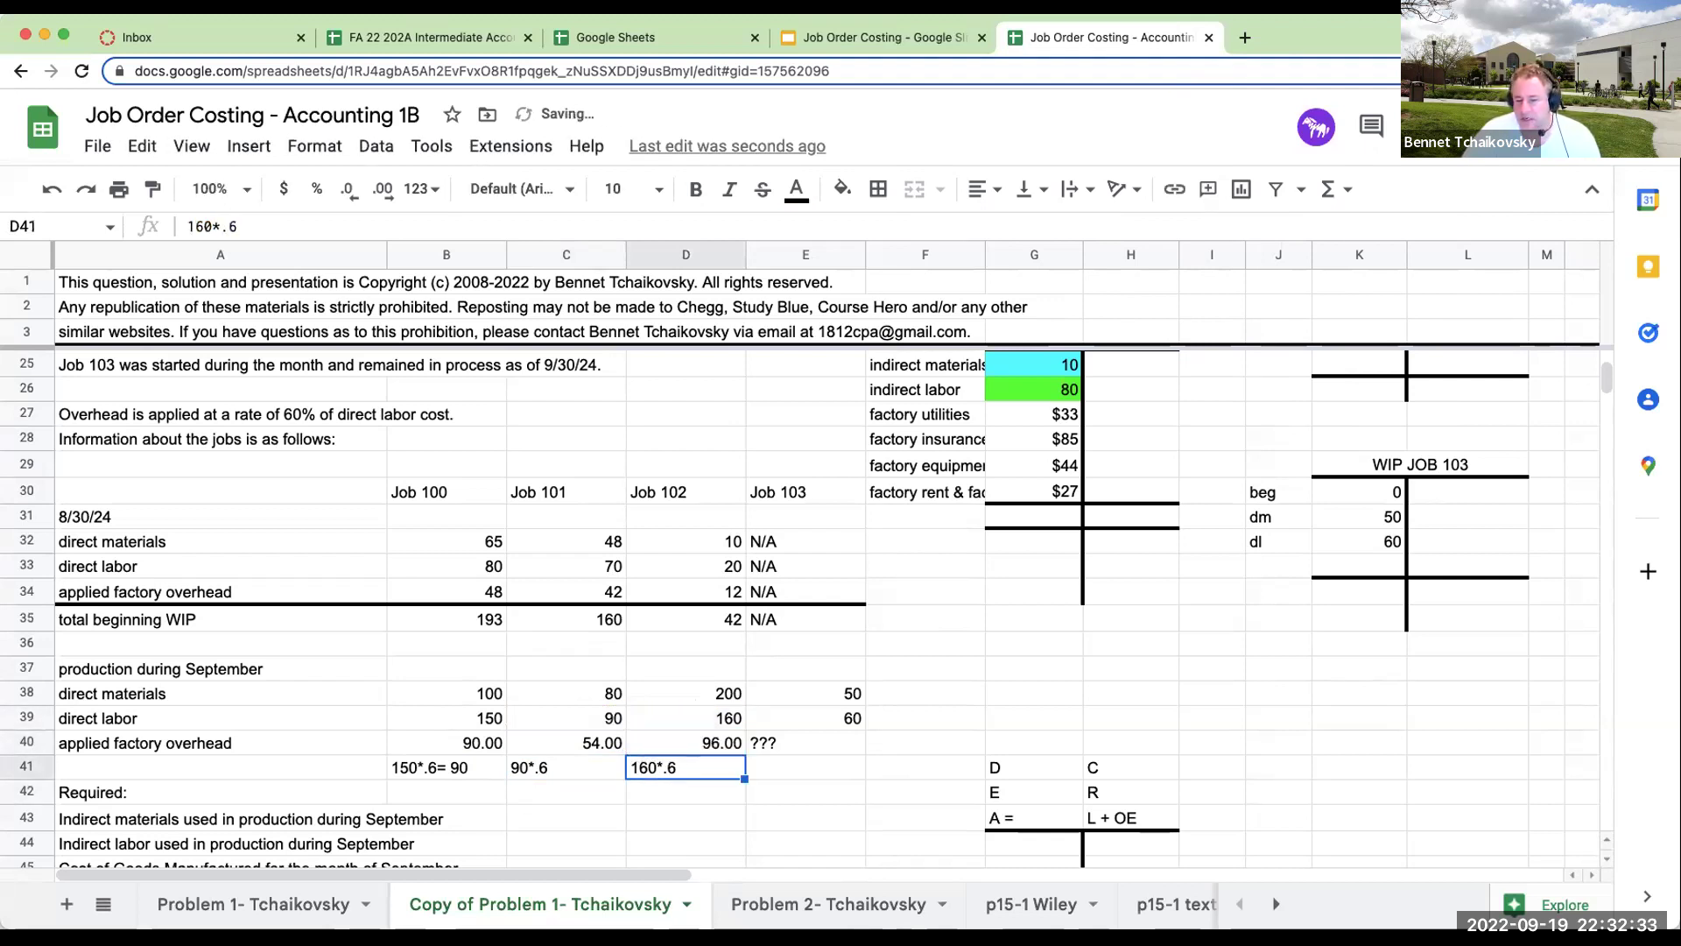
Calculate Job 103's applied factory overhead in E40 as E39*.6 and note "60*.6" in E41.
{"action": "left_click", "coordinate": [806, 742]}
{"action": "type", "text": "=E39*.6"}
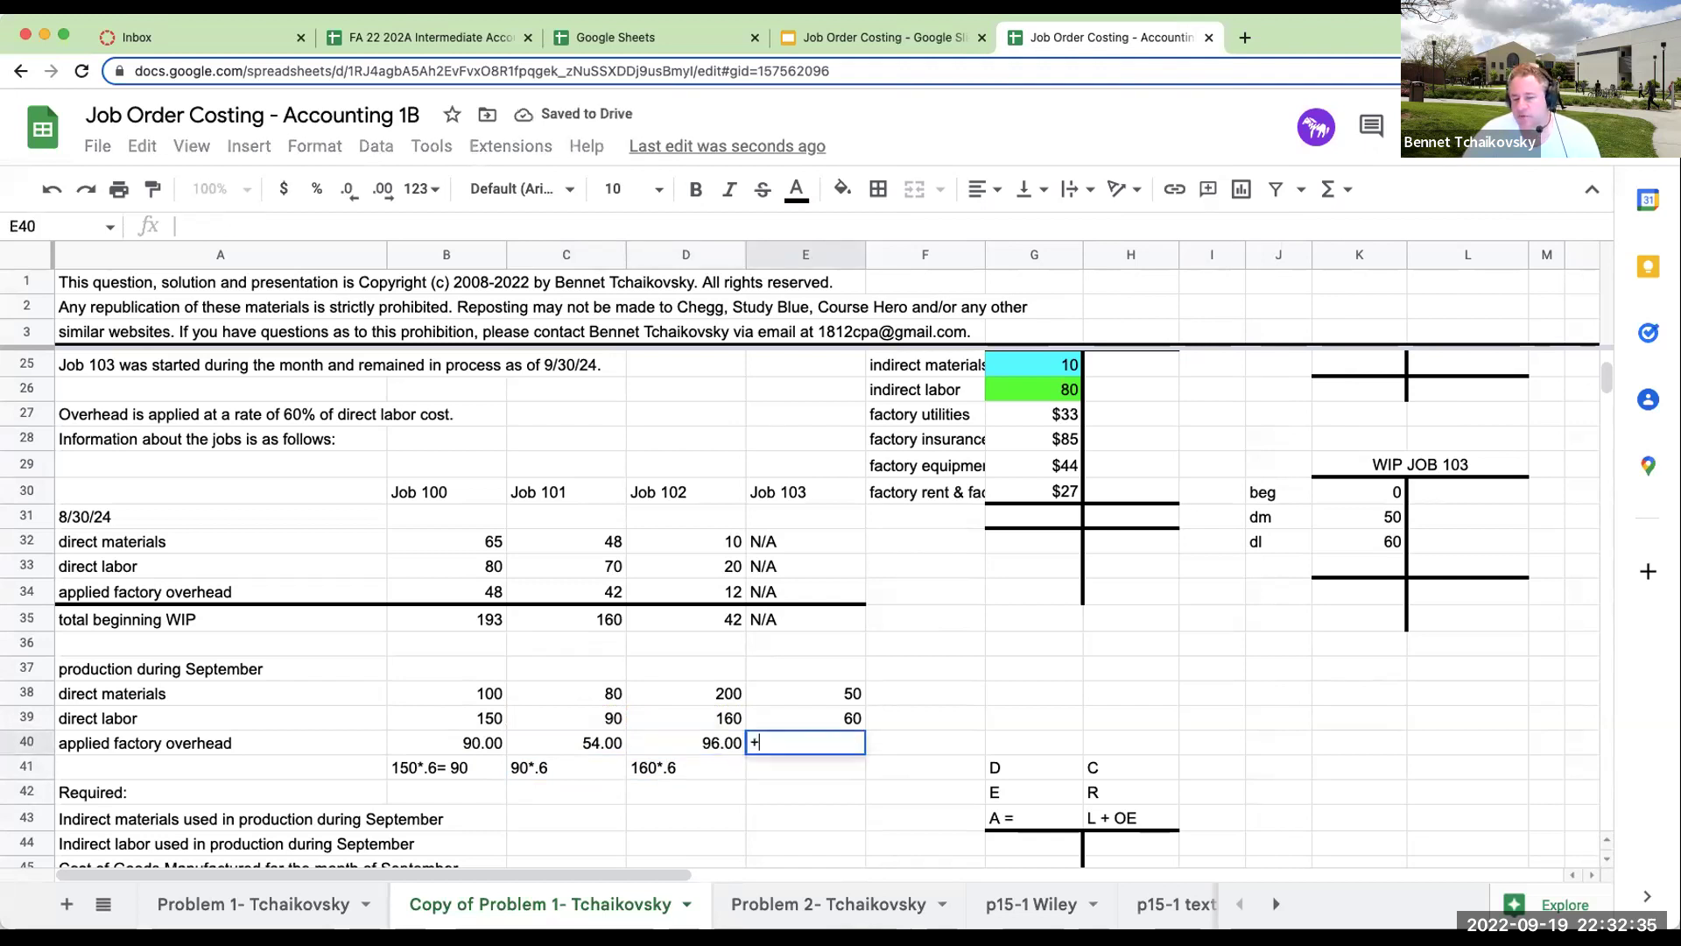
{"action": "key", "text": "Return"}
{"action": "type", "text": "60*.6"}
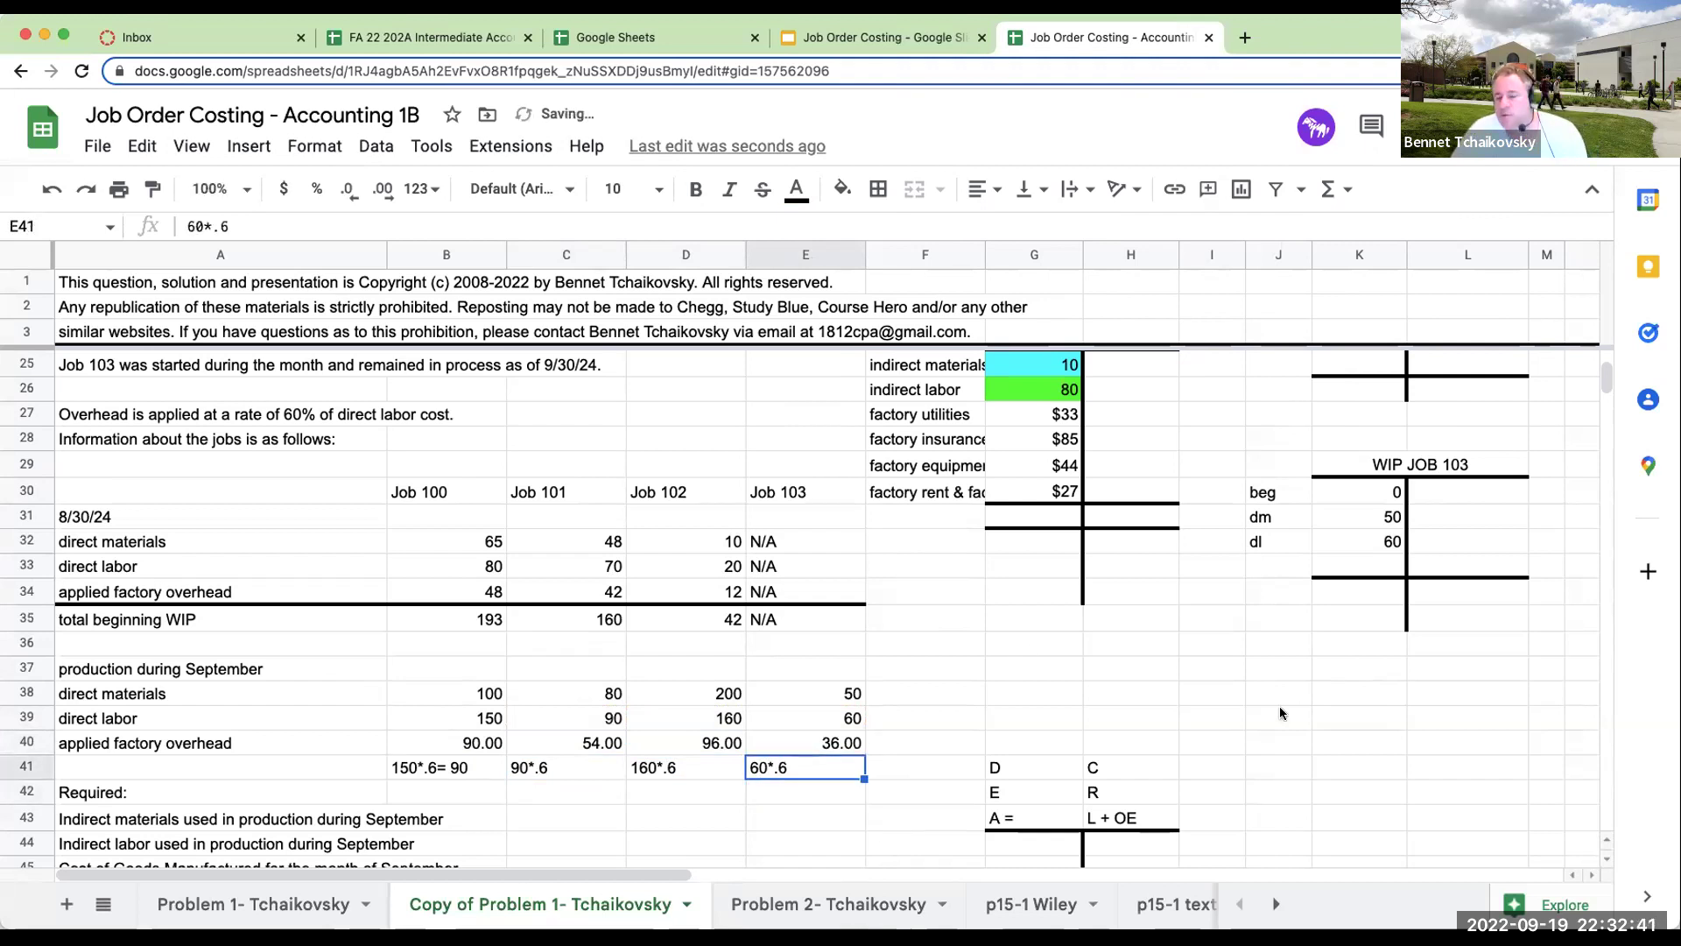
Add an "appl foh" line to the WIP Job 101 account in J18, with K18 calculated as K17*60%.
{"action": "scroll", "coordinate": [1279, 706], "scroll_direction": "up", "scroll_amount": 5}
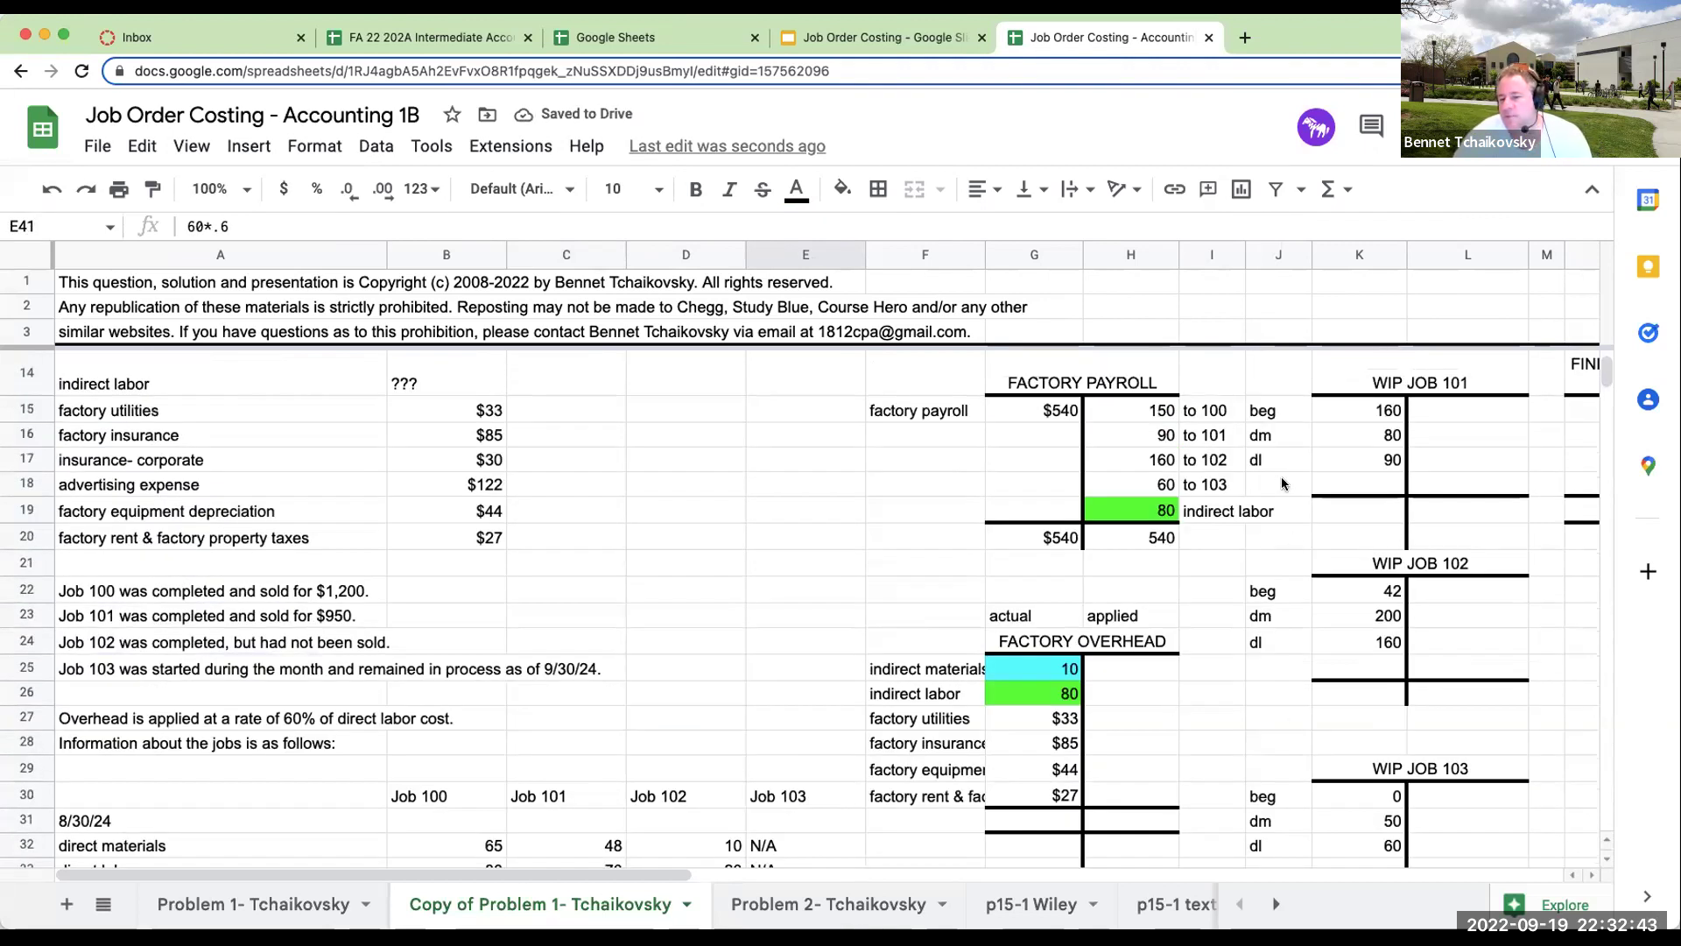
{"action": "left_click", "coordinate": [1281, 484]}
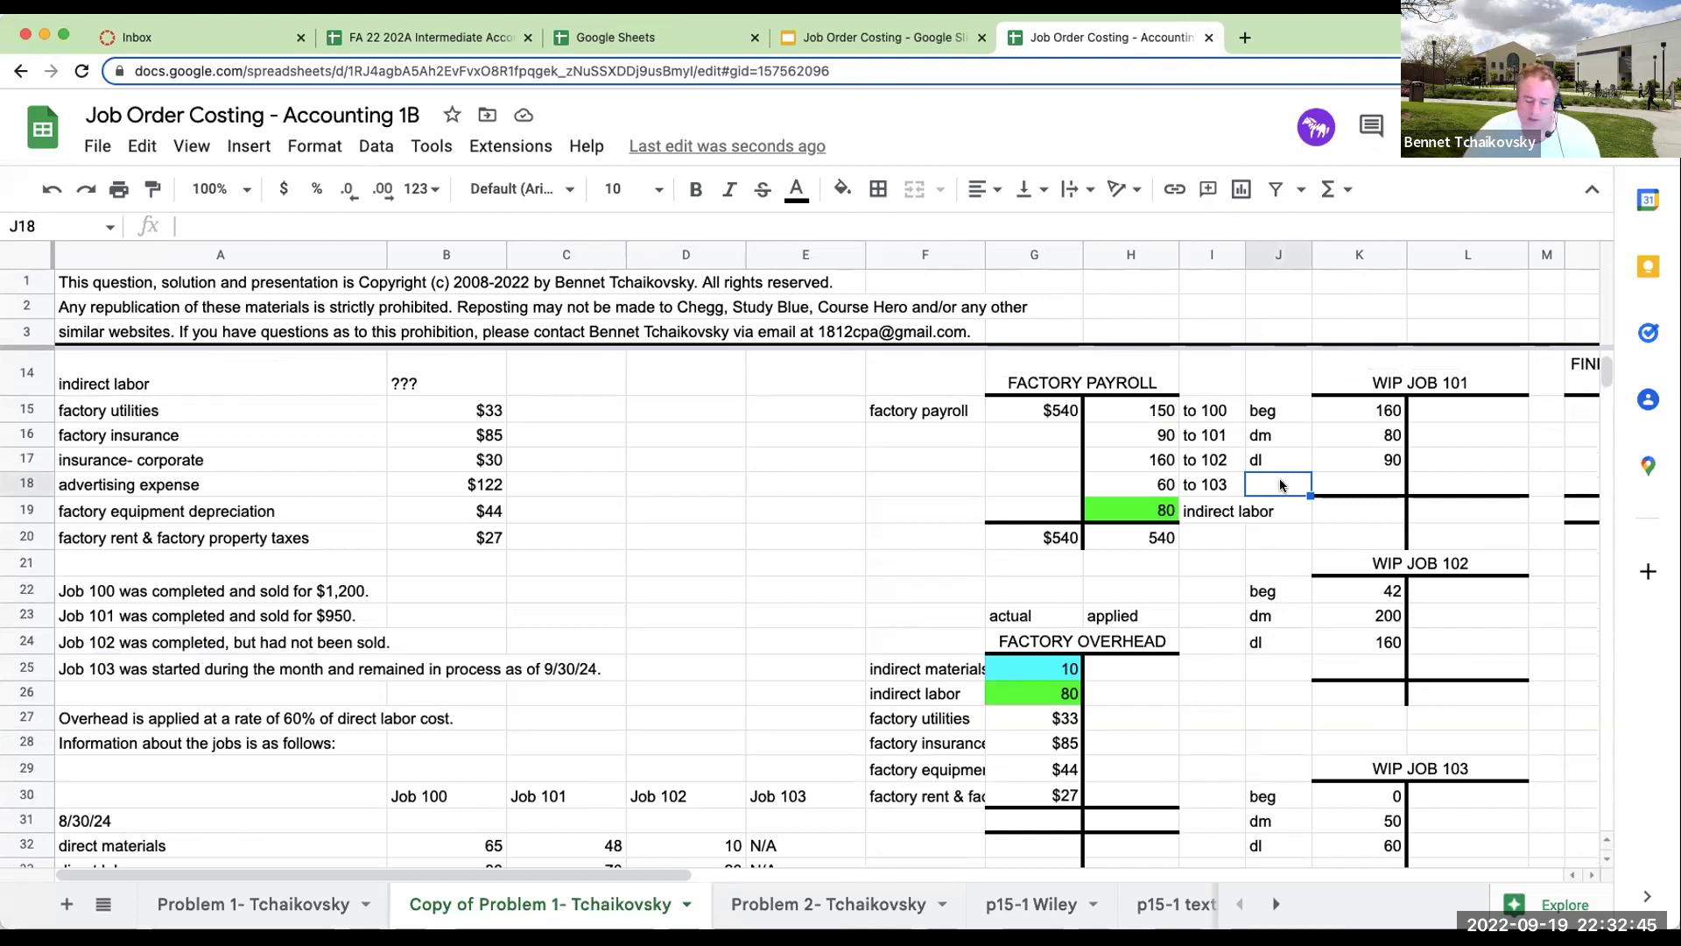
{"action": "type", "text": "app"}
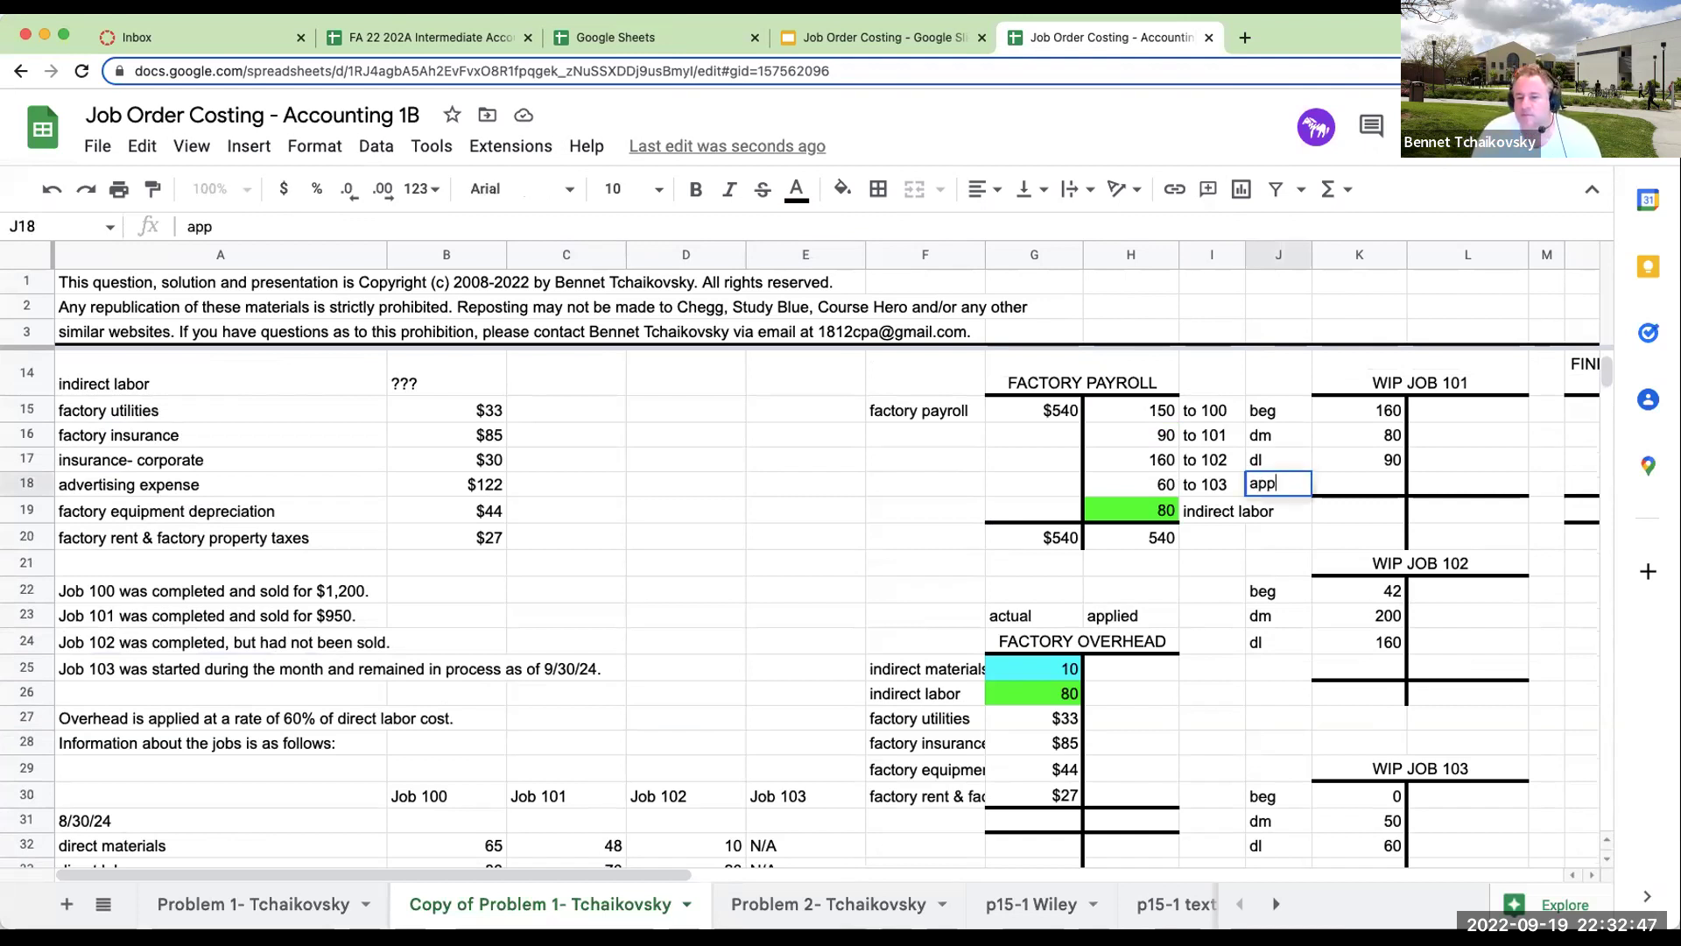
{"action": "type", "text": "l foh"}
{"action": "key", "text": "Return"}
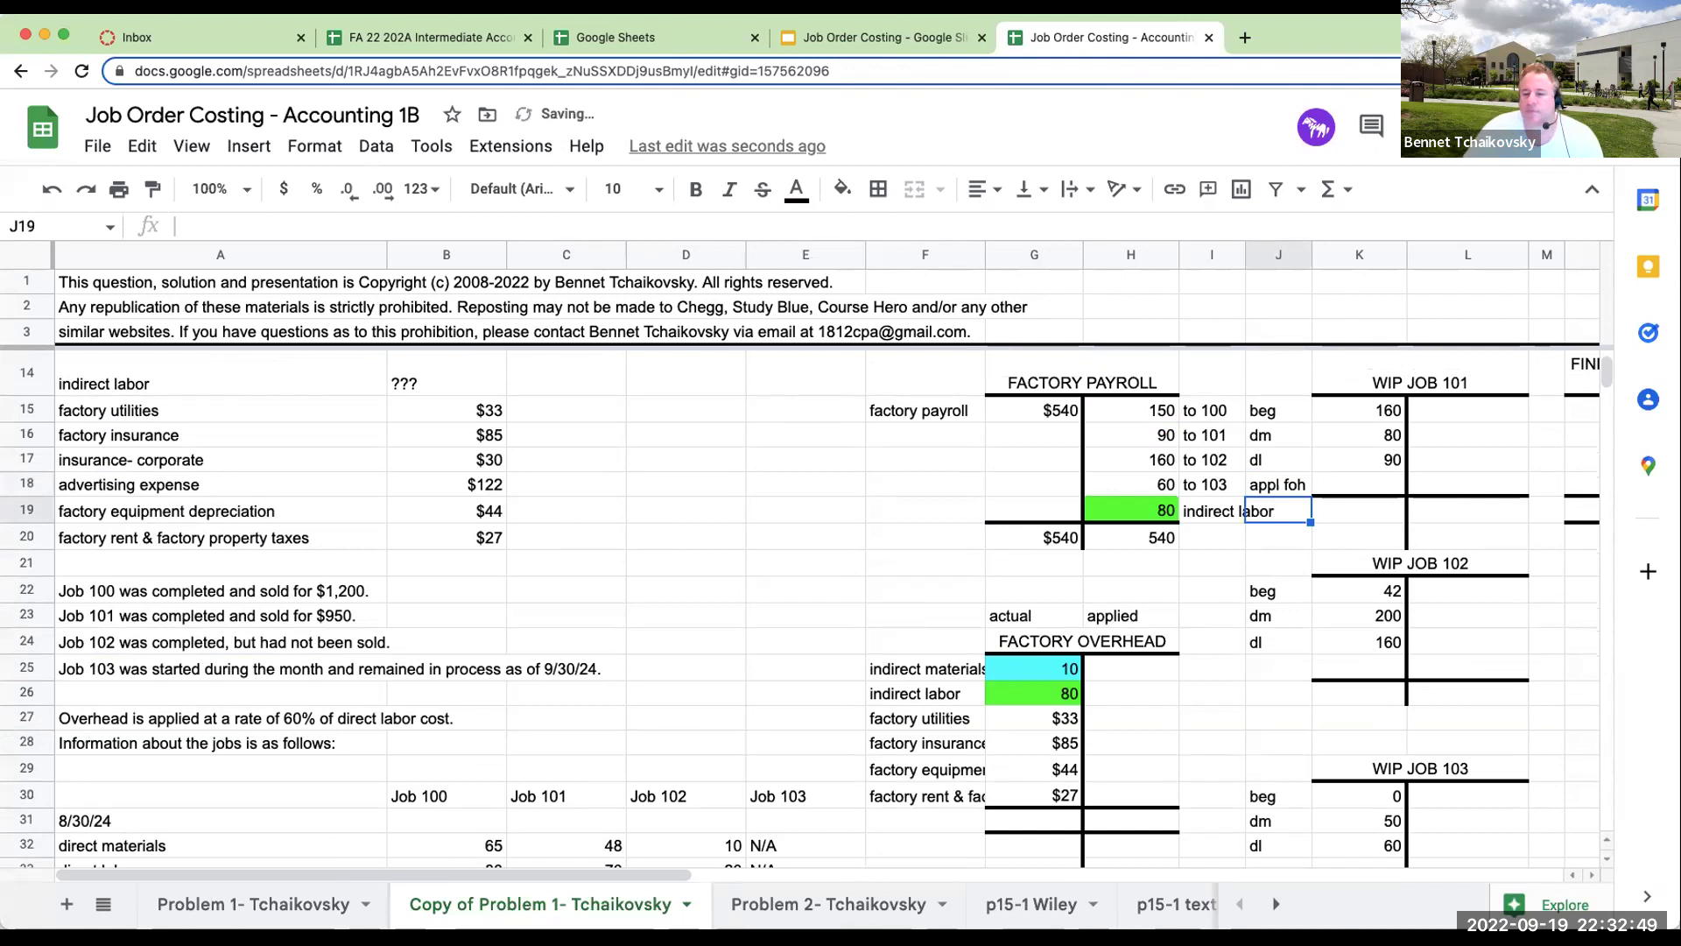
{"action": "left_click", "coordinate": [1359, 485]}
{"action": "type", "text": "=K17*60%"}
{"action": "key", "text": "Return"}
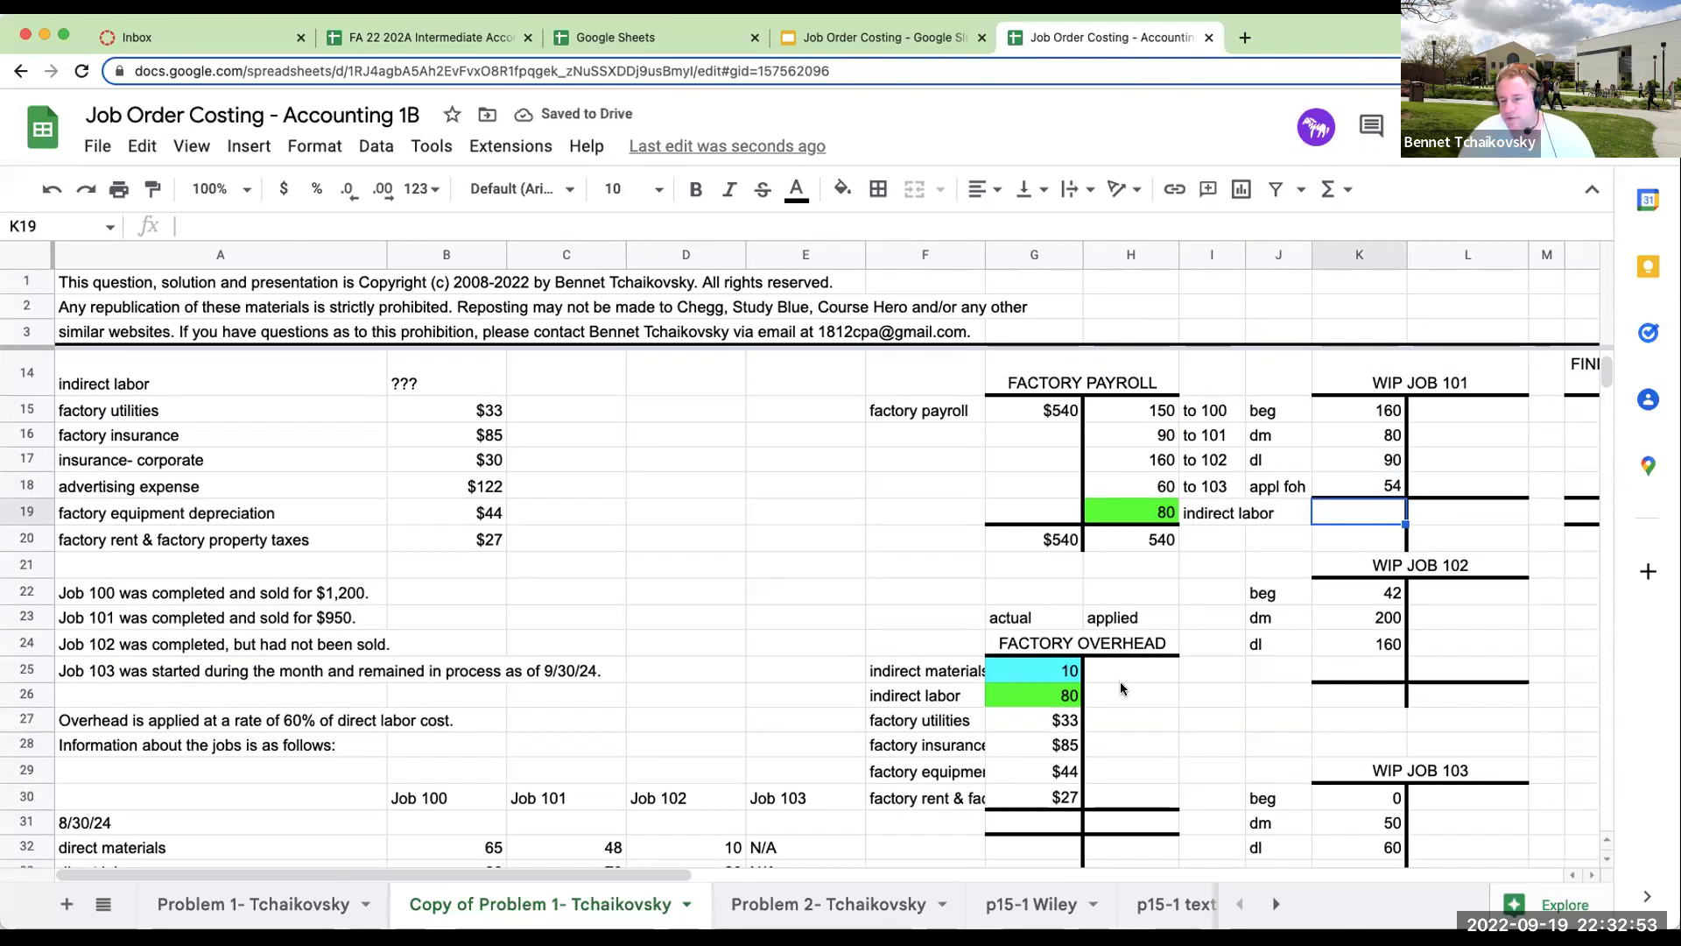
Add an "appl foh" line to the WIP Job 100 account in J11, with K11 calculated as K10*0.6.
{"action": "scroll", "coordinate": [1121, 688], "scroll_direction": "up", "scroll_amount": 3}
{"action": "scroll", "coordinate": [1122, 689], "scroll_direction": "up", "scroll_amount": 2}
{"action": "left_click", "coordinate": [1258, 515]}
{"action": "type", "text": "apok ="}
{"action": "key", "text": "BackSpace"}
{"action": "key", "text": "BackSpace"}
{"action": "key", "text": "BackSpace"}
{"action": "key", "text": "BackSpace"}
{"action": "type", "text": "pl foh"}
{"action": "key", "text": "Return"}
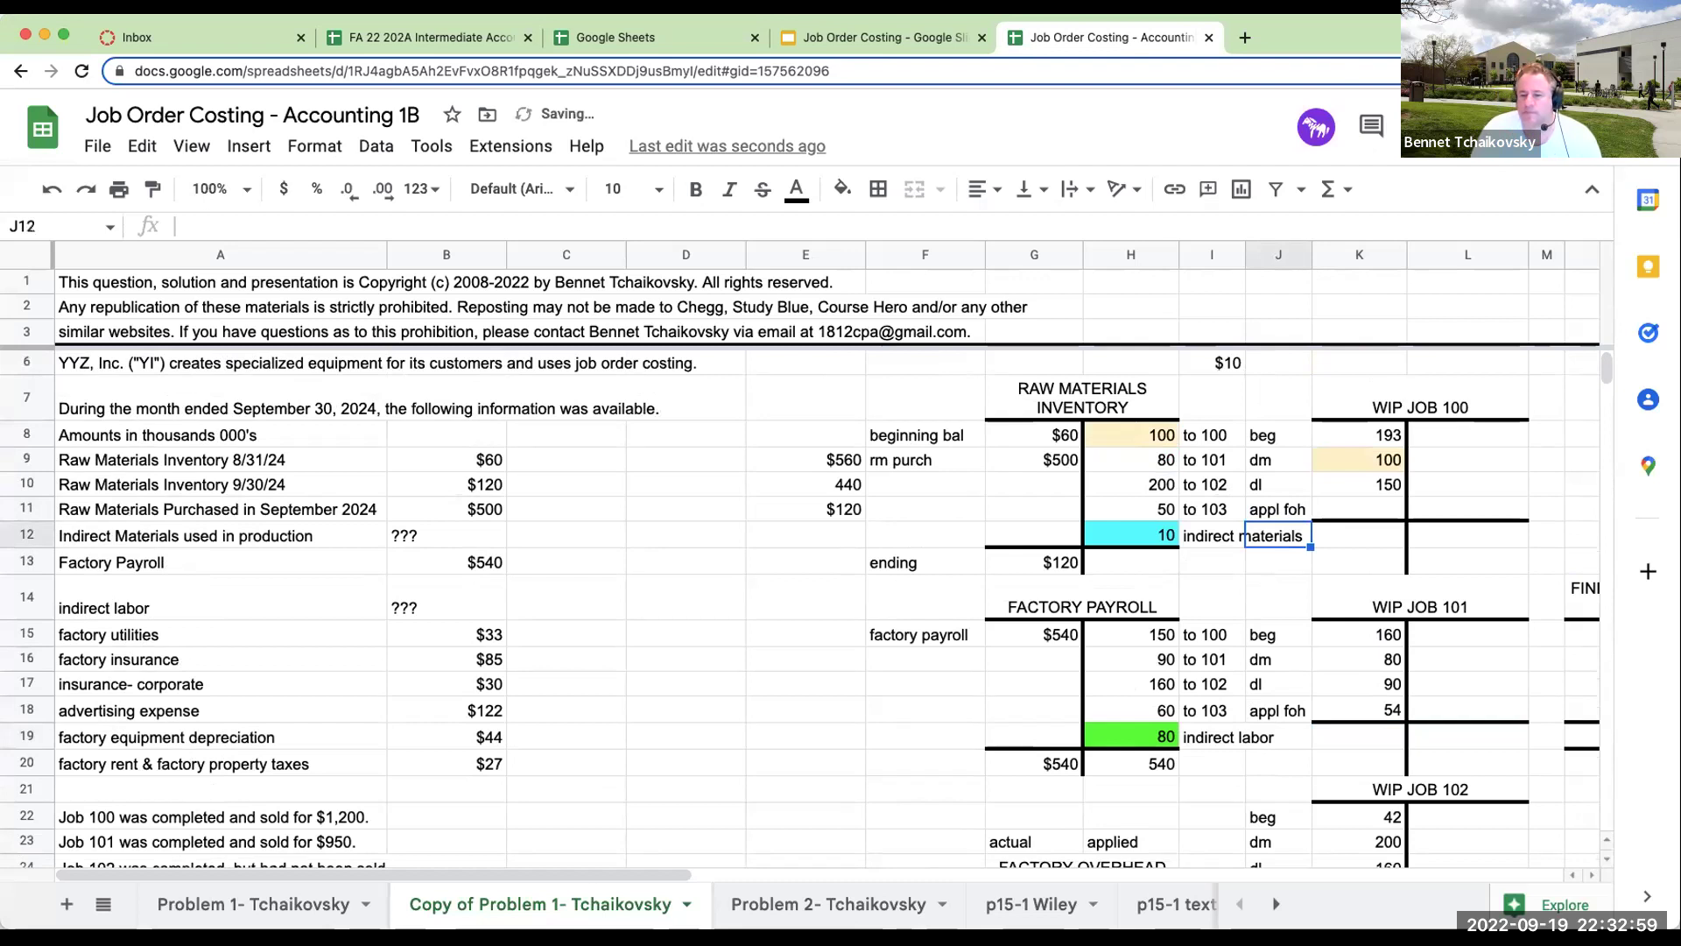
{"action": "left_click", "coordinate": [1359, 509]}
{"action": "type", "text": "=k10*0.6"}
{"action": "key", "text": "Return"}
{"action": "key", "text": "Up"}
Label the applied side of the Factory Overhead account "to 100", "to 101", "to 102" and "to 103" in I25:I28.
{"action": "scroll", "coordinate": [1178, 648], "scroll_direction": "down", "scroll_amount": 1}
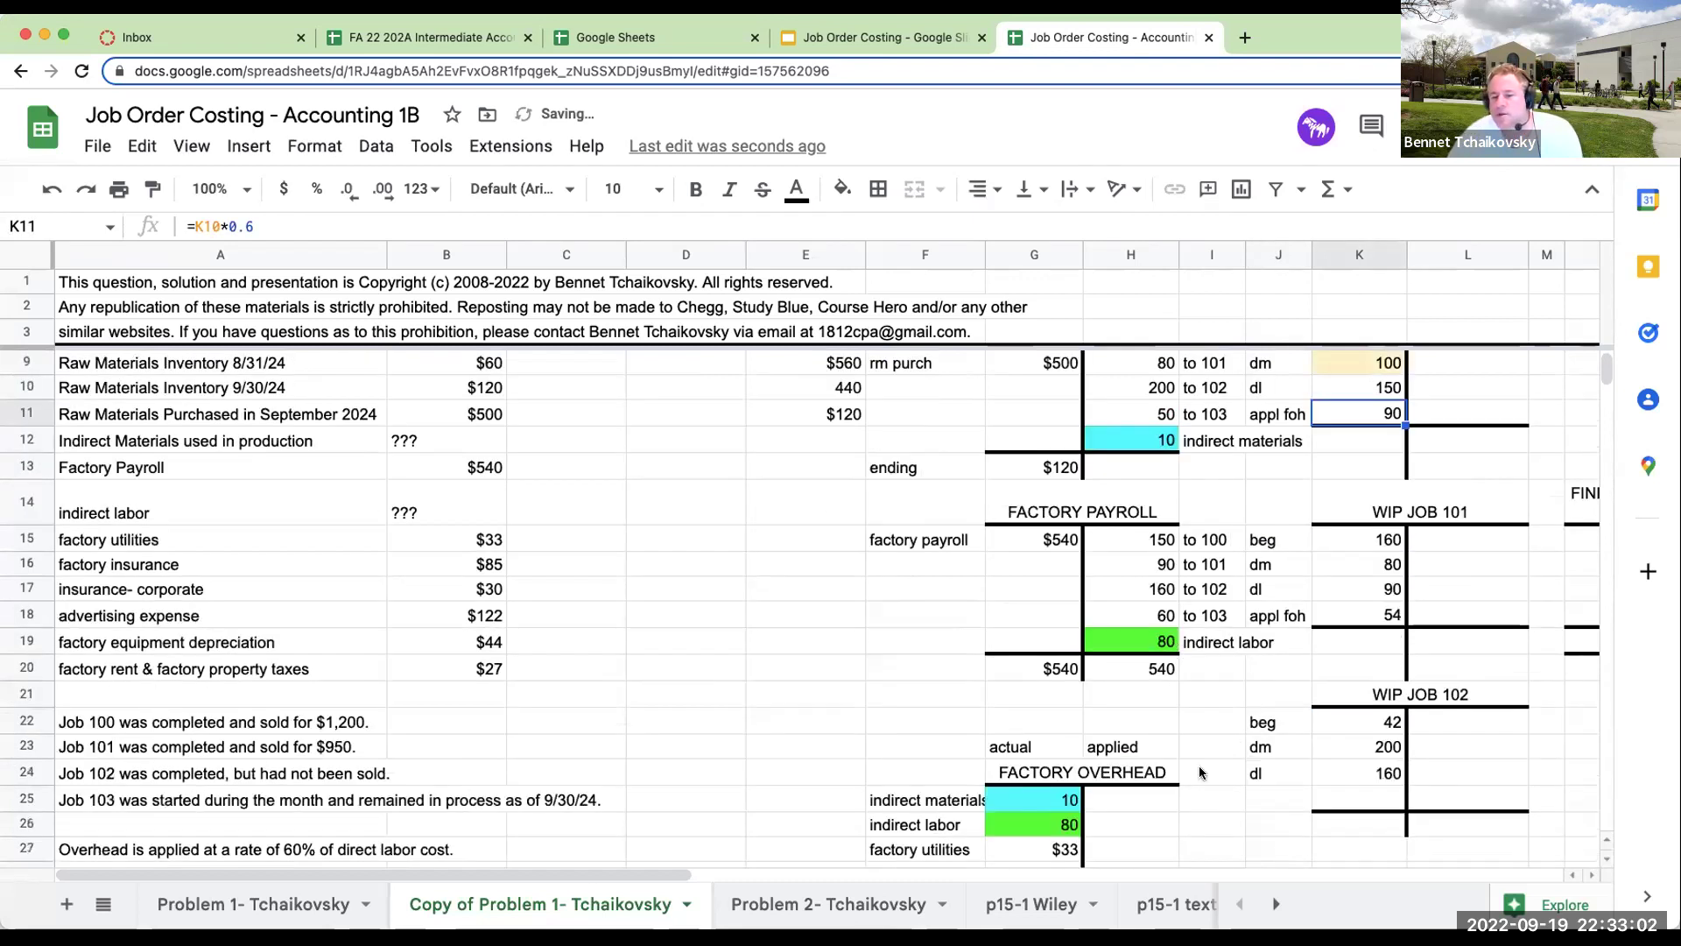
{"action": "left_click", "coordinate": [1198, 821]}
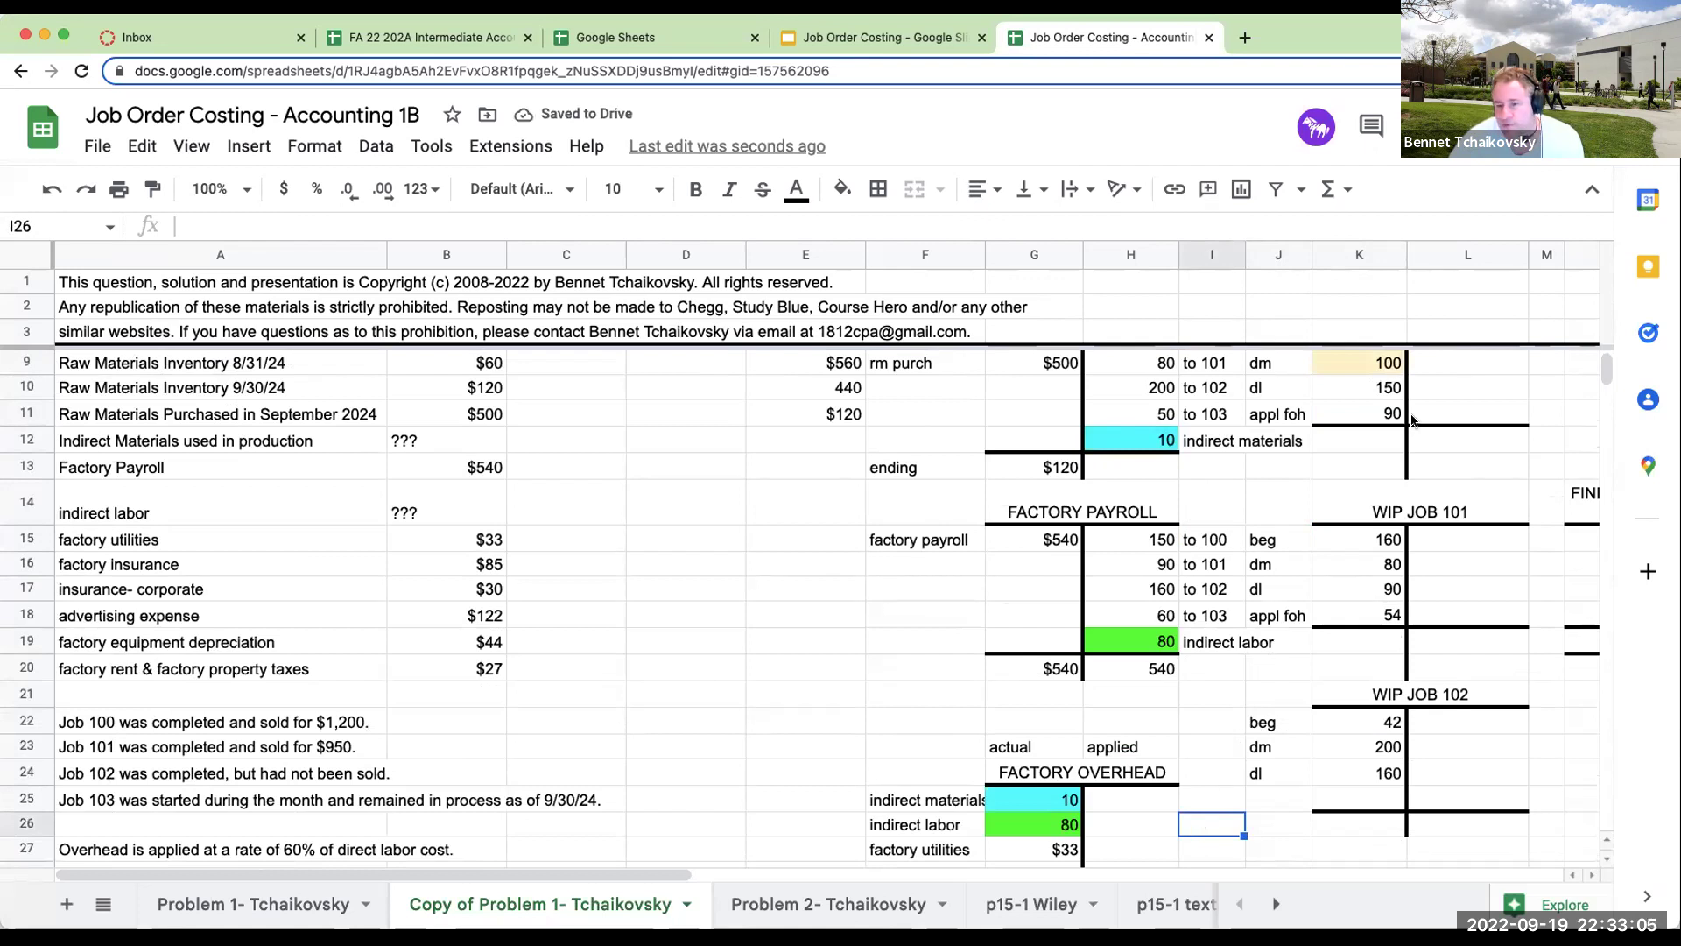
{"action": "key", "text": "Up"}
{"action": "type", "text": "to 100"}
{"action": "key", "text": "Return"}
{"action": "type", "text": "to 101"}
{"action": "key", "text": "Return"}
{"action": "type", "text": "to 102"}
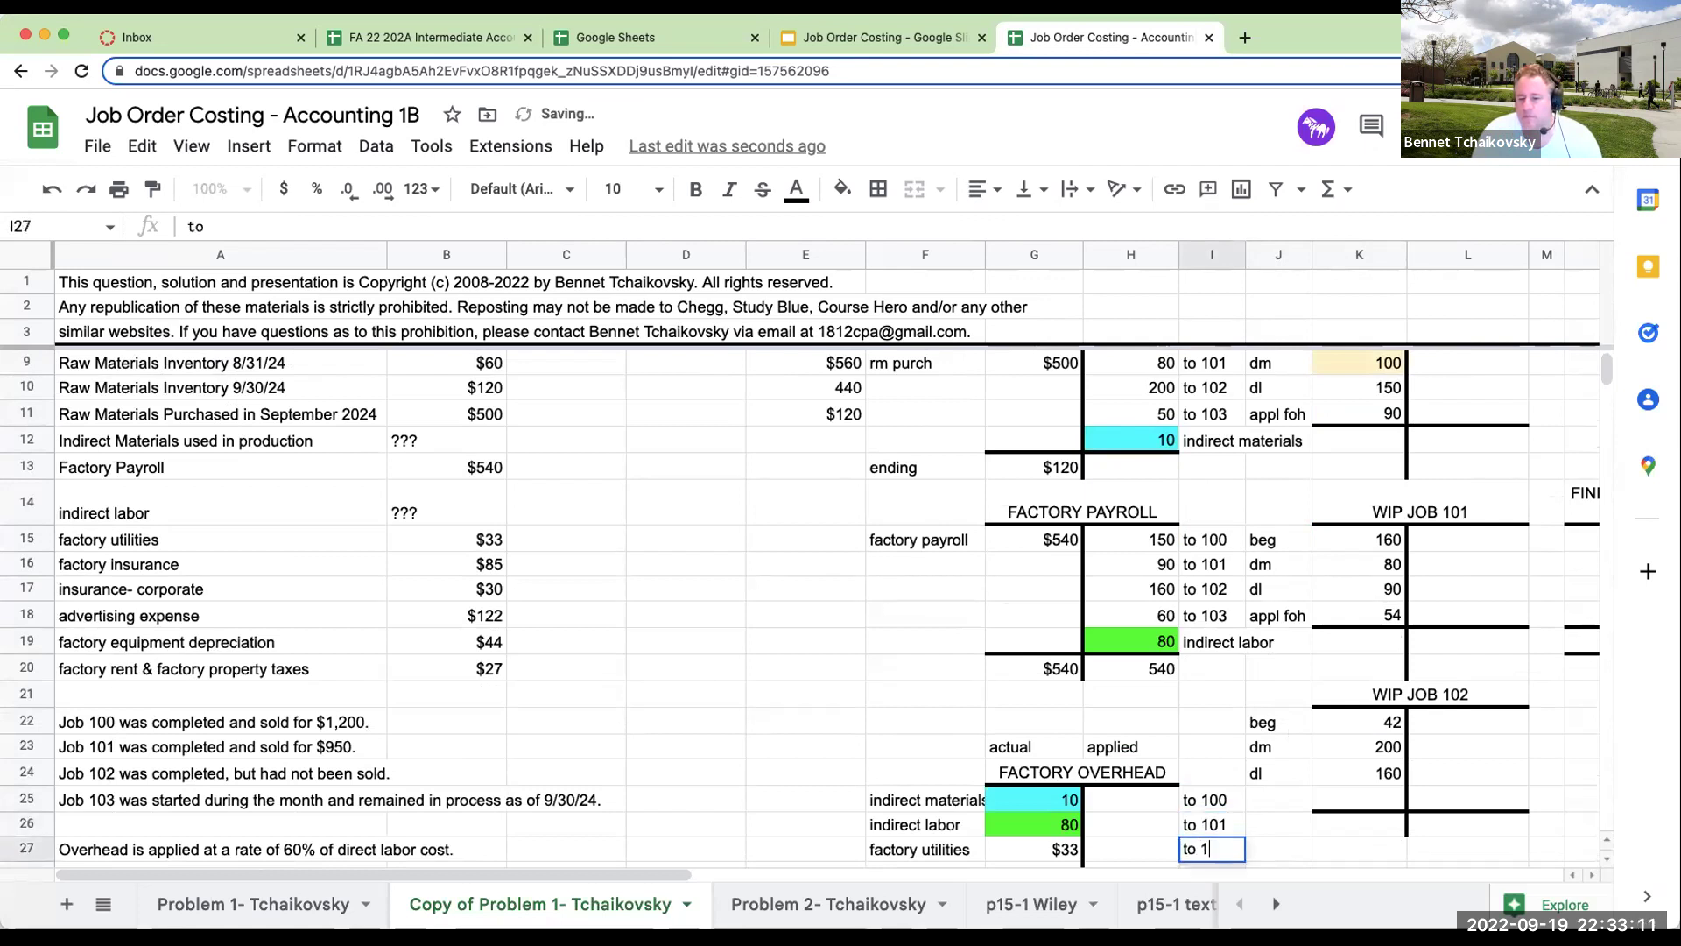
{"action": "key", "text": "Return"}
{"action": "type", "text": "to 103"}
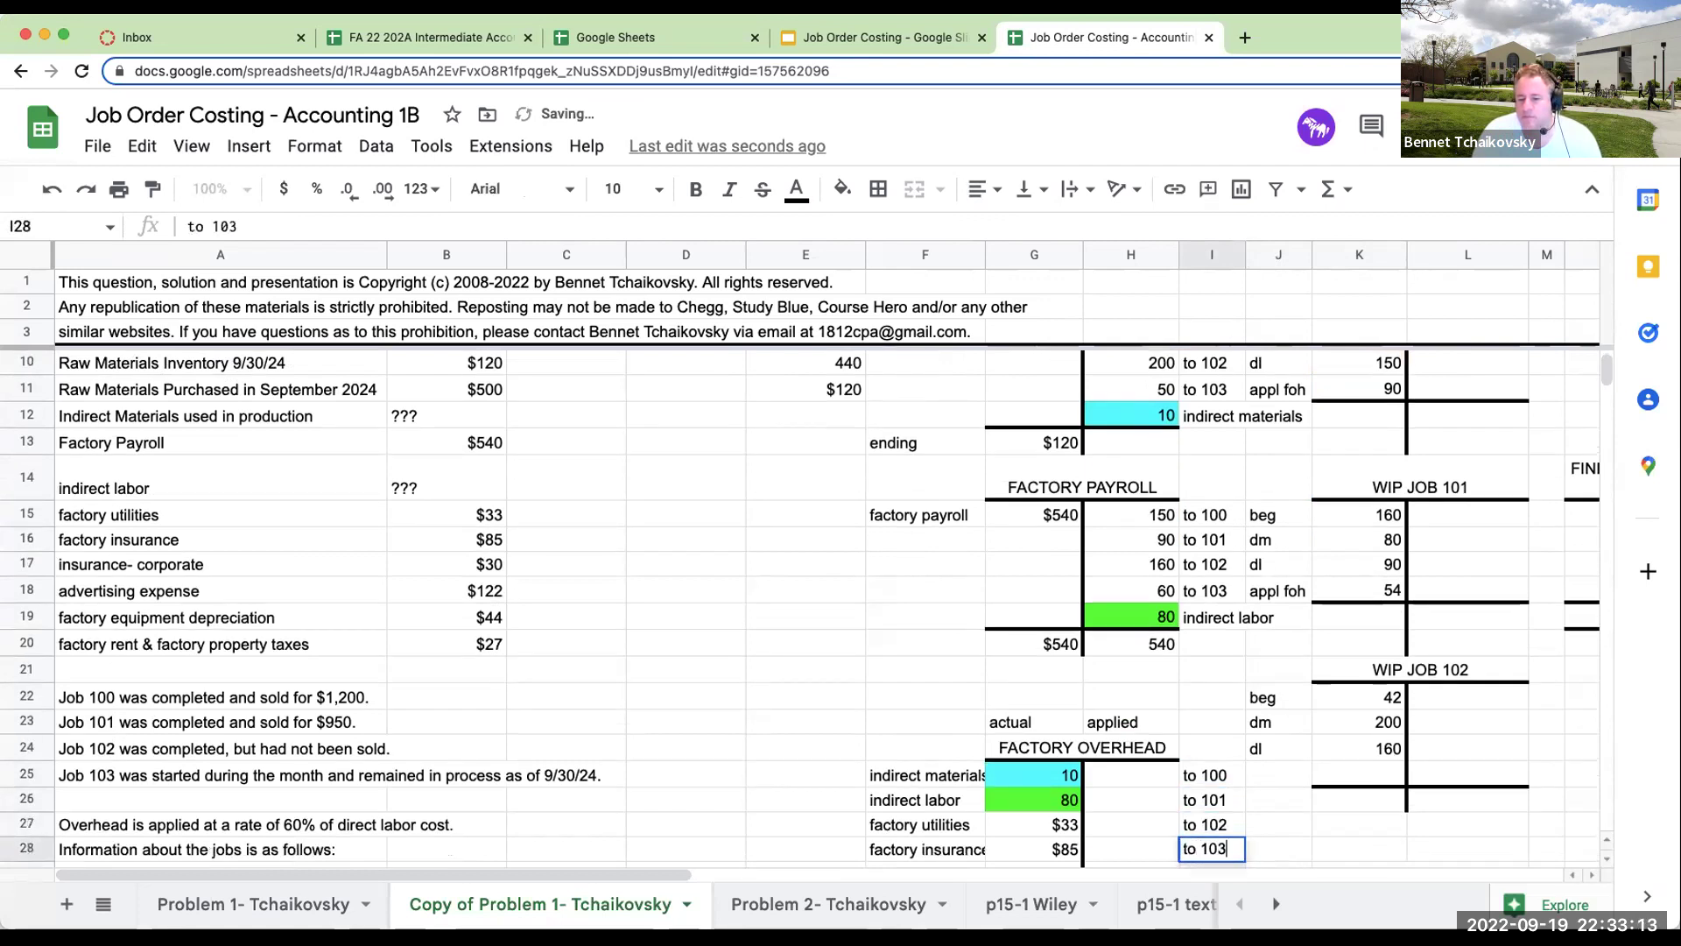
{"action": "key", "text": "Return"}
Link the applied overhead for Jobs 100 and 101 into the Factory Overhead account, with H25 referencing K11 and H26 referencing K18.
{"action": "left_click", "coordinate": [1130, 750]}
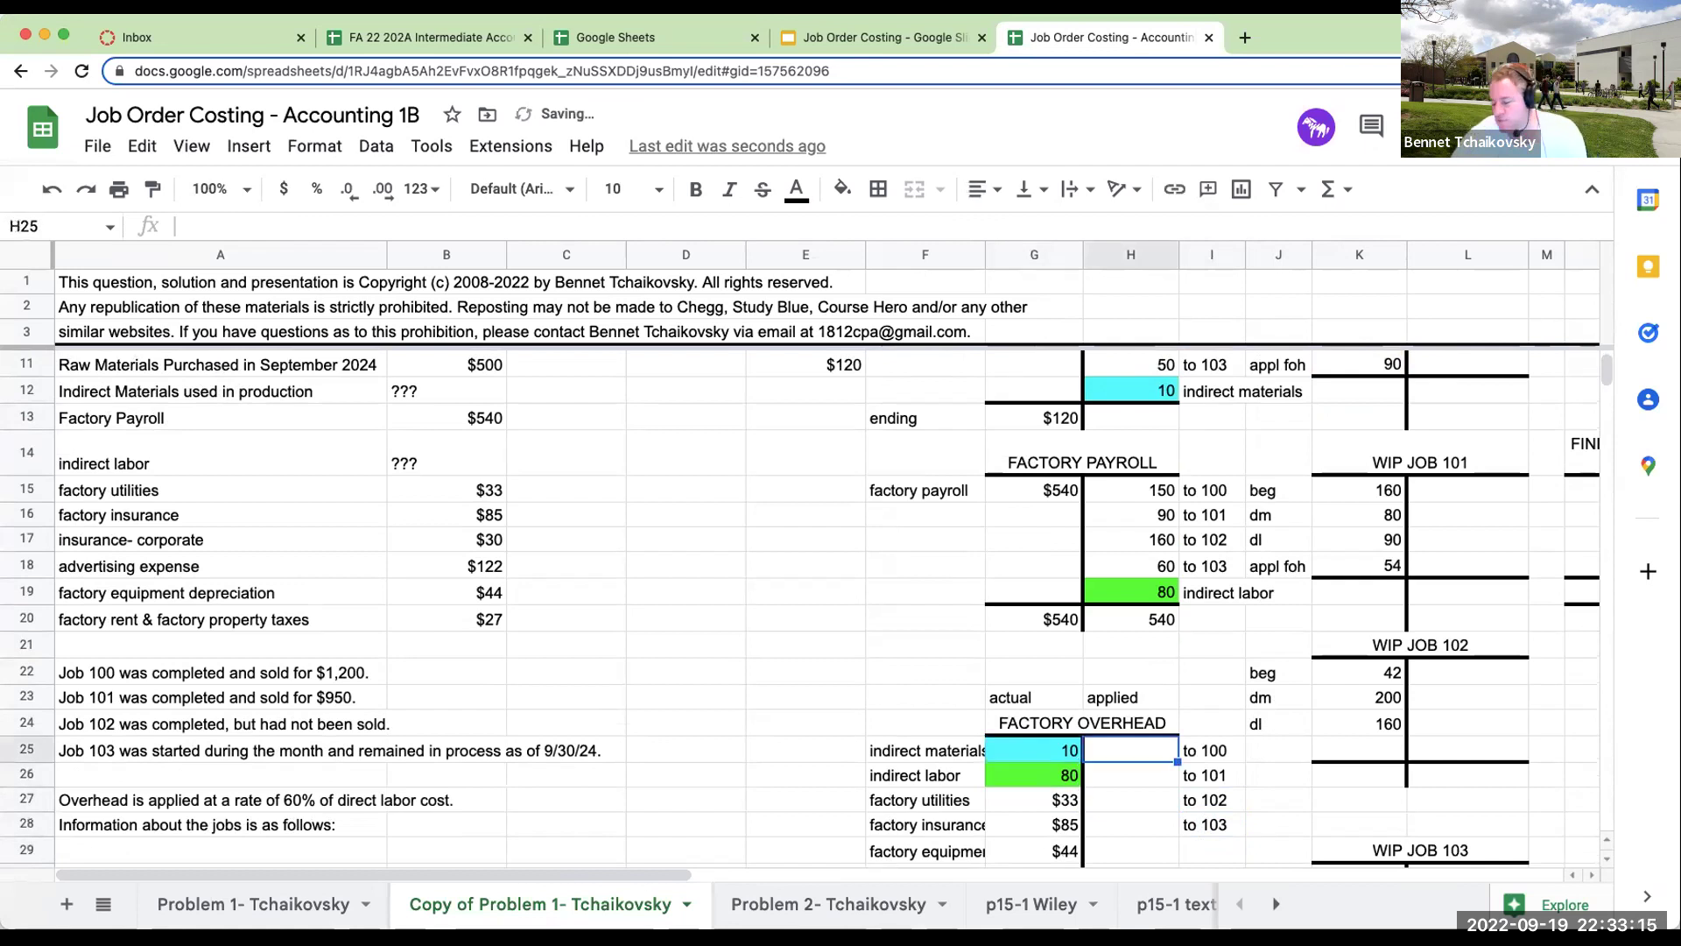
{"action": "type", "text": "+"}
{"action": "scroll", "coordinate": [1353, 473], "scroll_direction": "up", "scroll_amount": 2}
{"action": "scroll", "coordinate": [1353, 473], "scroll_direction": "up", "scroll_amount": 2}
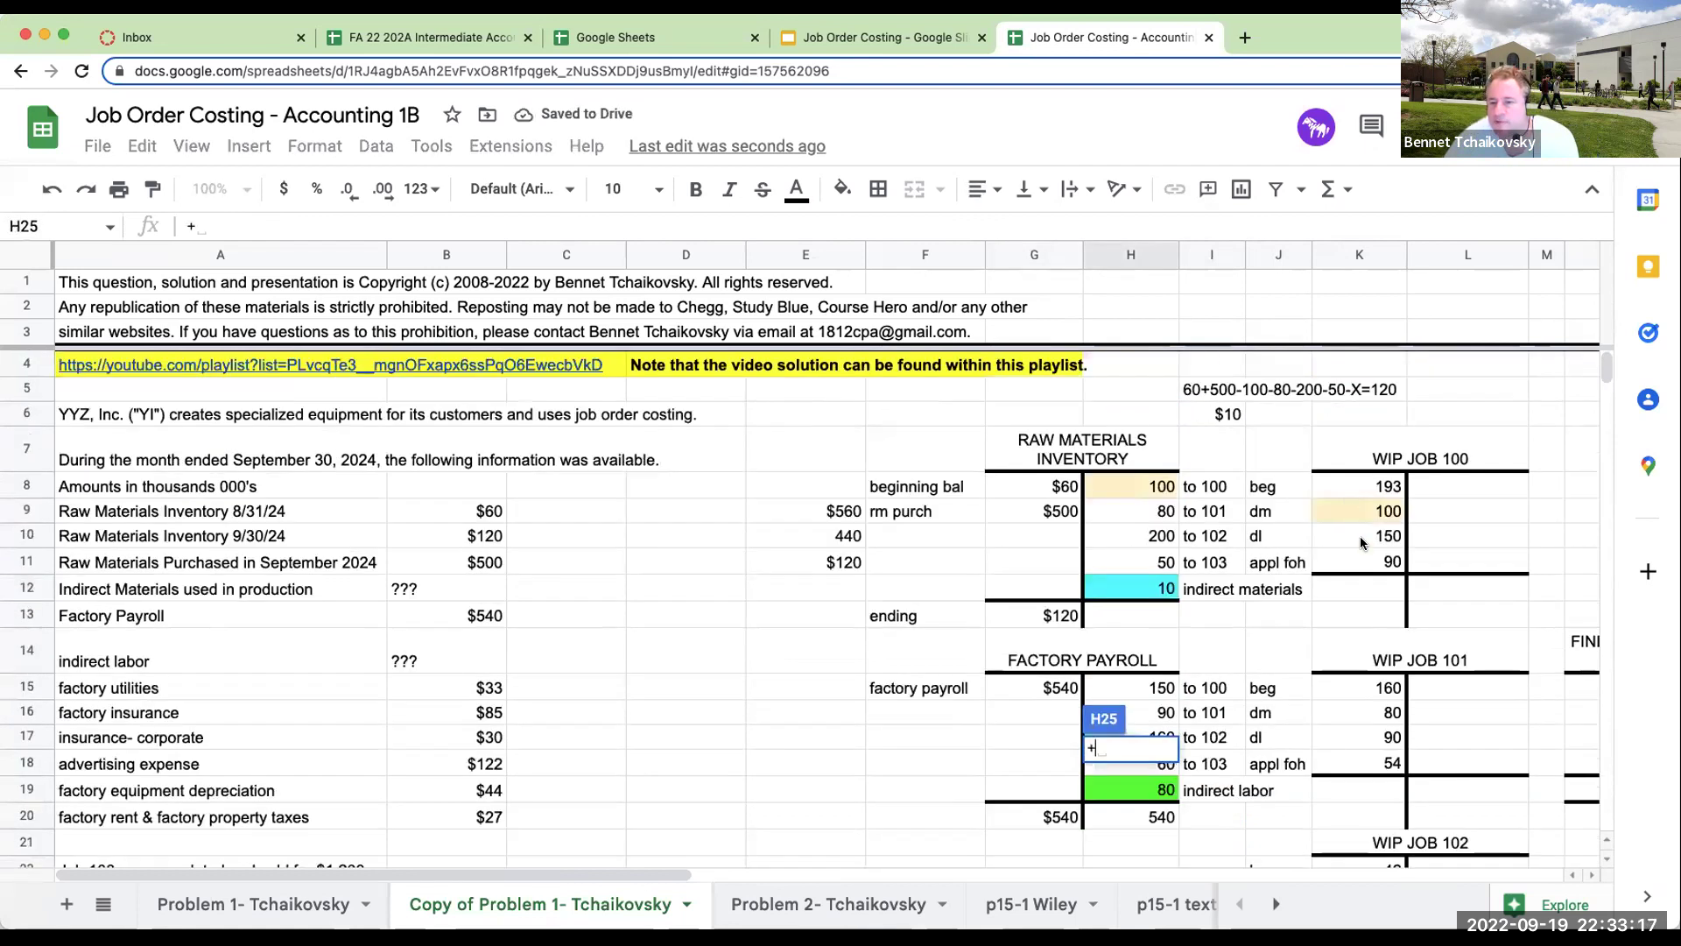
{"action": "left_click", "coordinate": [1375, 562]}
{"action": "key", "text": "Return"}
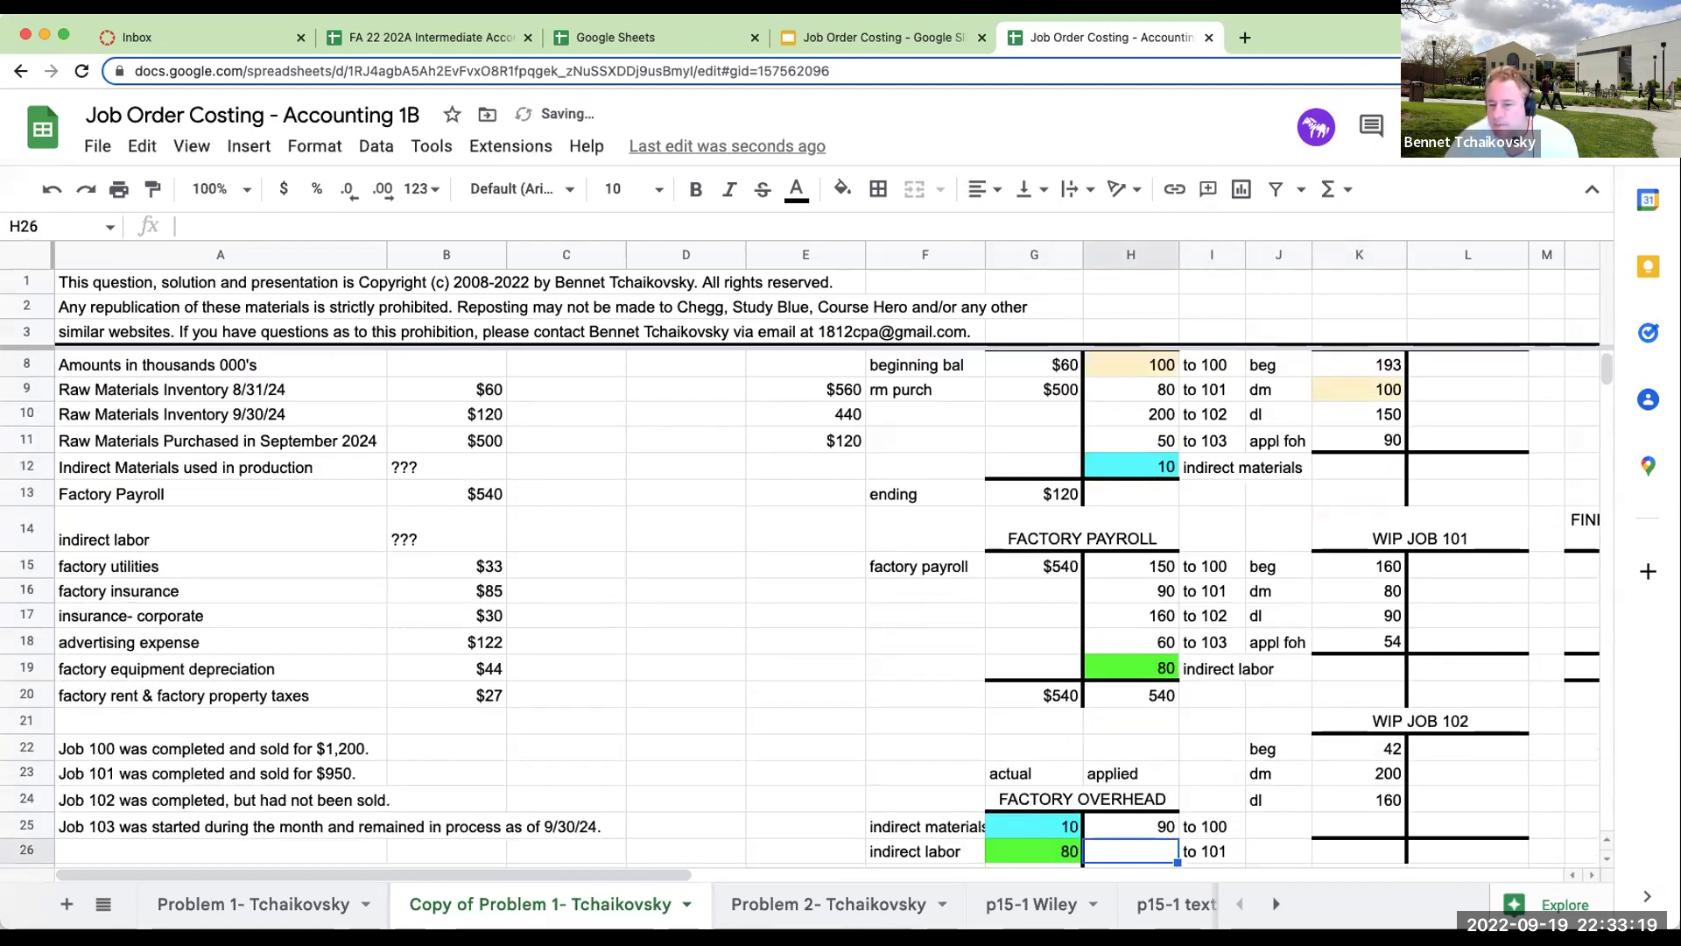
{"action": "left_click", "coordinate": [1390, 642]}
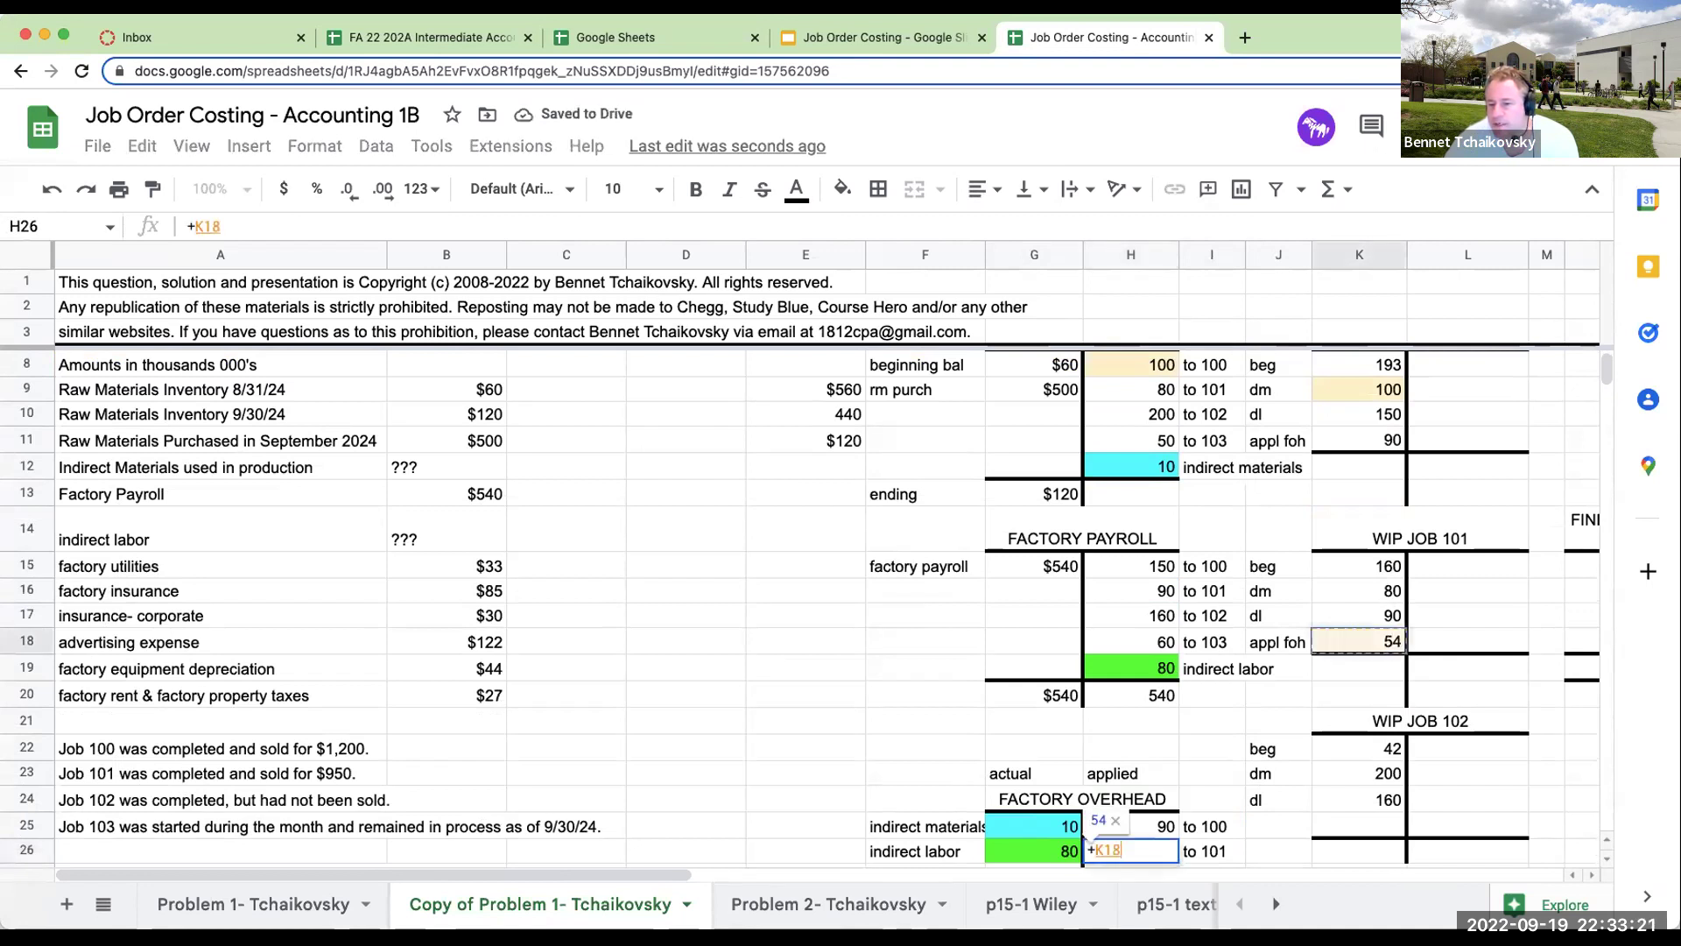
{"action": "key", "text": "Return"}
Add an "appl foh" line to the WIP Job 102 account in J25, with K25 calculated as K24*.6.
{"action": "left_click", "coordinate": [1263, 798]}
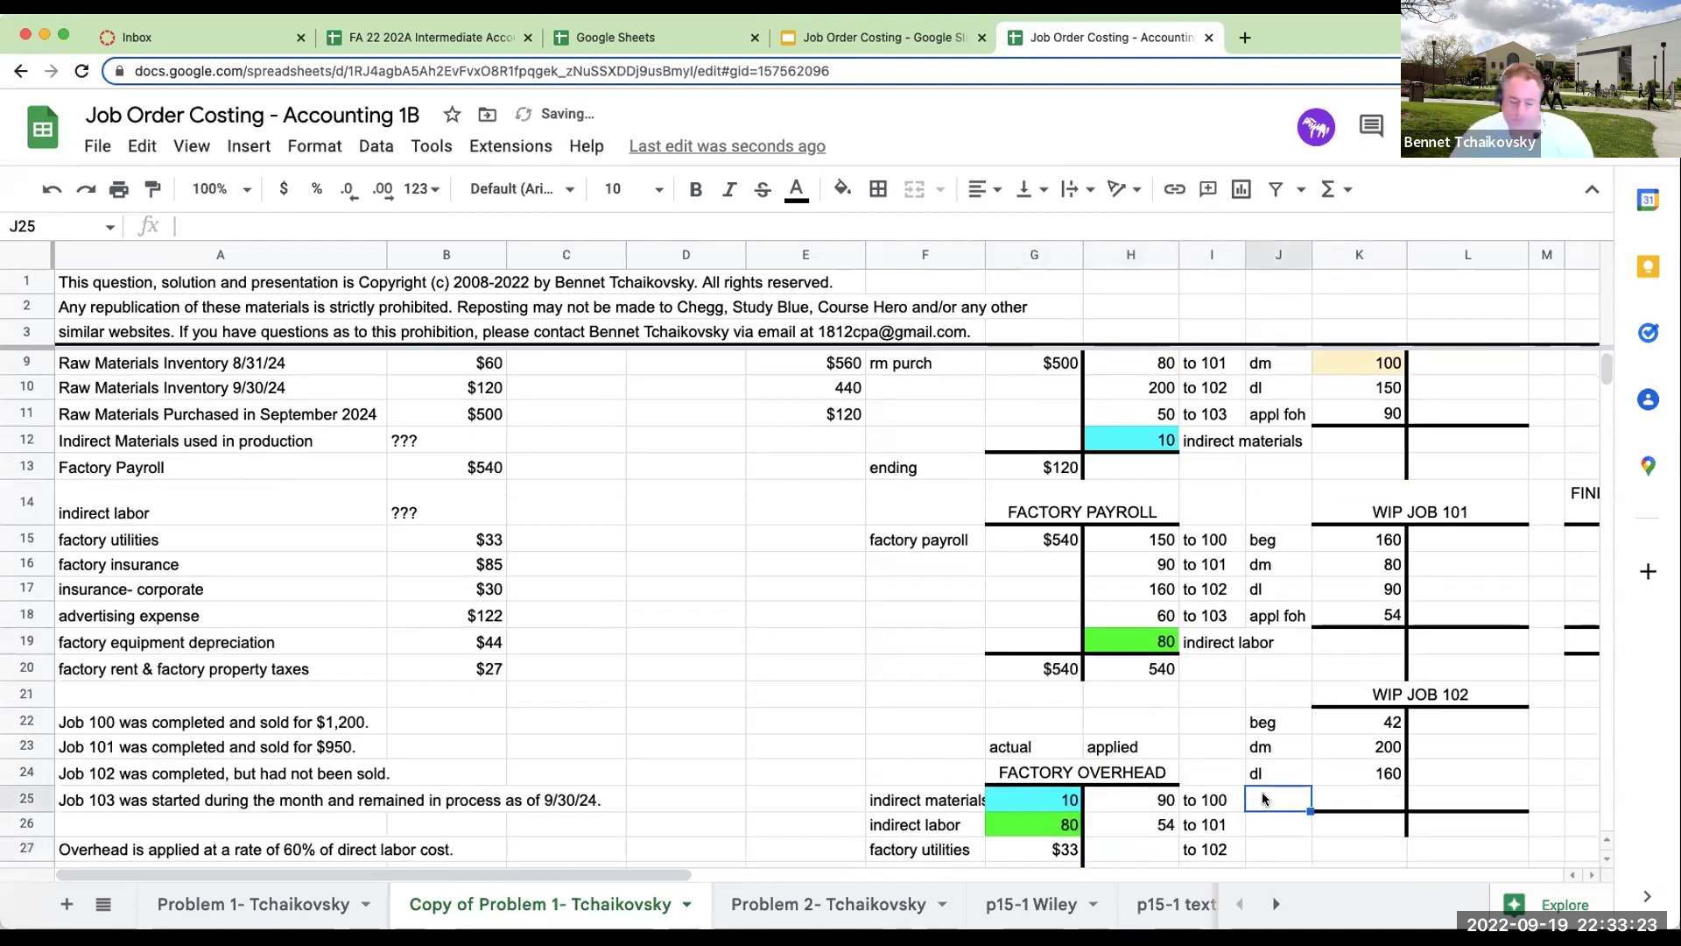
{"action": "type", "text": "appl foh"}
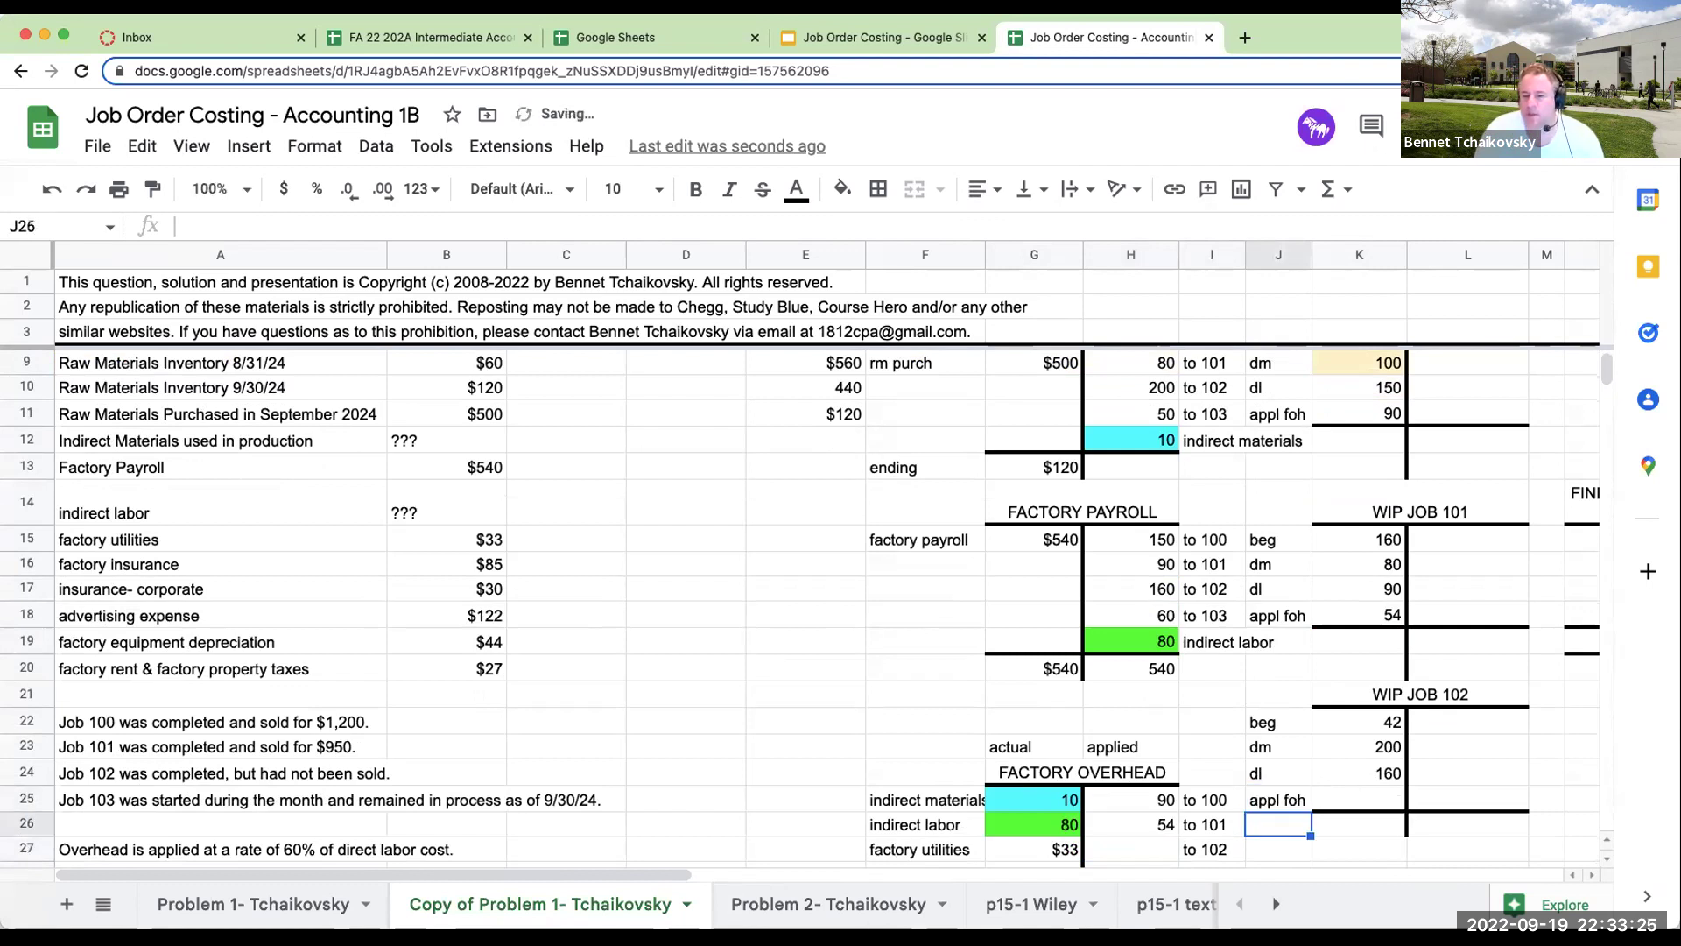
{"action": "key", "text": "Tab"}
{"action": "type", "text": "+K24*.6"}
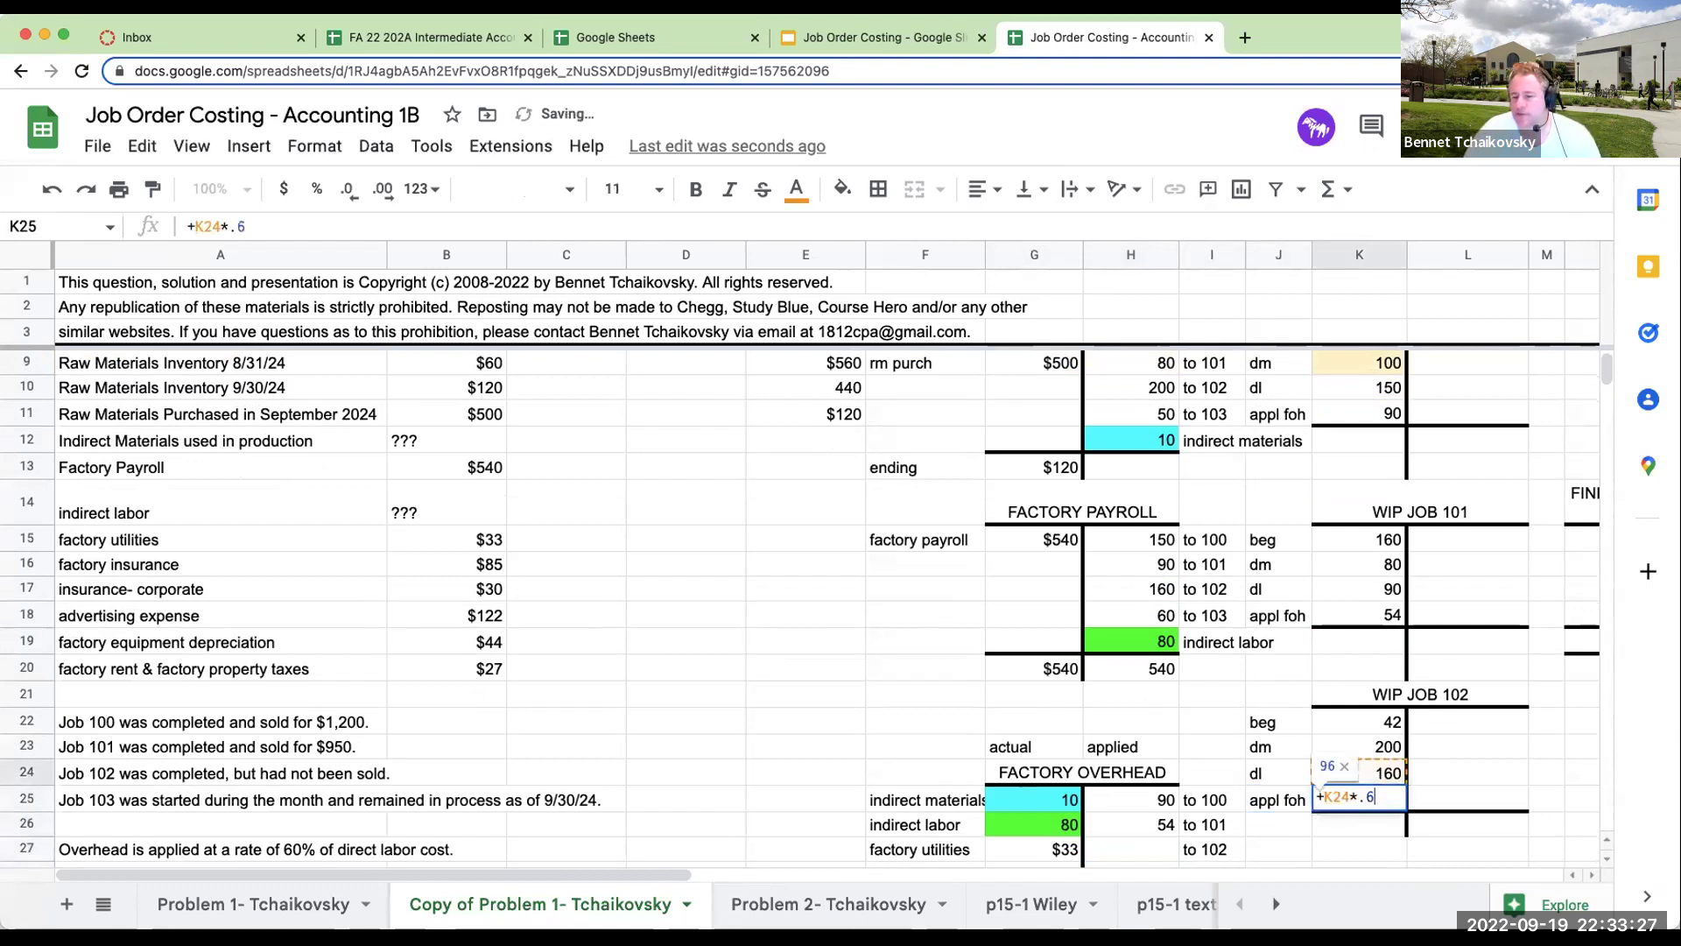
{"action": "key", "text": "Return"}
Link H27 on the applied side of the Factory Overhead account to Job 102's applied overhead in K25.
{"action": "key", "text": "Left"}
{"action": "key", "text": "Down"}
{"action": "key", "text": "Left"}
{"action": "type", "text": "+"}
{"action": "key", "text": "Right"}
{"action": "key", "text": "Right"}
{"action": "key", "text": "Right"}
{"action": "key", "text": "Up"}
{"action": "key", "text": "Up"}
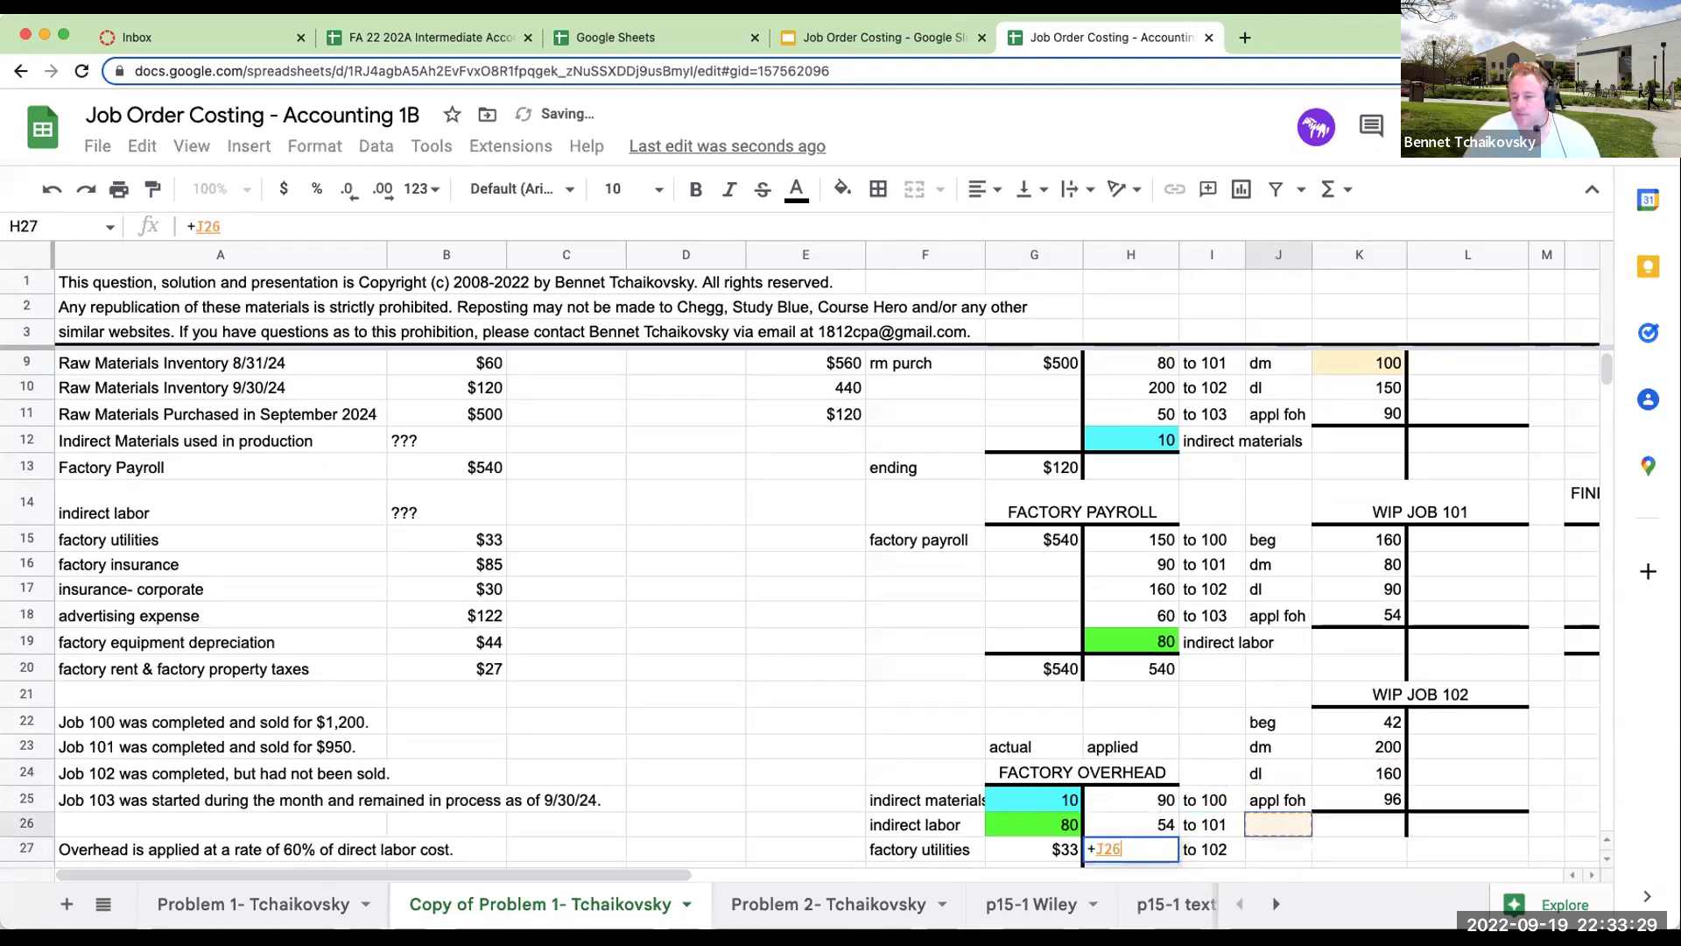
{"action": "key", "text": "Return"}
Add an "appl foh" line to the WIP Job 103 account in J33, with K33 calculated as K32*60%.
{"action": "key", "text": "Right"}
{"action": "key", "text": "Down"}
{"action": "key", "text": "Down"}
{"action": "key", "text": "Down"}
{"action": "key", "text": "Down"}
{"action": "key", "text": "Down"}
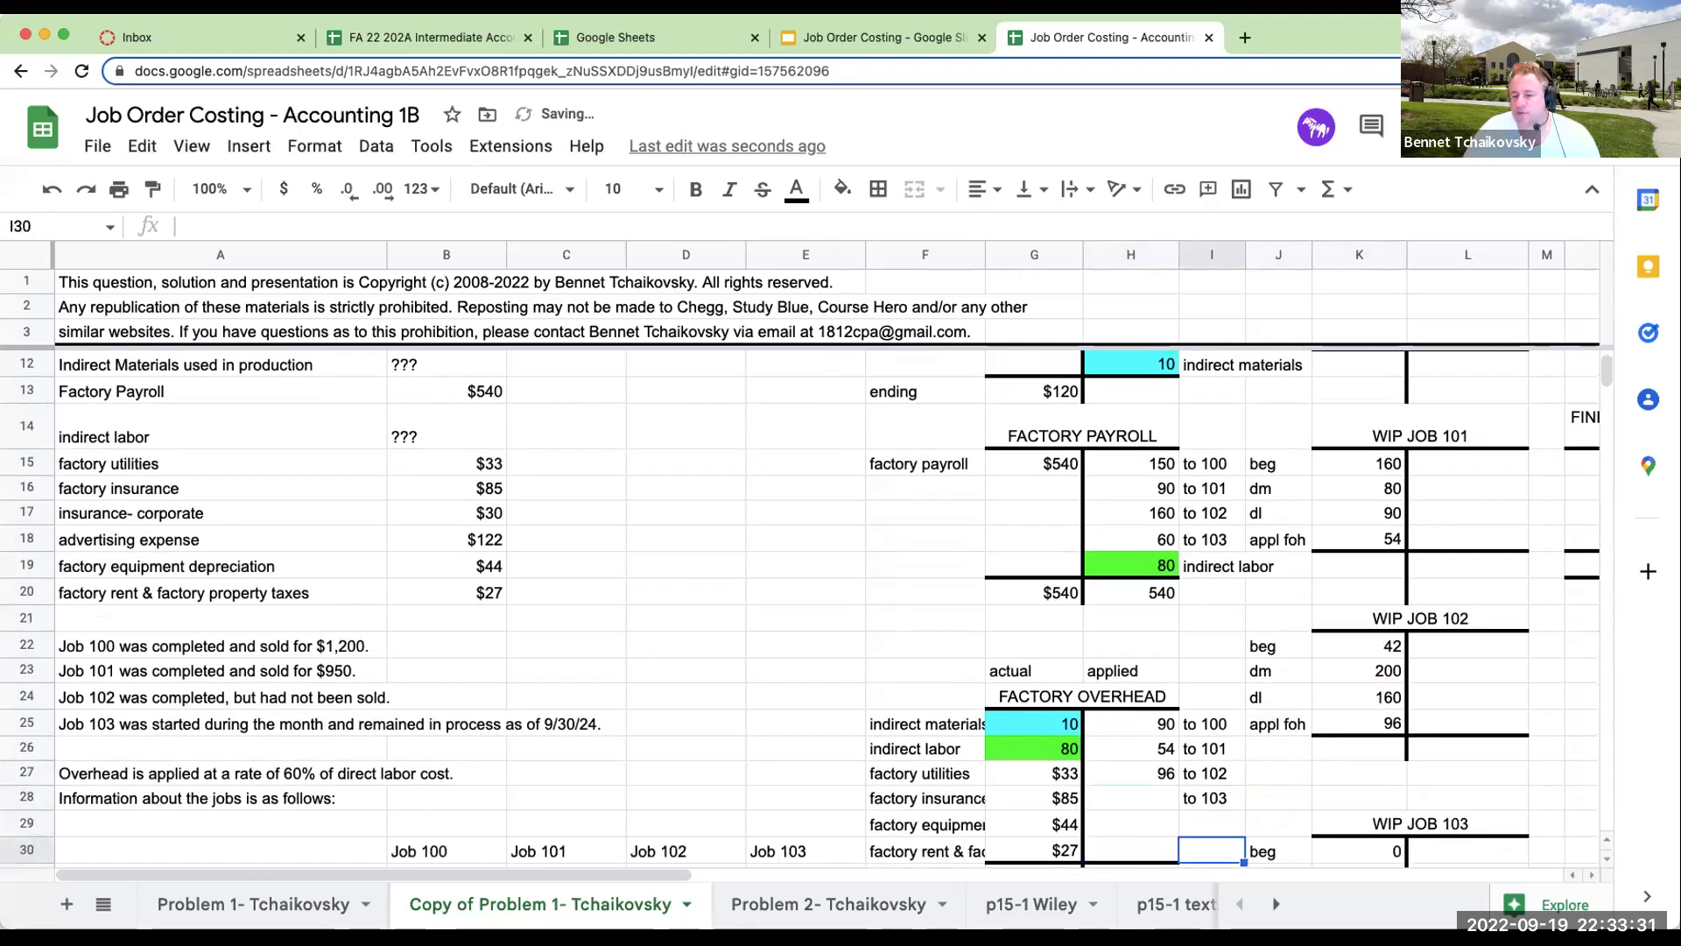
{"action": "key", "text": "Right"}
{"action": "type", "text": "aoppl foh"}
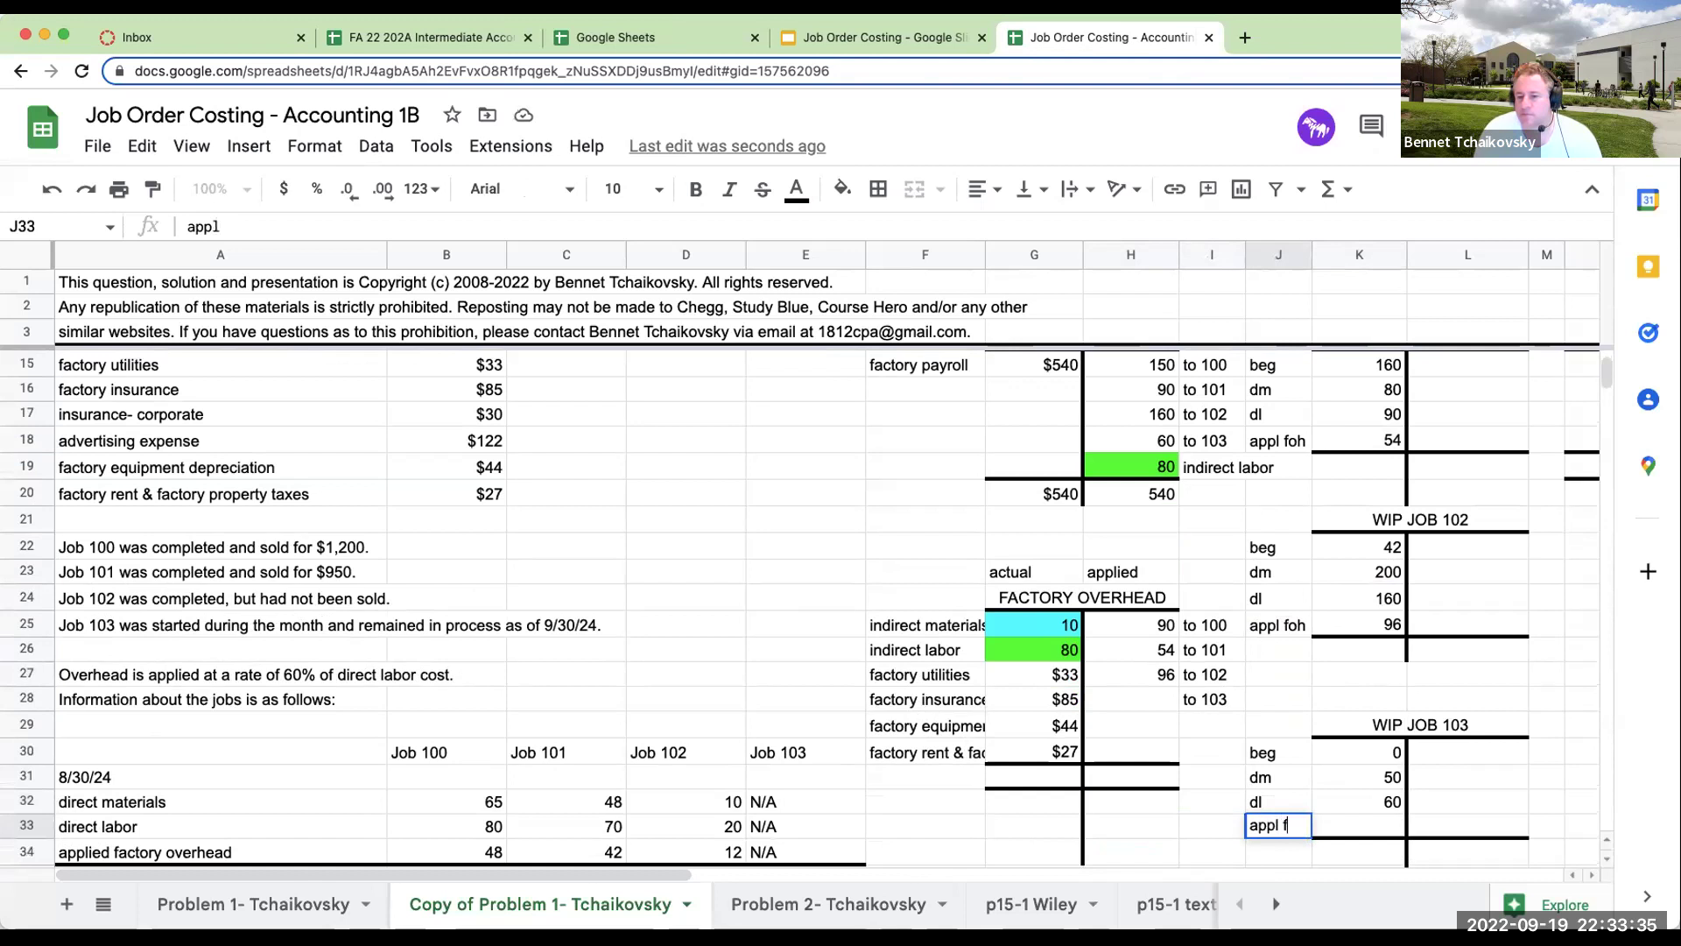
{"action": "key", "text": "Return"}
{"action": "key", "text": "Up"}
{"action": "key", "text": "Right"}
{"action": "type", "text": "=k32*60%"}
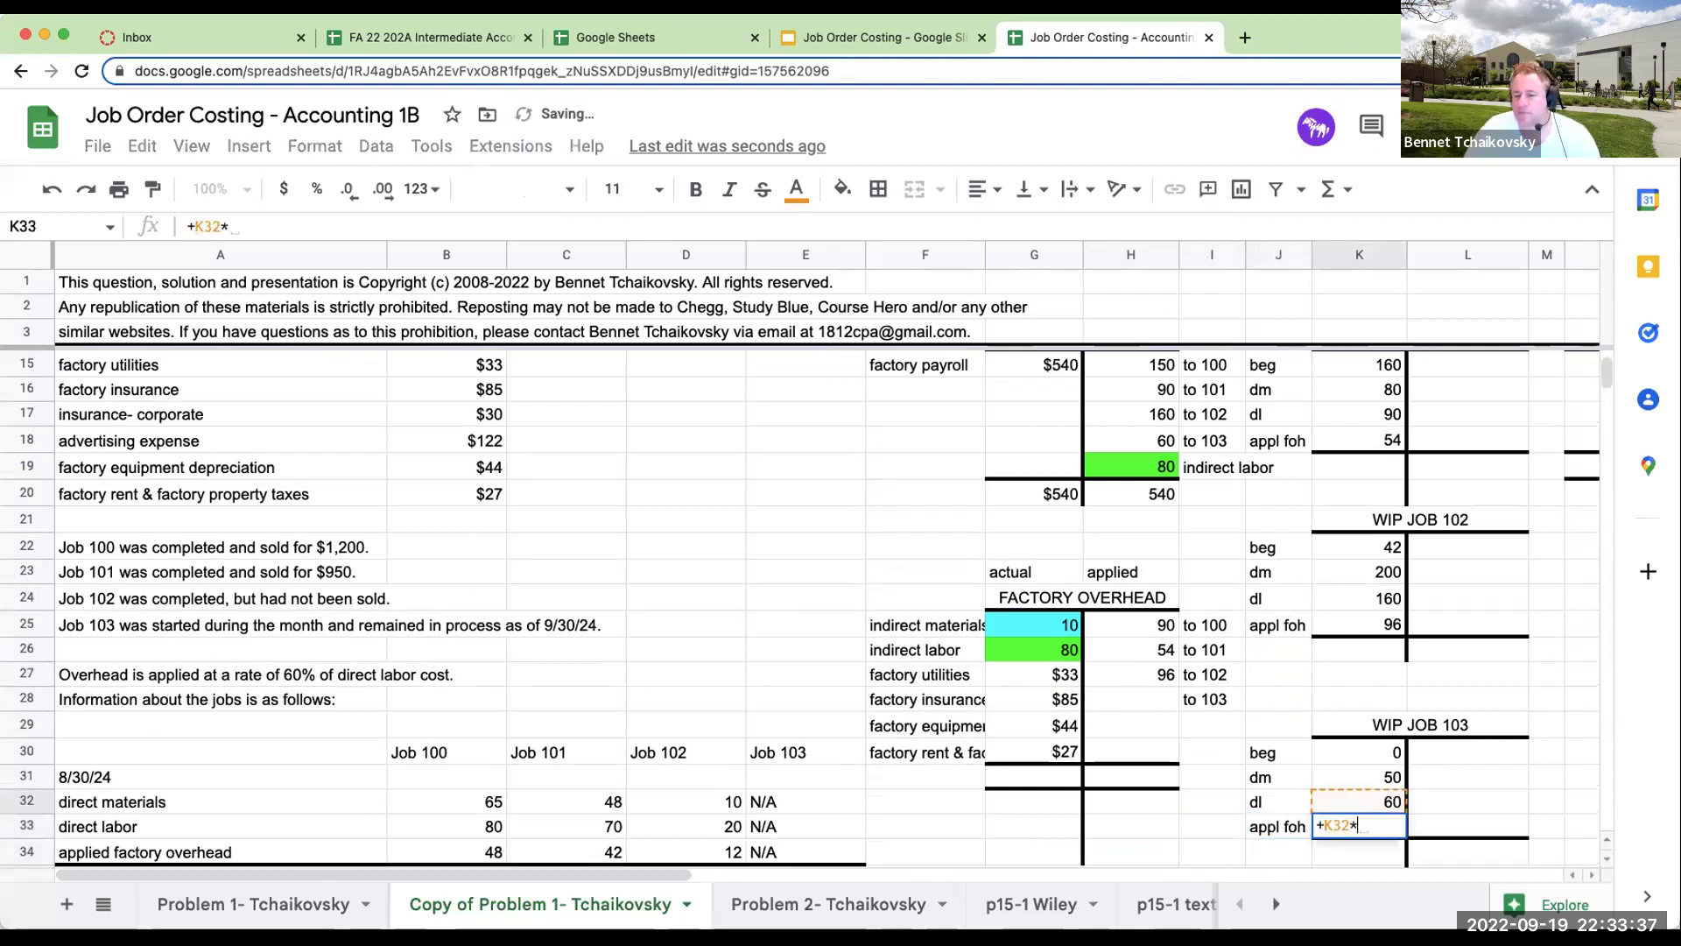
{"action": "key", "text": "Return"}
{"action": "key", "text": "Up"}
{"action": "key", "text": "Left"}
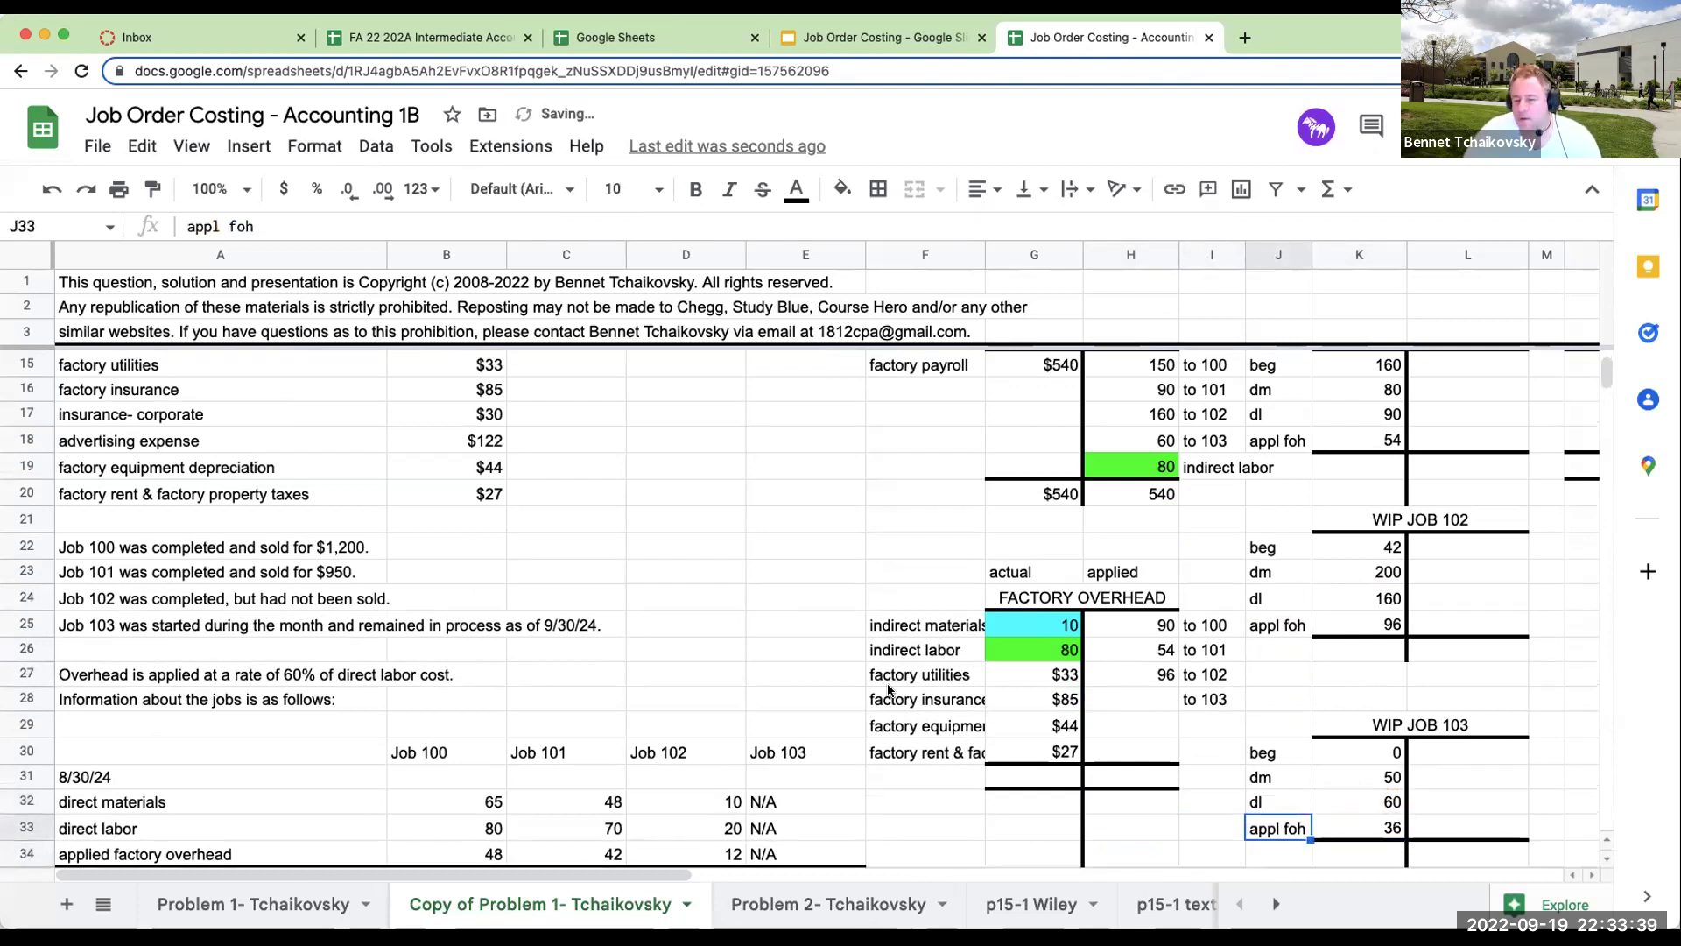
Link H28 on the applied side of the Factory Overhead account to Job 103's applied overhead in K33.
{"action": "left_click", "coordinate": [1137, 696]}
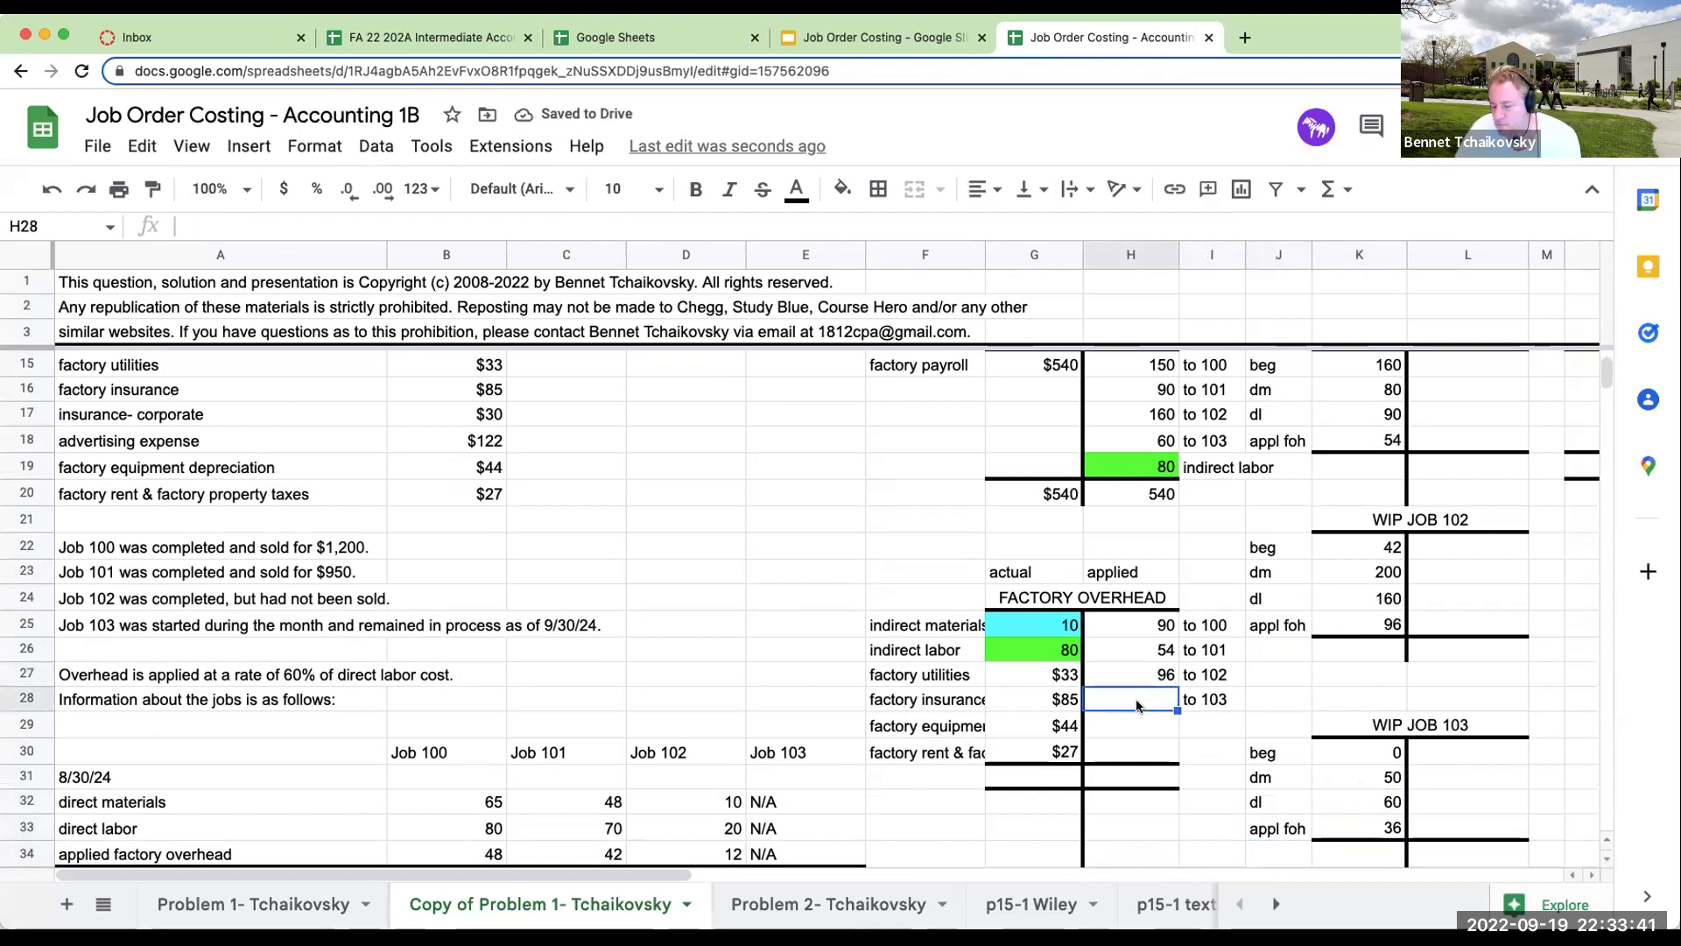
{"action": "type", "text": "="}
{"action": "left_click", "coordinate": [1359, 827]}
{"action": "key", "text": "Return"}
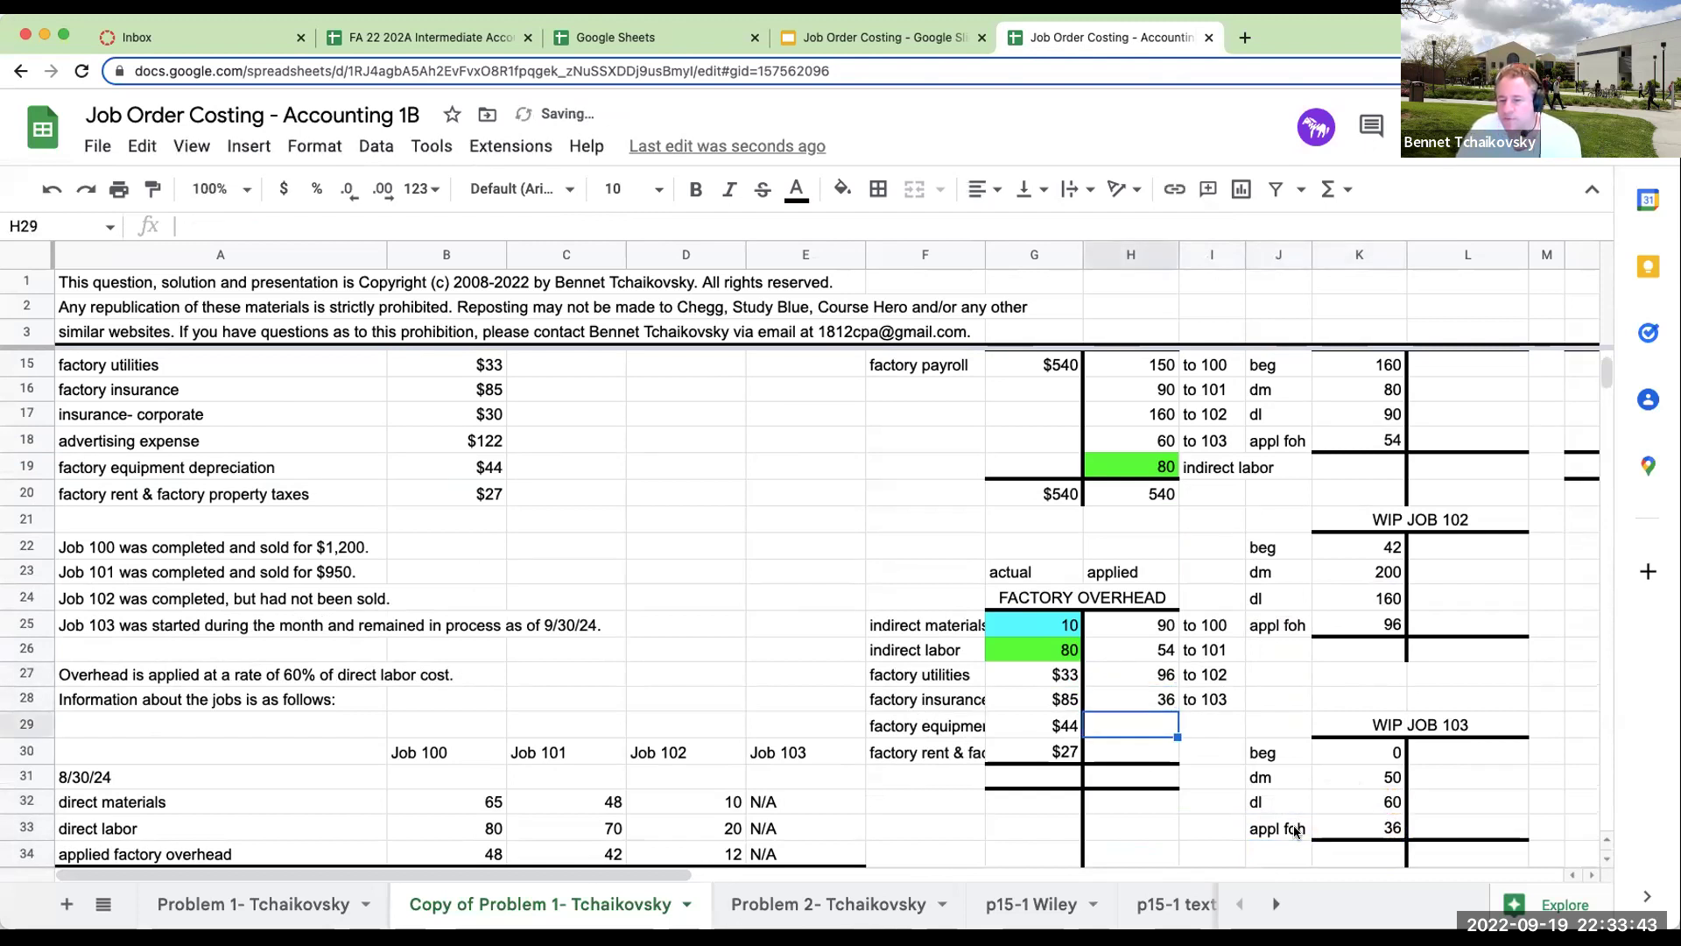
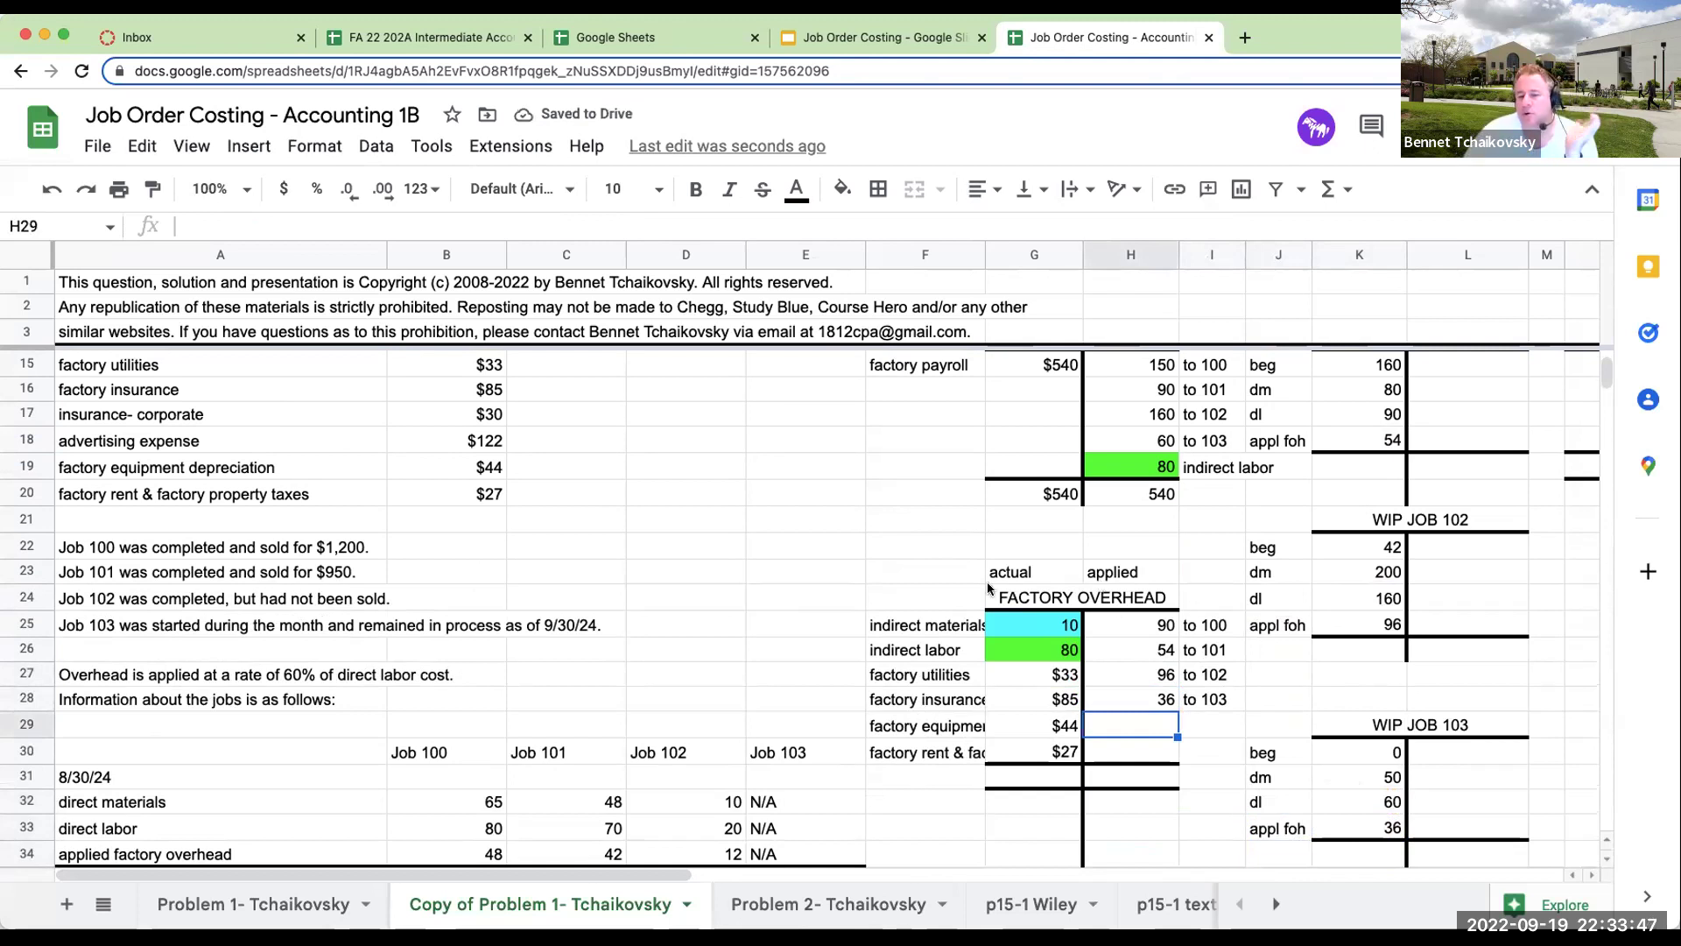
Replace the September applied factory overhead amounts for all four jobs in B40:E40 with "??".
{"action": "scroll", "coordinate": [398, 608], "scroll_direction": "up", "scroll_amount": 4}
{"action": "scroll", "coordinate": [375, 631], "scroll_direction": "down", "scroll_amount": 5}
{"action": "scroll", "coordinate": [544, 735], "scroll_direction": "down", "scroll_amount": 4}
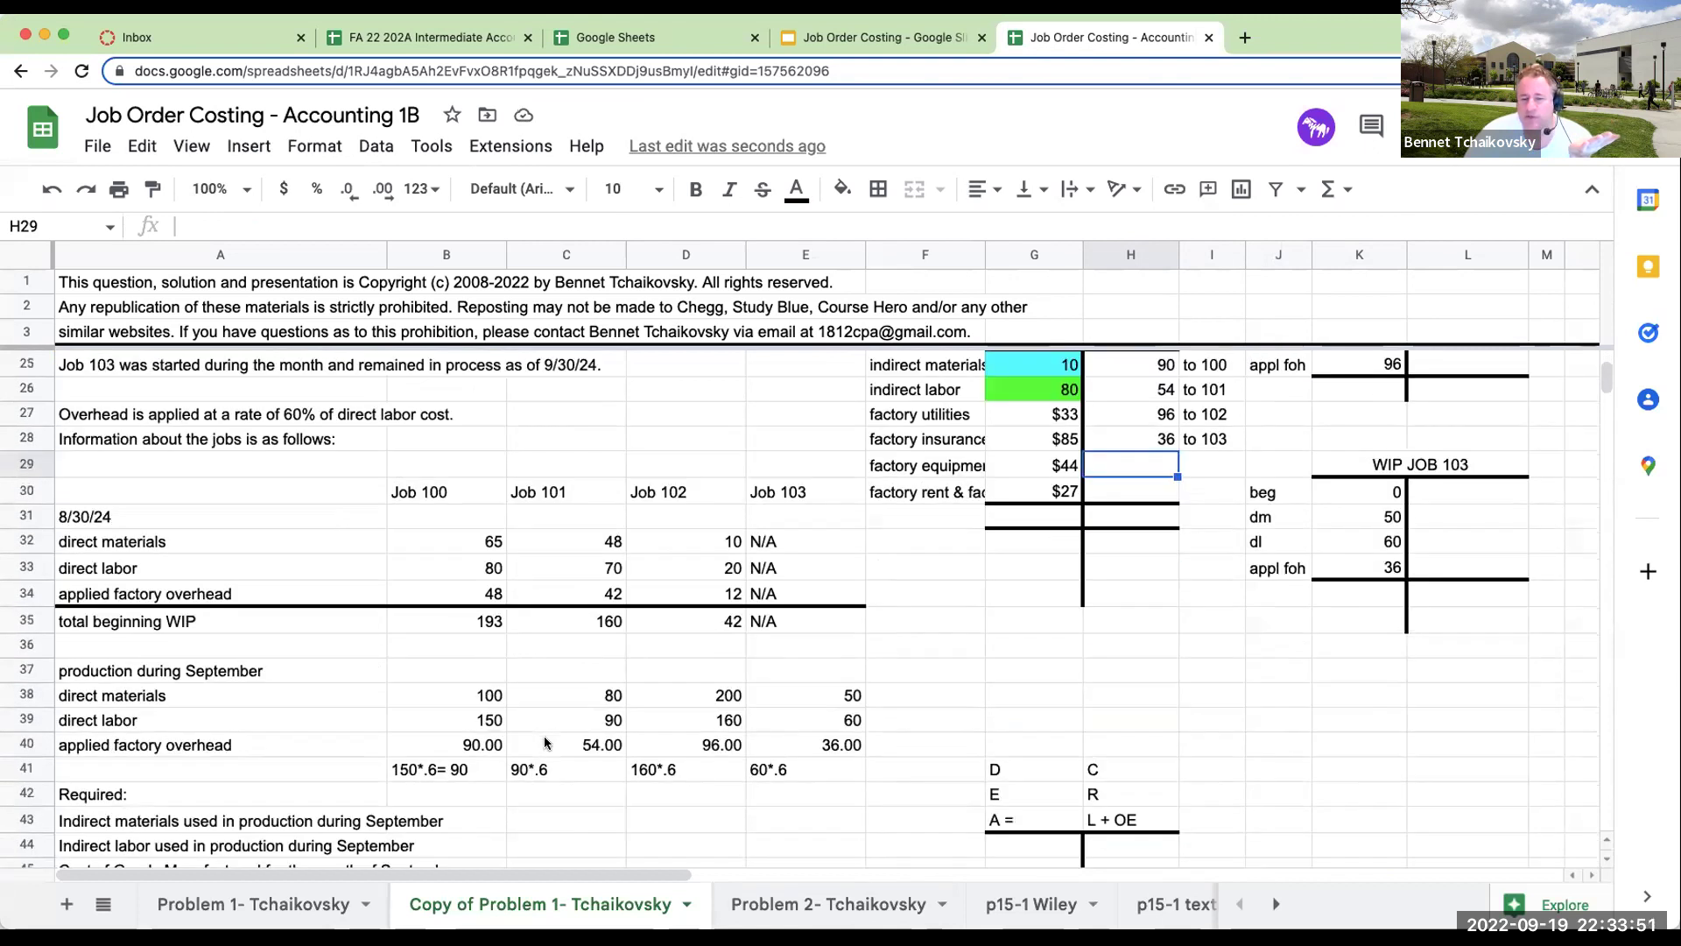
{"action": "left_click", "coordinate": [465, 641]}
{"action": "left_click", "coordinate": [465, 622]}
{"action": "type", "text": "??"}
{"action": "key", "text": "Return"}
{"action": "key", "text": "Up"}
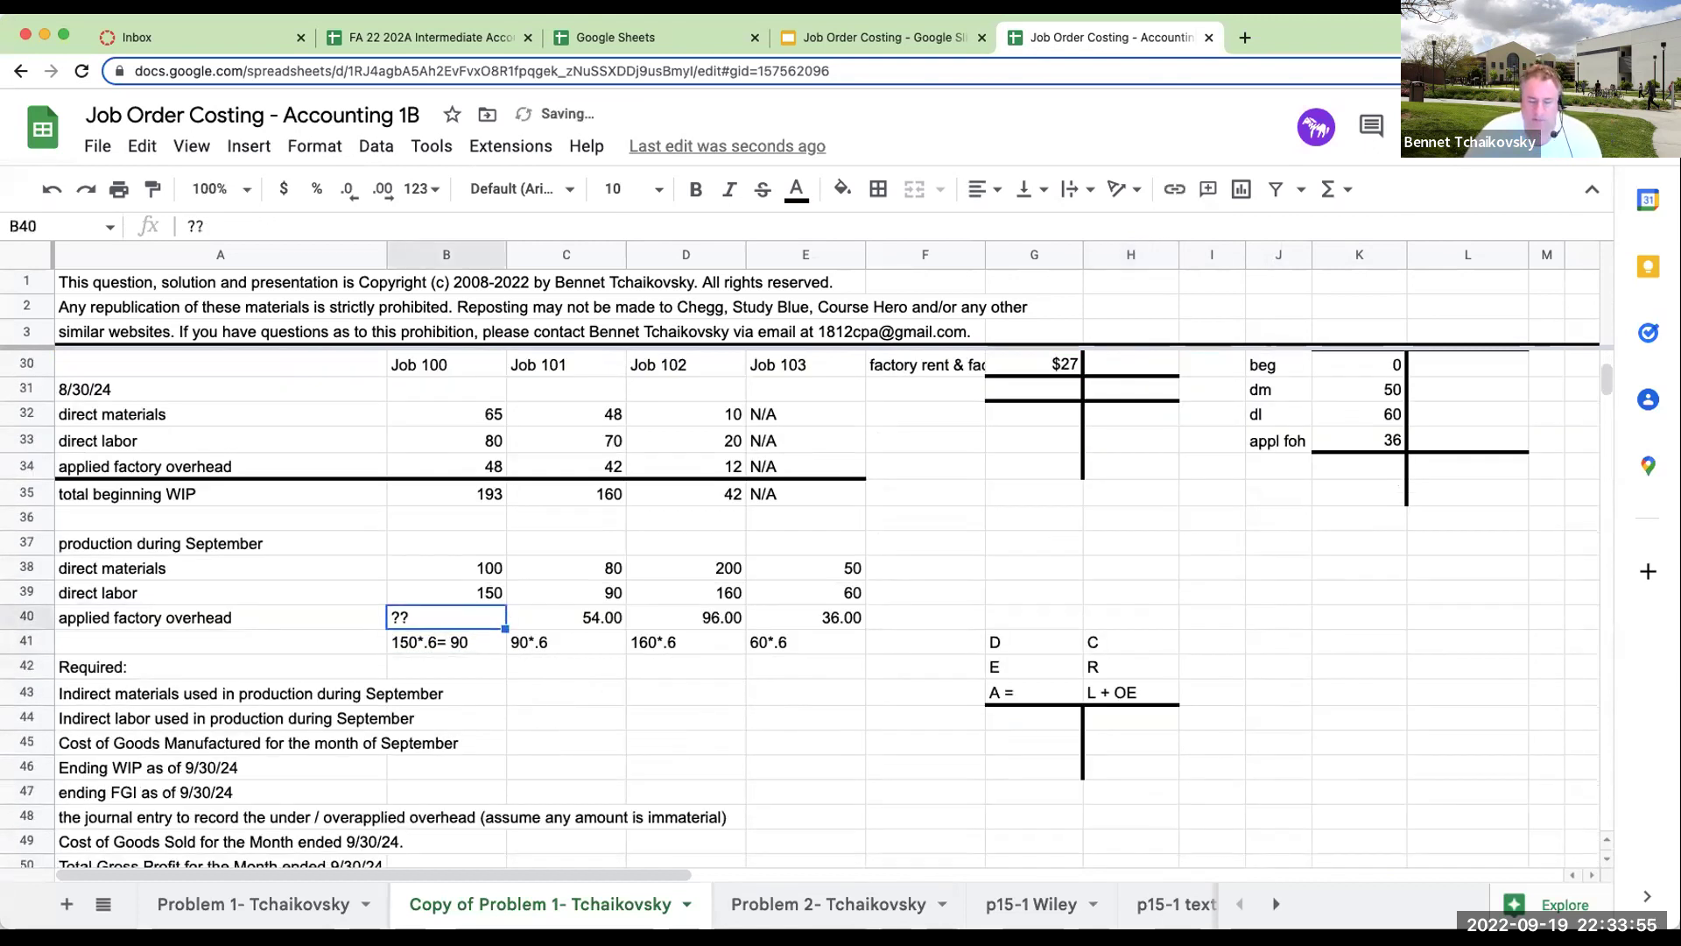
{"action": "key", "text": "Right"}
{"action": "type", "text": "??"}
{"action": "key", "text": "Right"}
{"action": "type", "text": "??"}
{"action": "key", "text": "Right"}
{"action": "type", "text": "??"}
{"action": "key", "text": "Left"}
{"action": "key", "text": "Left"}
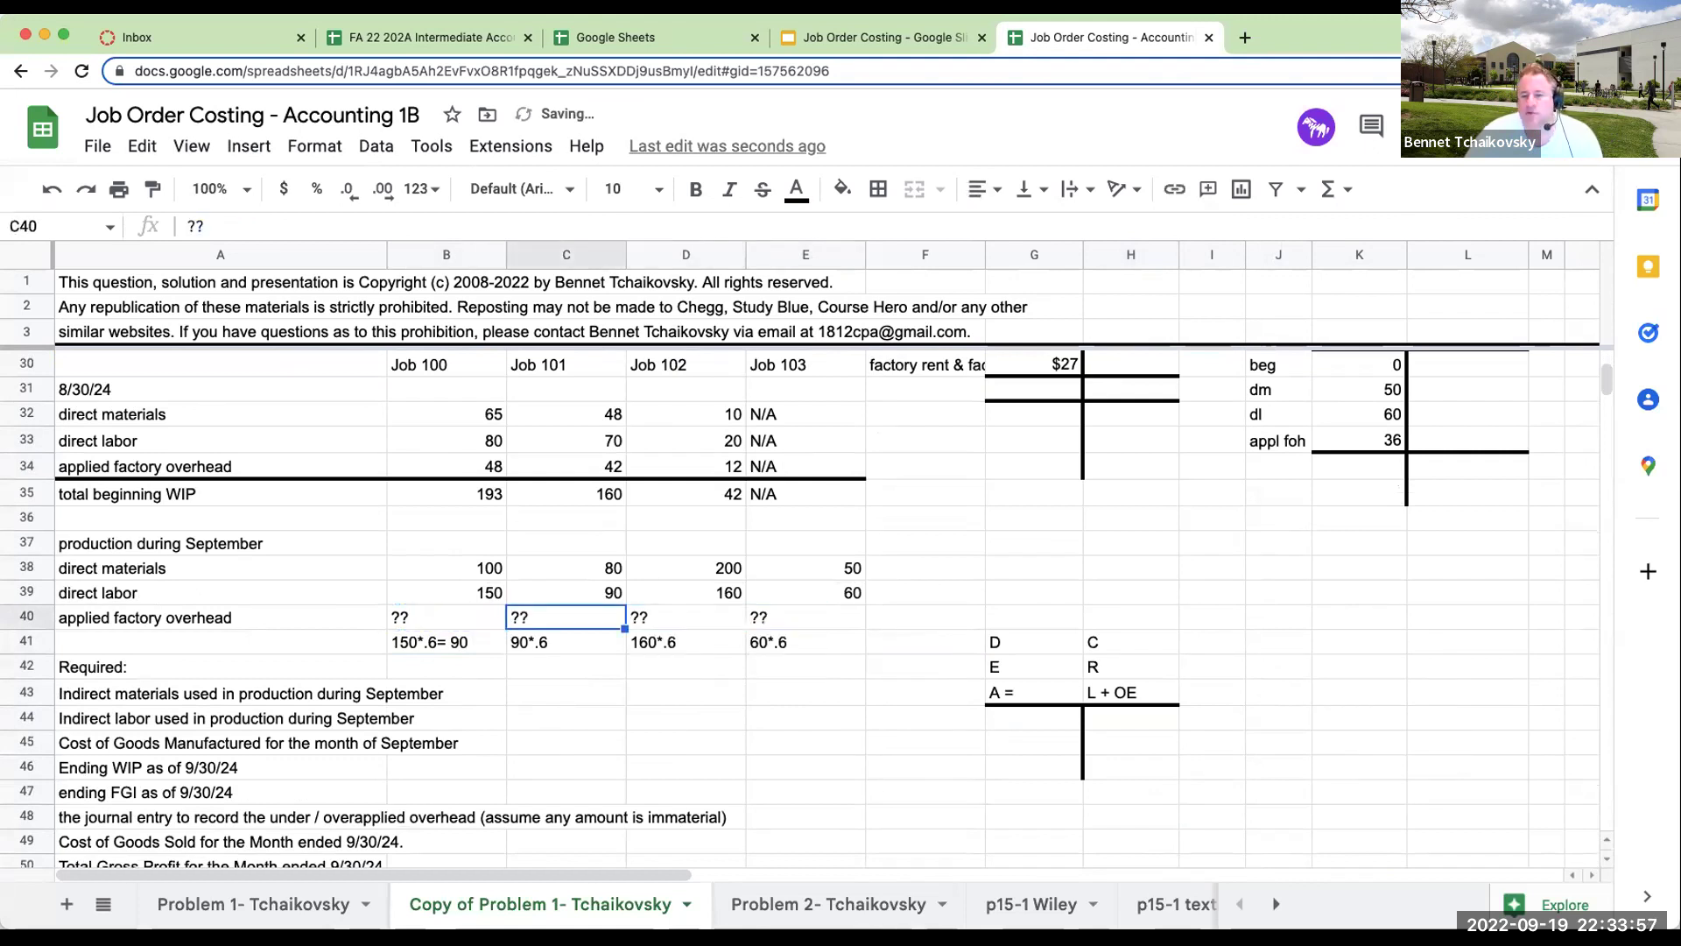
Review the Factory Payroll and Raw Materials Inventory accounts and the statement about Job 100's completion and sale.
{"action": "scroll", "coordinate": [1236, 548], "scroll_direction": "up", "scroll_amount": 6}
{"action": "scroll", "coordinate": [1235, 689], "scroll_direction": "down", "scroll_amount": 3}
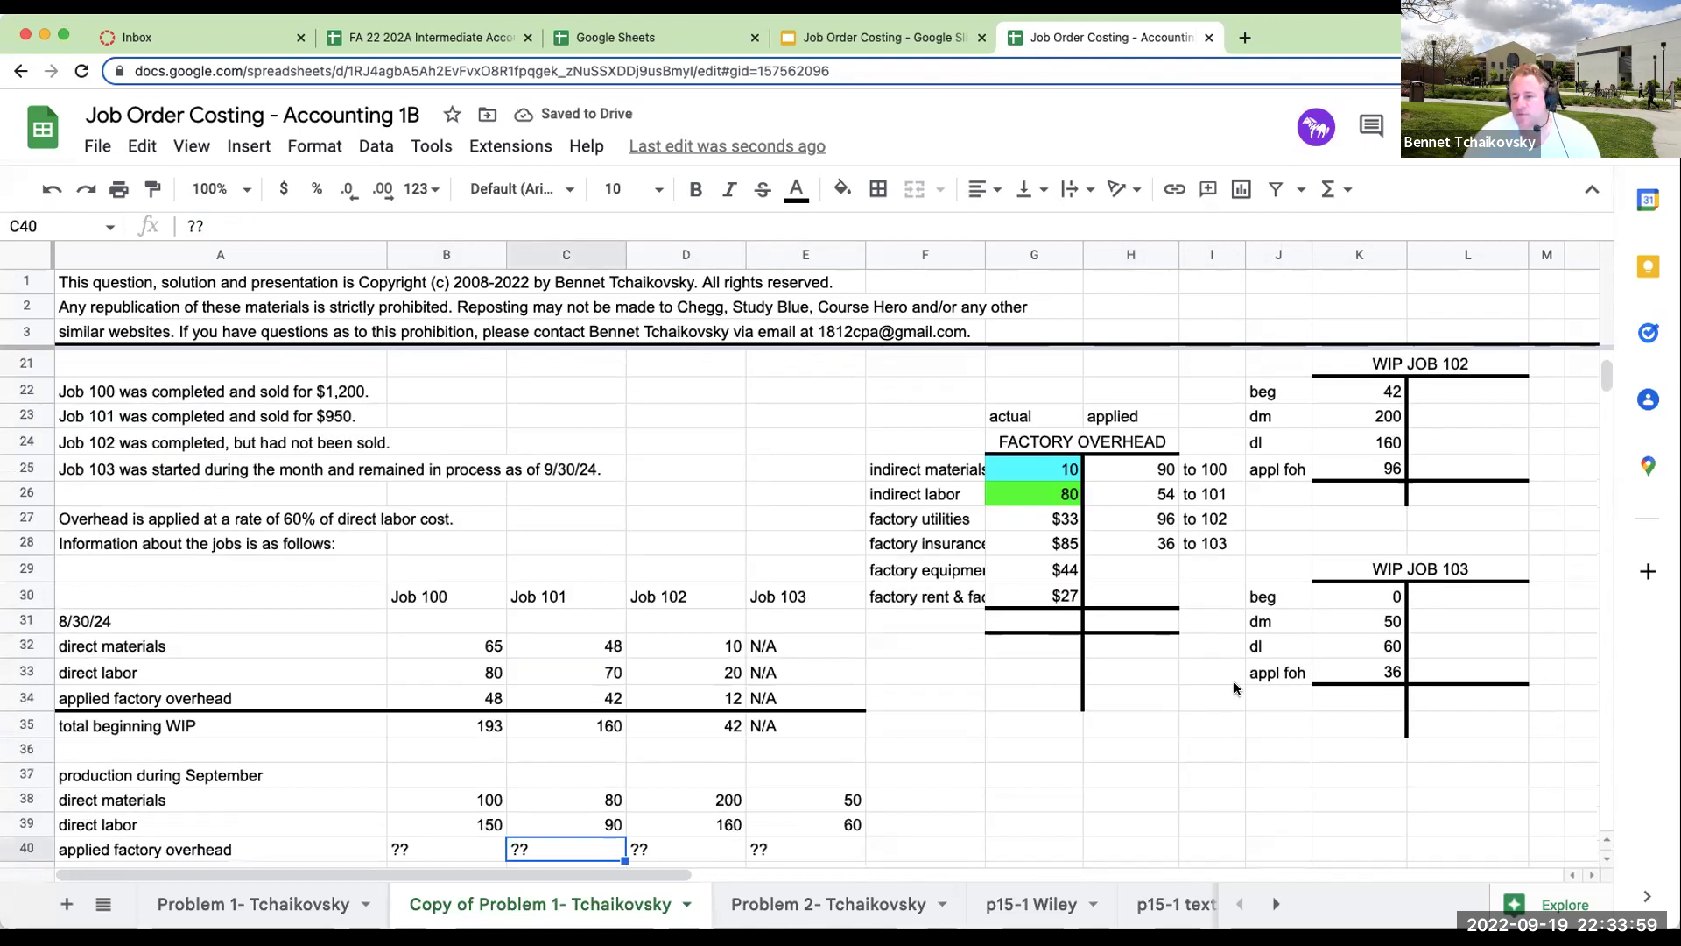
{"action": "scroll", "coordinate": [1235, 688], "scroll_direction": "up", "scroll_amount": 3}
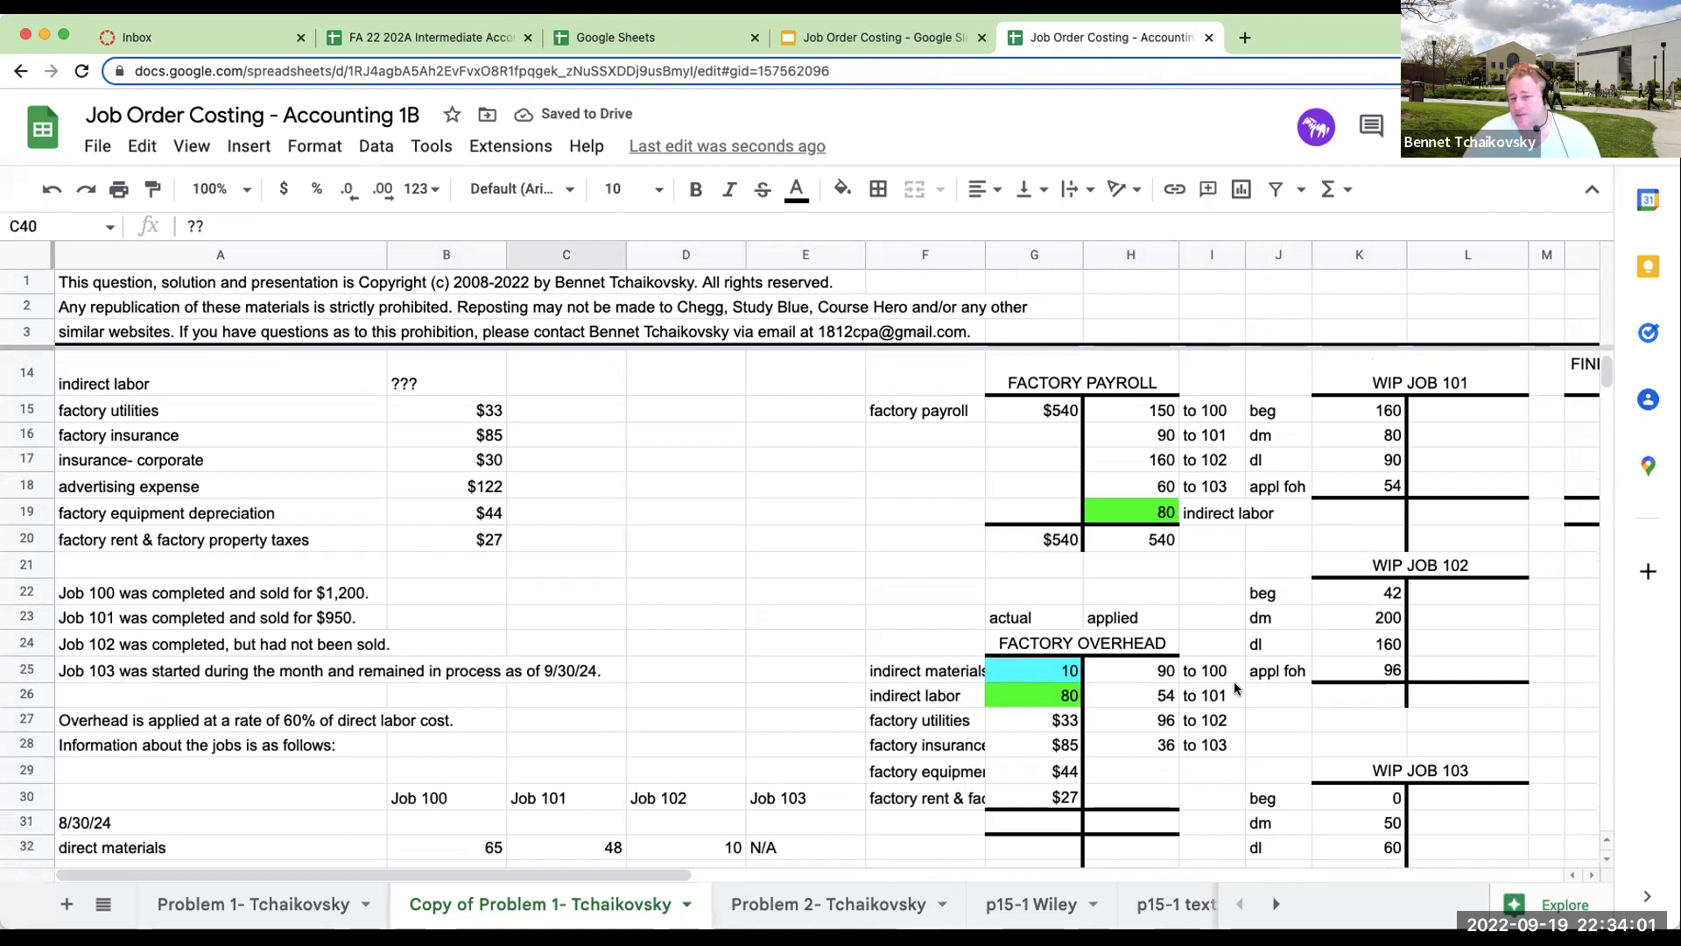
{"action": "left_click_drag", "start_coordinate": [960, 383], "coordinate": [1226, 543]}
{"action": "scroll", "coordinate": [1159, 558], "scroll_direction": "up", "scroll_amount": 1}
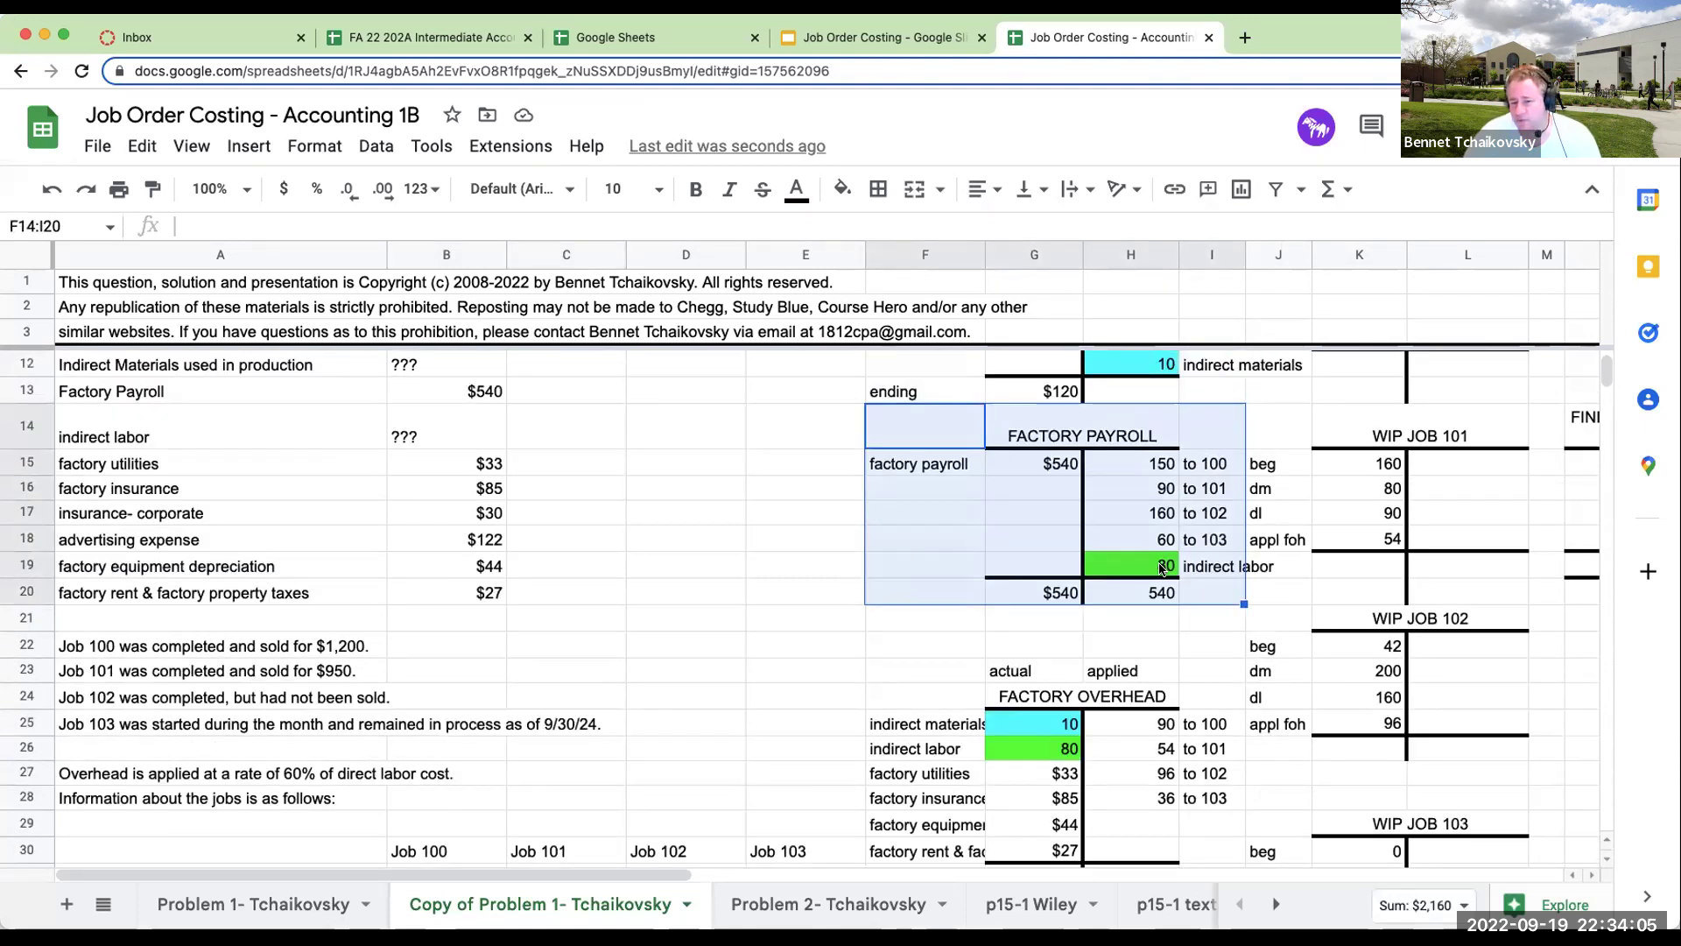
{"action": "scroll", "coordinate": [1057, 680], "scroll_direction": "up", "scroll_amount": 3}
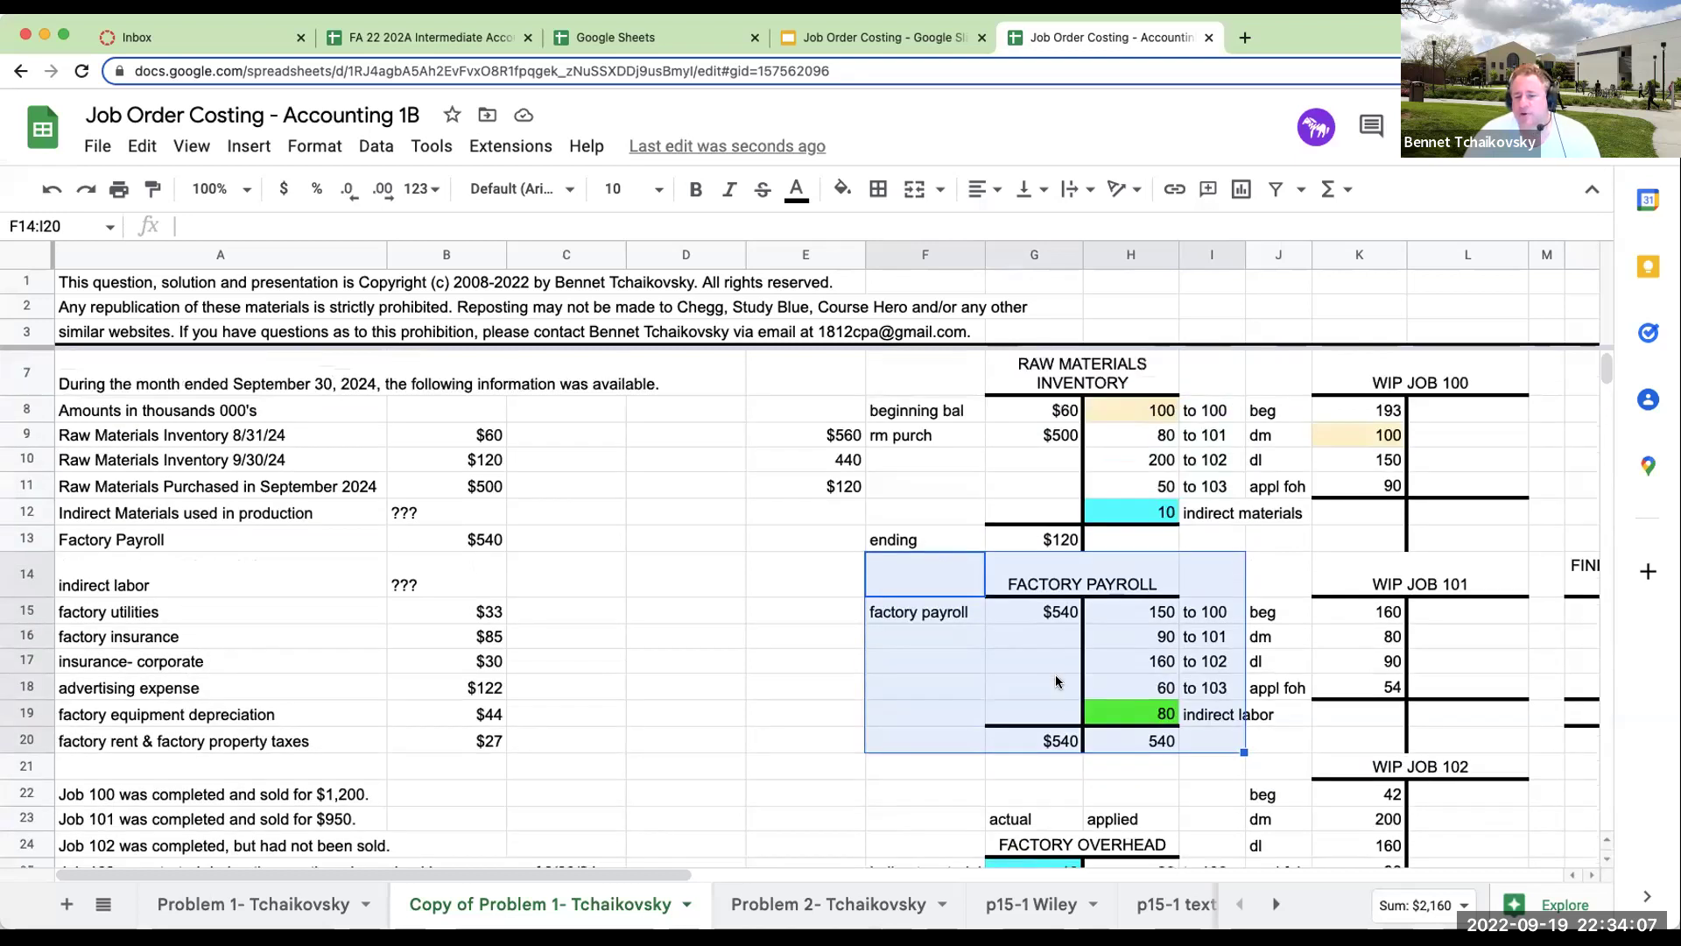
{"action": "left_click_drag", "start_coordinate": [895, 448], "coordinate": [1213, 622]}
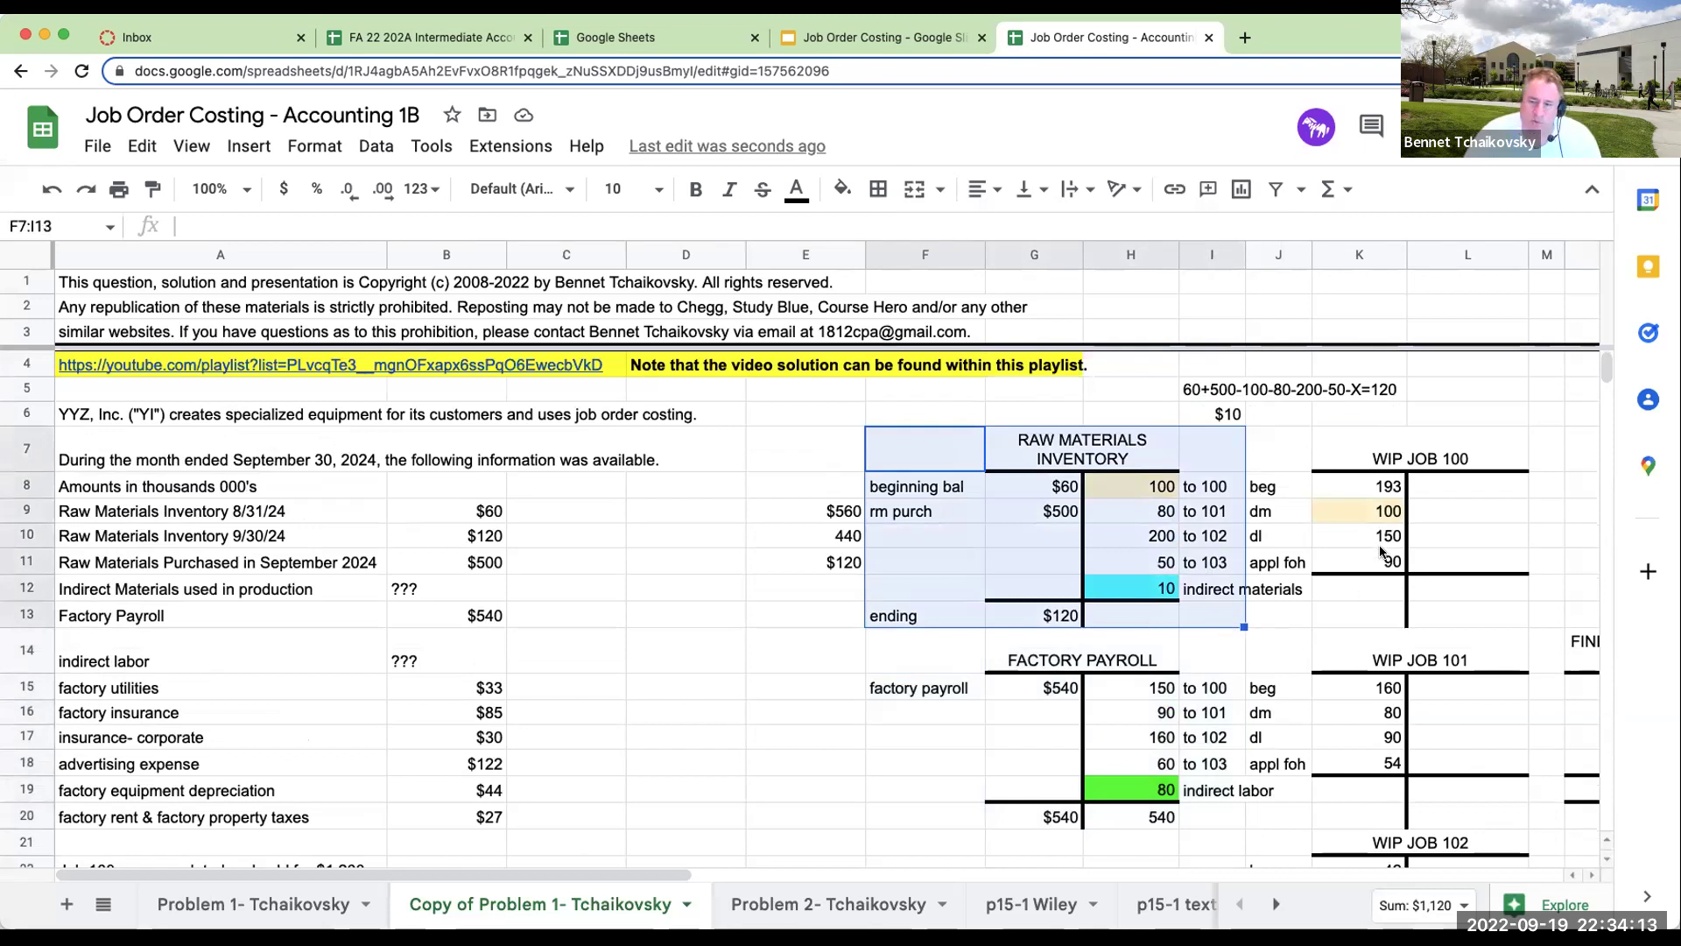
{"action": "scroll", "coordinate": [691, 648], "scroll_direction": "down", "scroll_amount": 3}
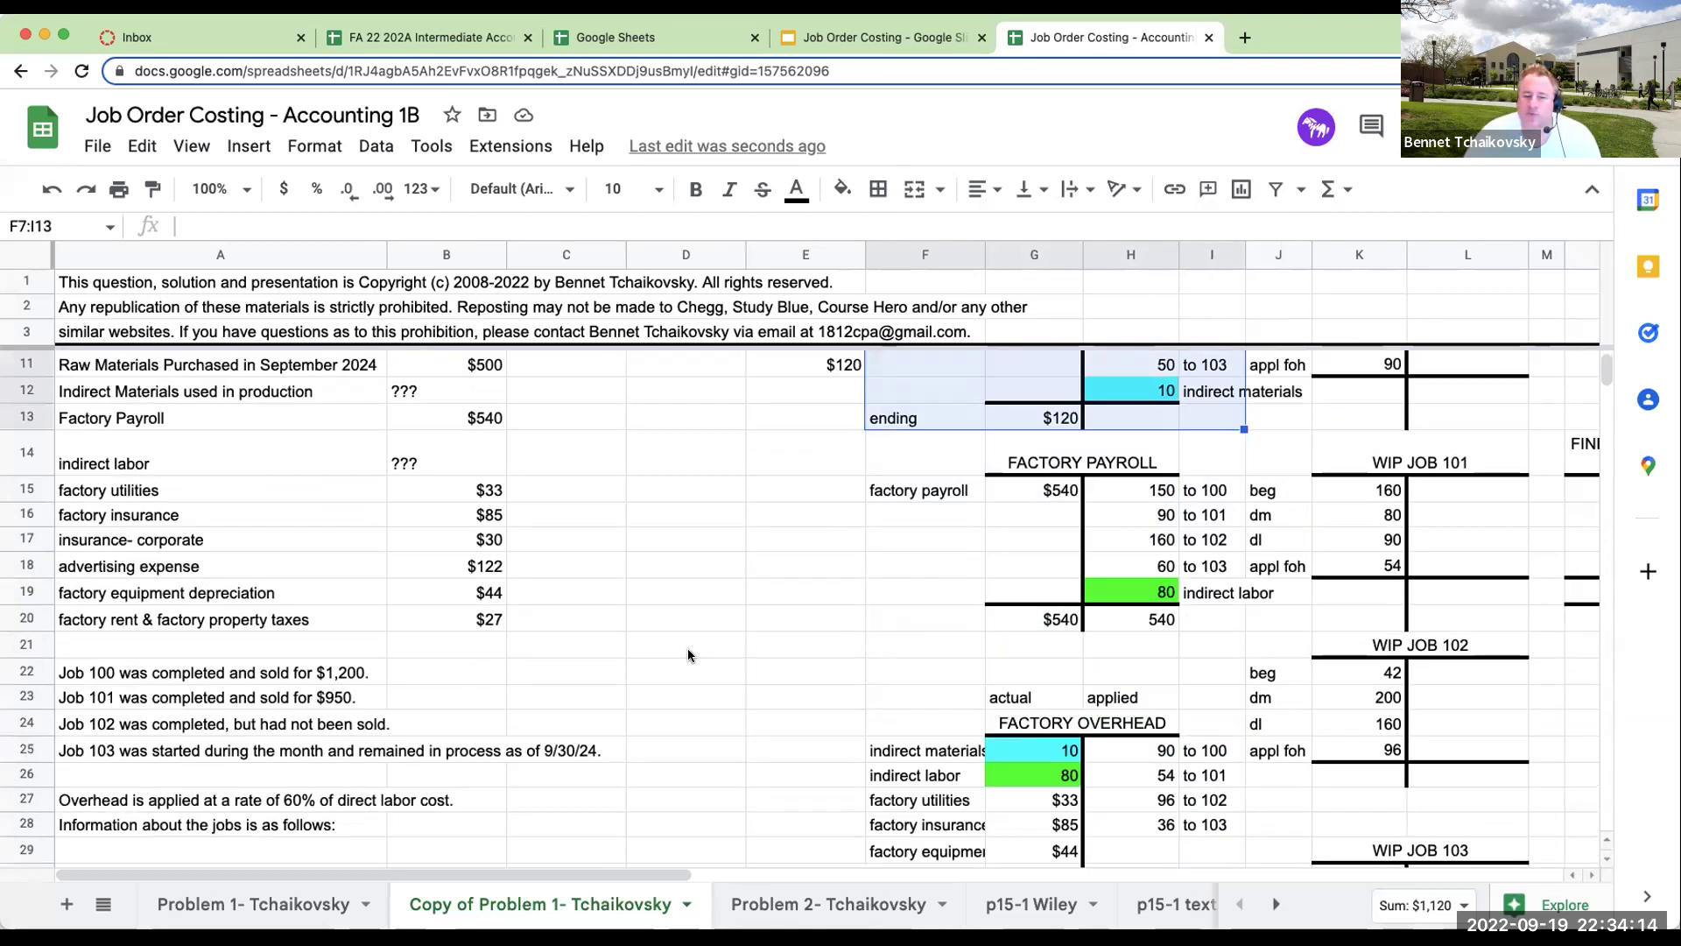
{"action": "left_click", "coordinate": [205, 657]}
{"action": "left_click", "coordinate": [203, 670]}
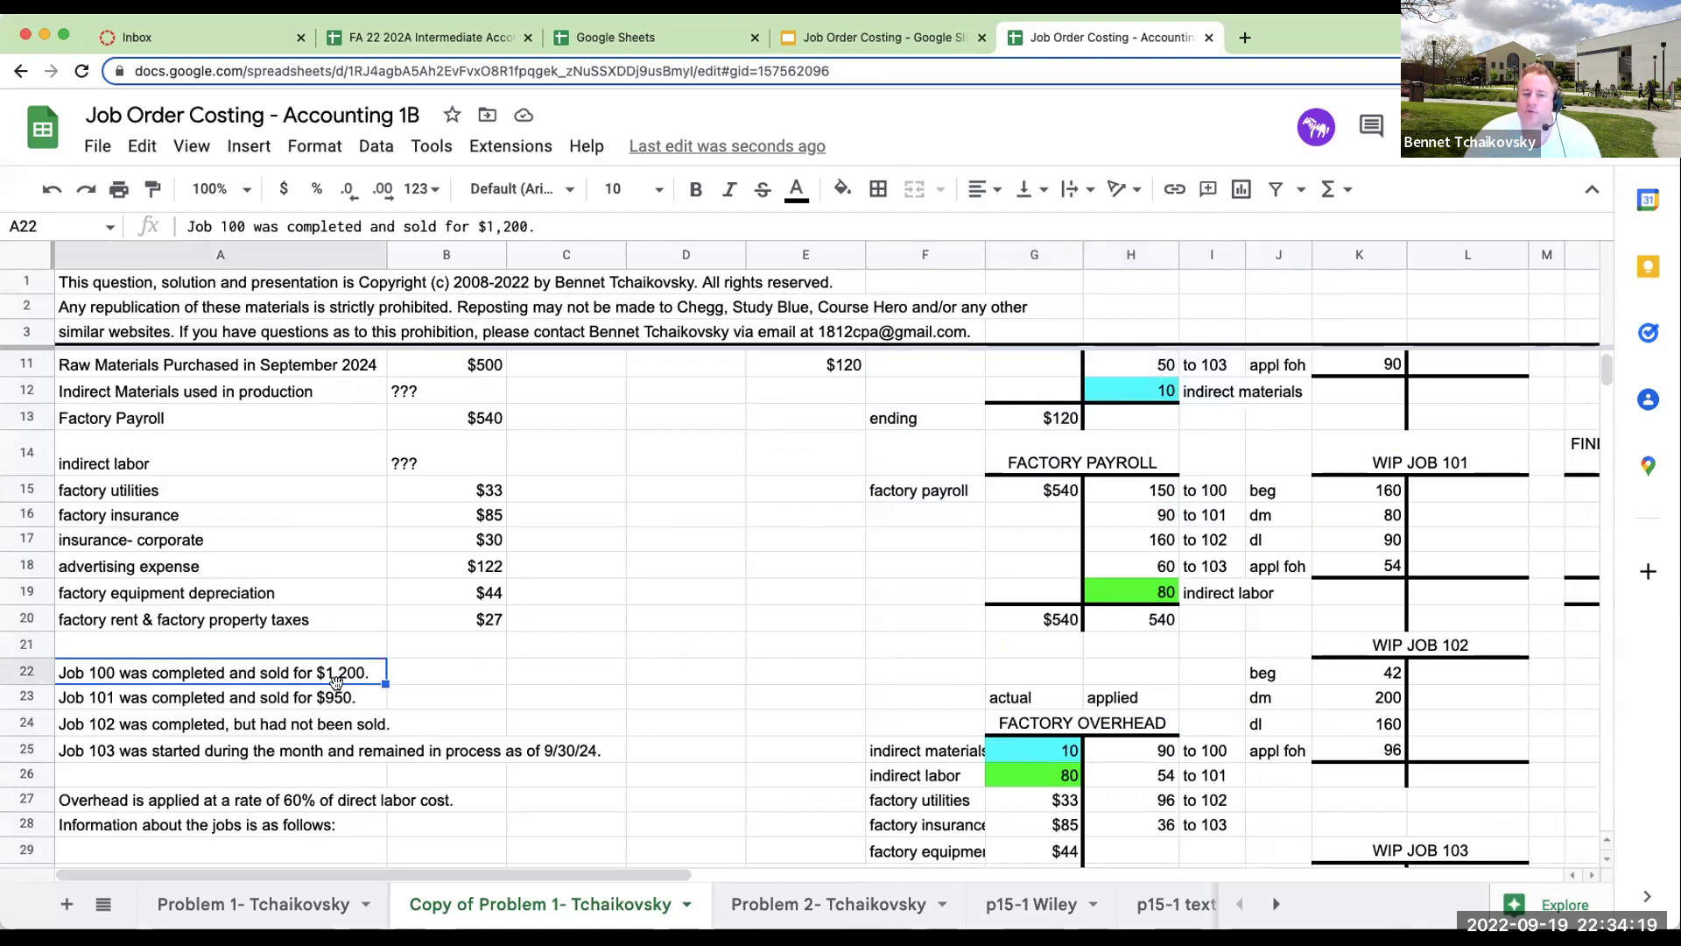
{"action": "scroll", "coordinate": [1270, 693], "scroll_direction": "up", "scroll_amount": 3}
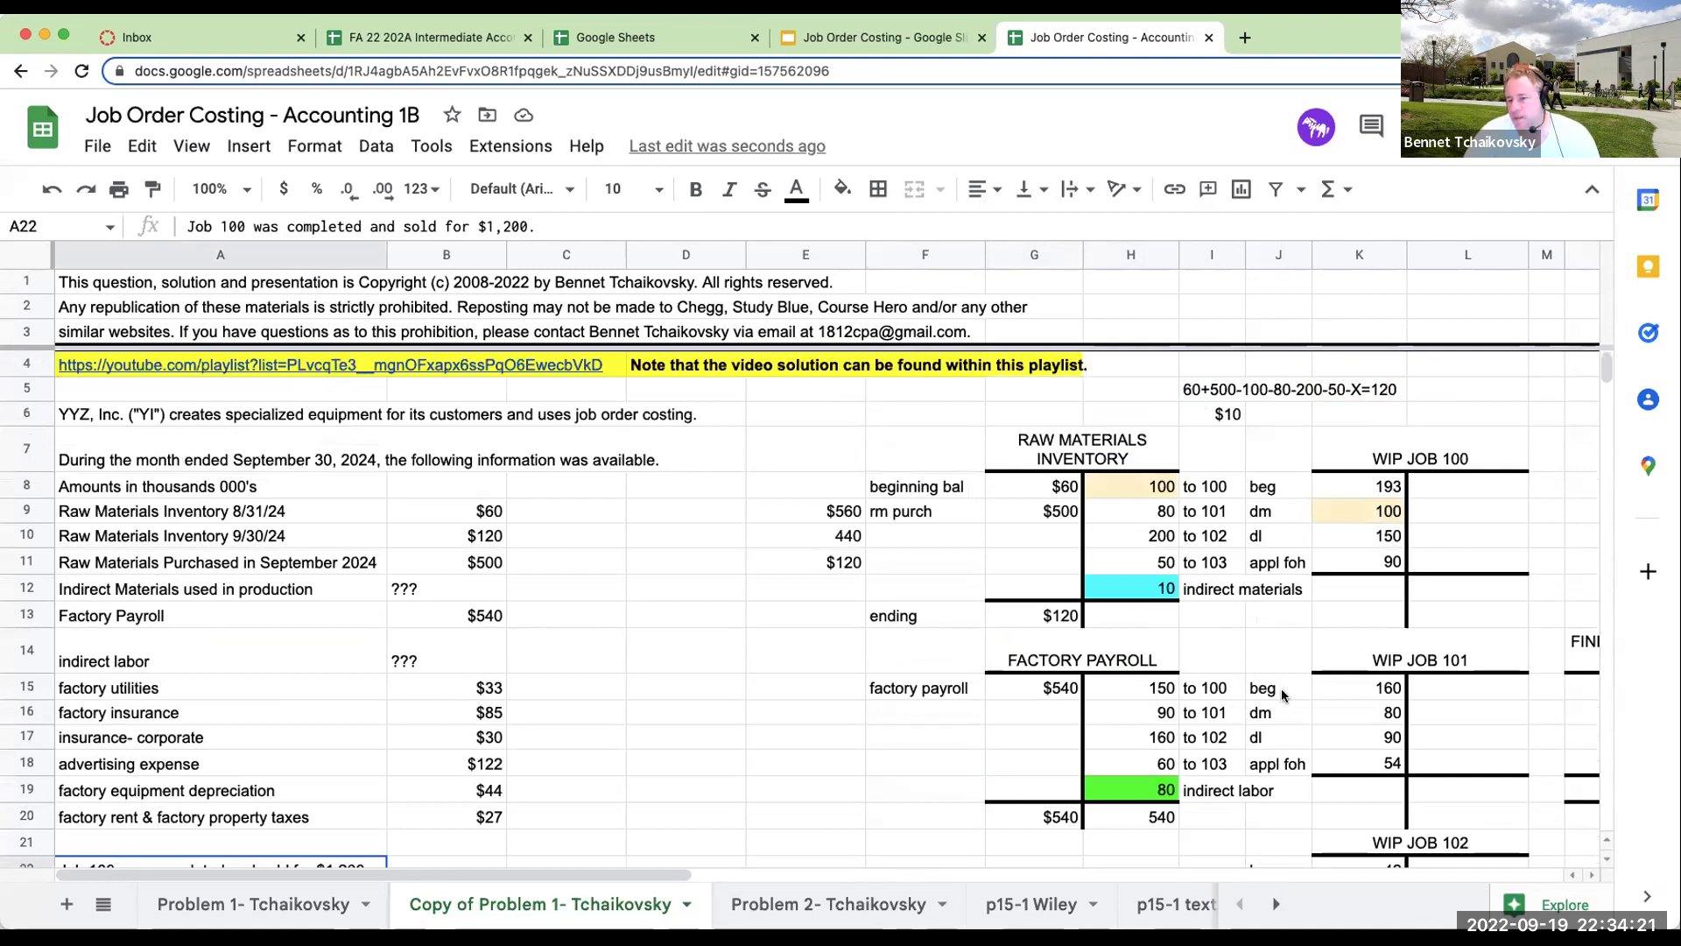
Add a thick bottom border to K12:L12 in the WIP Job 100 account.
{"action": "left_click_drag", "start_coordinate": [1373, 593], "coordinate": [1483, 592]}
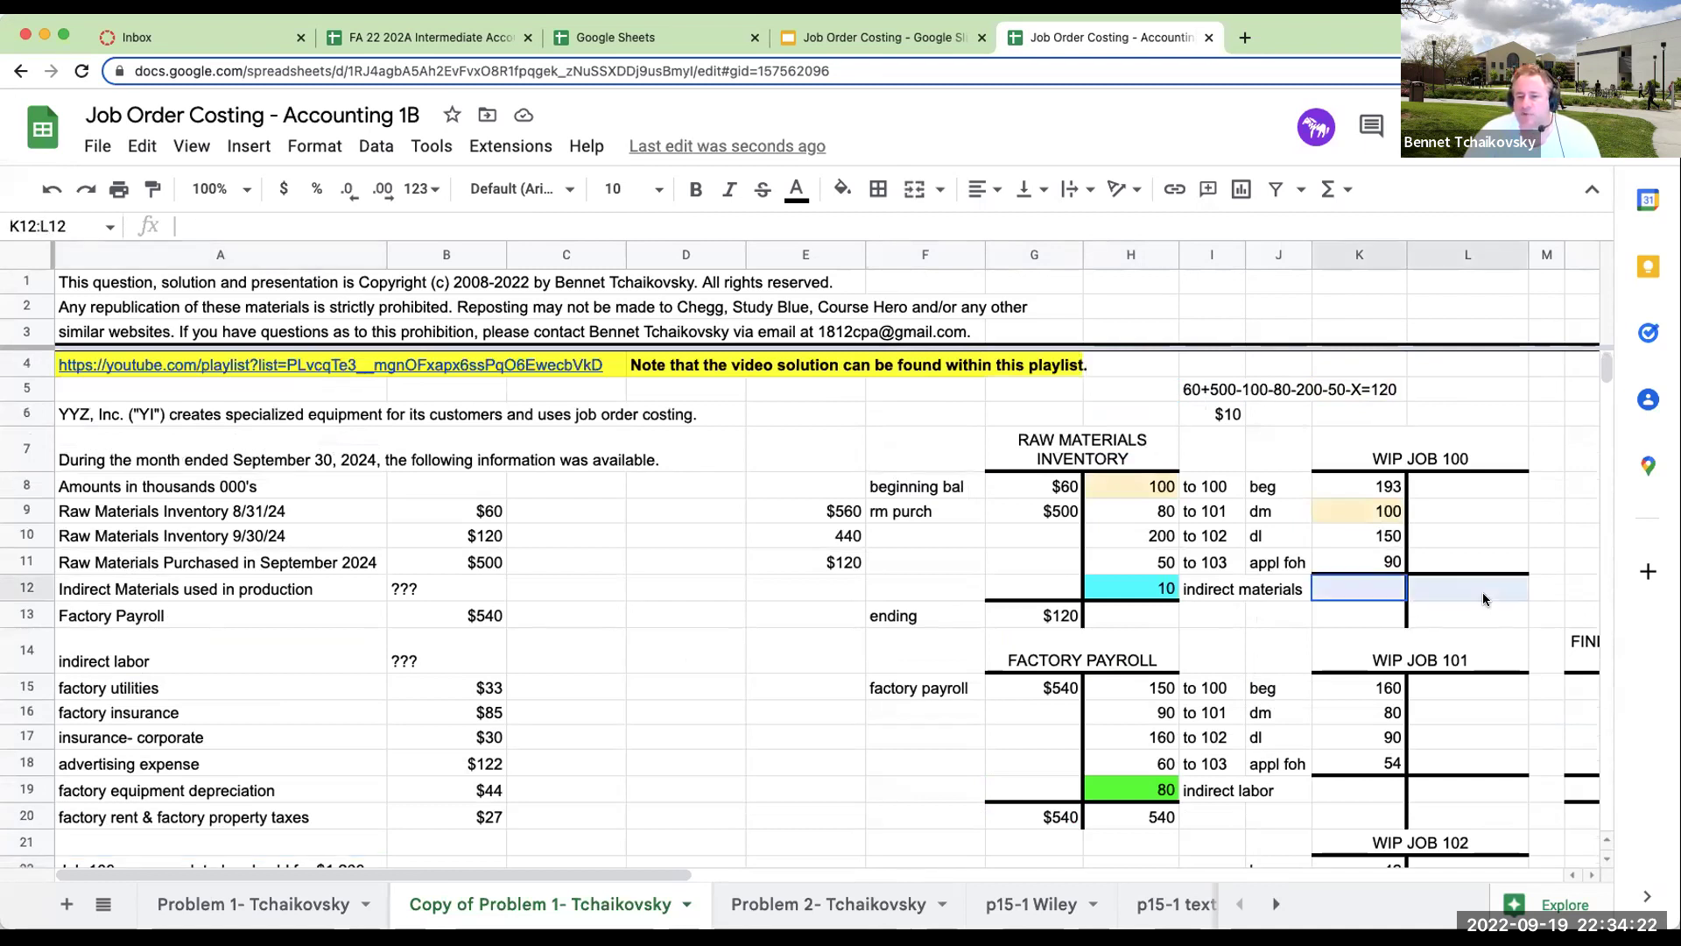
{"action": "left_click", "coordinate": [876, 190]}
{"action": "left_click", "coordinate": [982, 269]}
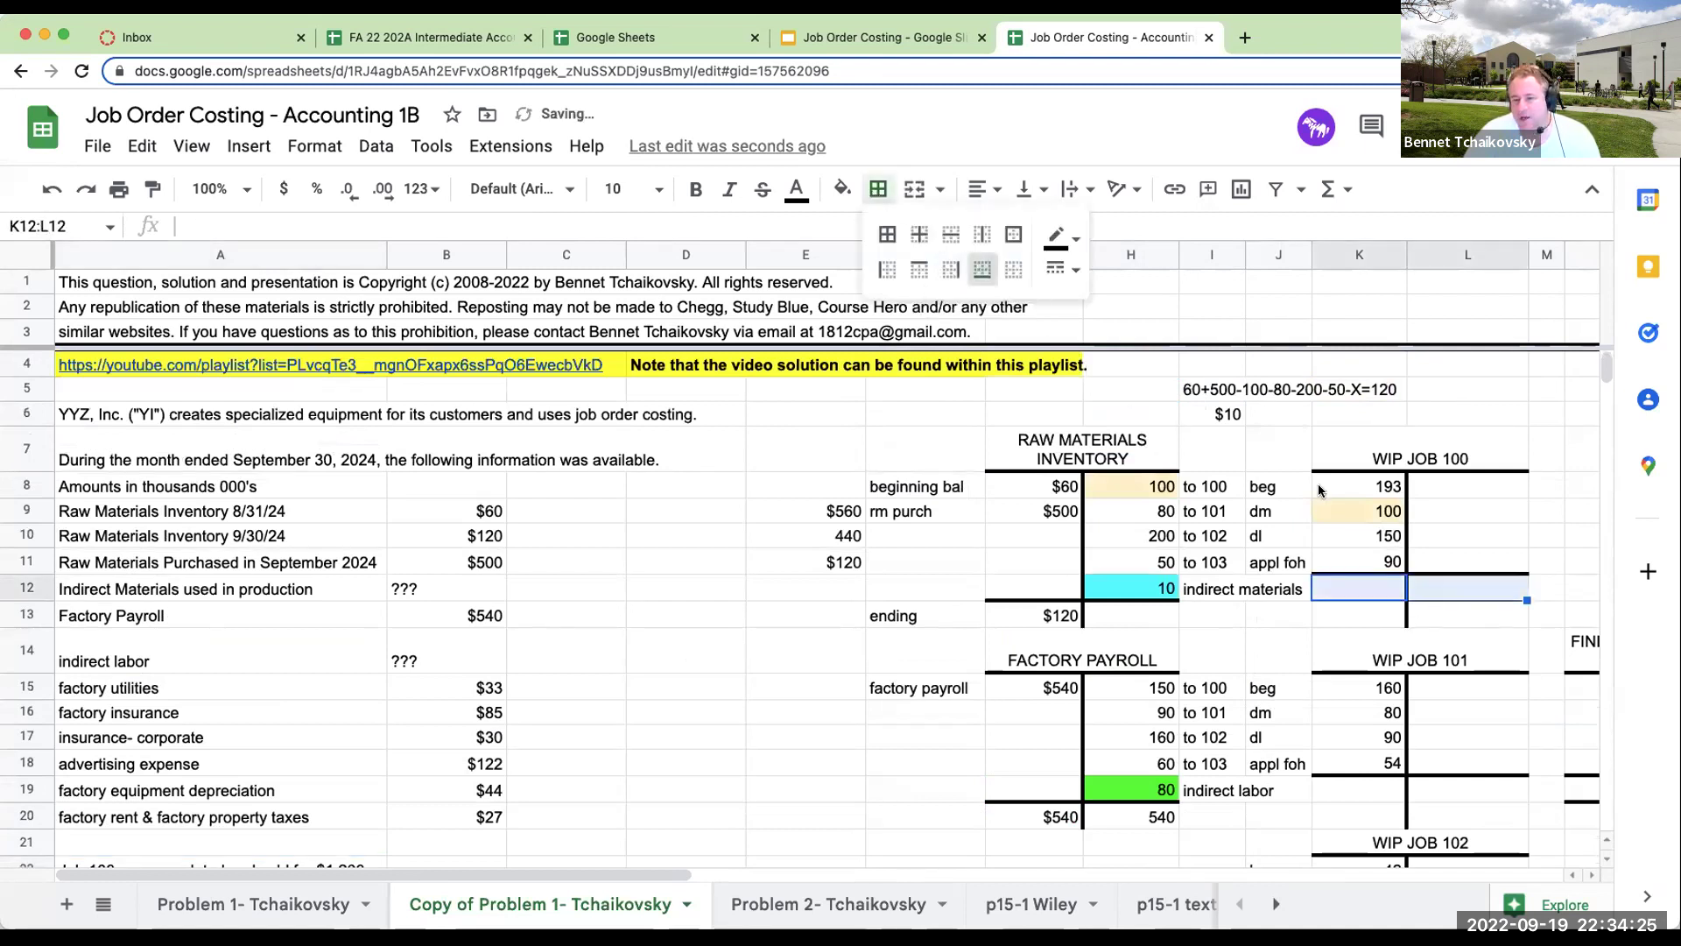
{"action": "left_click", "coordinate": [1062, 268]}
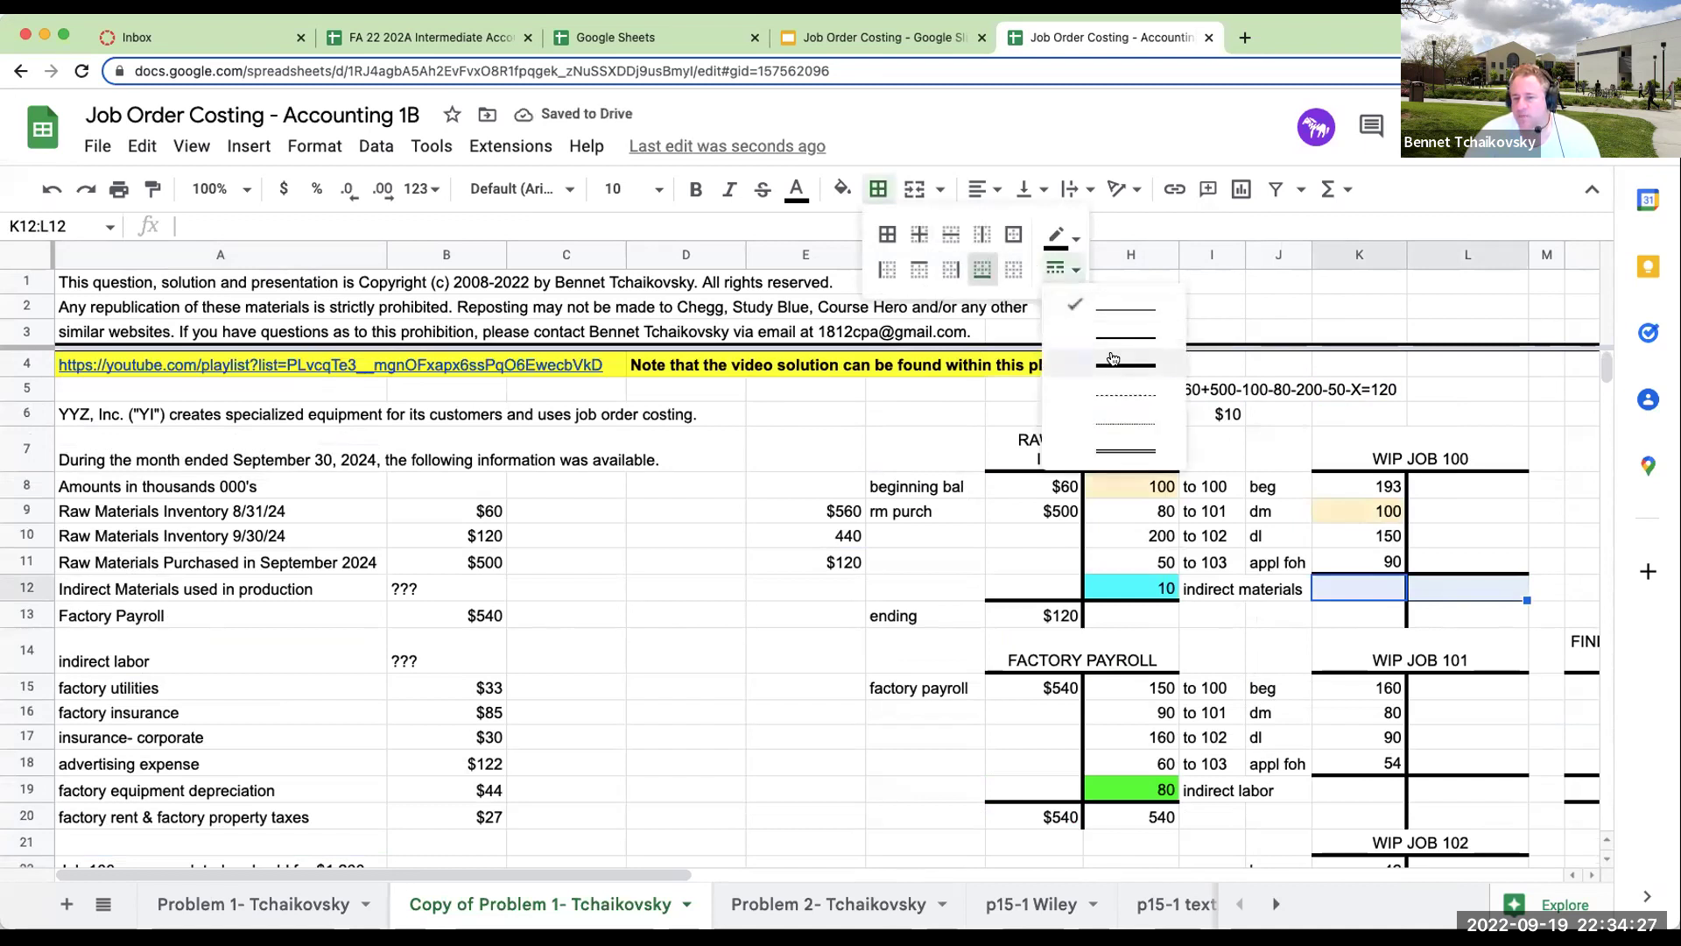
{"action": "left_click", "coordinate": [1111, 362]}
Total the WIP Job 100 debits in K12 by adding cells K8, K9, K11 and K10.
{"action": "left_click", "coordinate": [1379, 615]}
{"action": "key", "text": "Up"}
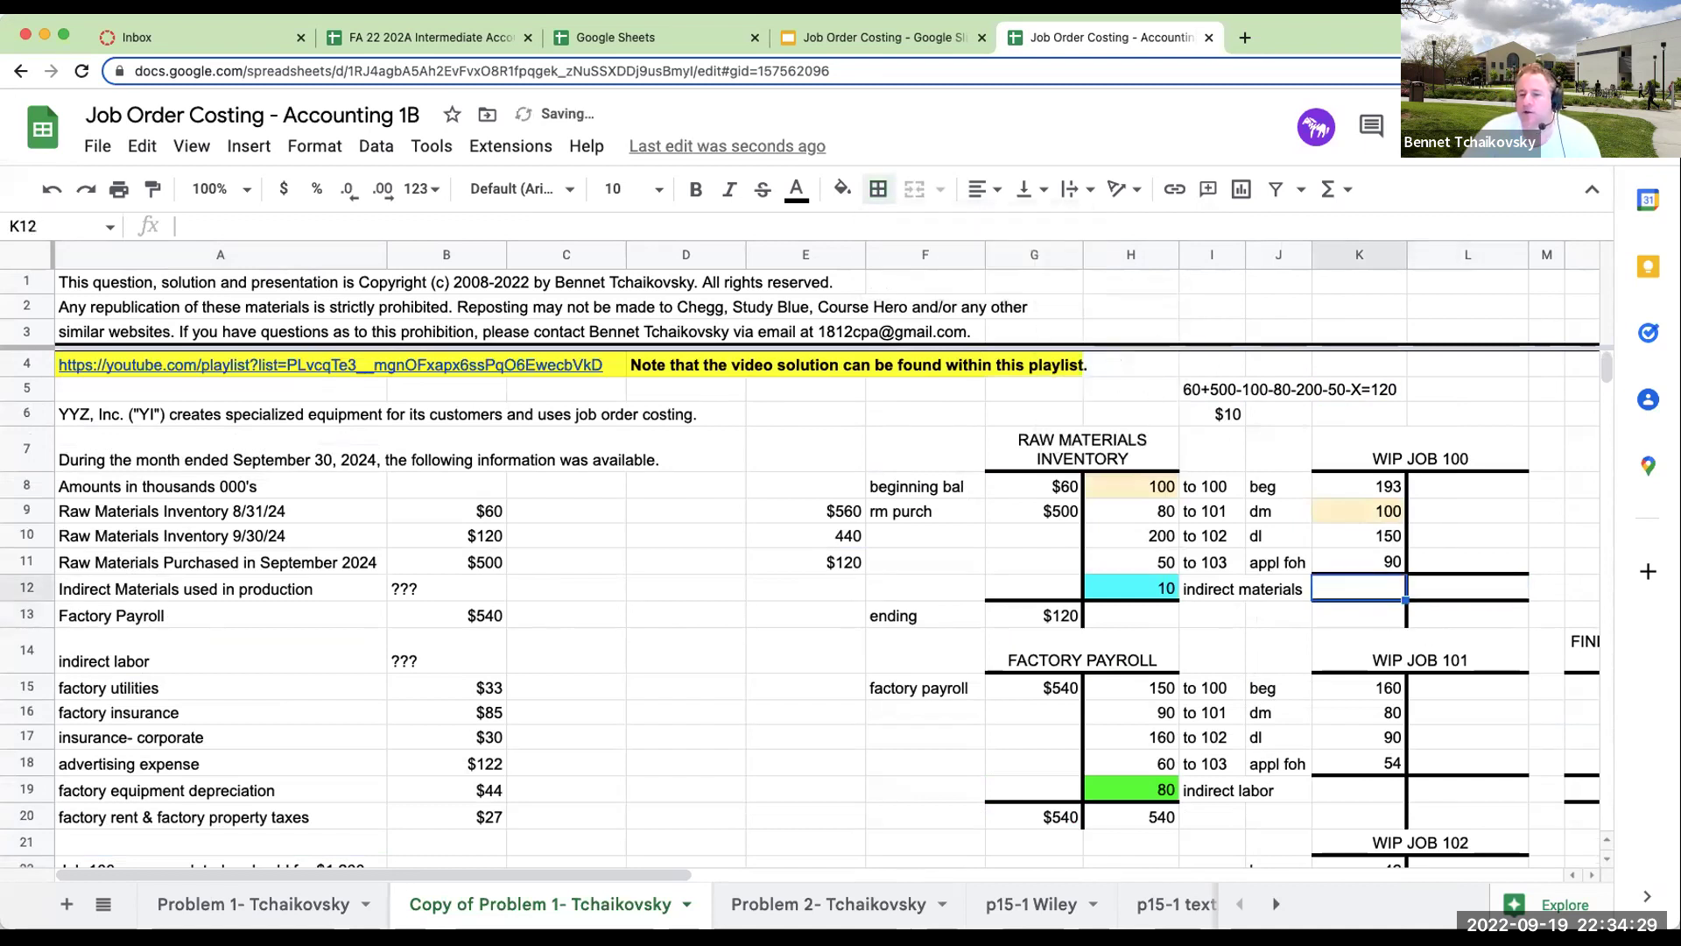
{"action": "type", "text": "+"}
{"action": "key", "text": "Up"}
{"action": "key", "text": "Up"}
{"action": "key", "text": "Up"}
{"action": "key", "text": "Up"}
{"action": "type", "text": "+"}
{"action": "key", "text": "Up"}
{"action": "key", "text": "Up"}
{"action": "key", "text": "Up"}
{"action": "type", "text": "+"}
{"action": "key", "text": "Up"}
{"action": "type", "text": "+"}
{"action": "key", "text": "Up"}
{"action": "key", "text": "Up"}
{"action": "key", "text": "Return"}
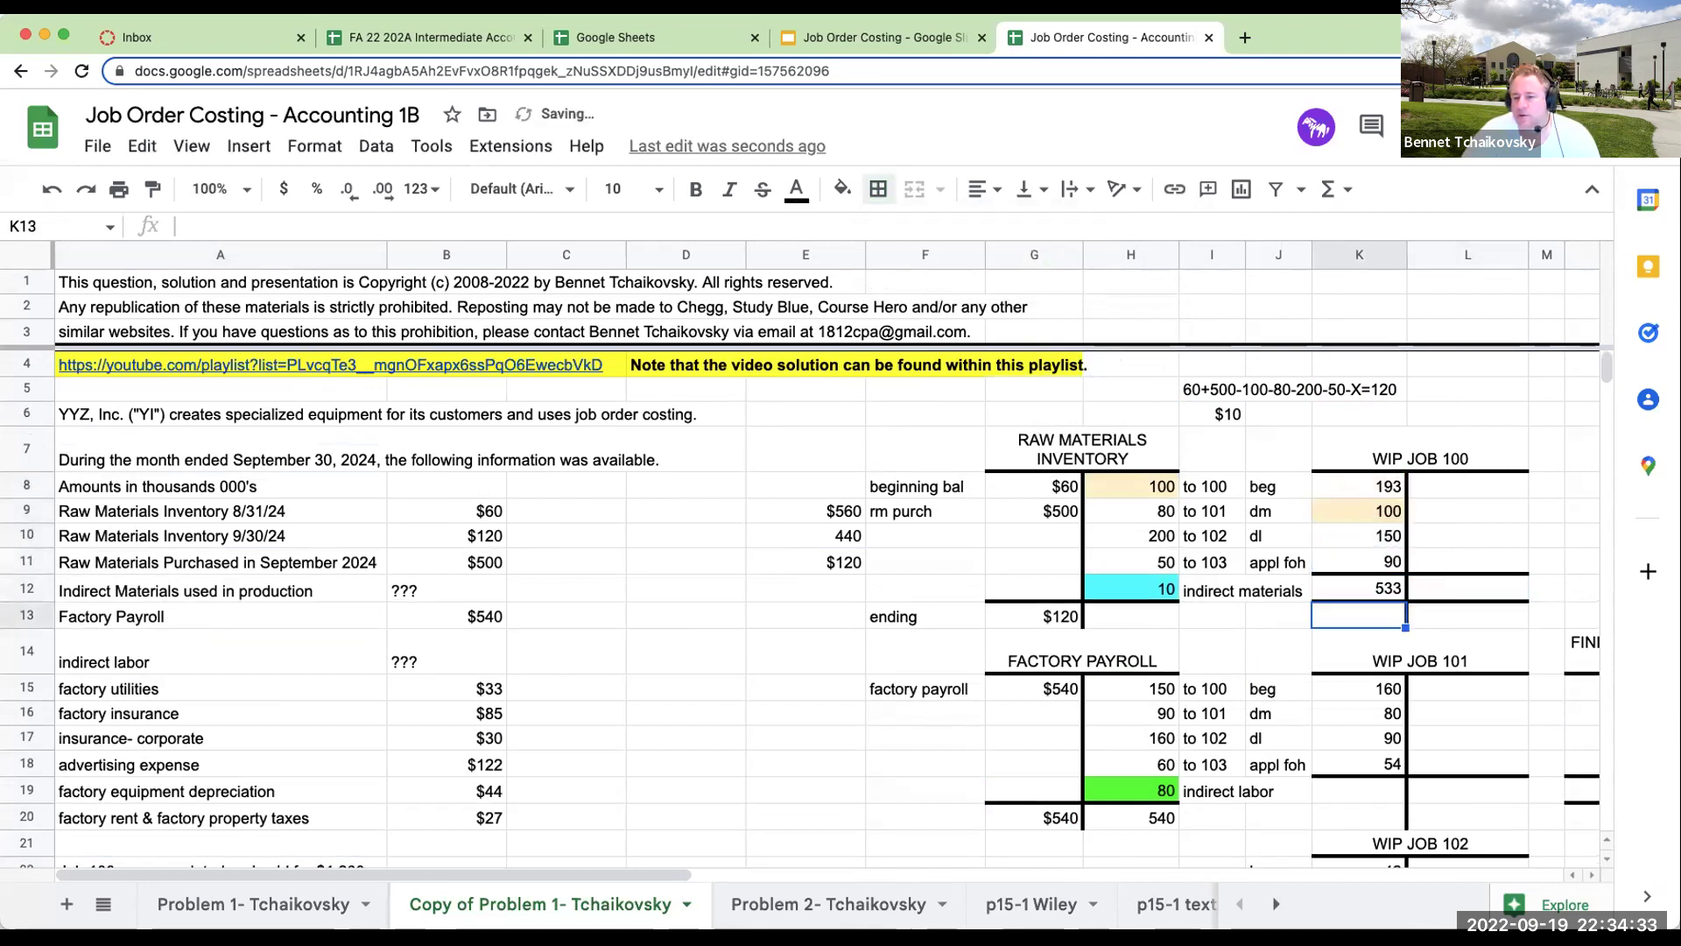
Enter 533 on the credit side of WIP Job 100 in L10 and as the credit total in L12.
{"action": "left_click", "coordinate": [1468, 535]}
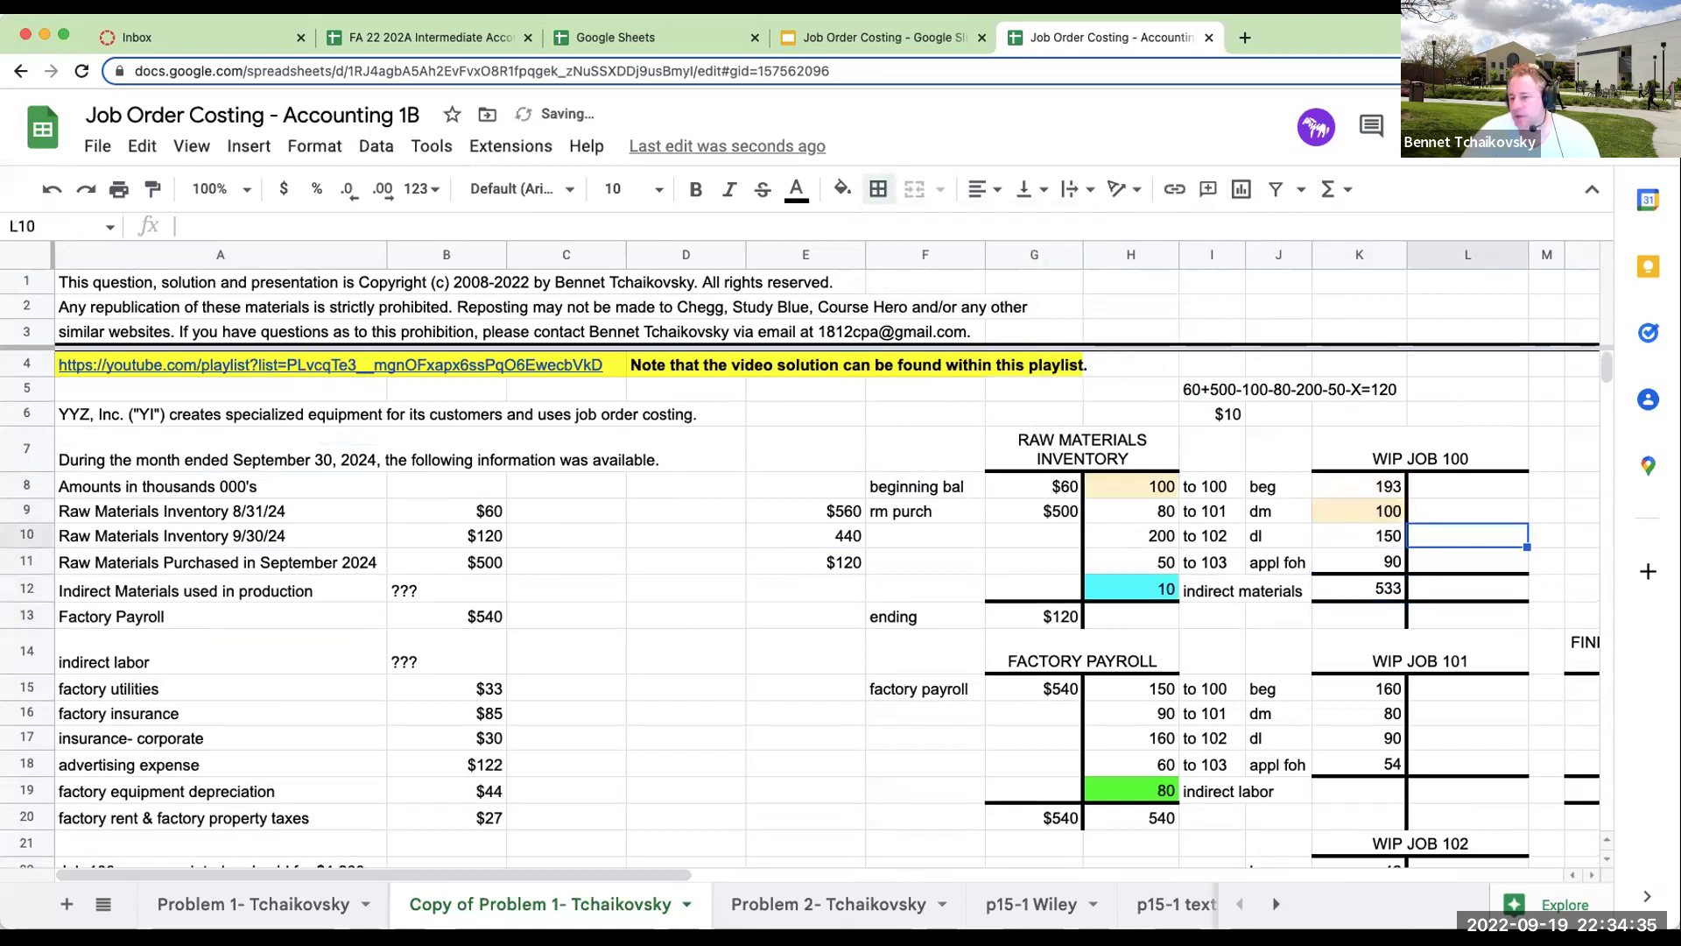
{"action": "key", "text": "Right"}
{"action": "scroll", "coordinate": [823, 560], "scroll_direction": "right", "scroll_amount": 4}
{"action": "key", "text": "Right"}
{"action": "key", "text": "Right"}
{"action": "key", "text": "Right"}
{"action": "key", "text": "Down"}
{"action": "key", "text": "Right"}
{"action": "key", "text": "Left"}
{"action": "key", "text": "Left"}
{"action": "key", "text": "Left"}
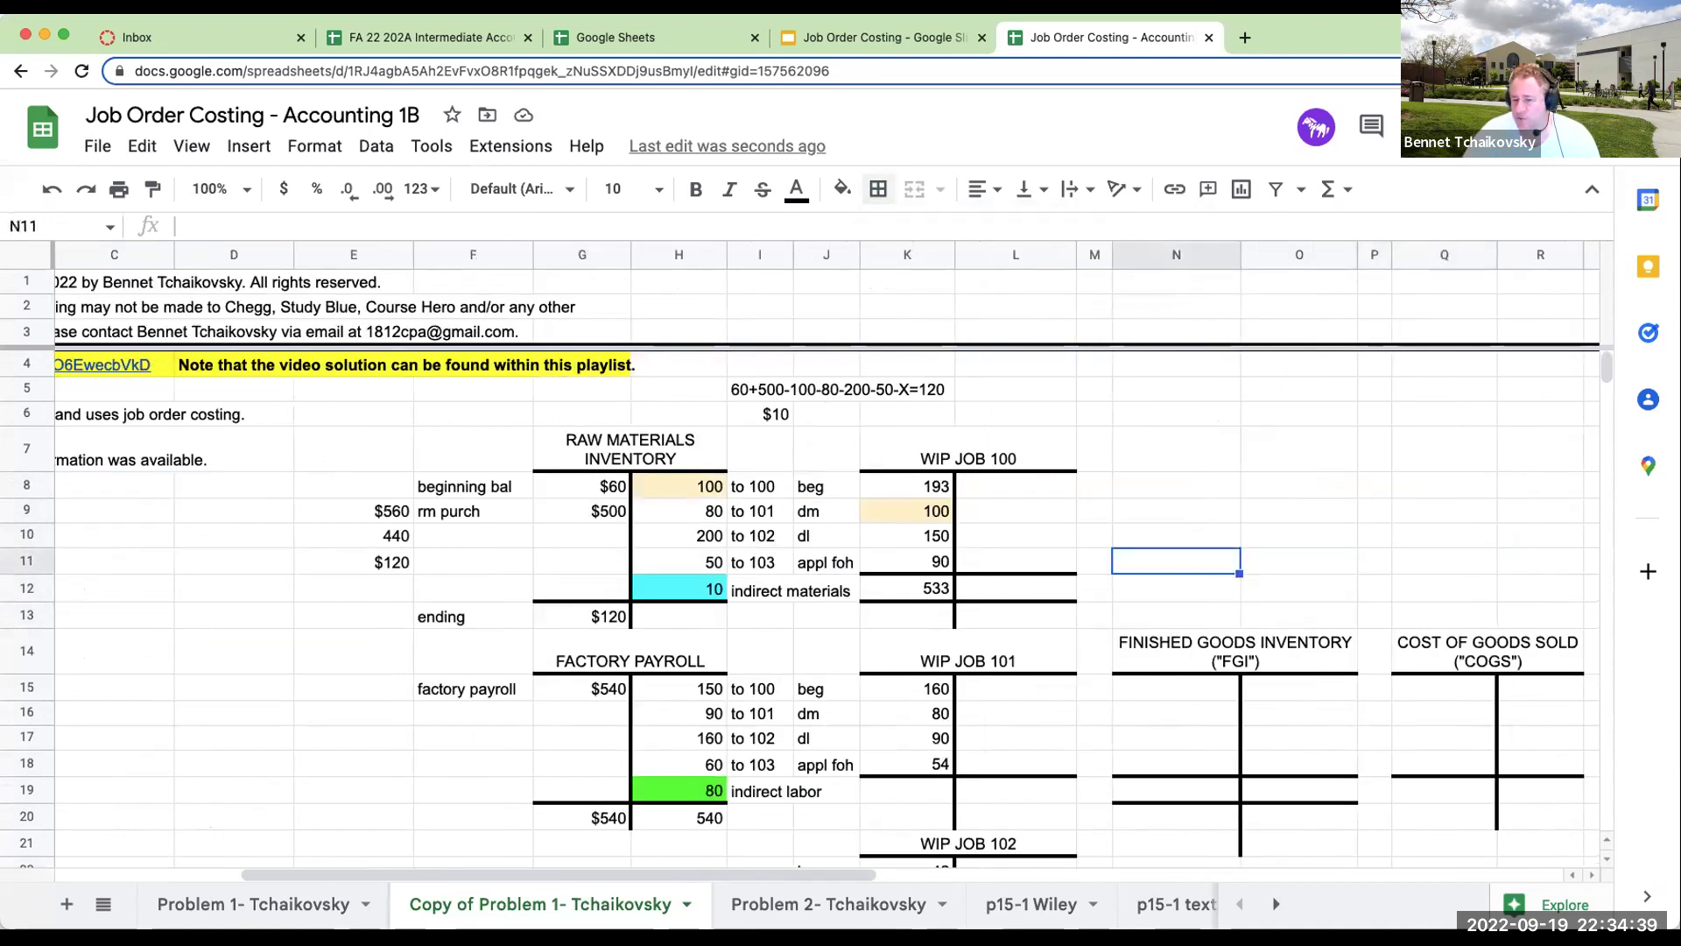
{"action": "left_click", "coordinate": [1016, 535]}
{"action": "type", "text": "533"}
{"action": "key", "text": "Return"}
{"action": "key", "text": "Down"}
{"action": "type", "text": "533"}
{"action": "key", "text": "Return"}
Fill the WIP Job 100 transfer-out cell L10 with light red.
{"action": "key", "text": "Up"}
{"action": "key", "text": "Up"}
{"action": "key", "text": "Up"}
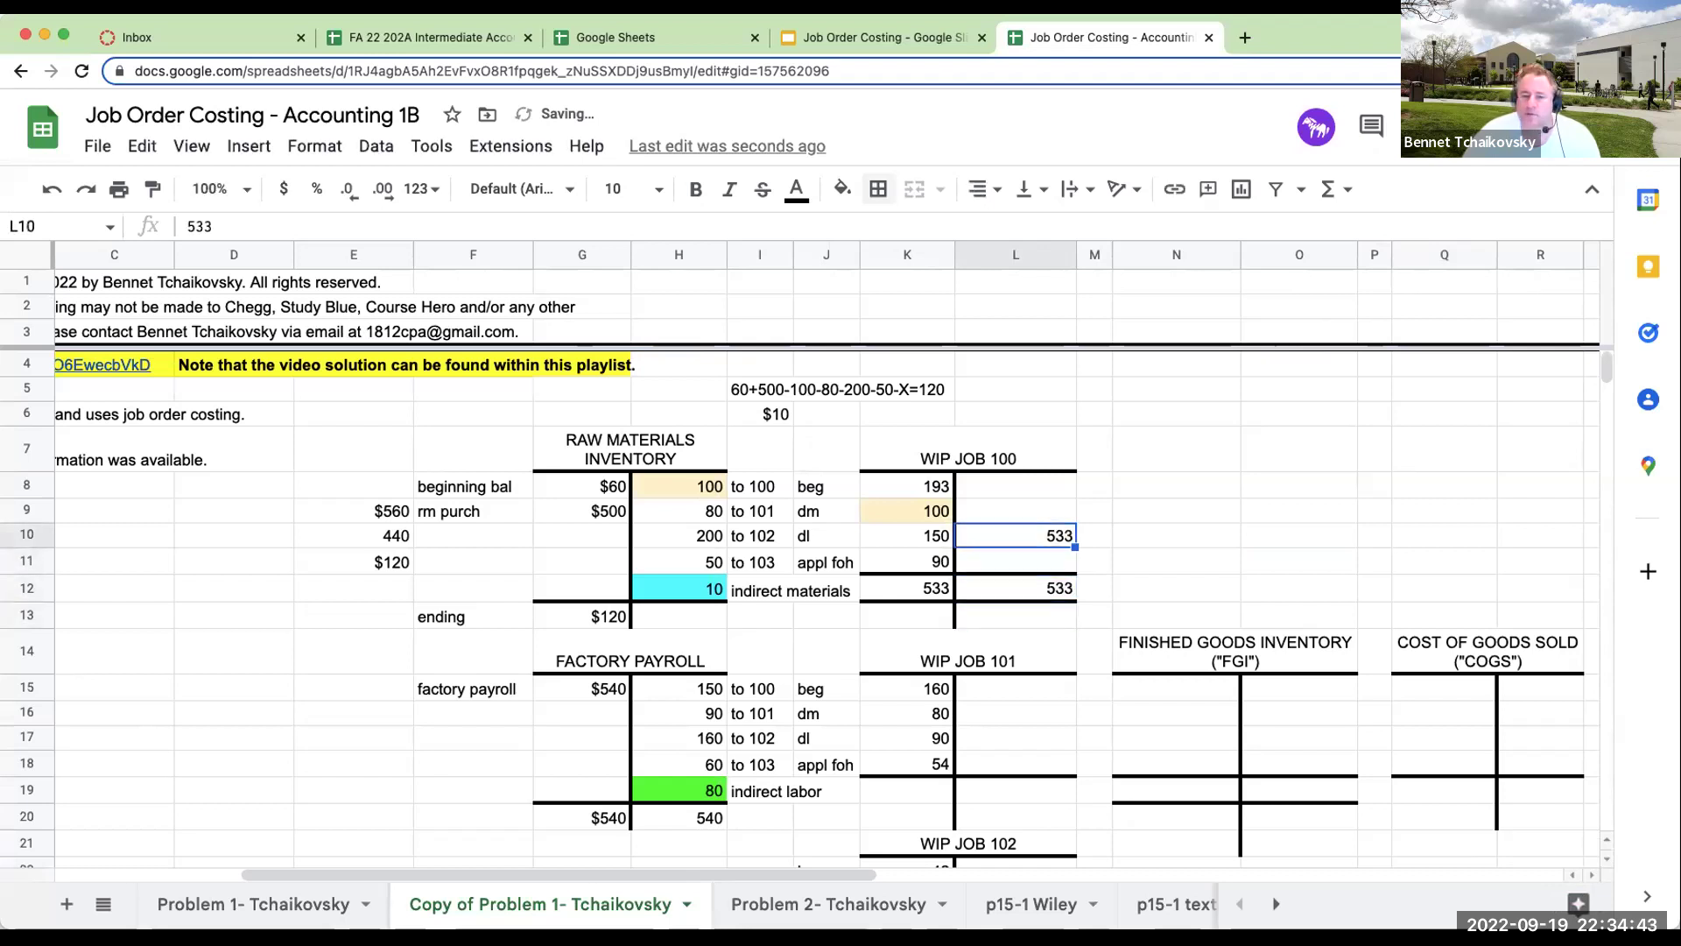
{"action": "left_click", "coordinate": [842, 188]}
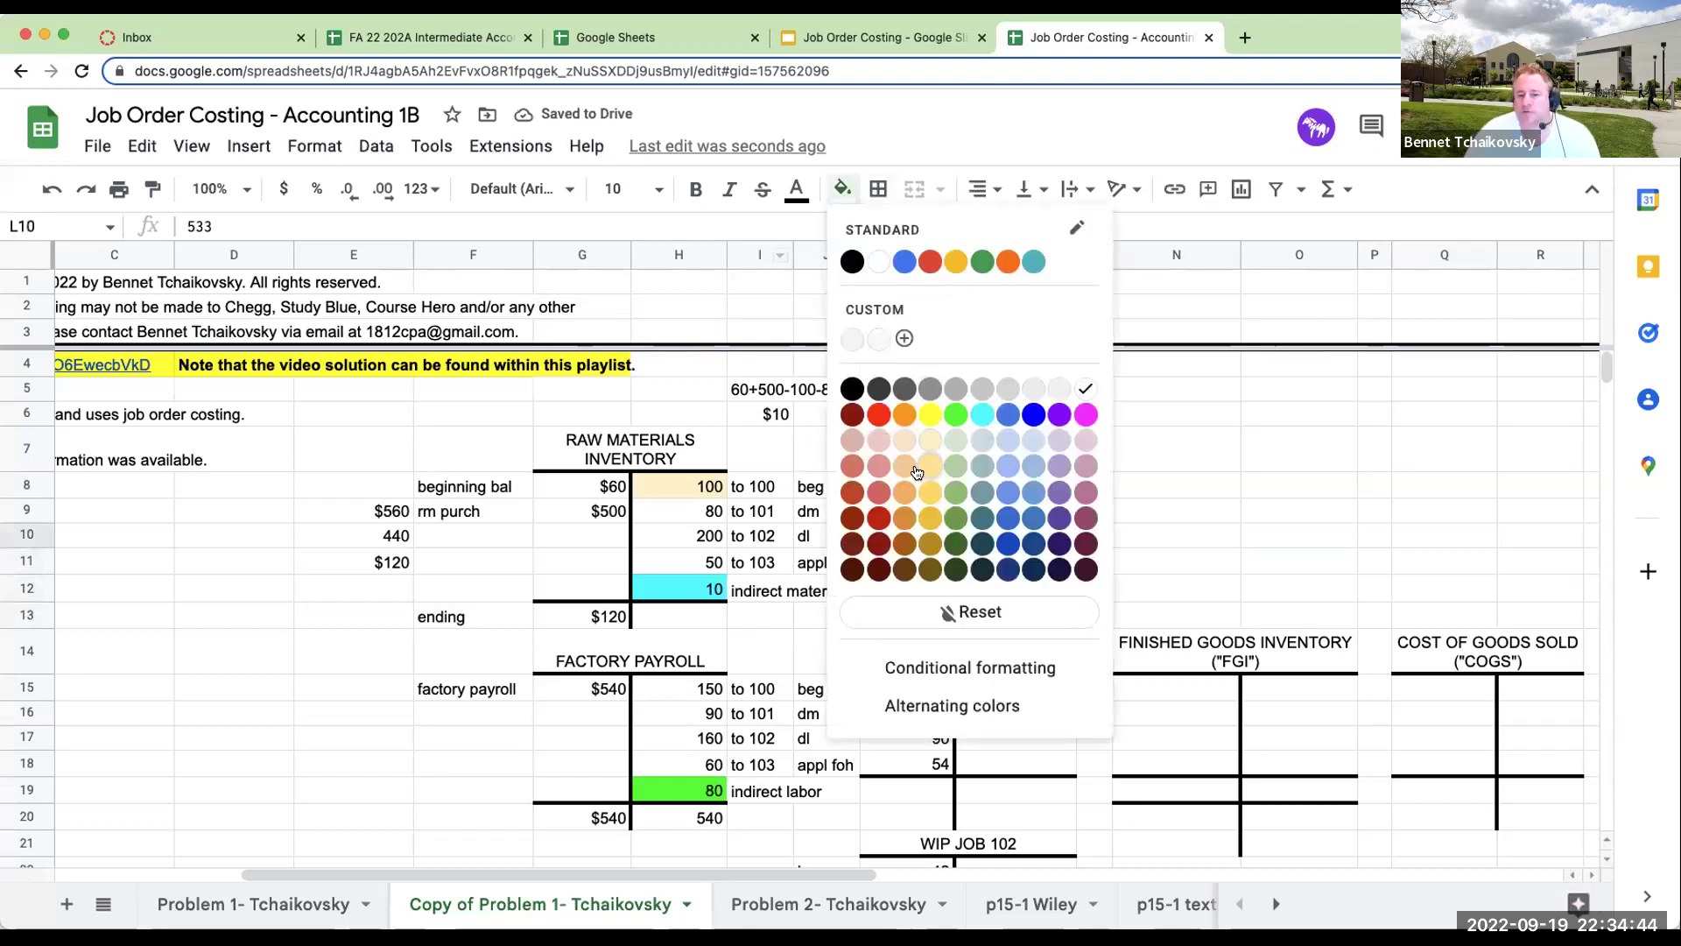
{"action": "left_click", "coordinate": [878, 439]}
Fill N16 on the Finished Goods Inventory debit side with light red and link it to L10.
{"action": "left_click", "coordinate": [1175, 721]}
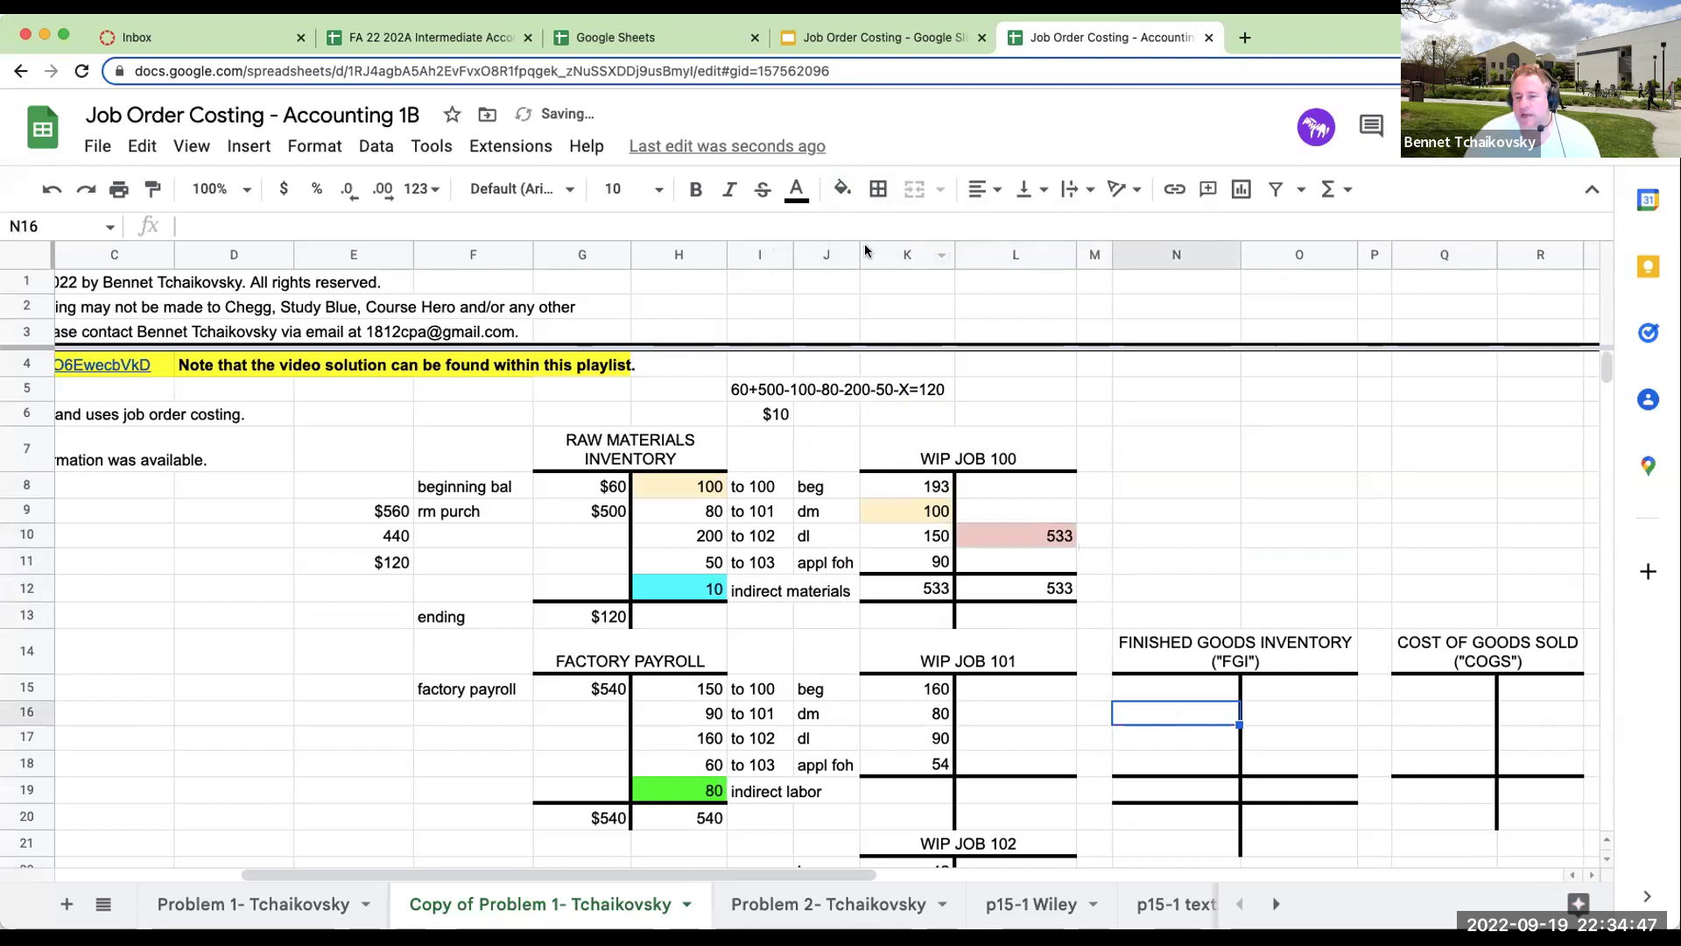
{"action": "left_click", "coordinate": [840, 187]}
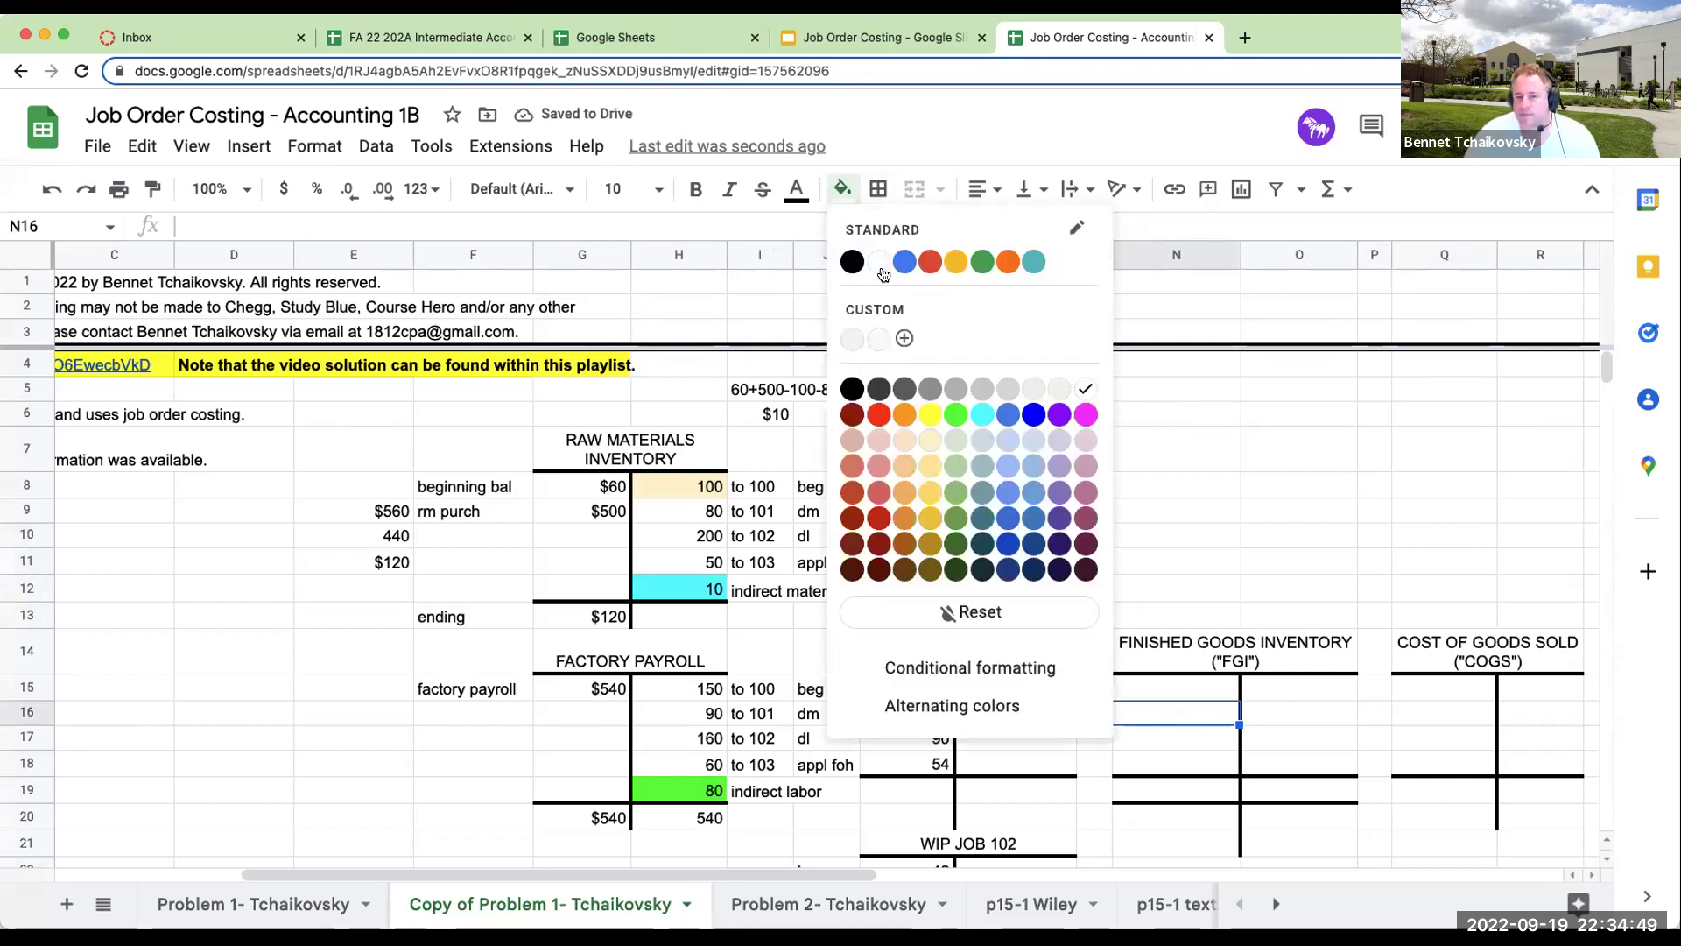
{"action": "left_click", "coordinate": [878, 441]}
{"action": "left_click", "coordinate": [1168, 763]}
{"action": "left_click", "coordinate": [1164, 710]}
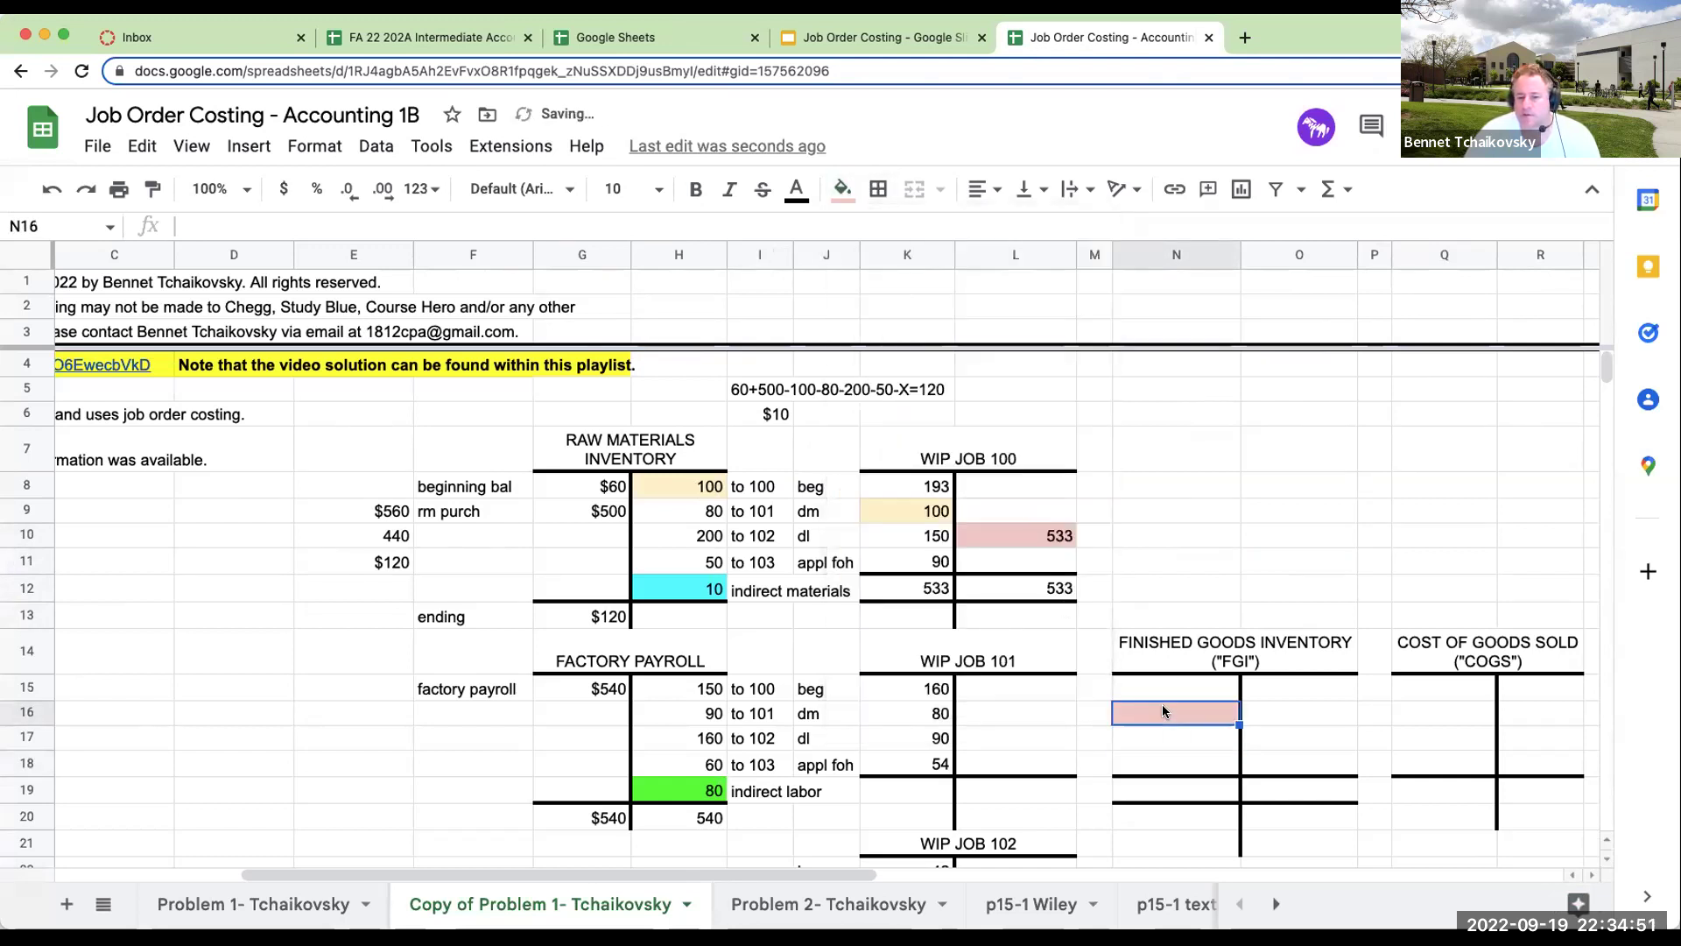
{"action": "type", "text": "=L10"}
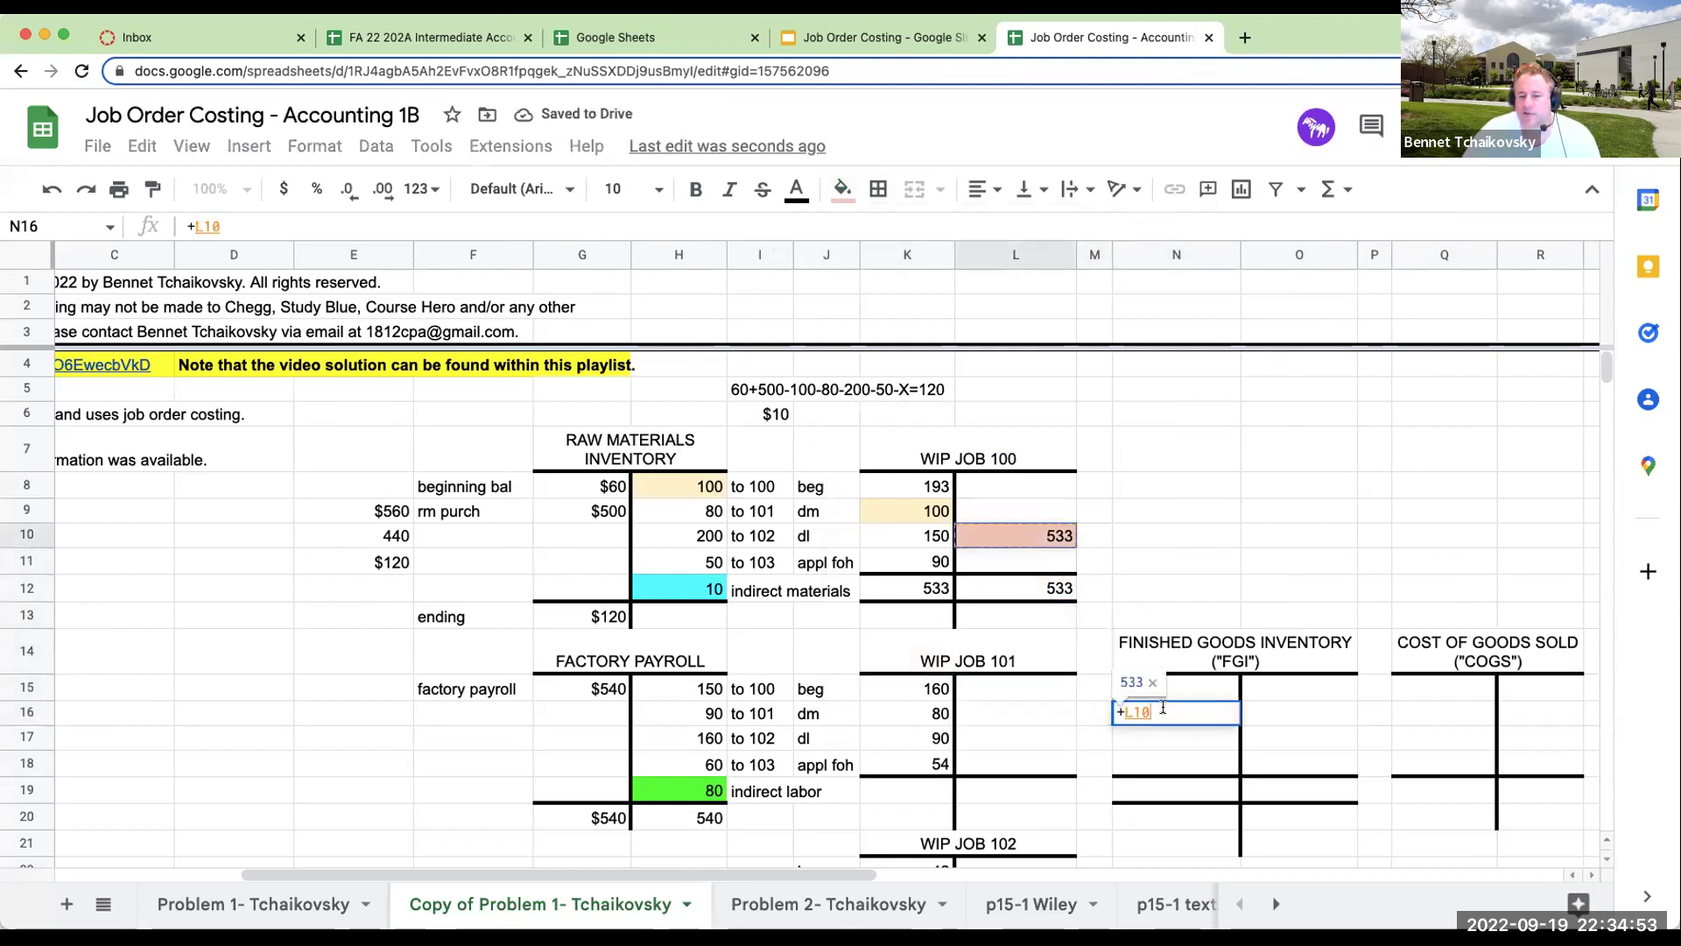
{"action": "key", "text": "Return"}
{"action": "key", "text": "Up"}
{"action": "key", "text": "Left"}
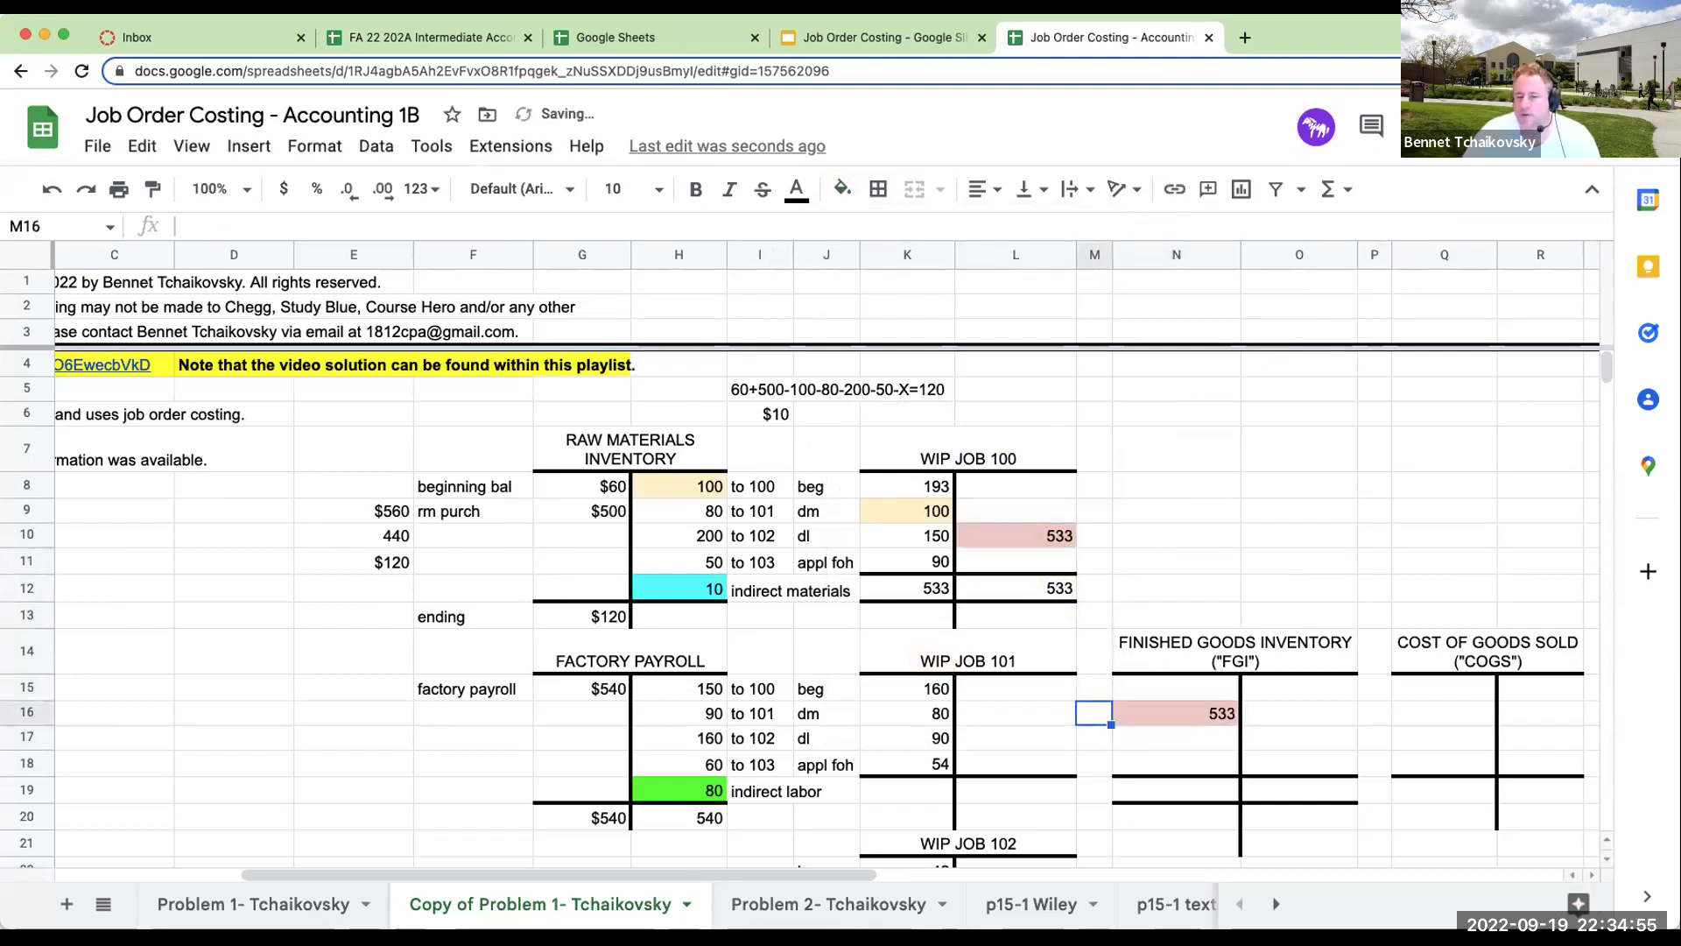
Credit Finished Goods Inventory for Job 100 in O16 with =N16 and fill the cell light red.
{"action": "key", "text": "Right"}
{"action": "key", "text": "Right"}
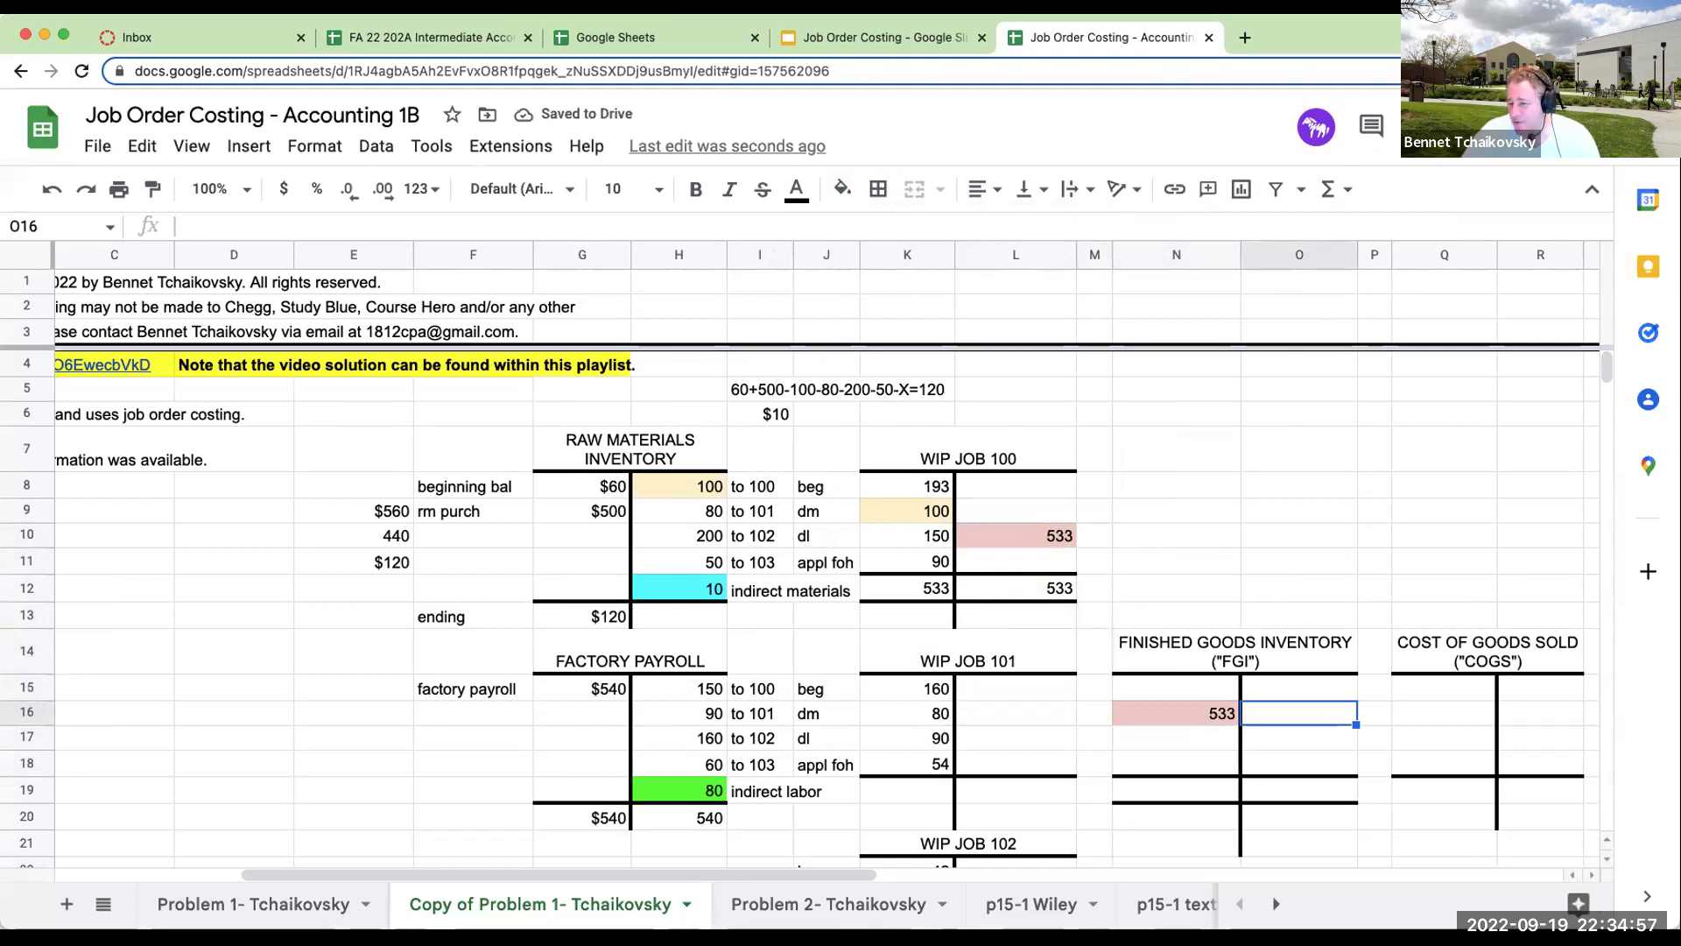
{"action": "type", "text": "=N16"}
{"action": "key", "text": "Return"}
{"action": "key", "text": "Up"}
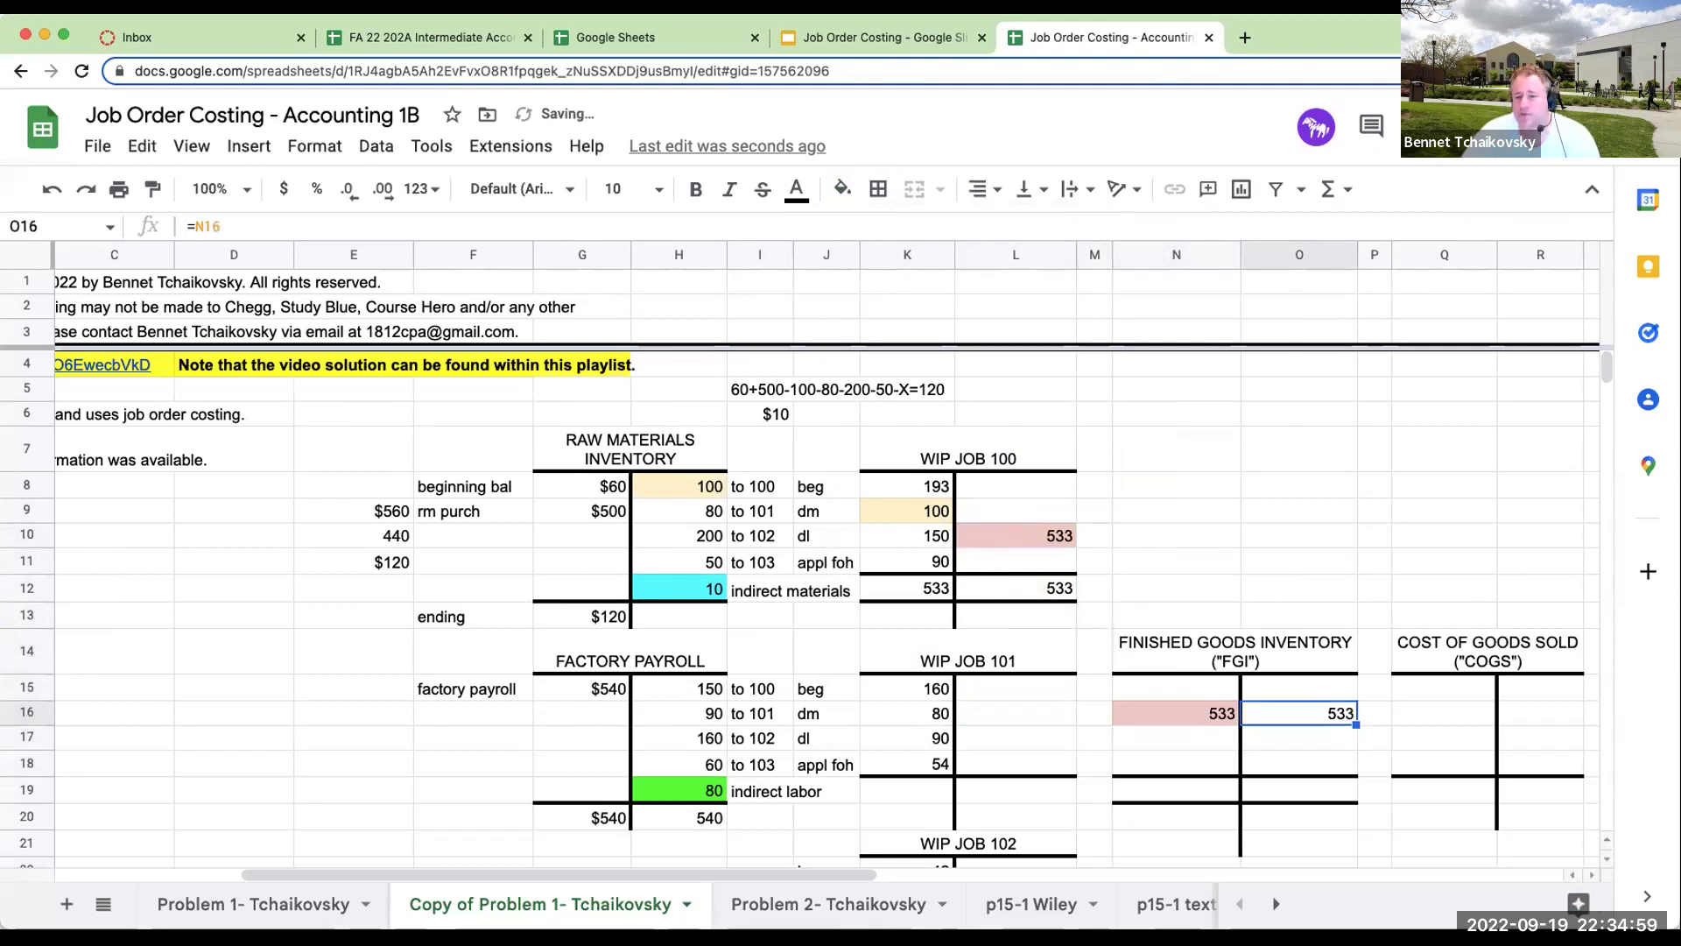
{"action": "left_click", "coordinate": [842, 188]}
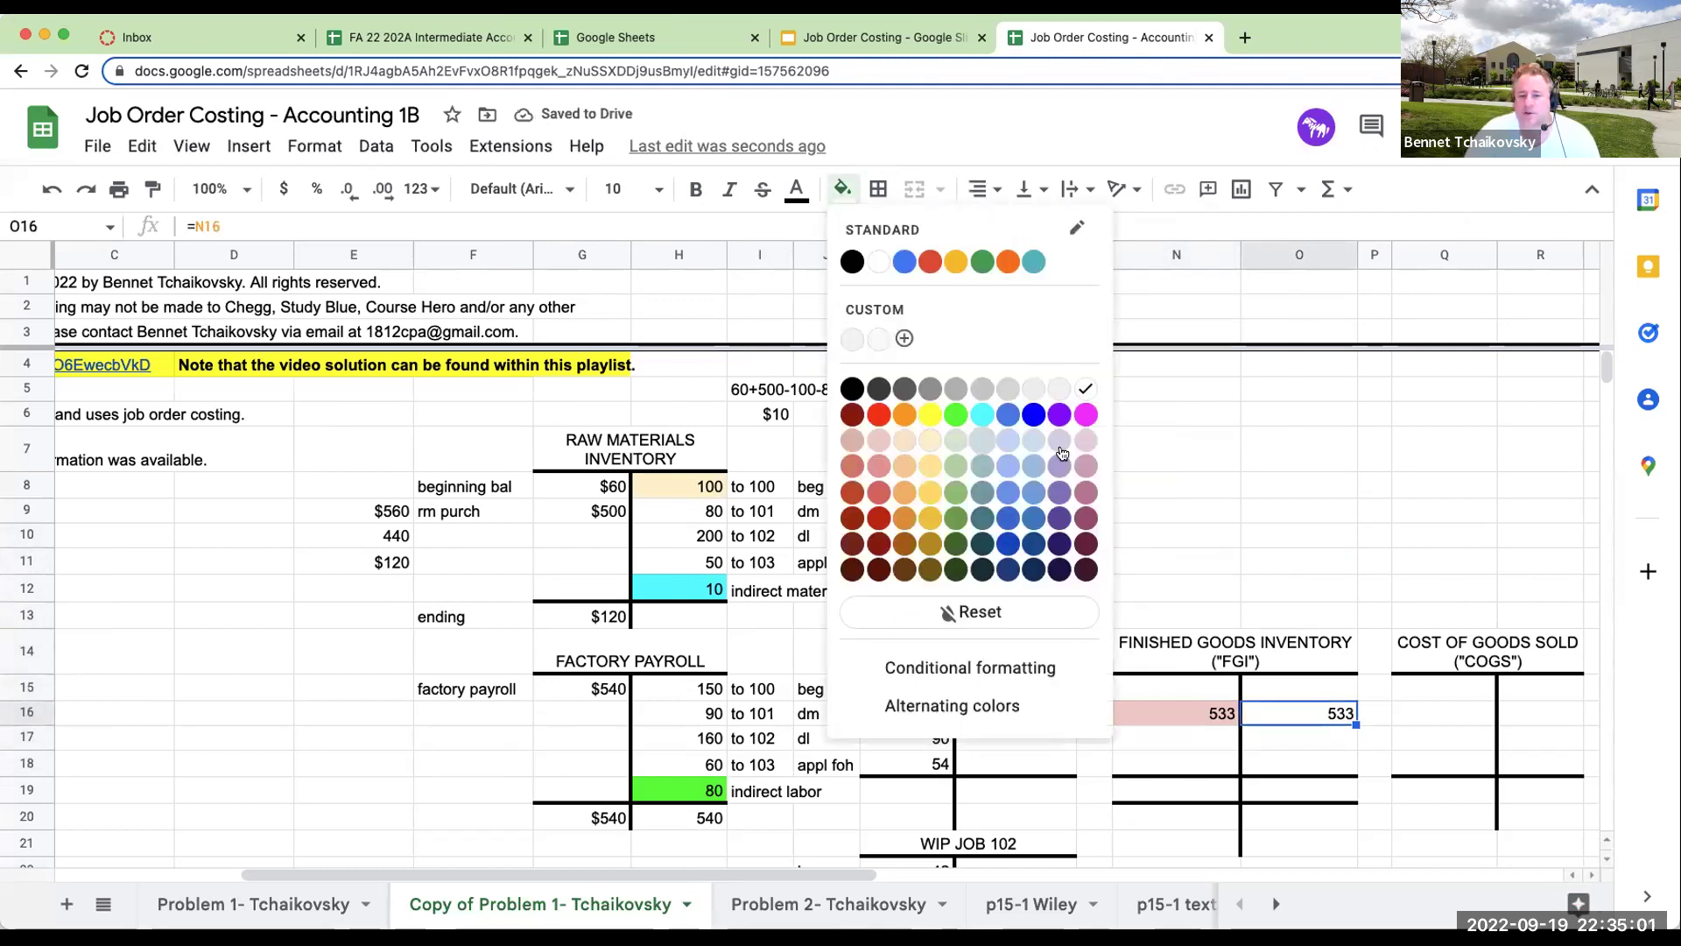
{"action": "left_click", "coordinate": [865, 442]}
Debit Cost of Goods Sold for Job 100 in Q16 with =O16 and fill the cell light red.
{"action": "left_click", "coordinate": [1443, 718]}
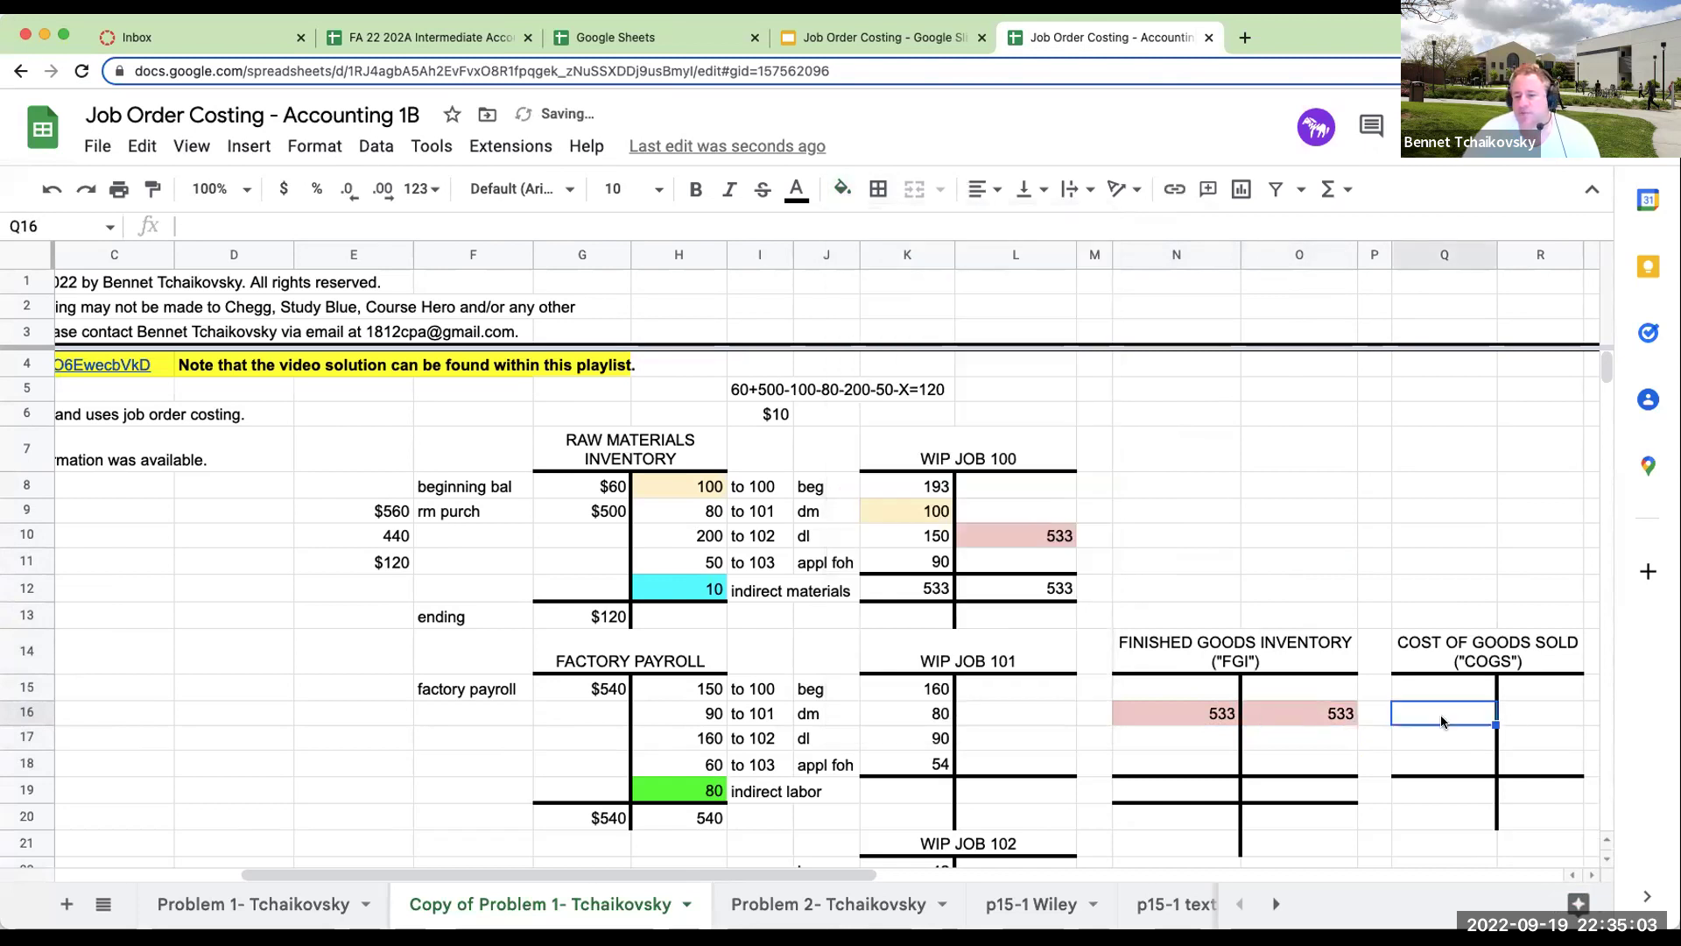
{"action": "type", "text": "=O16"}
{"action": "key", "text": "Return"}
{"action": "key", "text": "Up"}
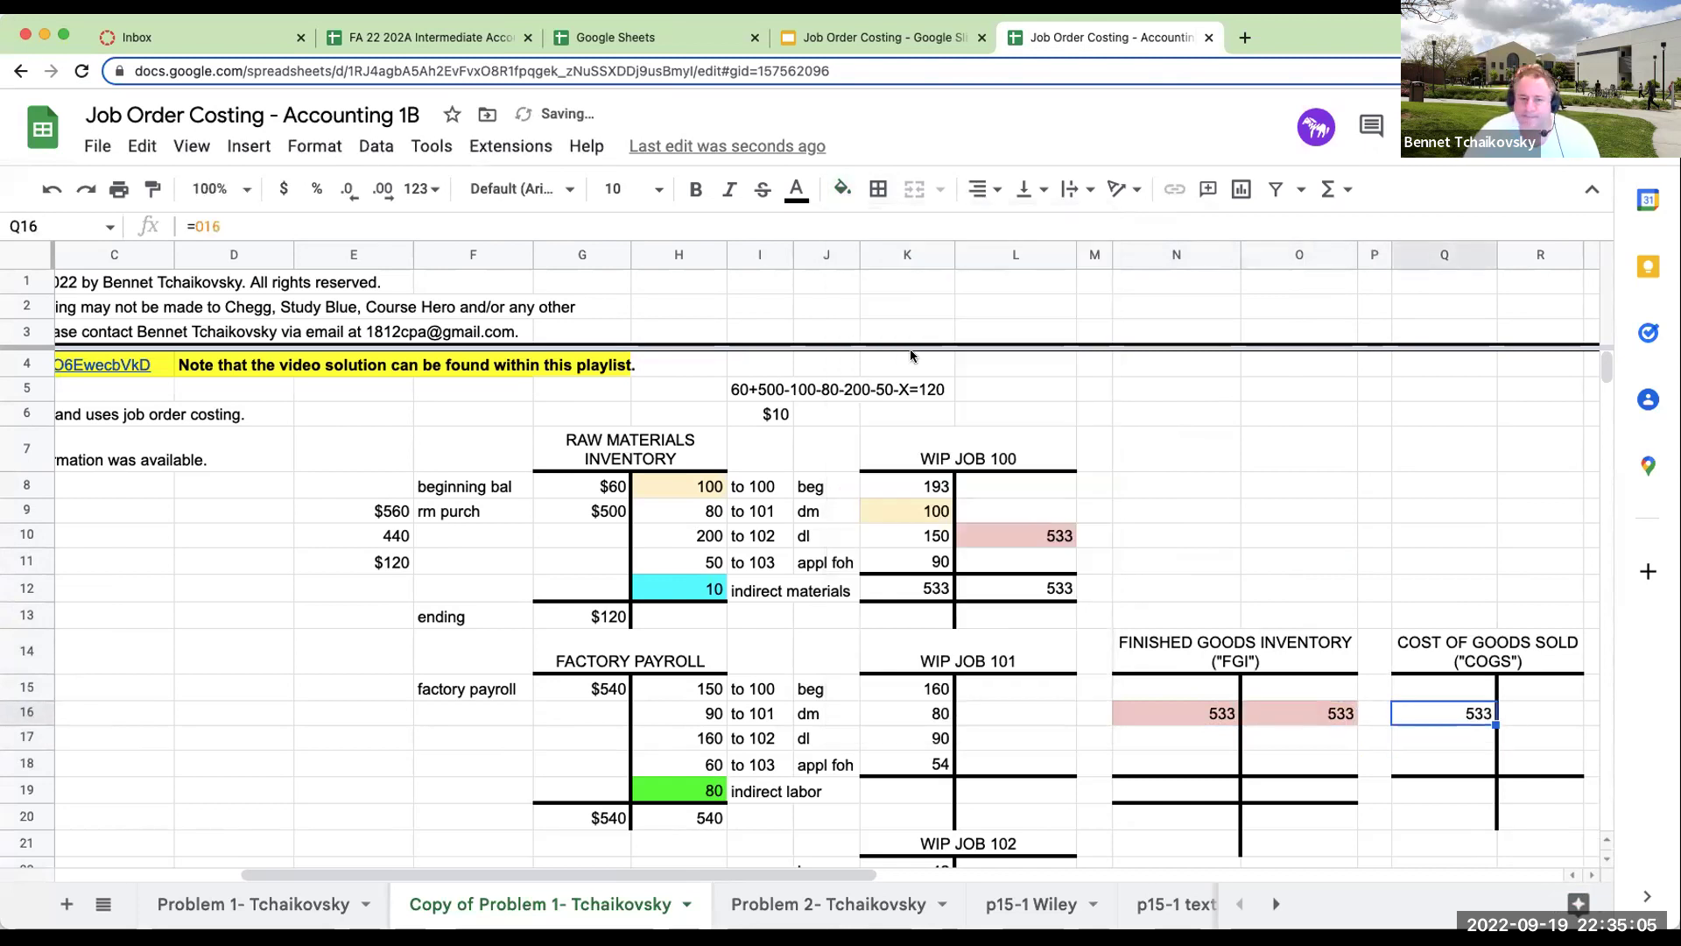
{"action": "left_click", "coordinate": [842, 188]}
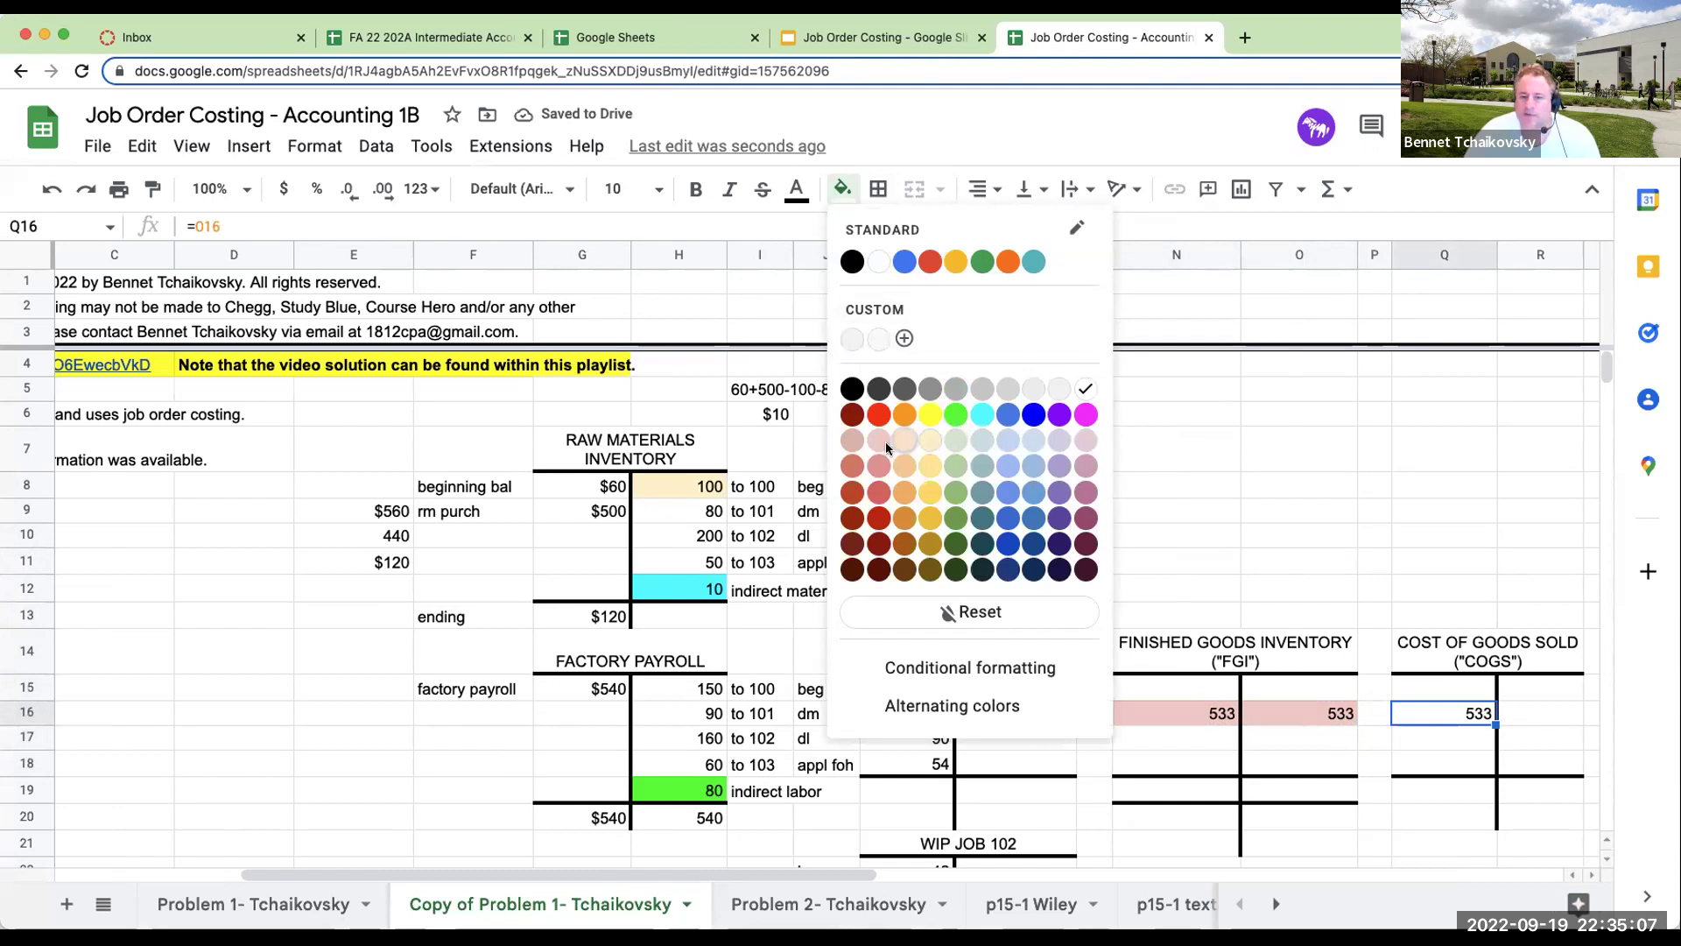
{"action": "left_click", "coordinate": [884, 445]}
{"action": "left_click", "coordinate": [1188, 711]}
{"action": "left_click", "coordinate": [1267, 713]}
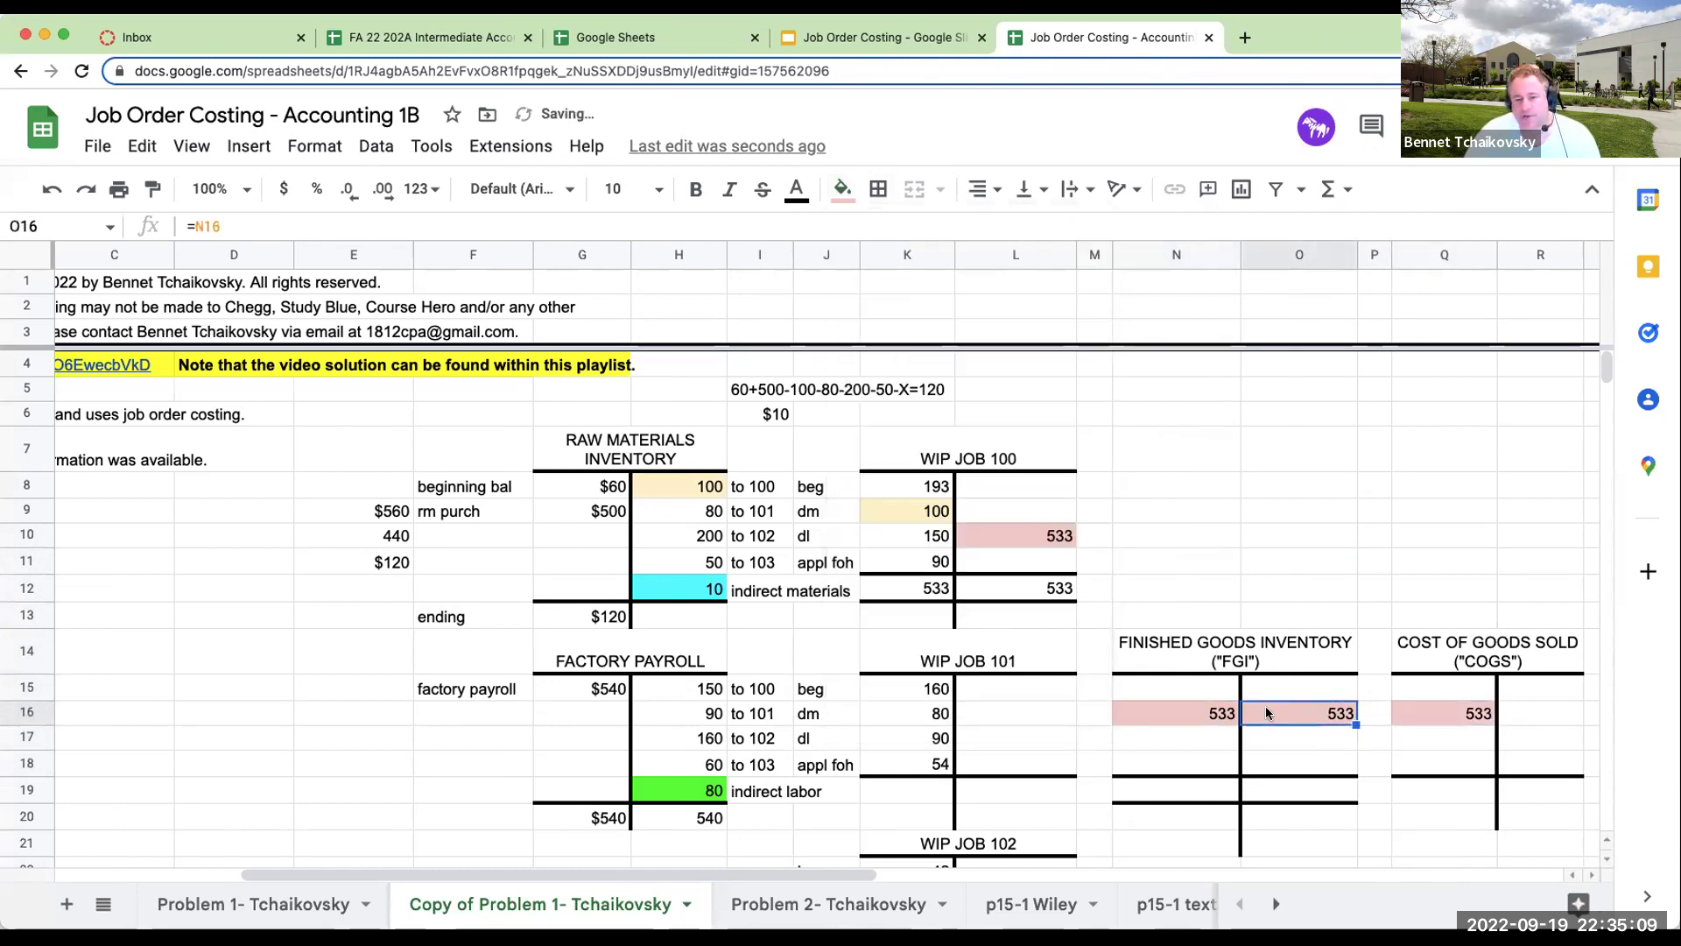
Trace Job 100's cost from WIP through Finished Goods to Cost of Goods Sold, and read the completion notes for Jobs 100 and 101.
{"action": "left_click", "coordinate": [1028, 538]}
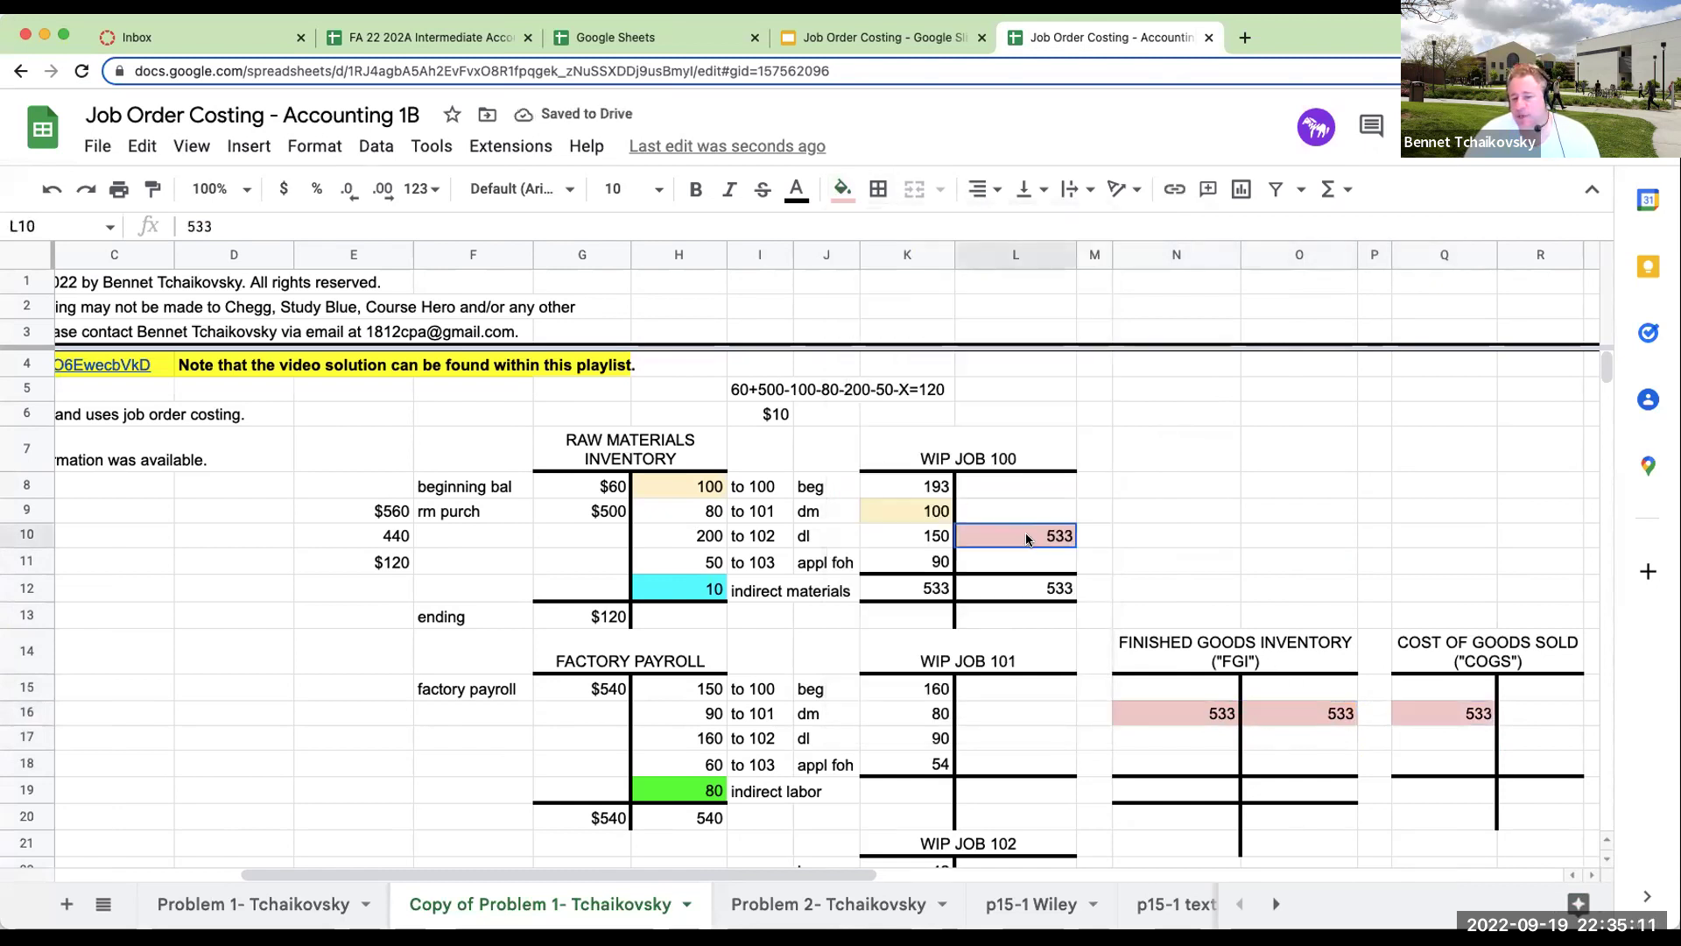
{"action": "left_click", "coordinate": [1446, 713]}
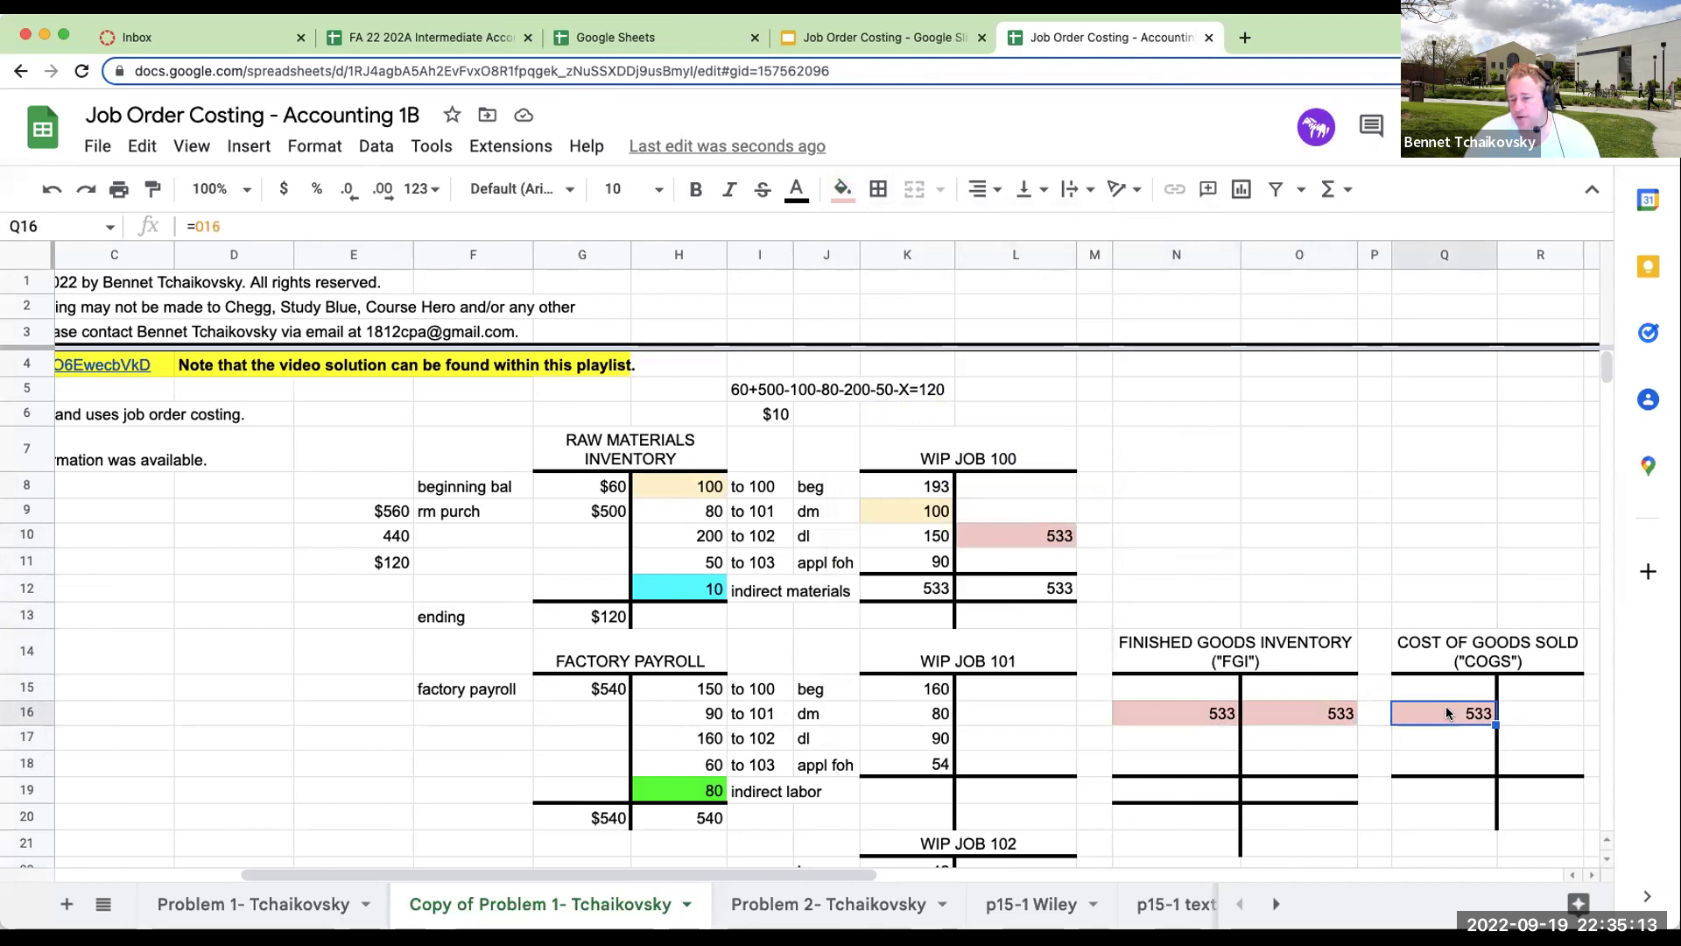
{"action": "left_click", "coordinate": [1037, 537]}
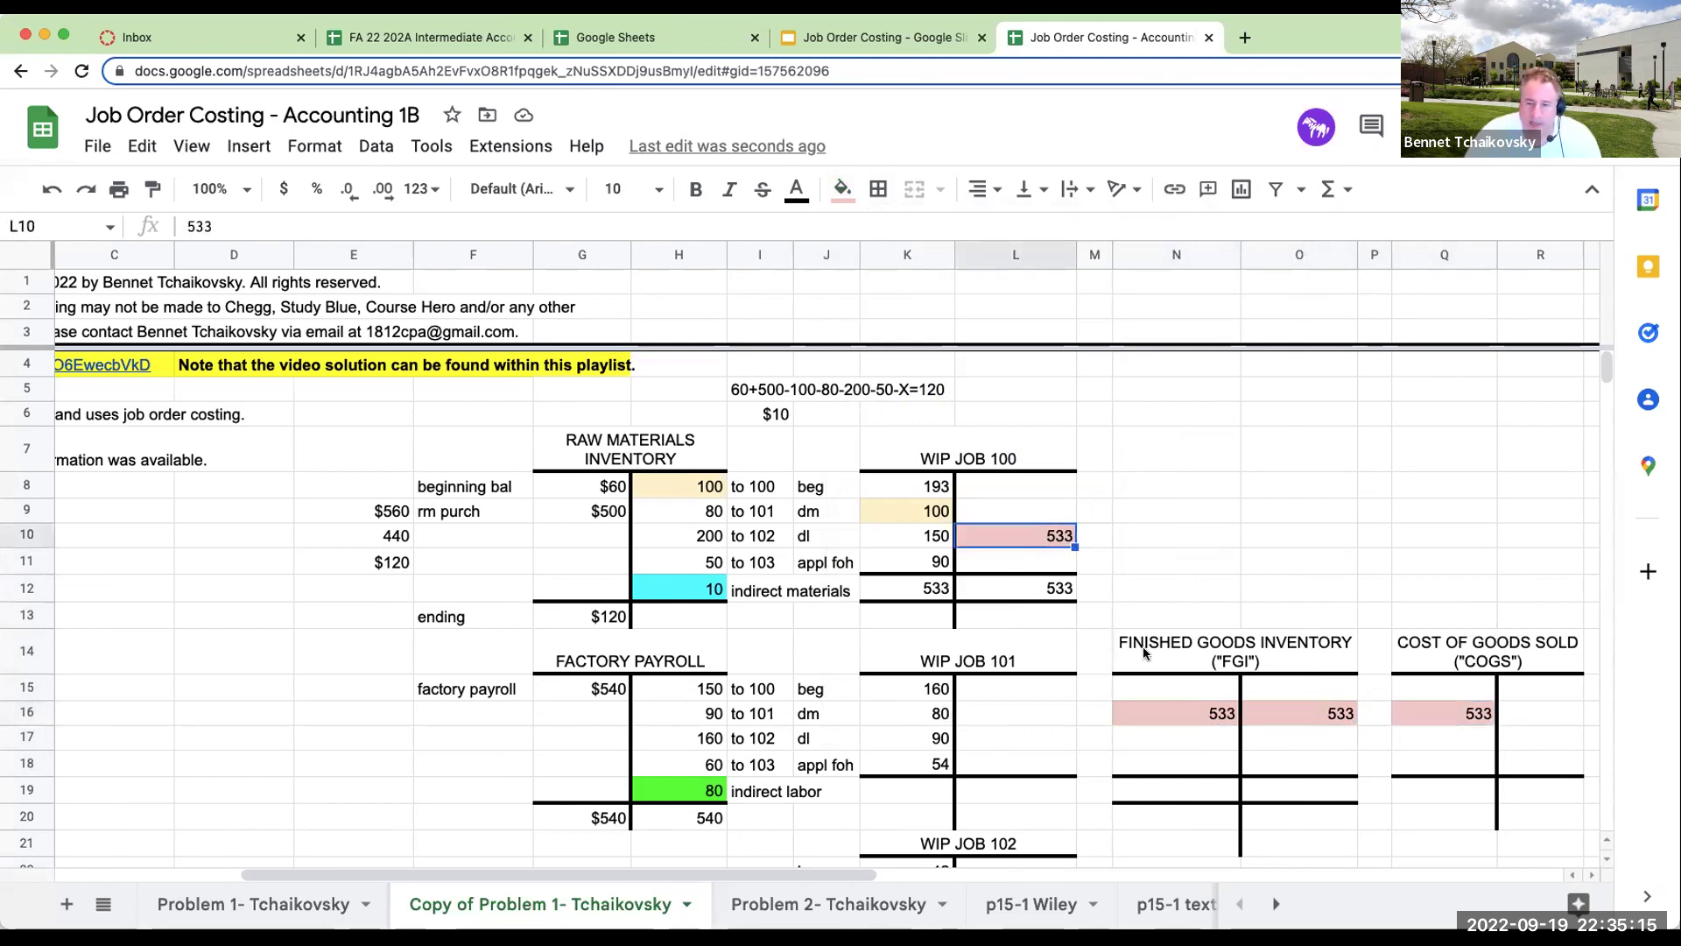
{"action": "left_click", "coordinate": [1164, 711]}
{"action": "left_click", "coordinate": [1284, 718]}
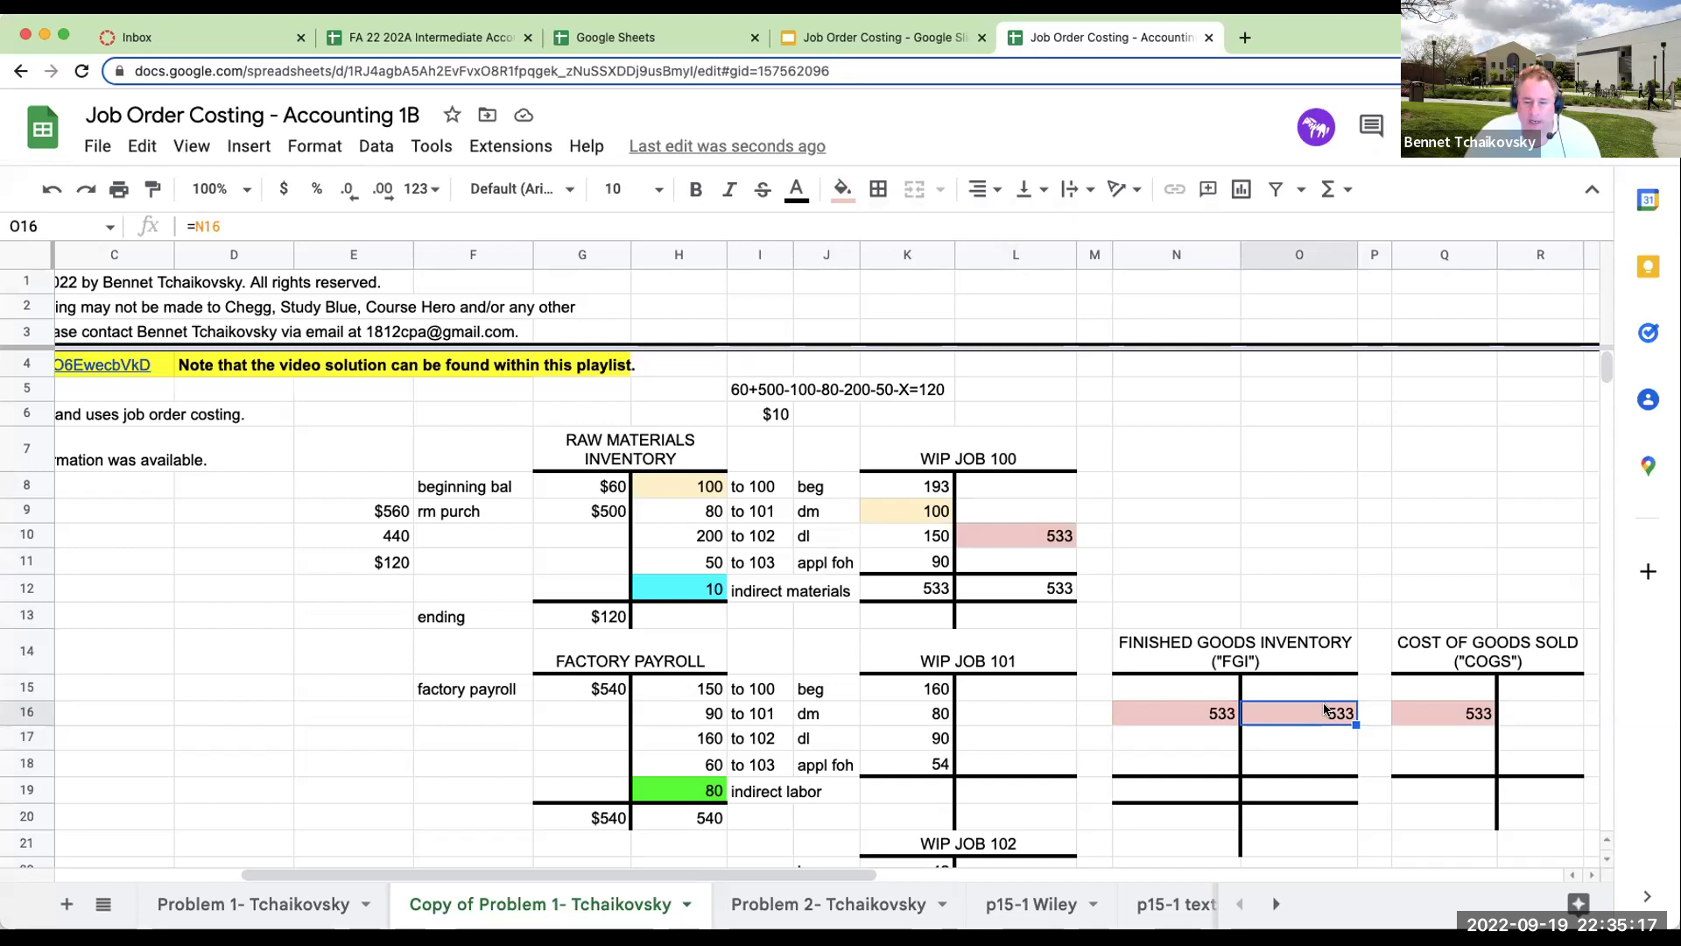
{"action": "left_click", "coordinate": [1429, 706]}
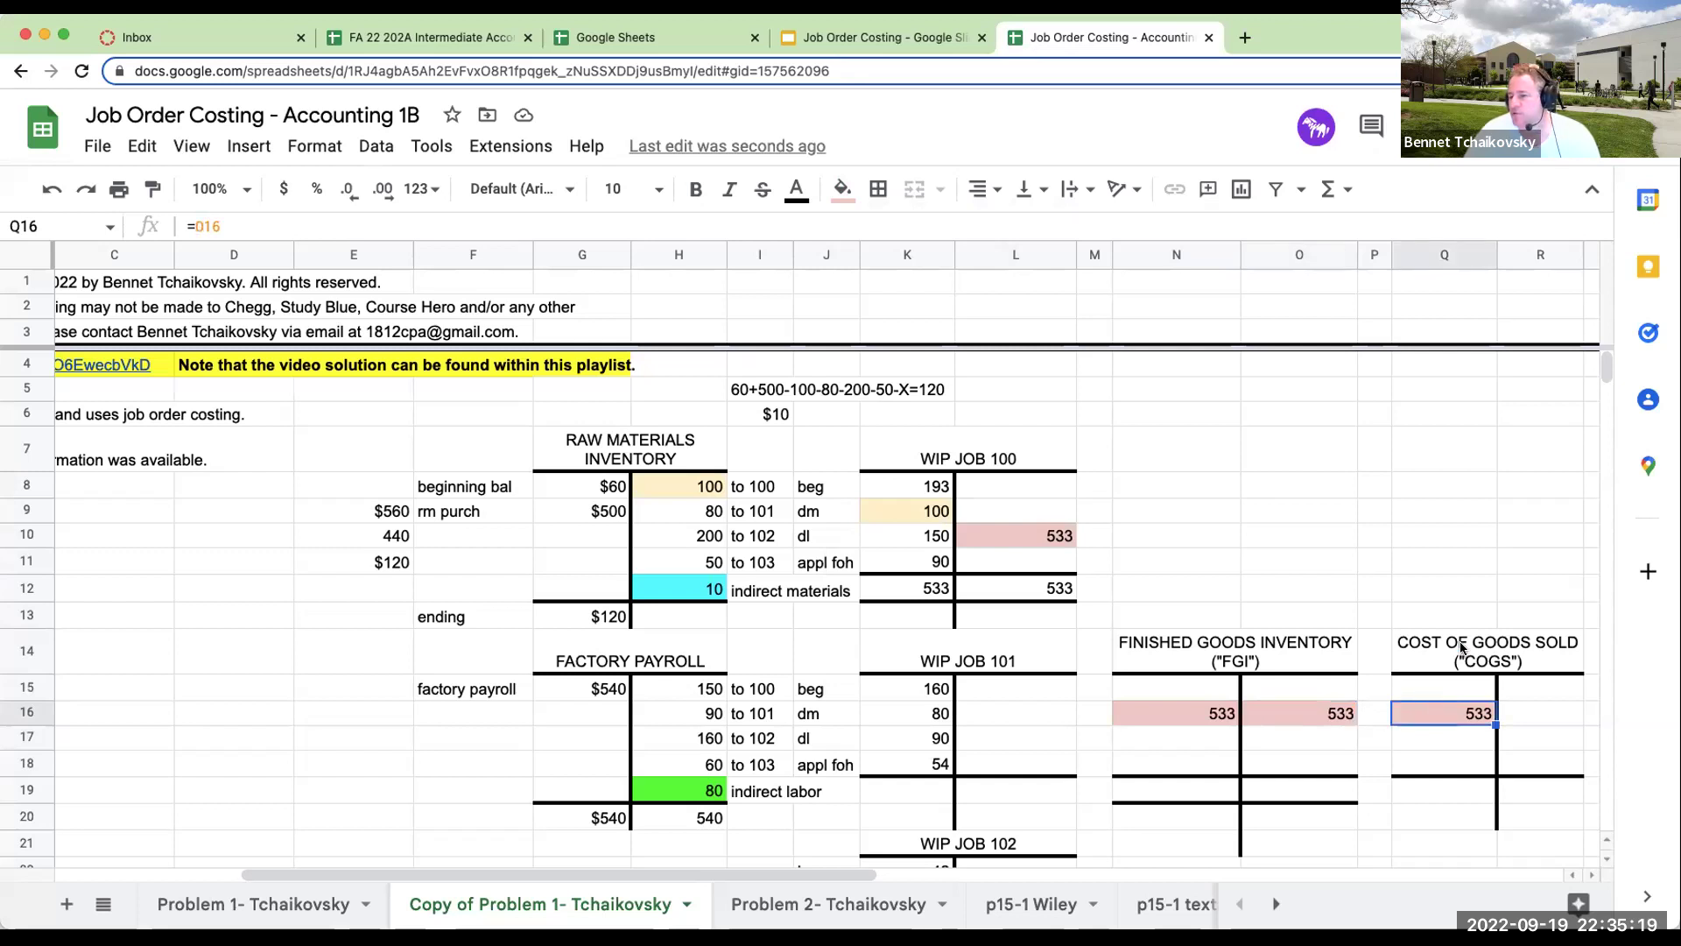
{"action": "scroll", "coordinate": [385, 767], "scroll_direction": "left", "scroll_amount": 5}
{"action": "scroll", "coordinate": [382, 767], "scroll_direction": "down", "scroll_amount": 4}
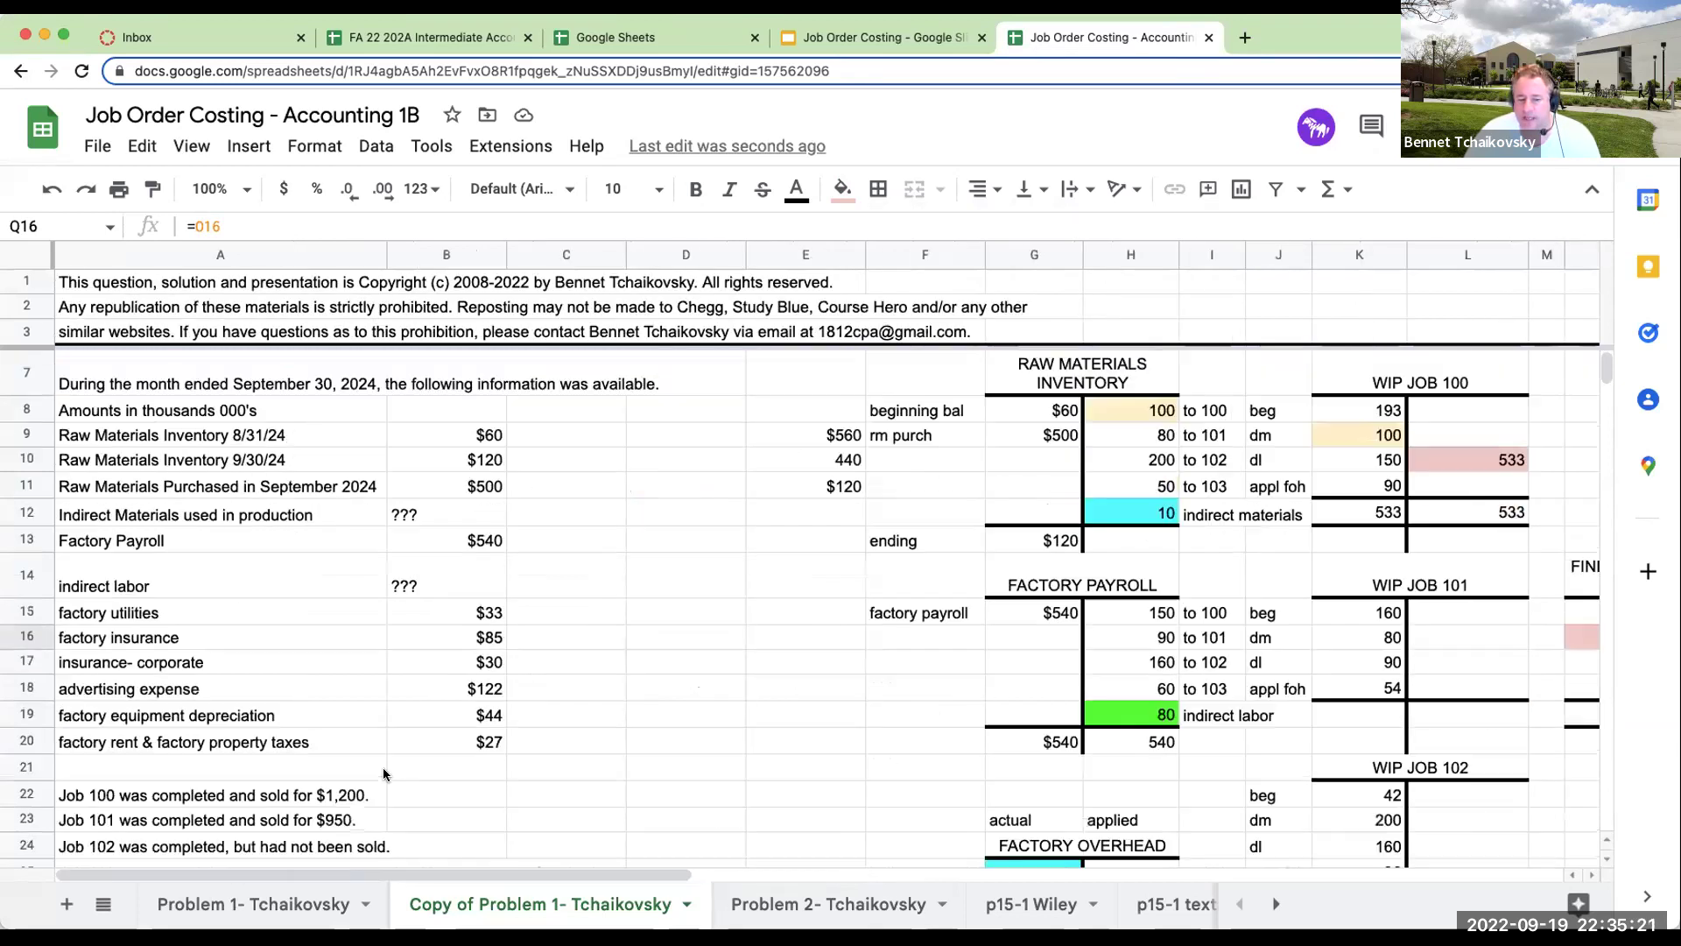
{"action": "left_click", "coordinate": [258, 751]}
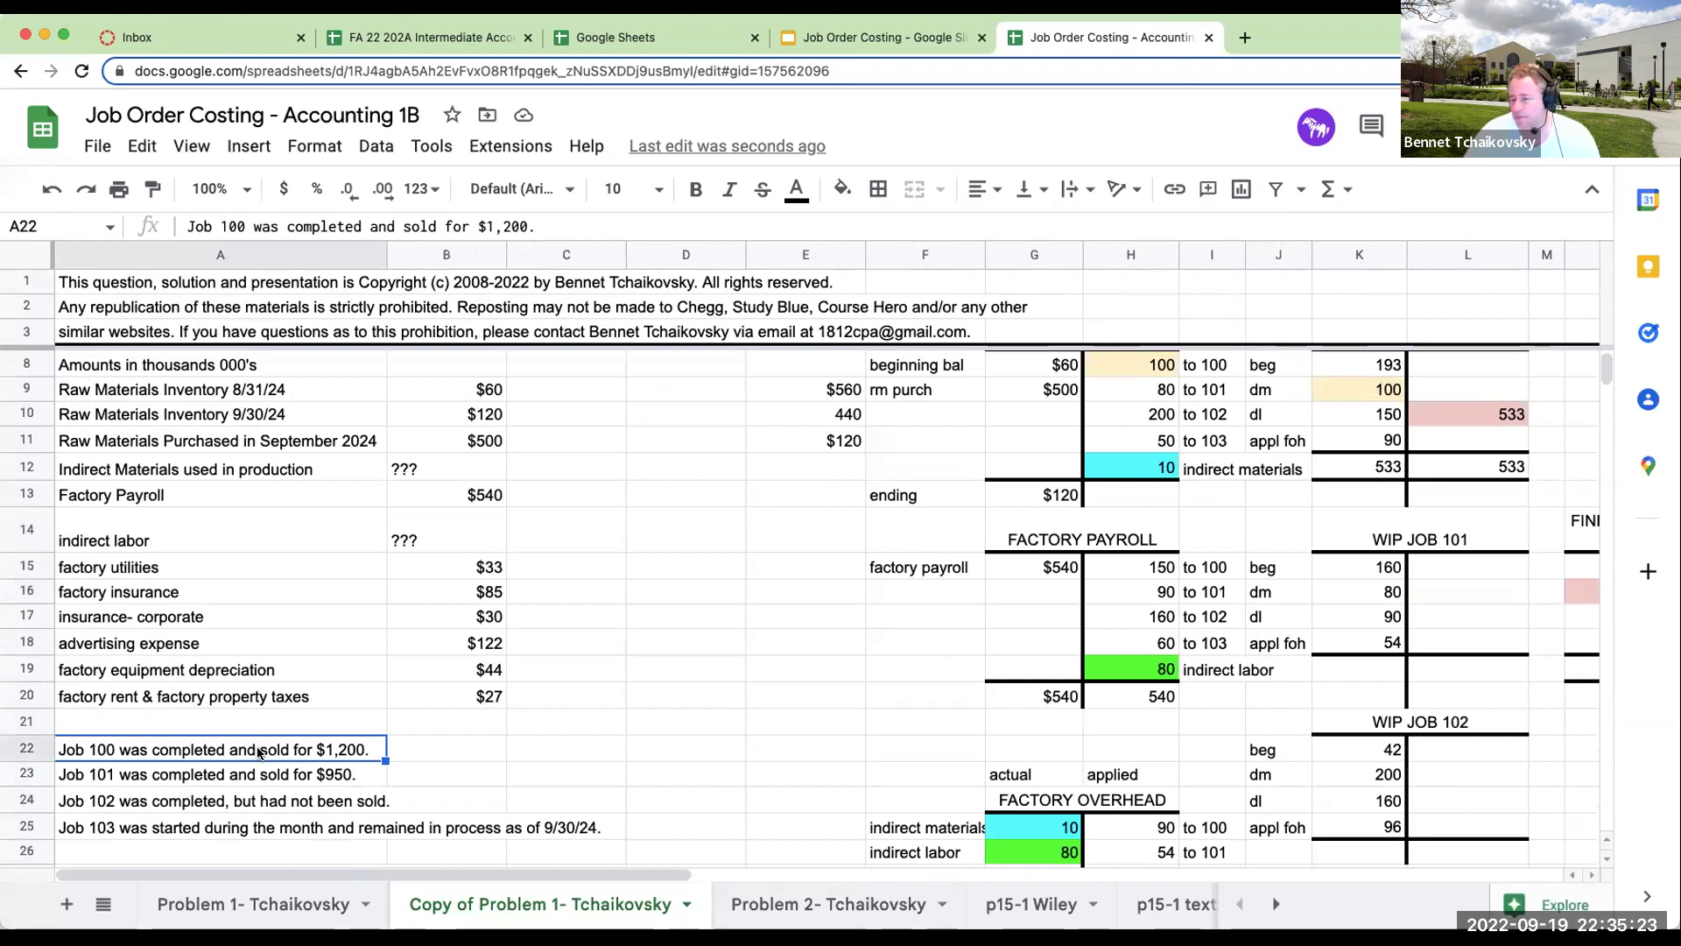
{"action": "left_click", "coordinate": [248, 776]}
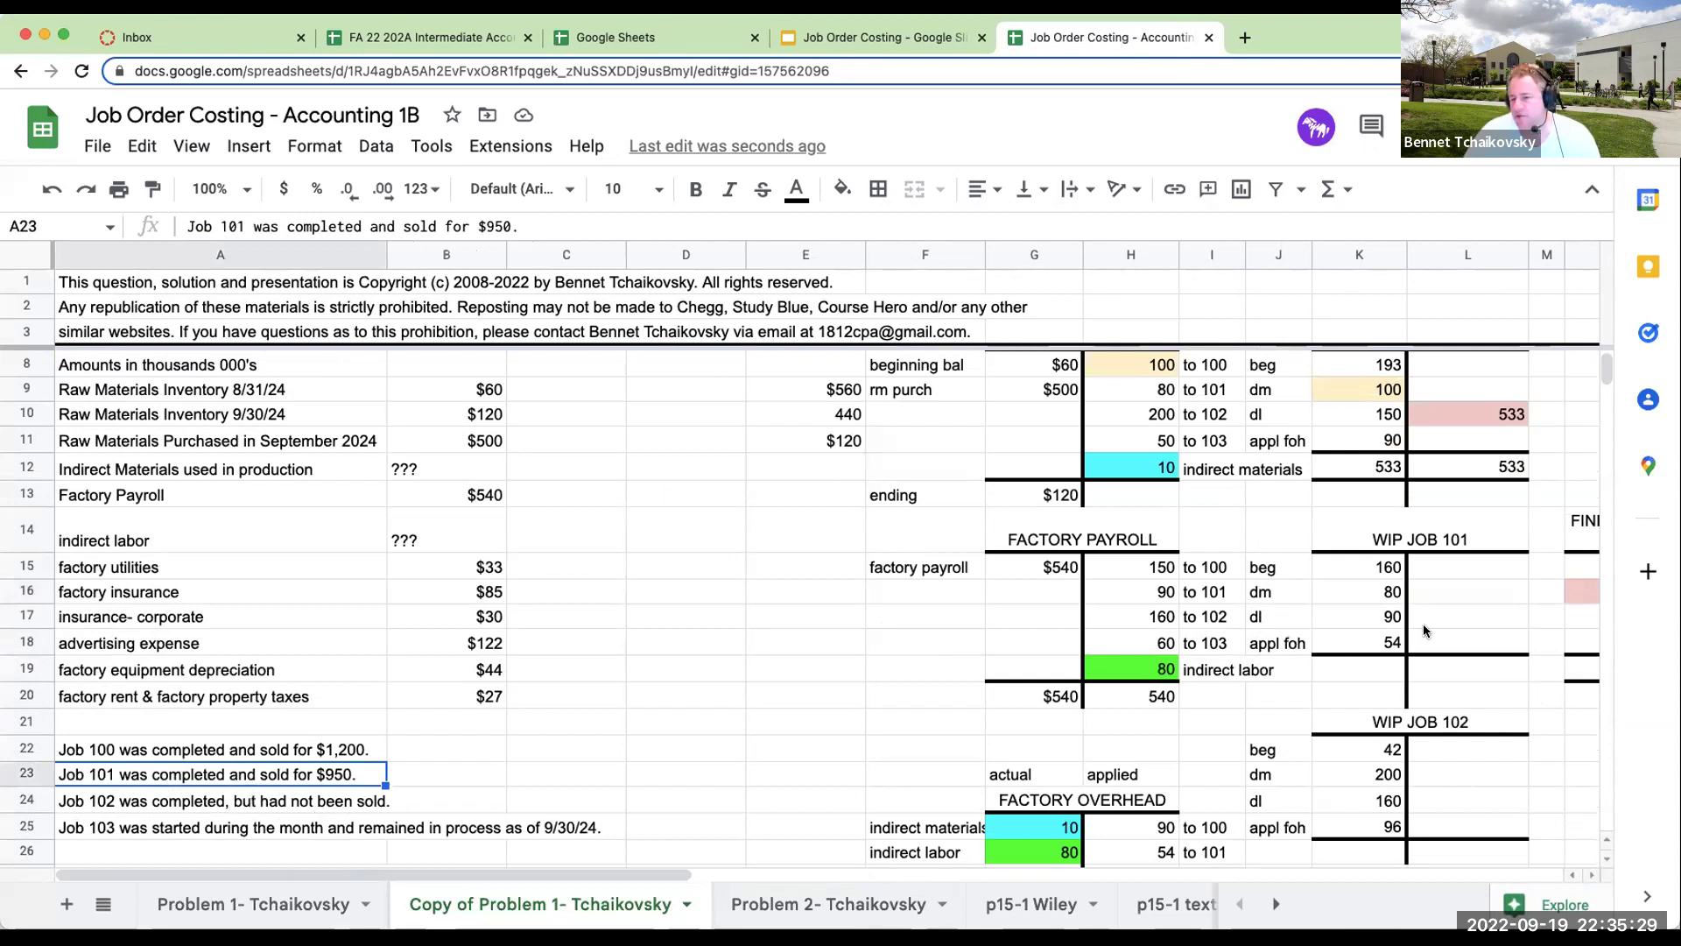
Add a bottom border to the WIP Job 101 totals row, K19:L19.
{"action": "left_click_drag", "start_coordinate": [1375, 676], "coordinate": [1490, 674]}
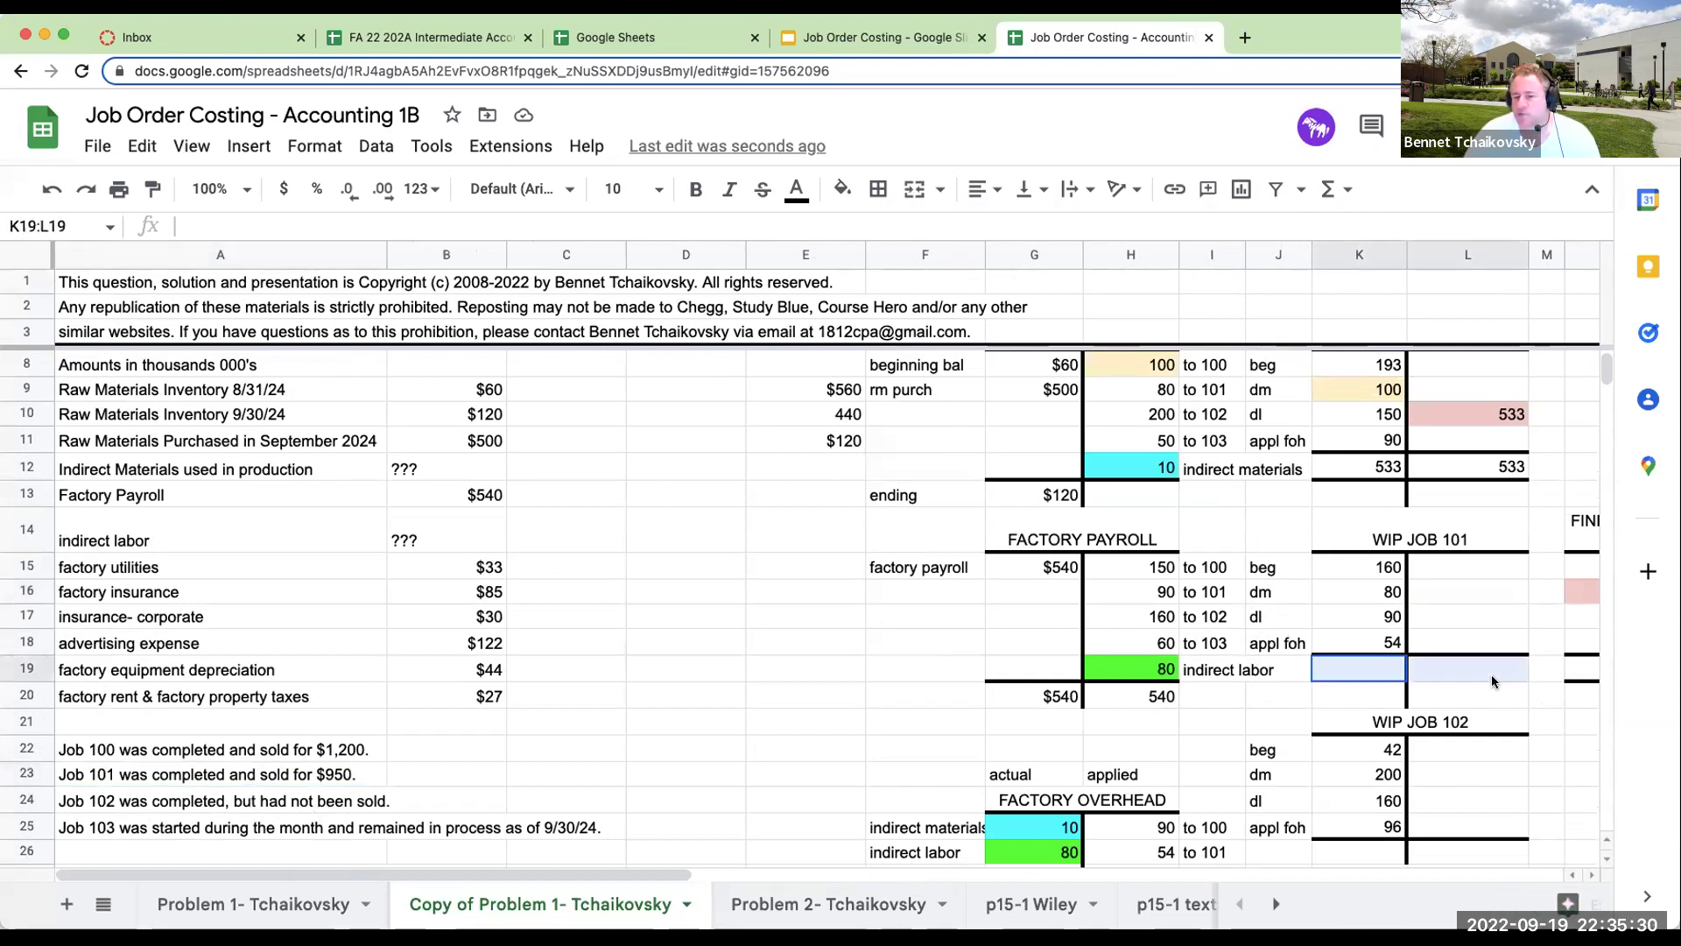
{"action": "left_click", "coordinate": [880, 190]}
{"action": "left_click", "coordinate": [982, 268]}
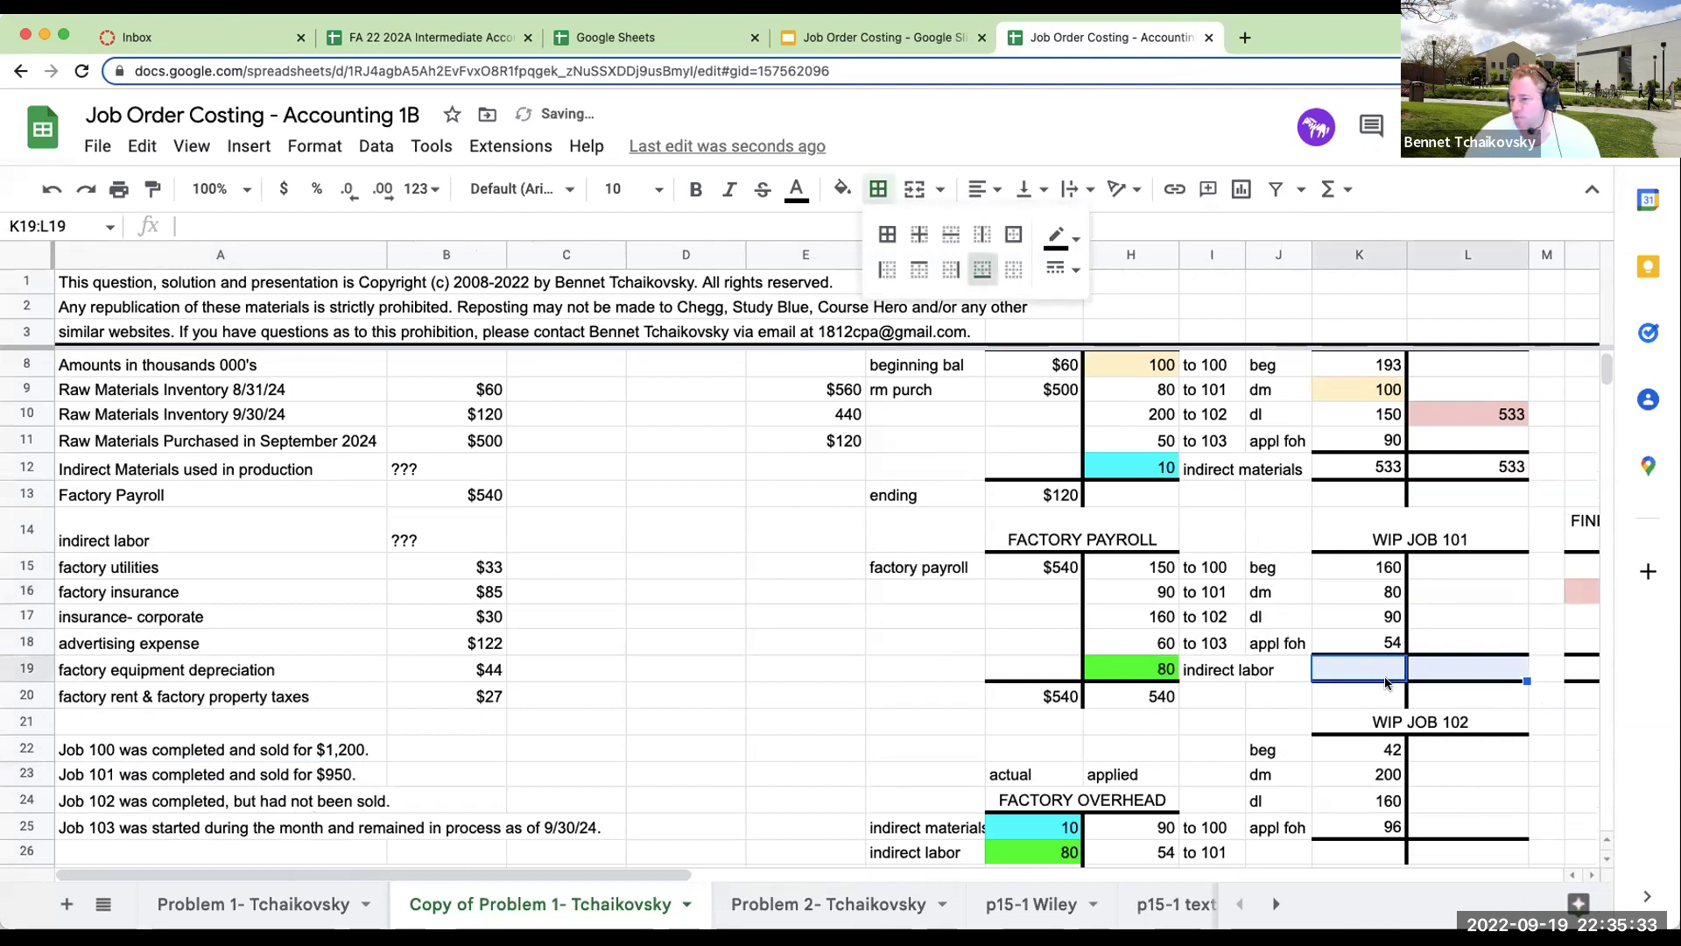
Total the WIP Job 101 debits in K19 with +K15+K16+K17+K18.
{"action": "left_click", "coordinate": [1381, 673]}
{"action": "type", "text": "+"}
{"action": "key", "text": "Up"}
{"action": "key", "text": "Up"}
{"action": "key", "text": "Up"}
{"action": "key", "text": "Up"}
{"action": "type", "text": "+"}
{"action": "key", "text": "Up"}
{"action": "key", "text": "Up"}
{"action": "key", "text": "Up"}
{"action": "type", "text": "+"}
{"action": "key", "text": "Up"}
{"action": "key", "text": "Up"}
{"action": "type", "text": "+"}
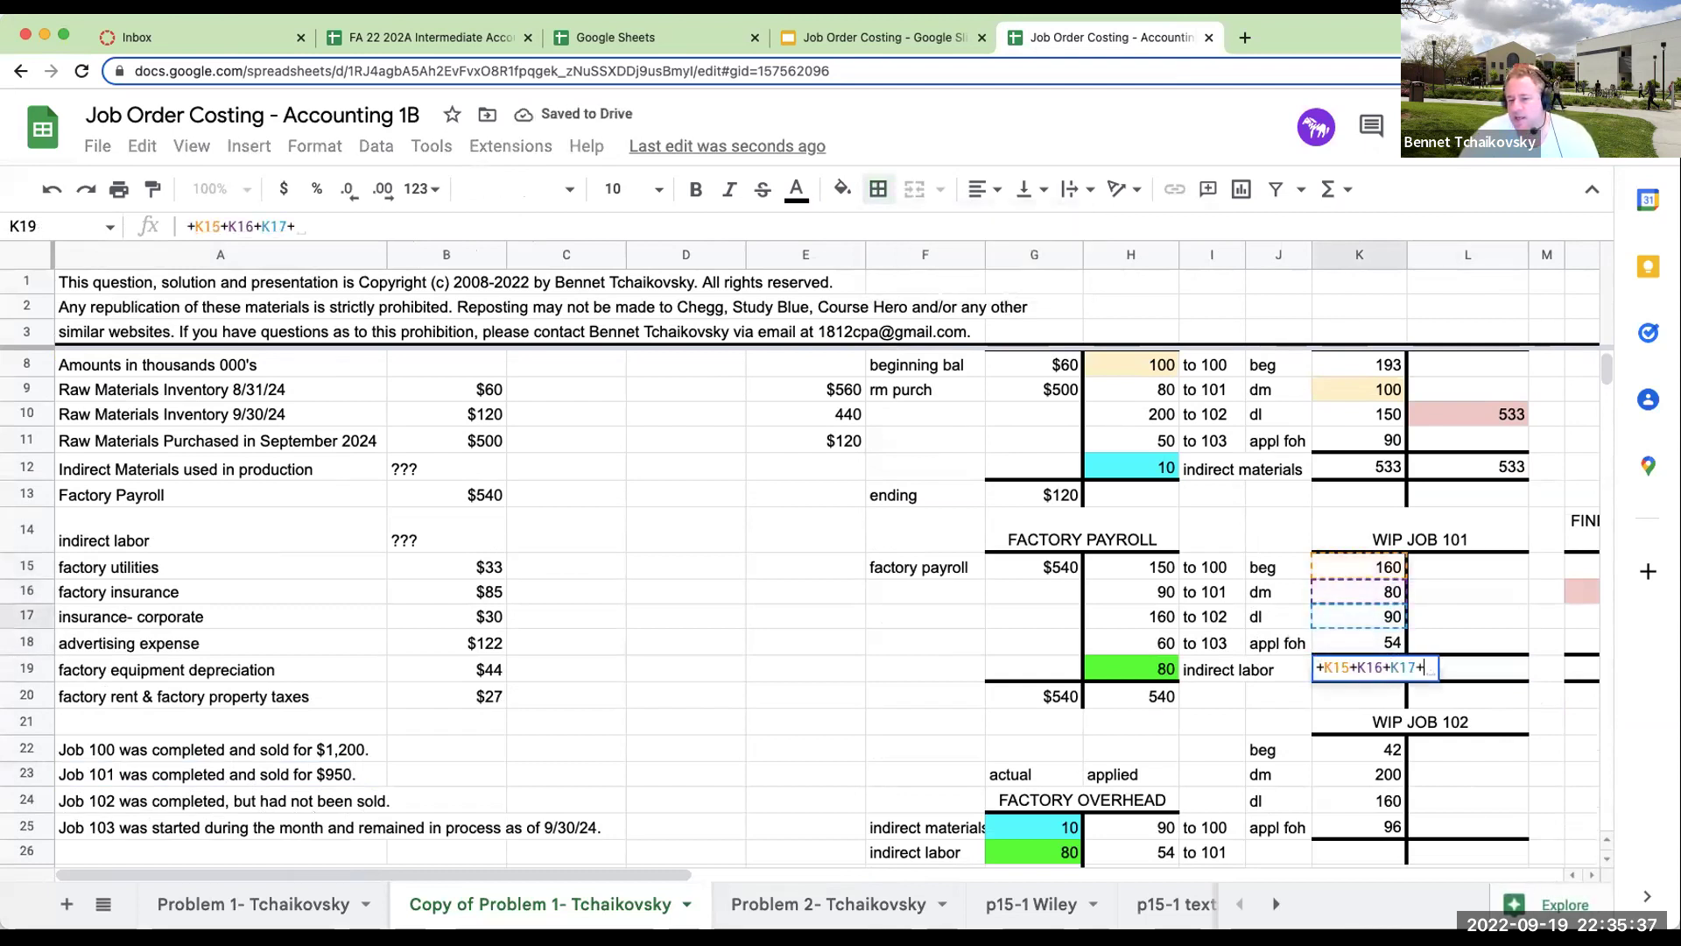
{"action": "key", "text": "Up"}
{"action": "key", "text": "Return"}
Credit WIP Job 101 with 384 in L17 and enter the credit total 384 in L19.
{"action": "left_click", "coordinate": [1467, 616]}
{"action": "type", "text": "384"}
{"action": "key", "text": "Return"}
{"action": "key", "text": "Down"}
{"action": "type", "text": "384"}
{"action": "key", "text": "Return"}
Calculate the WIP Job 101 ending balance in K20 with =K19-L19.
{"action": "key", "text": "Left"}
{"action": "type", "text": "=K19-L19"}
{"action": "key", "text": "Tab"}
Fill the WIP Job 101 transfer-out cell L17 with light green.
{"action": "key", "text": "Right"}
{"action": "key", "text": "Right"}
{"action": "key", "text": "Right"}
{"action": "key", "text": "Up"}
{"action": "key", "text": "Left"}
{"action": "key", "text": "Left"}
{"action": "key", "text": "Left"}
{"action": "key", "text": "Up"}
{"action": "key", "text": "Up"}
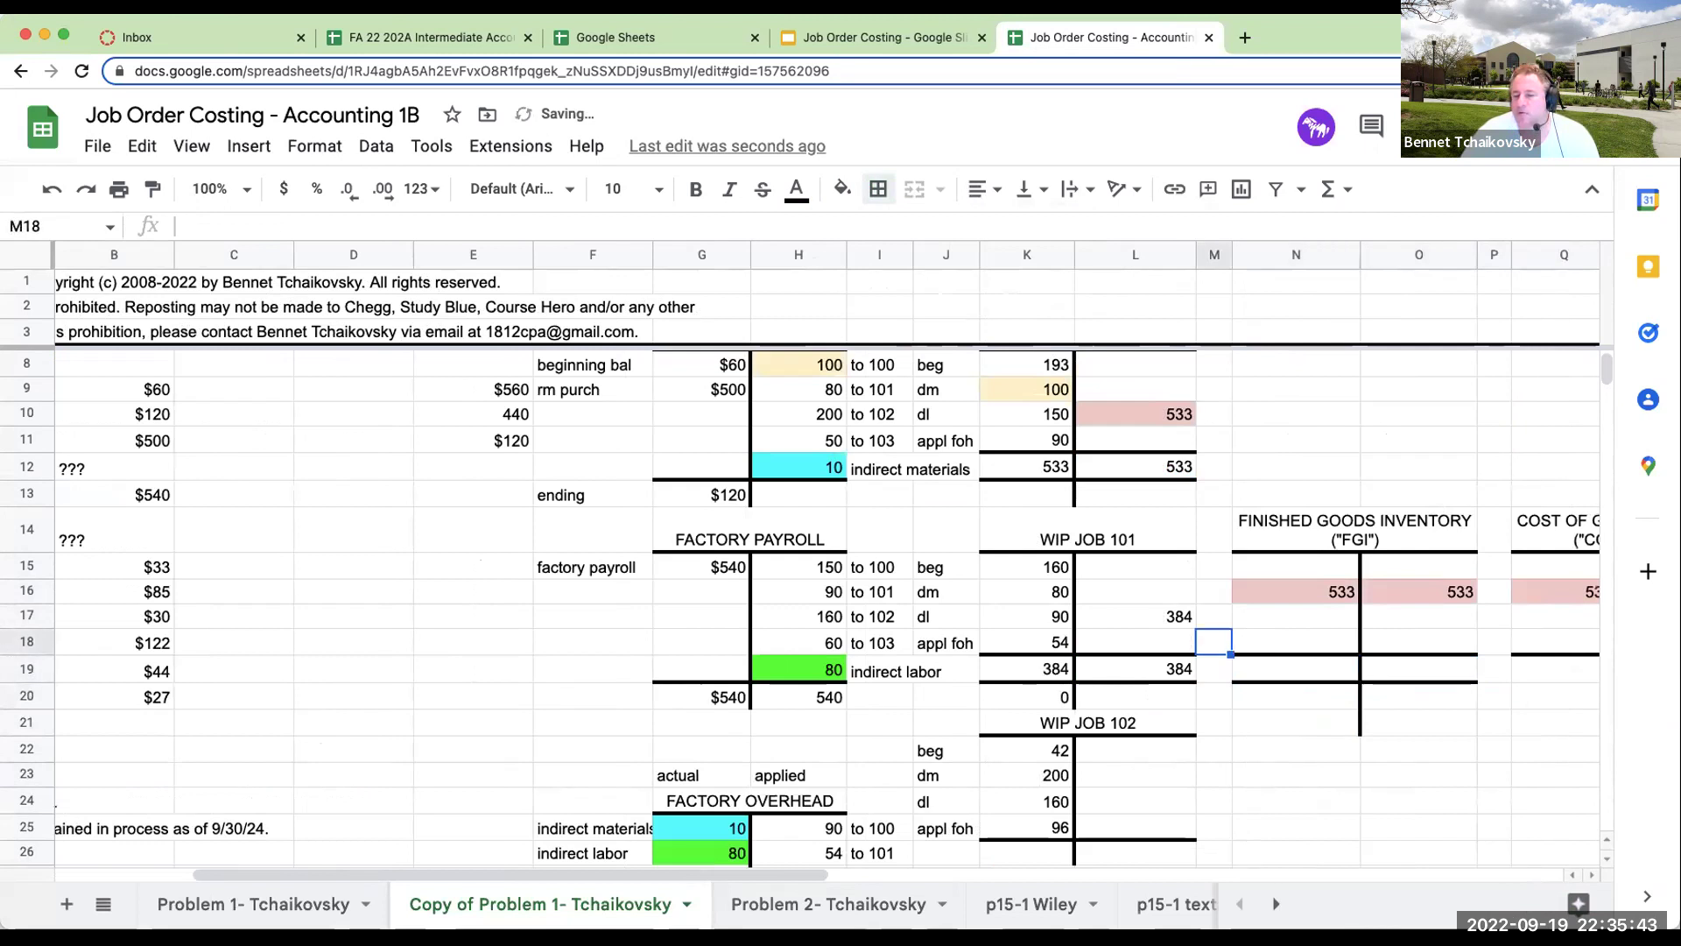
{"action": "left_click", "coordinate": [842, 190]}
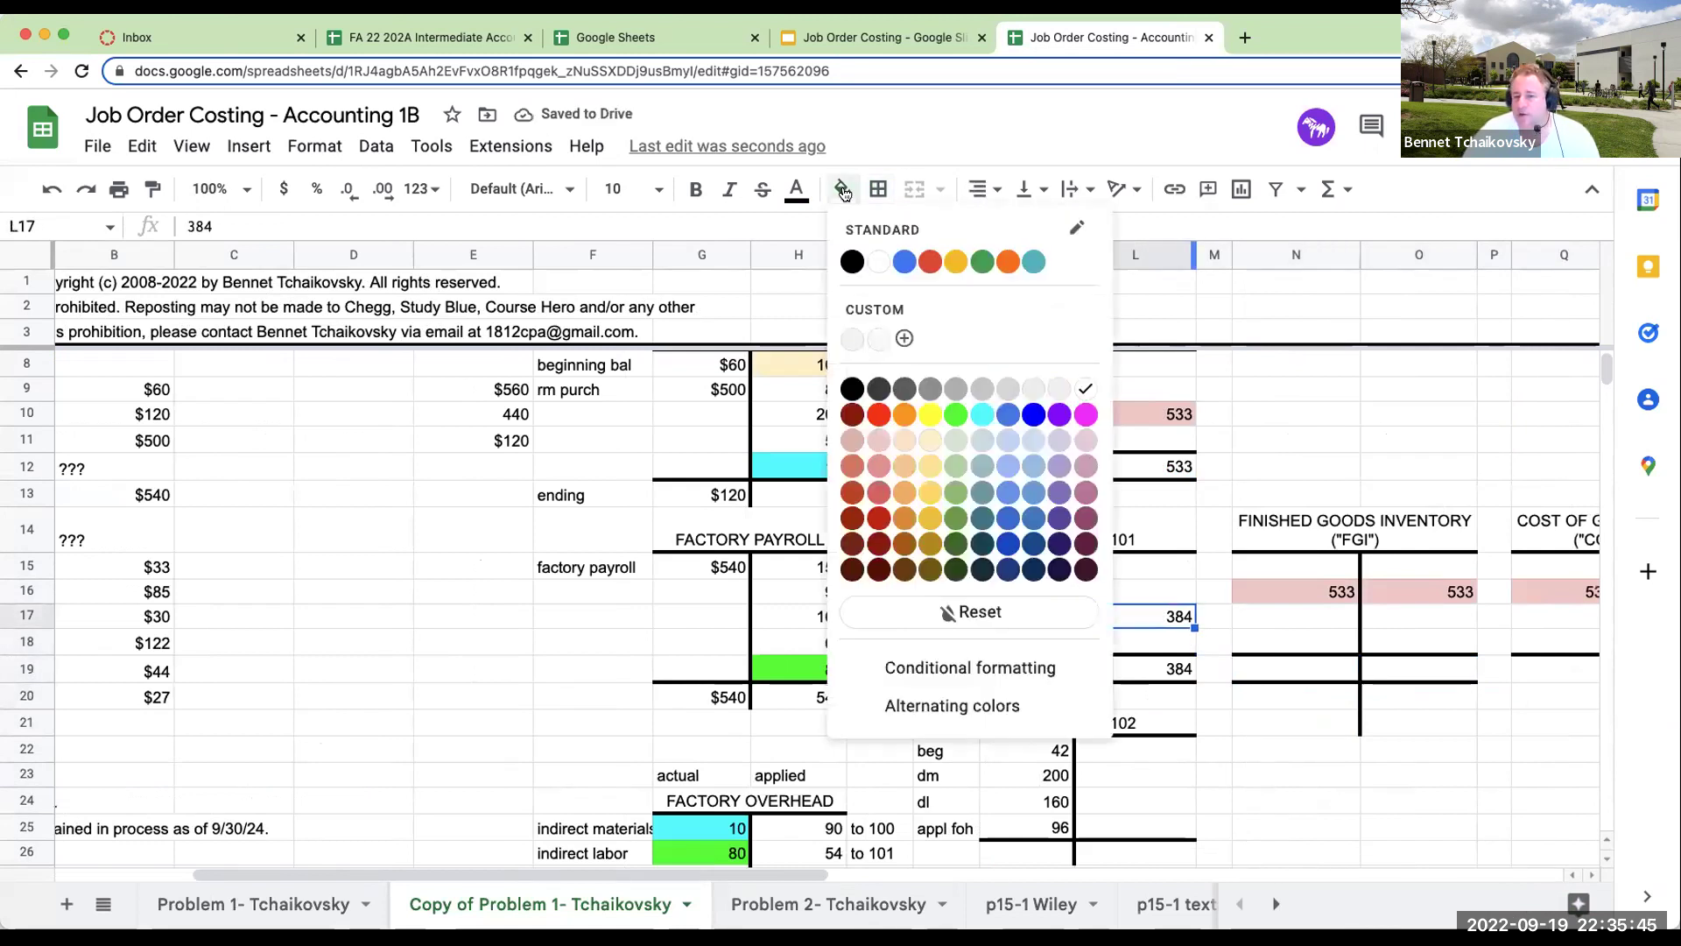
{"action": "left_click", "coordinate": [954, 439]}
Debit Finished Goods Inventory for Job 101 in N17 with =L17 and fill the cell light green.
{"action": "left_click", "coordinate": [1283, 625]}
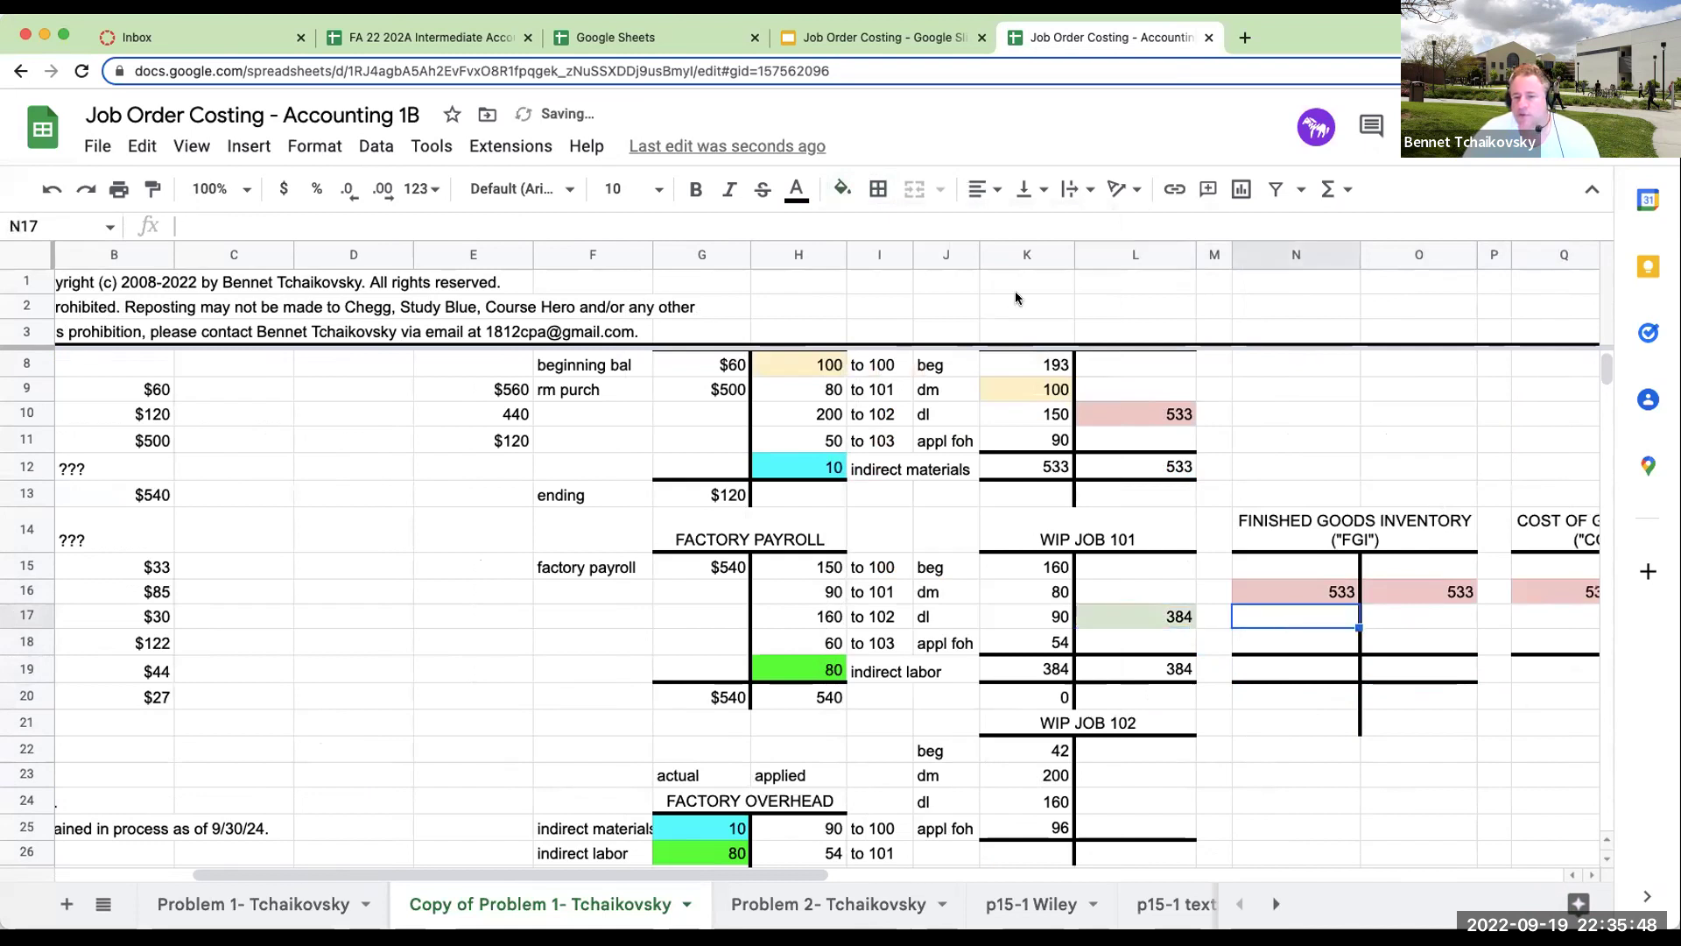
{"action": "left_click", "coordinate": [842, 188]}
{"action": "left_click", "coordinate": [954, 439]}
{"action": "left_click", "coordinate": [1311, 642]}
{"action": "left_click", "coordinate": [1312, 619]}
{"action": "type", "text": "=L17"}
{"action": "key", "text": "Tab"}
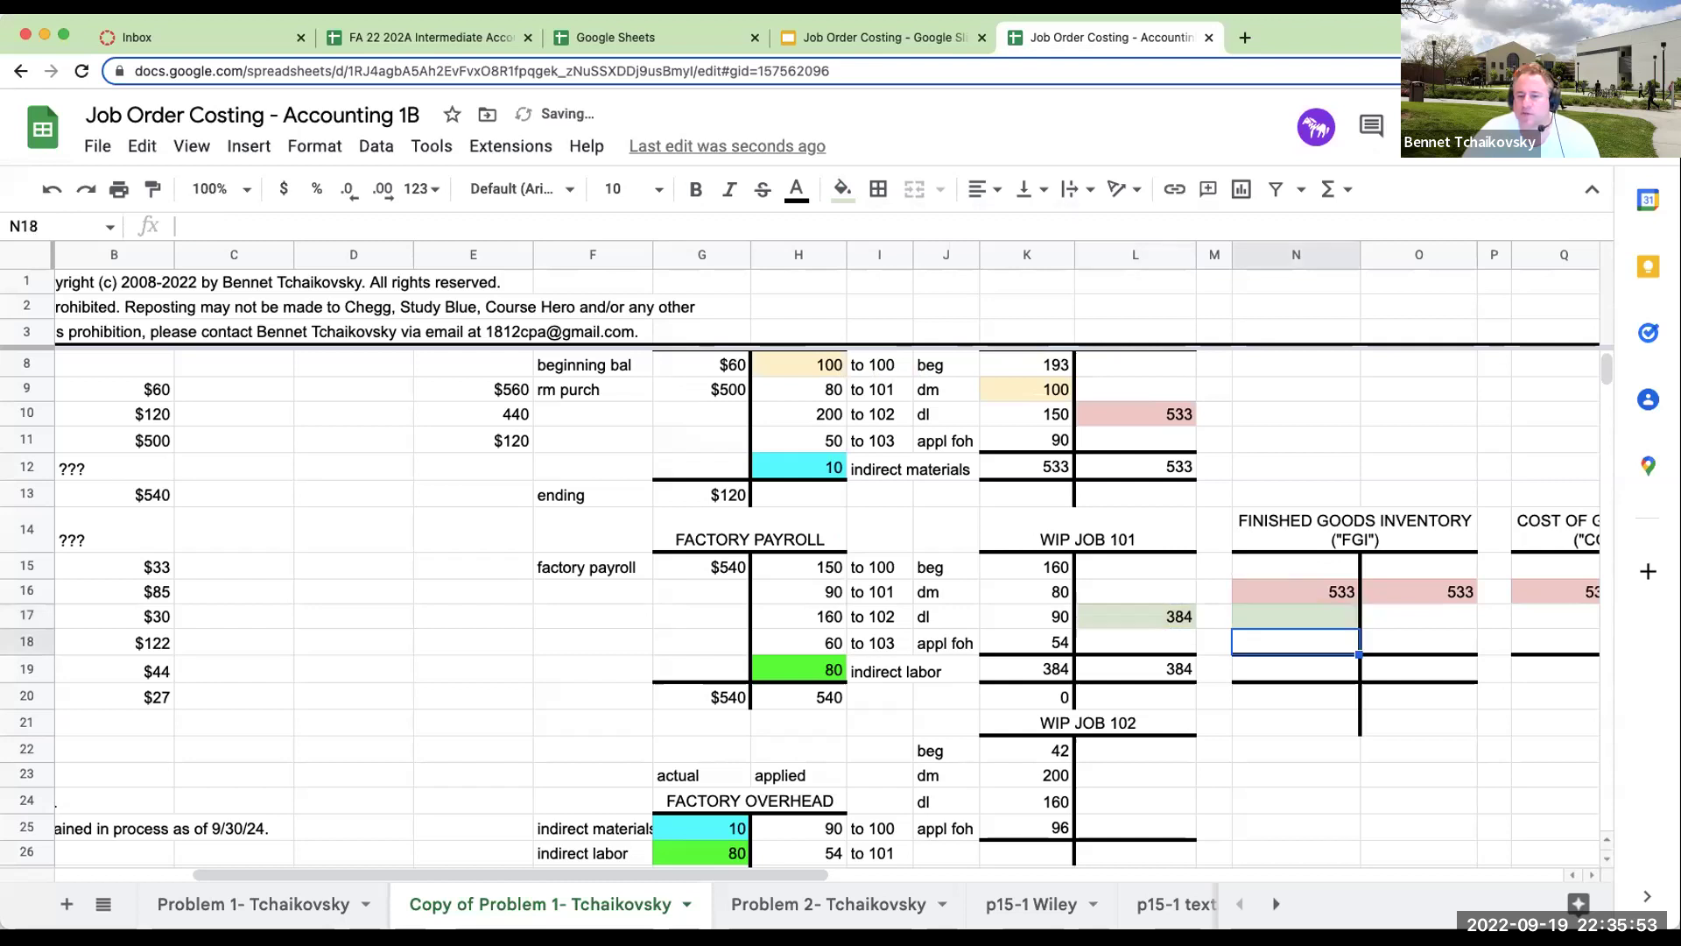
Fill the Job 101 cells O17 in Finished Goods Inventory and Q17 in Cost of Goods Sold with light green.
{"action": "left_click", "coordinate": [842, 189]}
{"action": "left_click", "coordinate": [963, 447]}
{"action": "key", "text": "Tab"}
{"action": "key", "text": "Tab"}
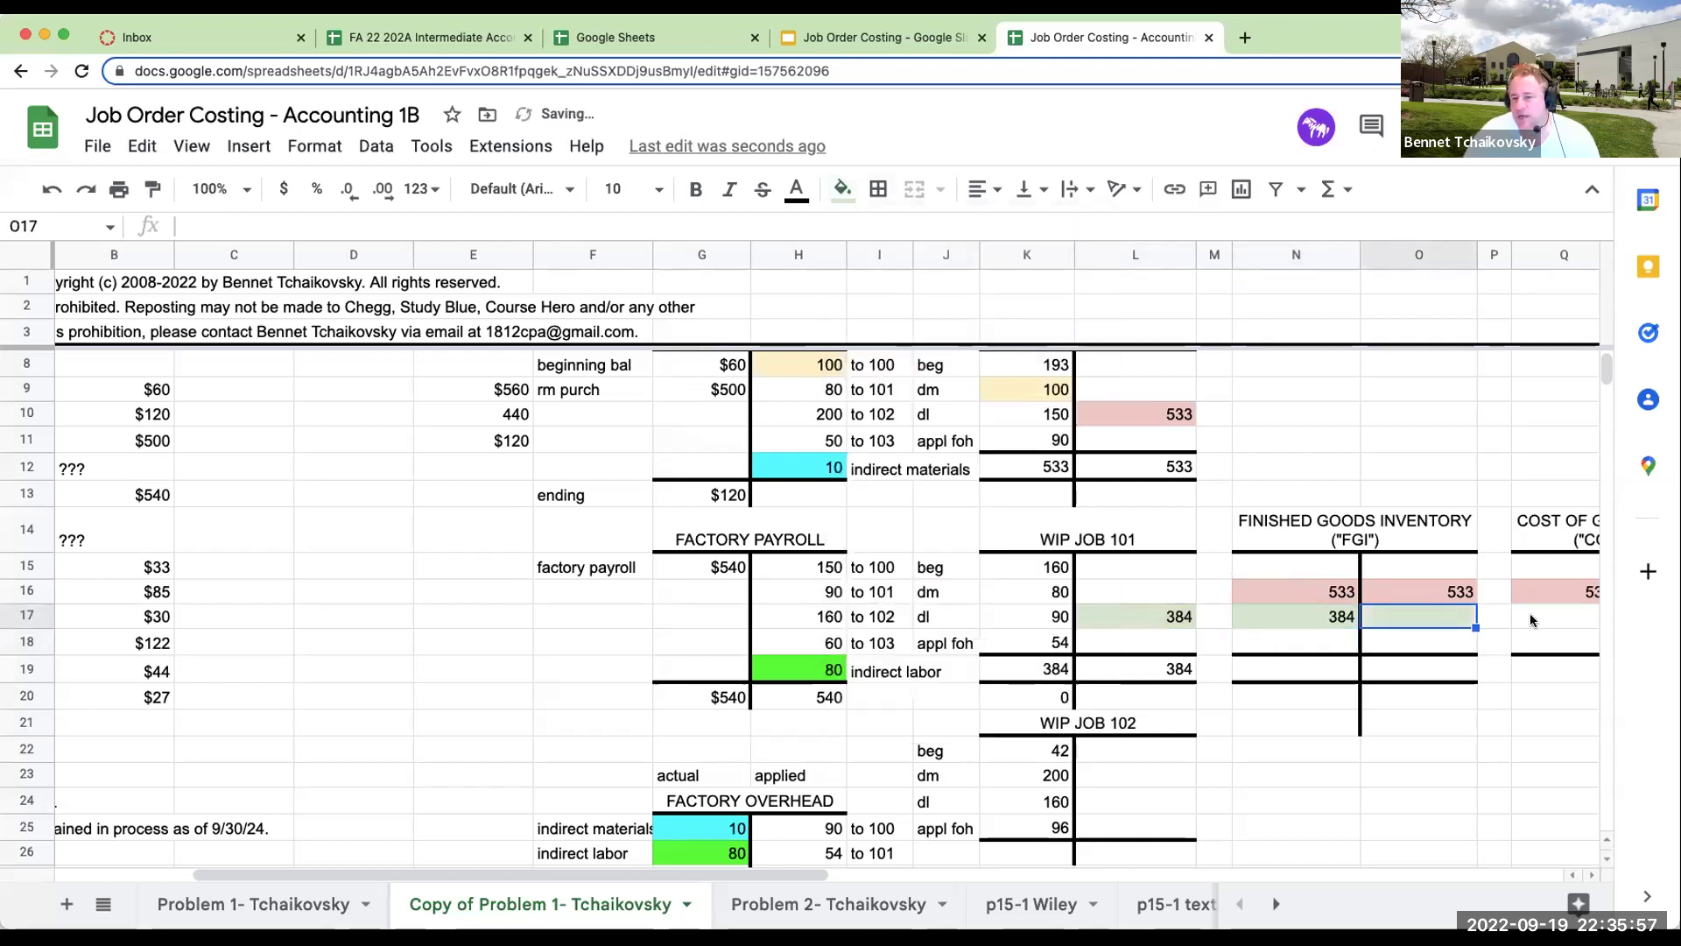
{"action": "left_click", "coordinate": [842, 189]}
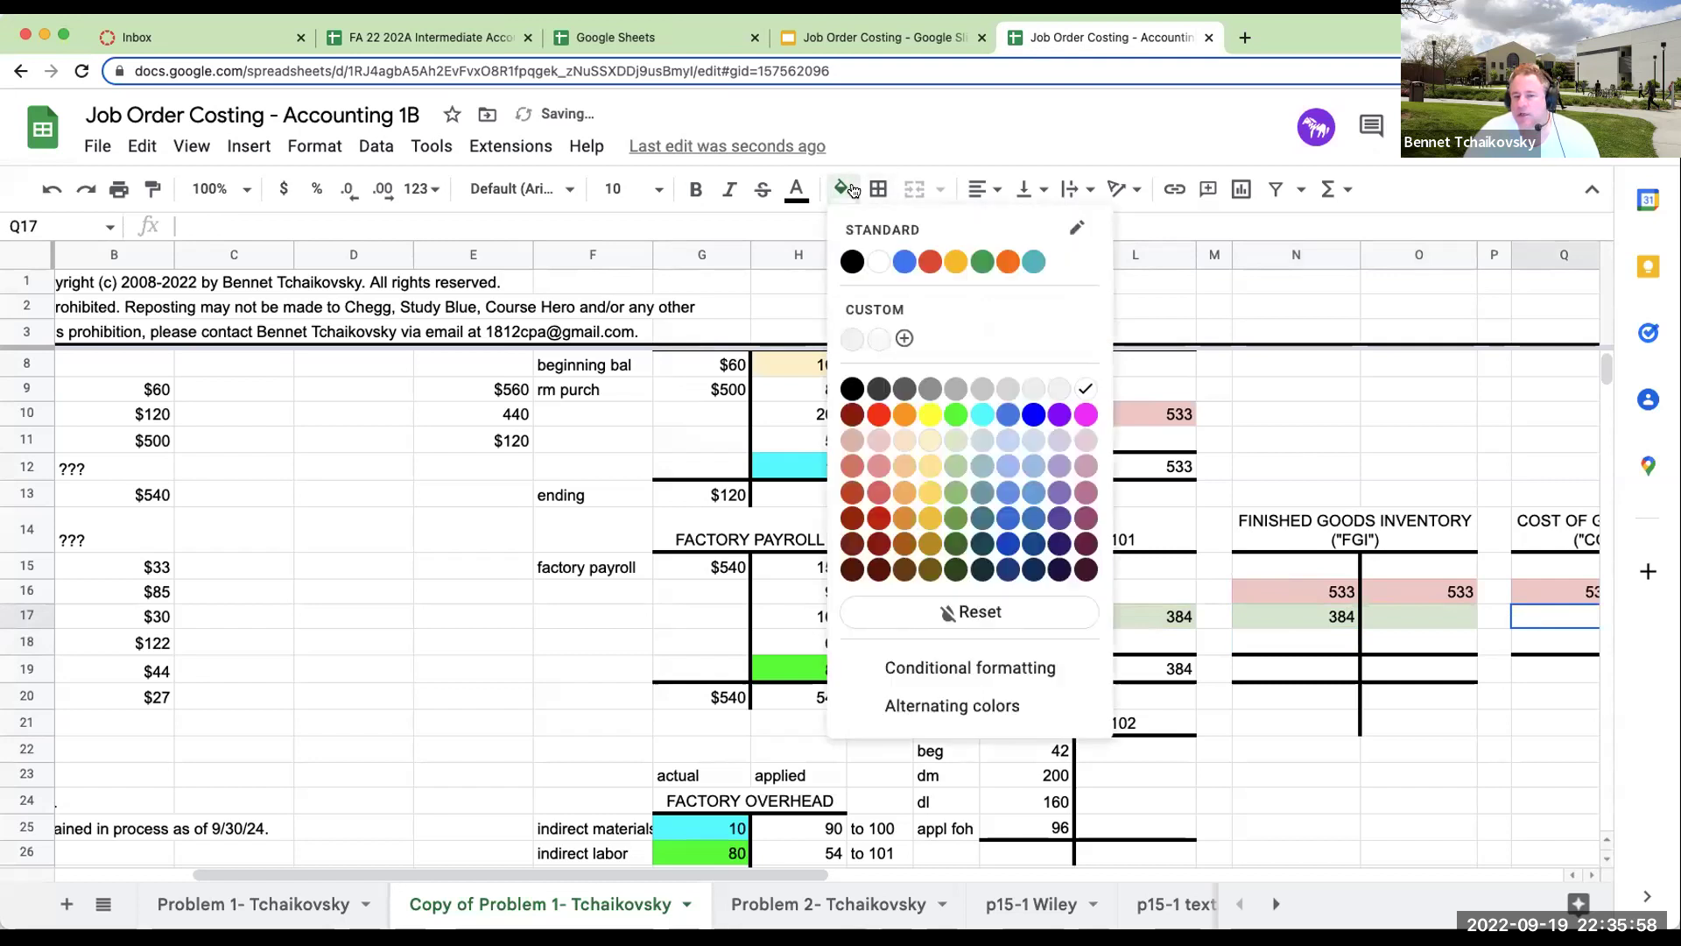
{"action": "left_click", "coordinate": [960, 444]}
{"action": "left_click", "coordinate": [1432, 615]}
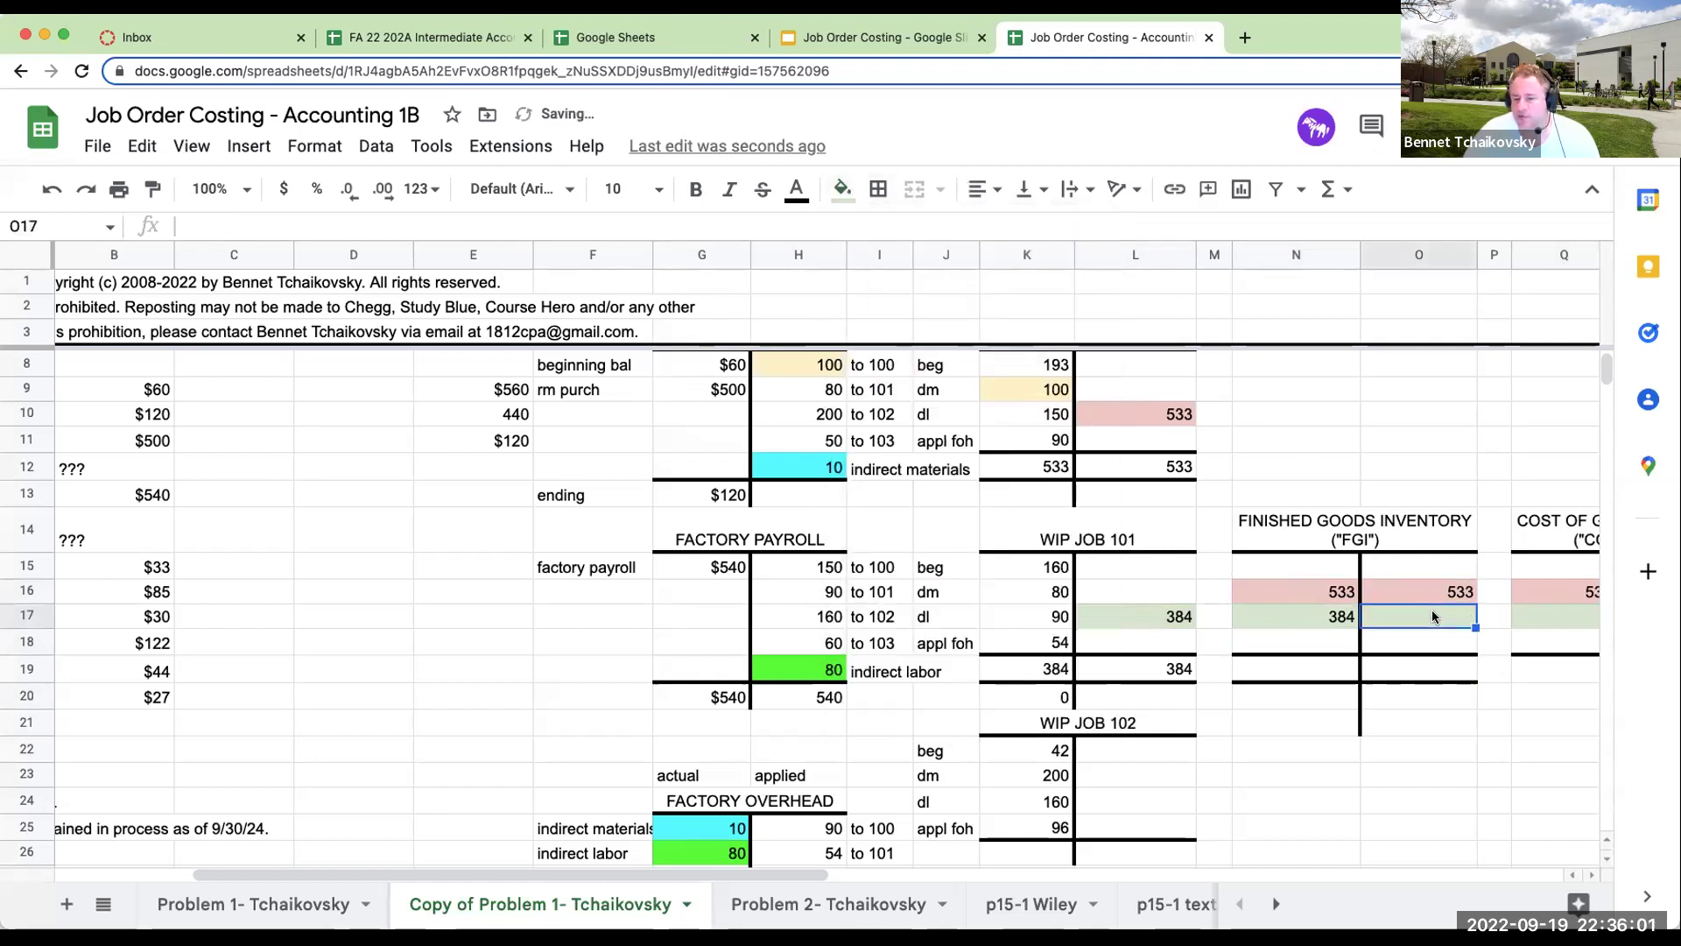
{"action": "type", "text": "+"}
{"action": "left_click", "coordinate": [1434, 612]}
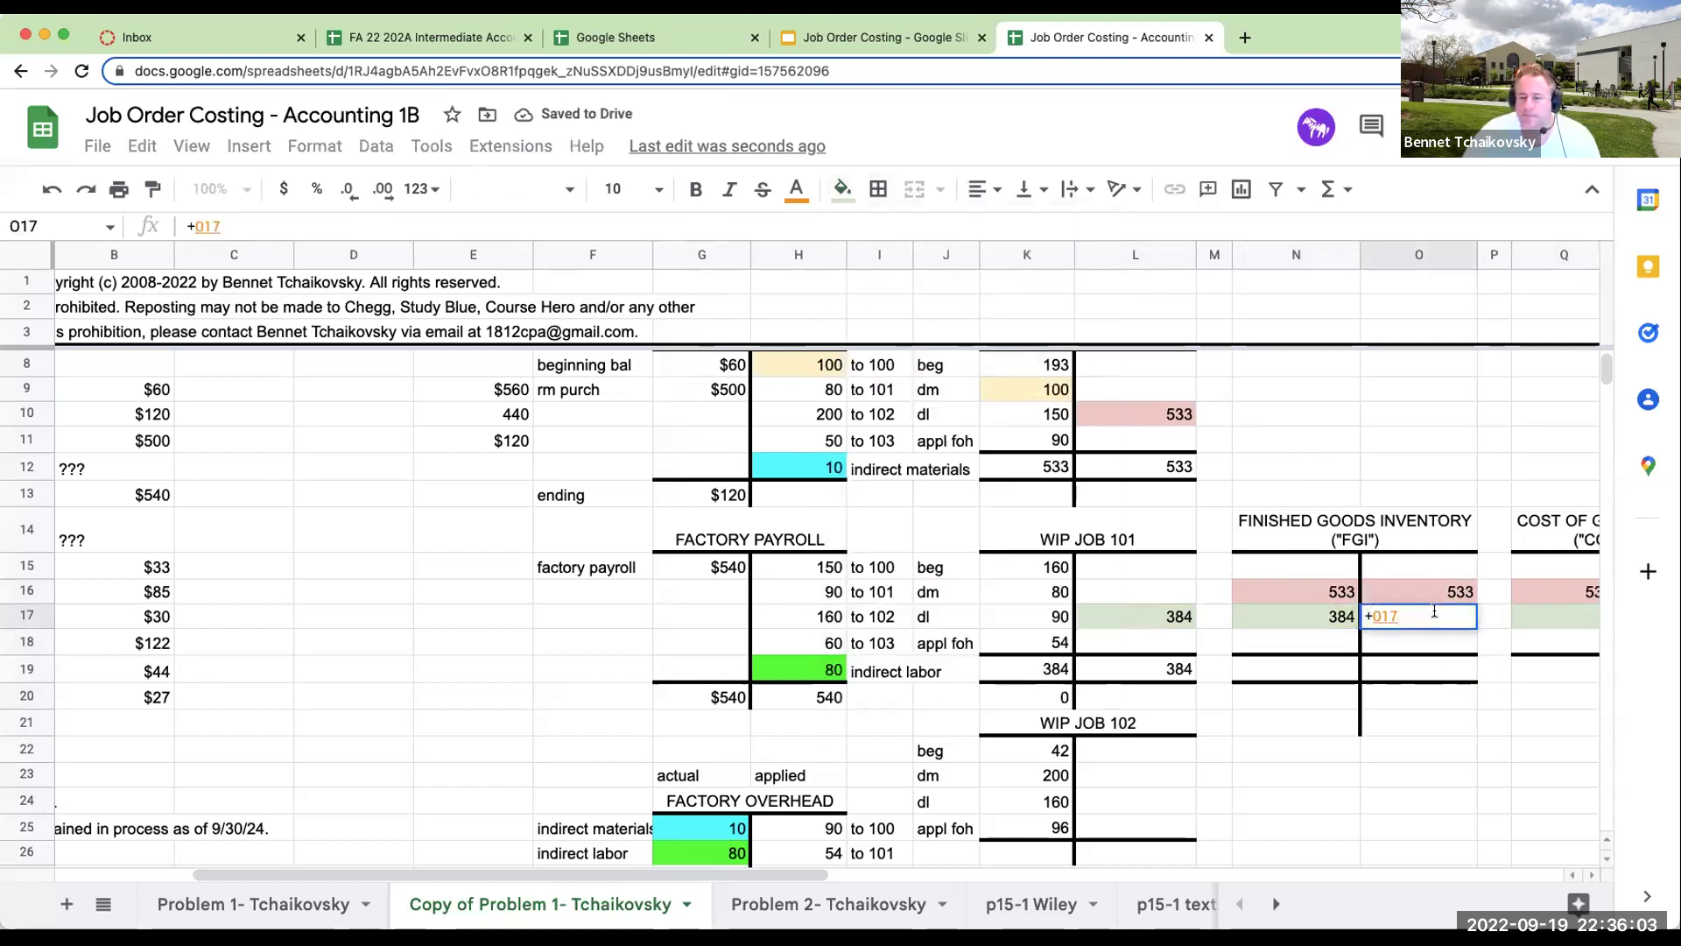
{"action": "key", "text": "Tab"}
Credit Finished Goods Inventory for Job 101 in O17 with +N17 and debit Cost of Goods Sold in Q17 with +O17.
{"action": "left_click", "coordinate": [1434, 613]}
{"action": "type", "text": "+N17"}
{"action": "key", "text": "Tab"}
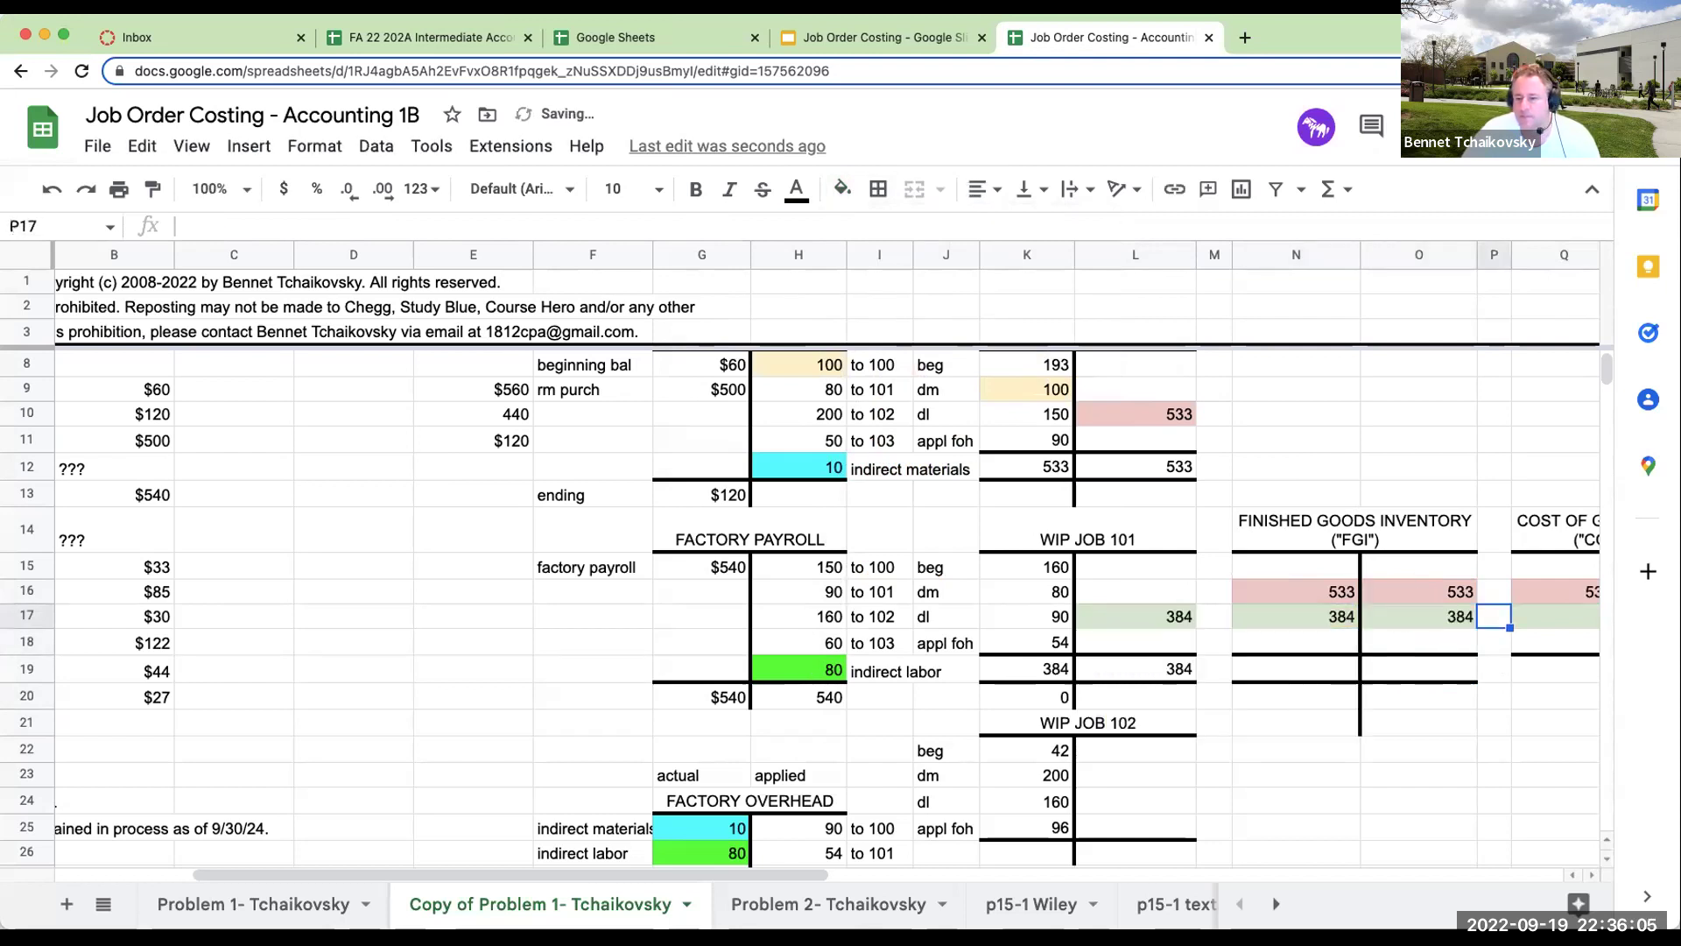
{"action": "key", "text": "Tab"}
{"action": "type", "text": "+O17"}
{"action": "key", "text": "Return"}
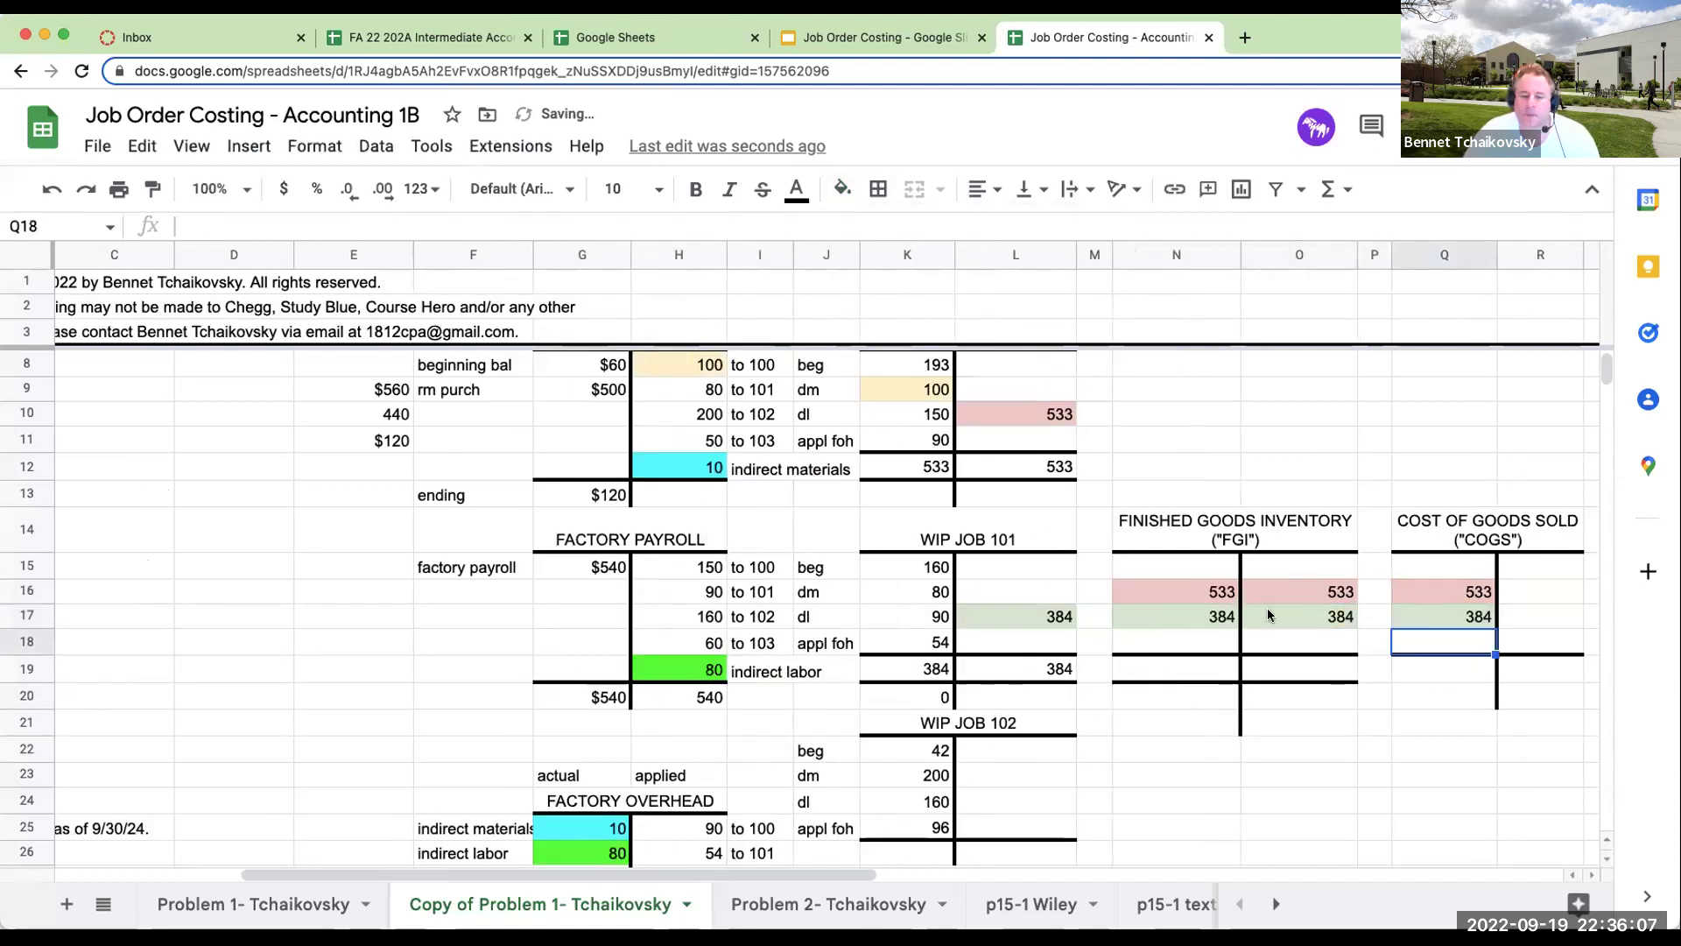
Check the Job 102 completion note, and copy the bordered WIP Job 102 row K26:L26 down to row 27.
{"action": "scroll", "coordinate": [522, 751], "scroll_direction": "left", "scroll_amount": 5}
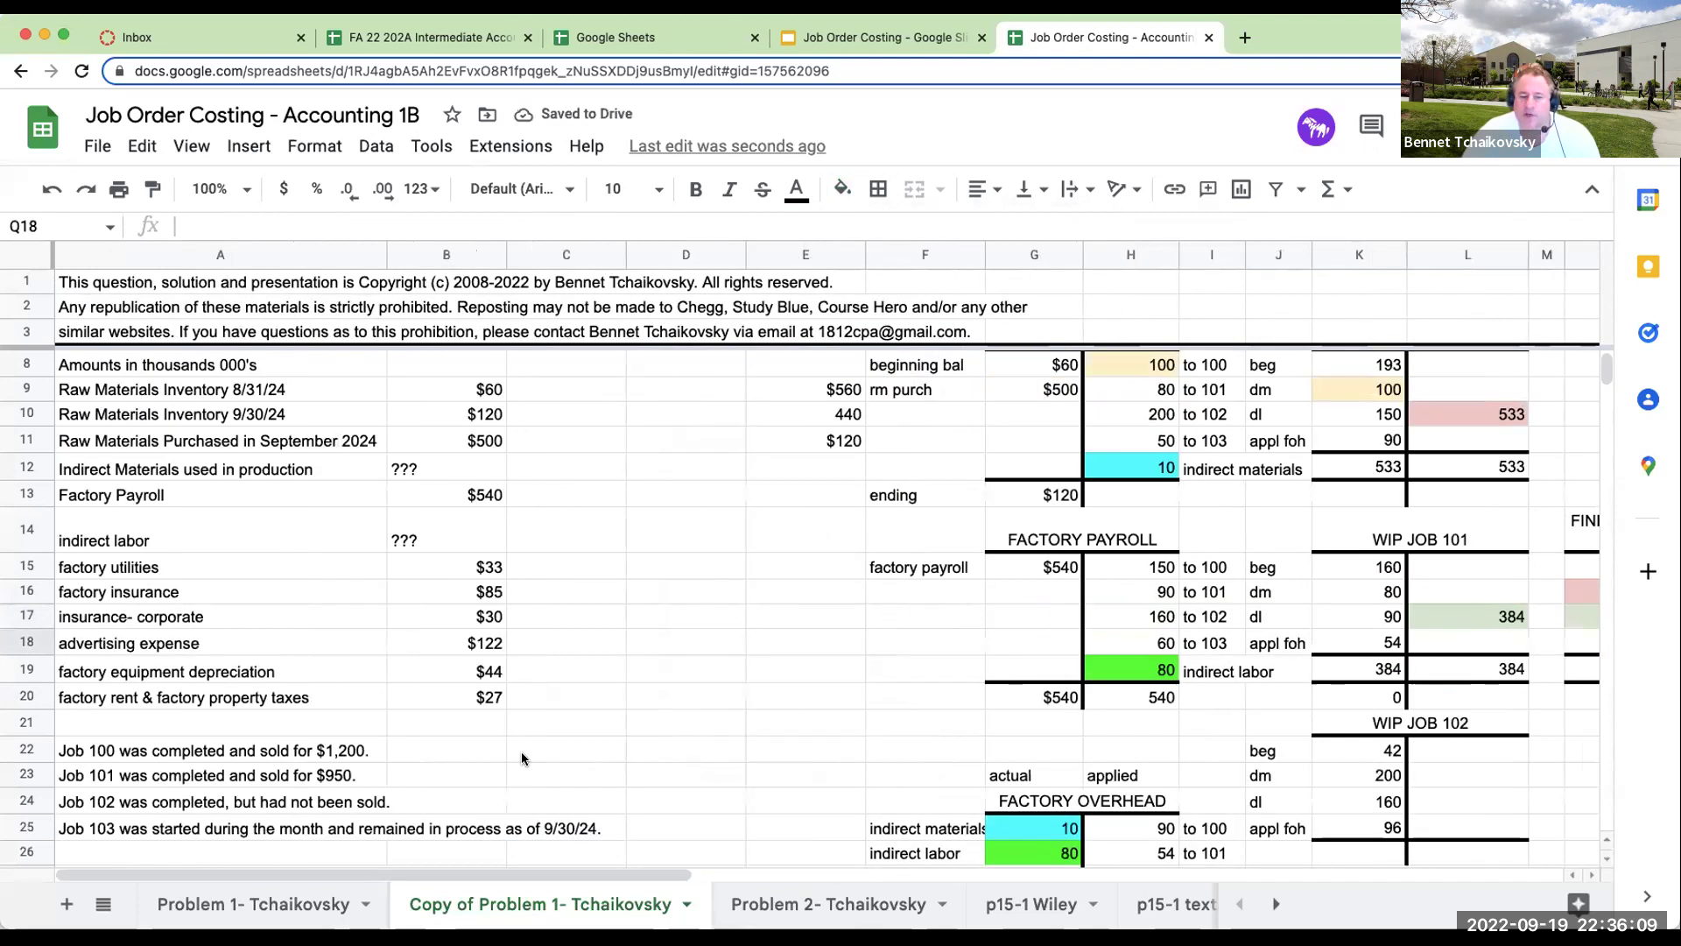
{"action": "scroll", "coordinate": [522, 751], "scroll_direction": "down", "scroll_amount": 3}
{"action": "left_click", "coordinate": [210, 652]}
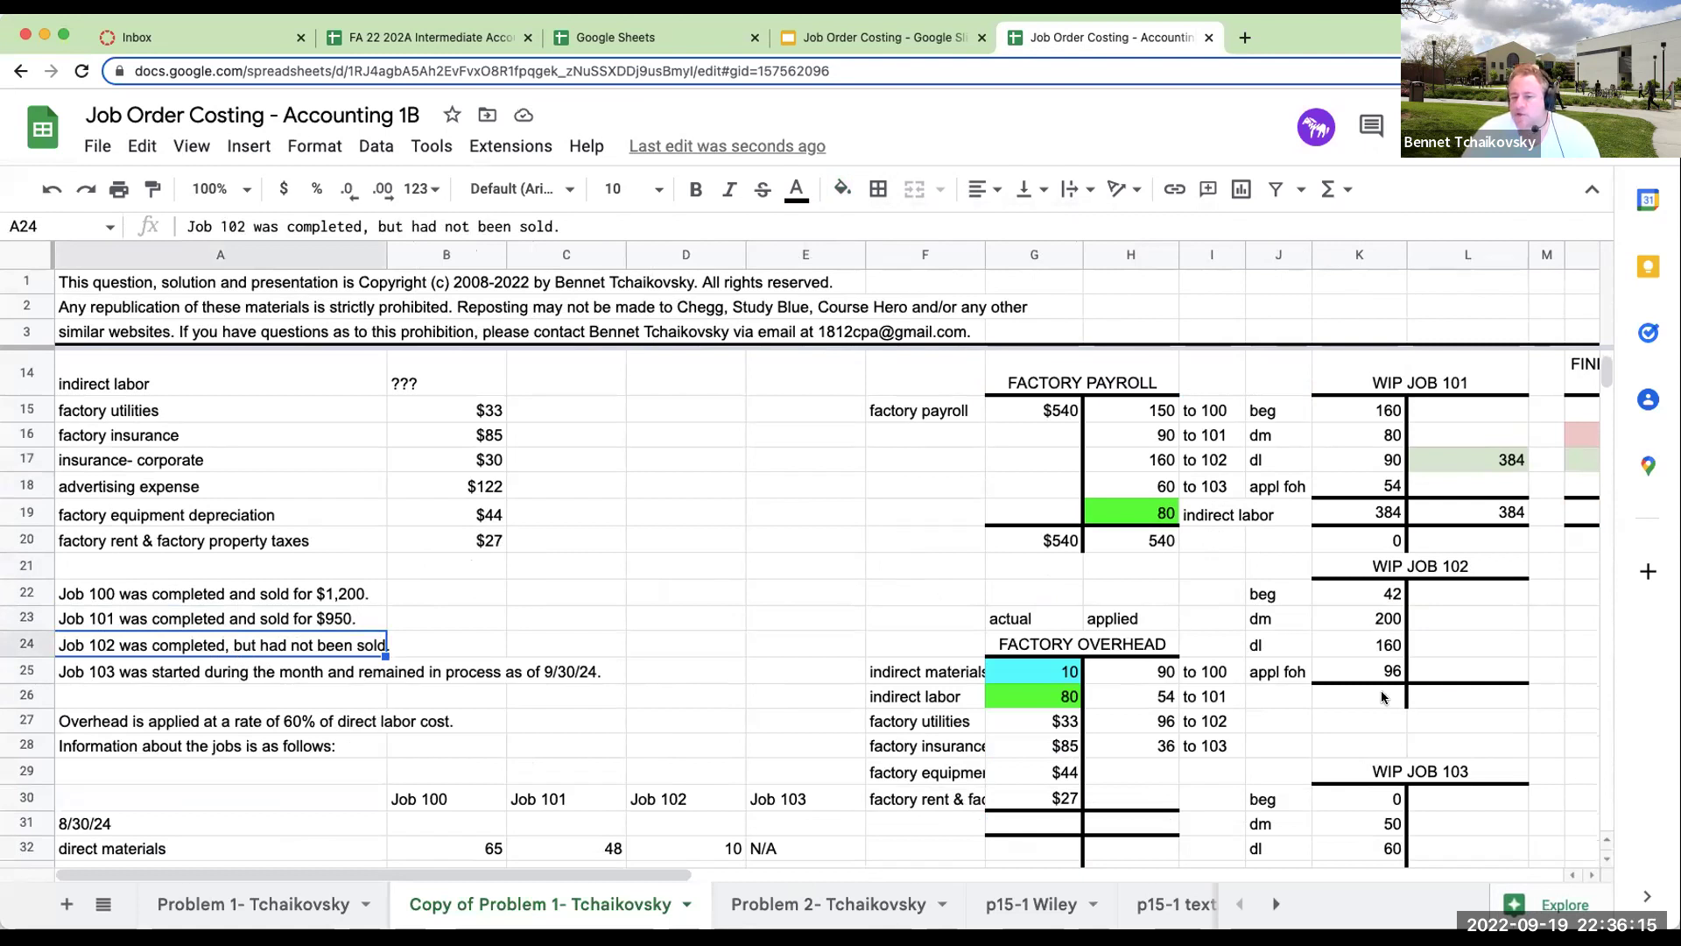
{"action": "left_click_drag", "start_coordinate": [1382, 696], "coordinate": [1454, 692]}
{"action": "key", "text": "ctrl+c"}
{"action": "key", "text": "Down"}
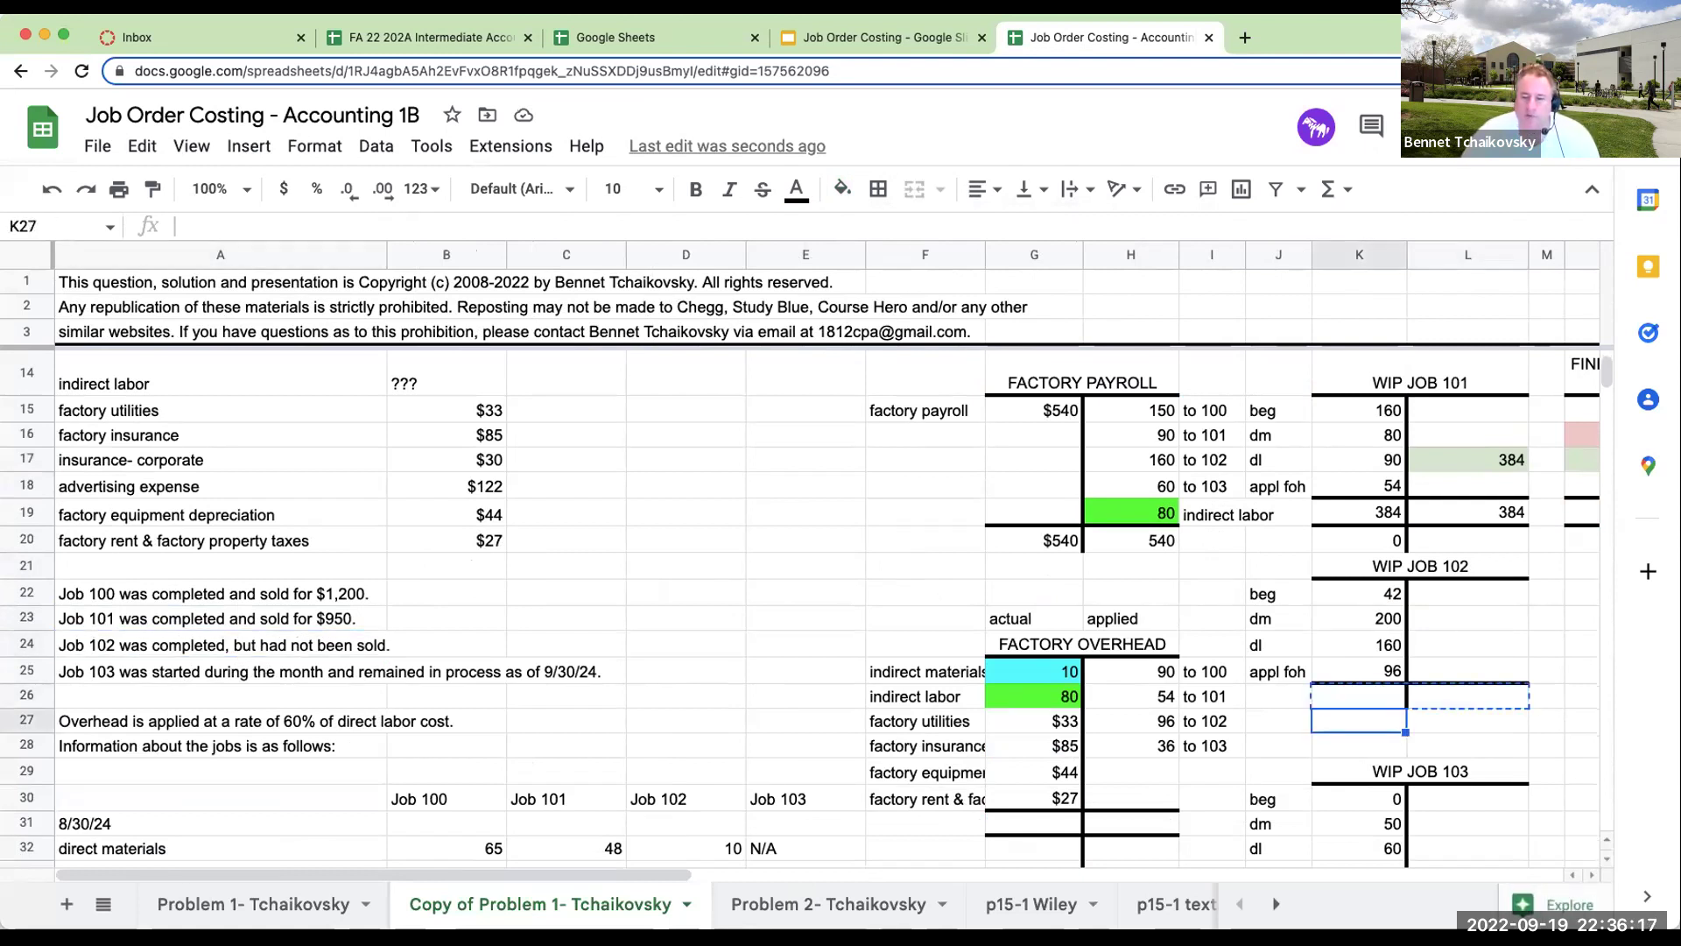
{"action": "key", "text": "ctrl+v"}
Total the WIP Job 102 debits K22 through K25 in K26.
{"action": "left_click", "coordinate": [1381, 702]}
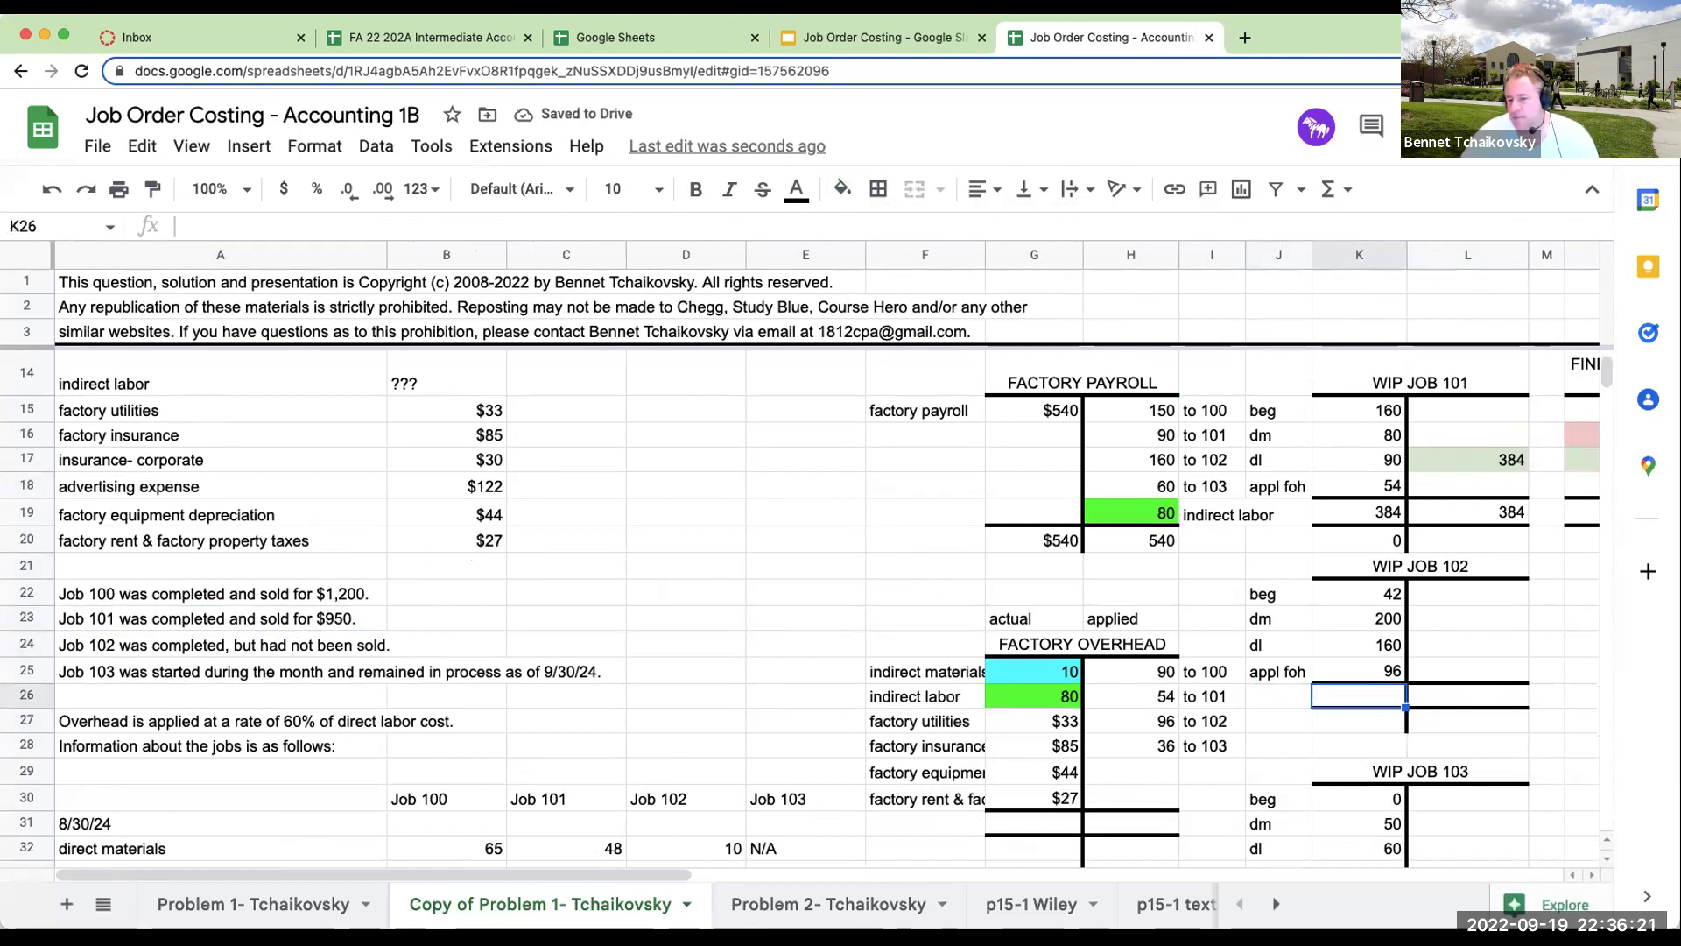
{"action": "type", "text": "+K22+K23+K25"}
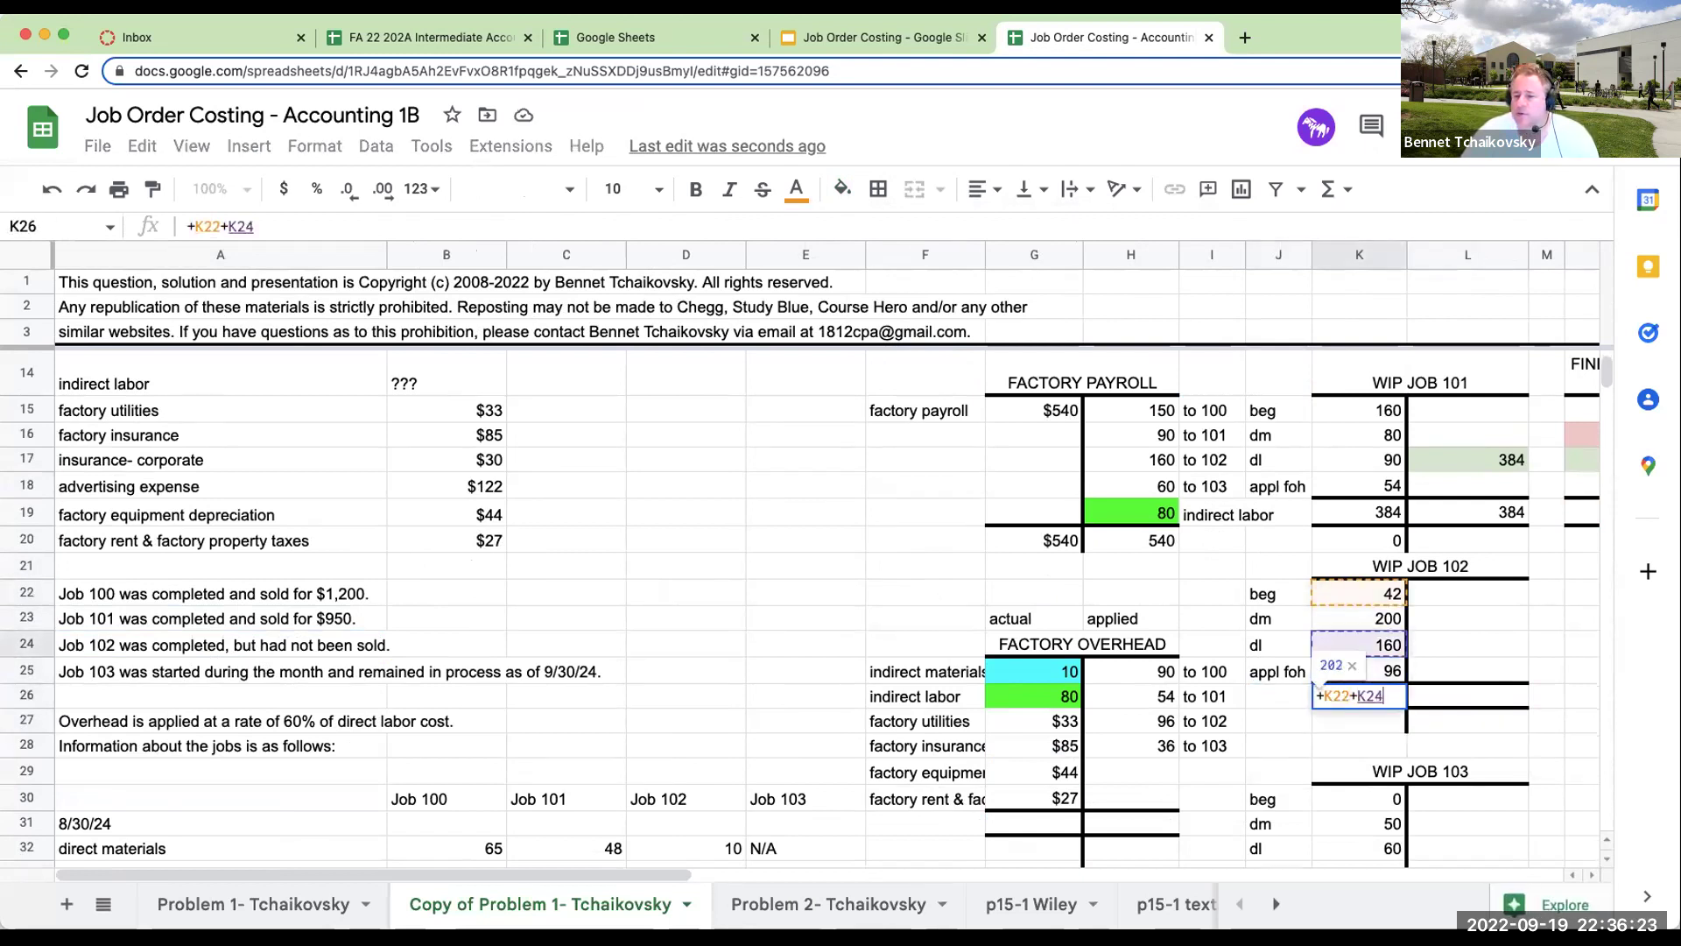
{"action": "type", "text": "+K24"}
{"action": "key", "text": "Tab"}
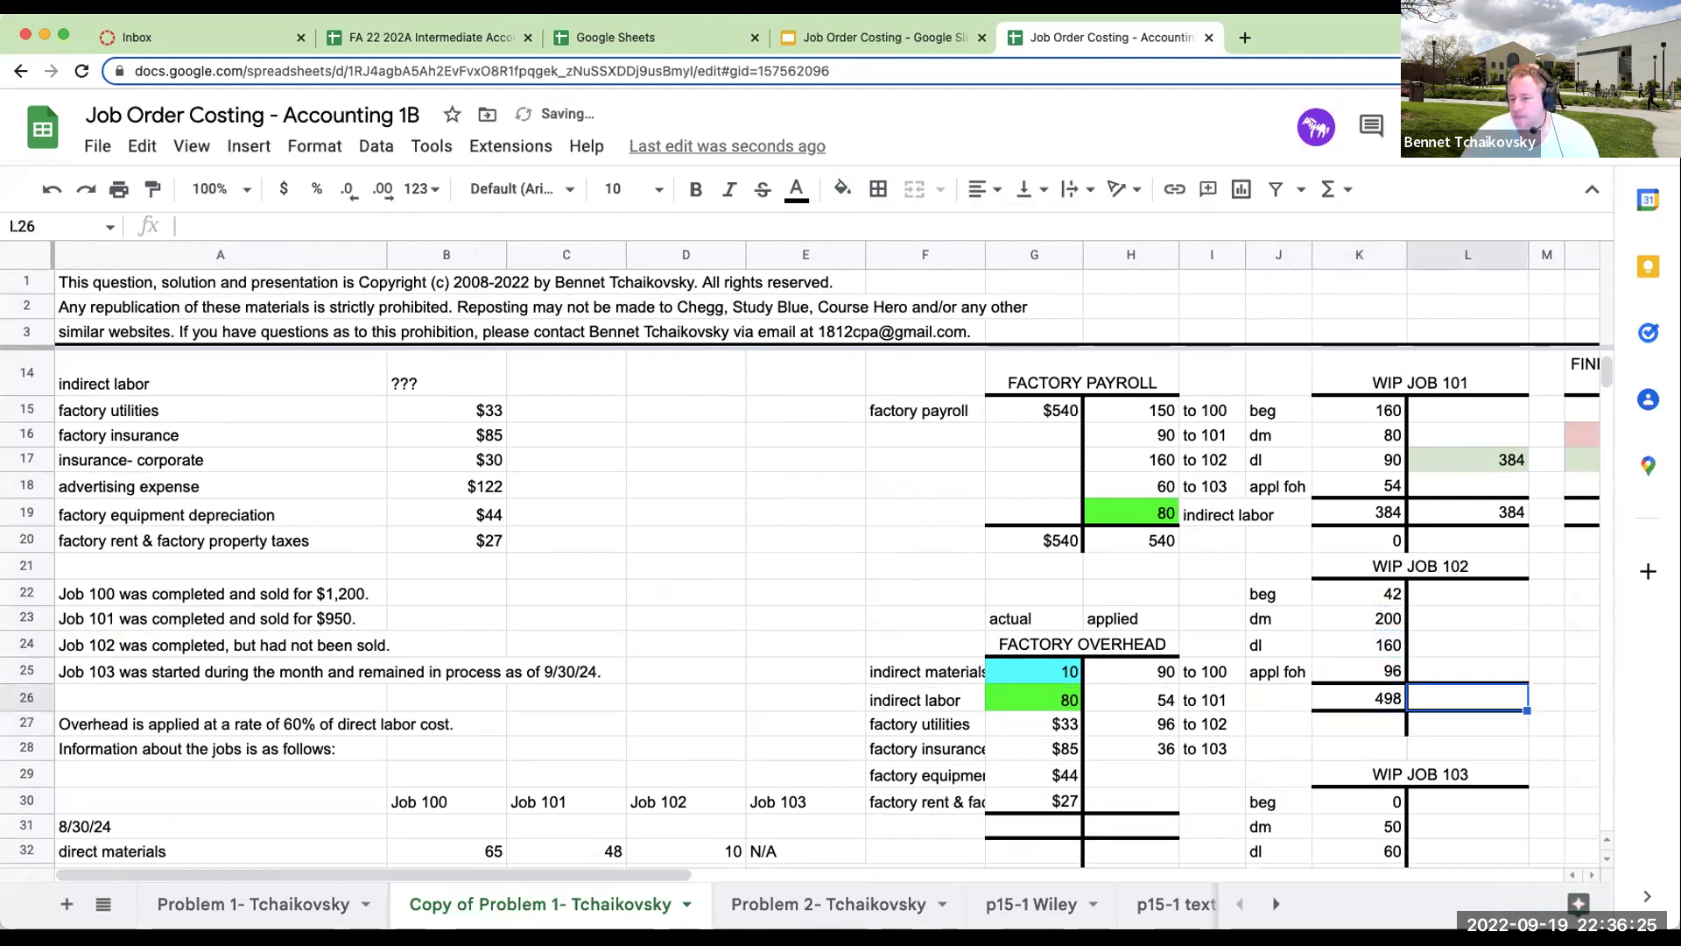
Credit WIP Job 102 with 498 in L24 and total the credit side in L26 with +L24.
{"action": "key", "text": "Up"}
{"action": "key", "text": "Up"}
{"action": "type", "text": "+K26"}
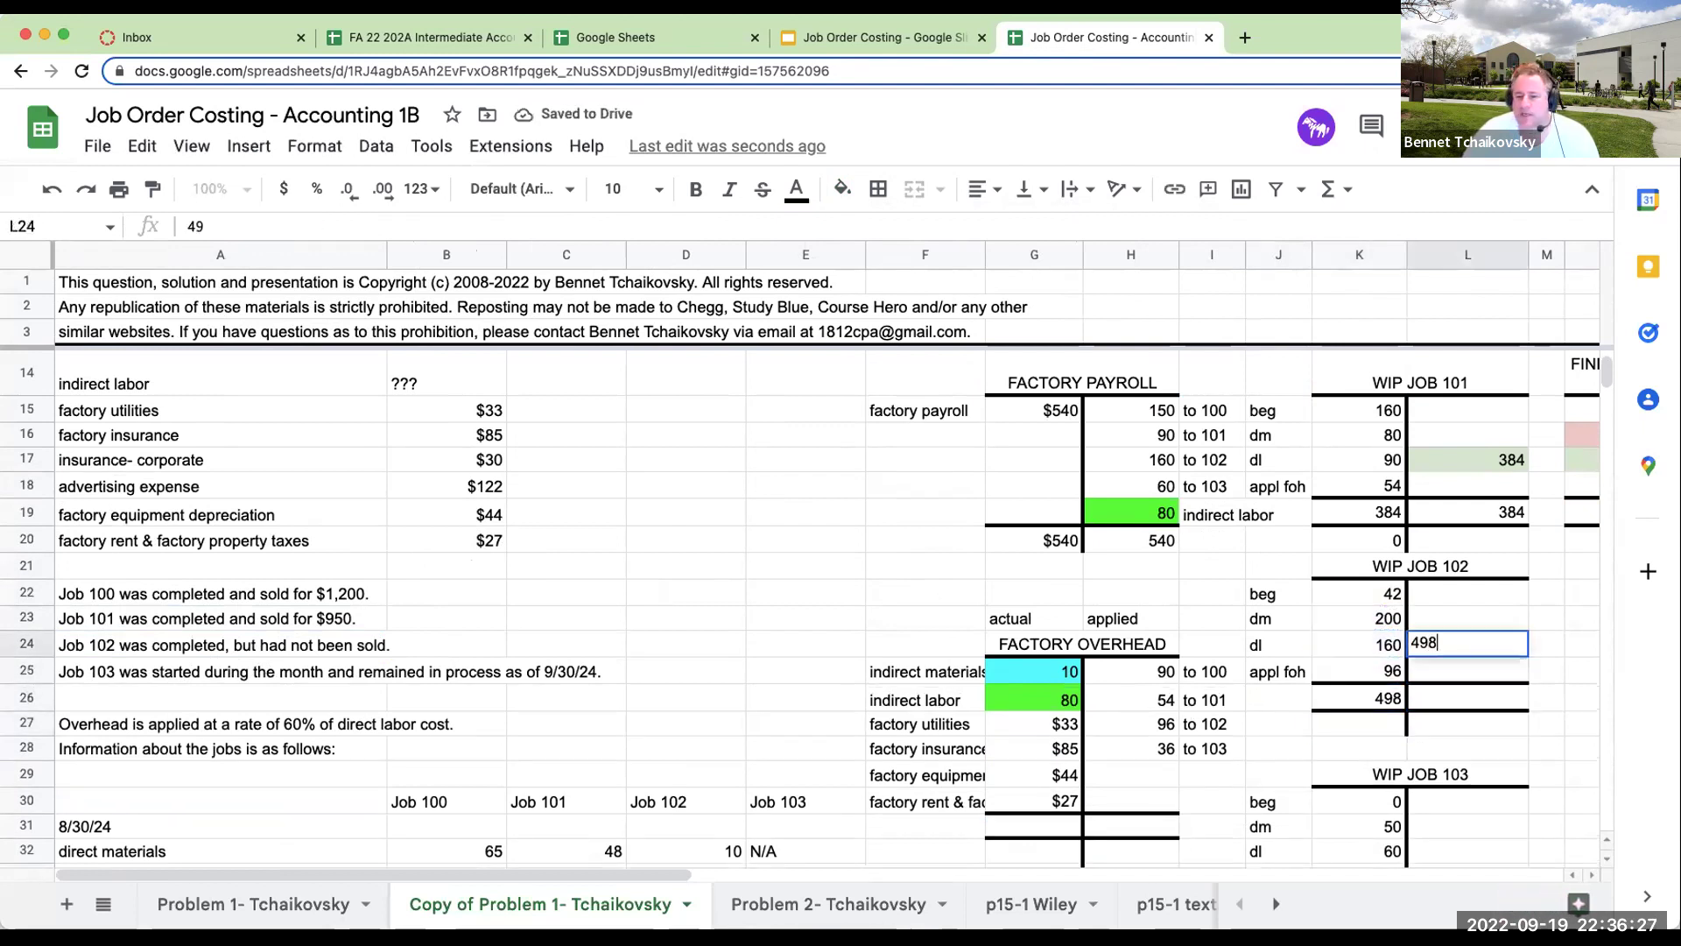
{"action": "key", "text": "Return"}
{"action": "key", "text": "Down"}
{"action": "type", "text": "+L24"}
{"action": "key", "text": "Return"}
Add the WIP Job 102 ending balance in K27.
{"action": "key", "text": "Left"}
{"action": "key", "text": "ctrl+v"}
{"action": "key", "text": "Right"}
{"action": "key", "text": "Right"}
{"action": "key", "text": "Right"}
{"action": "key", "text": "Right"}
{"action": "key", "text": "Right"}
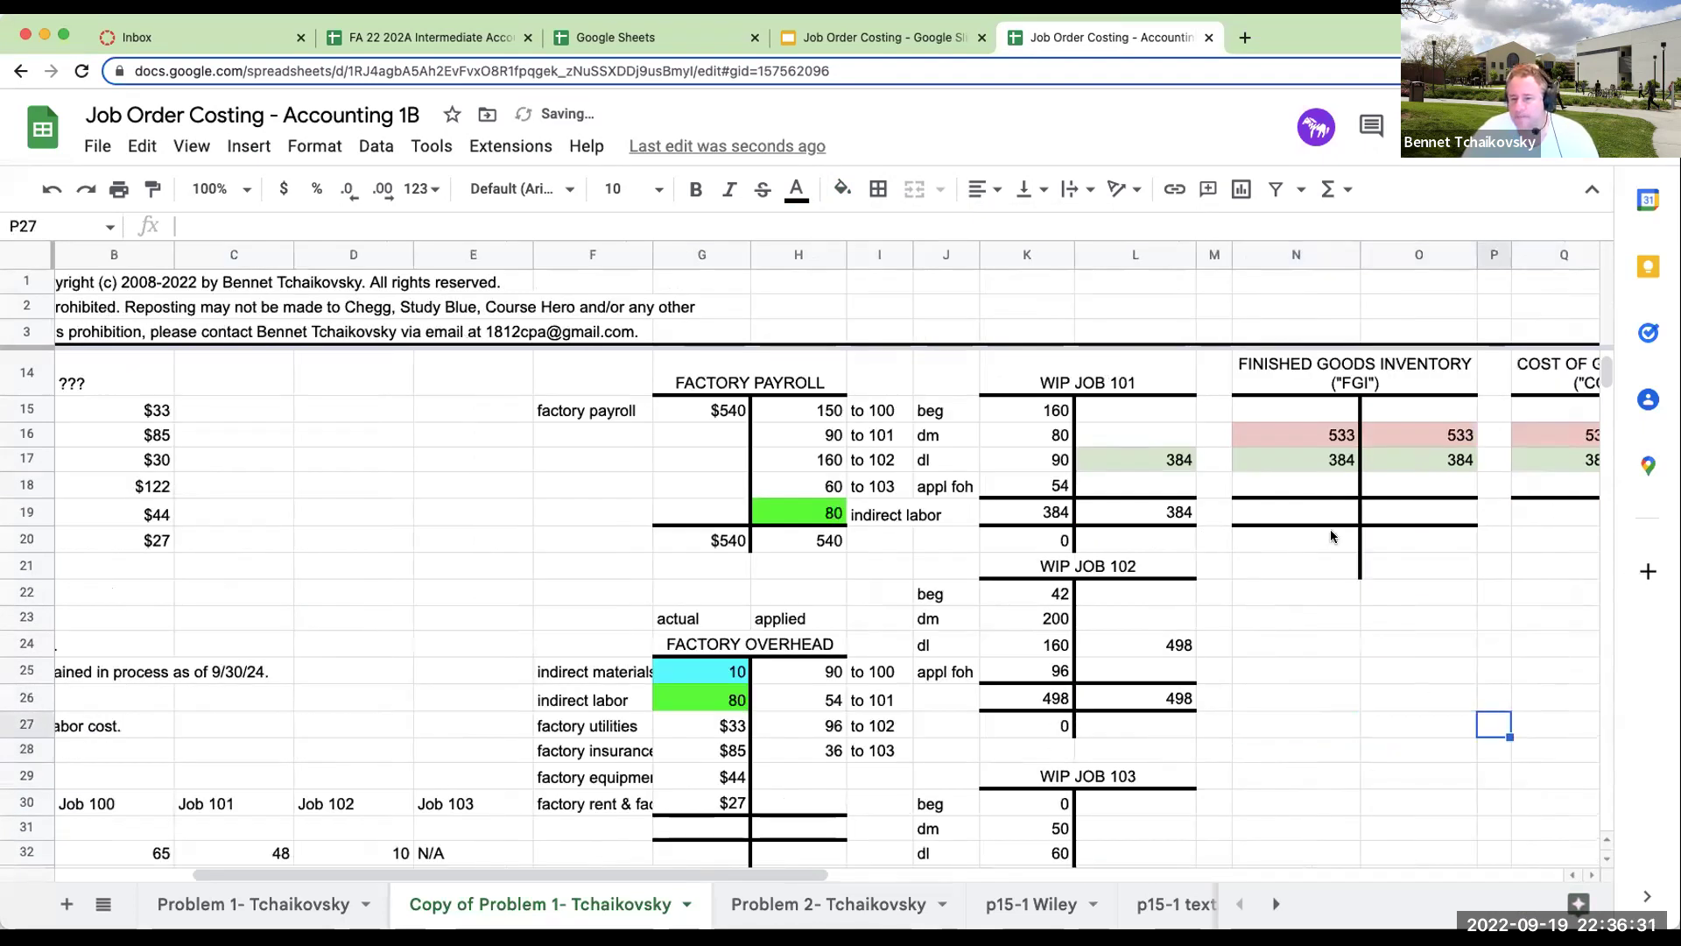
Fill the WIP Job 102 transfer-out cell L24 with light purple.
{"action": "left_click", "coordinate": [1166, 652]}
{"action": "left_click", "coordinate": [842, 188]}
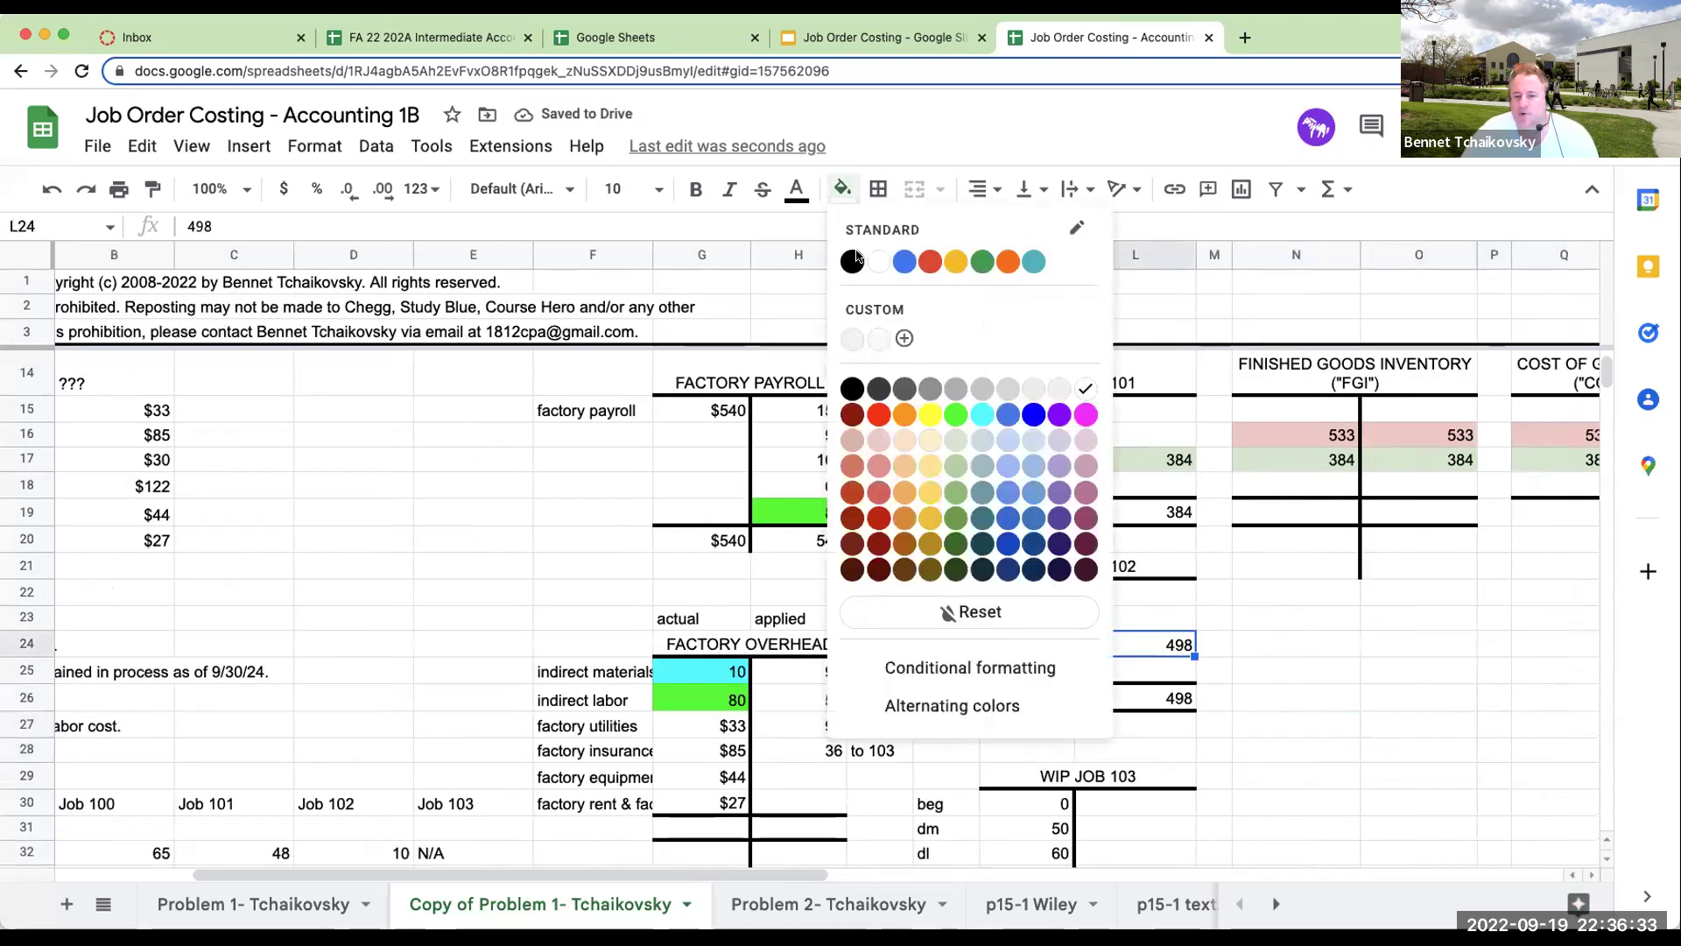
{"action": "left_click", "coordinate": [1055, 440]}
Fill N18 on the Finished Goods Inventory debit side with light purple and link it to Job 102's transfer-out cell L24.
{"action": "left_click", "coordinate": [1301, 478]}
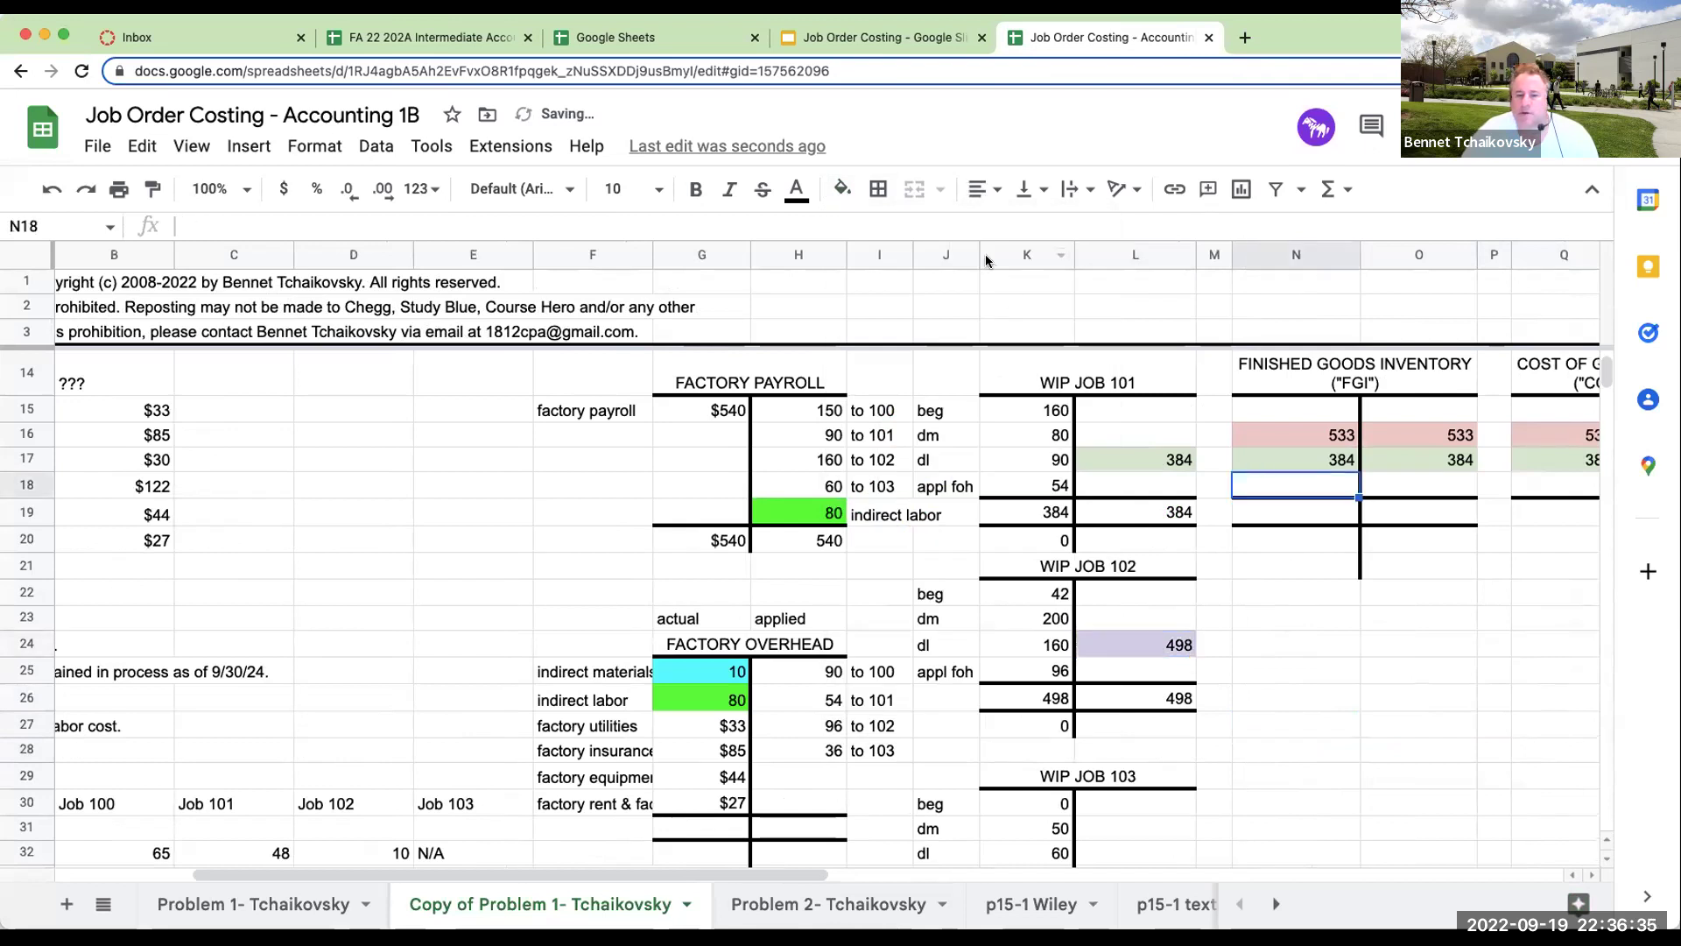
{"action": "left_click", "coordinate": [842, 189]}
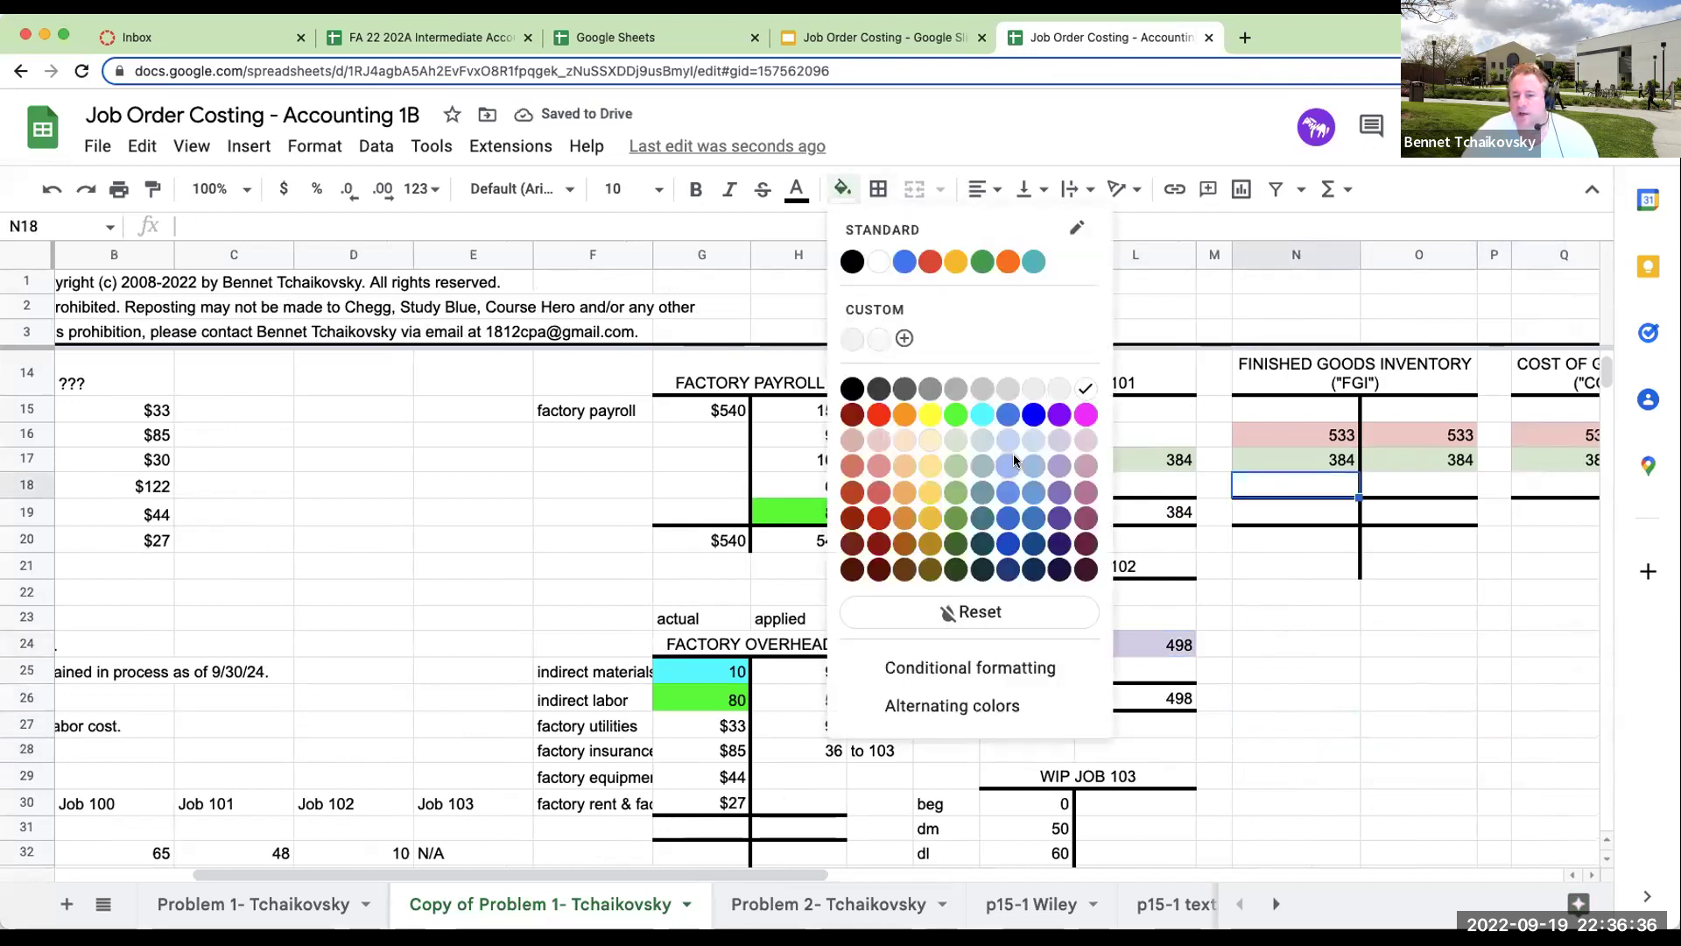
{"action": "left_click", "coordinate": [1055, 441]}
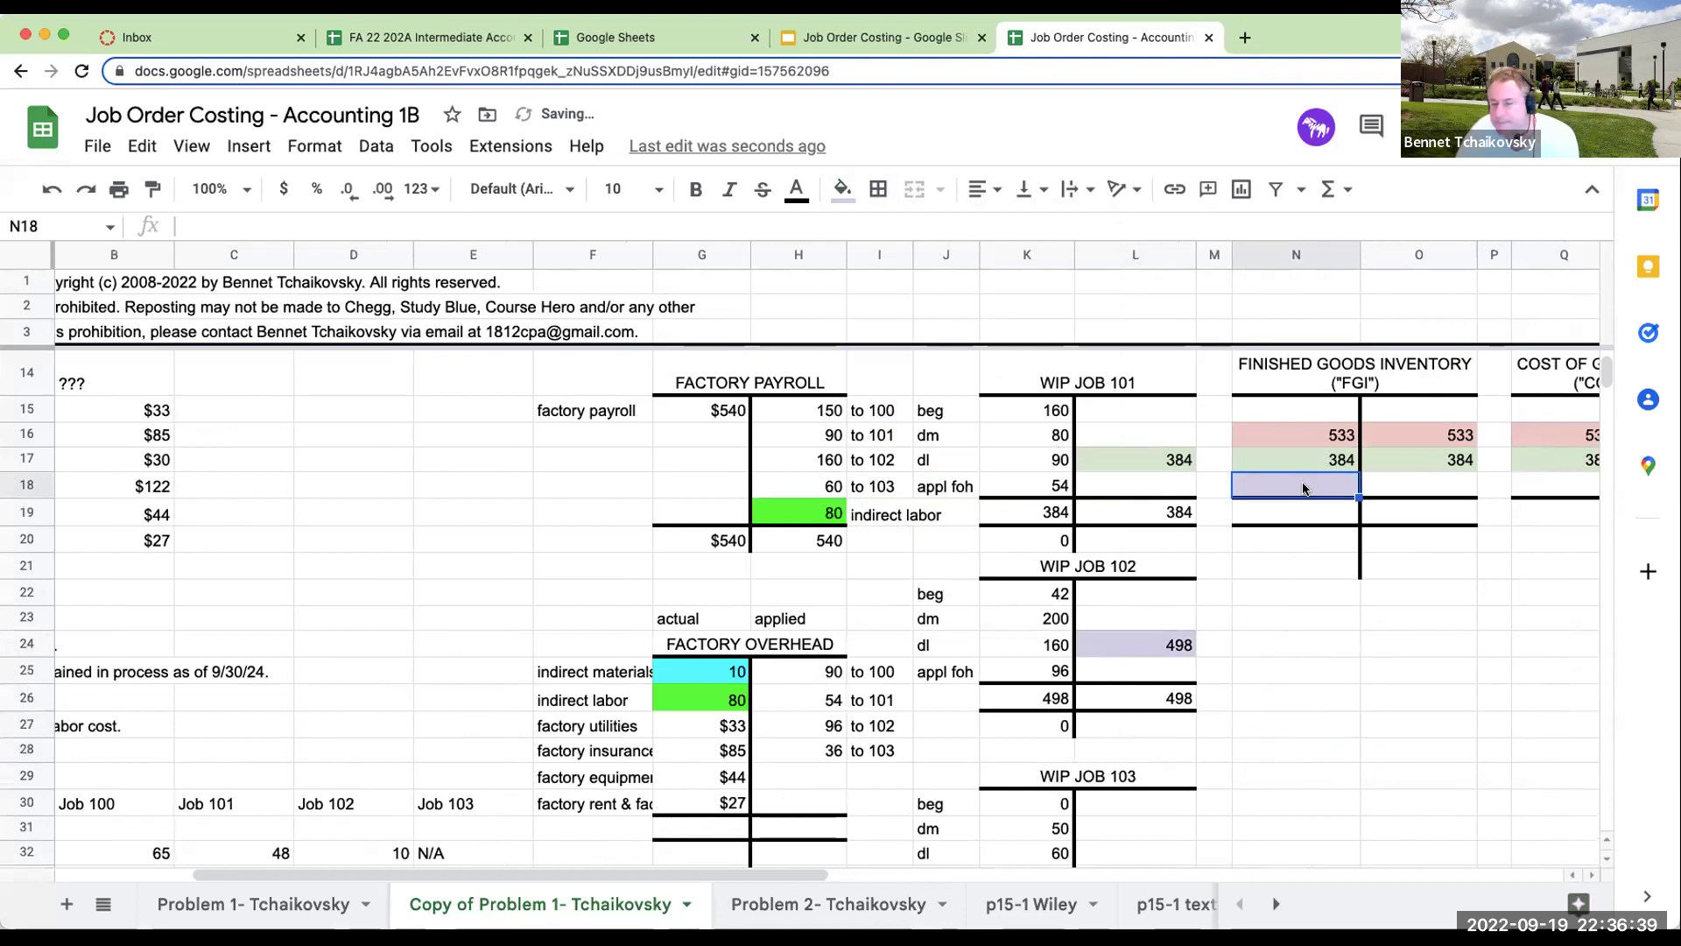
{"action": "type", "text": "+"}
{"action": "left_click", "coordinate": [1427, 487]}
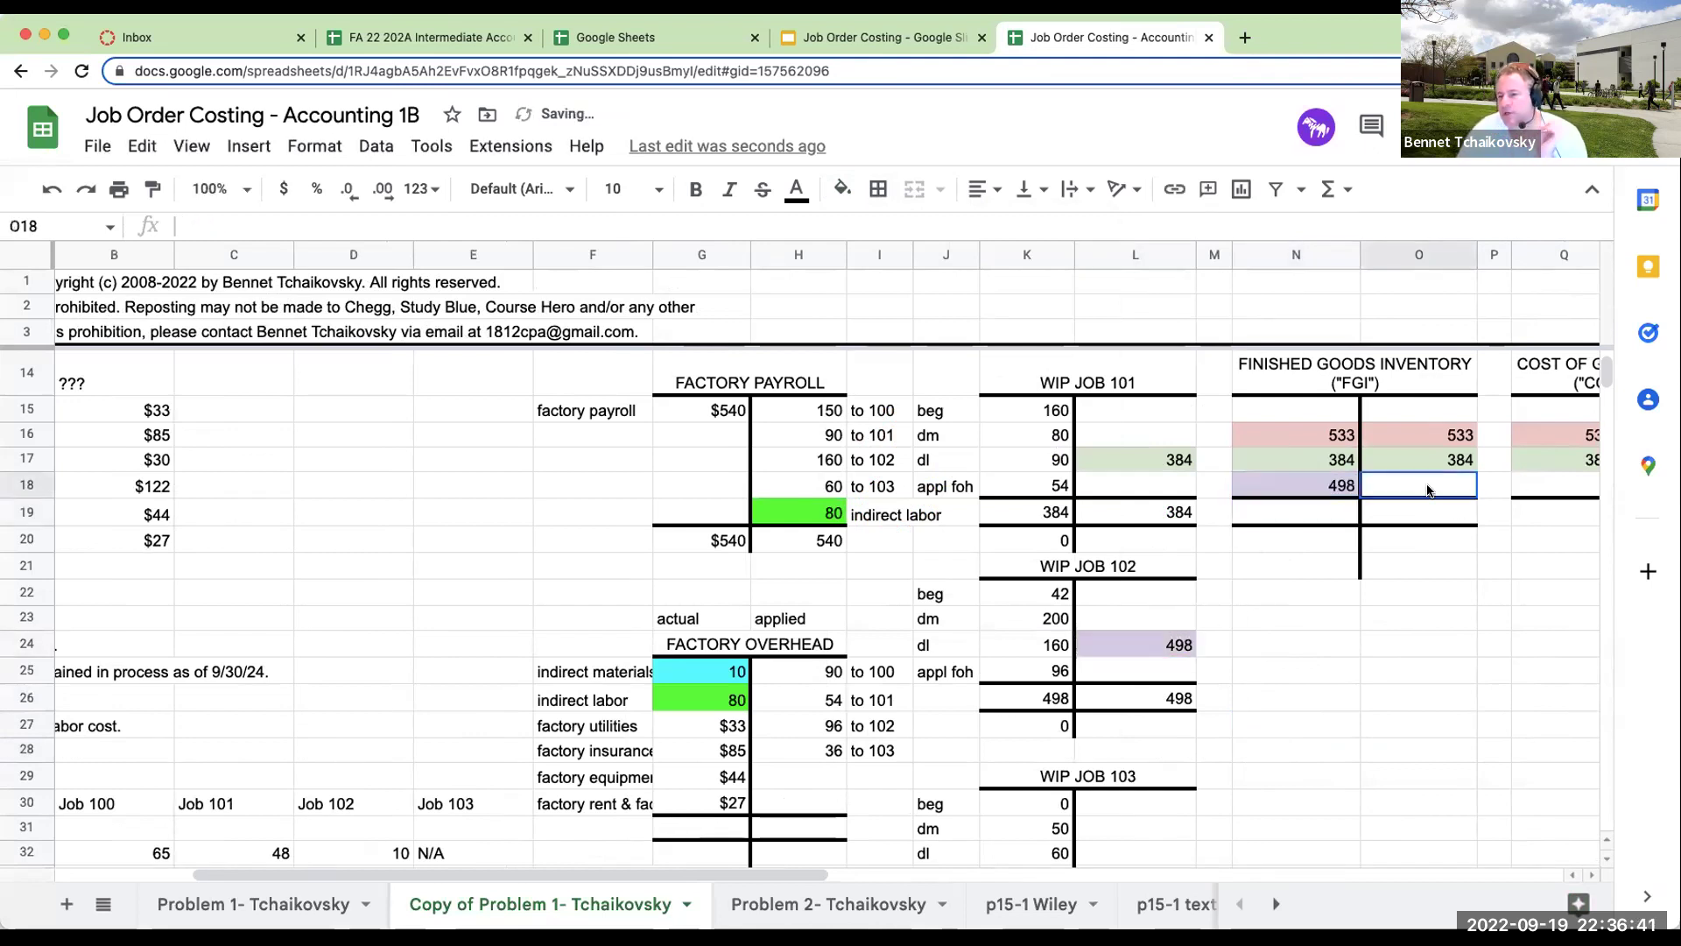
{"action": "left_click", "coordinate": [1534, 486]}
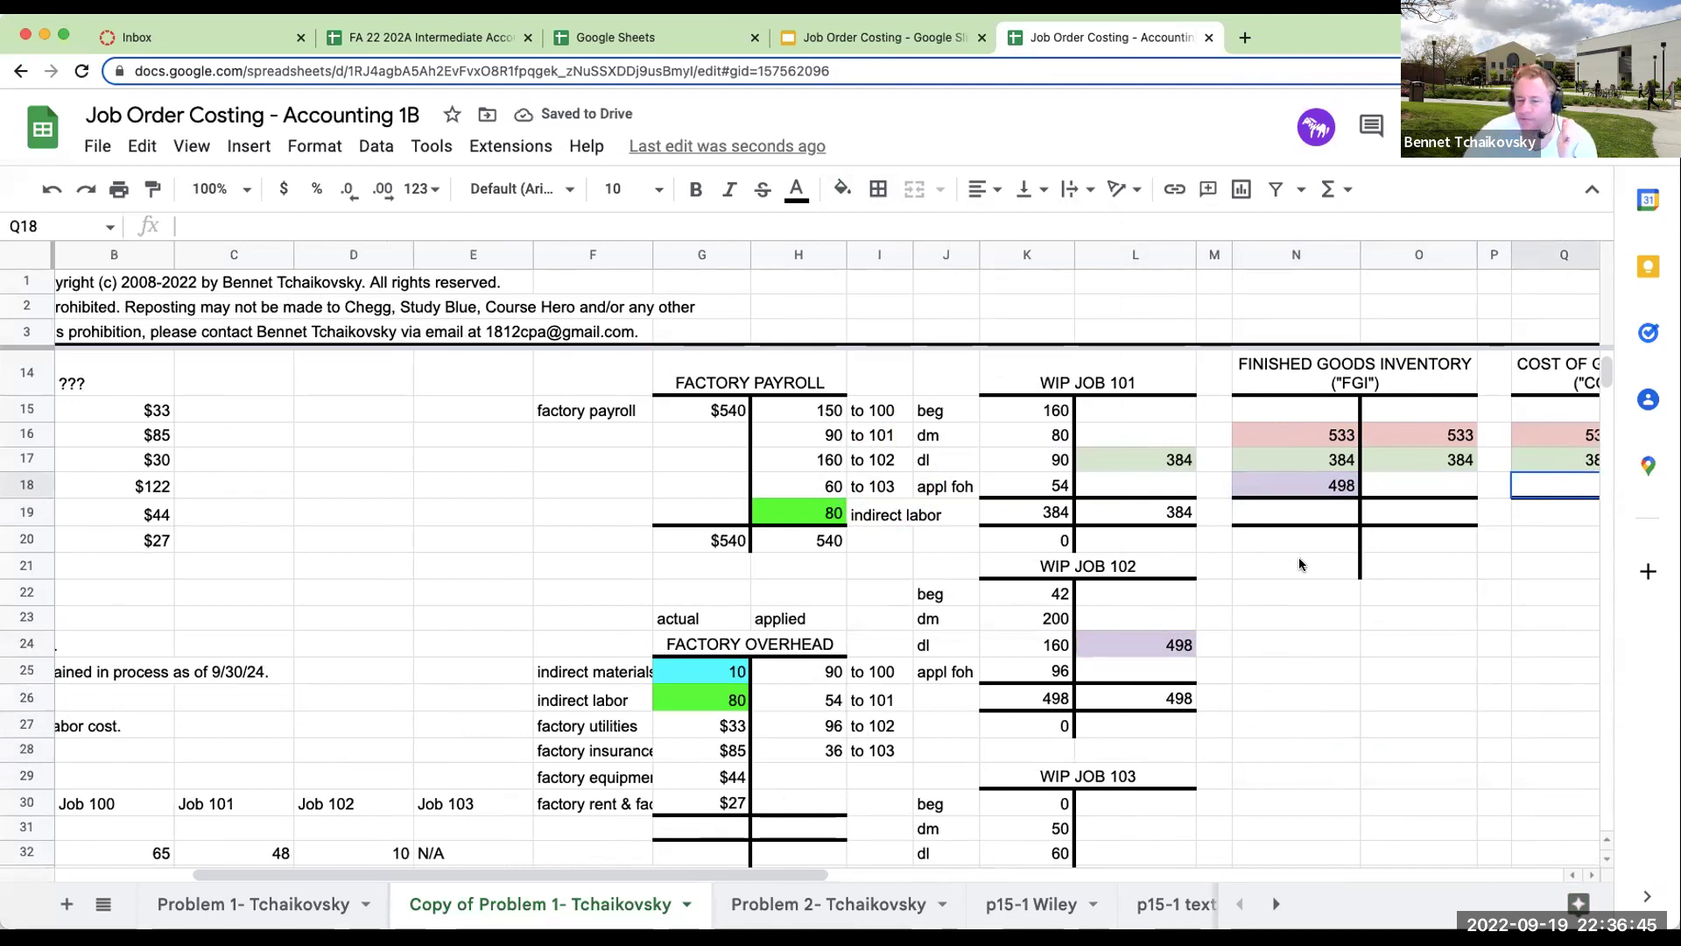
Total the WIP Job 103 debit side in K34 by adding K30, K33, K32 and K31.
{"action": "scroll", "coordinate": [1159, 739], "scroll_direction": "down", "scroll_amount": 5}
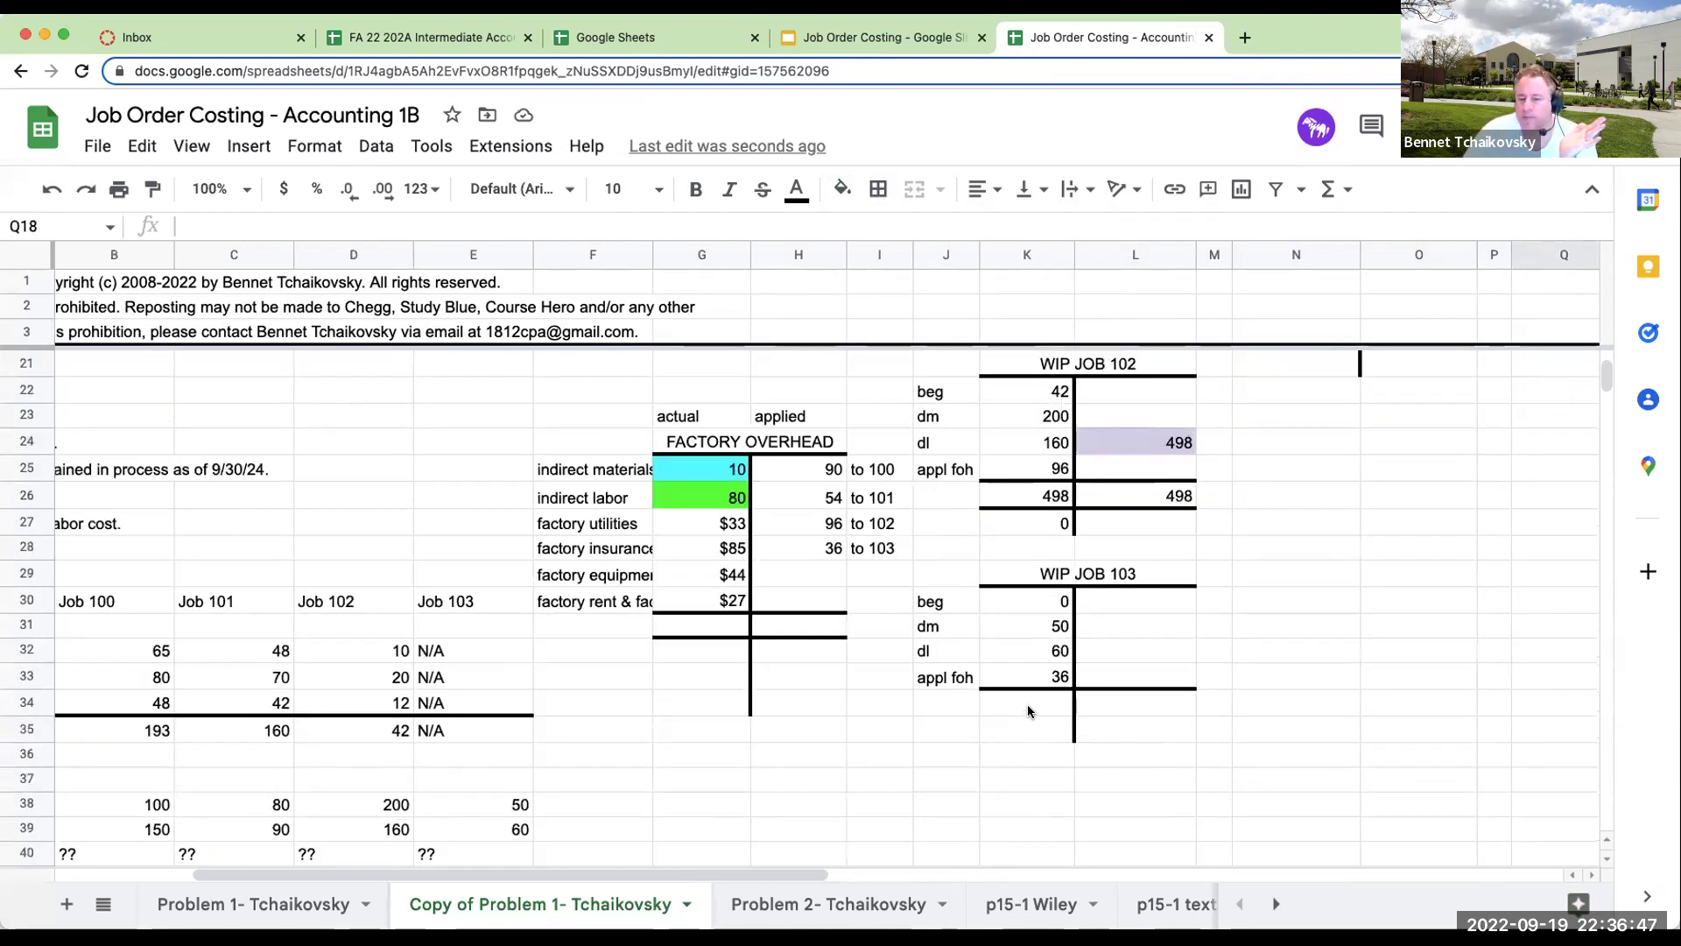
{"action": "left_click", "coordinate": [1029, 711]}
{"action": "type", "text": "+"}
{"action": "key", "text": "Up"}
{"action": "key", "text": "Up"}
{"action": "key", "text": "Up"}
{"action": "key", "text": "Up"}
{"action": "type", "text": "+"}
{"action": "key", "text": "Up"}
{"action": "key", "text": "Up"}
{"action": "key", "text": "Up"}
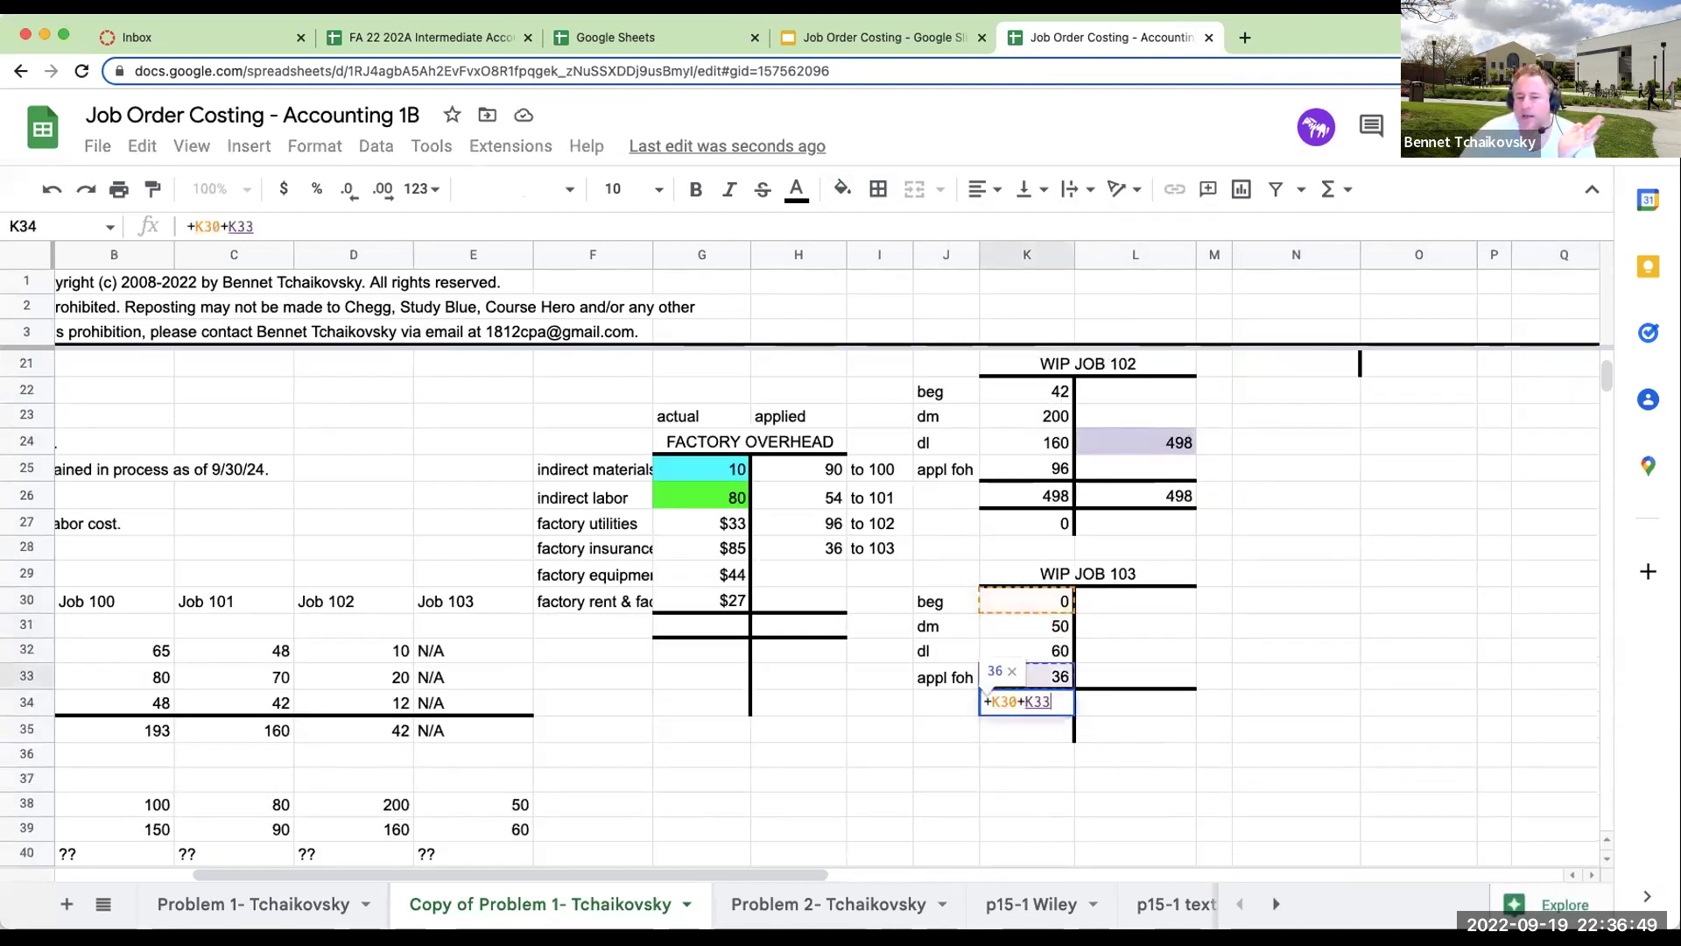
{"action": "type", "text": "+"}
{"action": "key", "text": "Up"}
{"action": "key", "text": "Up"}
{"action": "type", "text": "+"}
{"action": "key", "text": "Up"}
{"action": "key", "text": "Return"}
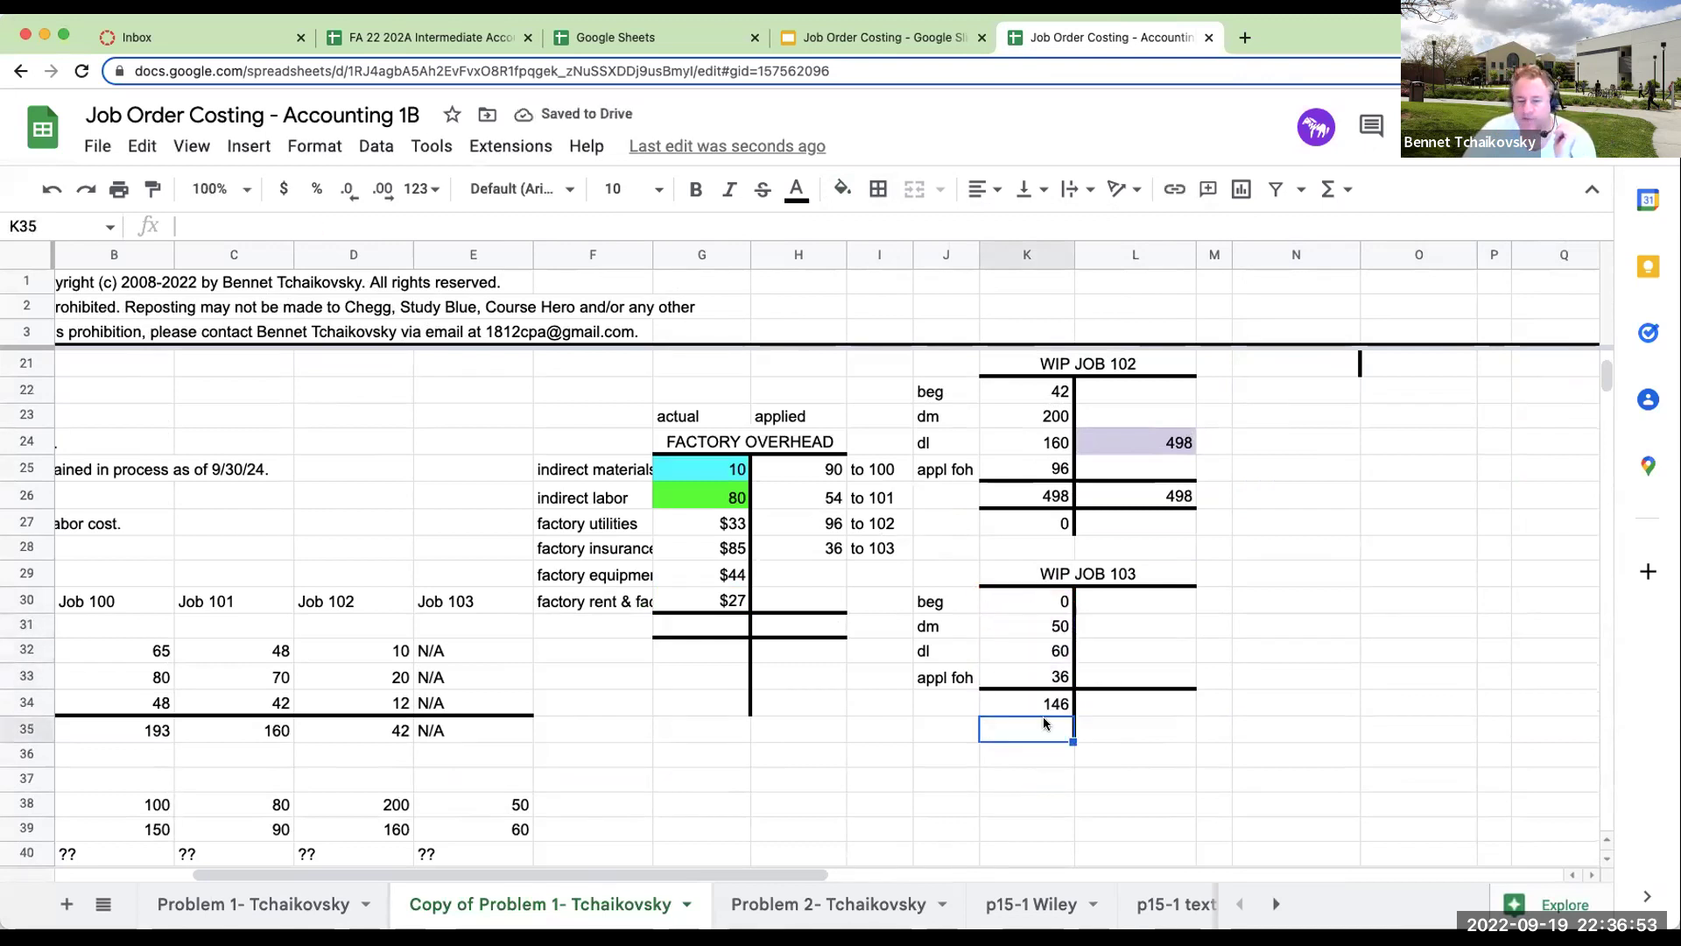
Check the Job 103 status in A25 against its WIP account, and review the ending balance rows of Raw Materials and WIP Job 100.
{"action": "scroll", "coordinate": [234, 496], "scroll_direction": "left", "scroll_amount": 5}
{"action": "left_click", "coordinate": [178, 472]}
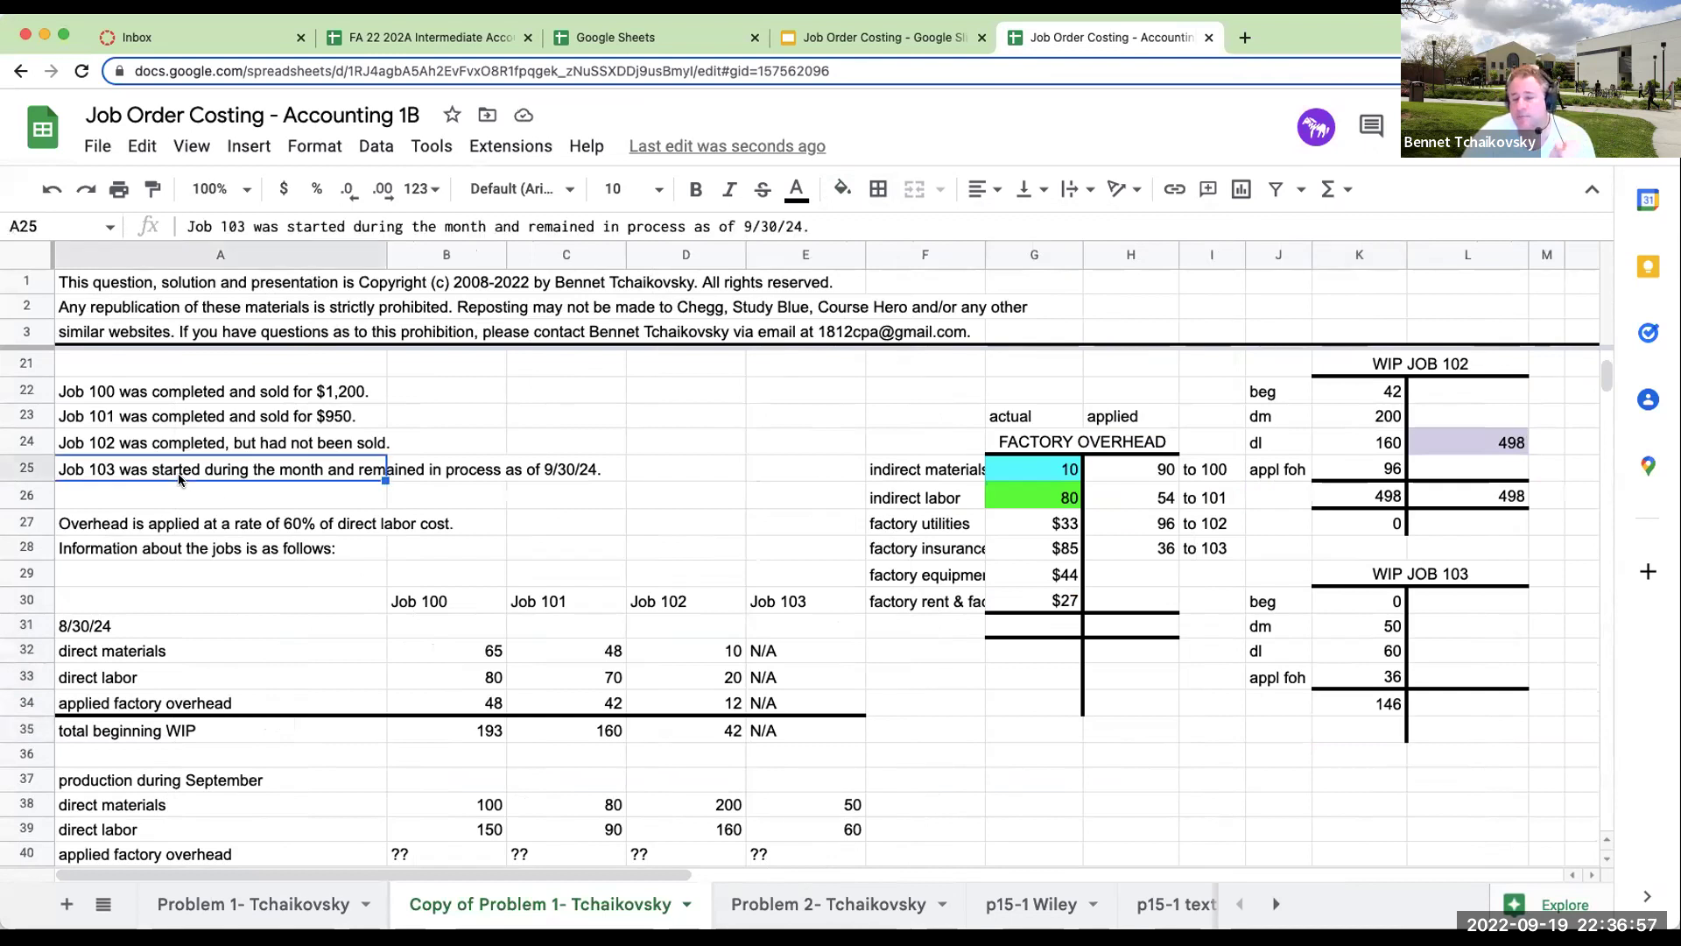
{"action": "left_click", "coordinate": [1400, 570]}
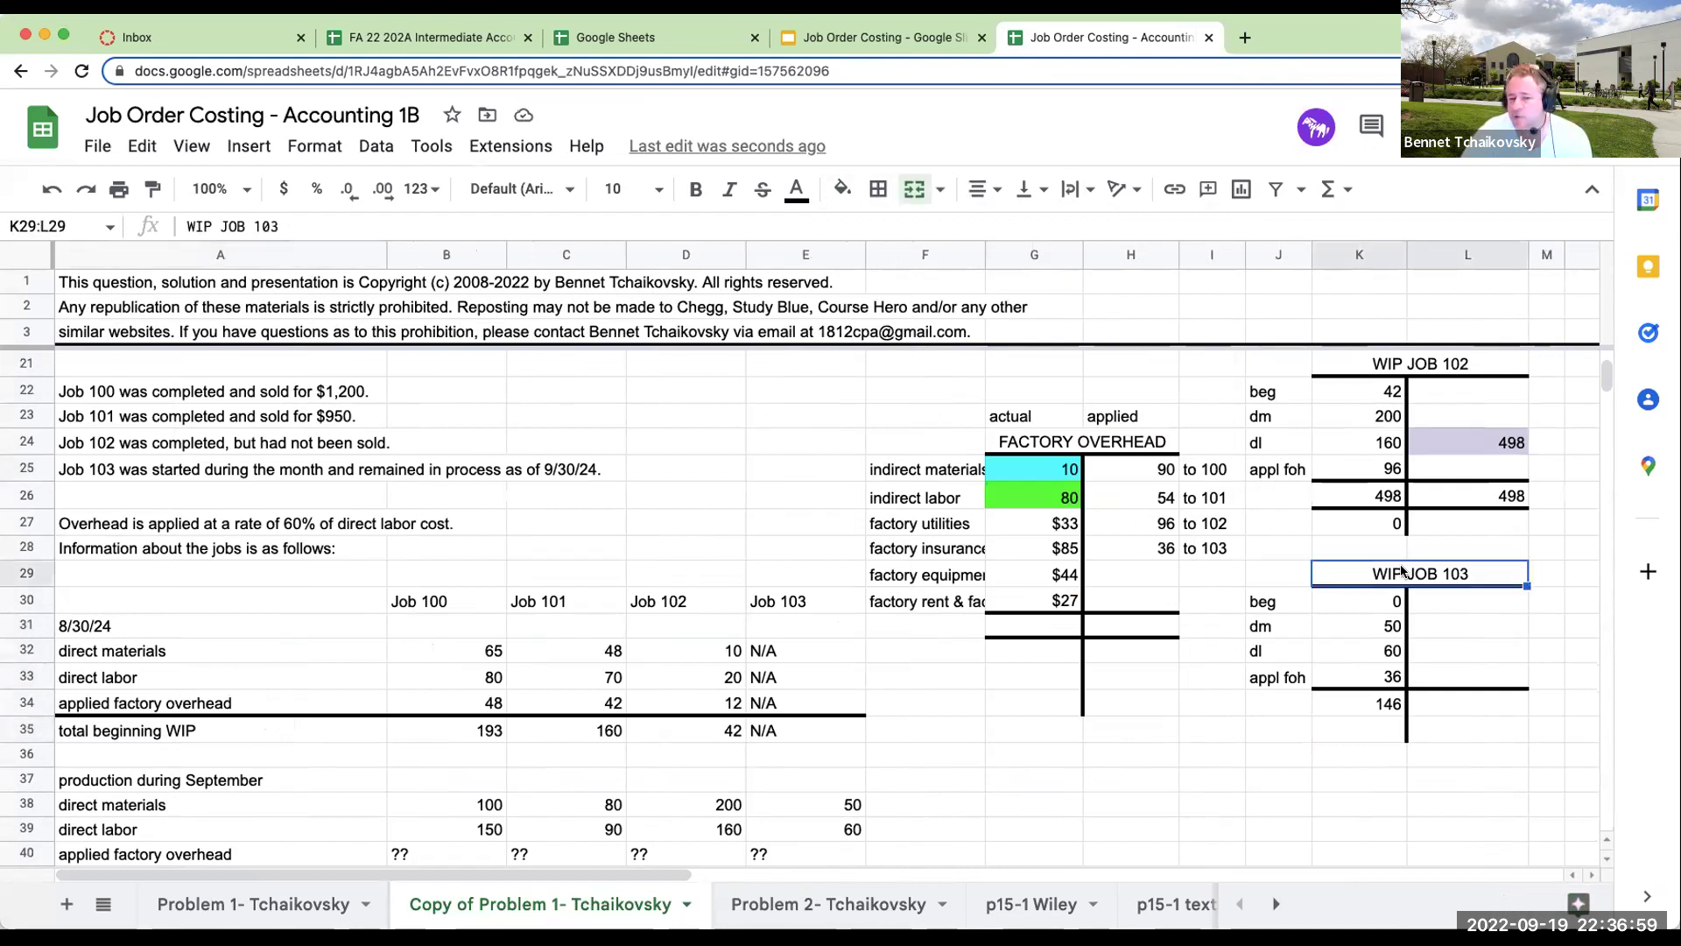
{"action": "scroll", "coordinate": [1400, 570], "scroll_direction": "up", "scroll_amount": 5}
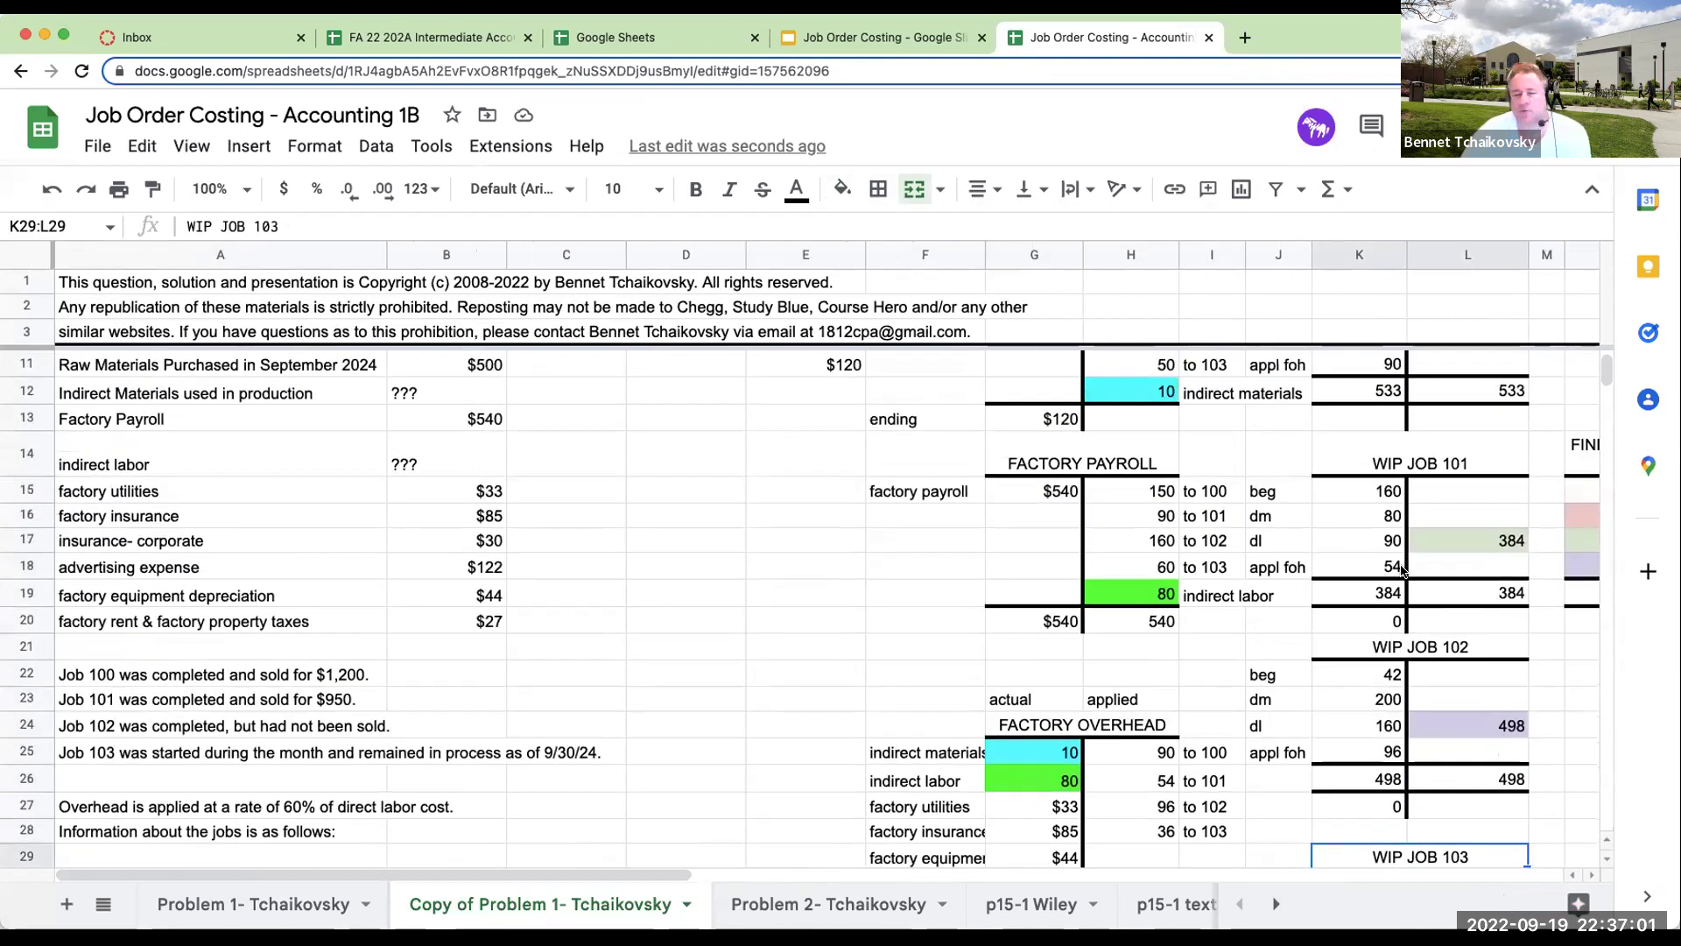
{"action": "left_click", "coordinate": [1377, 566]}
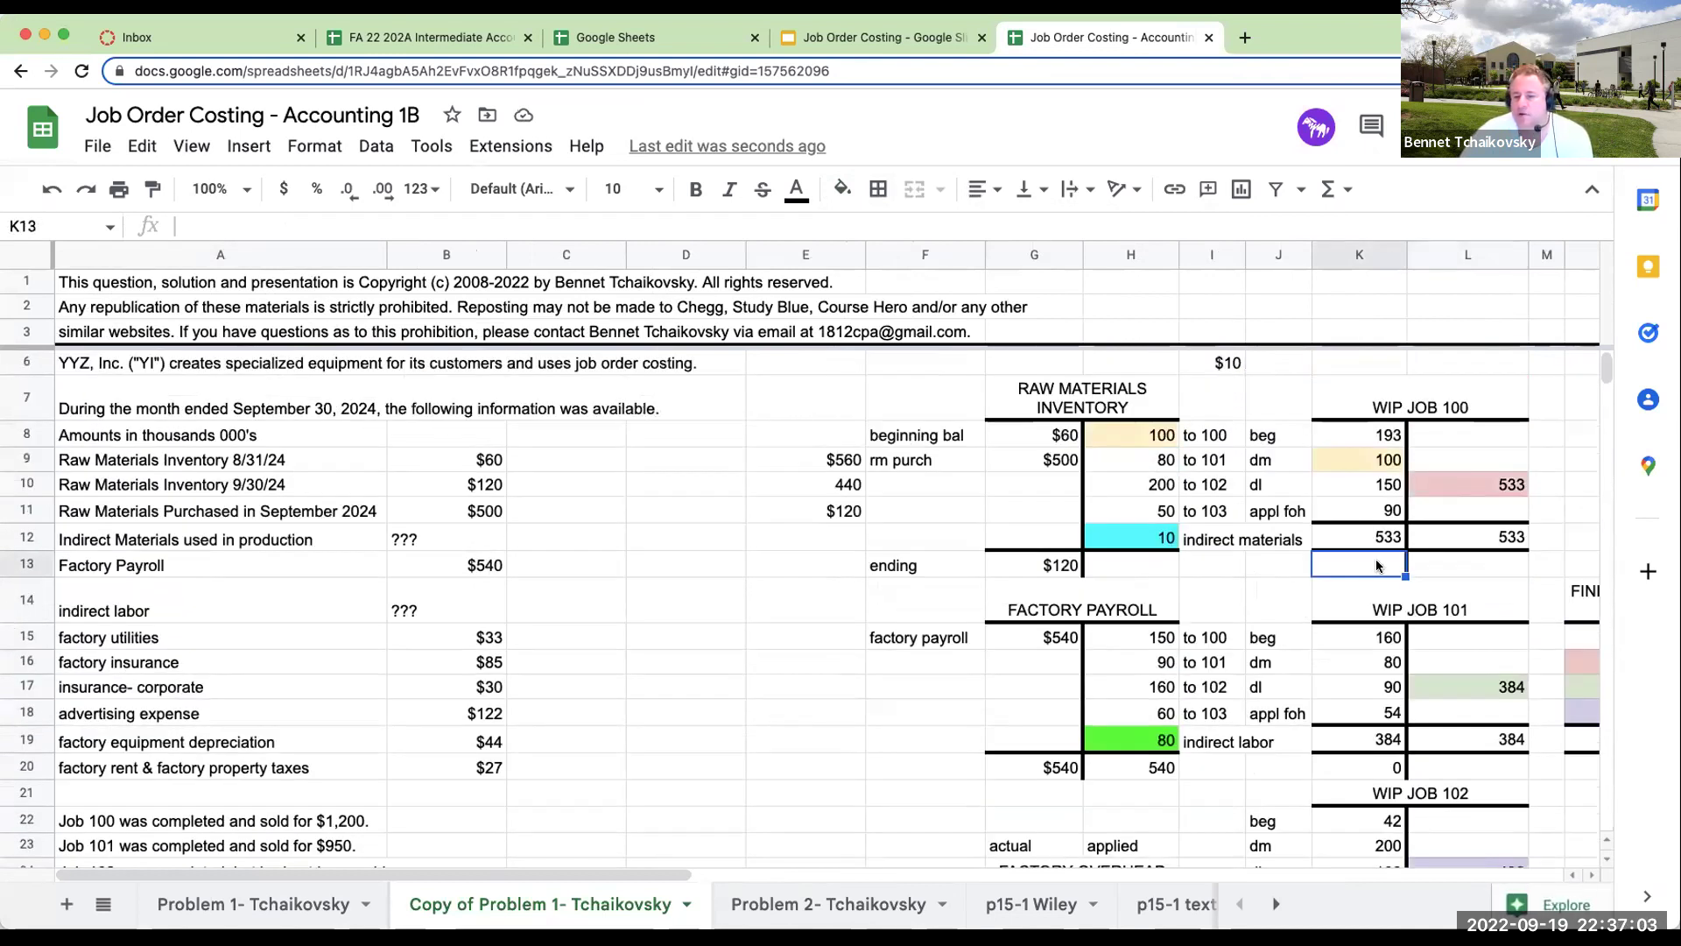
{"action": "key", "text": "Left"}
{"action": "key", "text": "Left"}
{"action": "key", "text": "Left"}
{"action": "key", "text": "Left"}
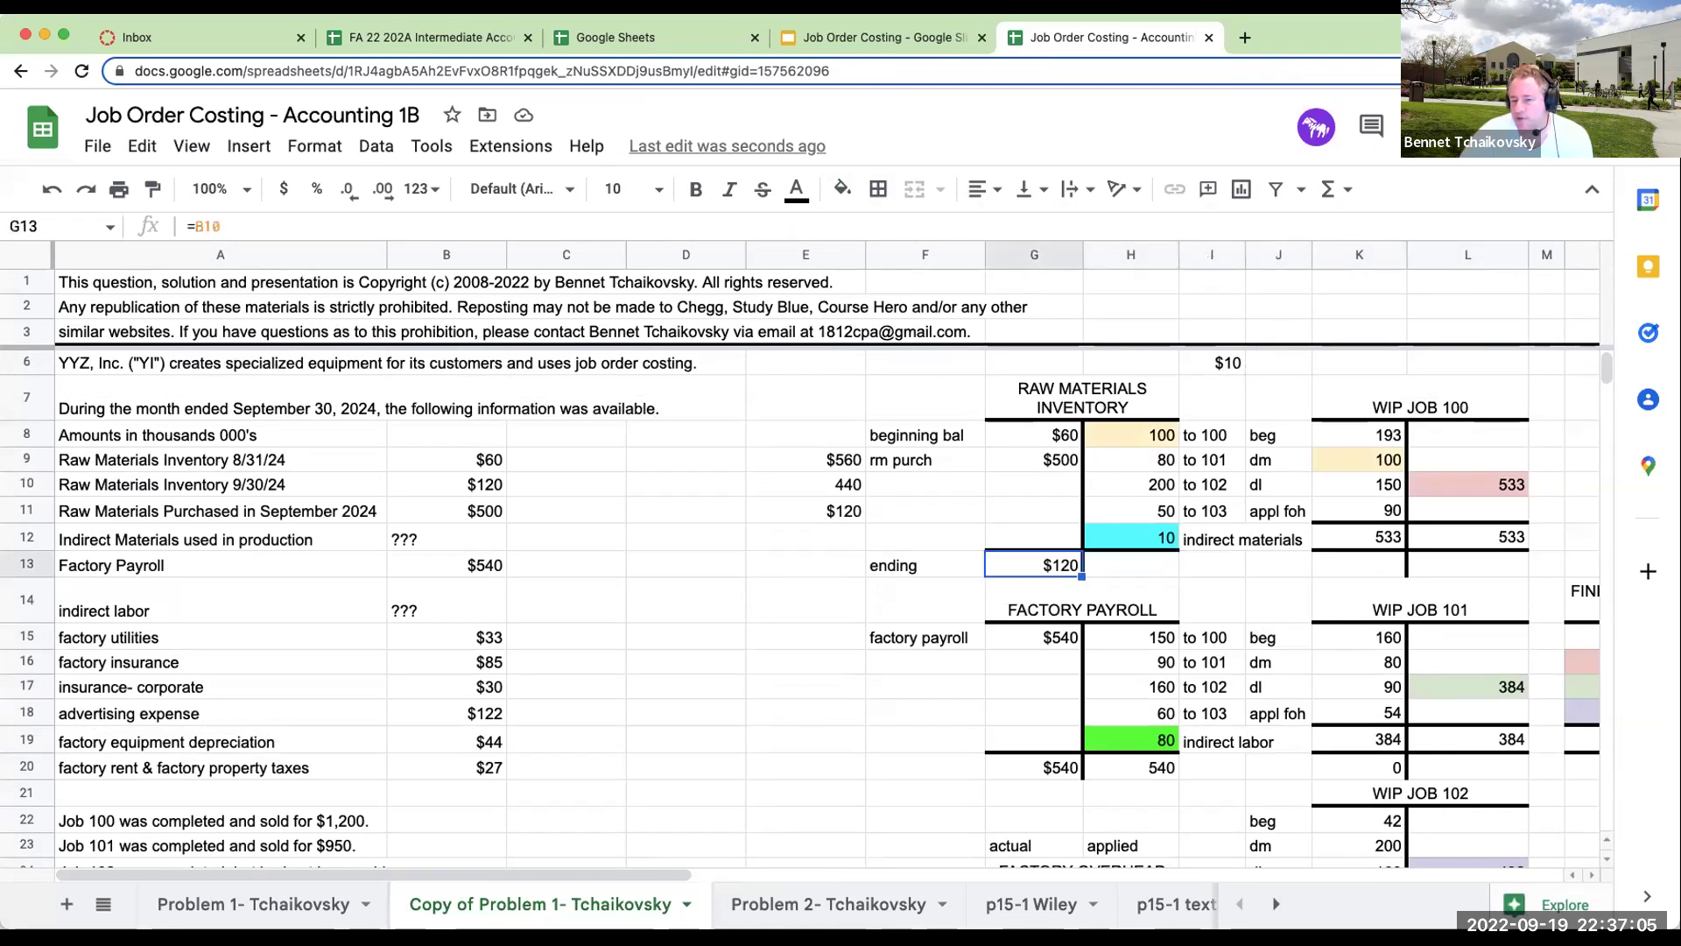
{"action": "key", "text": "Right"}
{"action": "key", "text": "Right"}
{"action": "key", "text": "Right"}
{"action": "key", "text": "Left"}
{"action": "key", "text": "Down"}
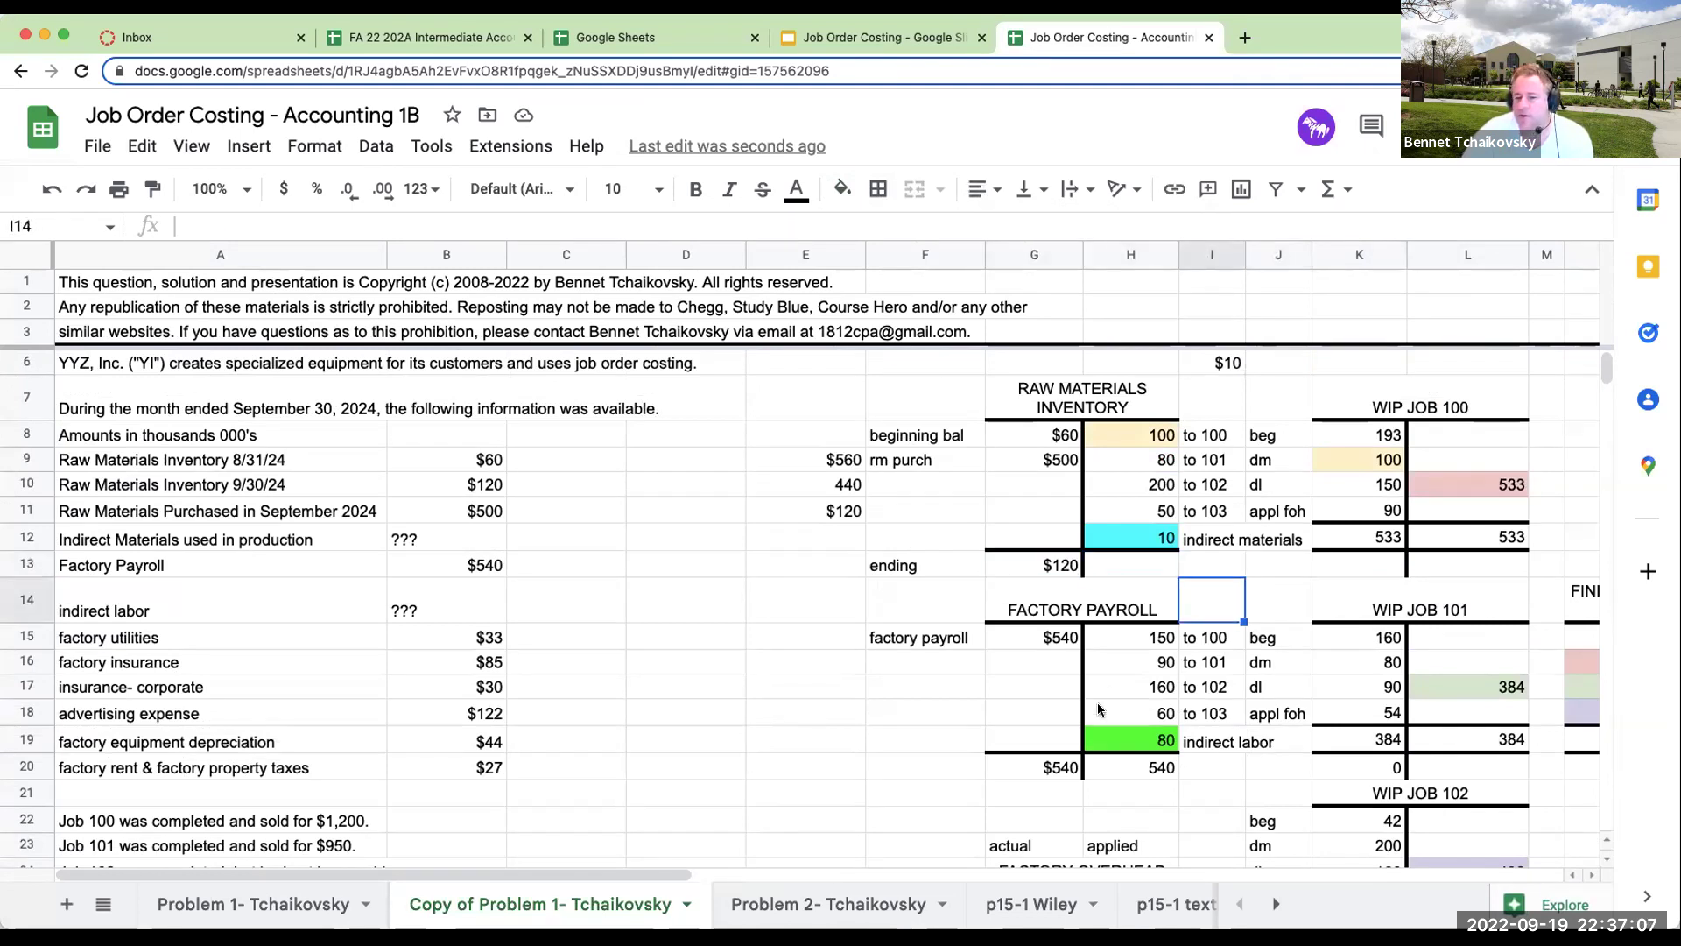
Copy the blank balance row K13:L13 to G21:H21 under Factory Payroll and add a top border to it.
{"action": "left_click_drag", "start_coordinate": [1368, 555], "coordinate": [1446, 555]}
{"action": "key", "text": "ctrl+c"}
{"action": "left_click", "coordinate": [1061, 791]}
{"action": "key", "text": "ctrl+v"}
{"action": "left_click", "coordinate": [1061, 792]}
{"action": "left_click_drag", "start_coordinate": [1140, 793], "coordinate": [1025, 792]}
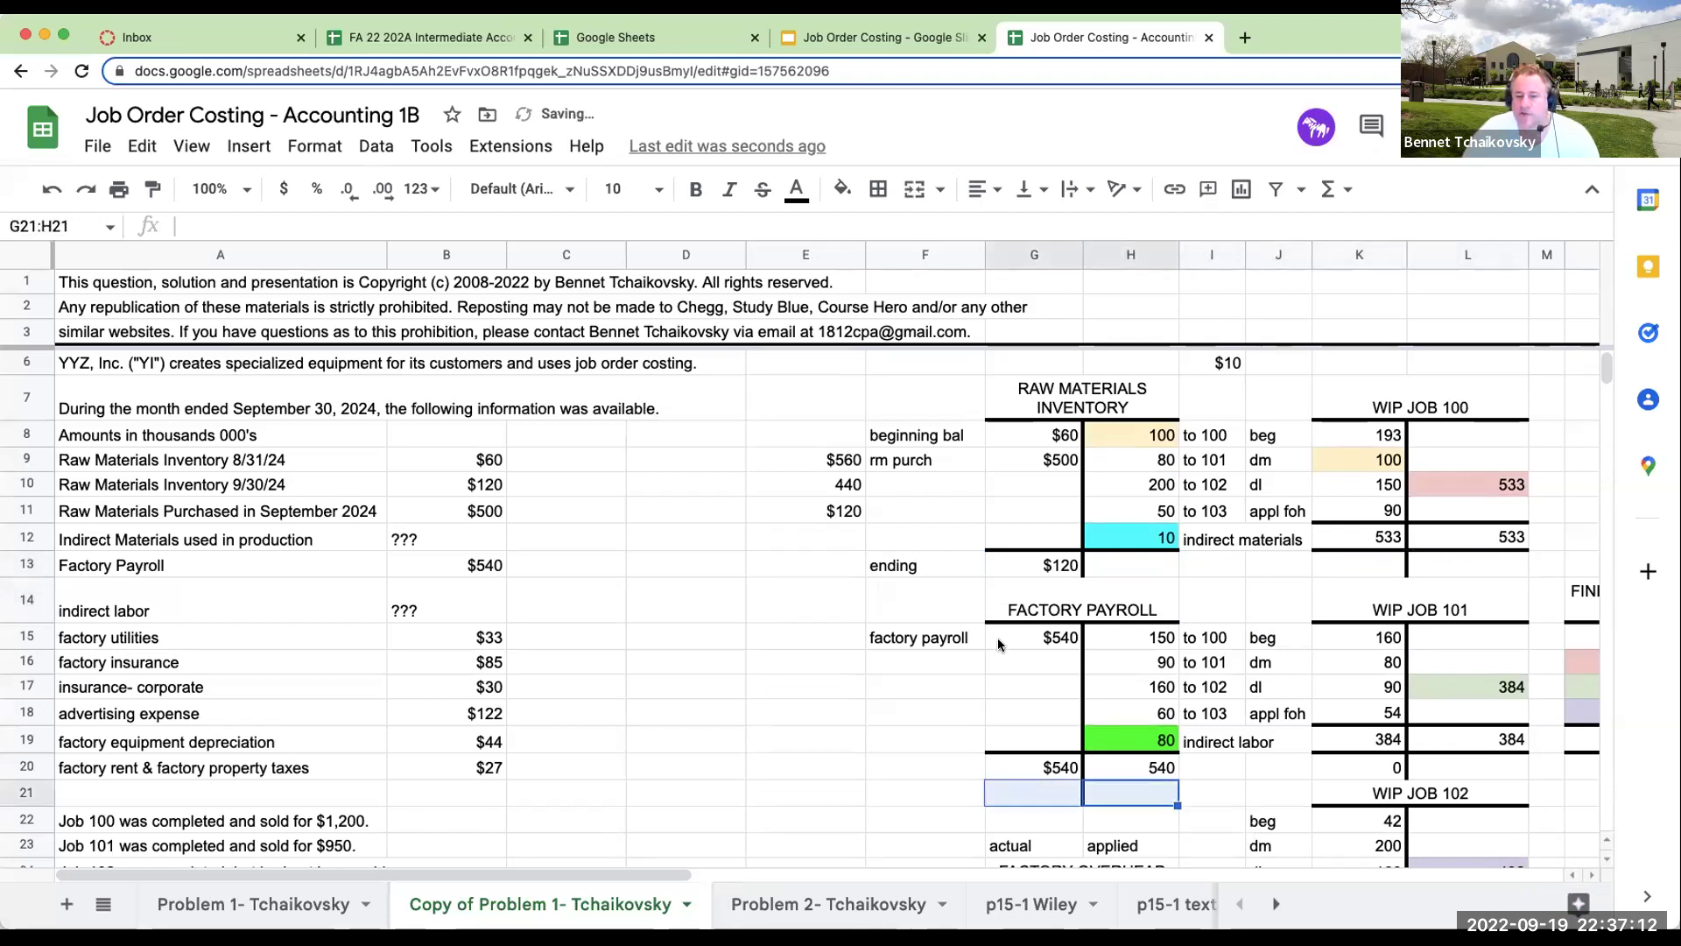
{"action": "left_click", "coordinate": [878, 189]}
{"action": "left_click", "coordinate": [919, 269]}
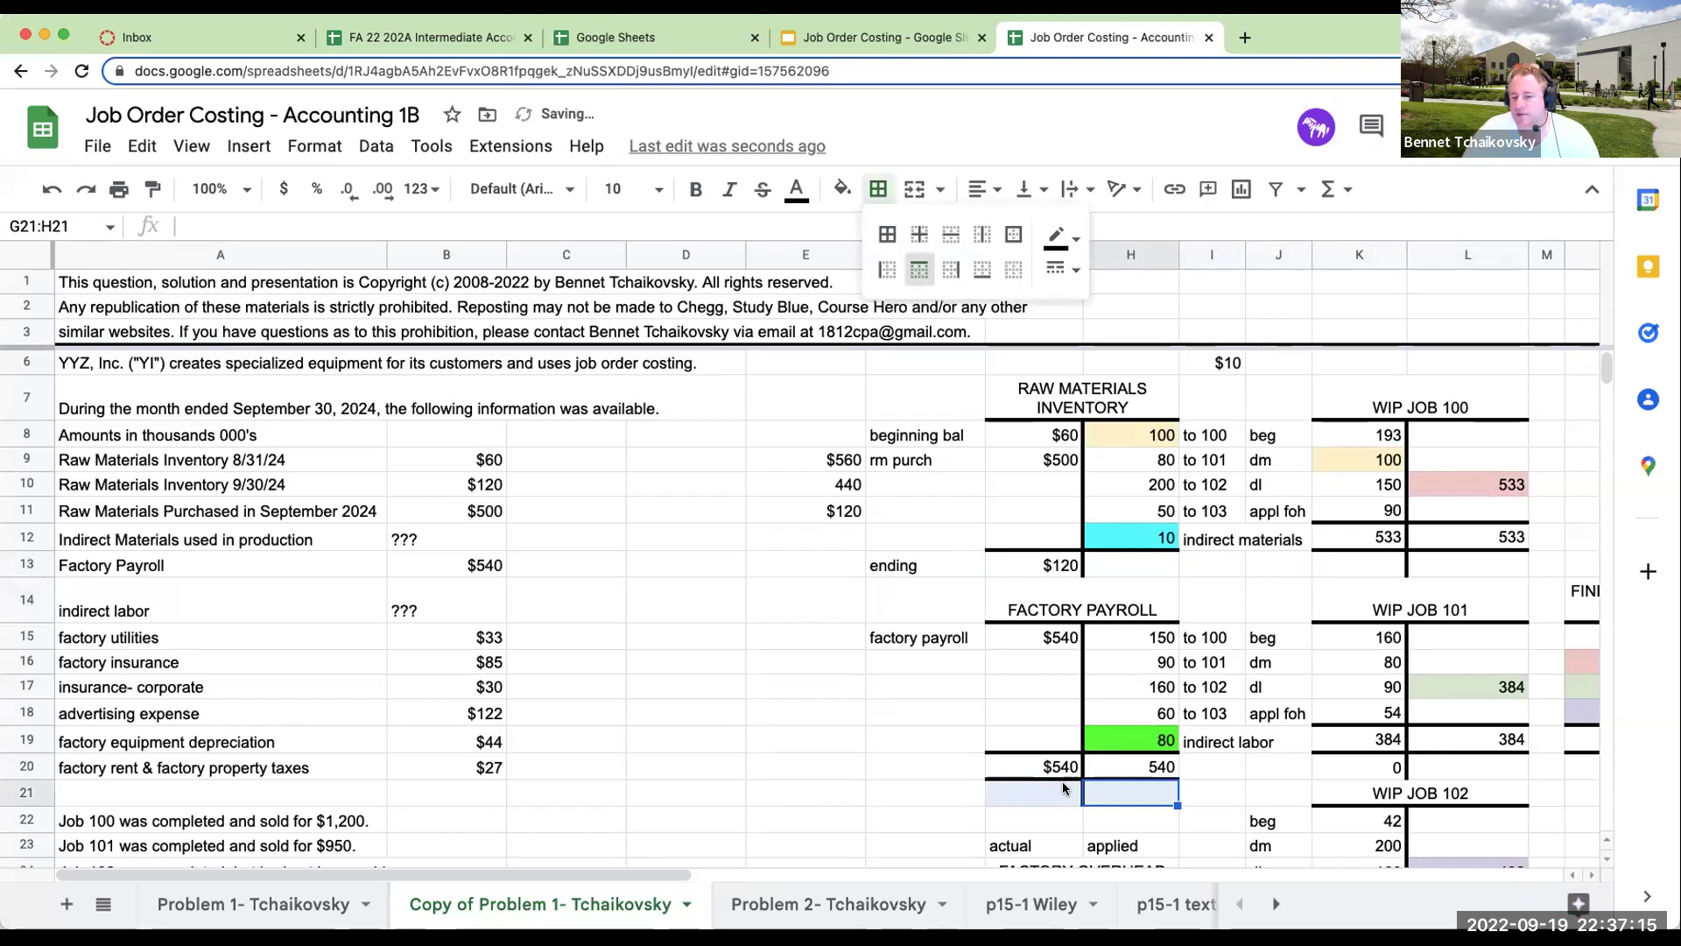
Enter 0 as the ending balance of Factory Payroll in G21 and of WIP Job 100 in K13.
{"action": "left_click", "coordinate": [1063, 788]}
{"action": "type", "text": "0"}
{"action": "key", "text": "Return"}
{"action": "key", "text": "Down"}
{"action": "key", "text": "Down"}
{"action": "key", "text": "Up"}
{"action": "key", "text": "Up"}
{"action": "key", "text": "Right"}
{"action": "key", "text": "Right"}
{"action": "key", "text": "Right"}
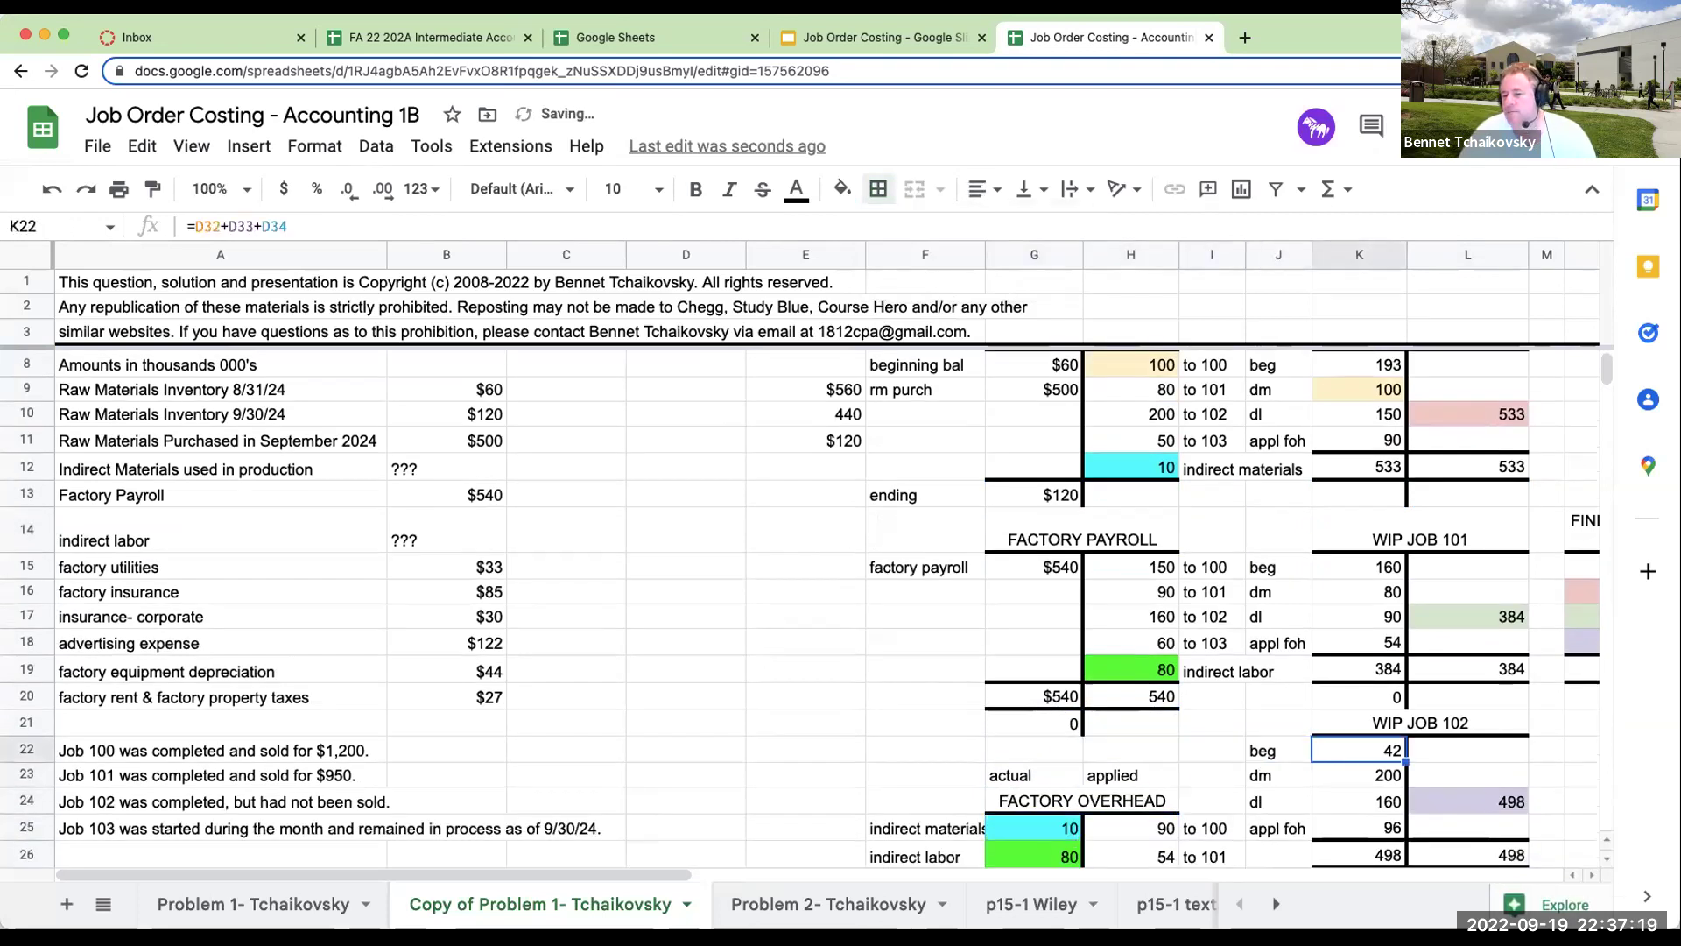
{"action": "key", "text": "Right"}
{"action": "key", "text": "Right"}
{"action": "key", "text": "Right"}
{"action": "left_click", "coordinate": [1047, 490]}
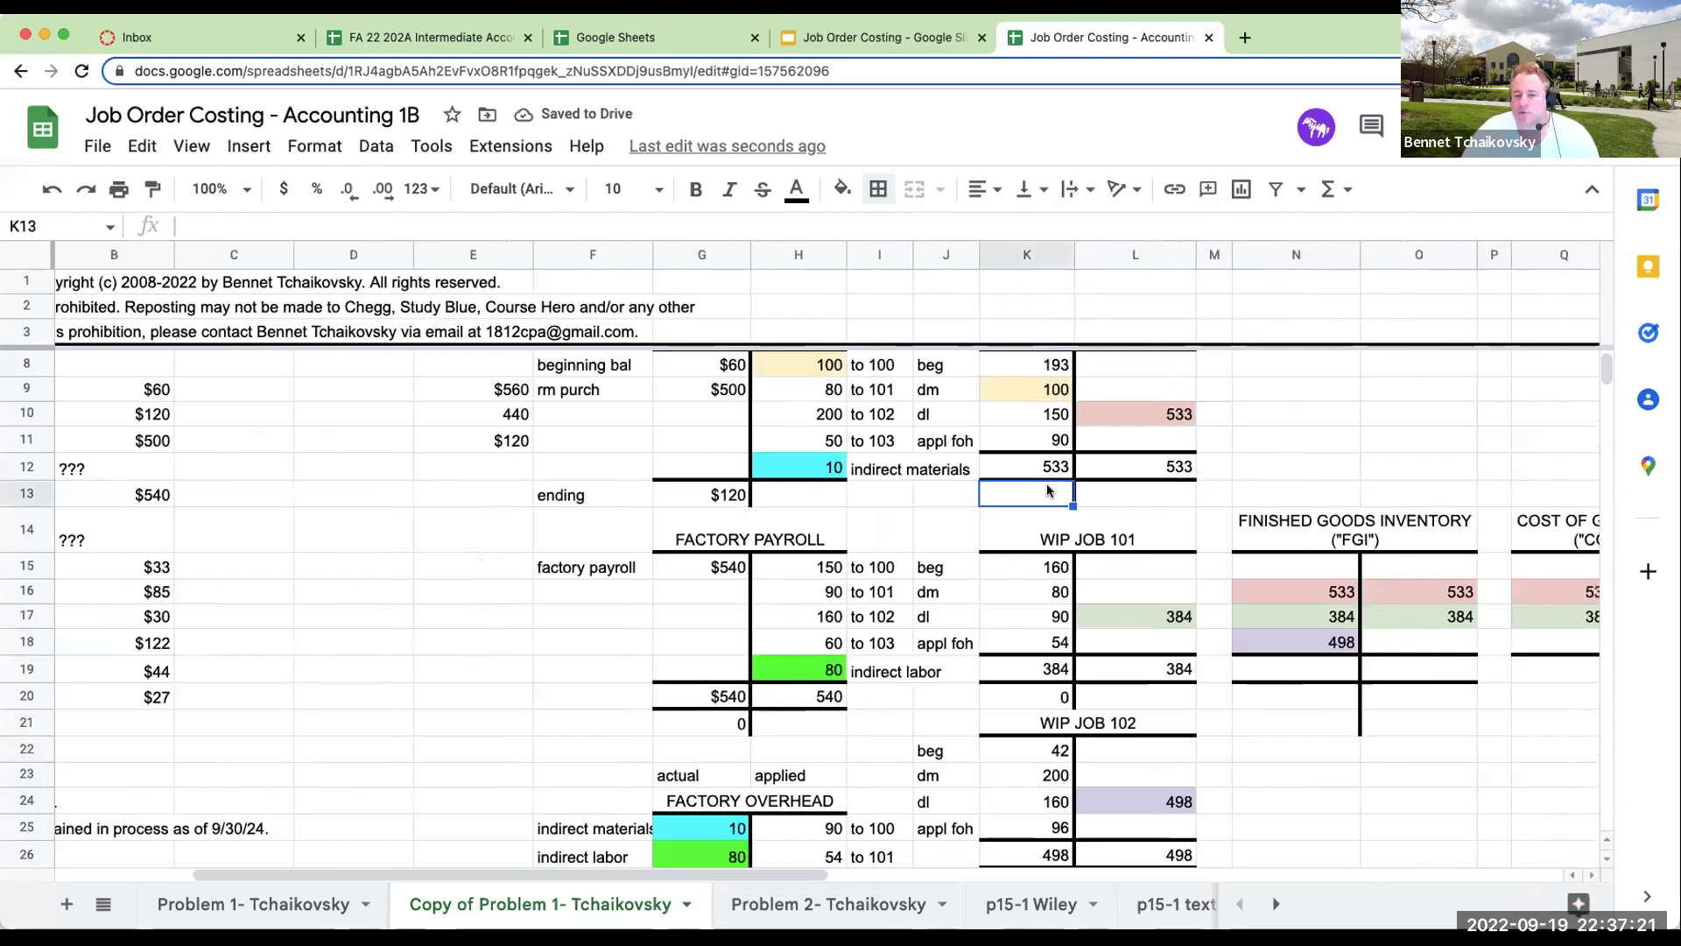
{"action": "type", "text": "0"}
{"action": "key", "text": "Return"}
Review the ending balances of the WIP Job 101, Job 102 and Job 103 accounts down column K.
{"action": "key", "text": "Down"}
{"action": "key", "text": "Down"}
{"action": "key", "text": "Down"}
{"action": "key", "text": "Down"}
{"action": "key", "text": "Down"}
{"action": "key", "text": "Down"}
{"action": "key", "text": "Down"}
{"action": "key", "text": "Up"}
{"action": "key", "text": "Down"}
{"action": "key", "text": "Down"}
{"action": "key", "text": "Up"}
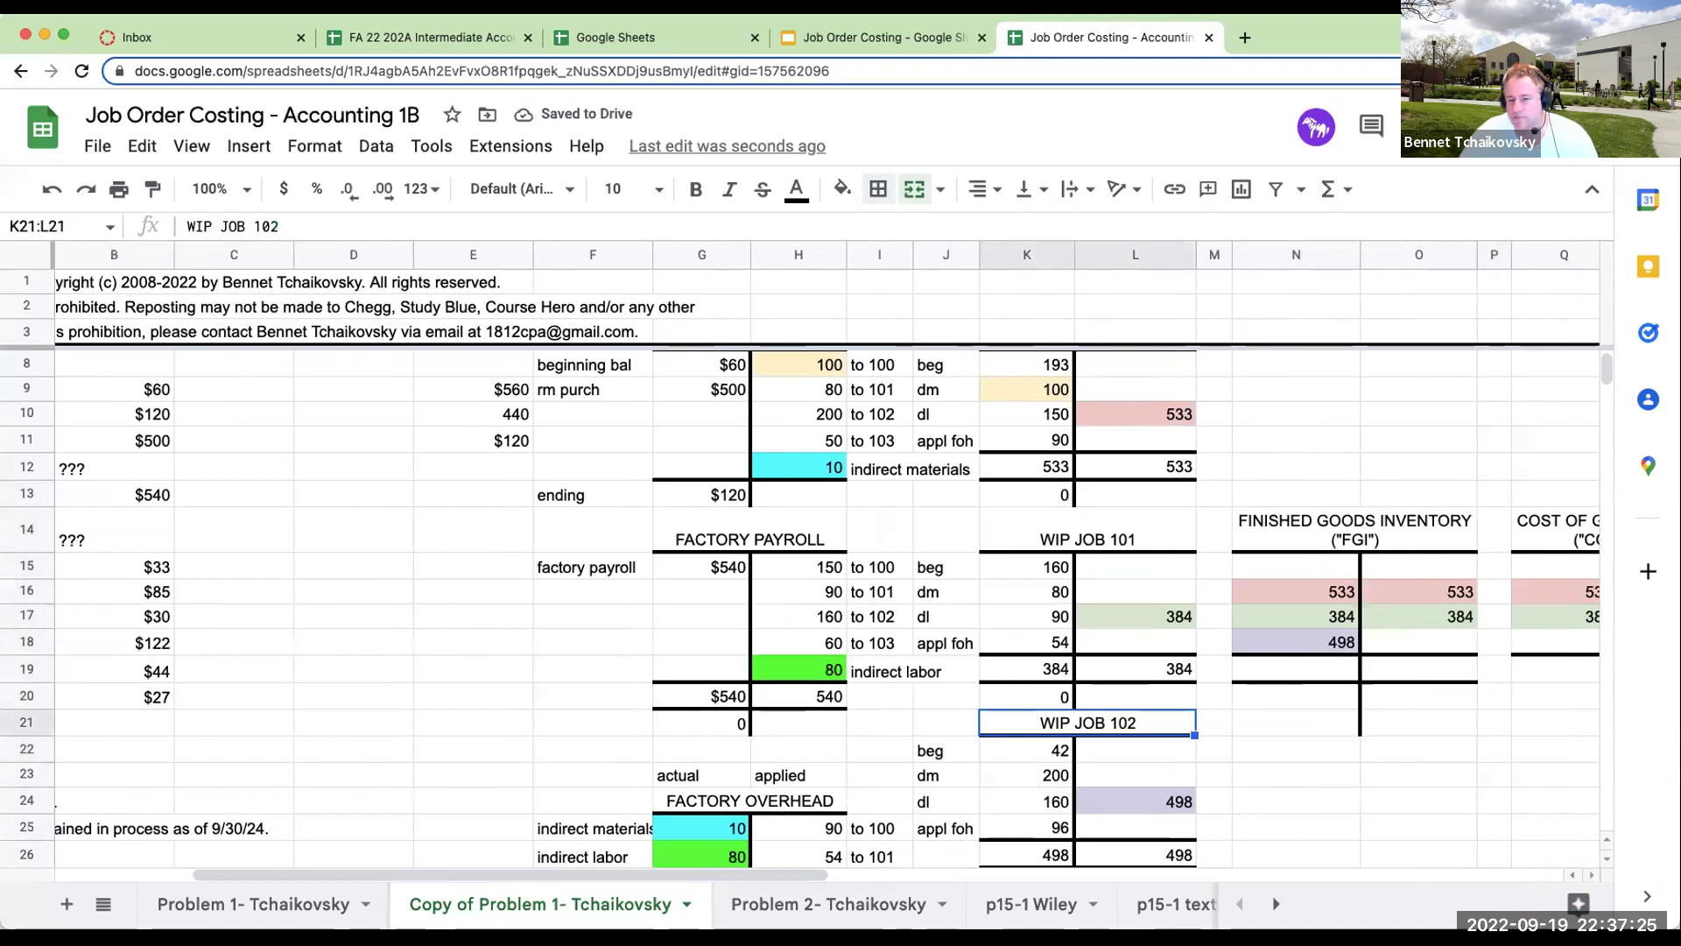
{"action": "key", "text": "Down"}
{"action": "key", "text": "Down"}
{"action": "key", "text": "Down"}
{"action": "key", "text": "Down"}
{"action": "key", "text": "Down"}
{"action": "key", "text": "Down"}
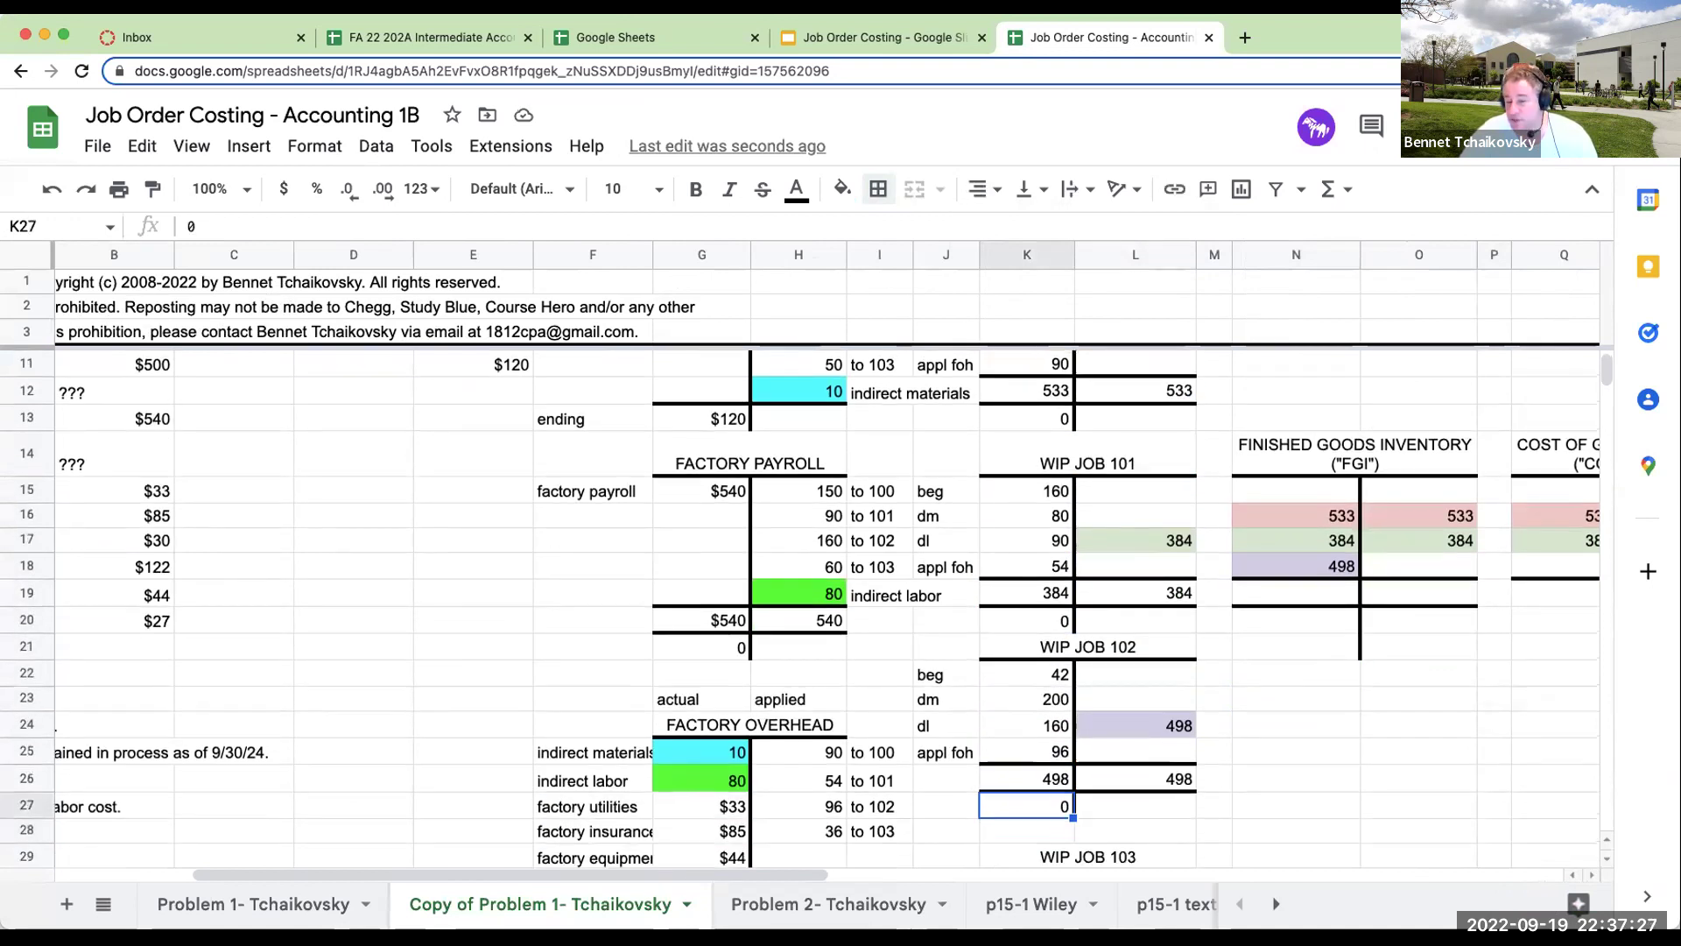
{"action": "key", "text": "Down"}
{"action": "key", "text": "Down"}
{"action": "key", "text": "Down"}
{"action": "key", "text": "Down"}
{"action": "key", "text": "Down"}
{"action": "key", "text": "Down"}
{"action": "key", "text": "Down"}
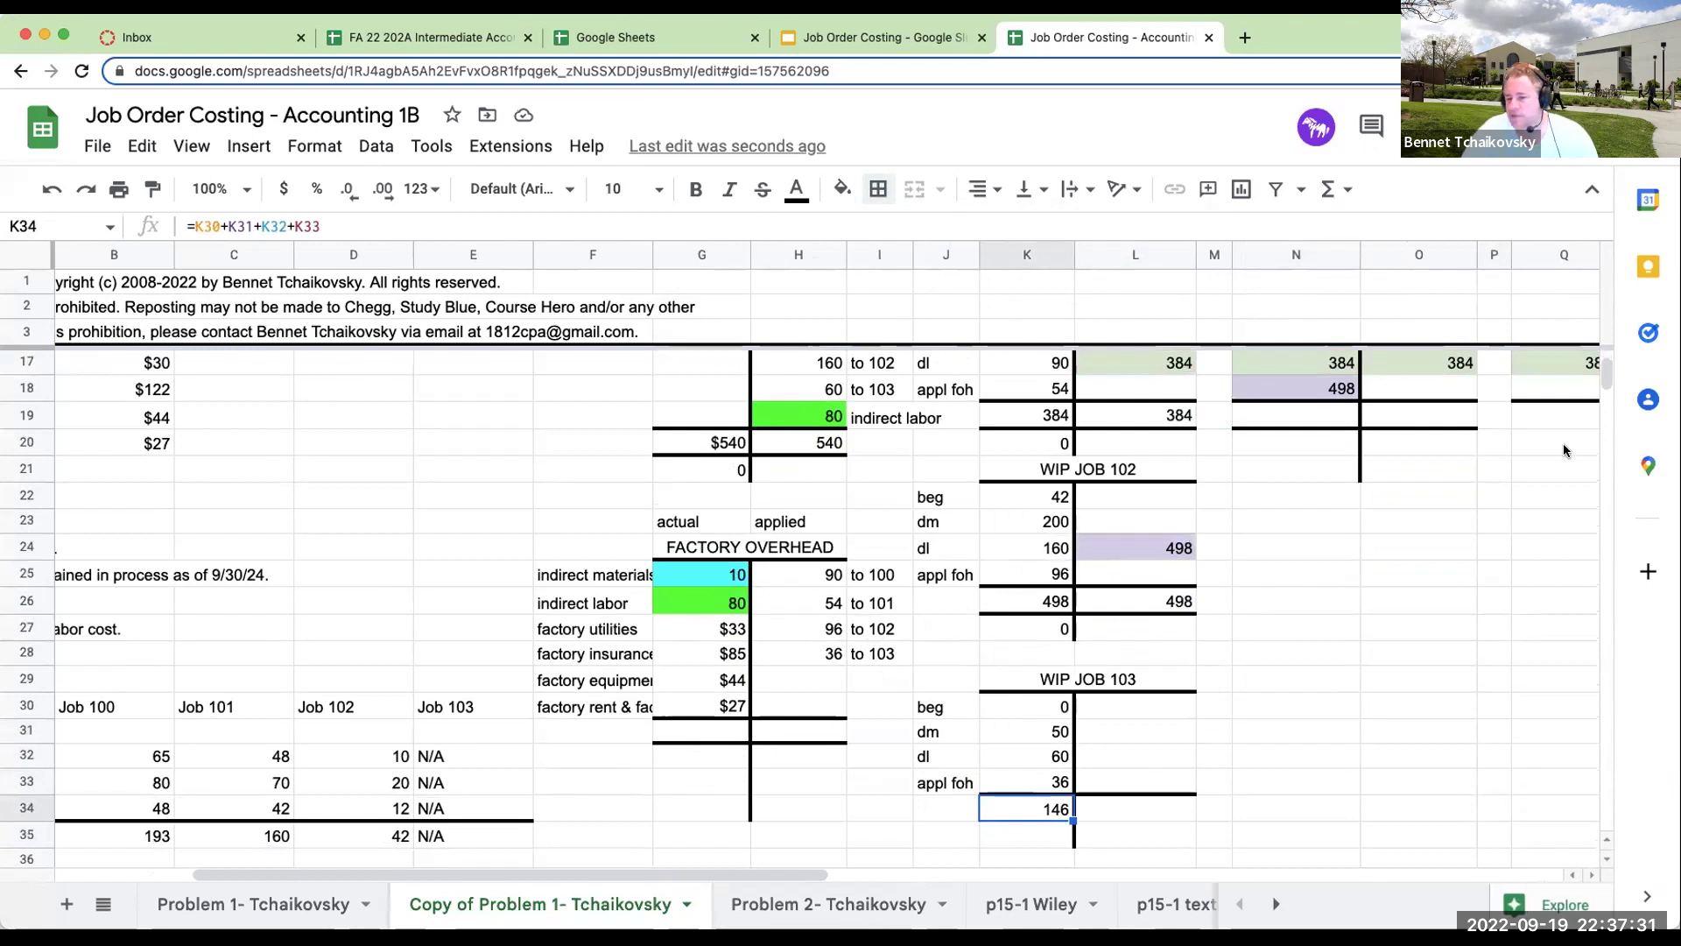
Total the Finished Goods Inventory debits in N19 as N16+N17+N18 and its credits in O19 as O16+O17.
{"action": "scroll", "coordinate": [1482, 521], "scroll_direction": "up", "scroll_amount": 3}
{"action": "left_click", "coordinate": [1322, 599]}
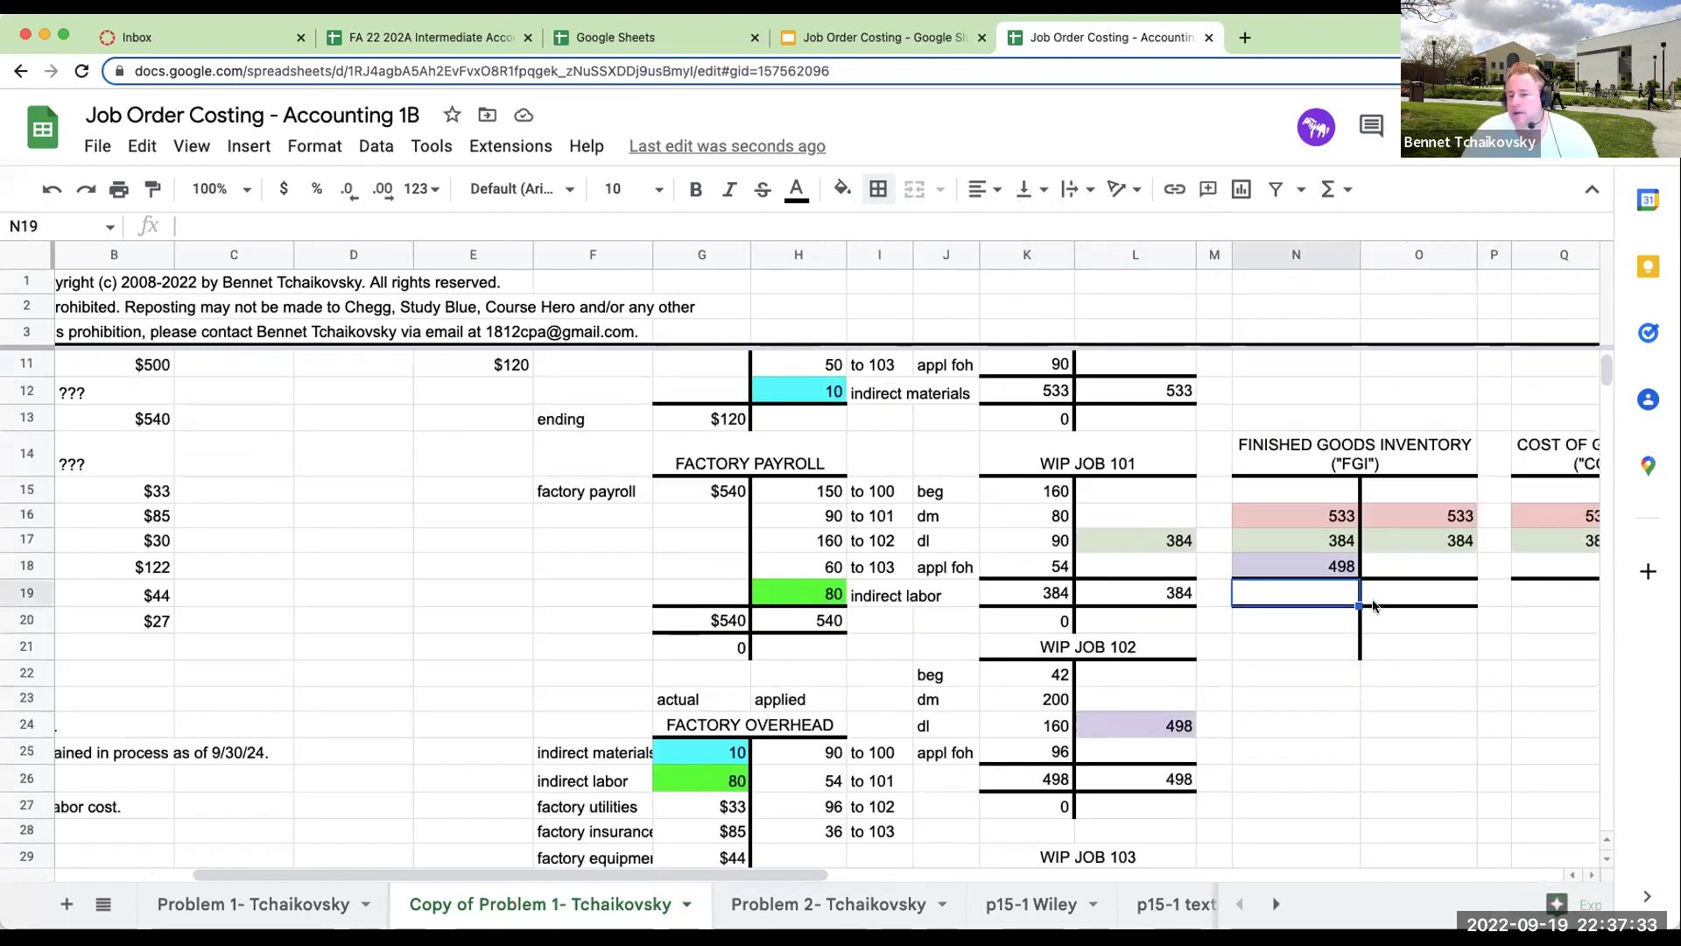
{"action": "type", "text": "=N16+N17+N18"}
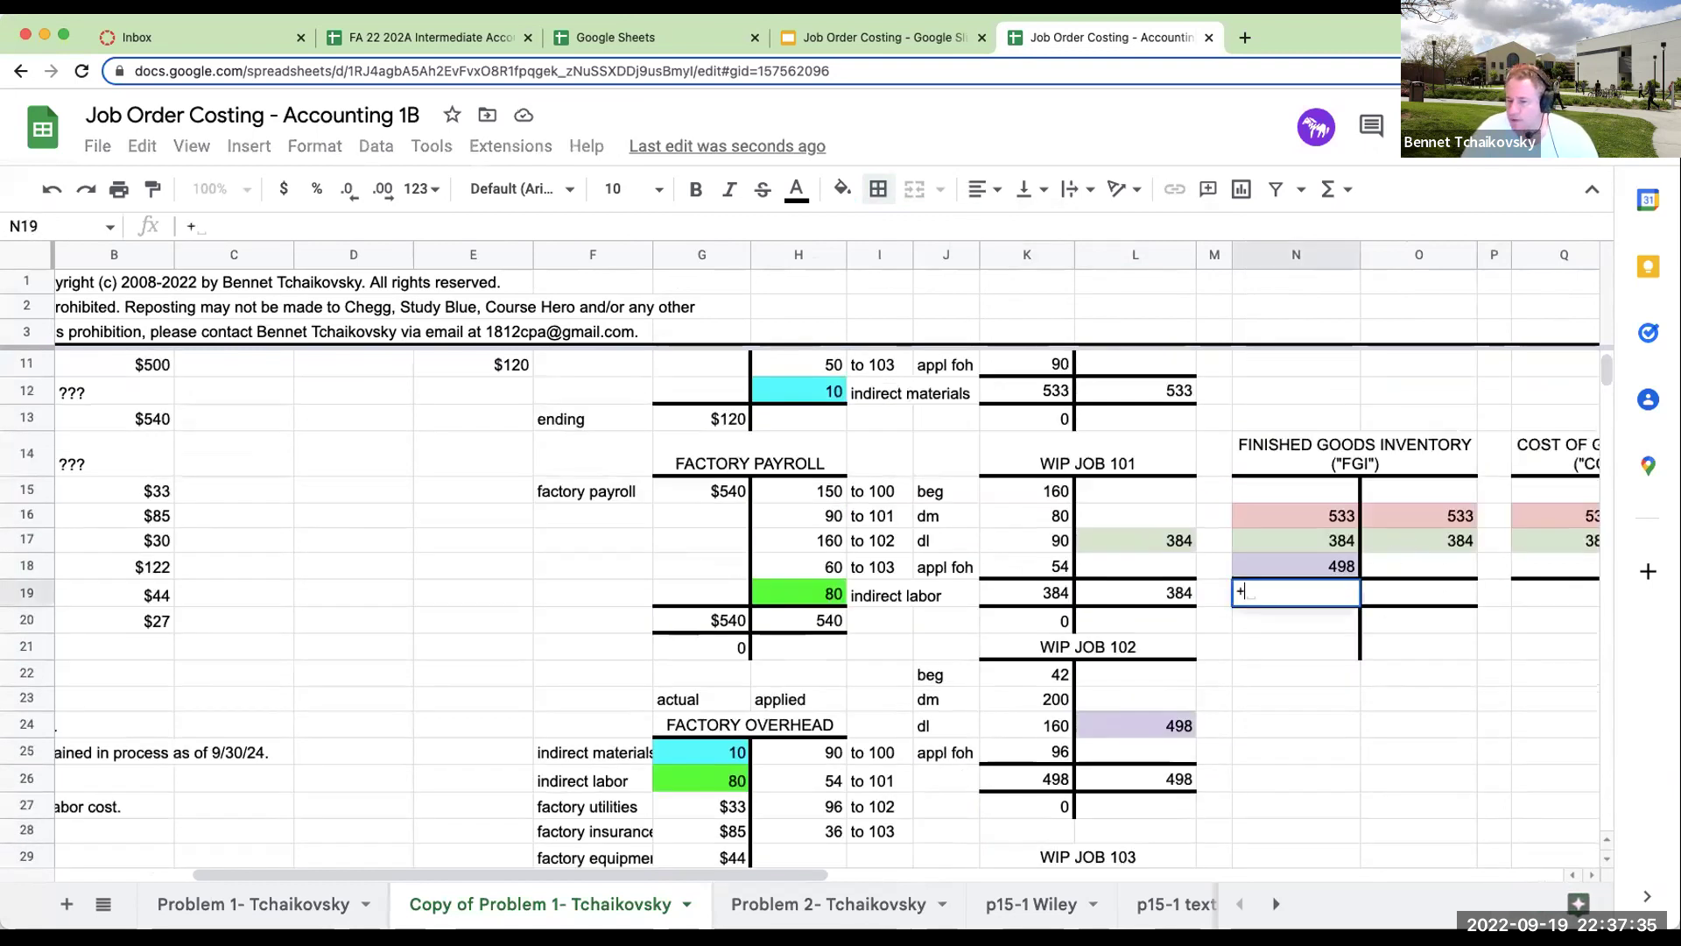
{"action": "key", "text": "Return"}
{"action": "key", "text": "Up"}
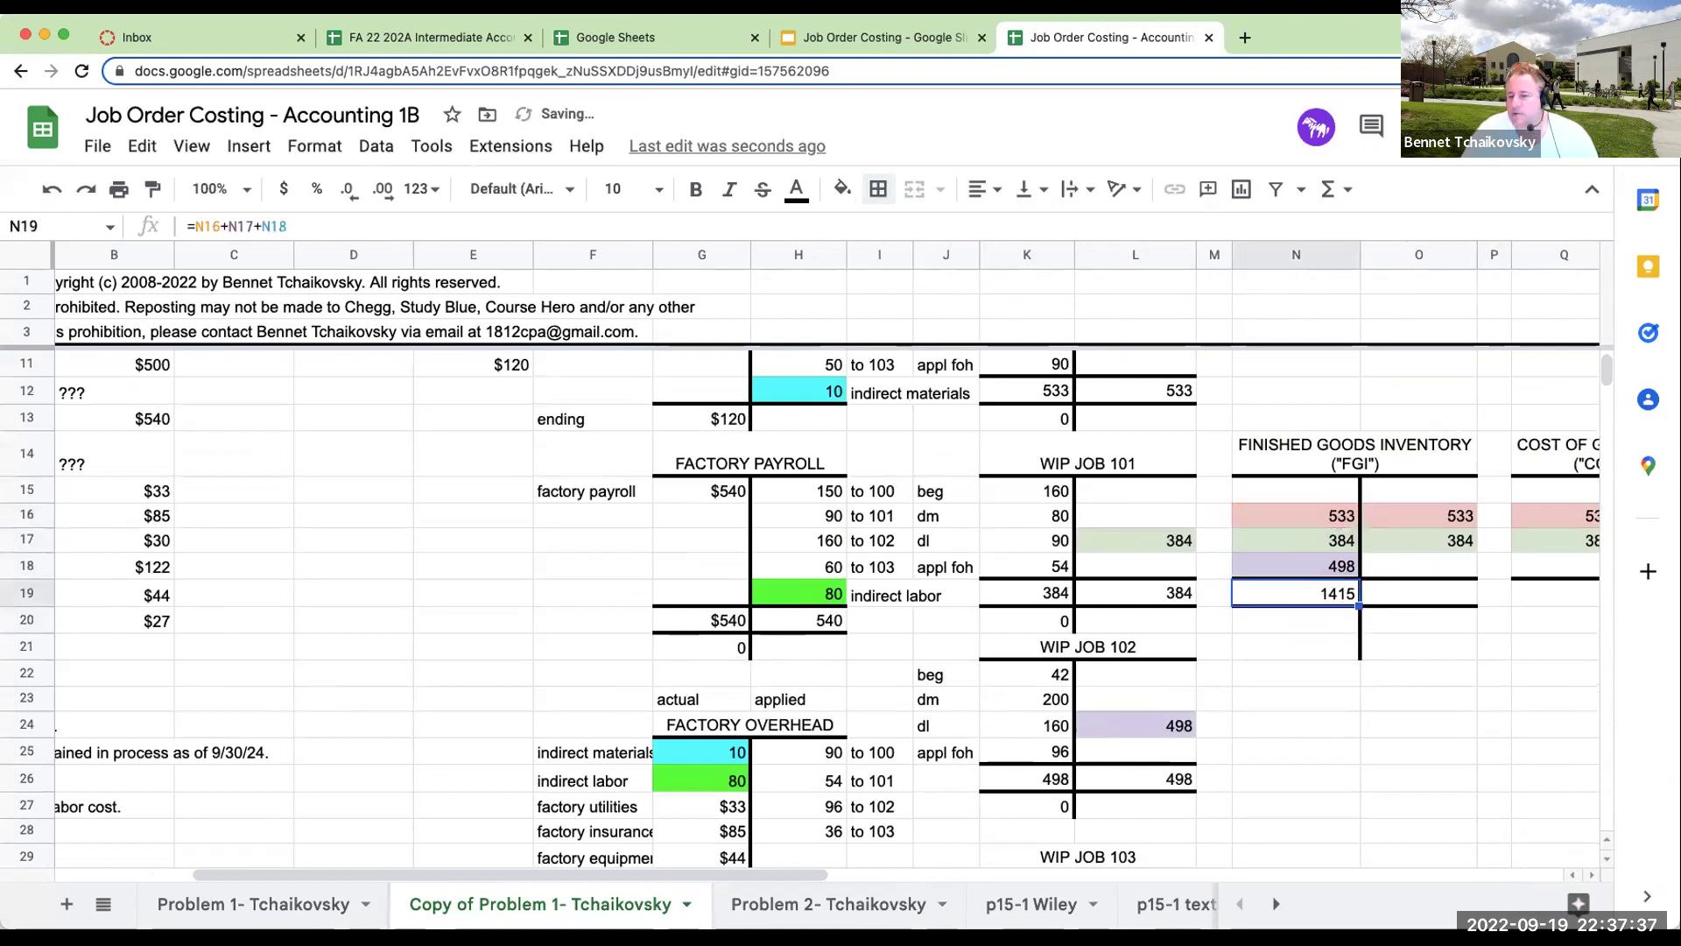
{"action": "key", "text": "Right"}
{"action": "type", "text": "+O16+O17"}
{"action": "key", "text": "Return"}
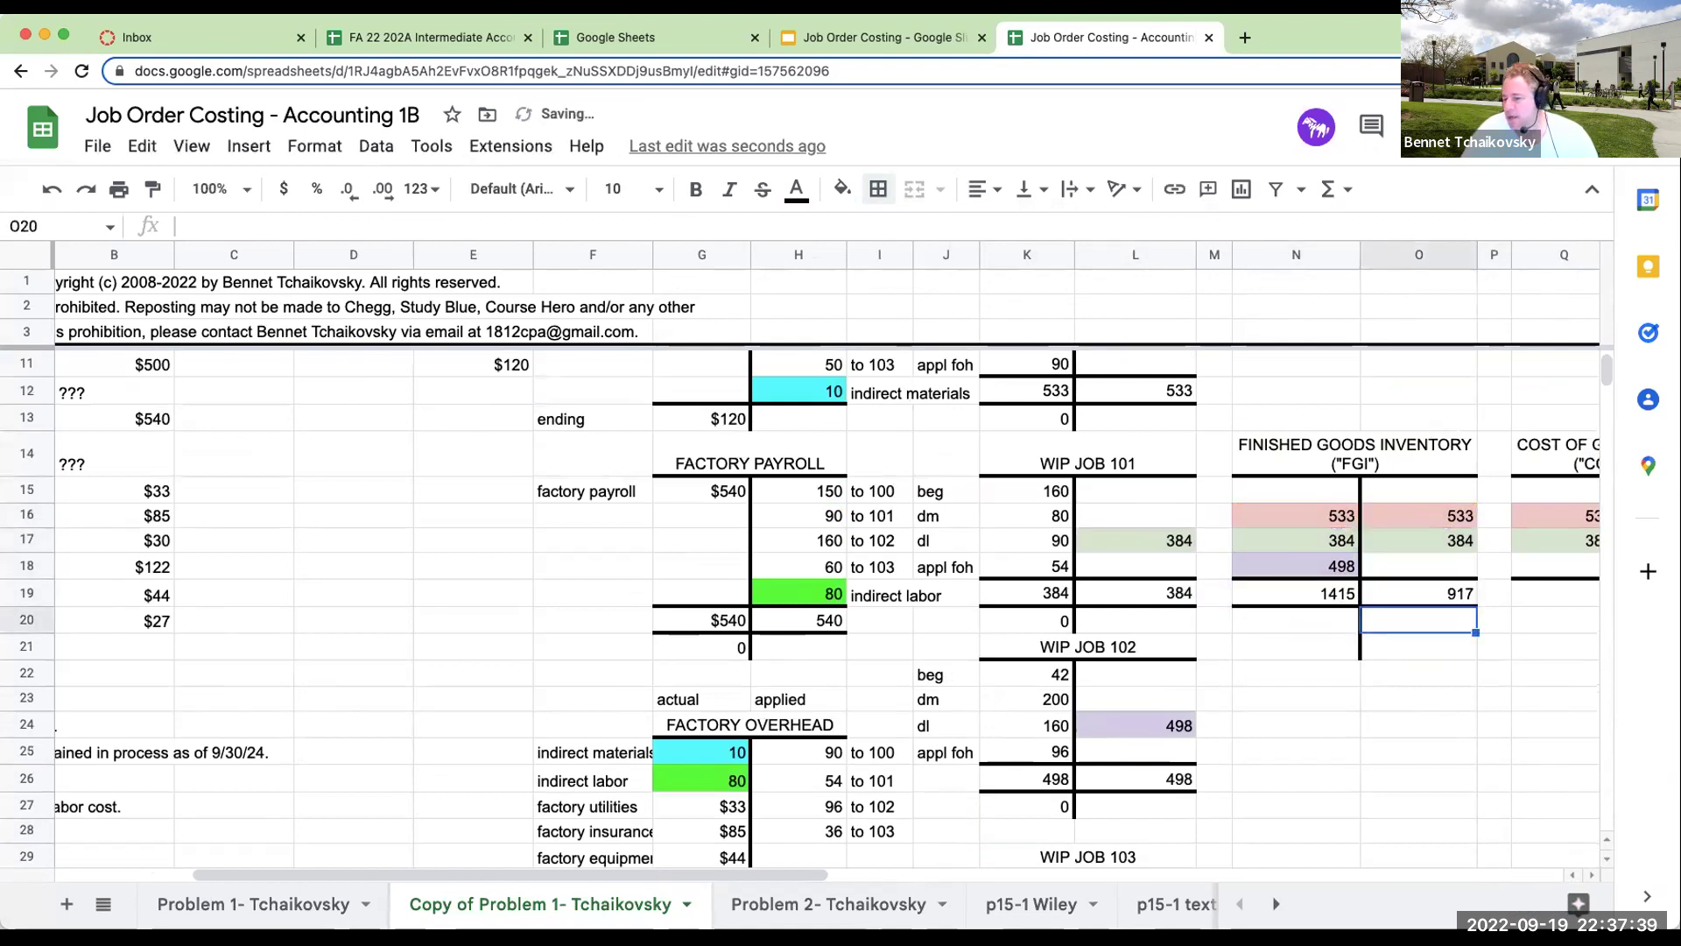
Compute the Finished Goods Inventory ending balance in N20 as N19-O19 and compare it with the Job 102 total in L26.
{"action": "key", "text": "Left"}
{"action": "type", "text": "+N19-O19"}
{"action": "key", "text": "Return"}
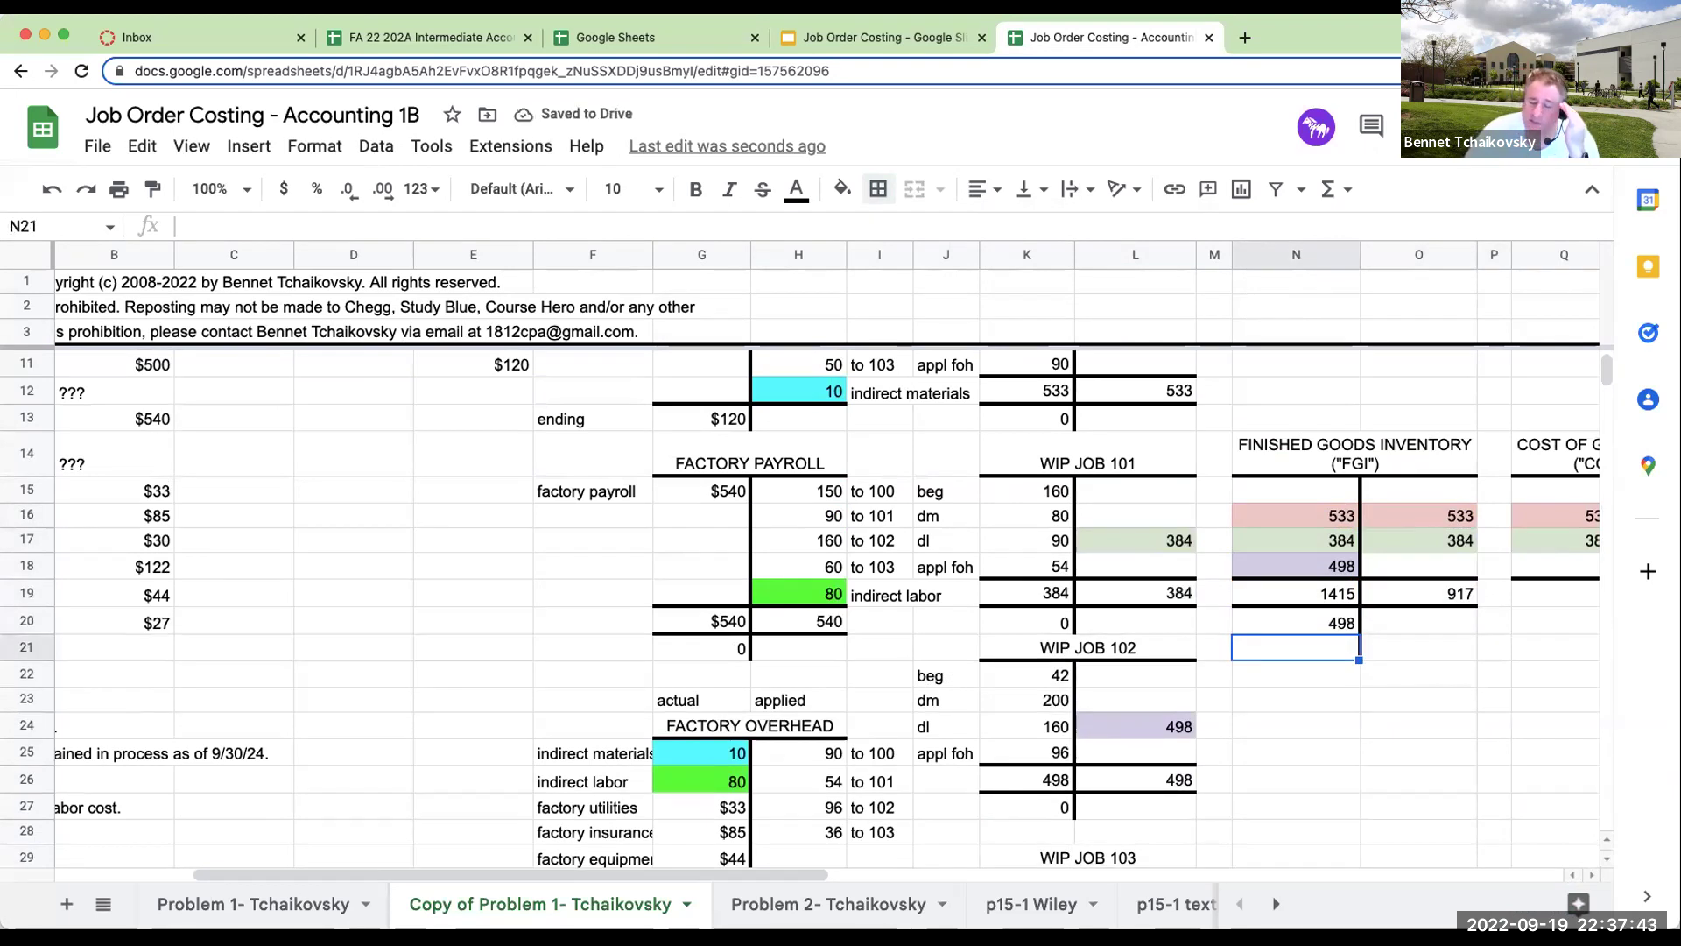
{"action": "left_click", "coordinate": [1296, 623]}
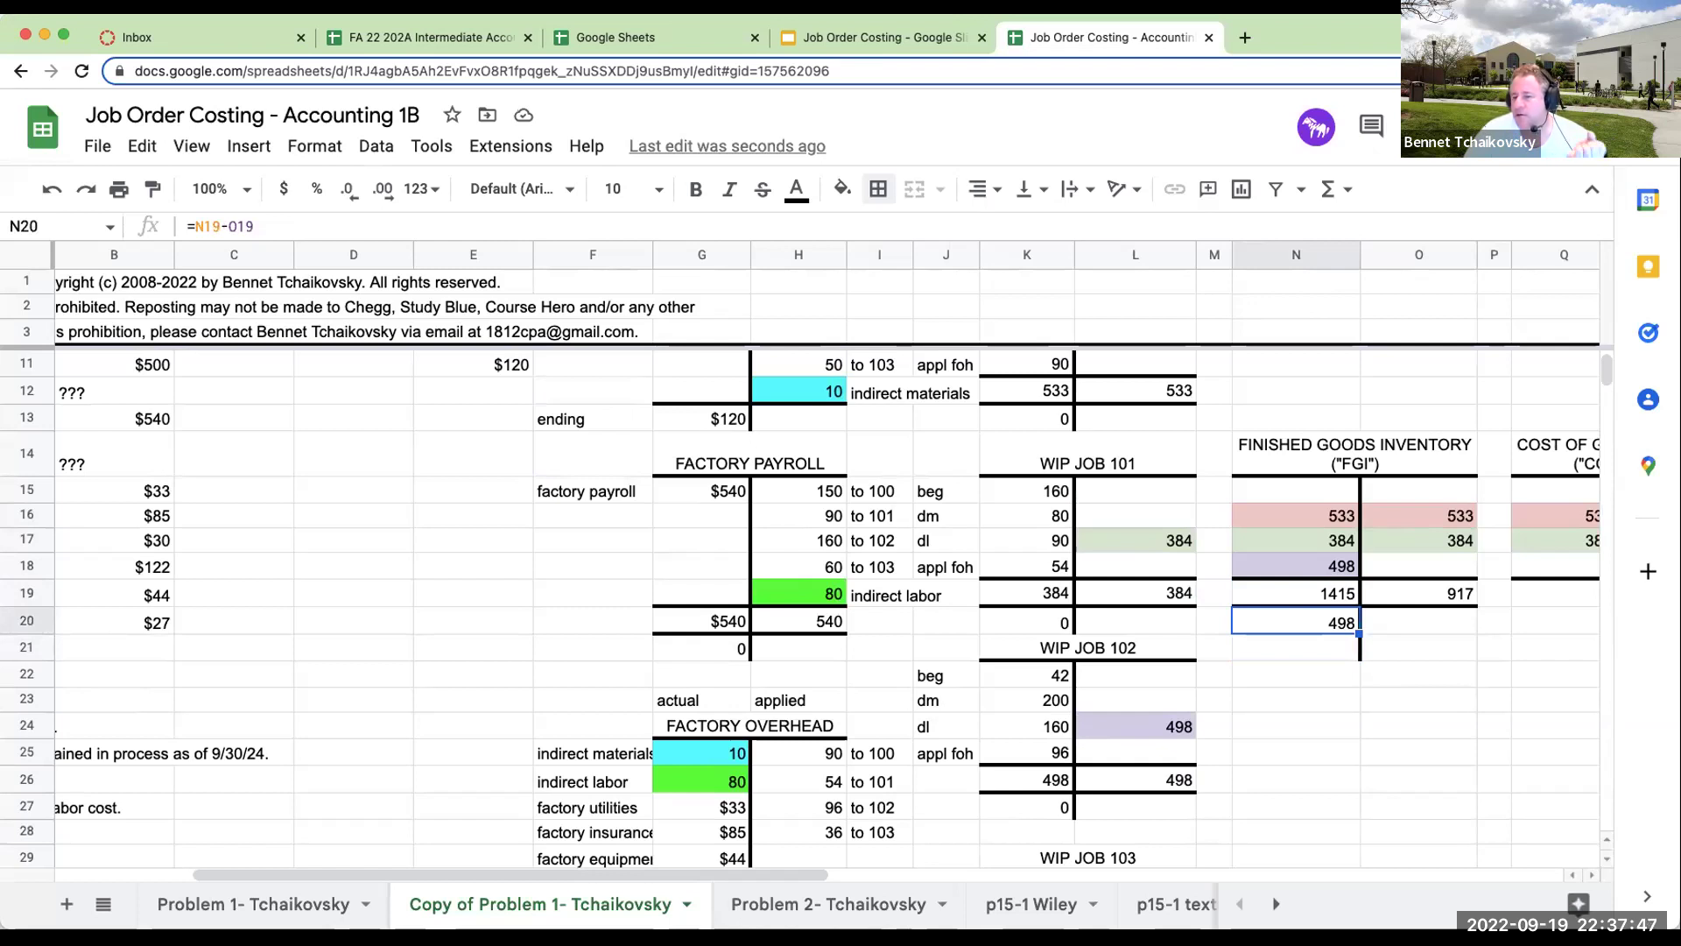
{"action": "left_click", "coordinate": [1178, 779]}
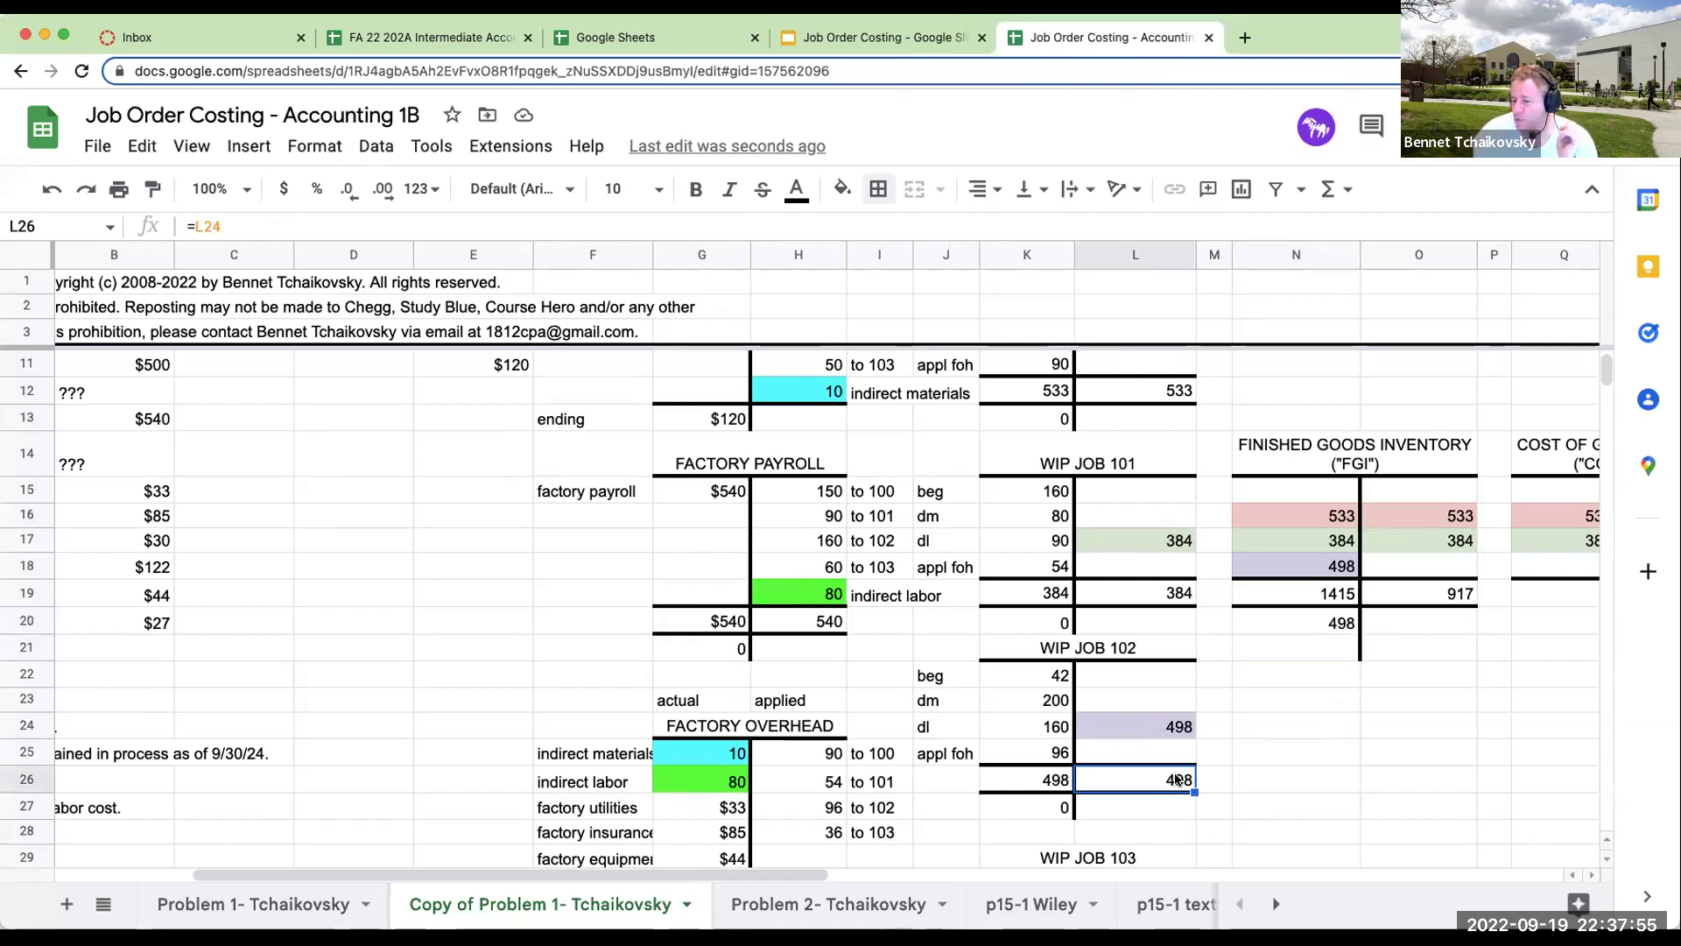
{"action": "left_click", "coordinate": [1333, 623]}
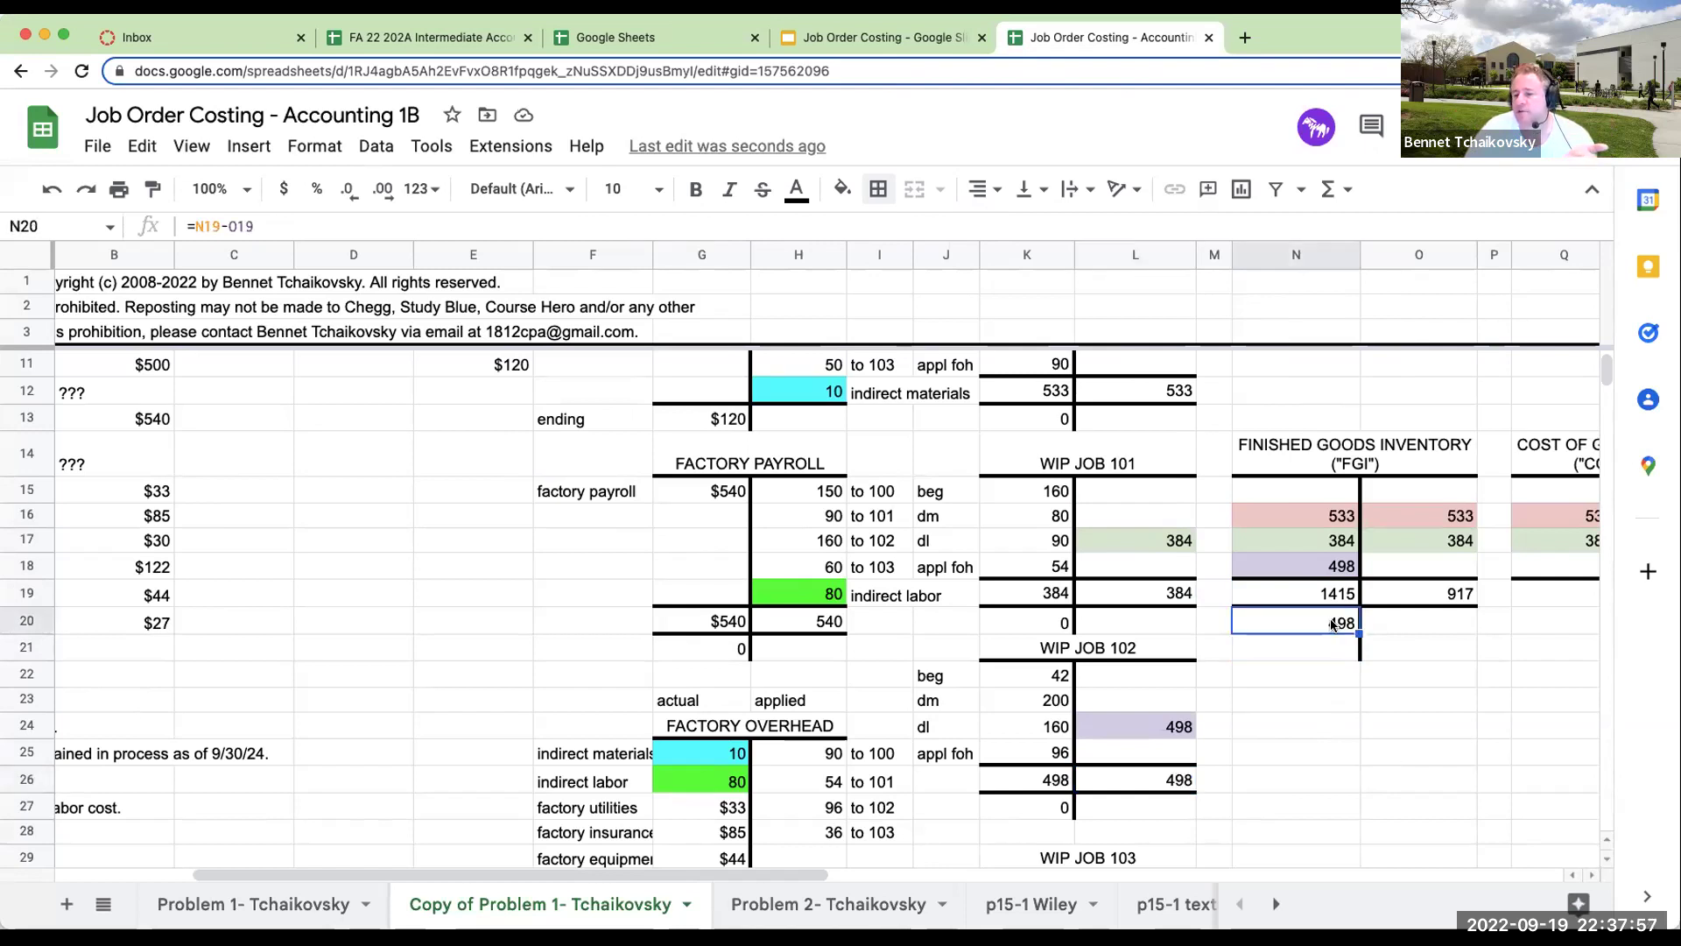
Total the Cost of Goods Sold debits in Q19 as Q16+Q17 and copy the blank cell Q20 to Q21 to extend the T-account line.
{"action": "left_click", "coordinate": [1405, 599]}
{"action": "key", "text": "Right"}
{"action": "key", "text": "Right"}
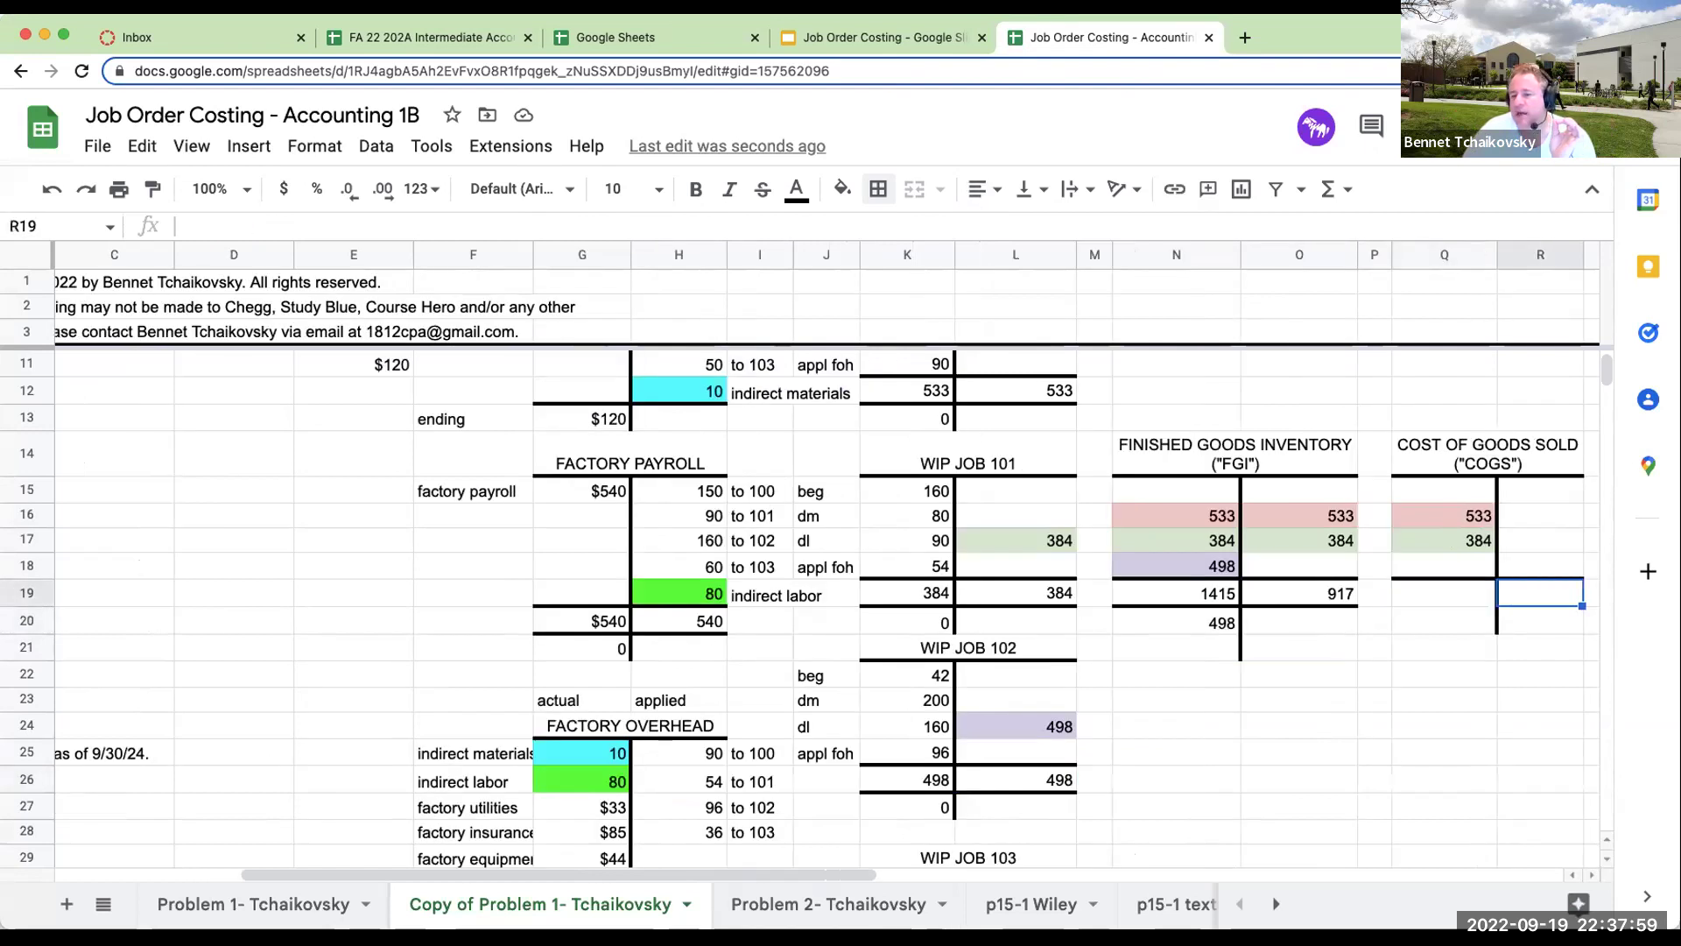
{"action": "type", "text": "=O19"}
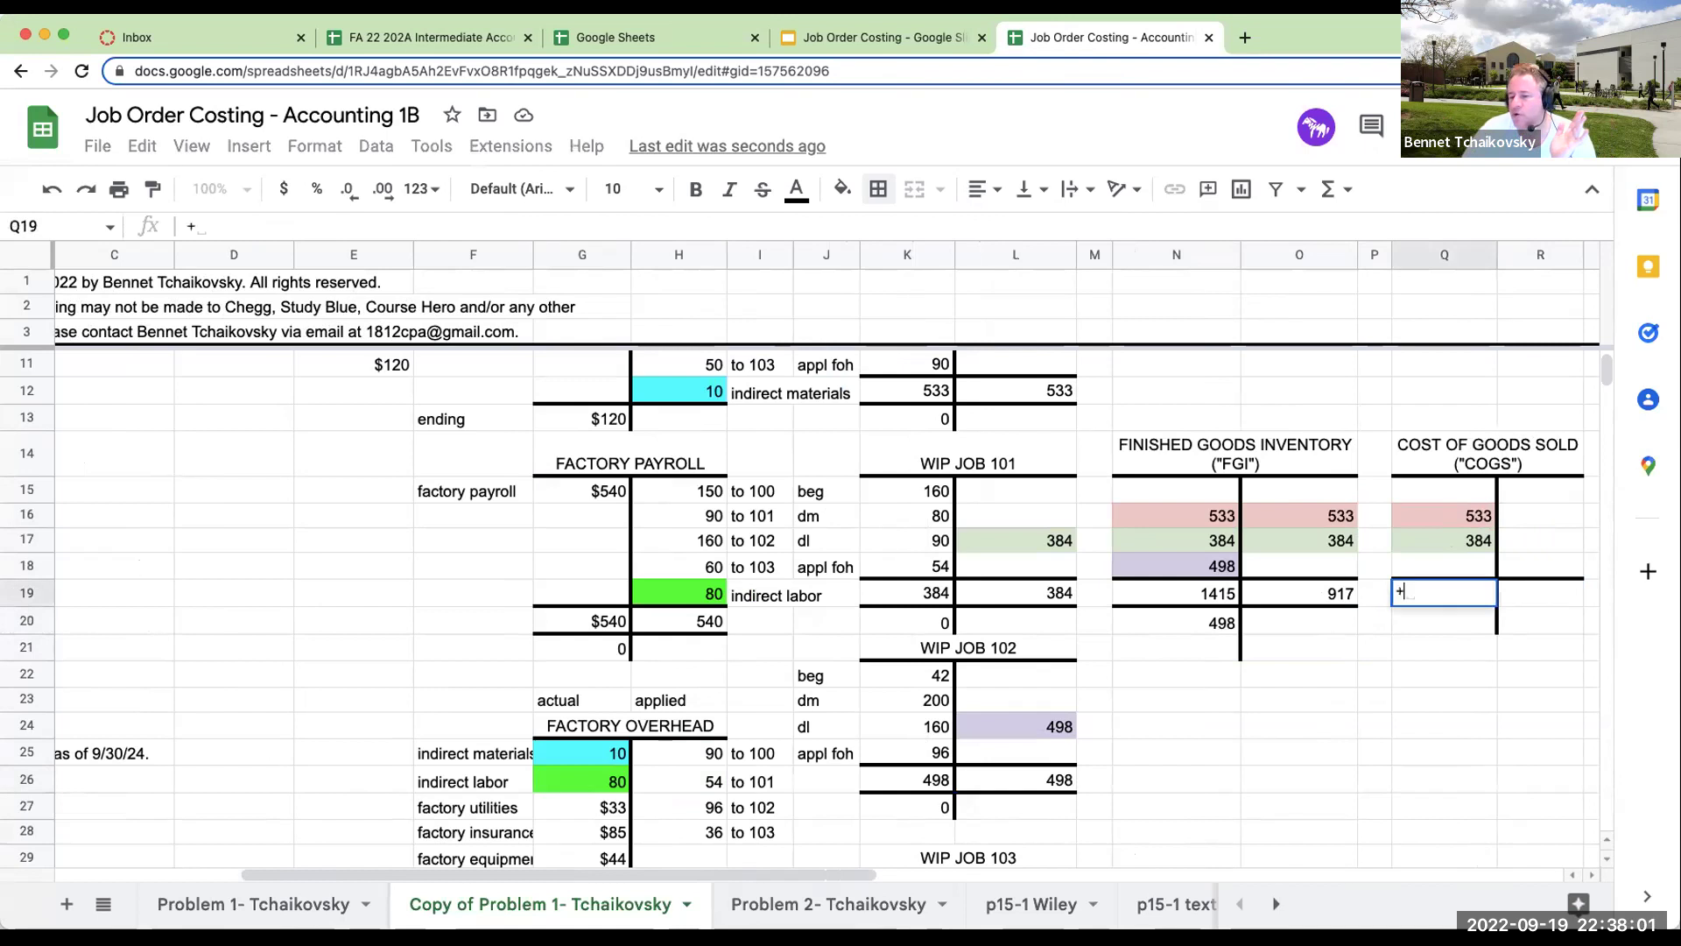
{"action": "key", "text": "Return"}
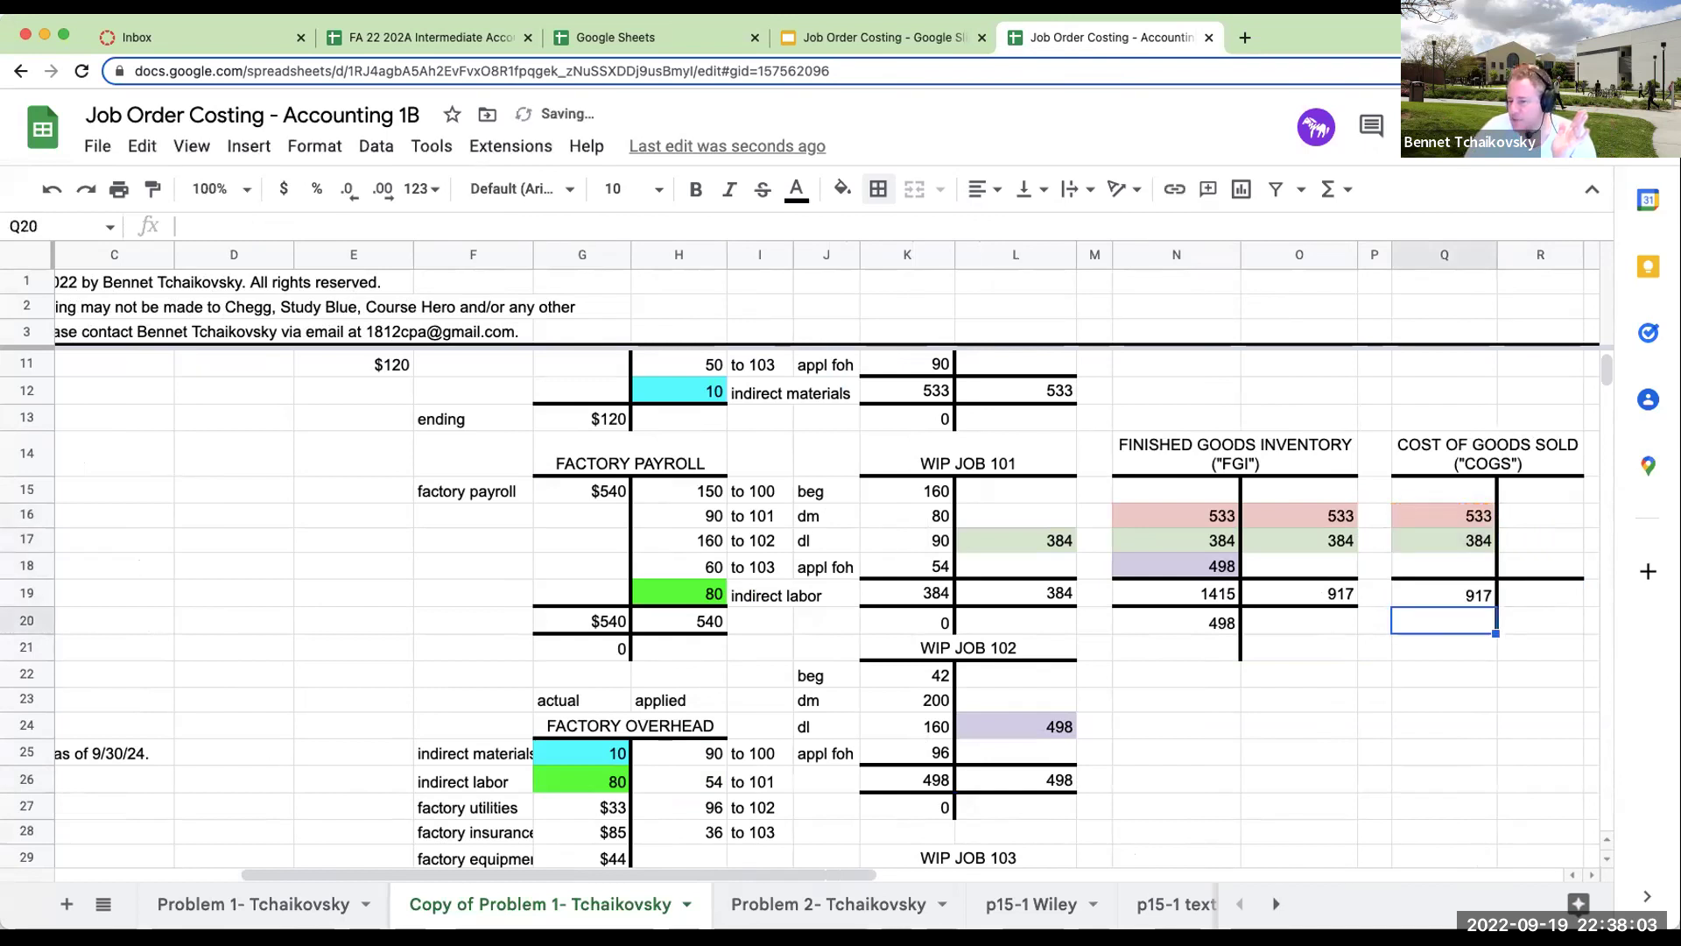
{"action": "key", "text": "Down"}
{"action": "key", "text": "Down"}
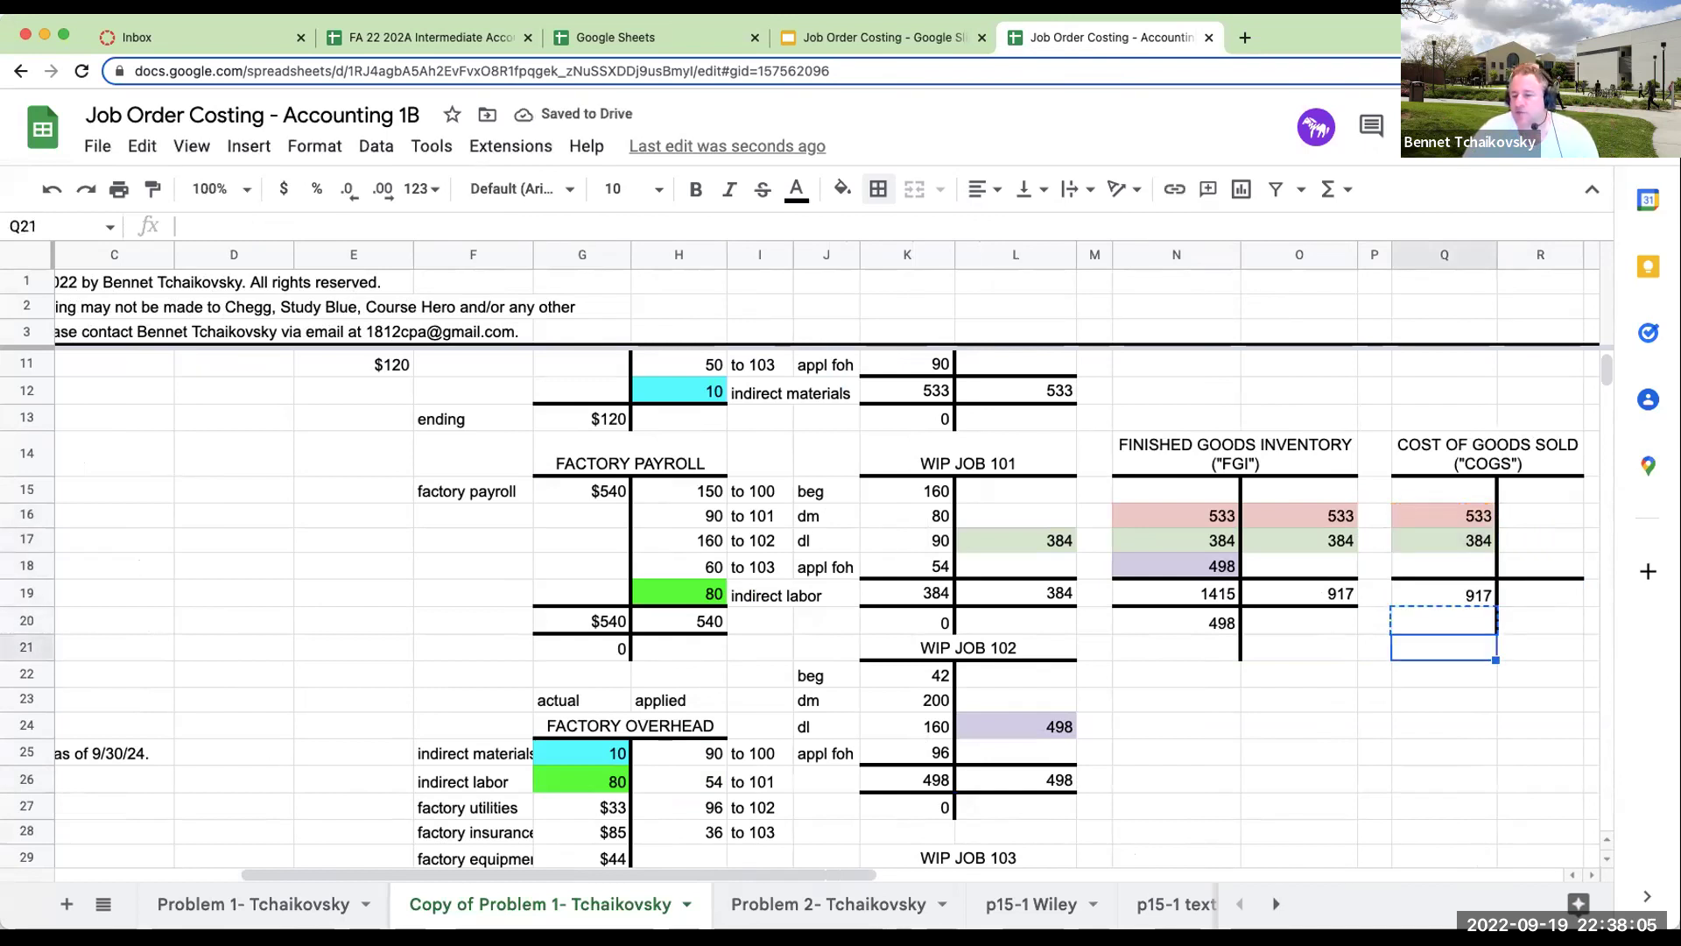
{"action": "left_click", "coordinate": [1463, 597]}
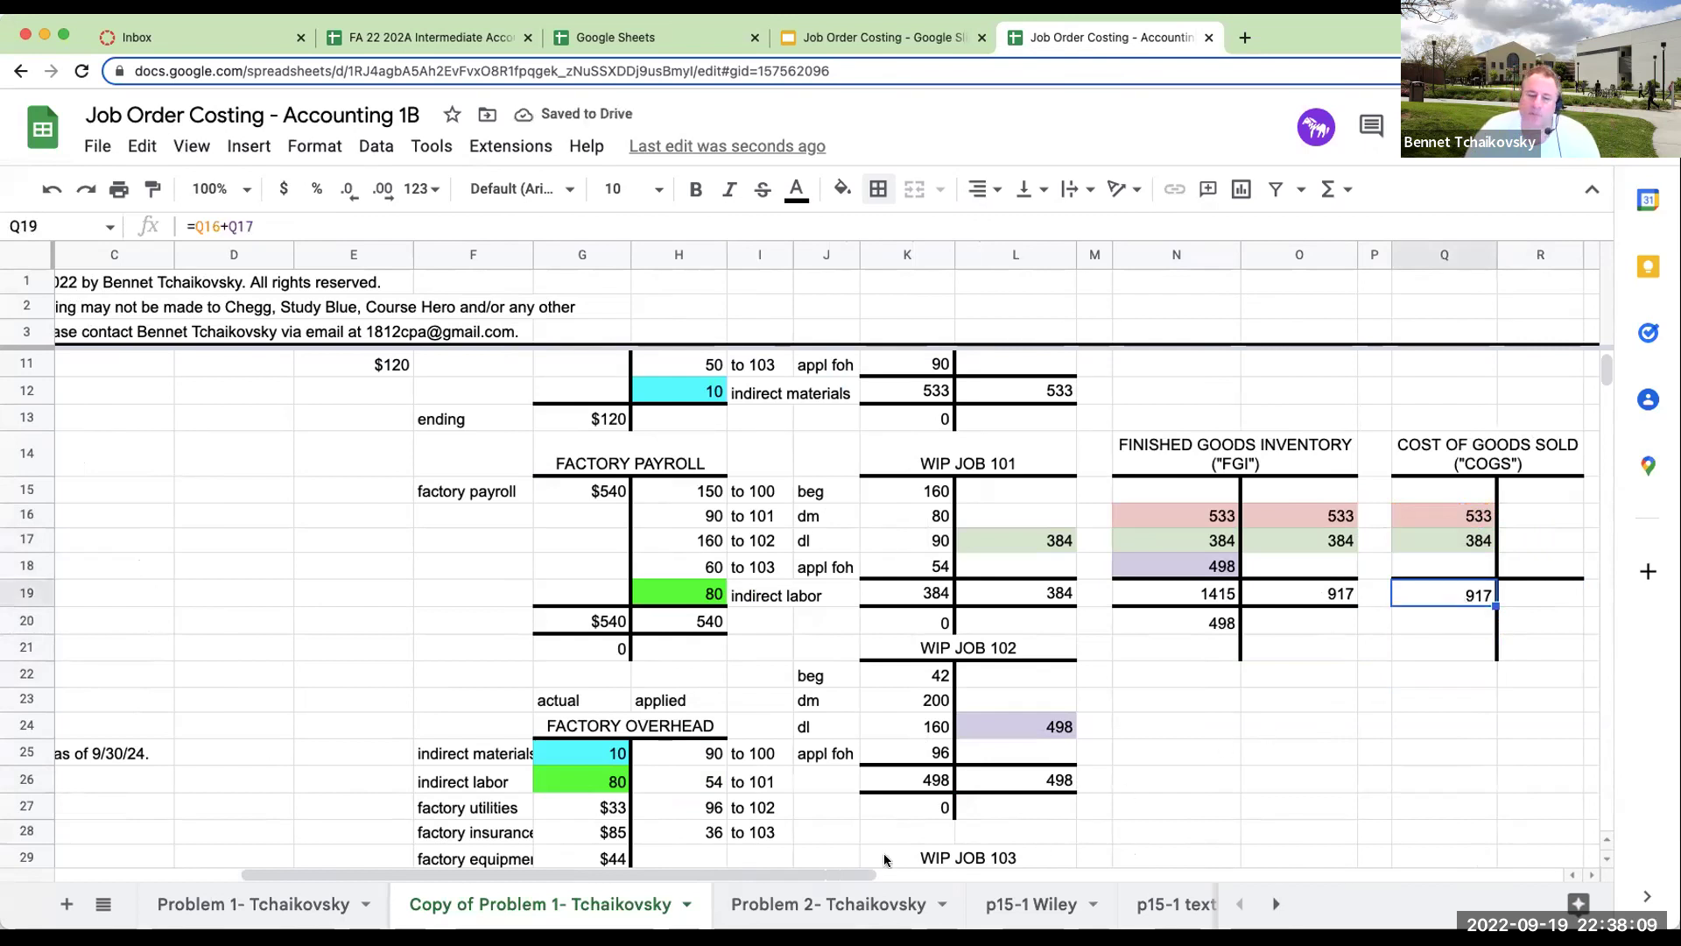
Copy the list of required items in A43:A50 to the area starting at O25, below the Finished Goods and Cost of Goods Sold accounts.
{"action": "left_click_drag", "start_coordinate": [862, 873], "coordinate": [676, 873]}
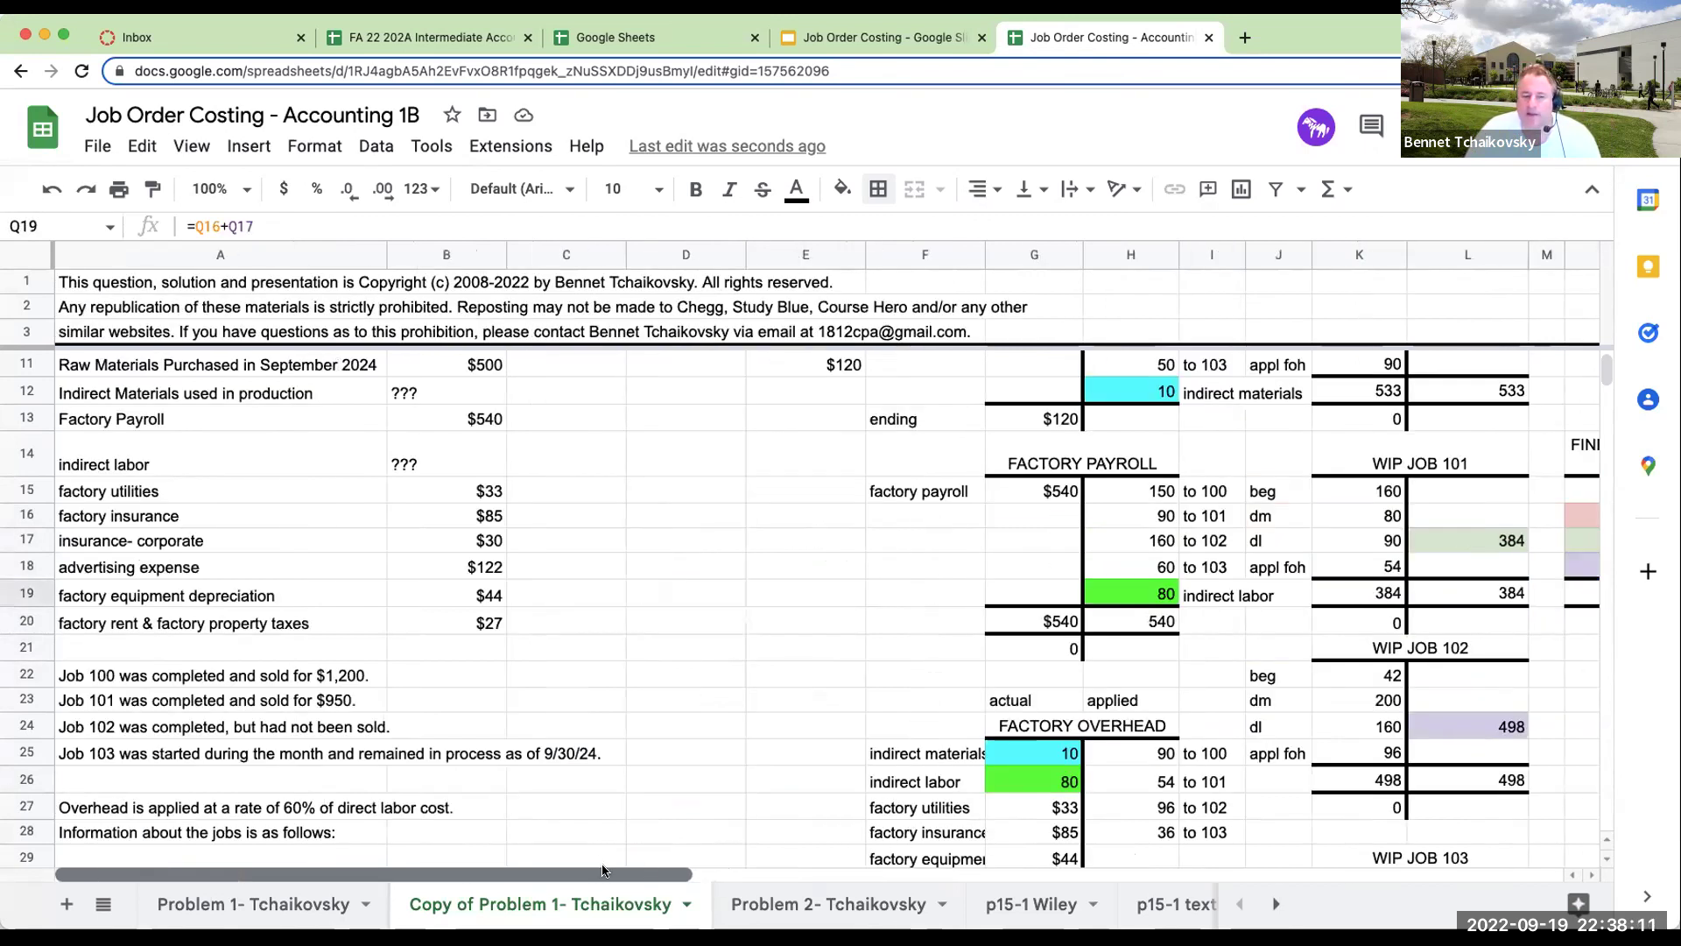
{"action": "scroll", "coordinate": [648, 740], "scroll_direction": "down", "scroll_amount": 7}
{"action": "left_click_drag", "start_coordinate": [155, 565], "coordinate": [269, 738]}
{"action": "key", "text": "ctrl+c"}
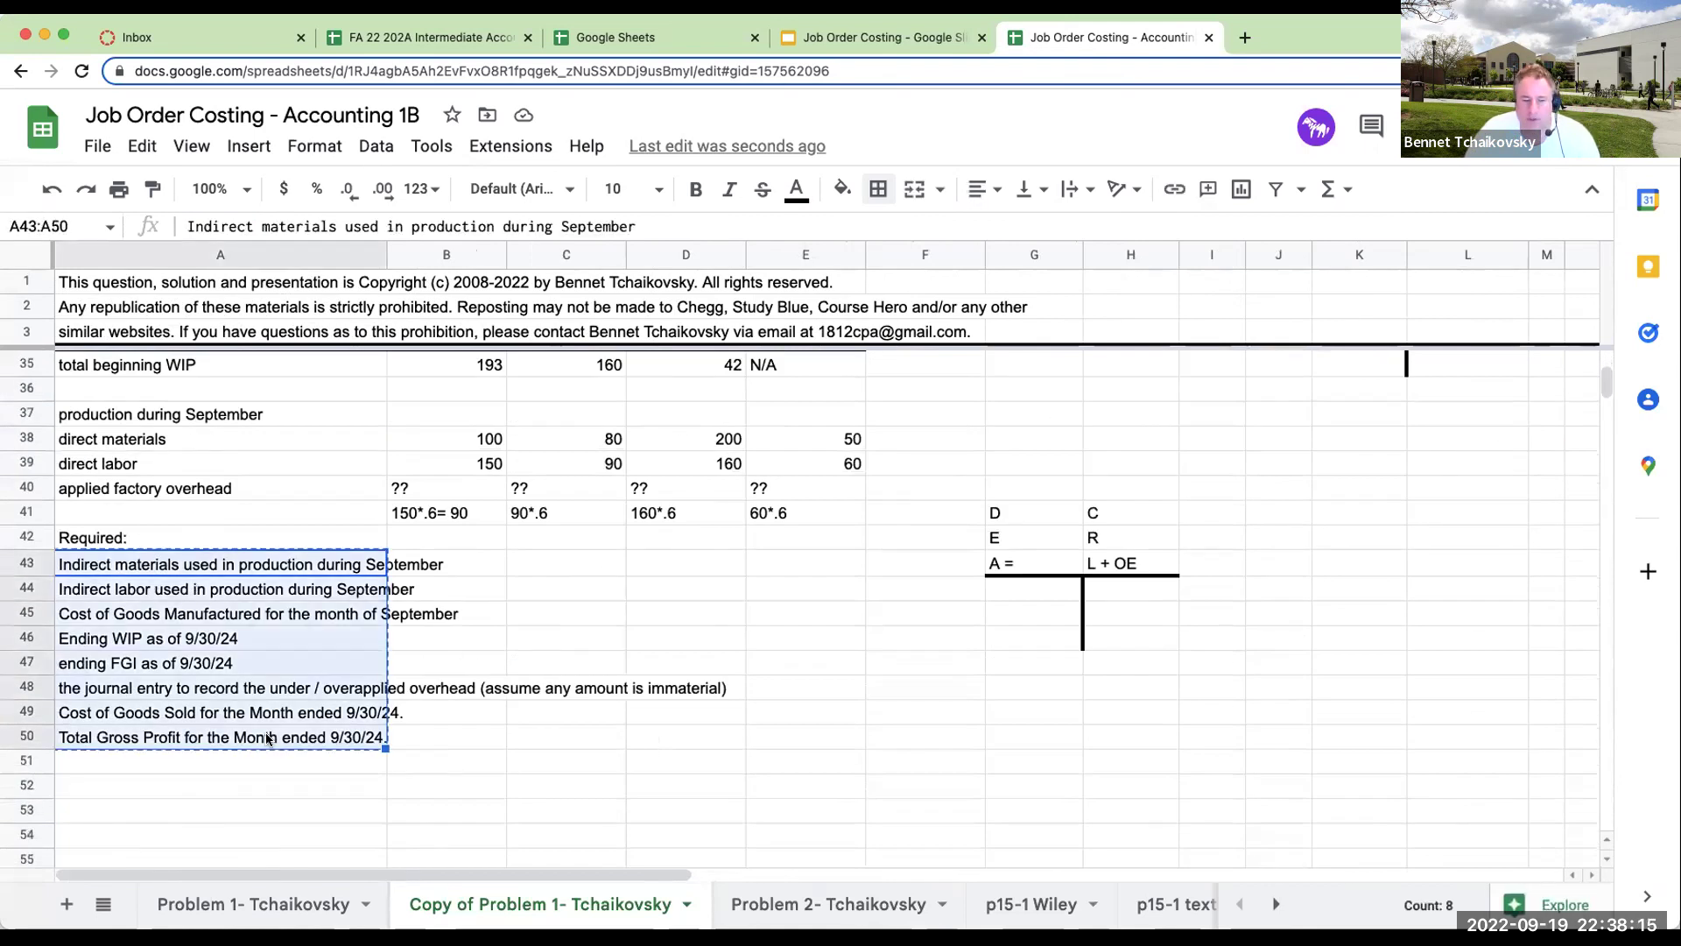
{"action": "scroll", "coordinate": [1274, 691], "scroll_direction": "up", "scroll_amount": 7}
{"action": "scroll", "coordinate": [1274, 691], "scroll_direction": "down", "scroll_amount": 5}
{"action": "left_click", "coordinate": [1341, 626]}
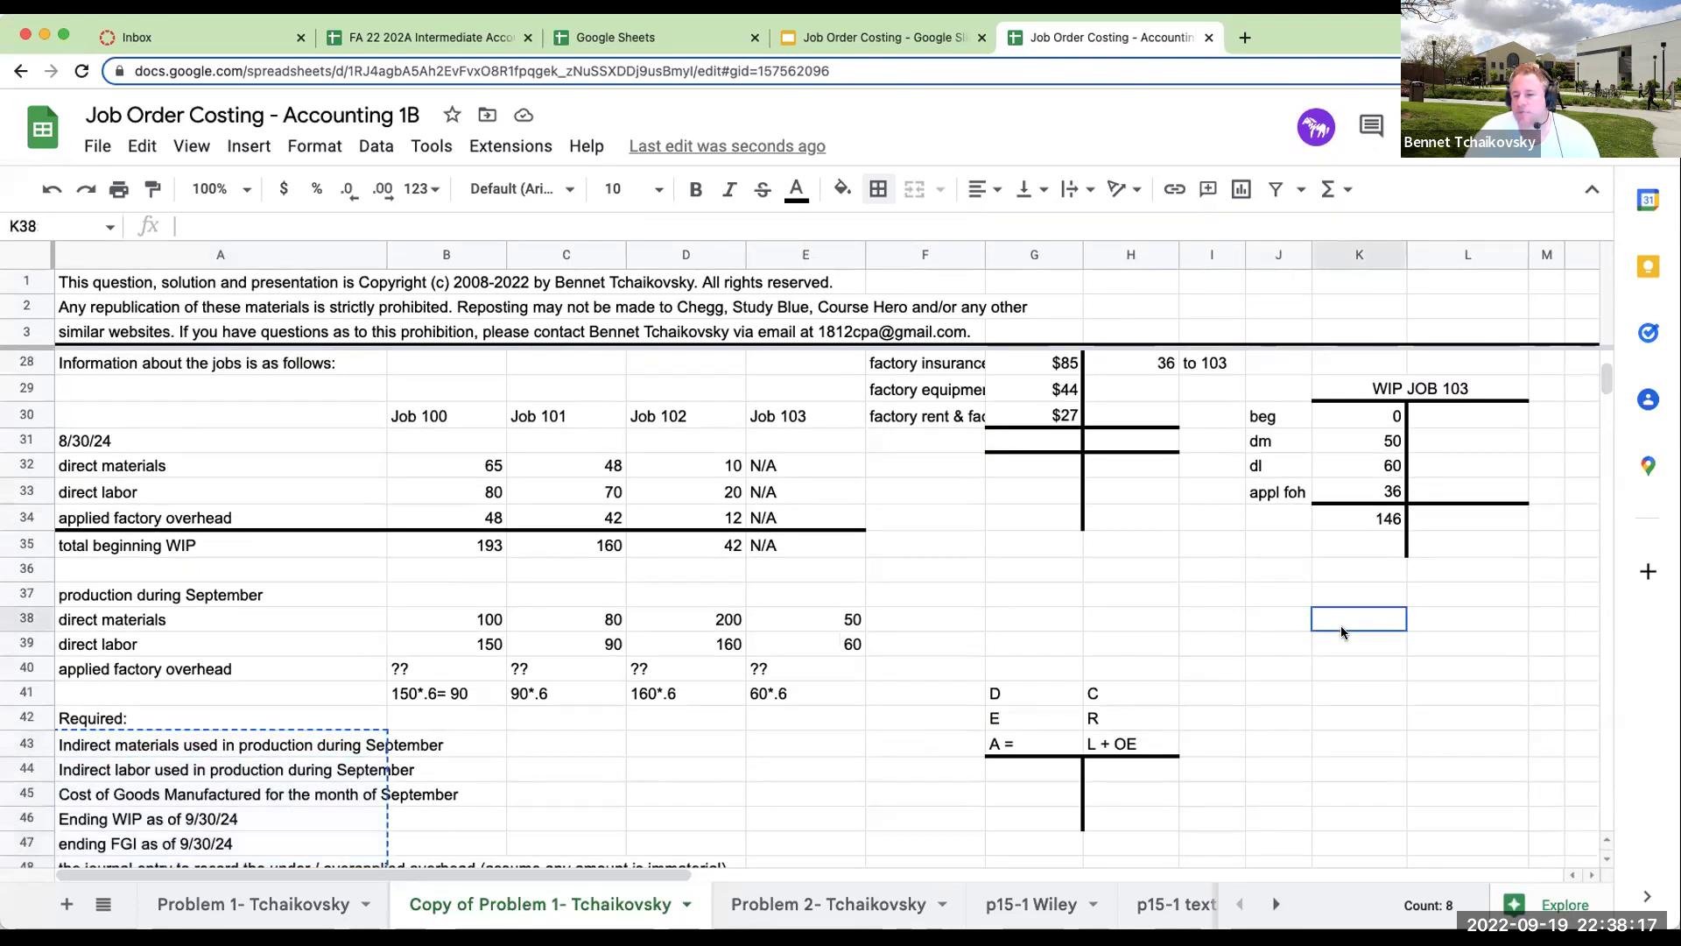
{"action": "key", "text": "Right"}
{"action": "key", "text": "Right"}
{"action": "key", "text": "Right"}
{"action": "key", "text": "Right"}
{"action": "key", "text": "Left"}
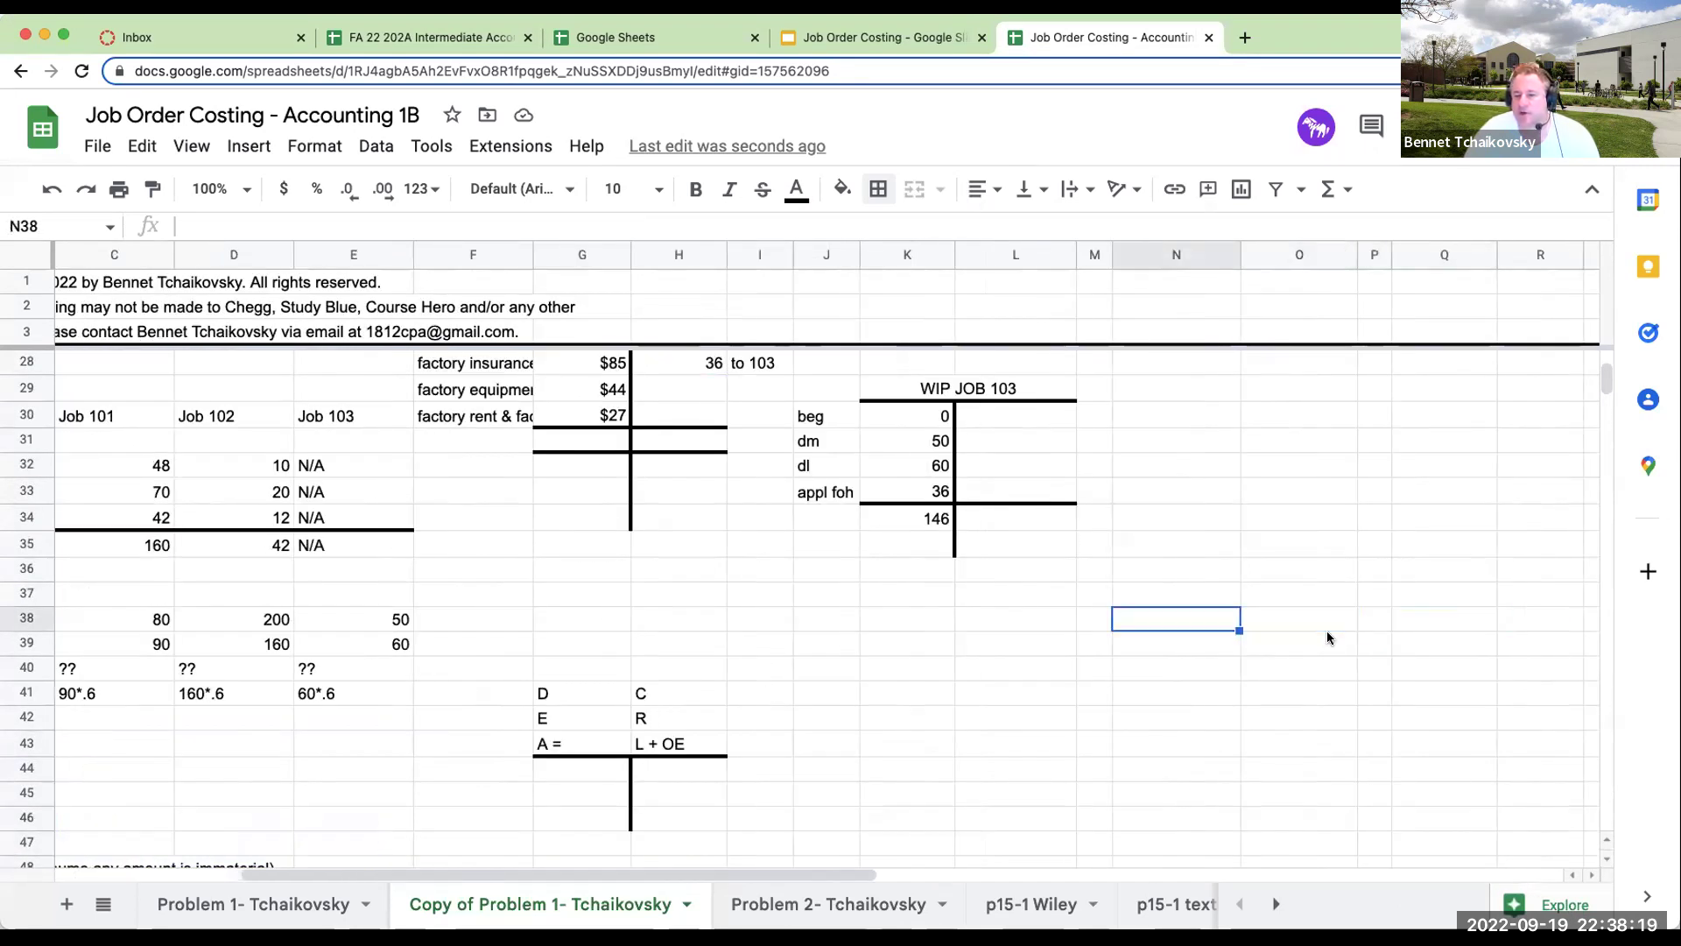
{"action": "scroll", "coordinate": [1326, 630], "scroll_direction": "up", "scroll_amount": 4}
{"action": "left_click", "coordinate": [1233, 605]}
{"action": "left_click", "coordinate": [1232, 635]}
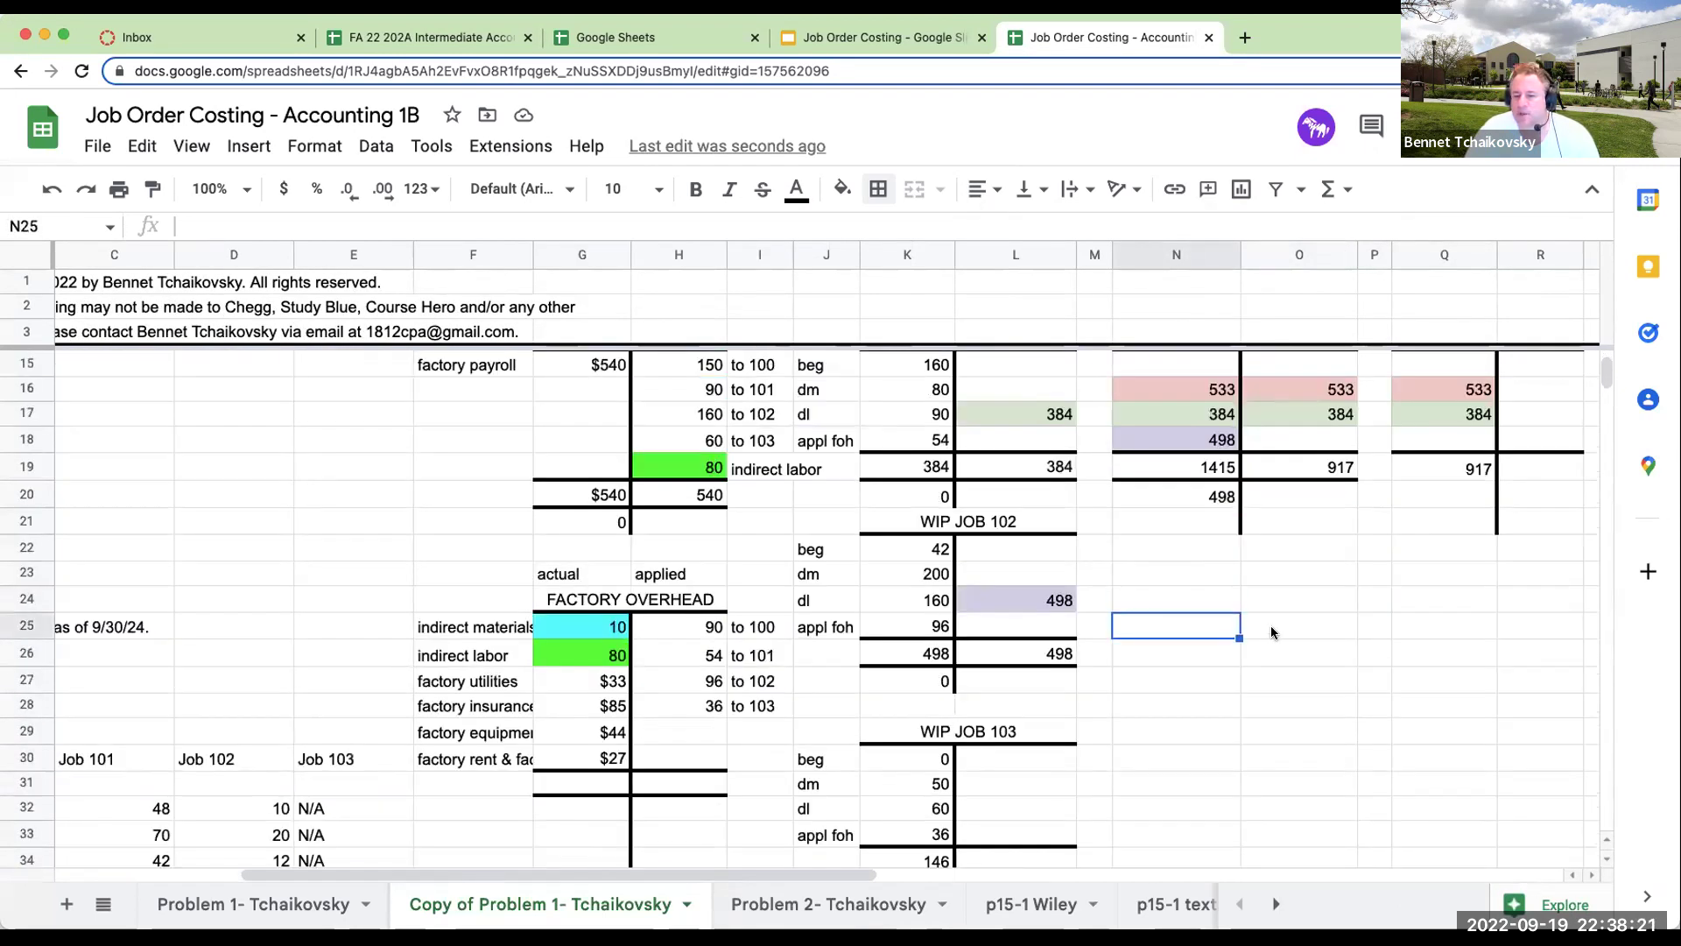
{"action": "left_click", "coordinate": [1269, 629]}
{"action": "key", "text": "ctrl+v"}
{"action": "left_click", "coordinate": [1194, 627]}
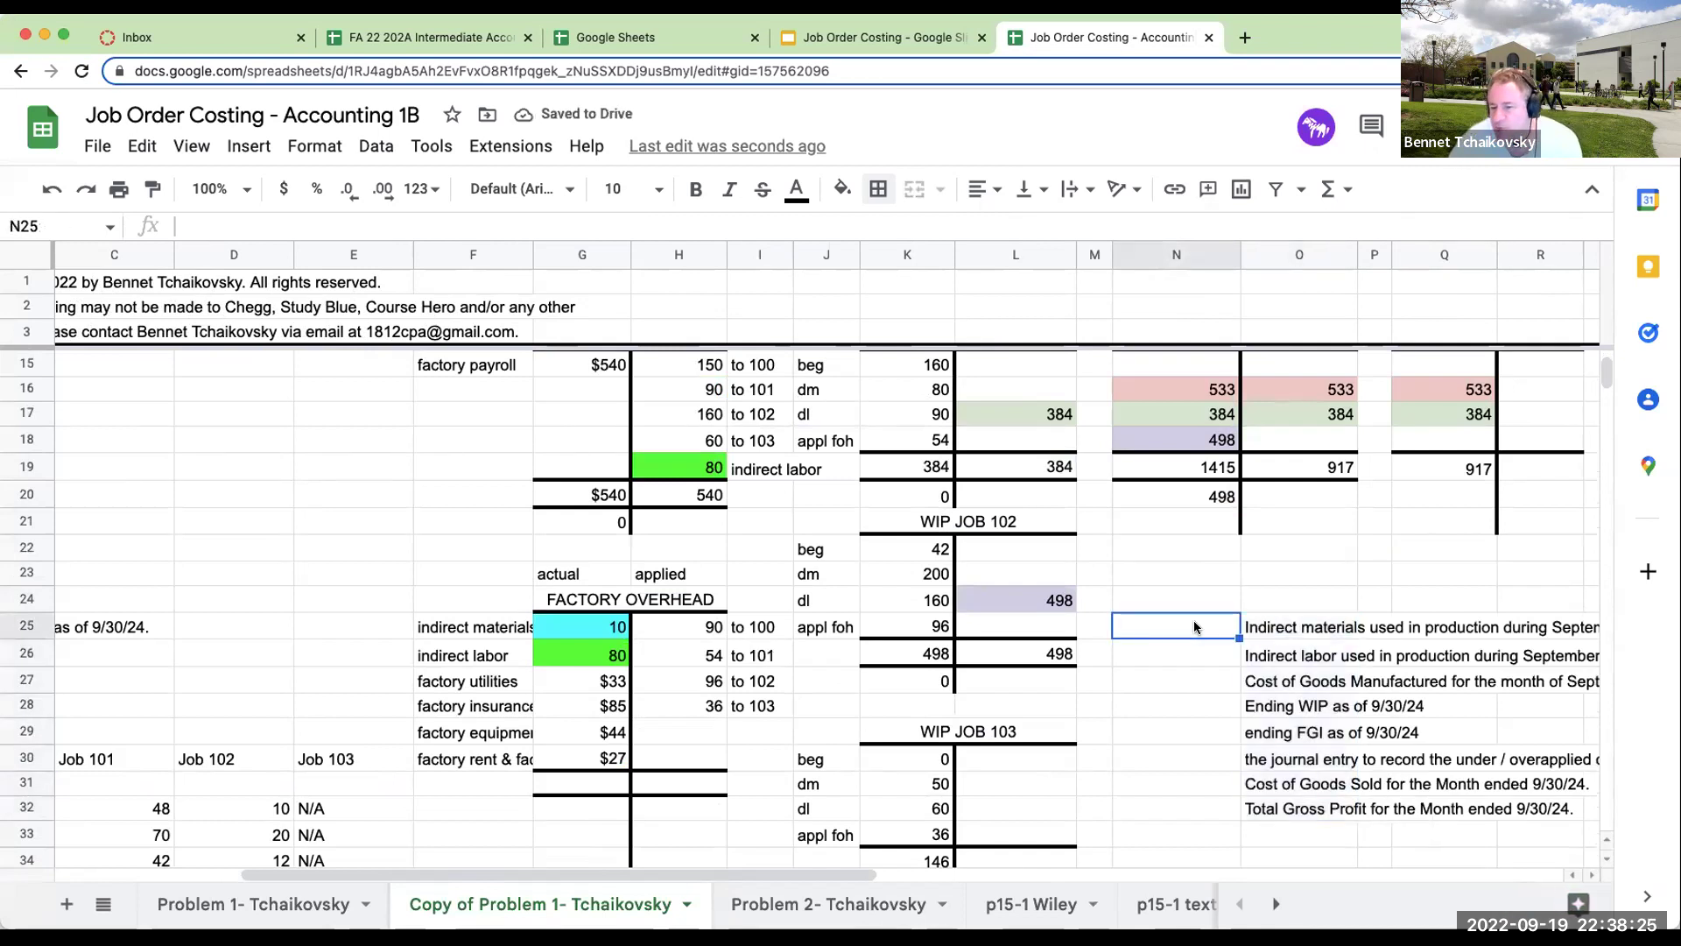
Answer indirect materials used in N25 with a reference to H12 and indirect labor used in N26 with a reference to H19.
{"action": "type", "text": "+"}
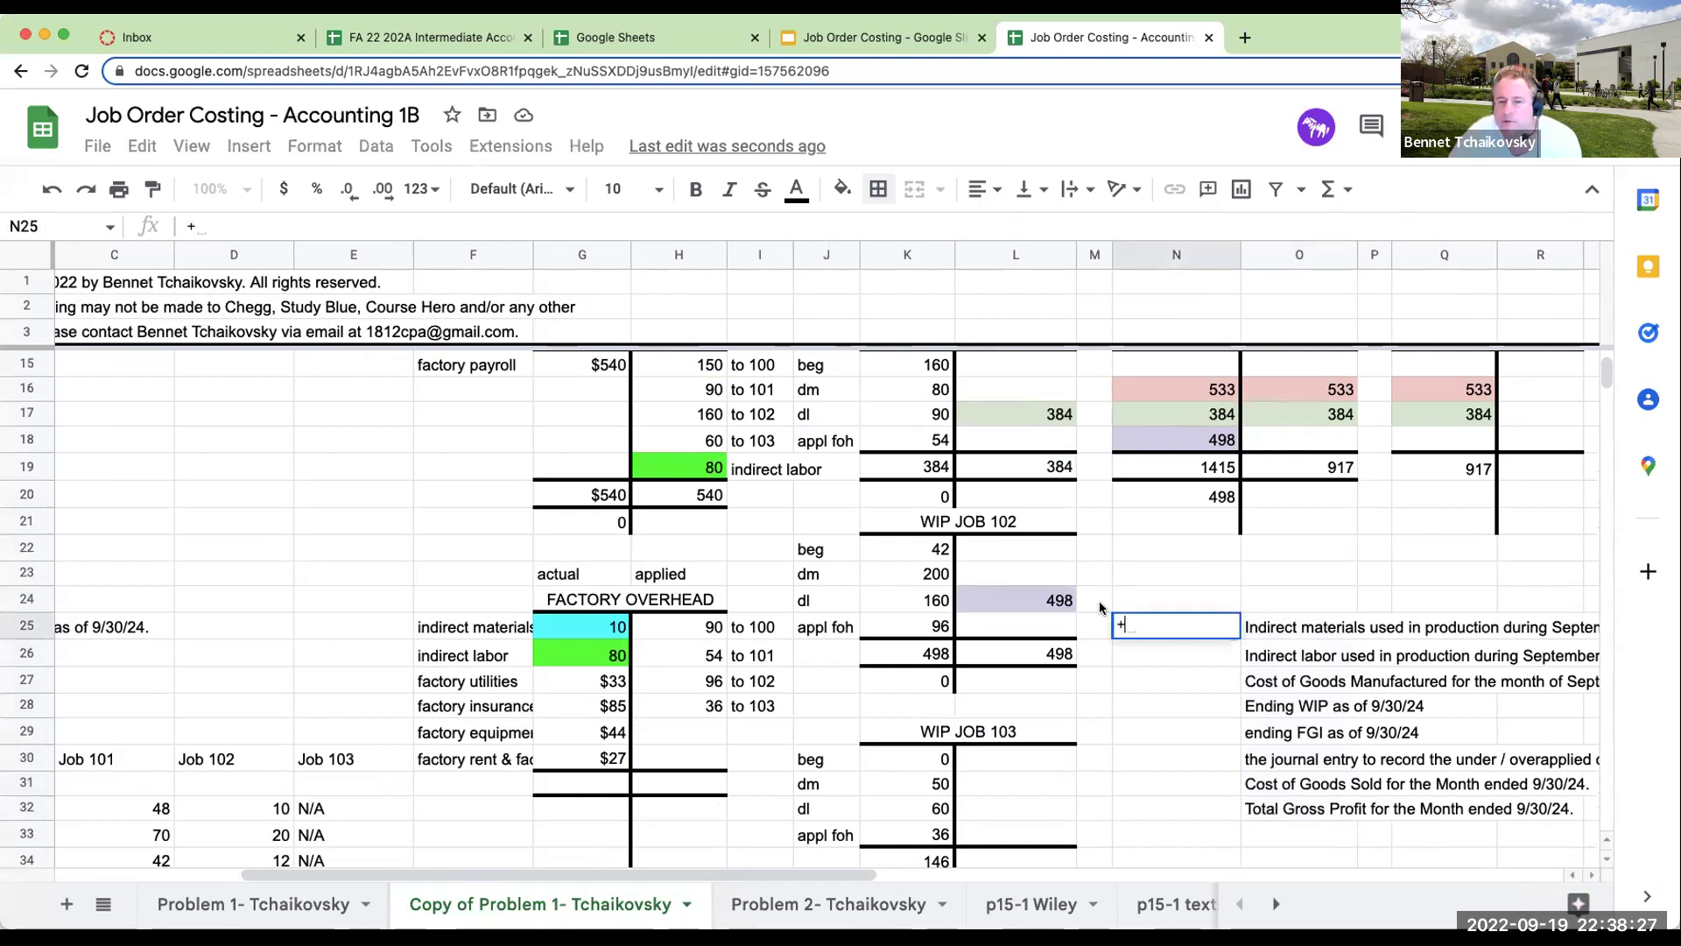
{"action": "scroll", "coordinate": [1094, 604], "scroll_direction": "up", "scroll_amount": 3}
{"action": "left_click", "coordinate": [691, 512]}
{"action": "key", "text": "Return"}
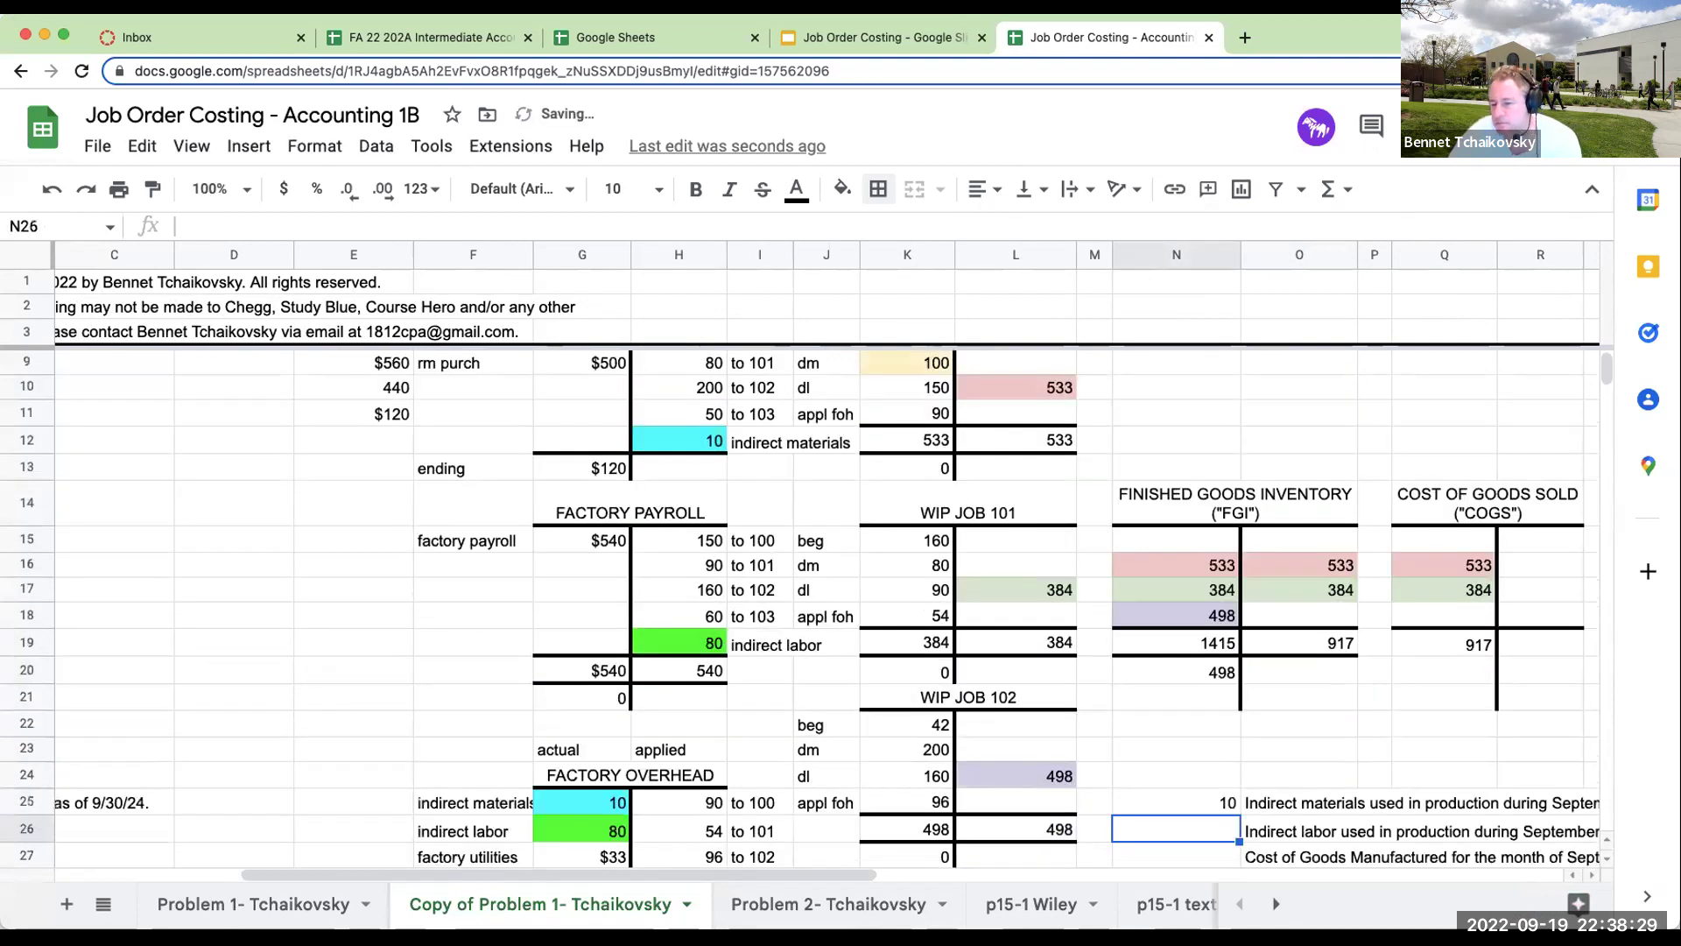
{"action": "type", "text": "+"}
{"action": "left_click", "coordinate": [692, 643]}
{"action": "key", "text": "Return"}
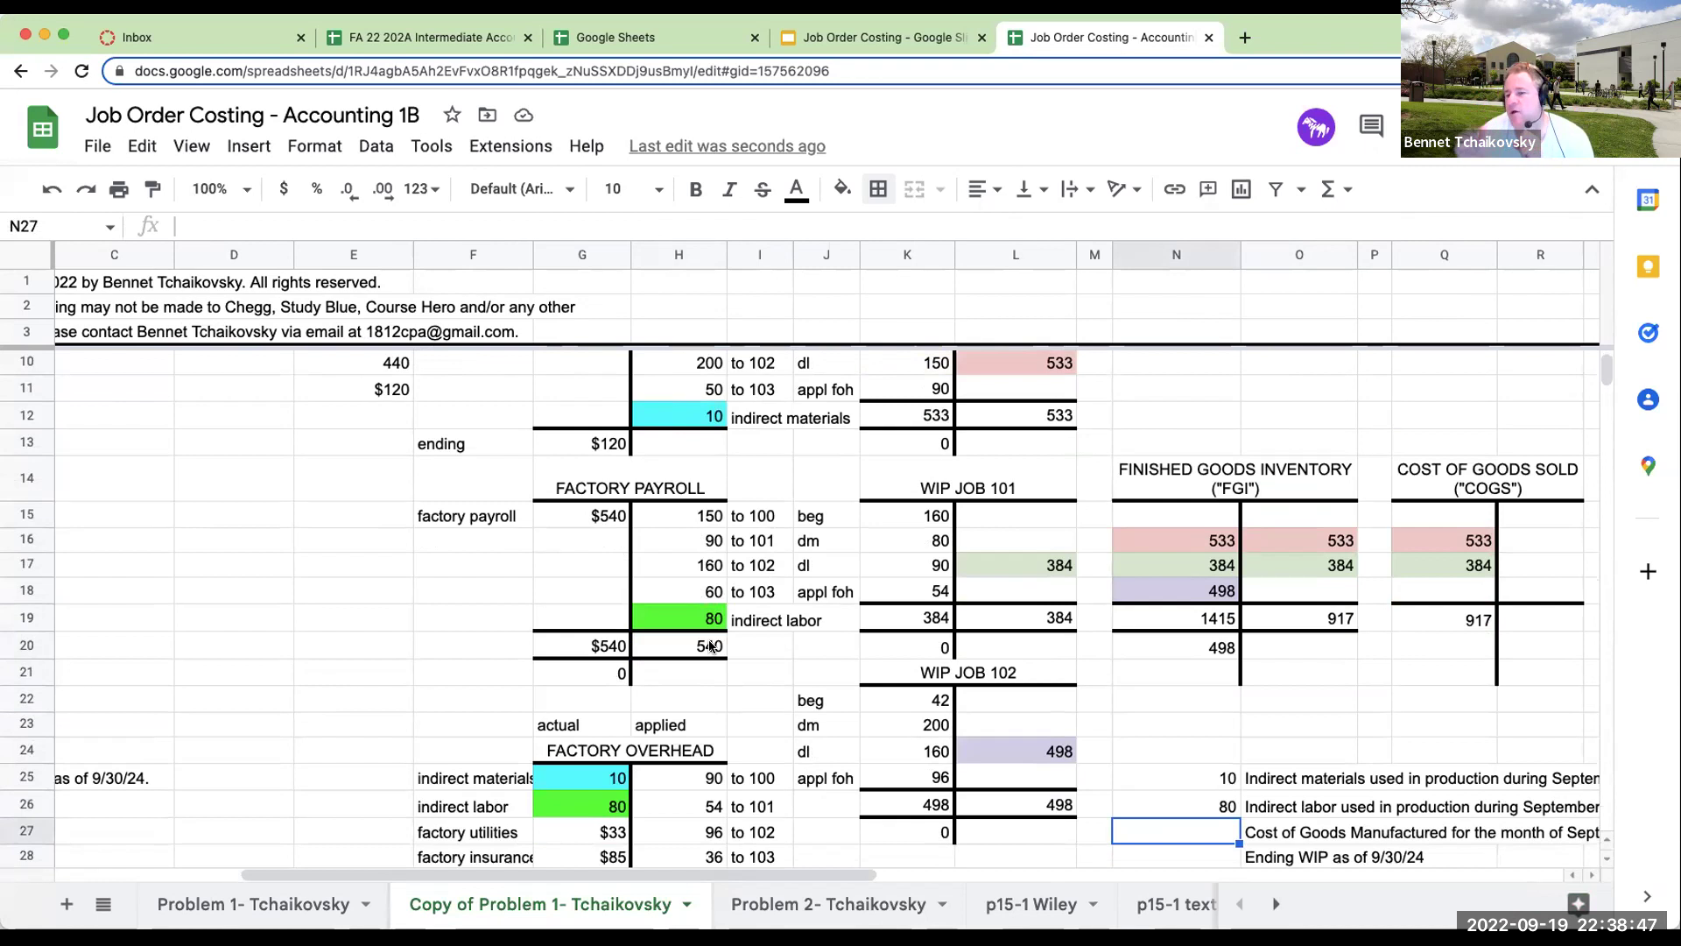
Compute the Cost of Goods Manufactured in N27 as N16+N17+N18 from the Finished Goods Inventory debits and review its formula.
{"action": "left_click", "coordinate": [1026, 364]}
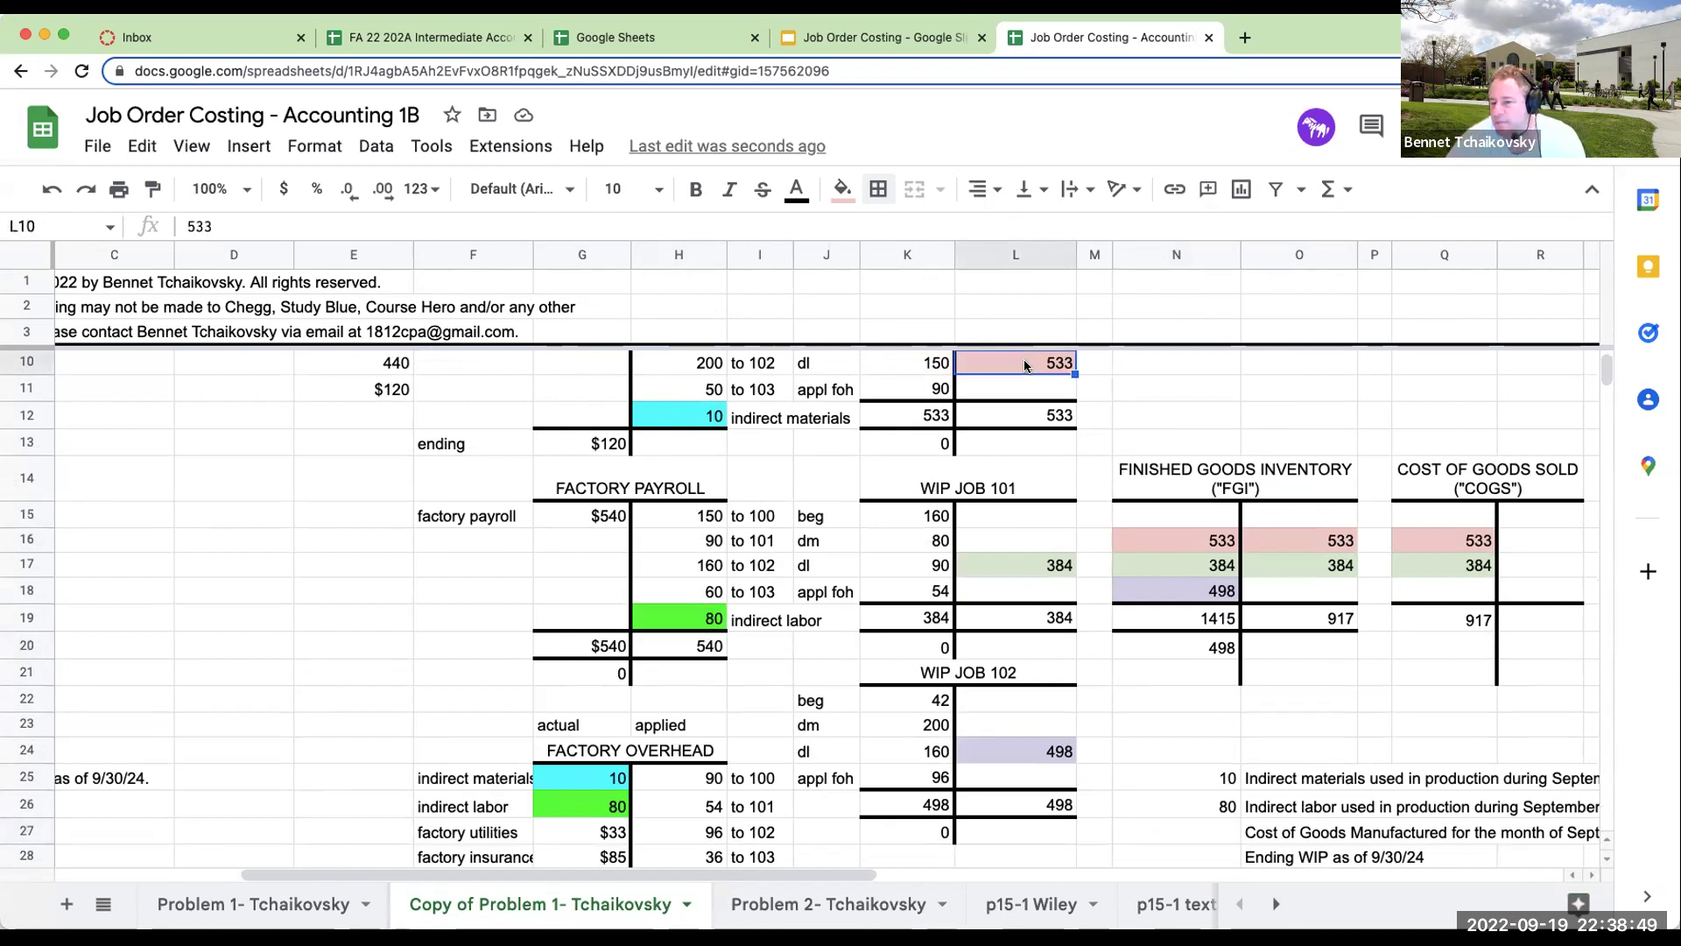
{"action": "left_click", "coordinate": [1196, 531]}
{"action": "left_click", "coordinate": [1179, 823]}
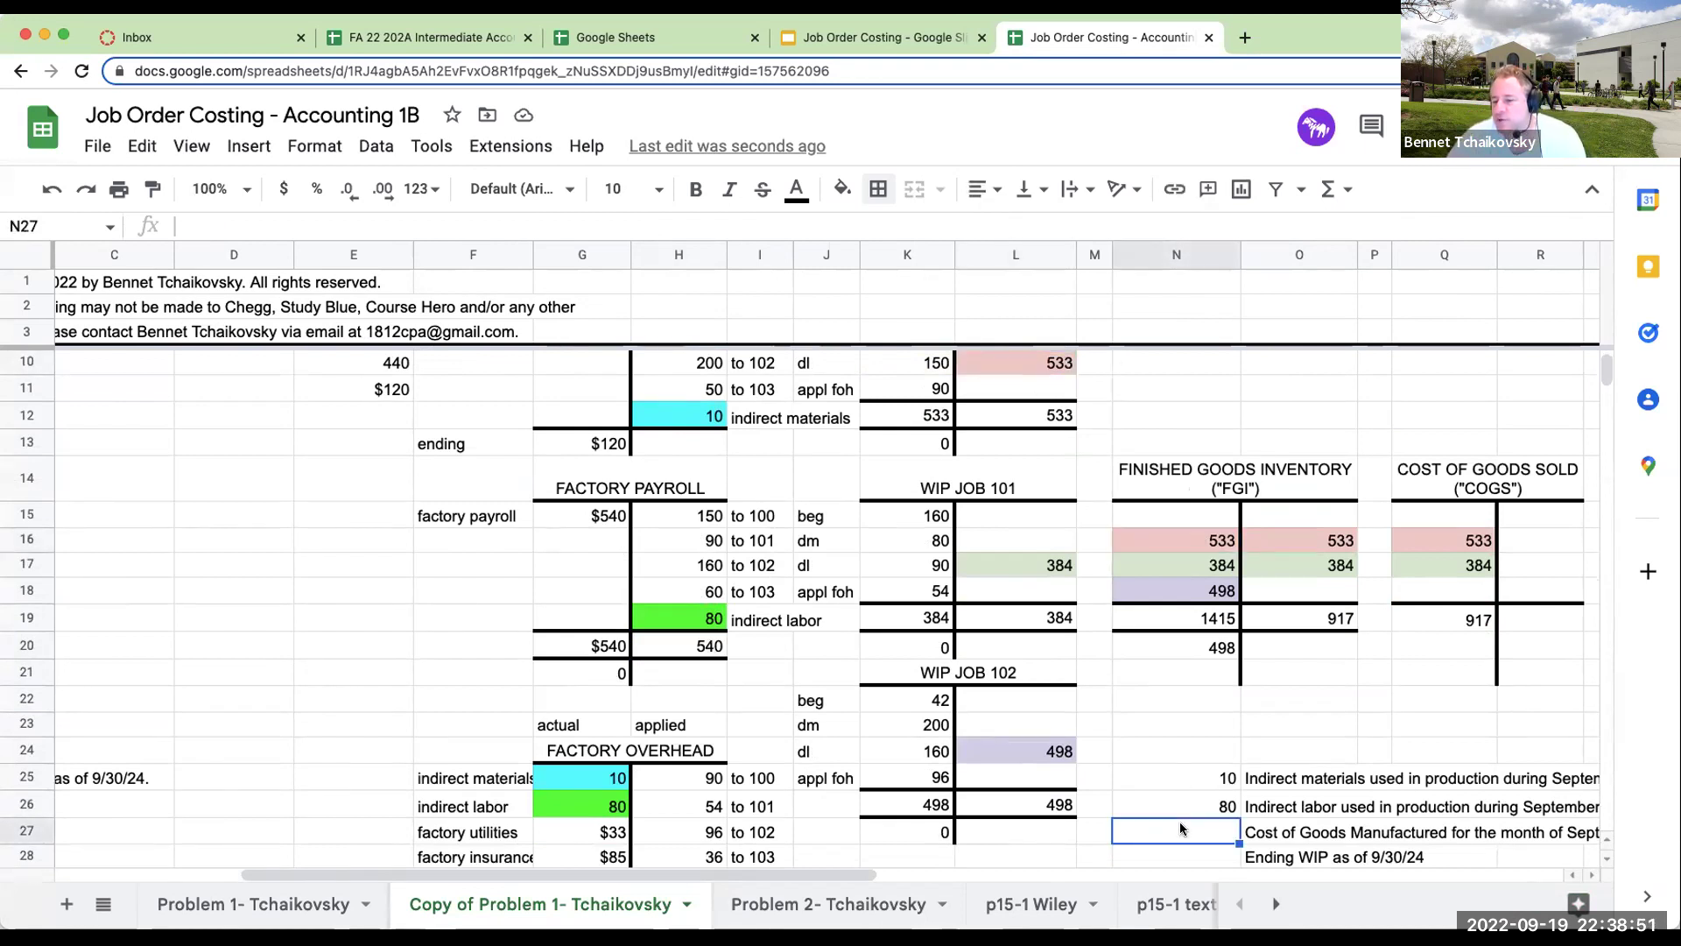
{"action": "type", "text": "+"}
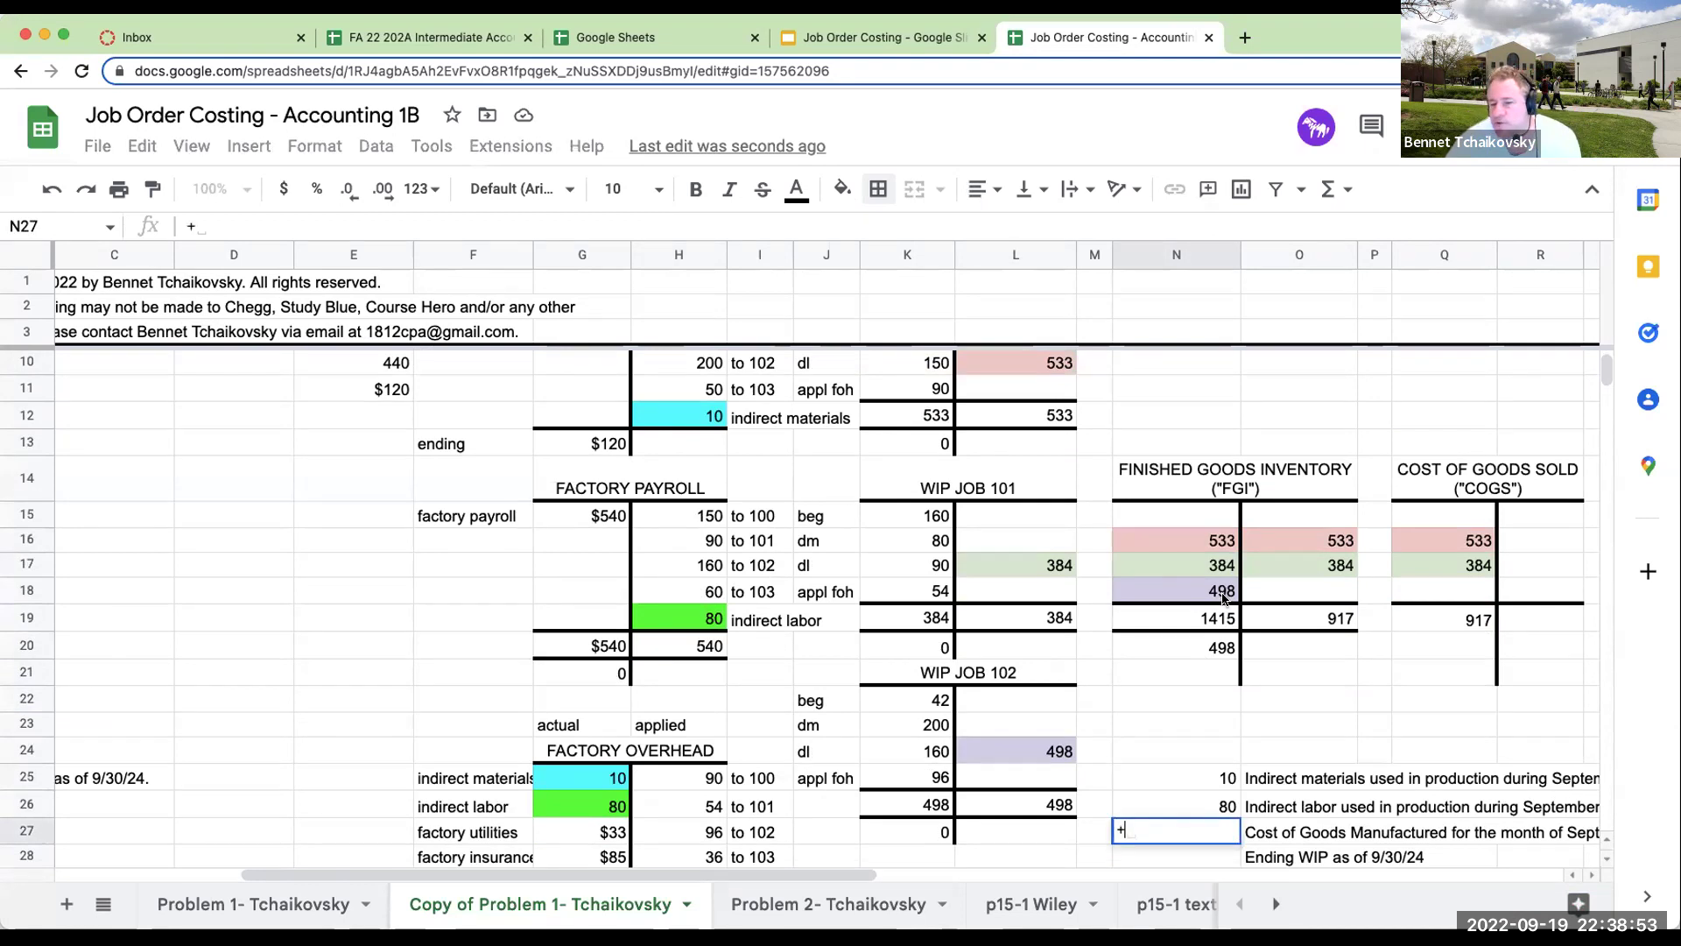
{"action": "left_click", "coordinate": [1189, 530]}
{"action": "type", "text": "+"}
{"action": "left_click", "coordinate": [1188, 563]}
{"action": "type", "text": "+"}
{"action": "left_click", "coordinate": [1184, 589]}
{"action": "key", "text": "Return"}
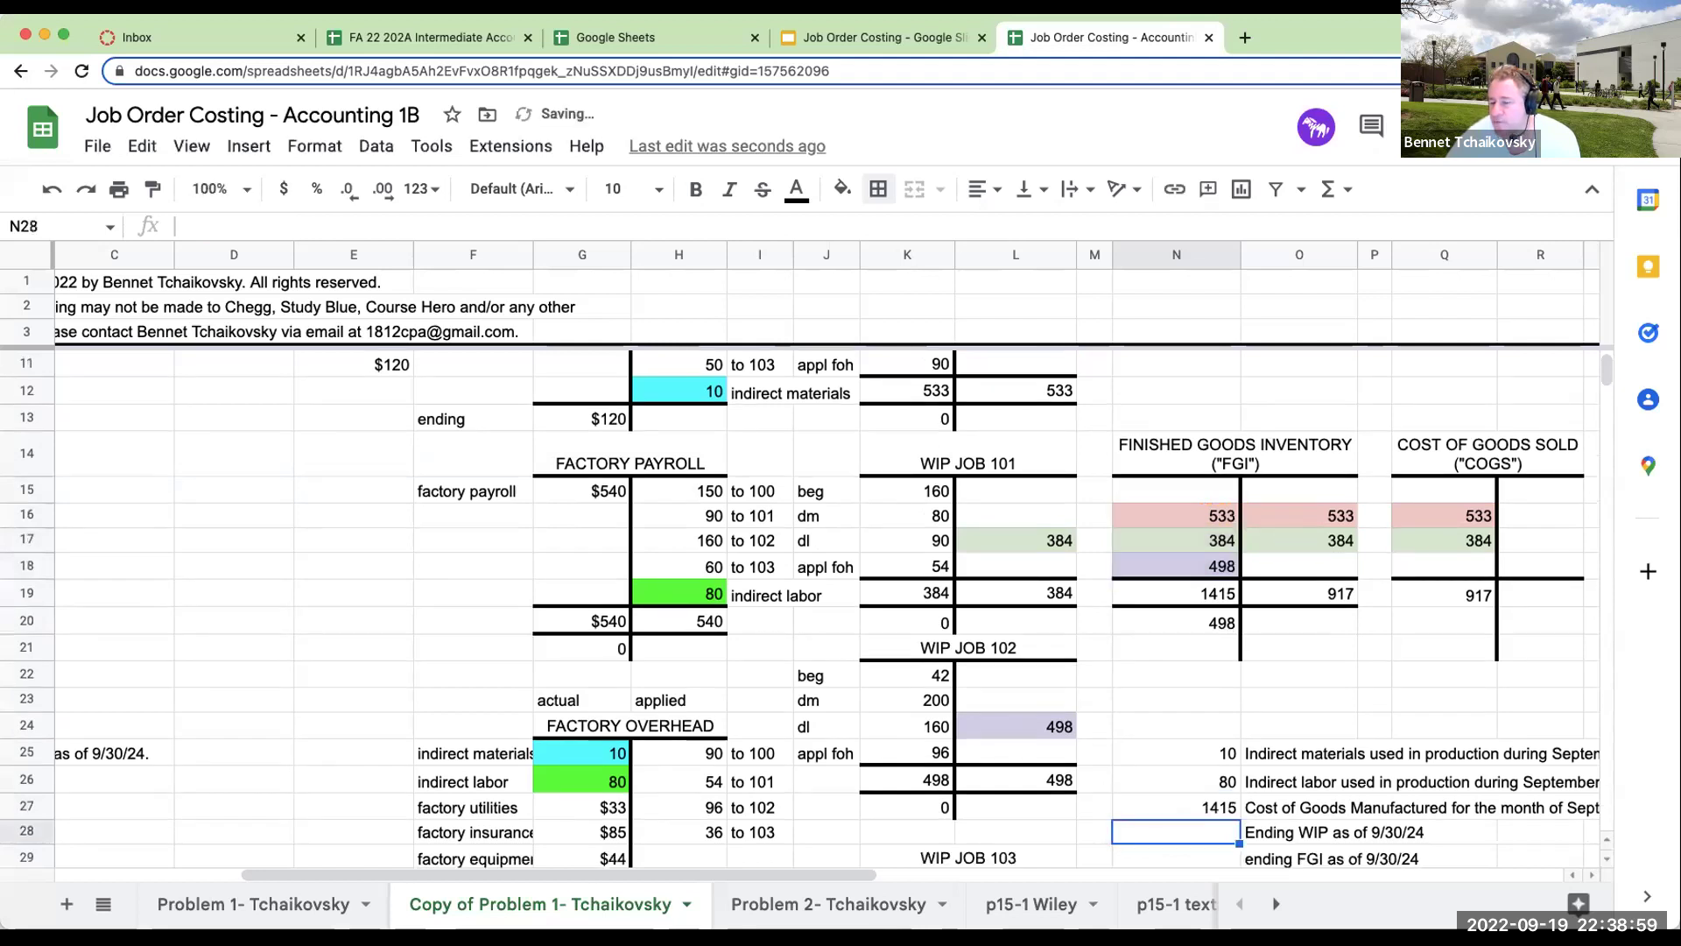
{"action": "left_click", "coordinate": [1219, 807]}
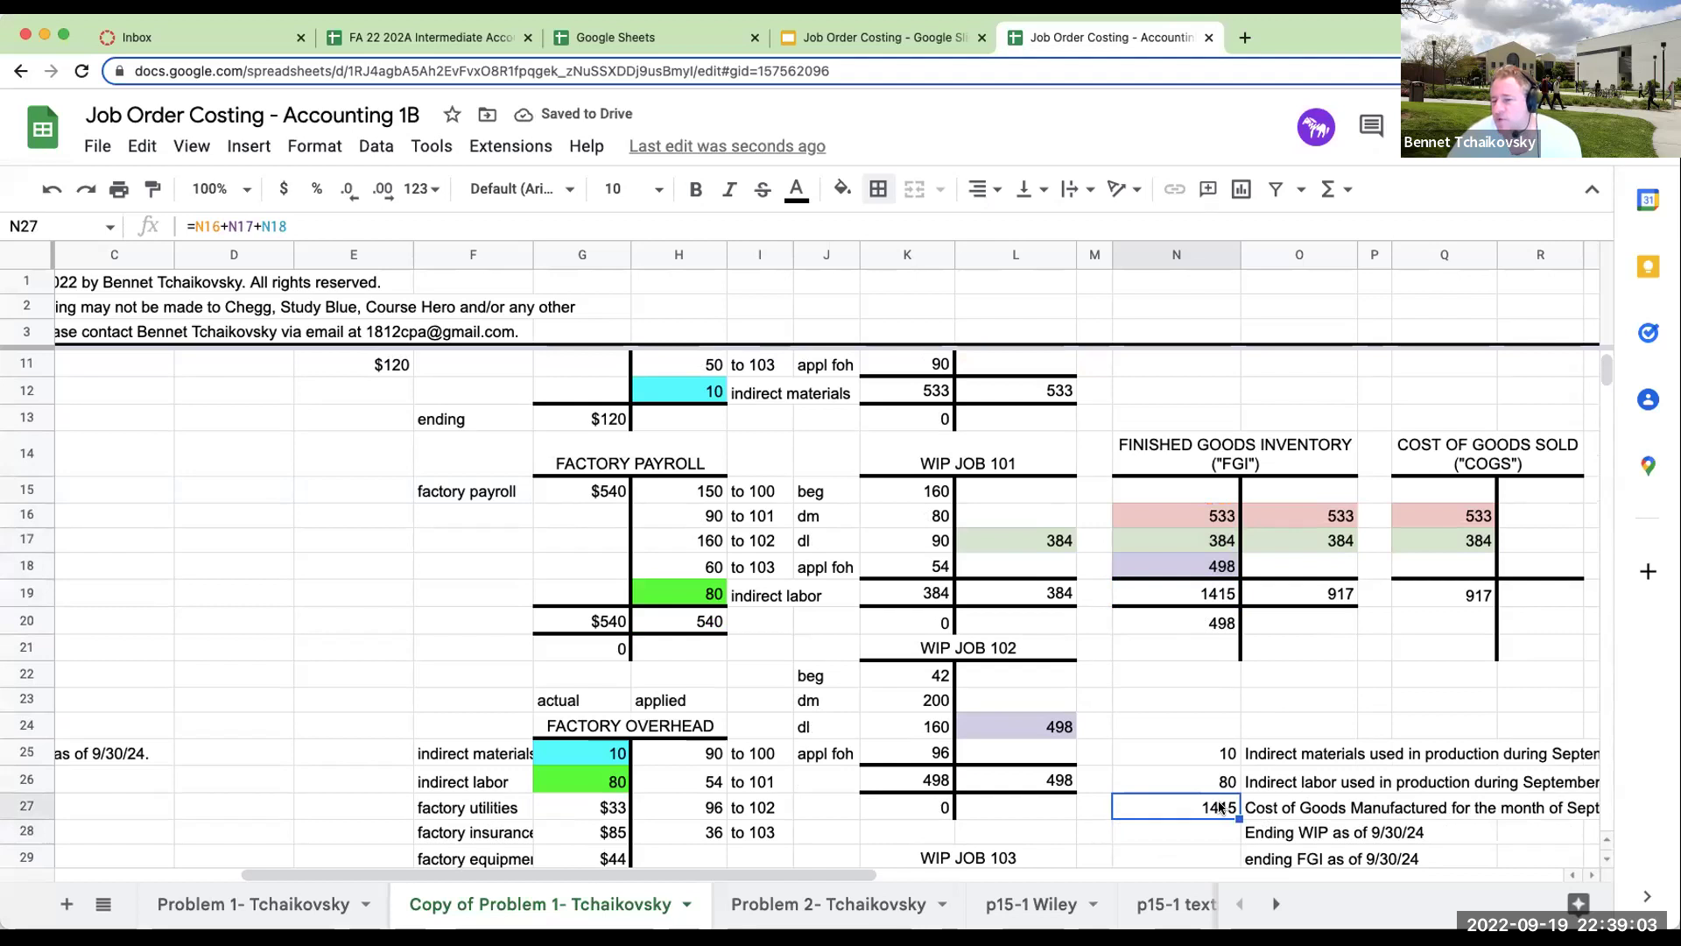
Answer Ending WIP in N28 with a reference to the WIP Job 103 total in K34.
{"action": "left_click", "coordinate": [1209, 842]}
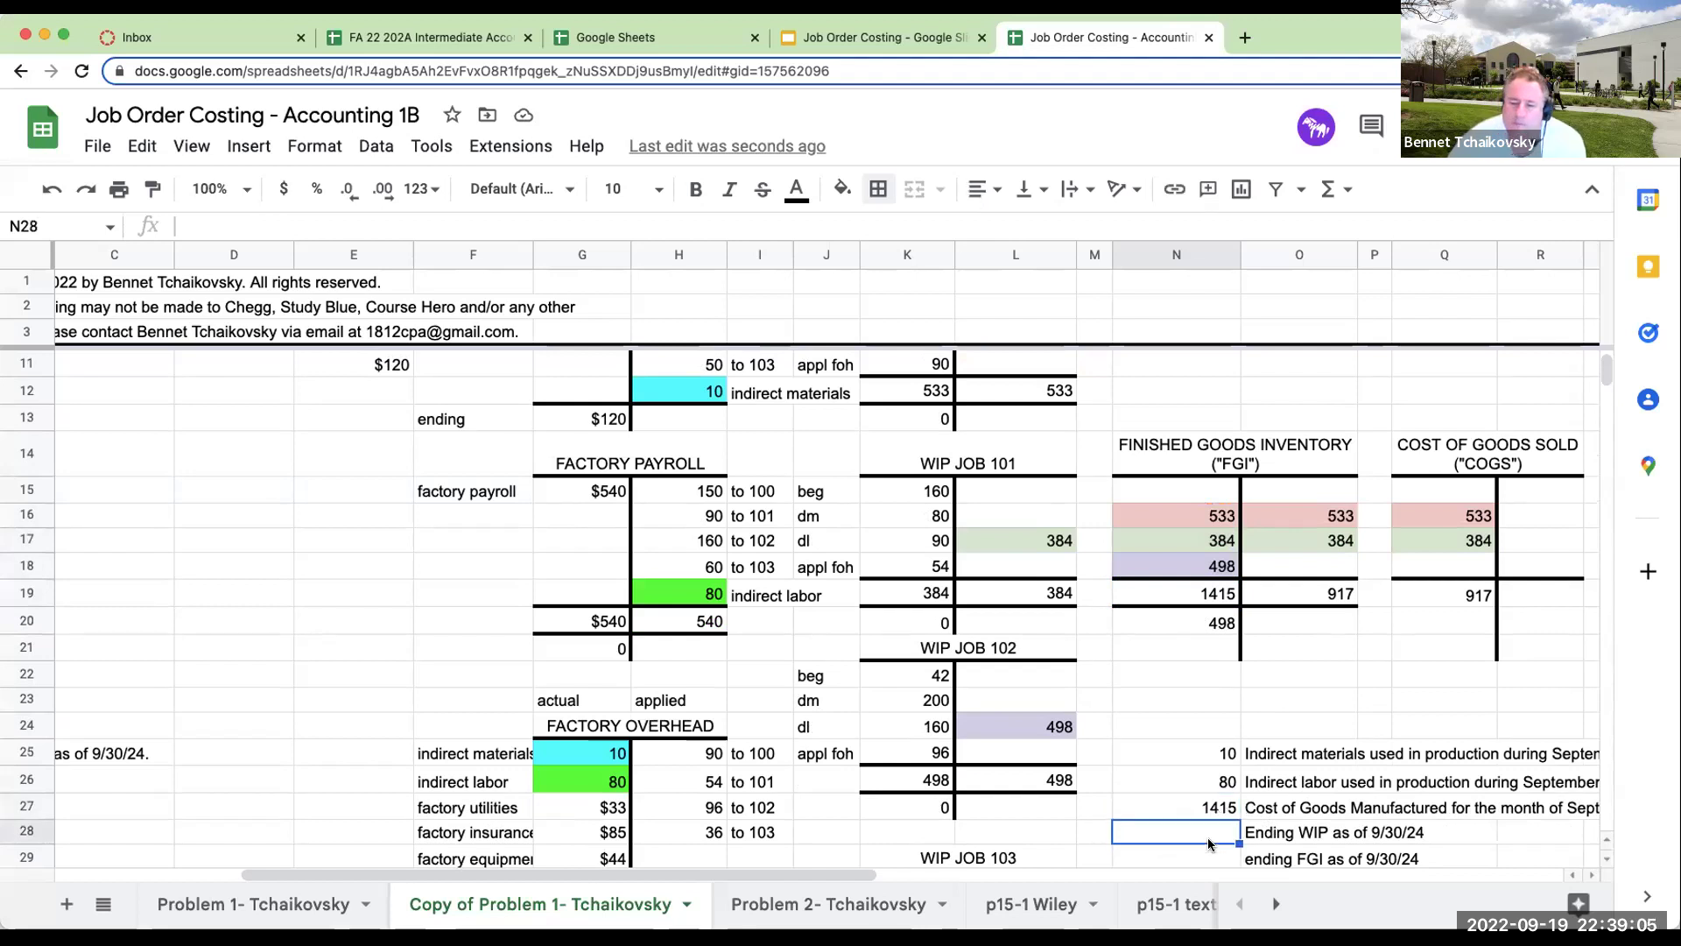
{"action": "type", "text": "+"}
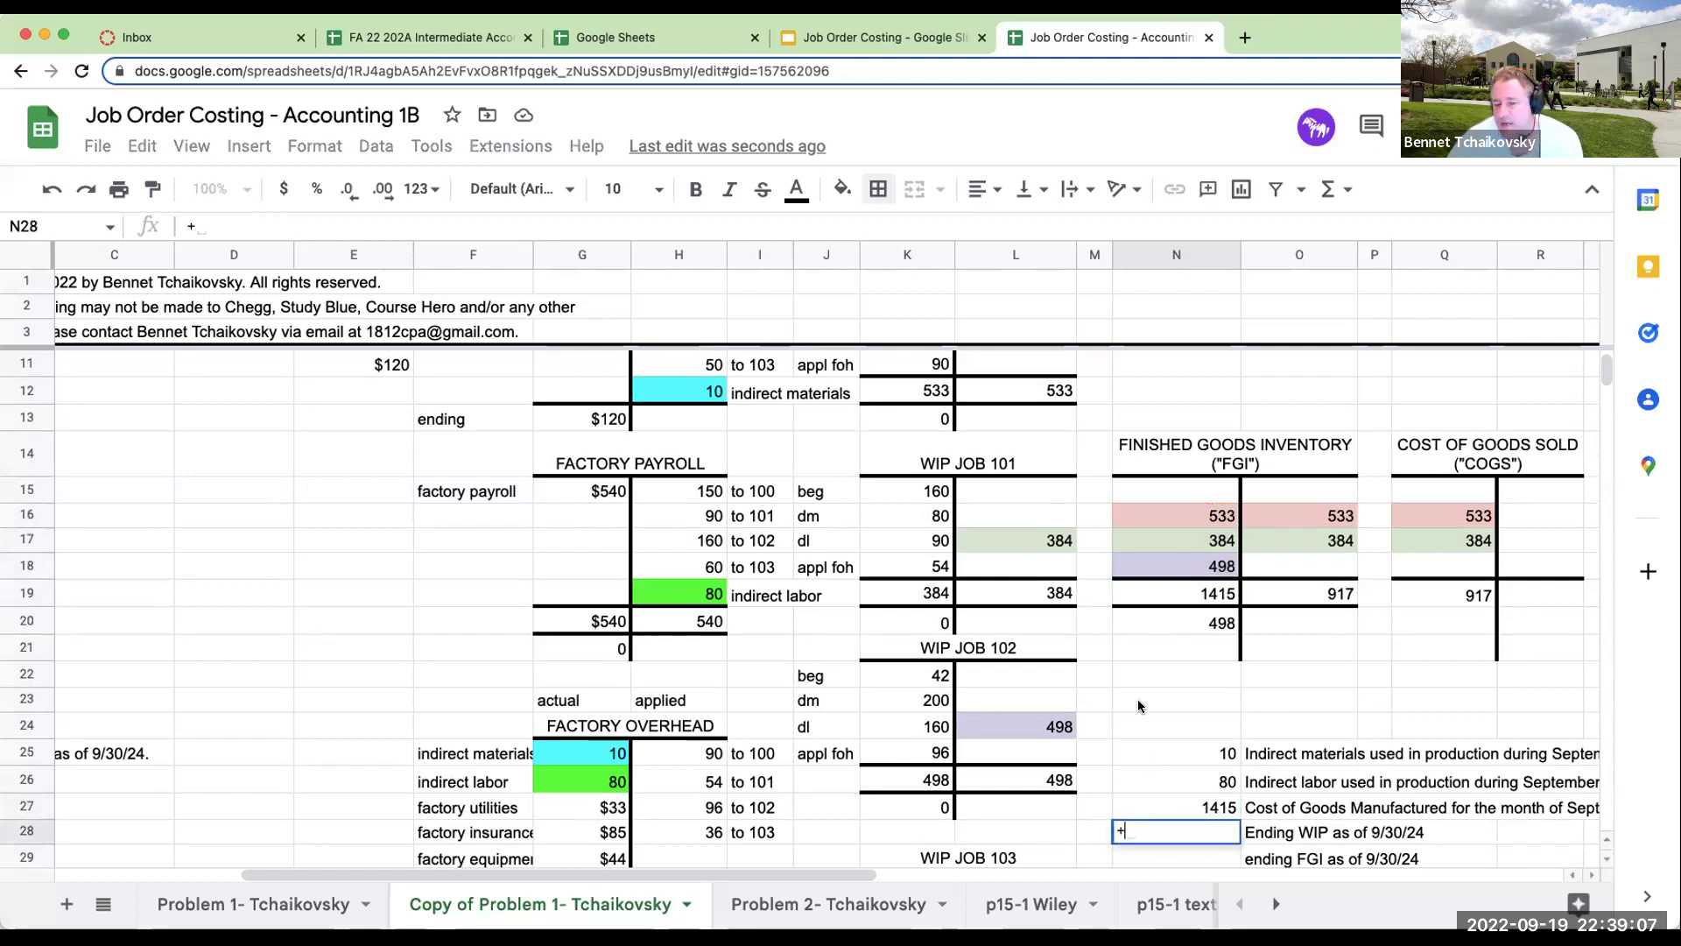
{"action": "scroll", "coordinate": [976, 623], "scroll_direction": "down", "scroll_amount": 5}
{"action": "left_click", "coordinate": [927, 632]}
{"action": "key", "text": "Return"}
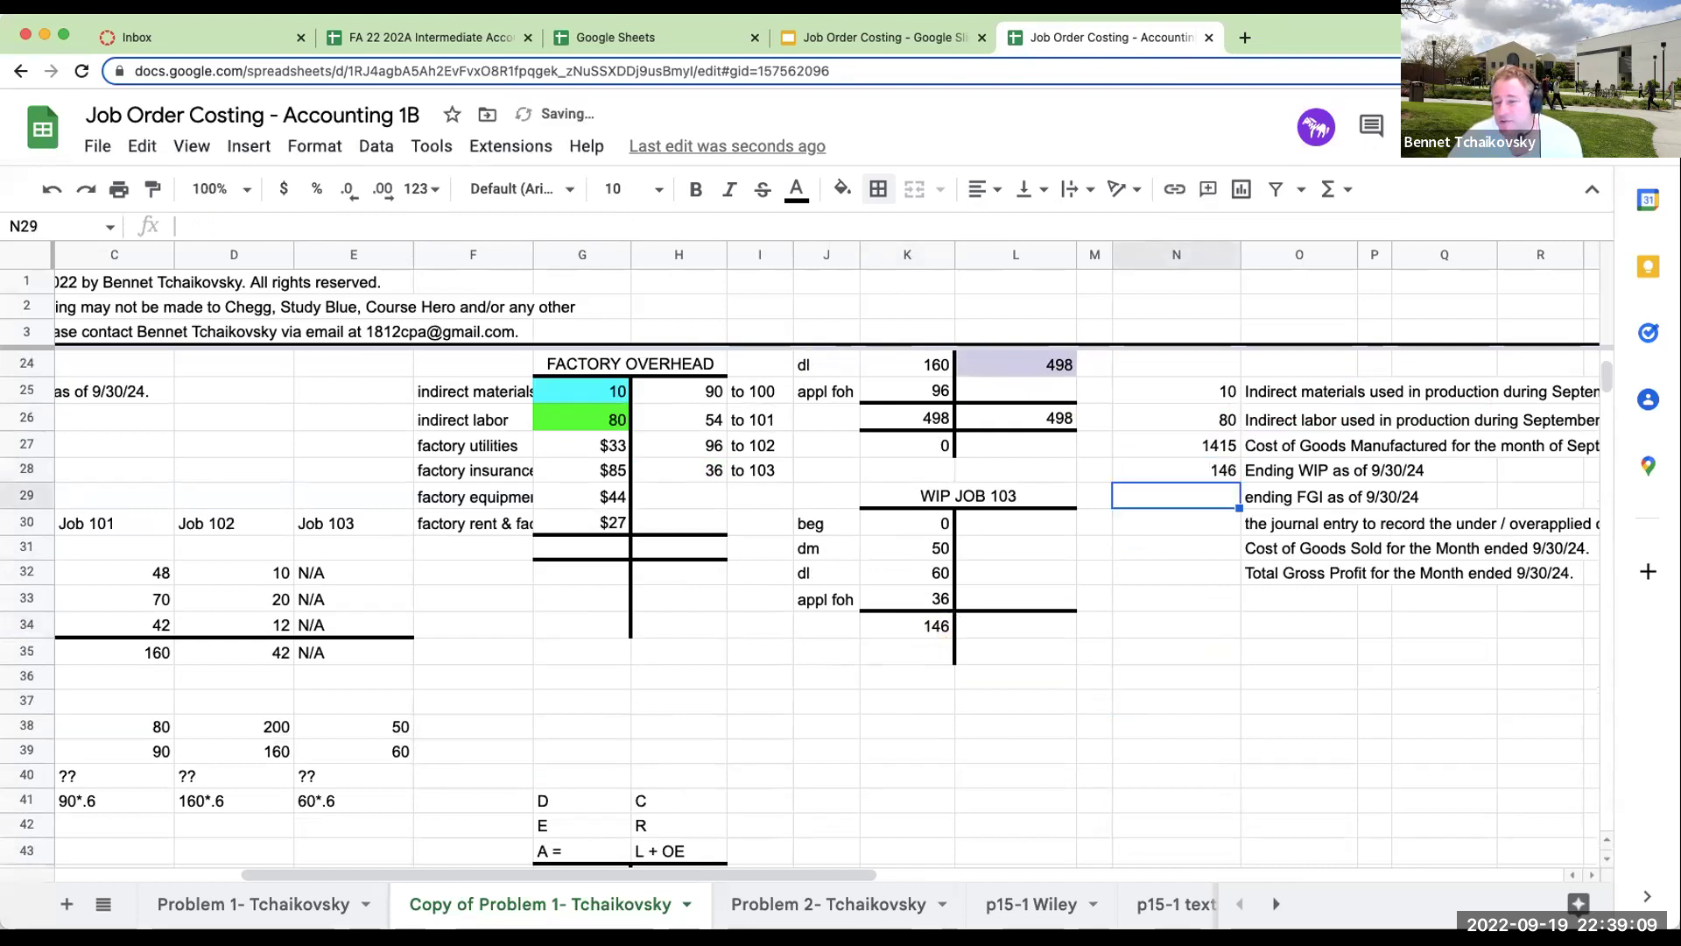
Answer ending FGI in N29 with a reference to the Finished Goods Inventory ending balance in N20.
{"action": "scroll", "coordinate": [799, 609], "scroll_direction": "up", "scroll_amount": 4}
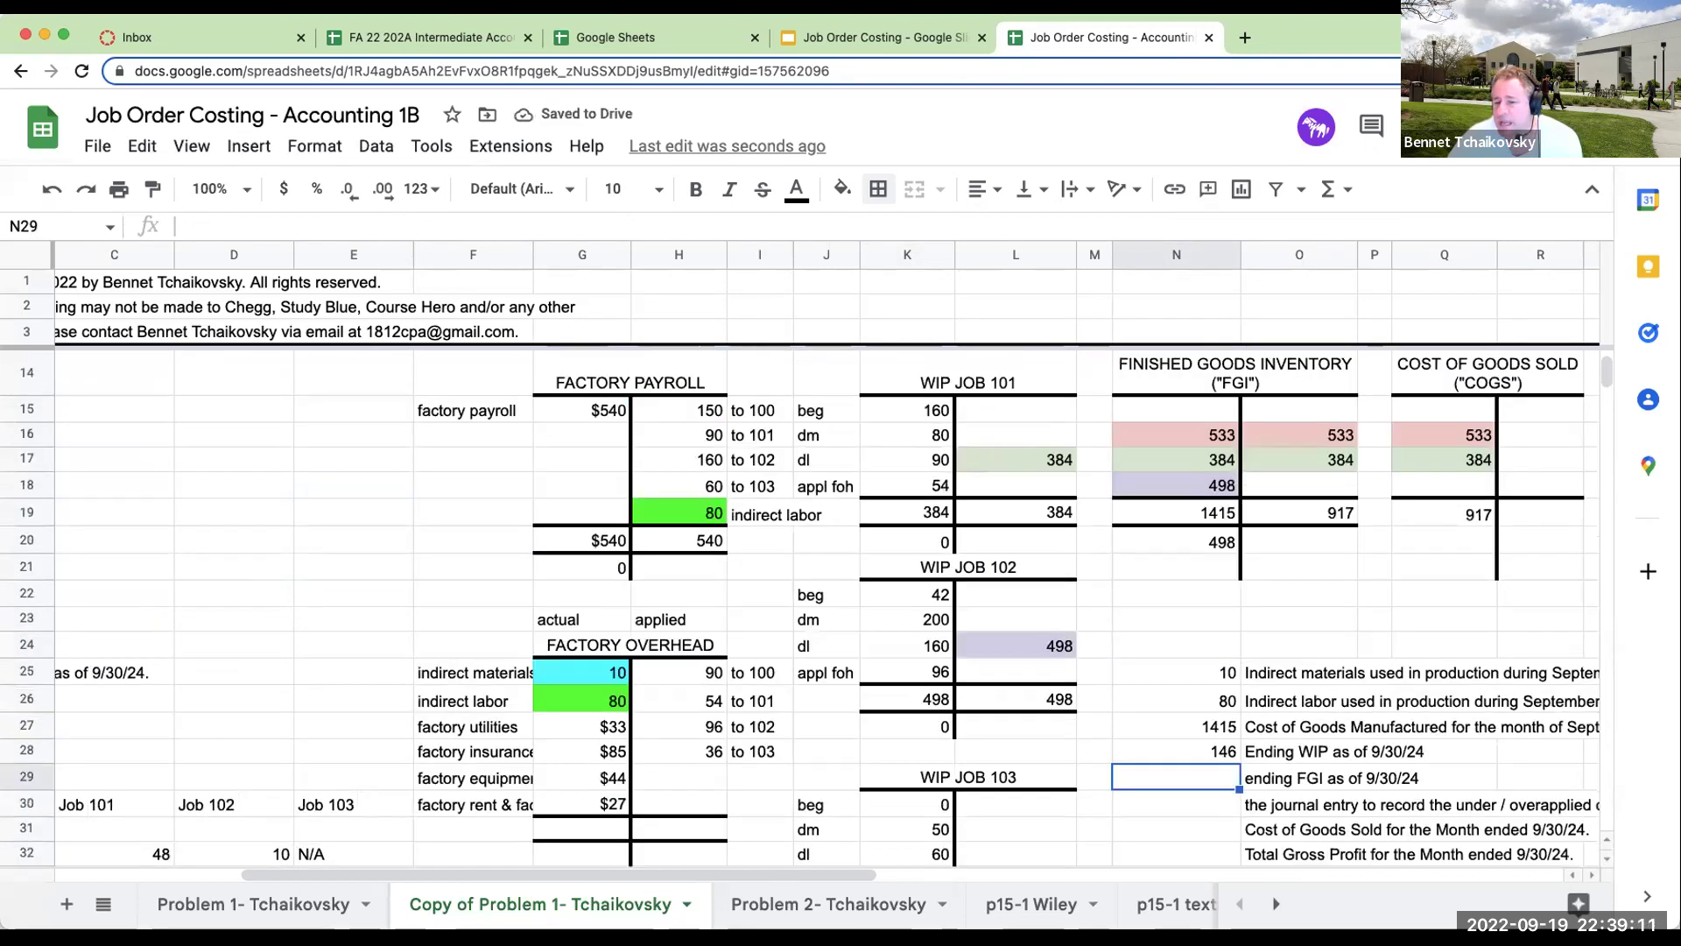
{"action": "type", "text": "+"}
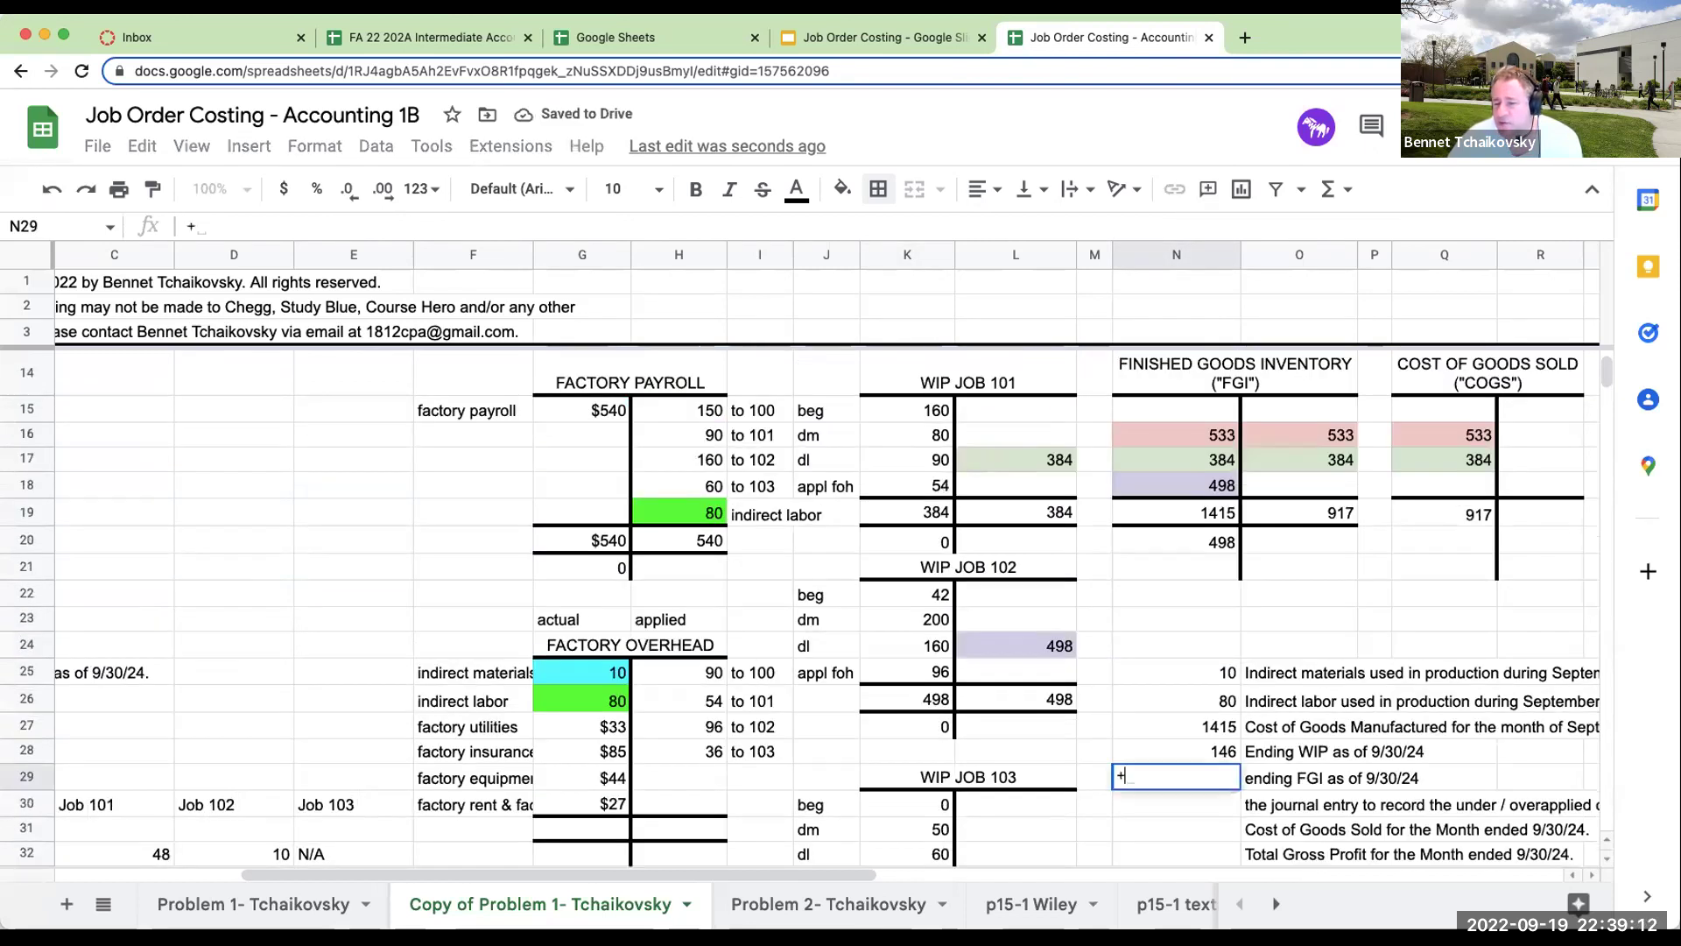
{"action": "left_click", "coordinate": [1161, 546]}
{"action": "key", "text": "Return"}
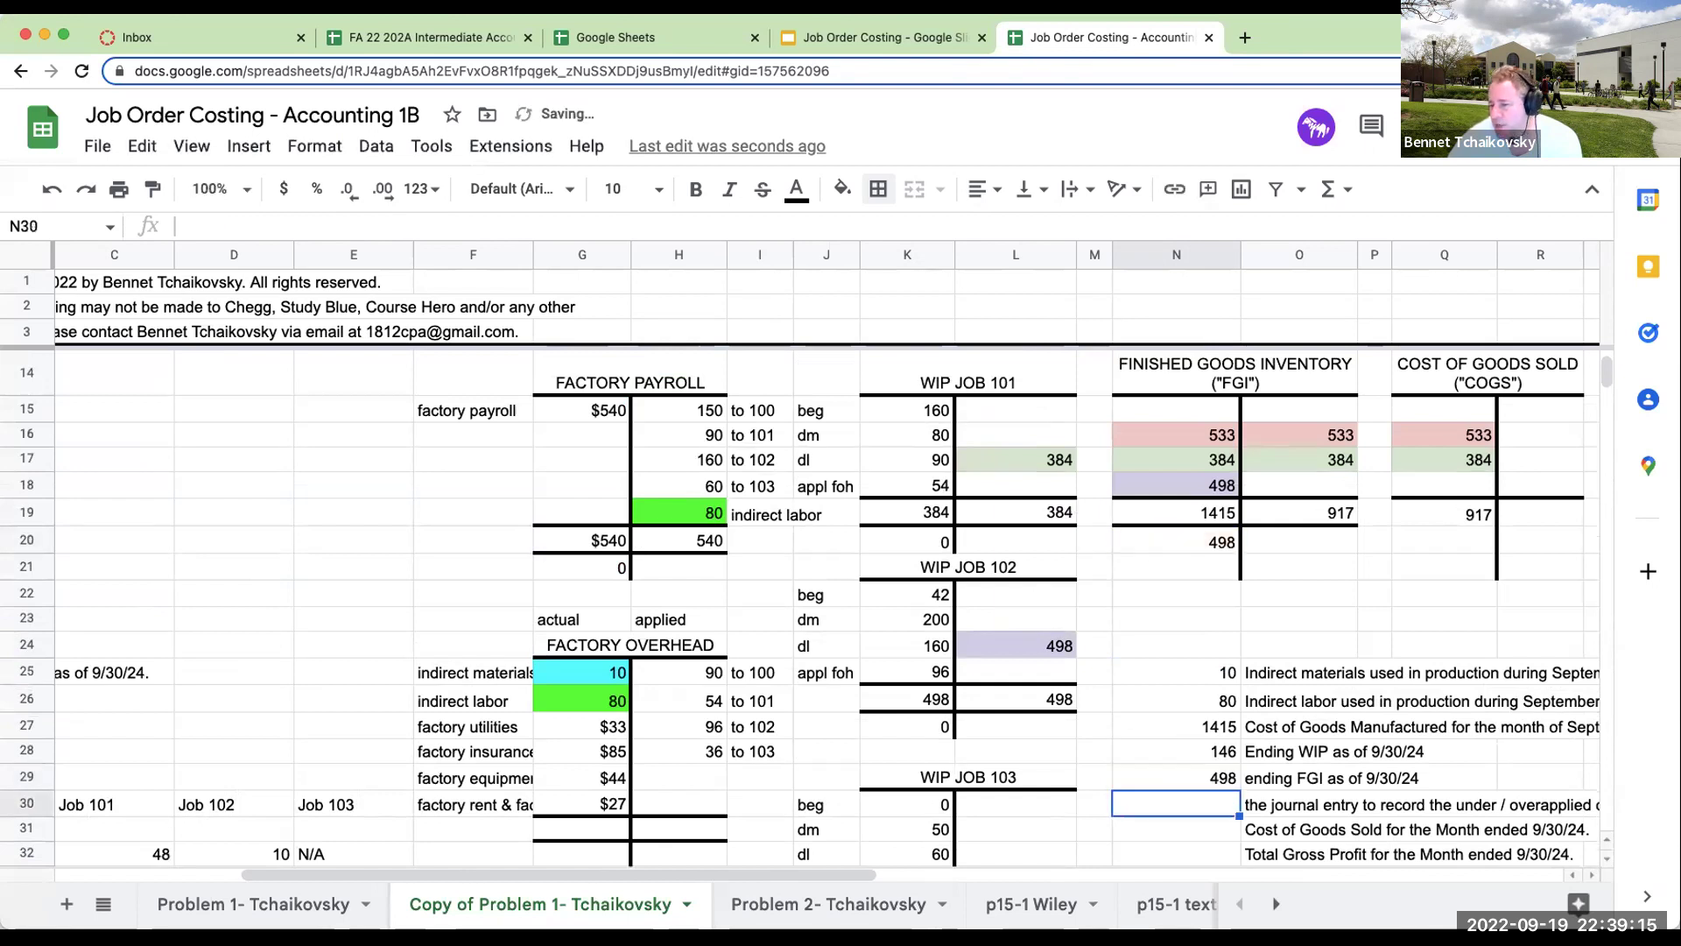
Read the overhead journal entry requirement in O30 and total the actual Factory Overhead debits in G31 as G25+G26+G27+G28+G29+G30.
{"action": "left_click", "coordinate": [1272, 807]}
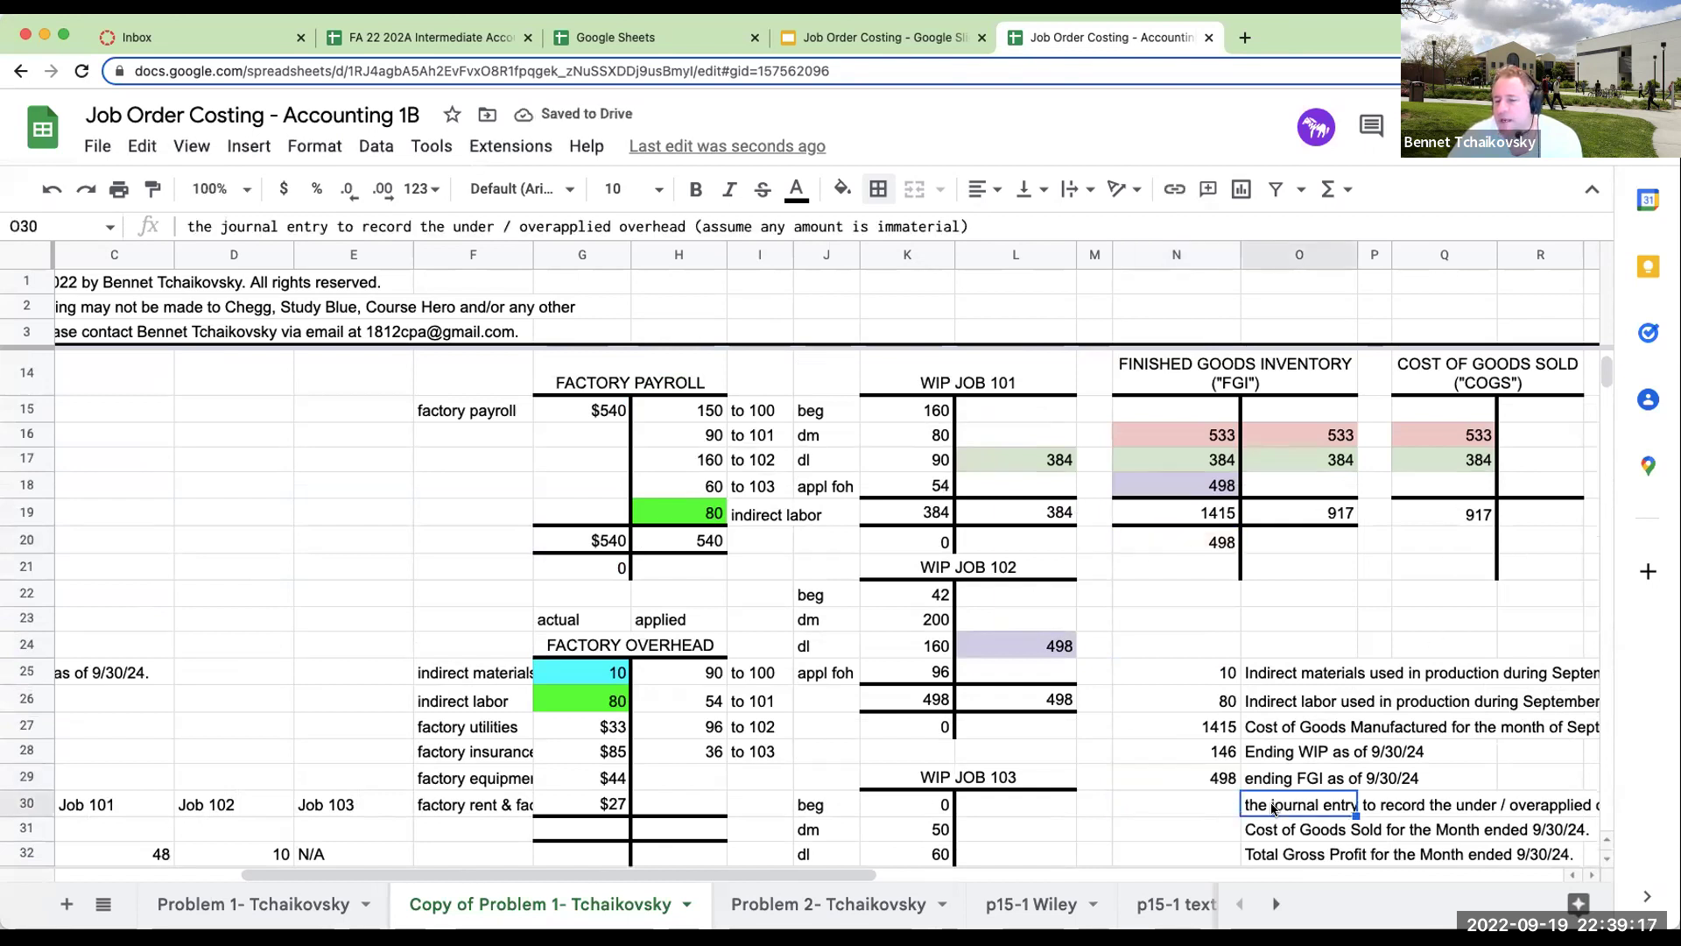
{"action": "scroll", "coordinate": [1129, 648], "scroll_direction": "down", "scroll_amount": 3}
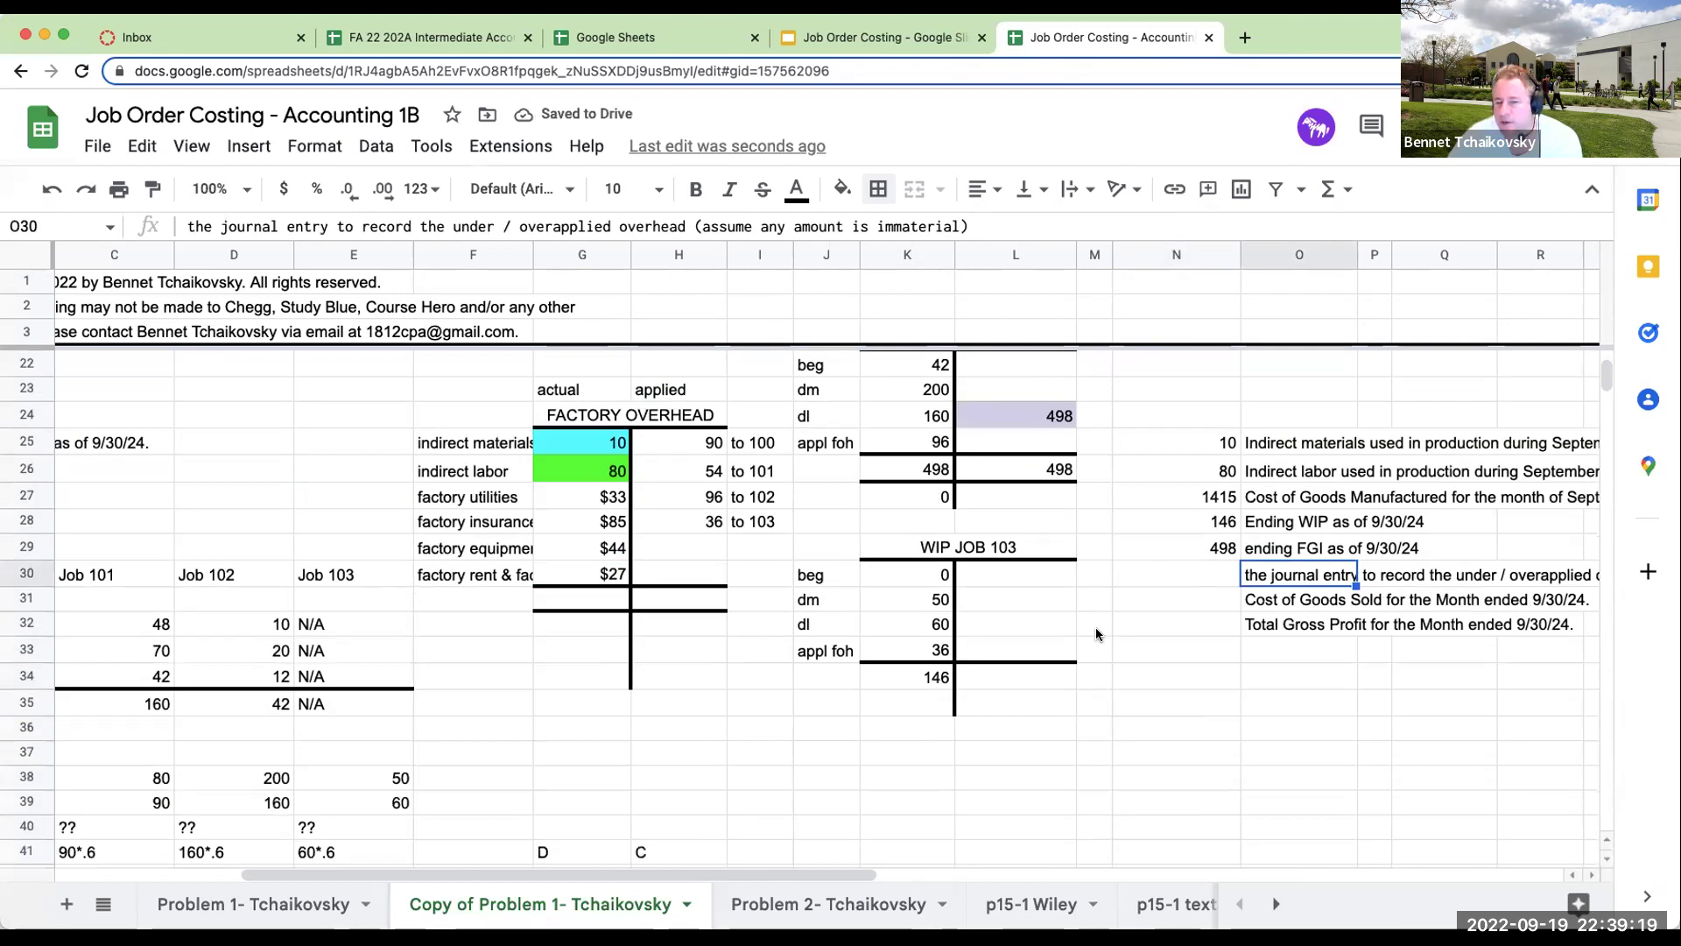
{"action": "left_click", "coordinate": [601, 608]}
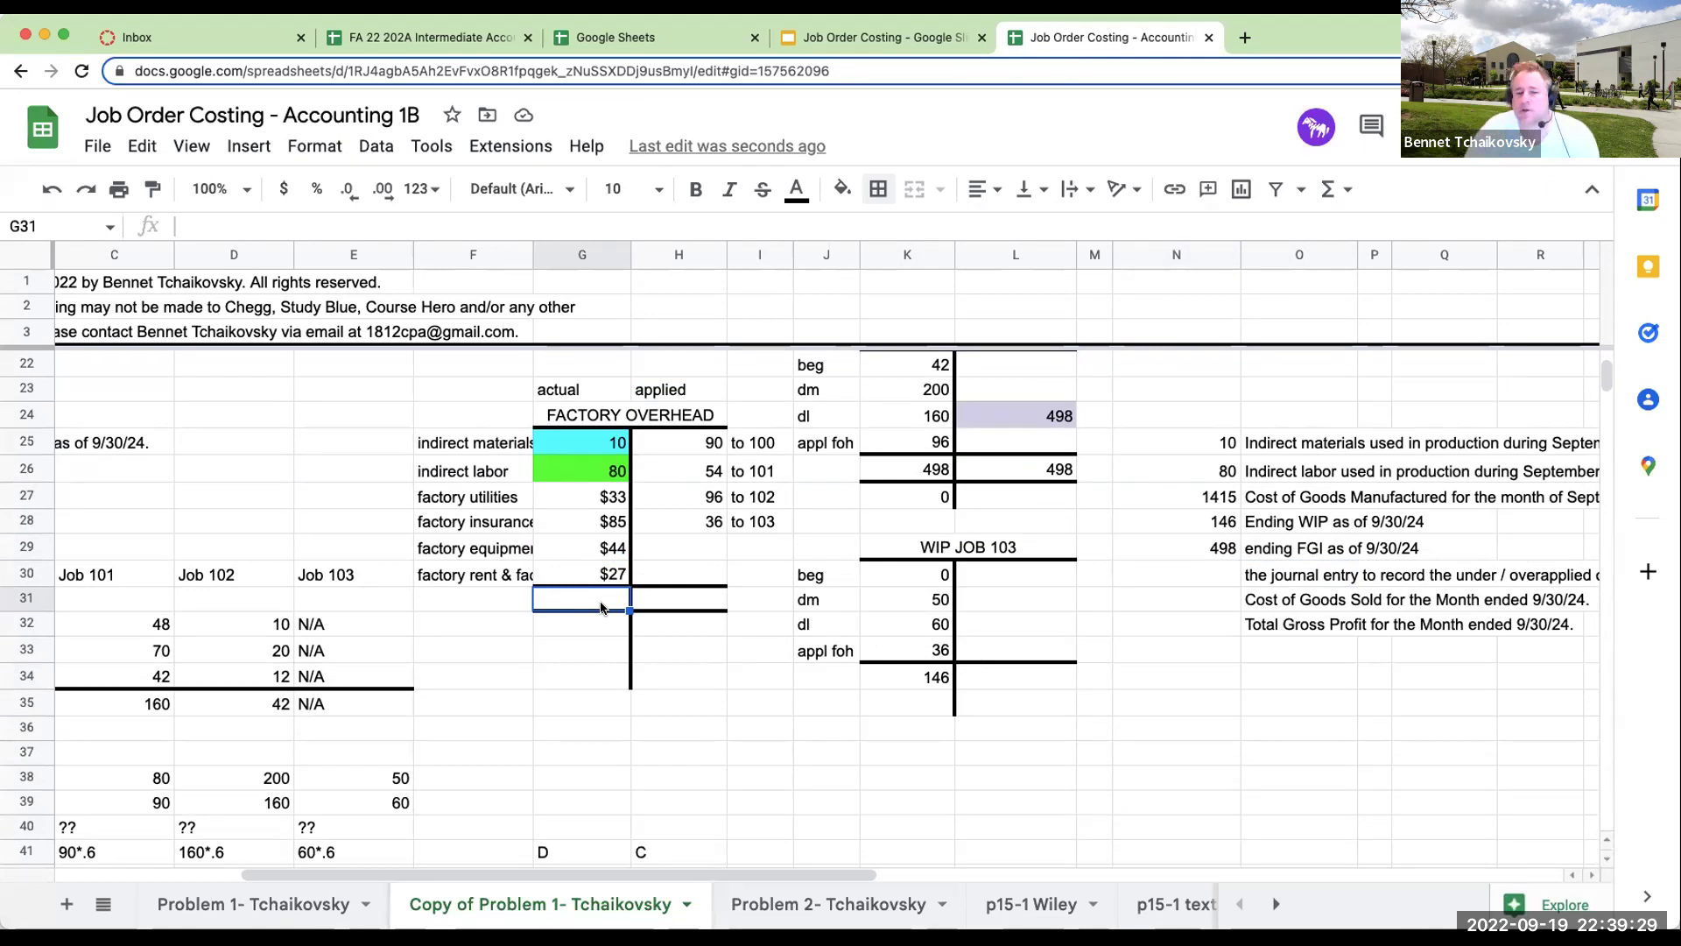
{"action": "type", "text": "+"}
{"action": "key", "text": "Up"}
{"action": "key", "text": "Up"}
{"action": "key", "text": "Up"}
{"action": "key", "text": "Up"}
{"action": "key", "text": "Up"}
{"action": "key", "text": "Up"}
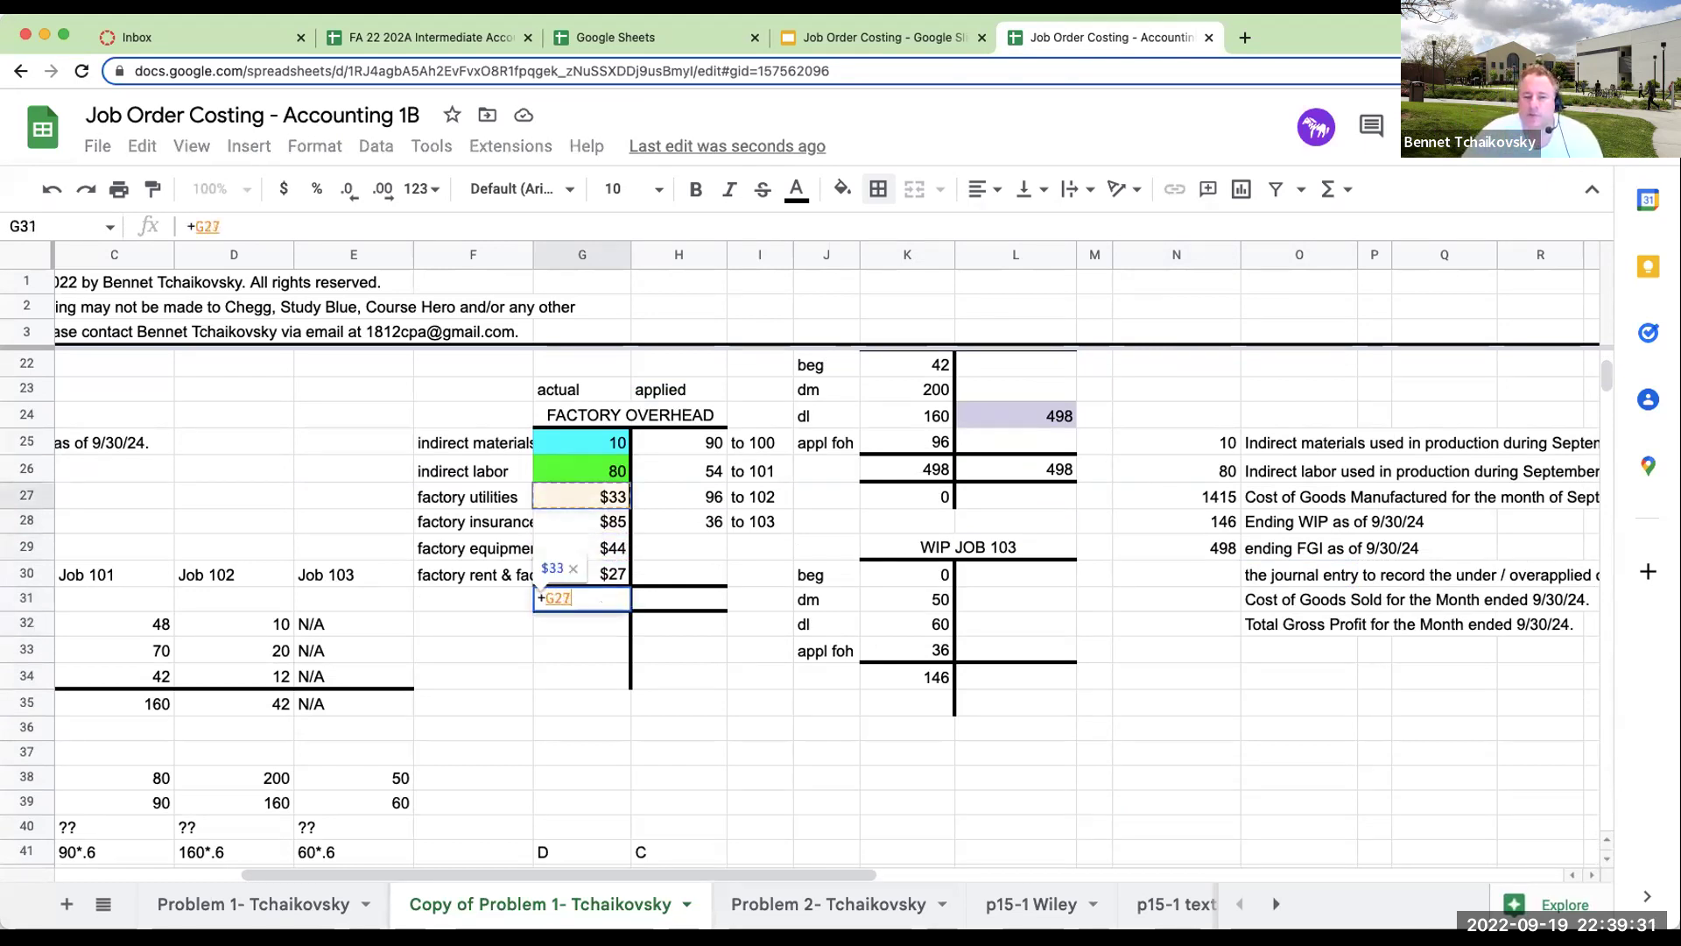
{"action": "type", "text": "+"}
{"action": "key", "text": "Up"}
{"action": "key", "text": "Up"}
{"action": "key", "text": "Up"}
{"action": "key", "text": "Up"}
{"action": "key", "text": "Up"}
{"action": "type", "text": "+"}
{"action": "key", "text": "Up"}
{"action": "key", "text": "Up"}
{"action": "key", "text": "Up"}
{"action": "key", "text": "Up"}
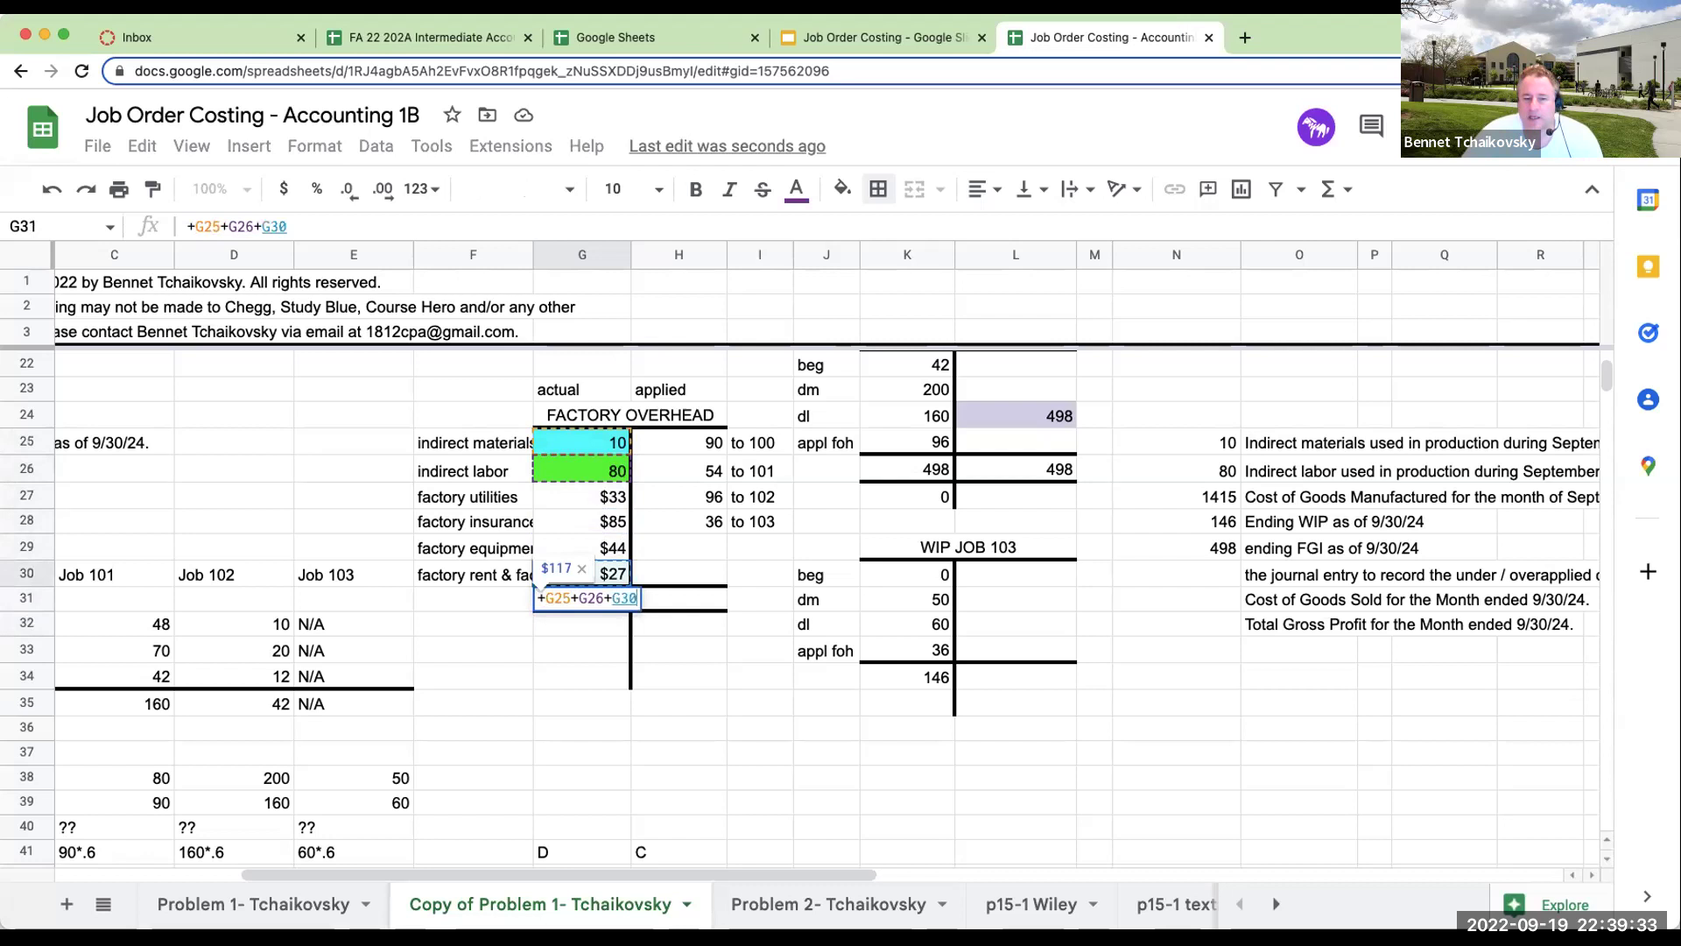
{"action": "type", "text": "+"}
{"action": "key", "text": "Up"}
{"action": "key", "text": "Up"}
{"action": "key", "text": "Up"}
{"action": "type", "text": "+"}
{"action": "key", "text": "Up"}
{"action": "key", "text": "Up"}
{"action": "type", "text": "+"}
{"action": "key", "text": "Up"}
{"action": "key", "text": "Return"}
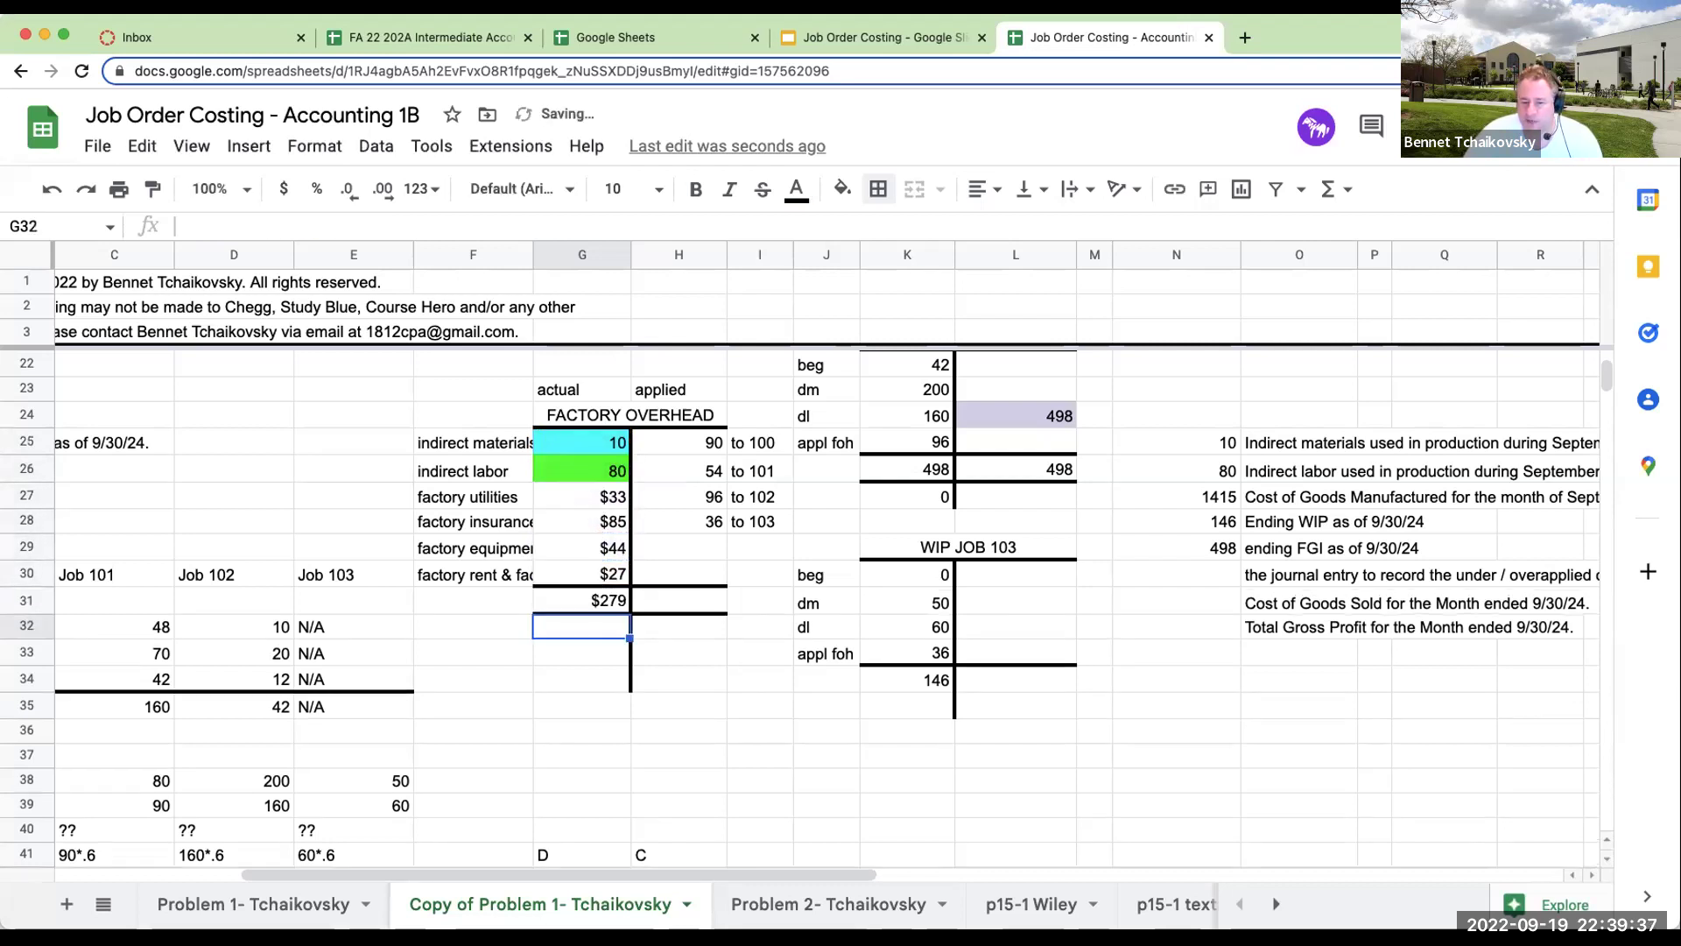
Total the applied Factory Overhead credits in H31 as H25+H26+H27+H28.
{"action": "left_click", "coordinate": [679, 600]}
{"action": "type", "text": "+"}
{"action": "key", "text": "Up"}
{"action": "key", "text": "Up"}
{"action": "key", "text": "Up"}
{"action": "key", "text": "Up"}
{"action": "key", "text": "Up"}
{"action": "key", "text": "Up"}
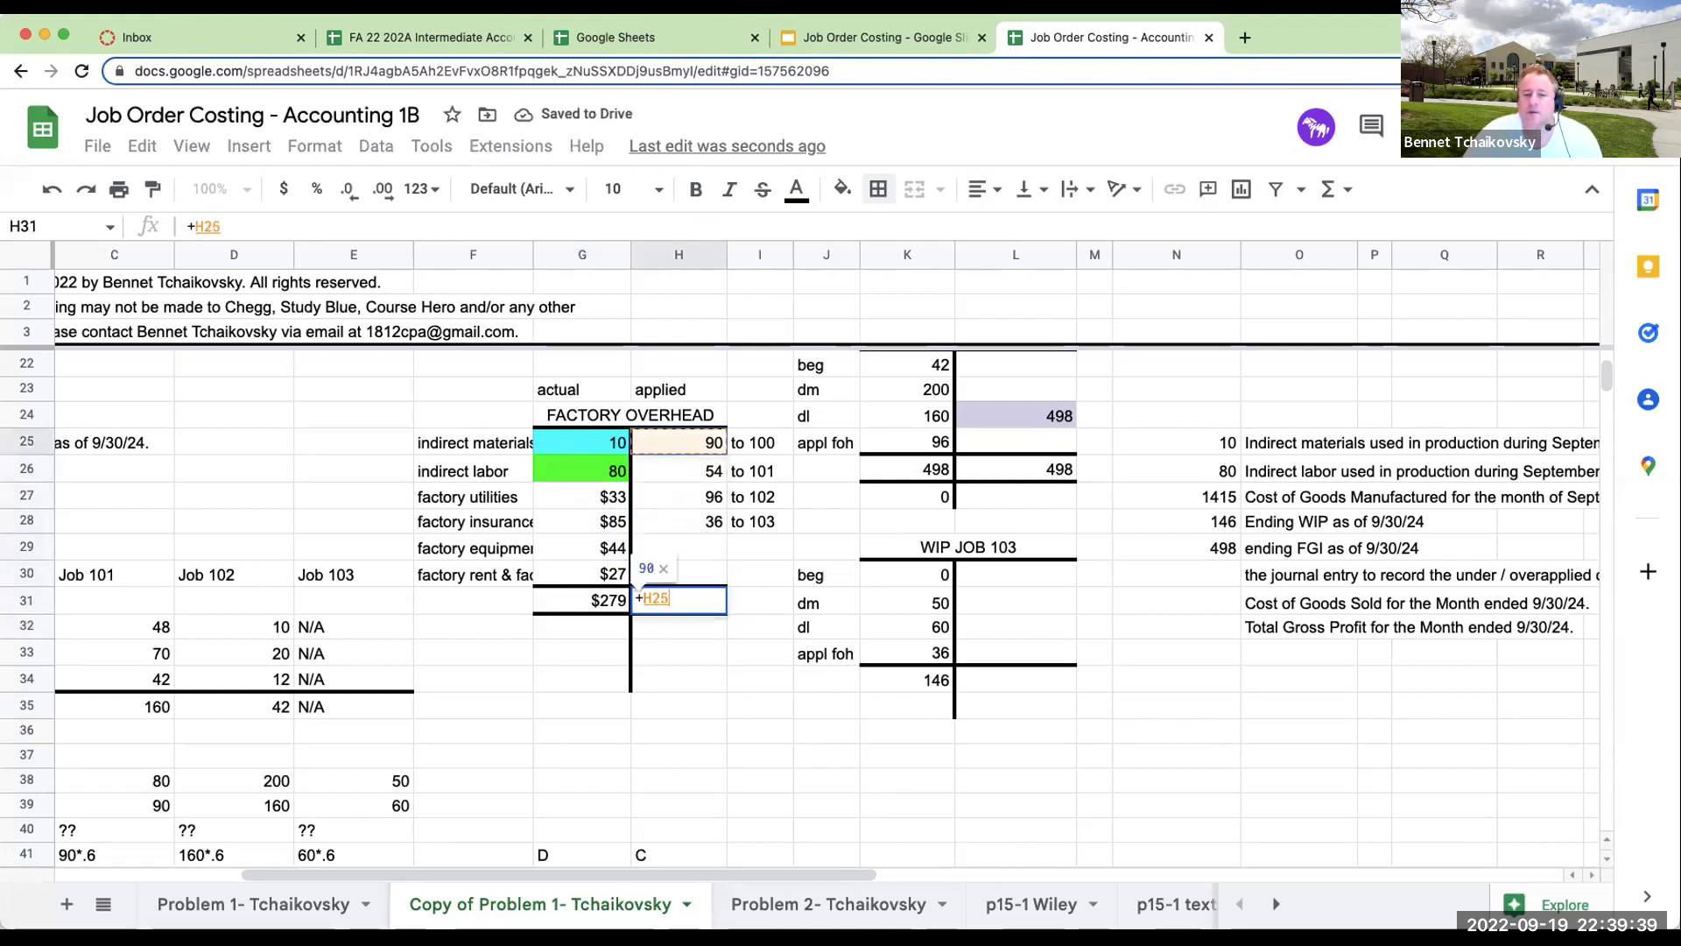
{"action": "type", "text": "+"}
{"action": "key", "text": "Up"}
{"action": "key", "text": "Up"}
{"action": "key", "text": "Up"}
{"action": "key", "text": "Up"}
{"action": "key", "text": "Up"}
{"action": "type", "text": "+"}
{"action": "key", "text": "Up"}
{"action": "key", "text": "Up"}
{"action": "key", "text": "Up"}
{"action": "key", "text": "Up"}
{"action": "type", "text": "+"}
{"action": "key", "text": "Up"}
{"action": "key", "text": "Up"}
{"action": "key", "text": "Up"}
{"action": "key", "text": "Return"}
Compute the Factory Overhead balance in G32 as G31-H31.
{"action": "left_click", "coordinate": [583, 599]}
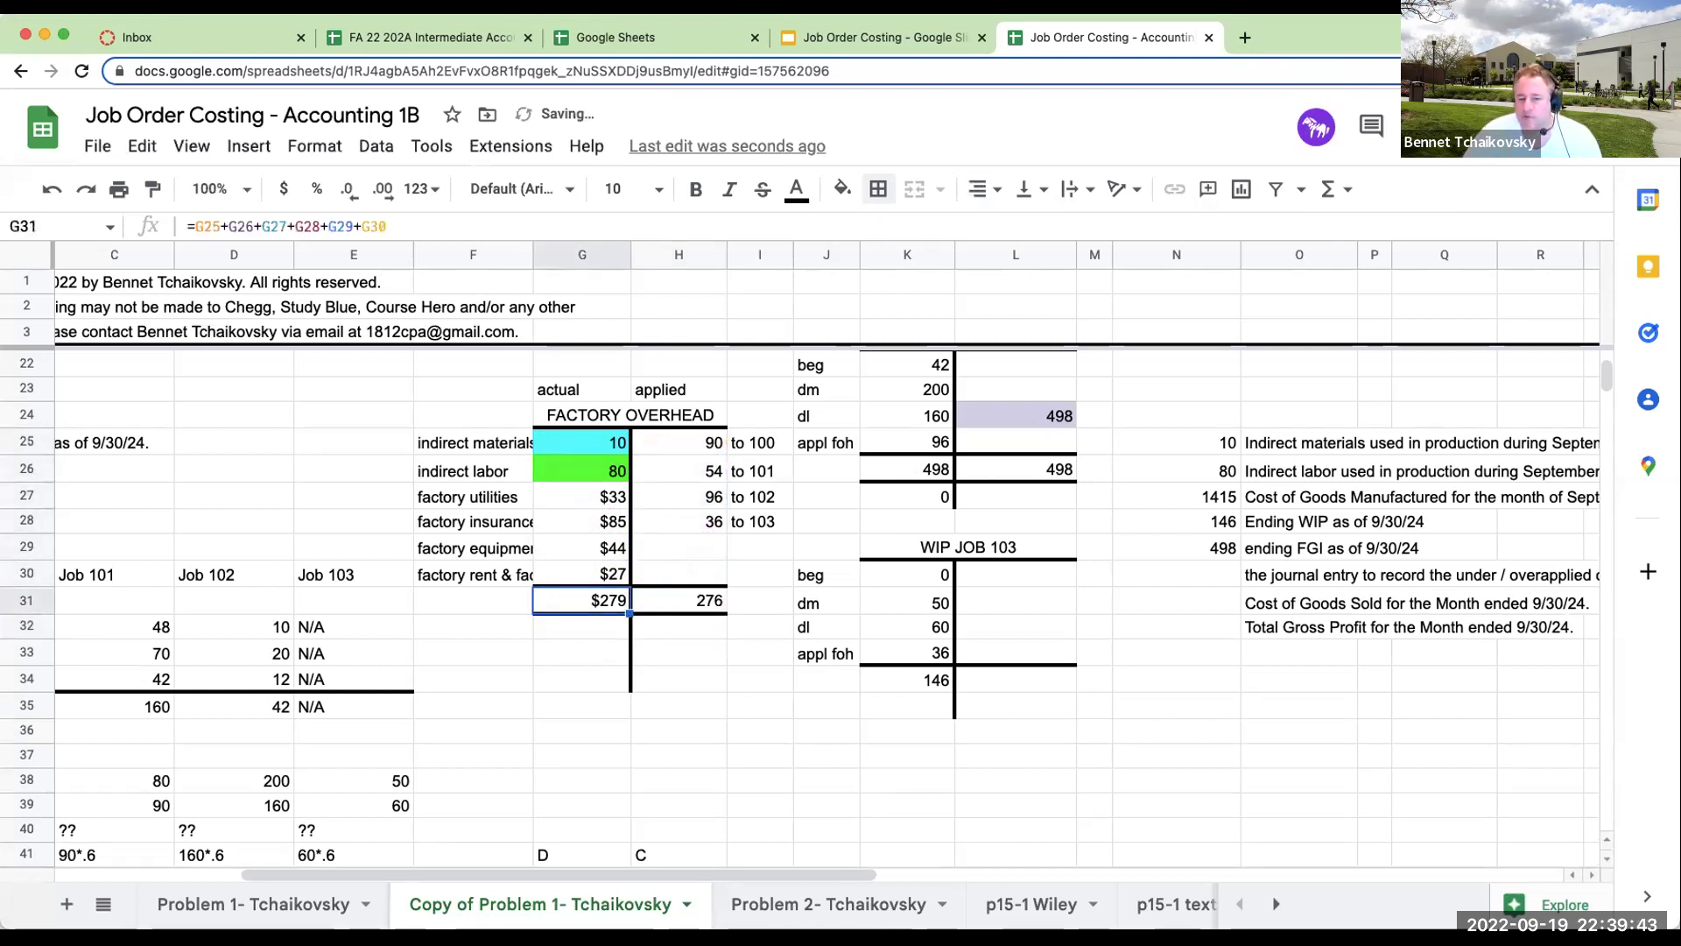
{"action": "left_click", "coordinate": [600, 634]}
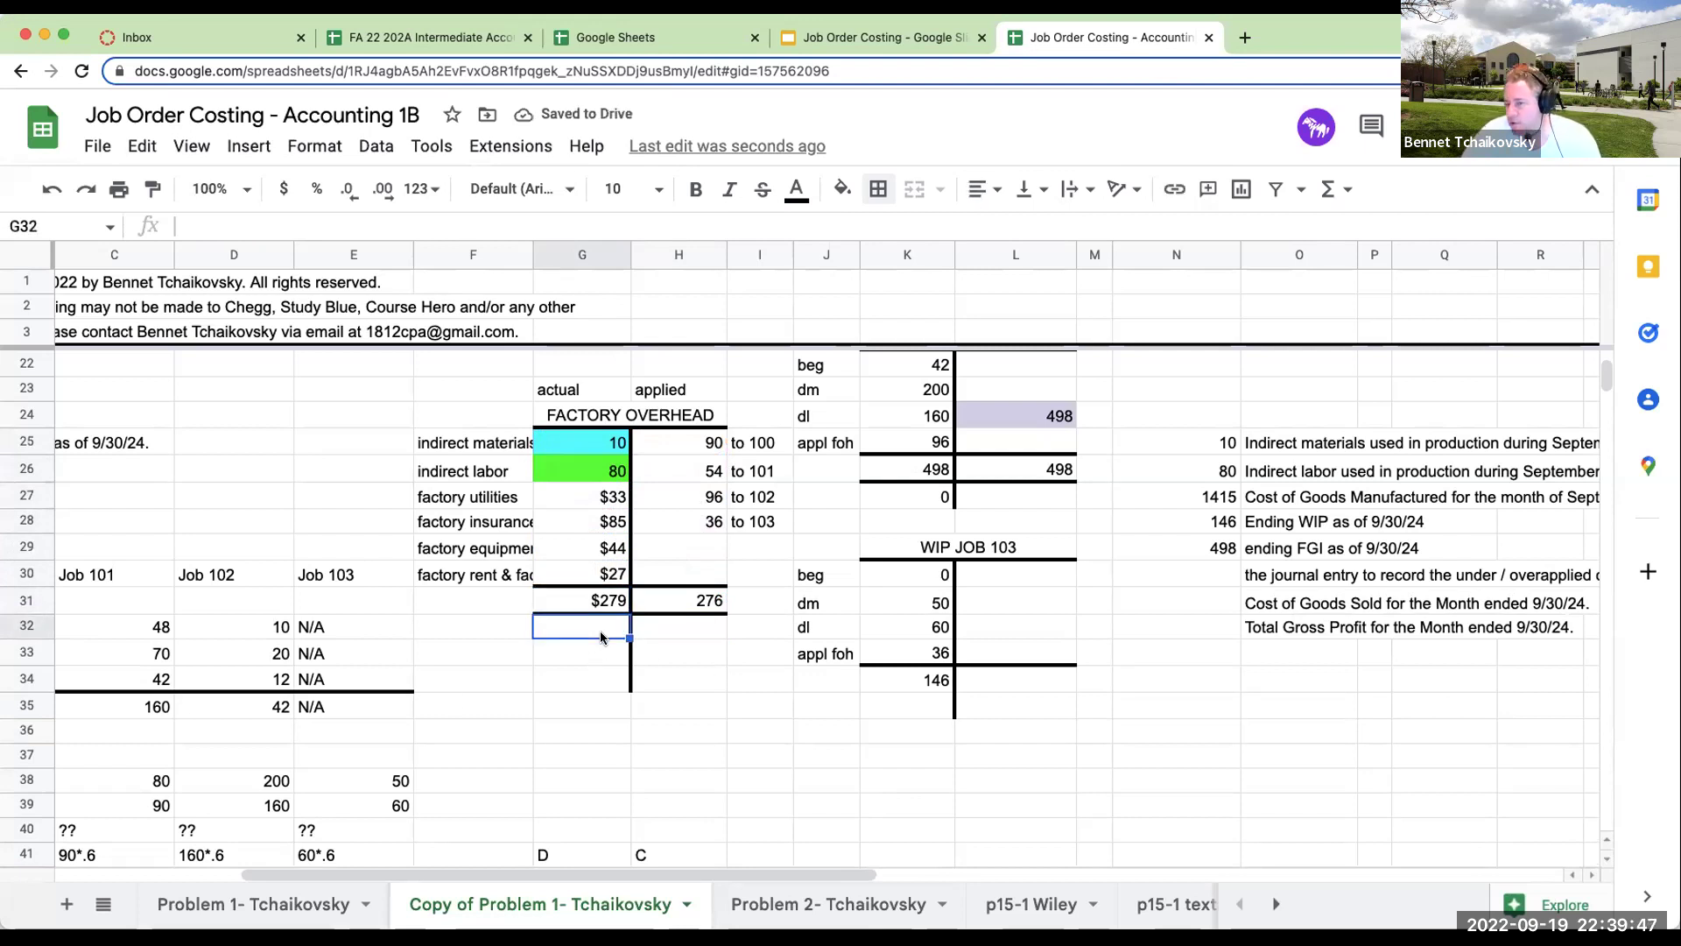
{"action": "type", "text": "=g31-h31"}
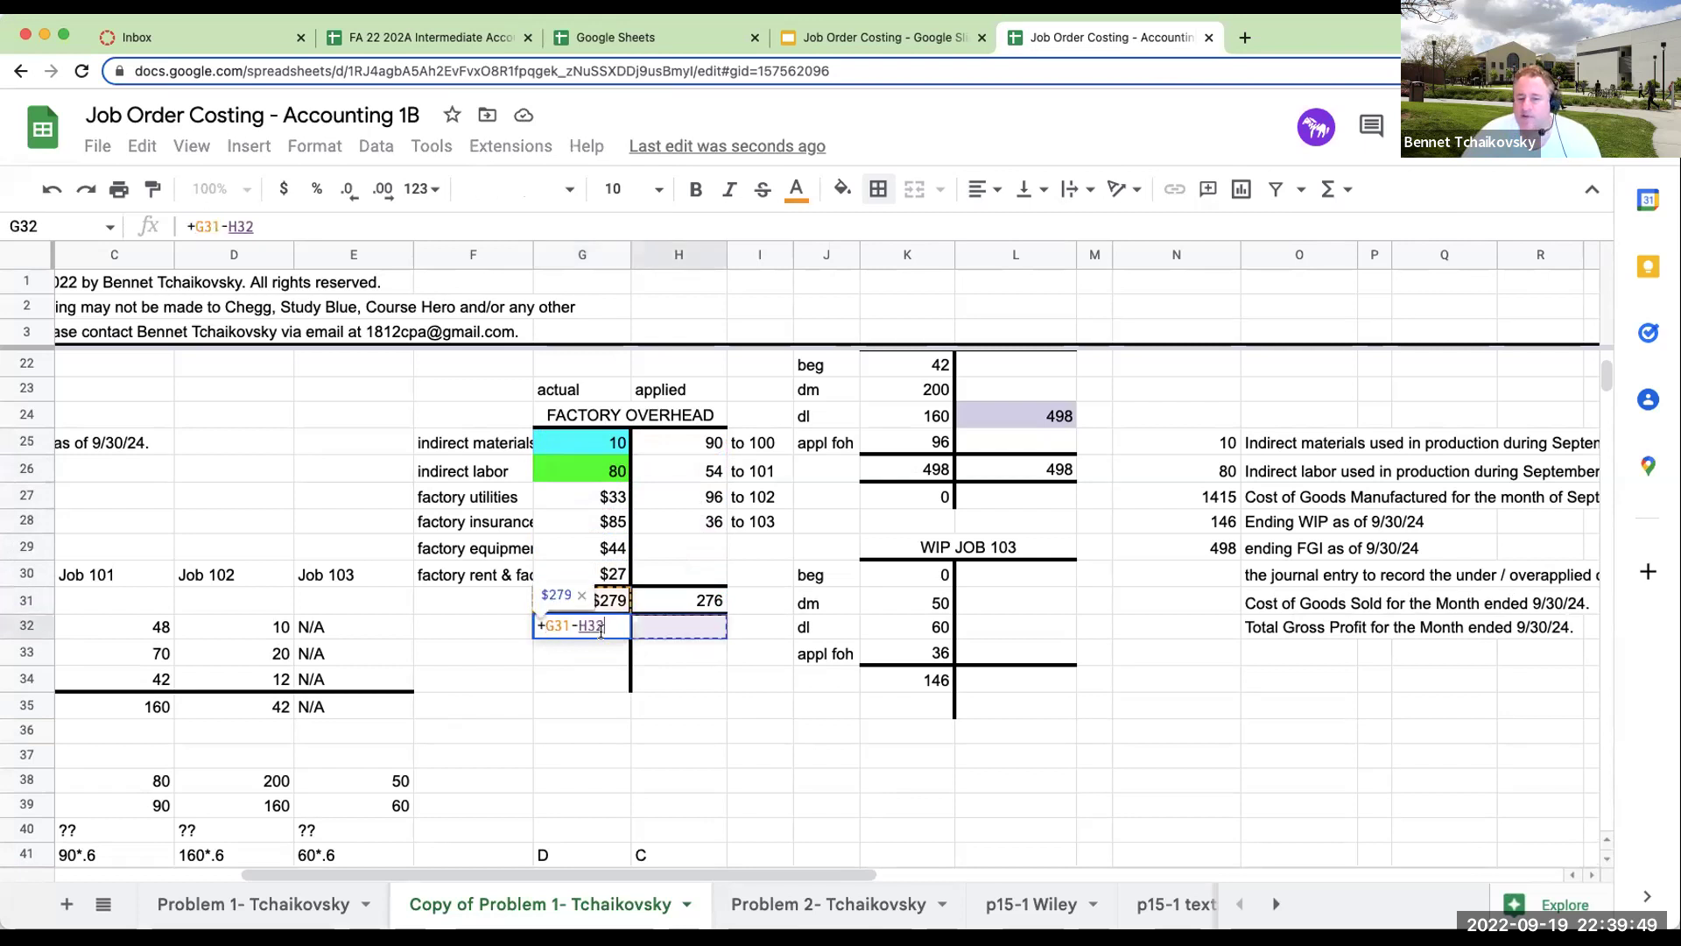
{"action": "key", "text": "Return"}
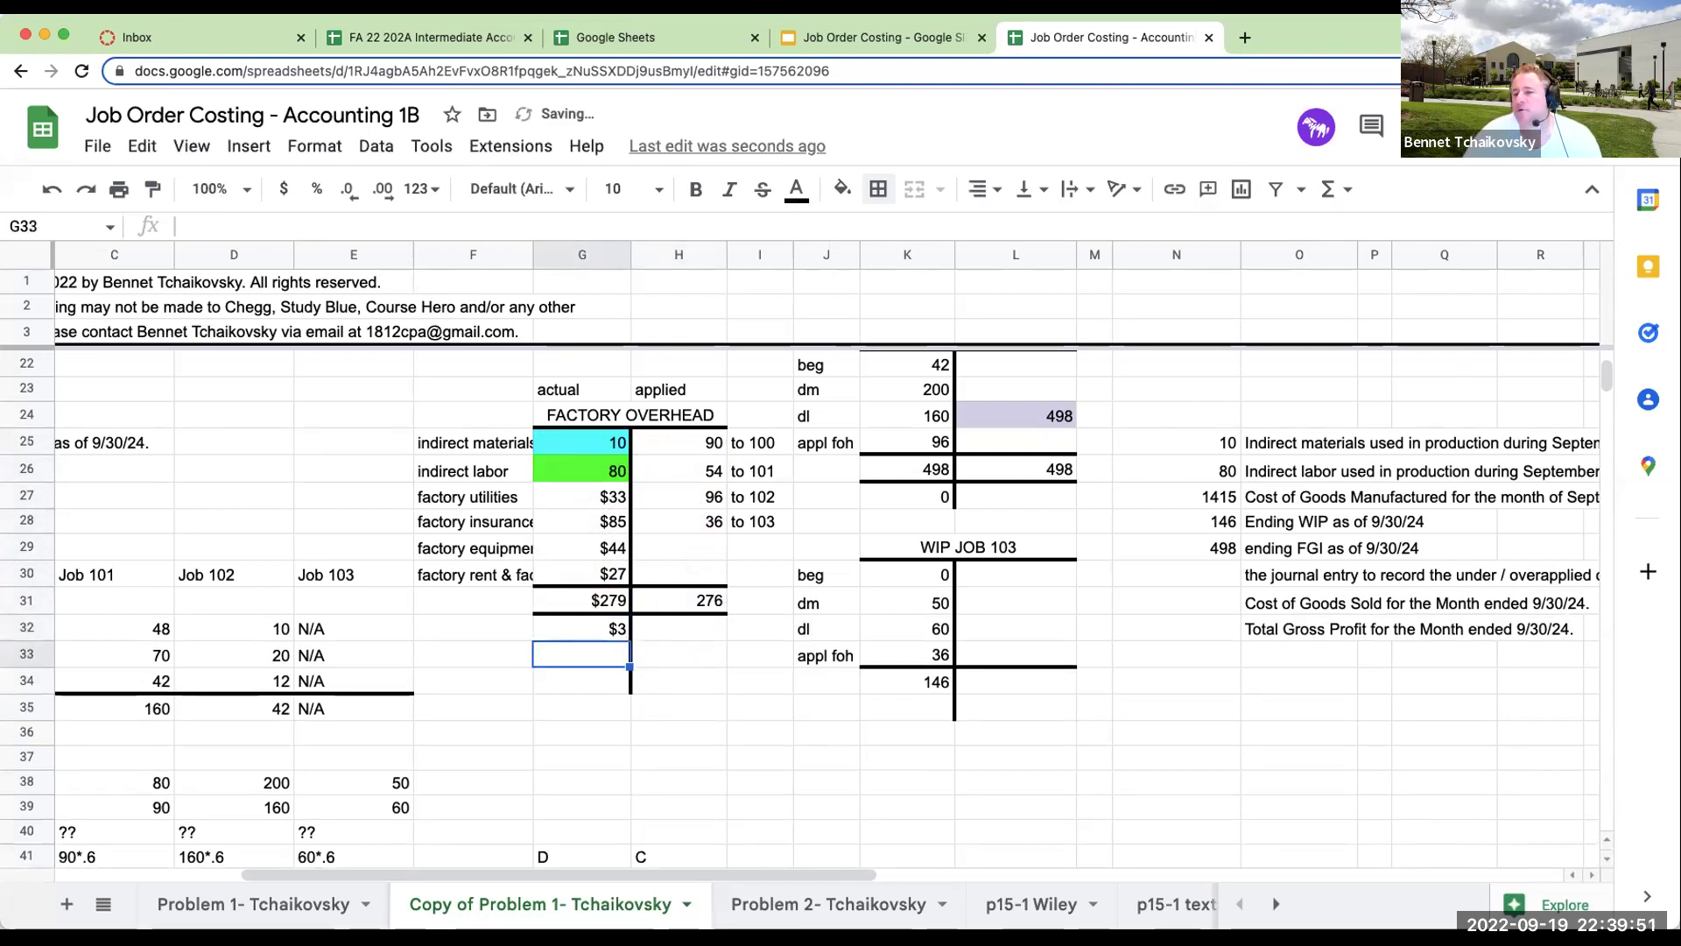
Add a top border to G34:H34 to draw a second total line under the Factory Overhead account.
{"action": "left_click_drag", "start_coordinate": [671, 688], "coordinate": [604, 689]}
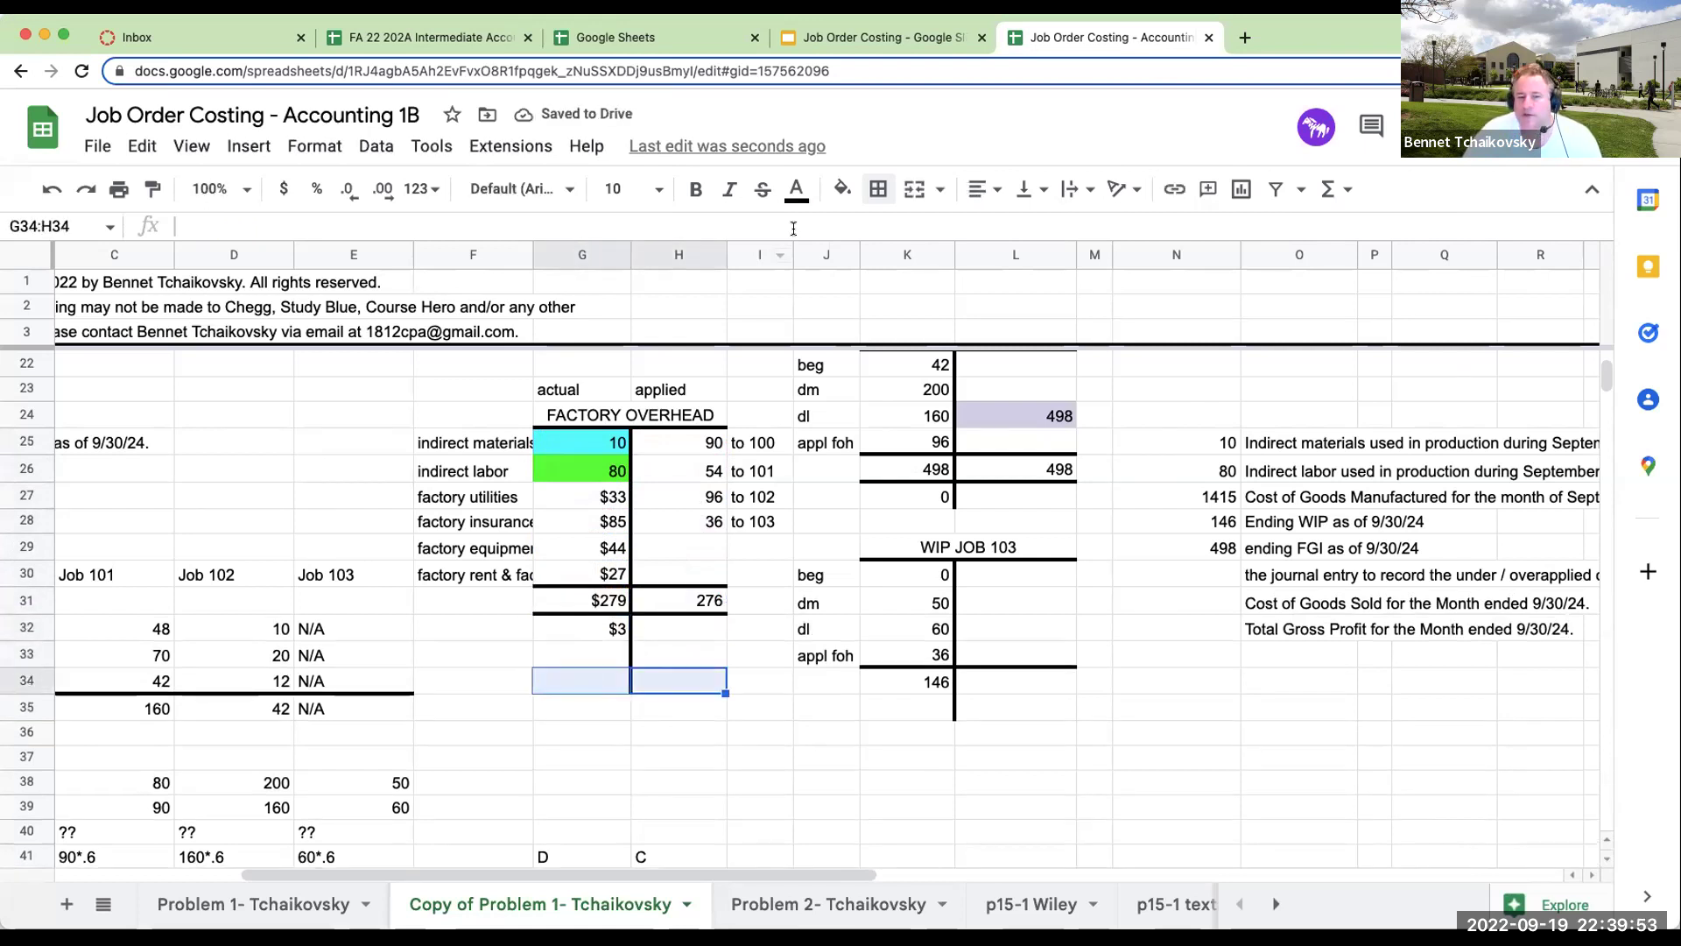
{"action": "left_click", "coordinate": [878, 189]}
{"action": "left_click", "coordinate": [941, 286]}
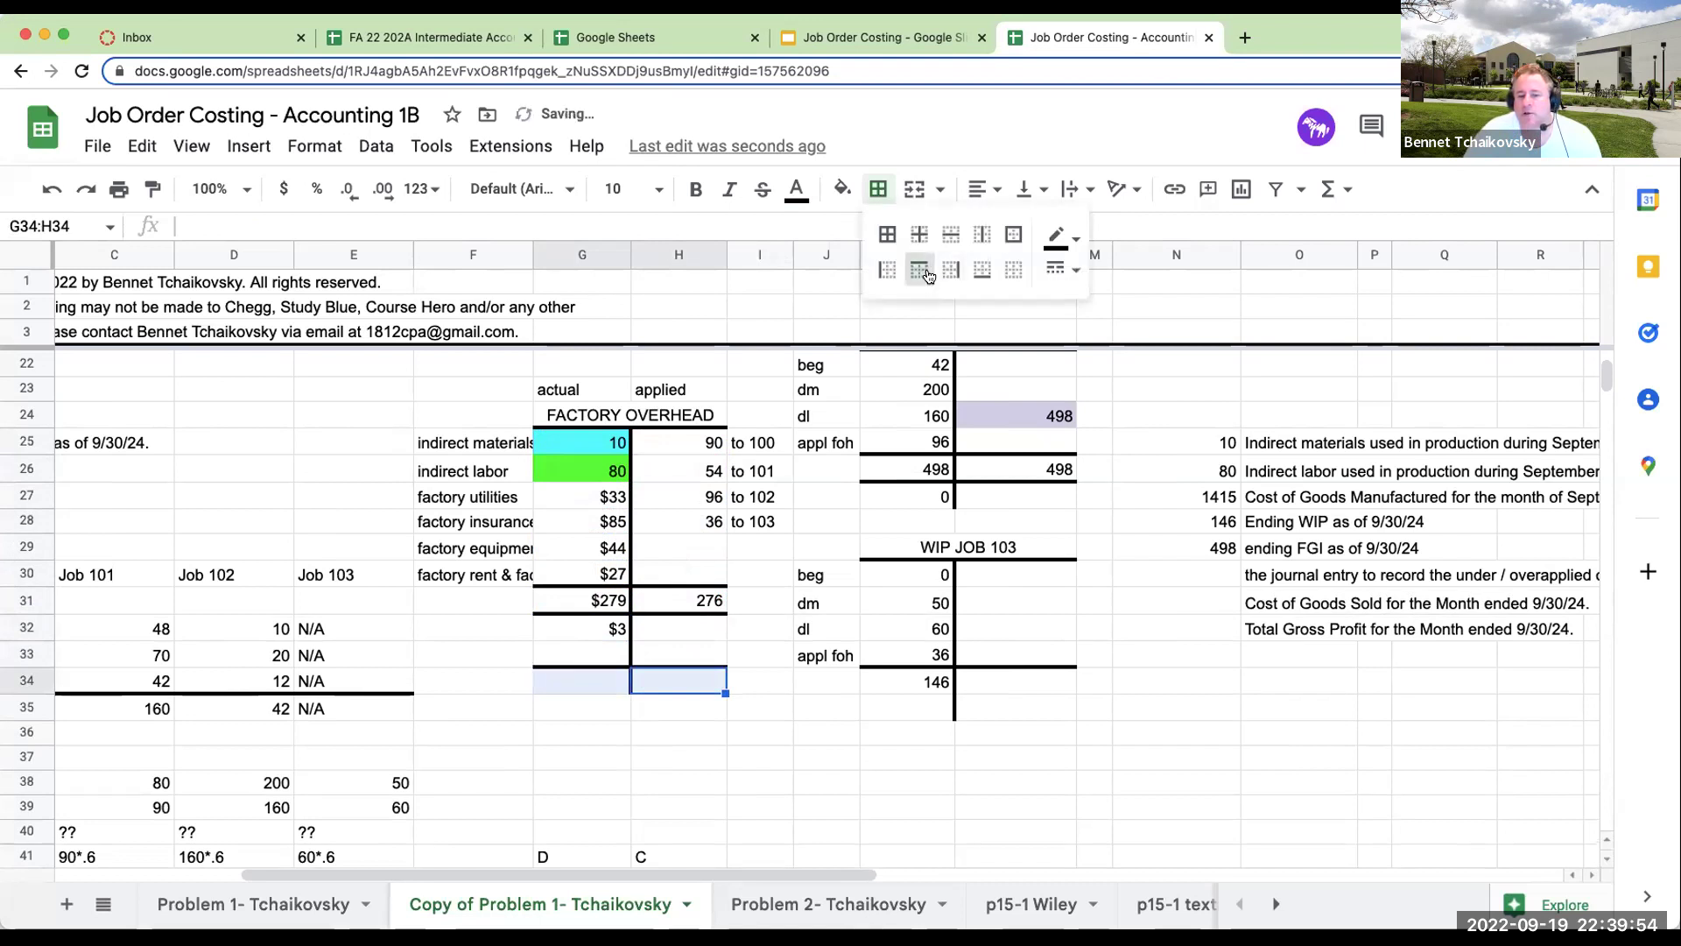
{"action": "left_click", "coordinate": [746, 729]}
{"action": "left_click", "coordinate": [612, 658]}
{"action": "left_click", "coordinate": [643, 665]}
{"action": "left_click", "coordinate": [606, 688]}
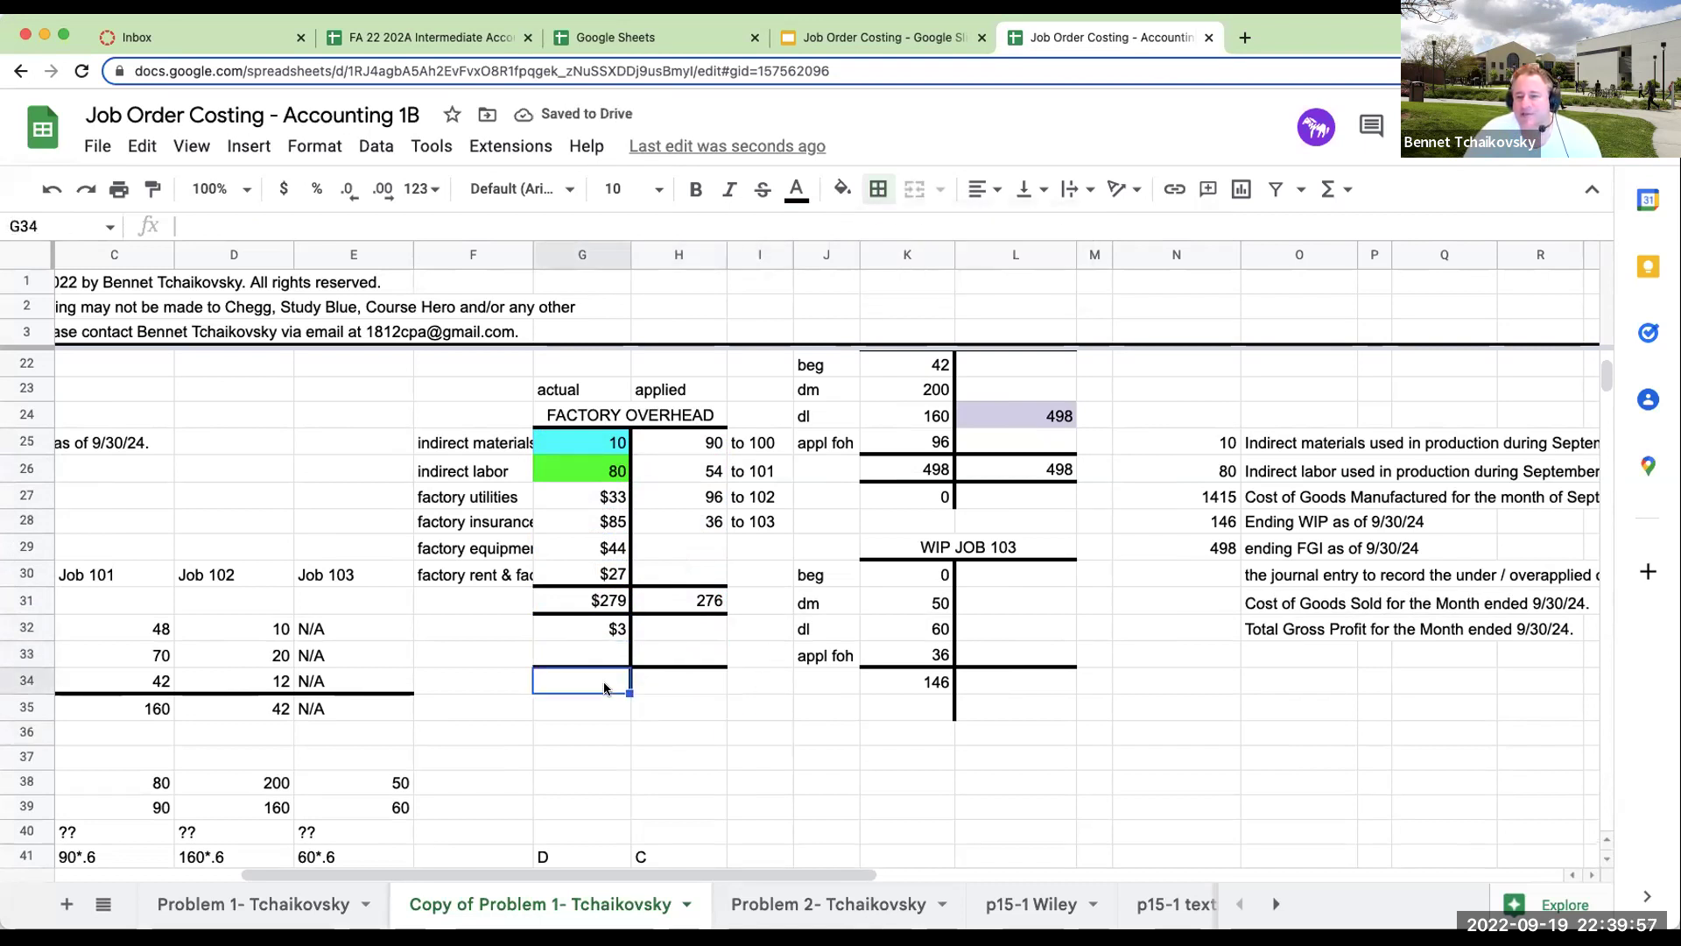
Fill the Factory Overhead credit cell H33 with orange and enter 3 as the closing amount.
{"action": "left_click", "coordinate": [672, 659]}
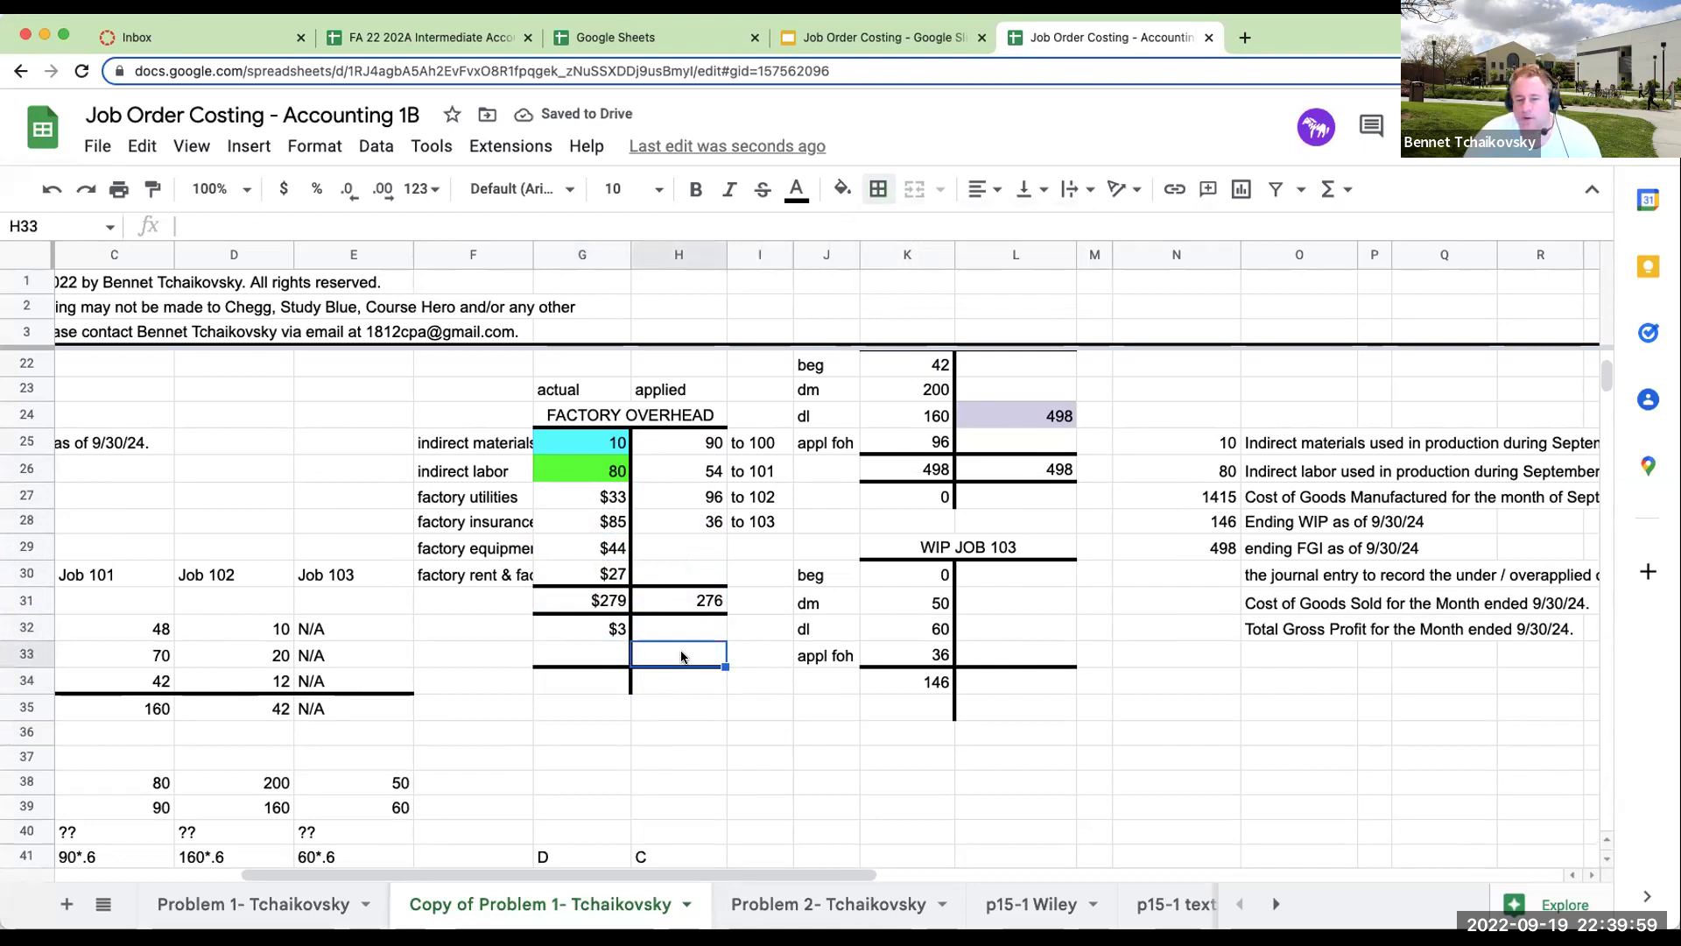
{"action": "left_click", "coordinate": [891, 762]}
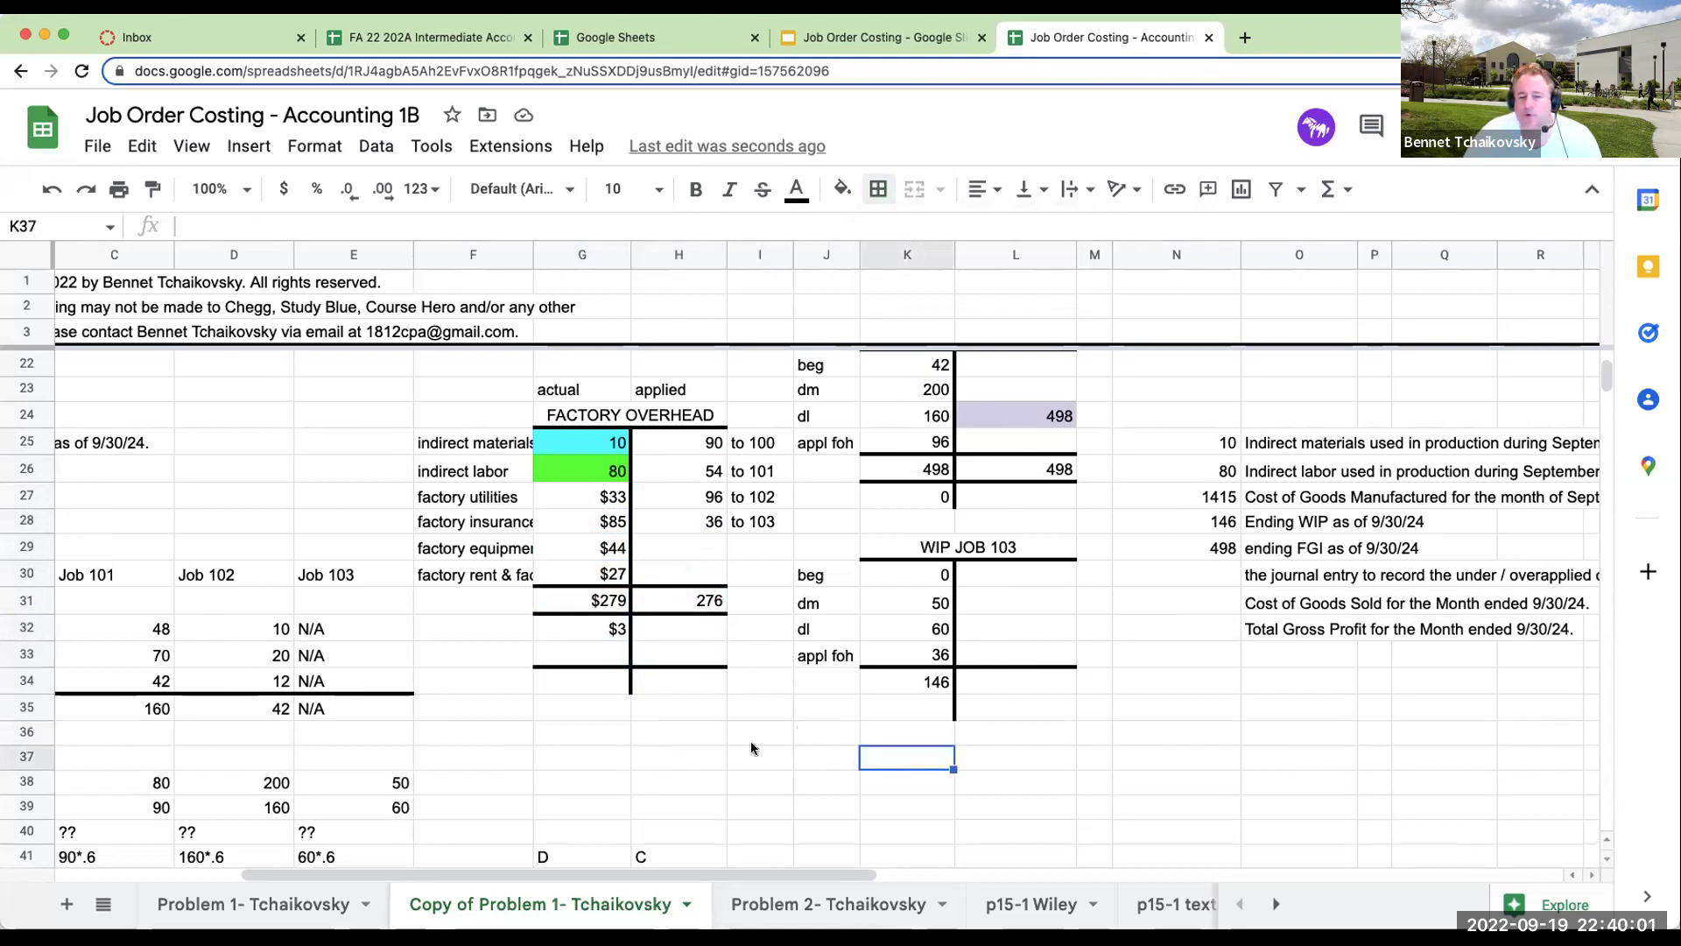
{"action": "left_click", "coordinate": [653, 661]}
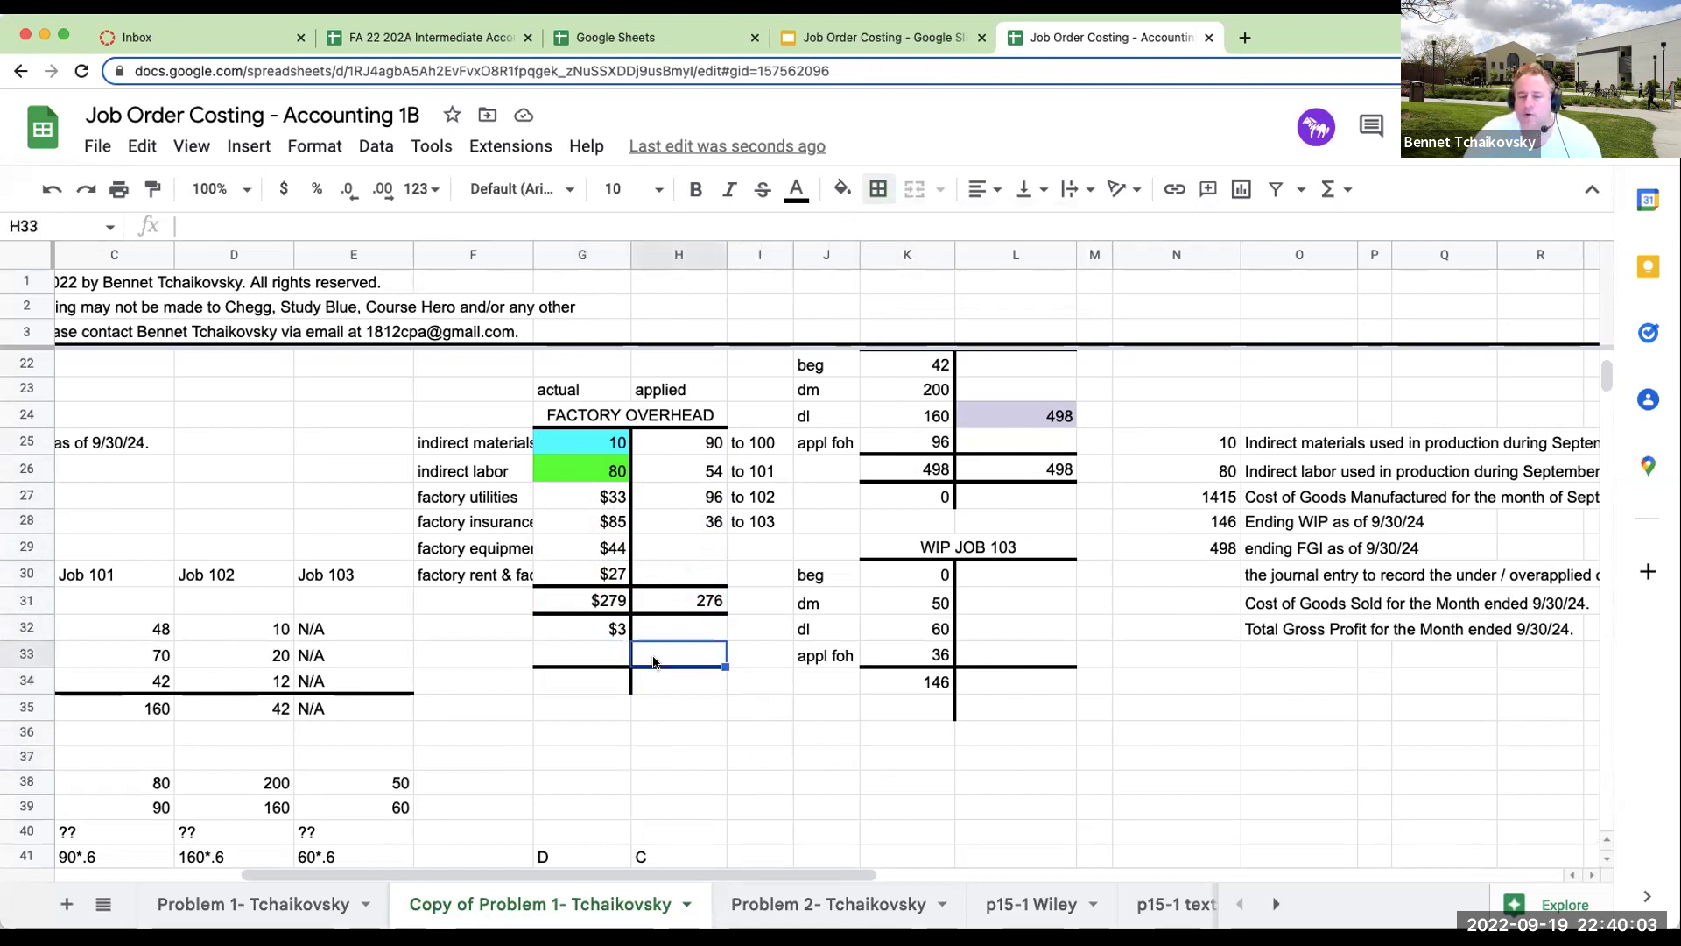
{"action": "left_click", "coordinate": [842, 189]}
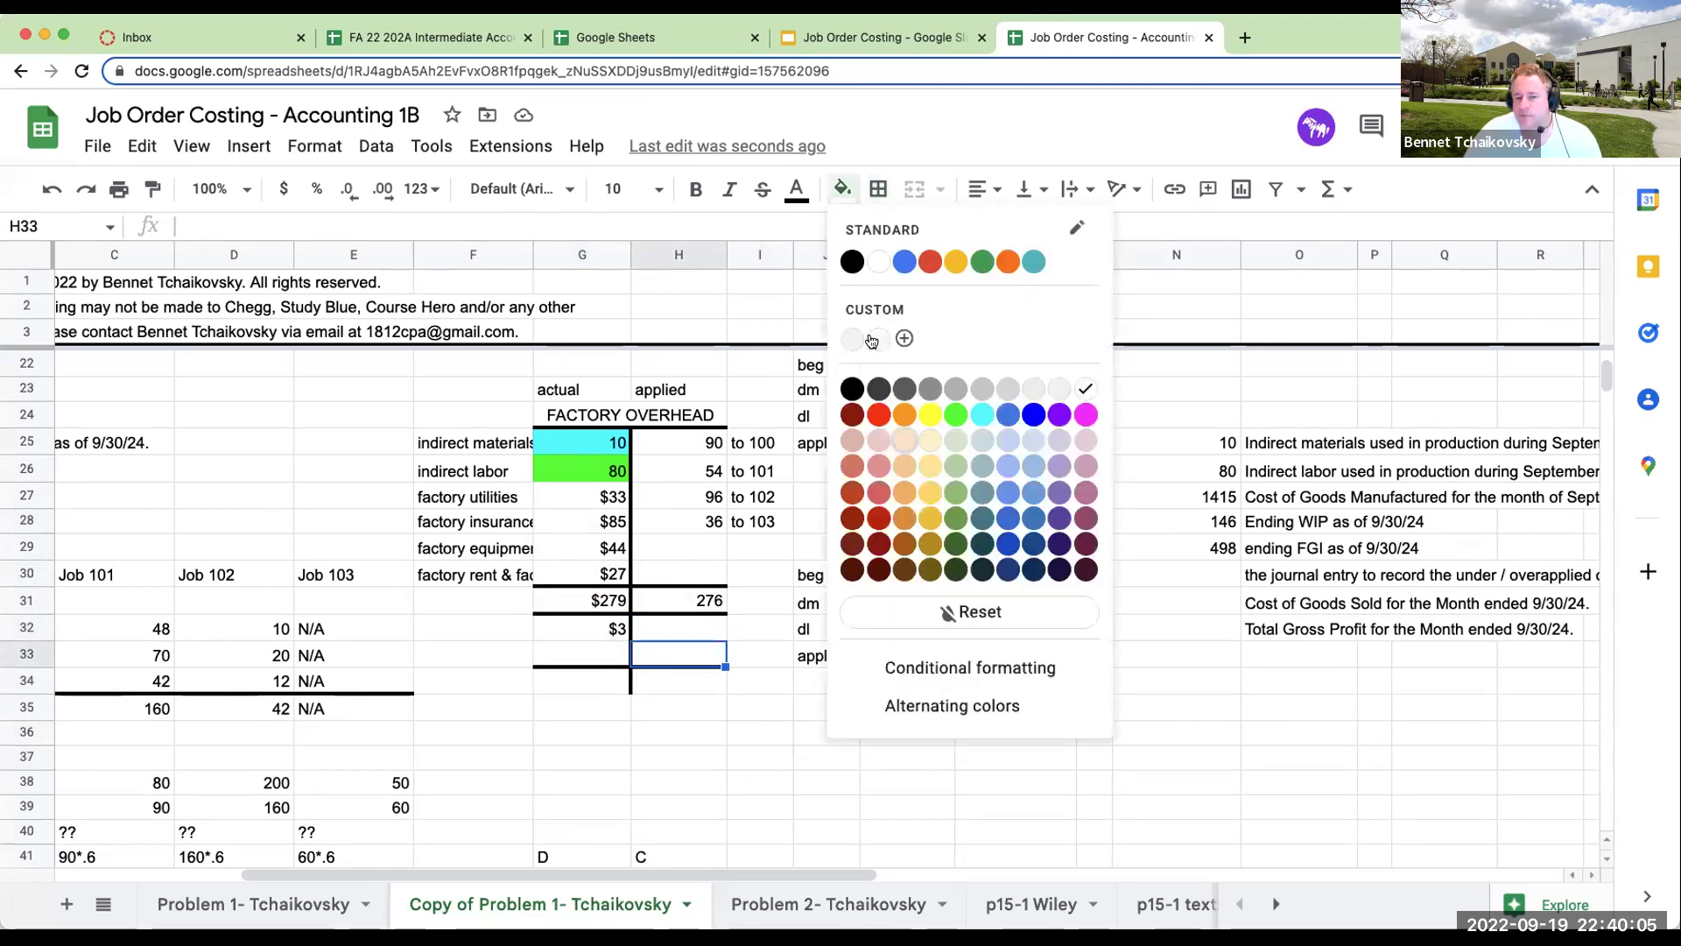
{"action": "left_click", "coordinate": [906, 413]}
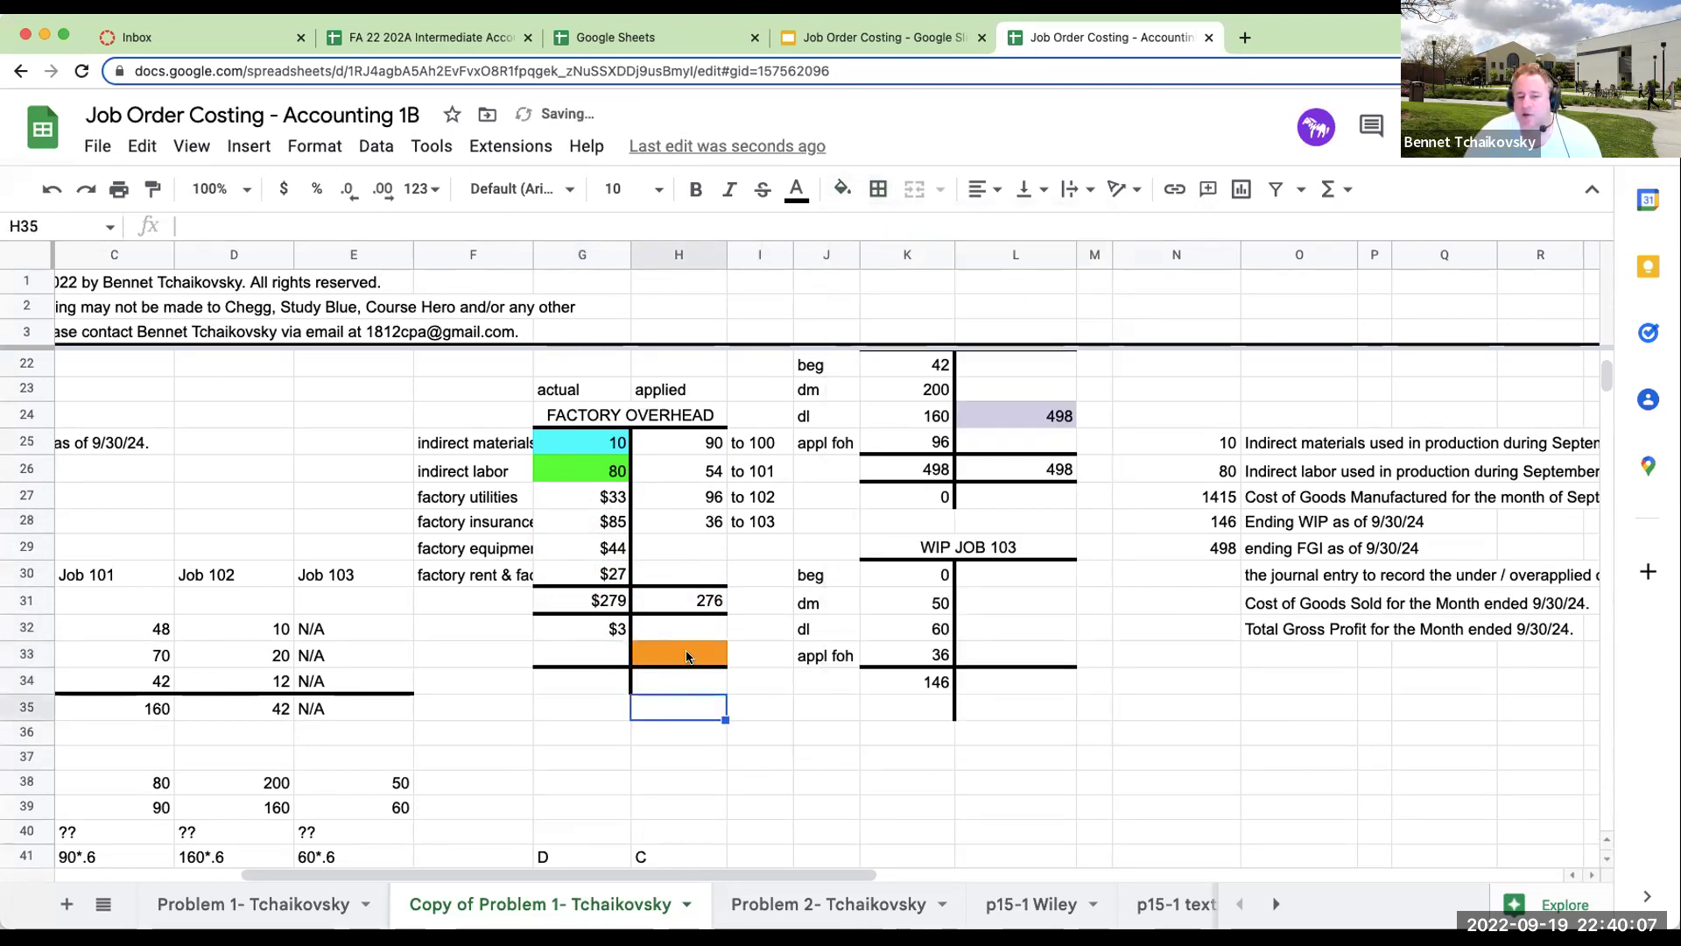
{"action": "type", "text": "3"}
{"action": "key", "text": "Return"}
{"action": "key", "text": "Up"}
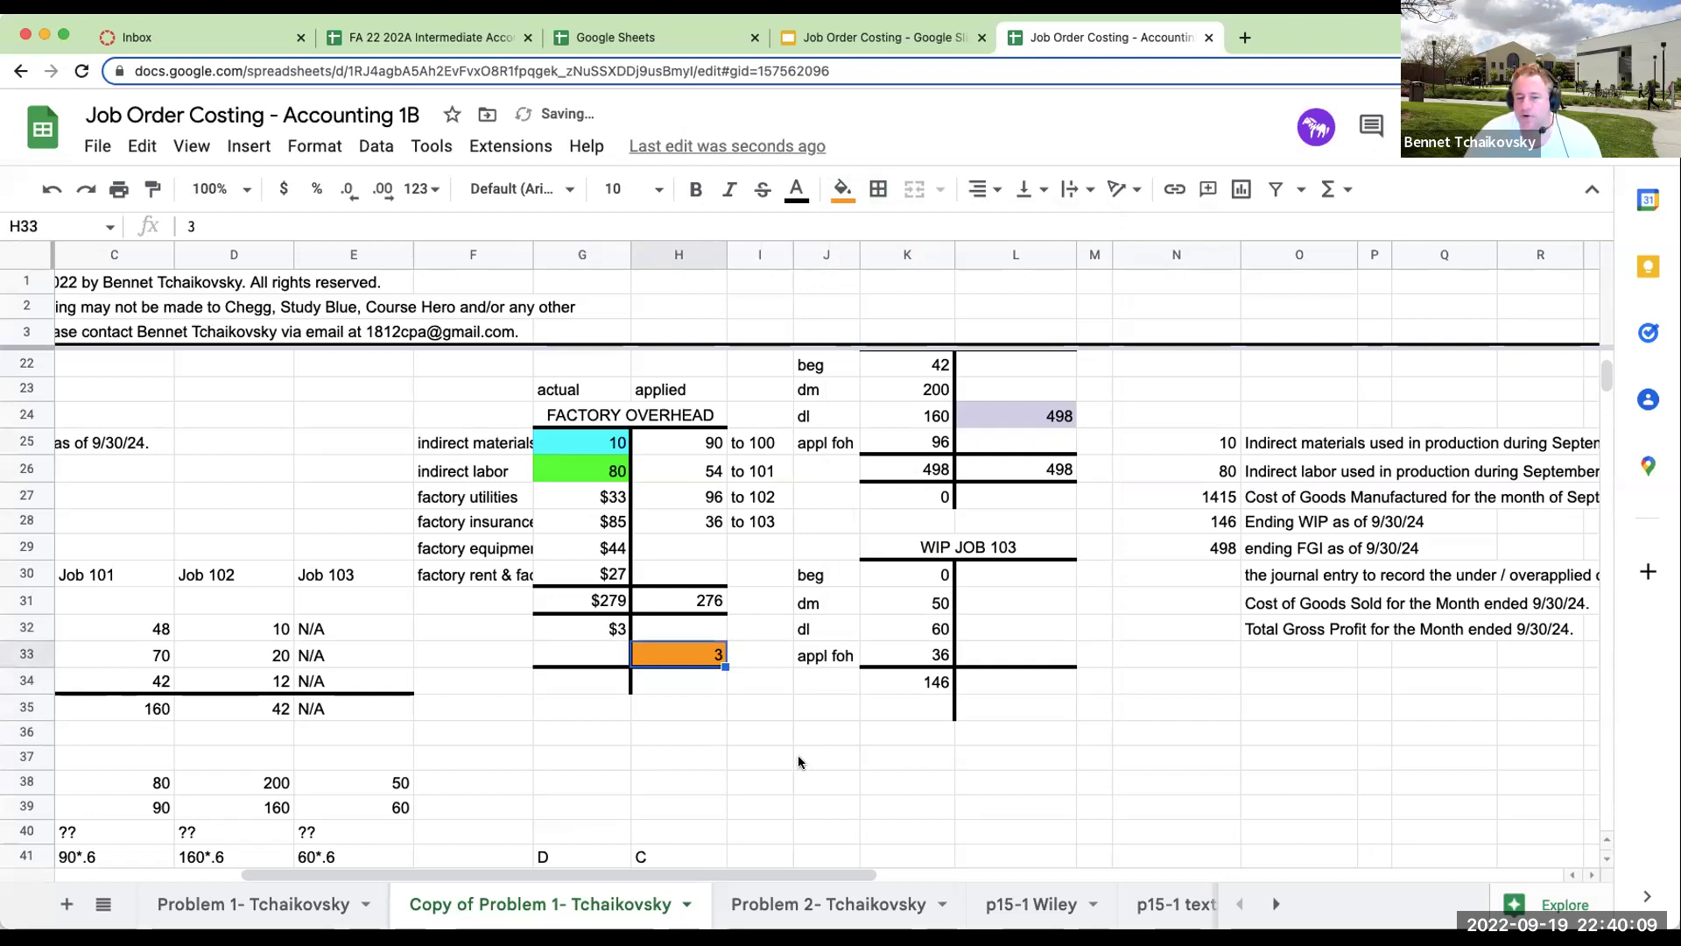
{"action": "left_click", "coordinate": [913, 791]}
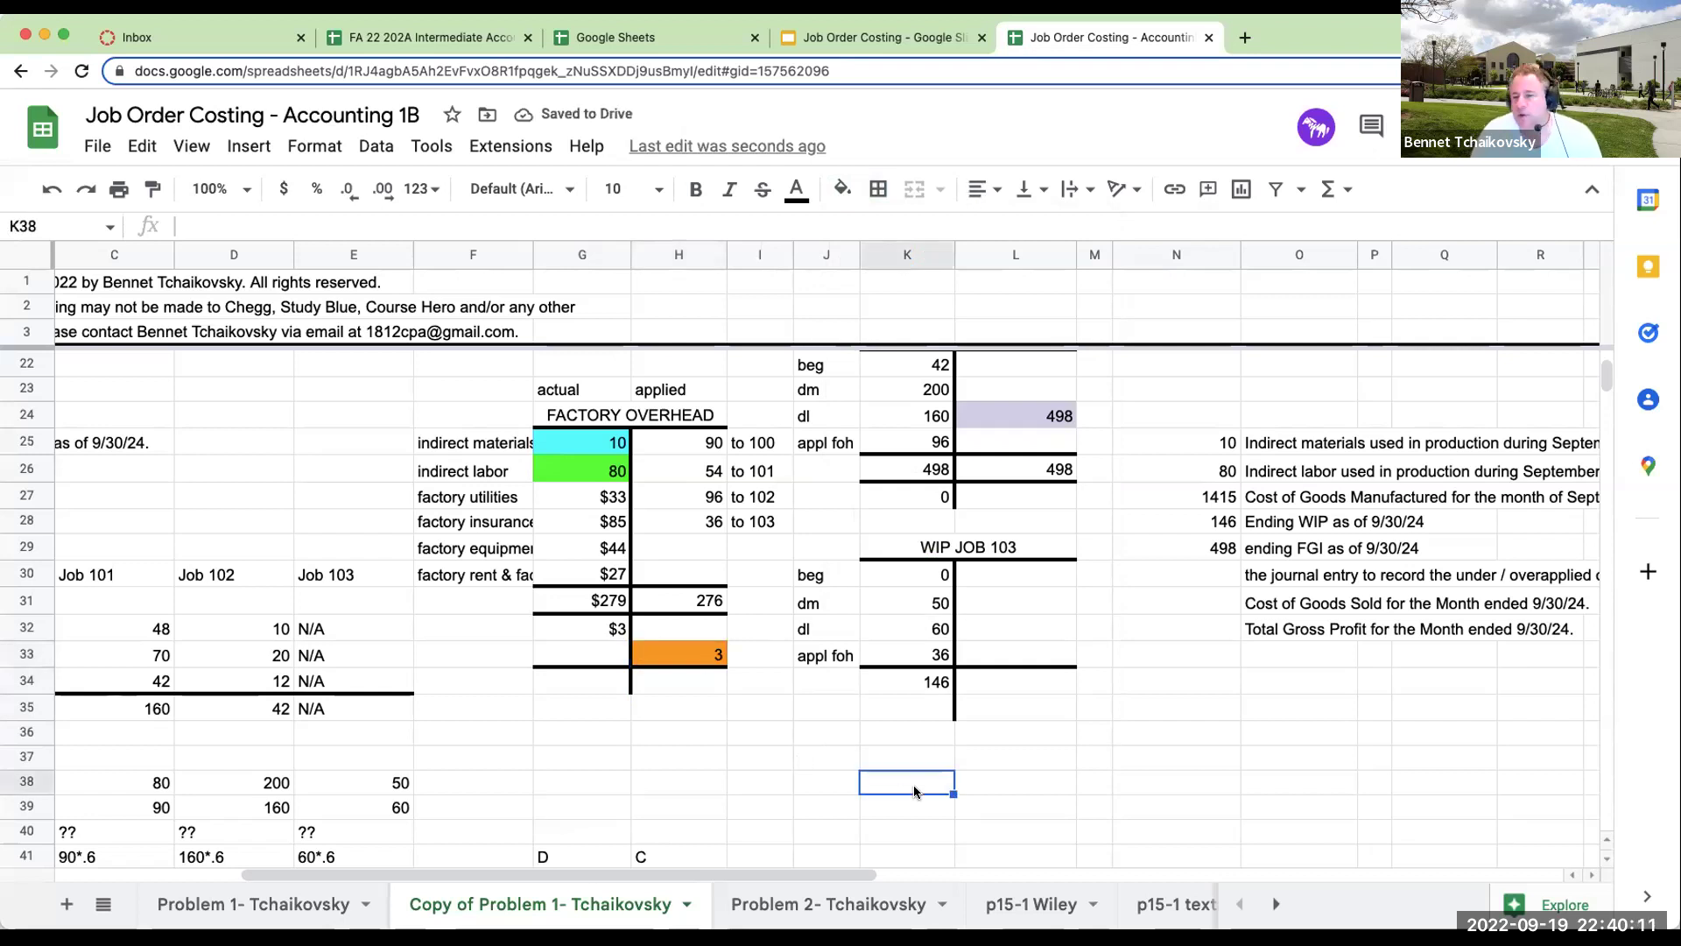
Enter "factory overhead" in K38 as the credited account and add "debit" and "credit" headings in N36 and O36.
{"action": "type", "text": "factory overhead"}
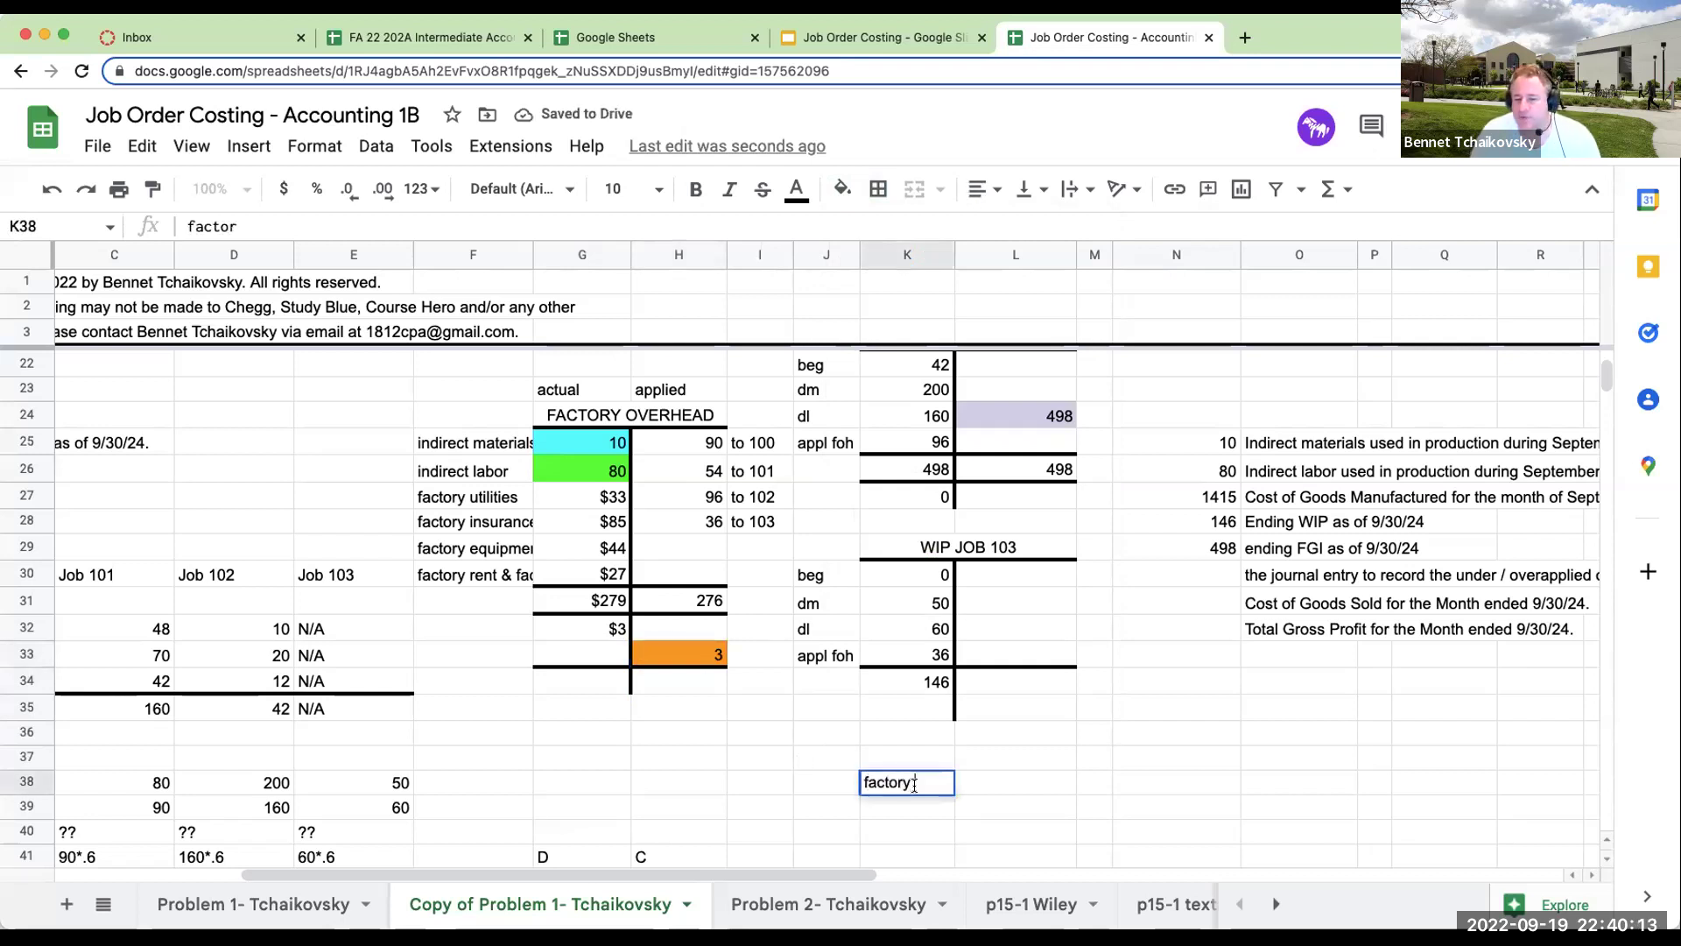
{"action": "key", "text": "Return"}
{"action": "key", "text": "Right"}
{"action": "key", "text": "Right"}
{"action": "key", "text": "Right"}
{"action": "key", "text": "Up"}
{"action": "key", "text": "Up"}
{"action": "key", "text": "Up"}
{"action": "type", "text": "debit"}
{"action": "key", "text": "Tab"}
{"action": "type", "text": "credit"}
{"action": "key", "text": "Return"}
Enter 3 in O38 as the factory overhead credit of the journal entry.
{"action": "left_click", "coordinate": [1298, 782]}
{"action": "type", "text": "3"}
{"action": "key", "text": "Return"}
{"action": "key", "text": "Up"}
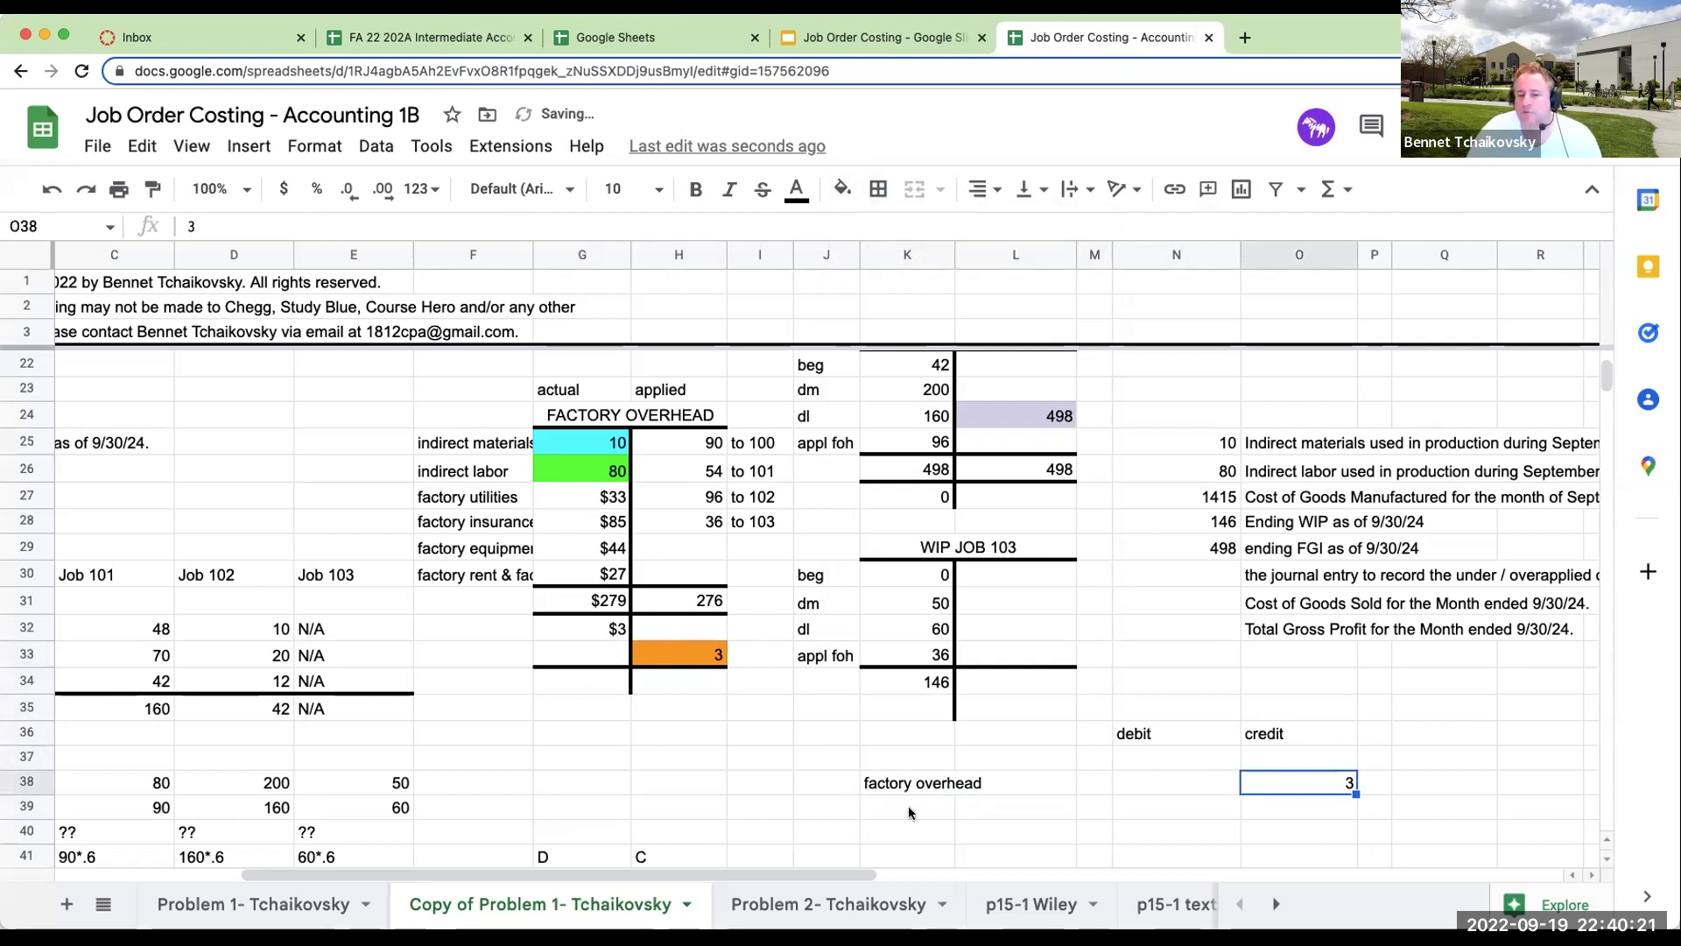
Read the full row 30 requirement on the journal entry for under- or overapplied overhead, including its assumption.
{"action": "left_click", "coordinate": [833, 759]}
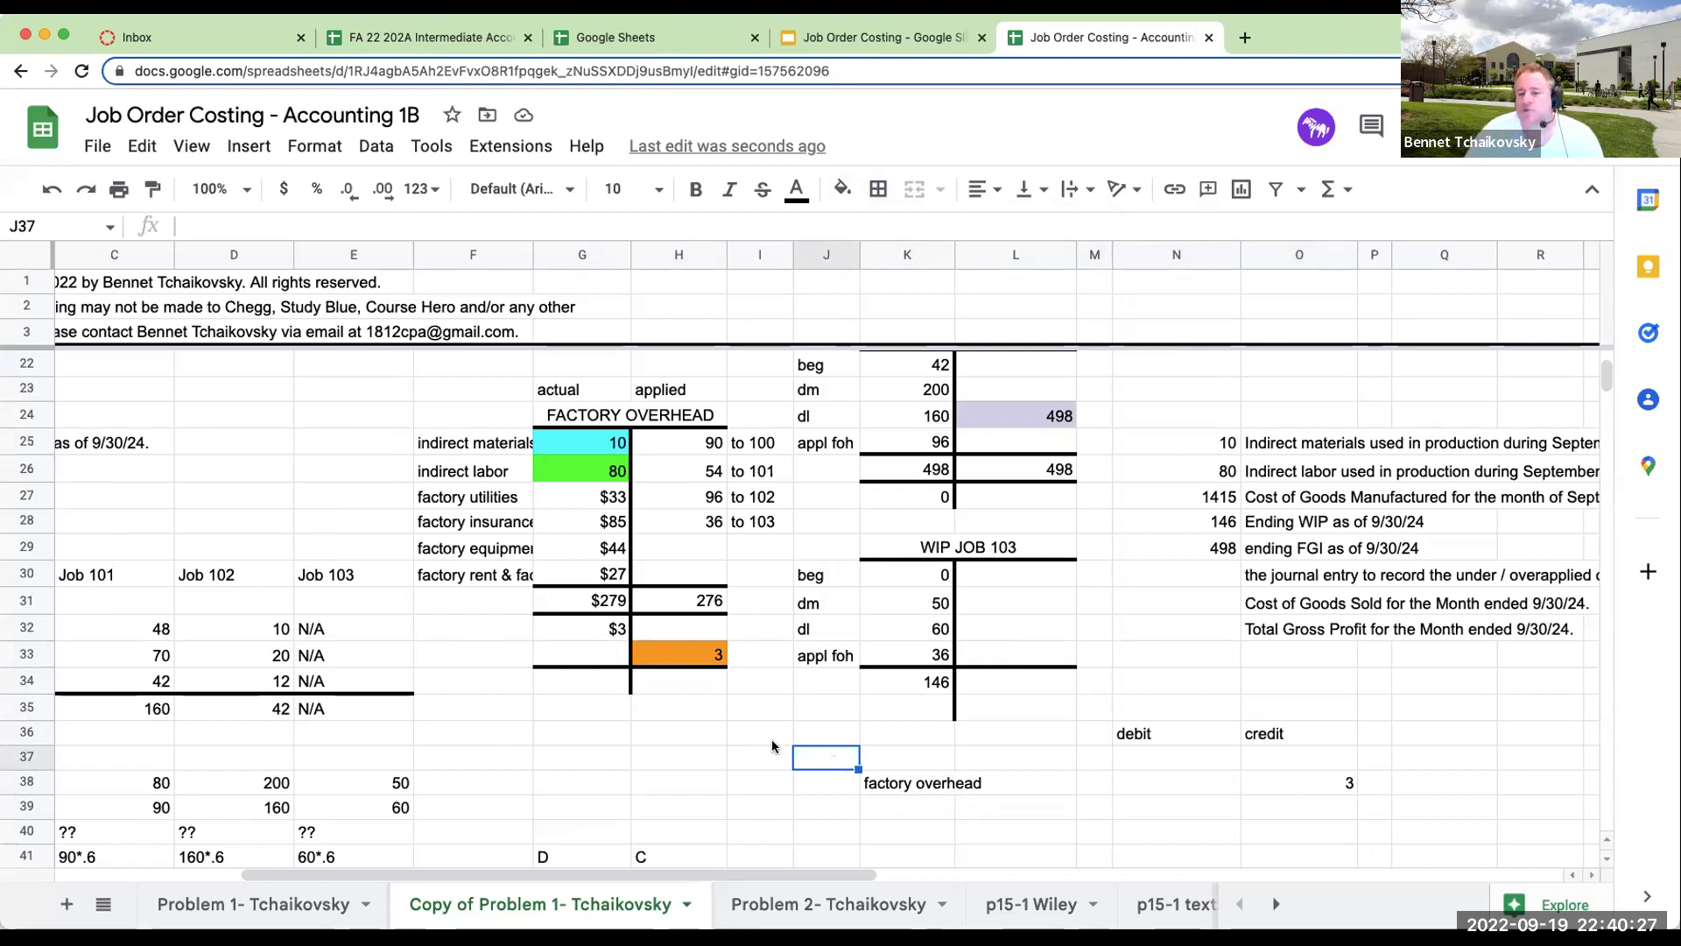
{"action": "left_click", "coordinate": [1208, 574]}
{"action": "key", "text": "Right"}
{"action": "key", "text": "Right"}
{"action": "key", "text": "Right"}
{"action": "key", "text": "Right"}
{"action": "key", "text": "Right"}
{"action": "key", "text": "Right"}
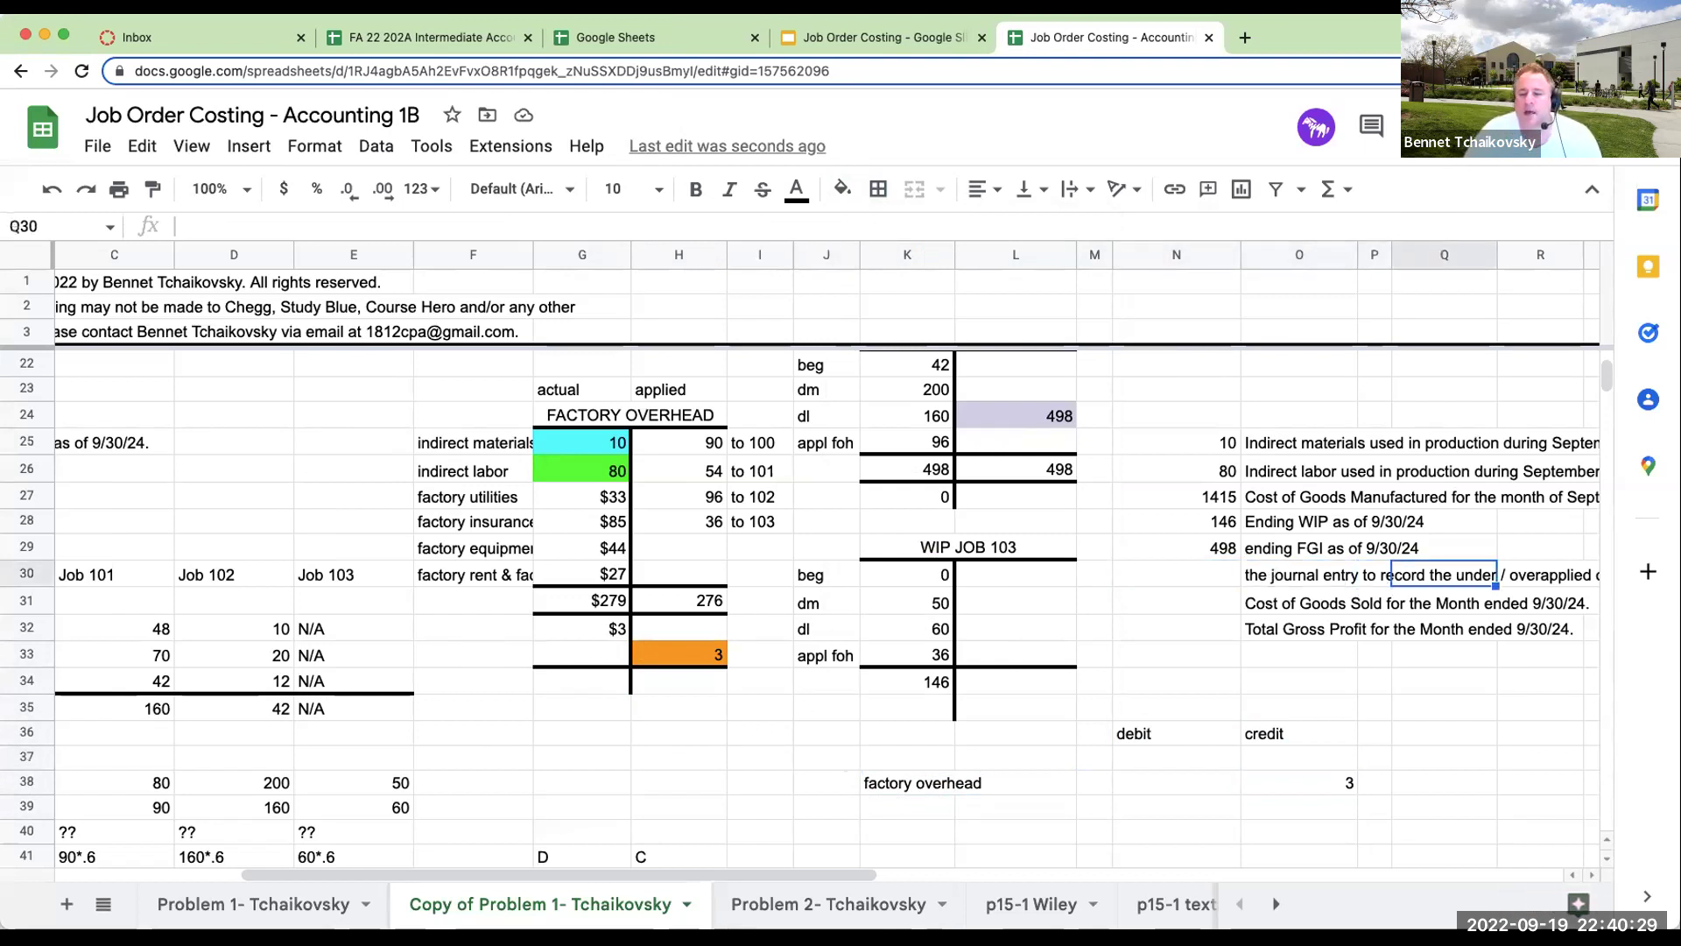
{"action": "key", "text": "Left"}
{"action": "key", "text": "Right"}
{"action": "key", "text": "Right"}
{"action": "key", "text": "Right"}
{"action": "key", "text": "Left"}
{"action": "key", "text": "Left"}
{"action": "key", "text": "Left"}
{"action": "key", "text": "Left"}
{"action": "key", "text": "Left"}
{"action": "key", "text": "Left"}
{"action": "key", "text": "Left"}
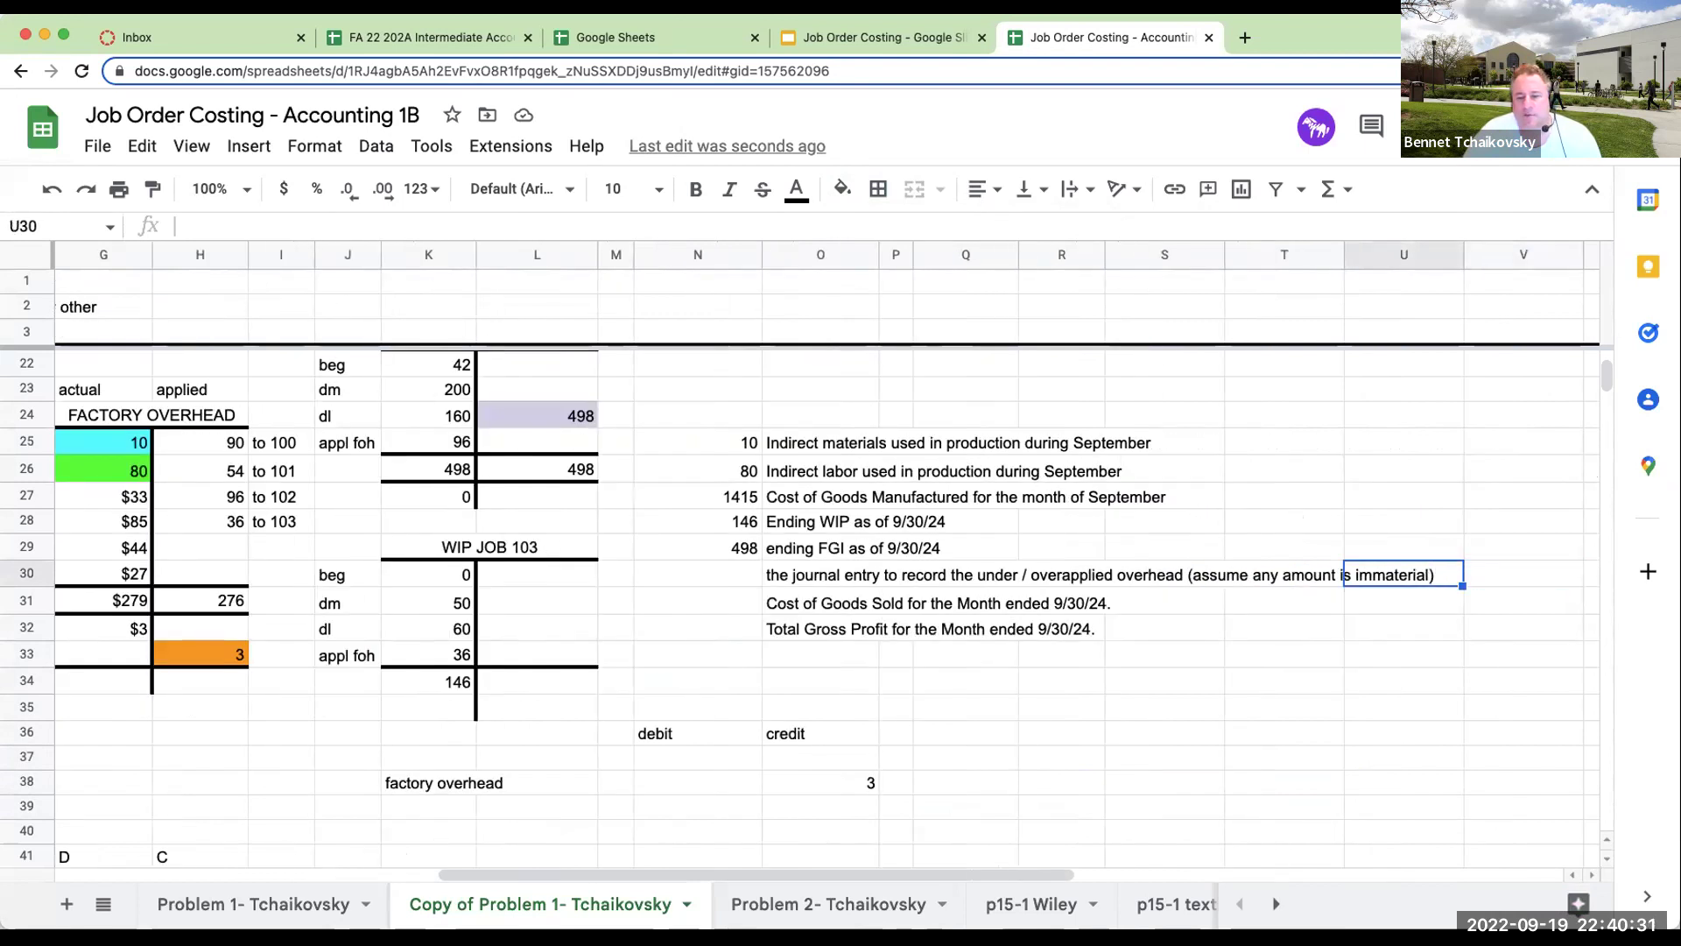
{"action": "key", "text": "Left"}
{"action": "key", "text": "Left"}
{"action": "key", "text": "Left"}
{"action": "key", "text": "Left"}
{"action": "key", "text": "Left"}
{"action": "key", "text": "Left"}
{"action": "key", "text": "Left"}
{"action": "key", "text": "Left"}
{"action": "key", "text": "Left"}
{"action": "key", "text": "Left"}
{"action": "key", "text": "Left"}
{"action": "key", "text": "Left"}
{"action": "key", "text": "Left"}
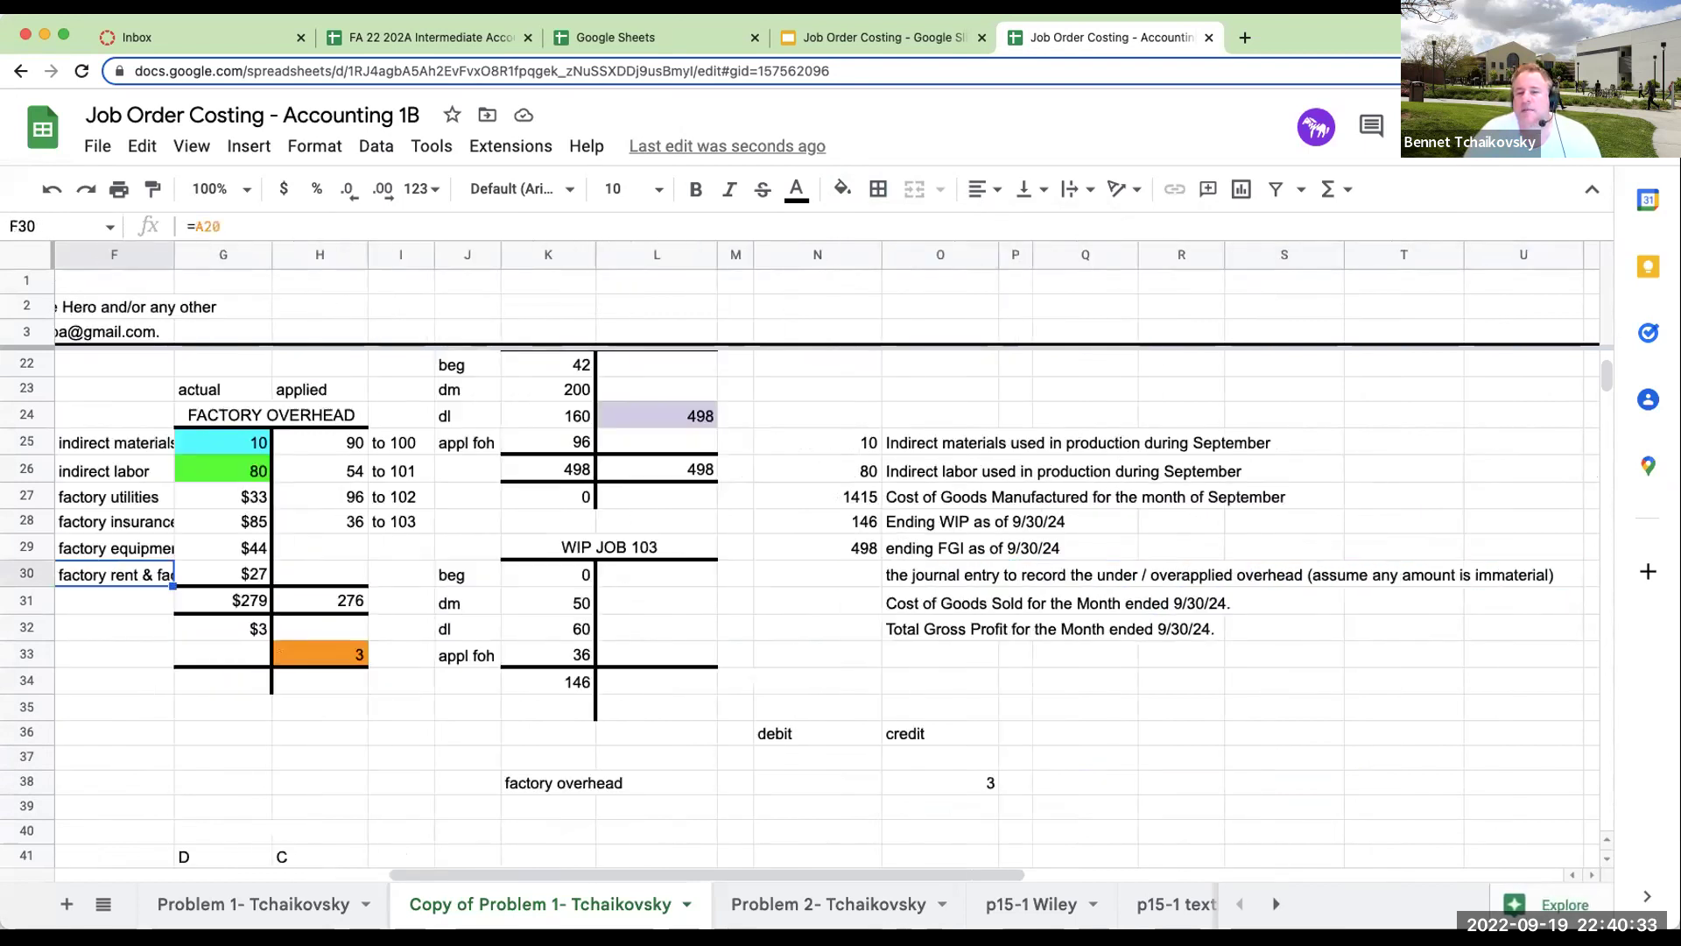
{"action": "key", "text": "Right"}
{"action": "key", "text": "Right"}
{"action": "key", "text": "Right"}
{"action": "key", "text": "Right"}
{"action": "key", "text": "Right"}
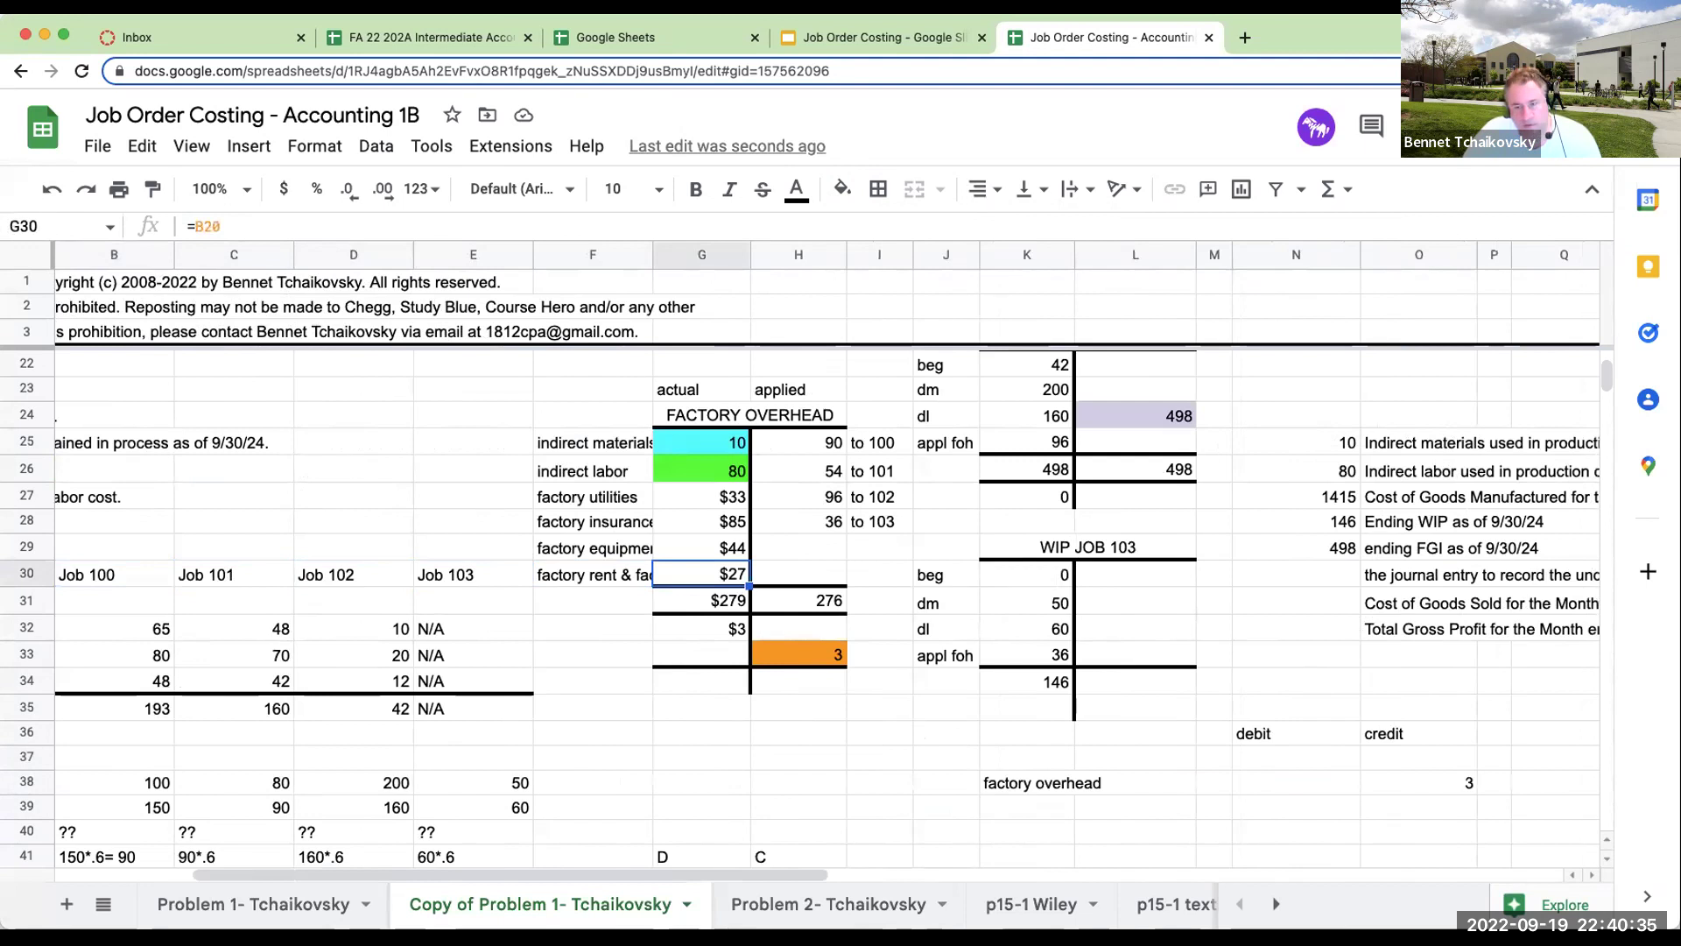
{"action": "key", "text": "Down"}
Enter COGS in J37 as the debited account with a debit of 3 in N37.
{"action": "left_click", "coordinate": [974, 755]}
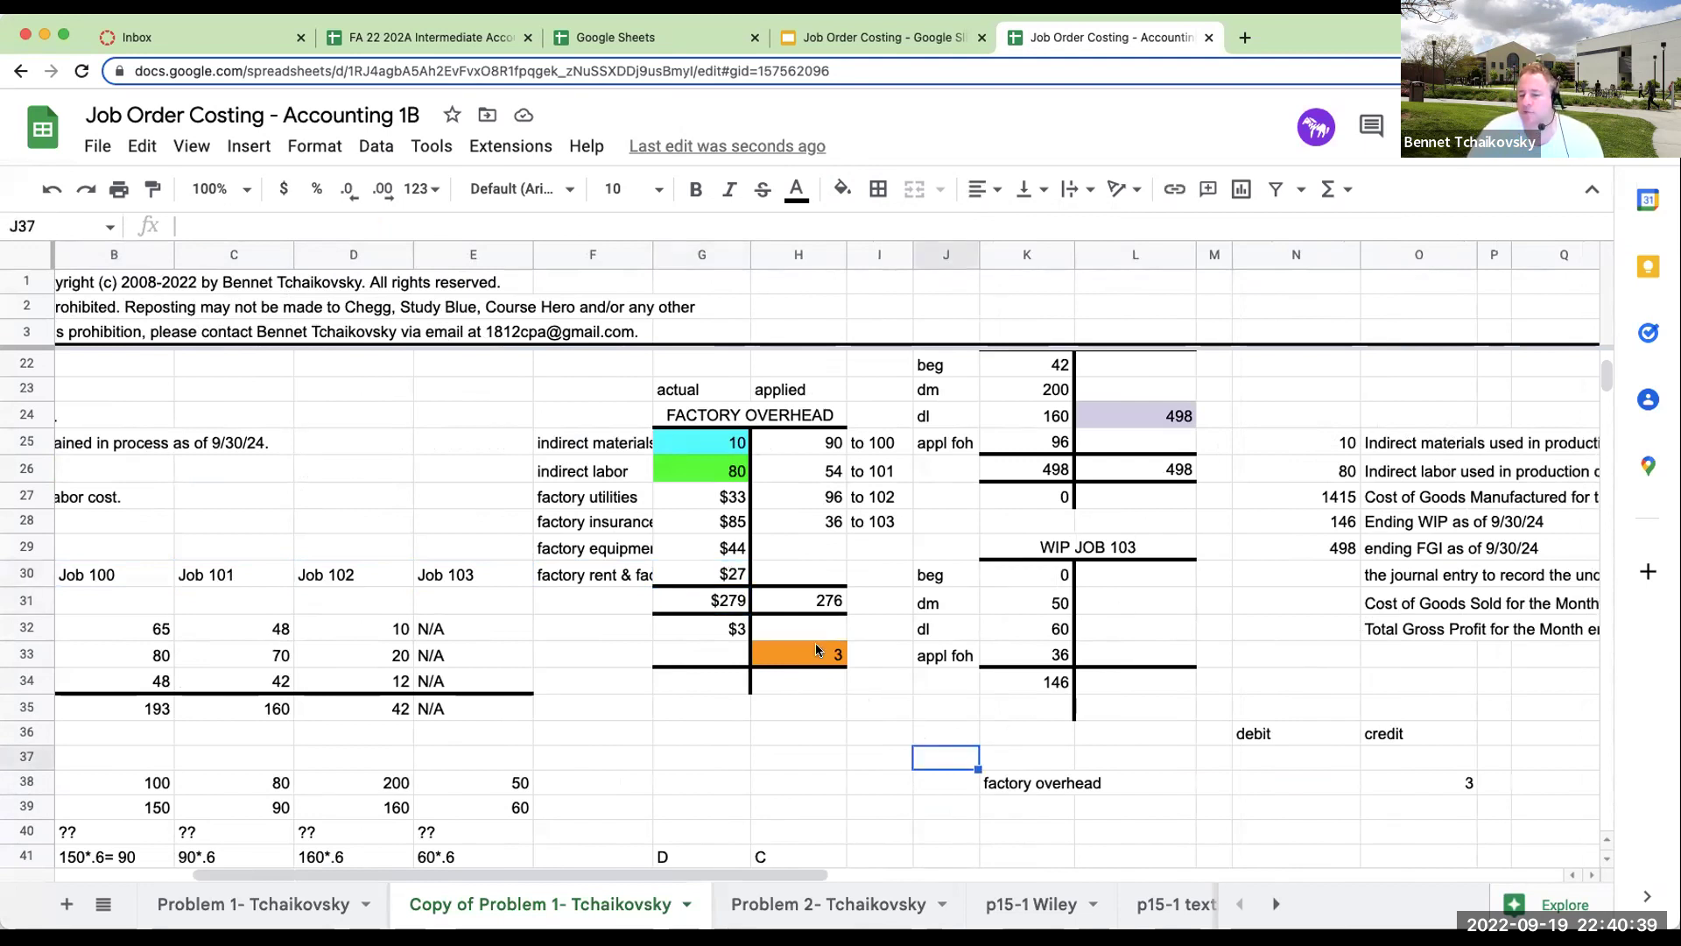
{"action": "type", "text": "COGS"}
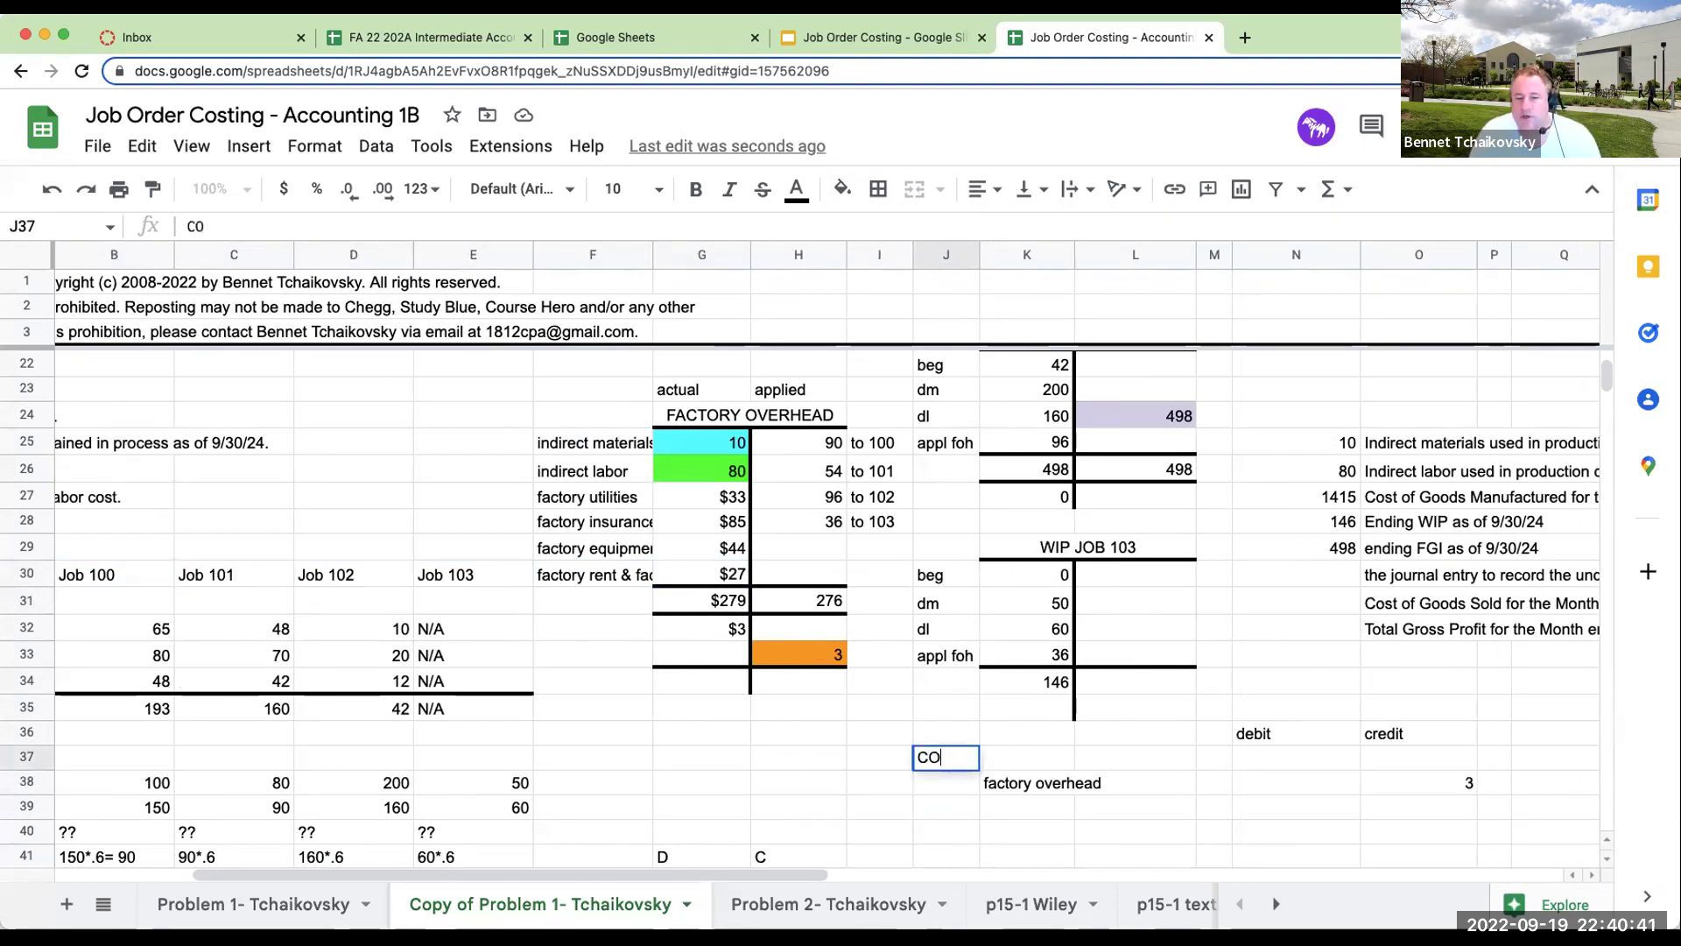
{"action": "key", "text": "Return"}
{"action": "key", "text": "Up"}
{"action": "key", "text": "Right"}
{"action": "key", "text": "Right"}
{"action": "key", "text": "Right"}
{"action": "key", "text": "Right"}
{"action": "type", "text": "3"}
{"action": "key", "text": "Return"}
{"action": "key", "text": "Up"}
{"action": "key", "text": "Left"}
{"action": "key", "text": "Left"}
{"action": "key", "text": "Left"}
{"action": "key", "text": "Left"}
{"action": "key", "text": "Left"}
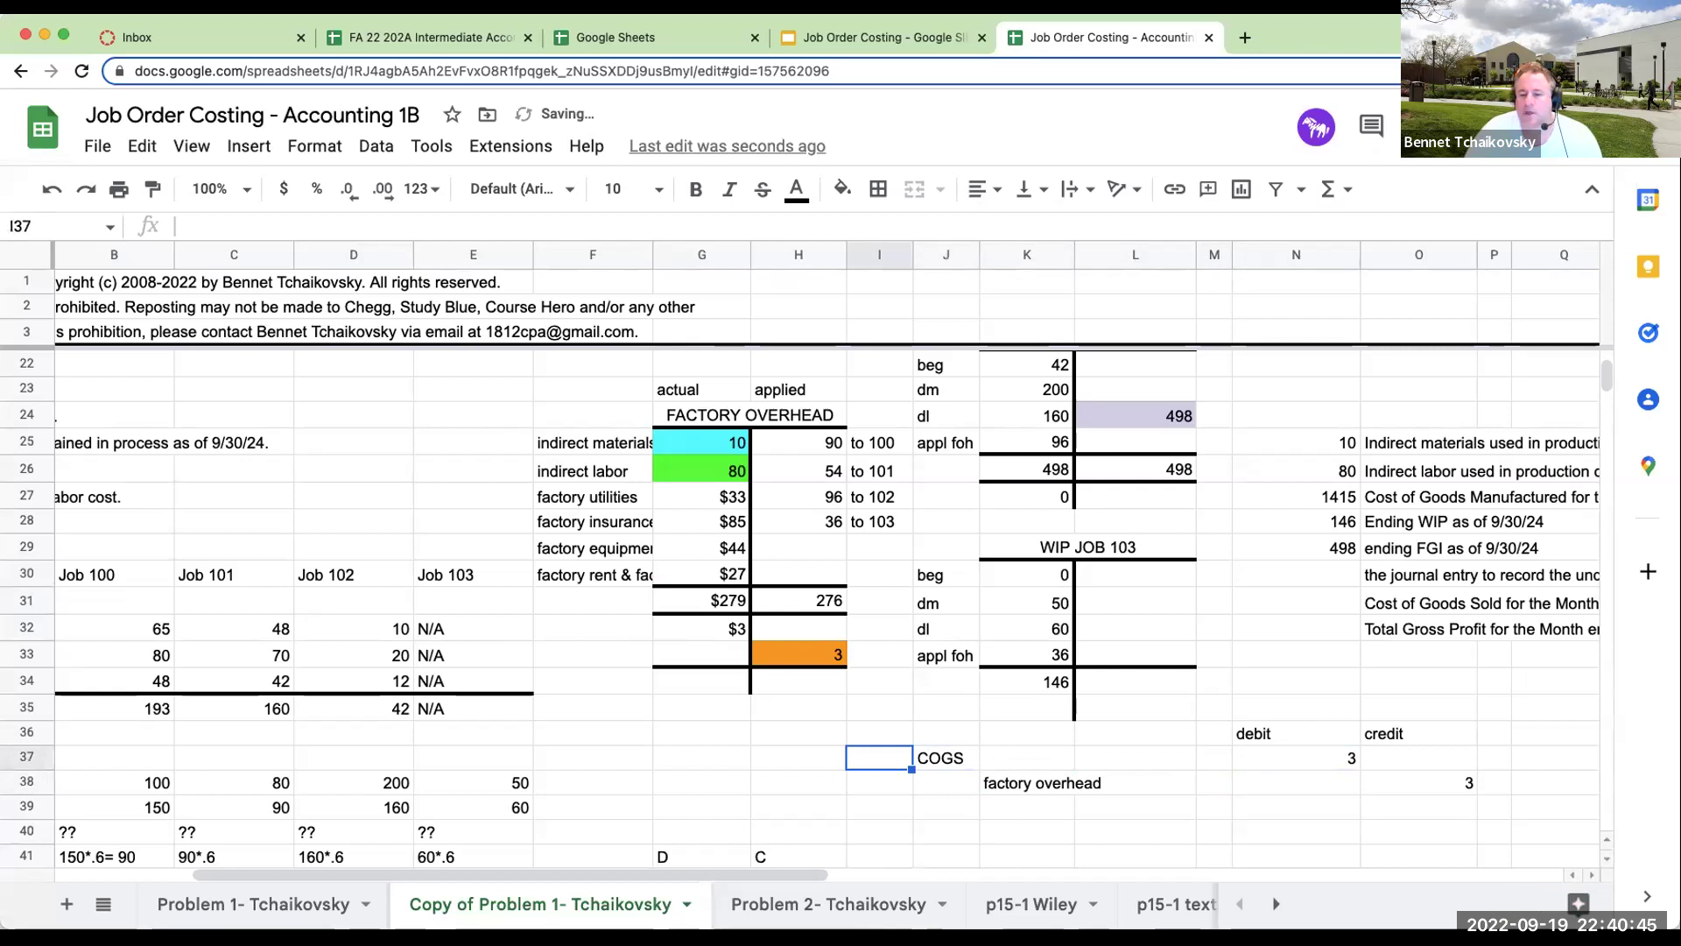
Post the adjustment of 3 to the Cost of Goods Sold debit side in Q20 and fill the cell with orange.
{"action": "left_click", "coordinate": [917, 875]}
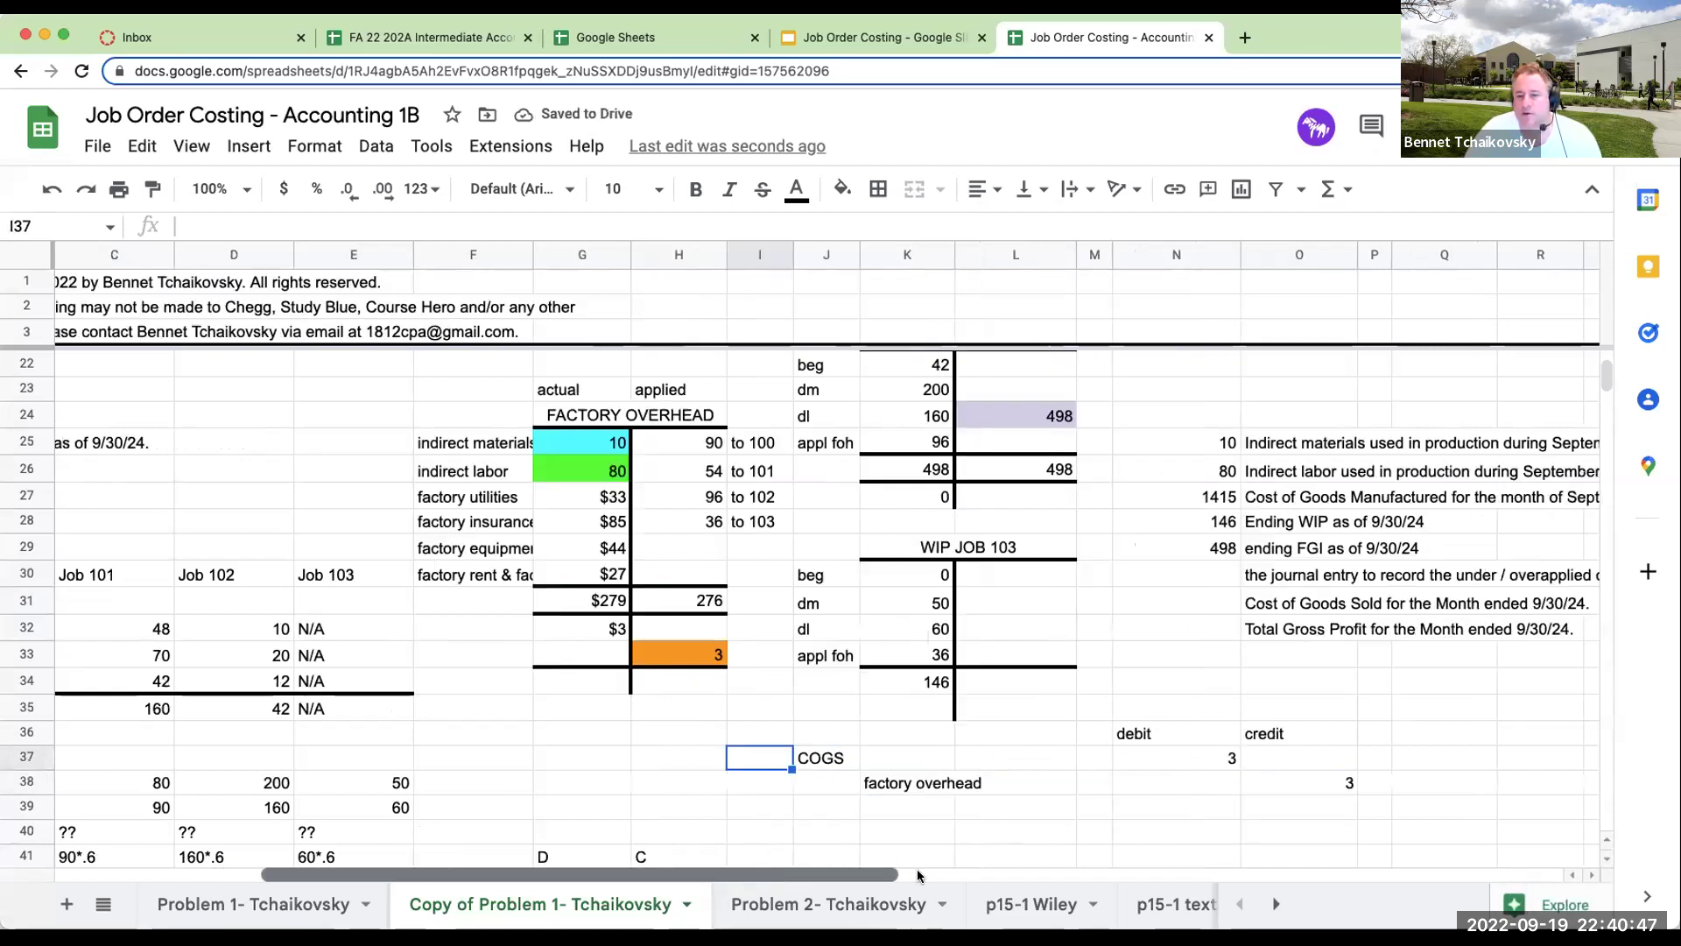
{"action": "scroll", "coordinate": [917, 867], "scroll_direction": "right", "scroll_amount": 5}
{"action": "scroll", "coordinate": [963, 761], "scroll_direction": "up", "scroll_amount": 5}
{"action": "left_click", "coordinate": [887, 741]}
{"action": "type", "text": "3"}
{"action": "key", "text": "Return"}
{"action": "key", "text": "Up"}
{"action": "key", "text": "Left"}
{"action": "key", "text": "Right"}
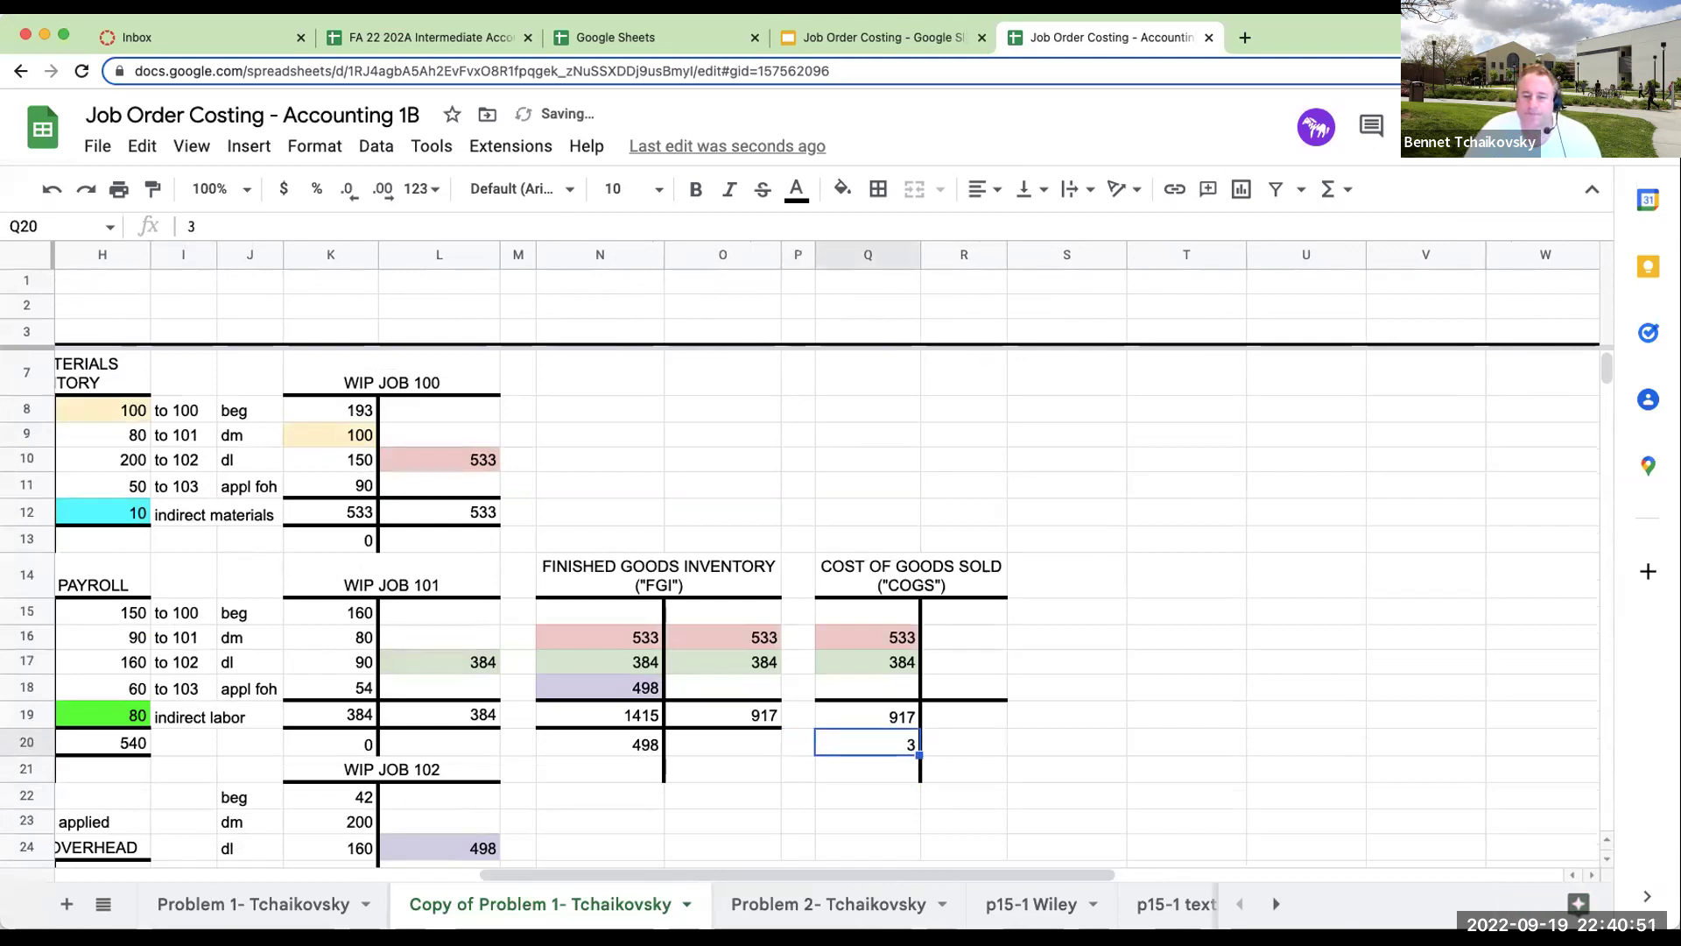
{"action": "left_click", "coordinate": [842, 188]}
{"action": "left_click", "coordinate": [904, 417]}
{"action": "left_click", "coordinate": [1076, 713]}
Add a top border to Q21:R21 to draw a second total line under the Cost of Goods Sold account.
{"action": "left_click", "coordinate": [888, 769]}
{"action": "left_click", "coordinate": [963, 770], "text": "shift"}
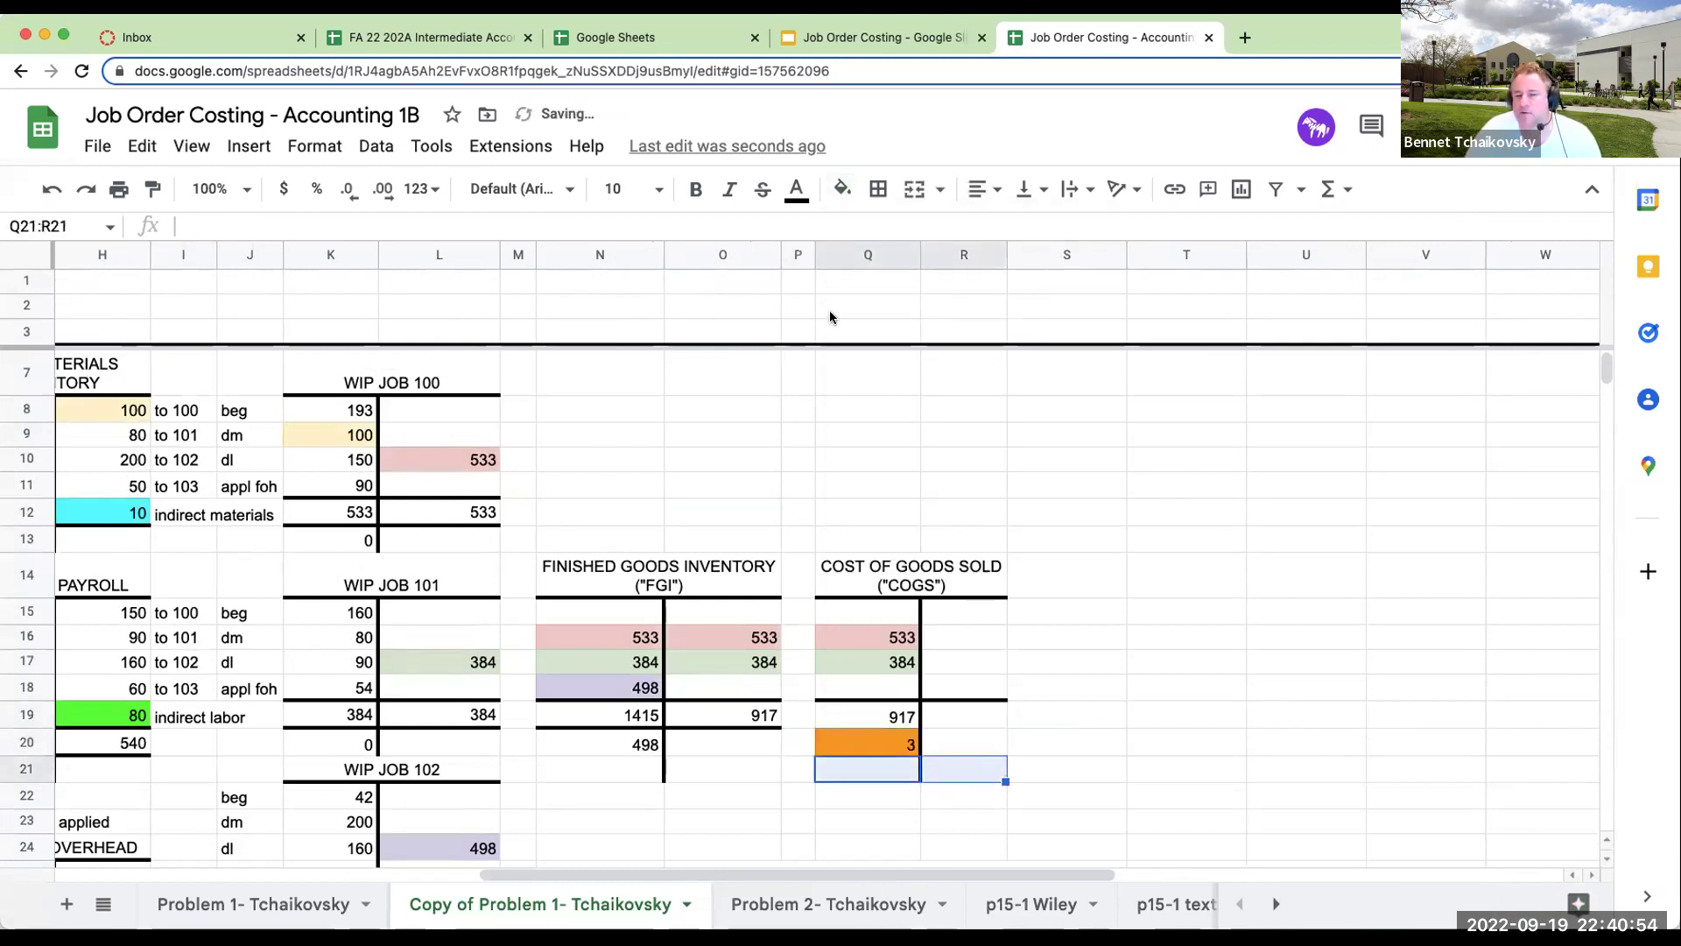
{"action": "left_click", "coordinate": [878, 188]}
{"action": "left_click", "coordinate": [916, 274]}
{"action": "left_click", "coordinate": [988, 768]}
Compute the adjusted Cost of Goods Sold balance in Q21 as Q19+Q20.
{"action": "left_click", "coordinate": [883, 770]}
{"action": "type", "text": "=Q19+Q20"}
{"action": "key", "text": "Return"}
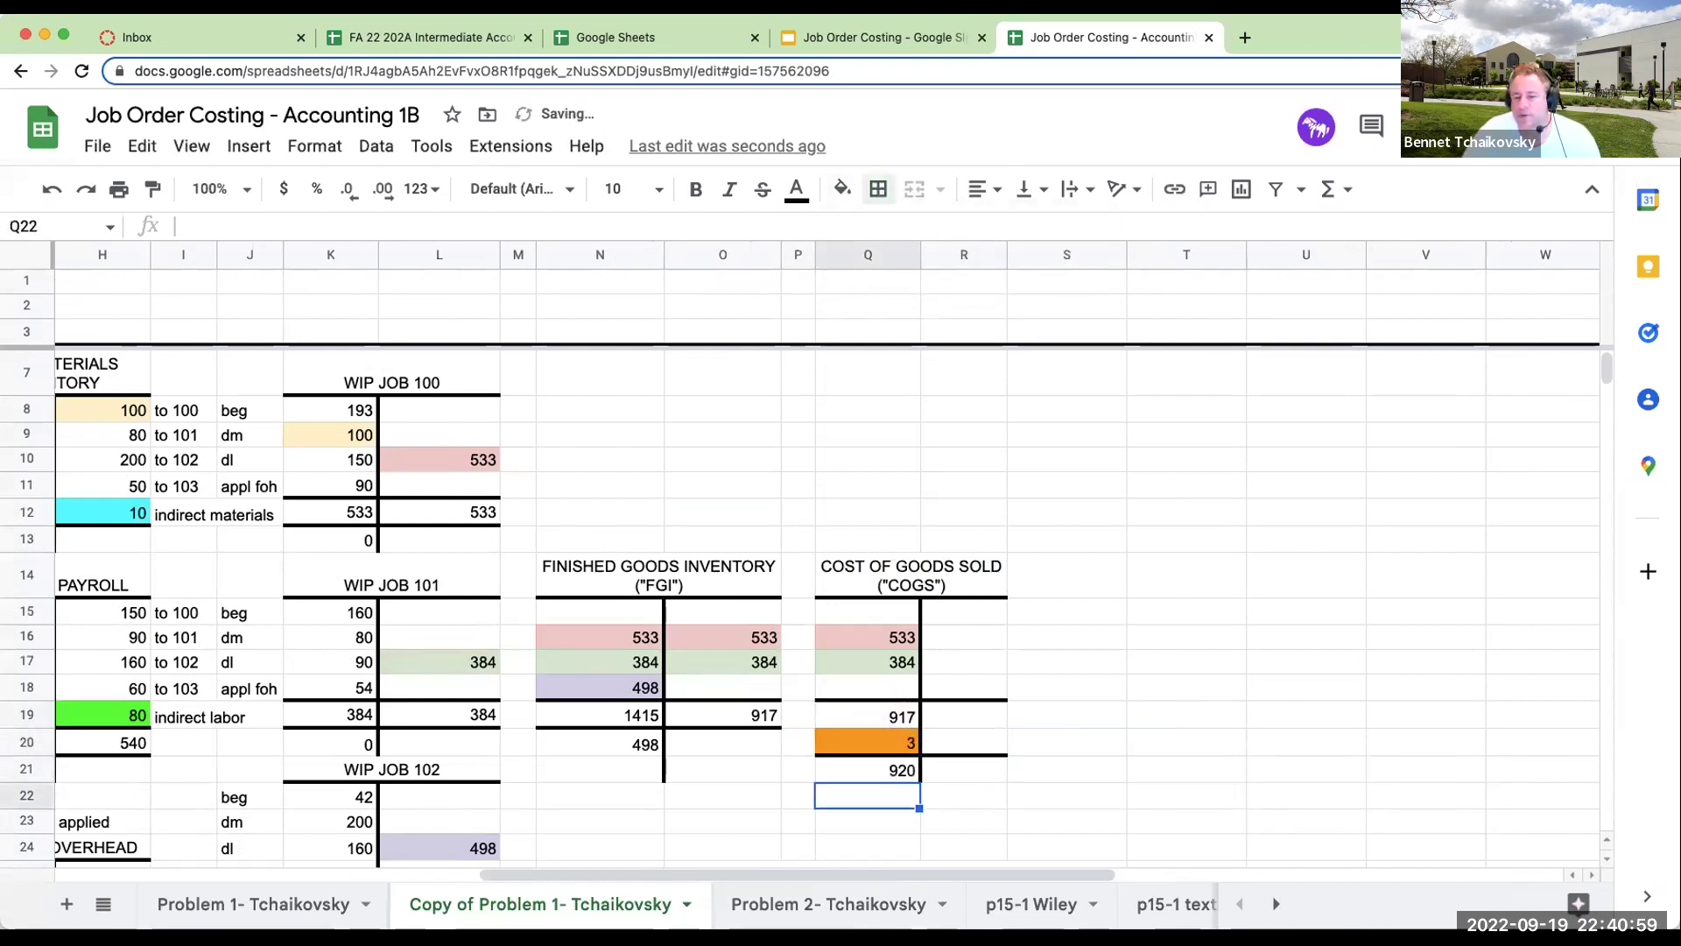
Link T18 to the overhead adjustment in Q20 and T19 to the unadjusted Cost of Goods Sold in Q19.
{"action": "key", "text": "Up"}
{"action": "key", "text": "Right"}
{"action": "key", "text": "Right"}
{"action": "key", "text": "Right"}
{"action": "key", "text": "Up"}
{"action": "key", "text": "Up"}
{"action": "key", "text": "Up"}
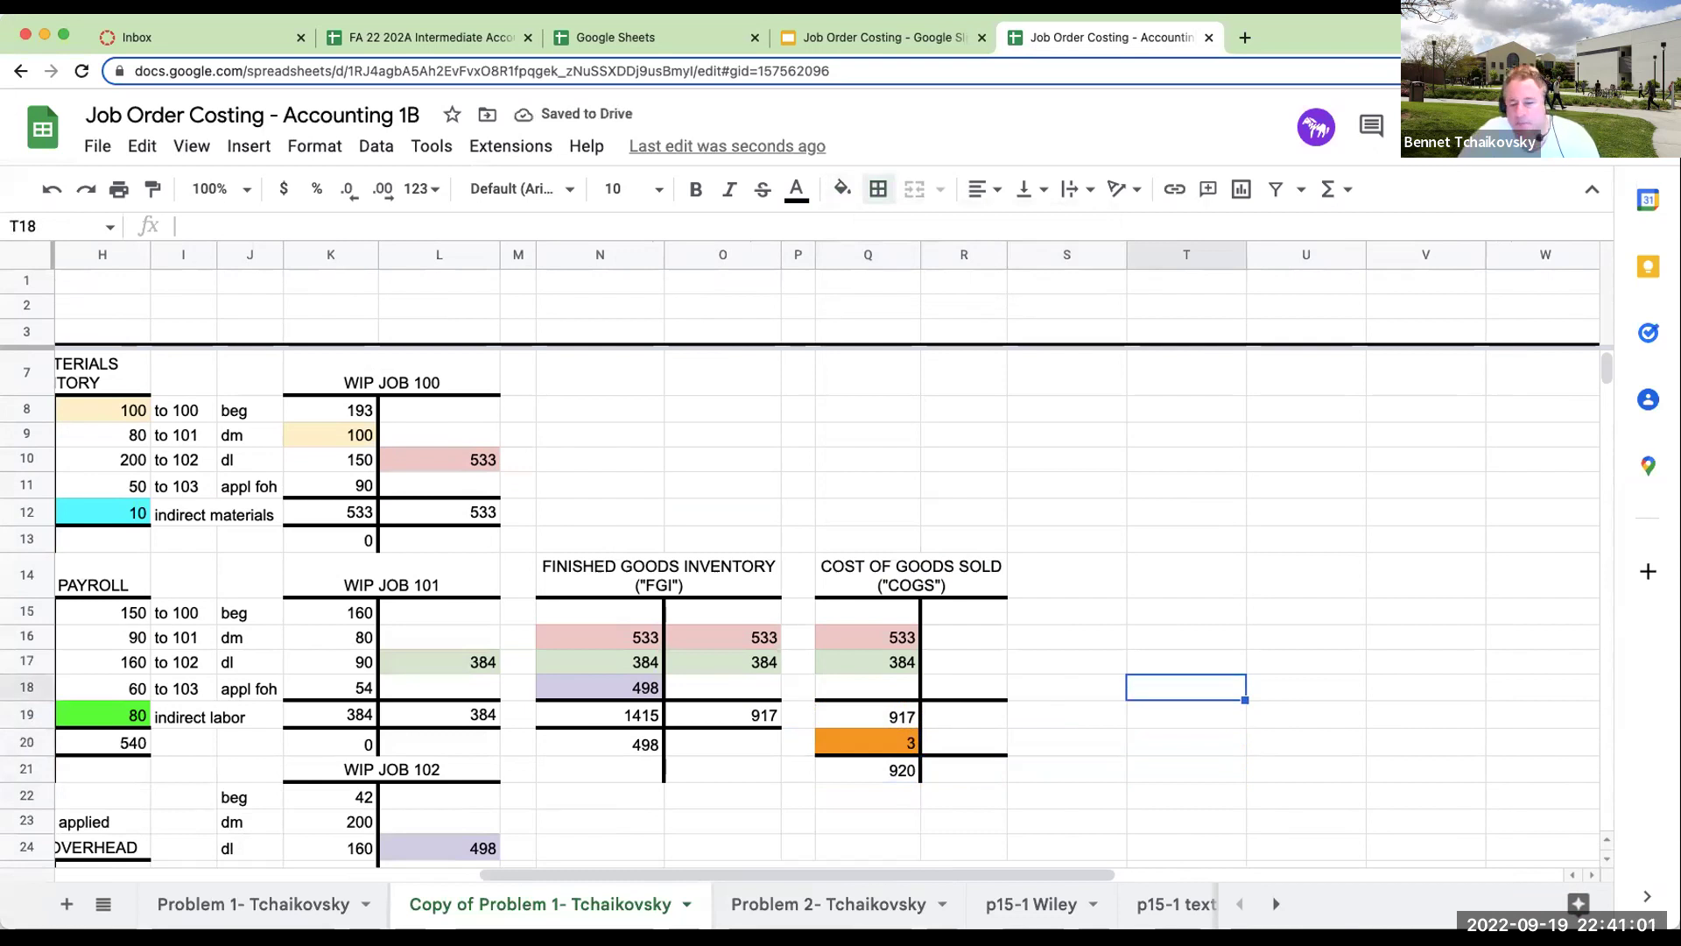
{"action": "type", "text": "+"}
{"action": "key", "text": "Left"}
{"action": "key", "text": "Left"}
{"action": "key", "text": "Left"}
{"action": "key", "text": "Down"}
{"action": "key", "text": "Down"}
{"action": "key", "text": "Return"}
{"action": "type", "text": "+"}
{"action": "key", "text": "Left"}
{"action": "key", "text": "Left"}
{"action": "key", "text": "Left"}
{"action": "key", "text": "Return"}
Compute the adjustment as a share of Cost of Goods Sold in U18 as T18/T19.
{"action": "key", "text": "Up"}
{"action": "key", "text": "Up"}
{"action": "key", "text": "Right"}
{"action": "type", "text": "+"}
{"action": "key", "text": "Left"}
{"action": "type", "text": "/"}
{"action": "key", "text": "Left"}
{"action": "key", "text": "Down"}
{"action": "key", "text": "Return"}
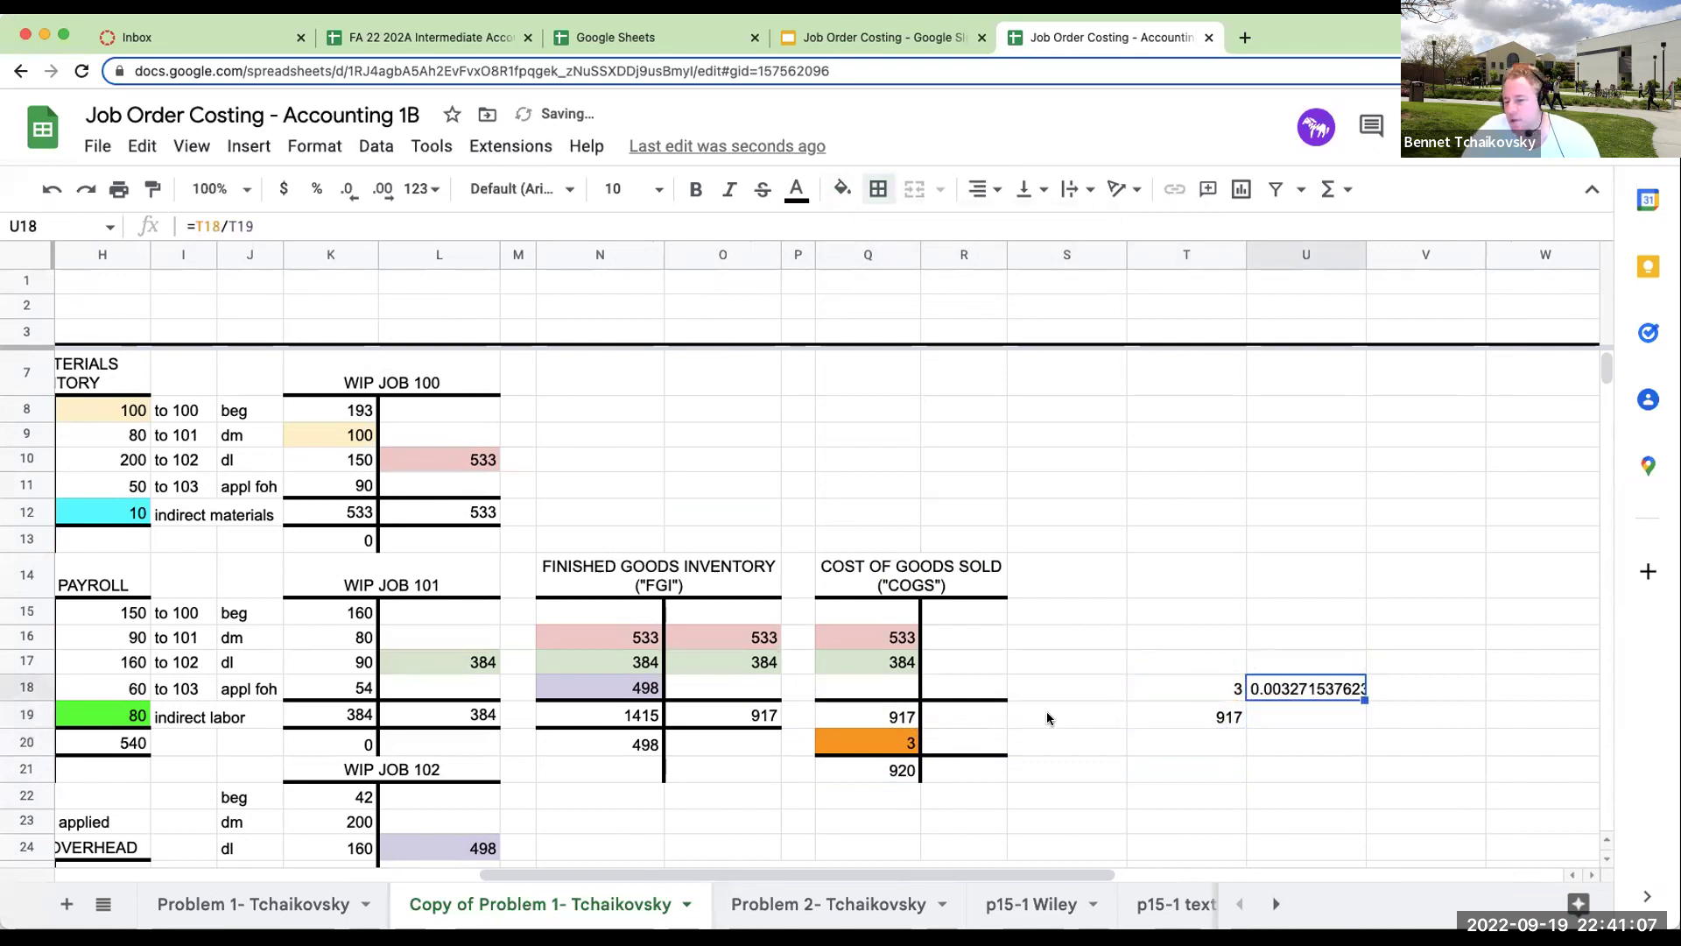
Add a top border to T19 to draw a fraction line between the two amounts.
{"action": "left_click", "coordinate": [1213, 720]}
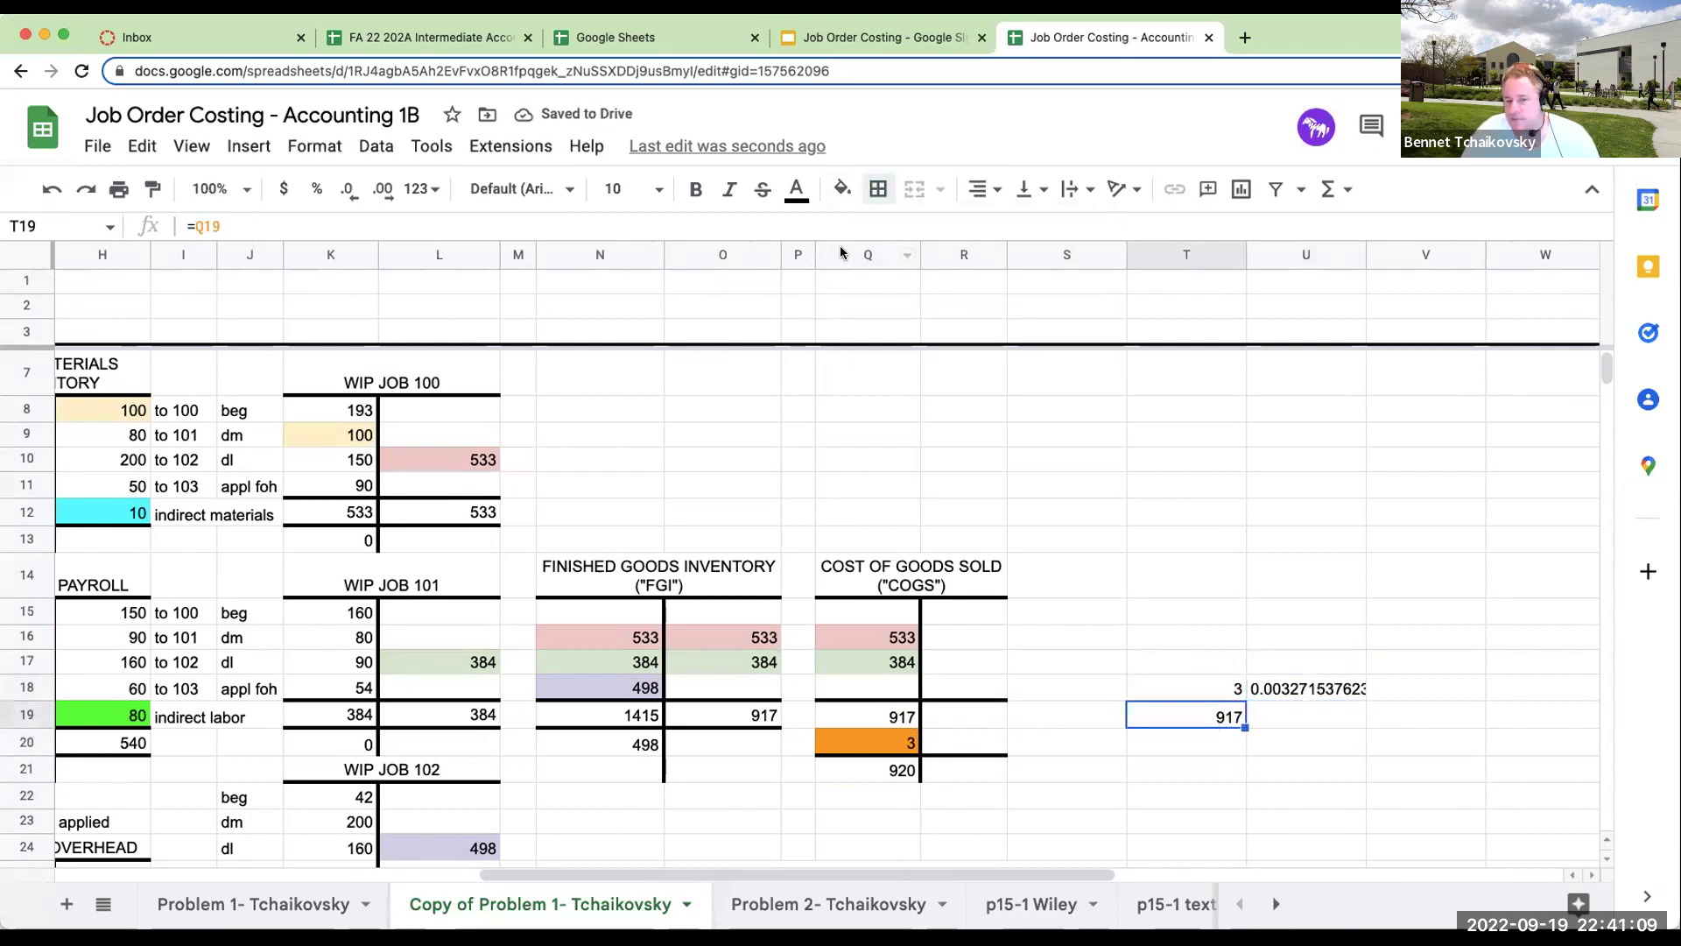
{"action": "left_click", "coordinate": [876, 189]}
{"action": "left_click", "coordinate": [919, 269]}
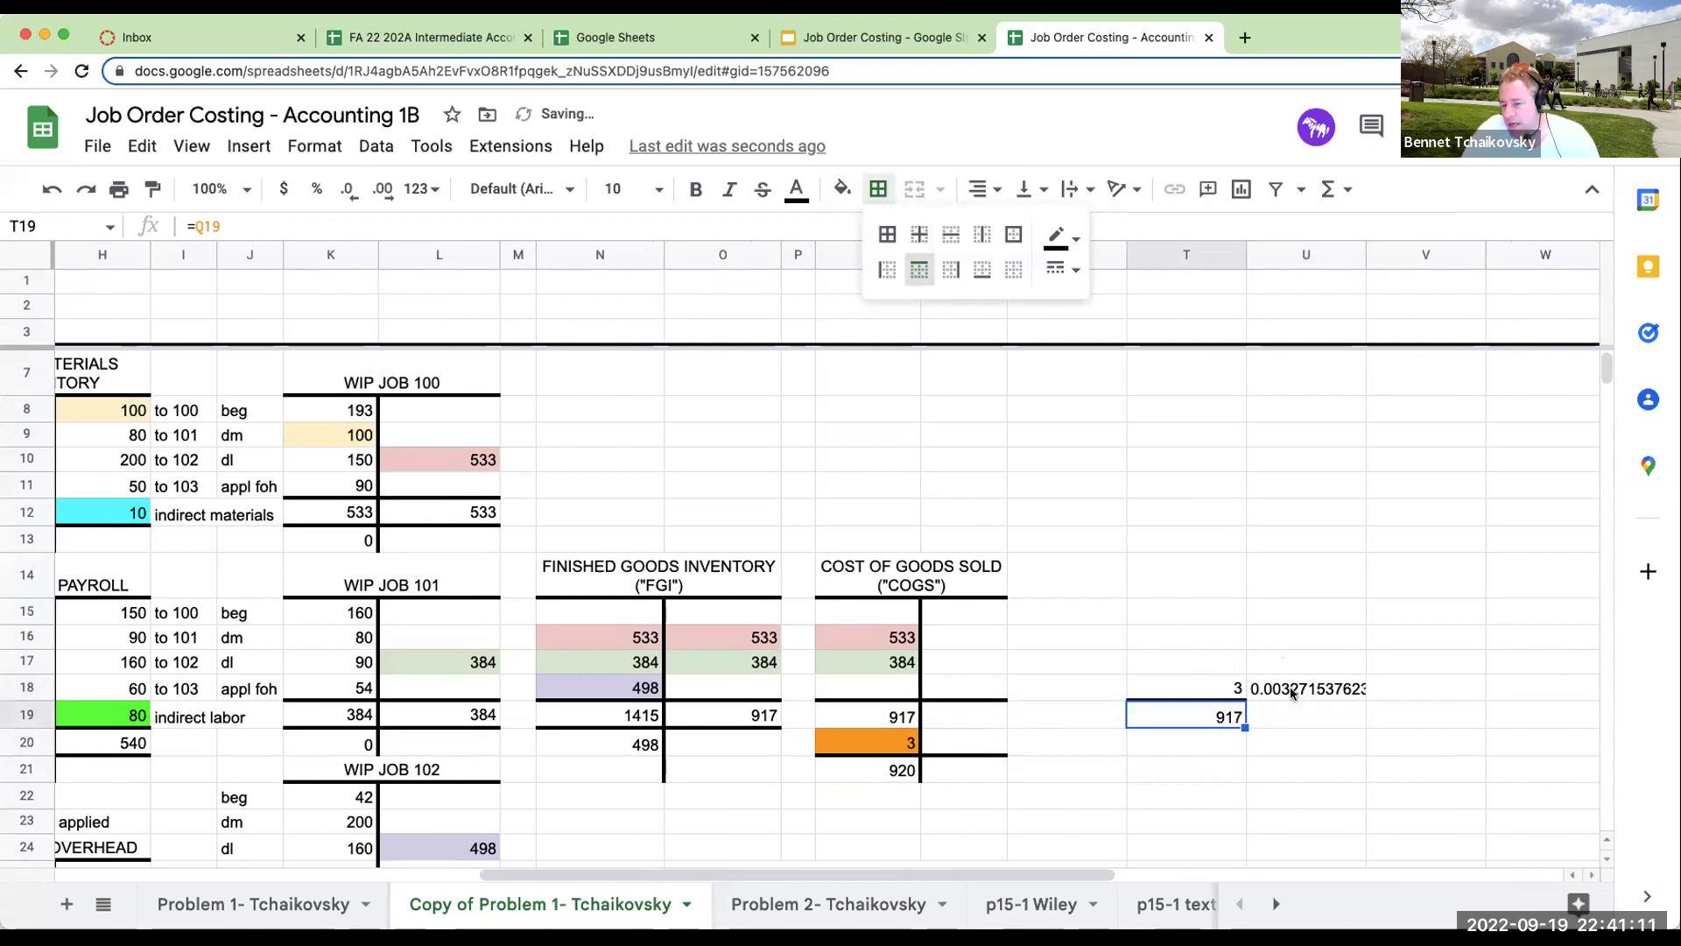
{"action": "left_click", "coordinate": [1291, 690]}
{"action": "left_click", "coordinate": [1213, 719]}
Date the journal entry 9/30/24 in I37.
{"action": "scroll", "coordinate": [1138, 683], "scroll_direction": "down", "scroll_amount": 3}
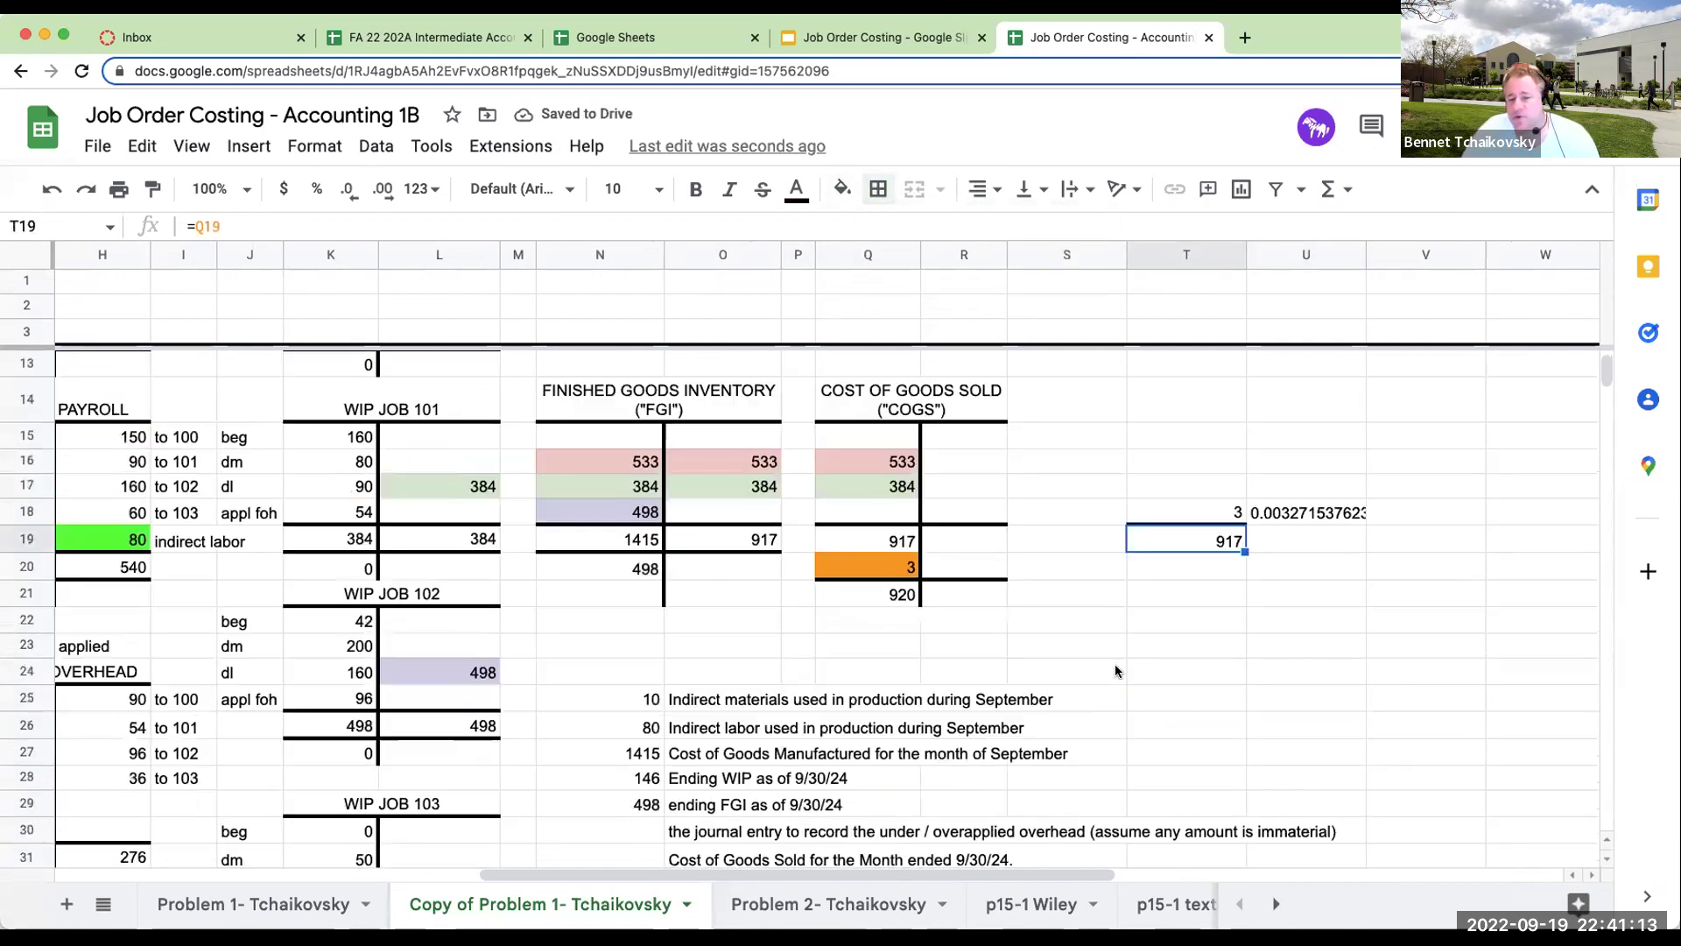
{"action": "scroll", "coordinate": [1116, 671], "scroll_direction": "down", "scroll_amount": 2}
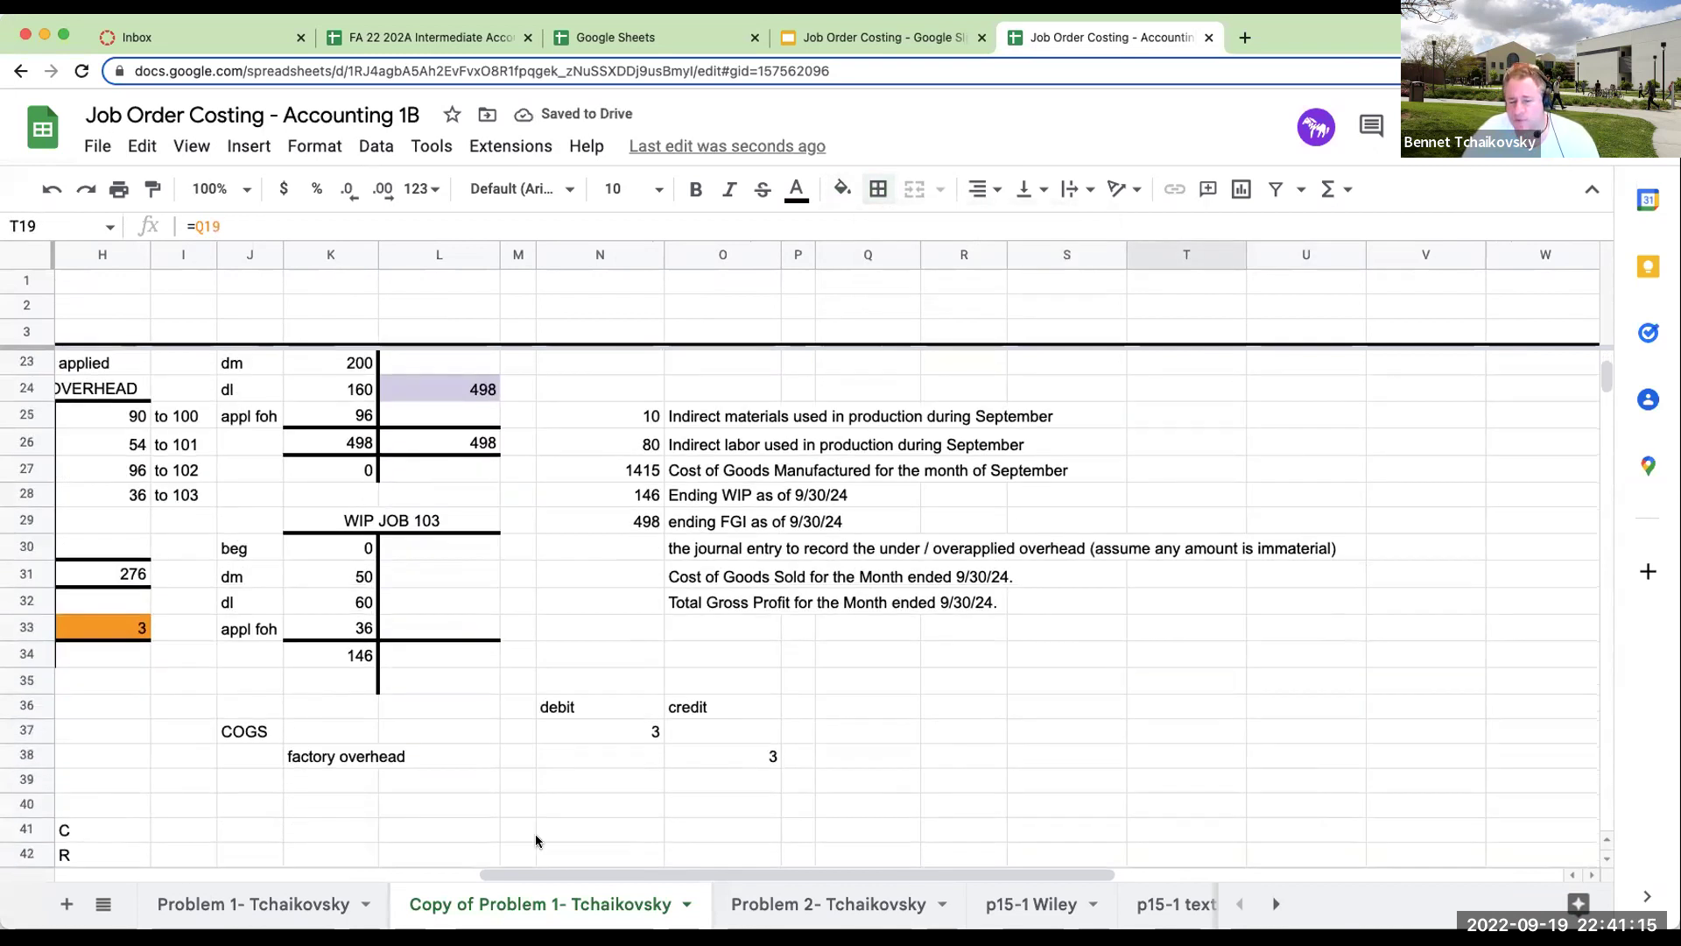
{"action": "left_click", "coordinate": [199, 730]}
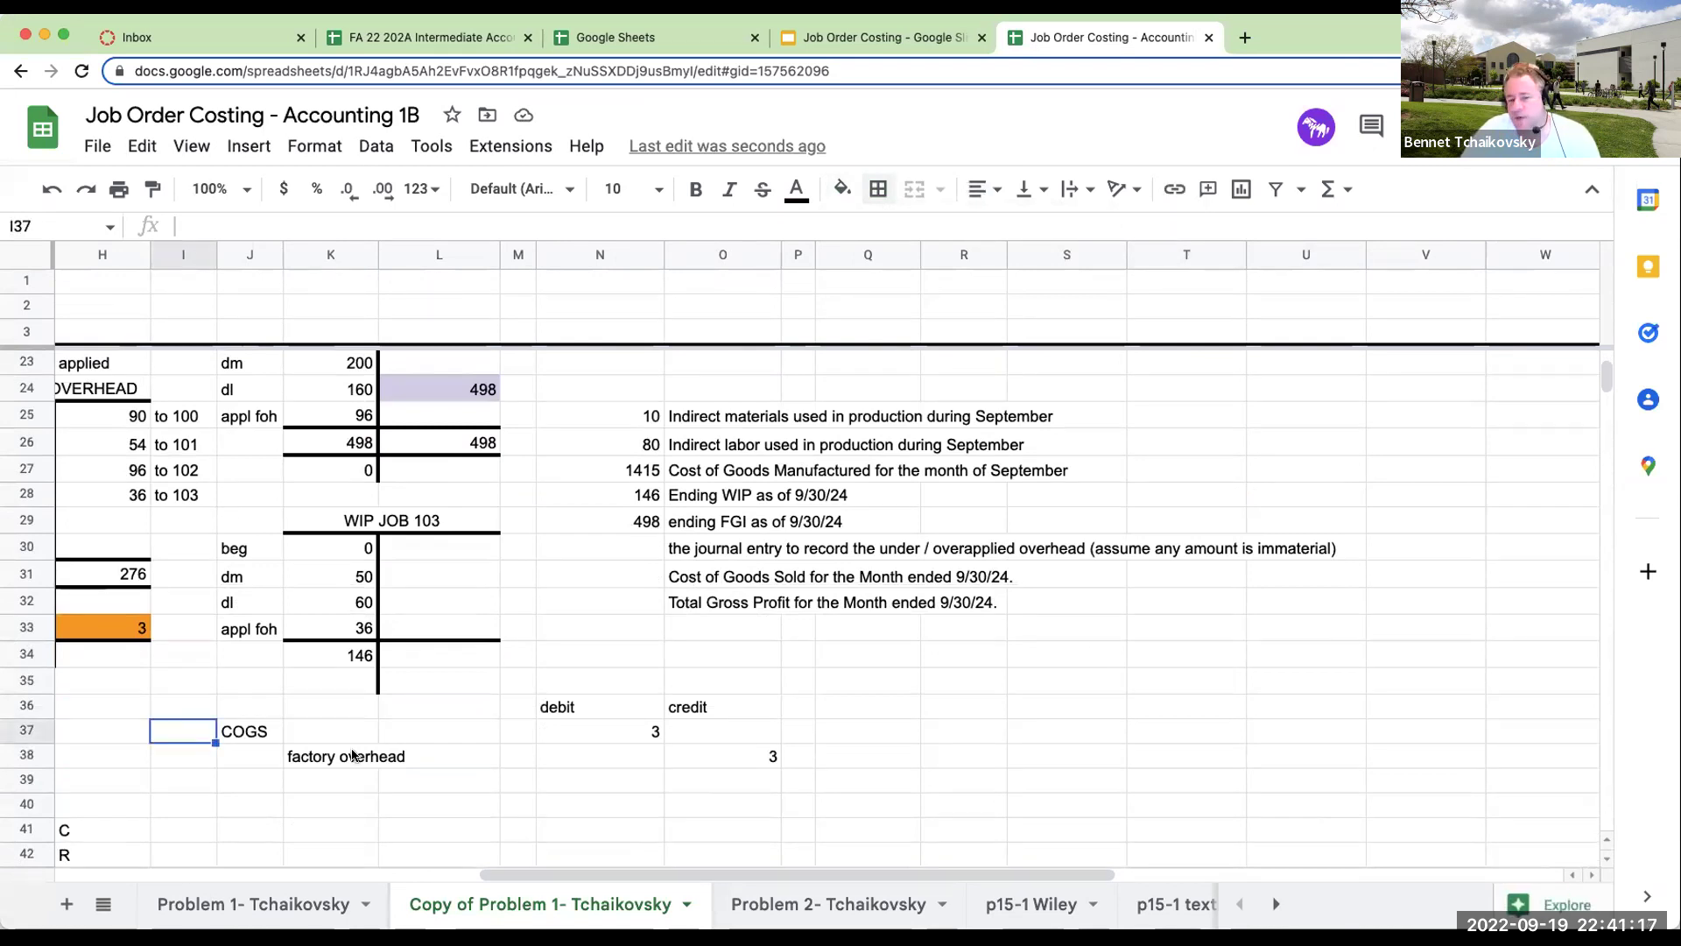
{"action": "type", "text": "9/30/24"}
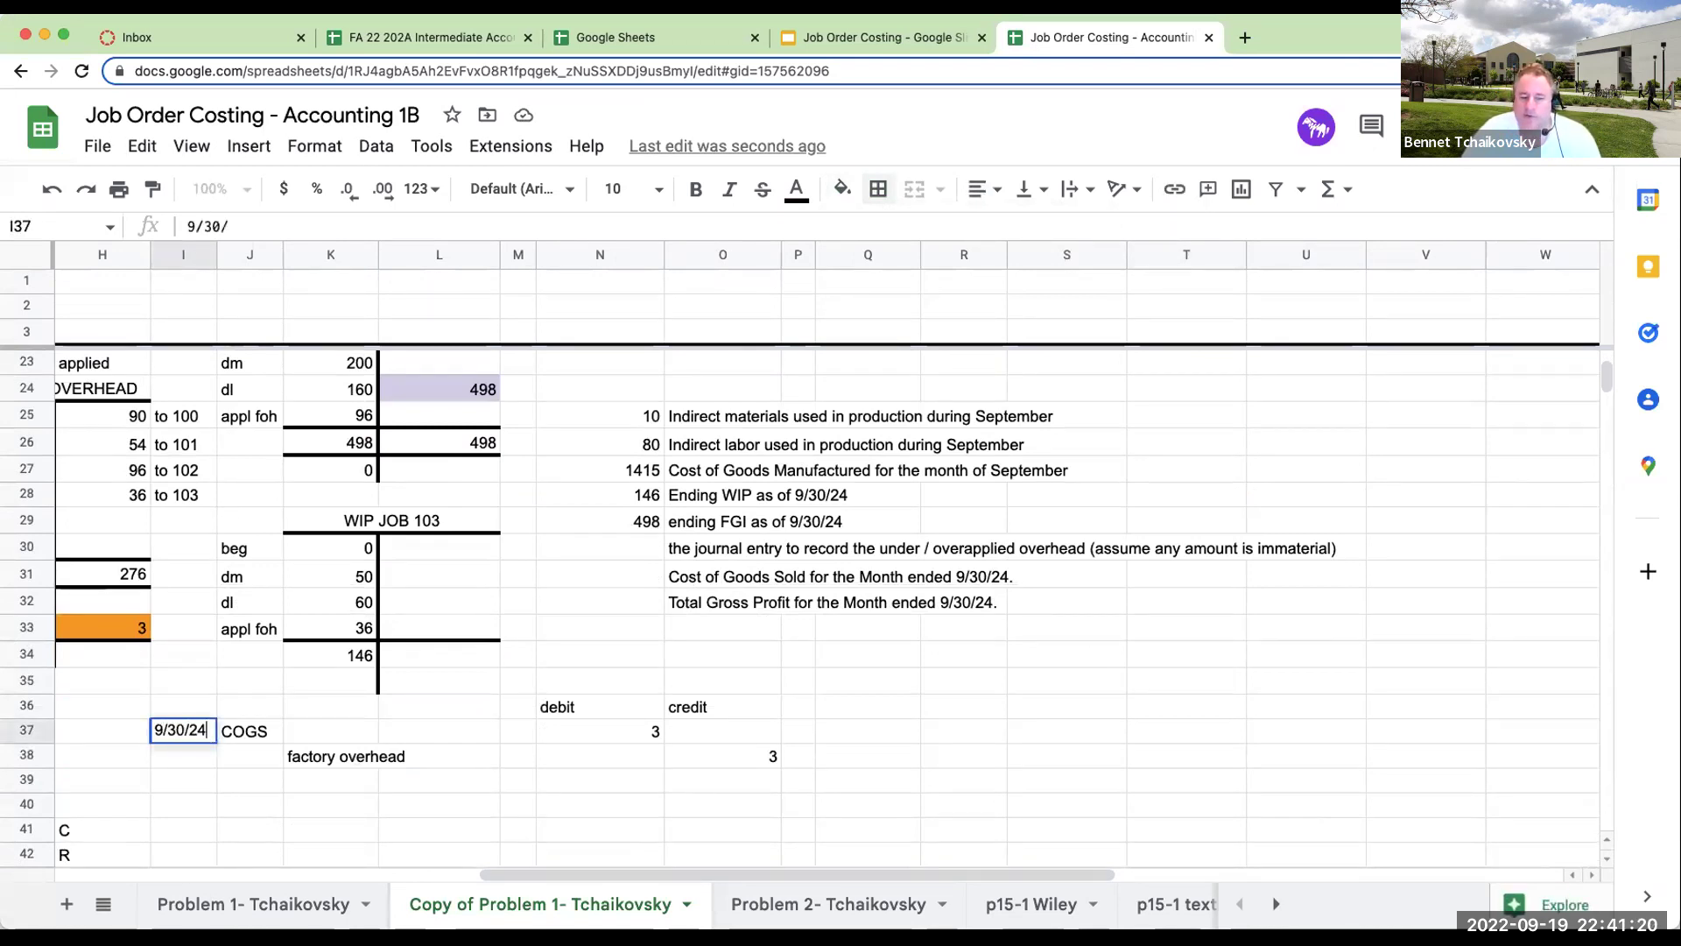
{"action": "key", "text": "Left"}
{"action": "scroll", "coordinate": [788, 560], "scroll_direction": "left", "scroll_amount": 5}
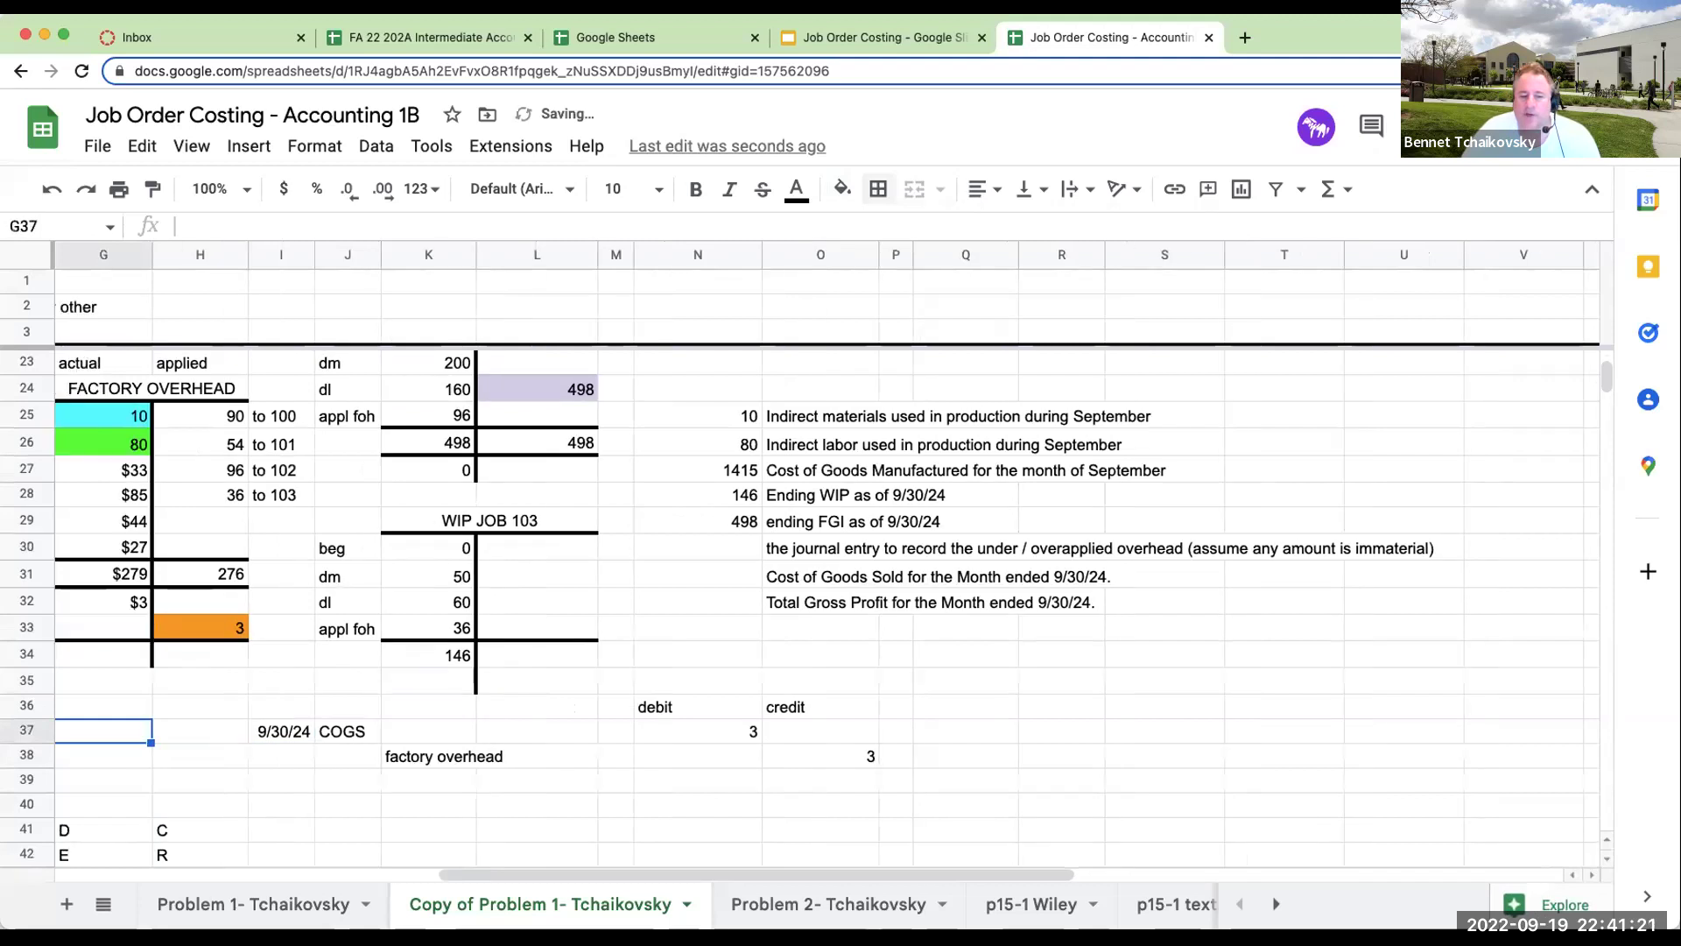
Compare the actual and applied sides of the Factory Overhead account, checking the balance, closing credit and applied total.
{"action": "key", "text": "Right"}
{"action": "key", "text": "Right"}
{"action": "key", "text": "Down"}
{"action": "key", "text": "Right"}
{"action": "key", "text": "Down"}
{"action": "left_click", "coordinate": [586, 780]}
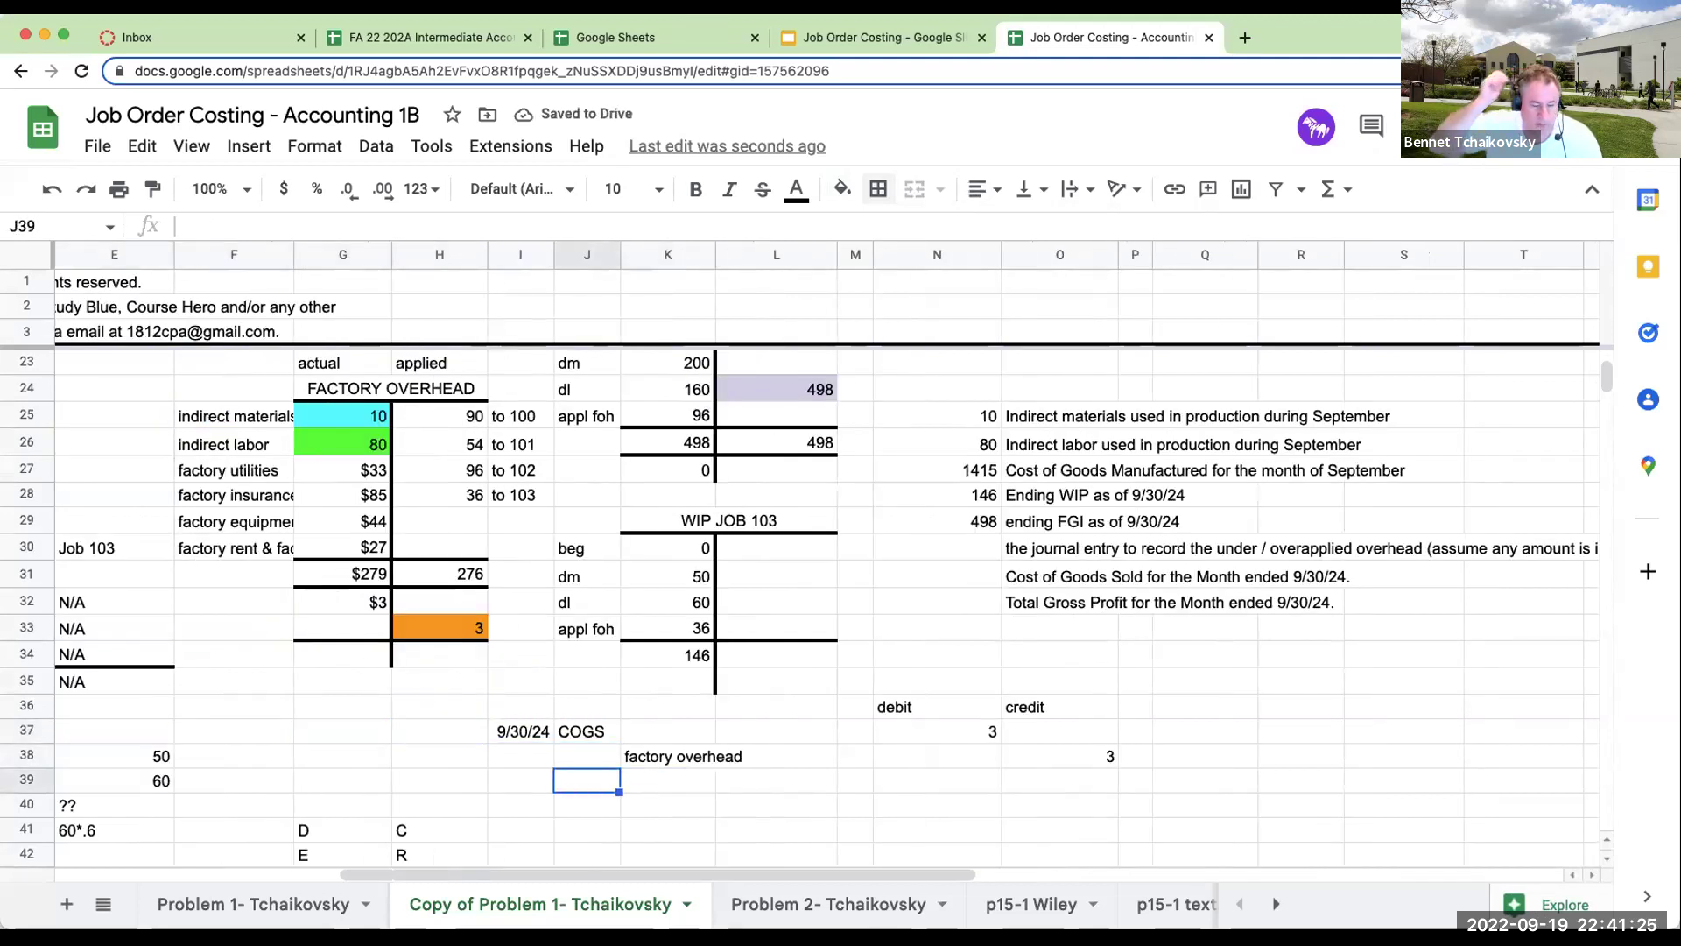
{"action": "left_click", "coordinate": [335, 369]}
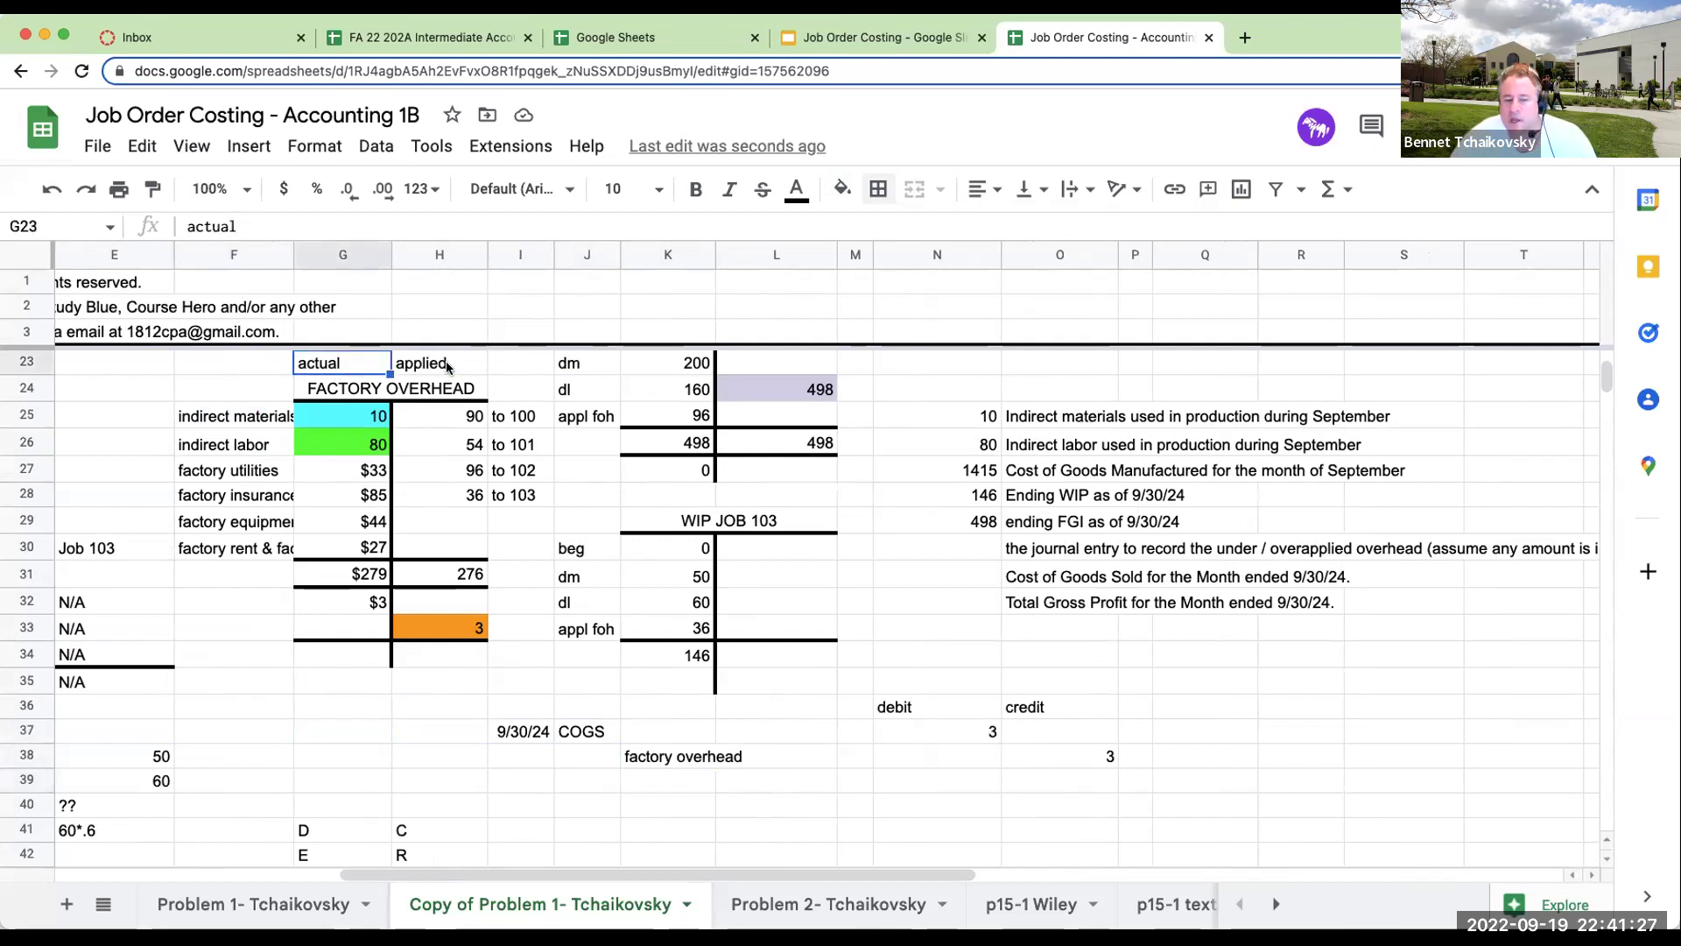
{"action": "left_click", "coordinate": [449, 364]}
{"action": "left_click", "coordinate": [352, 366]}
{"action": "left_click", "coordinate": [405, 363]}
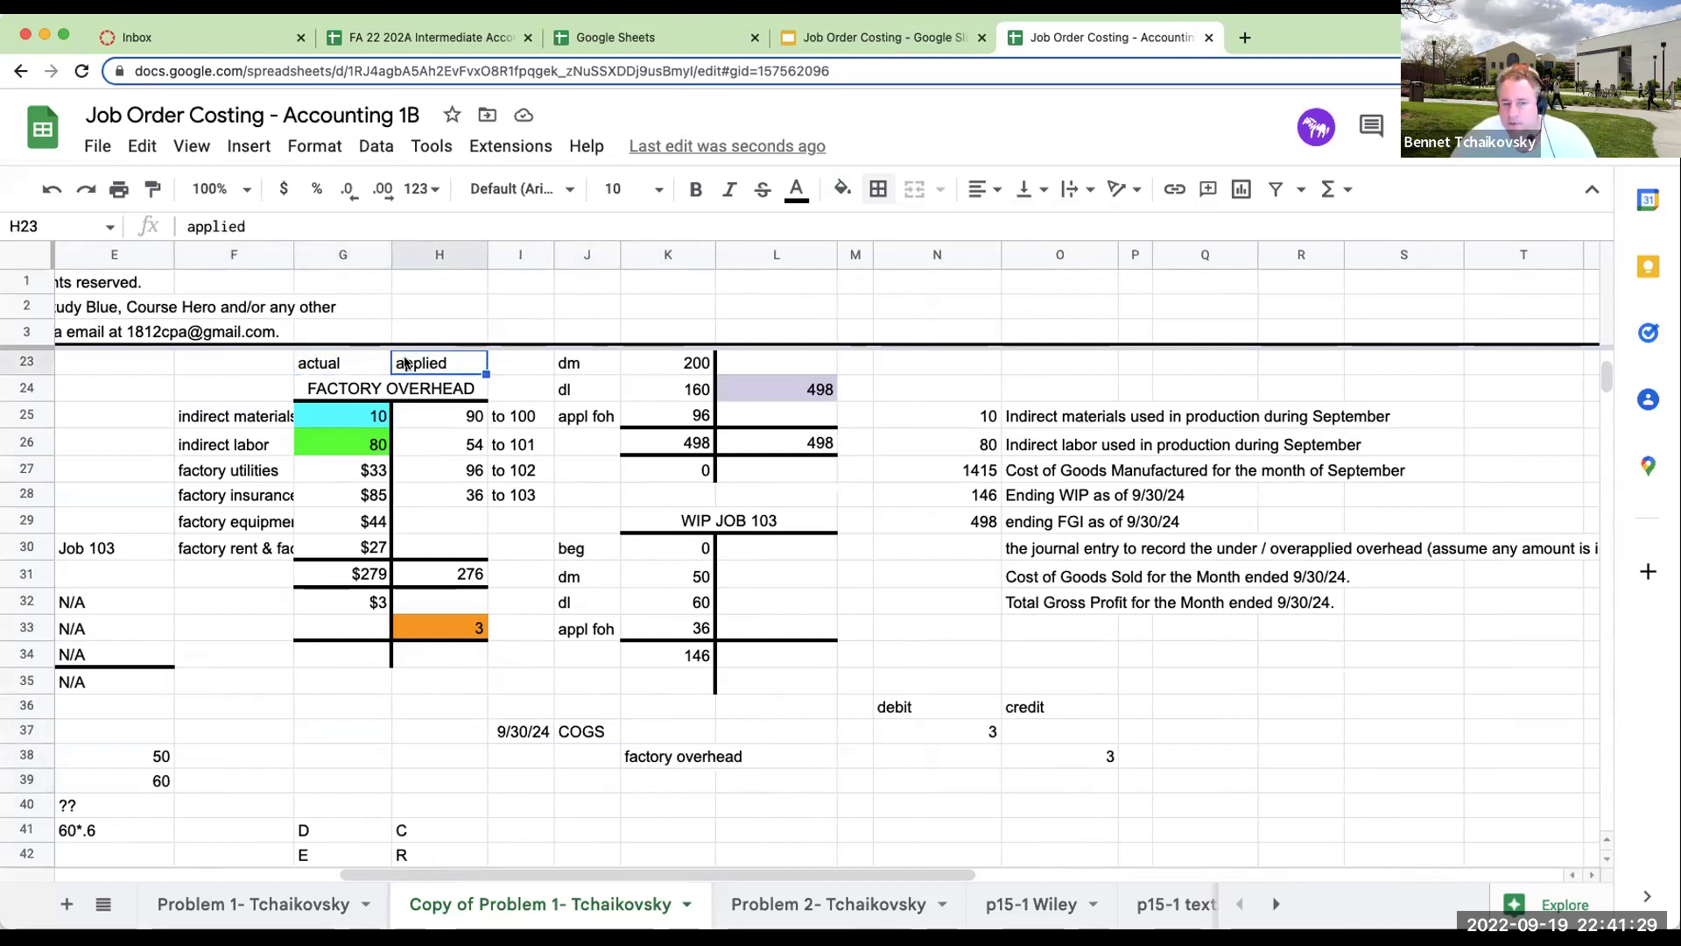
{"action": "left_click", "coordinate": [380, 599]}
{"action": "left_click", "coordinate": [429, 631]}
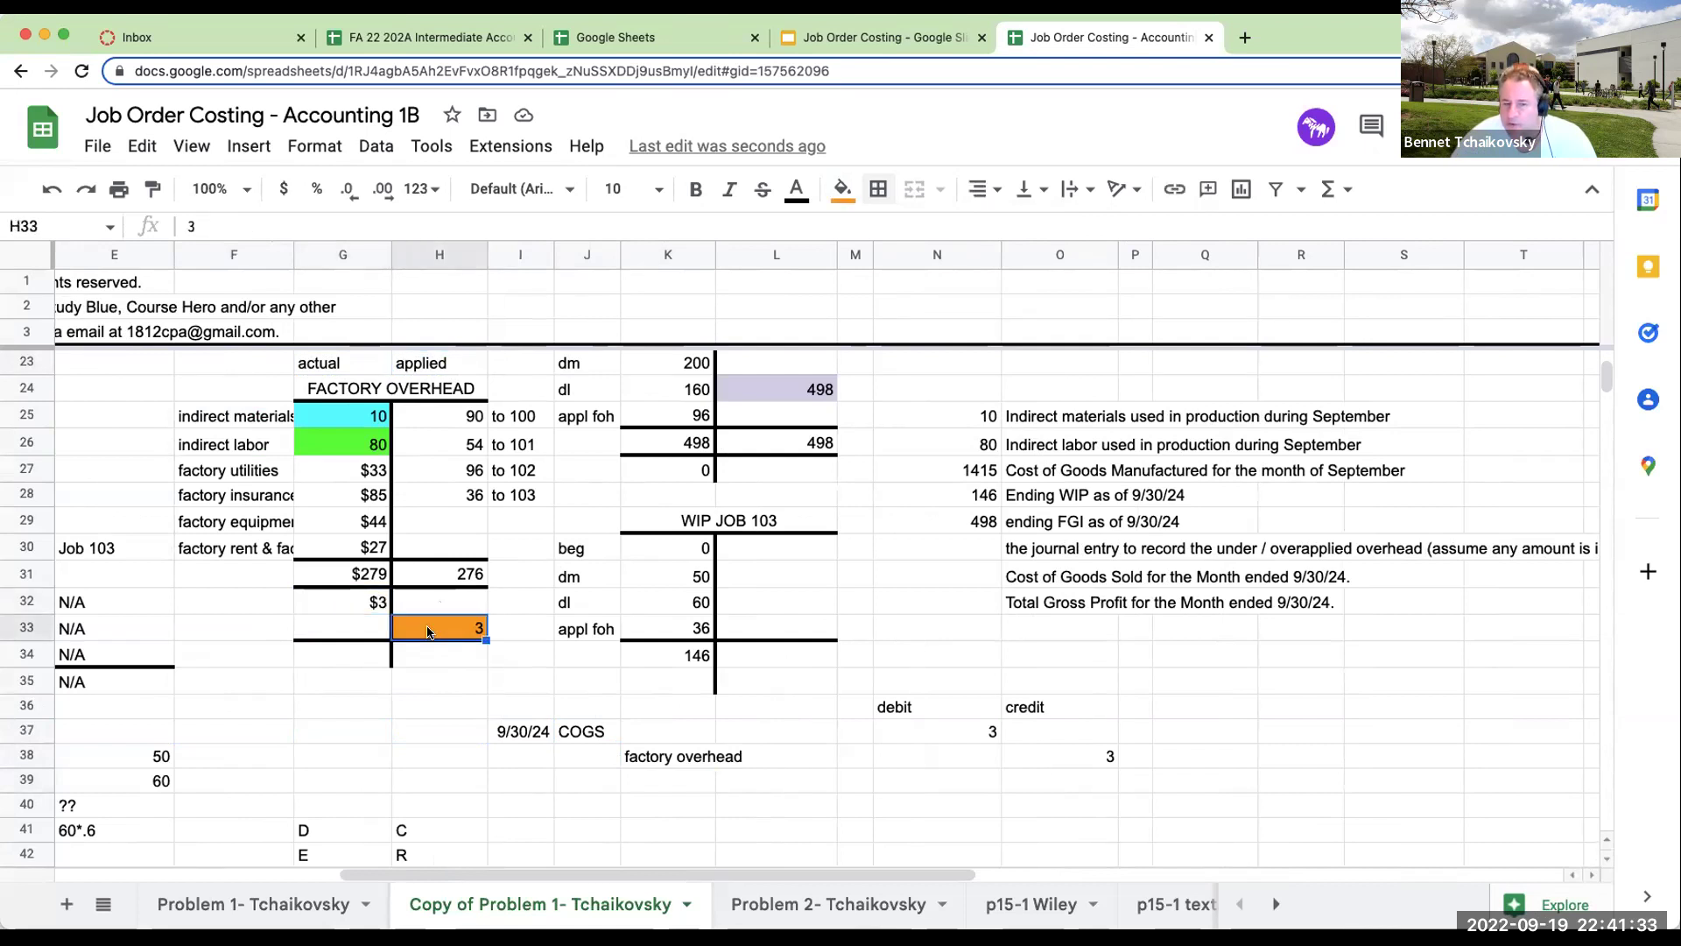
{"action": "left_click", "coordinate": [438, 579]}
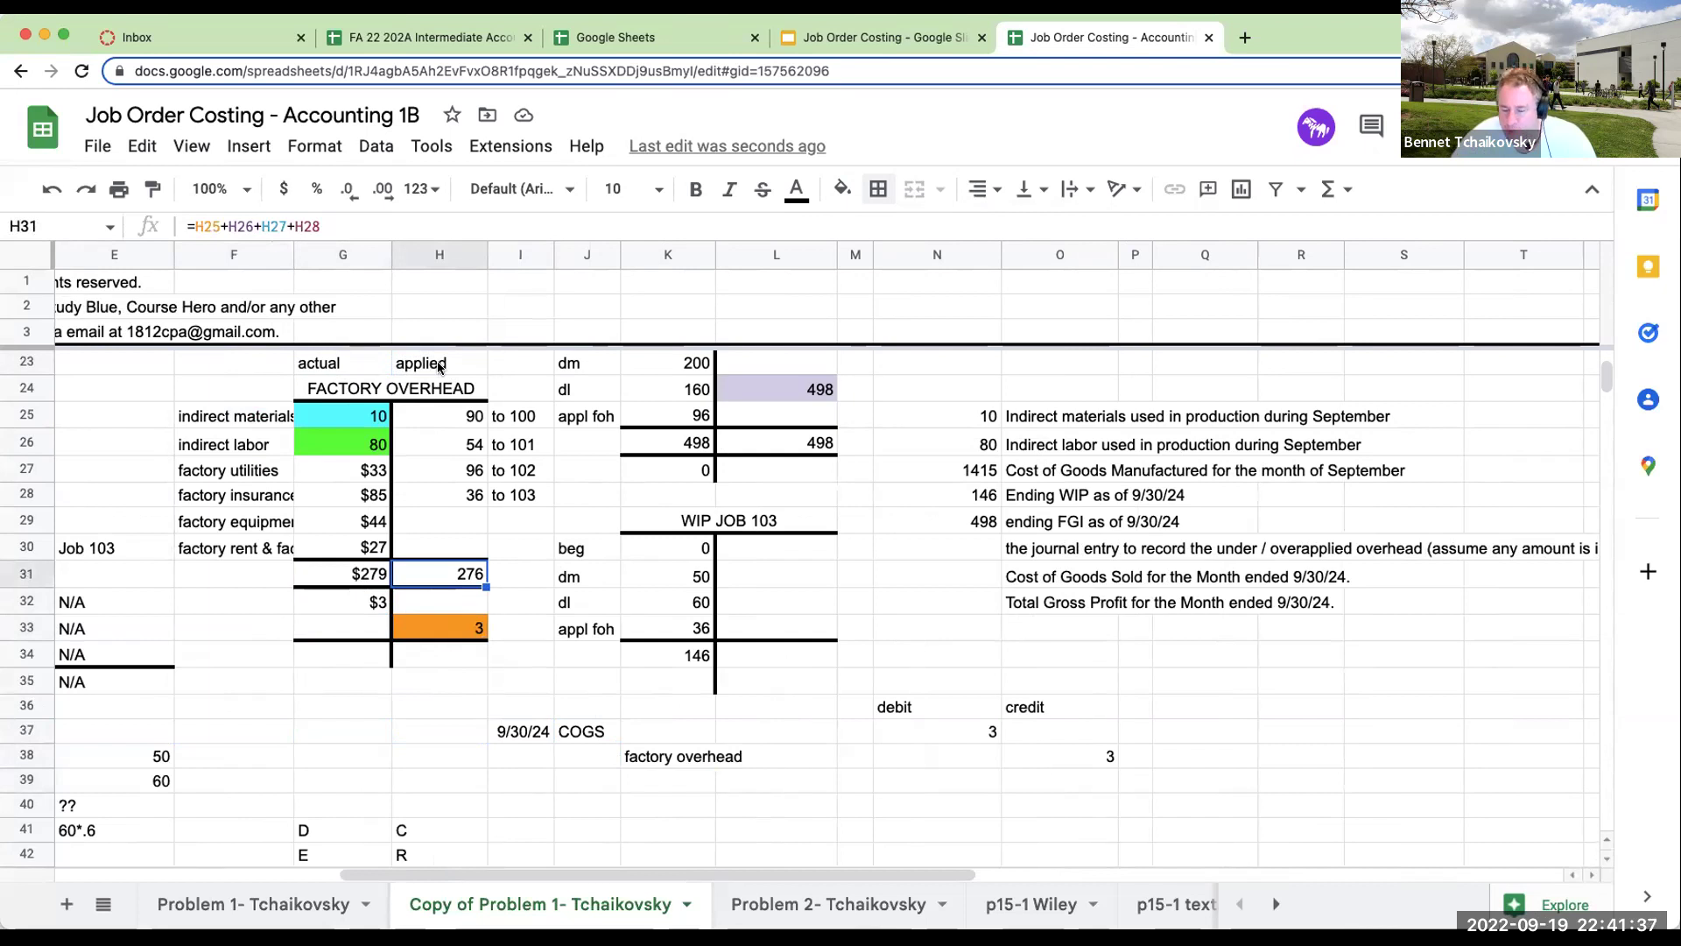
Enter the journal entry description "to adjust for underapplied factory overhead" in J39.
{"action": "left_click", "coordinate": [589, 802]}
{"action": "left_click", "coordinate": [582, 781]}
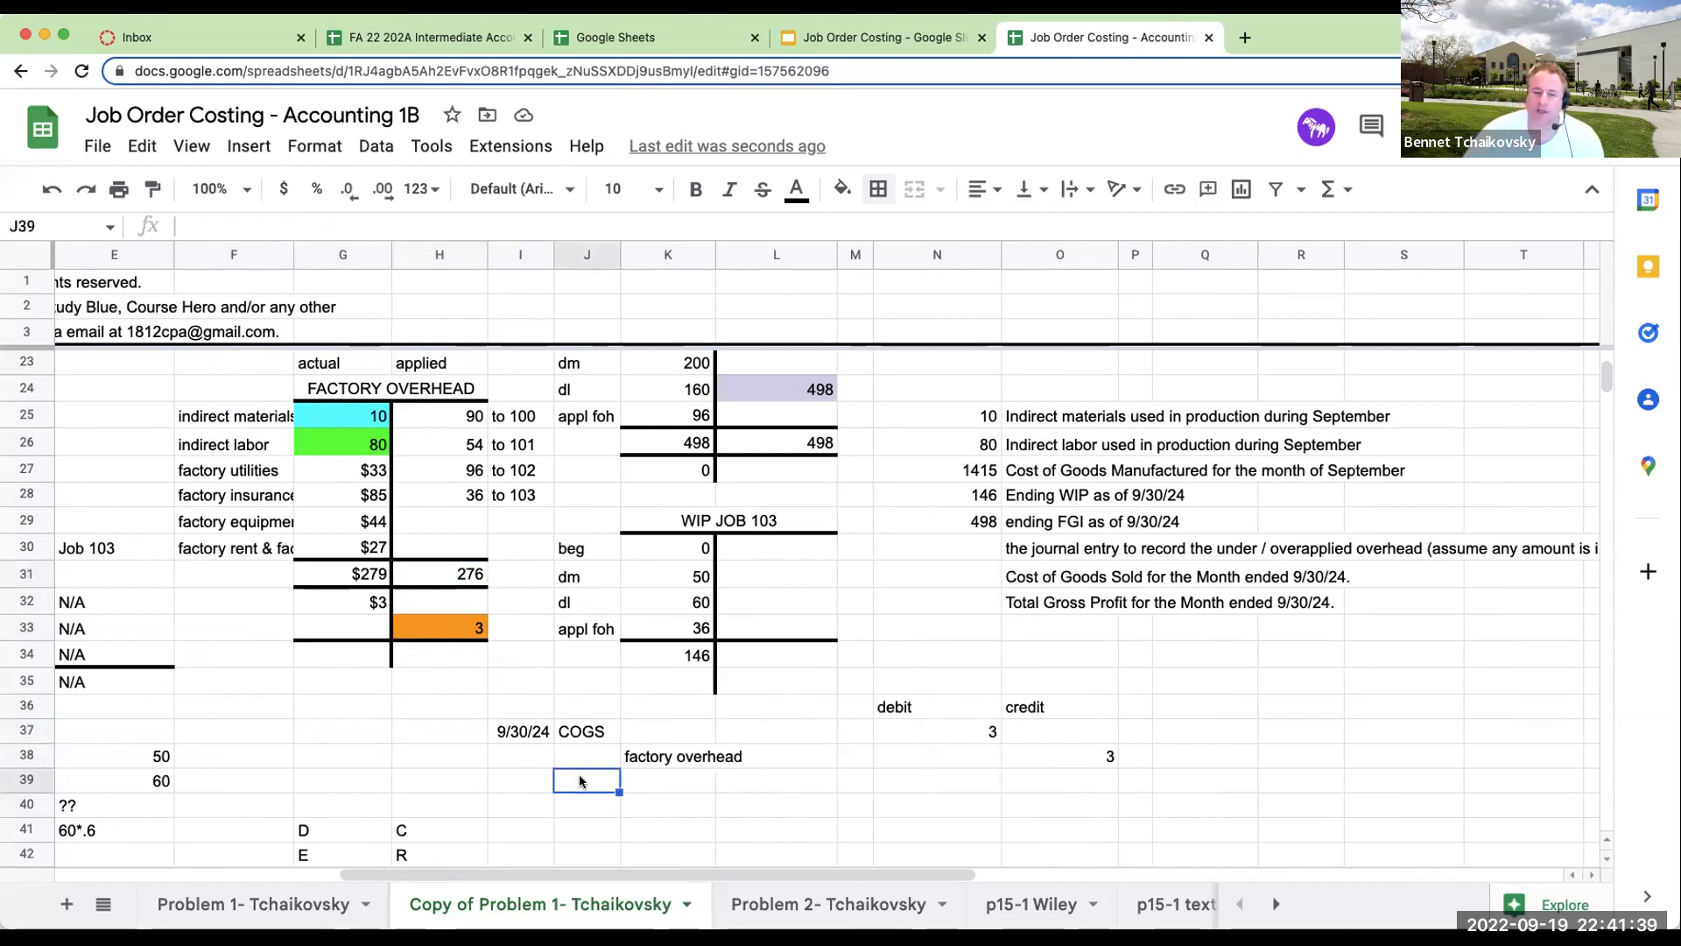
{"action": "type", "text": "to adjust "}
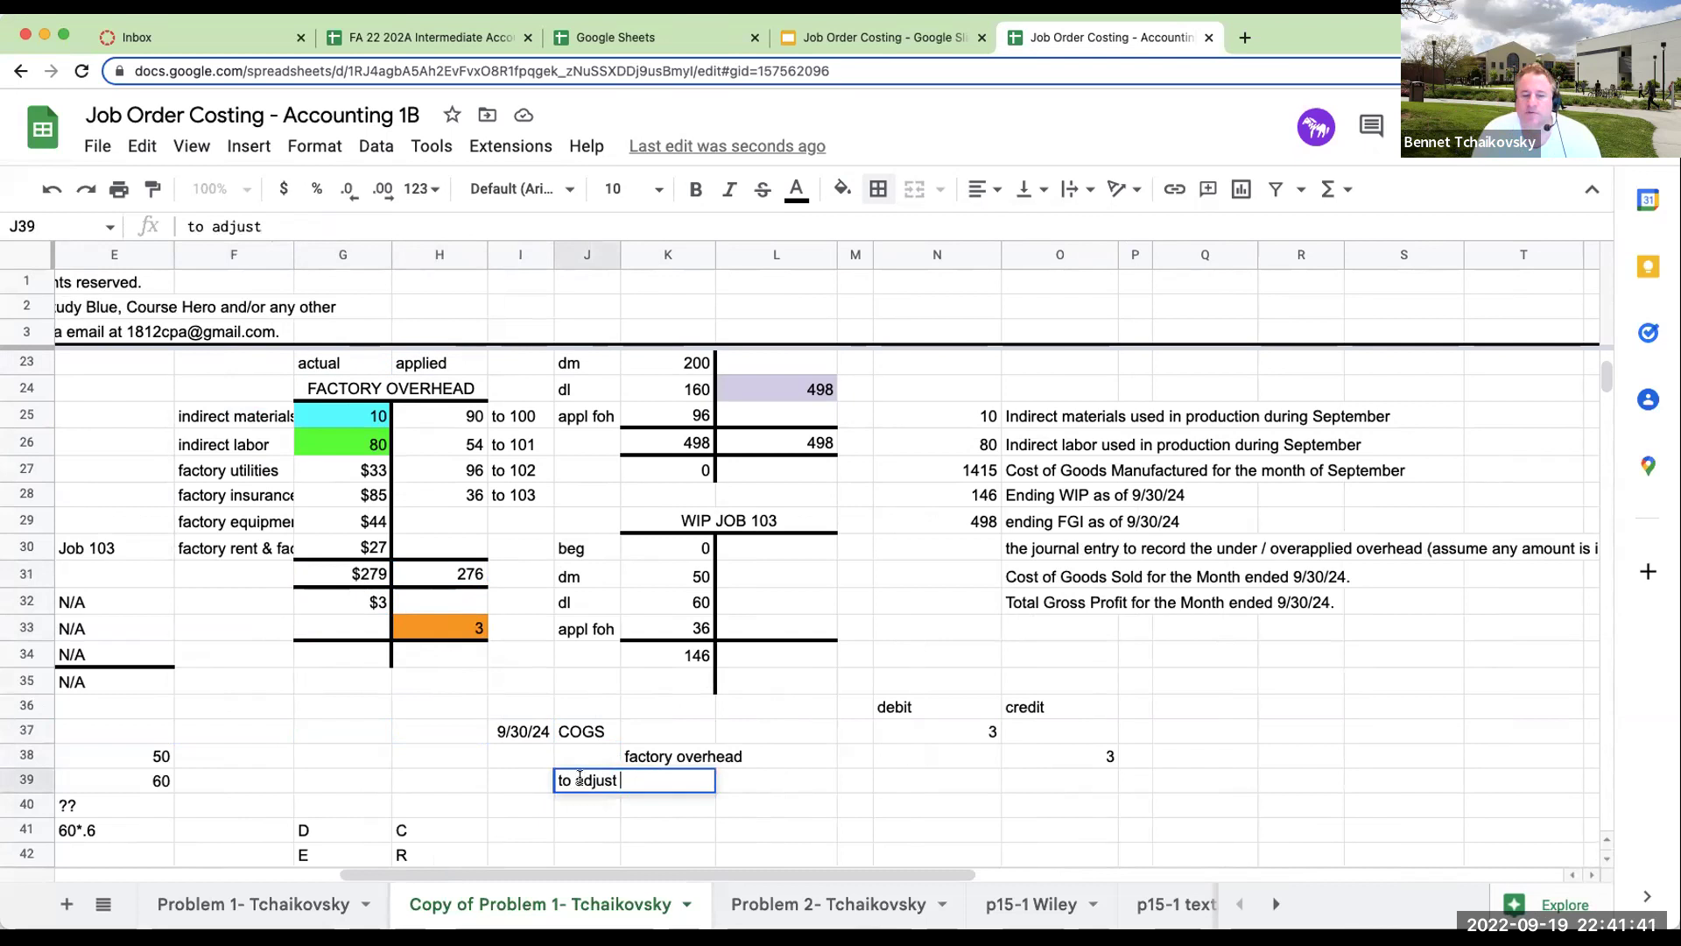
{"action": "type", "text": "for underapplied factory overhead"}
{"action": "key", "text": "Return"}
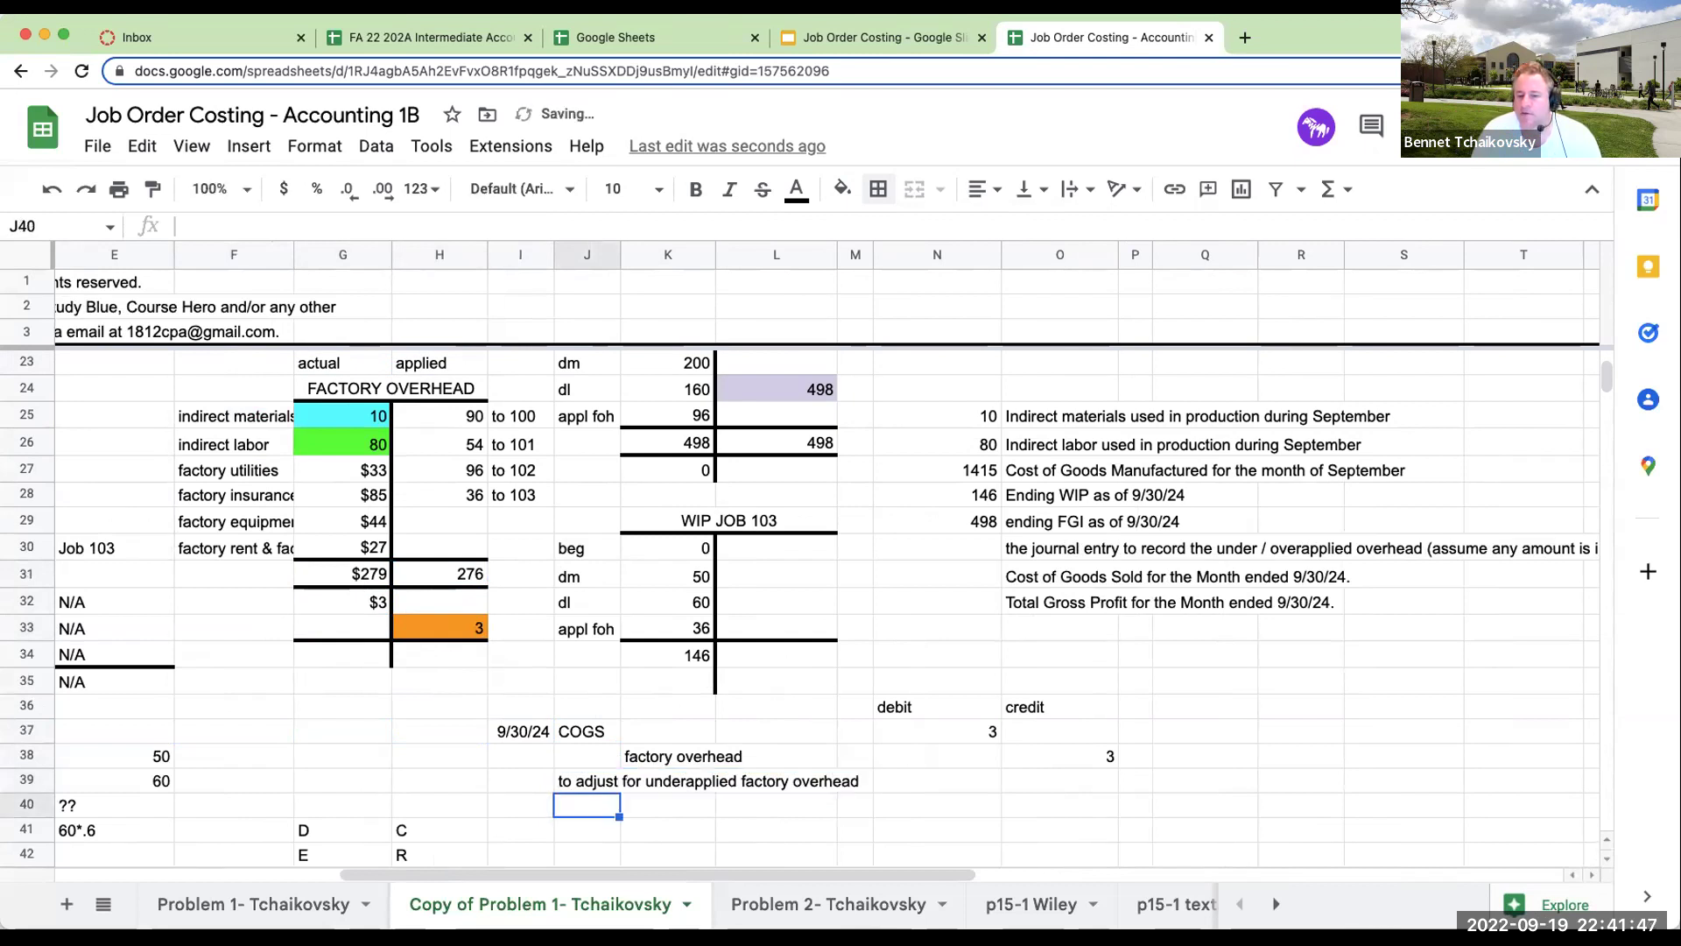
Review the Factory Overhead closing credit and the actual and applied totals against the journal entry description.
{"action": "left_click", "coordinate": [469, 635]}
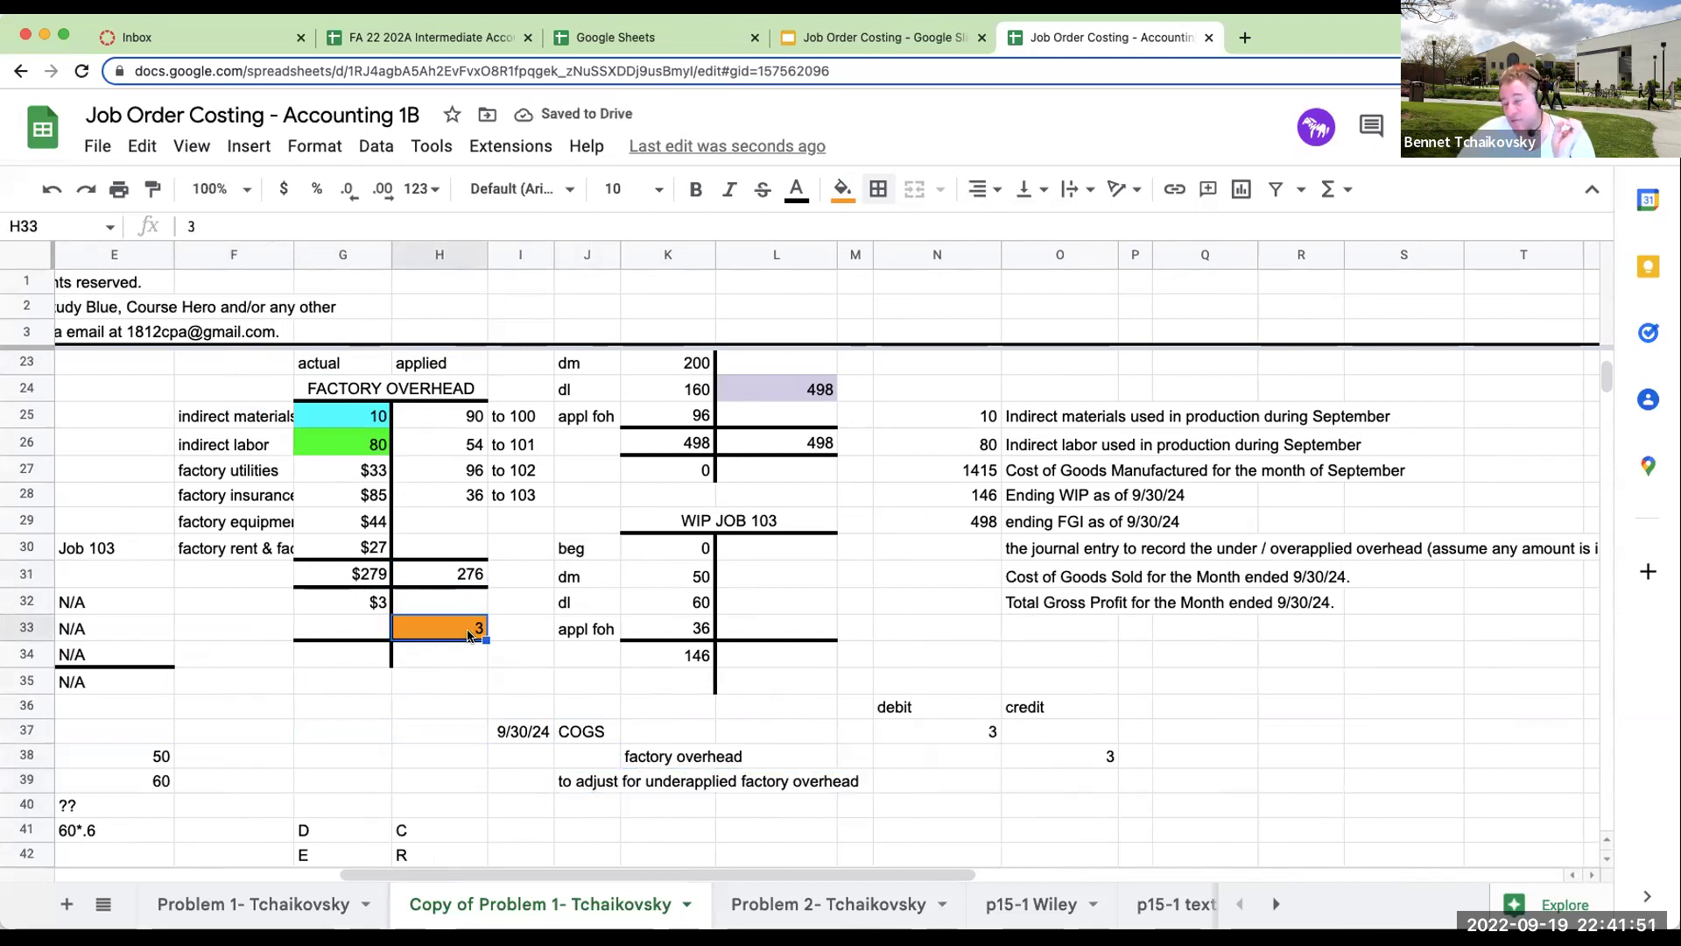
{"action": "left_click", "coordinate": [375, 577]}
{"action": "left_click", "coordinate": [450, 574]}
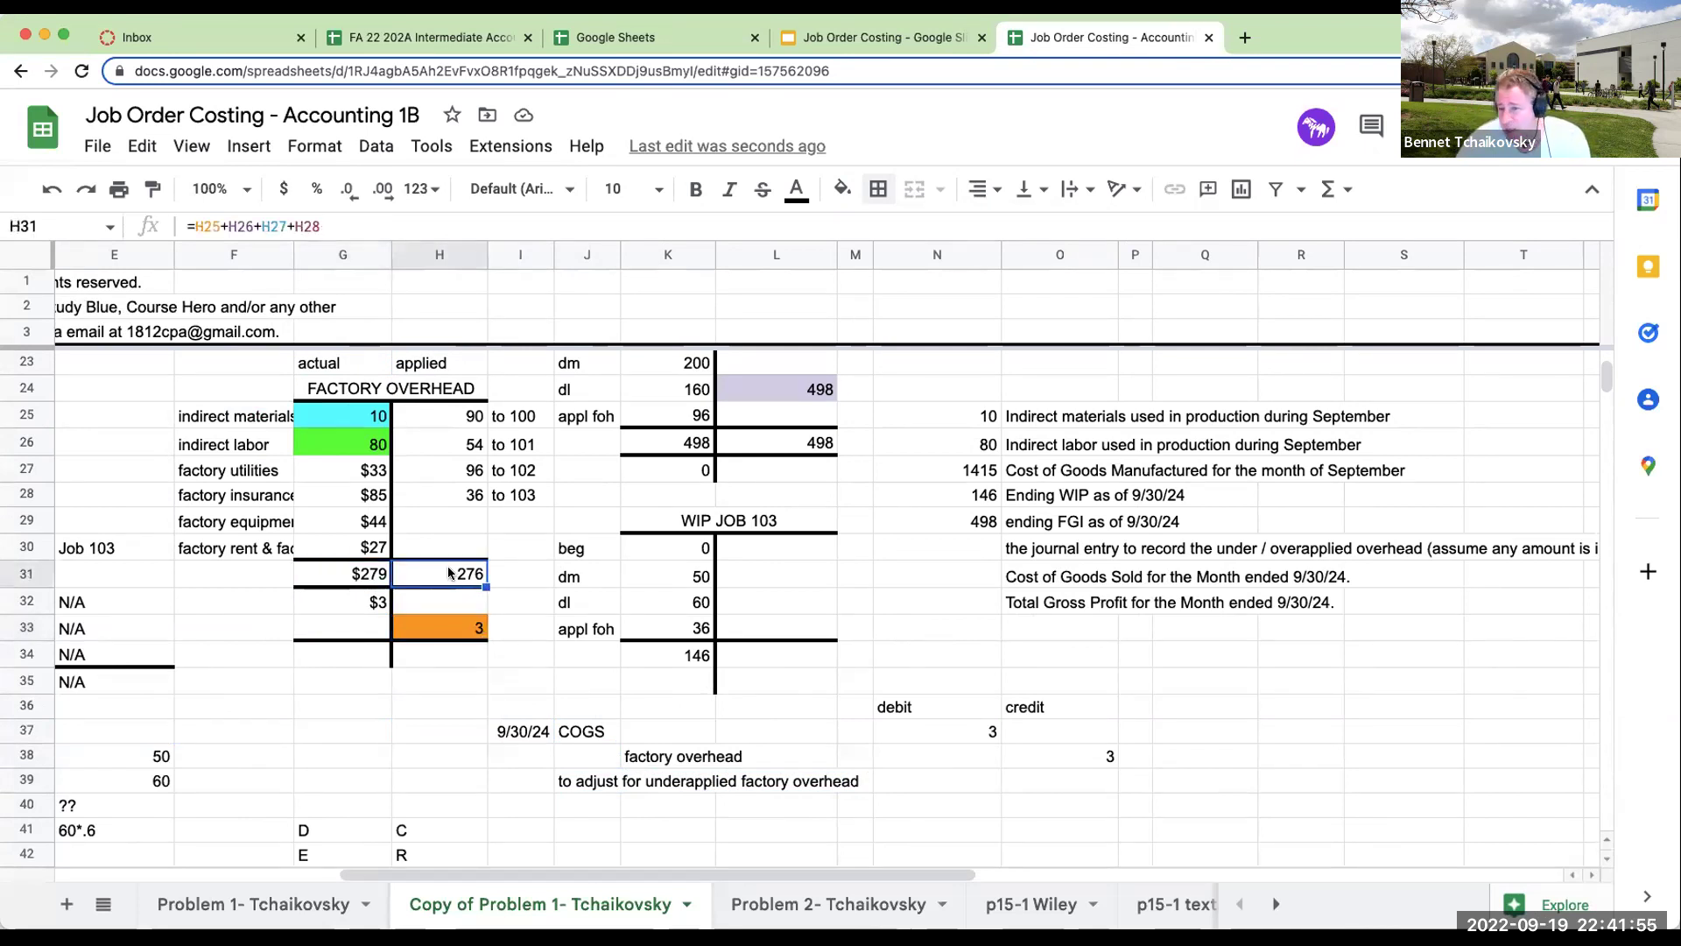
{"action": "left_click", "coordinate": [383, 576]}
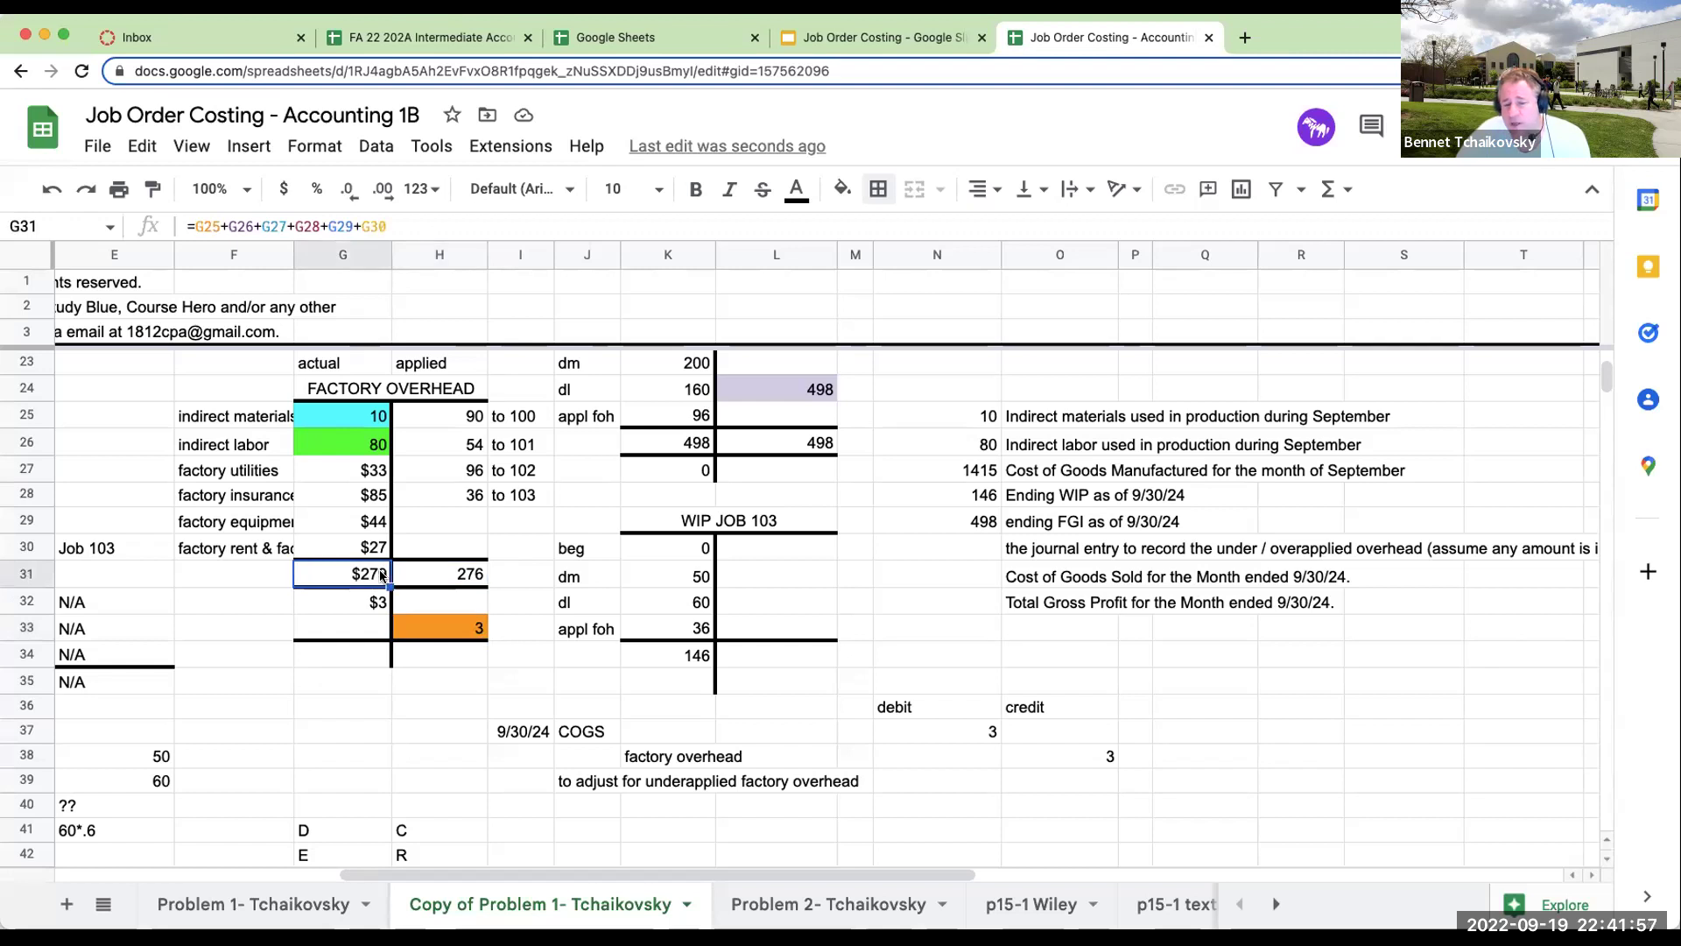
{"action": "left_click", "coordinate": [585, 785]}
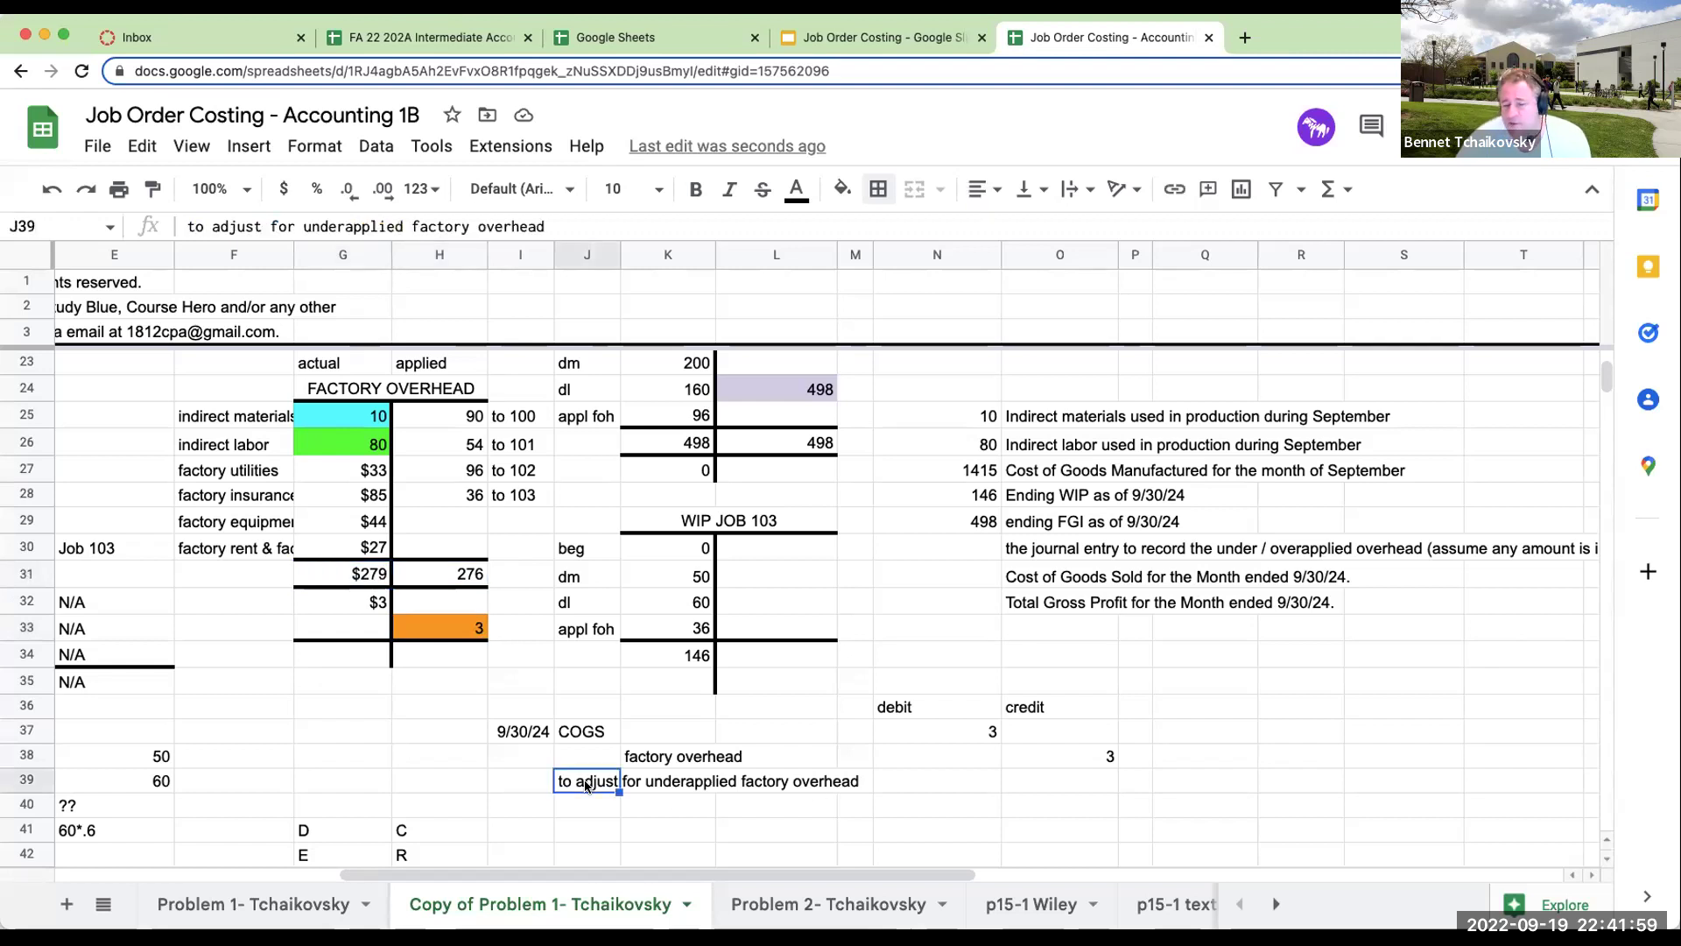
Calculate the Factory Overhead account's ending balance in G34 with the formula =G32-H33.
{"action": "left_click", "coordinate": [527, 716]}
{"action": "left_click", "coordinate": [330, 657]}
{"action": "type", "text": "=G32-H33"}
{"action": "key", "text": "Tab"}
{"action": "key", "text": "Right"}
{"action": "key", "text": "Right"}
{"action": "key", "text": "Right"}
{"action": "key", "text": "Right"}
{"action": "key", "text": "Right"}
{"action": "key", "text": "Up"}
{"action": "key", "text": "Up"}
Fill the journal entry requirement in O30 and the journal entry block H36:P39 with the same light orange.
{"action": "left_click", "coordinate": [1053, 546]}
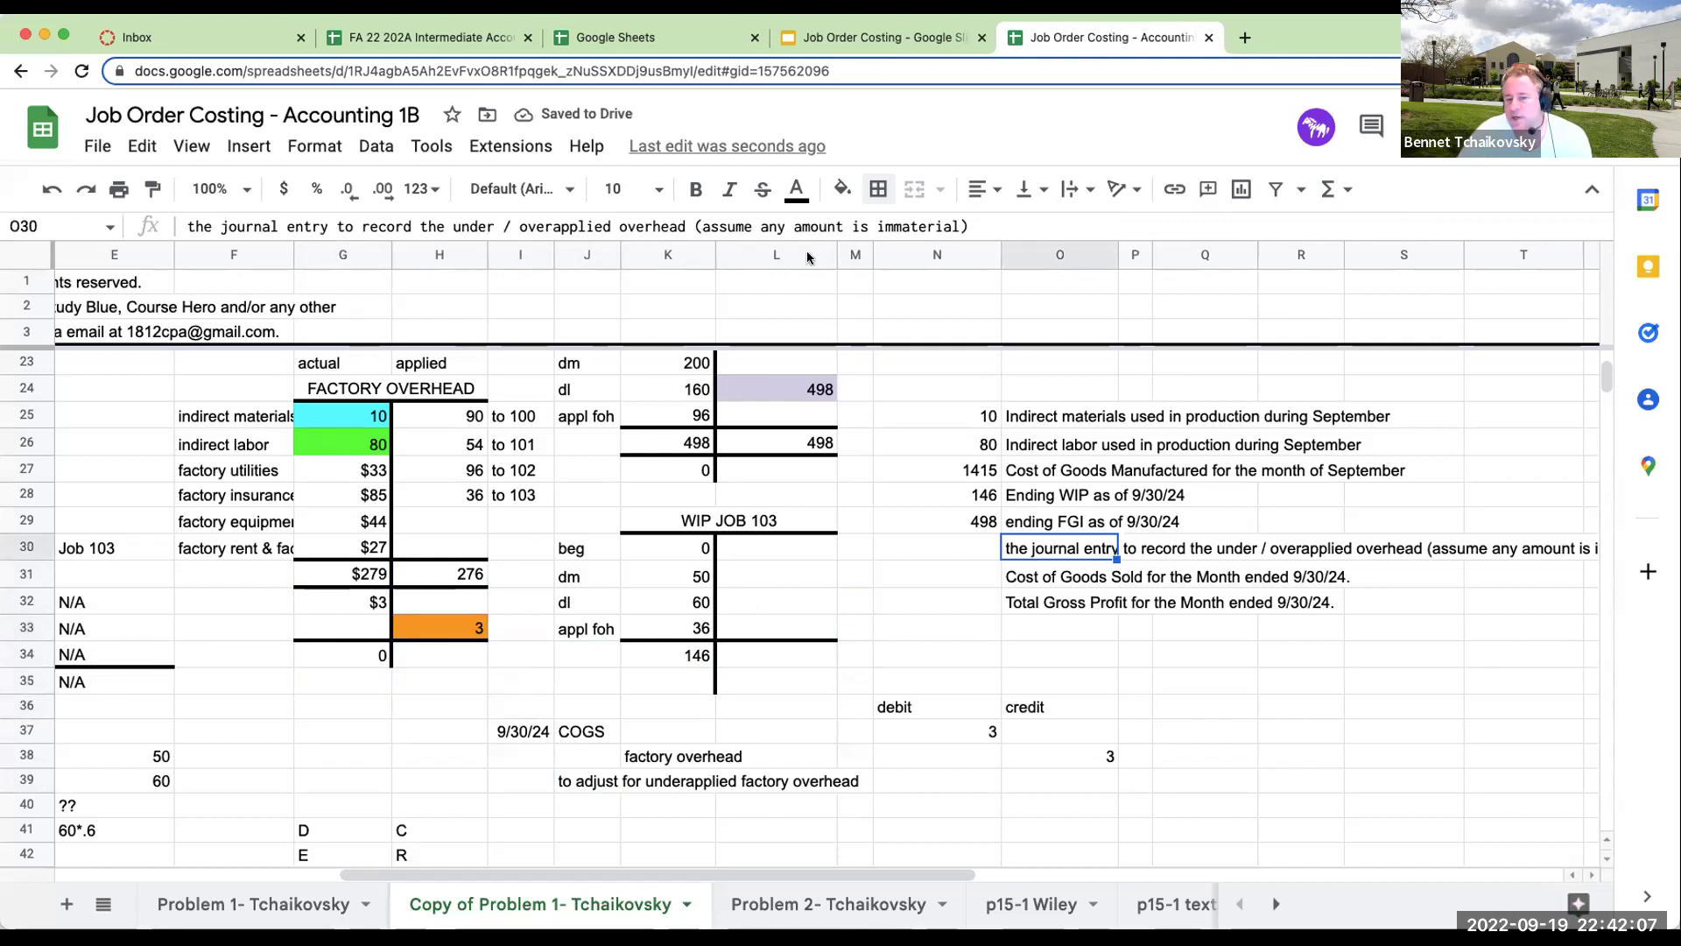
{"action": "left_click", "coordinate": [842, 188]}
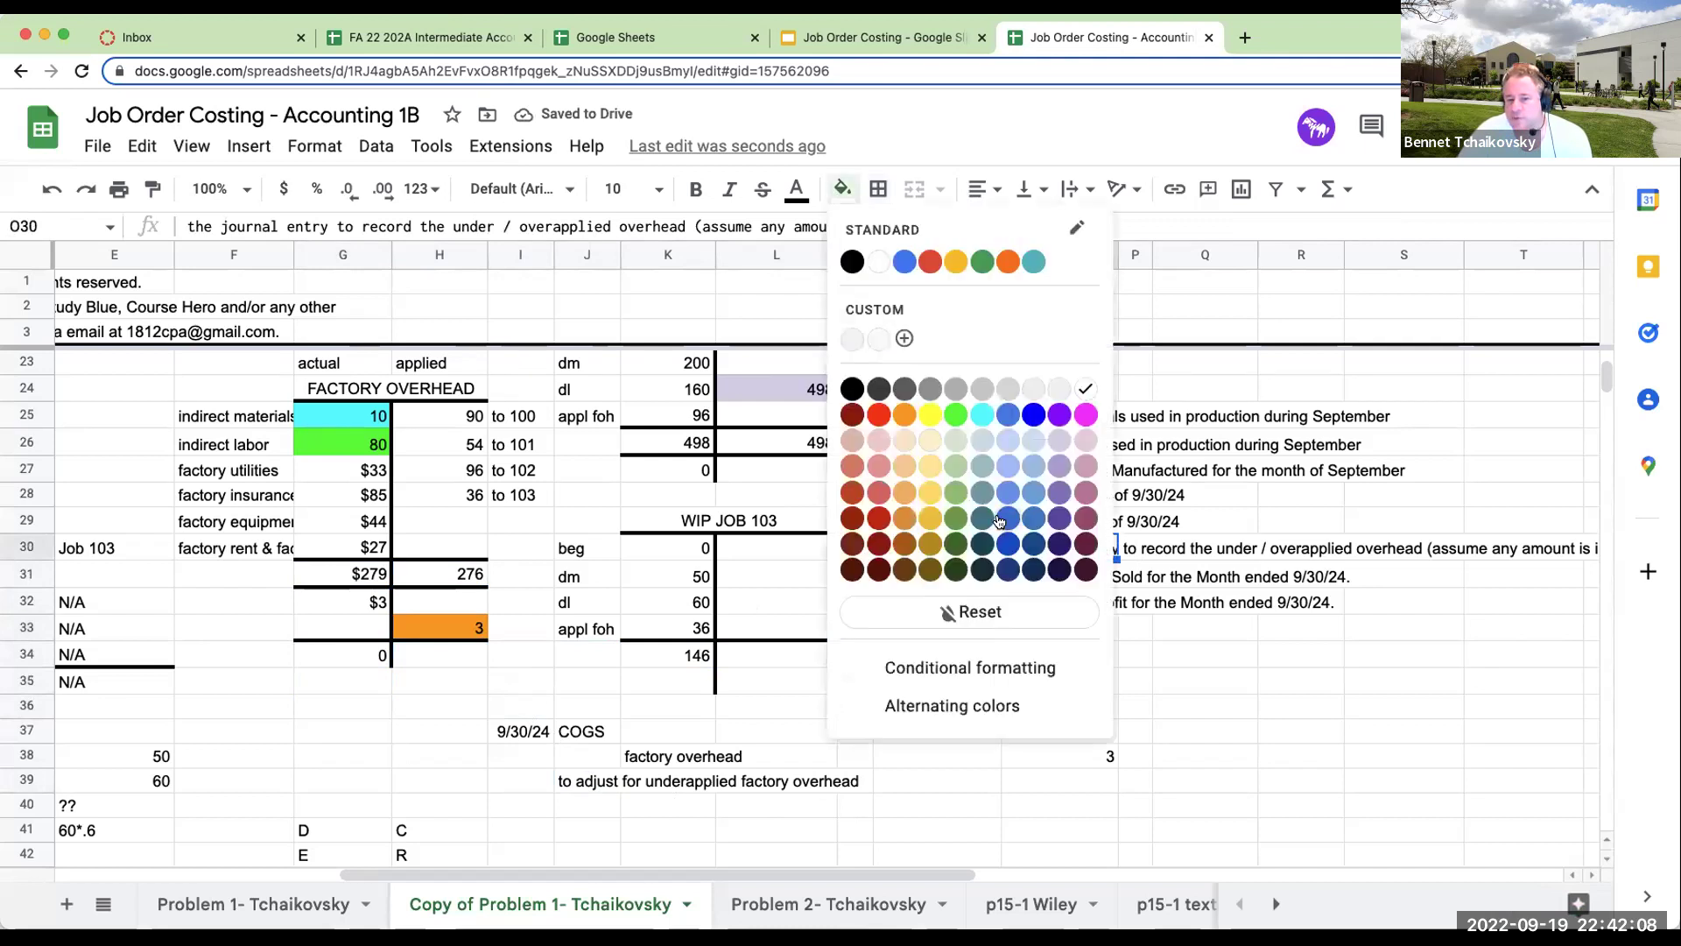
{"action": "left_click", "coordinate": [905, 493]}
{"action": "left_click_drag", "start_coordinate": [483, 713], "coordinate": [1138, 781]}
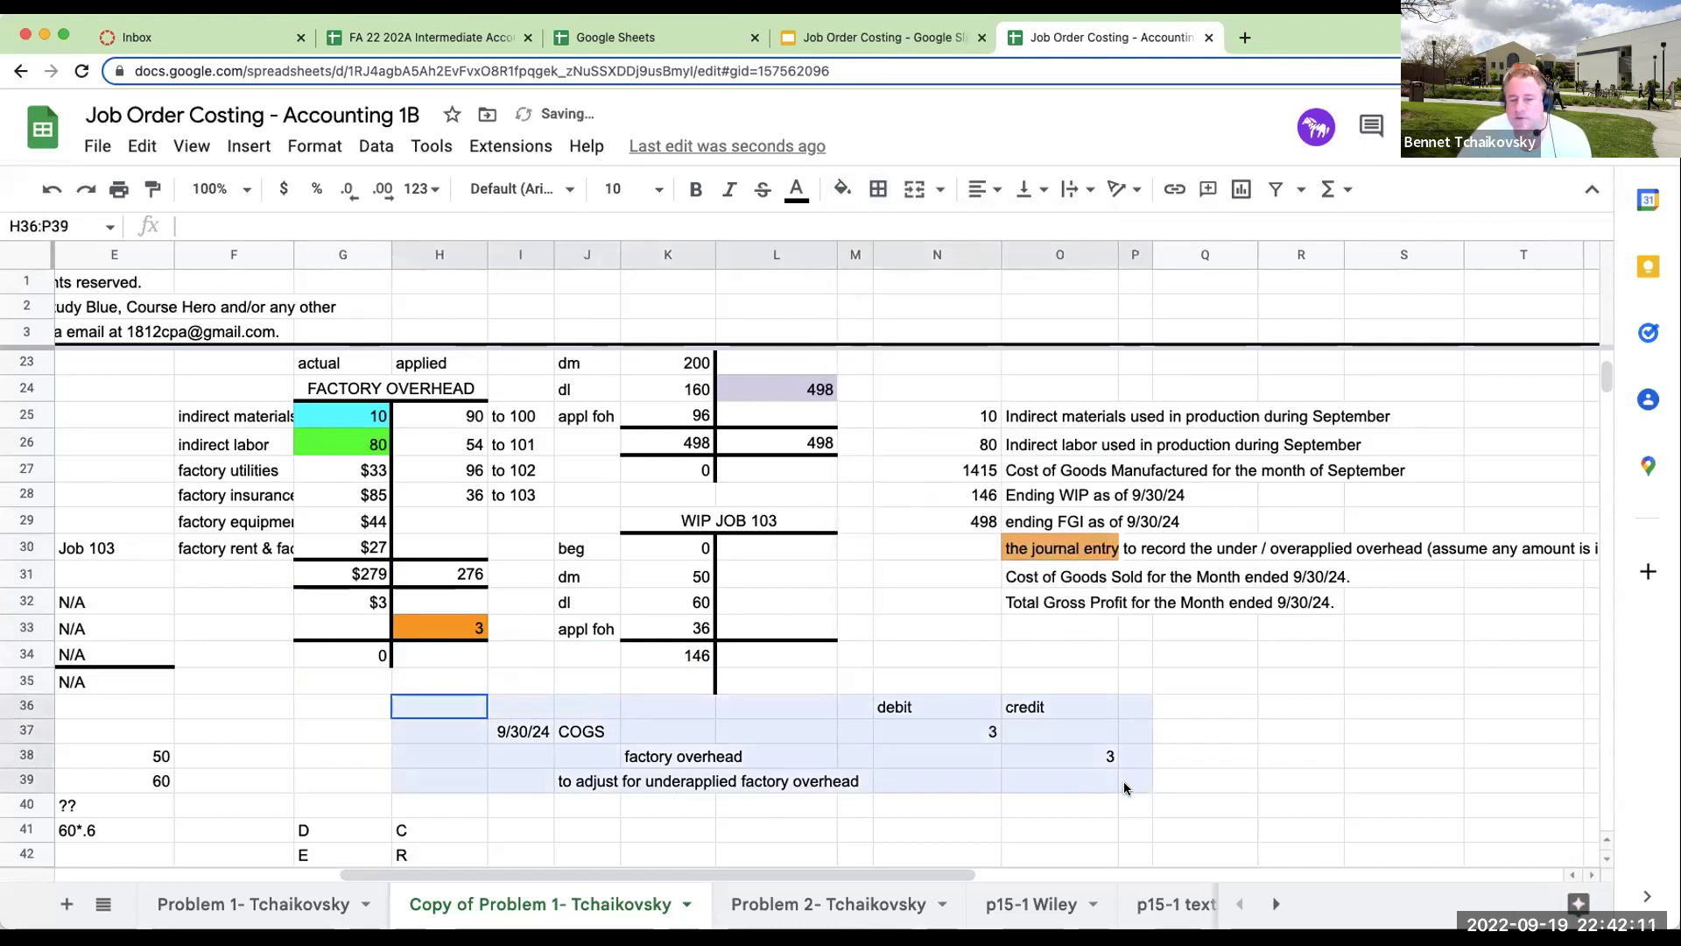
{"action": "left_click", "coordinate": [842, 188]}
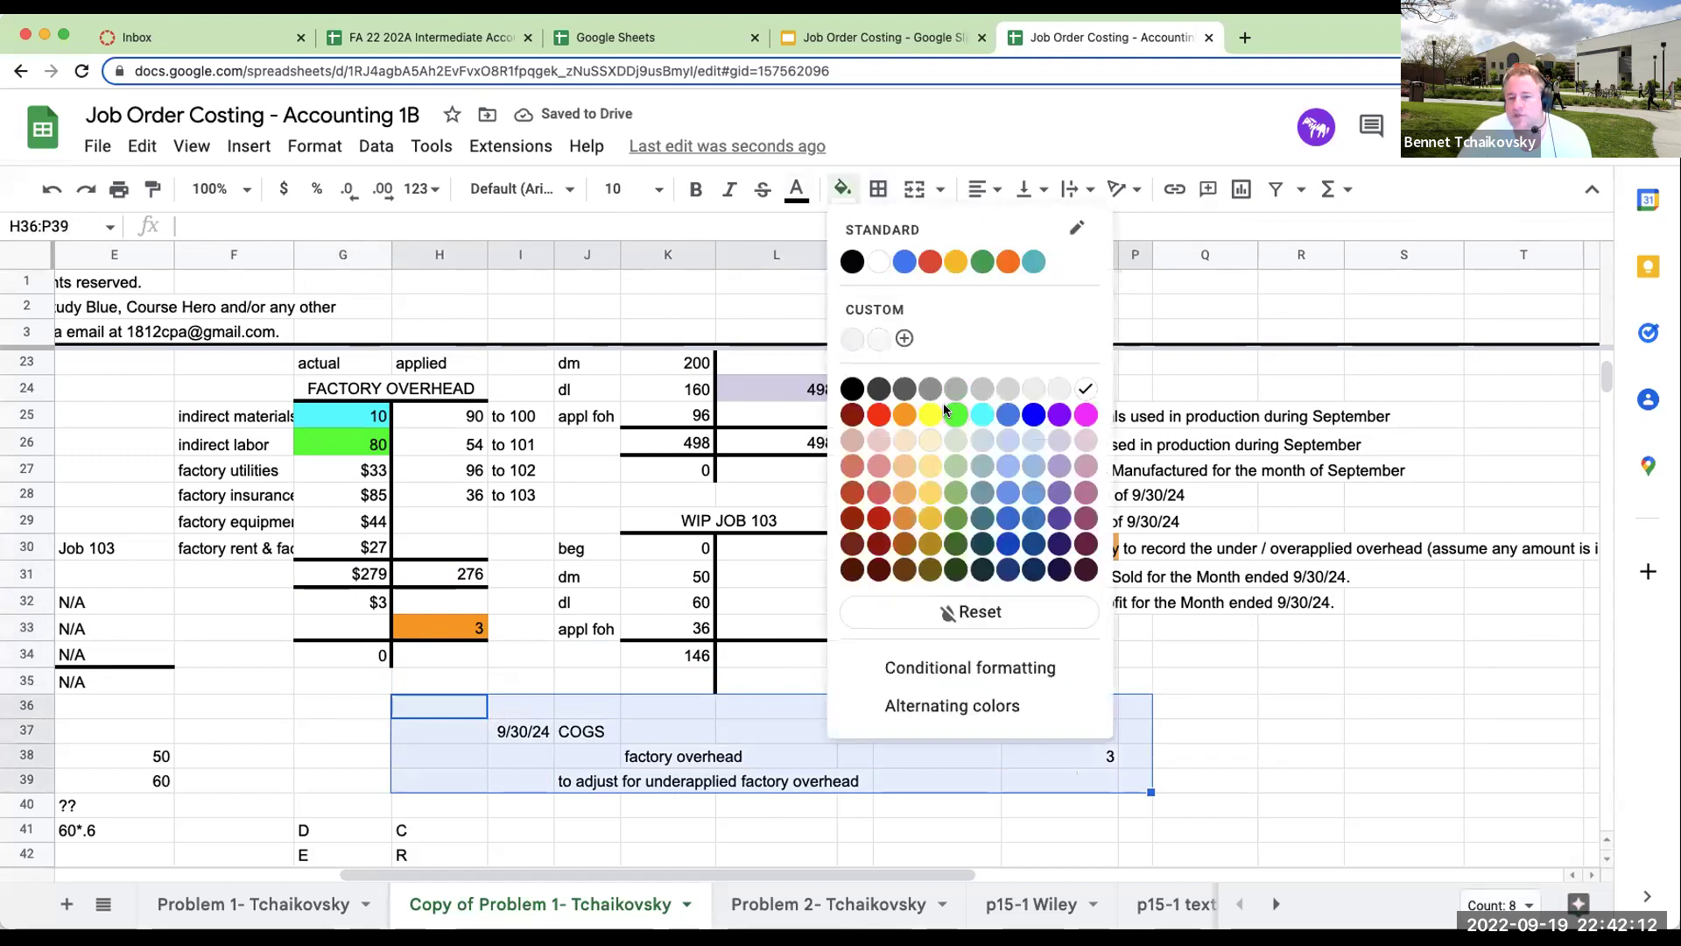
{"action": "left_click", "coordinate": [905, 483]}
Answer the Cost of Goods Sold requirement in N31 by linking it to the adjusted COGS balance in Q21.
{"action": "left_click", "coordinate": [1069, 568]}
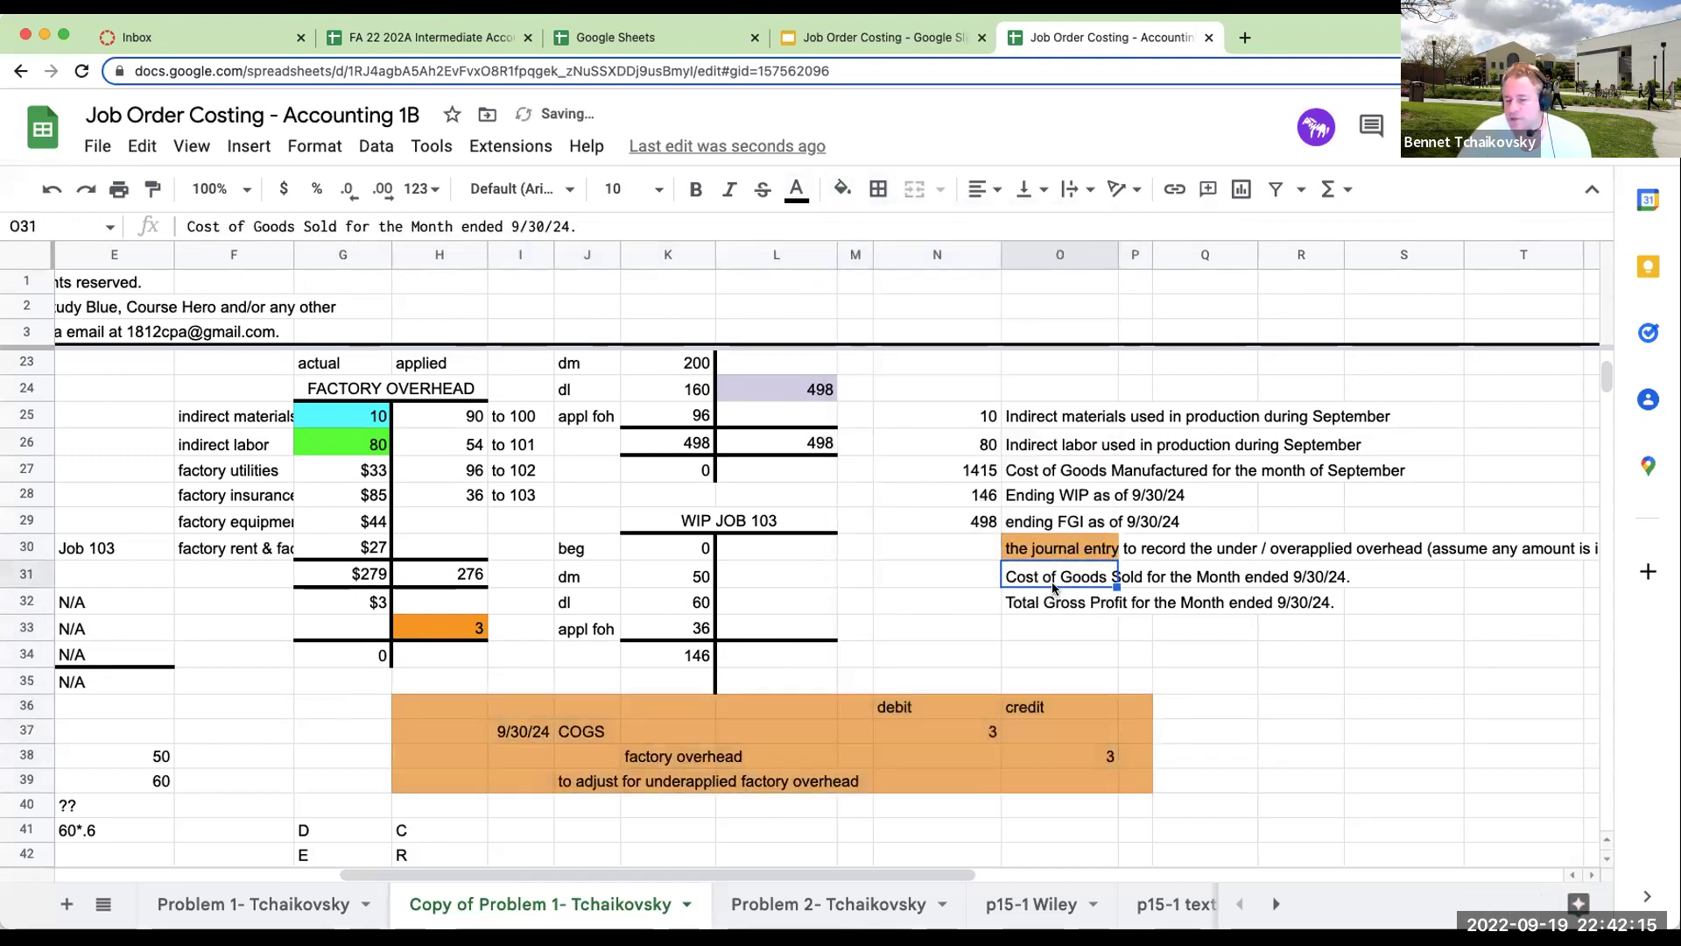
{"action": "left_click", "coordinate": [960, 585]}
{"action": "key", "text": "Right"}
{"action": "key", "text": "Right"}
{"action": "key", "text": "Right"}
{"action": "key", "text": "Right"}
{"action": "key", "text": "Right"}
{"action": "key", "text": "Right"}
{"action": "key", "text": "Right"}
{"action": "key", "text": "Right"}
{"action": "key", "text": "Right"}
{"action": "key", "text": "Right"}
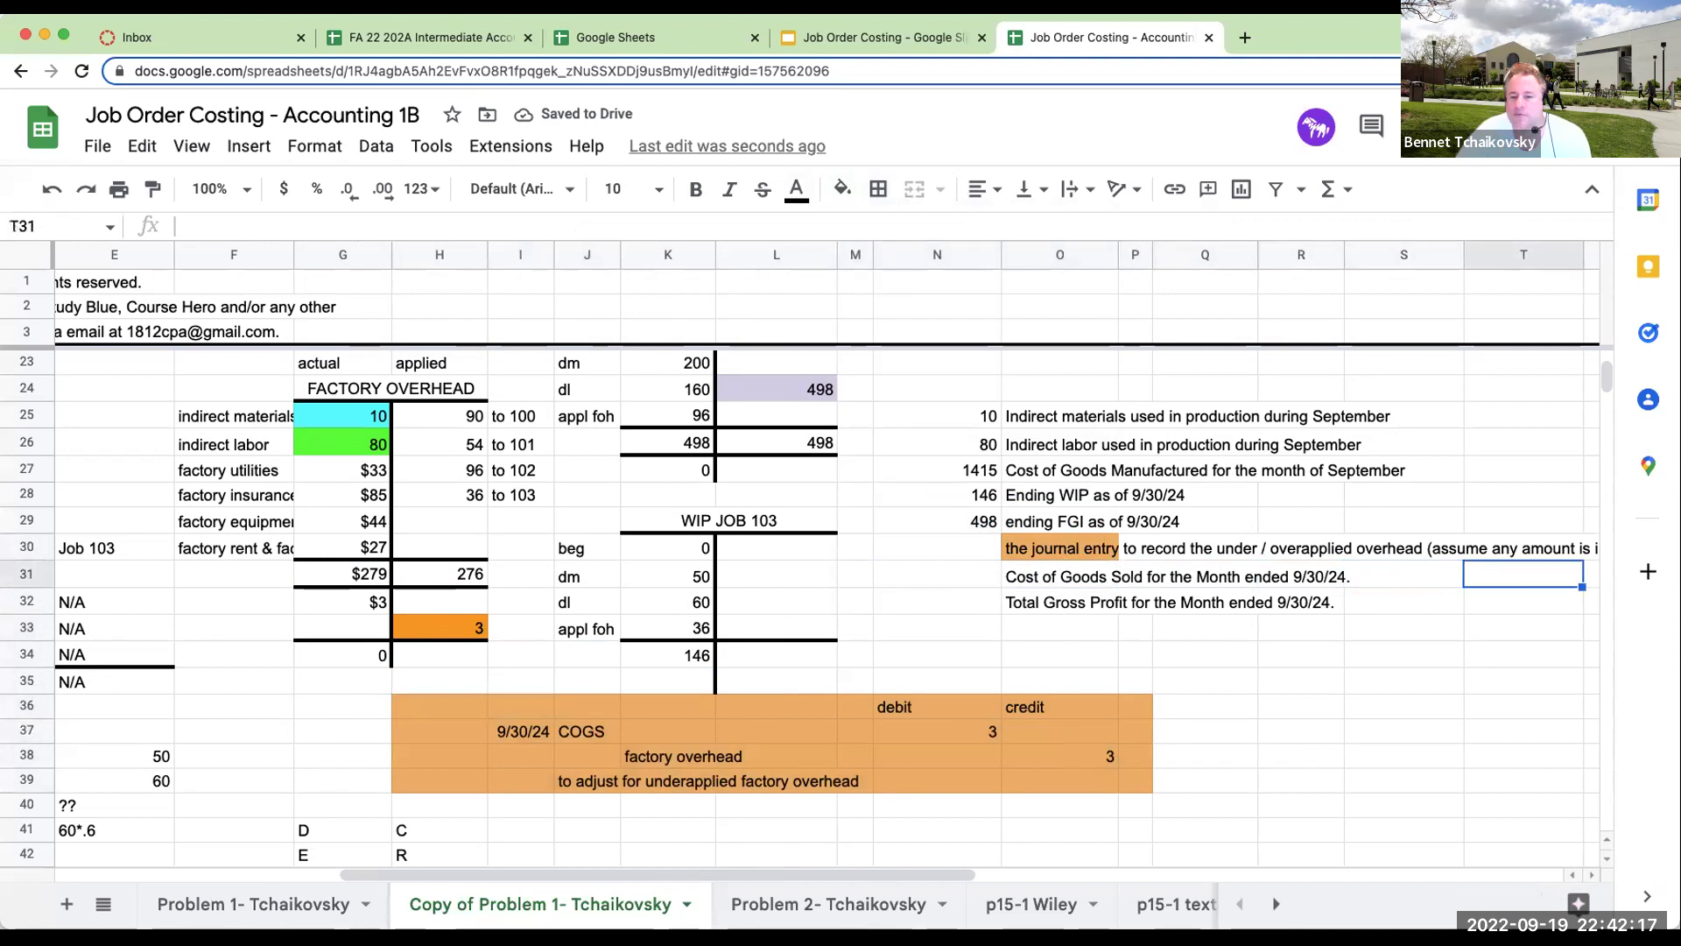
{"action": "key", "text": "Left"}
{"action": "key", "text": "Left"}
{"action": "key", "text": "Left"}
{"action": "key", "text": "Left"}
{"action": "key", "text": "Left"}
{"action": "key", "text": "Left"}
{"action": "key", "text": "Left"}
{"action": "key", "text": "Left"}
{"action": "key", "text": "Left"}
{"action": "key", "text": "Left"}
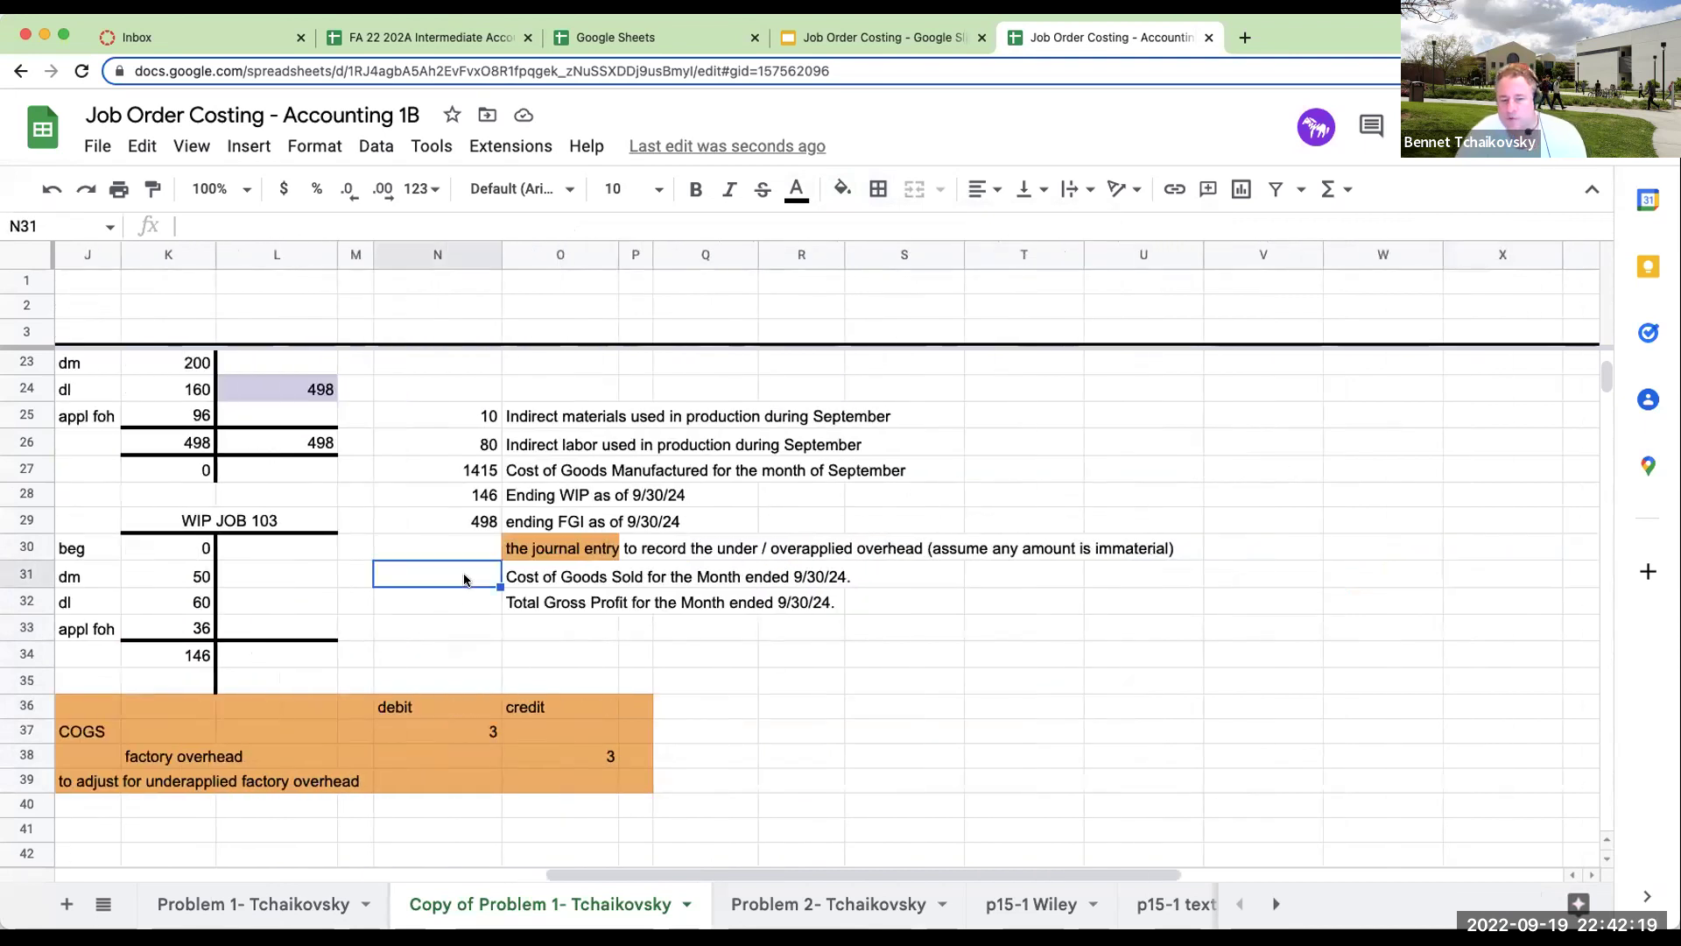
{"action": "type", "text": "+"}
{"action": "scroll", "coordinate": [1081, 578], "scroll_direction": "up", "scroll_amount": 5}
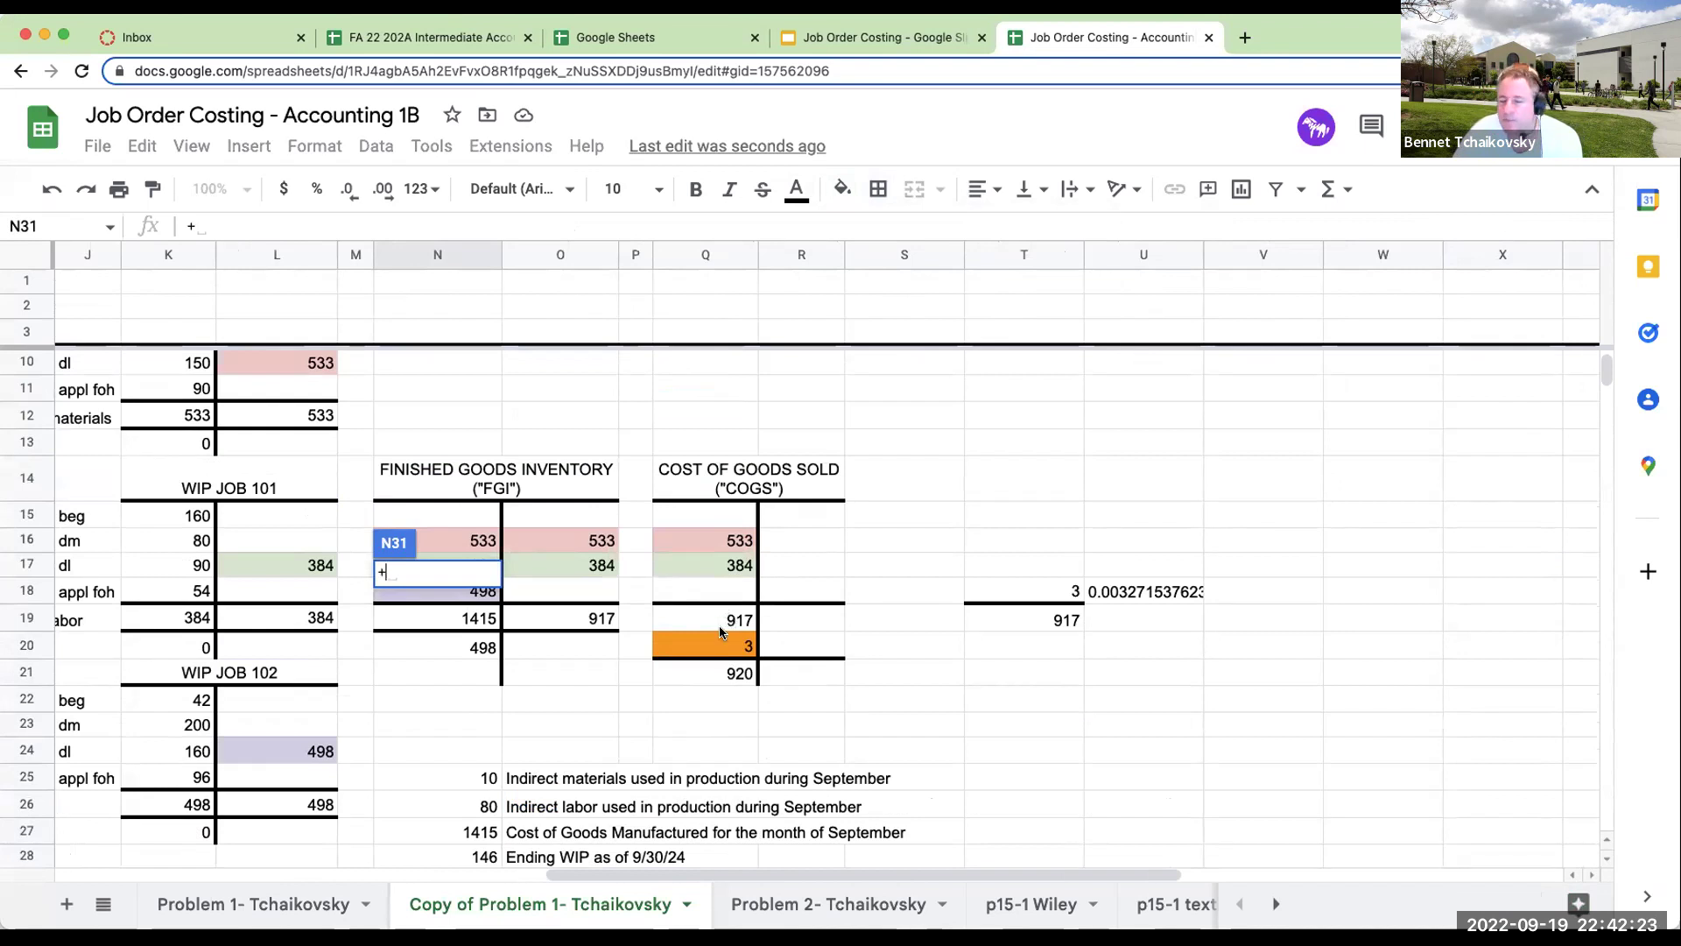
{"action": "left_click", "coordinate": [721, 673]}
{"action": "key", "text": "Return"}
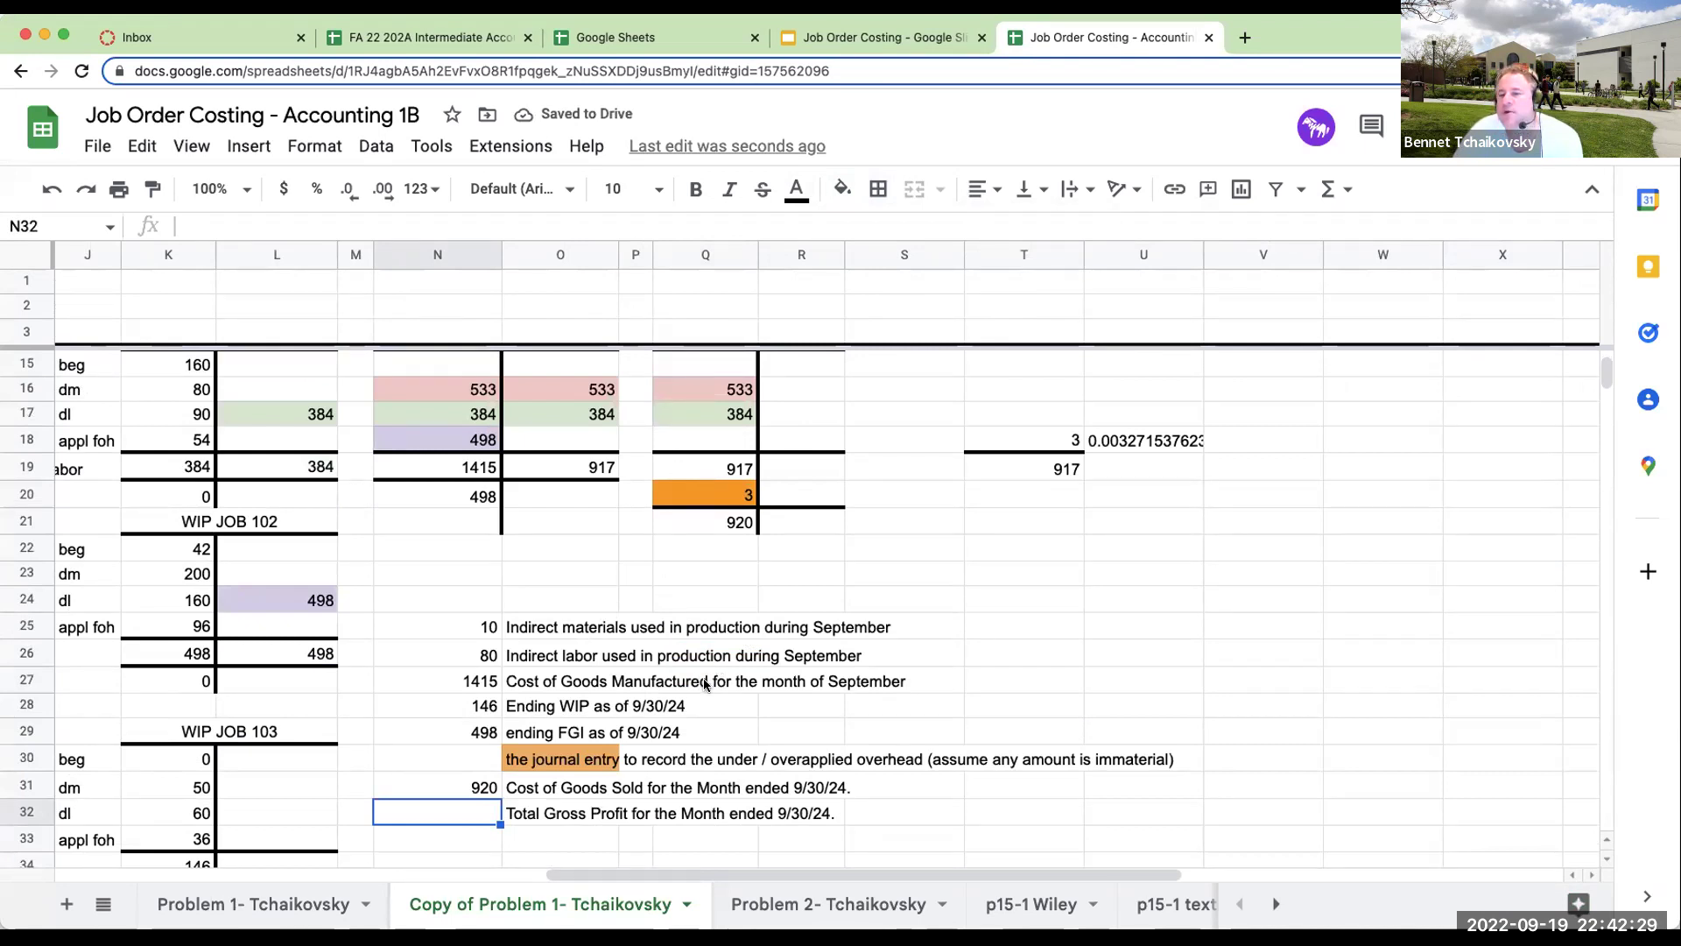
Enter the labels "sales", "less: COGS" and "Gross Profit" in U25:U27.
{"action": "left_click", "coordinate": [1133, 631]}
{"action": "type", "text": "sales"}
{"action": "key", "text": "Return"}
{"action": "type", "text": "less: COGS"}
{"action": "key", "text": "Return"}
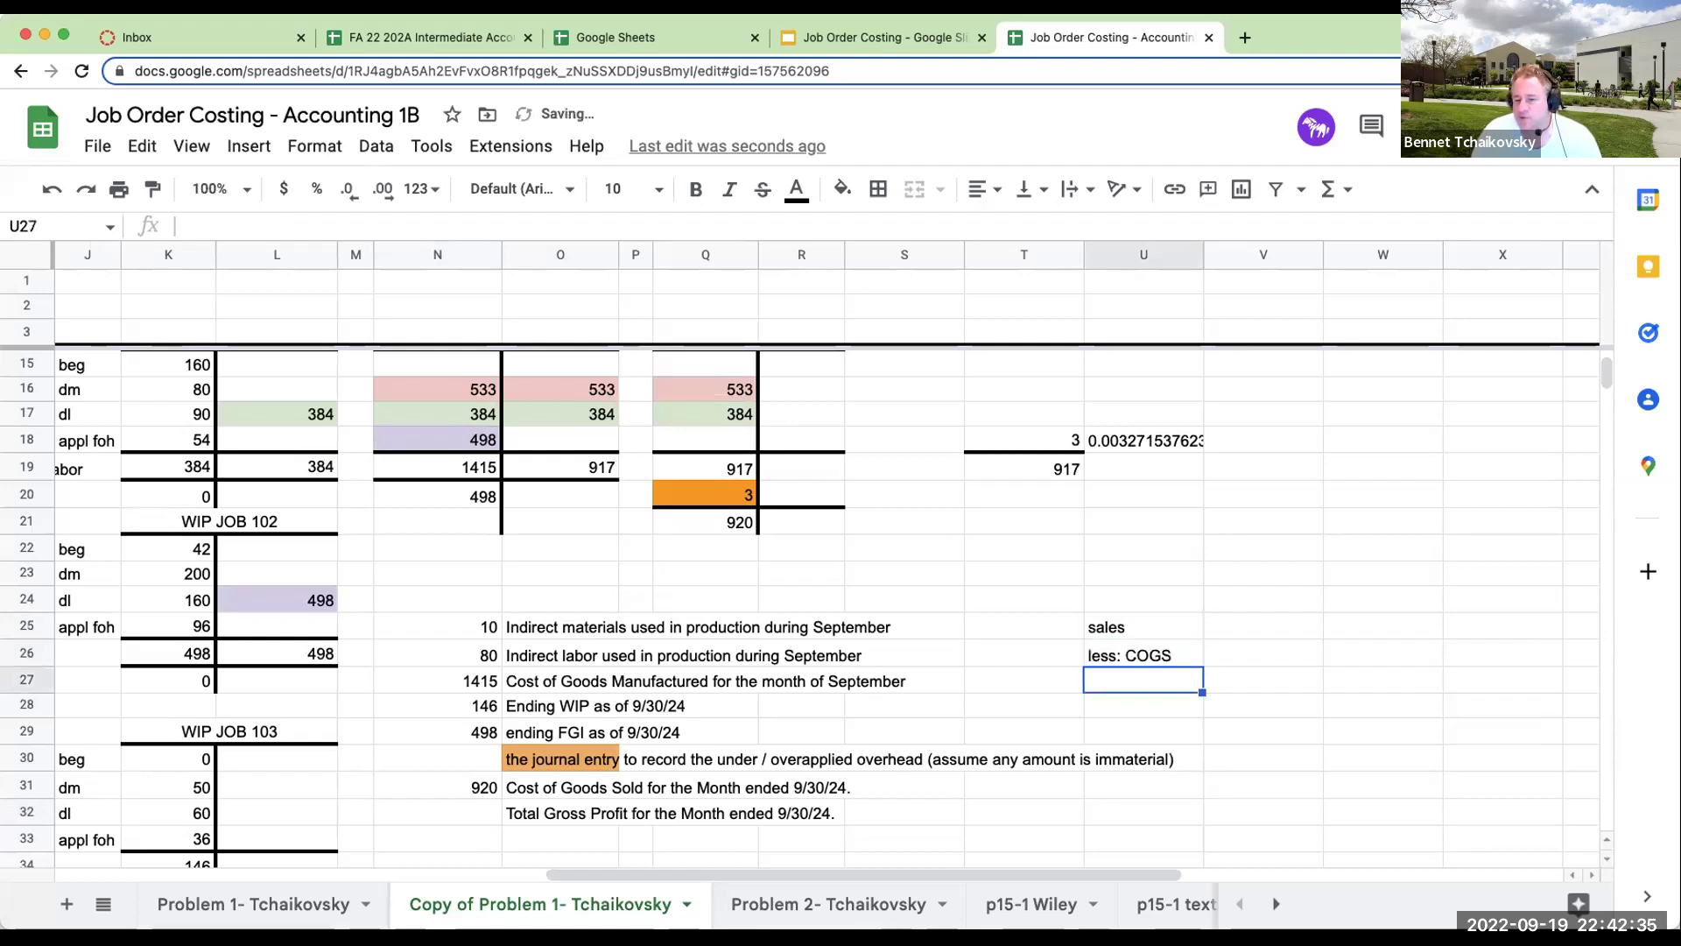
{"action": "type", "text": "Gros"}
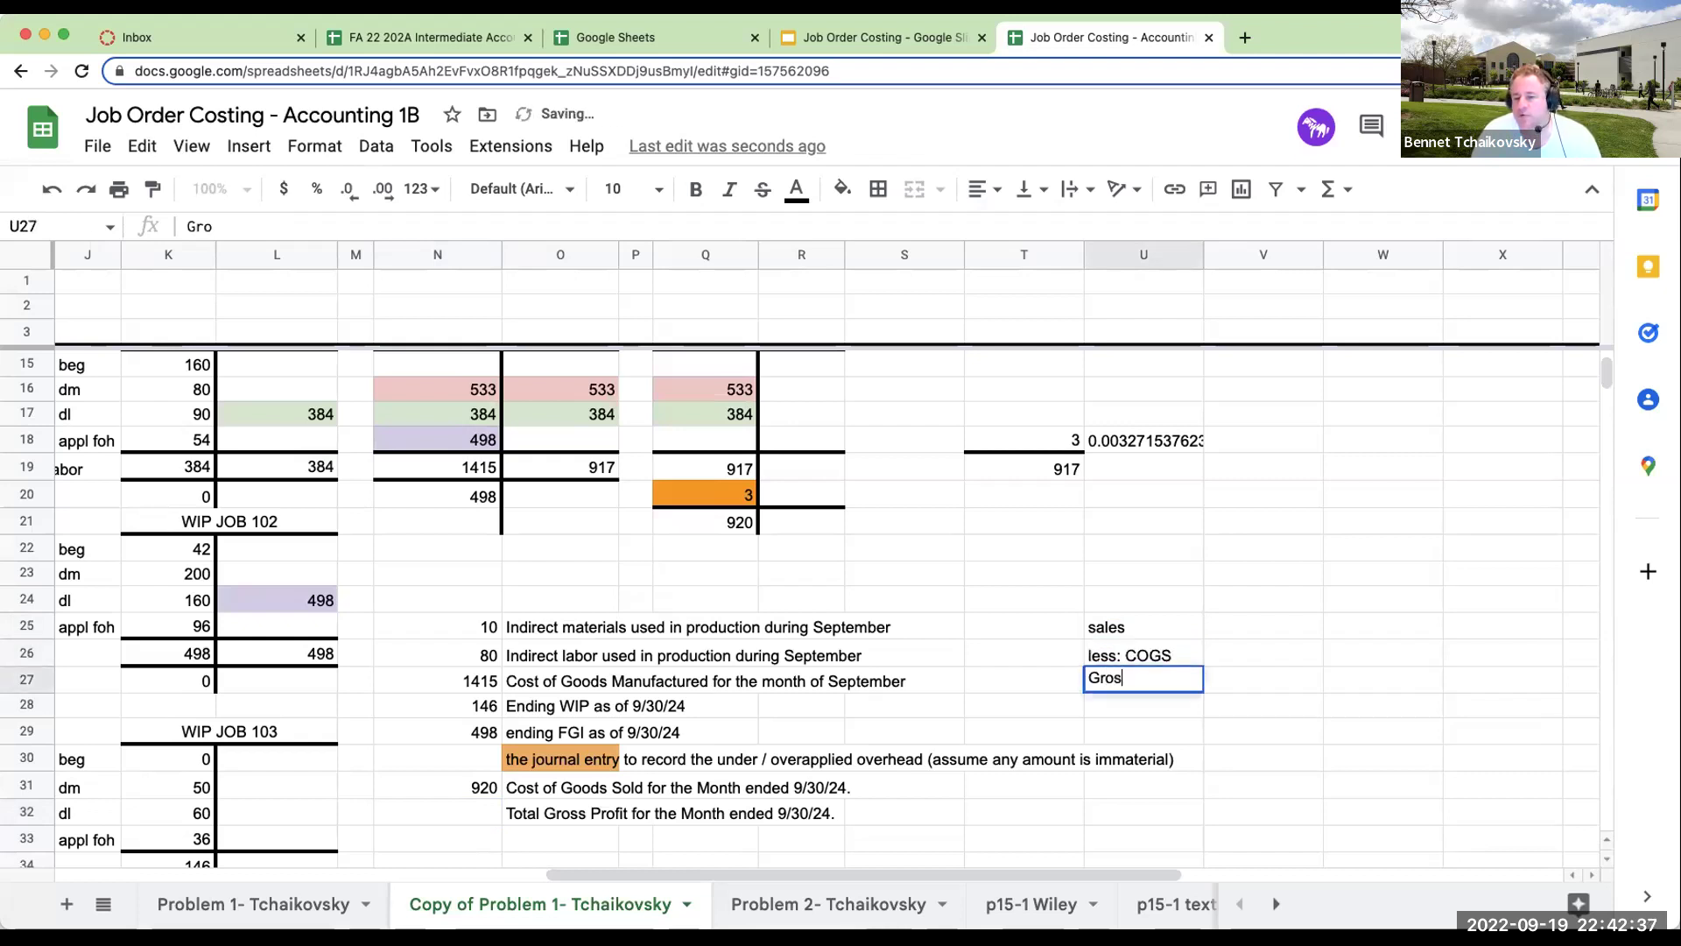
{"action": "type", "text": "s Profit"}
{"action": "key", "text": "Return"}
Link the "less: COGS" amount in V26 to the adjusted COGS balance in Q21.
{"action": "left_click", "coordinate": [1143, 680]}
{"action": "left_click", "coordinate": [1263, 681]}
{"action": "left_click", "coordinate": [1262, 652]}
{"action": "type", "text": "+"}
{"action": "key", "text": "Left"}
{"action": "key", "text": "Left"}
{"action": "key", "text": "Left"}
{"action": "key", "text": "Left"}
{"action": "key", "text": "Left"}
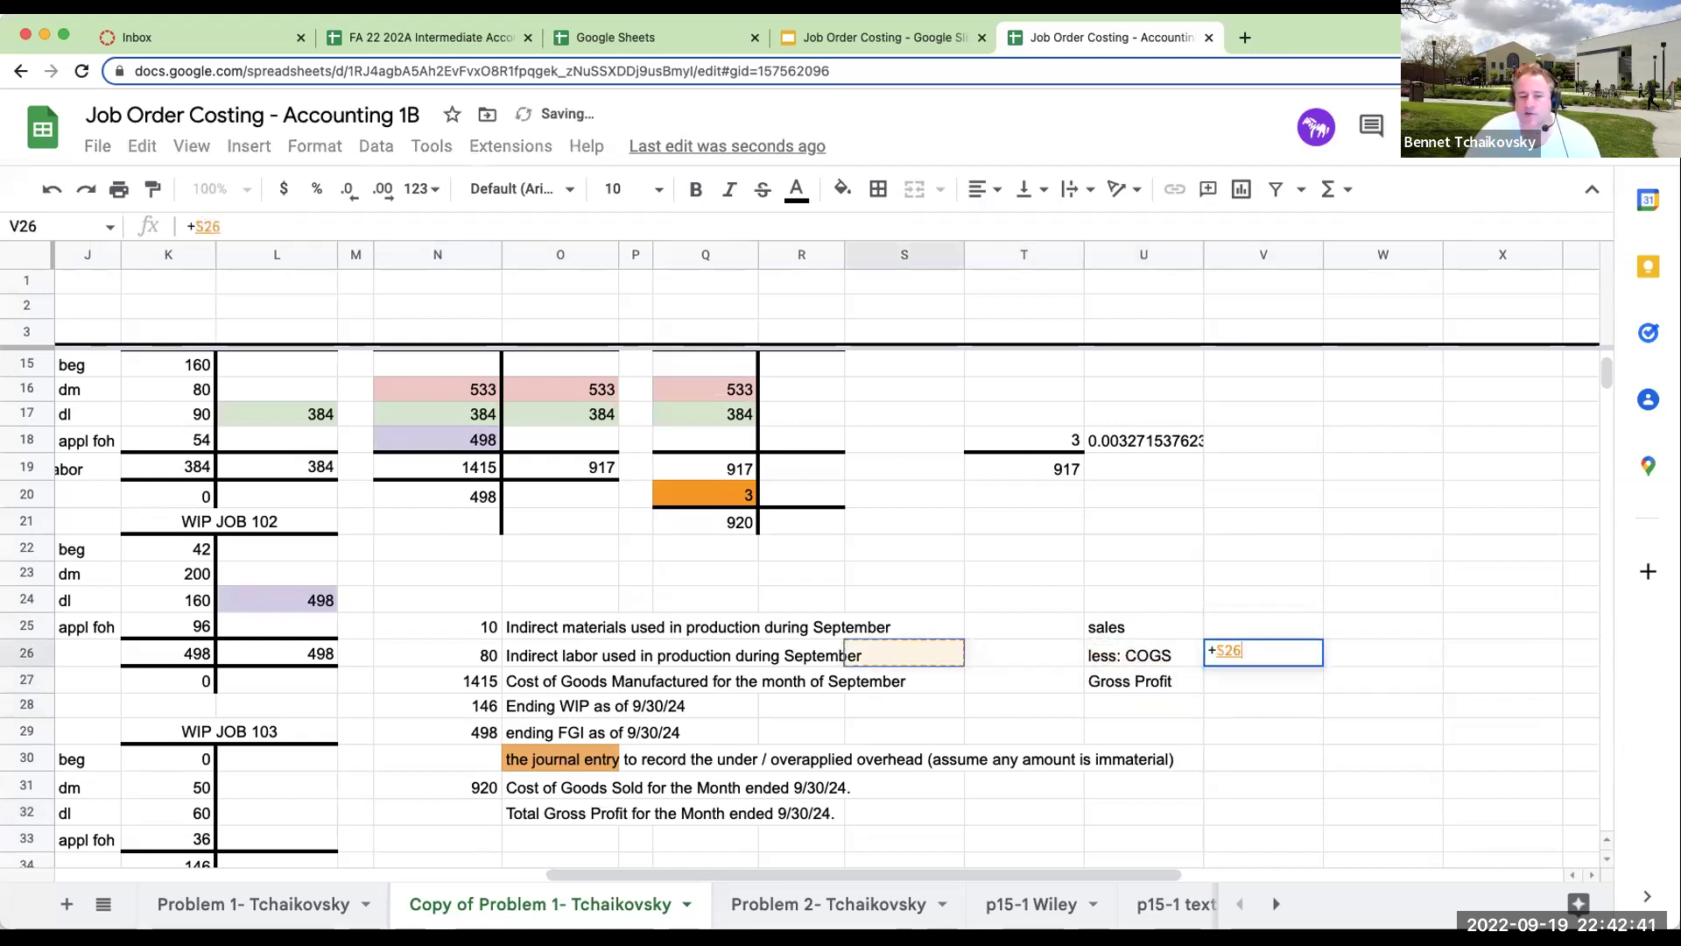
{"action": "key", "text": "Up"}
{"action": "key", "text": "Up"}
{"action": "key", "text": "Up"}
{"action": "key", "text": "Up"}
{"action": "key", "text": "Up"}
{"action": "key", "text": "Return"}
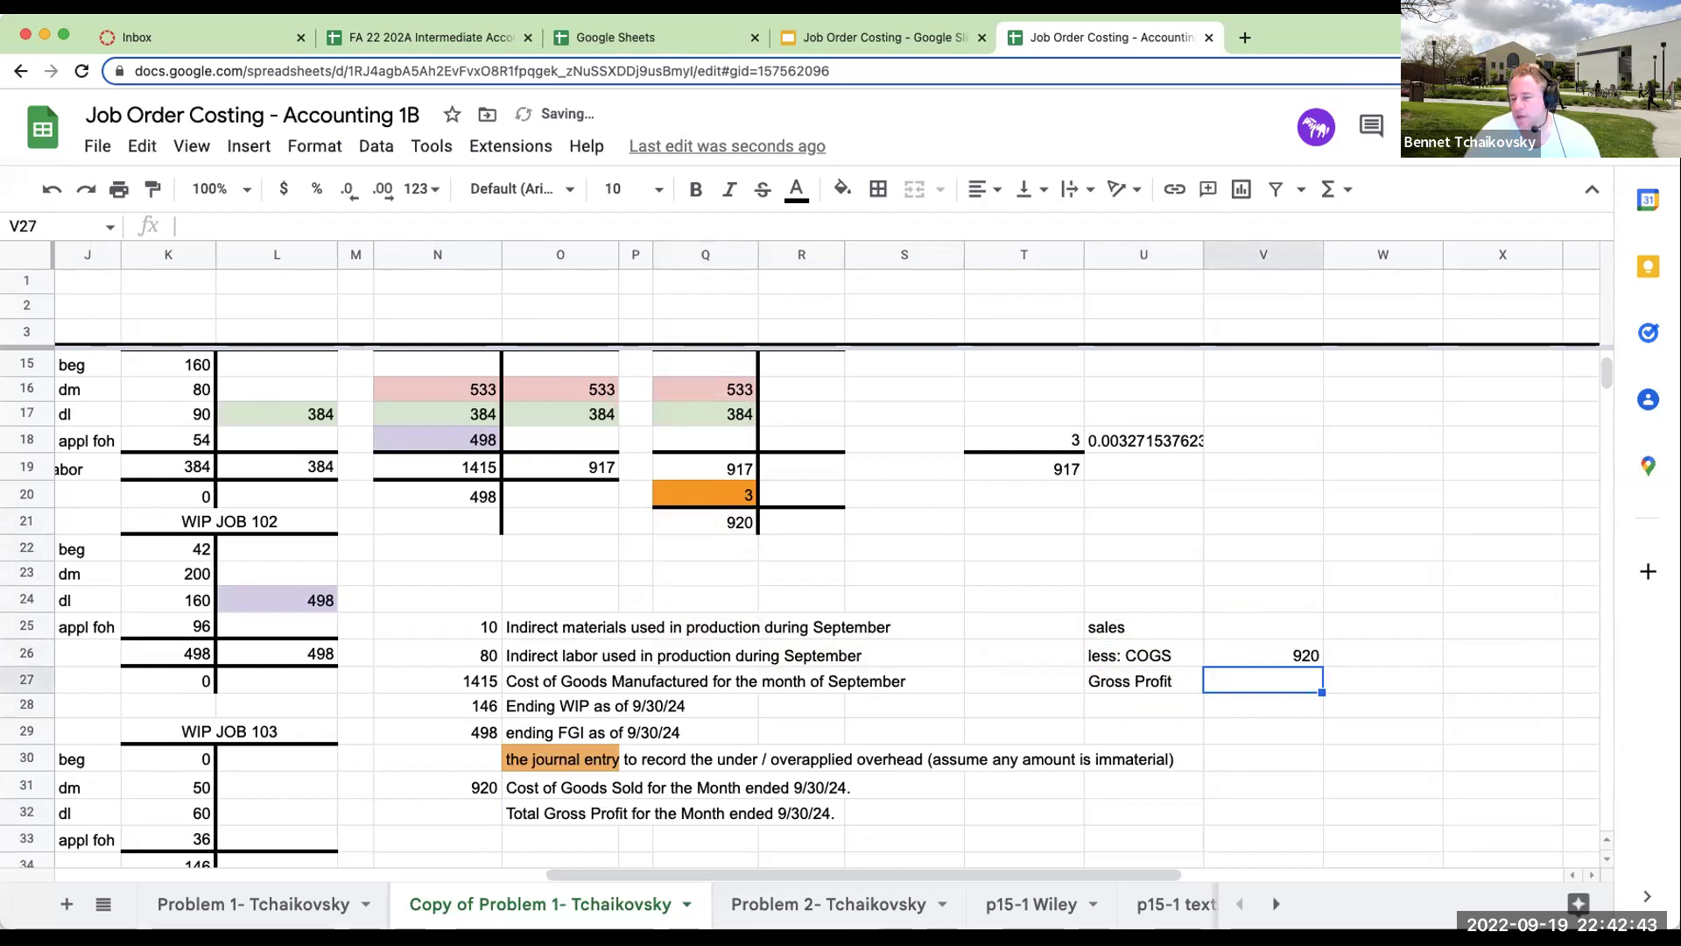
Enter job number 100 in C22 and its sale price of 1200 in D22, beside the problem text.
{"action": "key", "text": "Up"}
{"action": "key", "text": "Up"}
{"action": "key", "text": "Left"}
{"action": "key", "text": "Left"}
{"action": "key", "text": "Left"}
{"action": "key", "text": "Left"}
{"action": "key", "text": "Left"}
{"action": "key", "text": "Left"}
{"action": "key", "text": "Left"}
{"action": "key", "text": "Left"}
{"action": "key", "text": "Left"}
{"action": "key", "text": "Left"}
{"action": "key", "text": "Left"}
{"action": "key", "text": "Left"}
{"action": "key", "text": "Left"}
{"action": "key", "text": "Left"}
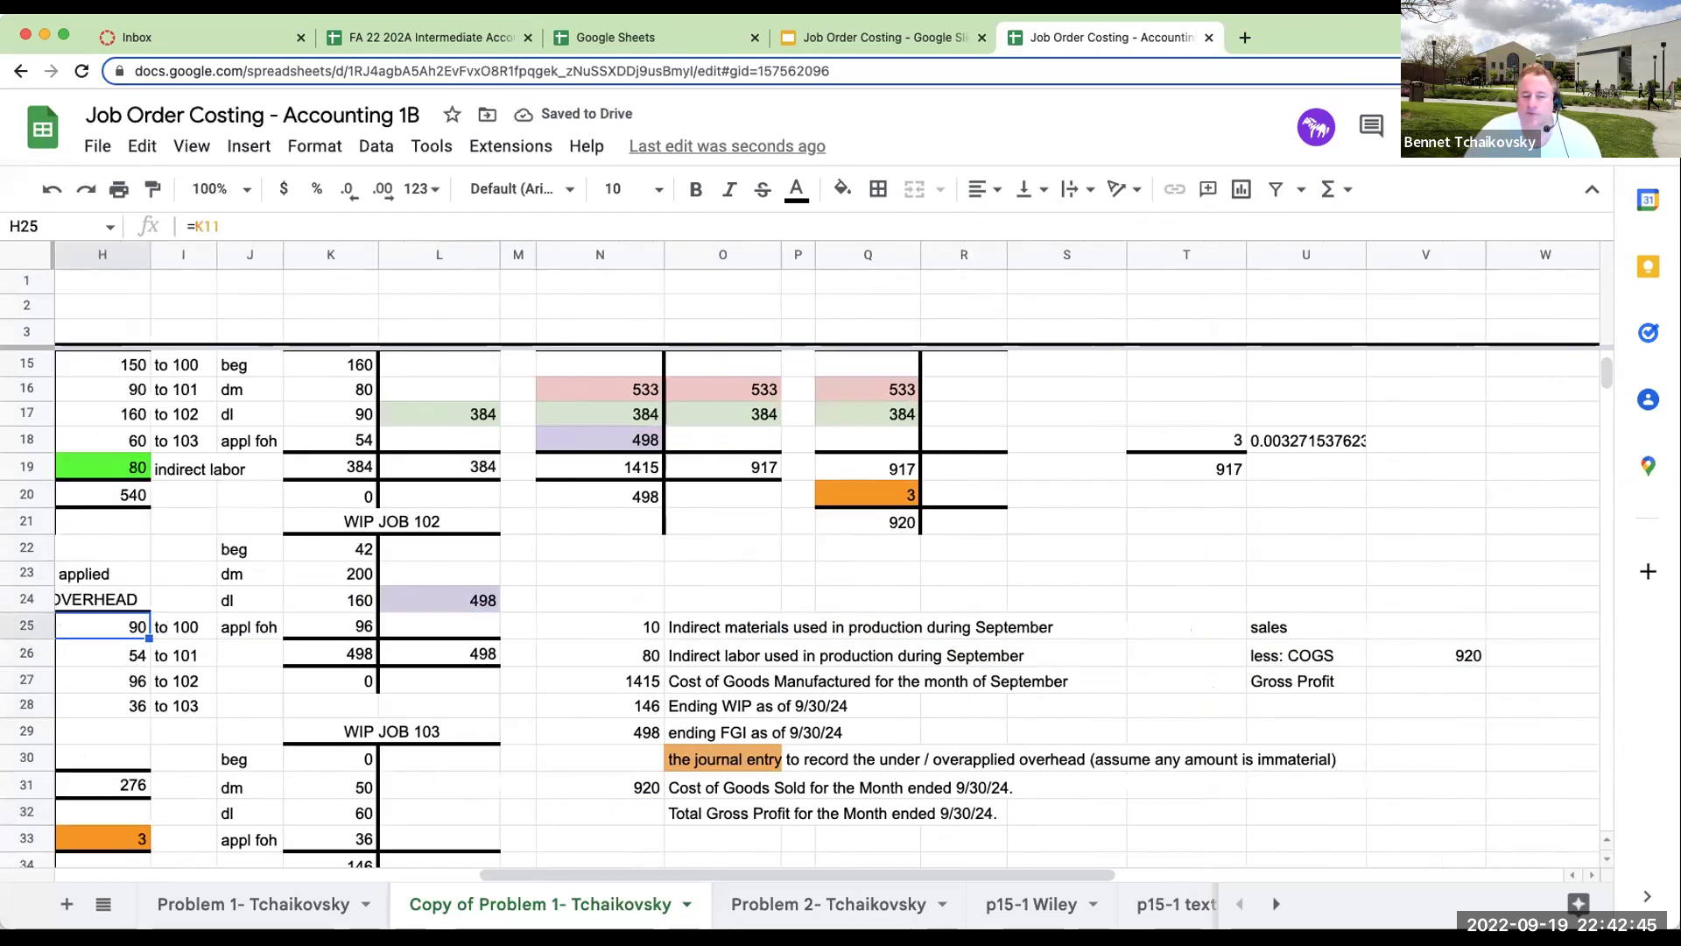
{"action": "key", "text": "Left"}
{"action": "key", "text": "Left"}
{"action": "key", "text": "Left"}
{"action": "key", "text": "Left"}
{"action": "key", "text": "Left"}
{"action": "key", "text": "Left"}
{"action": "key", "text": "Left"}
{"action": "key", "text": "Up"}
{"action": "key", "text": "Up"}
{"action": "key", "text": "Up"}
{"action": "key", "text": "Right"}
{"action": "key", "text": "Right"}
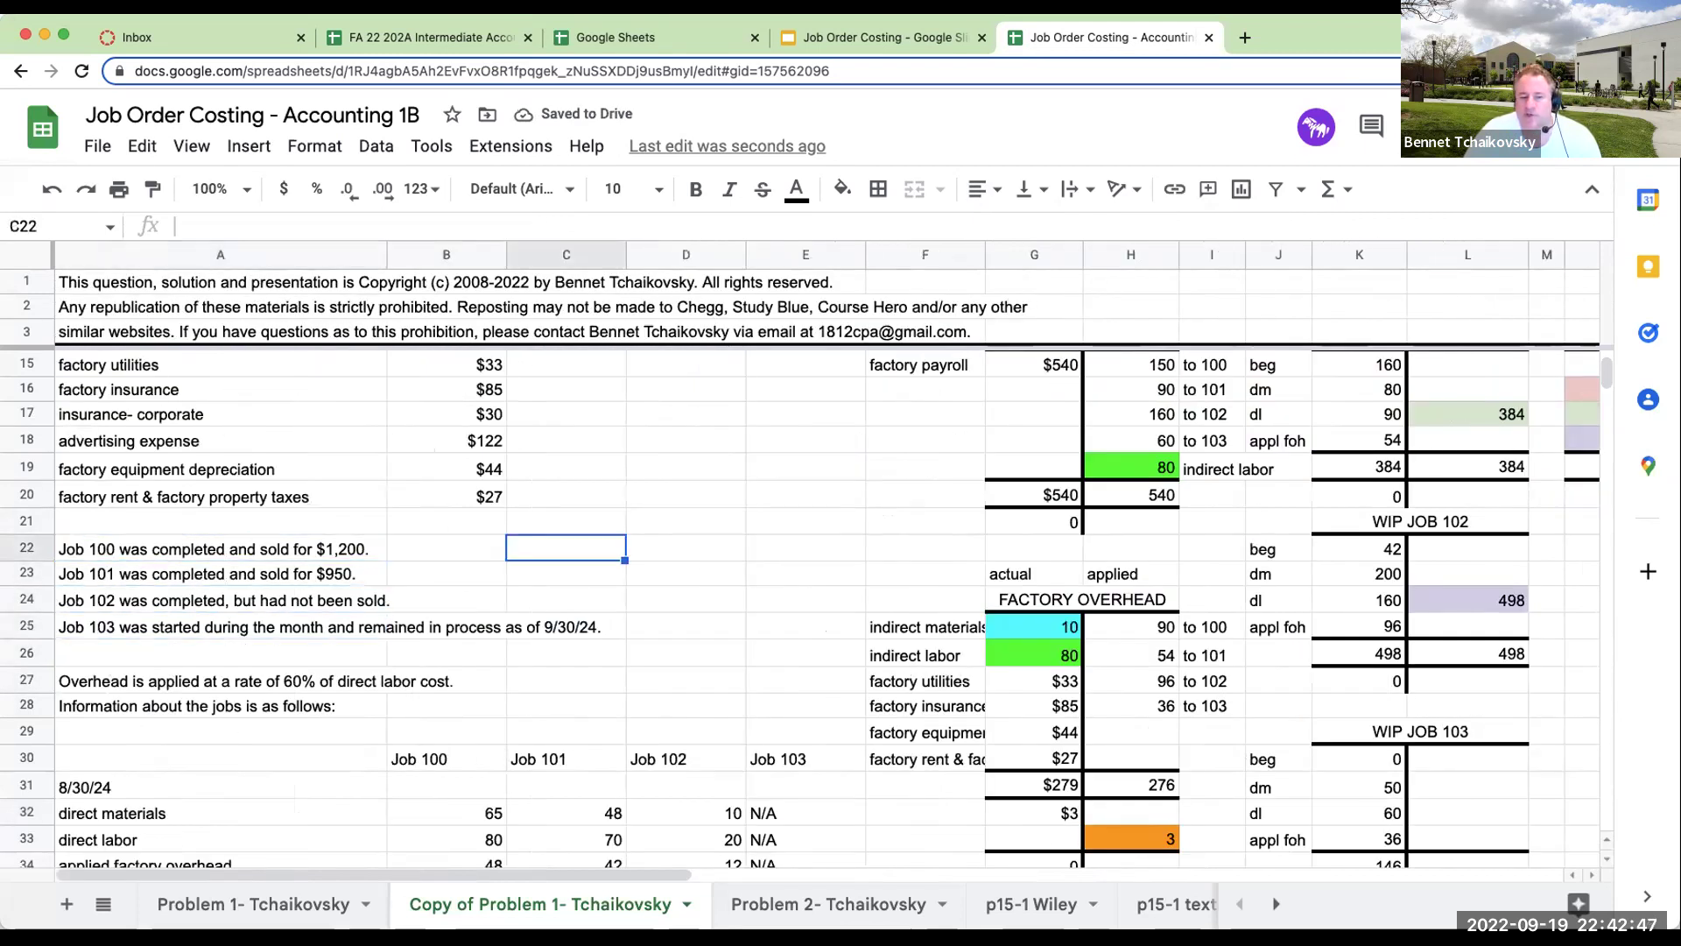
{"action": "type", "text": "100"}
{"action": "key", "text": "Return"}
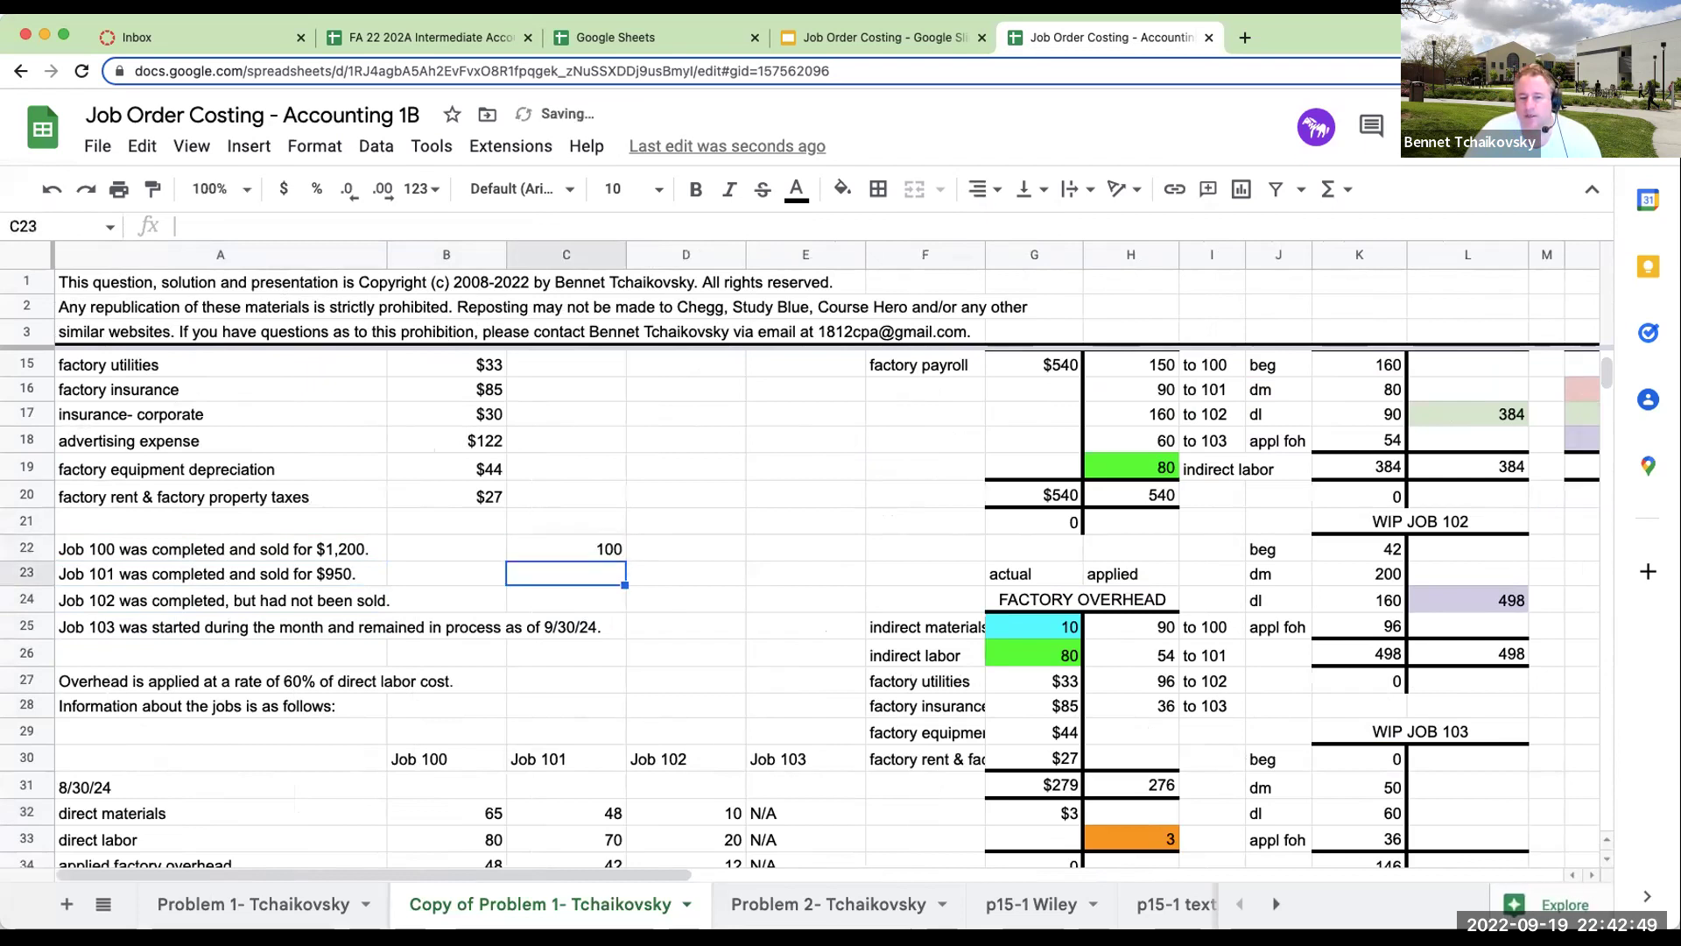
{"action": "key", "text": "Up"}
{"action": "key", "text": "Right"}
{"action": "type", "text": "1200"}
{"action": "key", "text": "Return"}
{"action": "key", "text": "Left"}
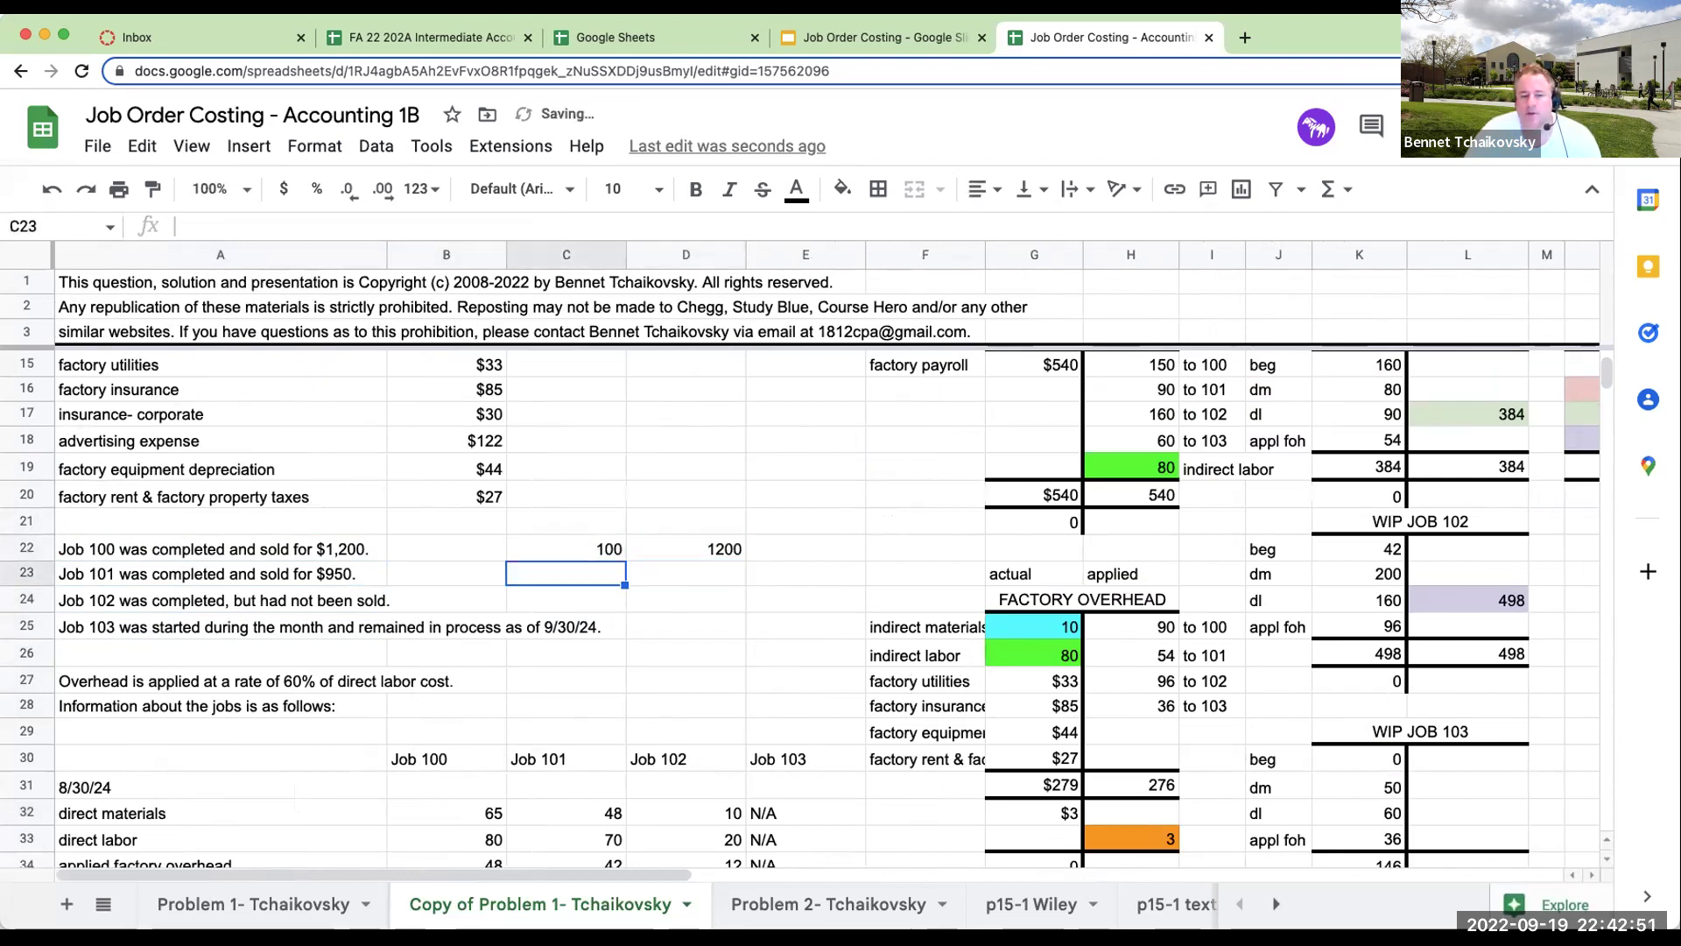
Enter job number 101 in C23 and its sale price of 950 in D23.
{"action": "type", "text": "101"}
{"action": "key", "text": "Right"}
{"action": "type", "text": "950"}
{"action": "key", "text": "Return"}
{"action": "key", "text": "Up"}
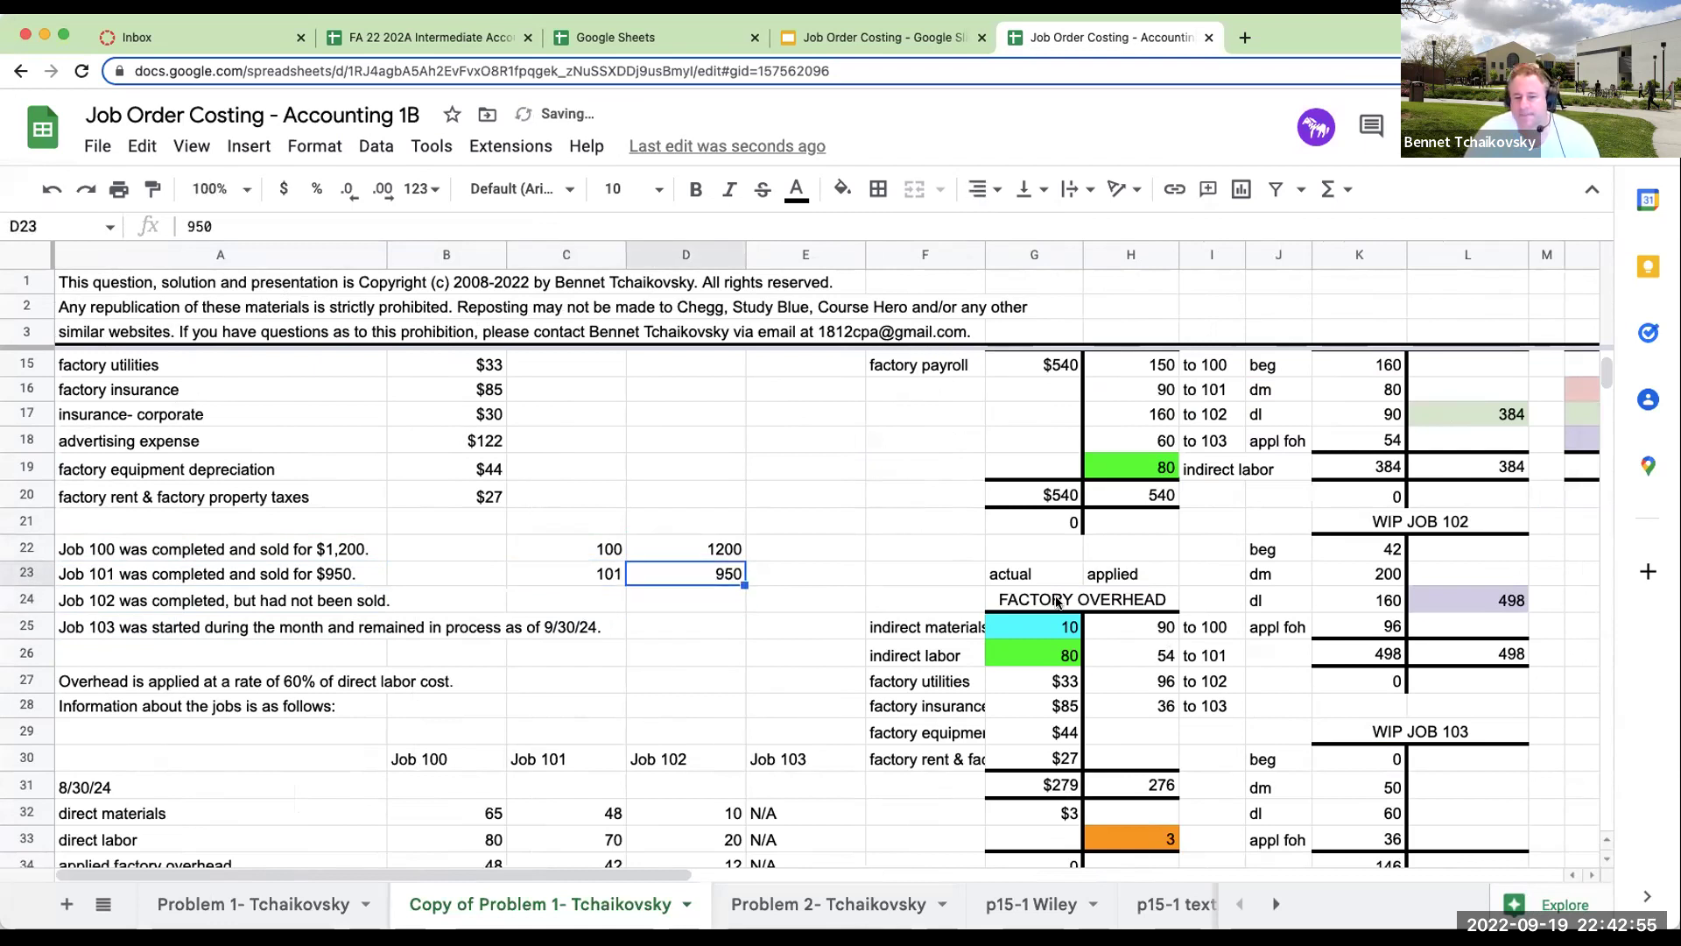
Copy the job numbers and sale prices in C22:D23 to the block starting at X22.
{"action": "left_click_drag", "start_coordinate": [613, 561], "coordinate": [655, 576]}
{"action": "key", "text": "ctrl+c"}
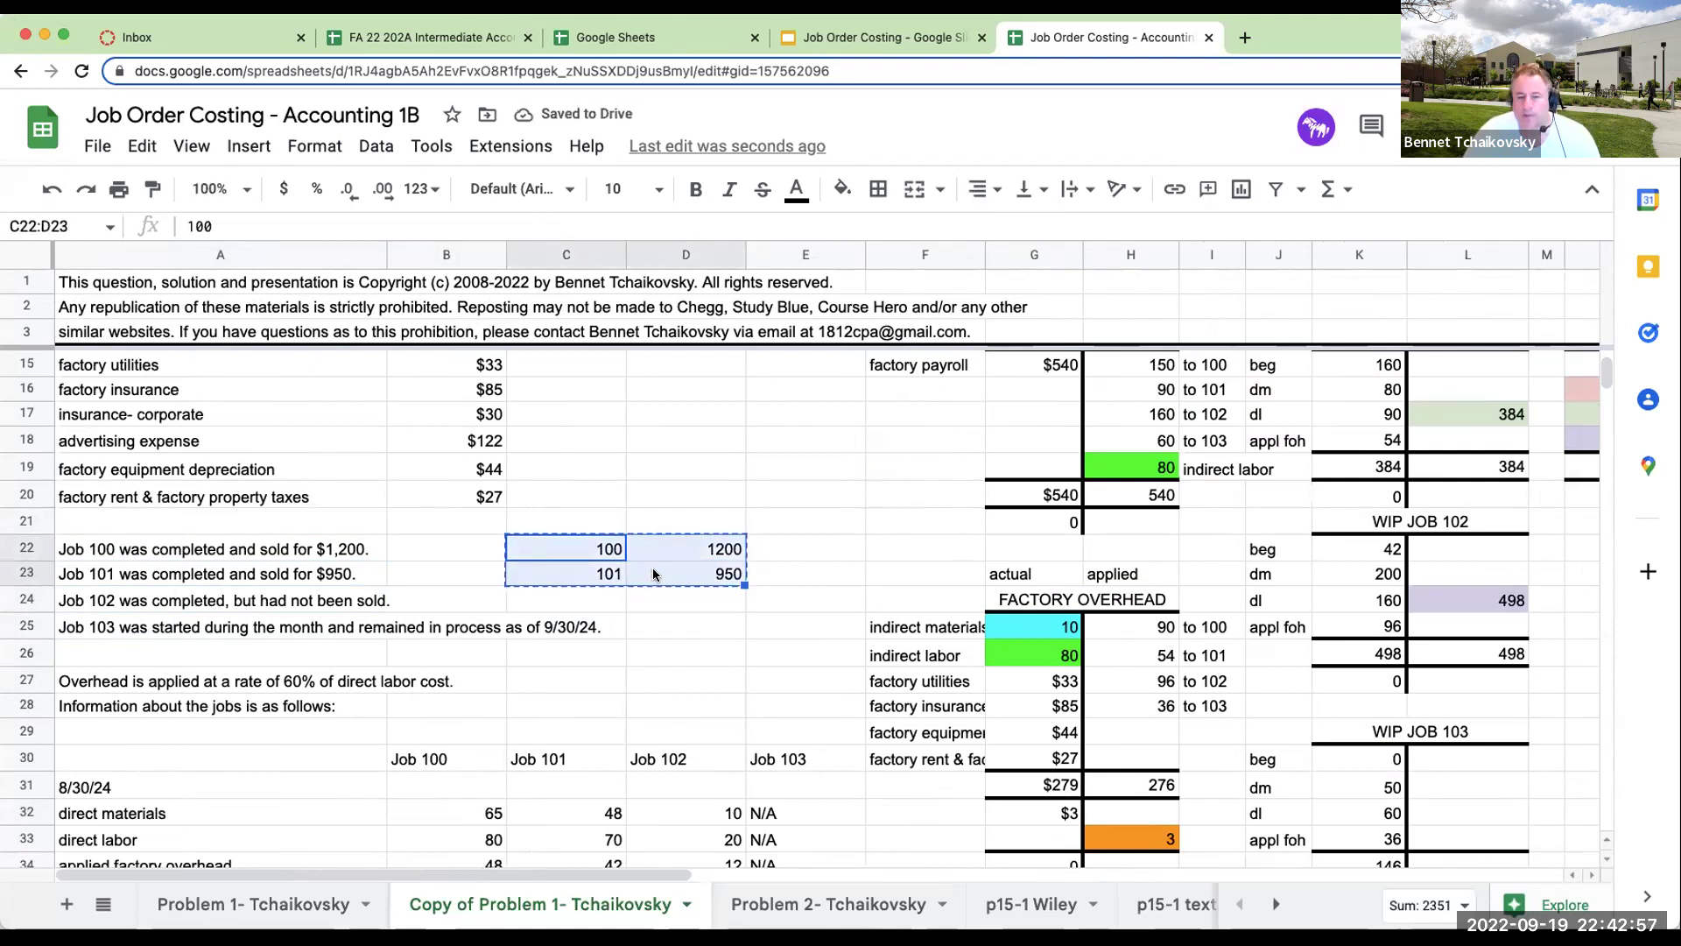
{"action": "key", "text": "Right"}
{"action": "key", "text": "Right"}
{"action": "key", "text": "Right"}
{"action": "key", "text": "Right"}
{"action": "key", "text": "Right"}
{"action": "key", "text": "Right"}
{"action": "key", "text": "Right"}
{"action": "key", "text": "Right"}
{"action": "key", "text": "Right"}
{"action": "key", "text": "Right"}
{"action": "key", "text": "Right"}
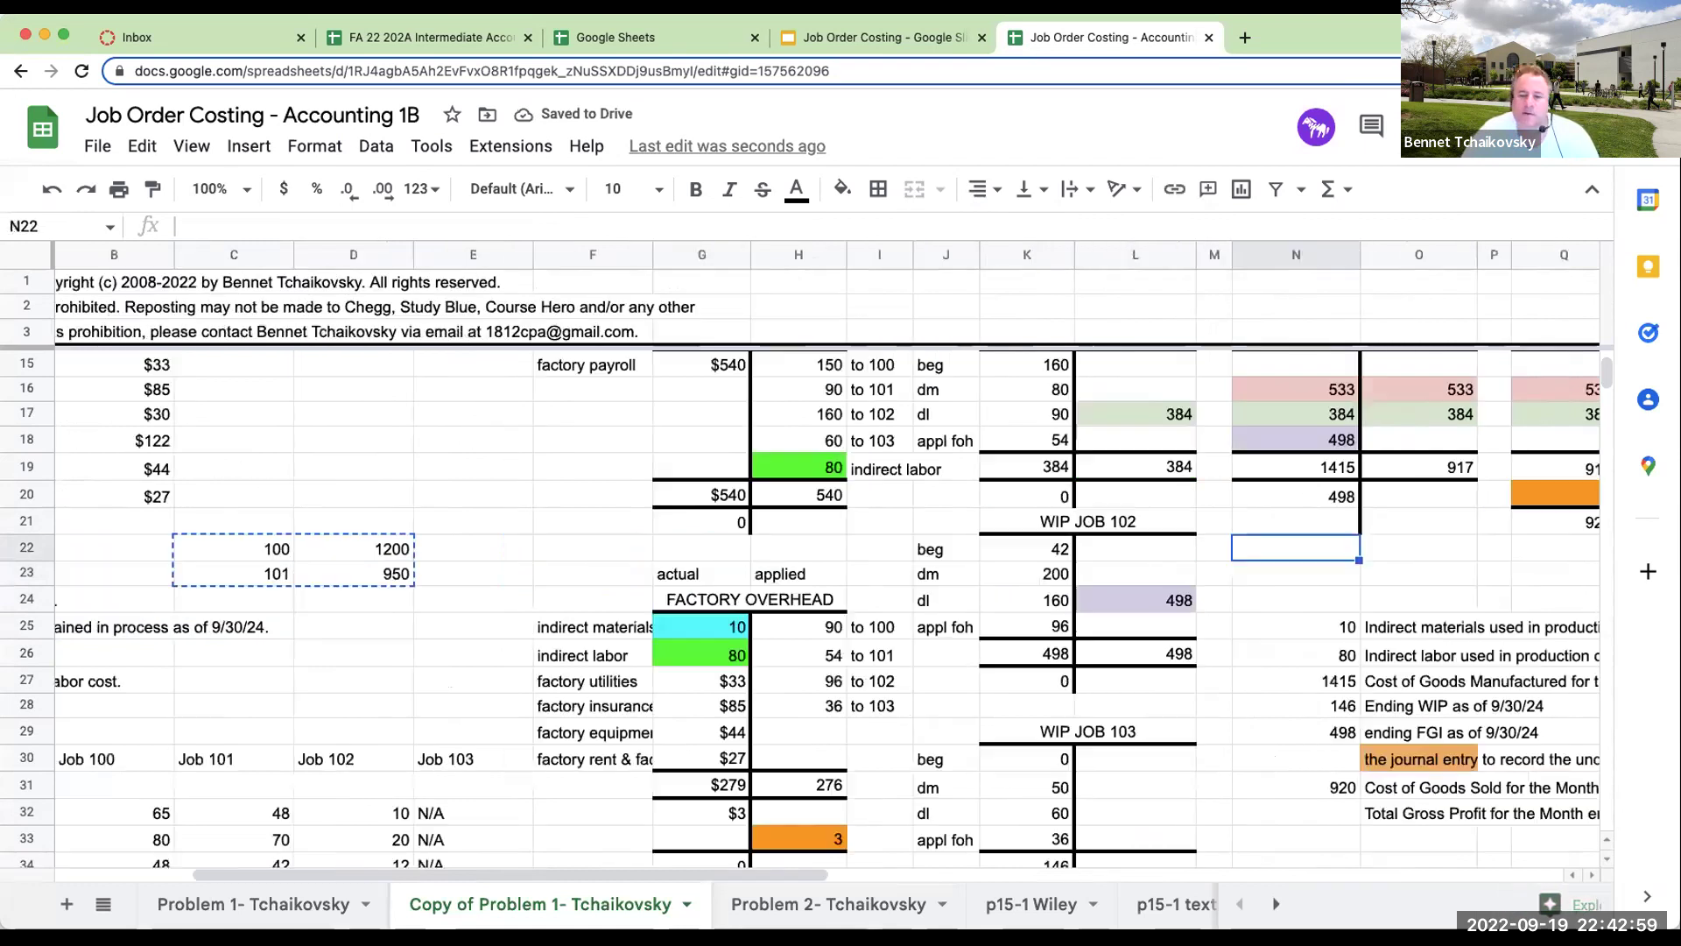
{"action": "key", "text": "Right"}
{"action": "key", "text": "Right"}
{"action": "key", "text": "Right"}
{"action": "key", "text": "Right"}
{"action": "key", "text": "Right"}
{"action": "key", "text": "Right"}
{"action": "key", "text": "Right"}
{"action": "key", "text": "Right"}
{"action": "key", "text": "Right"}
{"action": "key", "text": "Right"}
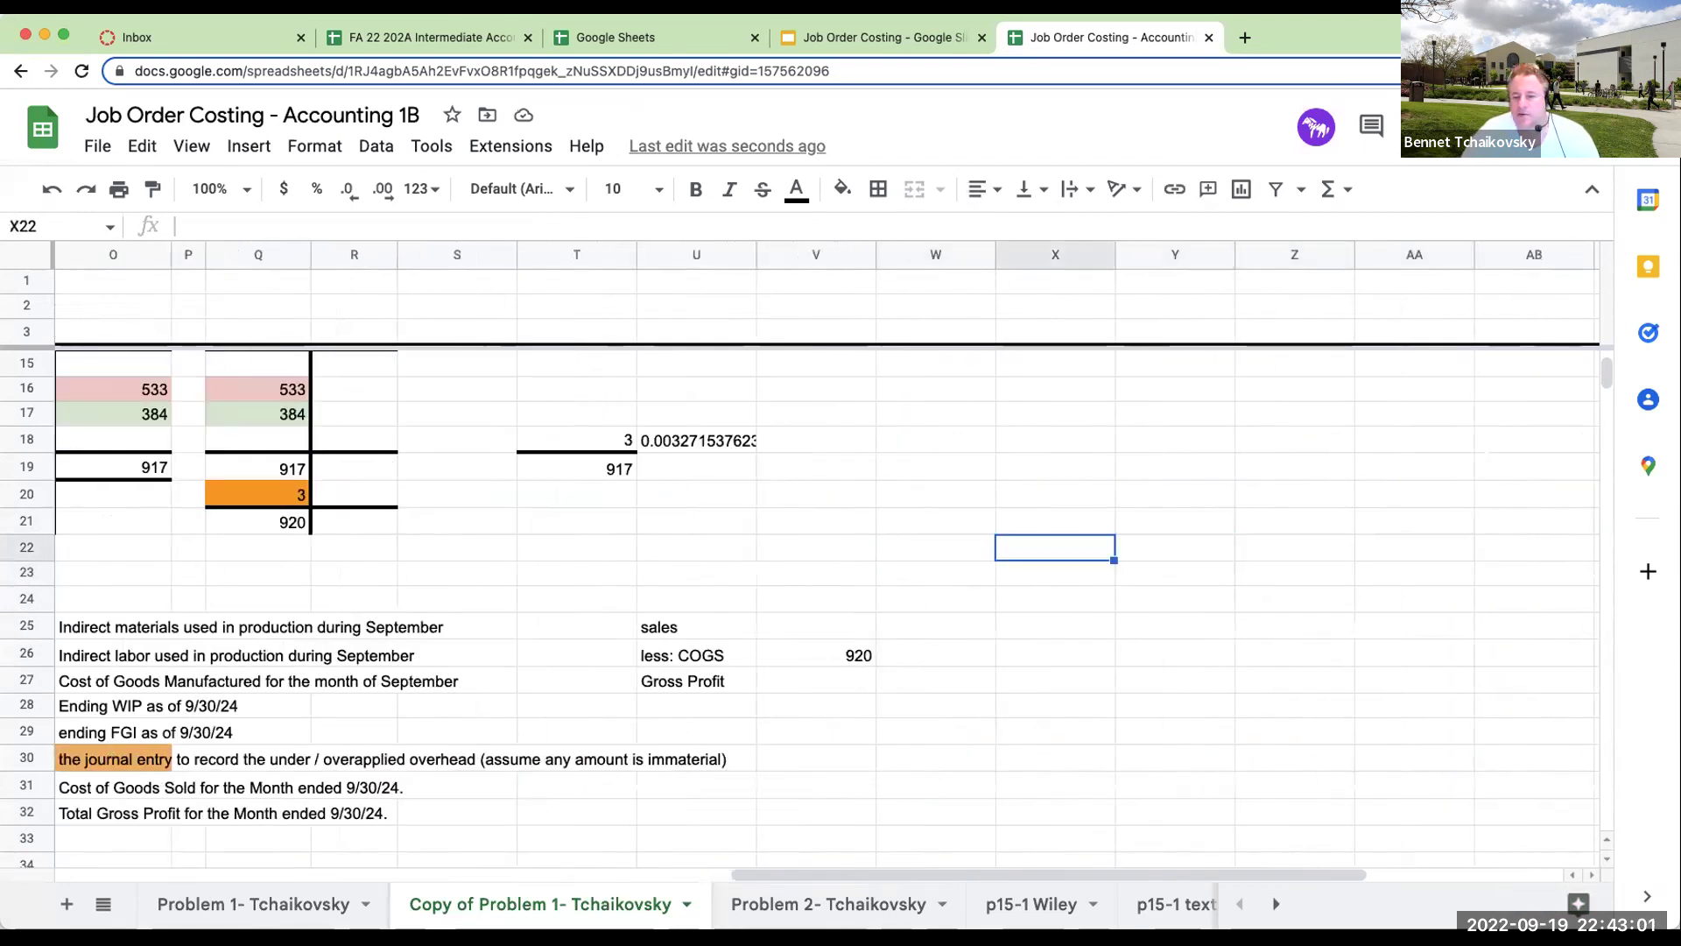
{"action": "key", "text": "ctrl+v"}
Format the copied sale prices in Y22:Y23 as currency.
{"action": "key", "text": "Right"}
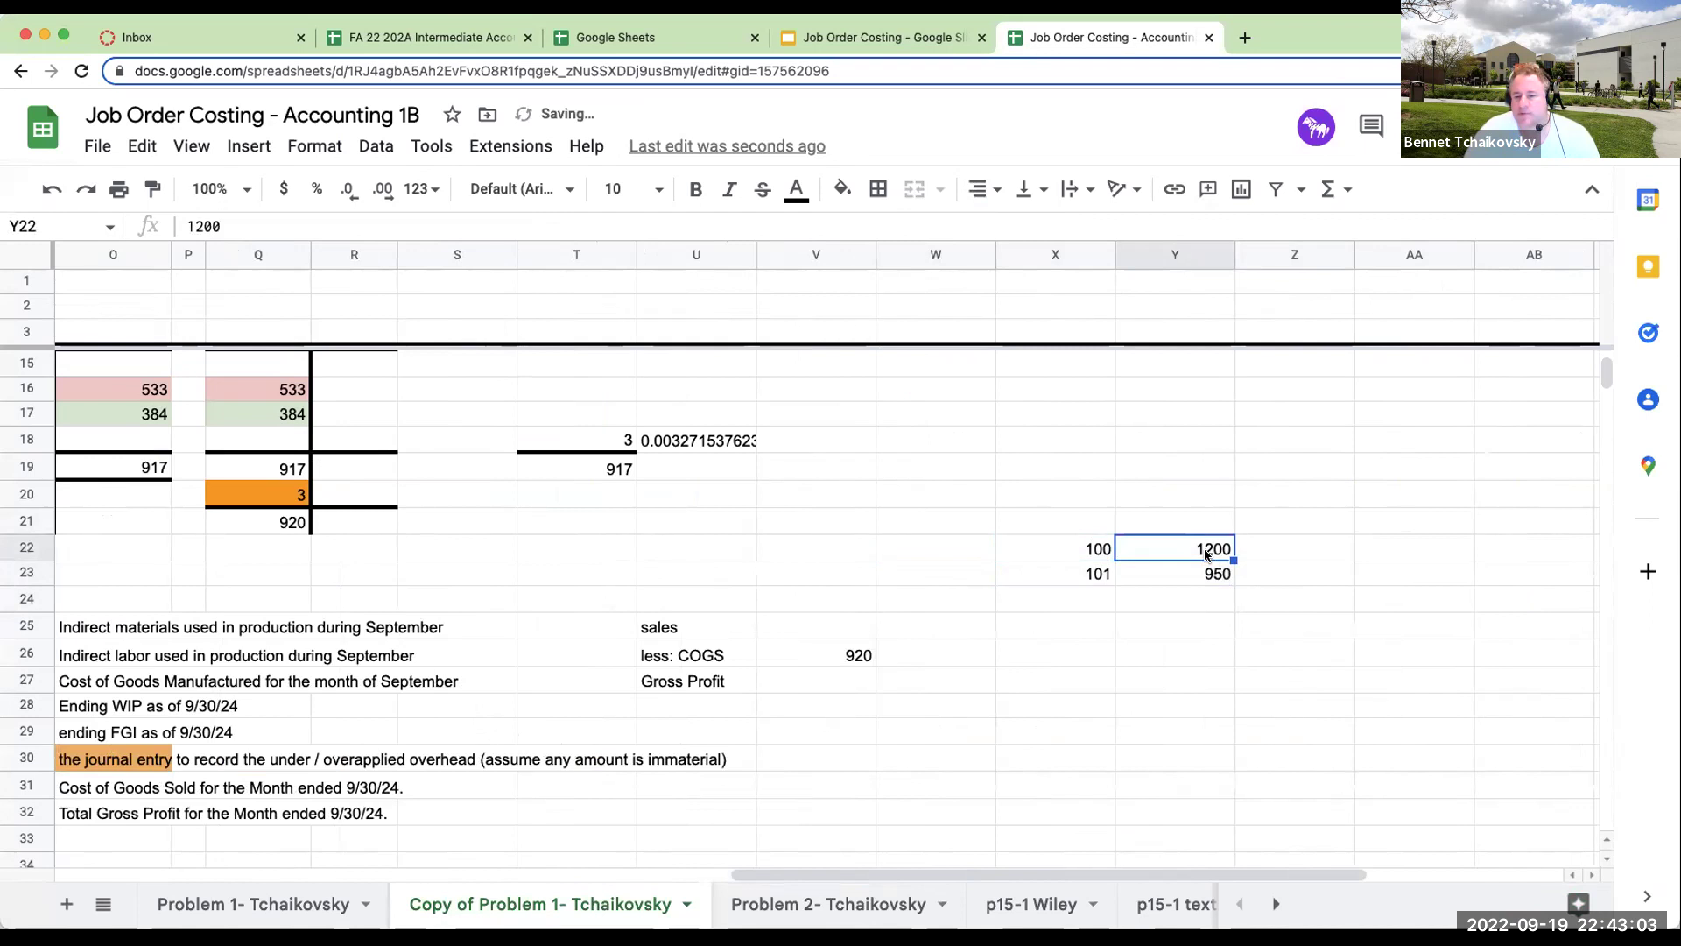
{"action": "left_click_drag", "start_coordinate": [1205, 554], "coordinate": [1210, 575]}
{"action": "left_click", "coordinate": [283, 189]}
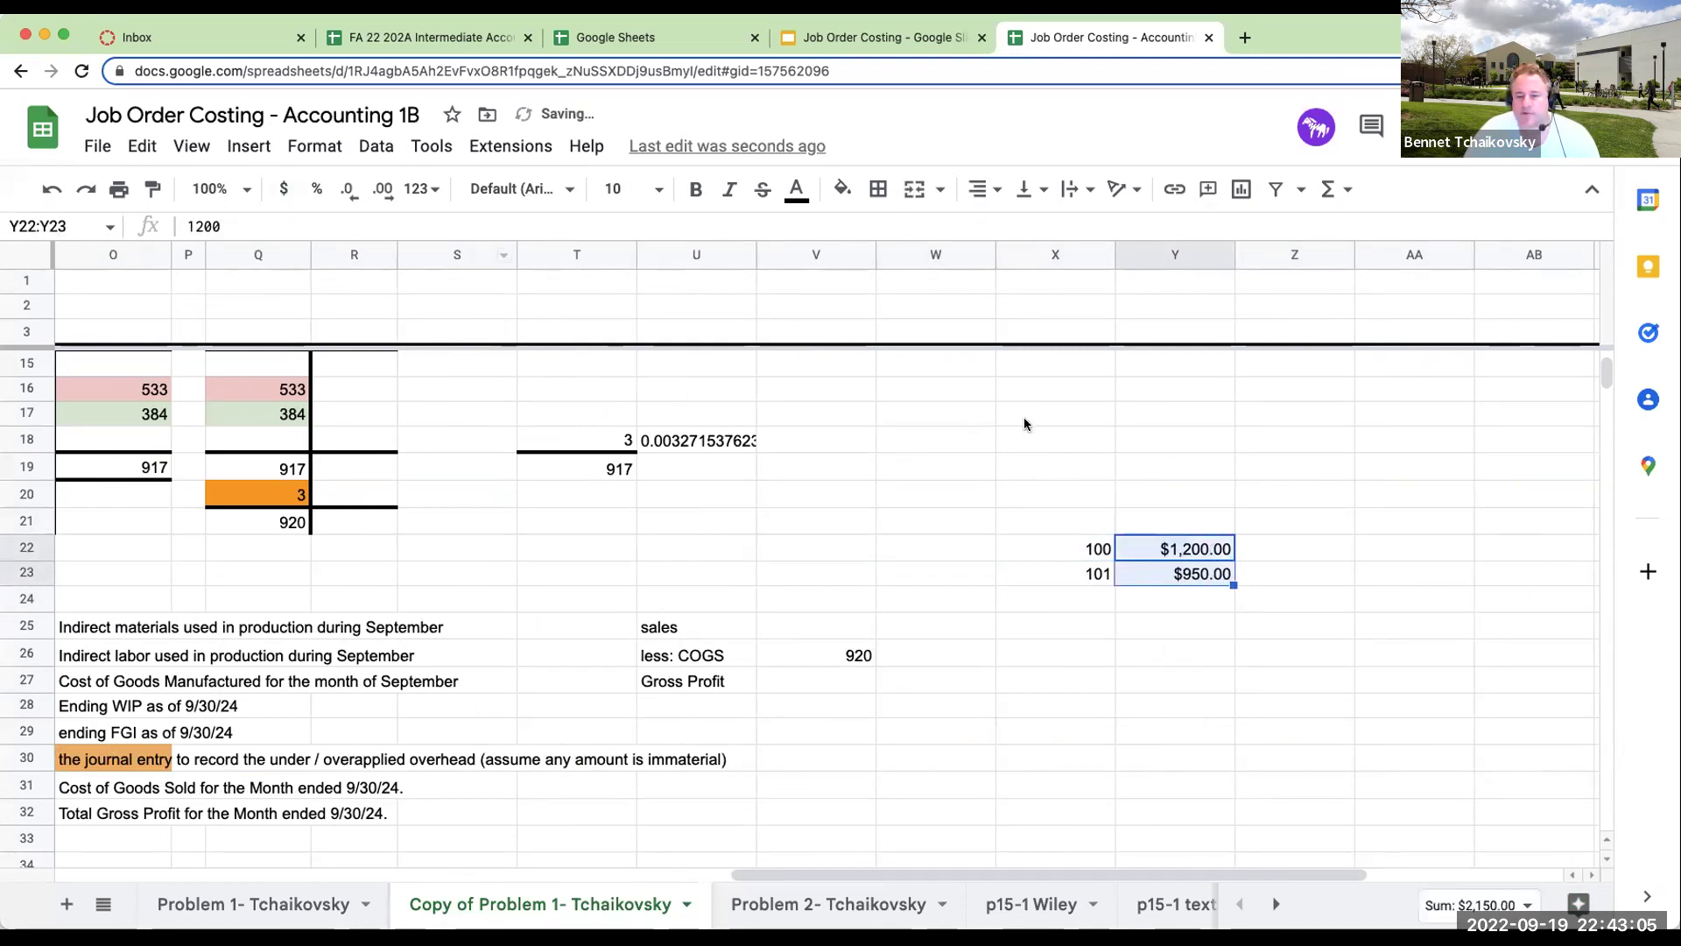
Add the headings "job" in X21 and "sales" in Y21 above the copied job data.
{"action": "left_click", "coordinate": [1070, 541]}
{"action": "key", "text": "Up"}
{"action": "type", "text": "job"}
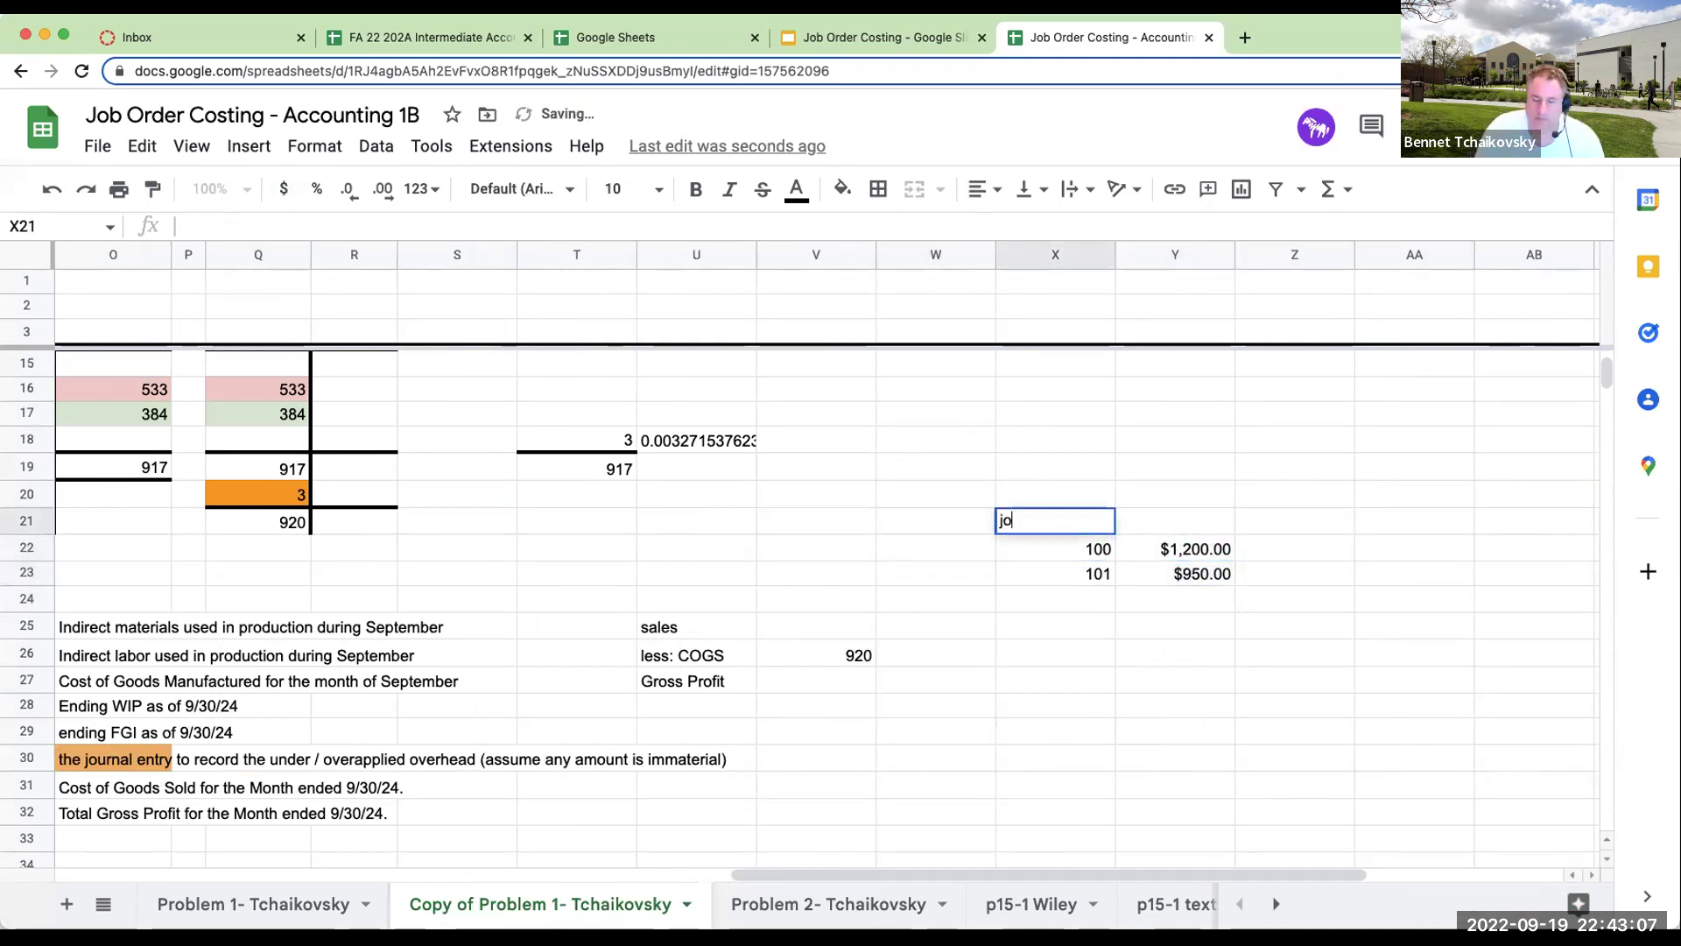
{"action": "key", "text": "Tab"}
{"action": "type", "text": "sales"}
{"action": "key", "text": "Return"}
Total the two job sales in Y24 with the formula +Y23+Y22.
{"action": "left_click", "coordinate": [1174, 573]}
{"action": "left_click", "coordinate": [1174, 598]}
{"action": "type", "text": "+Y23+Y22"}
{"action": "key", "text": "Return"}
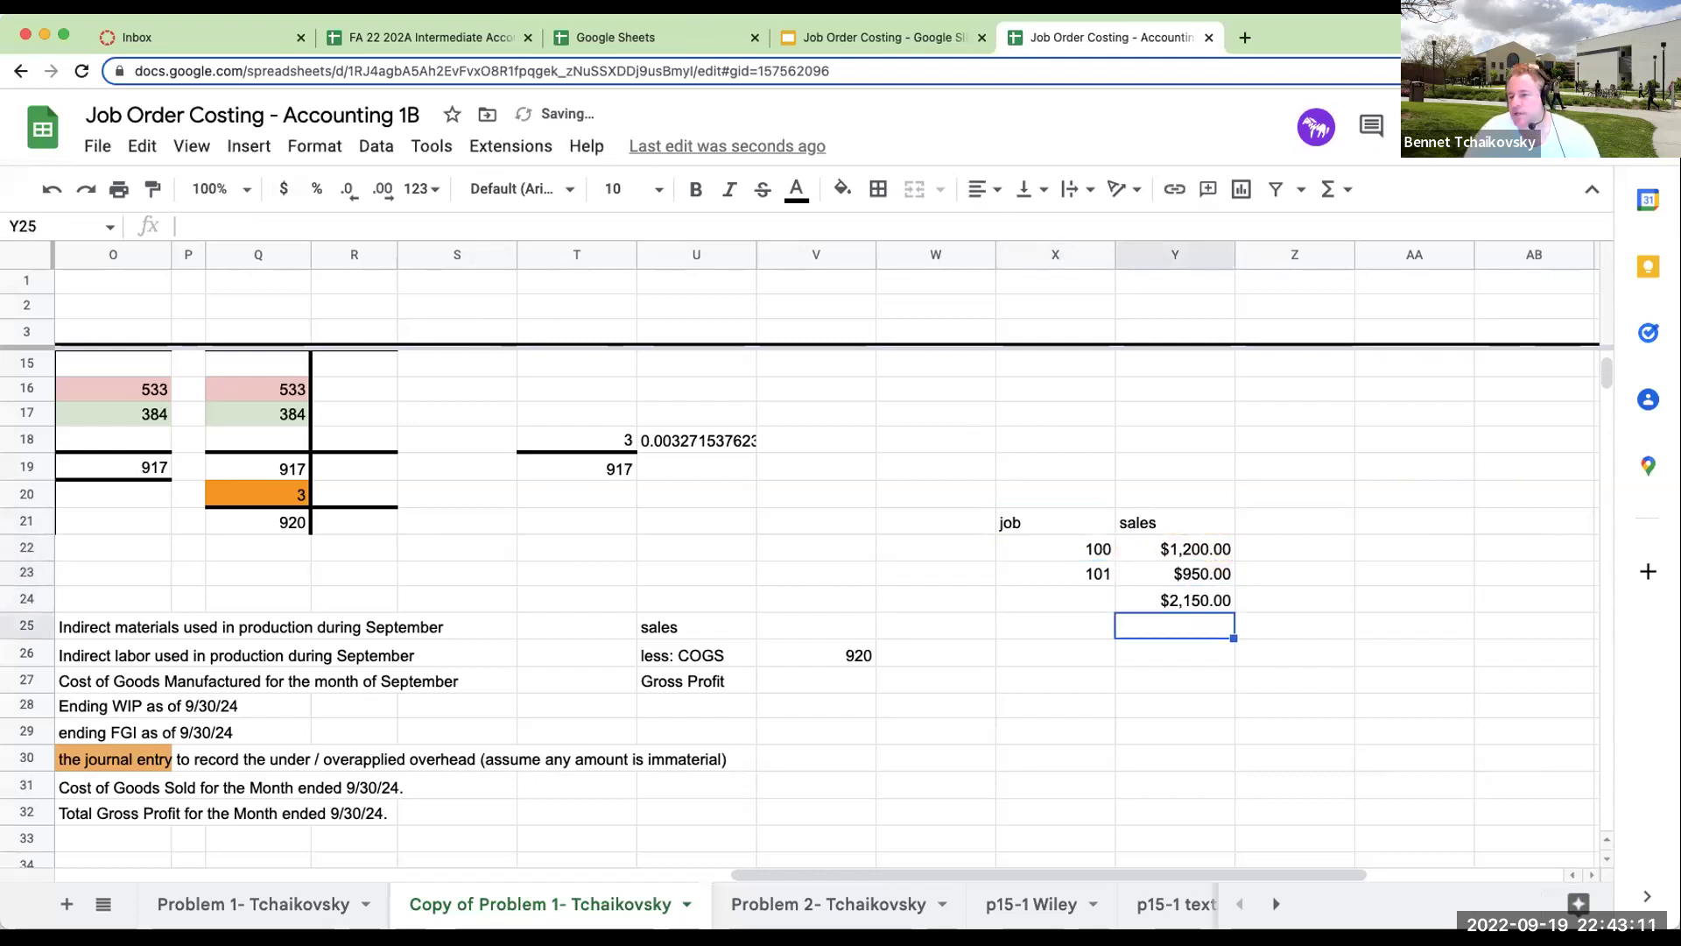
Link the sales amount in V25 to the total job sales in Y24.
{"action": "key", "text": "Left"}
{"action": "key", "text": "Left"}
{"action": "key", "text": "Left"}
{"action": "type", "text": "+"}
{"action": "key", "text": "Right"}
{"action": "key", "text": "Right"}
{"action": "key", "text": "Right"}
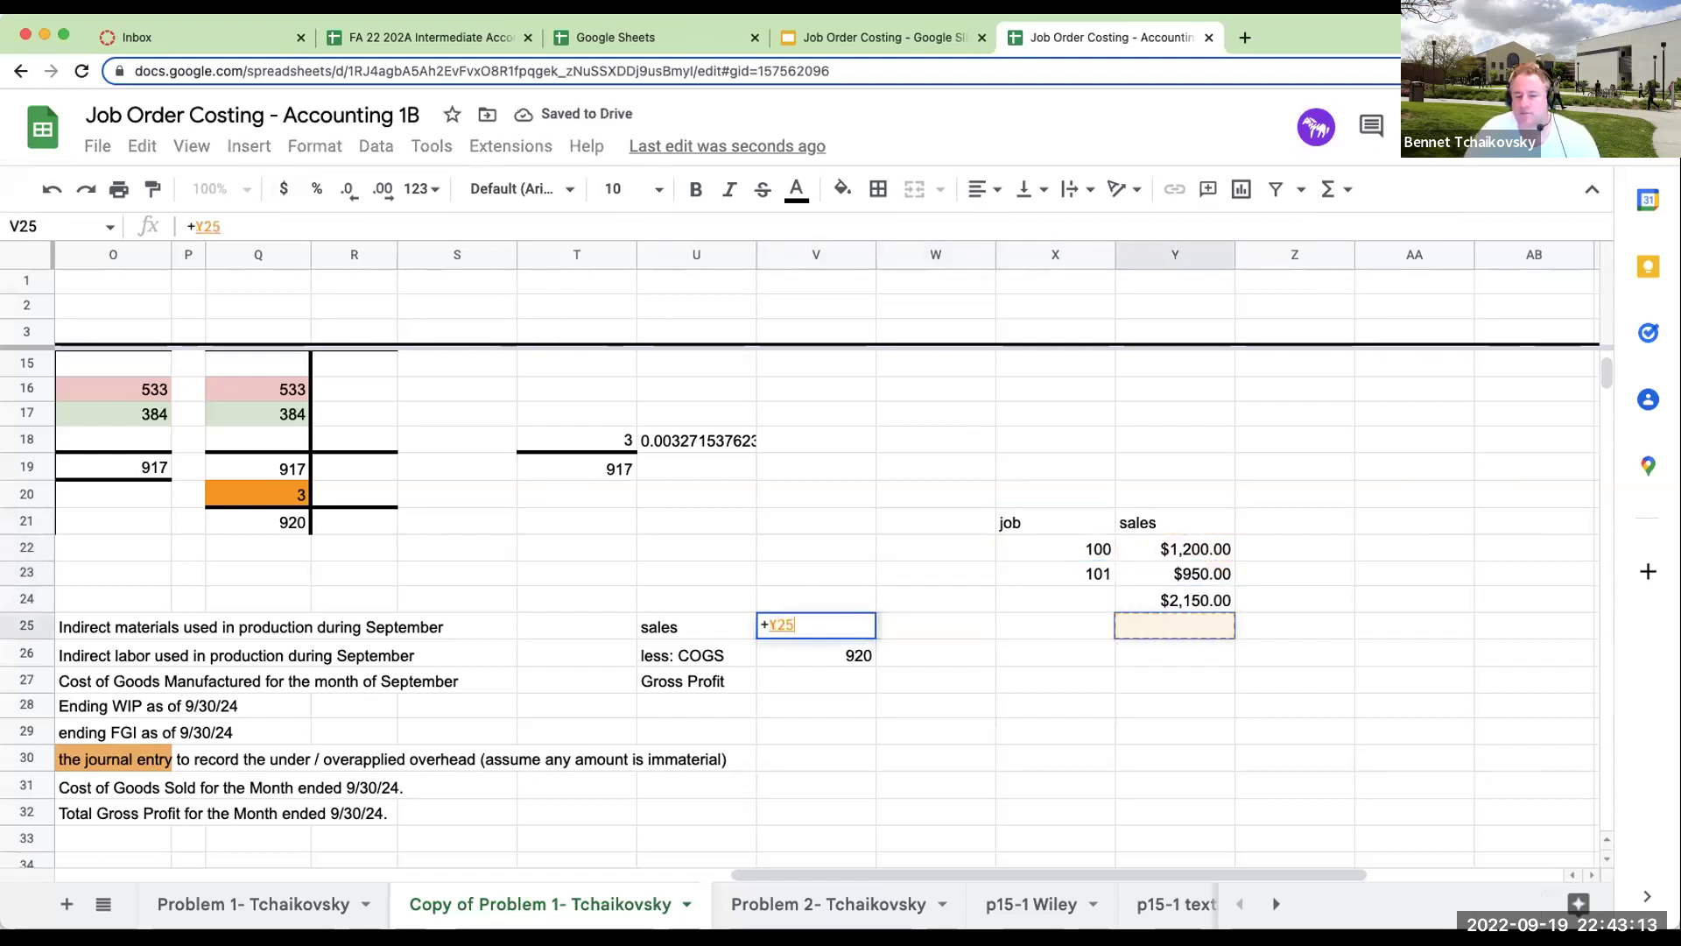
{"action": "key", "text": "Up"}
{"action": "key", "text": "Return"}
Format the sales amount in V25 and the COGS amount in V26 as currency without decimals.
{"action": "left_click", "coordinate": [815, 626]}
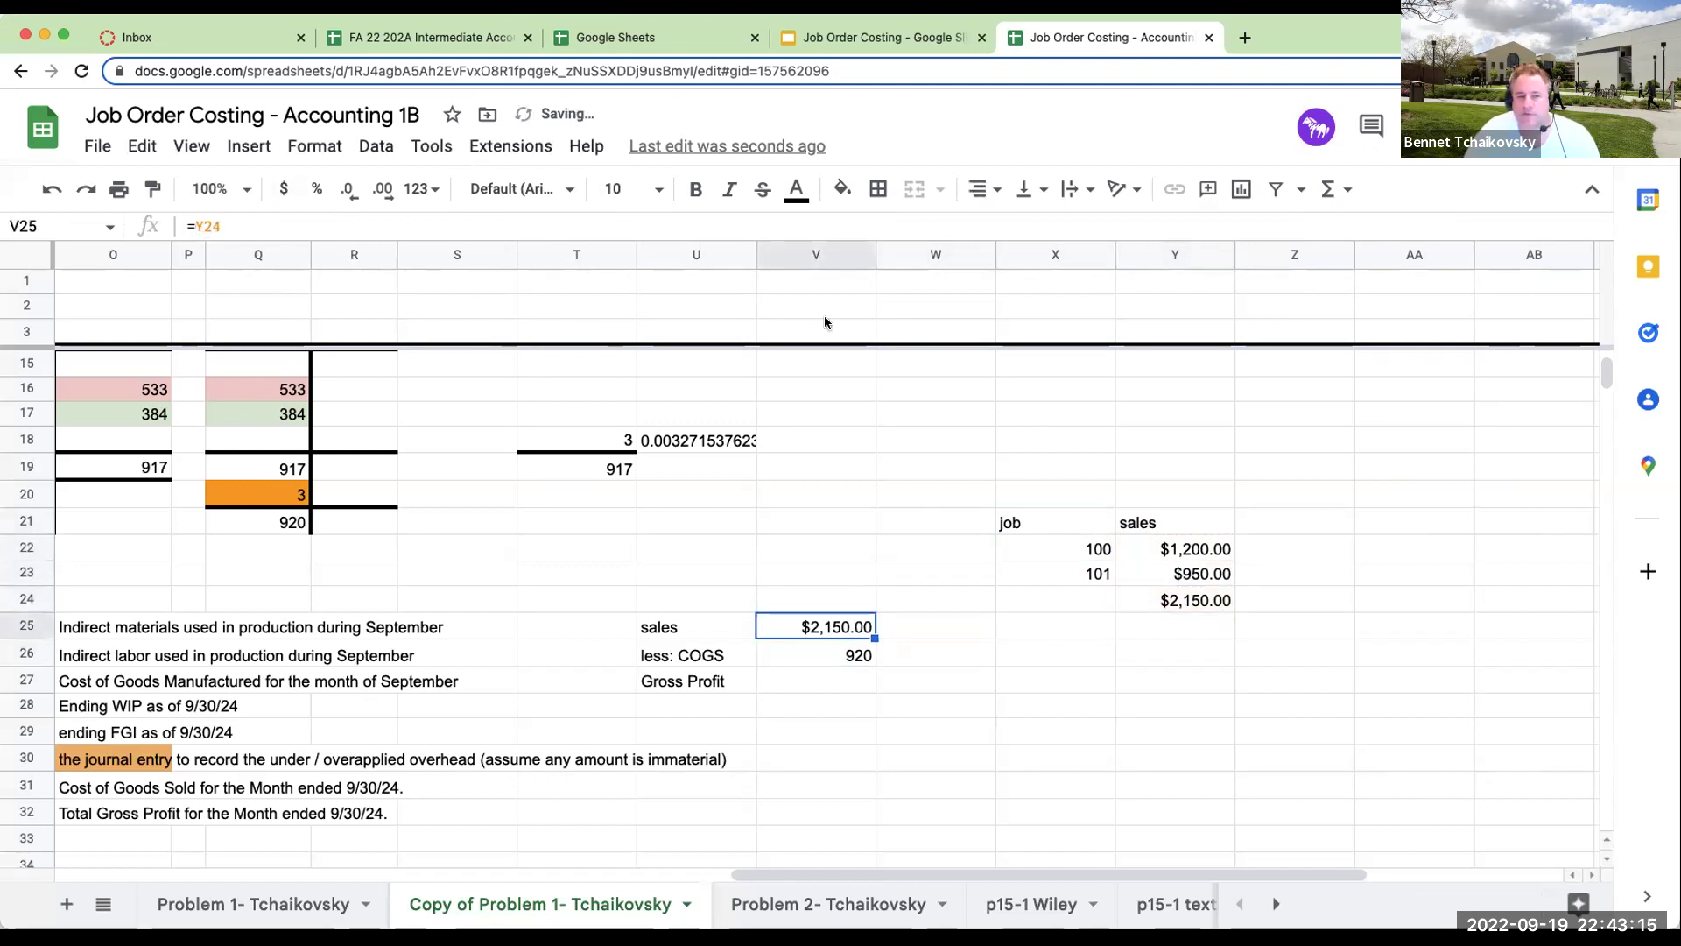
{"action": "left_click", "coordinate": [348, 189]}
{"action": "left_click", "coordinate": [349, 189]}
{"action": "left_click", "coordinate": [831, 657]}
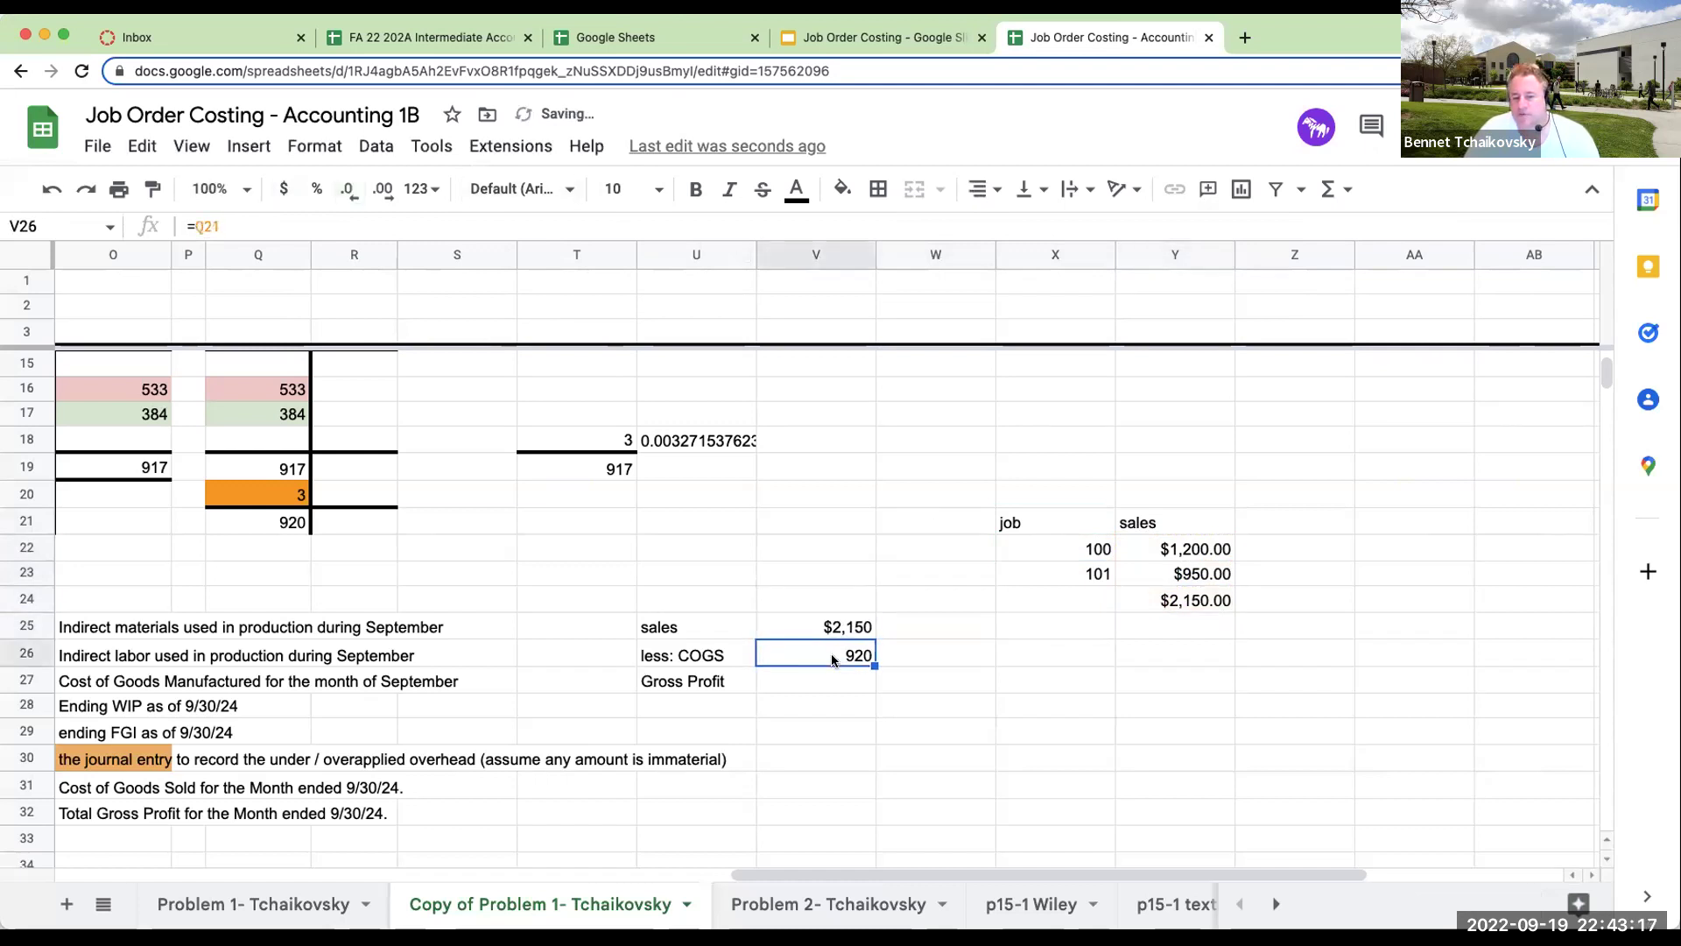
{"action": "left_click", "coordinate": [293, 189]}
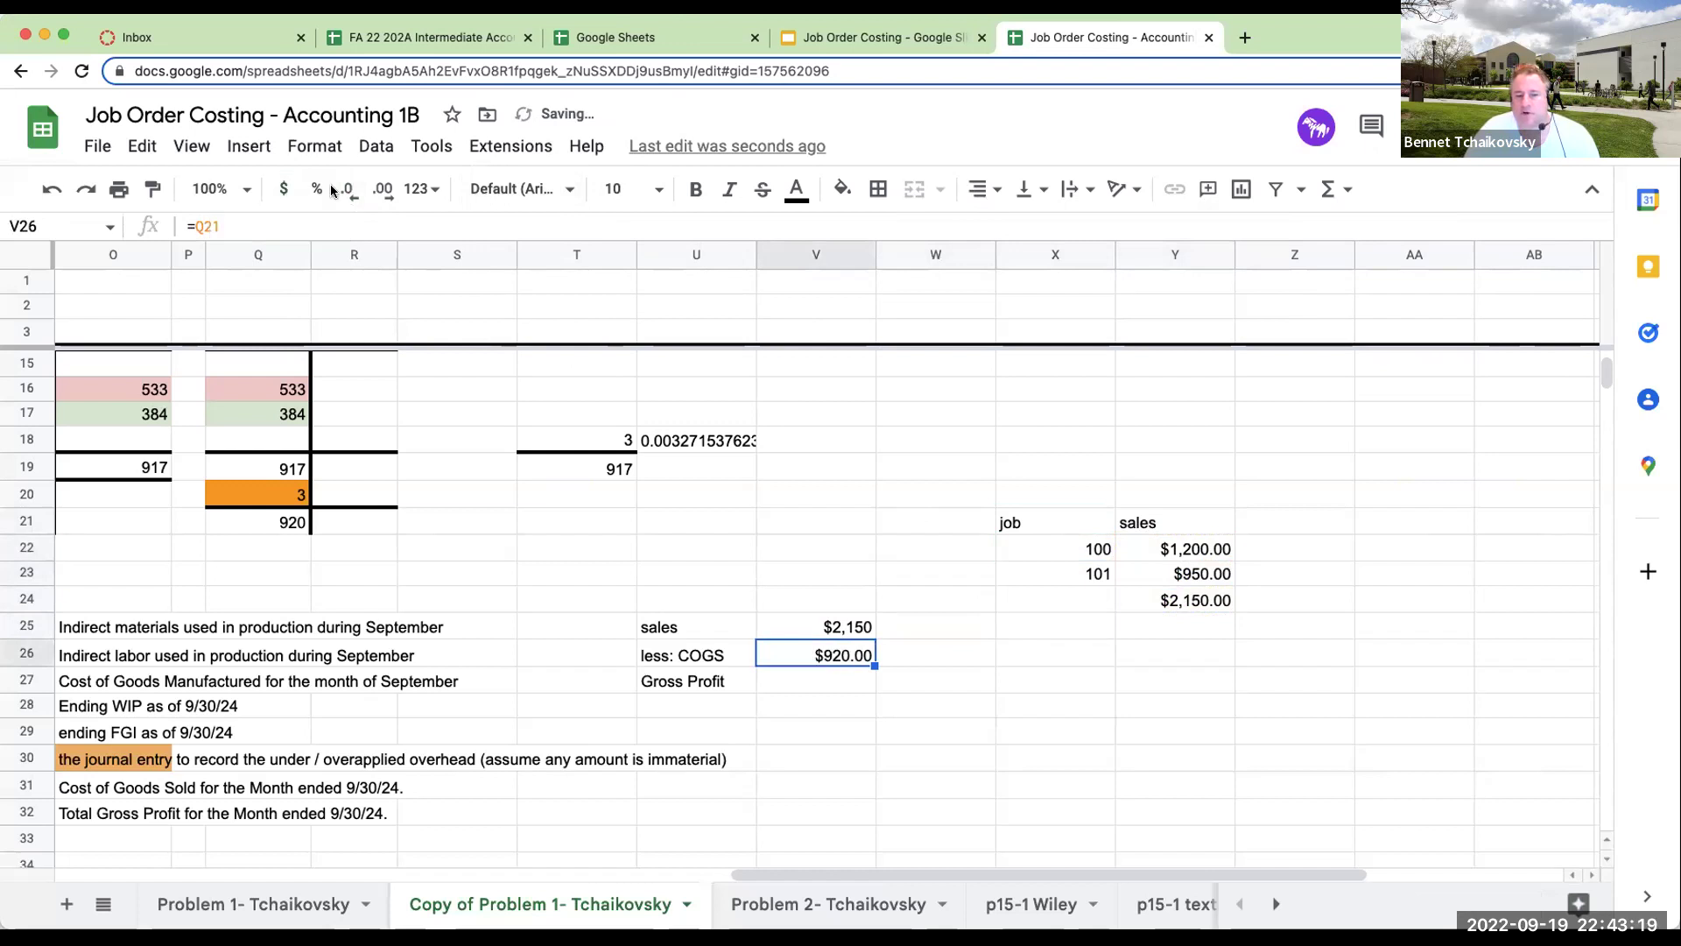
{"action": "left_click", "coordinate": [349, 189]}
{"action": "left_click", "coordinate": [348, 189]}
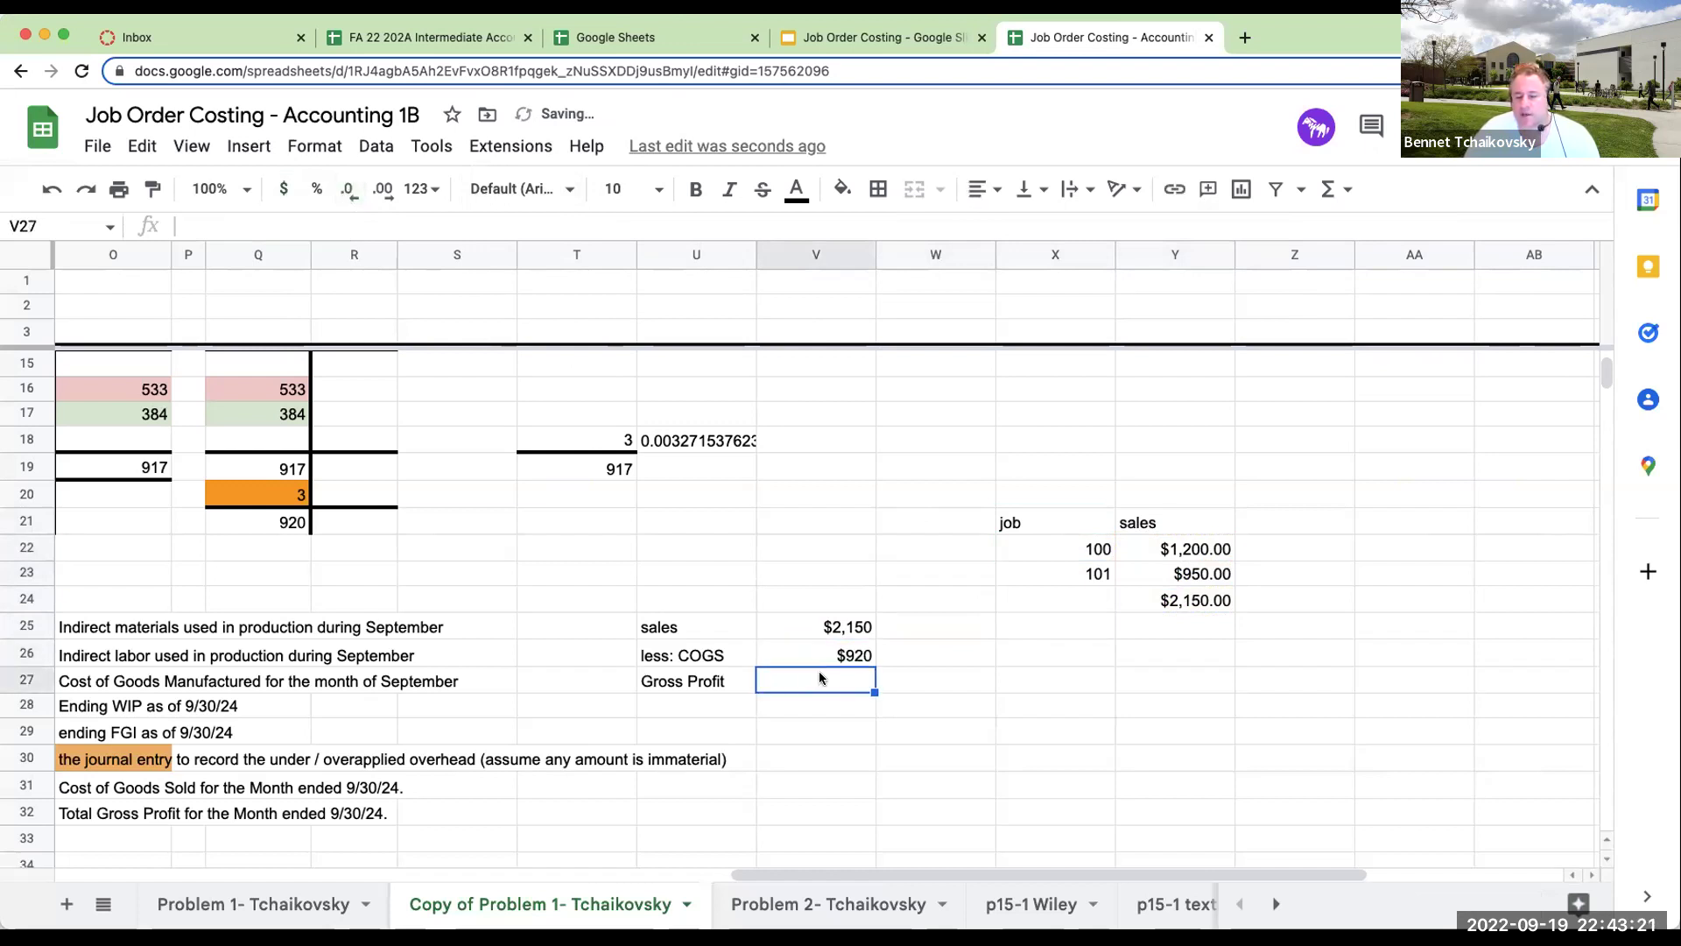
Calculate the gross profit in V27 with the formula =V25-V26.
{"action": "type", "text": "=V25-V26"}
{"action": "key", "text": "Return"}
Link N32, beside the Total Gross Profit requirement, to the gross profit amount in V27.
{"action": "left_click", "coordinate": [576, 681]}
{"action": "key", "text": "Left"}
{"action": "key", "text": "Left"}
{"action": "key", "text": "Left"}
{"action": "key", "text": "Left"}
{"action": "key", "text": "Left"}
{"action": "key", "text": "Left"}
{"action": "key", "text": "Right"}
{"action": "key", "text": "Down"}
{"action": "key", "text": "Down"}
{"action": "key", "text": "Down"}
{"action": "key", "text": "Down"}
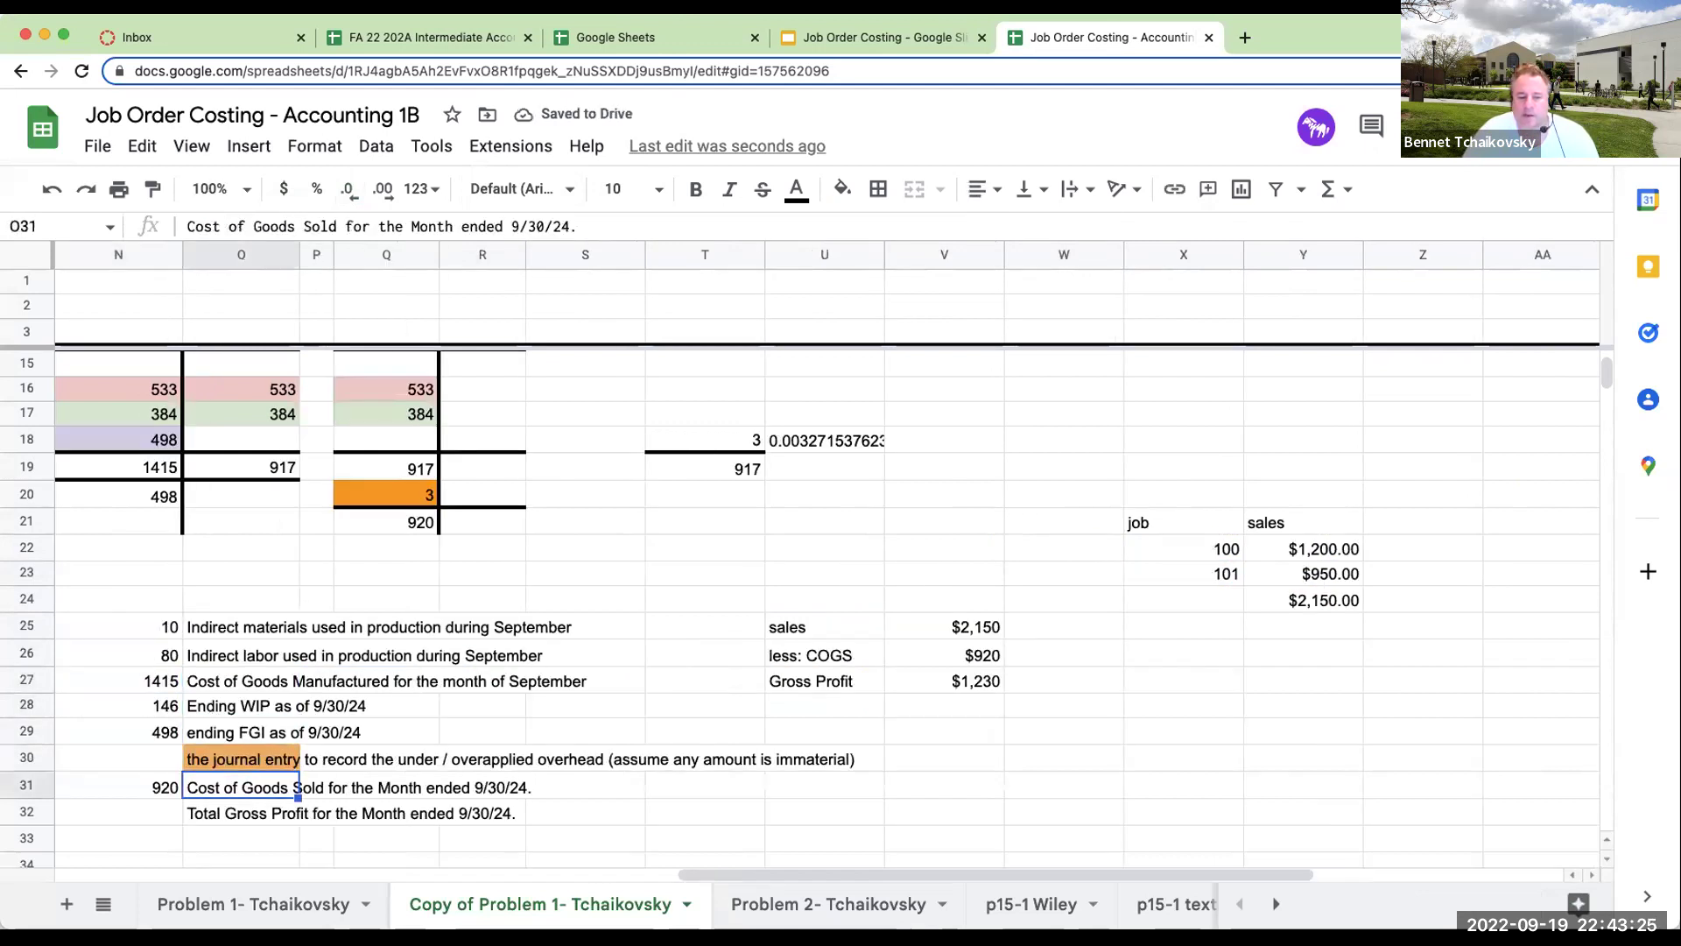
{"action": "key", "text": "Down"}
{"action": "key", "text": "Left"}
{"action": "type", "text": "+"}
{"action": "key", "text": "Right"}
{"action": "key", "text": "Right"}
{"action": "key", "text": "Right"}
{"action": "key", "text": "Right"}
{"action": "key", "text": "Right"}
{"action": "key", "text": "Right"}
{"action": "key", "text": "Right"}
{"action": "key", "text": "Right"}
{"action": "key", "text": "Up"}
{"action": "key", "text": "Up"}
{"action": "key", "text": "Up"}
{"action": "key", "text": "Up"}
{"action": "key", "text": "Up"}
{"action": "key", "text": "Return"}
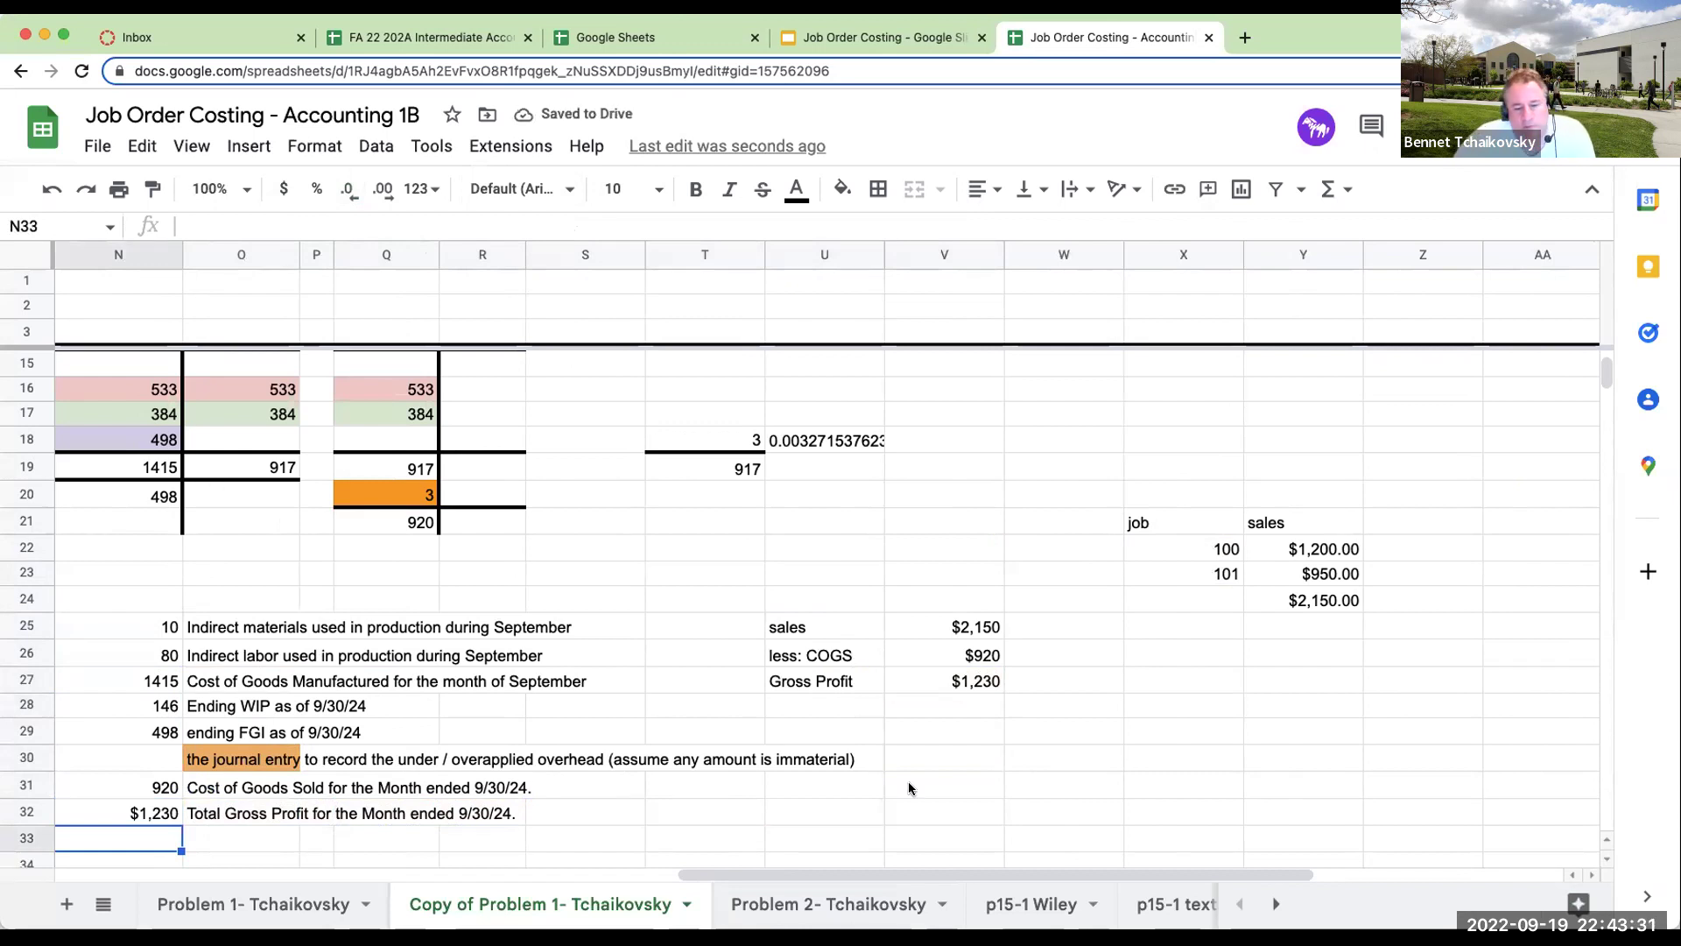
Look back over the problem data and requirements, and switch to the Job Order Costing presentation in Google Slides.
{"action": "left_click_drag", "start_coordinate": [893, 870], "coordinate": [193, 866]}
{"action": "scroll", "coordinate": [503, 692], "scroll_direction": "down", "scroll_amount": 5}
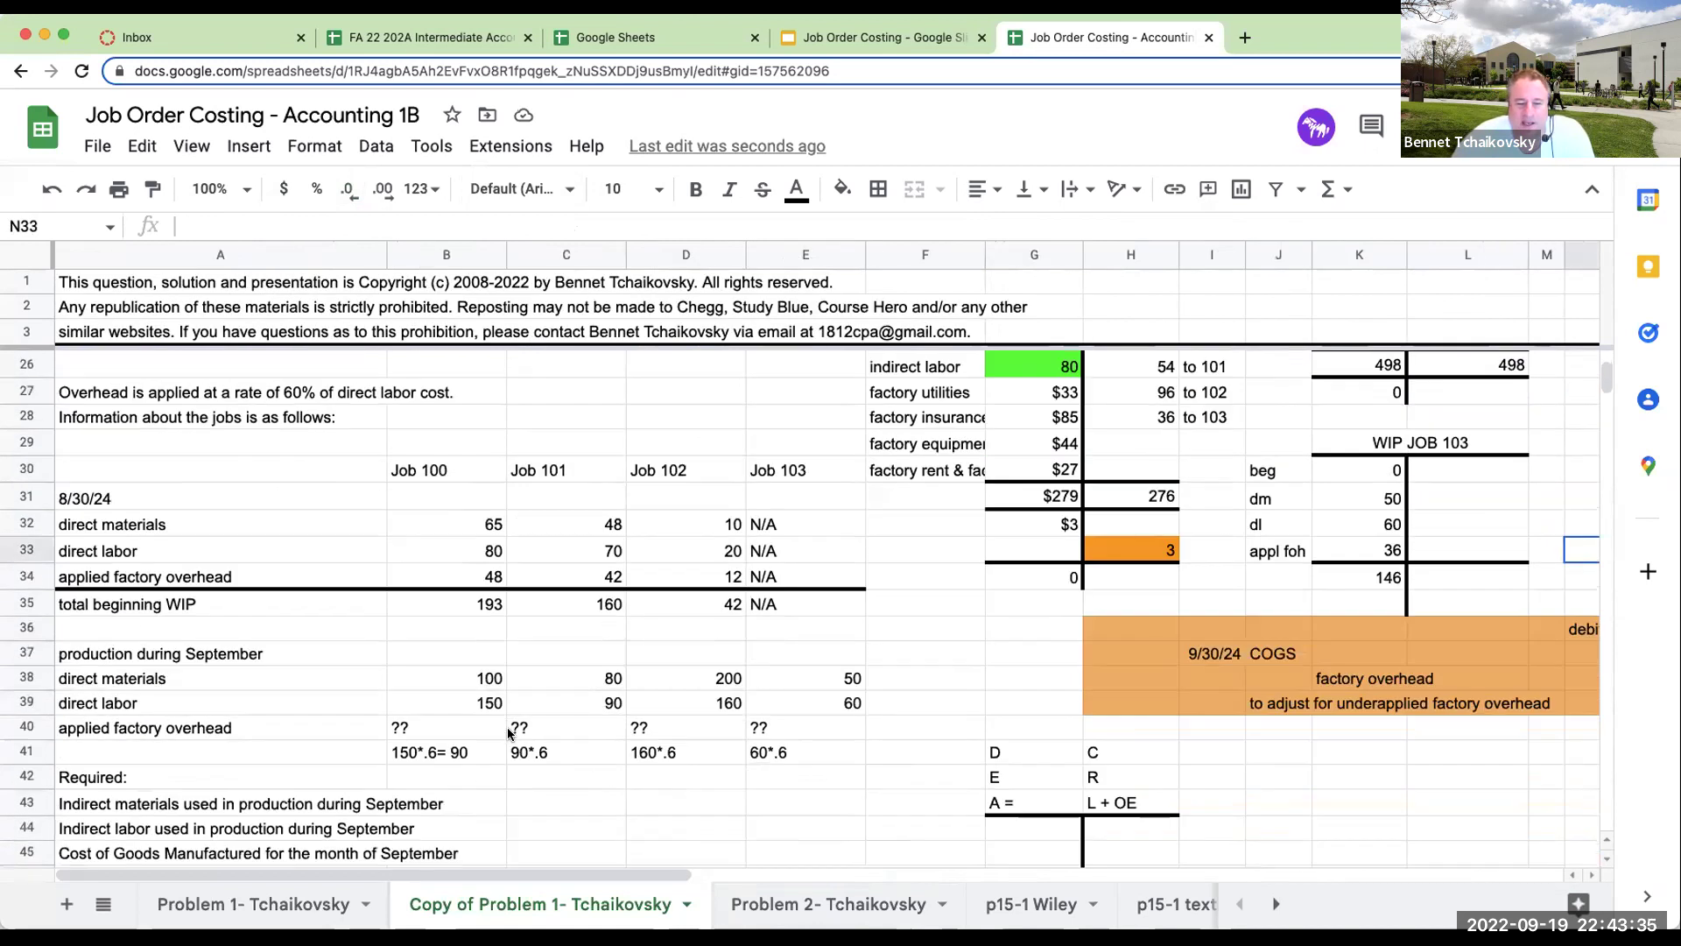
{"action": "scroll", "coordinate": [509, 733], "scroll_direction": "down", "scroll_amount": 3}
{"action": "scroll", "coordinate": [514, 736], "scroll_direction": "up", "scroll_amount": 10}
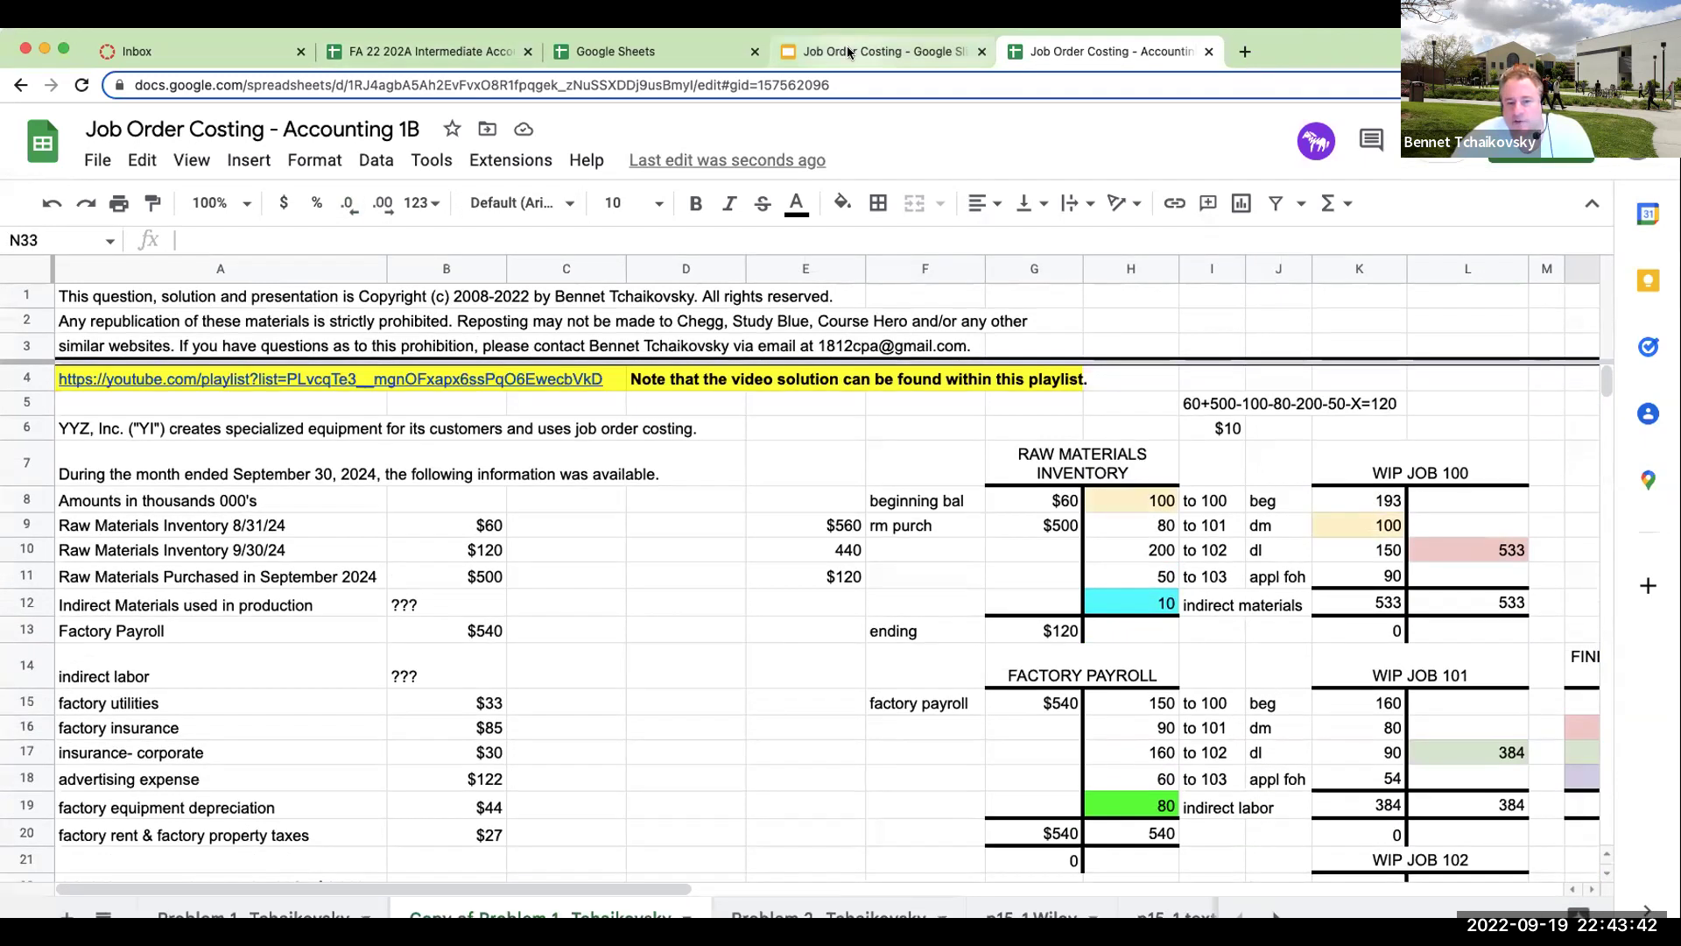
{"action": "left_click", "coordinate": [847, 37]}
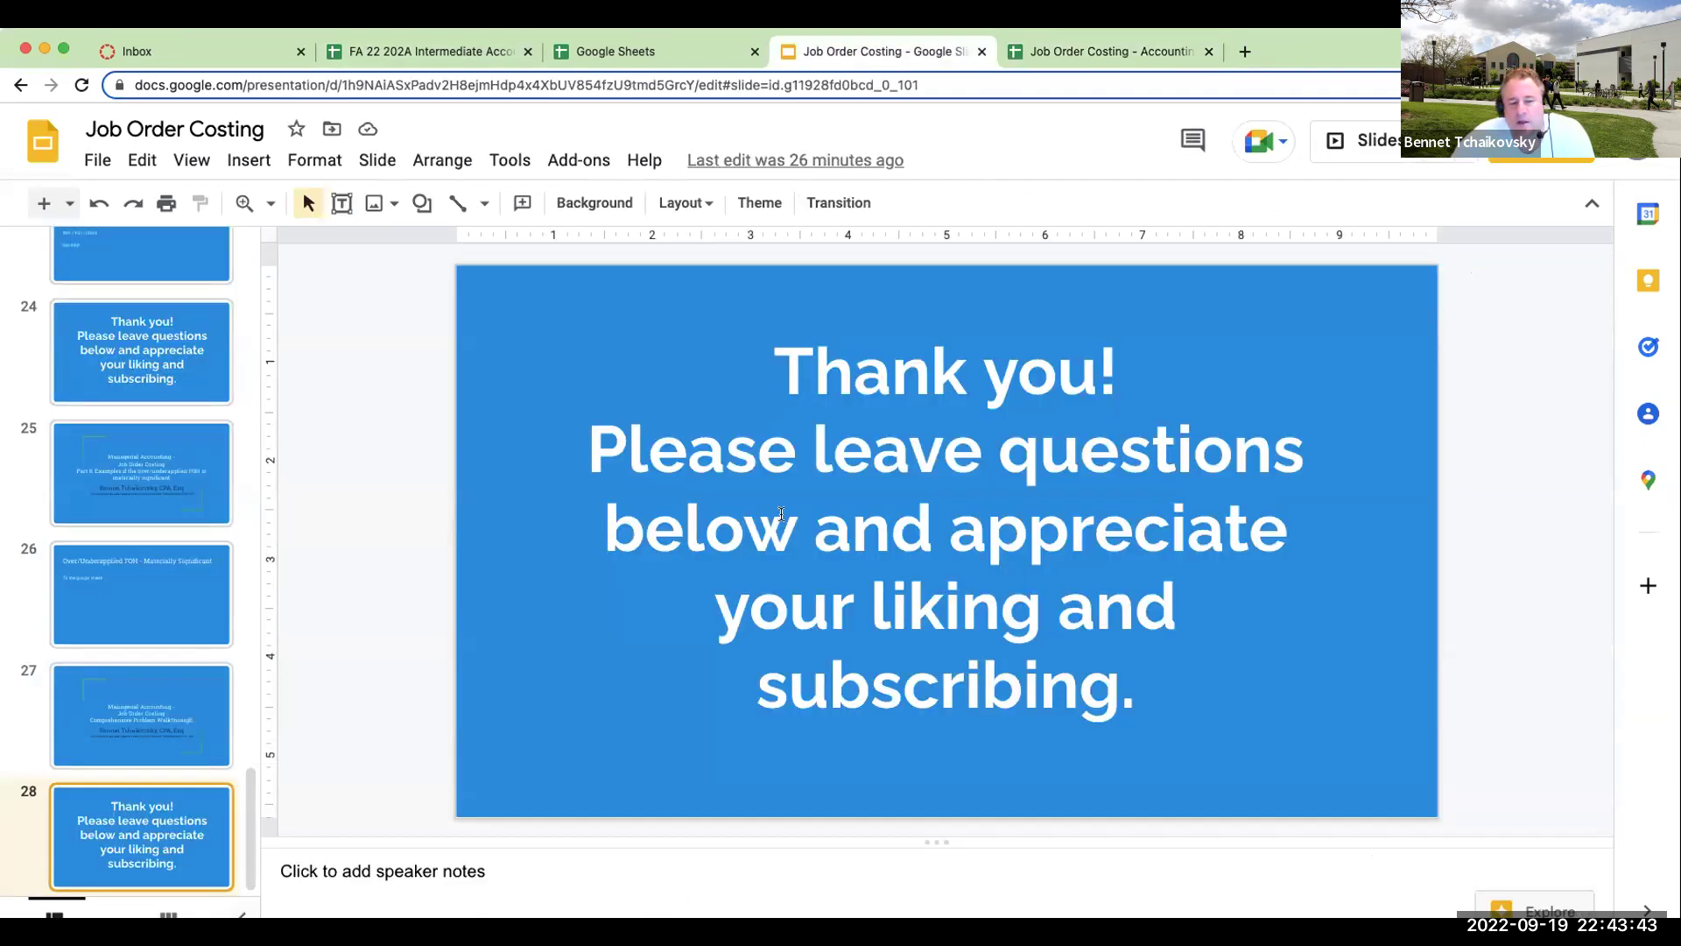